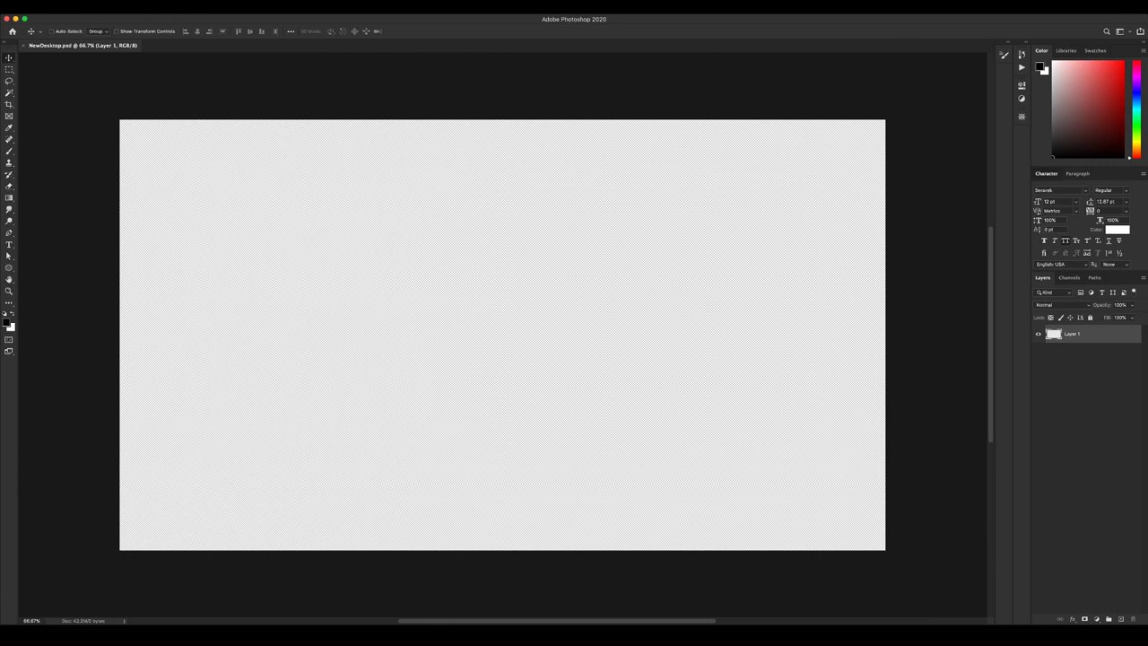
# Collapse the character settings, fill Layer 1 with white and add a new layer above it for brush sketching.
pyautogui.doubleClick(1047, 174)
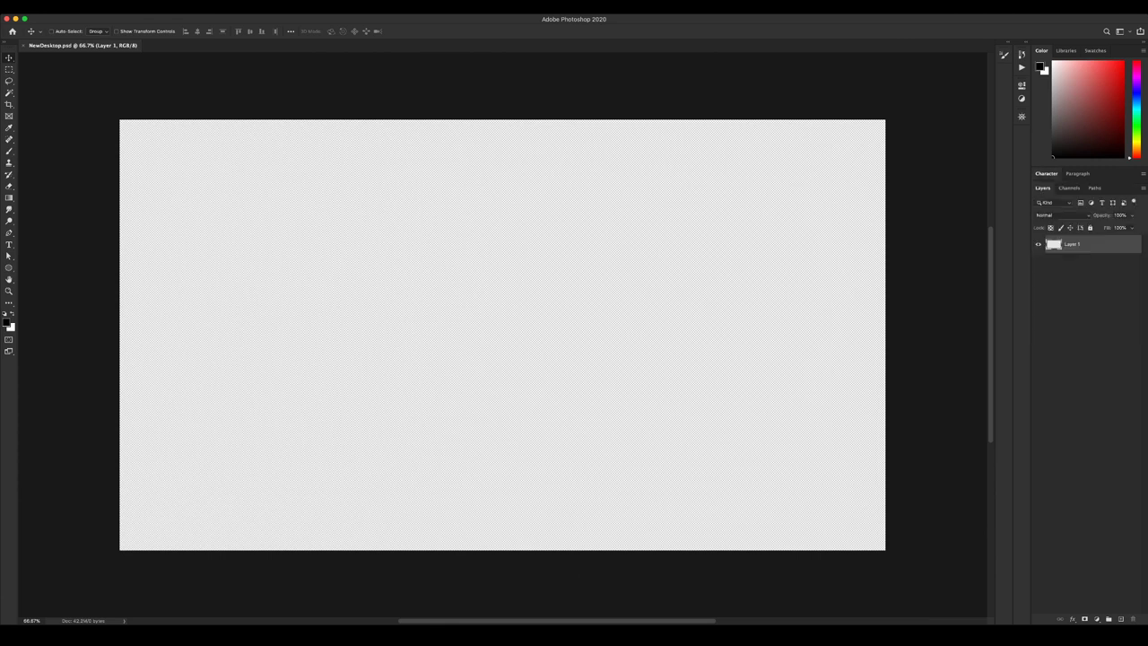
pyautogui.press('super+BackSpace')
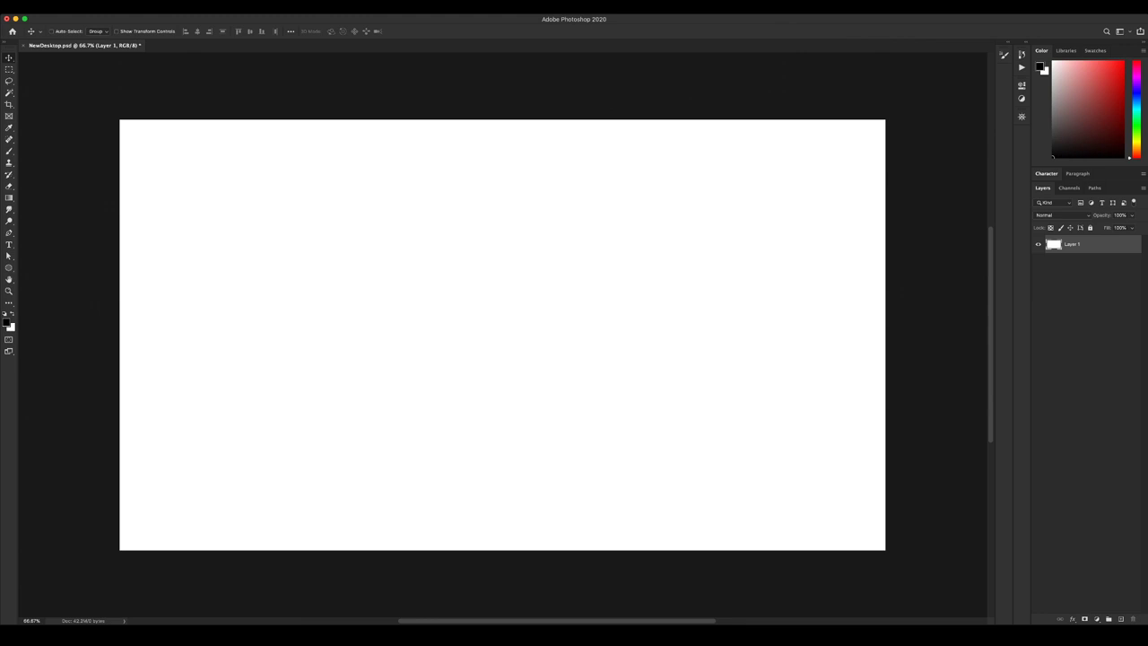
pyautogui.press('b')
pyautogui.press('super+shift+alt+n')
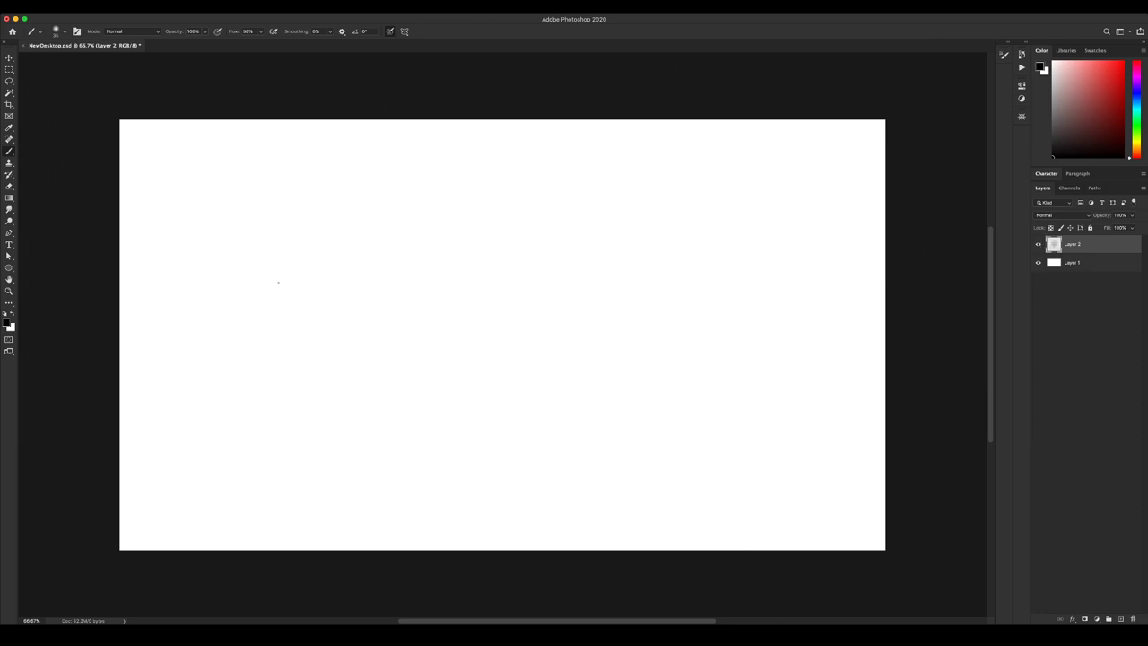
# Brush a test zigzag scribble on the new layer and erase it.
pyautogui.moveTo(279, 284)
pyautogui.mouseDown()
pyautogui.moveTo(323, 315)
pyautogui.moveTo(514, 395)
pyautogui.mouseUp()
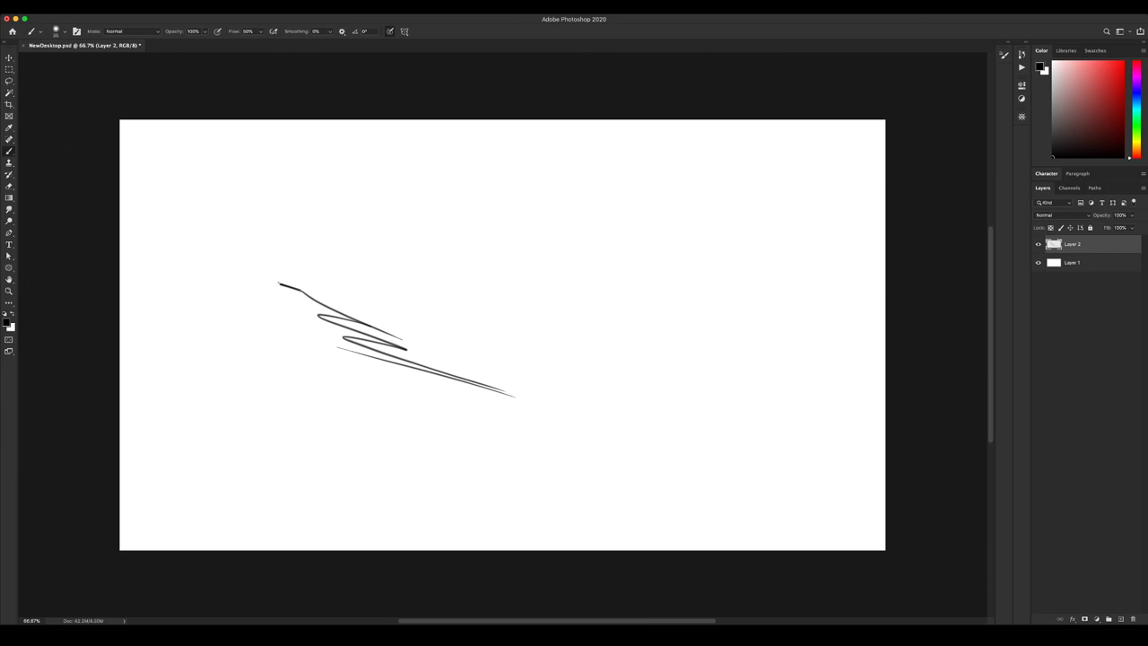
pyautogui.press(']')
pyautogui.press('[')
pyautogui.press('e')
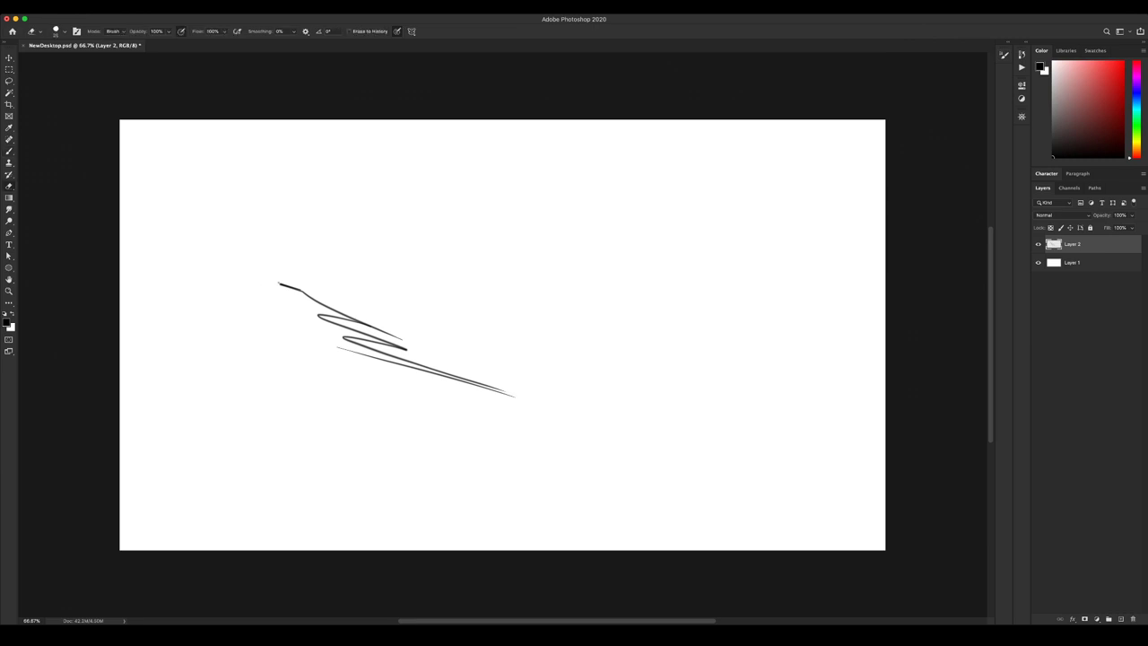
pyautogui.moveTo(287, 287); pyautogui.dragTo(309, 328)
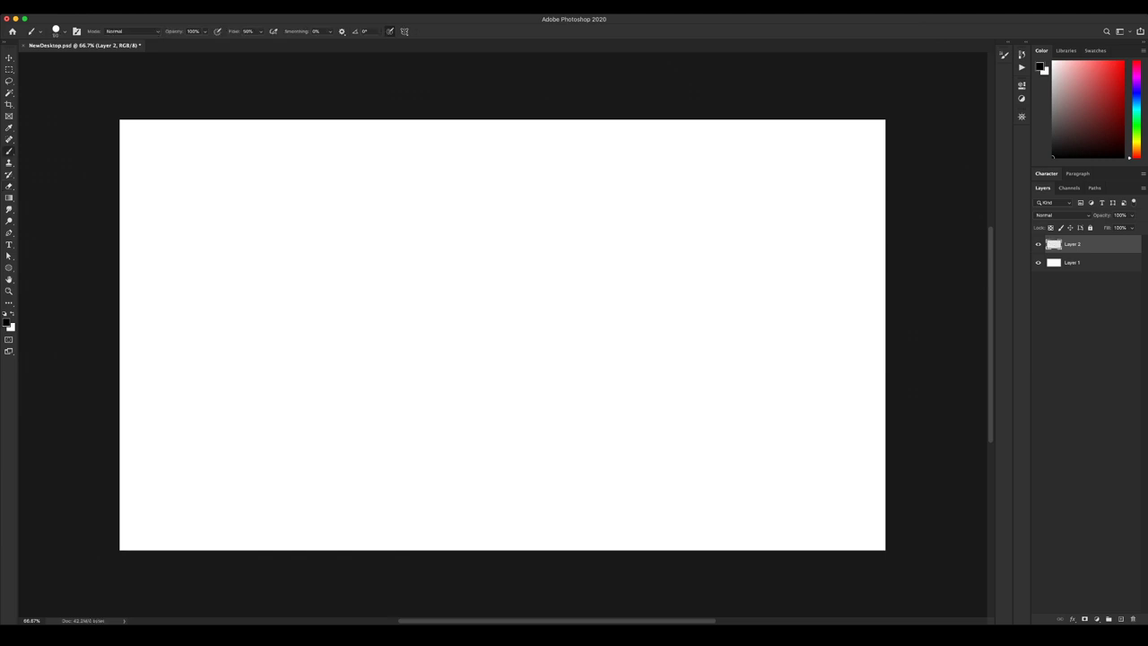
# Try a rounded hill line sloping down across the canvas with loose brush strokes, and erase it completely.
pyautogui.moveTo(190, 326)
pyautogui.mouseDown()
pyautogui.moveTo(271, 279)
pyautogui.moveTo(412, 320)
pyautogui.mouseUp()
pyautogui.moveTo(310, 286); pyautogui.dragTo(653, 387)
pyautogui.moveTo(355, 299); pyautogui.dragTo(692, 399)
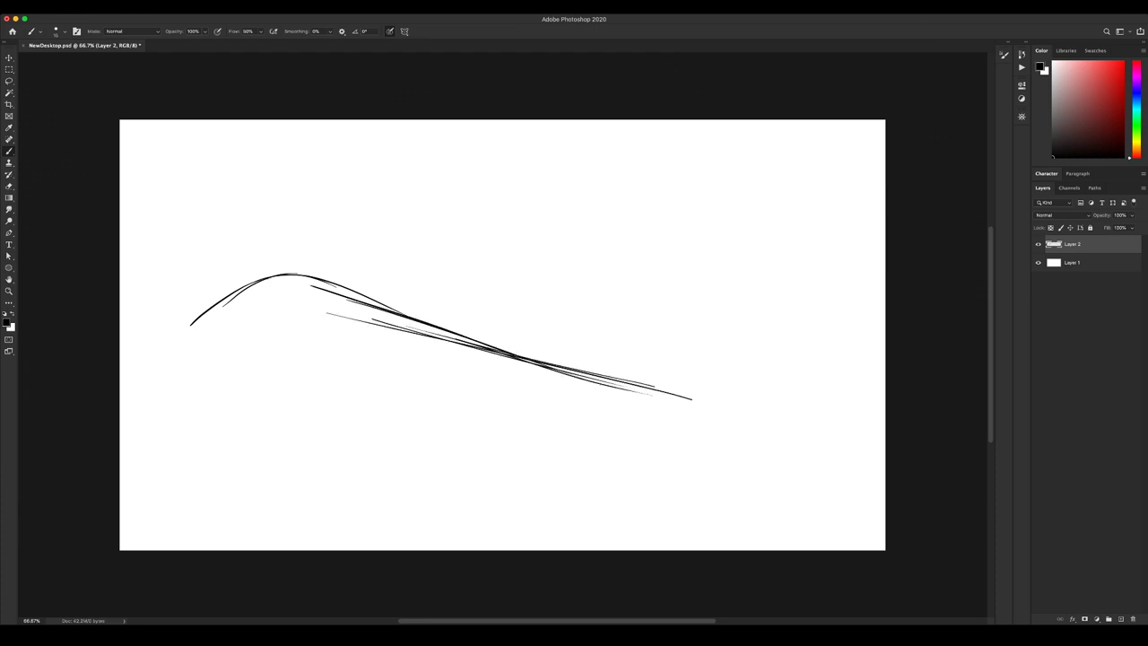
pyautogui.press('e')
pyautogui.moveTo(199, 309)
pyautogui.mouseDown()
pyautogui.moveTo(399, 310)
pyautogui.moveTo(677, 392)
pyautogui.mouseUp()
# Try a wide, shallow mountain ridge with a central peak reaching both canvas edges, and erase its right slope.
pyautogui.press('b')
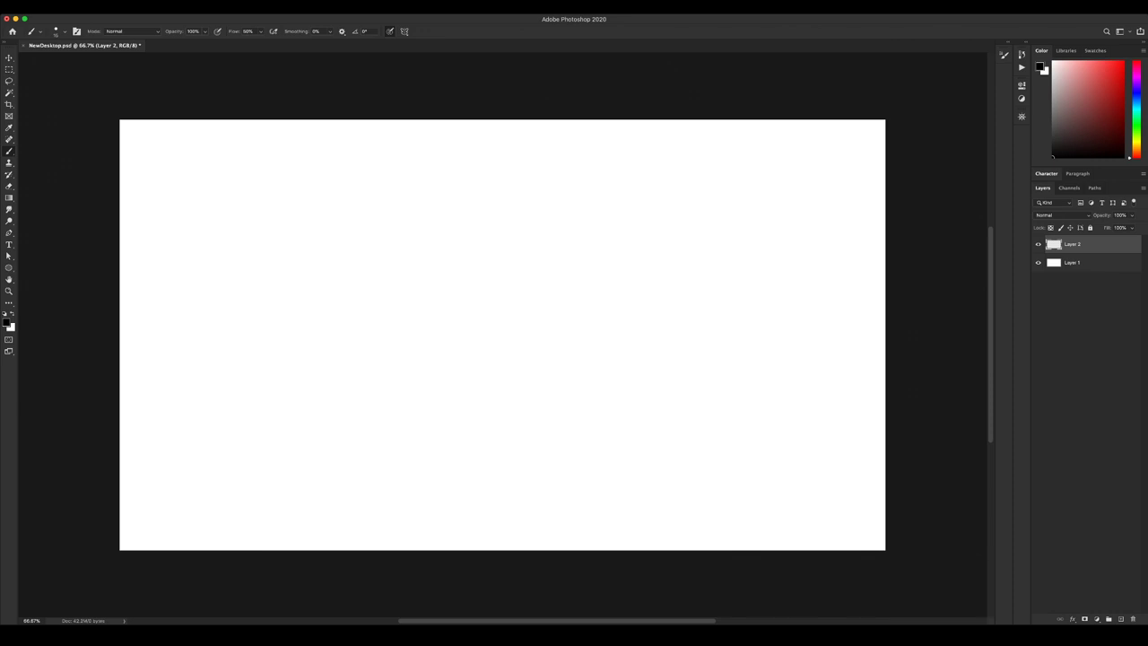
pyautogui.moveTo(120, 342); pyautogui.dragTo(453, 227)
pyautogui.moveTo(232, 324)
pyautogui.mouseDown()
pyautogui.moveTo(478, 206)
pyautogui.moveTo(710, 284)
pyautogui.mouseUp()
pyautogui.moveTo(594, 258); pyautogui.dragTo(782, 305)
pyautogui.moveTo(632, 269)
pyautogui.mouseDown()
pyautogui.moveTo(884, 330)
pyautogui.moveTo(618, 250)
pyautogui.mouseUp()
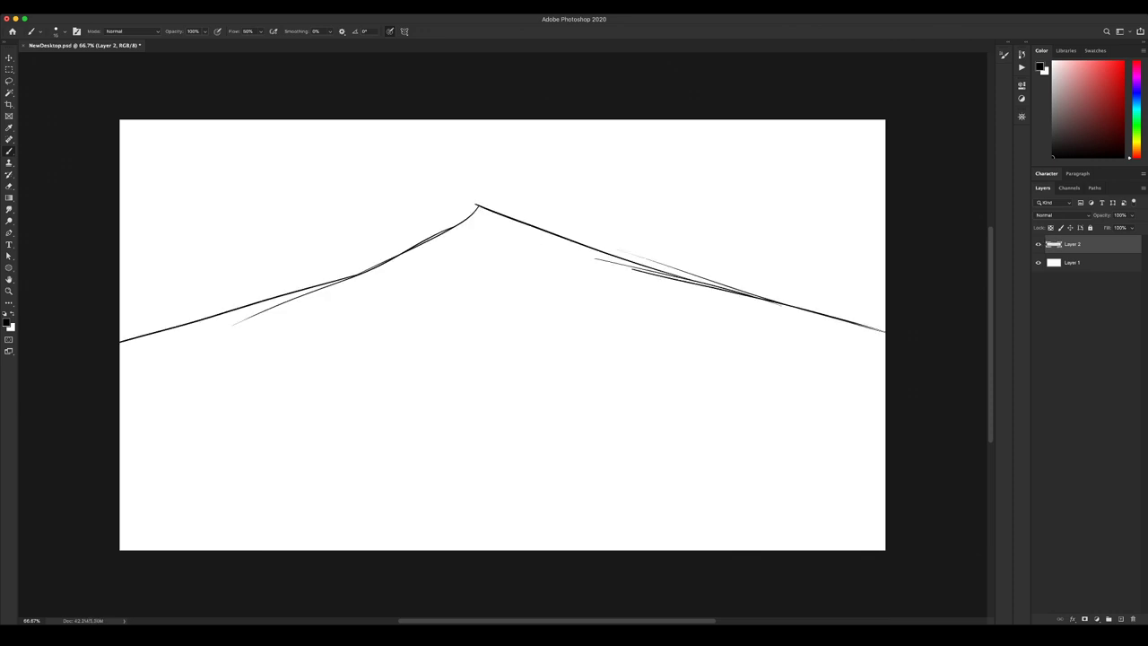
pyautogui.press('e')
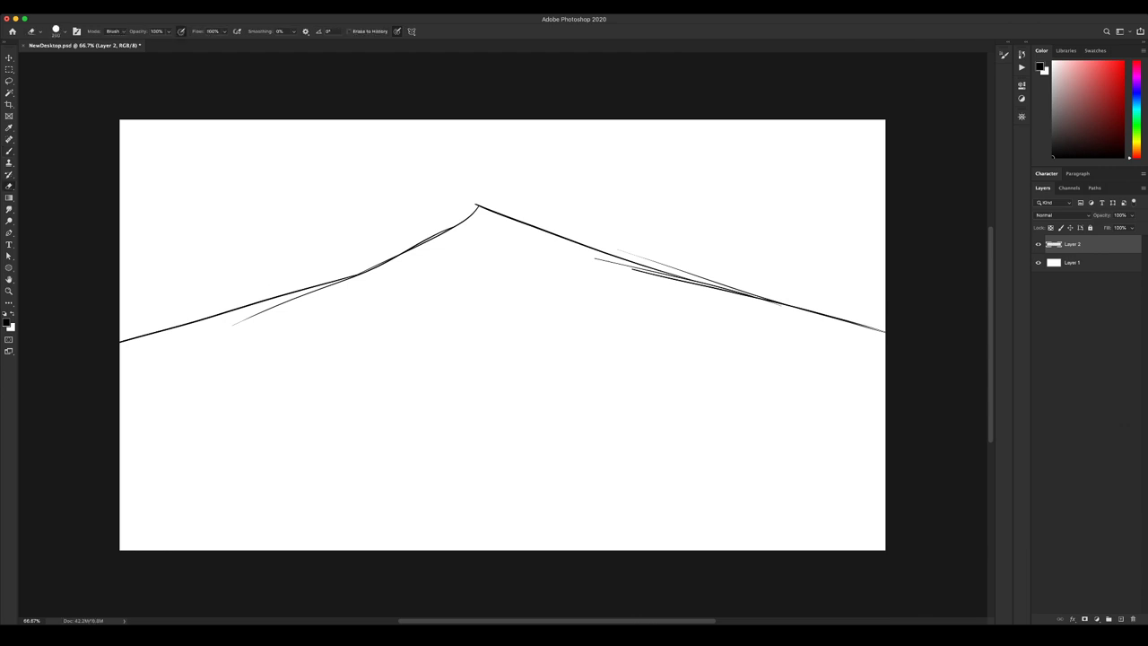
pyautogui.moveTo(502, 215); pyautogui.dragTo(884, 327)
# Sketch a steeper right mountain slope from the central peak with several overlapping brush strokes.
pyautogui.press('b')
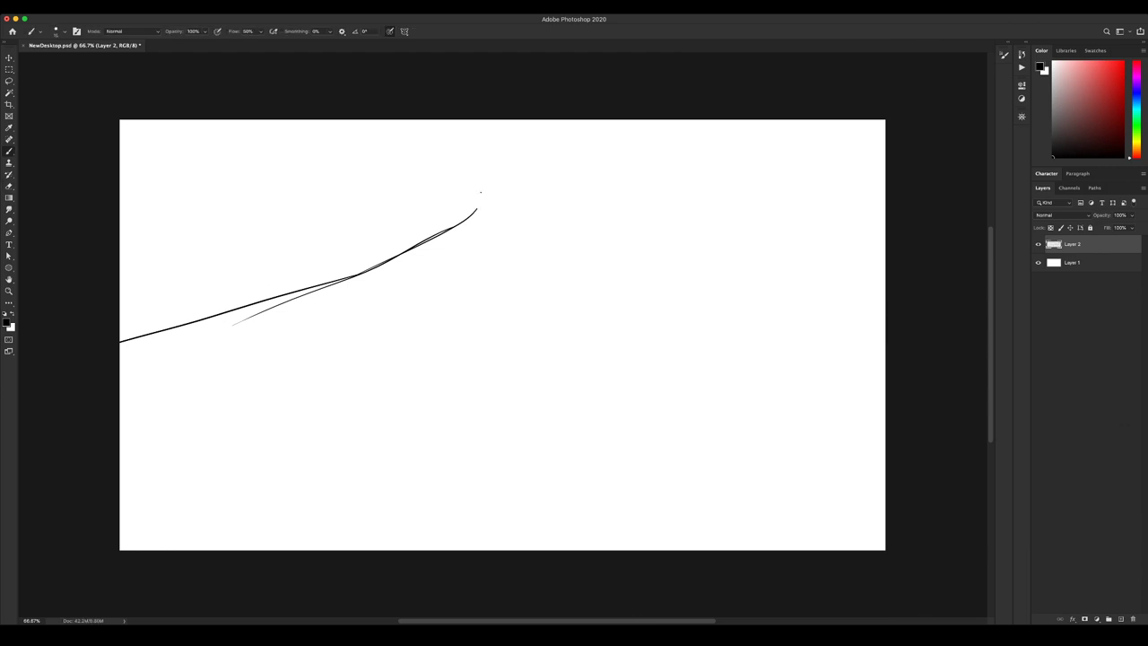
pyautogui.moveTo(482, 192); pyautogui.dragTo(593, 266)
pyautogui.moveTo(524, 213); pyautogui.dragTo(705, 357)
pyautogui.moveTo(599, 285); pyautogui.dragTo(770, 377)
pyautogui.moveTo(676, 327); pyautogui.dragTo(732, 355)
pyautogui.moveTo(546, 244); pyautogui.dragTo(822, 401)
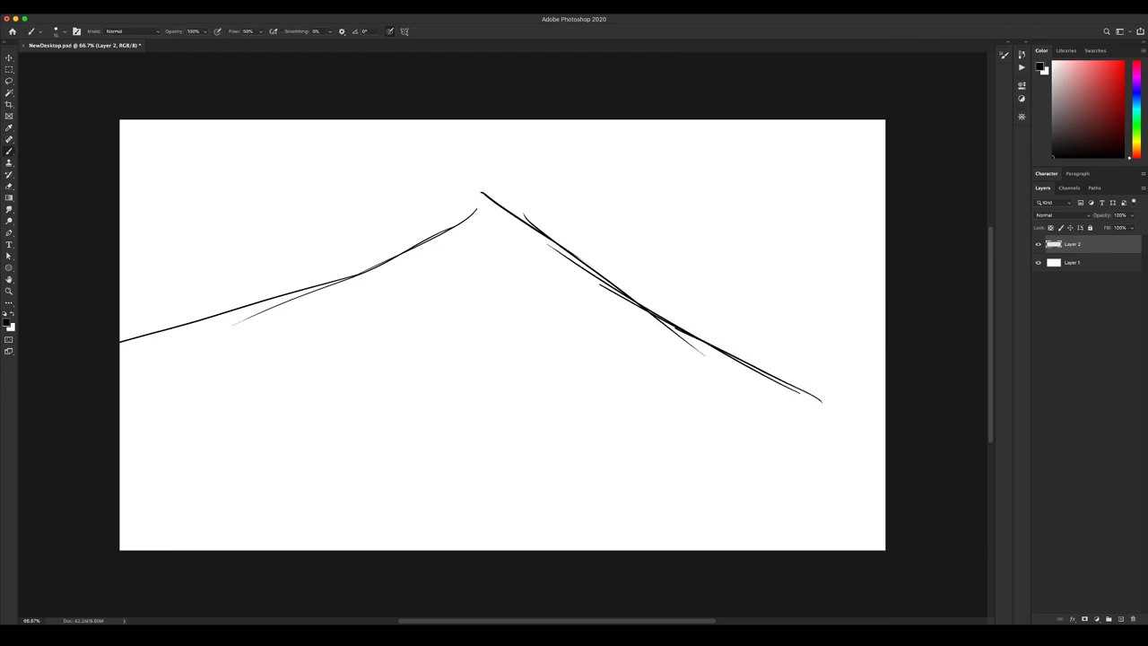
# Erase the shallow left slope and sketch a steeper one from the peak, adding one more stroke to the right slope.
pyautogui.press('e')
pyautogui.moveTo(475, 212); pyautogui.dragTo(124, 342)
pyautogui.press('b')
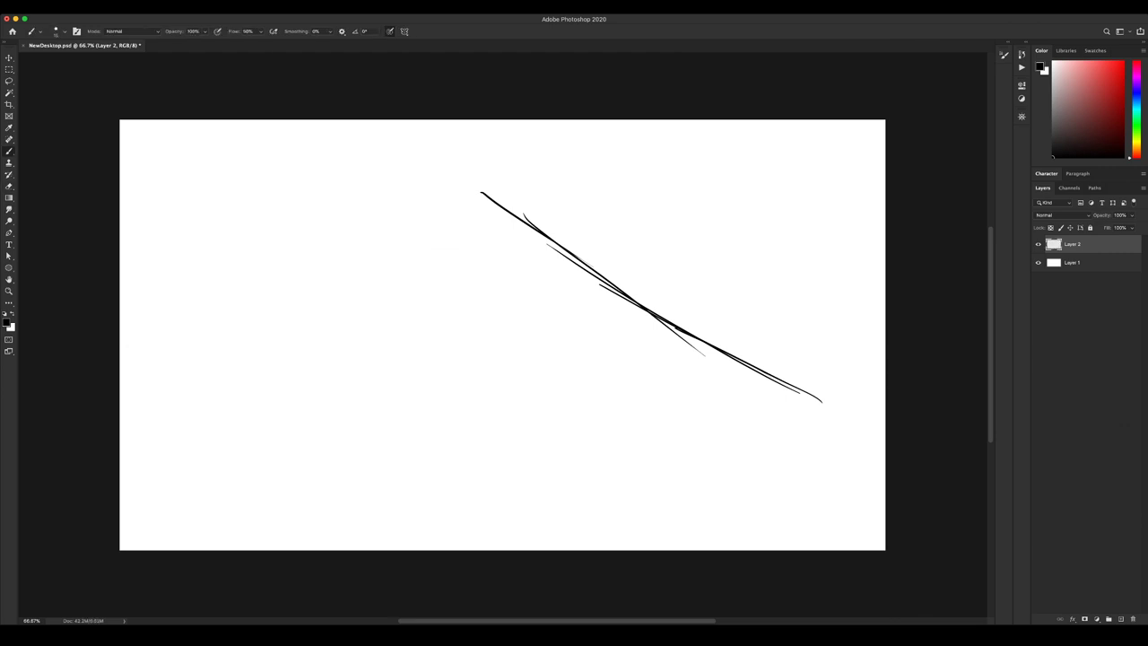
pyautogui.moveTo(478, 190); pyautogui.dragTo(342, 282)
pyautogui.moveTo(426, 227); pyautogui.dragTo(240, 392)
pyautogui.moveTo(347, 288); pyautogui.dragTo(170, 398)
pyautogui.moveTo(275, 332); pyautogui.dragTo(168, 393)
pyautogui.moveTo(481, 190); pyautogui.dragTo(669, 296)
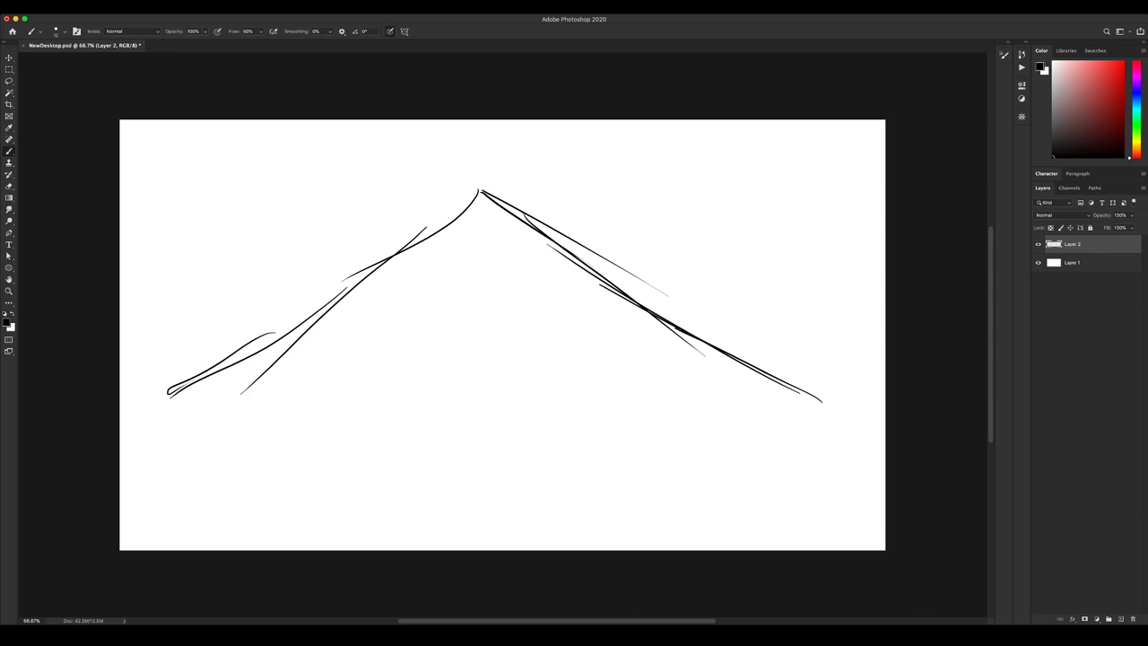
# Brush loose horizontal contour strokes down the mountain face and a base line across its left foot.
pyautogui.moveTo(485, 206); pyautogui.dragTo(538, 237)
pyautogui.moveTo(478, 236); pyautogui.dragTo(559, 265)
pyautogui.moveTo(494, 255); pyautogui.dragTo(569, 286)
pyautogui.moveTo(480, 270)
pyautogui.mouseDown()
pyautogui.moveTo(509, 346)
pyautogui.moveTo(355, 342)
pyautogui.mouseUp()
pyautogui.moveTo(502, 365); pyautogui.dragTo(541, 376)
pyautogui.moveTo(480, 376); pyautogui.dragTo(147, 418)
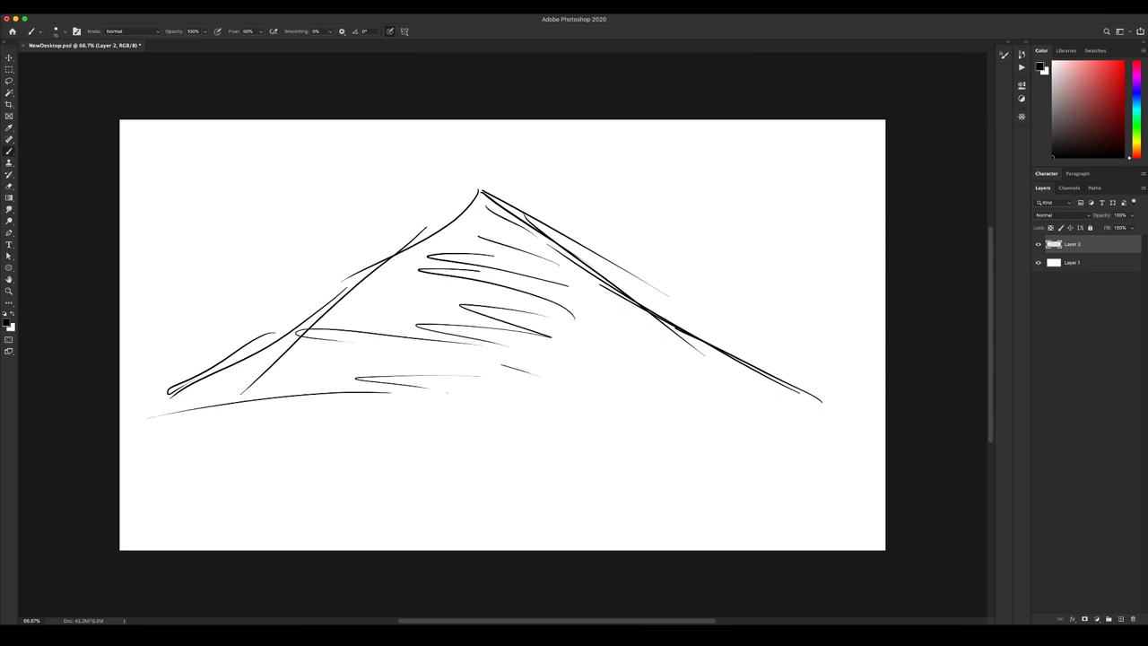
# Move the mountain sketch slightly to the left on the canvas.
pyautogui.press('v')
pyautogui.moveTo(502, 340); pyautogui.dragTo(469, 351)
pyautogui.moveTo(451, 306); pyautogui.dragTo(447, 296)
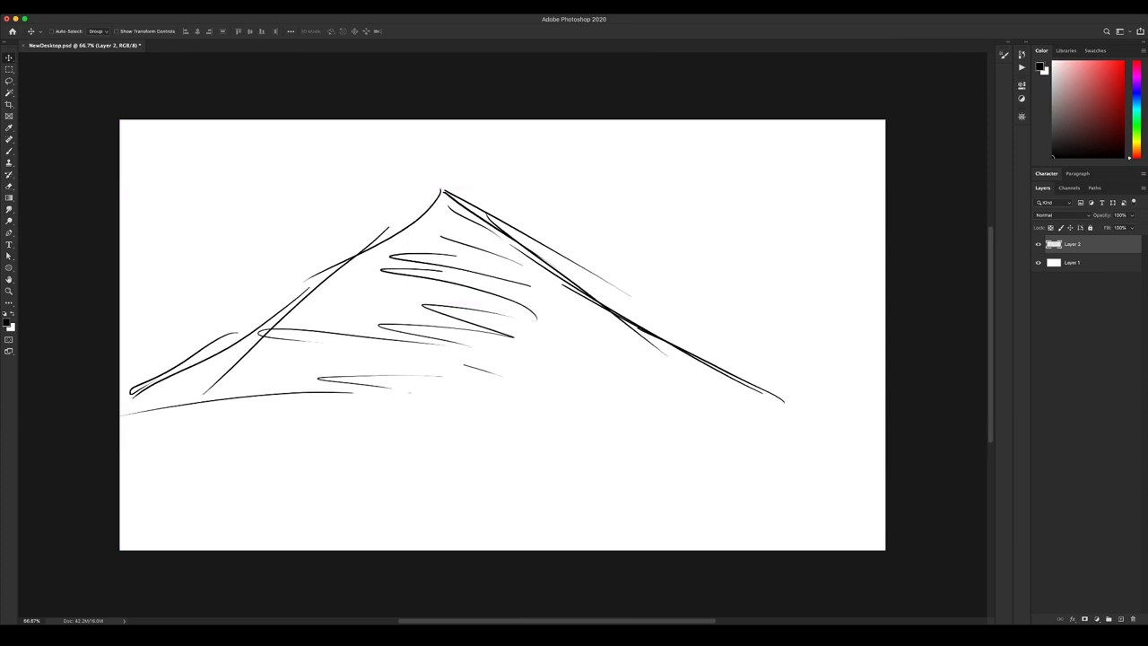
# Try a curved ridge line crossing the mountain's lower right slope, and undo both strokes.
pyautogui.press('b')
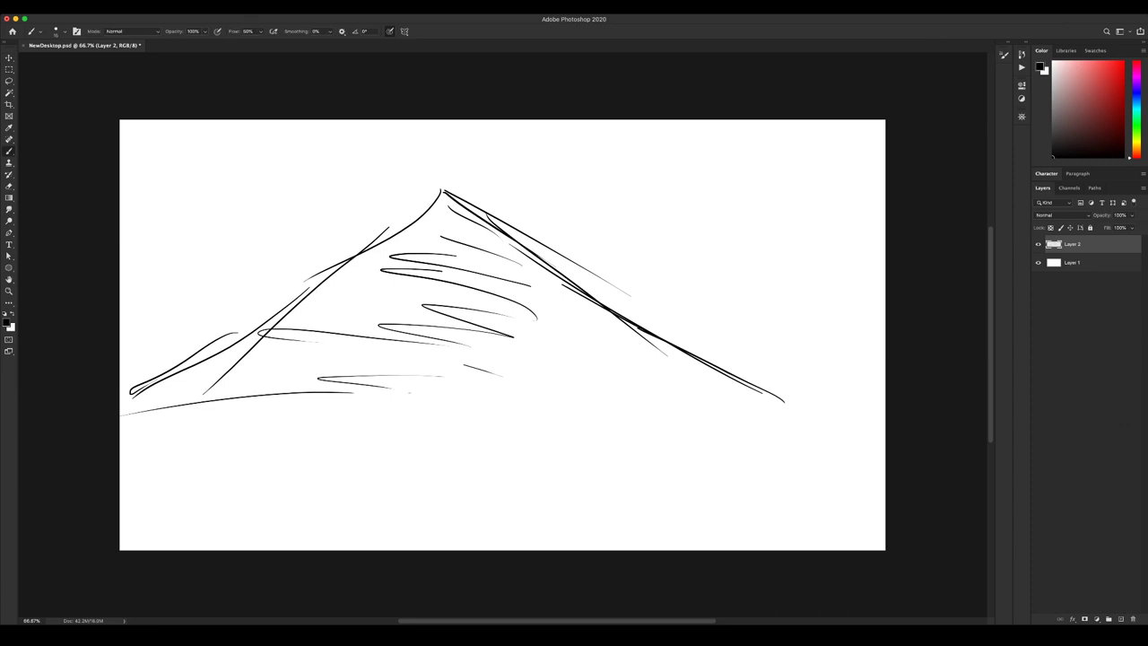
pyautogui.moveTo(793, 271); pyautogui.dragTo(568, 393)
pyautogui.moveTo(671, 355); pyautogui.dragTo(504, 403)
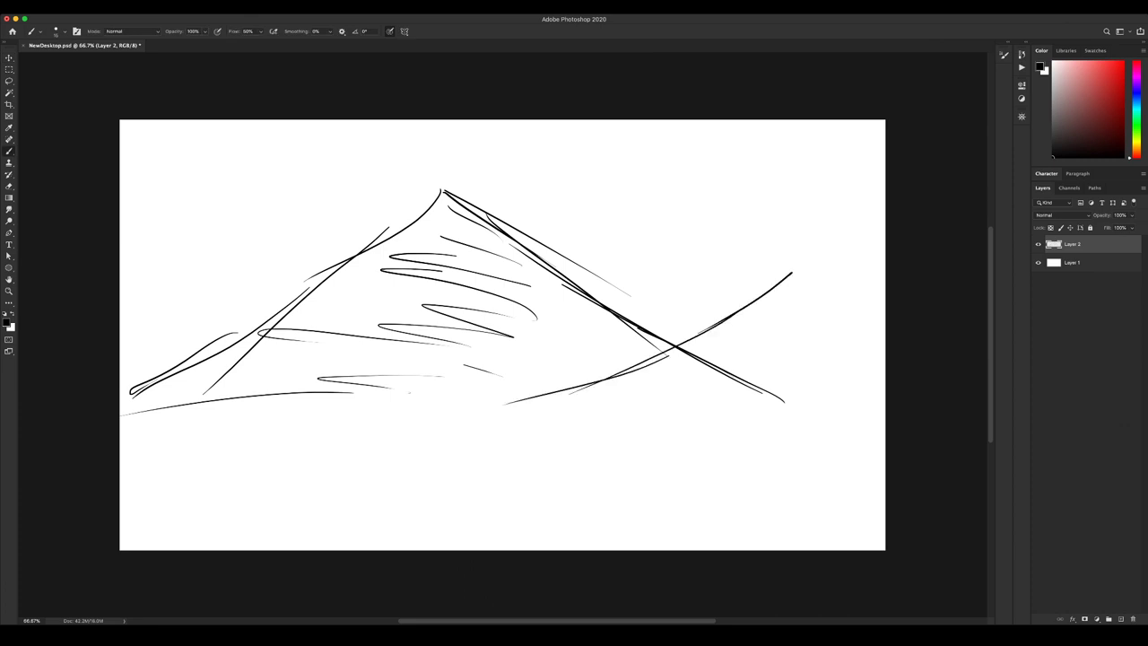
pyautogui.press('super+z')
pyautogui.press('super+z')
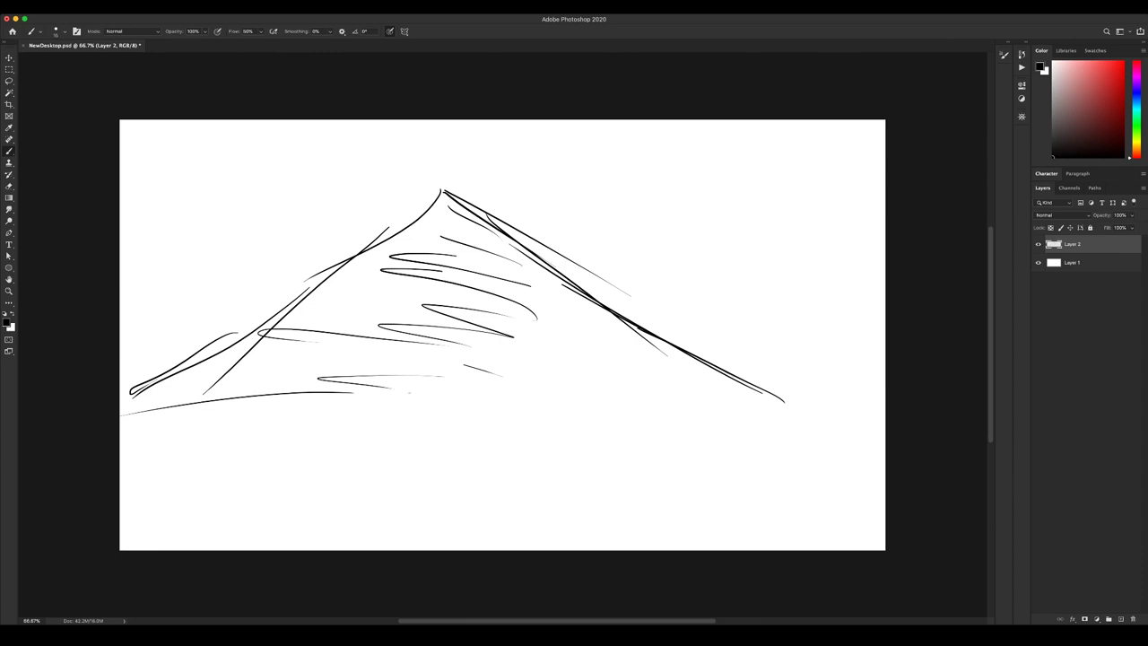
# Sketch a smaller overlapping peak to the right of the mountain and stroke in the saddle joining the two.
pyautogui.moveTo(342, 447); pyautogui.dragTo(789, 328)
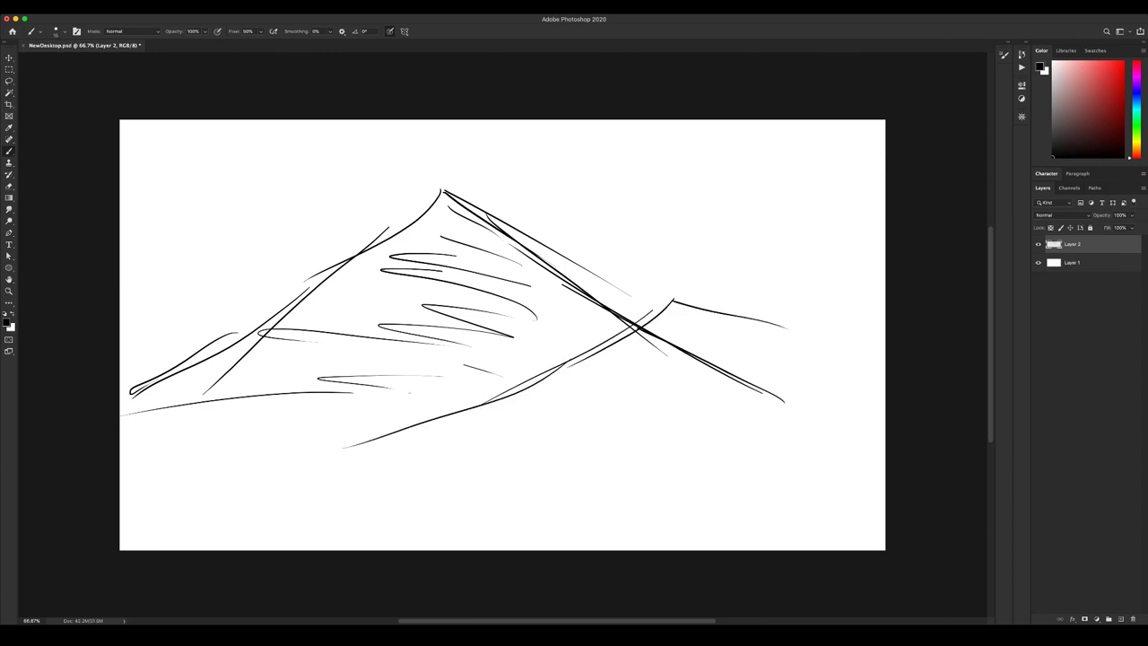
pyautogui.moveTo(713, 316); pyautogui.dragTo(886, 366)
pyautogui.moveTo(642, 310); pyautogui.dragTo(673, 301)
pyautogui.moveTo(525, 261); pyautogui.dragTo(569, 271)
pyautogui.moveTo(551, 285); pyautogui.dragTo(631, 294)
pyautogui.moveTo(588, 308); pyautogui.dragTo(680, 300)
pyautogui.moveTo(563, 274); pyautogui.dragTo(606, 288)
pyautogui.moveTo(527, 252); pyautogui.dragTo(618, 292)
# Try contour strokes down the face of the smaller peak, and undo the lower ones.
pyautogui.moveTo(674, 303); pyautogui.dragTo(723, 325)
pyautogui.moveTo(692, 324); pyautogui.dragTo(626, 338)
pyautogui.moveTo(723, 347)
pyautogui.mouseDown()
pyautogui.moveTo(735, 367)
pyautogui.moveTo(582, 381)
pyautogui.mouseUp()
pyautogui.moveTo(689, 385); pyautogui.dragTo(551, 396)
pyautogui.moveTo(592, 405); pyautogui.dragTo(554, 428)
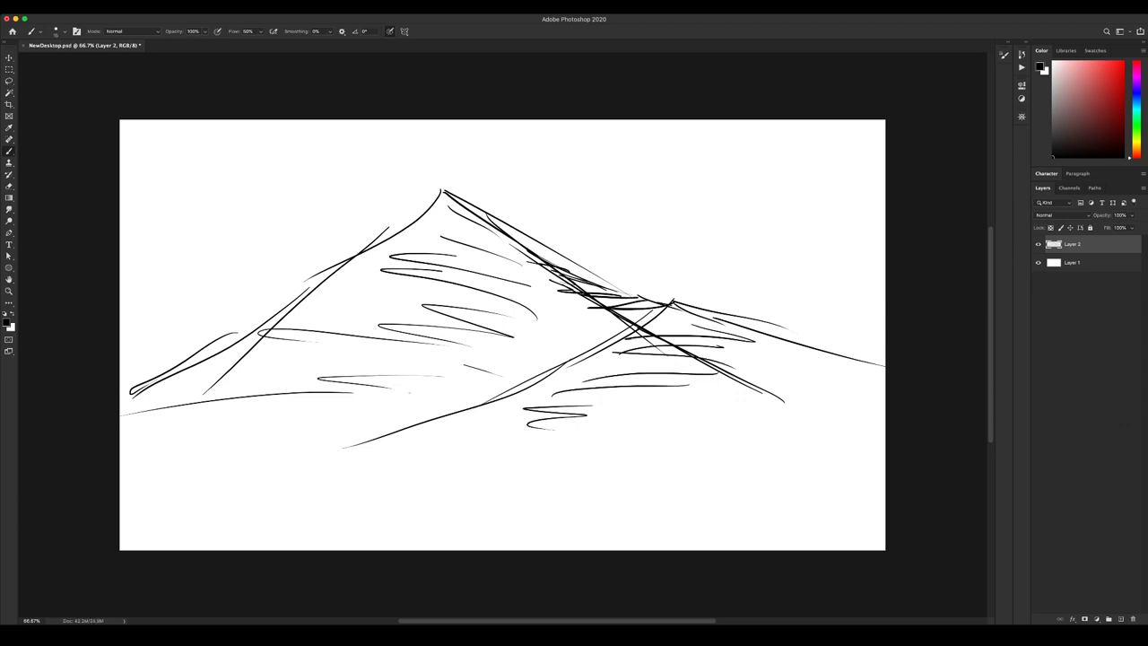
pyautogui.press('super+z')
pyautogui.press('super+z')
pyautogui.press('super+z')
pyautogui.press('super+z')
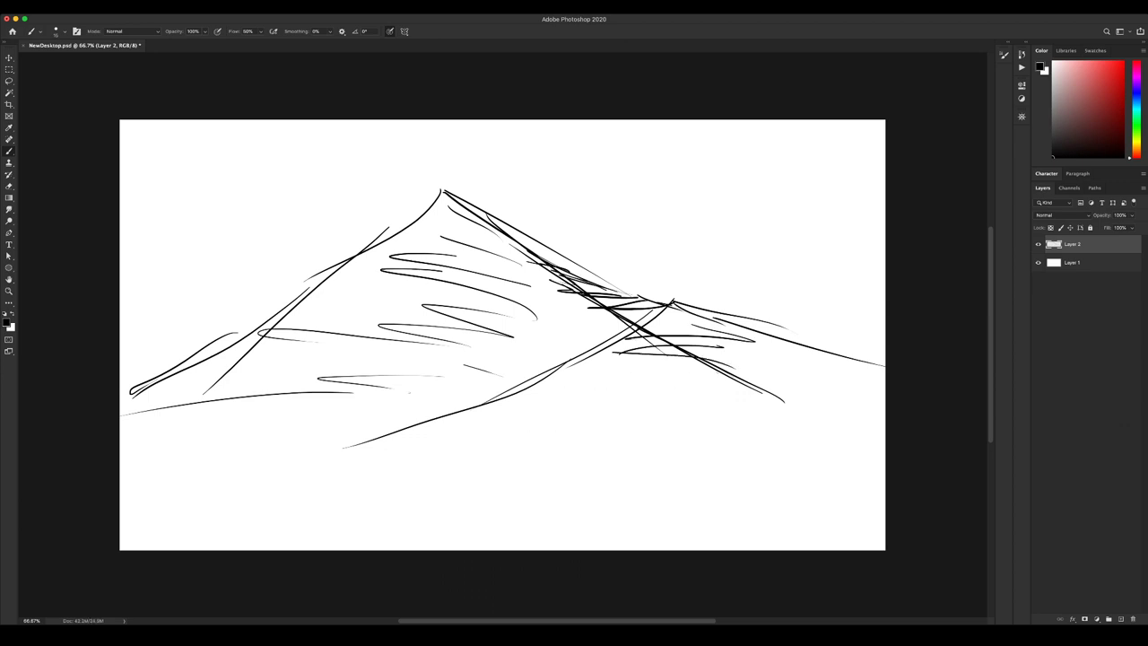
# Erase the large mountain's slope line where it crosses the smaller peak, and restroke that peak's left ridge.
pyautogui.press('e')
pyautogui.moveTo(654, 329); pyautogui.dragTo(762, 393)
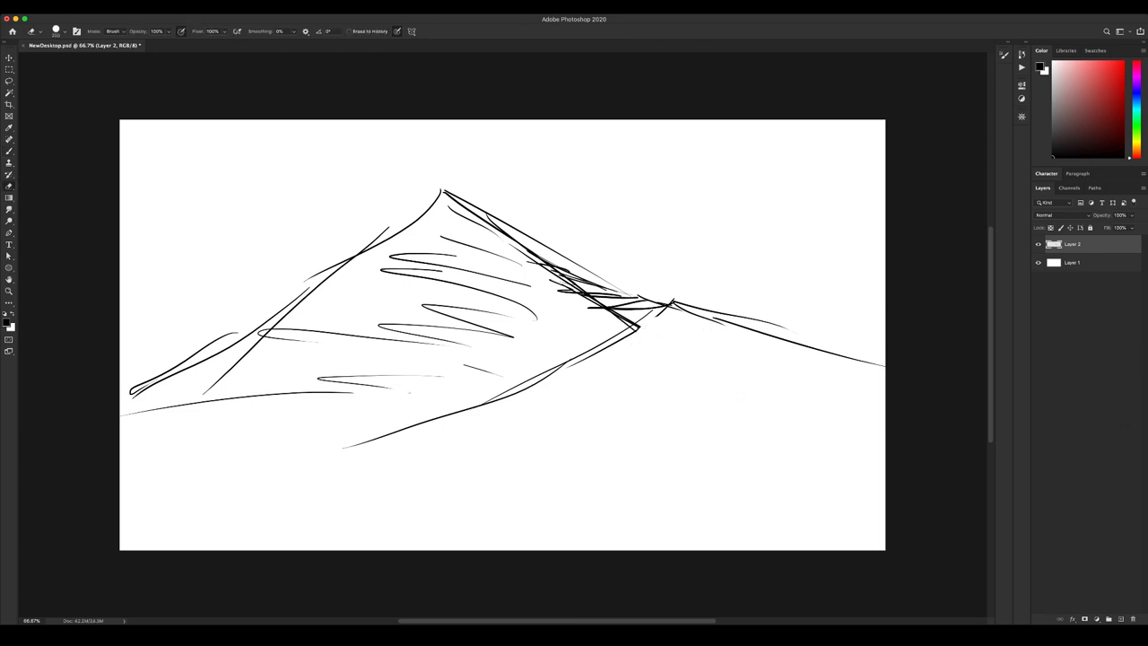
pyautogui.press('b')
pyautogui.moveTo(667, 308); pyautogui.dragTo(610, 339)
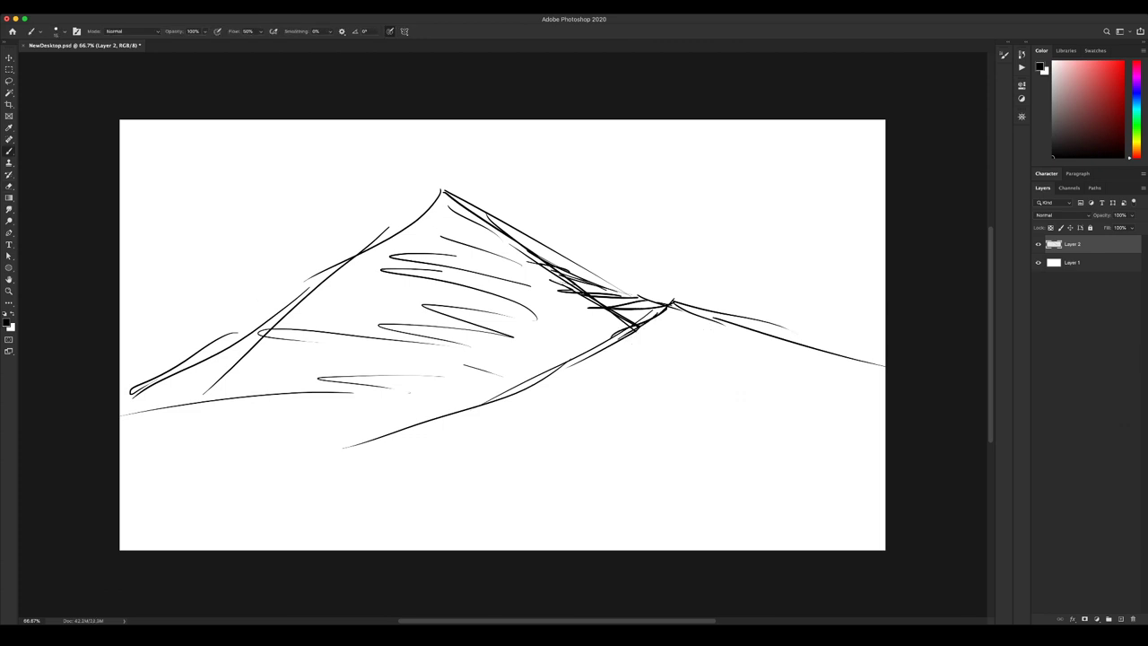
# Brush contour and base strokes across the smaller mountain, and extend the large mountain's left slope to the canvas edge.
pyautogui.moveTo(668, 315); pyautogui.dragTo(706, 322)
pyautogui.moveTo(685, 325)
pyautogui.mouseDown()
pyautogui.moveTo(737, 336)
pyautogui.moveTo(600, 354)
pyautogui.mouseUp()
pyautogui.moveTo(679, 354)
pyautogui.mouseDown()
pyautogui.moveTo(719, 358)
pyautogui.moveTo(727, 374)
pyautogui.mouseUp()
pyautogui.moveTo(707, 380)
pyautogui.mouseDown()
pyautogui.moveTo(633, 387)
pyautogui.moveTo(694, 419)
pyautogui.moveTo(525, 425)
pyautogui.mouseUp()
pyautogui.moveTo(748, 414)
pyautogui.mouseDown()
pyautogui.moveTo(696, 420)
pyautogui.moveTo(523, 427)
pyautogui.mouseUp()
pyautogui.moveTo(657, 431); pyautogui.dragTo(436, 441)
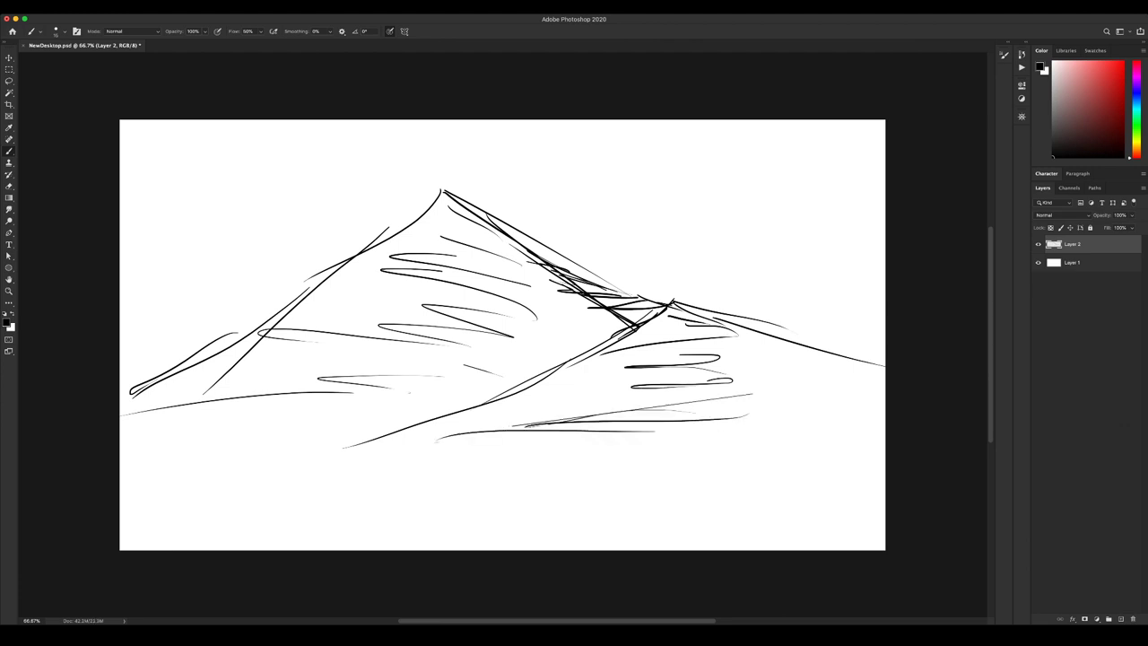
pyautogui.moveTo(728, 409); pyautogui.dragTo(881, 419)
pyautogui.moveTo(260, 333); pyautogui.dragTo(120, 386)
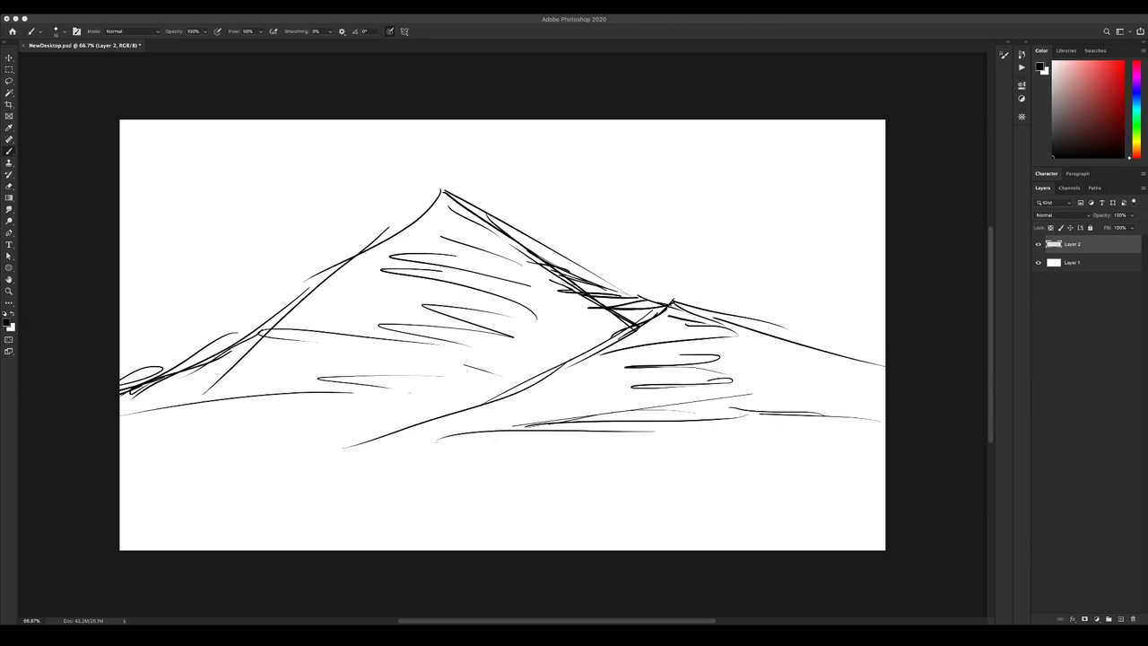
# Erase the messy saddle between the two peaks and redraw it as a single bold line.
pyautogui.press('e')
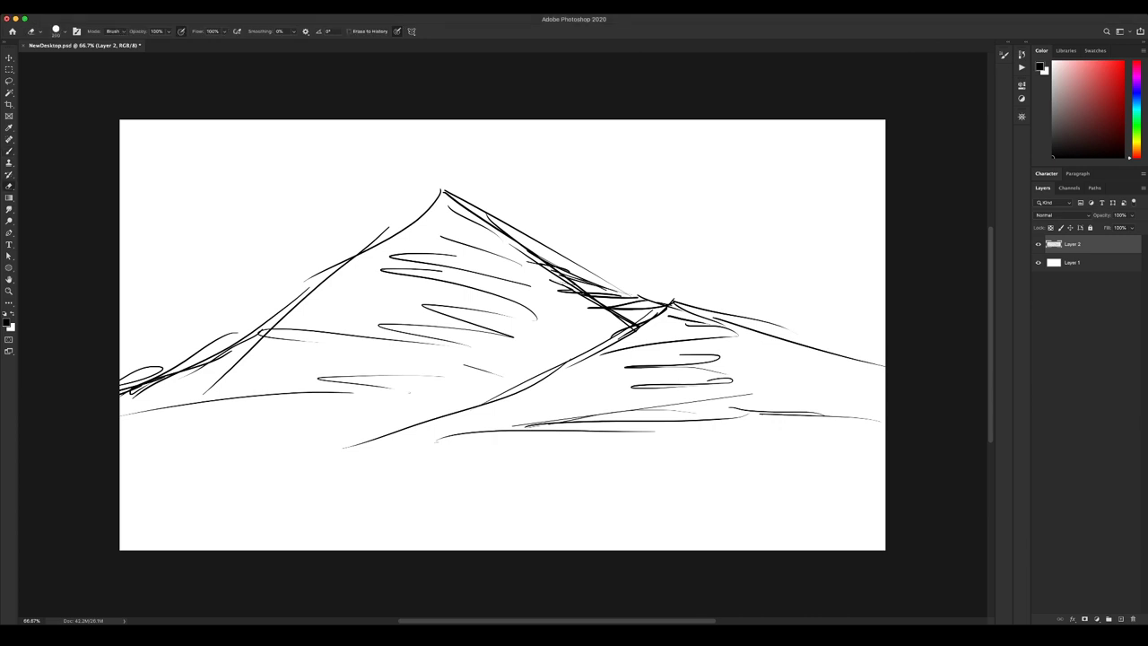
pyautogui.moveTo(536, 260)
pyautogui.mouseDown()
pyautogui.moveTo(618, 317)
pyautogui.moveTo(667, 316)
pyautogui.mouseUp()
pyautogui.press('b')
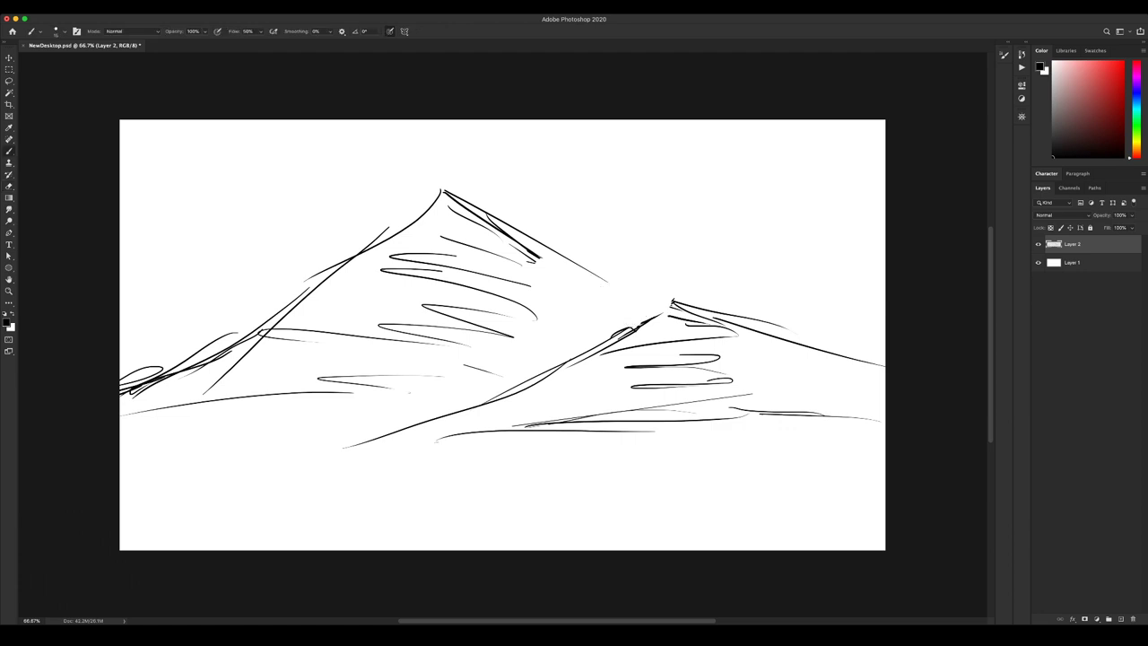
pyautogui.moveTo(534, 256)
pyautogui.mouseDown()
pyautogui.moveTo(672, 298)
pyautogui.moveTo(614, 334)
pyautogui.mouseUp()
pyautogui.moveTo(700, 218)
pyautogui.mouseDown()
pyautogui.moveTo(747, 252)
pyautogui.moveTo(685, 262)
pyautogui.mouseUp()
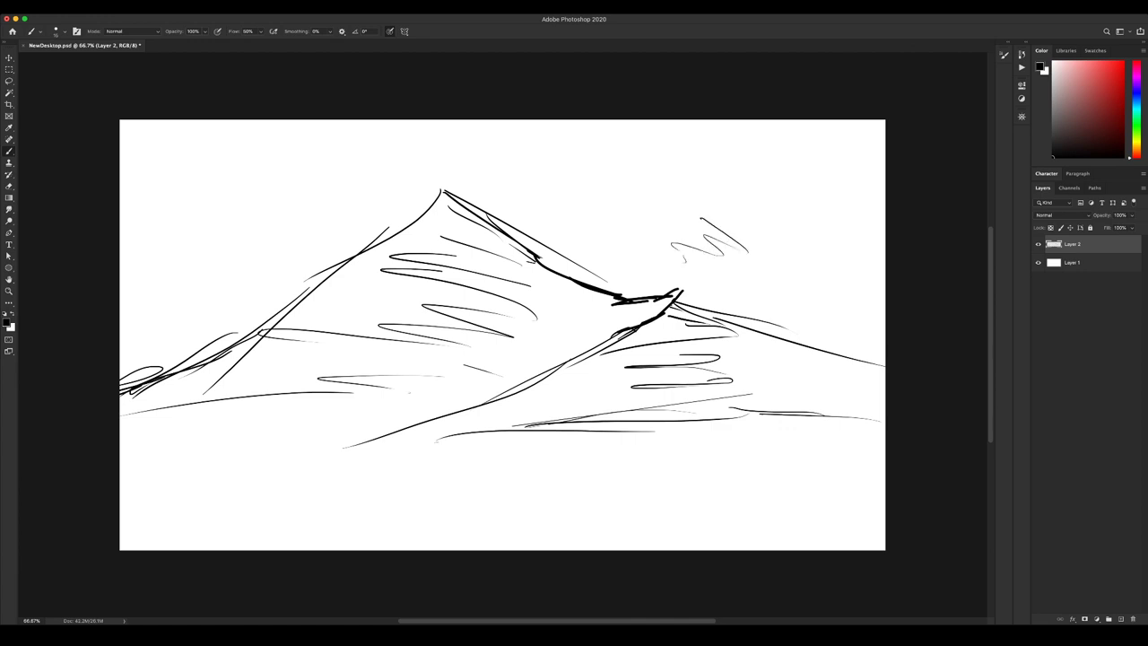
pyautogui.press('super+z')
# Erase the smaller peak's outline and the right end of the saddle, keeping the lower contour strokes.
pyautogui.press('e')
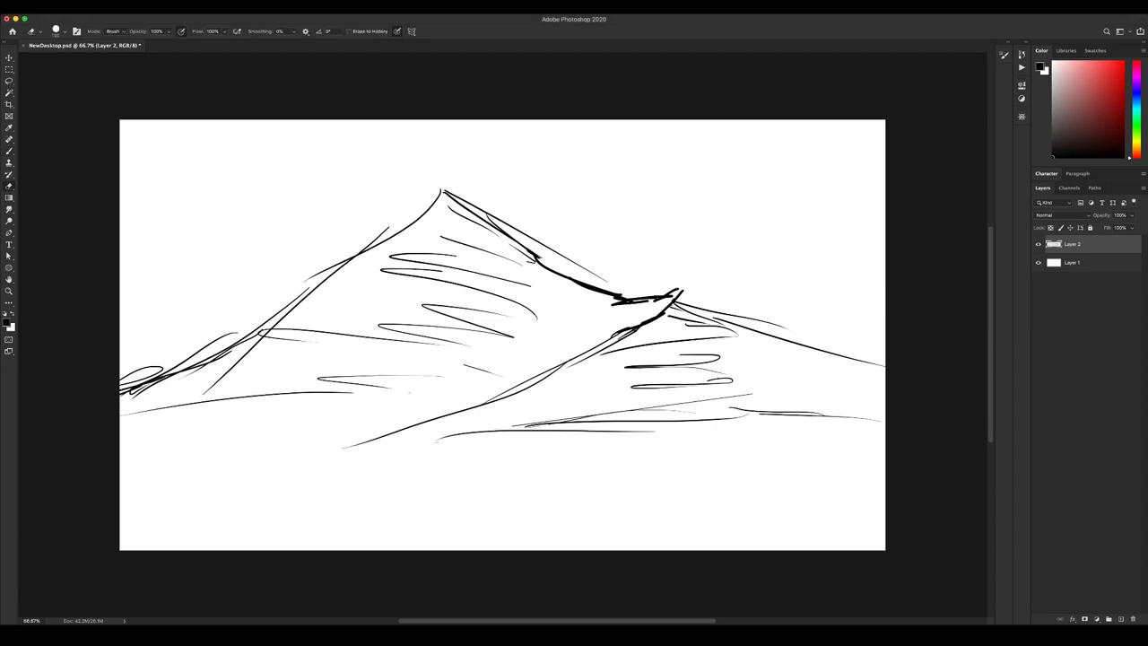
pyautogui.moveTo(351, 445)
pyautogui.mouseDown()
pyautogui.moveTo(538, 378)
pyautogui.moveTo(689, 292)
pyautogui.moveTo(706, 321)
pyautogui.moveTo(883, 363)
pyautogui.mouseUp()
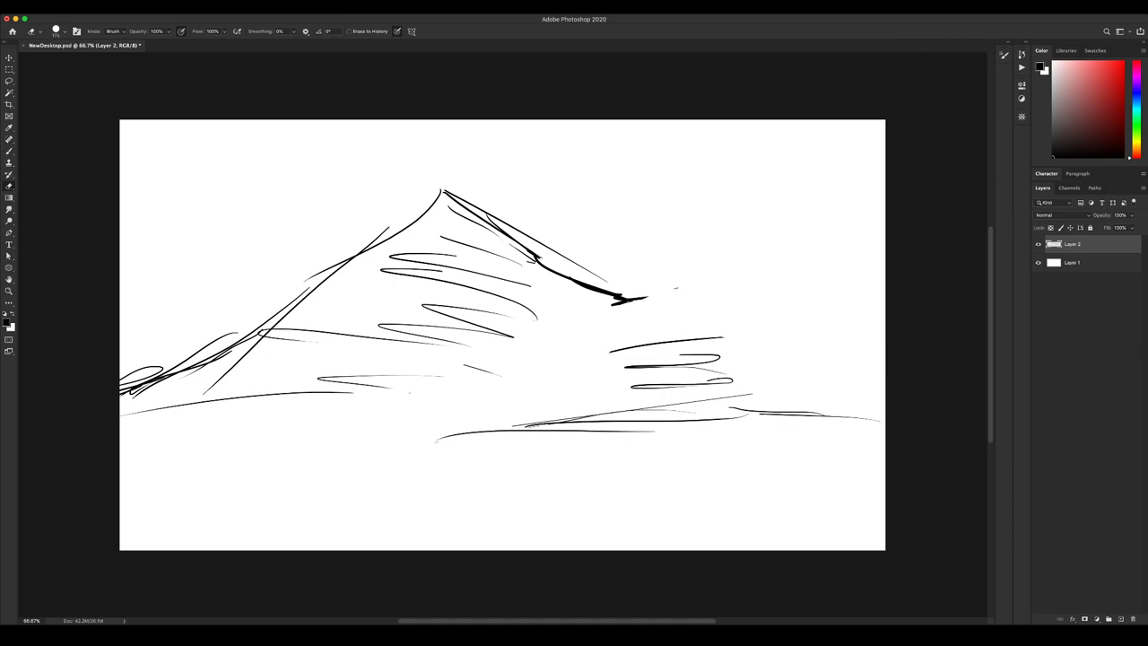
pyautogui.moveTo(676, 288); pyautogui.dragTo(611, 297)
# Redraw the saddle as a curve rising toward the smaller peak, and undo the strokes for that peak's ridge.
pyautogui.press('b')
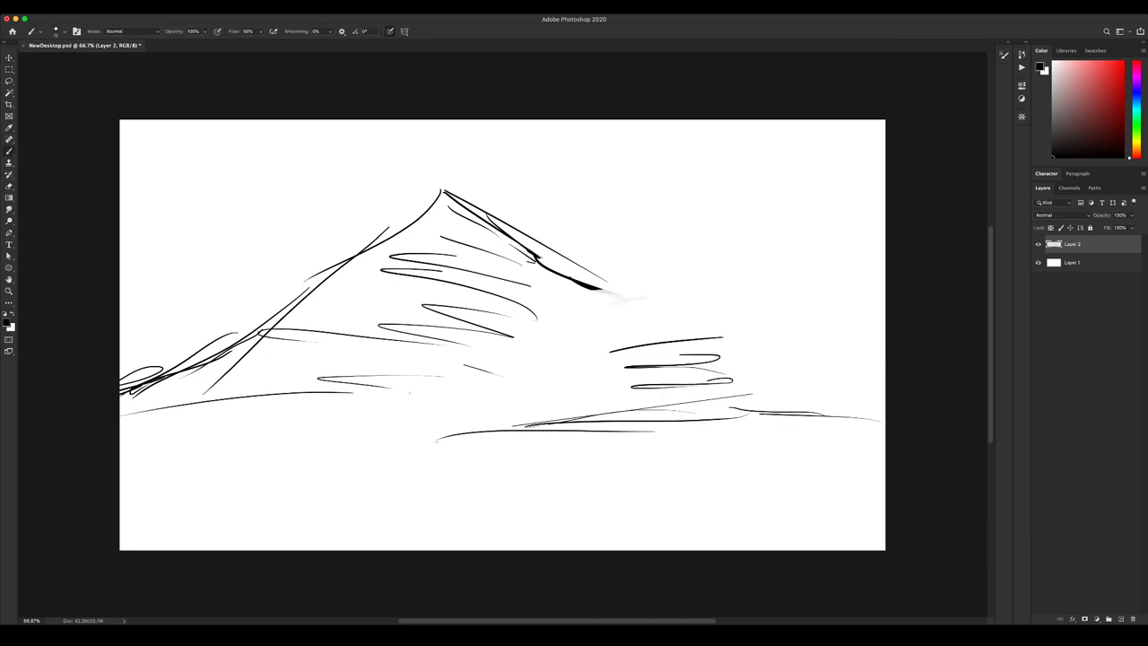
pyautogui.moveTo(542, 269)
pyautogui.mouseDown()
pyautogui.moveTo(657, 281)
pyautogui.moveTo(623, 323)
pyautogui.moveTo(543, 380)
pyautogui.mouseUp()
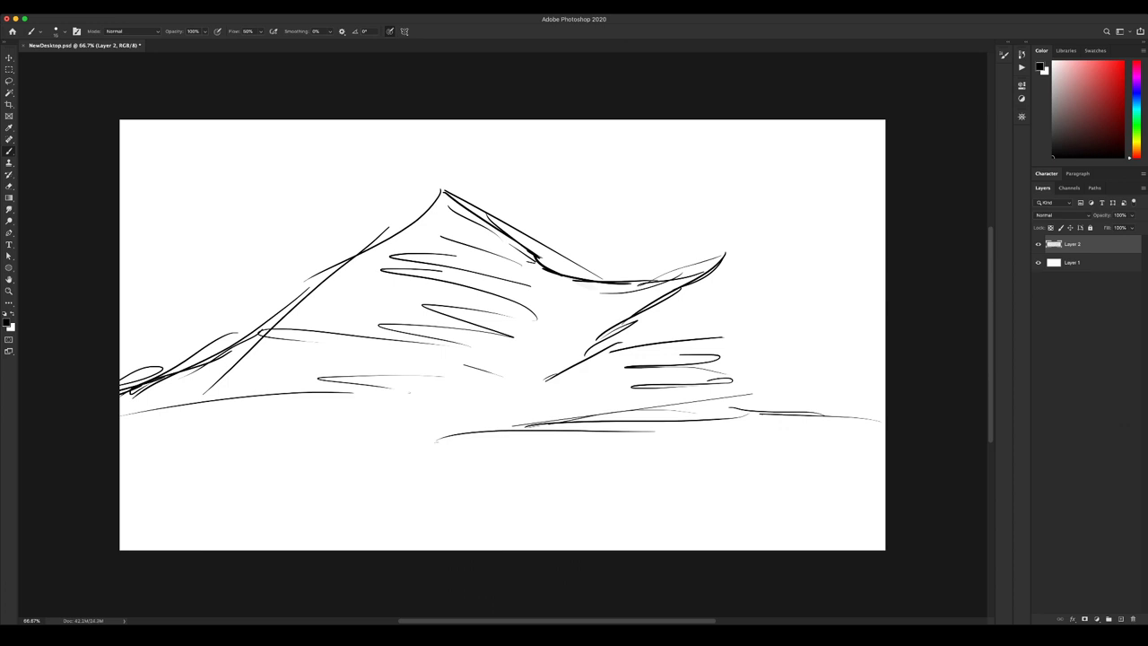
pyautogui.press('super+z')
pyautogui.press('super+z')
pyautogui.press('super+z')
pyautogui.press('super+z')
pyautogui.press('super+z')
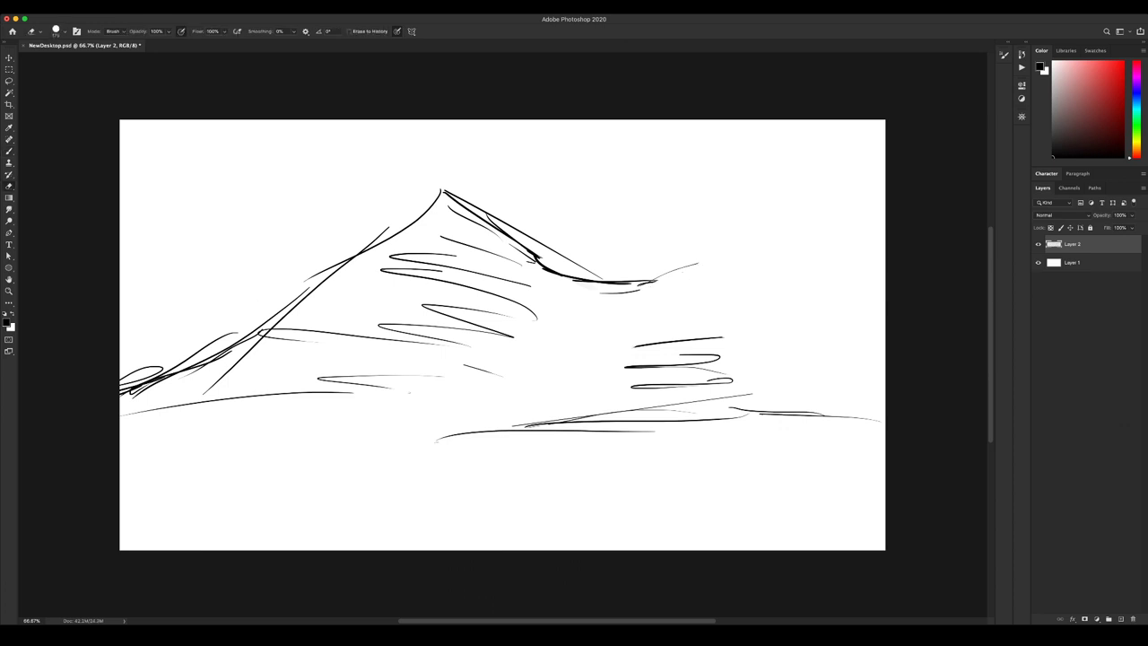
# Draw the smaller peak with a long left ridge down to its base and a right slope reaching the canvas edge.
pyautogui.moveTo(717, 253); pyautogui.dragTo(632, 315)
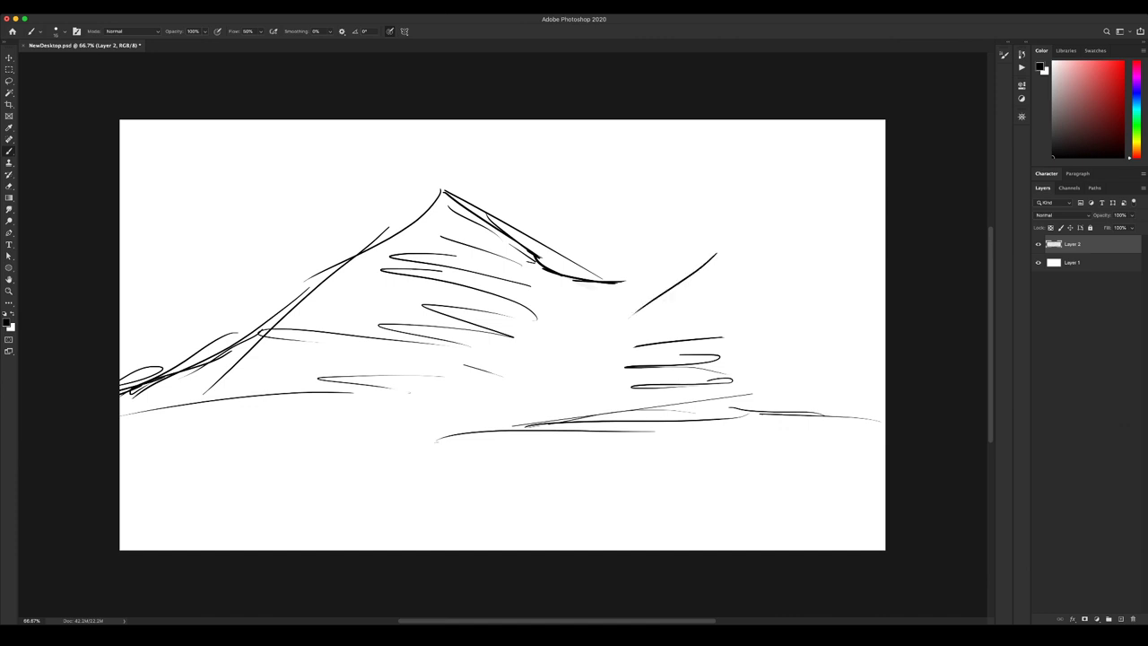
pyautogui.moveTo(705, 259); pyautogui.dragTo(422, 401)
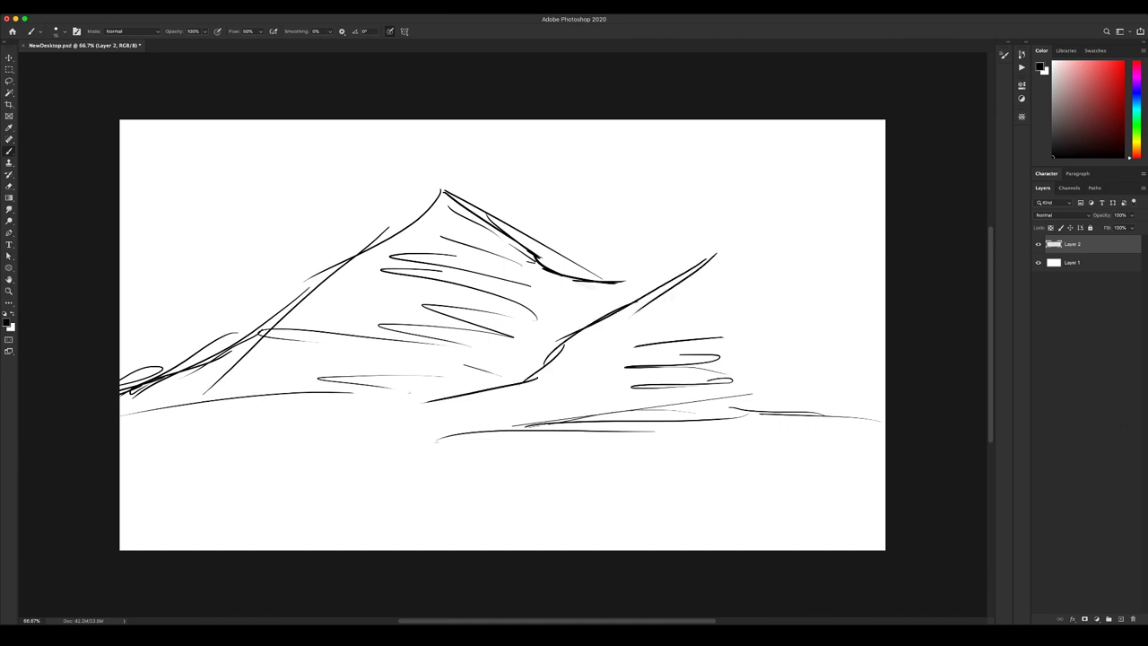
pyautogui.moveTo(716, 254); pyautogui.dragTo(797, 307)
pyautogui.moveTo(747, 287); pyautogui.dragTo(885, 344)
pyautogui.moveTo(885, 352); pyautogui.dragTo(792, 340)
pyautogui.moveTo(838, 360); pyautogui.dragTo(885, 379)
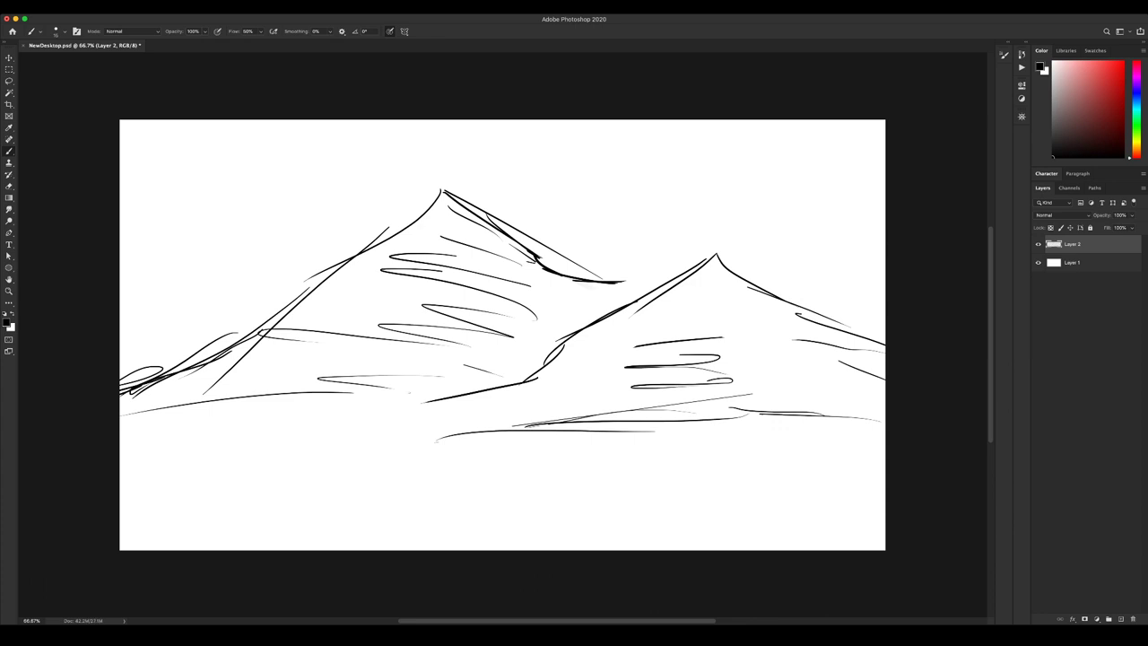
# Try dense hatching strokes across the saddle between the two peaks, and undo them.
pyautogui.moveTo(715, 255); pyautogui.dragTo(572, 305)
pyautogui.moveTo(649, 281)
pyautogui.mouseDown()
pyautogui.moveTo(546, 298)
pyautogui.moveTo(595, 283)
pyautogui.mouseUp()
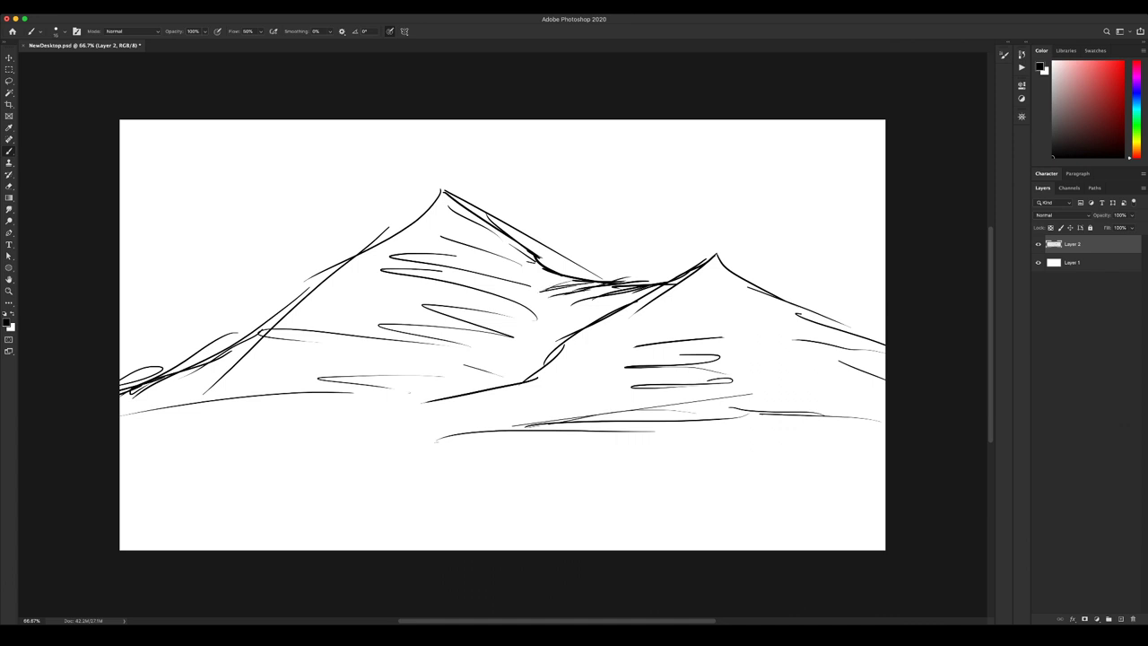
pyautogui.press('super+z')
pyautogui.press('super+z')
pyautogui.press('super+z')
pyautogui.press('super+z')
pyautogui.press('super+z')
pyautogui.press('super+z')
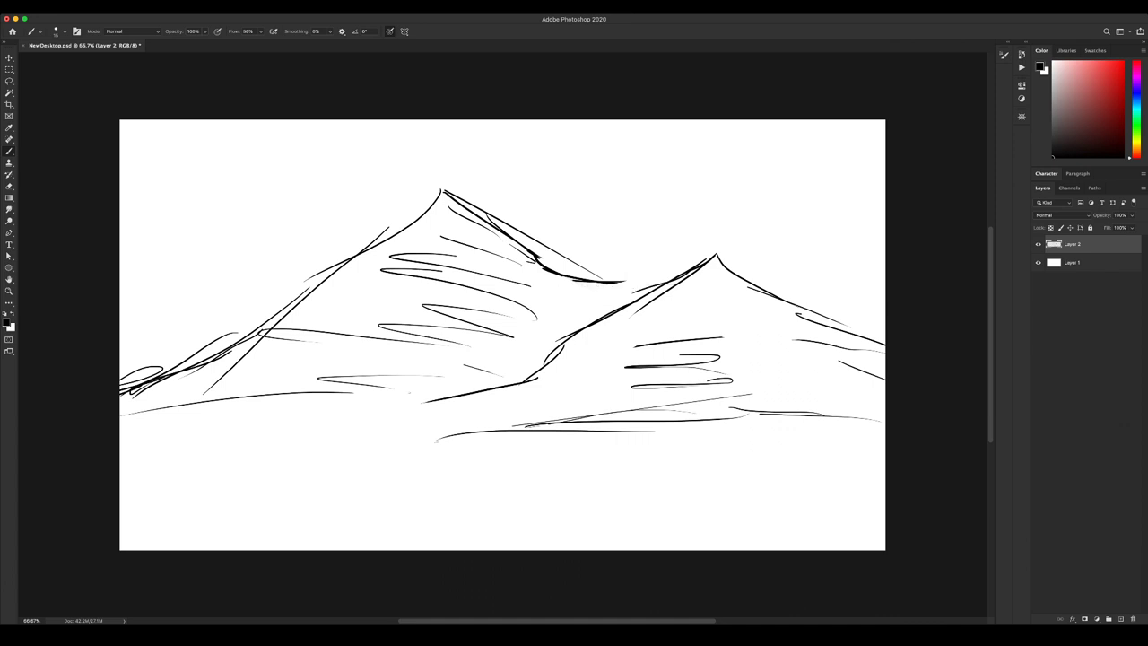
# Hatch the saddle where it meets the smaller peak, and reinforce both ridges below the large summit.
pyautogui.moveTo(669, 280)
pyautogui.mouseDown()
pyautogui.moveTo(598, 311)
pyautogui.moveTo(596, 296)
pyautogui.moveTo(579, 306)
pyautogui.moveTo(622, 283)
pyautogui.mouseUp()
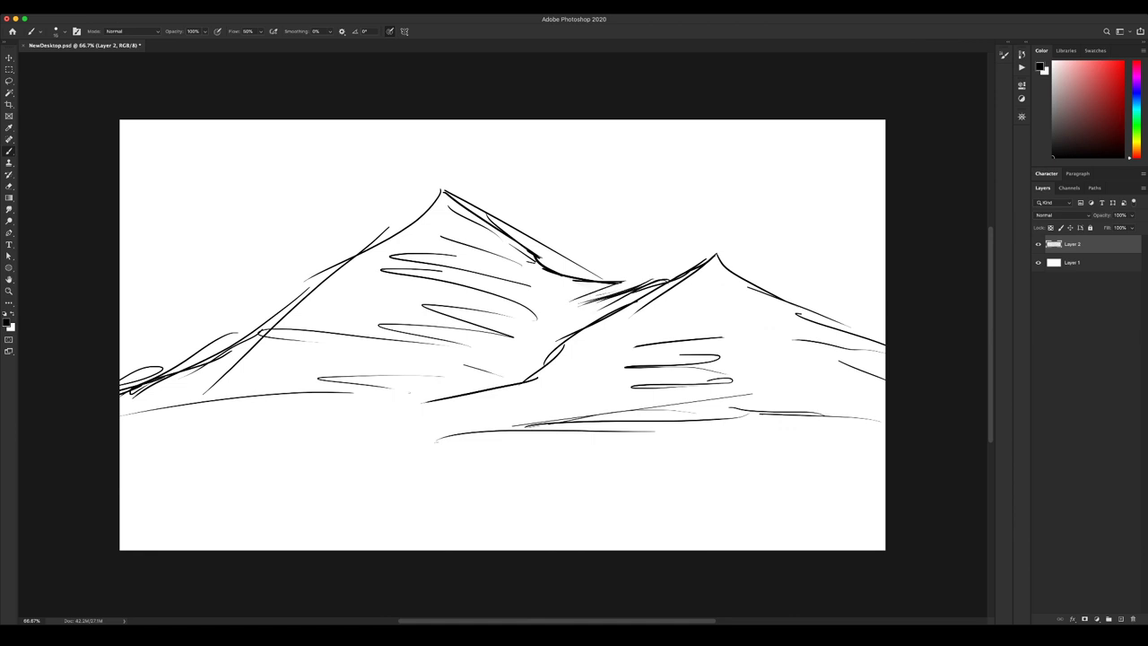
pyautogui.moveTo(550, 301); pyautogui.dragTo(654, 282)
pyautogui.moveTo(619, 288); pyautogui.dragTo(673, 278)
pyautogui.moveTo(458, 199); pyautogui.dragTo(525, 249)
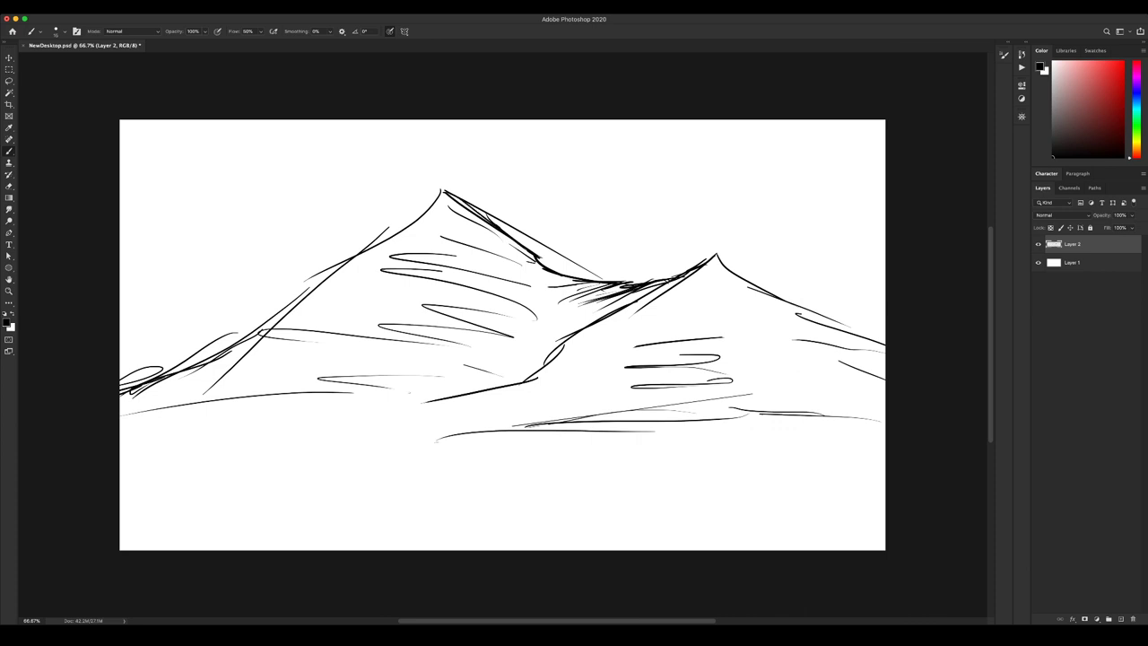
pyautogui.moveTo(444, 194); pyautogui.dragTo(401, 231)
pyautogui.moveTo(502, 227); pyautogui.dragTo(606, 291)
# Erase the large mountain's left slope and redraw it as one jagged ridge line down to the canvas edge.
pyautogui.press('e')
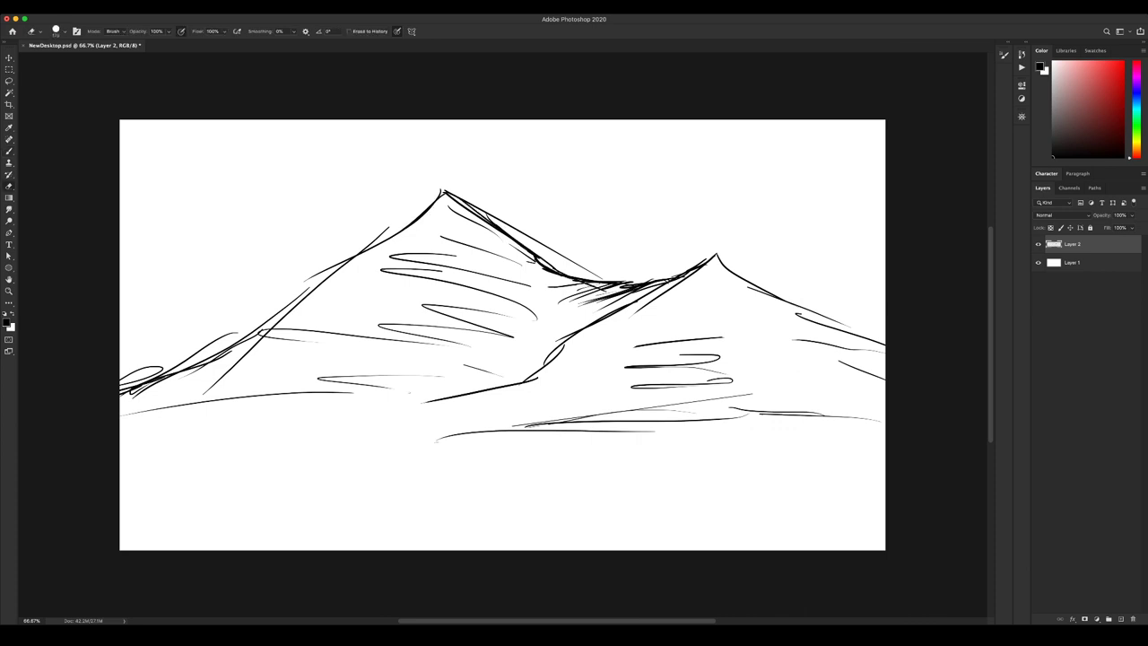
pyautogui.moveTo(125, 398)
pyautogui.mouseDown()
pyautogui.moveTo(136, 369)
pyautogui.moveTo(238, 409)
pyautogui.moveTo(382, 235)
pyautogui.moveTo(414, 219)
pyautogui.mouseUp()
pyautogui.press('b')
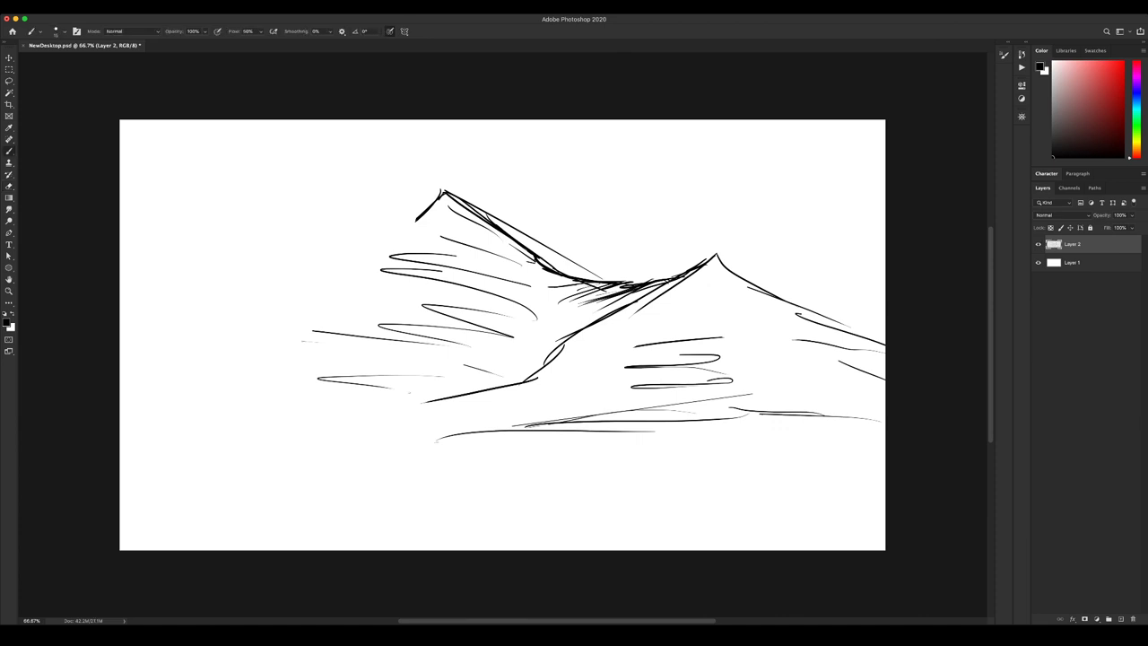
pyautogui.moveTo(439, 192); pyautogui.dragTo(126, 408)
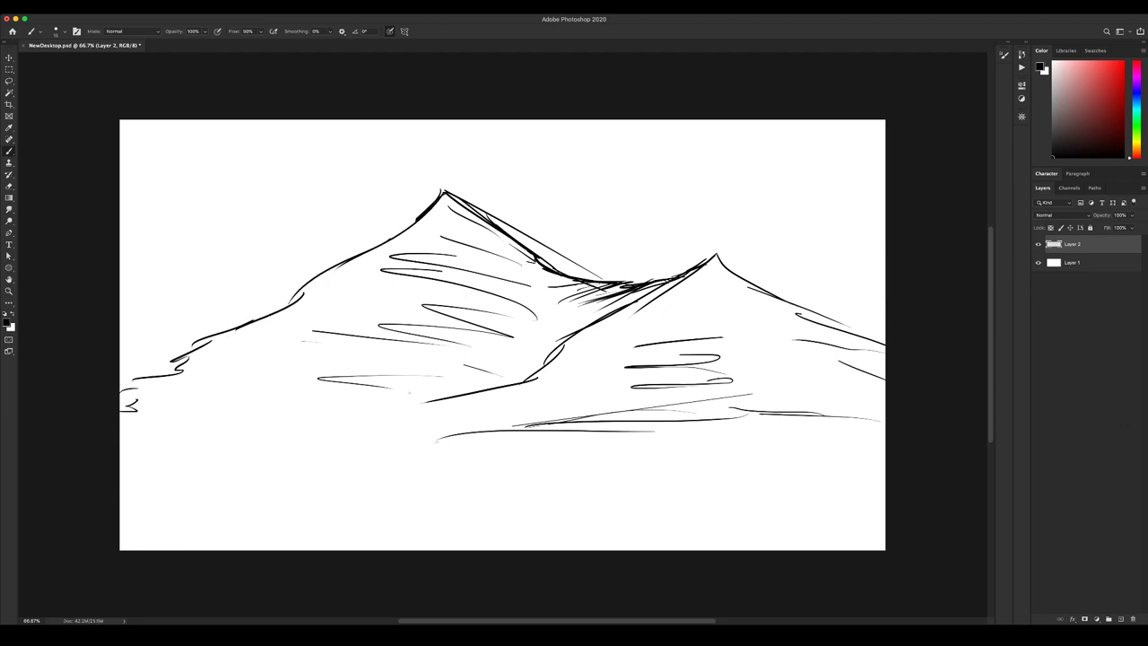
# Erase the contour and base strokes on the smaller mountain, along with the stray marks below its right slope.
pyautogui.press('e')
pyautogui.moveTo(723, 339); pyautogui.dragTo(628, 366)
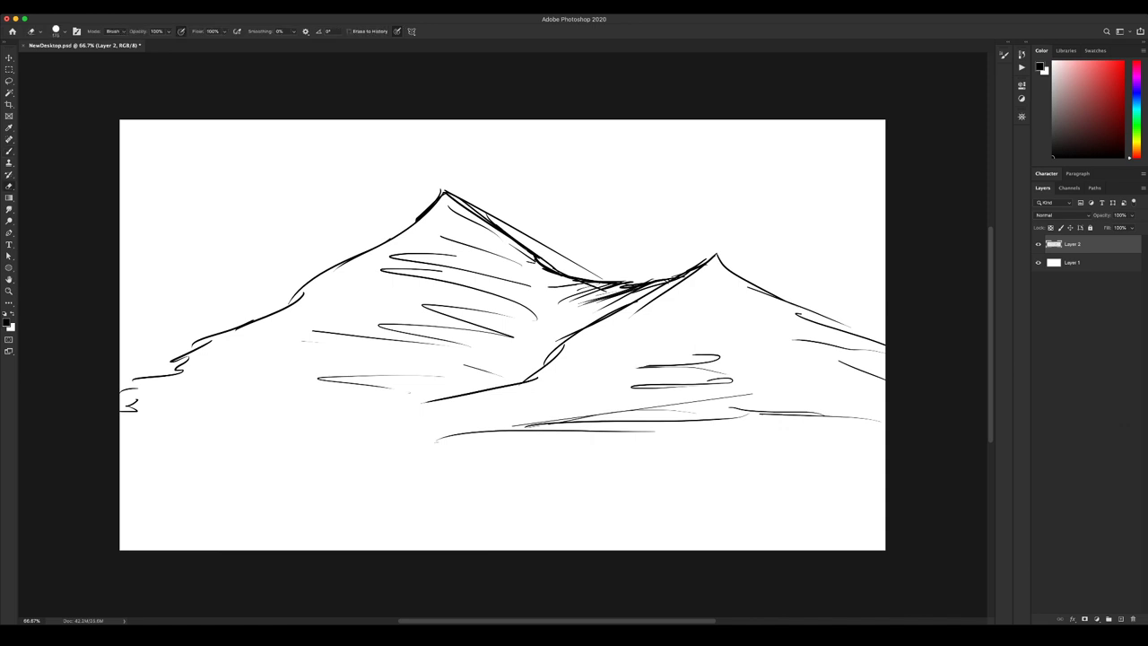
pyautogui.moveTo(728, 382)
pyautogui.mouseDown()
pyautogui.moveTo(874, 375)
pyautogui.moveTo(880, 346)
pyautogui.mouseUp()
# Brush short slanted contour strokes just below the smaller mountain's summit.
pyautogui.press('b')
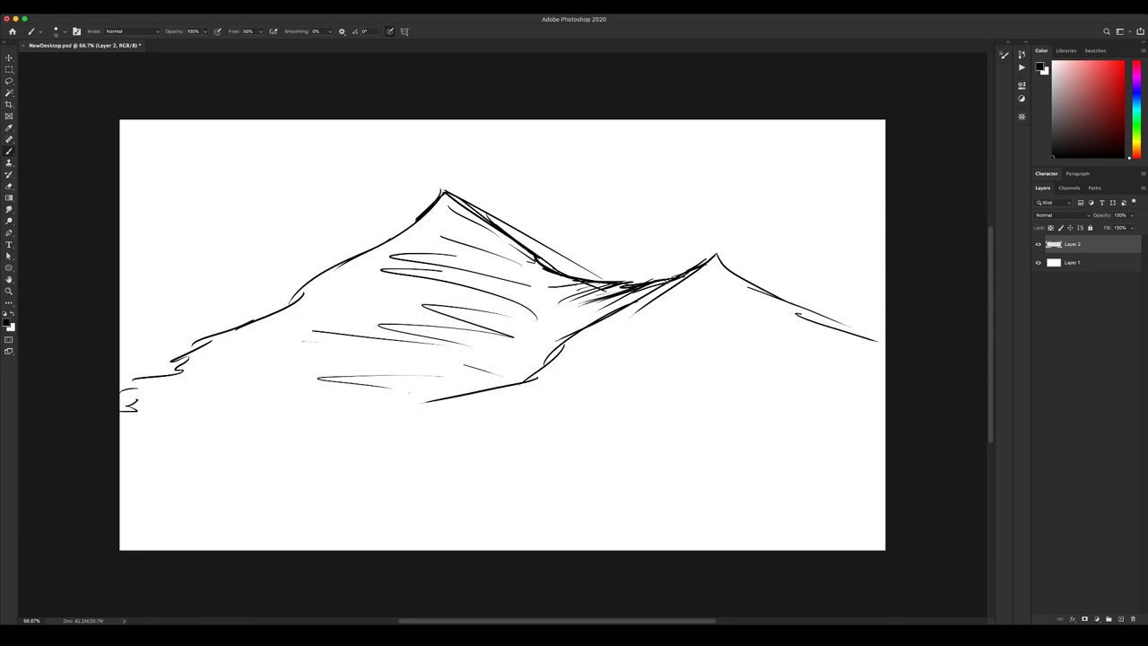
pyautogui.moveTo(730, 278); pyautogui.dragTo(657, 323)
pyautogui.moveTo(737, 316); pyautogui.dragTo(689, 324)
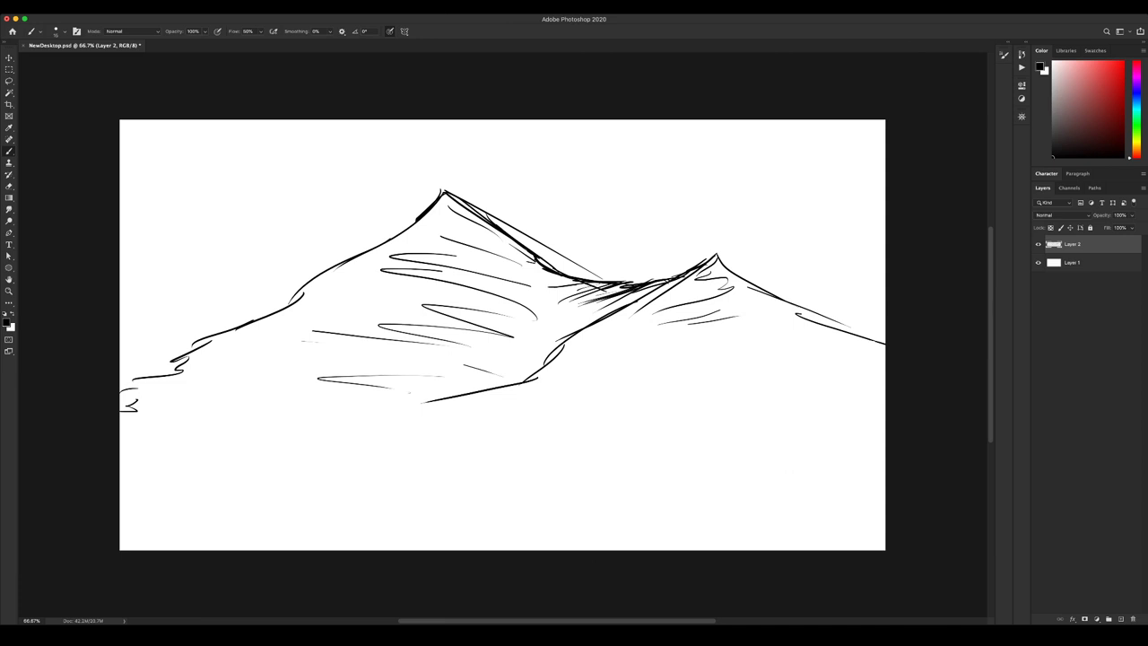
# Sketch a trial peak in the empty sky above the large mountain's left slope, and erase it.
pyautogui.moveTo(189, 245); pyautogui.dragTo(297, 236)
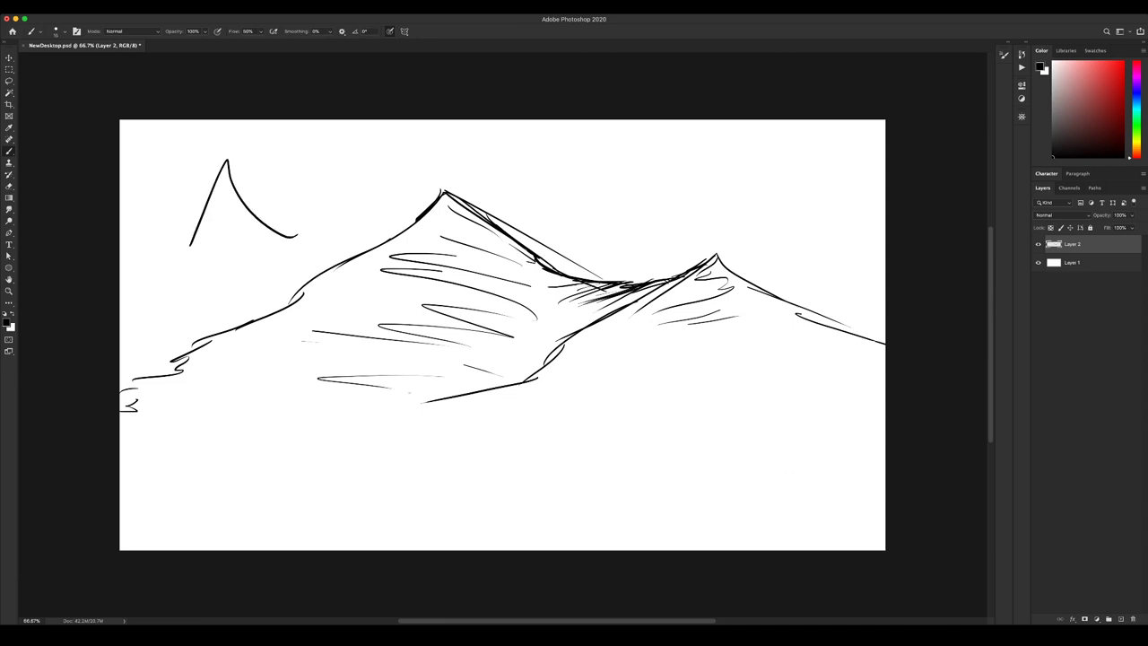
pyautogui.moveTo(227, 164)
pyautogui.mouseDown()
pyautogui.moveTo(239, 192)
pyautogui.moveTo(302, 232)
pyautogui.mouseUp()
pyautogui.press('e')
pyautogui.moveTo(212, 184); pyautogui.dragTo(289, 232)
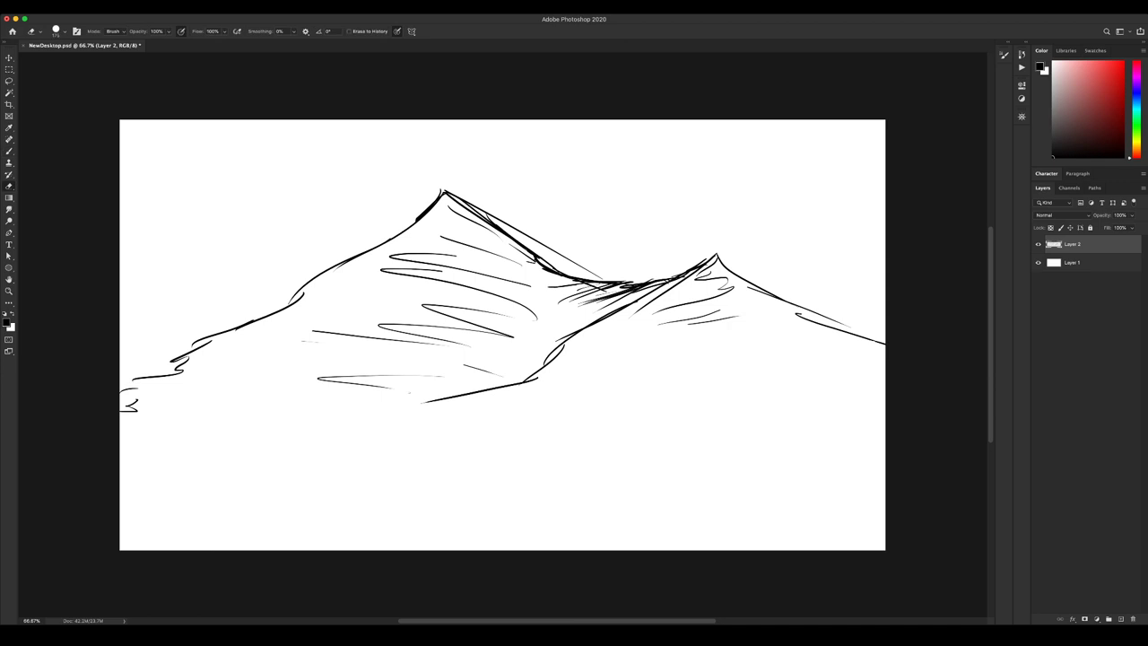
# Brush slanted contour strokes down the middle of the smaller mountain's face.
pyautogui.press('b')
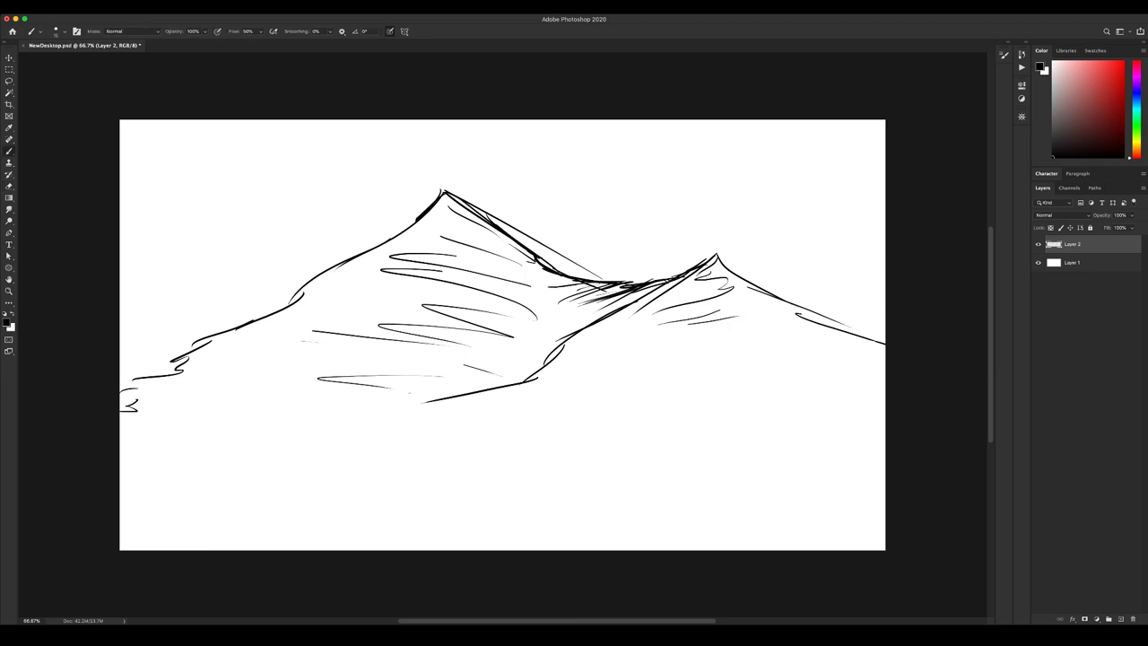
pyautogui.moveTo(755, 332); pyautogui.dragTo(626, 345)
pyautogui.moveTo(650, 352); pyautogui.dragTo(719, 347)
pyautogui.moveTo(715, 354); pyautogui.dragTo(680, 360)
pyautogui.moveTo(647, 374); pyautogui.dragTo(741, 362)
pyautogui.moveTo(649, 383); pyautogui.dragTo(694, 376)
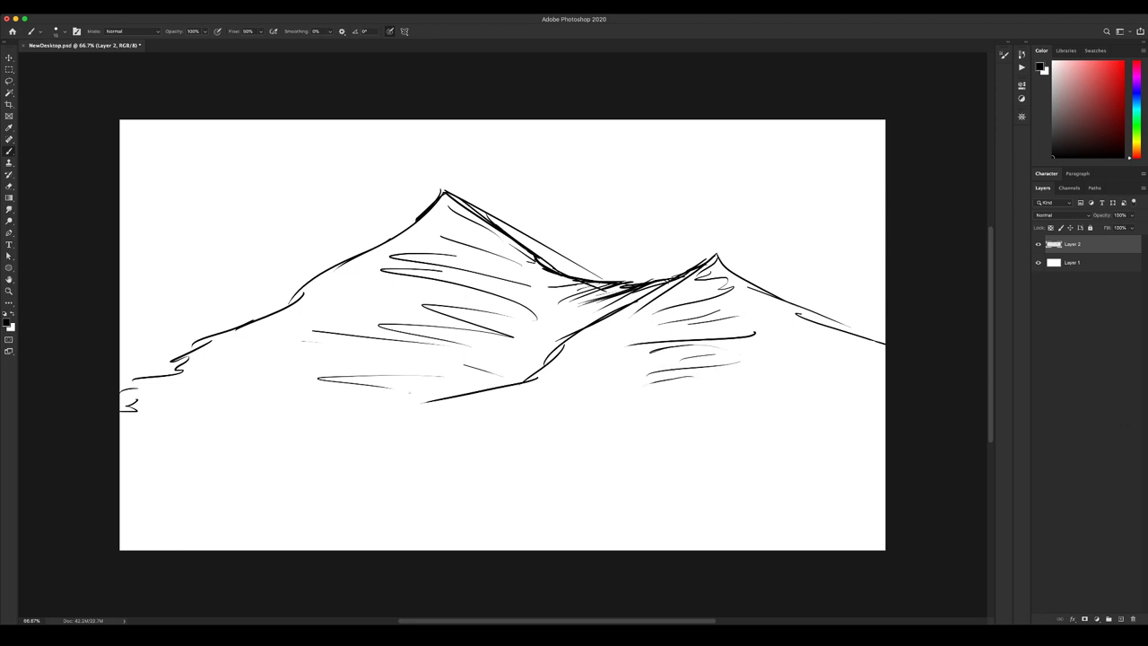
# Sketch a small four-sided shape with a diagonal in the sky left of the large summit, and undo it.
pyautogui.moveTo(239, 233); pyautogui.dragTo(304, 229)
pyautogui.moveTo(263, 176); pyautogui.dragTo(334, 186)
pyautogui.moveTo(325, 184); pyautogui.dragTo(305, 229)
pyautogui.moveTo(229, 231); pyautogui.dragTo(310, 228)
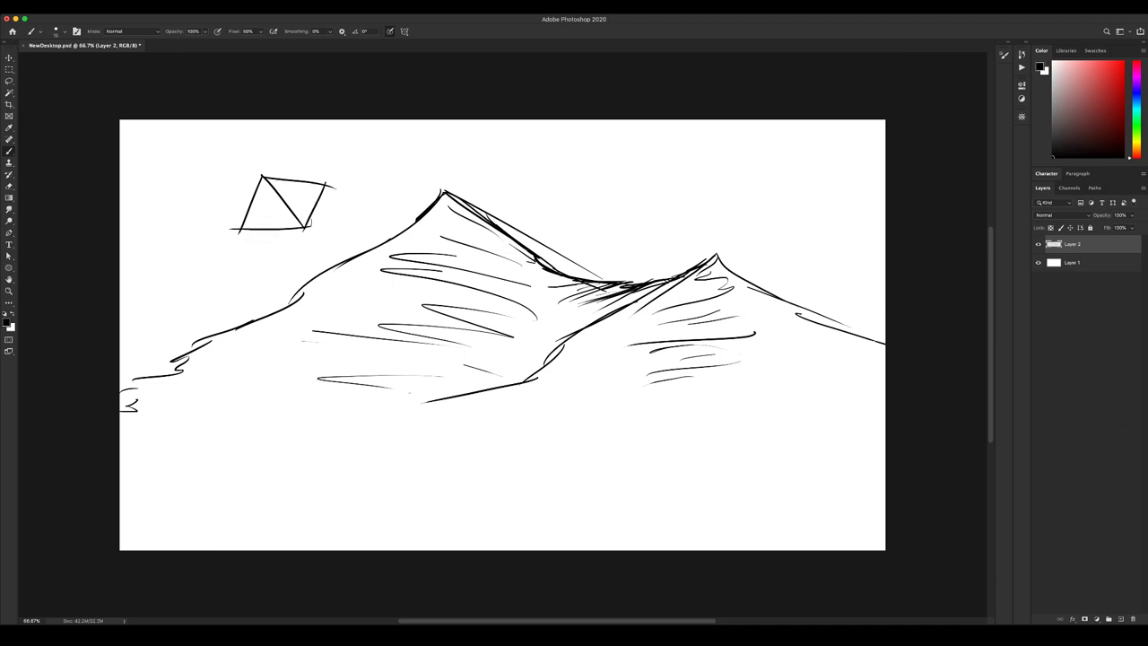
pyautogui.moveTo(263, 191); pyautogui.dragTo(271, 203)
pyautogui.press('super+z')
pyautogui.press('super+z')
pyautogui.press('super+z')
pyautogui.press('super+z')
pyautogui.press('super+z')
pyautogui.press('super+z')
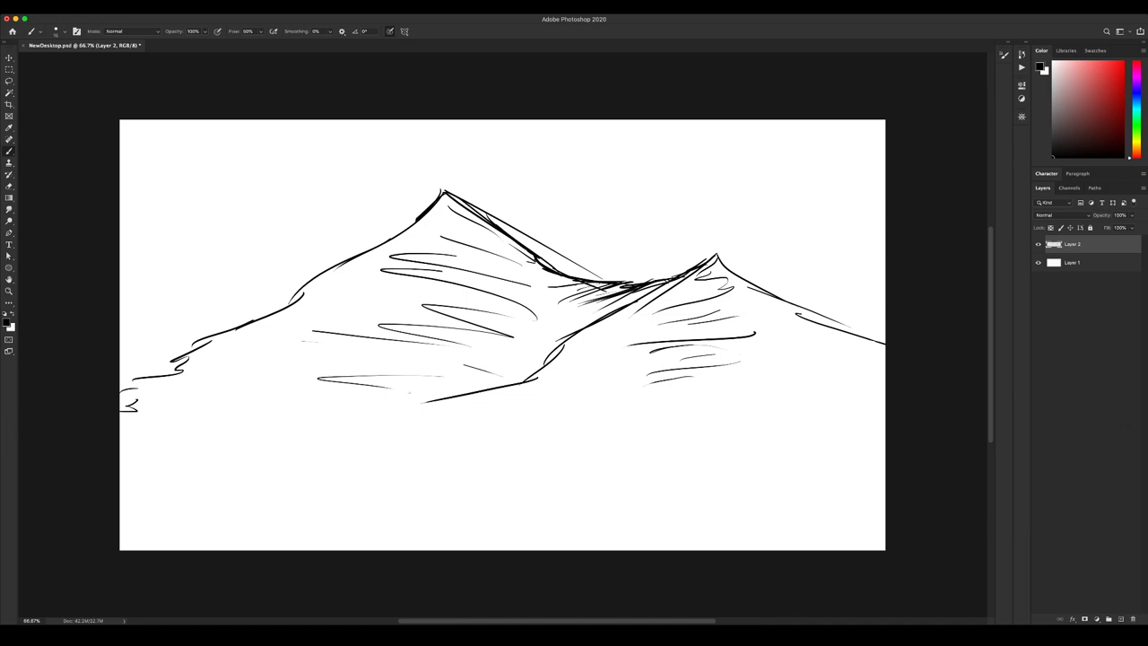
# Brush long horizontal strokes along the base of the smaller mountain.
pyautogui.moveTo(540, 405); pyautogui.dragTo(731, 398)
pyautogui.moveTo(606, 411); pyautogui.dragTo(681, 415)
pyautogui.moveTo(514, 417); pyautogui.dragTo(725, 420)
pyautogui.moveTo(465, 423); pyautogui.dragTo(591, 426)
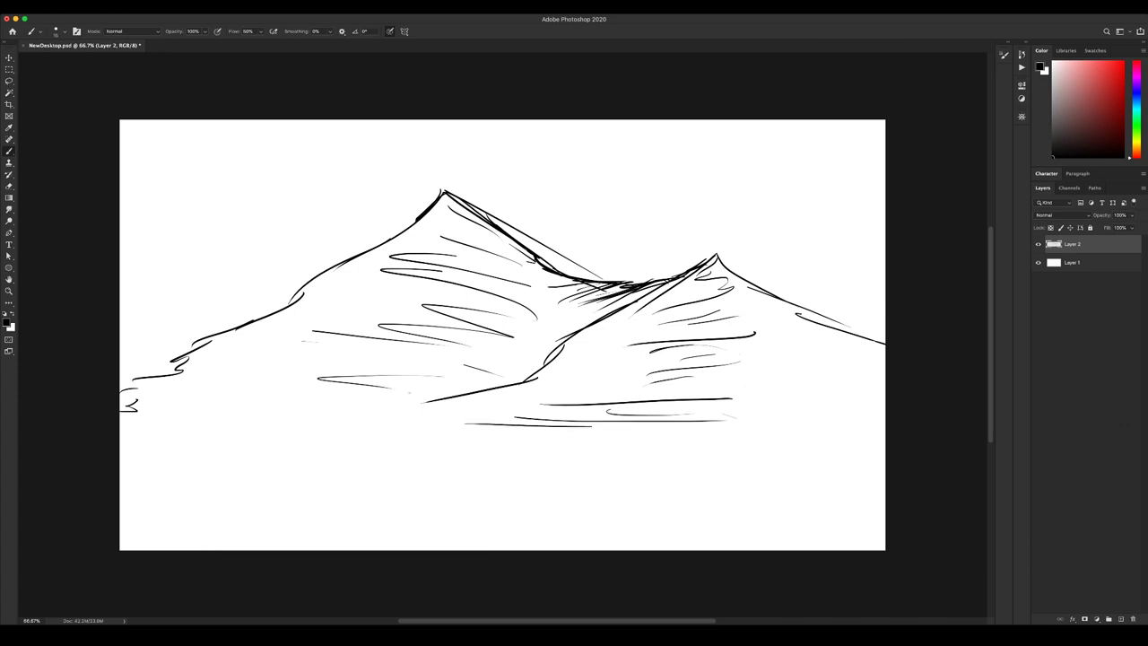
# Erase the heavy hatching in the saddle and redraw it with lighter strokes joining the two mountains.
pyautogui.press('e')
pyautogui.moveTo(618, 289); pyautogui.dragTo(548, 285)
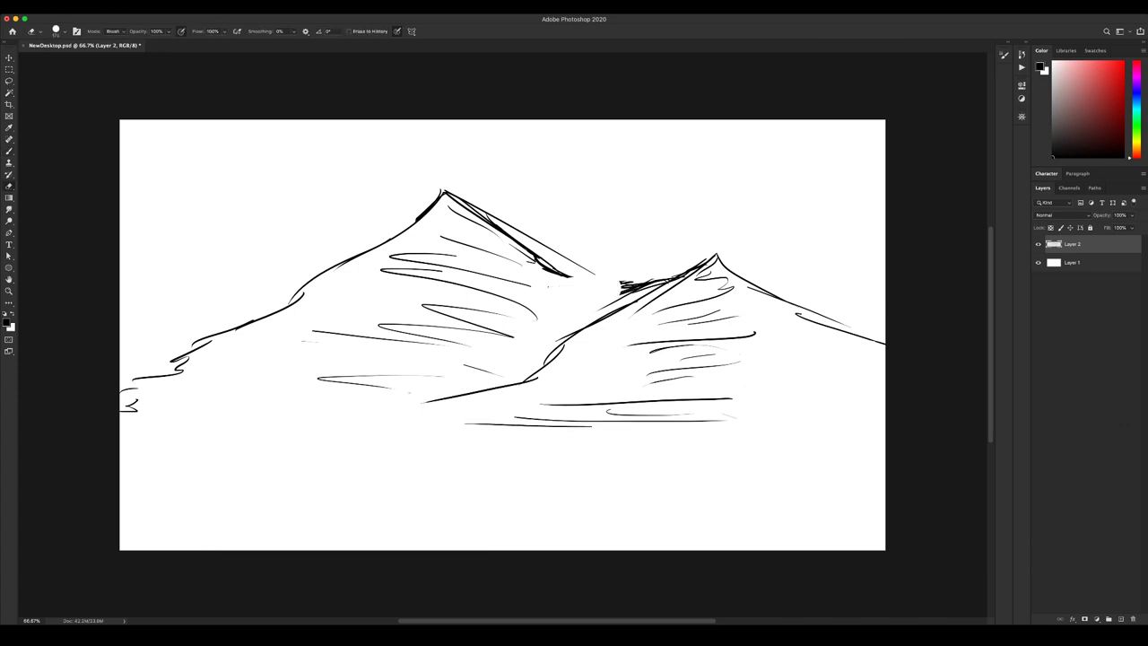
pyautogui.press('b')
pyautogui.moveTo(670, 281)
pyautogui.mouseDown()
pyautogui.moveTo(597, 275)
pyautogui.moveTo(619, 284)
pyautogui.mouseUp()
pyautogui.moveTo(546, 289); pyautogui.dragTo(619, 284)
pyautogui.moveTo(681, 275); pyautogui.dragTo(604, 286)
pyautogui.moveTo(583, 312); pyautogui.dragTo(644, 287)
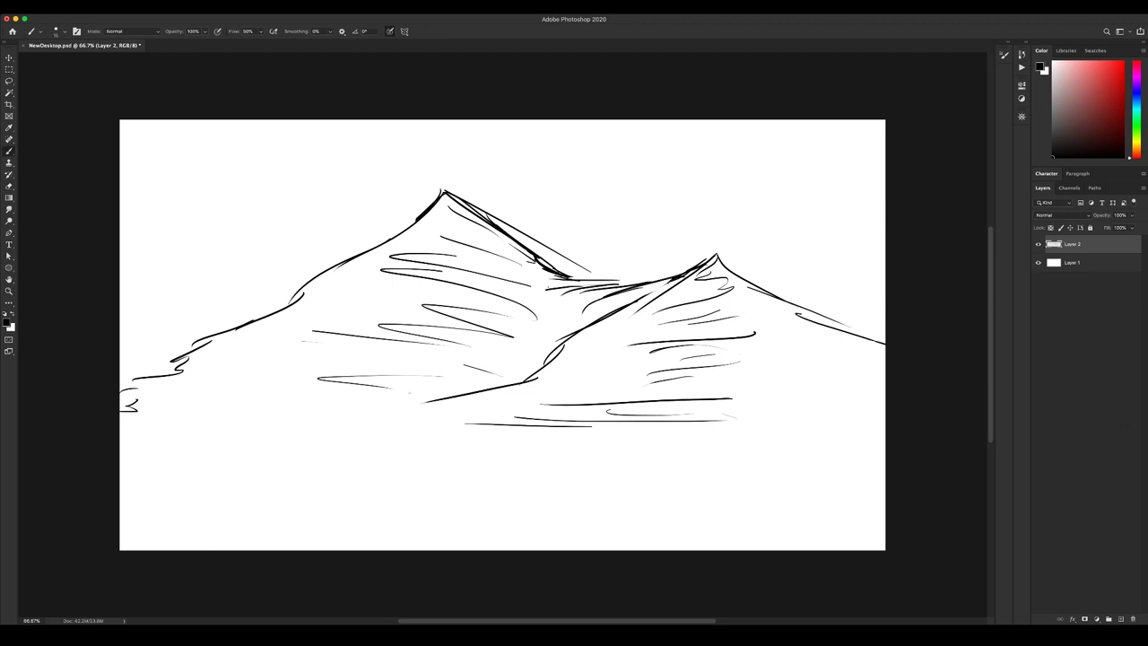
pyautogui.moveTo(556, 276); pyautogui.dragTo(613, 282)
# Erase the stray outer line along the large mountain's right slope, and darken the saddle line below it.
pyautogui.press('e')
pyautogui.moveTo(590, 274); pyautogui.dragTo(477, 207)
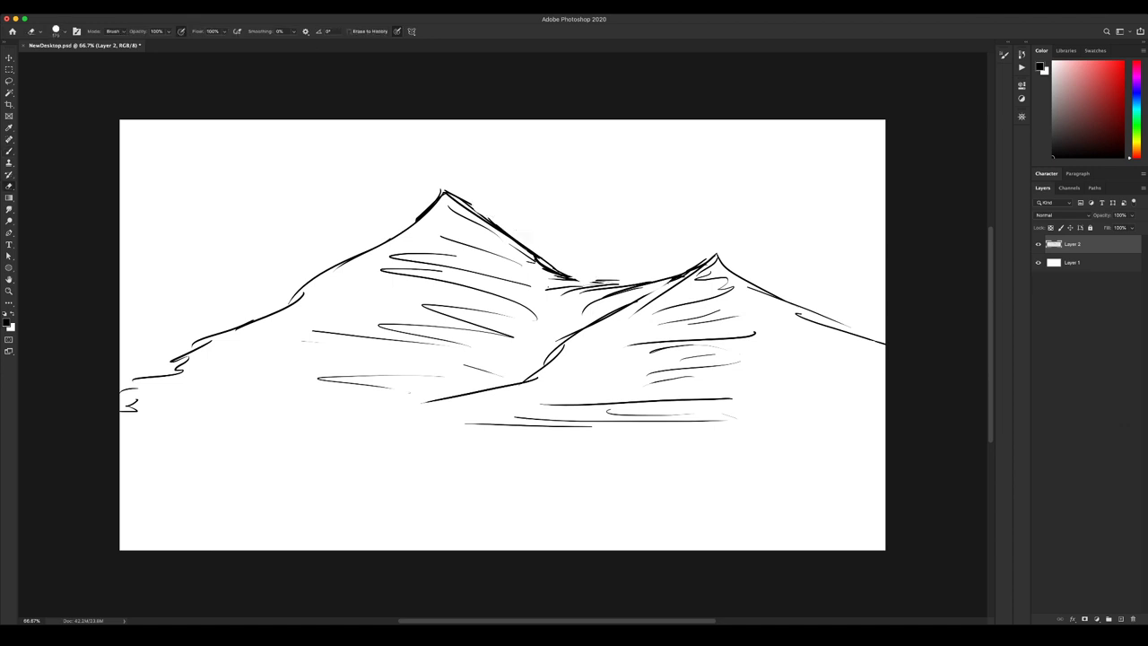
pyautogui.press('b')
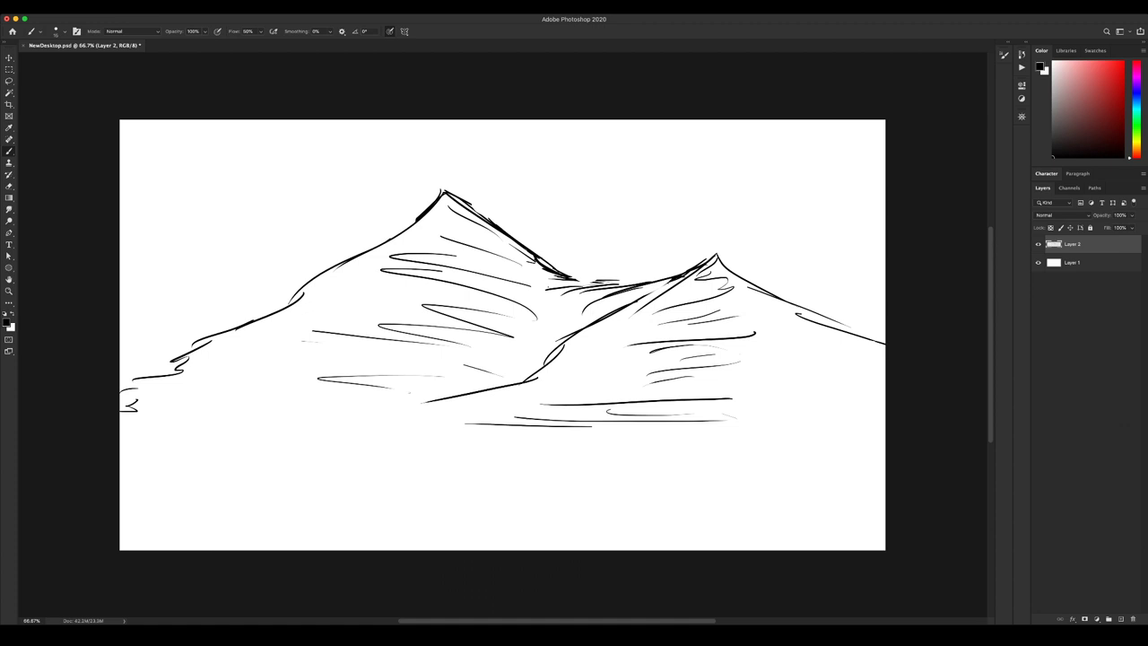
pyautogui.moveTo(563, 273); pyautogui.dragTo(655, 289)
# Sketch a tall background peak behind the saddle and smaller mountain, and erase it.
pyautogui.moveTo(533, 253); pyautogui.dragTo(652, 199)
pyautogui.moveTo(660, 192); pyautogui.dragTo(884, 287)
pyautogui.press('e')
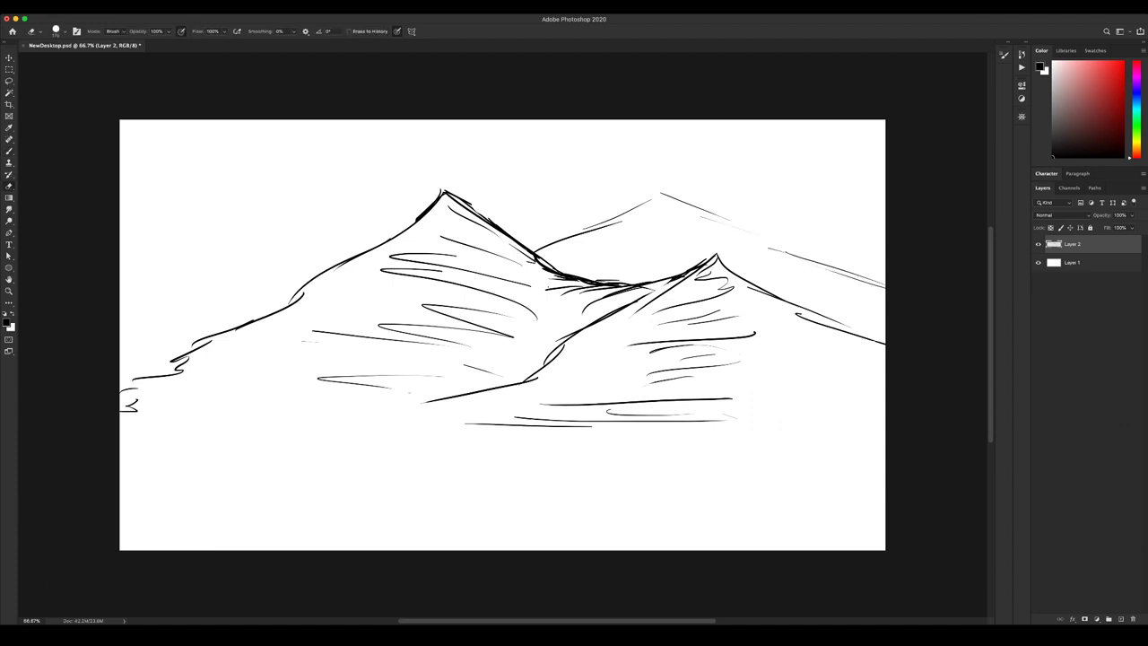
pyautogui.moveTo(558, 237); pyautogui.dragTo(879, 276)
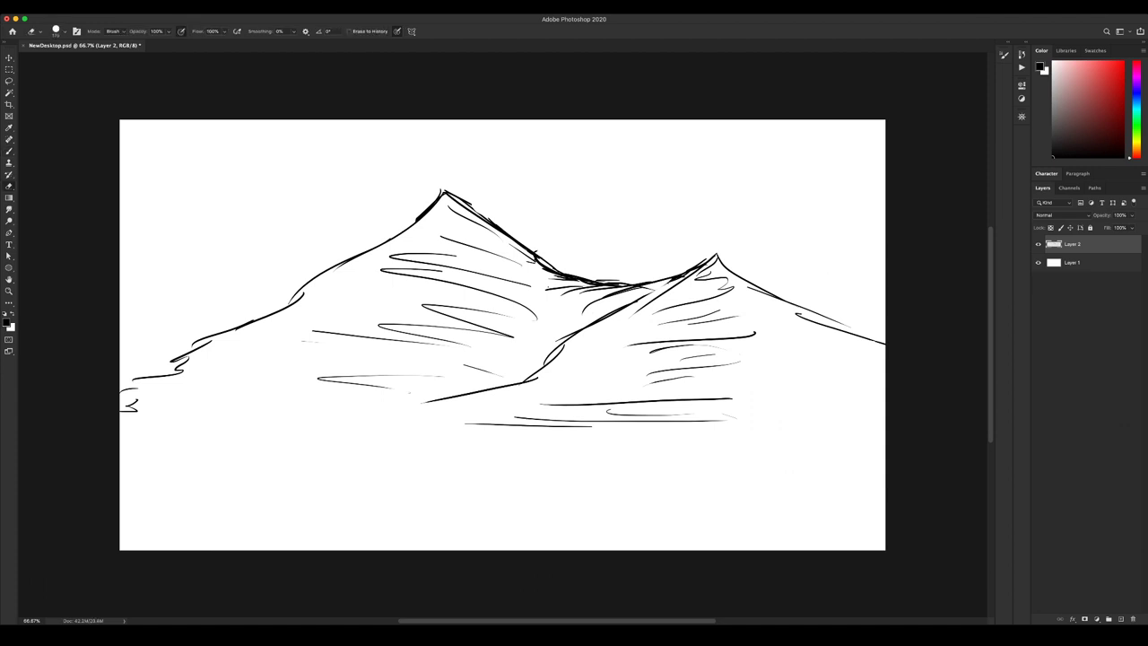
# Sketch a lower background range with two faint peaks from the large mountain's right slope to the canvas edge.
pyautogui.press('b')
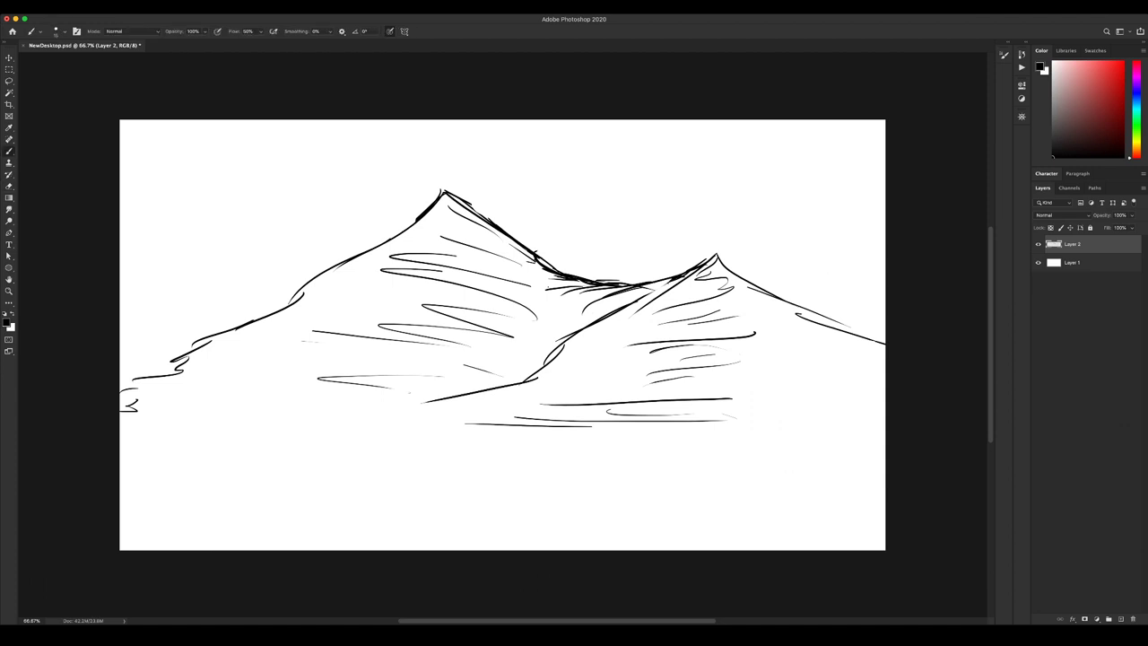
pyautogui.moveTo(532, 249)
pyautogui.mouseDown()
pyautogui.moveTo(629, 228)
pyautogui.moveTo(770, 254)
pyautogui.mouseUp()
pyautogui.moveTo(631, 227)
pyautogui.mouseDown()
pyautogui.moveTo(785, 269)
pyautogui.moveTo(863, 242)
pyautogui.moveTo(745, 254)
pyautogui.mouseUp()
pyautogui.press('e')
pyautogui.press('b')
pyautogui.moveTo(740, 248); pyautogui.dragTo(835, 235)
pyautogui.moveTo(826, 235); pyautogui.dragTo(885, 263)
pyautogui.moveTo(725, 247); pyautogui.dragTo(822, 237)
pyautogui.moveTo(725, 247); pyautogui.dragTo(766, 247)
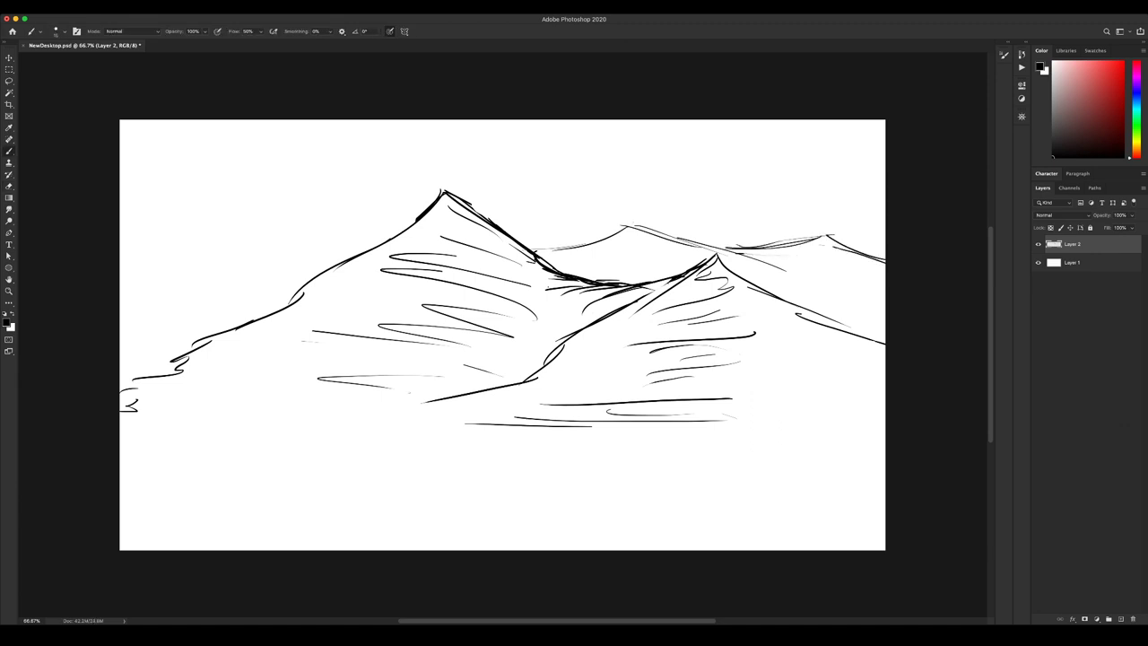
# Sketch faint distant hills behind the large mountain's left slope.
pyautogui.moveTo(190, 252); pyautogui.dragTo(339, 249)
pyautogui.moveTo(135, 253); pyautogui.dragTo(201, 272)
pyautogui.moveTo(289, 289); pyautogui.dragTo(176, 274)
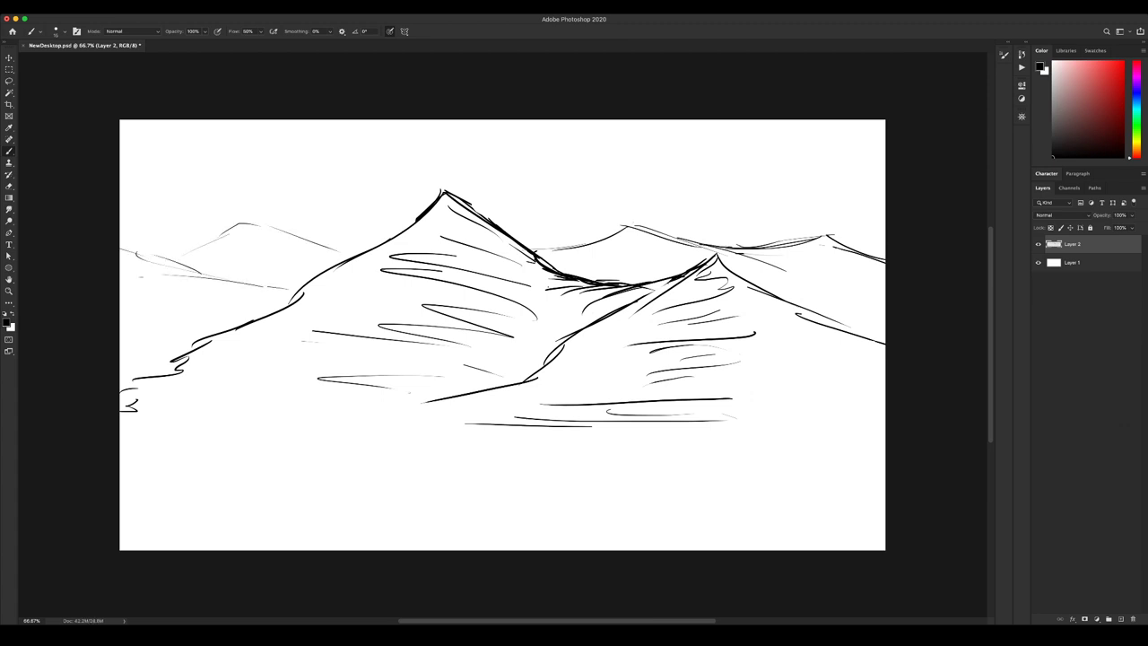
pyautogui.moveTo(310, 235); pyautogui.dragTo(416, 221)
# Erase the background range behind the smaller mountain, keeping that mountain's summit intact.
pyautogui.press('e')
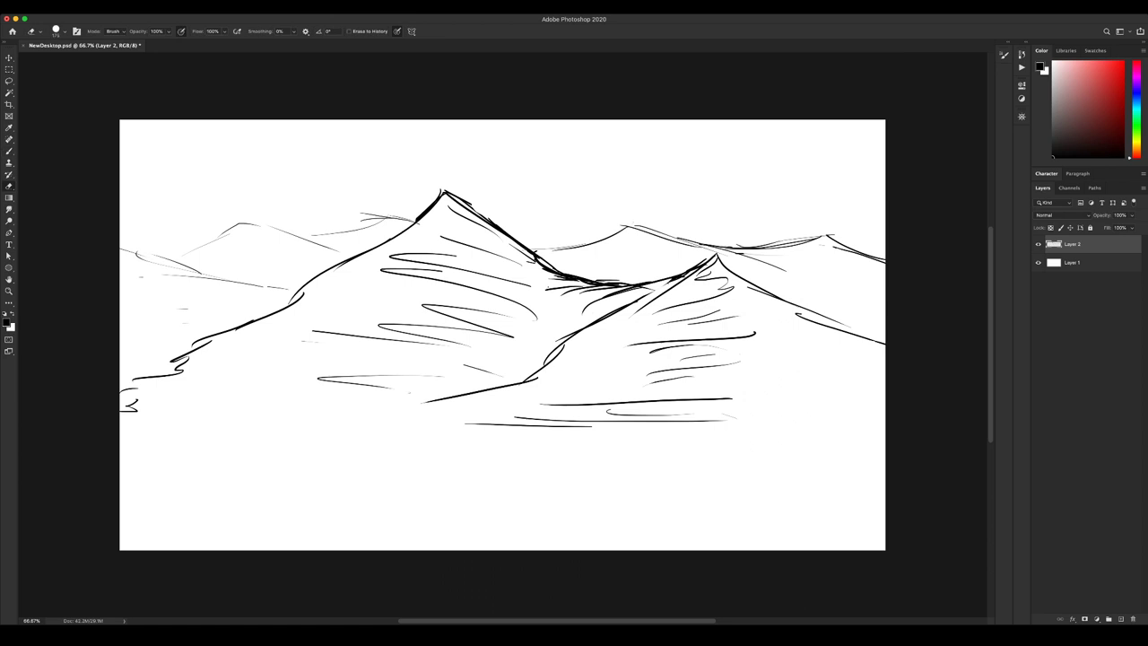
pyautogui.moveTo(551, 251); pyautogui.dragTo(856, 244)
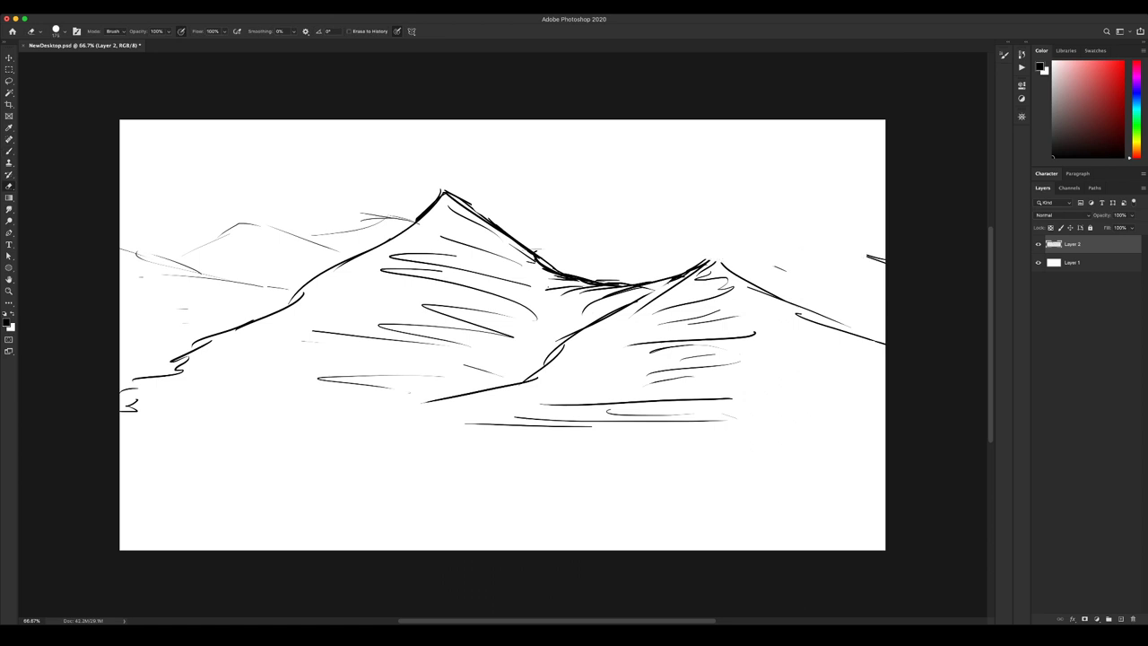
pyautogui.press('super+z')
pyautogui.moveTo(553, 247)
pyautogui.mouseDown()
pyautogui.moveTo(644, 234)
pyautogui.moveTo(883, 254)
pyautogui.mouseUp()
pyautogui.press('b')
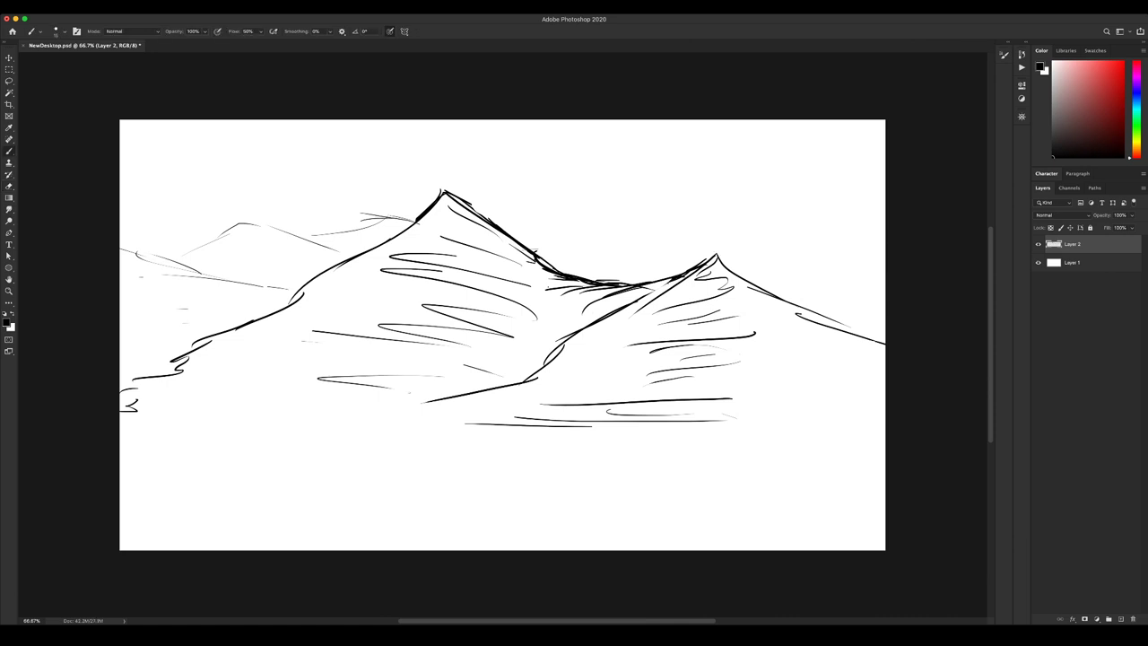
# Sketch a faint distant mountain range from the saddle to the right canvas edge, and light hatching at the foot of the far-left hills.
pyautogui.moveTo(508, 233)
pyautogui.mouseDown()
pyautogui.moveTo(616, 214)
pyautogui.moveTo(815, 253)
pyautogui.moveTo(751, 269)
pyautogui.mouseUp()
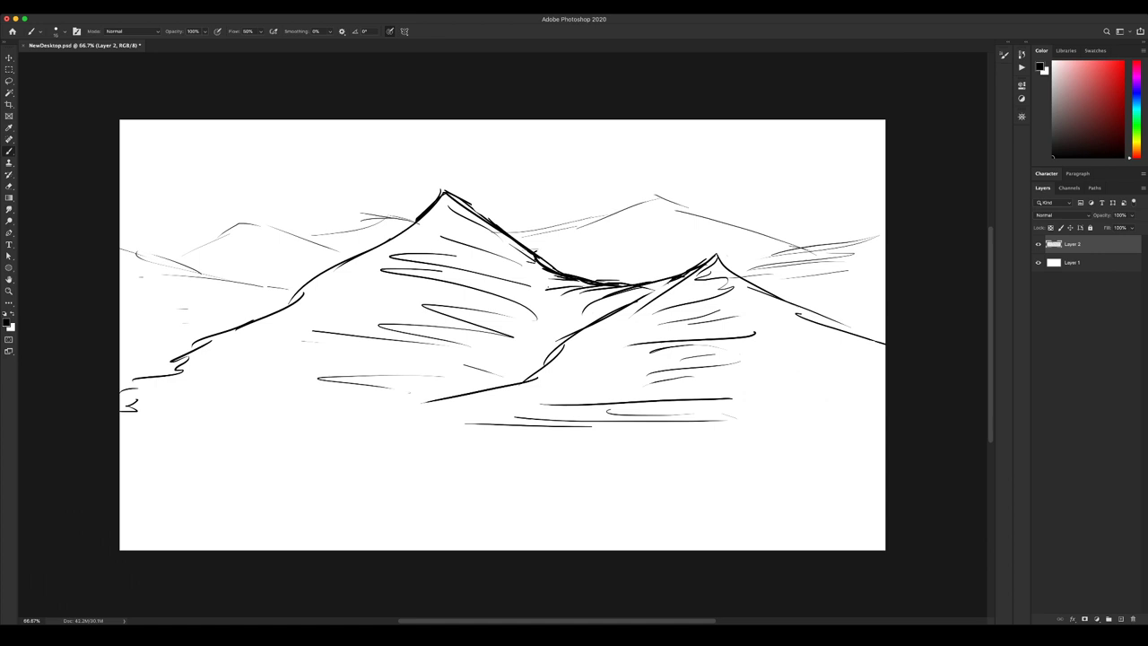
pyautogui.moveTo(139, 274)
pyautogui.mouseDown()
pyautogui.moveTo(258, 288)
pyautogui.moveTo(135, 301)
pyautogui.mouseUp()
# Erase and redraw the faint hill line meeting the large mountain's left slope, and add faint distant strokes above the far-left hills.
pyautogui.press('e')
pyautogui.moveTo(330, 232); pyautogui.dragTo(397, 216)
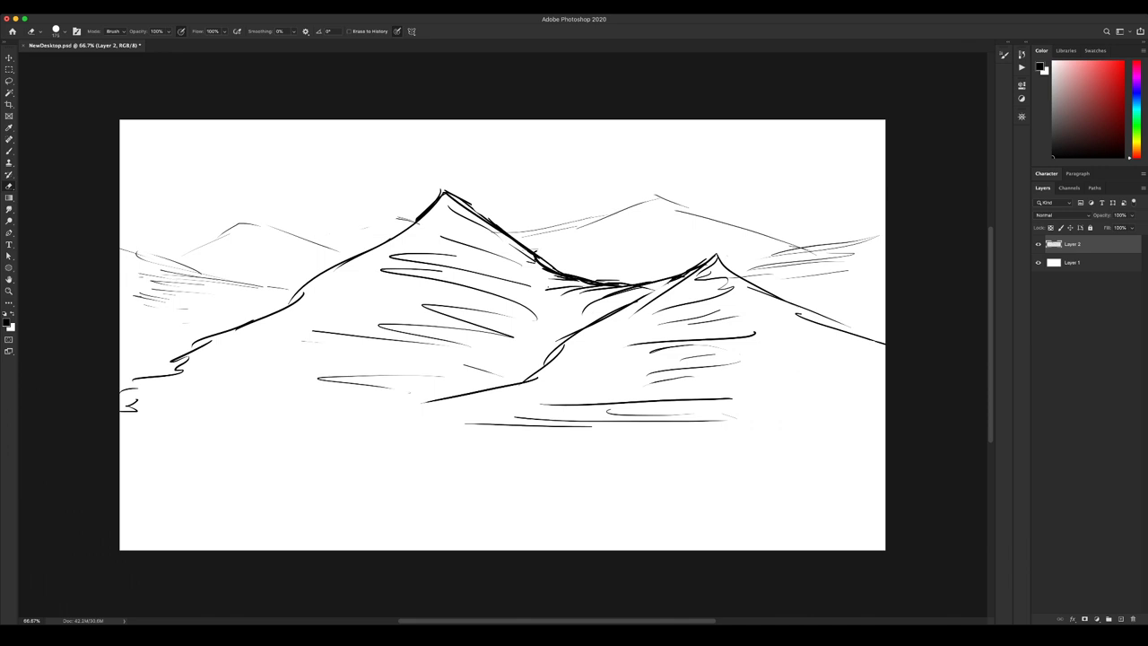
pyautogui.press('b')
pyautogui.moveTo(319, 228); pyautogui.dragTo(411, 224)
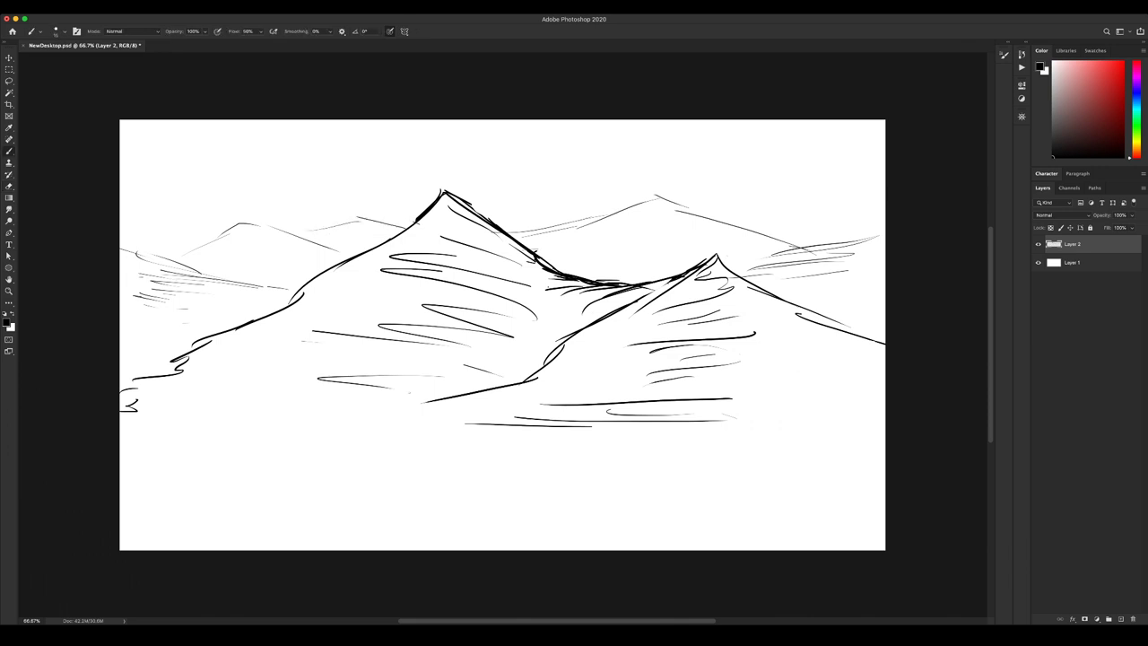
pyautogui.moveTo(149, 222)
pyautogui.mouseDown()
pyautogui.moveTo(199, 234)
pyautogui.moveTo(165, 228)
pyautogui.mouseUp()
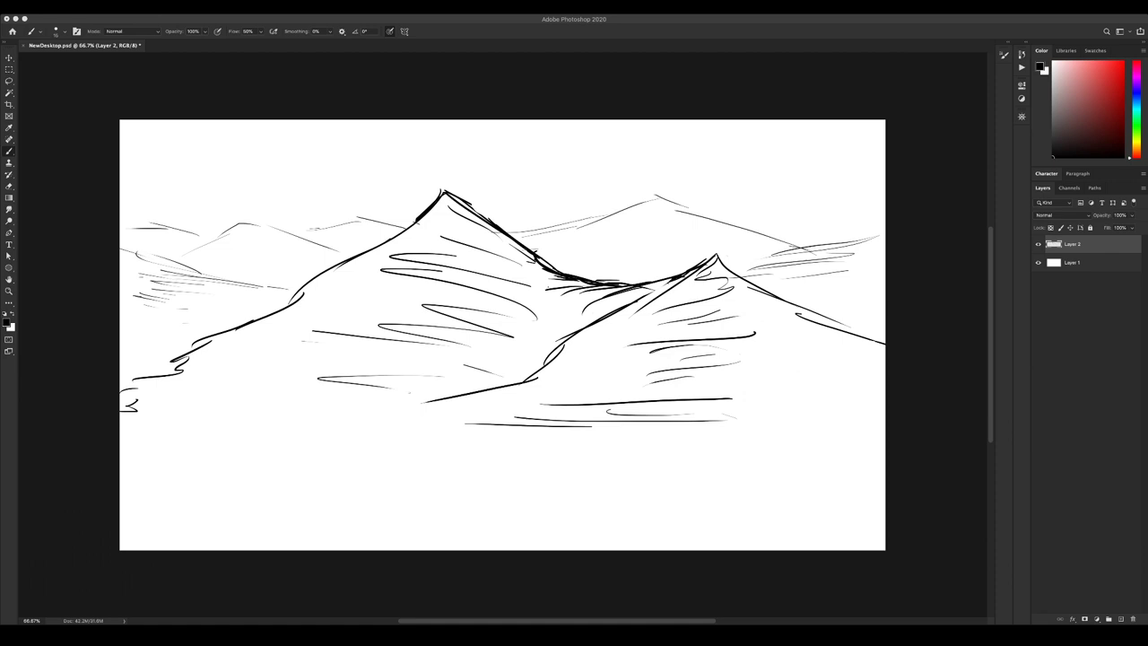
# Erase the loose horizontal ground lines beneath the smaller mountain.
pyautogui.press('e')
pyautogui.moveTo(466, 430)
pyautogui.mouseDown()
pyautogui.moveTo(595, 419)
pyautogui.moveTo(713, 430)
pyautogui.mouseUp()
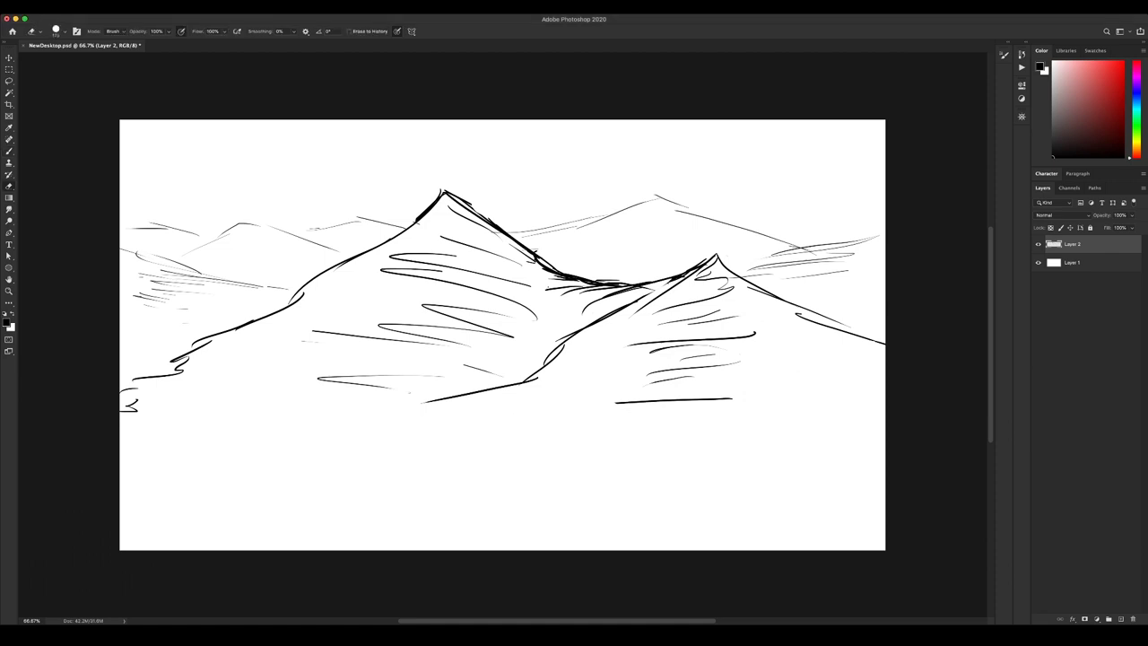
# Try a bold ground line and zigzag foreground strokes below both mountains, and undo them.
pyautogui.moveTo(613, 401)
pyautogui.mouseDown()
pyautogui.moveTo(733, 399)
pyautogui.moveTo(675, 386)
pyautogui.moveTo(558, 392)
pyautogui.moveTo(635, 400)
pyautogui.moveTo(606, 414)
pyautogui.moveTo(611, 434)
pyautogui.moveTo(506, 419)
pyautogui.moveTo(515, 478)
pyautogui.mouseUp()
pyautogui.press('b')
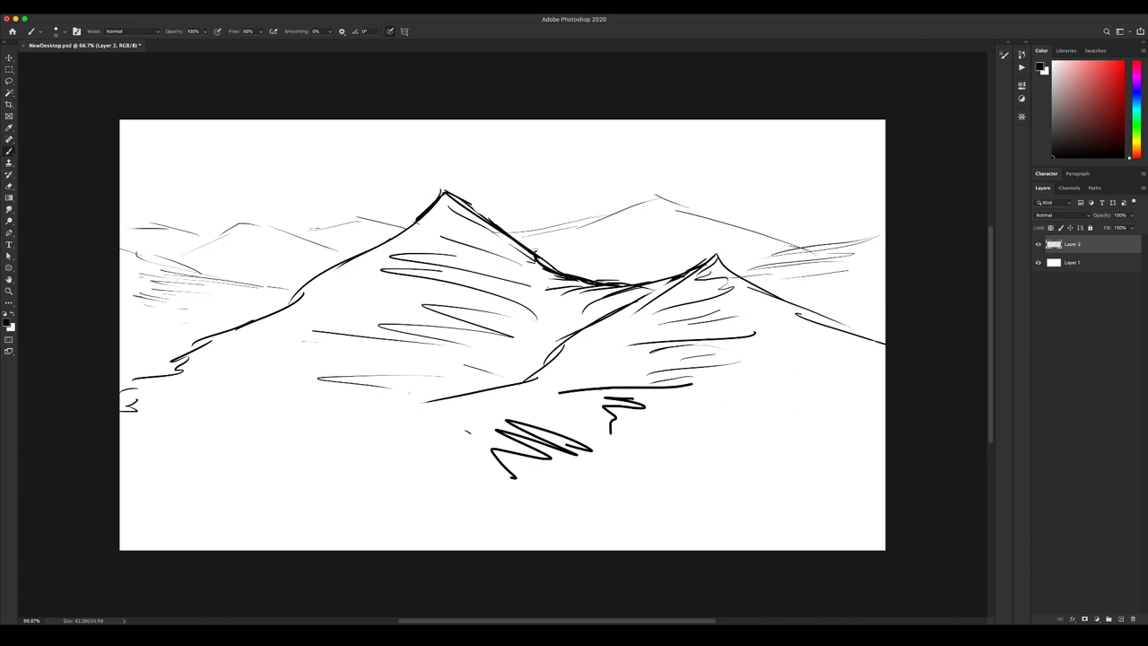
pyautogui.moveTo(459, 432); pyautogui.dragTo(439, 479)
pyautogui.moveTo(409, 419); pyautogui.dragTo(212, 487)
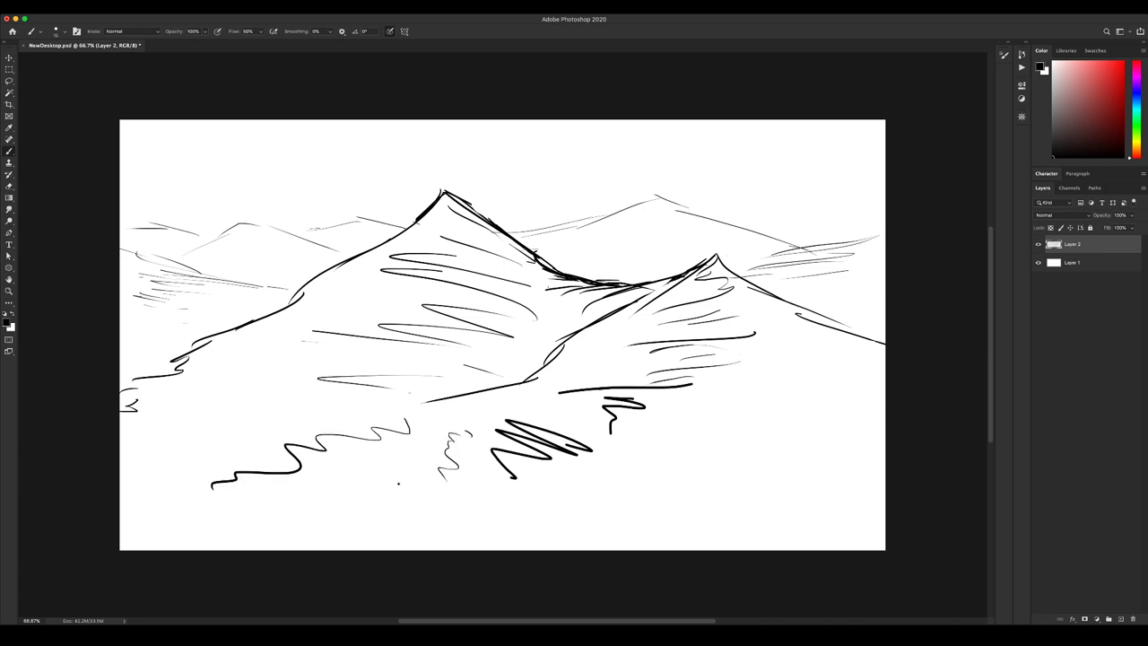
pyautogui.moveTo(400, 484); pyautogui.dragTo(286, 518)
pyautogui.hotkey('ctrl', 'z')
pyautogui.hotkey('ctrl', 'z')
pyautogui.hotkey('ctrl', 'z')
pyautogui.hotkey('ctrl', 'z')
pyautogui.hotkey('ctrl', 'z')
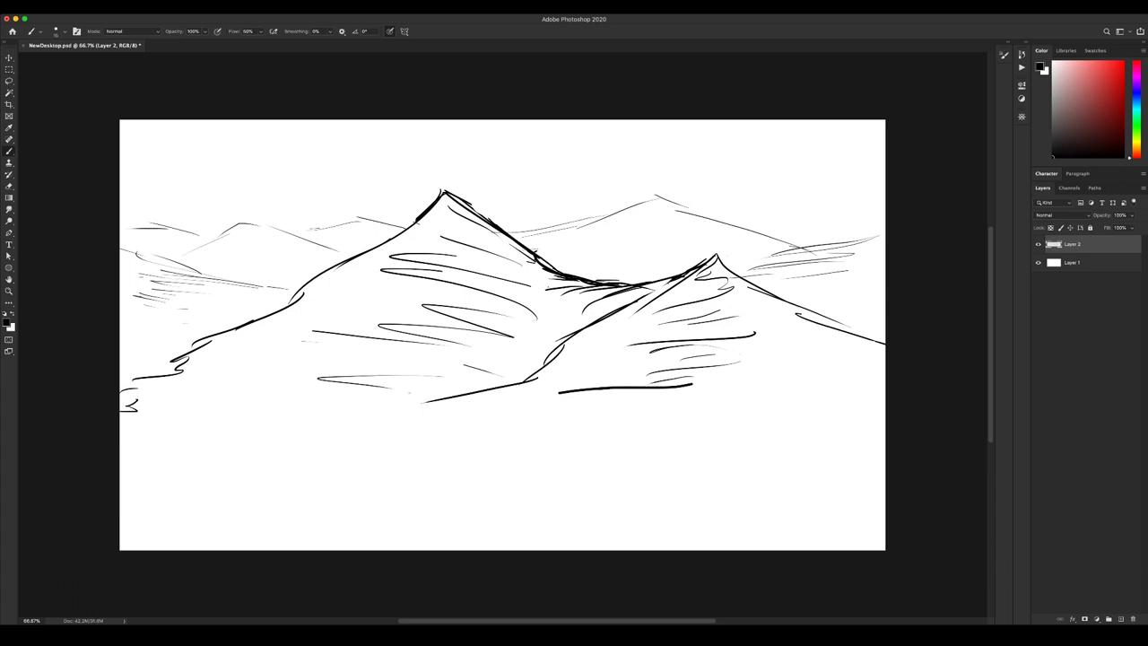
pyautogui.hotkey('ctrl', 'z')
# Move the whole landscape sketch straight down the canvas to leave more sky above the peaks.
pyautogui.press('v')
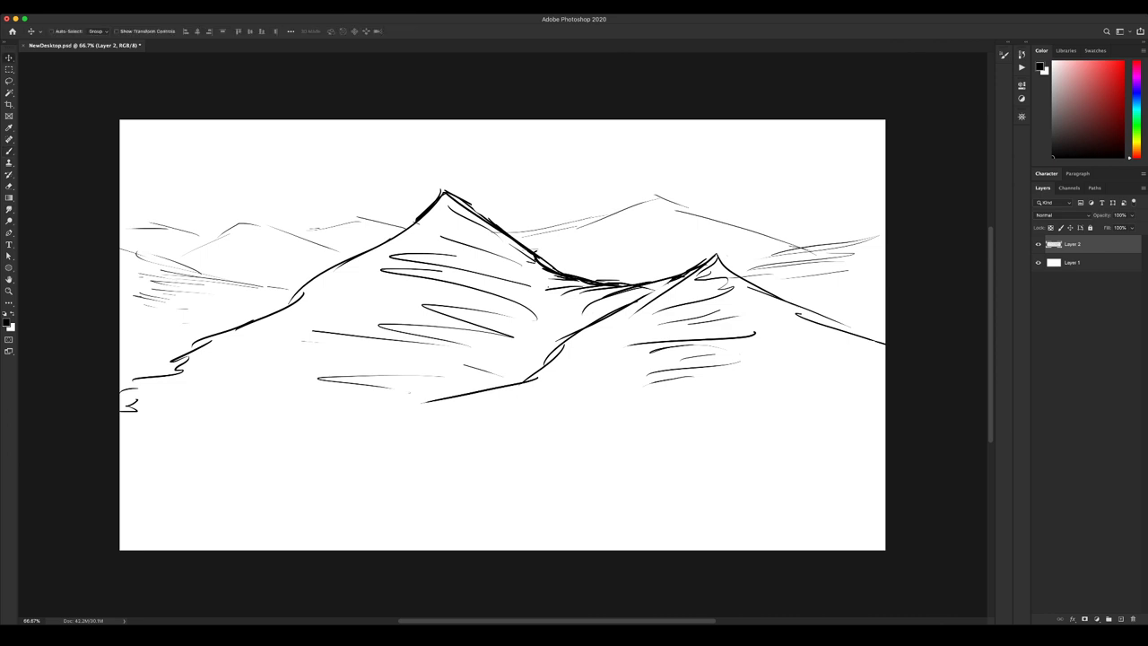
pyautogui.moveTo(502, 305); pyautogui.dragTo(502, 351)
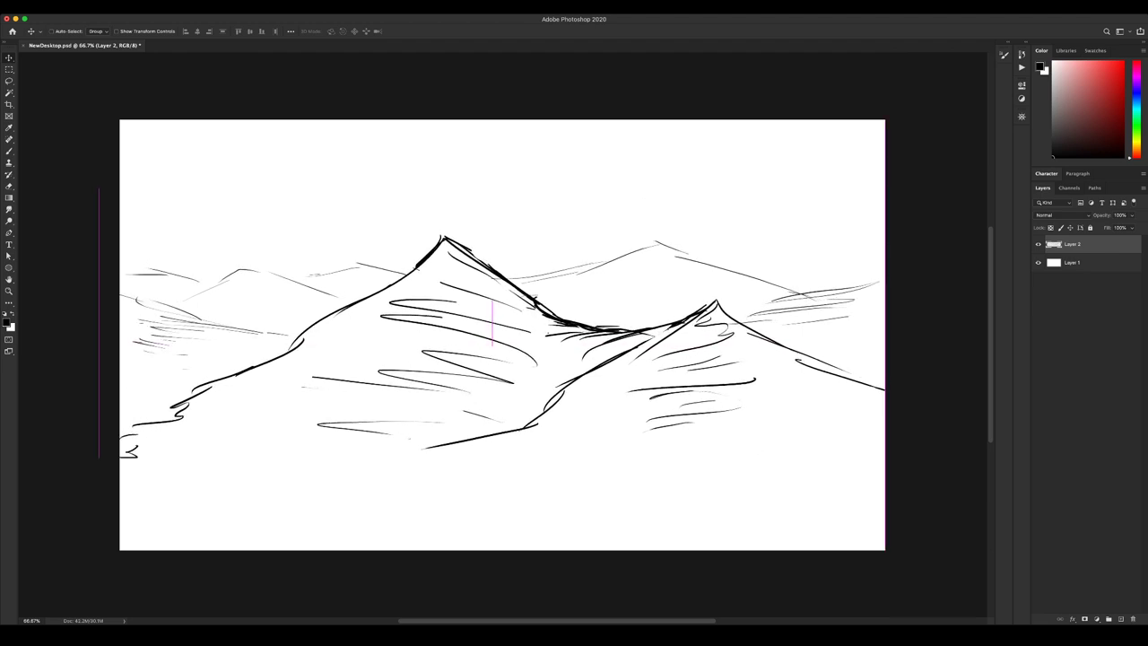
# Sketch a round moon with a heavily shaded lower-right rim in the sky above the smaller mountain, and erase it.
pyautogui.press('b')
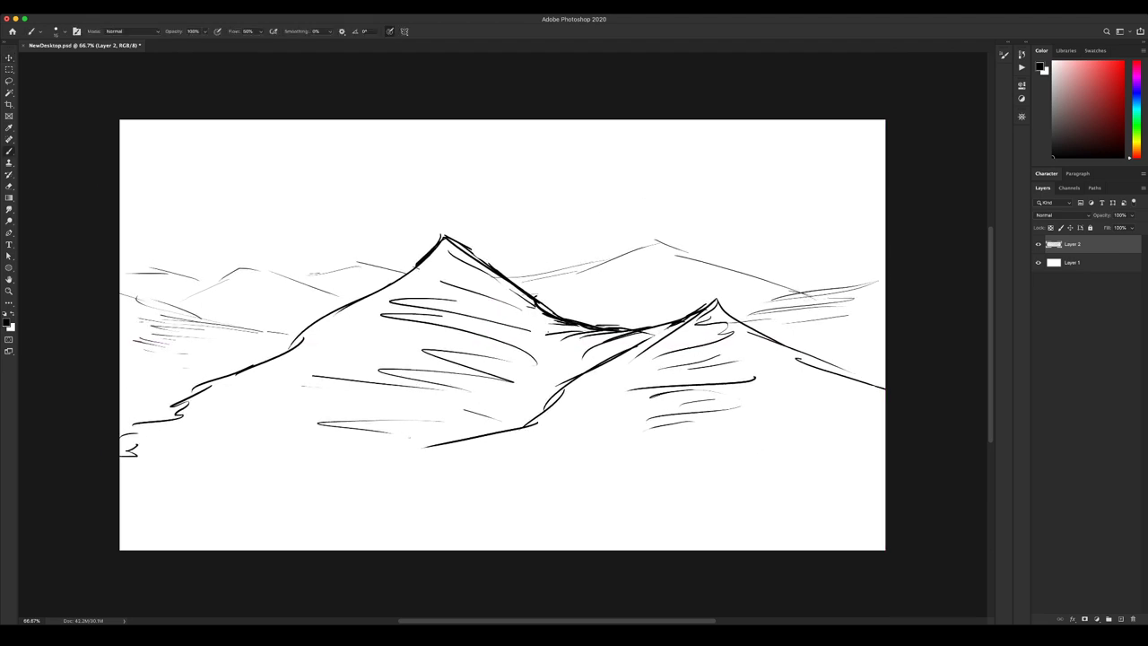
pyautogui.moveTo(771, 159)
pyautogui.mouseDown()
pyautogui.moveTo(783, 199)
pyautogui.moveTo(761, 209)
pyautogui.mouseUp()
pyautogui.moveTo(715, 211)
pyautogui.mouseDown()
pyautogui.moveTo(782, 194)
pyautogui.moveTo(723, 211)
pyautogui.mouseUp()
pyautogui.press('e')
pyautogui.press('b')
pyautogui.moveTo(773, 145)
pyautogui.mouseDown()
pyautogui.moveTo(724, 179)
pyautogui.moveTo(780, 217)
pyautogui.mouseUp()
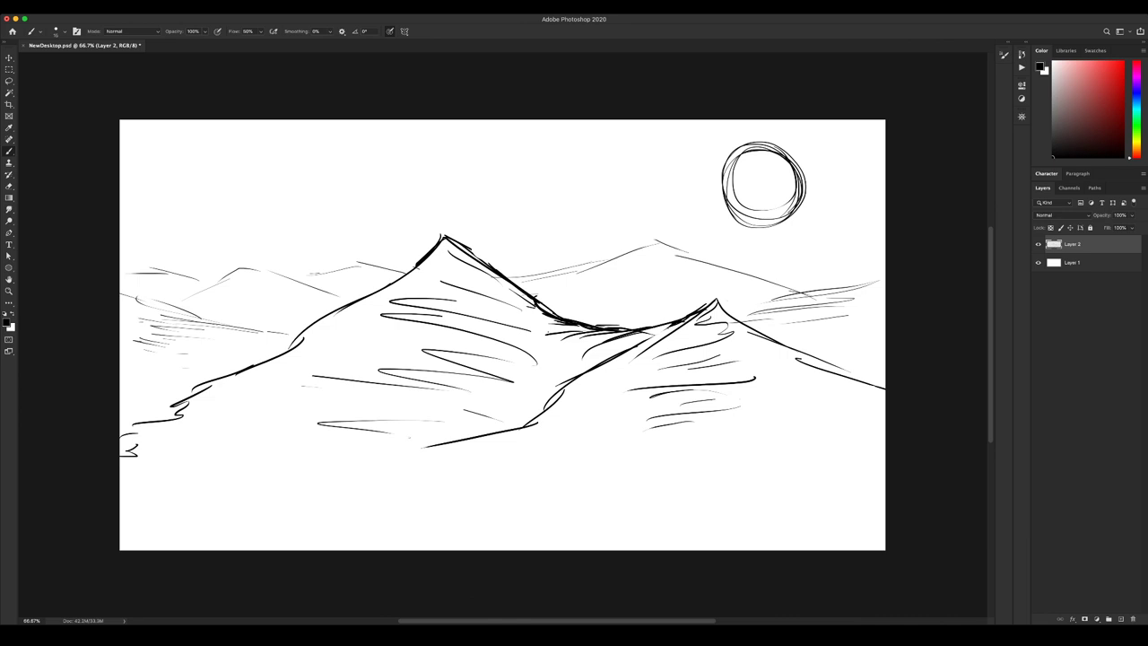
pyautogui.moveTo(778, 154)
pyautogui.mouseDown()
pyautogui.moveTo(785, 194)
pyautogui.moveTo(719, 192)
pyautogui.mouseUp()
pyautogui.moveTo(784, 154)
pyautogui.mouseDown()
pyautogui.moveTo(805, 189)
pyautogui.moveTo(794, 219)
pyautogui.moveTo(769, 226)
pyautogui.moveTo(726, 205)
pyautogui.mouseUp()
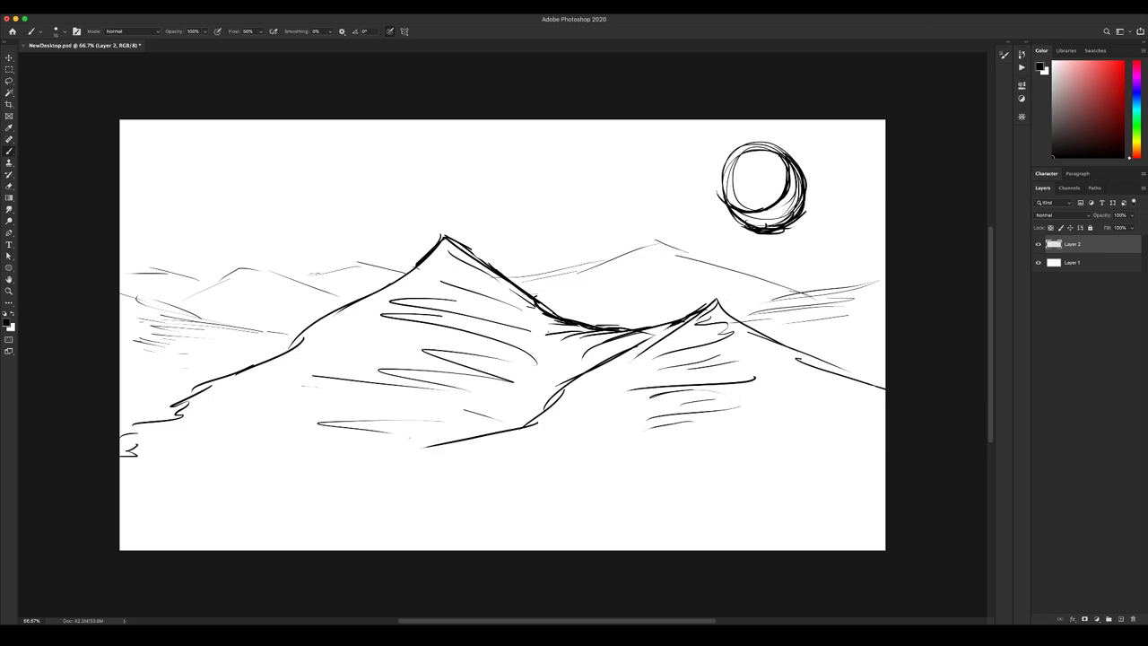
pyautogui.press('e')
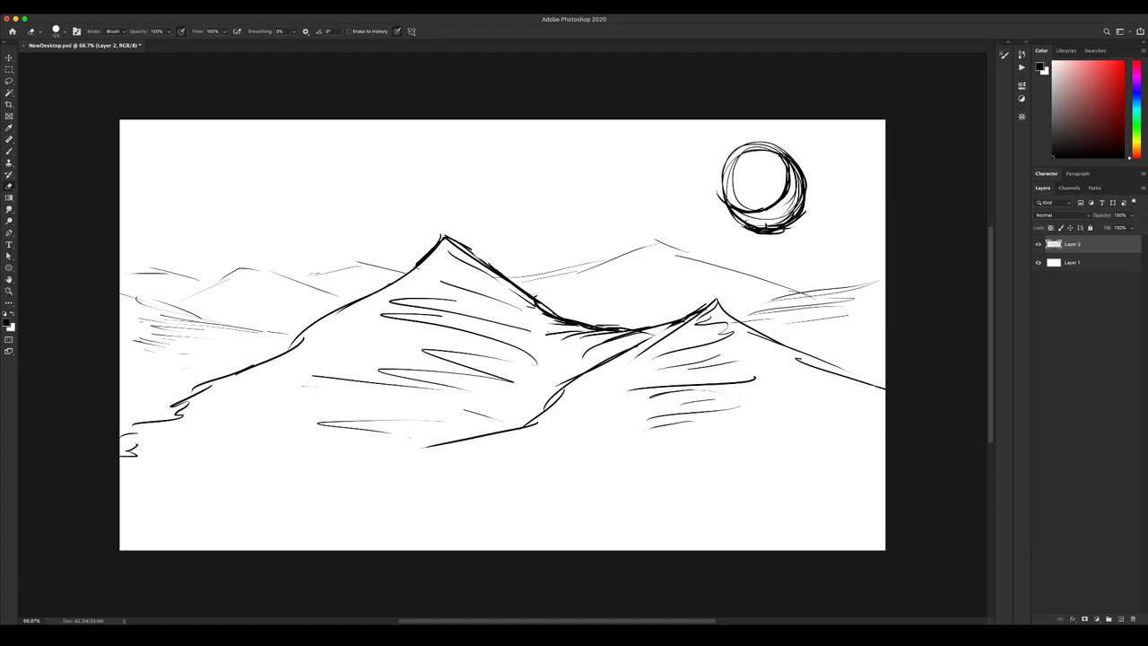
pyautogui.moveTo(725, 195)
pyautogui.mouseDown()
pyautogui.moveTo(752, 224)
pyautogui.moveTo(796, 210)
pyautogui.moveTo(734, 158)
pyautogui.moveTo(728, 225)
pyautogui.mouseUp()
# Sketch a thick crescent moon, open toward the upper left, in the sky above the smaller mountain.
pyautogui.press('b')
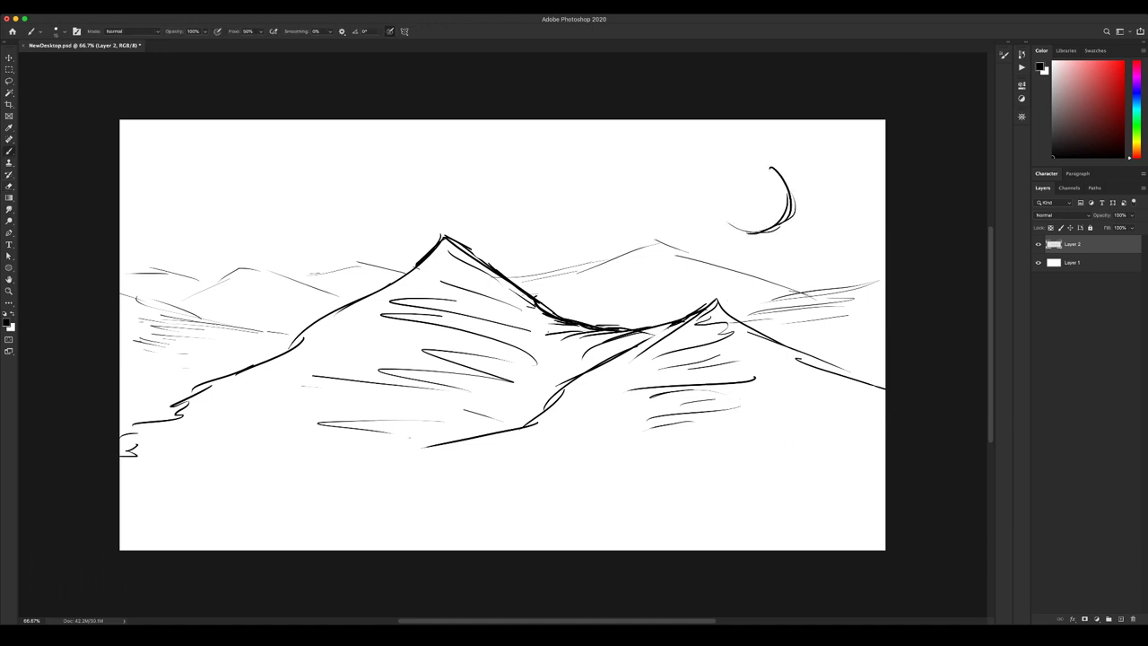
pyautogui.moveTo(773, 167)
pyautogui.mouseDown()
pyautogui.moveTo(794, 201)
pyautogui.moveTo(743, 235)
pyautogui.mouseUp()
pyautogui.moveTo(771, 168); pyautogui.dragTo(778, 199)
pyautogui.moveTo(782, 207)
pyautogui.mouseDown()
pyautogui.moveTo(741, 224)
pyautogui.moveTo(791, 206)
pyautogui.moveTo(784, 224)
pyautogui.moveTo(796, 224)
pyautogui.mouseUp()
pyautogui.moveTo(795, 195); pyautogui.dragTo(779, 231)
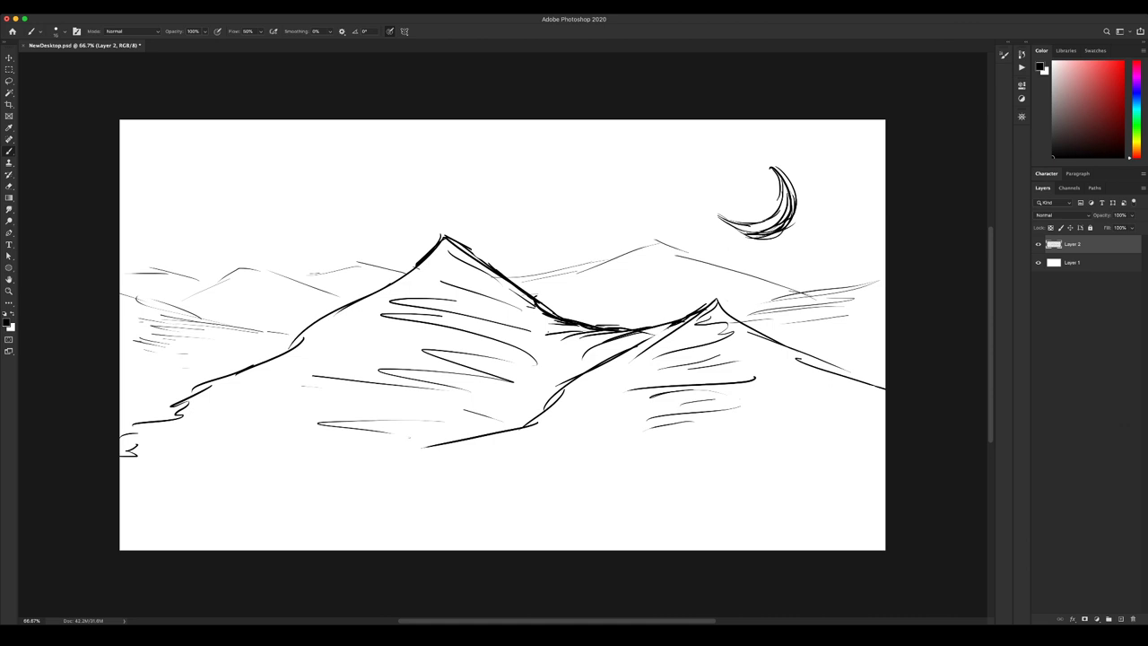
pyautogui.moveTo(760, 163); pyautogui.dragTo(775, 170)
pyautogui.moveTo(717, 206)
pyautogui.mouseDown()
pyautogui.moveTo(744, 235)
pyautogui.moveTo(735, 232)
pyautogui.mouseUp()
pyautogui.moveTo(778, 171); pyautogui.dragTo(754, 163)
# Sketch a small planet crossed by a thin diagonal ring beside the crescent moon, and erase both.
pyautogui.moveTo(685, 203)
pyautogui.mouseDown()
pyautogui.moveTo(686, 221)
pyautogui.moveTo(687, 201)
pyautogui.moveTo(685, 221)
pyautogui.moveTo(670, 223)
pyautogui.mouseUp()
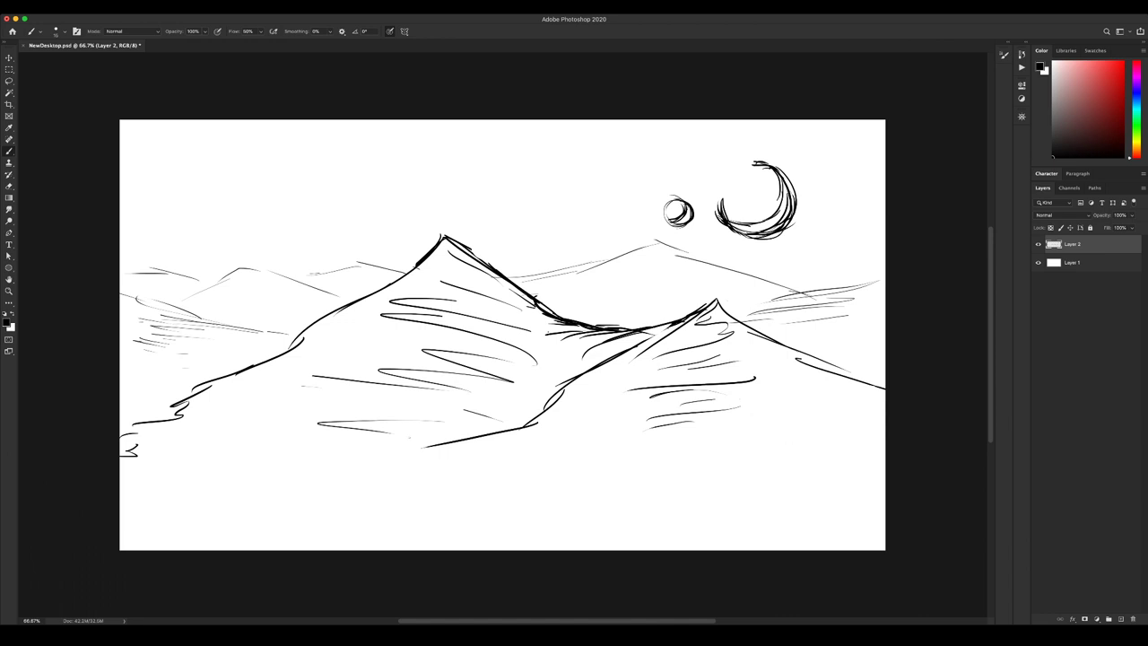
pyautogui.moveTo(592, 172); pyautogui.dragTo(769, 267)
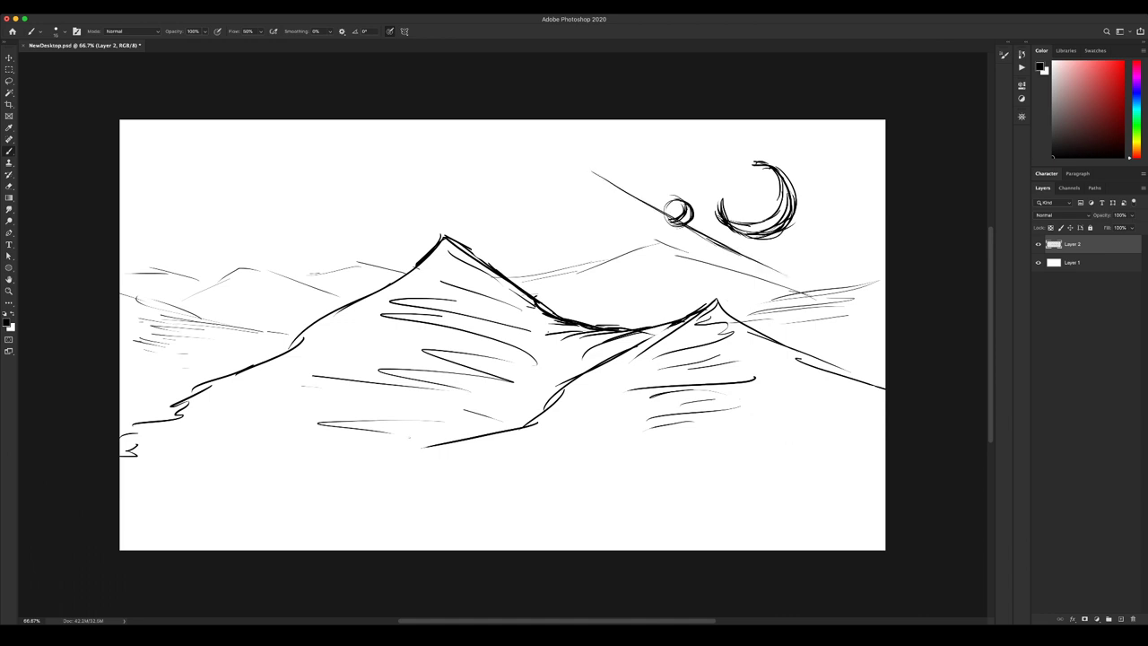
pyautogui.moveTo(690, 222); pyautogui.dragTo(771, 270)
pyautogui.moveTo(635, 188); pyautogui.dragTo(667, 208)
pyautogui.moveTo(556, 152); pyautogui.dragTo(638, 191)
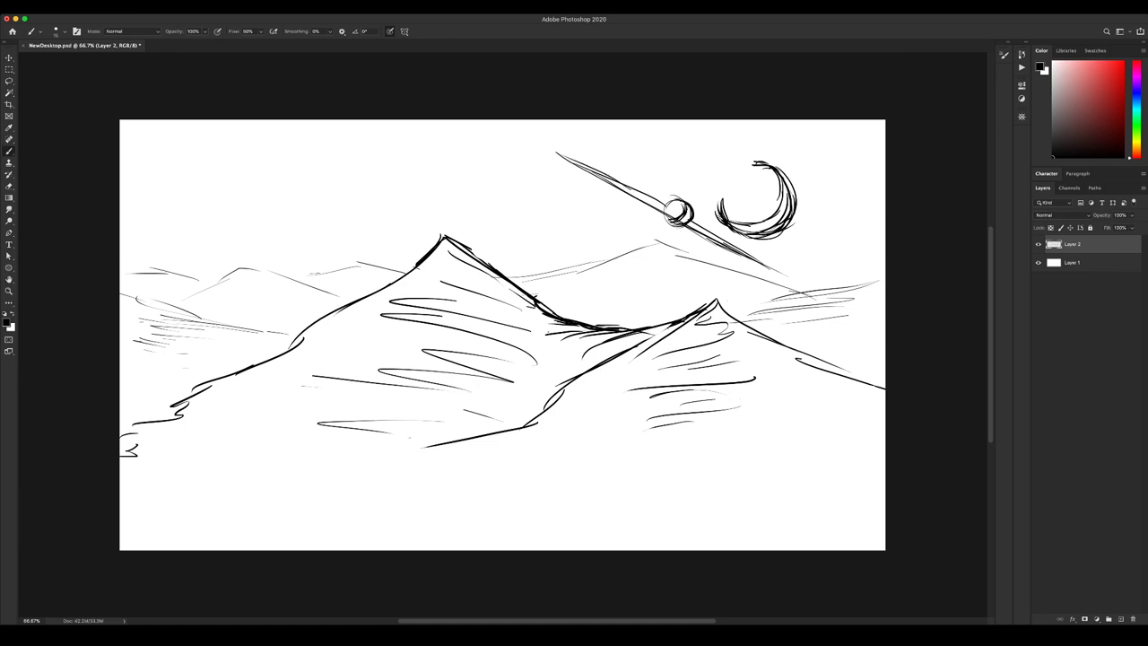
pyautogui.press('e')
pyautogui.moveTo(558, 154); pyautogui.dragTo(782, 272)
# Sketch a large, shallow dome arc rising behind the large mountain's peak, like a planet on the horizon.
pyautogui.press('b')
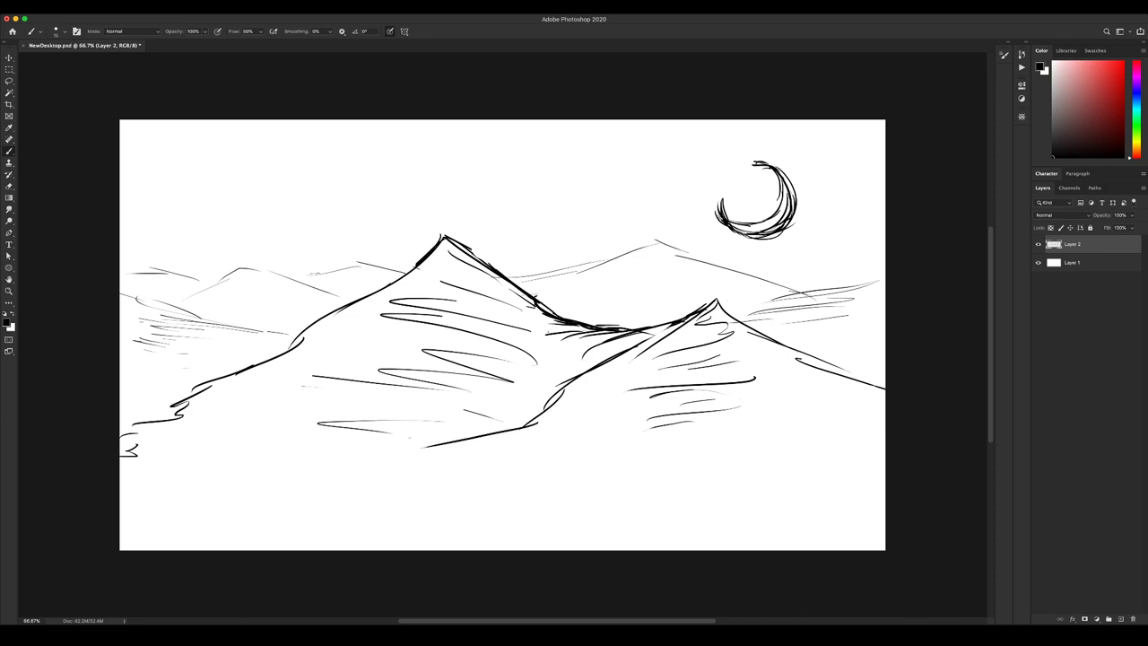
pyautogui.moveTo(621, 253)
pyautogui.mouseDown()
pyautogui.moveTo(499, 213)
pyautogui.moveTo(423, 219)
pyautogui.moveTo(300, 272)
pyautogui.moveTo(331, 257)
pyautogui.mouseUp()
pyautogui.moveTo(341, 251)
pyautogui.mouseDown()
pyautogui.moveTo(395, 227)
pyautogui.moveTo(532, 214)
pyautogui.mouseUp()
pyautogui.moveTo(437, 221); pyautogui.dragTo(595, 230)
# Try a diagonal ring line from the upper-left sky down to the large peak, and undo its strokes.
pyautogui.moveTo(222, 129); pyautogui.dragTo(386, 223)
pyautogui.moveTo(286, 174); pyautogui.dragTo(426, 249)
pyautogui.moveTo(325, 189); pyautogui.dragTo(395, 230)
pyautogui.moveTo(343, 212); pyautogui.dragTo(424, 250)
pyautogui.moveTo(326, 190); pyautogui.dragTo(290, 170)
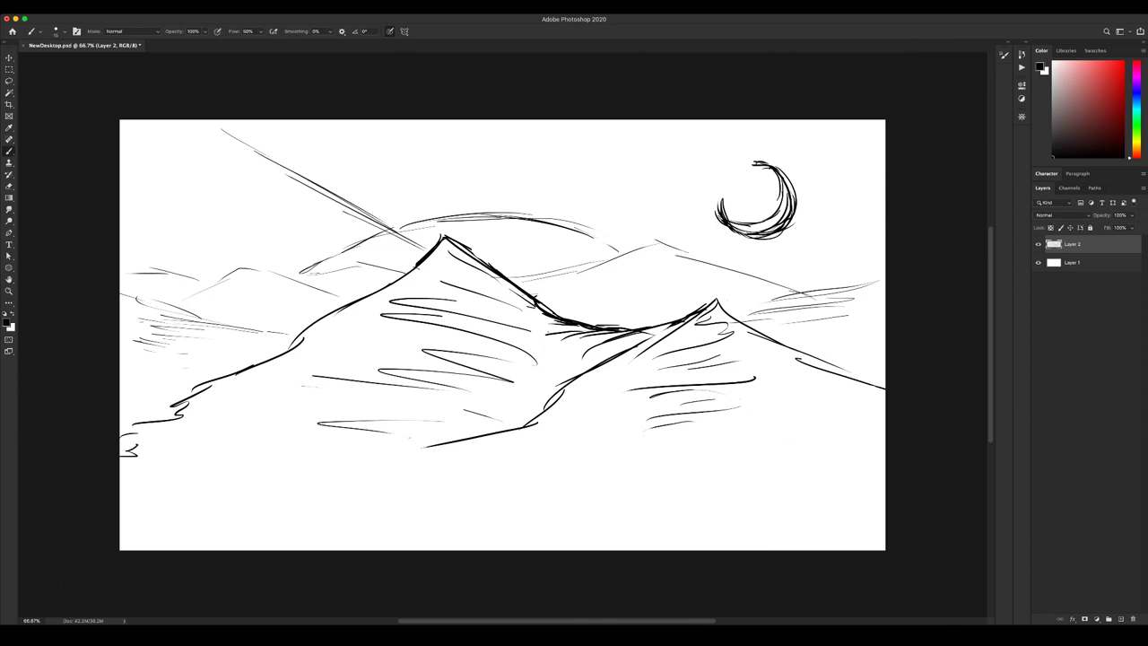
pyautogui.press('super+z')
pyautogui.press('super+z')
pyautogui.press('super+z')
pyautogui.press('super+z')
pyautogui.press('super+z')
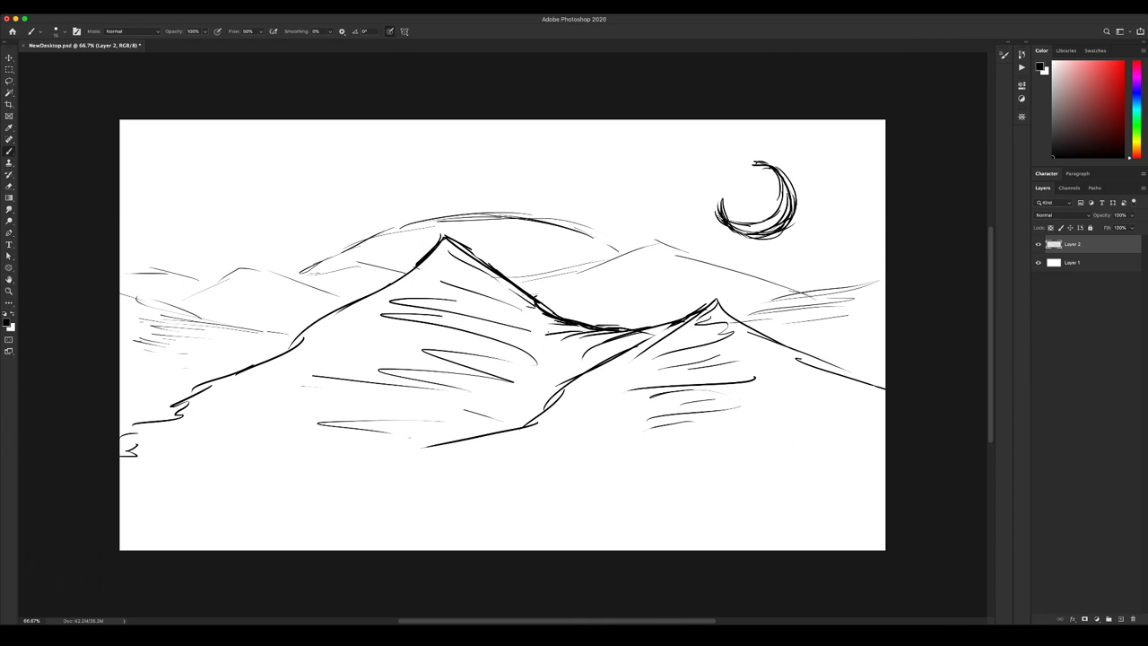
# Sketch a long diagonal ring line from the top canvas edge across the dome's left side to the large mountain's peak.
pyautogui.moveTo(199, 123); pyautogui.dragTo(239, 153)
pyautogui.moveTo(186, 120); pyautogui.dragTo(287, 183)
pyautogui.moveTo(246, 155); pyautogui.dragTo(398, 240)
pyautogui.moveTo(303, 185); pyautogui.dragTo(420, 246)
pyautogui.moveTo(396, 231); pyautogui.dragTo(430, 251)
pyautogui.moveTo(351, 203); pyautogui.dragTo(425, 247)
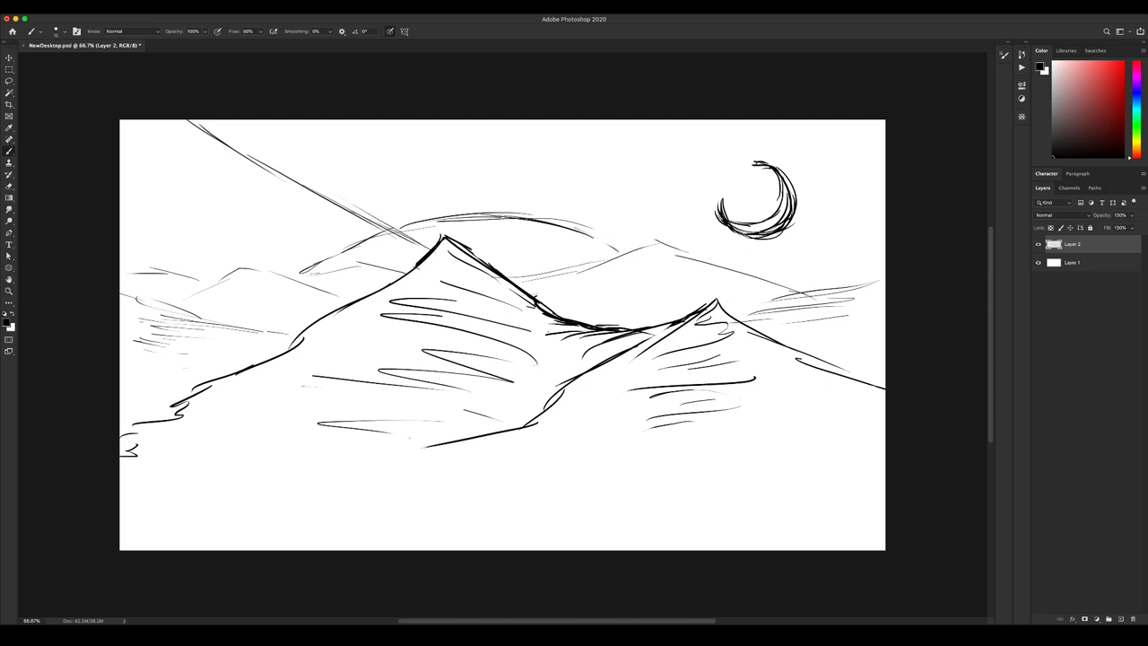
# Try a second diagonal ring line from the upper-left corner toward the distant hills, and undo it.
pyautogui.moveTo(137, 173); pyautogui.dragTo(173, 197)
pyautogui.moveTo(131, 121); pyautogui.dragTo(344, 265)
pyautogui.moveTo(220, 178); pyautogui.dragTo(292, 229)
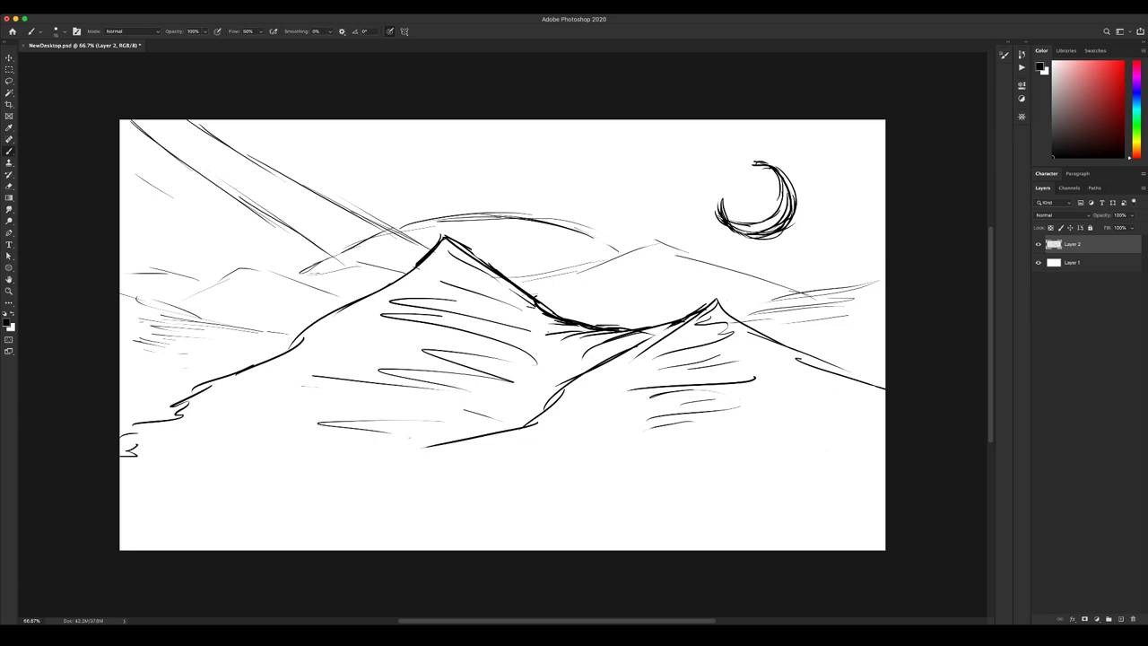
pyautogui.moveTo(145, 120); pyautogui.dragTo(282, 227)
pyautogui.moveTo(191, 165); pyautogui.dragTo(341, 264)
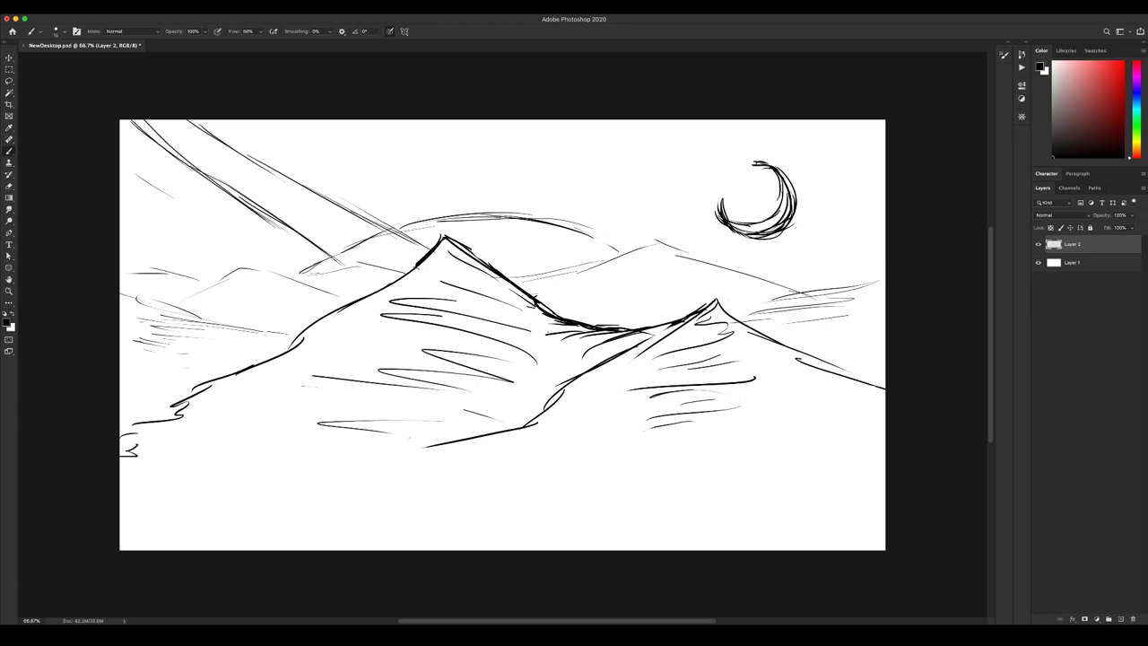
pyautogui.press('super+z')
pyautogui.press('super+z')
pyautogui.press('super+z')
pyautogui.press('super+z')
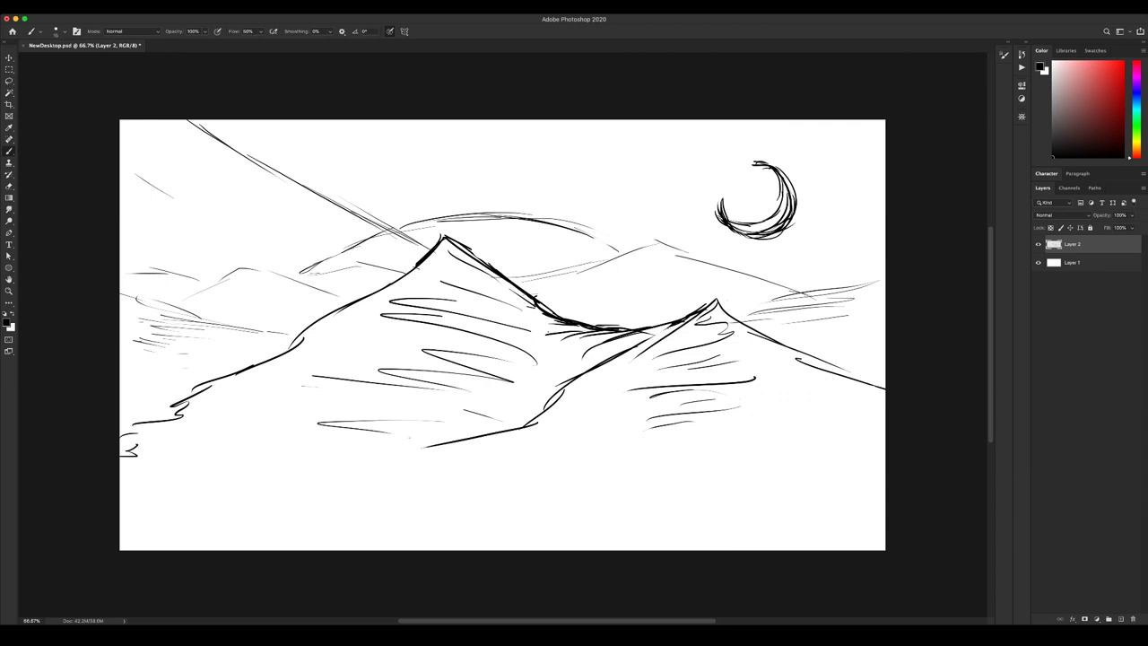
# Sketch a second ring line below the first, running nearly parallel from the top canvas edge to the large mountain's left slope.
pyautogui.moveTo(146, 121)
pyautogui.mouseDown()
pyautogui.moveTo(266, 210)
pyautogui.moveTo(198, 156)
pyautogui.moveTo(288, 208)
pyautogui.mouseUp()
pyautogui.moveTo(211, 163); pyautogui.dragTo(360, 257)
pyautogui.moveTo(255, 194); pyautogui.dragTo(351, 246)
pyautogui.moveTo(302, 225); pyautogui.dragTo(379, 263)
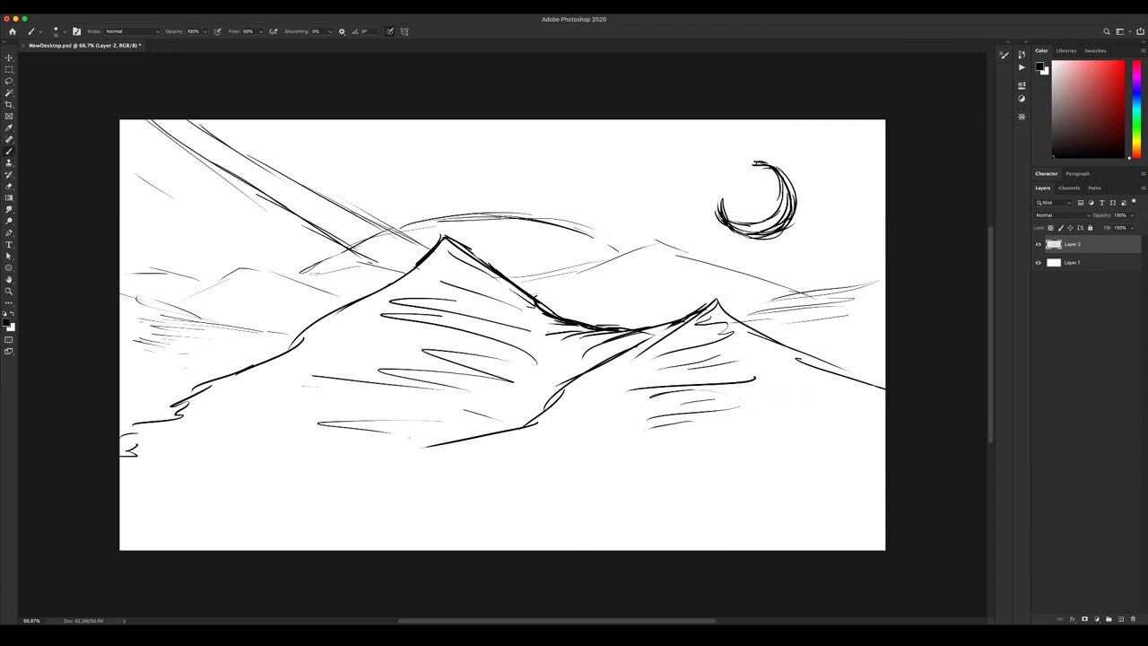
# Sketch a curved outer ring line from the top middle of the sky down to the crest of the dome.
pyautogui.moveTo(367, 120); pyautogui.dragTo(549, 221)
pyautogui.moveTo(352, 120); pyautogui.dragTo(497, 195)
pyautogui.moveTo(403, 143); pyautogui.dragTo(529, 214)
pyautogui.moveTo(368, 121); pyautogui.dragTo(526, 205)
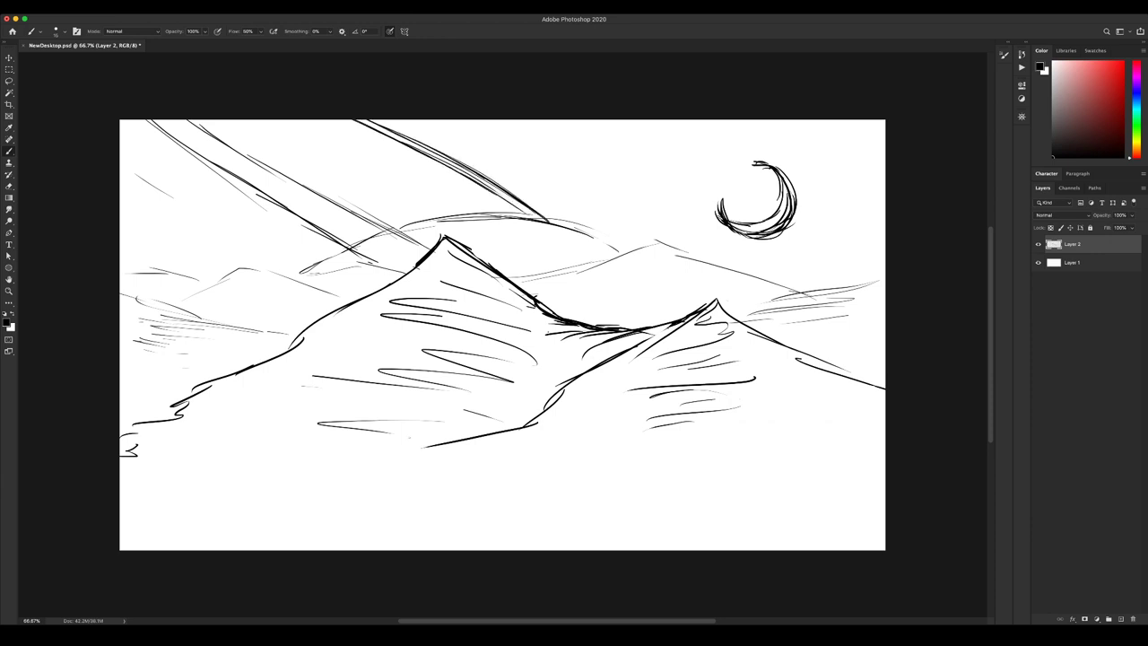
# Darken and widen the dome outline, extending it right toward the smaller mountain and left down to the distant hills.
pyautogui.moveTo(385, 230); pyautogui.dragTo(529, 209)
pyautogui.moveTo(441, 220)
pyautogui.mouseDown()
pyautogui.moveTo(590, 215)
pyautogui.moveTo(690, 244)
pyautogui.moveTo(740, 279)
pyautogui.mouseUp()
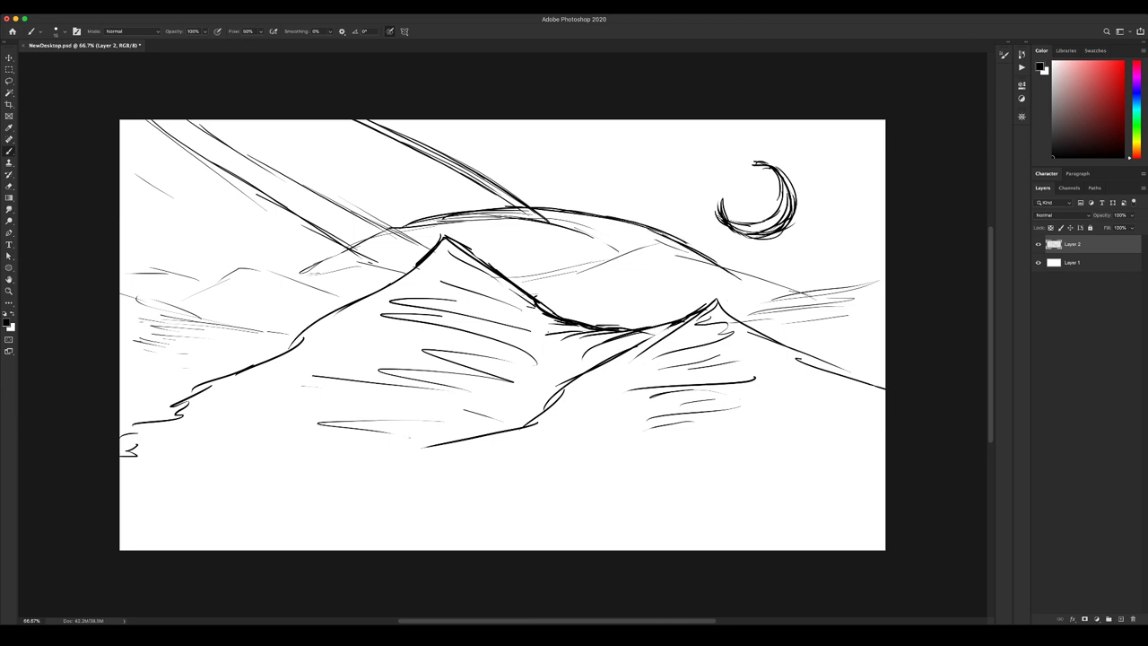
pyautogui.moveTo(359, 239)
pyautogui.mouseDown()
pyautogui.moveTo(449, 221)
pyautogui.moveTo(434, 219)
pyautogui.mouseUp()
pyautogui.moveTo(278, 273); pyautogui.dragTo(405, 233)
pyautogui.moveTo(318, 251); pyautogui.dragTo(411, 221)
pyautogui.moveTo(268, 274); pyautogui.dragTo(368, 237)
pyautogui.moveTo(350, 244); pyautogui.dragTo(369, 233)
# Erase the messy strokes on the dome's left side, then redraw its outline and the lower ring line crossing it.
pyautogui.press('e')
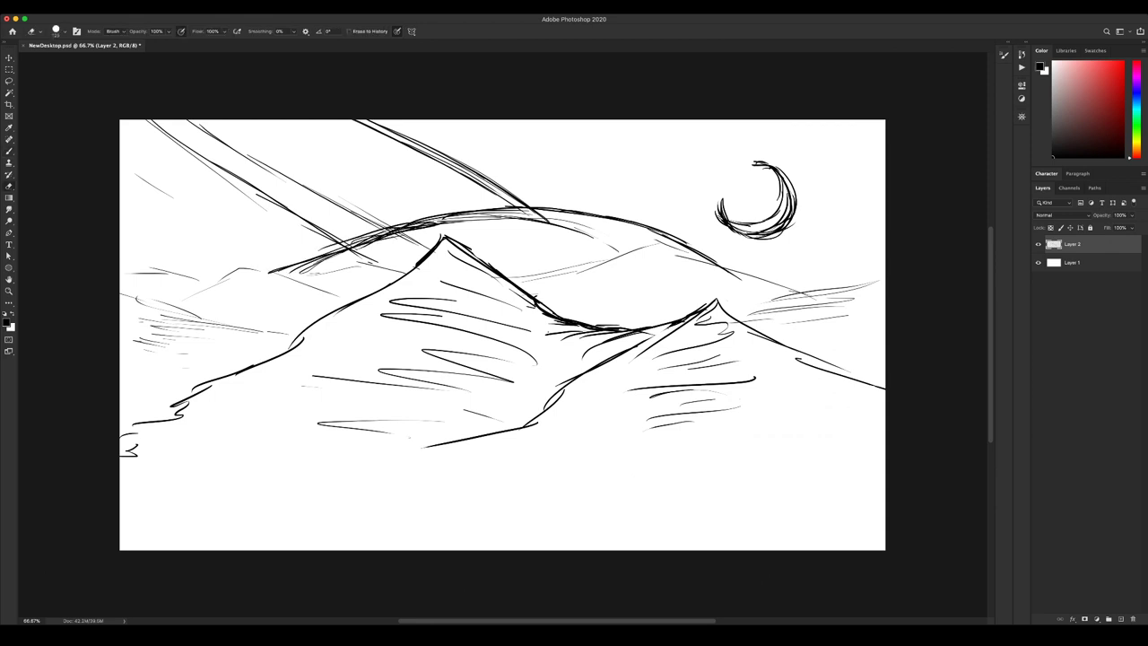
pyautogui.moveTo(269, 272); pyautogui.dragTo(407, 224)
pyautogui.moveTo(332, 253)
pyautogui.mouseDown()
pyautogui.moveTo(483, 212)
pyautogui.moveTo(319, 248)
pyautogui.mouseUp()
pyautogui.press('b')
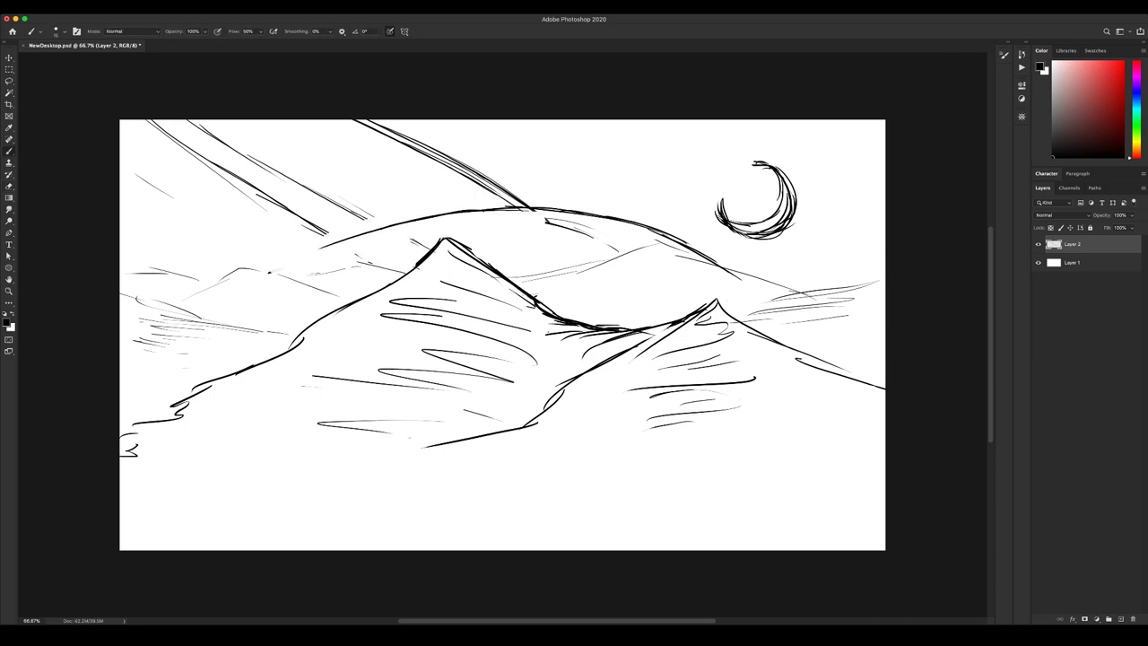
pyautogui.moveTo(403, 228); pyautogui.dragTo(276, 264)
pyautogui.moveTo(350, 242)
pyautogui.mouseDown()
pyautogui.moveTo(260, 269)
pyautogui.moveTo(337, 240)
pyautogui.moveTo(373, 260)
pyautogui.mouseUp()
pyautogui.moveTo(312, 224); pyautogui.dragTo(383, 264)
pyautogui.moveTo(321, 231); pyautogui.dragTo(373, 261)
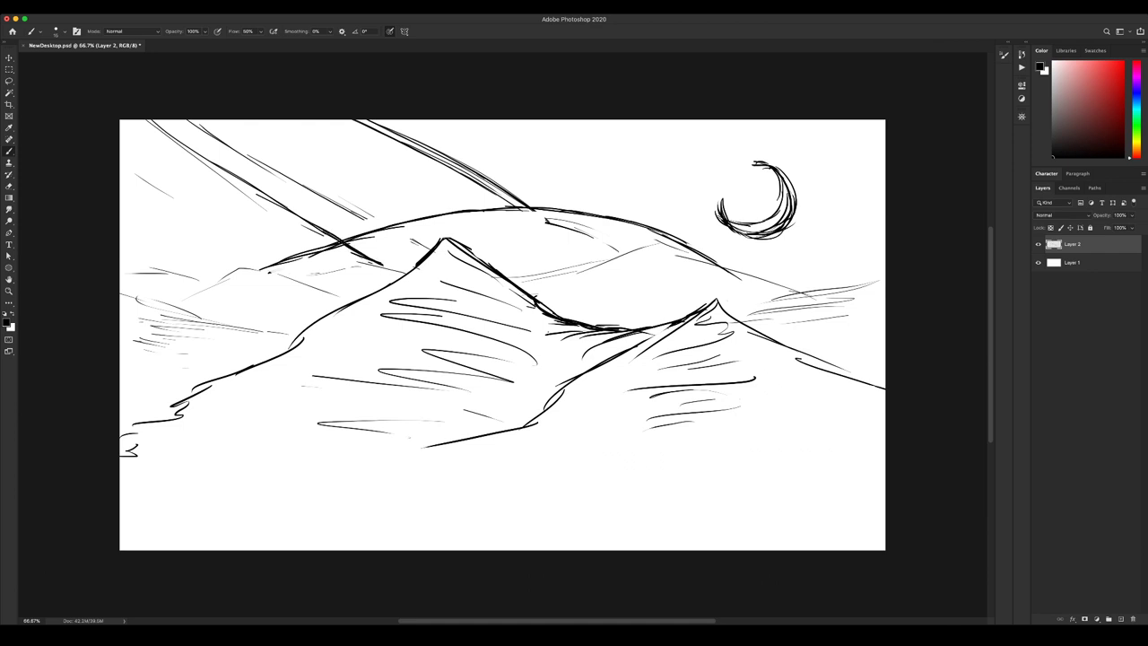
# Darken the upper ring line where it meets the large peak, and erase the dome outline between the two ring lines.
pyautogui.moveTo(342, 203); pyautogui.dragTo(432, 250)
pyautogui.press('e')
pyautogui.moveTo(376, 232)
pyautogui.mouseDown()
pyautogui.moveTo(337, 242)
pyautogui.moveTo(355, 248)
pyautogui.mouseUp()
pyautogui.press('b')
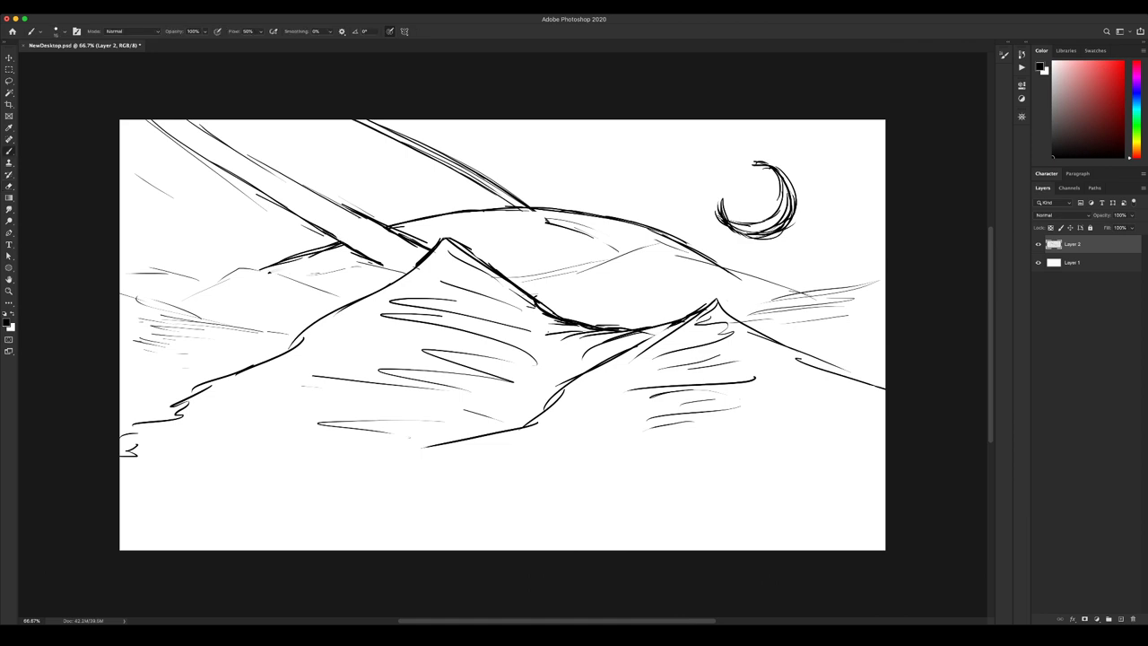
# Darken the outline of the distant hill at the dome's left end, and erase the stray strokes inside the dome.
pyautogui.moveTo(165, 296); pyautogui.dragTo(337, 293)
pyautogui.moveTo(265, 264); pyautogui.dragTo(288, 268)
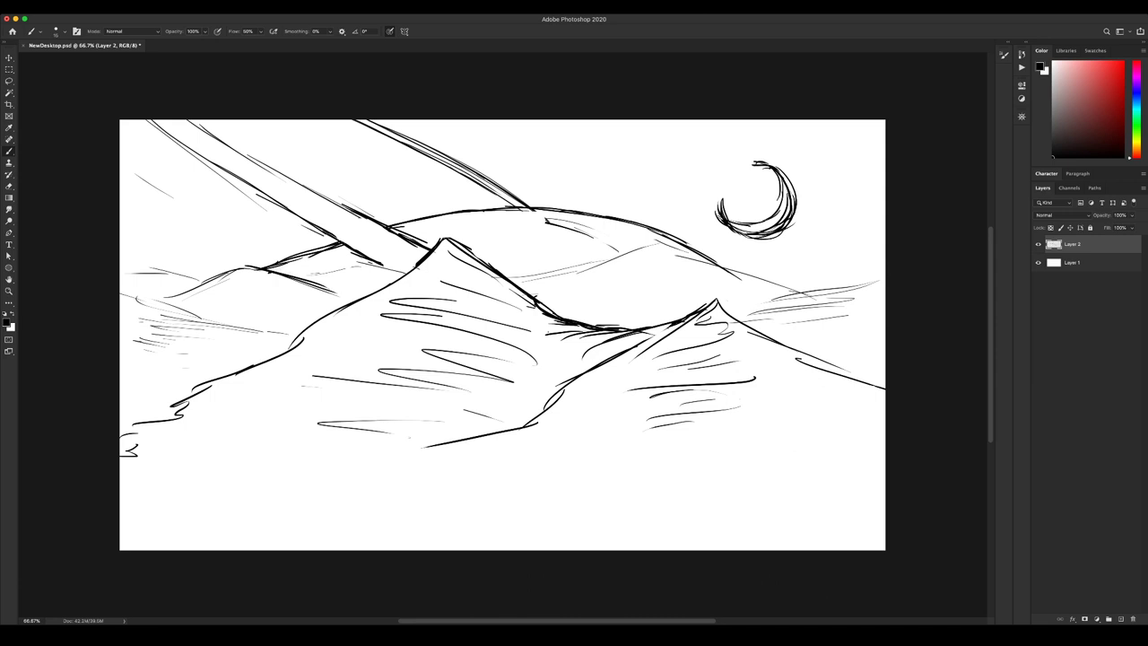
pyautogui.press('e')
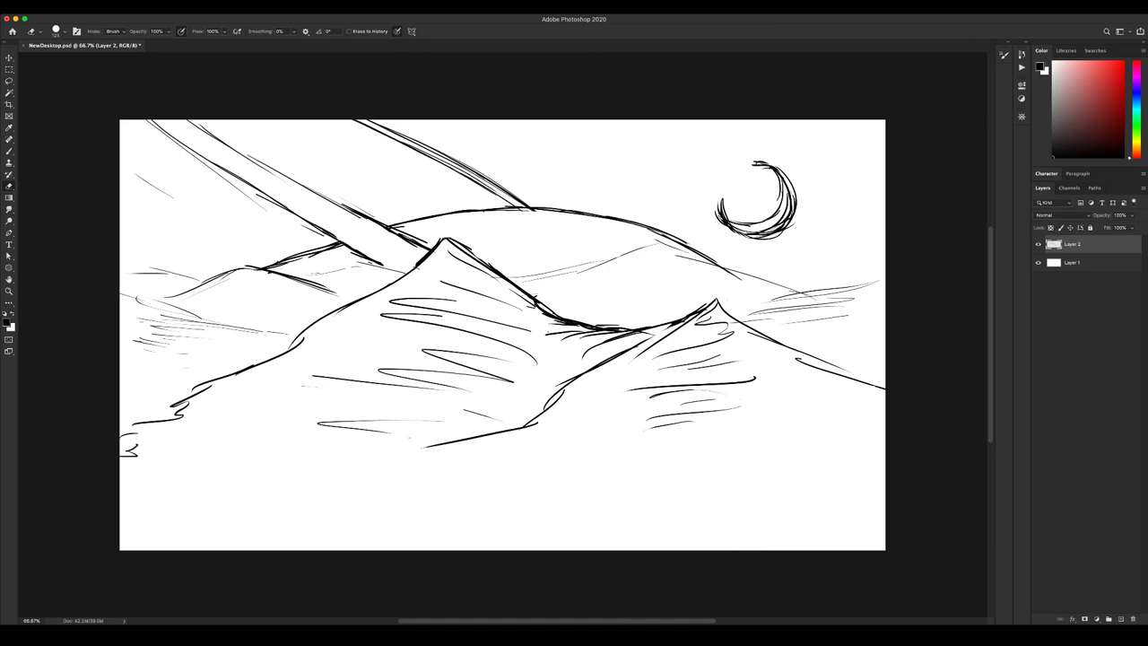
# Erase the faint distant hill lines behind both mountains, the dome's lower right end and the stray marks in the sky.
pyautogui.moveTo(314, 273)
pyautogui.mouseDown()
pyautogui.moveTo(380, 266)
pyautogui.moveTo(393, 281)
pyautogui.mouseUp()
pyautogui.moveTo(127, 269); pyautogui.dragTo(197, 279)
pyautogui.moveTo(134, 174); pyautogui.dragTo(173, 197)
pyautogui.moveTo(807, 294)
pyautogui.mouseDown()
pyautogui.moveTo(652, 244)
pyautogui.moveTo(511, 278)
pyautogui.mouseUp()
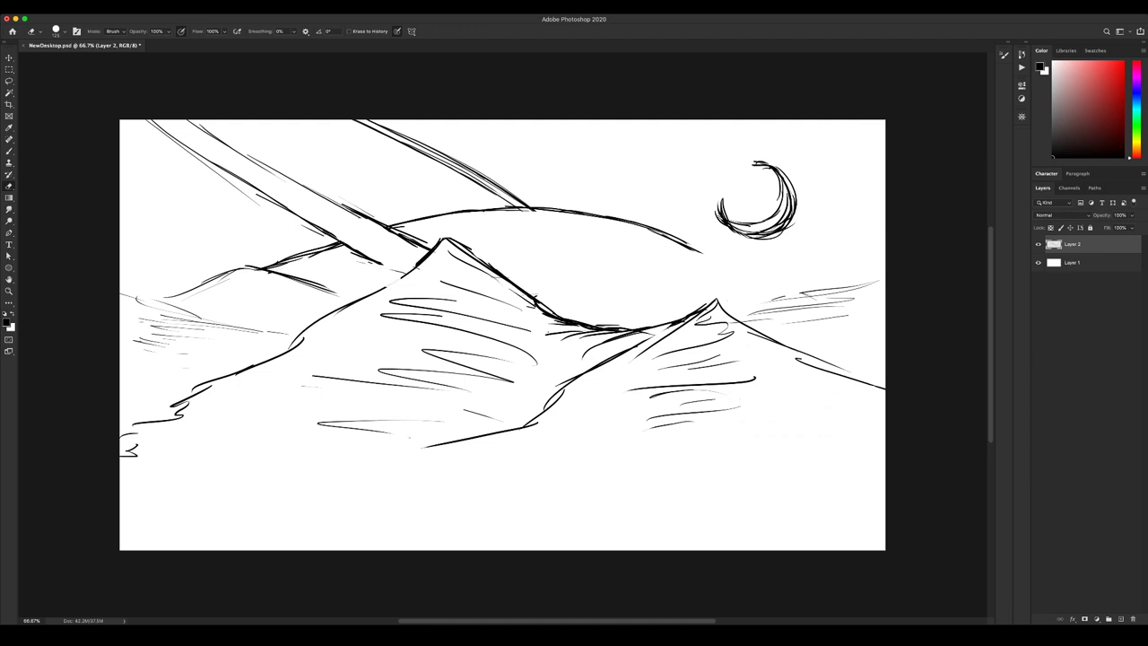
# Try a higher, wider arc for the dome outline, extending it down past the smaller mountain's peak.
pyautogui.press('b')
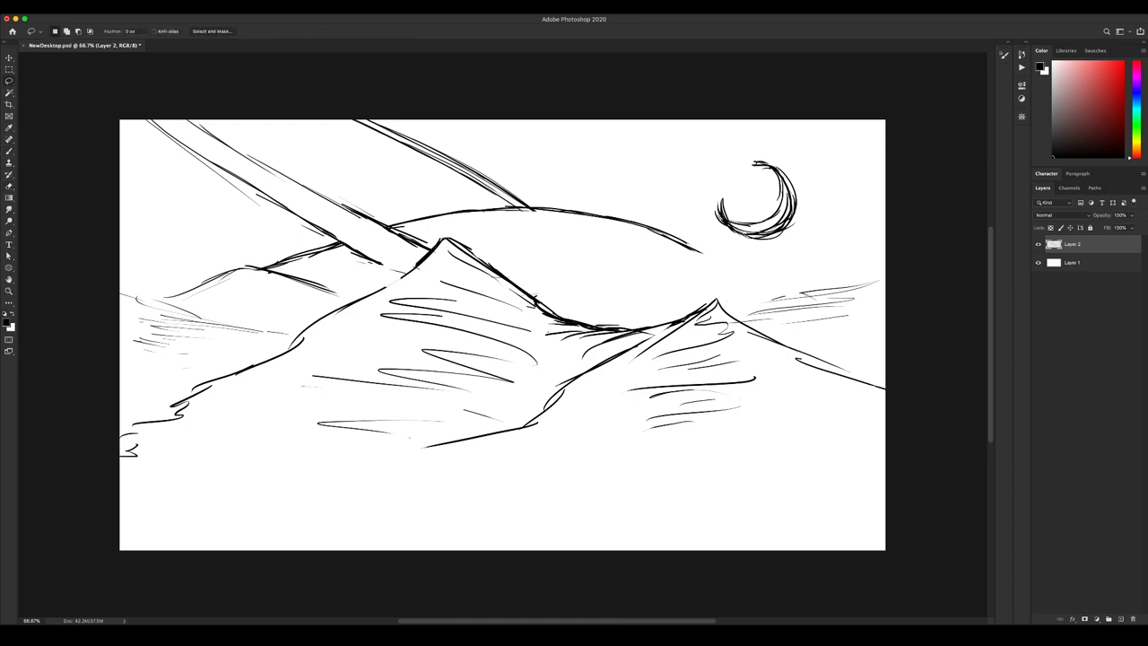
pyautogui.press('v')
pyautogui.press('b')
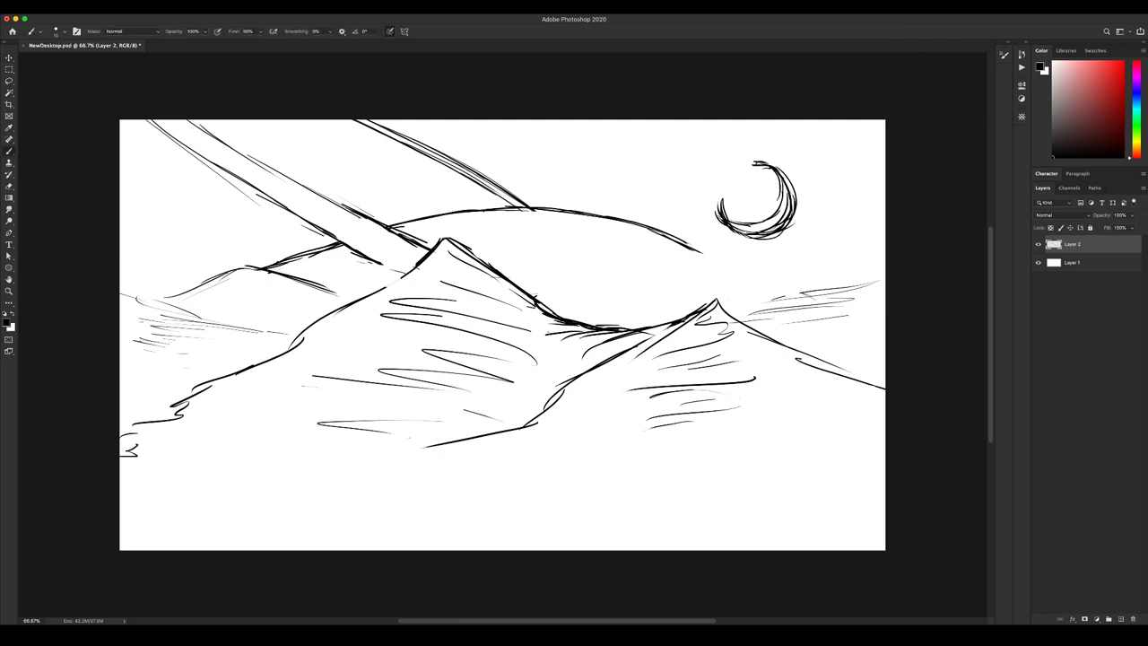
pyautogui.moveTo(271, 274)
pyautogui.mouseDown()
pyautogui.moveTo(348, 236)
pyautogui.moveTo(323, 244)
pyautogui.moveTo(514, 198)
pyautogui.mouseUp()
pyautogui.moveTo(446, 209)
pyautogui.mouseDown()
pyautogui.moveTo(640, 215)
pyautogui.moveTo(725, 265)
pyautogui.mouseUp()
pyautogui.moveTo(647, 222); pyautogui.dragTo(763, 276)
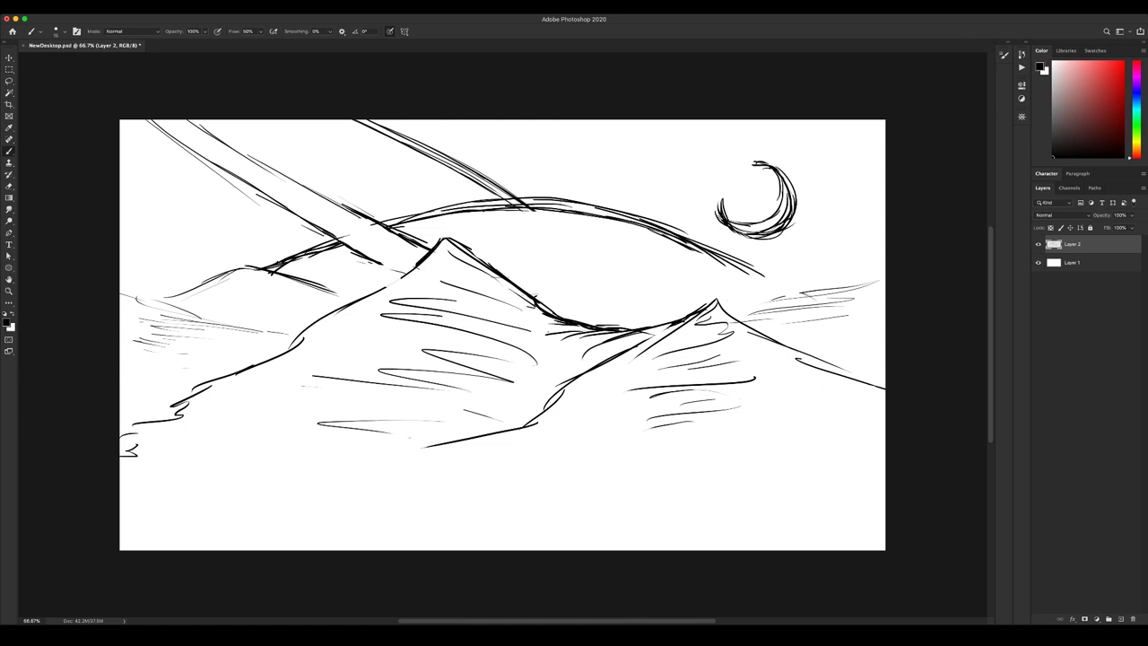
pyautogui.moveTo(579, 217); pyautogui.dragTo(783, 289)
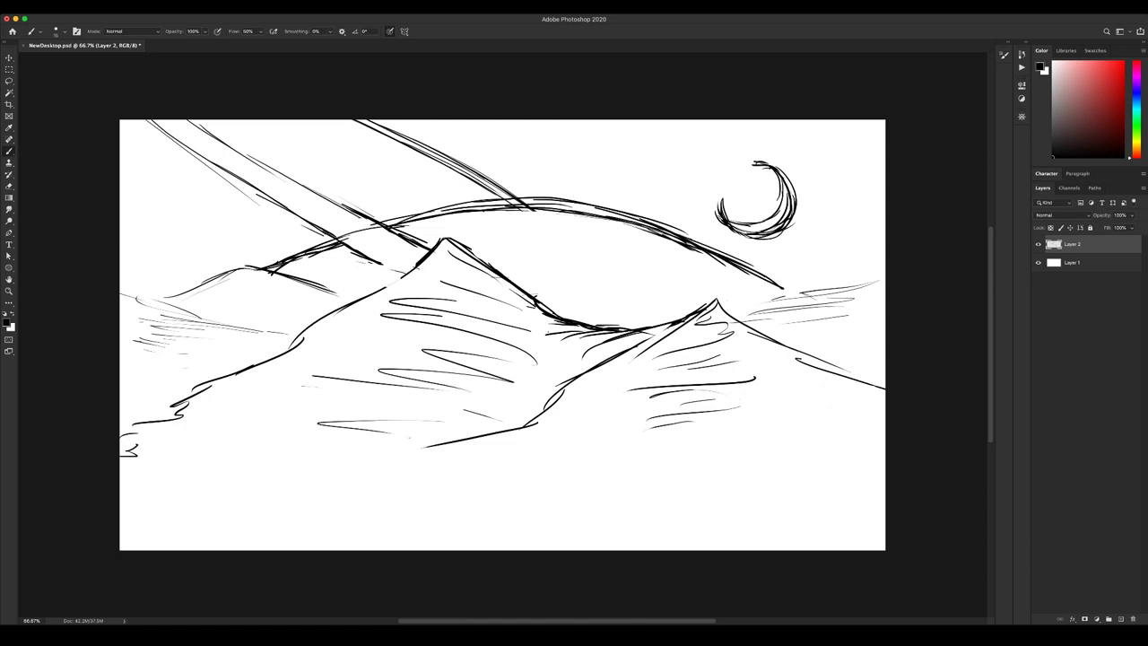
# Erase the dome outline and redraw it as a narrower arc from the distant left hill to the smaller mountain's peak.
pyautogui.press('e')
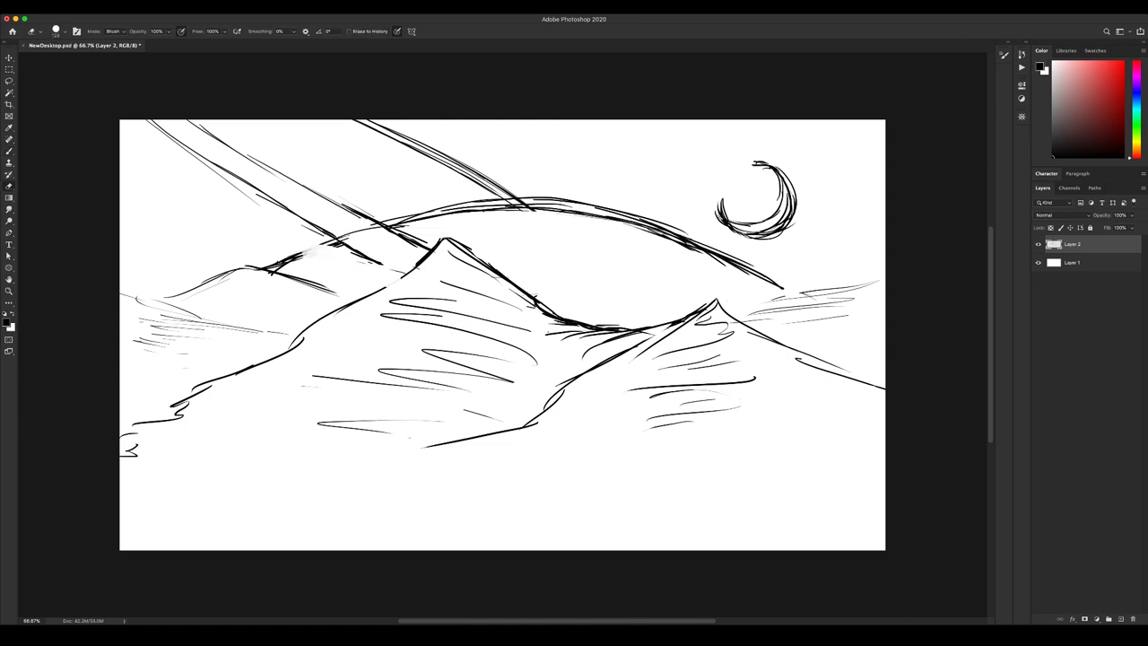
pyautogui.moveTo(395, 220)
pyautogui.mouseDown()
pyautogui.moveTo(650, 228)
pyautogui.moveTo(794, 300)
pyautogui.mouseUp()
pyautogui.press('b')
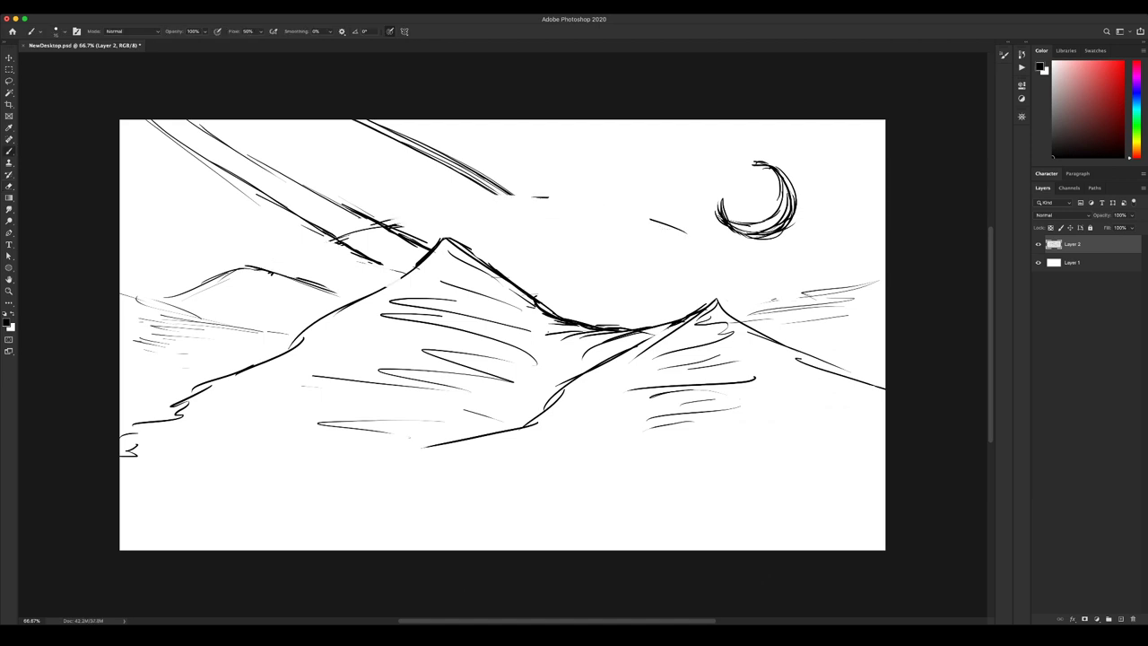
pyautogui.moveTo(292, 278); pyautogui.dragTo(643, 244)
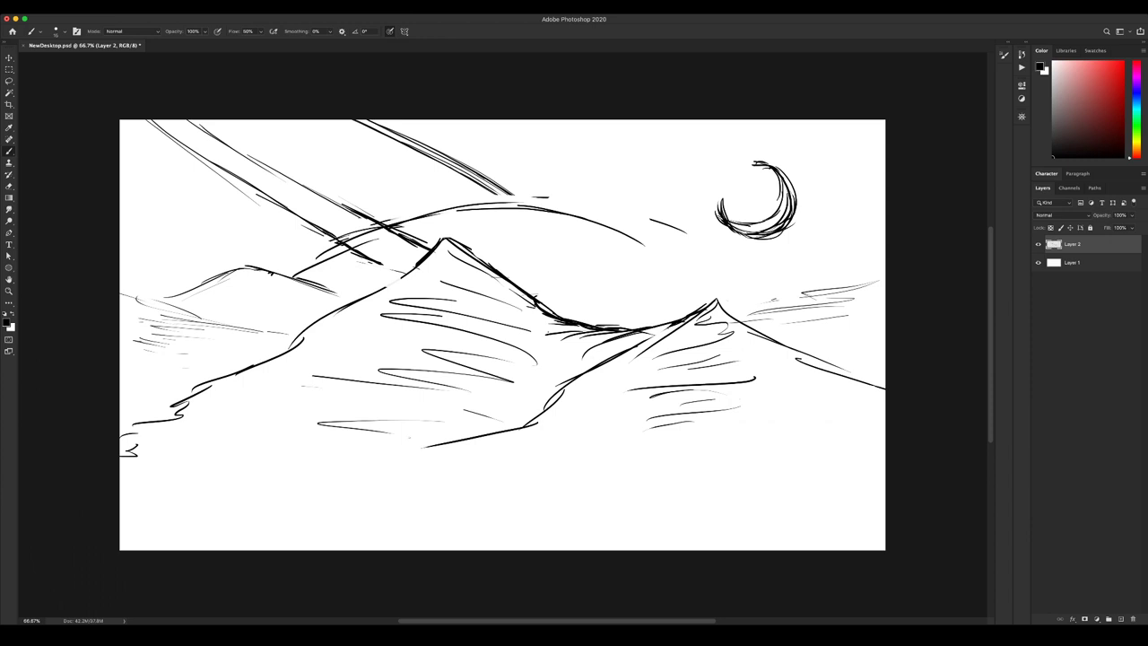
pyautogui.moveTo(422, 215); pyautogui.dragTo(717, 301)
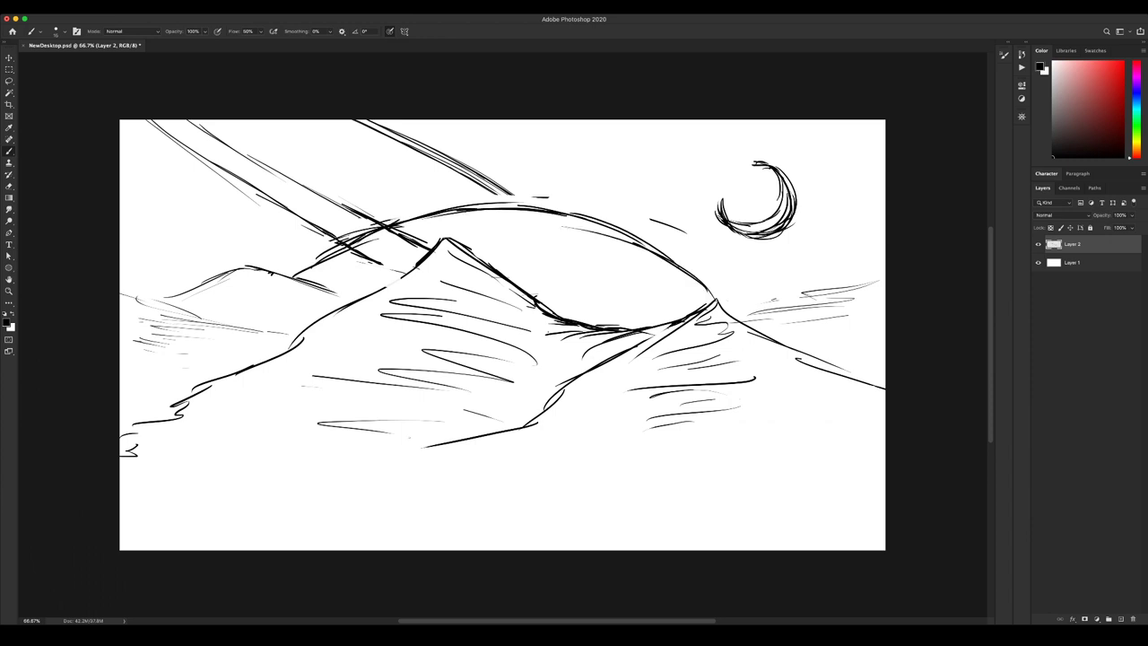
pyautogui.moveTo(305, 274); pyautogui.dragTo(396, 220)
pyautogui.moveTo(309, 272)
pyautogui.mouseDown()
pyautogui.moveTo(422, 220)
pyautogui.moveTo(691, 269)
pyautogui.mouseUp()
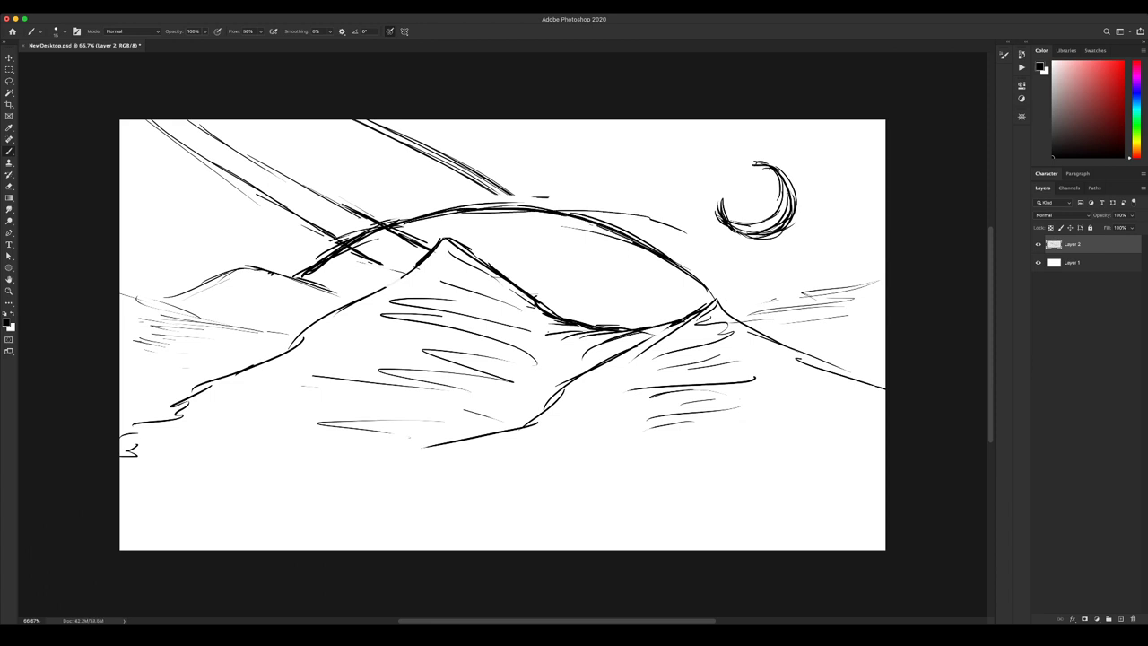
# Erase the dome outline between the two left ring lines, and extend the right-hand ring lines down onto the dome.
pyautogui.press('e')
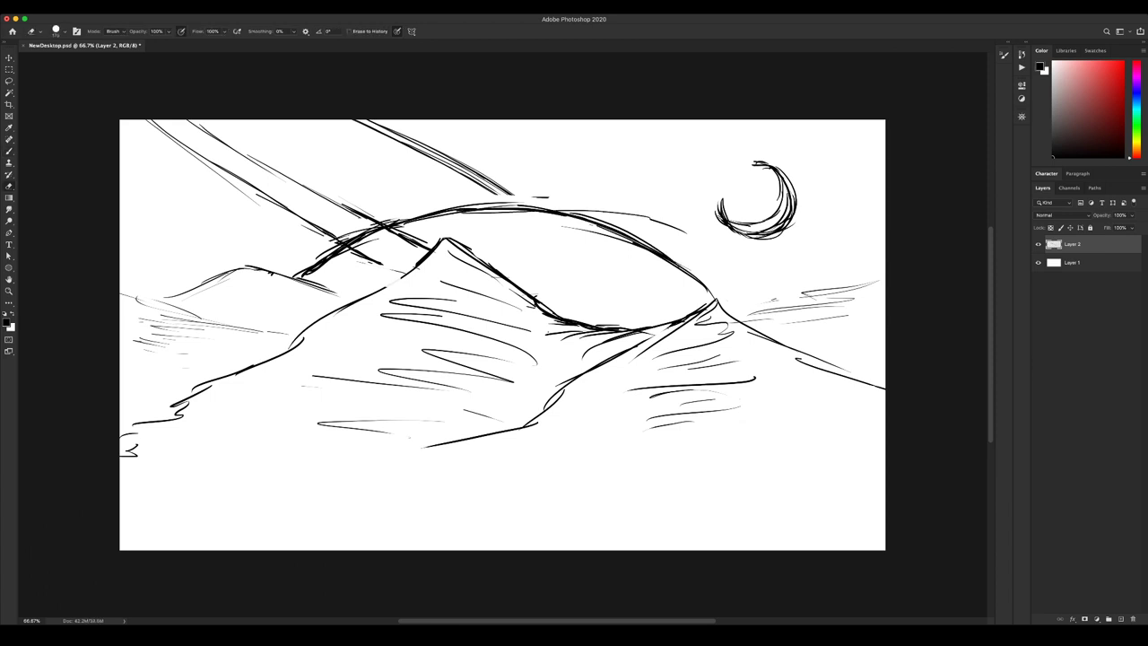
pyautogui.moveTo(324, 228); pyautogui.dragTo(375, 256)
pyautogui.press('b')
pyautogui.moveTo(484, 190); pyautogui.dragTo(538, 222)
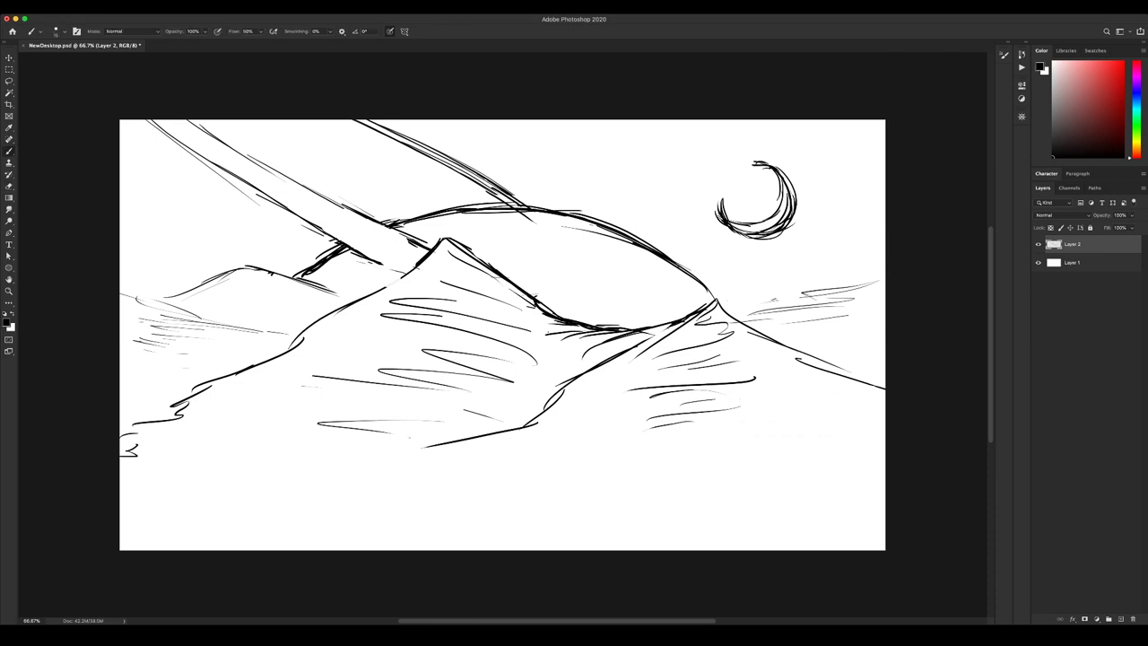
# Erase the horizon strokes beside the smaller mountain, and close the gap where the lower ring line meets the large peak's left slope.
pyautogui.press('e')
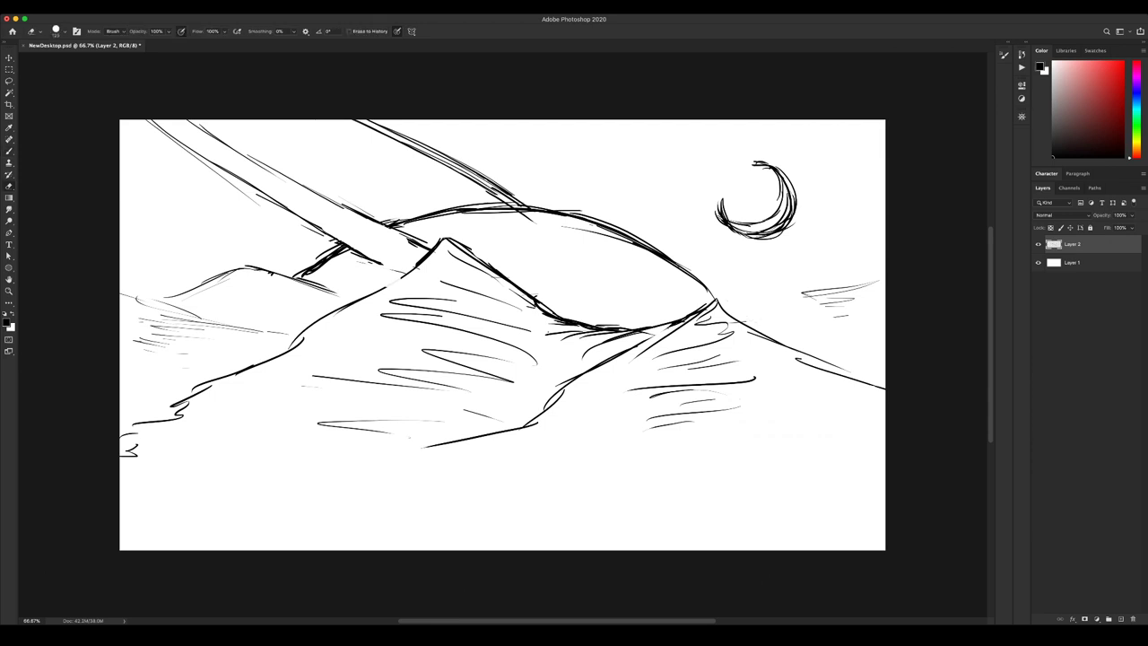
pyautogui.moveTo(806, 301); pyautogui.dragTo(872, 293)
pyautogui.press('b')
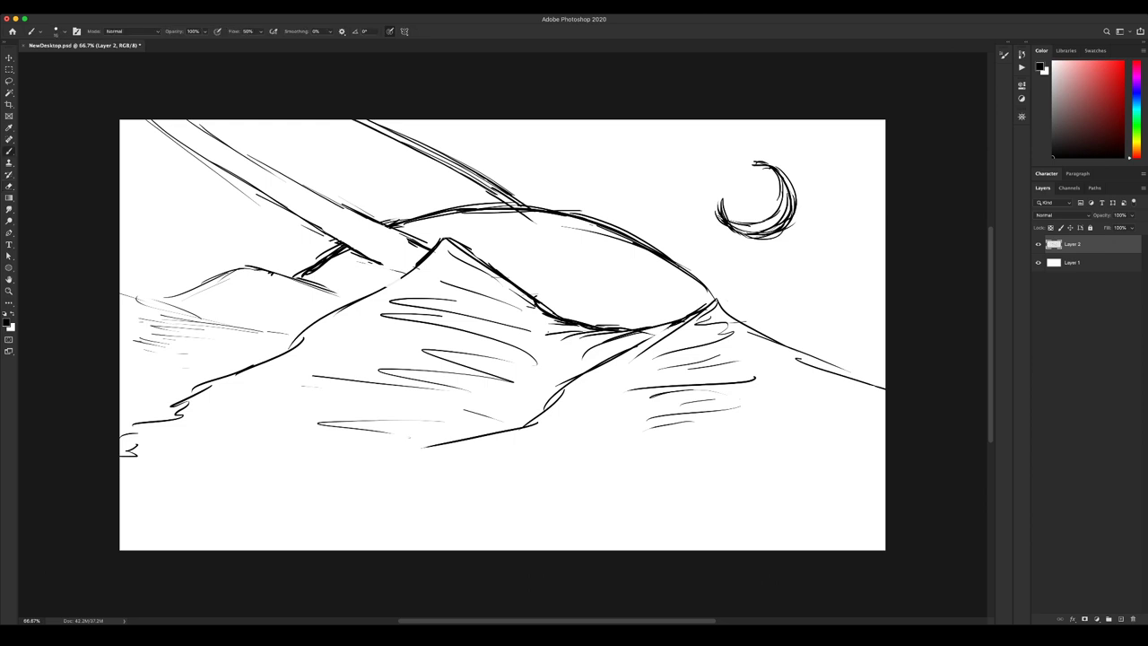
pyautogui.moveTo(381, 264); pyautogui.dragTo(394, 269)
pyautogui.moveTo(381, 262); pyautogui.dragTo(403, 272)
pyautogui.moveTo(351, 302); pyautogui.dragTo(407, 271)
pyautogui.moveTo(348, 306); pyautogui.dragTo(368, 296)
# Try a slanting horizon line from the right side of the canvas down to the smaller mountain, and undo it.
pyautogui.moveTo(700, 283); pyautogui.dragTo(717, 293)
pyautogui.press('super+z')
pyautogui.moveTo(864, 286); pyautogui.dragTo(718, 314)
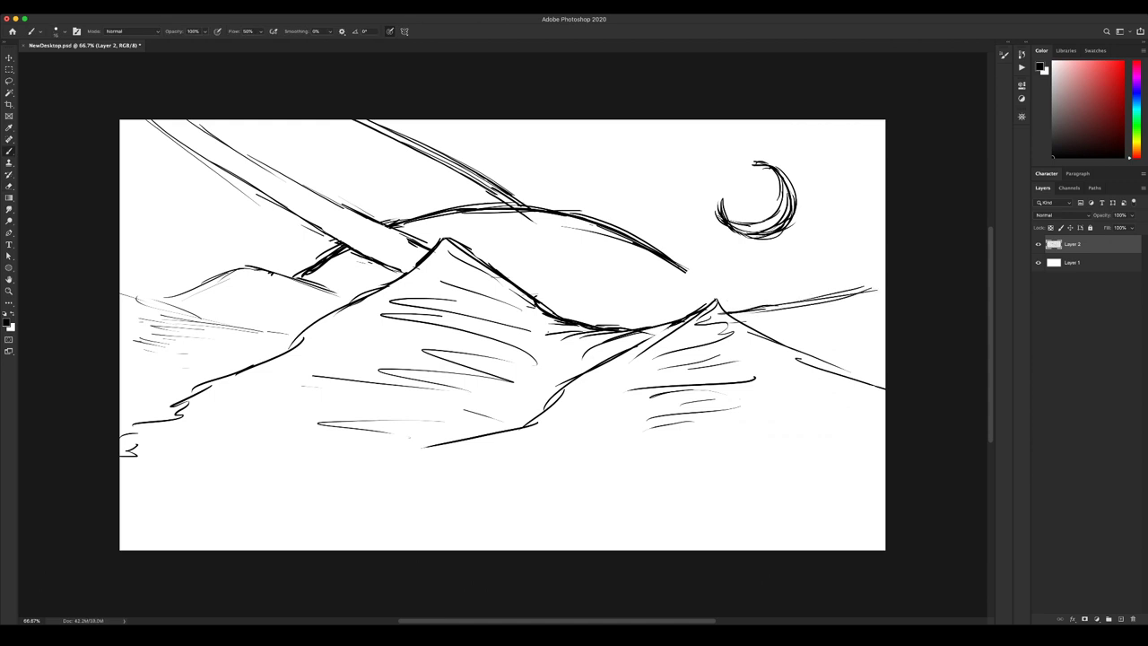
pyautogui.press('super+z')
pyautogui.press('super+z')
pyautogui.press('super+z')
pyautogui.press('super+z')
pyautogui.press('super+z')
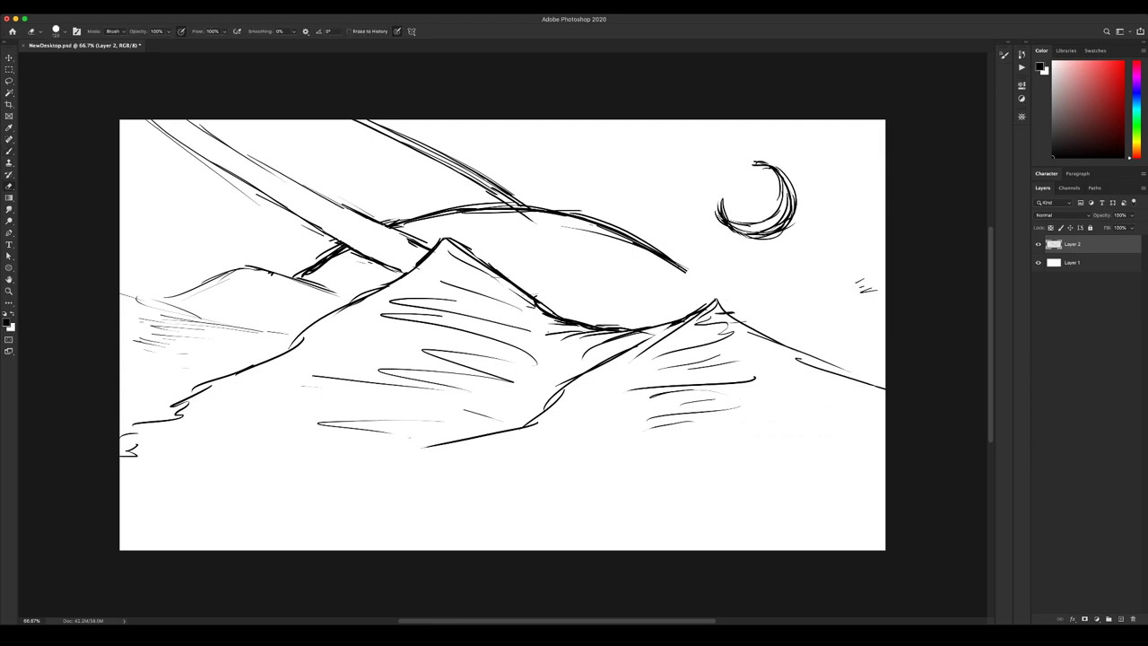
# Sketch a distant ridge from the canvas's right edge to the large peak's right slope, and extend the dome outline down to it.
pyautogui.moveTo(716, 313); pyautogui.dragTo(735, 313)
pyautogui.moveTo(886, 244); pyautogui.dragTo(554, 315)
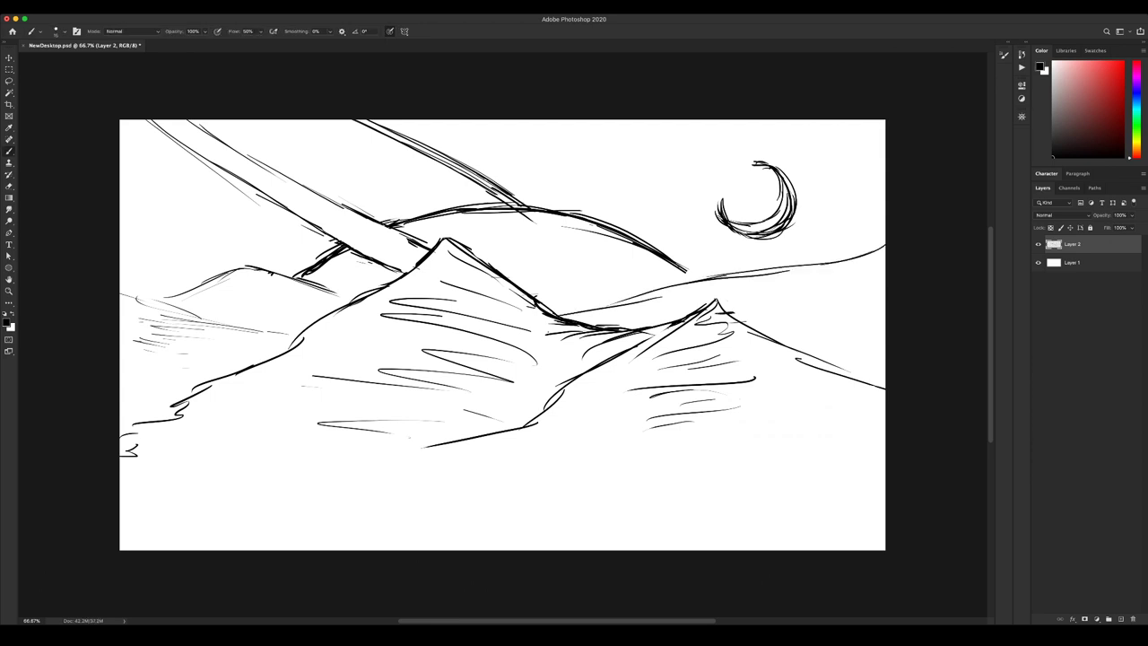
pyautogui.moveTo(884, 260); pyautogui.dragTo(543, 313)
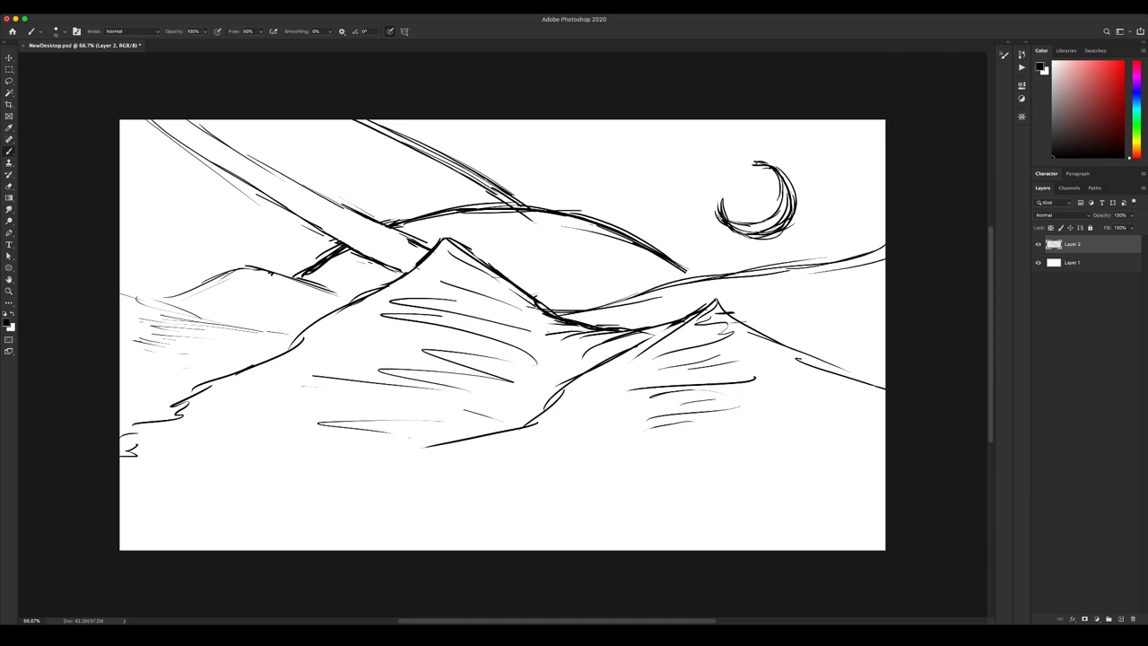
pyautogui.moveTo(678, 266); pyautogui.dragTo(698, 278)
# Erase the ridge's right section and redraw it rising to a small distant peak below the moon.
pyautogui.press('e')
pyautogui.moveTo(733, 275); pyautogui.dragTo(884, 253)
pyautogui.press('b')
pyautogui.moveTo(775, 269); pyautogui.dragTo(810, 257)
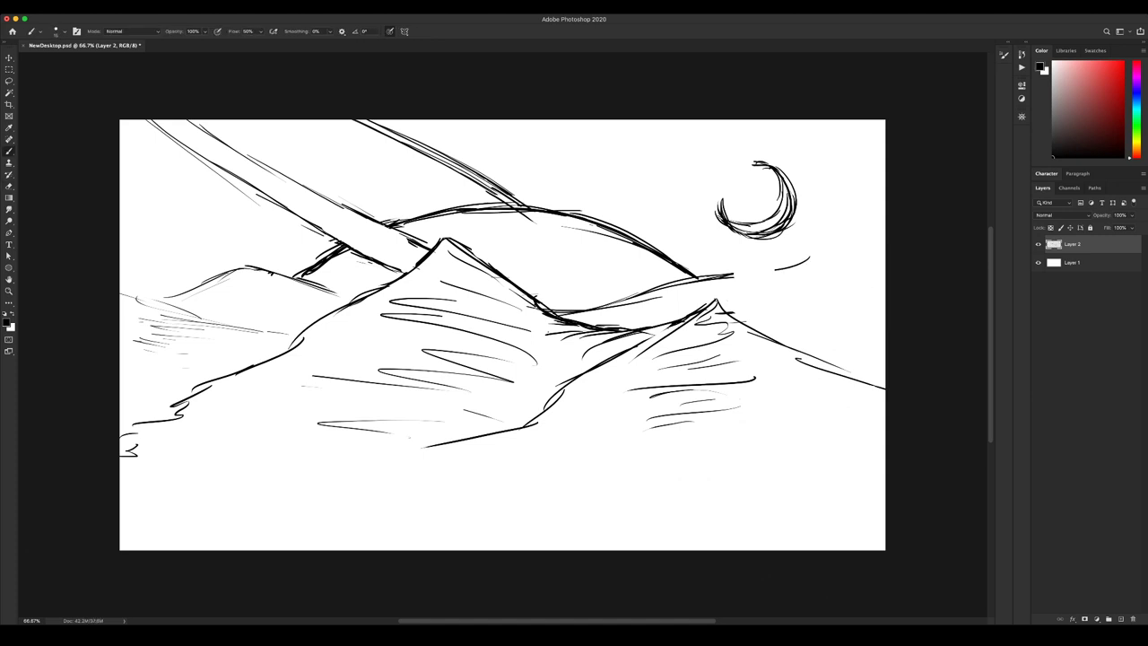
pyautogui.moveTo(698, 277); pyautogui.dragTo(841, 247)
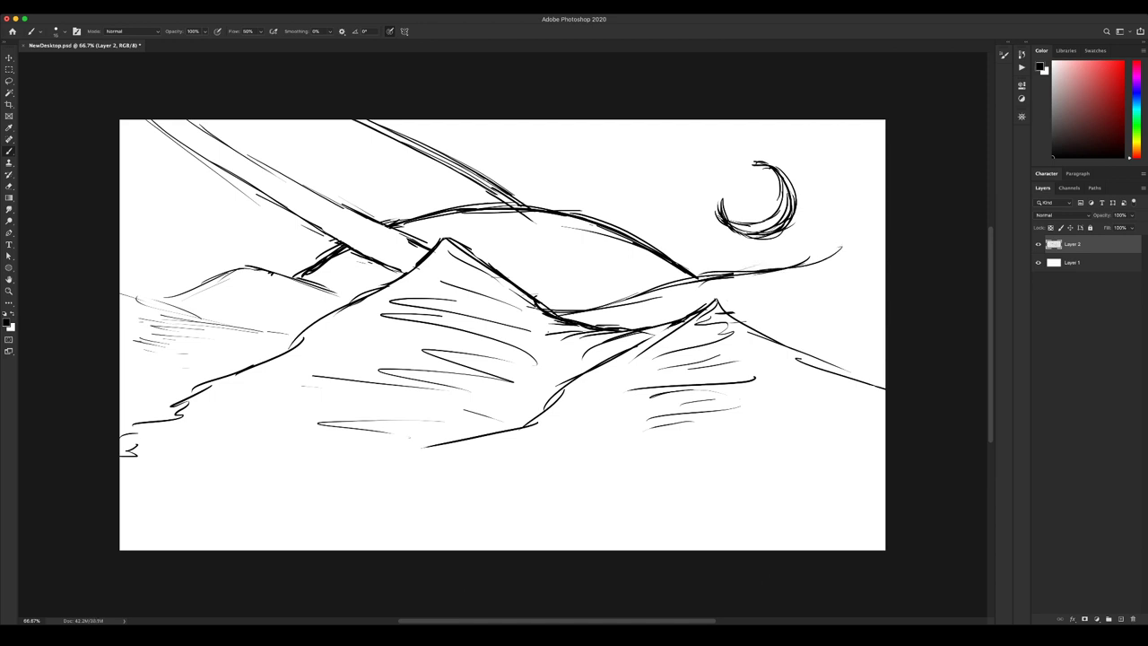
# Hatch the slope of the distant right-hand peak down to the smaller mountain, and darken its ridge line where it meets the dome.
pyautogui.moveTo(841, 248)
pyautogui.mouseDown()
pyautogui.moveTo(886, 269)
pyautogui.moveTo(805, 270)
pyautogui.mouseUp()
pyautogui.moveTo(835, 274); pyautogui.dragTo(771, 281)
pyautogui.moveTo(863, 294); pyautogui.dragTo(734, 284)
pyautogui.moveTo(825, 297)
pyautogui.mouseDown()
pyautogui.moveTo(728, 303)
pyautogui.moveTo(734, 275)
pyautogui.moveTo(749, 271)
pyautogui.moveTo(667, 286)
pyautogui.mouseUp()
pyautogui.press('e')
pyautogui.press('b')
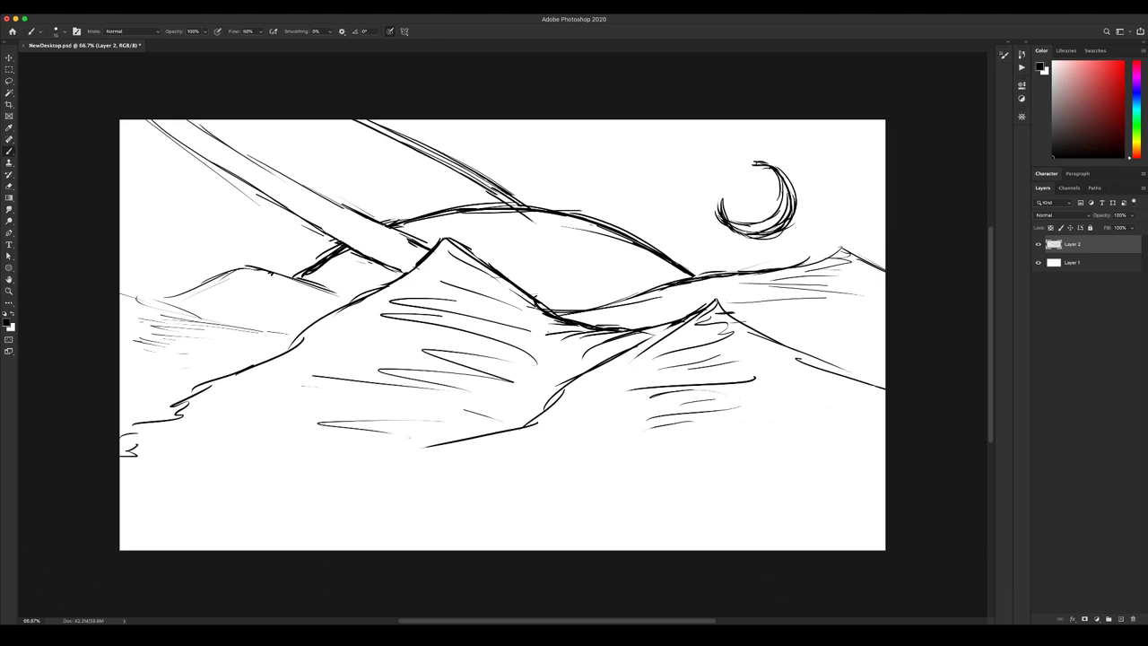
pyautogui.moveTo(734, 273); pyautogui.dragTo(692, 278)
pyautogui.moveTo(826, 294); pyautogui.dragTo(738, 299)
pyautogui.moveTo(830, 306); pyautogui.dragTo(707, 321)
pyautogui.moveTo(682, 319); pyautogui.dragTo(635, 326)
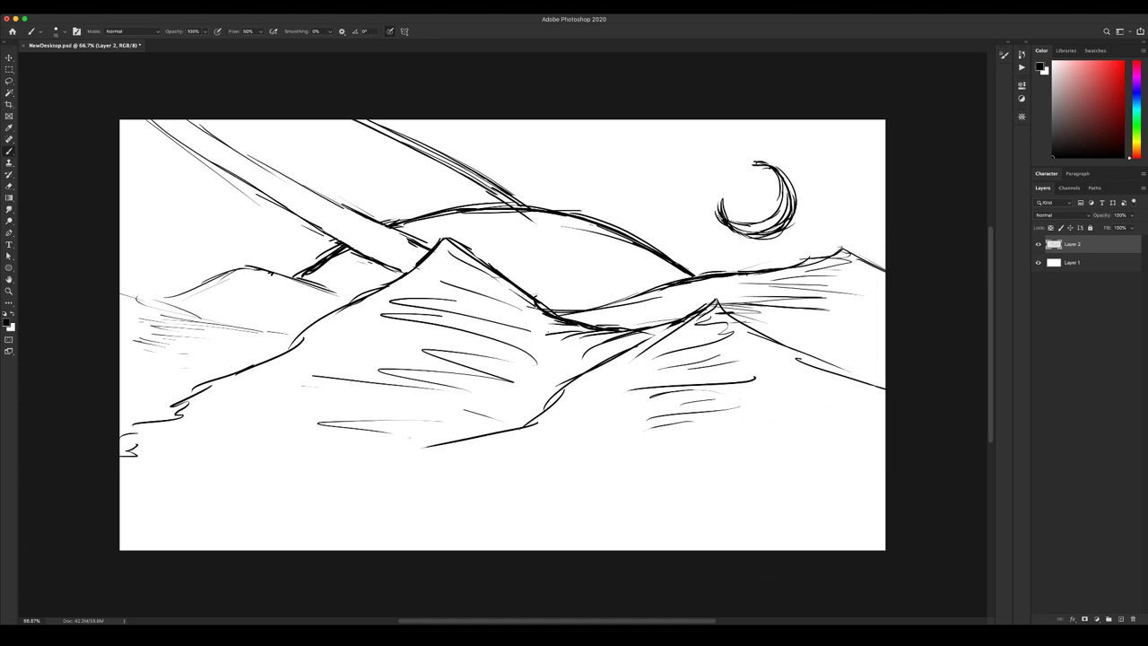
# Erase the ridge's left section and draw a low pointed hill in the gap between the two mountains.
pyautogui.press('e')
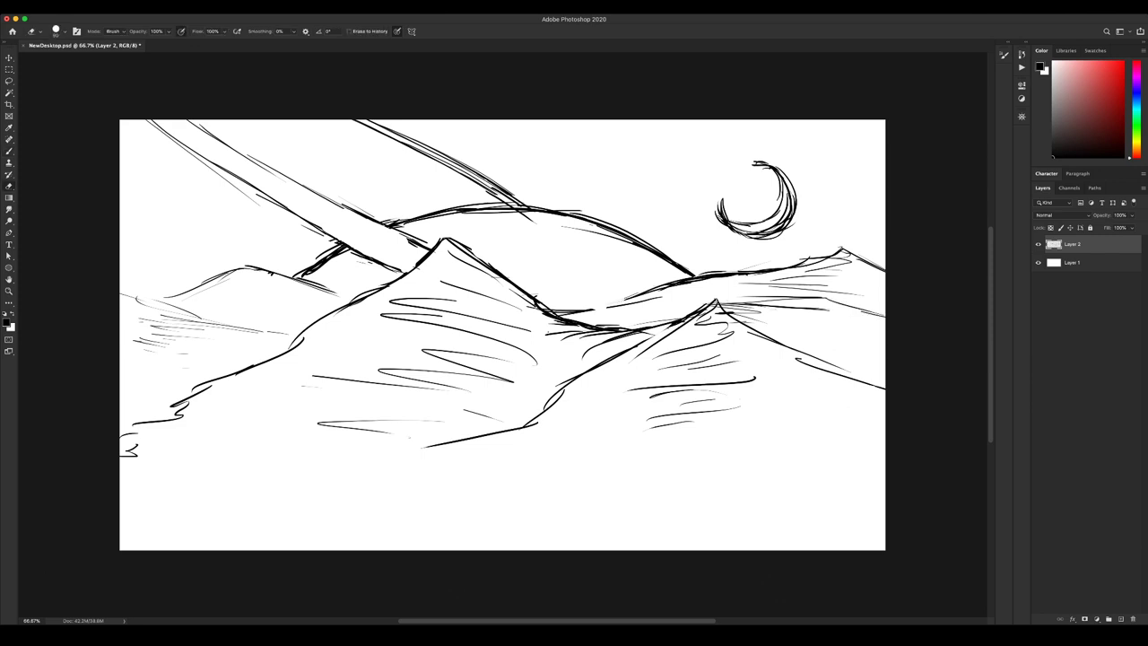
pyautogui.press('b')
pyautogui.moveTo(633, 292)
pyautogui.mouseDown()
pyautogui.moveTo(570, 294)
pyautogui.moveTo(565, 277)
pyautogui.moveTo(689, 294)
pyautogui.mouseUp()
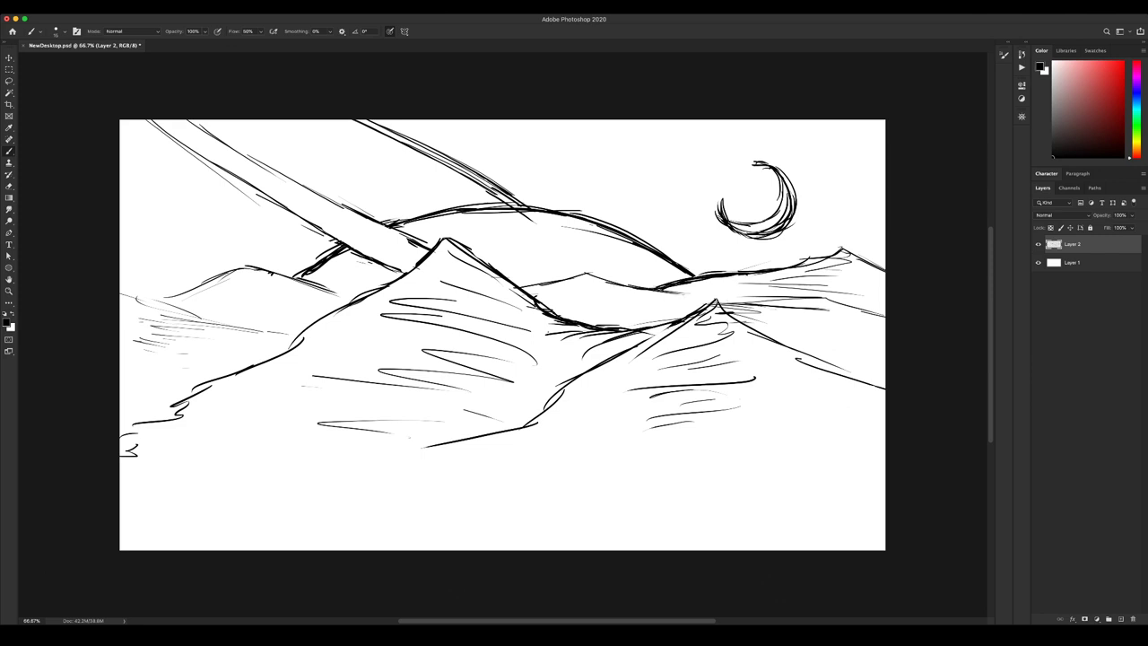
# Hatch the right slope of the low hill between the two mountains.
pyautogui.moveTo(588, 273); pyautogui.dragTo(633, 288)
pyautogui.moveTo(606, 290); pyautogui.dragTo(691, 299)
pyautogui.moveTo(572, 279)
pyautogui.mouseDown()
pyautogui.moveTo(602, 277)
pyautogui.moveTo(619, 294)
pyautogui.mouseUp()
pyautogui.moveTo(575, 290); pyautogui.dragTo(649, 307)
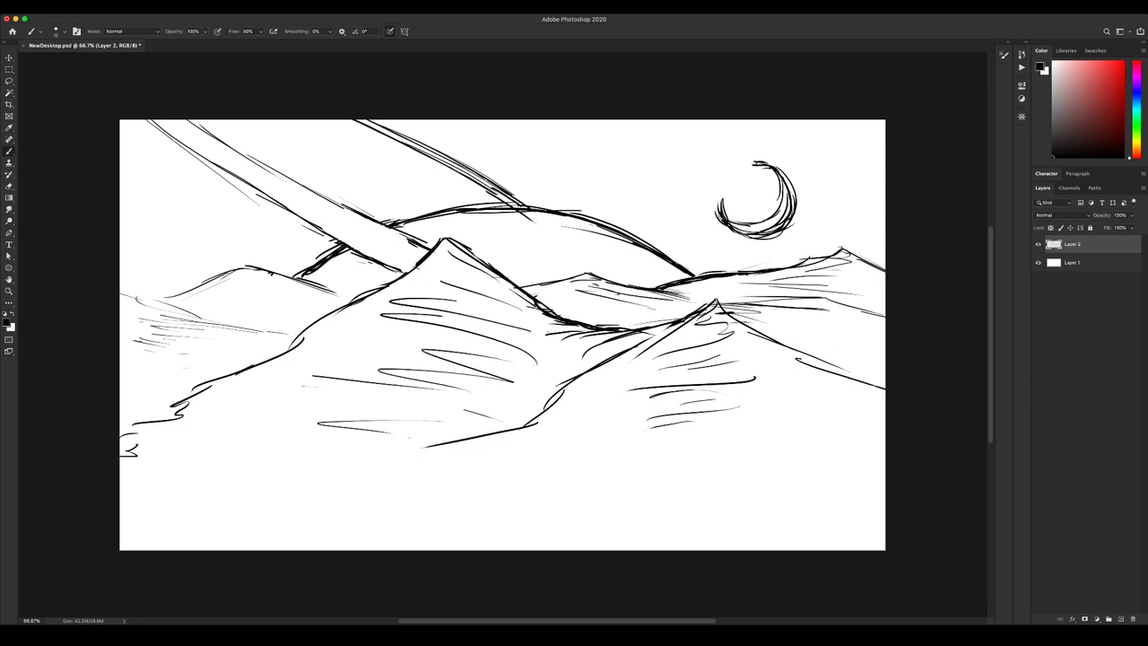
# Hatch the right slope of the distant hill at the dome's left end.
pyautogui.moveTo(239, 272); pyautogui.dragTo(270, 275)
pyautogui.moveTo(230, 280); pyautogui.dragTo(295, 285)
pyautogui.moveTo(244, 288); pyautogui.dragTo(353, 300)
# Darken the far-left slope line, and sketch another distant hill line behind it at the canvas's left edge.
pyautogui.moveTo(120, 292); pyautogui.dragTo(238, 320)
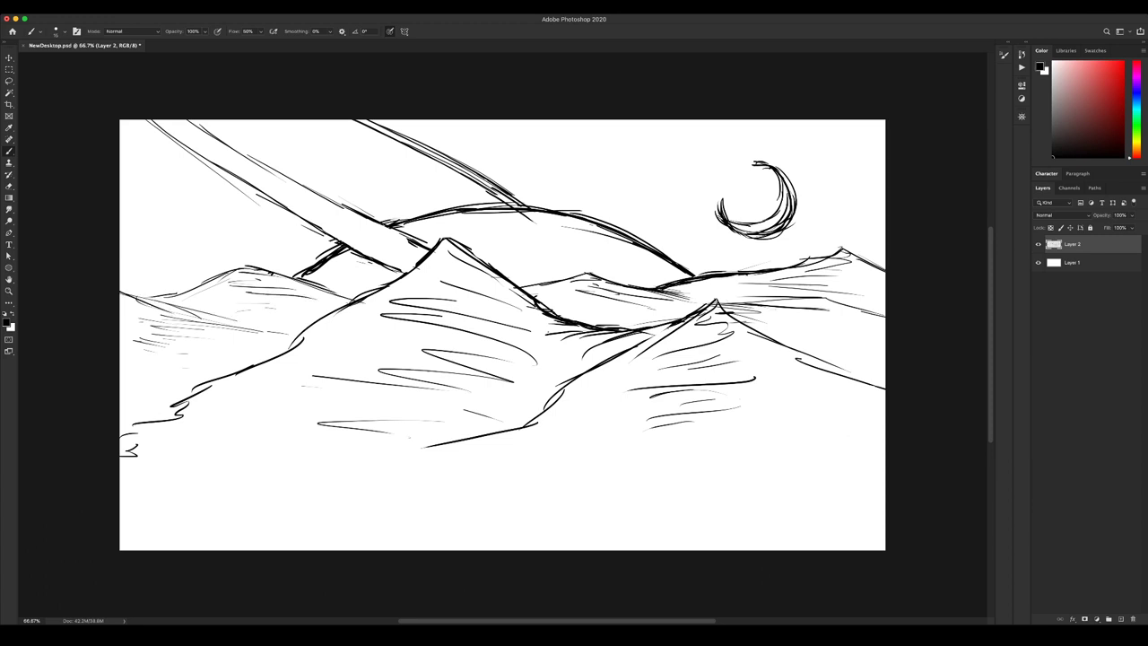
pyautogui.moveTo(126, 292); pyautogui.dragTo(255, 330)
pyautogui.moveTo(141, 282); pyautogui.dragTo(193, 288)
pyautogui.moveTo(120, 271)
pyautogui.mouseDown()
pyautogui.moveTo(179, 286)
pyautogui.moveTo(161, 279)
pyautogui.mouseUp()
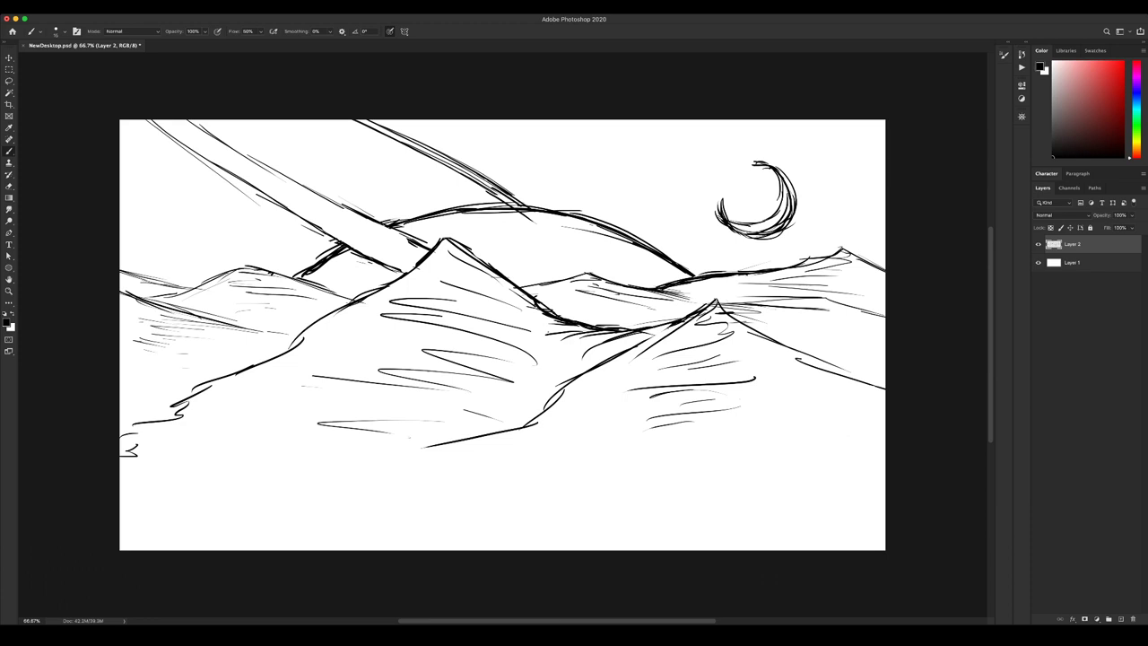
# Select the crescent moon with the Lasso, flip it horizontally and shift it slightly right and up.
pyautogui.press('l')
pyautogui.moveTo(705, 151)
pyautogui.mouseDown()
pyautogui.moveTo(812, 242)
pyautogui.moveTo(668, 240)
pyautogui.moveTo(708, 145)
pyautogui.mouseUp()
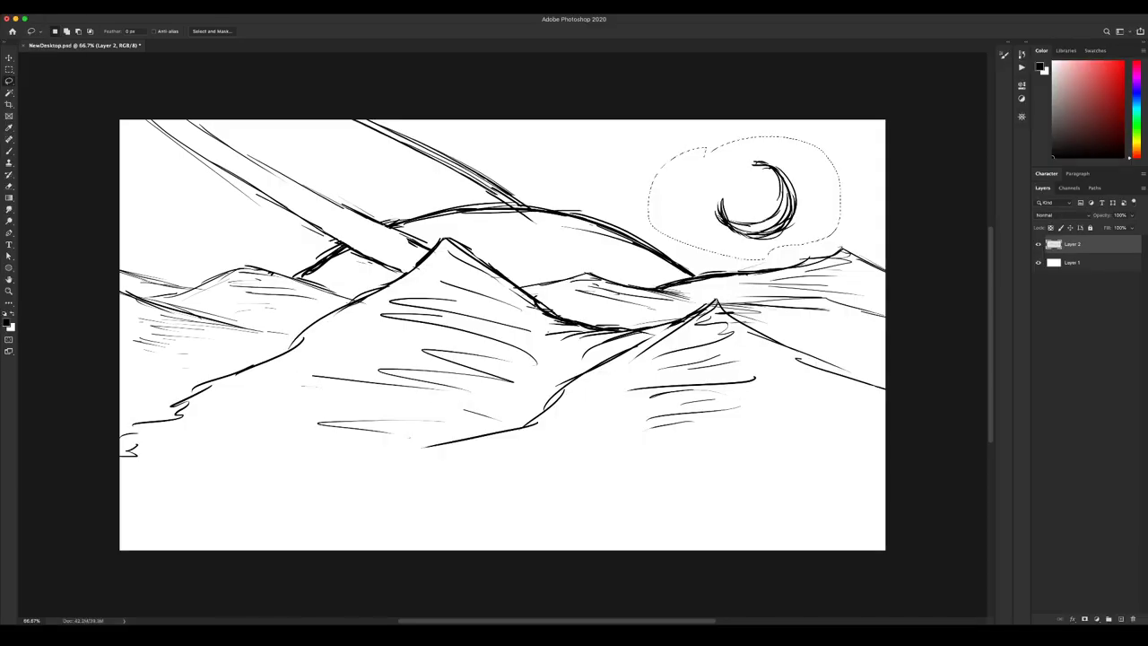
pyautogui.press('super+shift+h')
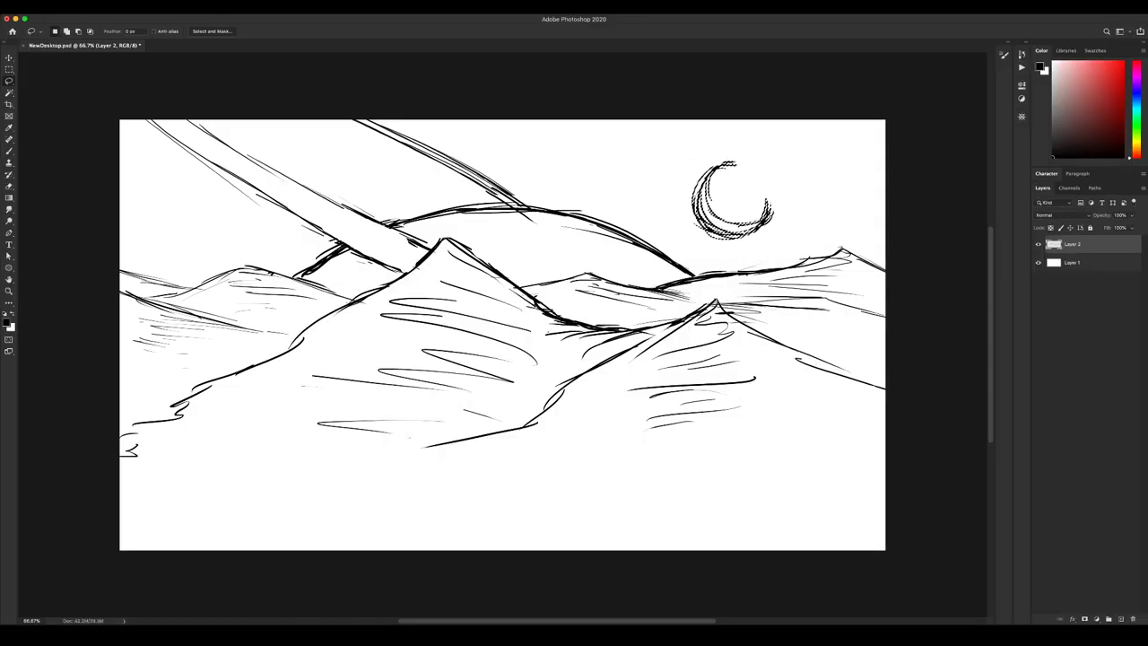
pyautogui.press('super+t')
pyautogui.moveTo(732, 200); pyautogui.dragTo(766, 194)
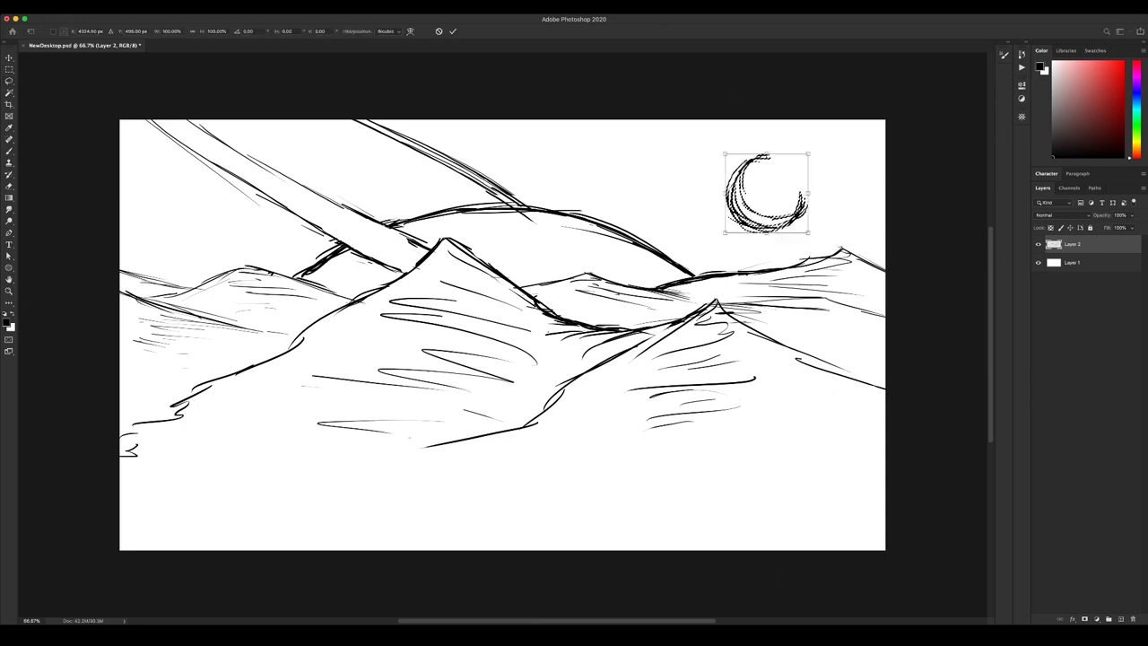
# Try rotating the crescent moon clockwise so that it opens toward the right, and undo the rotation.
pyautogui.moveTo(820, 144); pyautogui.dragTo(835, 218)
pyautogui.moveTo(801, 174); pyautogui.dragTo(797, 169)
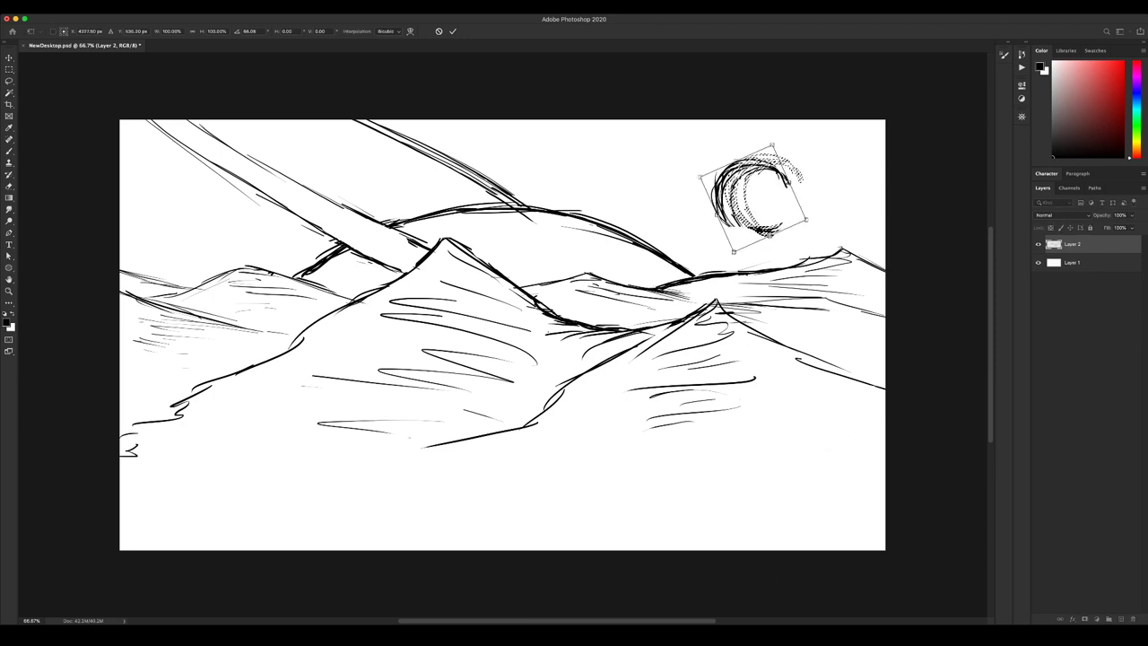
pyautogui.press('Return')
pyautogui.hotkey('ctrl', 'd')
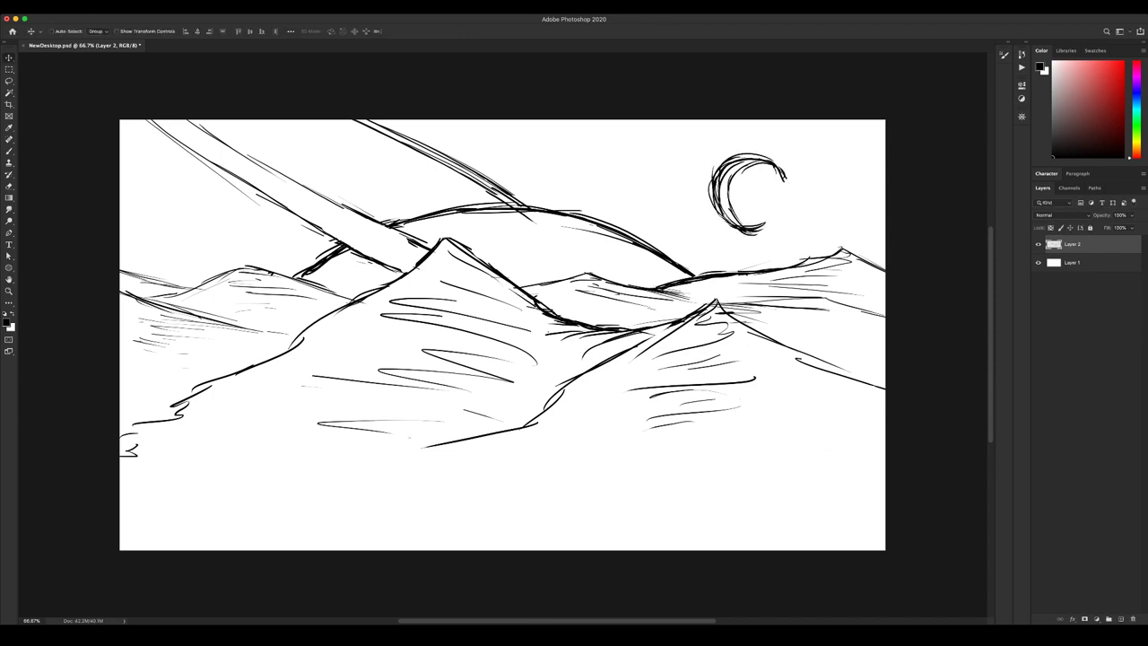
pyautogui.press('e')
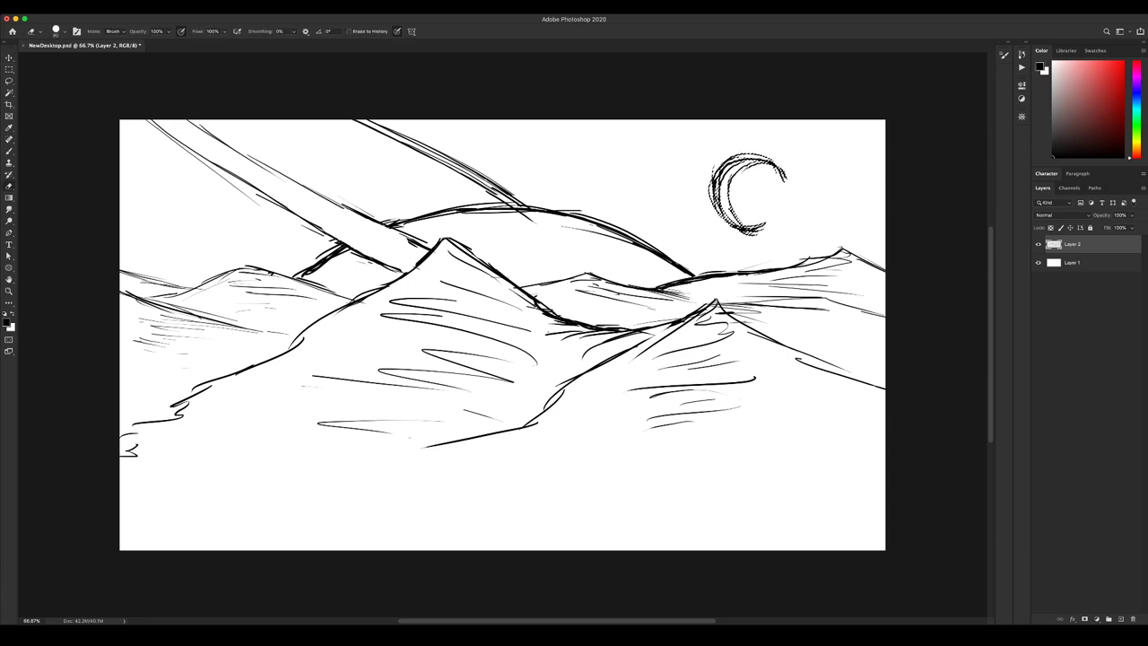
pyautogui.press('v')
pyautogui.hotkey('ctrl', 'z')
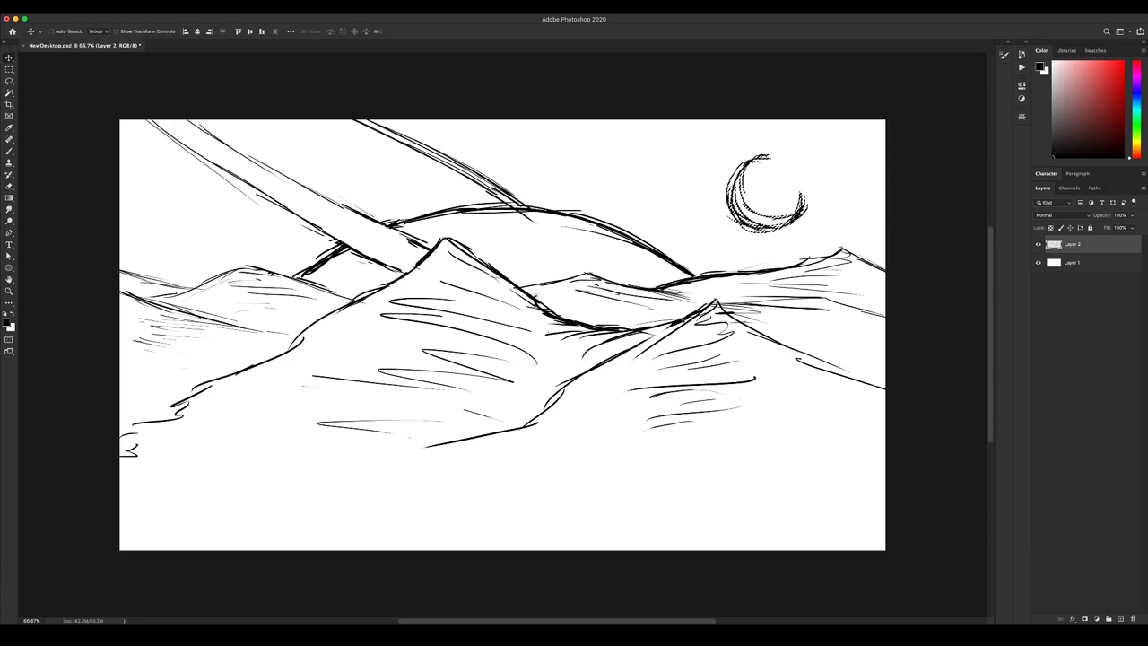
# Move the crescent moon slightly higher in the sky.
pyautogui.moveTo(767, 195); pyautogui.dragTo(768, 190)
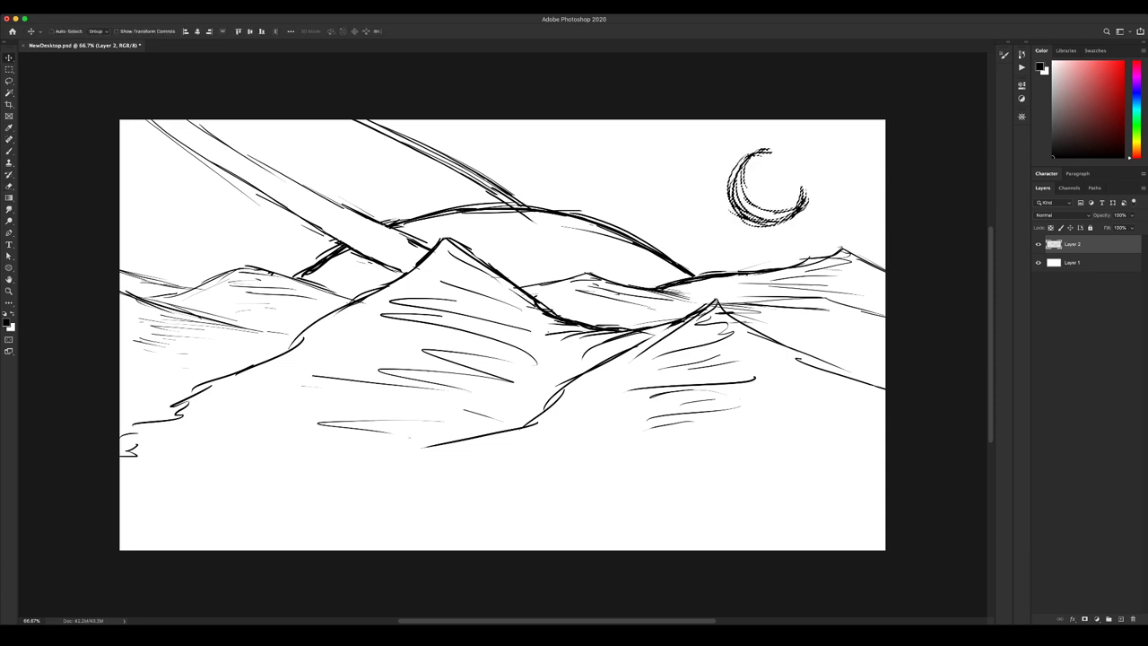
pyautogui.hotkey('ctrl', 'z')
pyautogui.hotkey('ctrl', 'z')
pyautogui.hotkey('ctrl', 'z')
pyautogui.hotkey('ctrl', 'z')
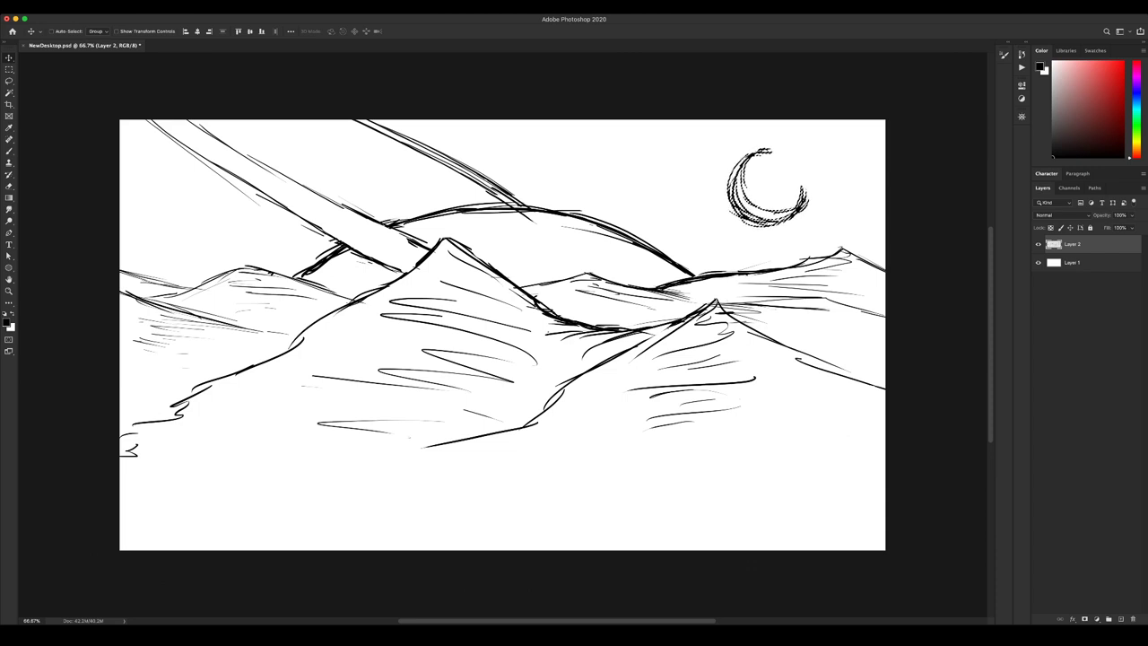
pyautogui.hotkey('ctrl', 'z')
pyautogui.hotkey('ctrl', 'z')
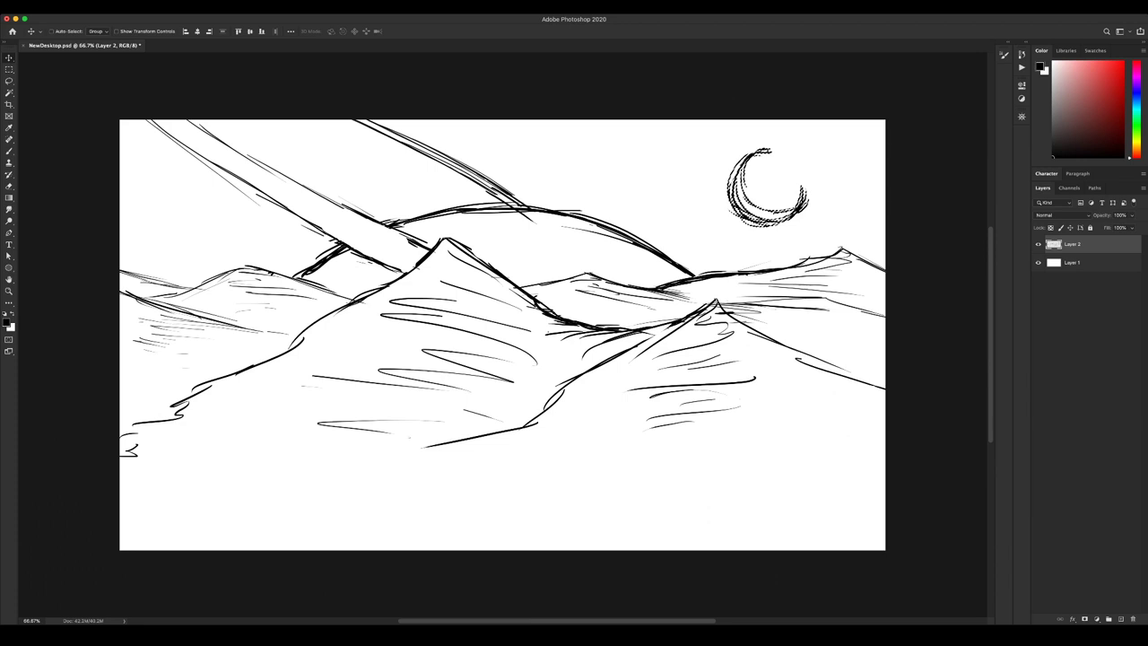
pyautogui.hotkey('ctrl', 'z')
pyautogui.hotkey('ctrl', 'z')
pyautogui.hotkey('ctrl', 'z')
pyautogui.hotkey('ctrl', 'z')
pyautogui.hotkey('ctrl', 'z')
pyautogui.hotkey('ctrl', 'z')
pyautogui.hotkey('ctrl', 'z')
pyautogui.hotkey('ctrl', 'z')
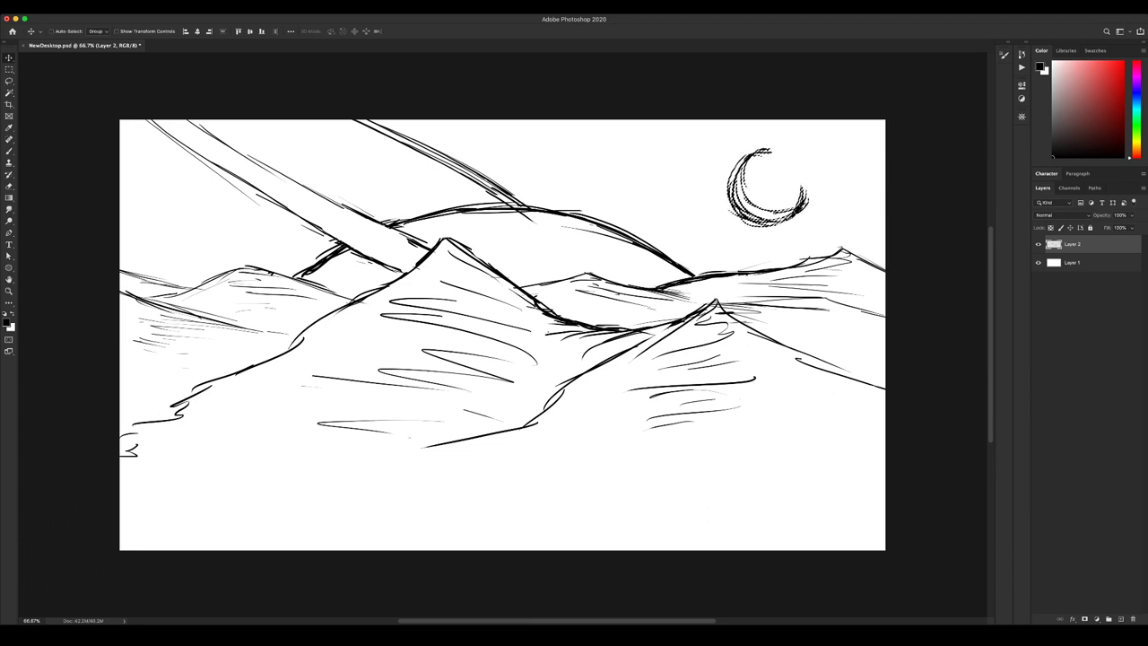
pyautogui.hotkey('ctrl', 'z')
pyautogui.hotkey('ctrl', 'z')
pyautogui.hotkey('ctrl', 'z')
pyautogui.hotkey('ctrl', 'z')
pyautogui.hotkey('ctrl', 'z')
pyautogui.hotkey('ctrl', 'z')
pyautogui.hotkey('ctrl', 'z')
pyautogui.hotkey('ctrl', 'z')
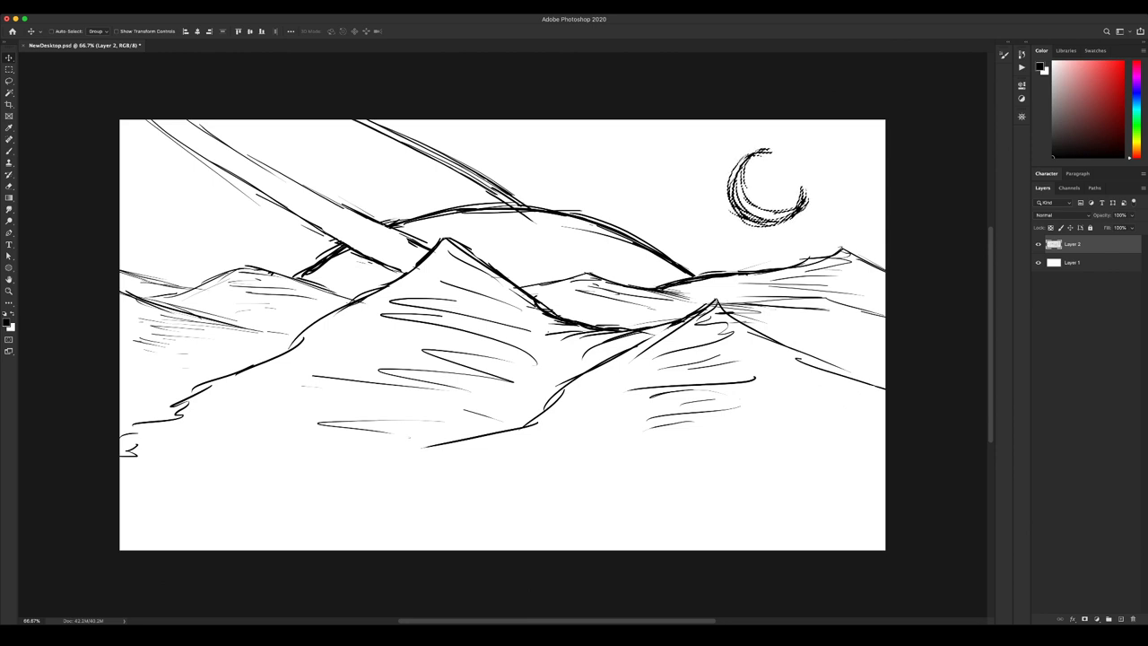
pyautogui.hotkey('ctrl', 'z')
# Erase the lower ends of both front mountains' left slopes and the stray strokes at their feet.
pyautogui.press('b')
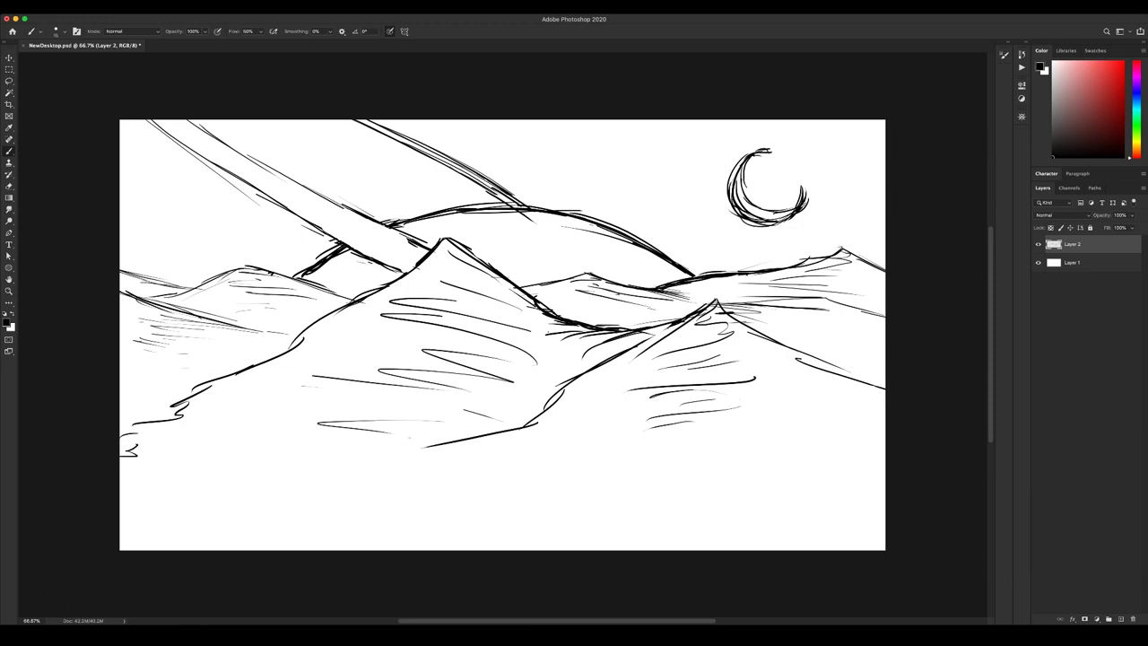
pyautogui.press('e')
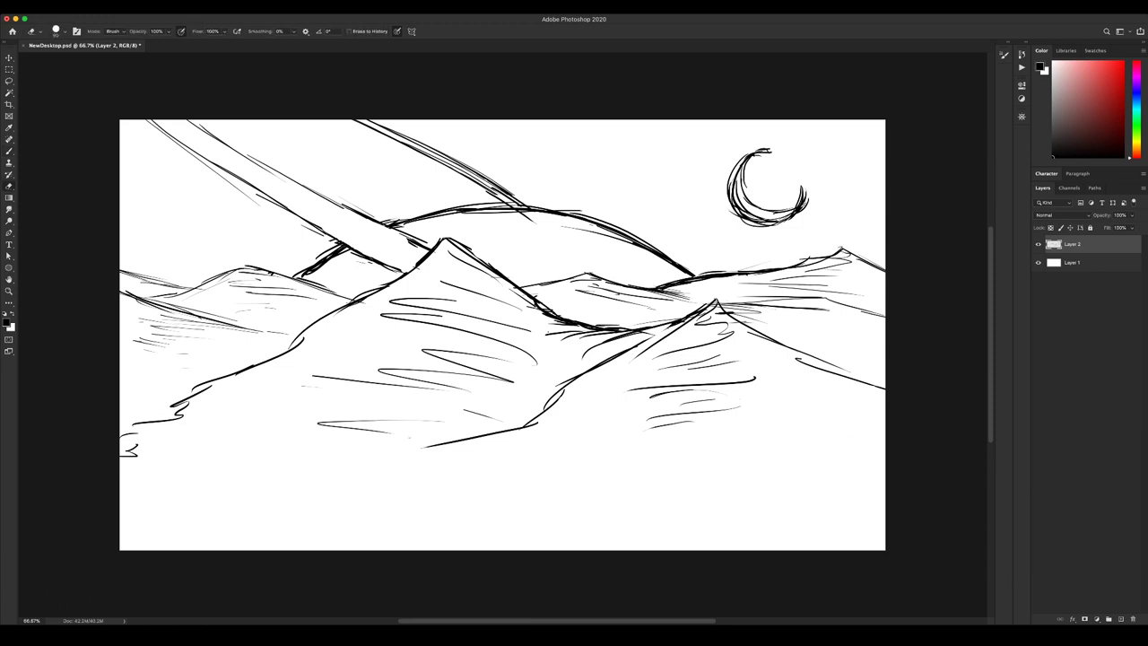
pyautogui.moveTo(425, 441); pyautogui.dragTo(548, 407)
pyautogui.moveTo(212, 386)
pyautogui.mouseDown()
pyautogui.moveTo(140, 423)
pyautogui.moveTo(126, 453)
pyautogui.mouseUp()
pyautogui.press('b')
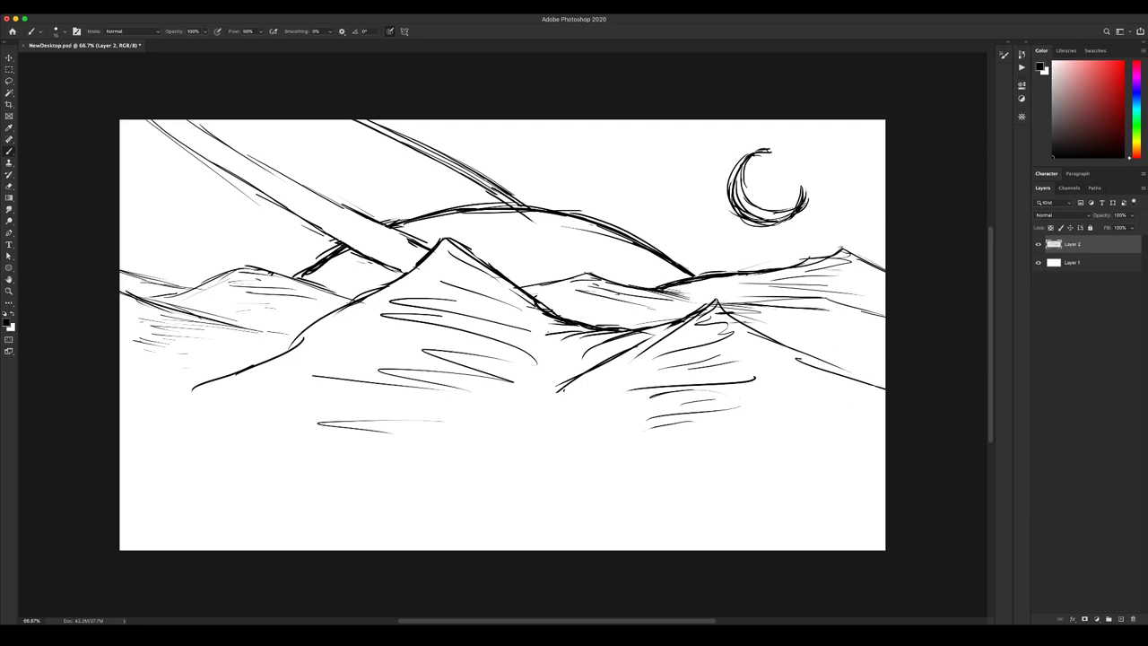
pyautogui.press('e')
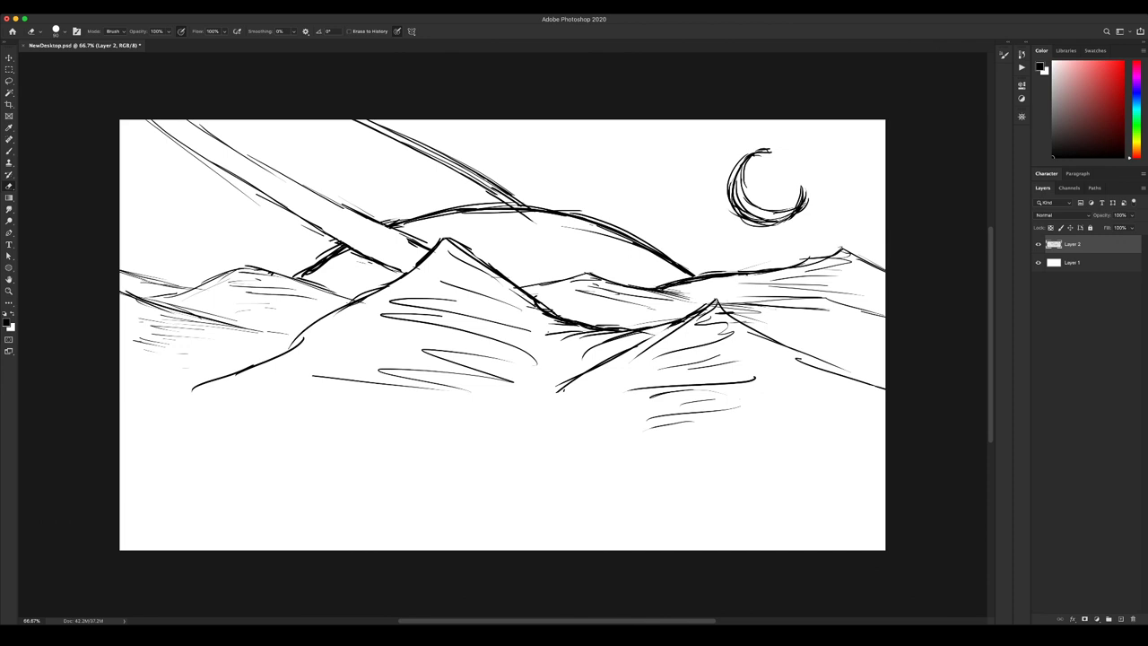
pyautogui.press('b')
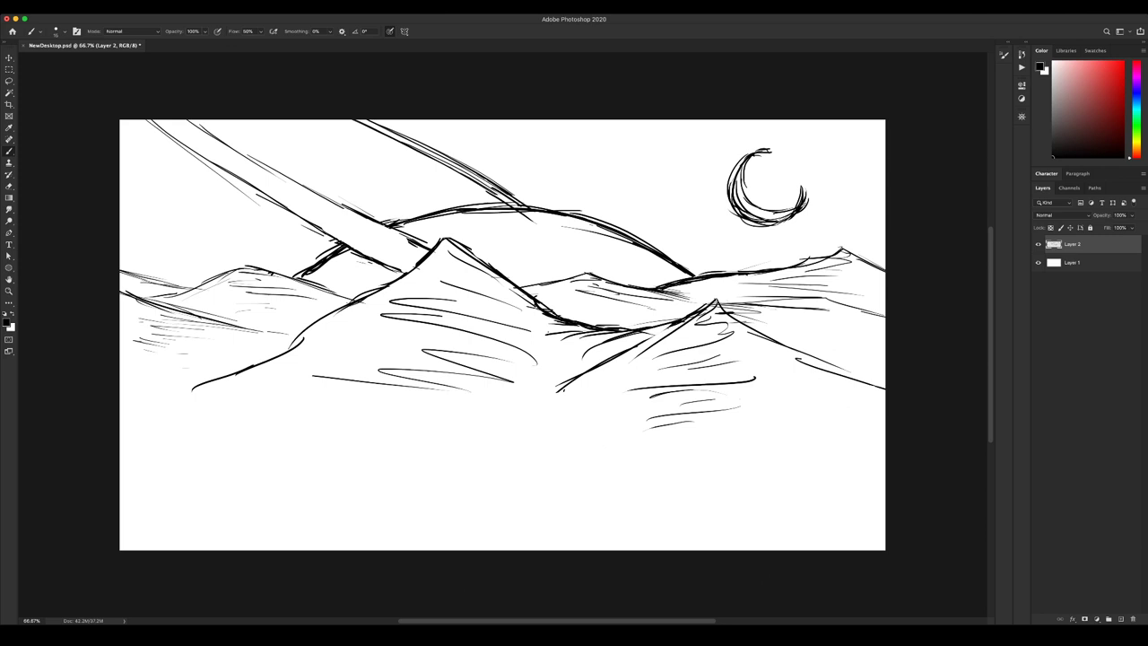
# Shade the planet's ring with diagonal strokes along its band, down to the left peak.
pyautogui.moveTo(383, 263); pyautogui.dragTo(415, 274)
pyautogui.moveTo(400, 280); pyautogui.dragTo(358, 288)
pyautogui.moveTo(368, 222); pyautogui.dragTo(384, 229)
pyautogui.moveTo(383, 228); pyautogui.dragTo(409, 241)
pyautogui.moveTo(252, 163); pyautogui.dragTo(390, 240)
pyautogui.moveTo(250, 174); pyautogui.dragTo(328, 221)
pyautogui.moveTo(220, 164); pyautogui.dragTo(406, 270)
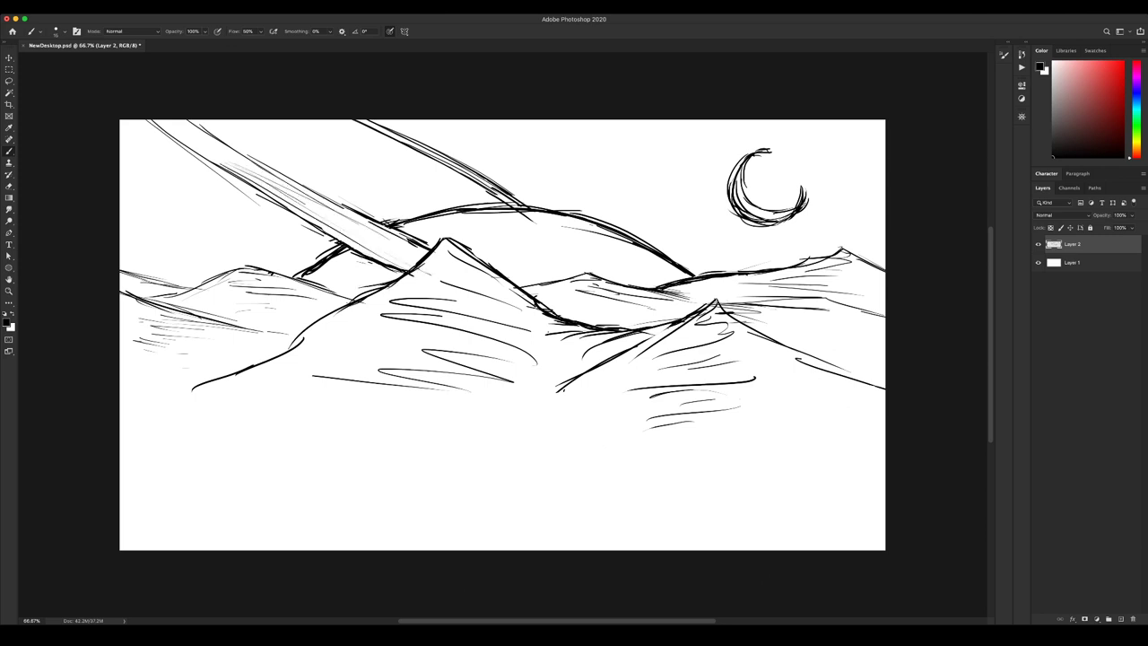
pyautogui.moveTo(306, 202); pyautogui.dragTo(415, 263)
pyautogui.moveTo(275, 173); pyautogui.dragTo(385, 241)
pyautogui.moveTo(220, 144); pyautogui.dragTo(291, 186)
pyautogui.moveTo(475, 176); pyautogui.dragTo(508, 196)
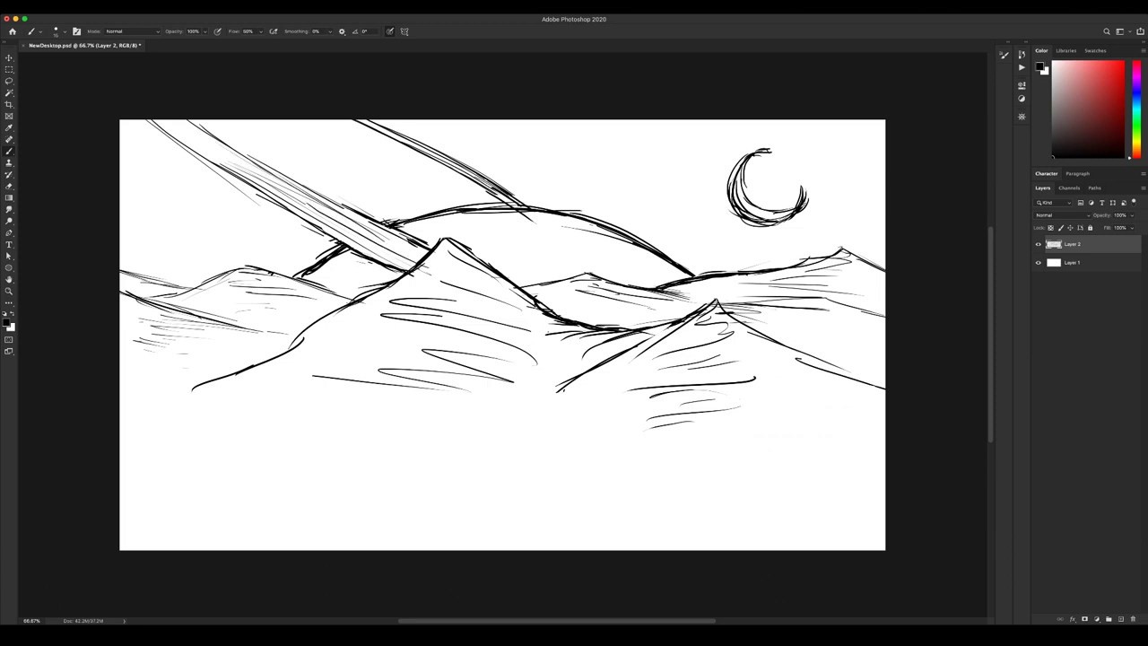
# Erase the faint stray stroke inside the planet's dome, below its upper edge.
pyautogui.press('e')
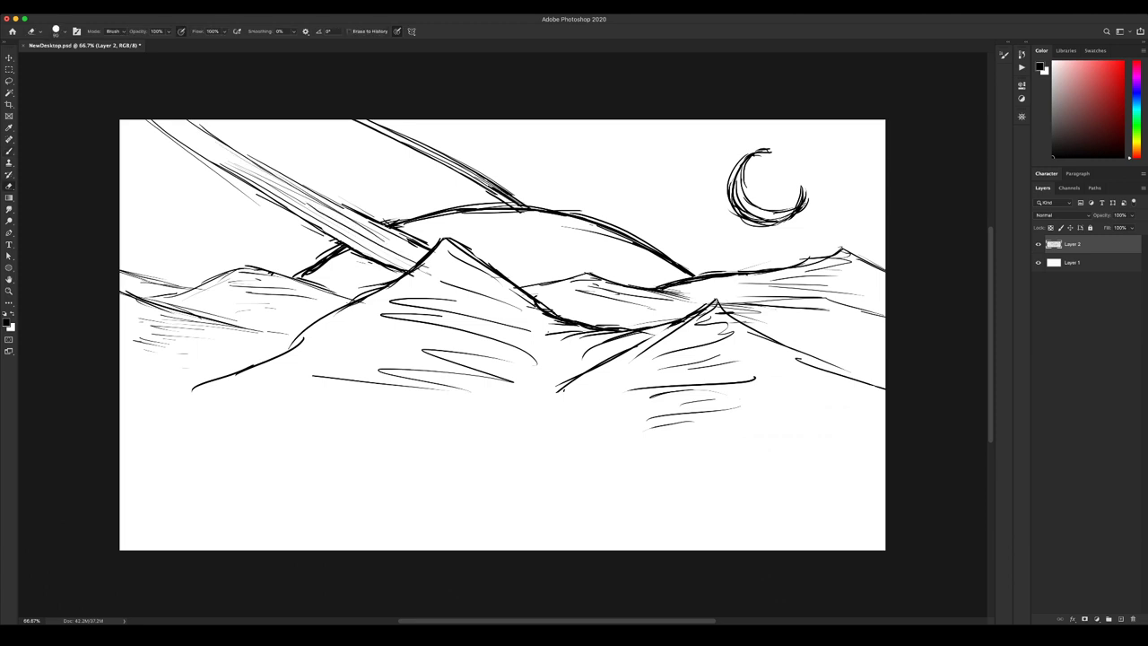
pyautogui.moveTo(565, 232); pyautogui.dragTo(630, 250)
pyautogui.press('b')
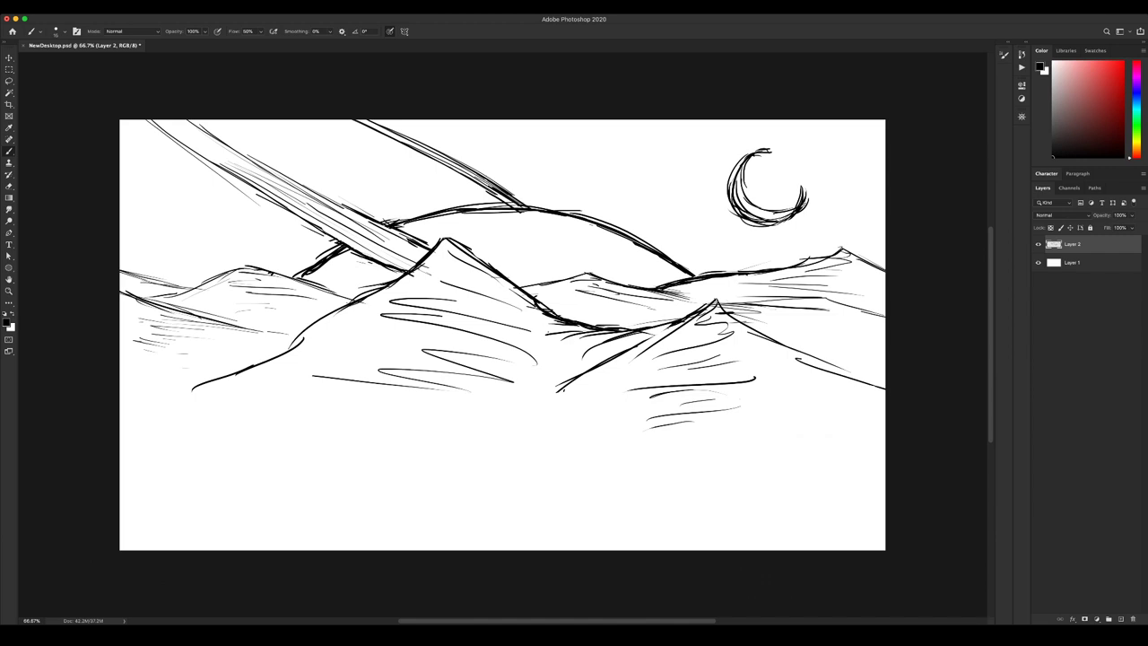
# Try sketching a horizontal ground line below the right mountain, and undo it.
pyautogui.moveTo(351, 421)
pyautogui.mouseDown()
pyautogui.moveTo(559, 421)
pyautogui.moveTo(357, 415)
pyautogui.mouseUp()
pyautogui.moveTo(319, 417); pyautogui.dragTo(558, 421)
pyautogui.press('b')
pyautogui.moveTo(603, 440); pyautogui.dragTo(797, 437)
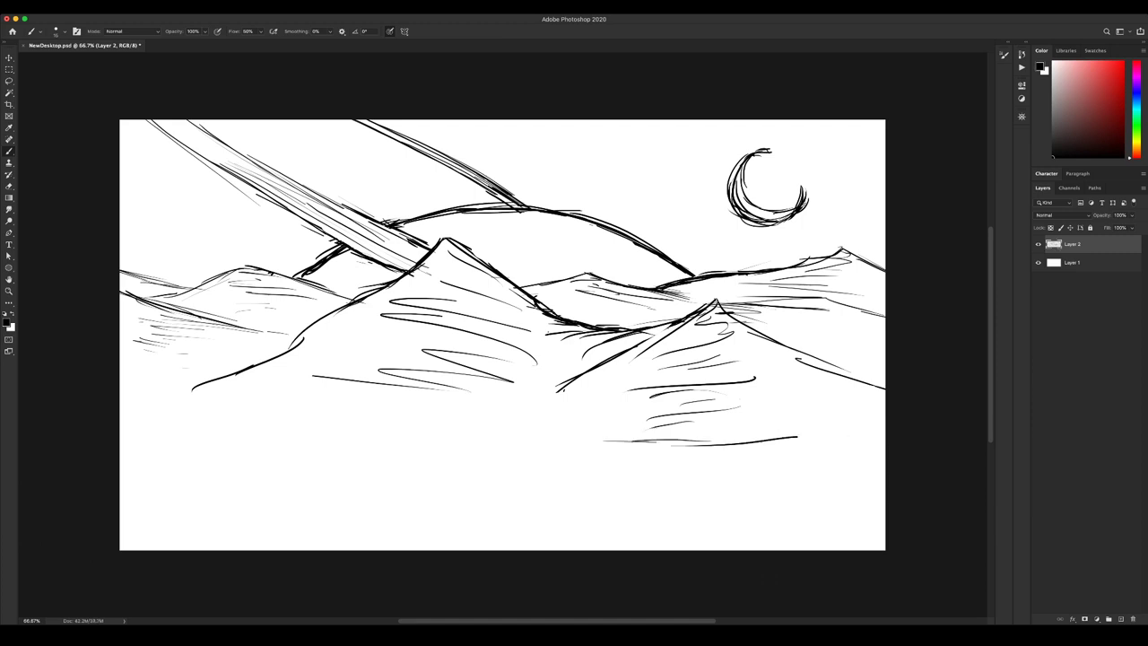
pyautogui.press('super+z')
pyautogui.press('e')
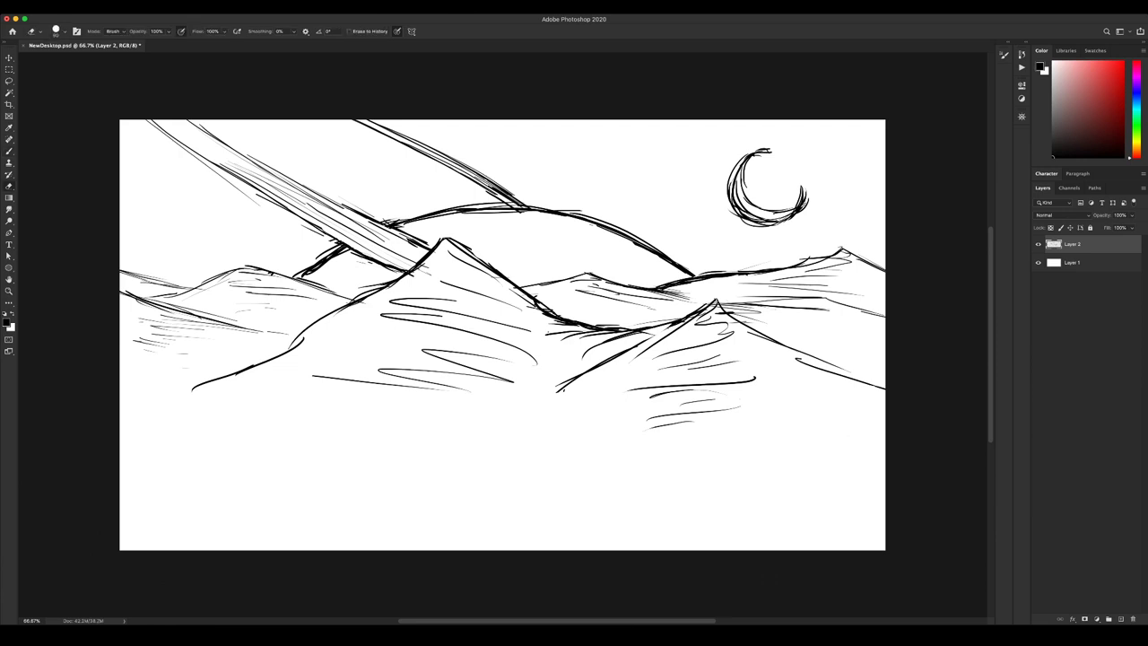
# Try a longer, flat ground line lower down, stretching almost to the canvas's right edge, and erase it.
pyautogui.press('b')
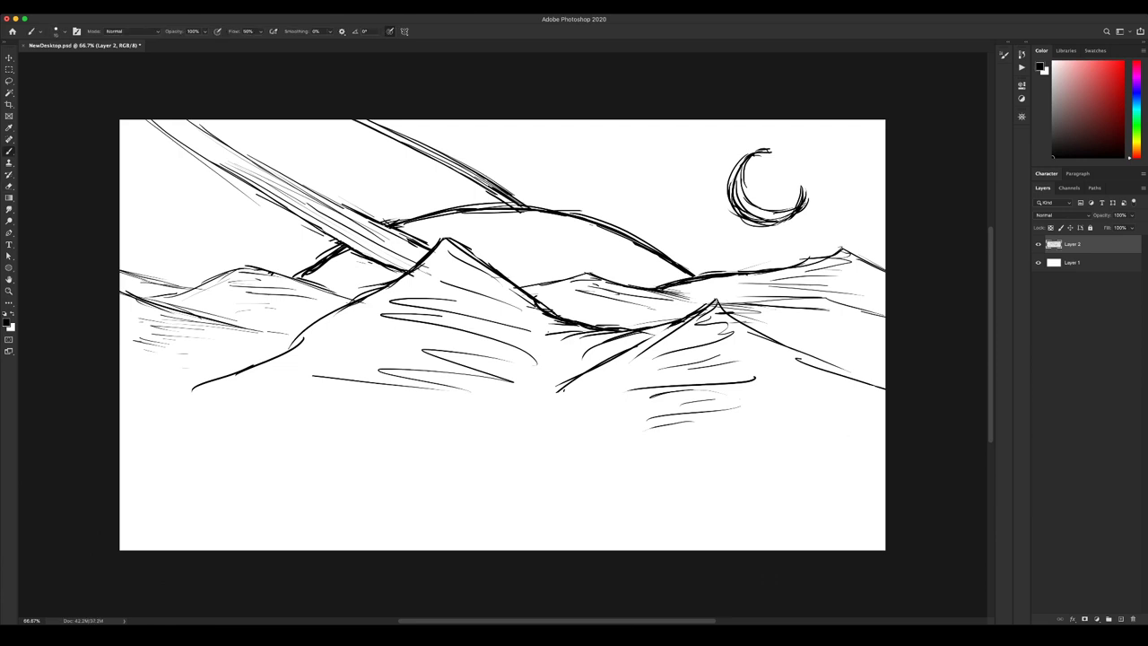
pyautogui.moveTo(571, 452); pyautogui.dragTo(721, 448)
pyautogui.moveTo(628, 453); pyautogui.dragTo(835, 449)
pyautogui.moveTo(731, 453); pyautogui.dragTo(869, 454)
pyautogui.moveTo(768, 453); pyautogui.dragTo(869, 452)
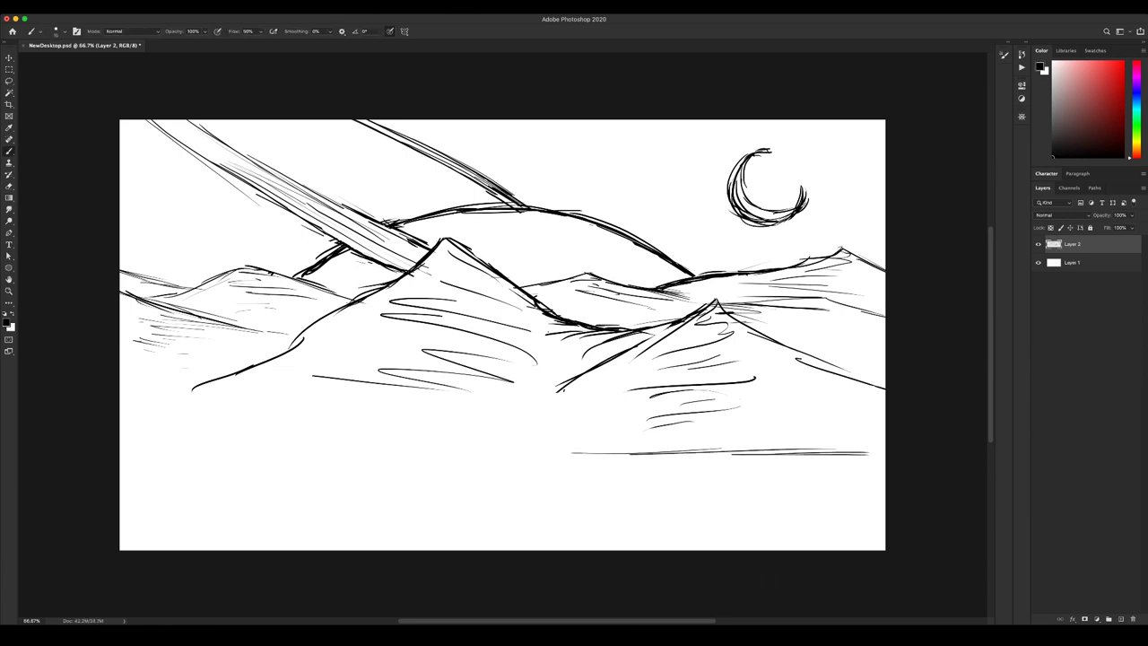
pyautogui.press('e')
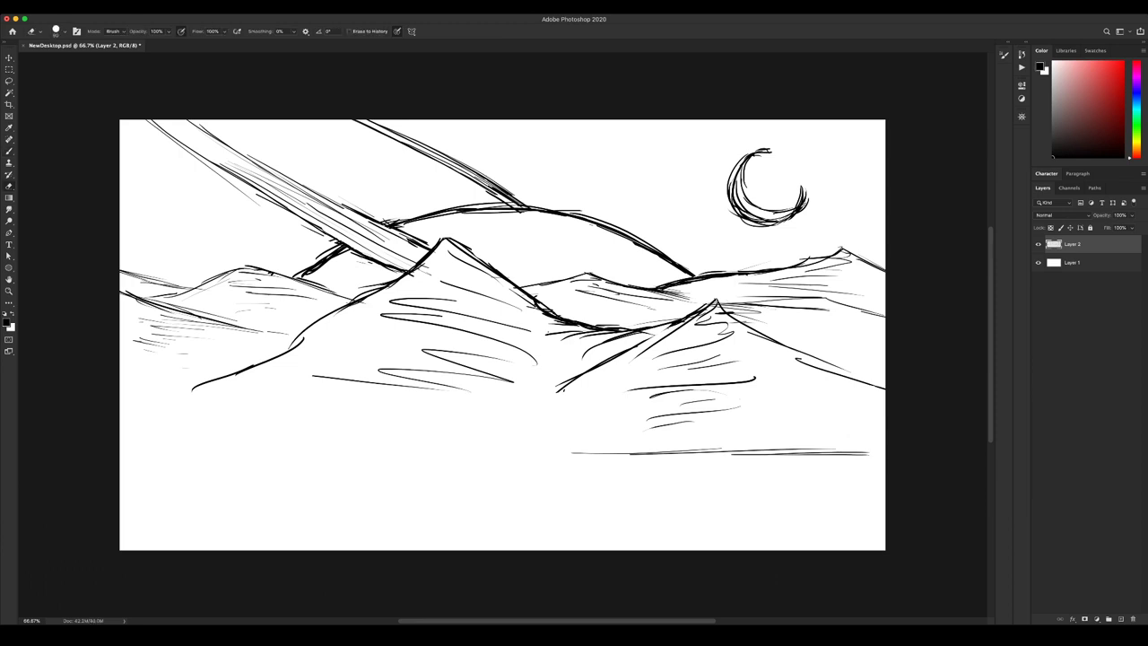
pyautogui.moveTo(570, 453); pyautogui.dragTo(868, 453)
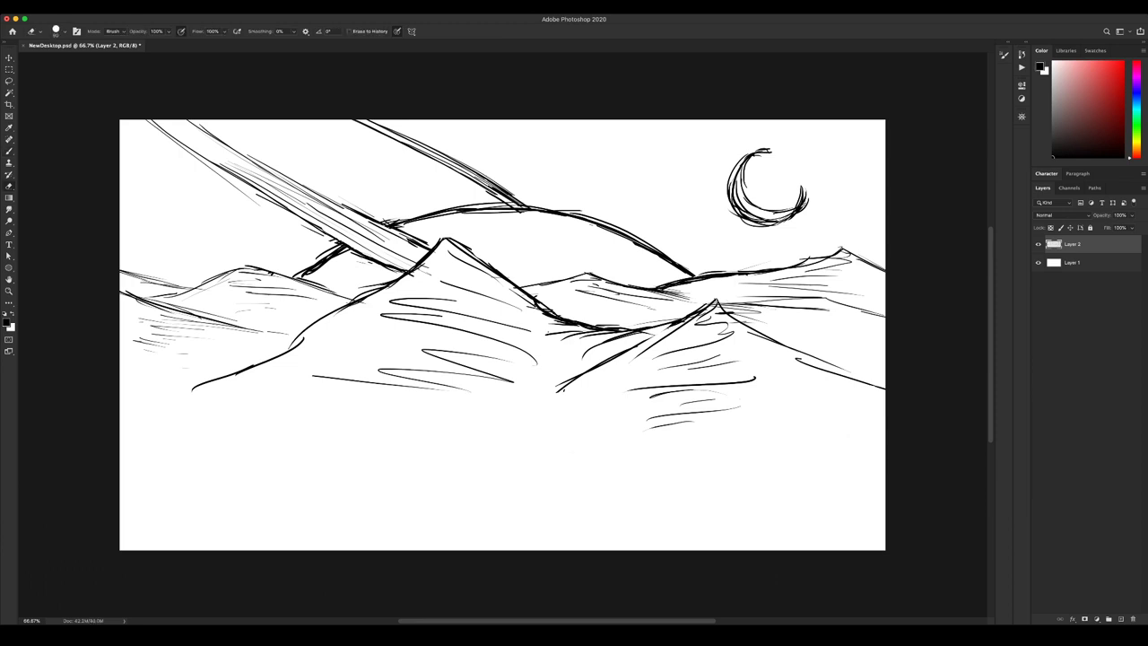
# Replace the right mountain's lowest hatching with layered, nearly horizontal ground lines stepping down to the canvas's right edge.
pyautogui.moveTo(645, 422); pyautogui.dragTo(741, 411)
pyautogui.press('b')
pyautogui.moveTo(574, 432)
pyautogui.mouseDown()
pyautogui.moveTo(724, 431)
pyautogui.moveTo(527, 430)
pyautogui.moveTo(740, 420)
pyautogui.mouseUp()
pyautogui.moveTo(655, 432); pyautogui.dragTo(821, 440)
pyautogui.moveTo(712, 450)
pyautogui.mouseDown()
pyautogui.moveTo(886, 457)
pyautogui.moveTo(843, 477)
pyautogui.mouseUp()
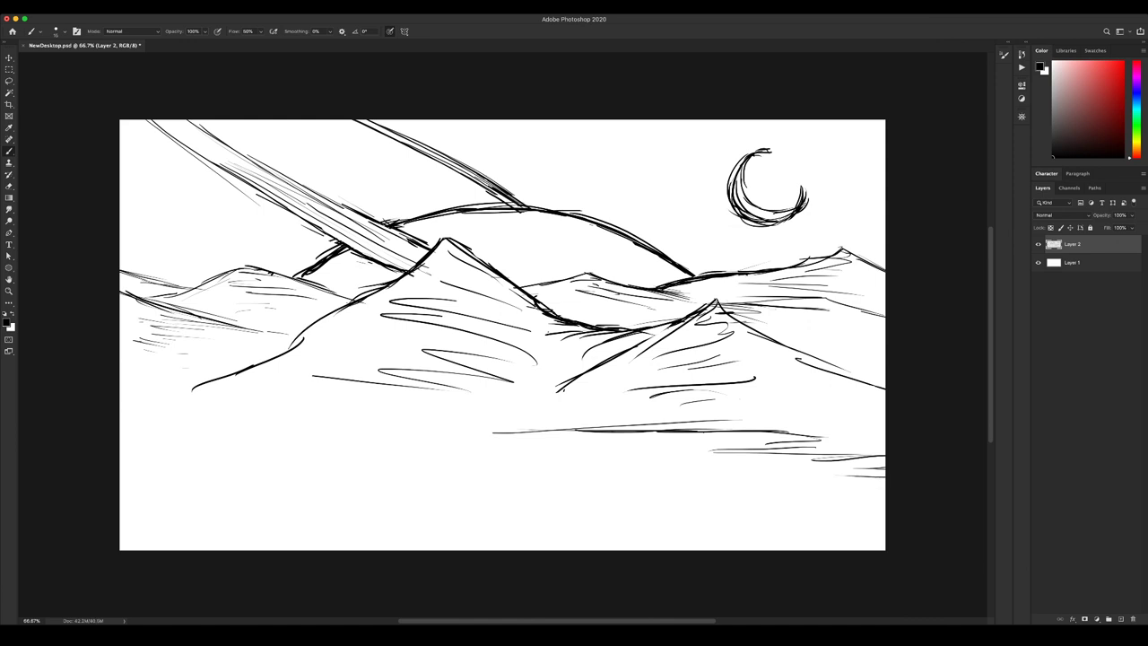
# Erase most of the ground lines, and redraw them as a shoreline sloping down from between the mountains to the canvas's right edge.
pyautogui.press('e')
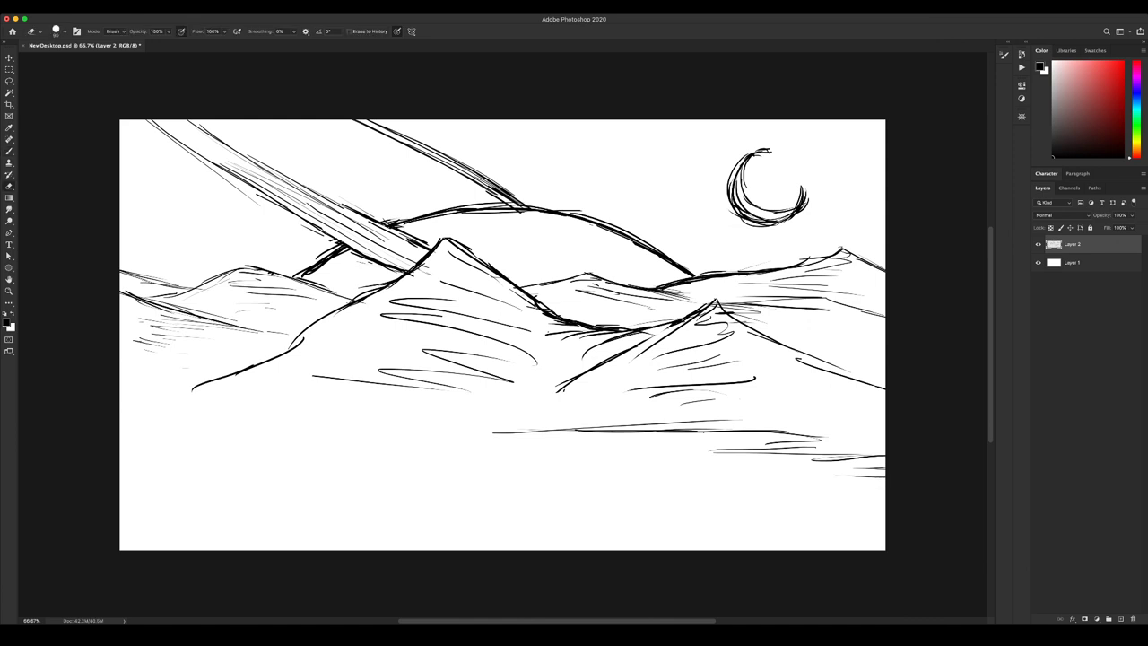
pyautogui.moveTo(492, 430)
pyautogui.mouseDown()
pyautogui.moveTo(767, 428)
pyautogui.moveTo(886, 468)
pyautogui.mouseUp()
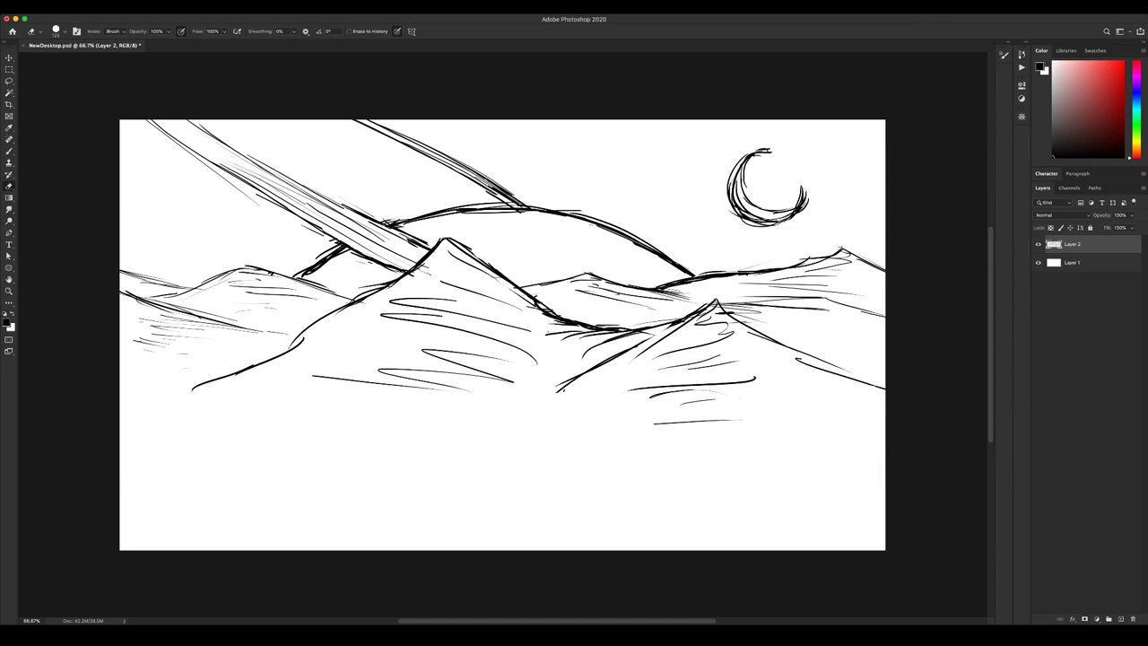
pyautogui.press('b')
pyautogui.moveTo(489, 416); pyautogui.dragTo(692, 446)
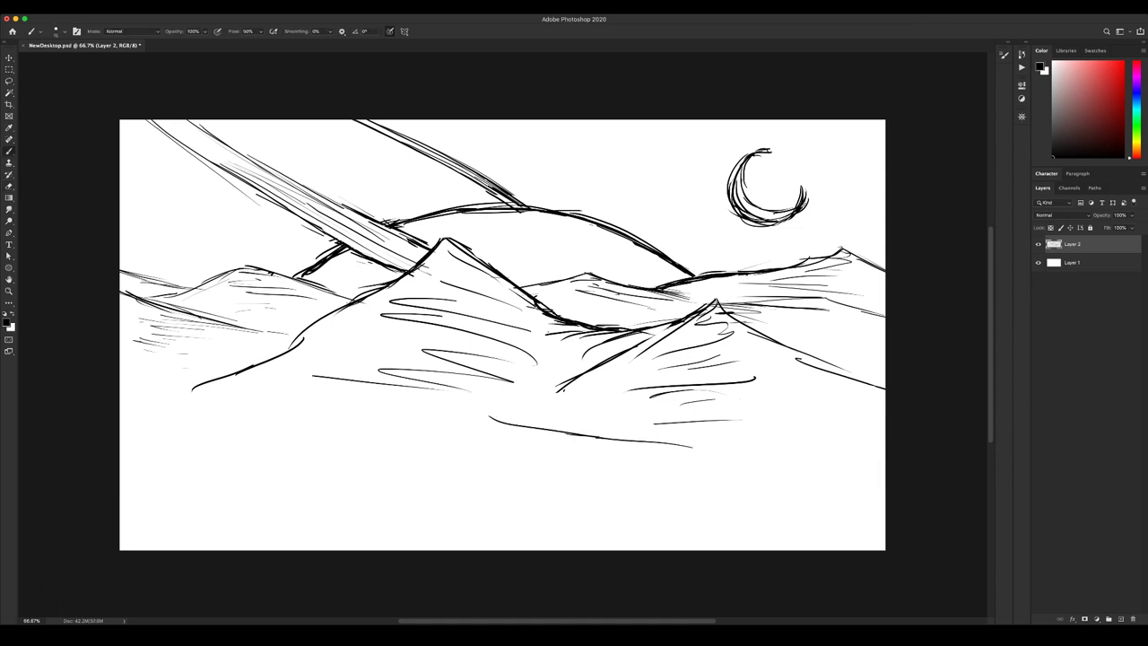
pyautogui.moveTo(599, 448); pyautogui.dragTo(786, 468)
pyautogui.moveTo(748, 473); pyautogui.dragTo(859, 476)
pyautogui.moveTo(776, 480)
pyautogui.mouseDown()
pyautogui.moveTo(858, 474)
pyautogui.moveTo(886, 498)
pyautogui.mouseUp()
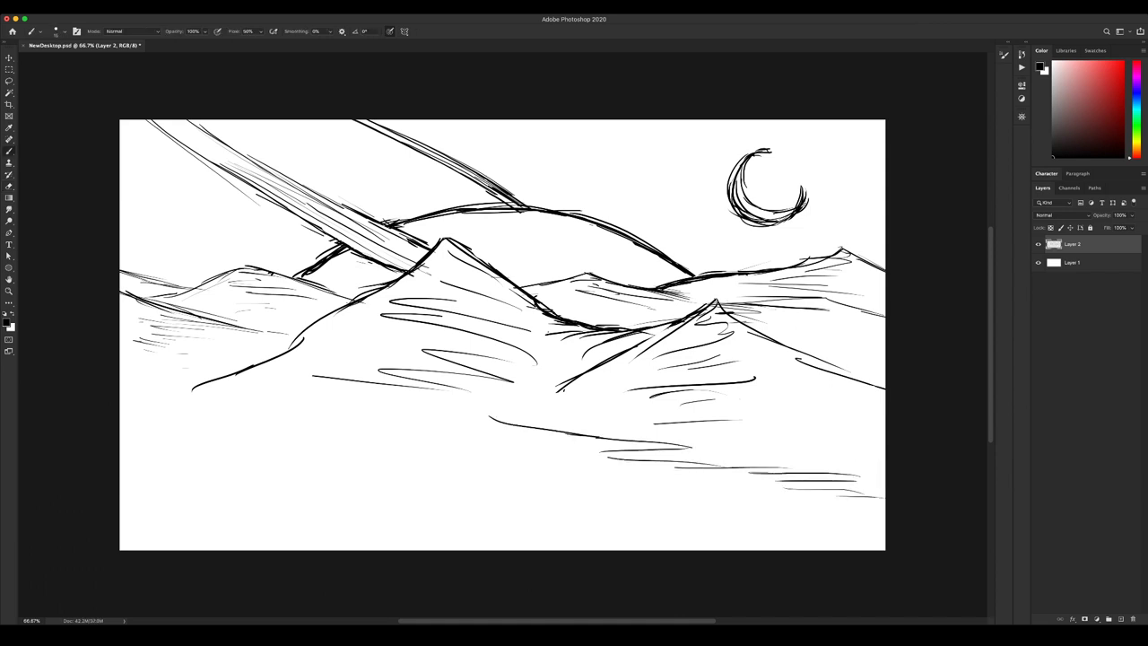
# Erase the shoreline's right-hand strokes, and darken the short strokes at its remaining bend.
pyautogui.press('e')
pyautogui.moveTo(676, 465); pyautogui.dragTo(879, 496)
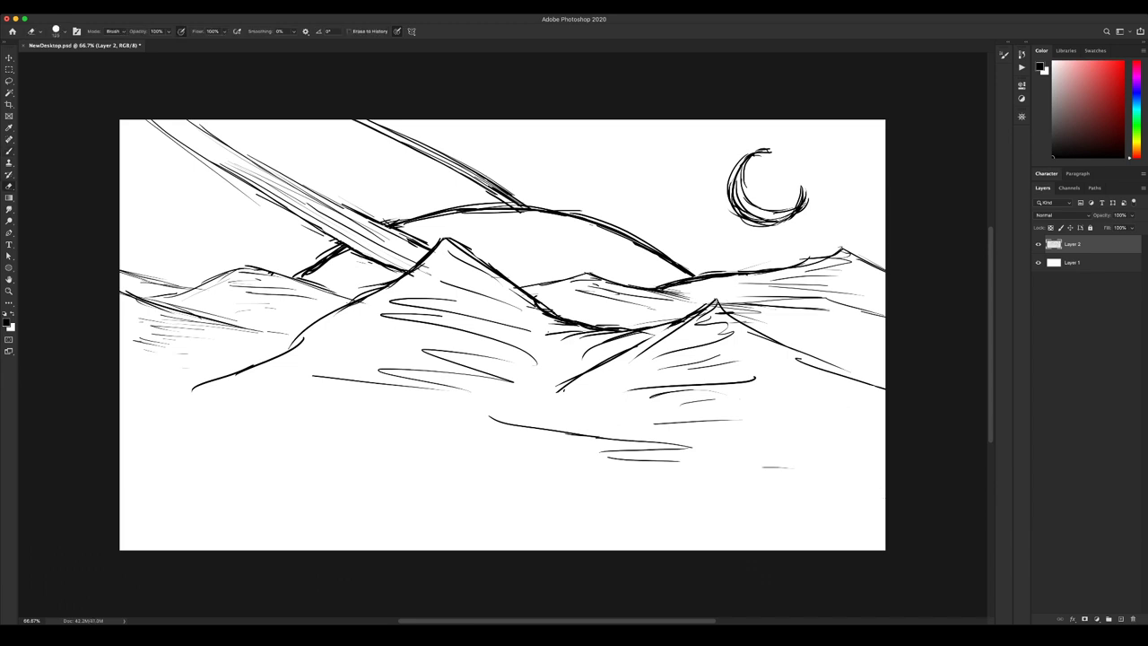
pyautogui.moveTo(764, 467); pyautogui.dragTo(789, 467)
pyautogui.press('b')
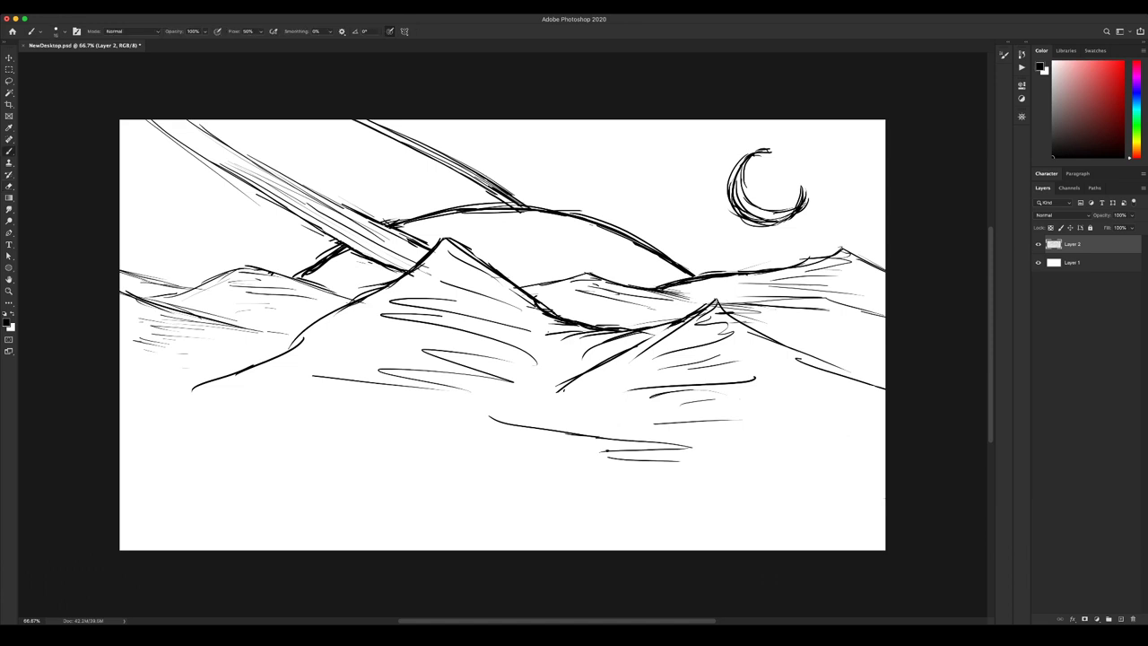
pyautogui.moveTo(607, 451); pyautogui.dragTo(642, 459)
# Try loose zigzag scribbles across the empty foreground below the left mountain, and erase them.
pyautogui.moveTo(562, 465); pyautogui.dragTo(527, 511)
pyautogui.moveTo(475, 455); pyautogui.dragTo(433, 488)
pyautogui.moveTo(383, 454); pyautogui.dragTo(435, 475)
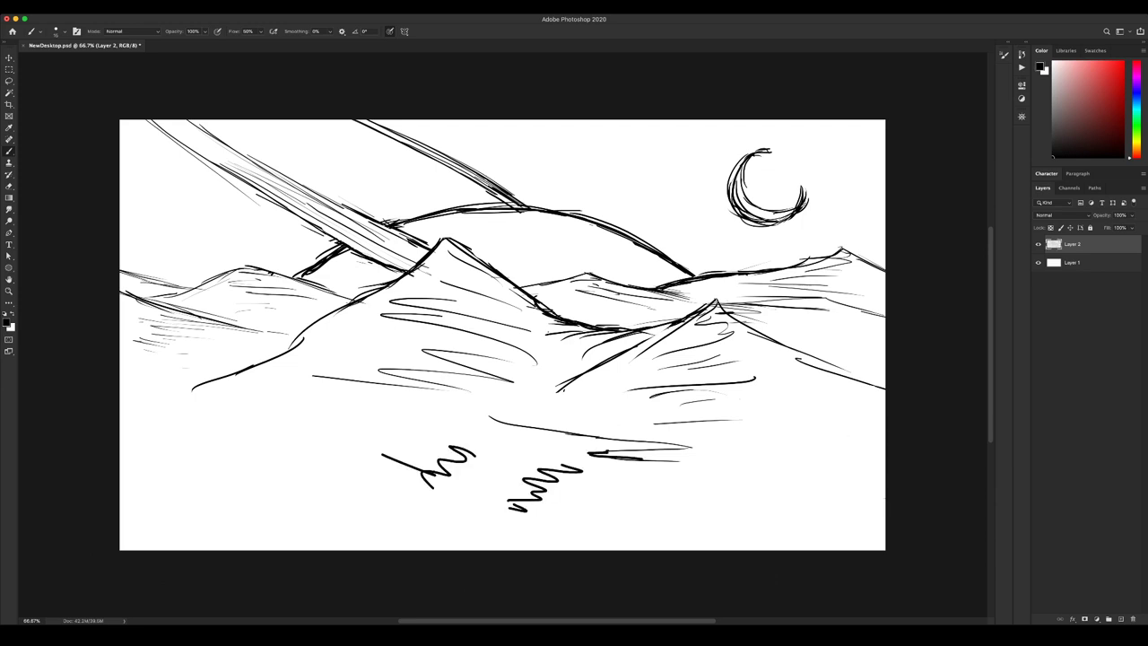
pyautogui.moveTo(254, 437); pyautogui.dragTo(345, 505)
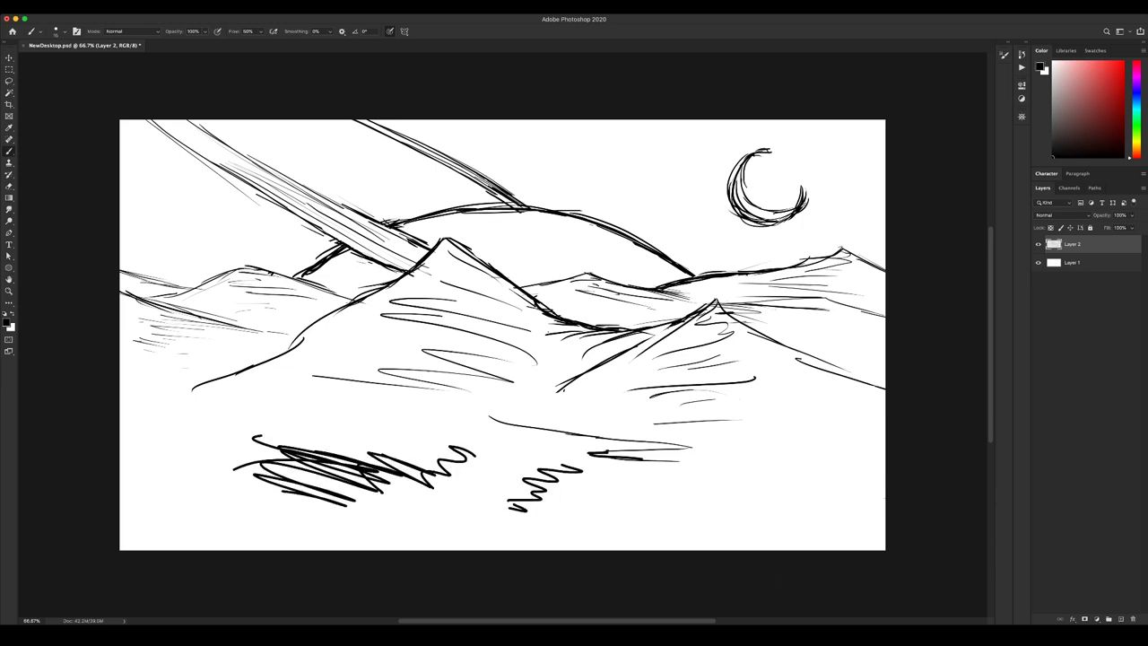
pyautogui.press('e')
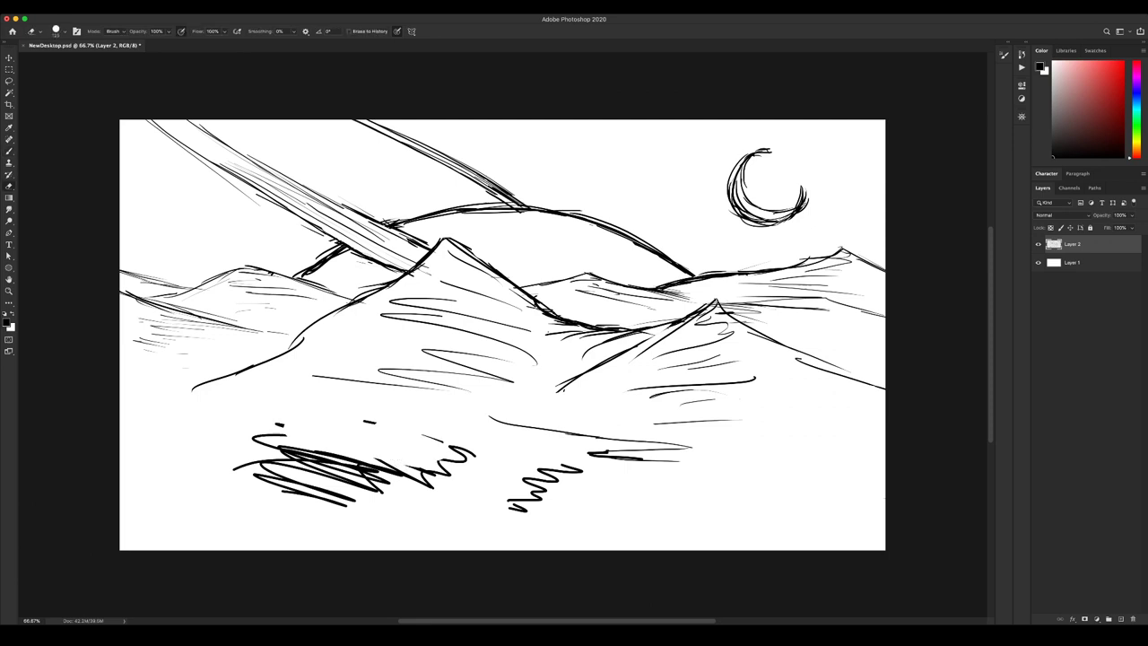
pyautogui.moveTo(448, 443); pyautogui.dragTo(345, 499)
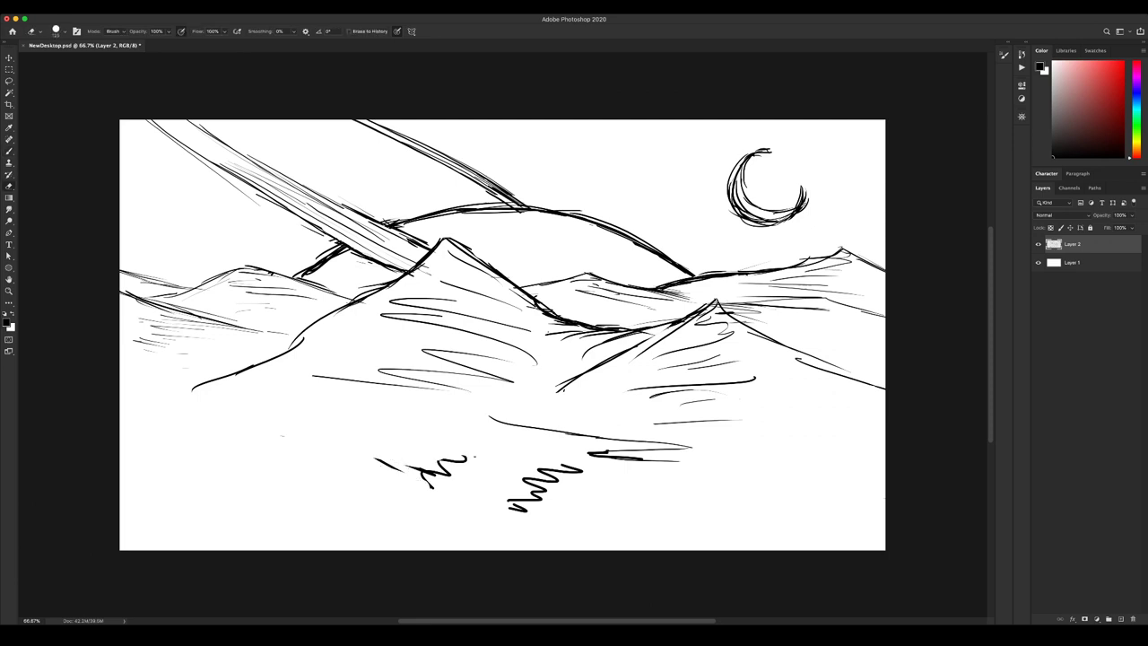
pyautogui.moveTo(408, 471); pyautogui.dragTo(579, 489)
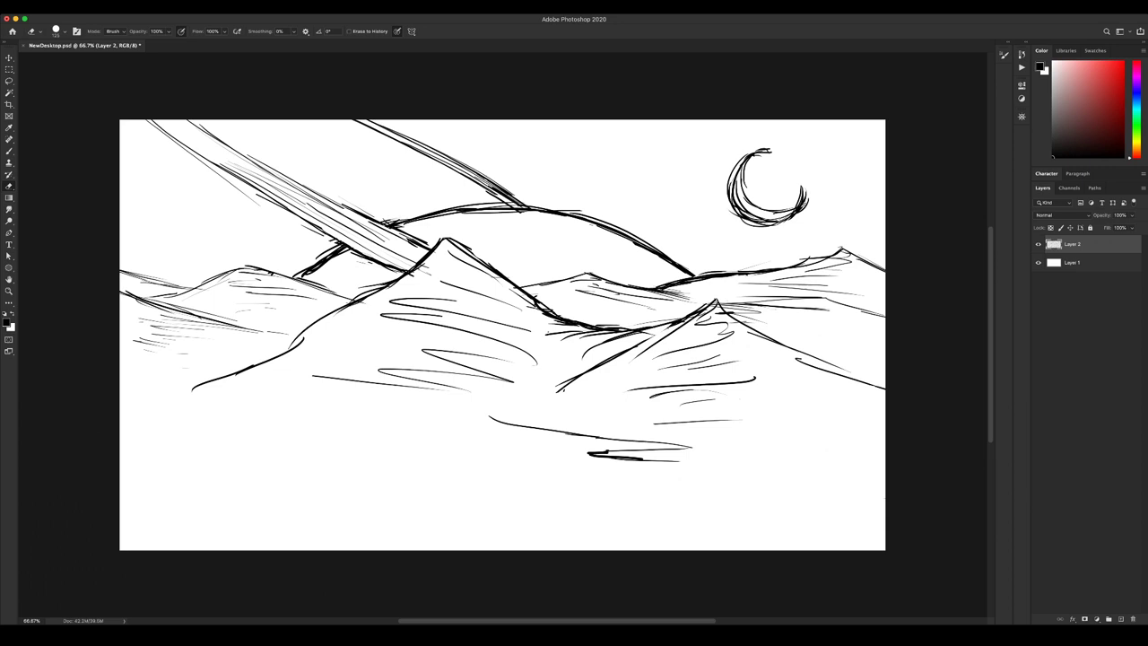
# Try wavy strokes and looping ovals in the foreground below the left mountain, and clear them away.
pyautogui.press('b')
pyautogui.moveTo(481, 442)
pyautogui.mouseDown()
pyautogui.moveTo(400, 438)
pyautogui.moveTo(350, 473)
pyautogui.mouseUp()
pyautogui.moveTo(526, 482); pyautogui.dragTo(422, 466)
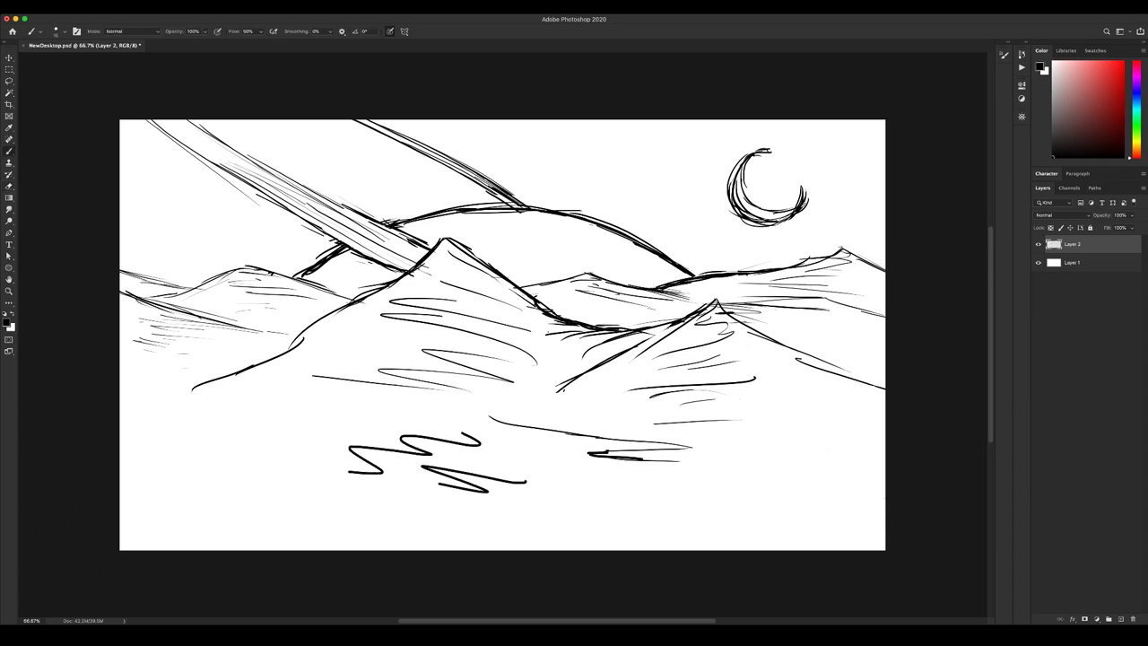
pyautogui.moveTo(339, 470); pyautogui.dragTo(406, 498)
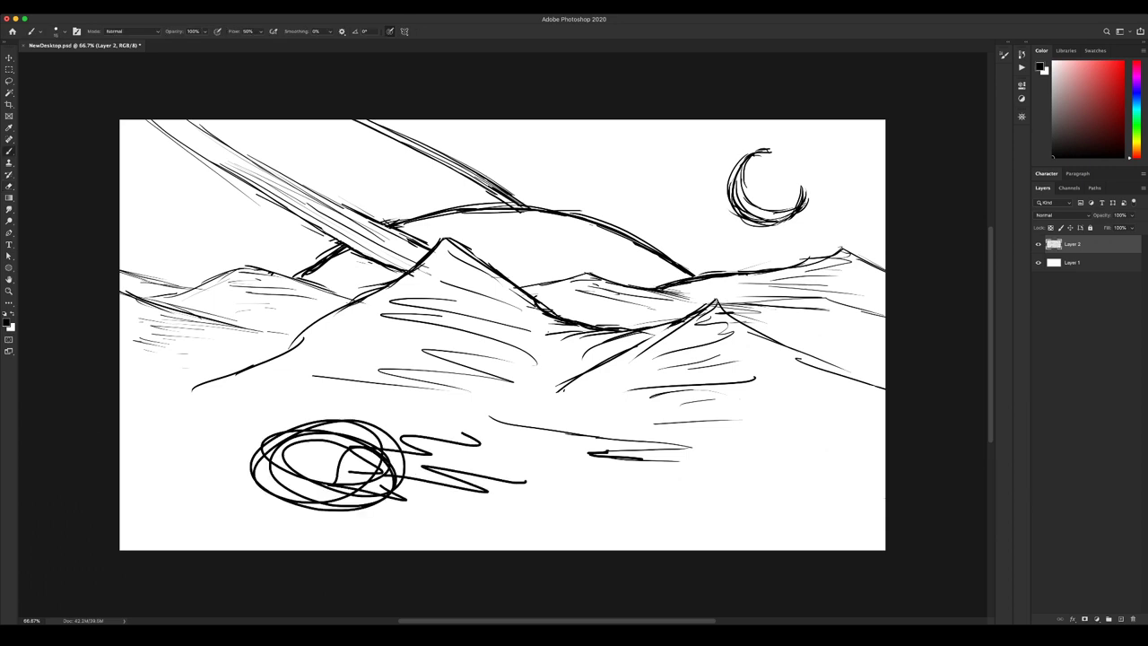
pyautogui.moveTo(346, 422)
pyautogui.mouseDown()
pyautogui.moveTo(317, 430)
pyautogui.moveTo(412, 473)
pyautogui.moveTo(314, 485)
pyautogui.moveTo(377, 504)
pyautogui.mouseUp()
pyautogui.moveTo(259, 446); pyautogui.dragTo(405, 497)
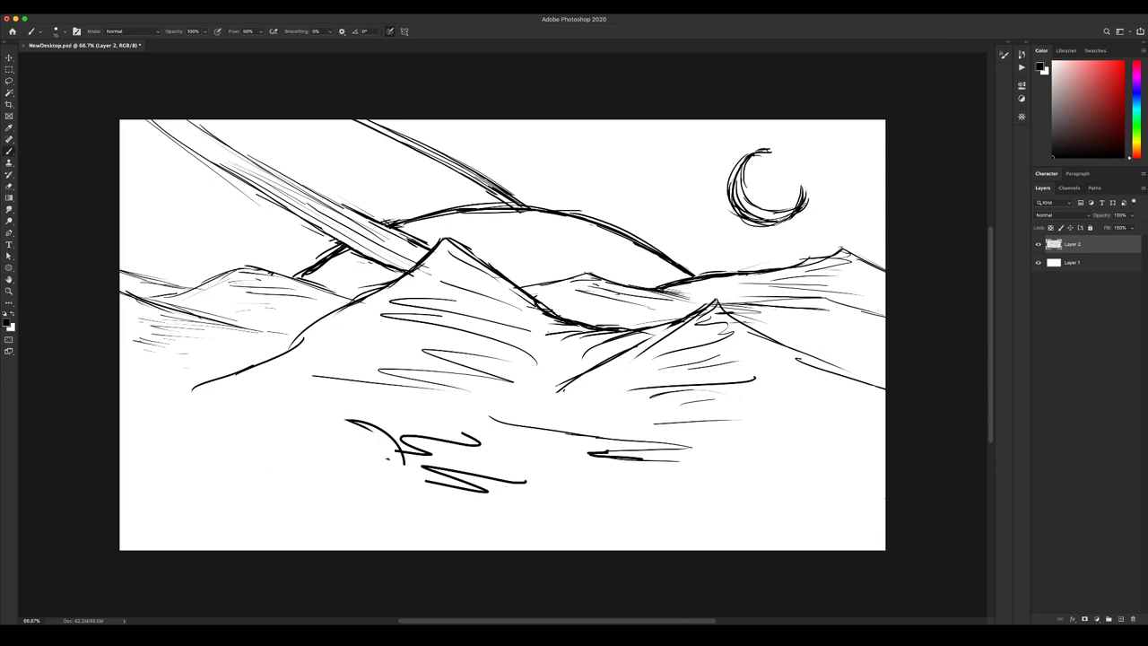
pyautogui.moveTo(387, 458); pyautogui.dragTo(525, 482)
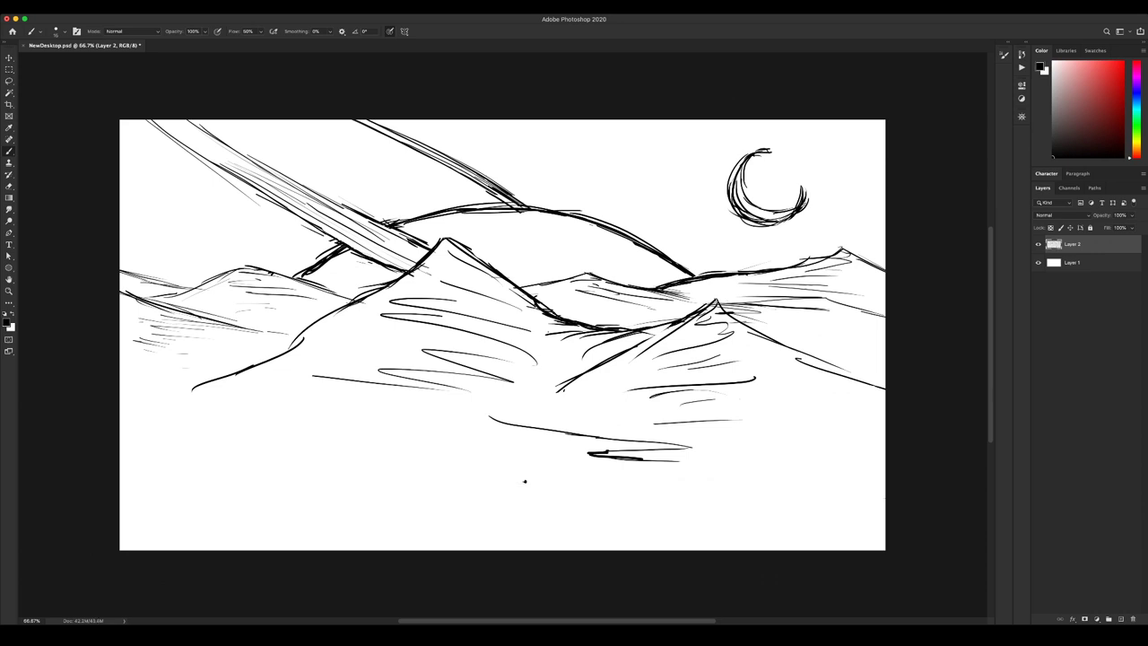
pyautogui.moveTo(300, 451); pyautogui.dragTo(456, 444)
pyautogui.press('e')
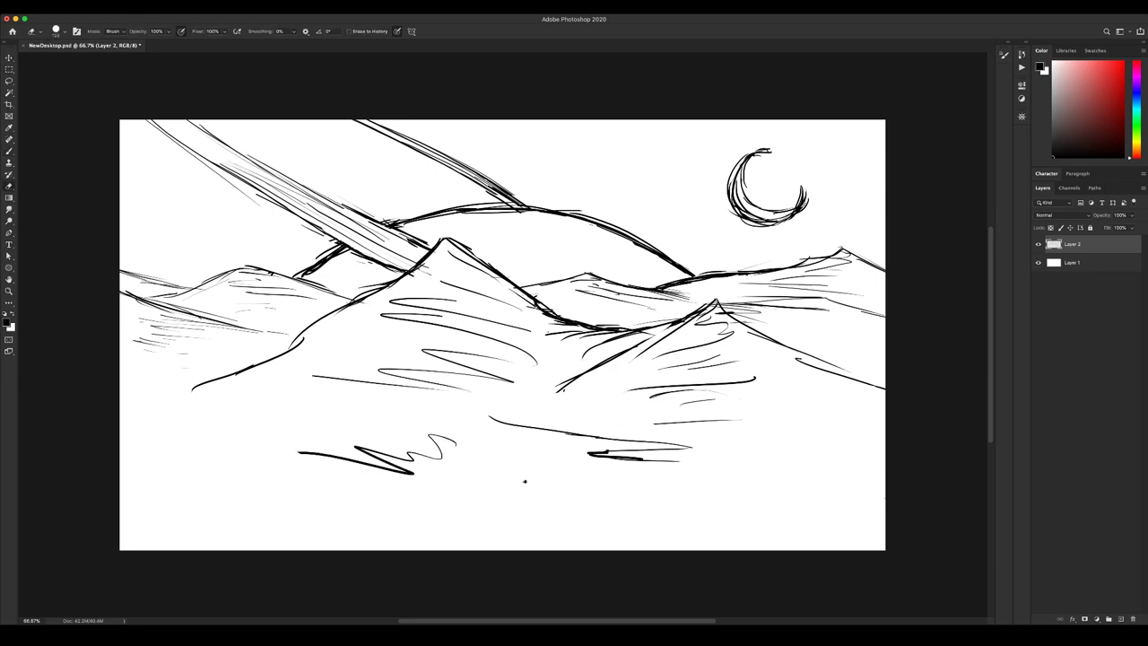
pyautogui.hotkey('ctrl', 'shift', 'z')
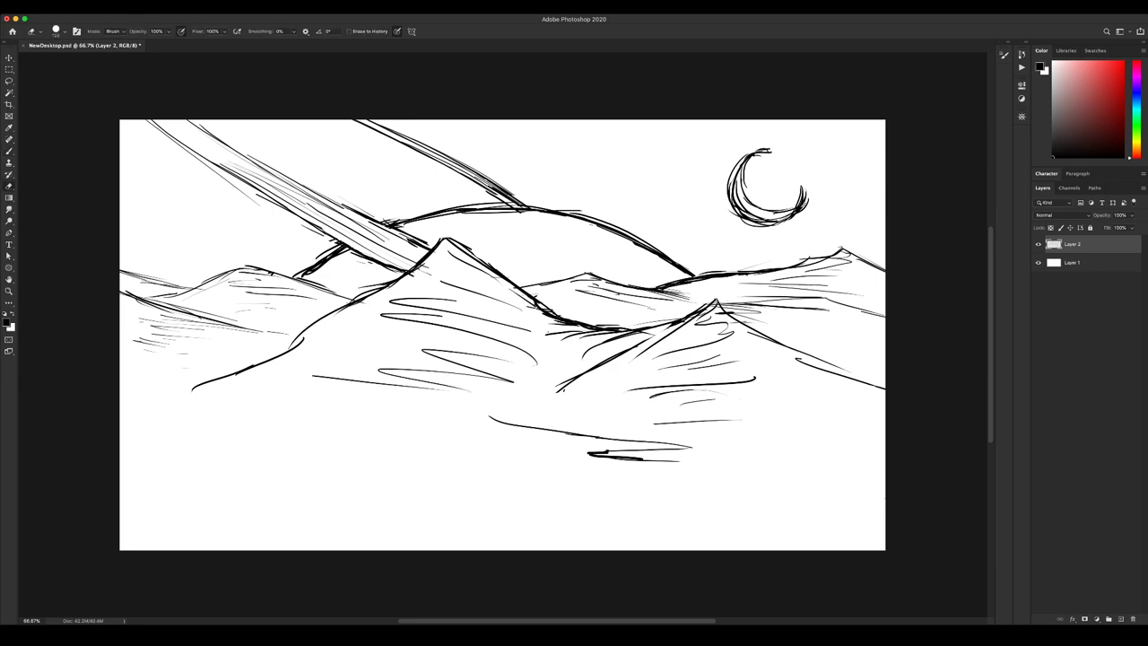
# Replace the thick strokes at the shoreline's bend with thin zigzag lines, and extend the shoreline to the canvas's right edge.
pyautogui.moveTo(586, 453); pyautogui.dragTo(680, 462)
pyautogui.press('b')
pyautogui.moveTo(566, 451); pyautogui.dragTo(690, 455)
pyautogui.moveTo(615, 463); pyautogui.dragTo(758, 465)
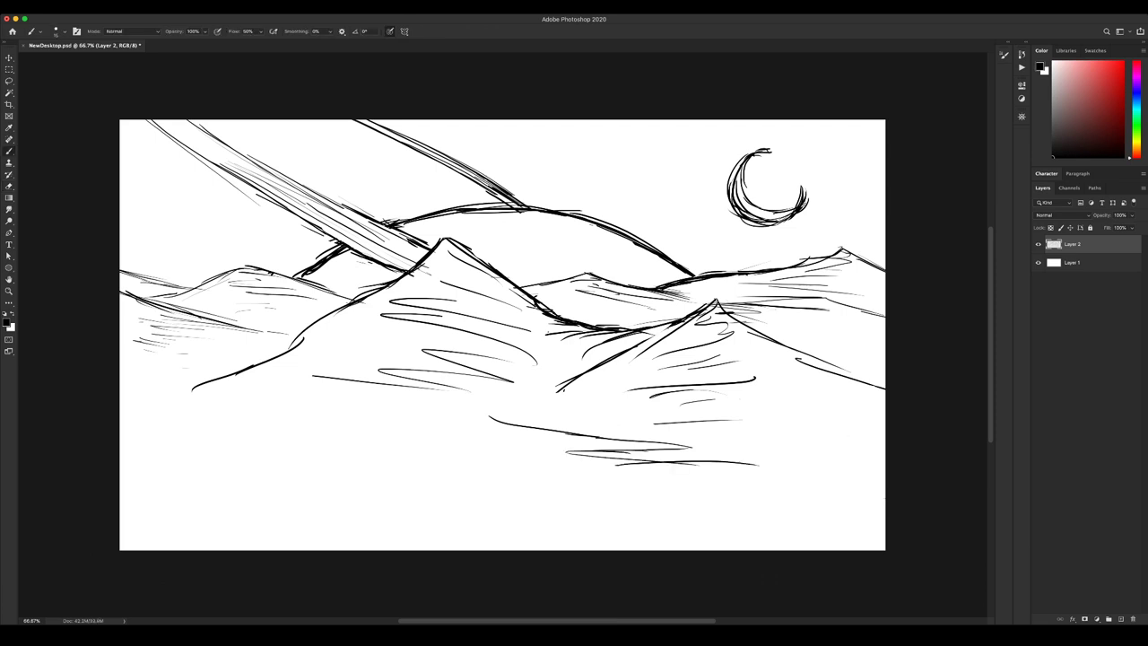
pyautogui.hotkey('ctrl', 'z')
pyautogui.moveTo(646, 462); pyautogui.dragTo(806, 475)
pyautogui.moveTo(742, 474); pyautogui.dragTo(885, 484)
pyautogui.moveTo(563, 440); pyautogui.dragTo(643, 448)
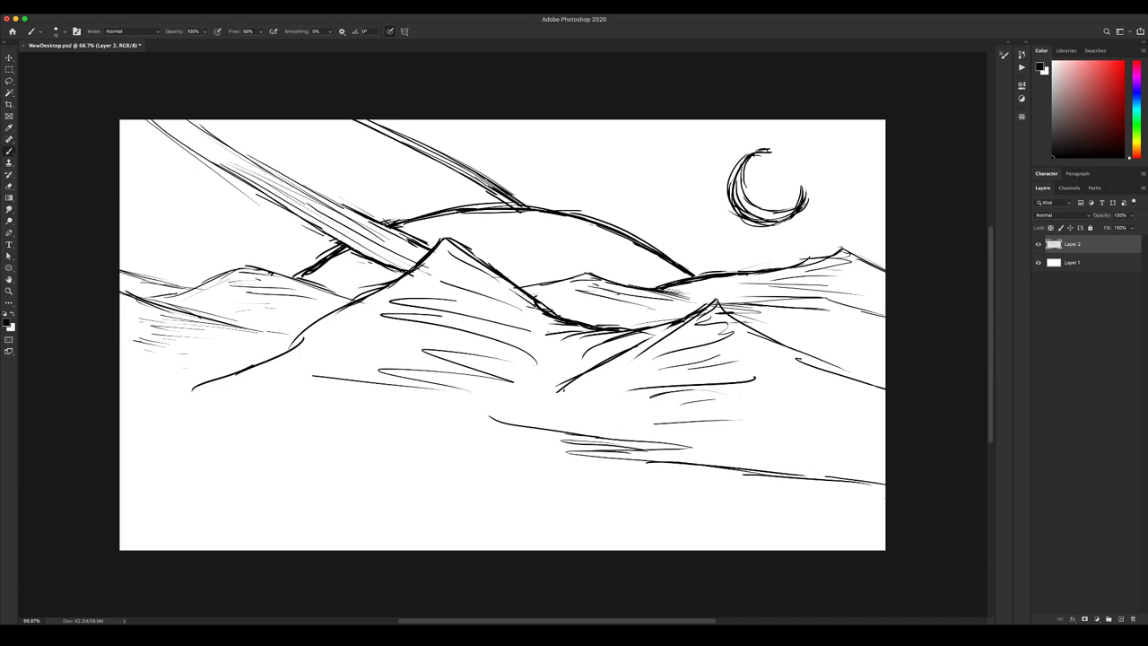
# Draw a second, lower shoreline from the bend through a small notch to the canvas's lower-right corner, and darken it.
pyautogui.moveTo(536, 451); pyautogui.dragTo(721, 483)
pyautogui.moveTo(647, 489); pyautogui.dragTo(877, 520)
pyautogui.press('e')
pyautogui.moveTo(641, 481); pyautogui.dragTo(722, 489)
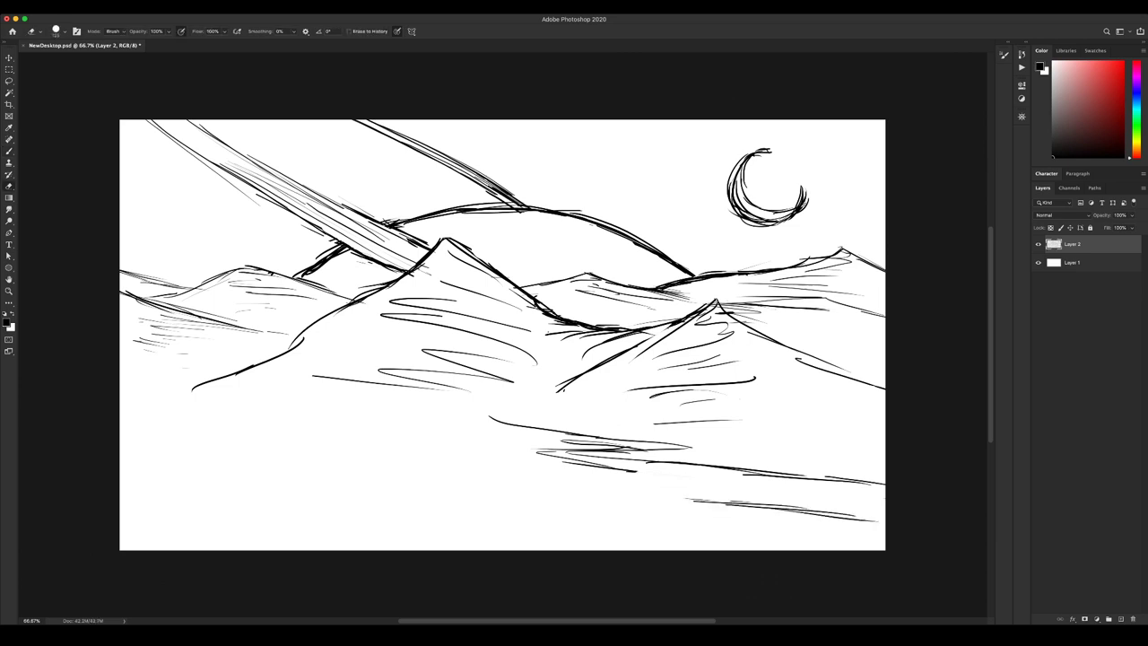
pyautogui.press('b')
pyautogui.moveTo(877, 520)
pyautogui.mouseDown()
pyautogui.moveTo(685, 497)
pyautogui.moveTo(886, 539)
pyautogui.mouseUp()
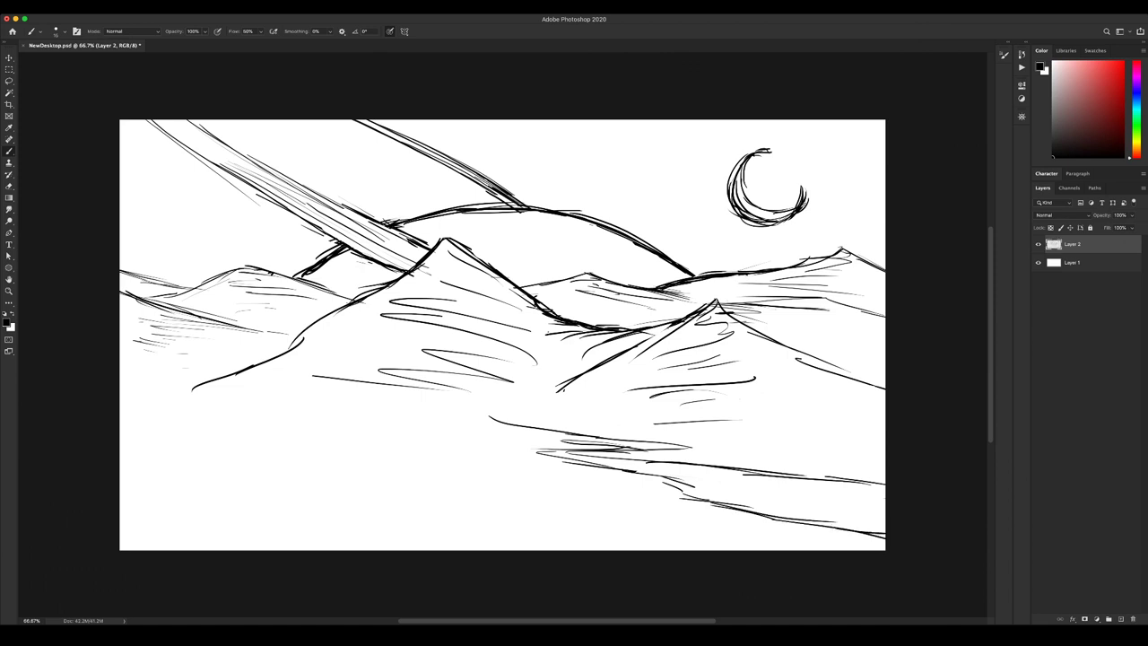
pyautogui.moveTo(668, 481); pyautogui.dragTo(861, 536)
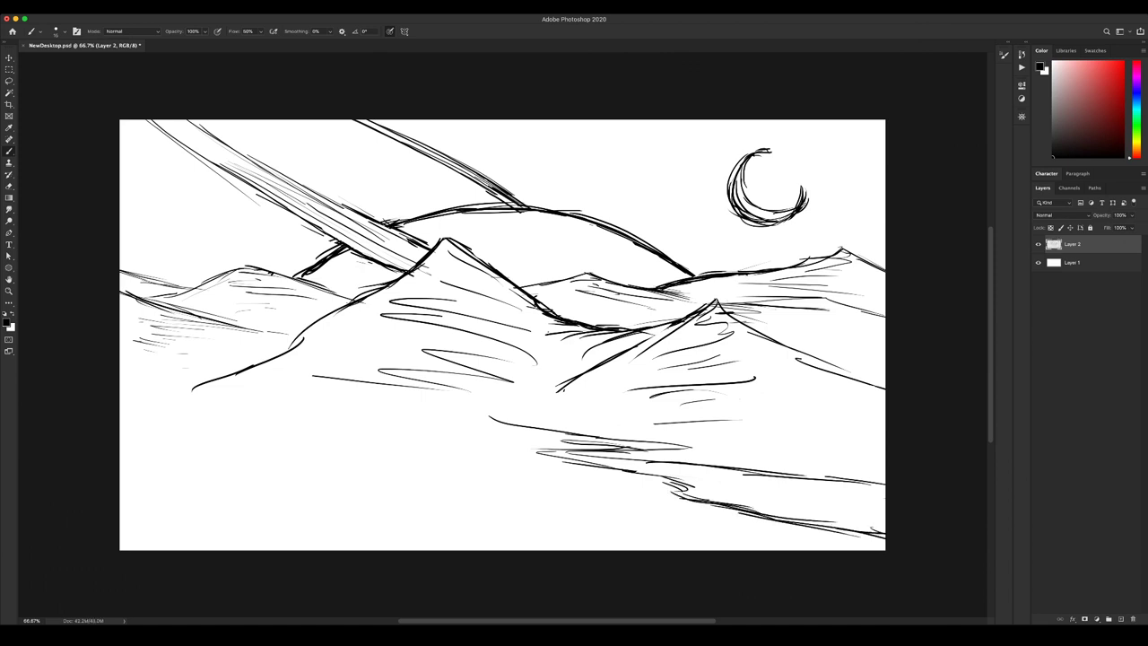
# Reinforce the upper shoreline and extend it to a pointed inlet below the left mountain, with short strokes up to the right mountain's foot.
pyautogui.moveTo(562, 438); pyautogui.dragTo(592, 444)
pyautogui.moveTo(778, 477); pyautogui.dragTo(886, 487)
pyautogui.moveTo(453, 418); pyautogui.dragTo(563, 440)
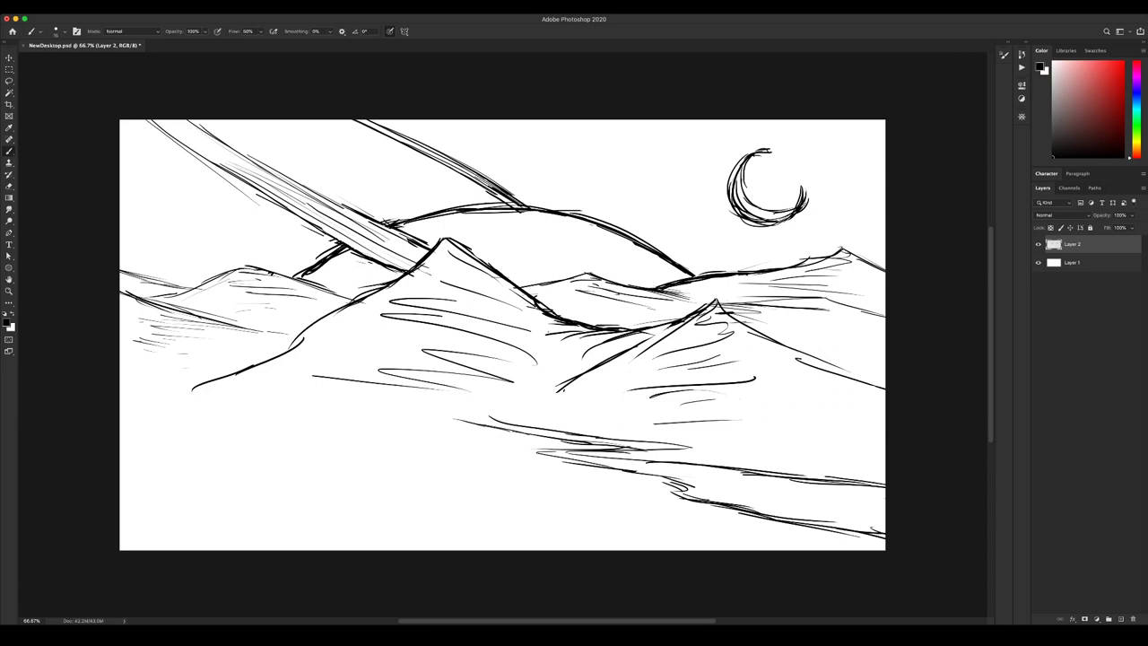
pyautogui.press('super+z')
pyautogui.moveTo(467, 423)
pyautogui.mouseDown()
pyautogui.moveTo(411, 413)
pyautogui.moveTo(504, 413)
pyautogui.moveTo(579, 384)
pyautogui.mouseUp()
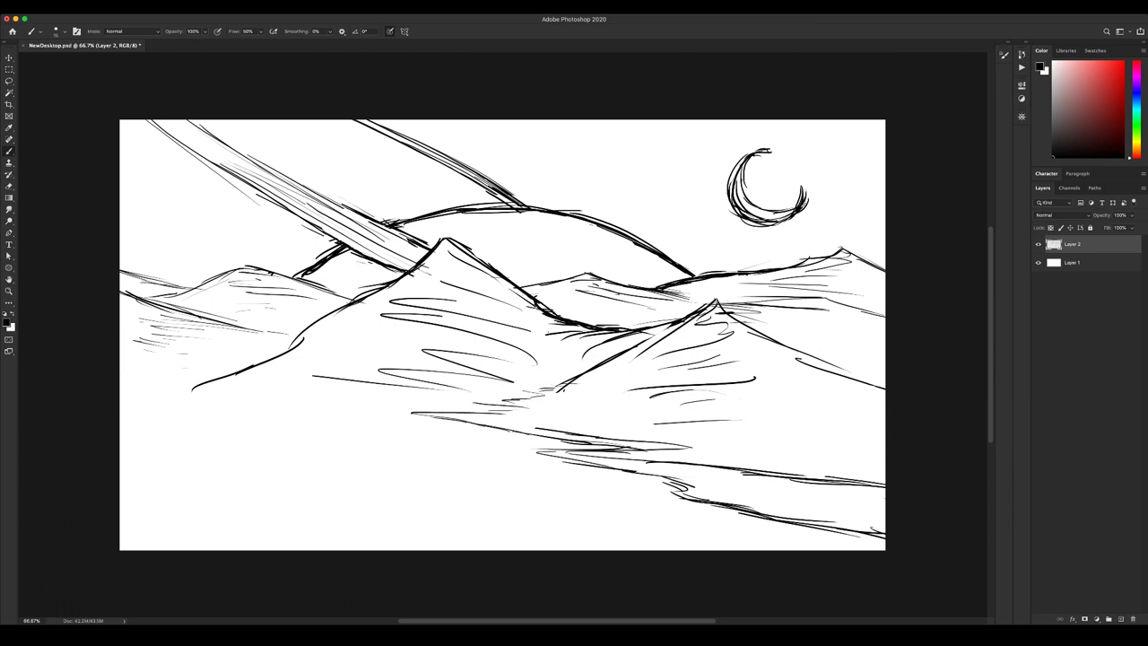
pyautogui.moveTo(456, 417); pyautogui.dragTo(541, 431)
pyautogui.moveTo(430, 413); pyautogui.dragTo(560, 432)
pyautogui.moveTo(495, 410)
pyautogui.mouseDown()
pyautogui.moveTo(538, 414)
pyautogui.moveTo(509, 401)
pyautogui.mouseUp()
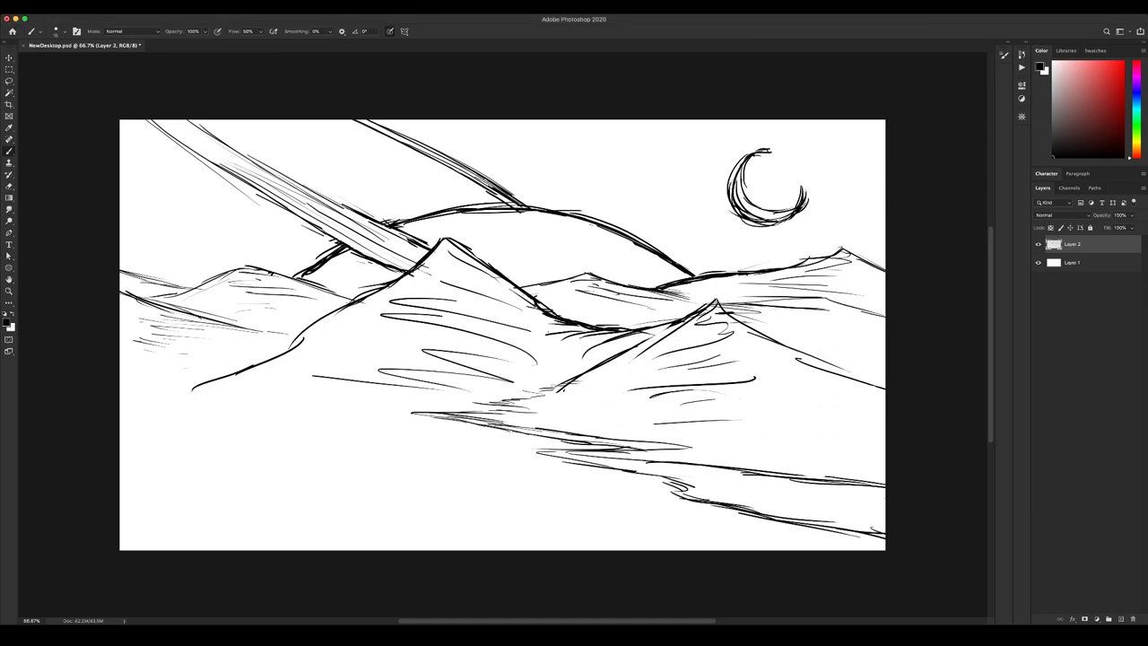
# Erase the lower end of the left mountain's outer slope, and outline a low rounded hill in front of it.
pyautogui.press('e')
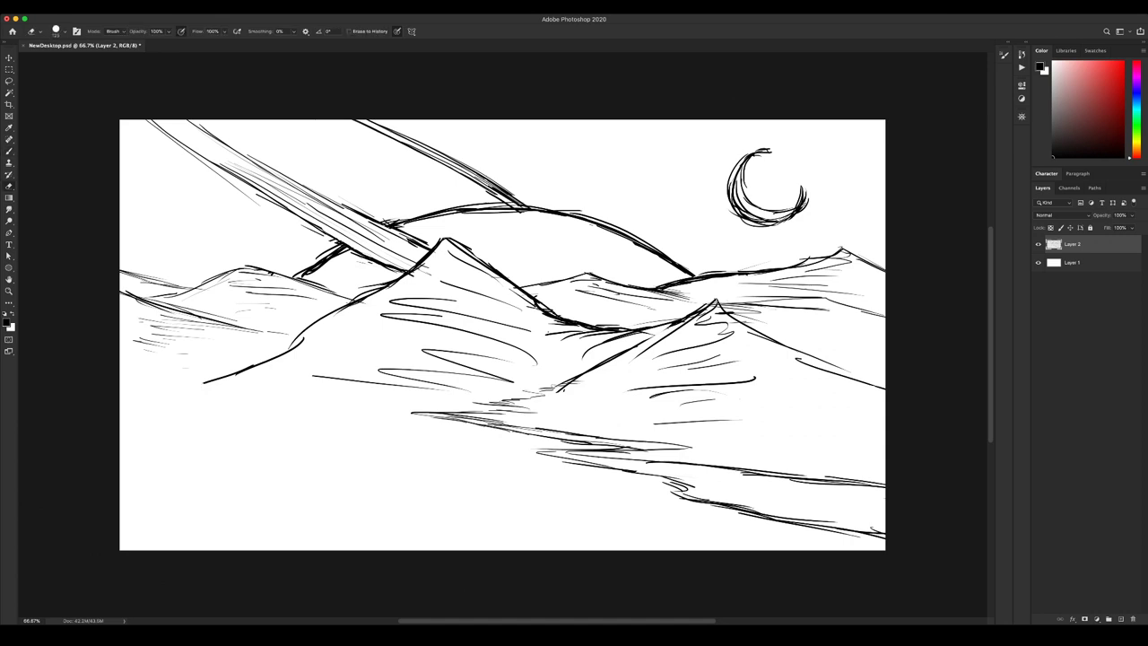
pyautogui.moveTo(195, 387); pyautogui.dragTo(301, 343)
pyautogui.press('b')
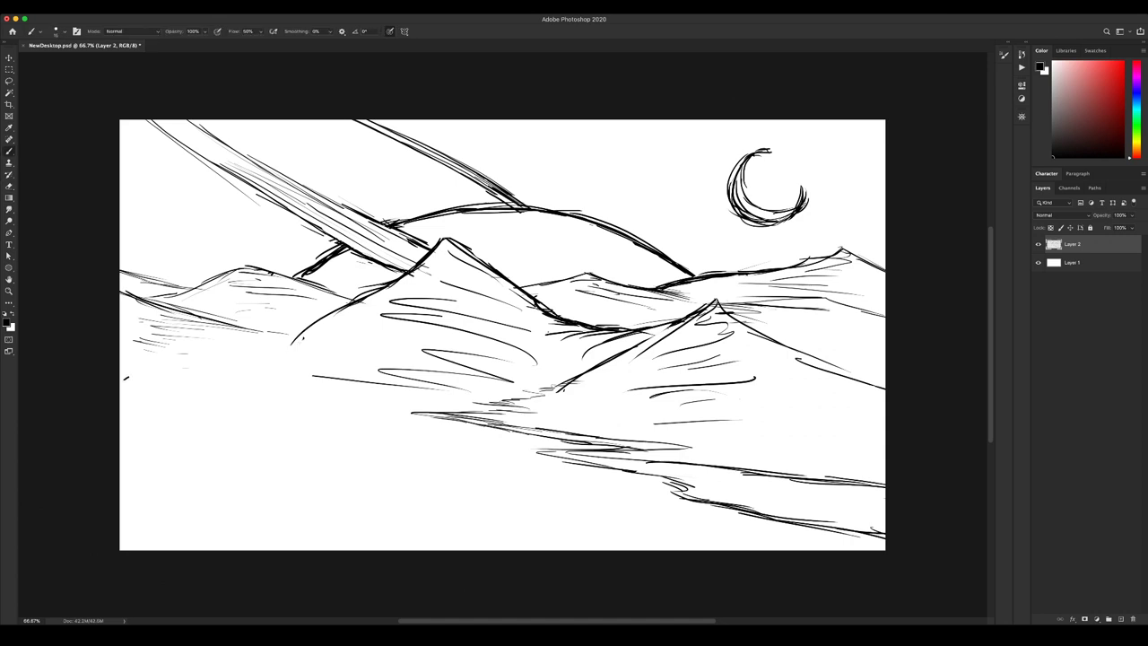
pyautogui.moveTo(127, 377); pyautogui.dragTo(408, 402)
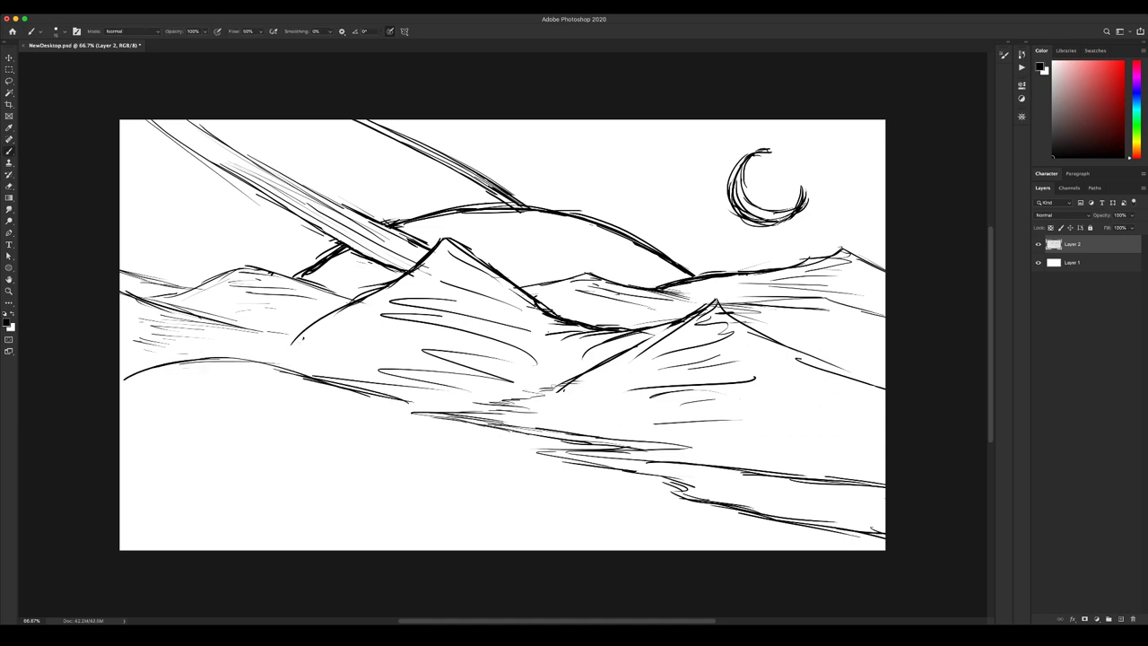
# Rework the foreground hill's outline with layered strokes from the canvas's left edge down to the shoreline's inlet.
pyautogui.moveTo(189, 362)
pyautogui.mouseDown()
pyautogui.moveTo(120, 376)
pyautogui.moveTo(184, 360)
pyautogui.moveTo(398, 399)
pyautogui.mouseUp()
pyautogui.press('e')
pyautogui.press('b')
pyautogui.moveTo(120, 389)
pyautogui.mouseDown()
pyautogui.moveTo(223, 364)
pyautogui.moveTo(283, 365)
pyautogui.mouseUp()
pyautogui.moveTo(230, 363); pyautogui.dragTo(357, 388)
pyautogui.moveTo(276, 372); pyautogui.dragTo(432, 408)
pyautogui.moveTo(295, 381); pyautogui.dragTo(427, 404)
pyautogui.moveTo(215, 364); pyautogui.dragTo(122, 384)
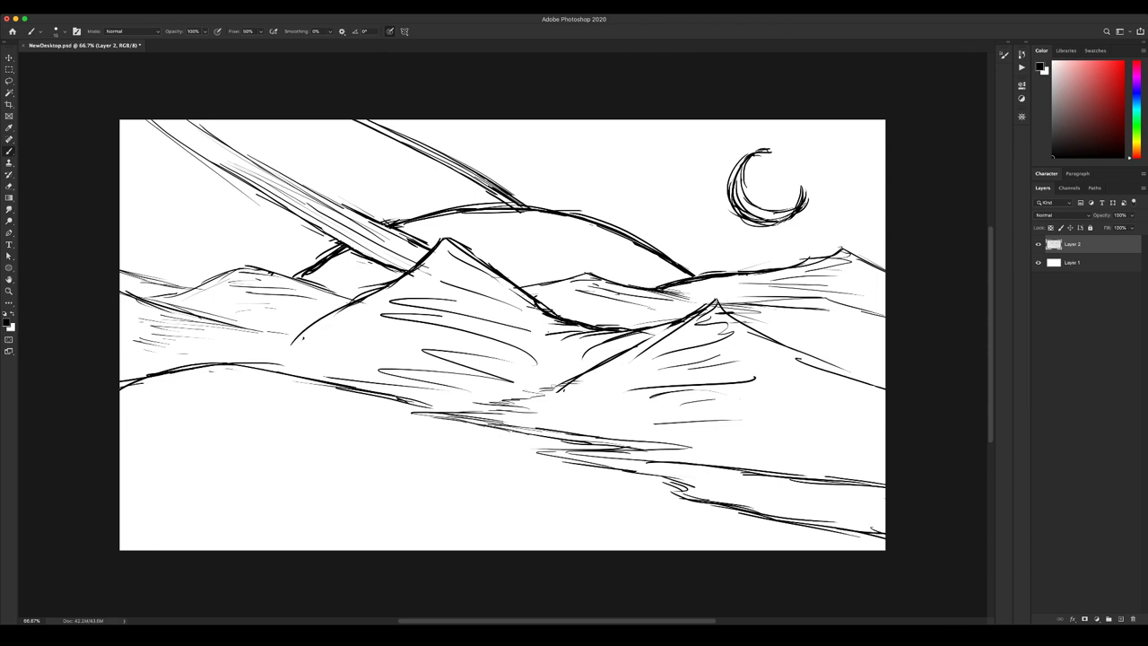
# Add light contour strokes across the foreground hill, ending with a longer line along its base.
pyautogui.moveTo(209, 370); pyautogui.dragTo(291, 384)
pyautogui.moveTo(179, 379); pyautogui.dragTo(283, 380)
pyautogui.moveTo(182, 393)
pyautogui.mouseDown()
pyautogui.moveTo(283, 396)
pyautogui.moveTo(332, 418)
pyautogui.mouseUp()
pyautogui.moveTo(252, 411); pyautogui.dragTo(371, 428)
pyautogui.moveTo(201, 411); pyautogui.dragTo(370, 428)
pyautogui.moveTo(250, 427); pyautogui.dragTo(406, 427)
pyautogui.moveTo(163, 429)
pyautogui.mouseDown()
pyautogui.moveTo(413, 428)
pyautogui.moveTo(301, 423)
pyautogui.mouseUp()
pyautogui.moveTo(281, 425); pyautogui.dragTo(333, 429)
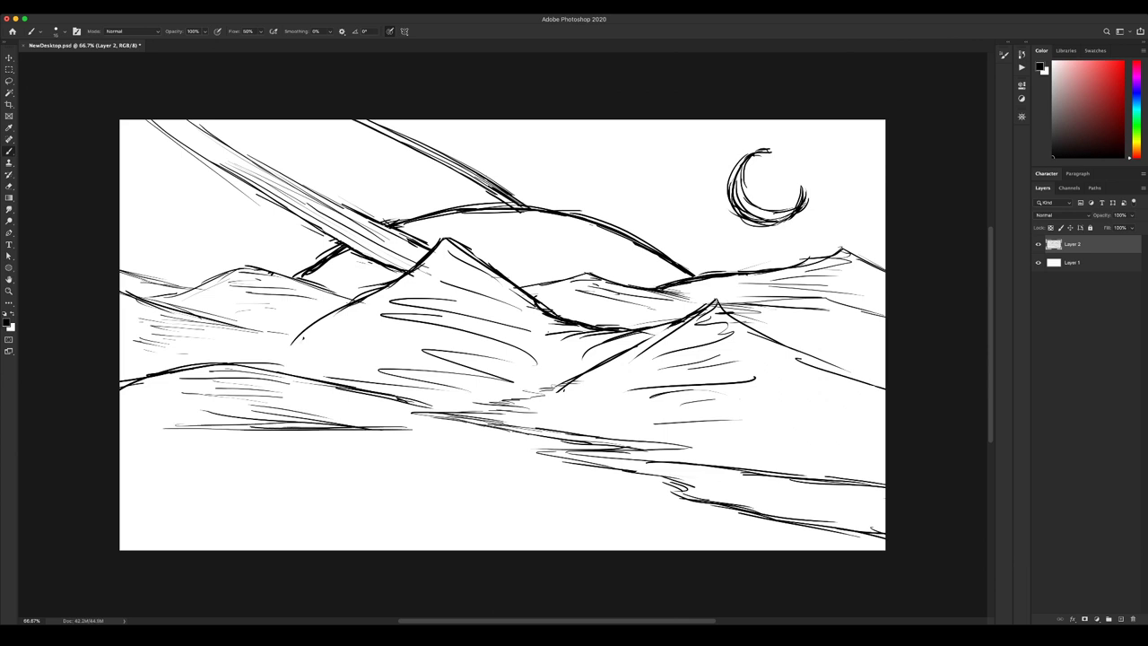
pyautogui.press('super+z')
pyautogui.press('super+z')
pyautogui.press('super+z')
pyautogui.press('super+z')
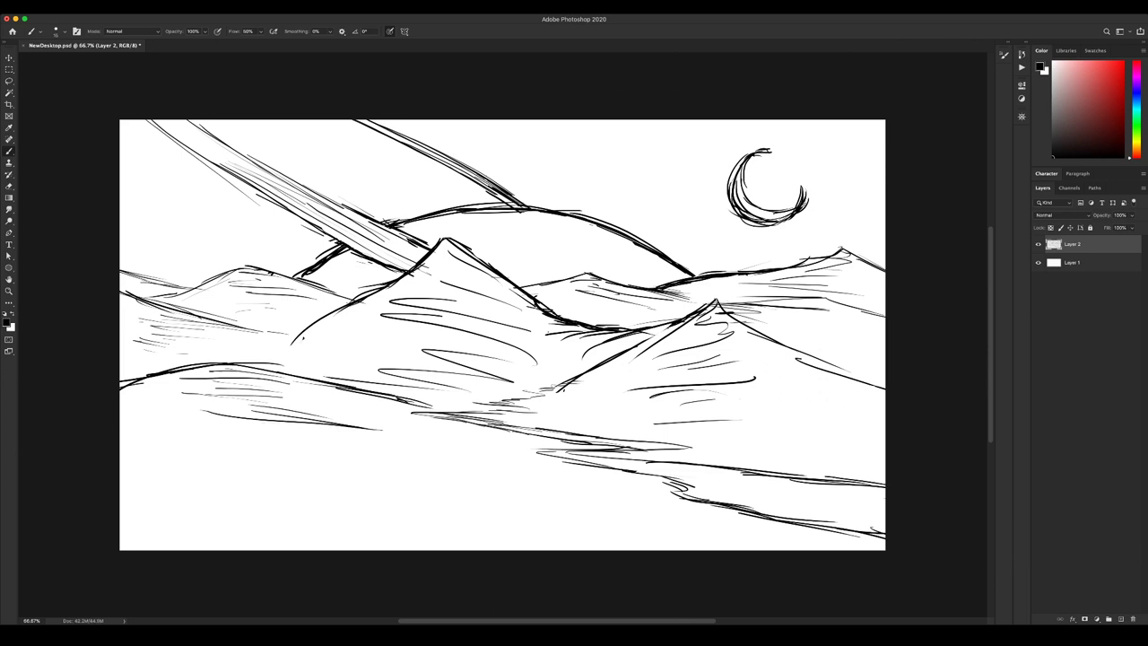
pyautogui.moveTo(177, 442)
pyautogui.mouseDown()
pyautogui.moveTo(406, 432)
pyautogui.moveTo(493, 446)
pyautogui.mouseUp()
pyautogui.moveTo(425, 440)
pyautogui.mouseDown()
pyautogui.moveTo(534, 456)
pyautogui.moveTo(495, 452)
pyautogui.mouseUp()
pyautogui.moveTo(416, 450); pyautogui.dragTo(495, 462)
pyautogui.moveTo(380, 452); pyautogui.dragTo(479, 455)
pyautogui.press('e')
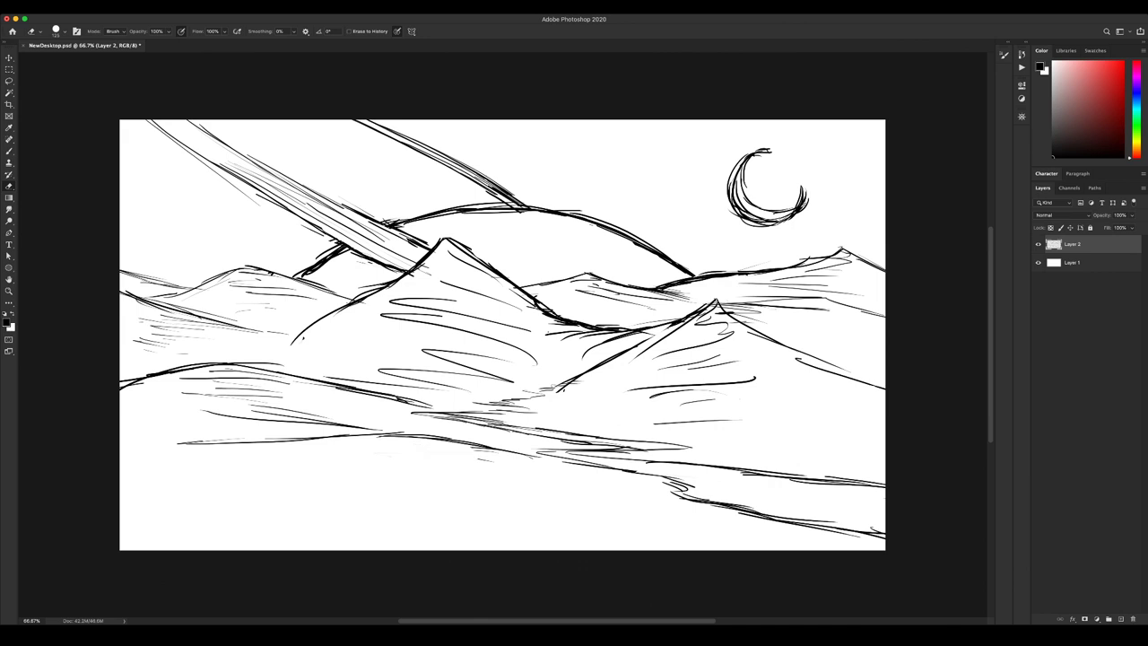
pyautogui.press('b')
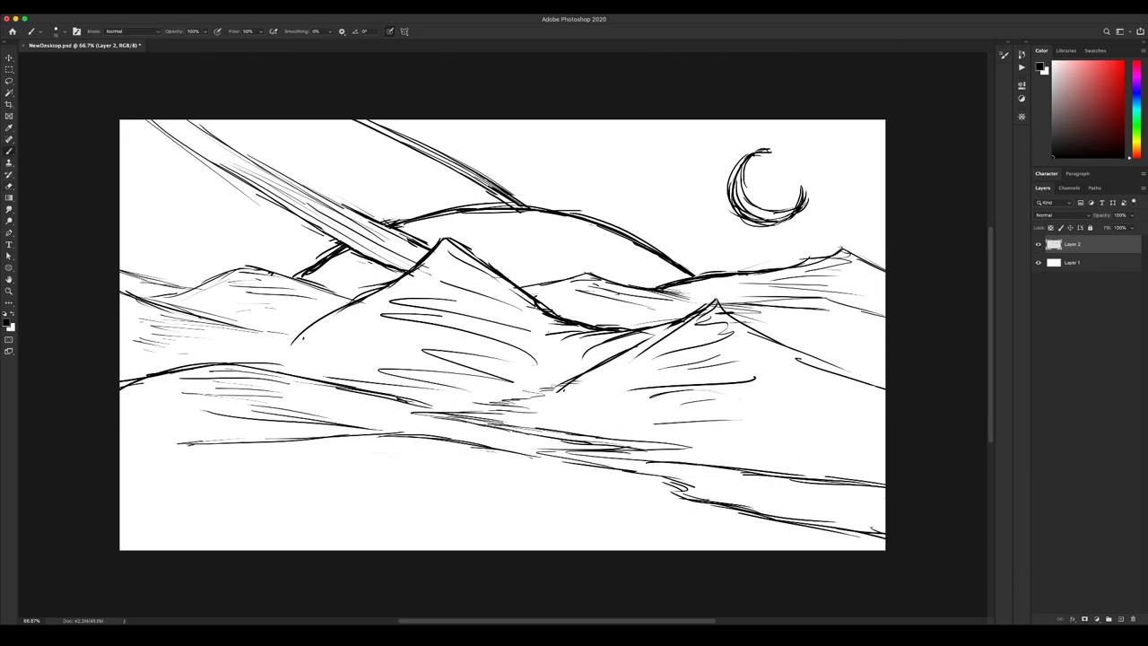
pyautogui.press('e')
pyautogui.moveTo(178, 442); pyautogui.dragTo(443, 438)
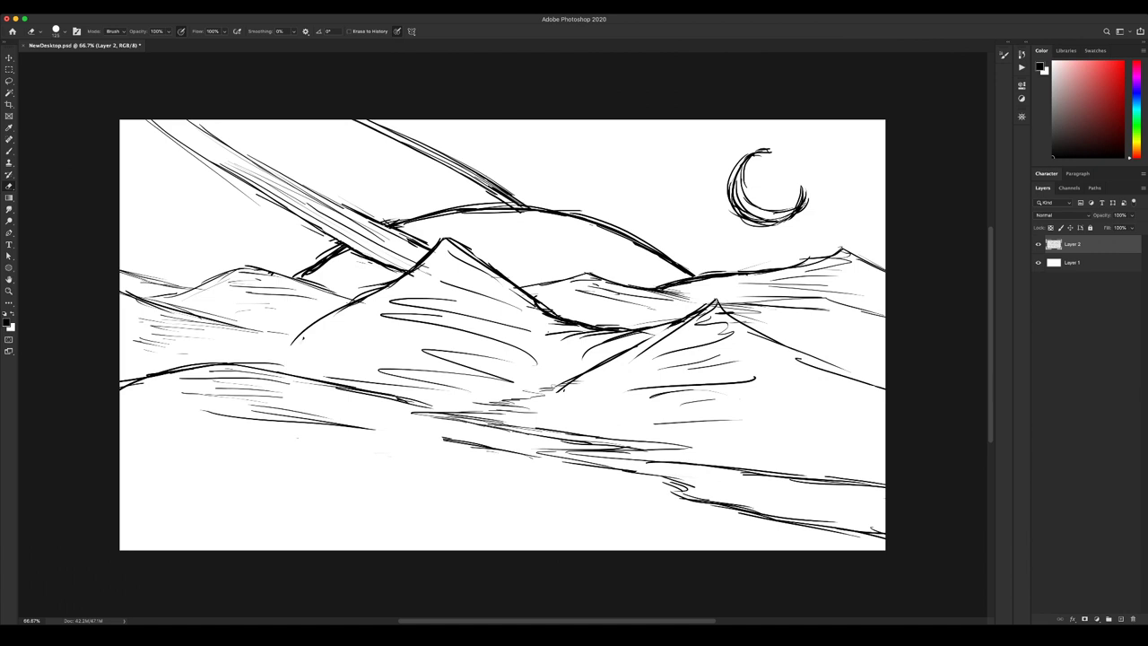
pyautogui.moveTo(443, 438); pyautogui.dragTo(540, 456)
# Extend the hill's base line as a bank curving down toward the lower centre, and hook it back at its end.
pyautogui.press('b')
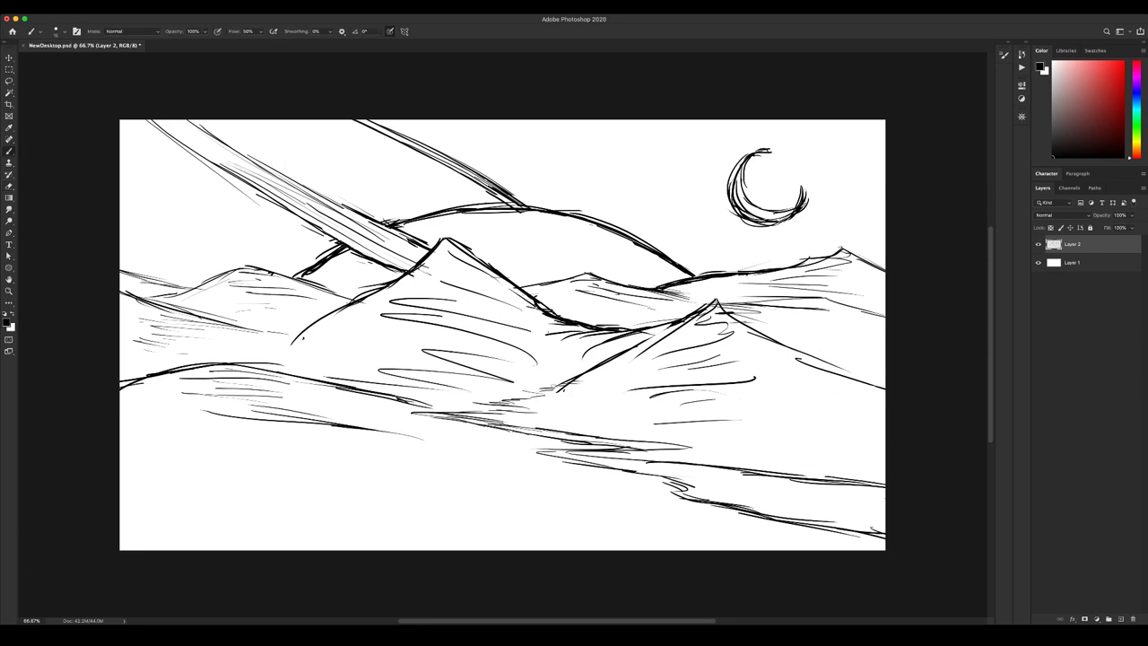
pyautogui.moveTo(369, 430); pyautogui.dragTo(424, 439)
pyautogui.moveTo(378, 436); pyautogui.dragTo(546, 494)
pyautogui.moveTo(476, 490)
pyautogui.mouseDown()
pyautogui.moveTo(564, 495)
pyautogui.moveTo(472, 502)
pyautogui.mouseUp()
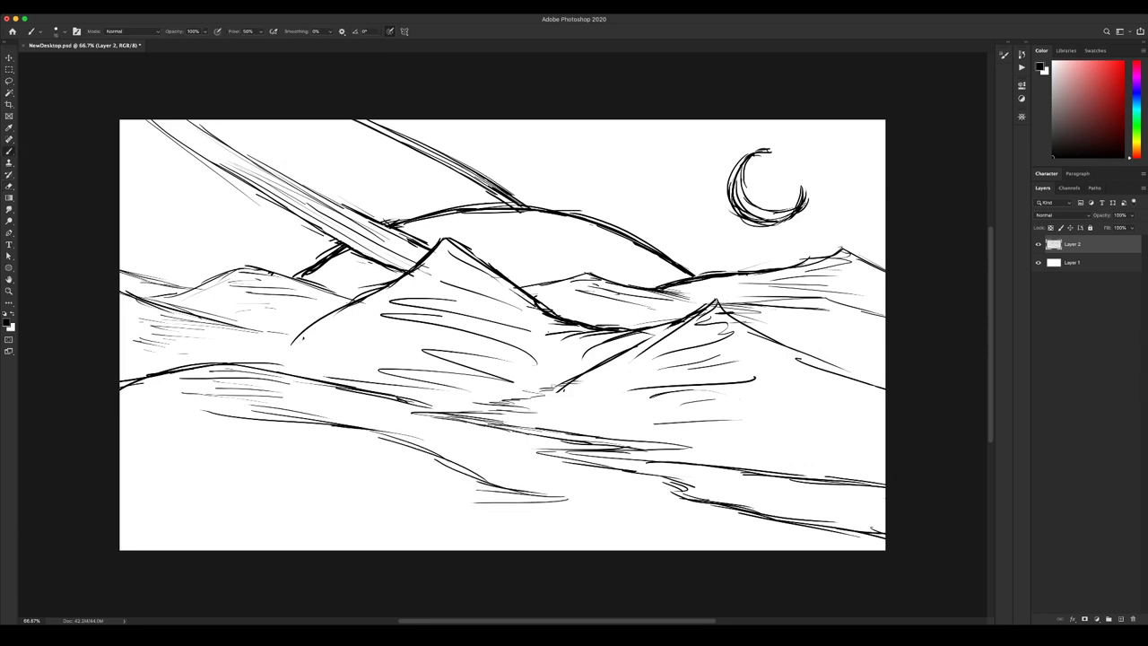
# Hatch the lower-centre foreground below the bank with sweeping, nearly horizontal strokes that form a rounded point.
pyautogui.moveTo(639, 511); pyautogui.dragTo(439, 504)
pyautogui.moveTo(652, 516)
pyautogui.mouseDown()
pyautogui.moveTo(513, 533)
pyautogui.moveTo(656, 530)
pyautogui.moveTo(515, 538)
pyautogui.mouseUp()
pyautogui.moveTo(588, 536); pyautogui.dragTo(475, 529)
pyautogui.moveTo(411, 508); pyautogui.dragTo(547, 527)
pyautogui.moveTo(351, 491); pyautogui.dragTo(449, 511)
pyautogui.moveTo(628, 529)
pyautogui.mouseDown()
pyautogui.moveTo(534, 538)
pyautogui.moveTo(563, 529)
pyautogui.mouseUp()
pyautogui.moveTo(626, 511); pyautogui.dragTo(520, 527)
pyautogui.moveTo(583, 505); pyautogui.dragTo(511, 507)
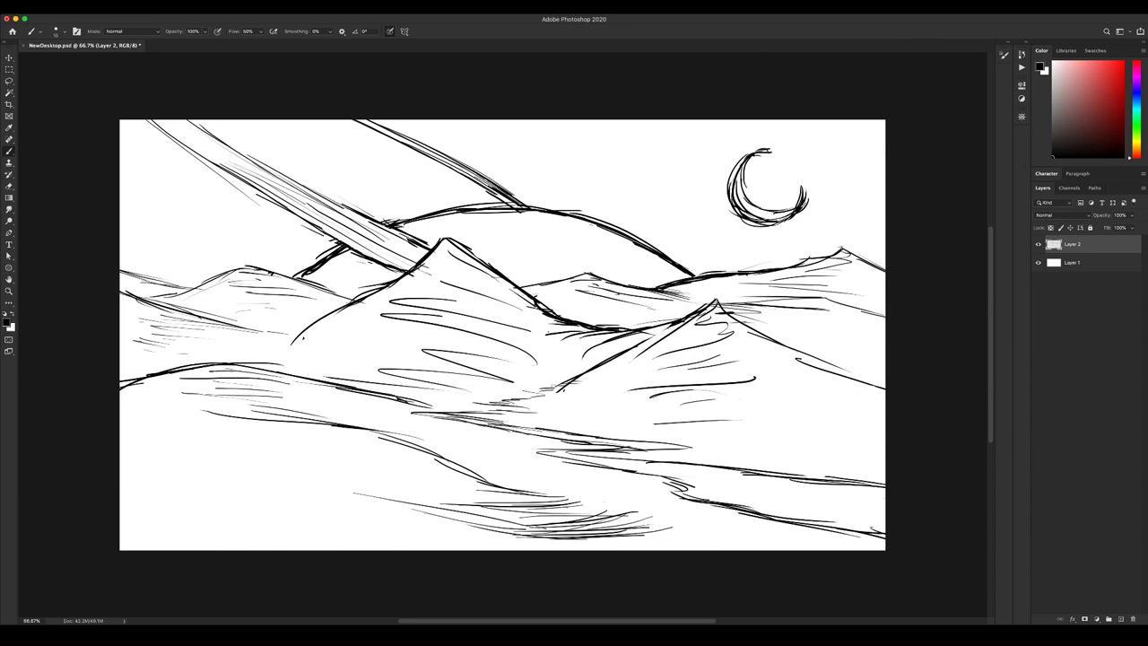
# Add short strokes around the inlet, between the bank and the shoreline, and below the right mountain.
pyautogui.moveTo(388, 400); pyautogui.dragTo(498, 423)
pyautogui.moveTo(449, 438)
pyautogui.mouseDown()
pyautogui.moveTo(495, 446)
pyautogui.moveTo(462, 445)
pyautogui.mouseUp()
pyautogui.moveTo(501, 460); pyautogui.dragTo(524, 467)
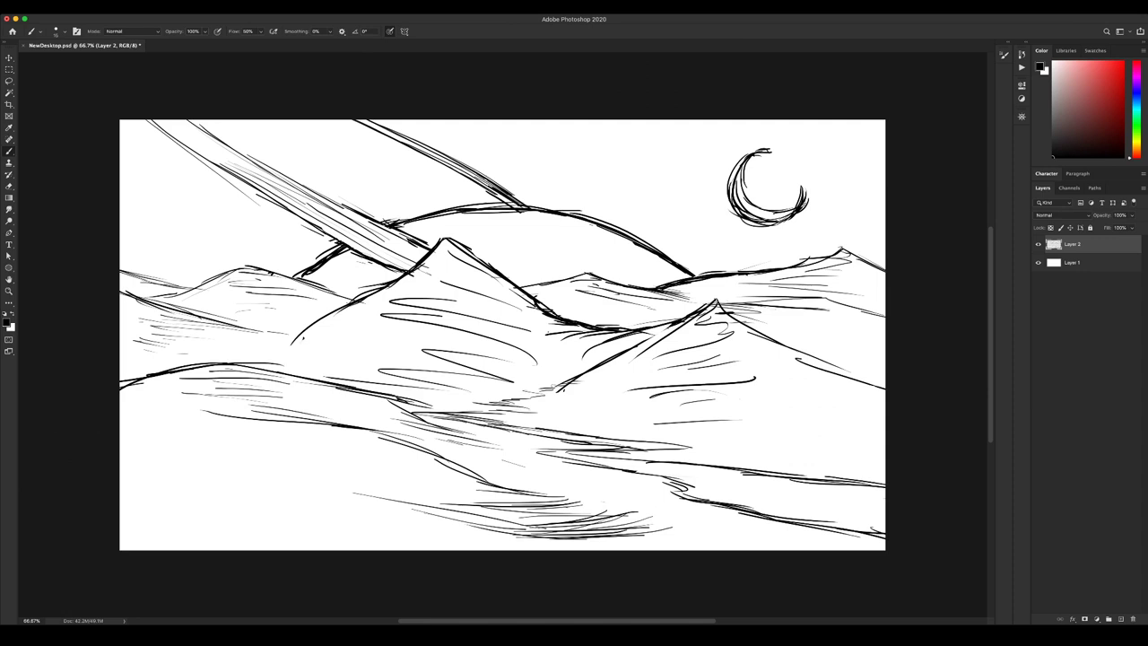
pyautogui.moveTo(529, 466); pyautogui.dragTo(555, 474)
pyautogui.moveTo(541, 422); pyautogui.dragTo(634, 413)
# Erase the right slope of the foreground hill, and redraw it with loose strokes running into the left mountain's foot.
pyautogui.press('e')
pyautogui.moveTo(314, 380); pyautogui.dragTo(427, 411)
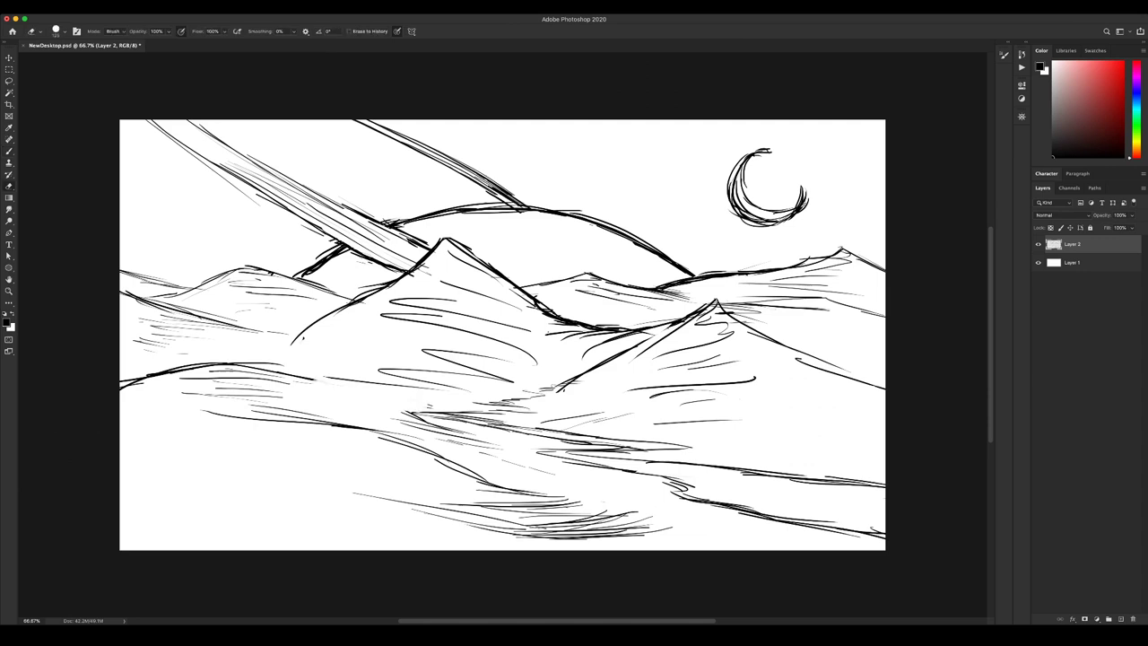
pyautogui.press('b')
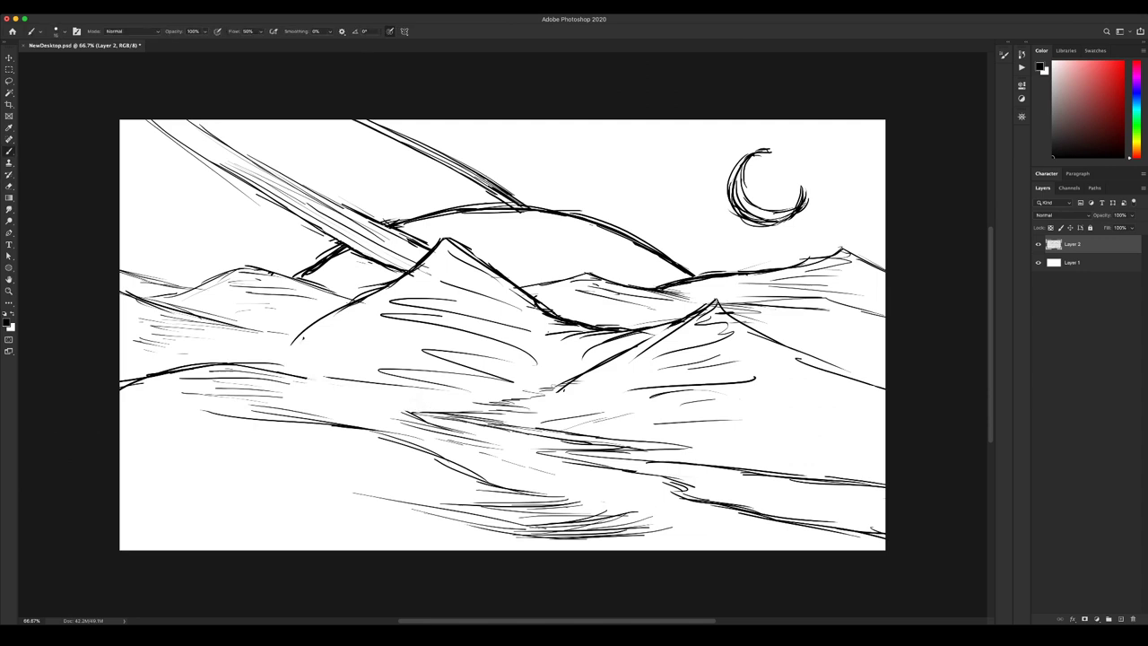
pyautogui.moveTo(294, 373); pyautogui.dragTo(483, 409)
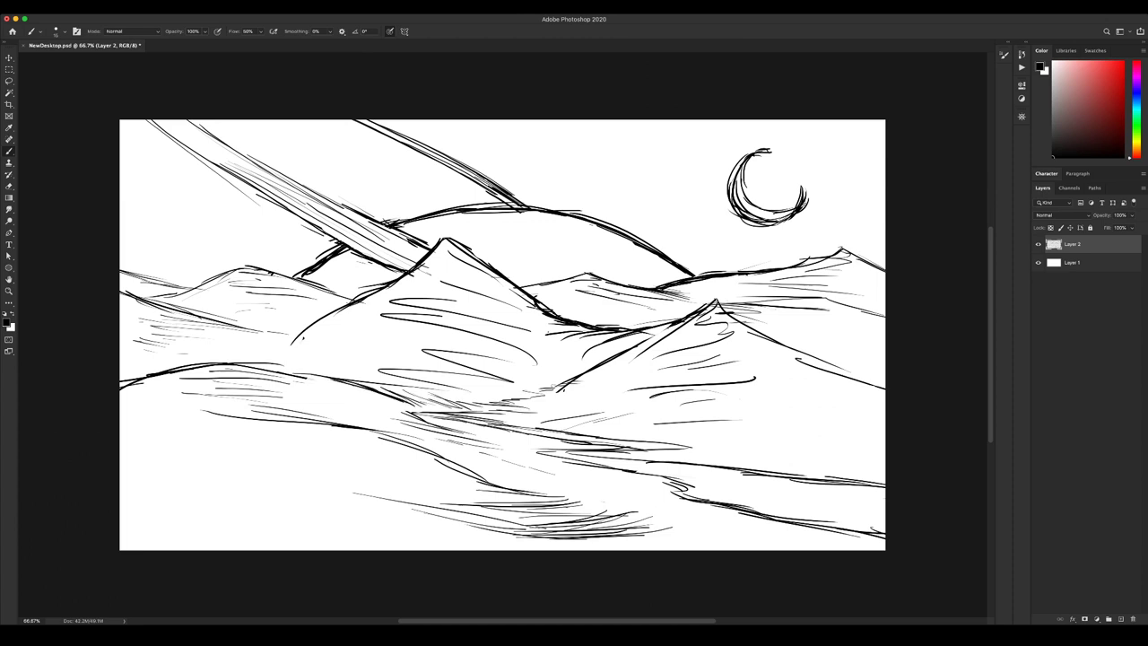
# Clean up the pointed inlet, and hatch the hill's right slope with dense diagonal strokes down along the bank.
pyautogui.moveTo(359, 395); pyautogui.dragTo(491, 438)
pyautogui.press('e')
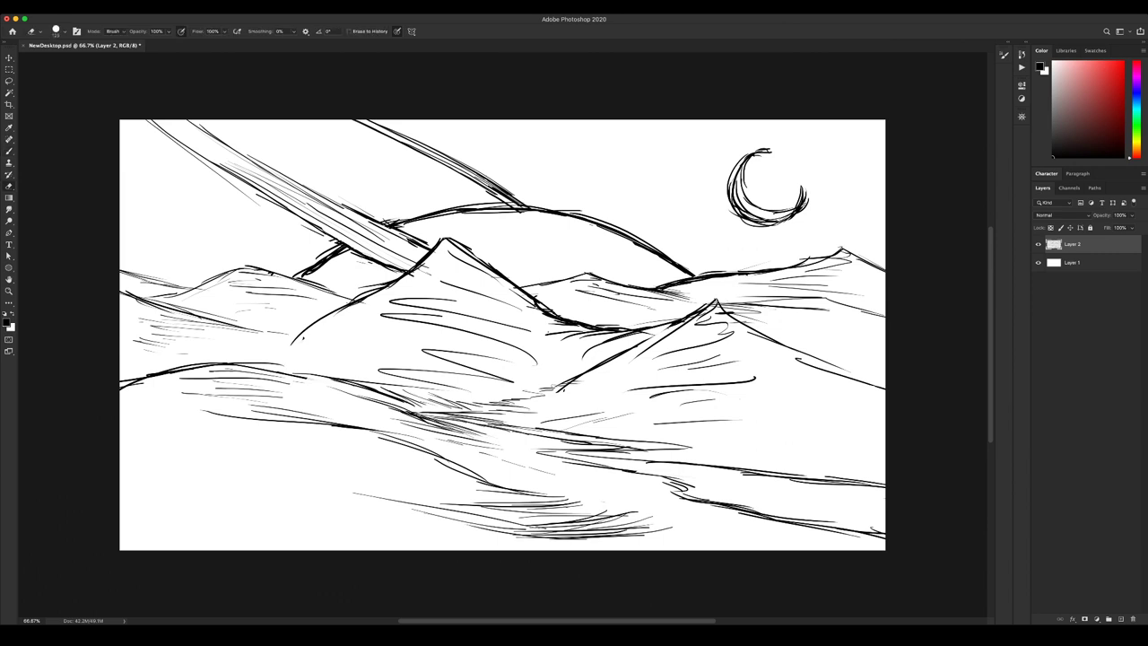
pyautogui.moveTo(359, 405); pyautogui.dragTo(475, 432)
pyautogui.press('b')
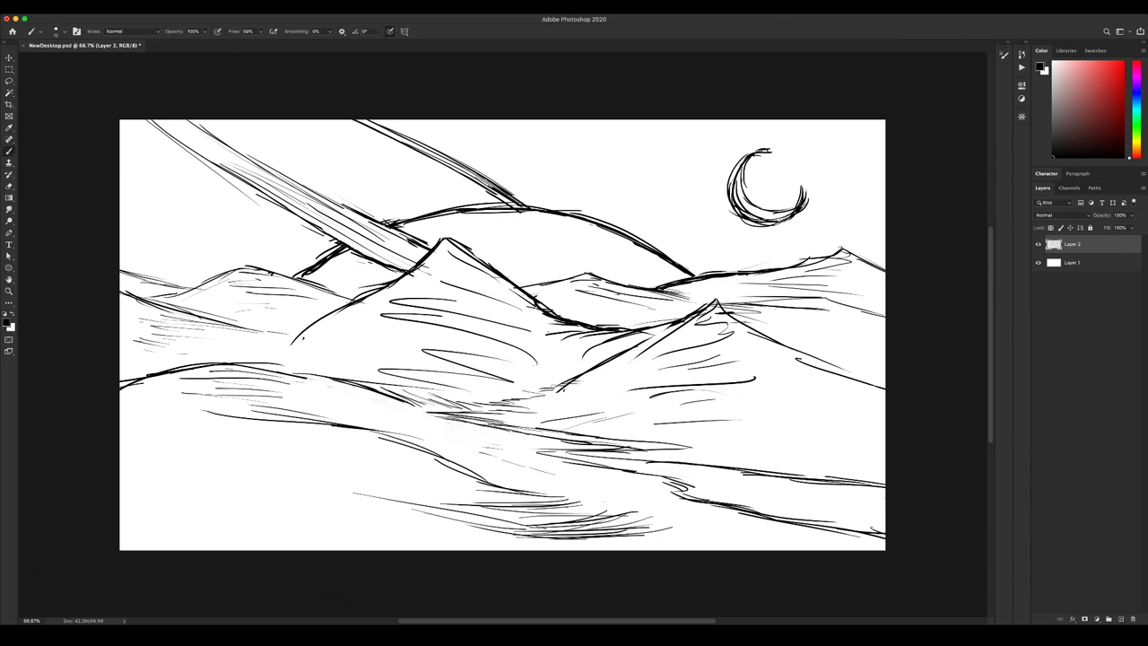
pyautogui.moveTo(380, 396); pyautogui.dragTo(532, 443)
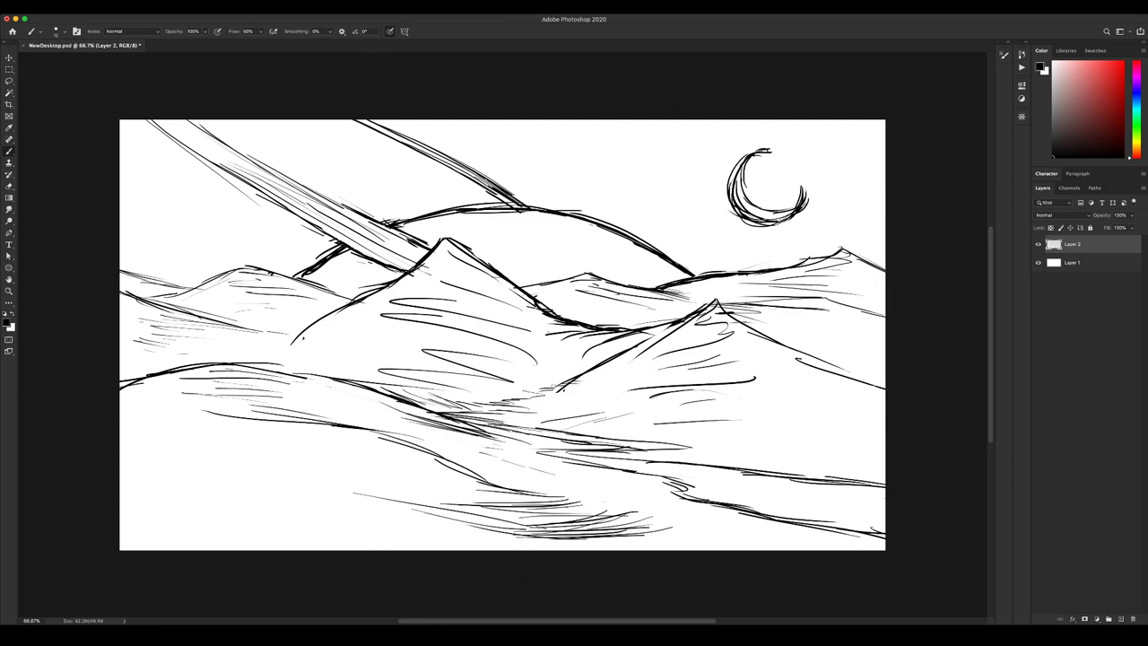
pyautogui.moveTo(386, 420); pyautogui.dragTo(520, 451)
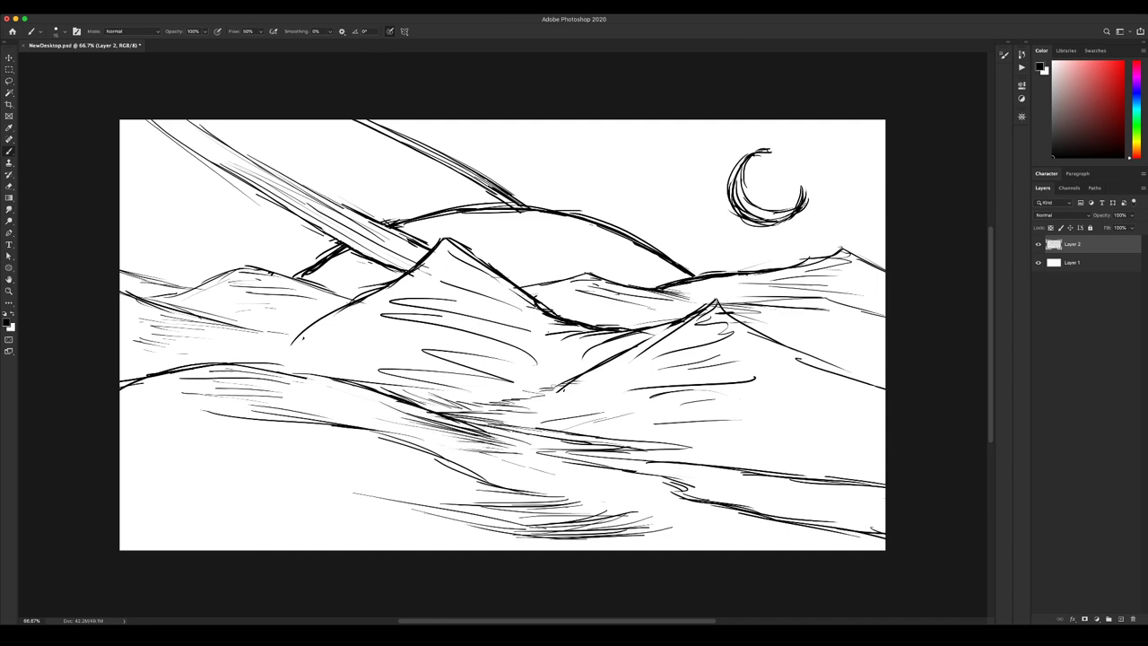
pyautogui.moveTo(419, 445); pyautogui.dragTo(542, 481)
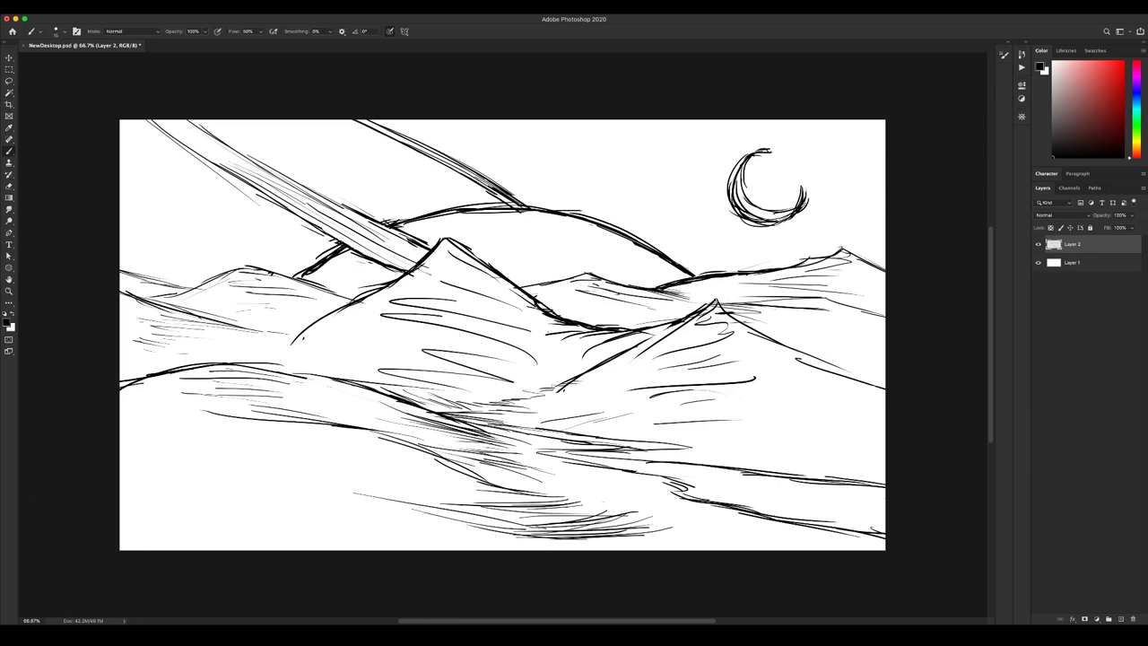
# Erase the left end of the foreground hill's ridge, and redraw it with a gentler slope to the canvas edge.
pyautogui.press('e')
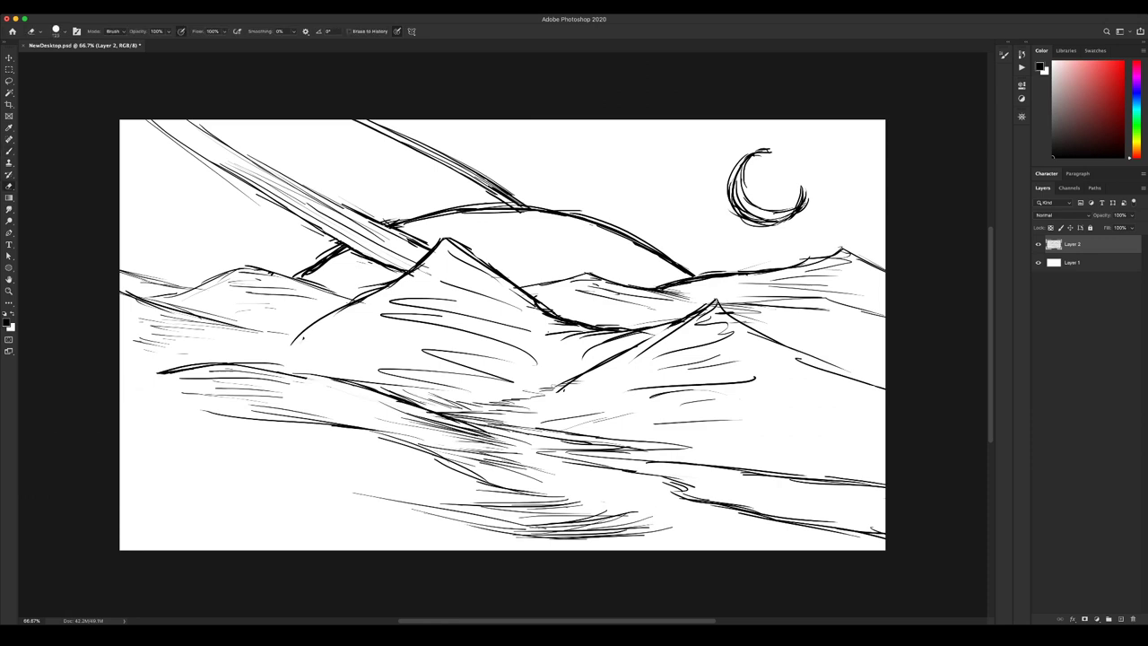
pyautogui.press('b')
pyautogui.moveTo(163, 369); pyautogui.dragTo(120, 384)
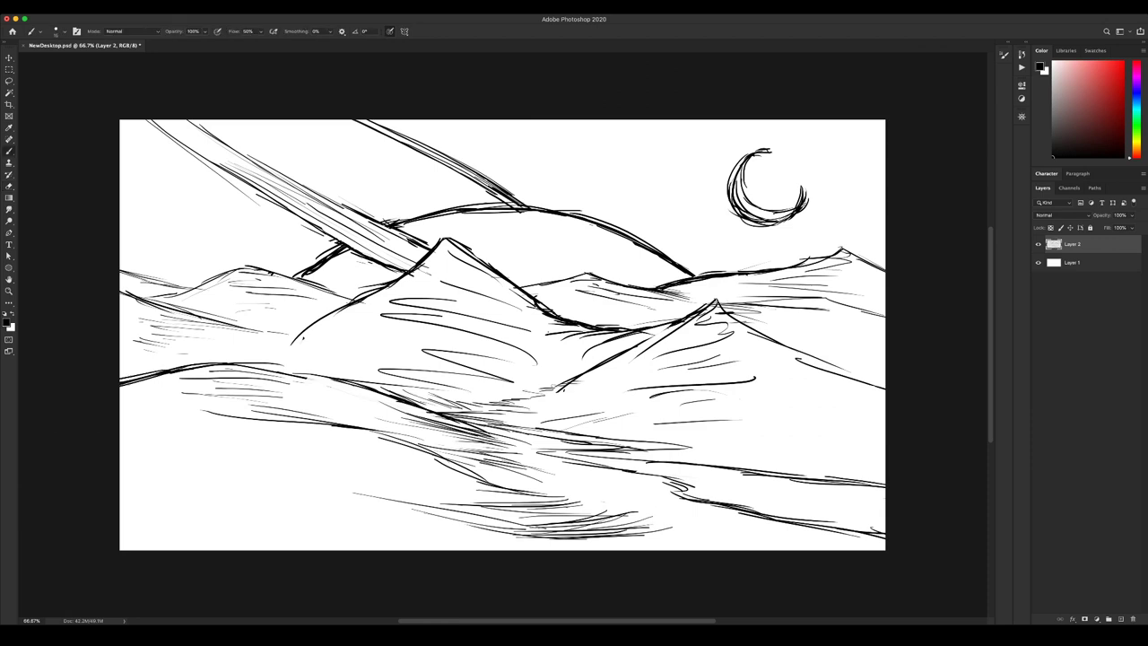
# Outline a nearer mound in the lower-left foreground, and fill the ground beneath it with long contour strokes.
pyautogui.moveTo(120, 466)
pyautogui.mouseDown()
pyautogui.moveTo(244, 445)
pyautogui.moveTo(423, 473)
pyautogui.mouseUp()
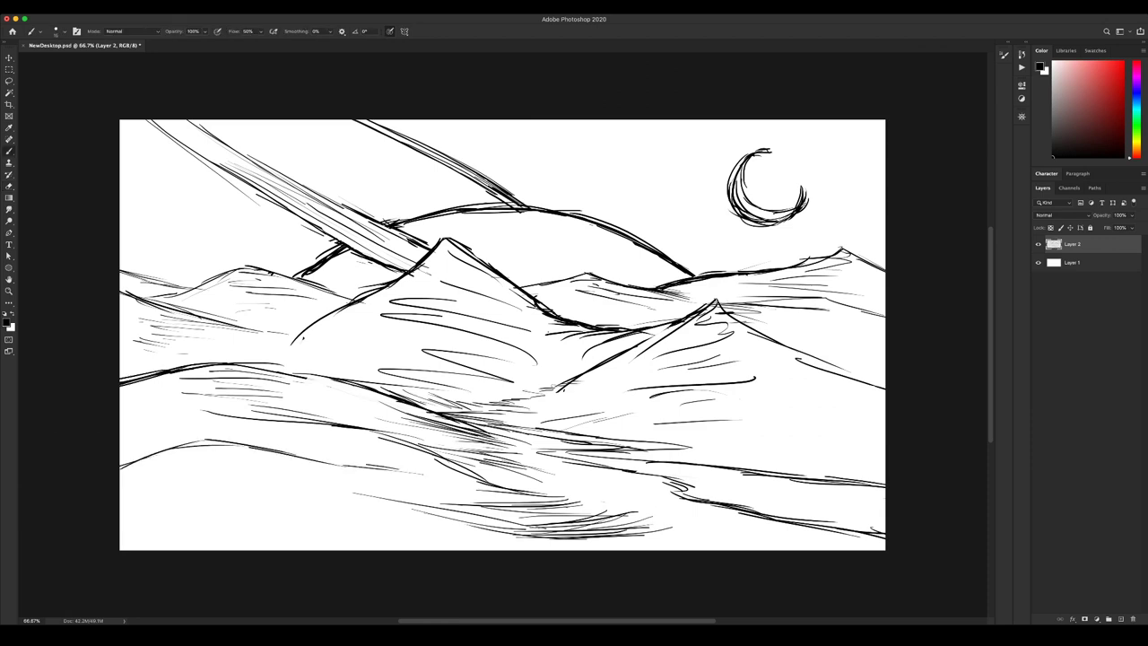
pyautogui.moveTo(120, 435); pyautogui.dragTo(192, 425)
pyautogui.moveTo(120, 450)
pyautogui.mouseDown()
pyautogui.moveTo(246, 436)
pyautogui.moveTo(398, 469)
pyautogui.mouseUp()
pyautogui.moveTo(171, 485); pyautogui.dragTo(315, 491)
pyautogui.moveTo(120, 492); pyautogui.dragTo(317, 503)
pyautogui.moveTo(247, 507); pyautogui.dragTo(444, 525)
pyautogui.moveTo(265, 524); pyautogui.dragTo(464, 535)
pyautogui.moveTo(186, 522); pyautogui.dragTo(389, 536)
pyautogui.moveTo(303, 537); pyautogui.dragTo(452, 544)
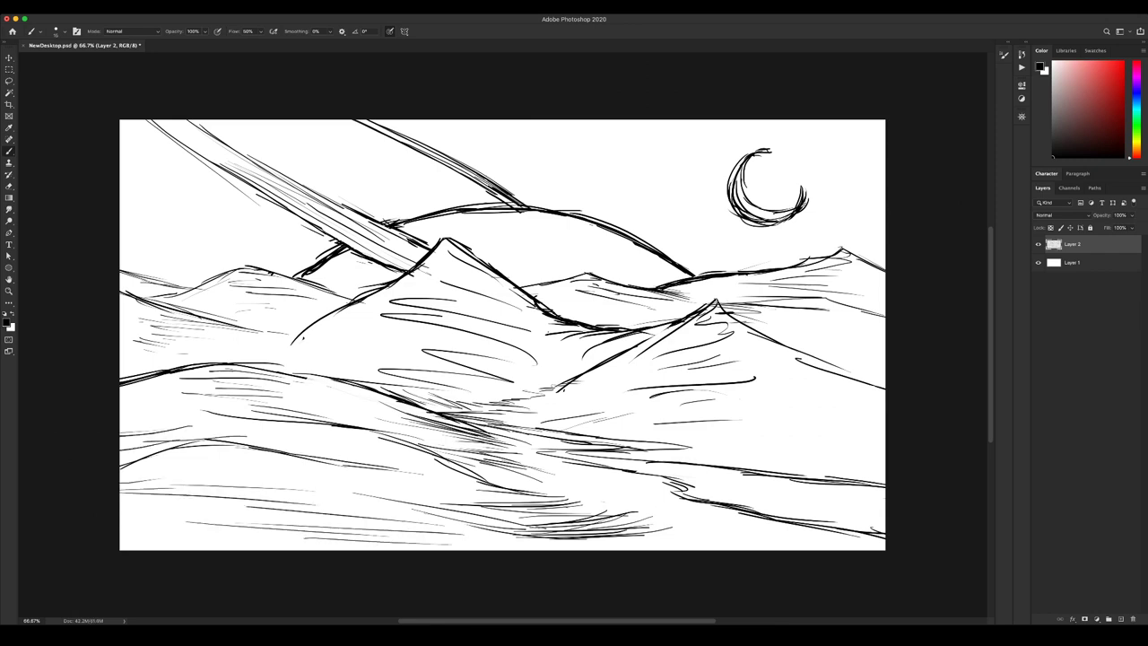
# Add thin horizontal water lines above the far bank at the canvas's right edge.
pyautogui.moveTo(886, 459)
pyautogui.mouseDown()
pyautogui.moveTo(755, 459)
pyautogui.moveTo(886, 447)
pyautogui.mouseUp()
pyautogui.moveTo(782, 454); pyautogui.dragTo(866, 455)
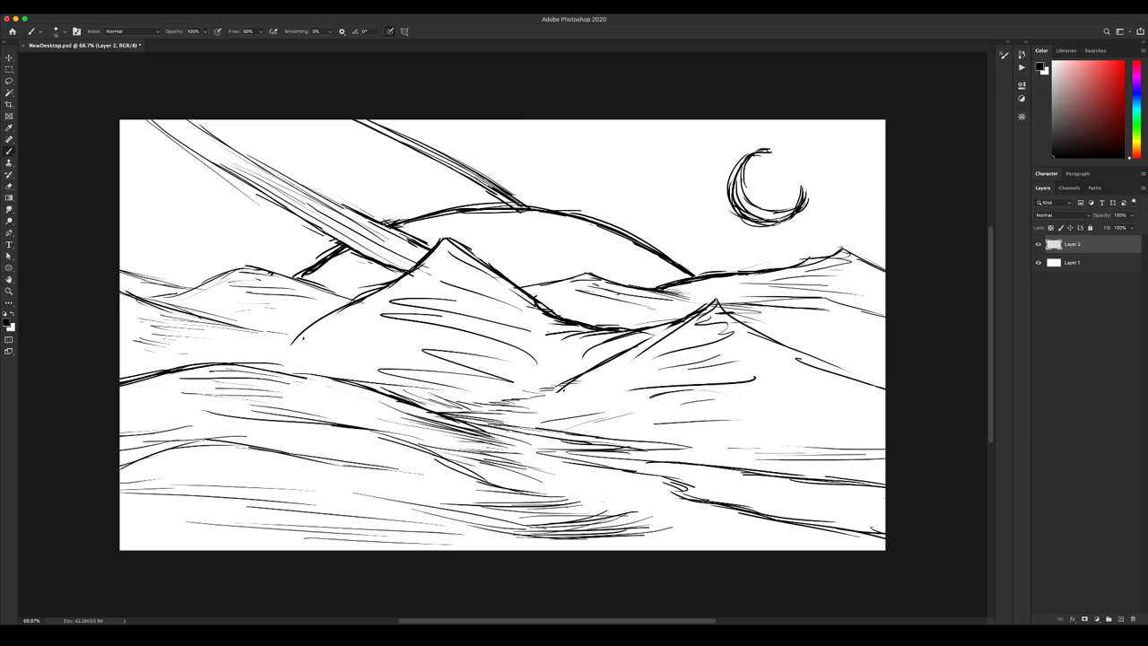
# Sketch two tall foreground pines with zigzag branches along the left edge on a new layer.
pyautogui.click(1119, 619)
pyautogui.moveTo(126, 294)
pyautogui.mouseDown()
pyautogui.moveTo(206, 342)
pyautogui.moveTo(179, 385)
pyautogui.moveTo(242, 456)
pyautogui.moveTo(215, 547)
pyautogui.mouseUp()
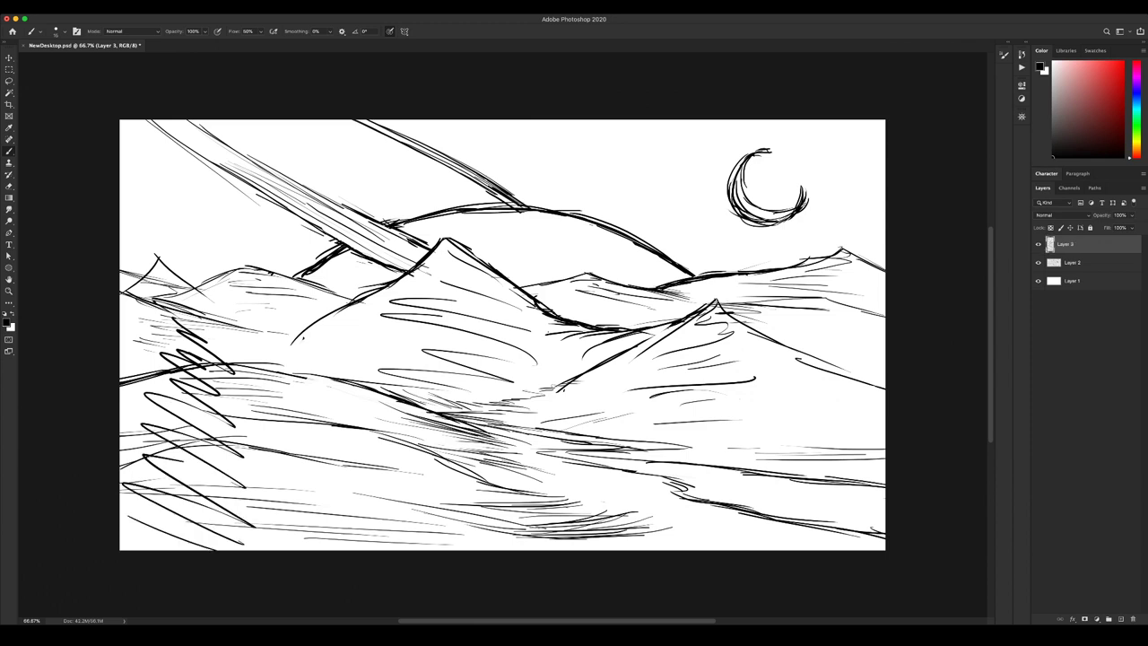
pyautogui.moveTo(156, 280)
pyautogui.mouseDown()
pyautogui.moveTo(125, 339)
pyautogui.moveTo(161, 462)
pyautogui.moveTo(152, 529)
pyautogui.mouseUp()
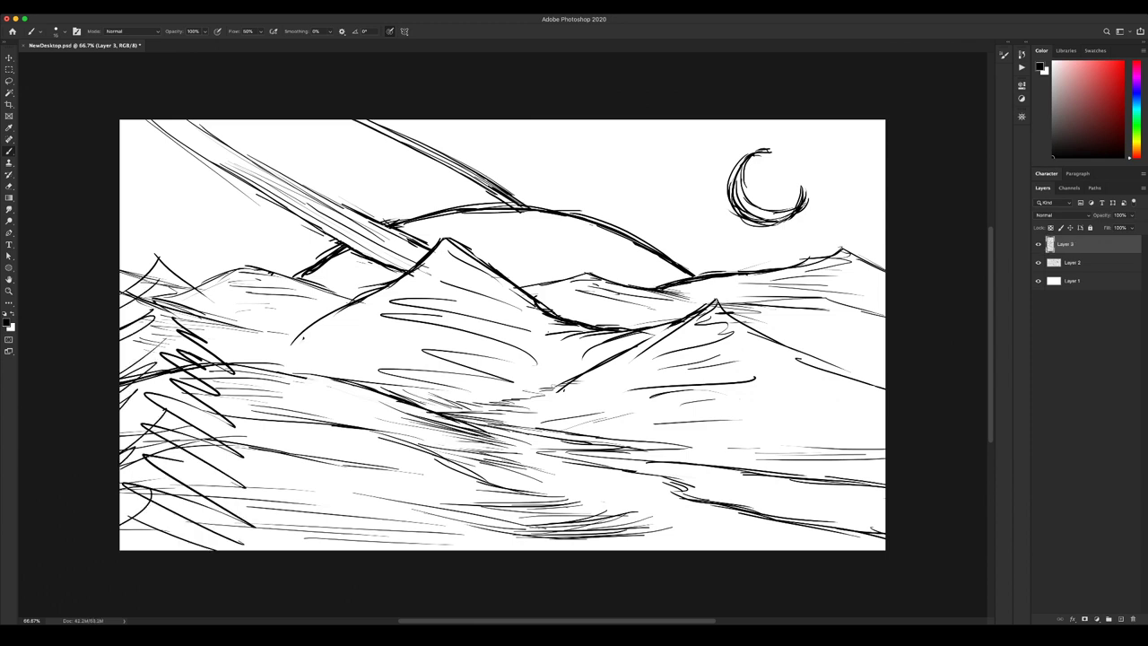
pyautogui.moveTo(227, 310)
pyautogui.mouseDown()
pyautogui.moveTo(292, 453)
pyautogui.moveTo(294, 516)
pyautogui.moveTo(231, 549)
pyautogui.mouseUp()
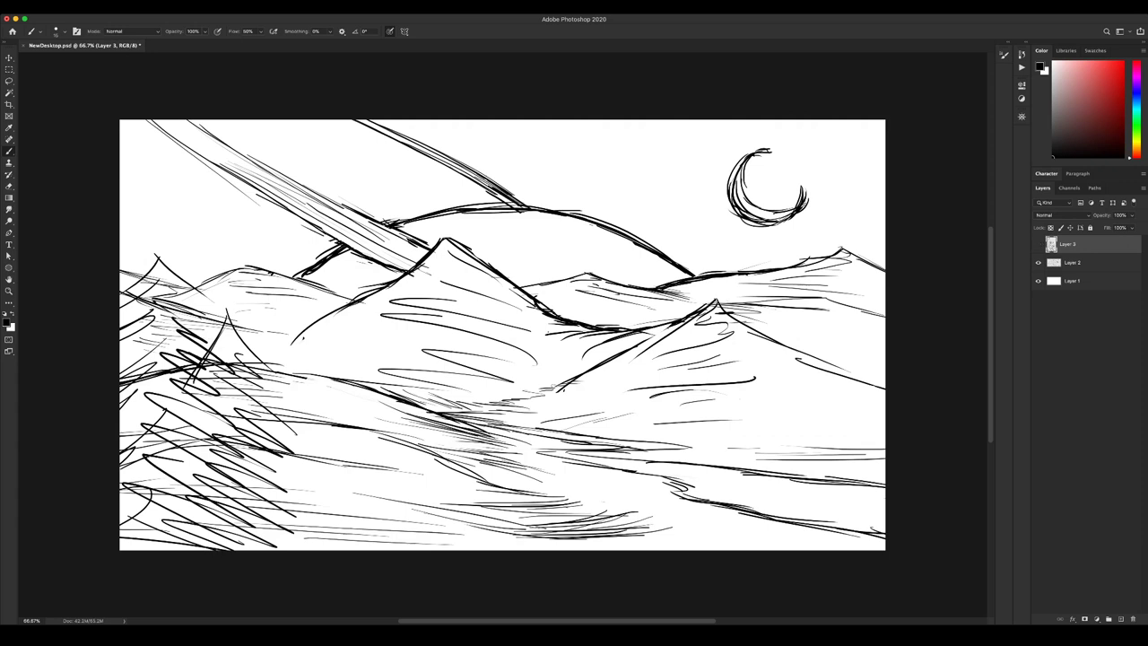
# Make Layer 2 the active layer.
pyautogui.click(1074, 263)
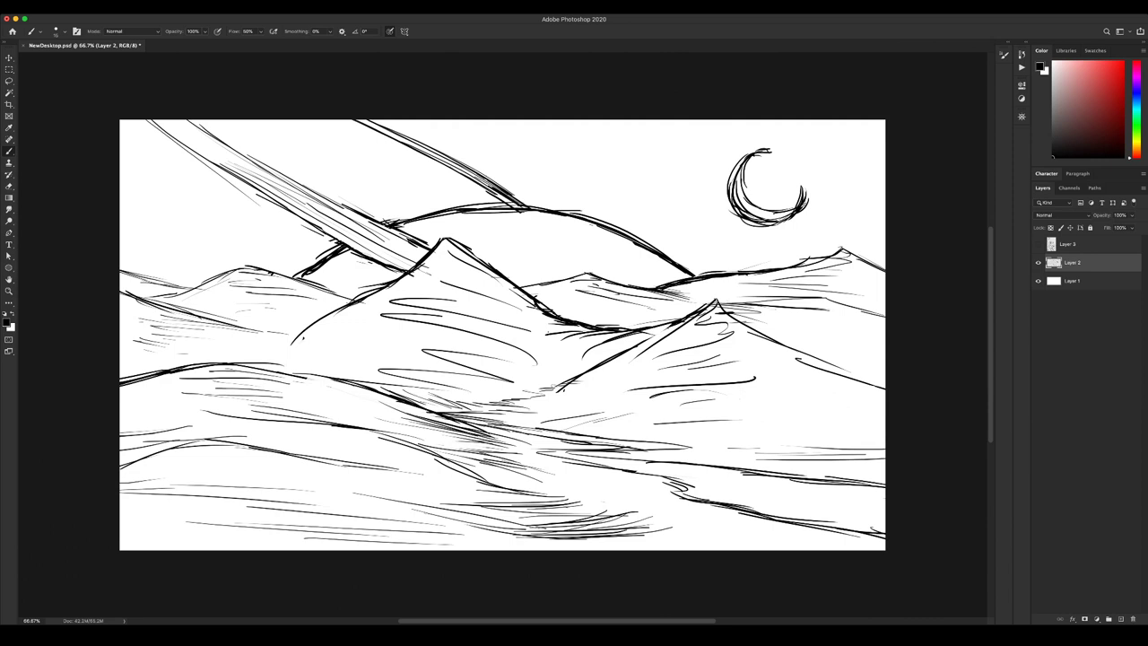
pyautogui.moveTo(151, 318)
pyautogui.mouseDown()
pyautogui.moveTo(132, 374)
pyautogui.moveTo(169, 339)
pyautogui.moveTo(181, 348)
pyautogui.mouseUp()
pyautogui.moveTo(148, 340)
pyautogui.mouseDown()
pyautogui.moveTo(177, 352)
pyautogui.moveTo(172, 365)
pyautogui.mouseUp()
pyautogui.moveTo(154, 360)
pyautogui.mouseDown()
pyautogui.moveTo(173, 370)
pyautogui.moveTo(169, 388)
pyautogui.mouseUp()
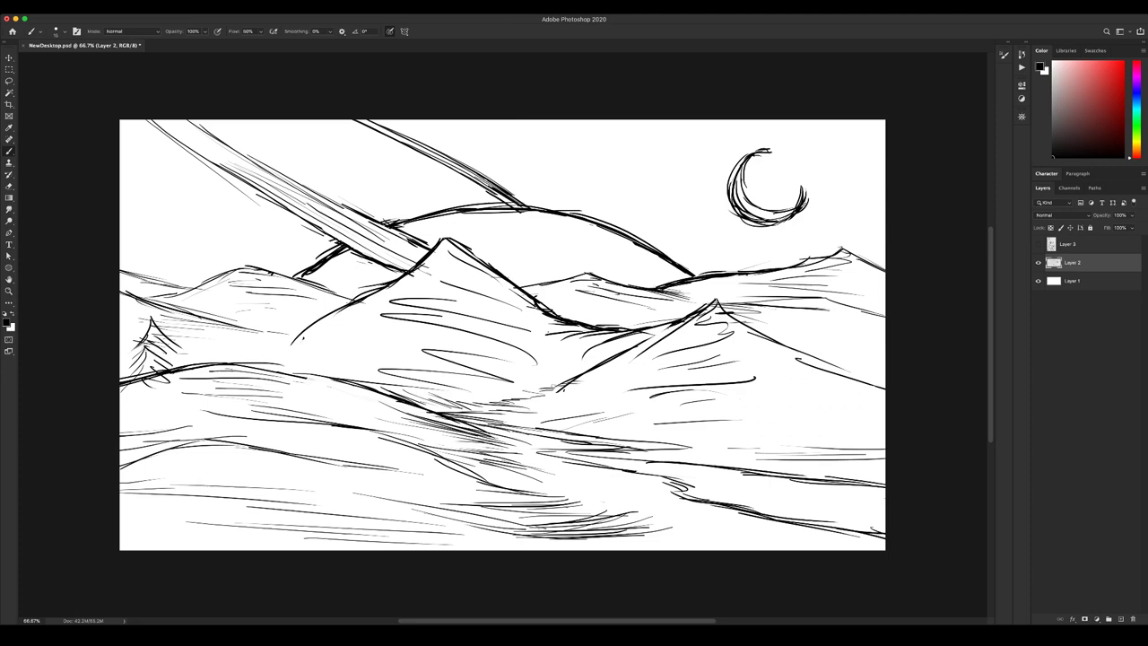
pyautogui.press('super+z')
pyautogui.press('super+z')
pyautogui.press('super+z')
pyautogui.press('super+z')
pyautogui.press('super+z')
pyautogui.press('super+z')
pyautogui.press('super+z')
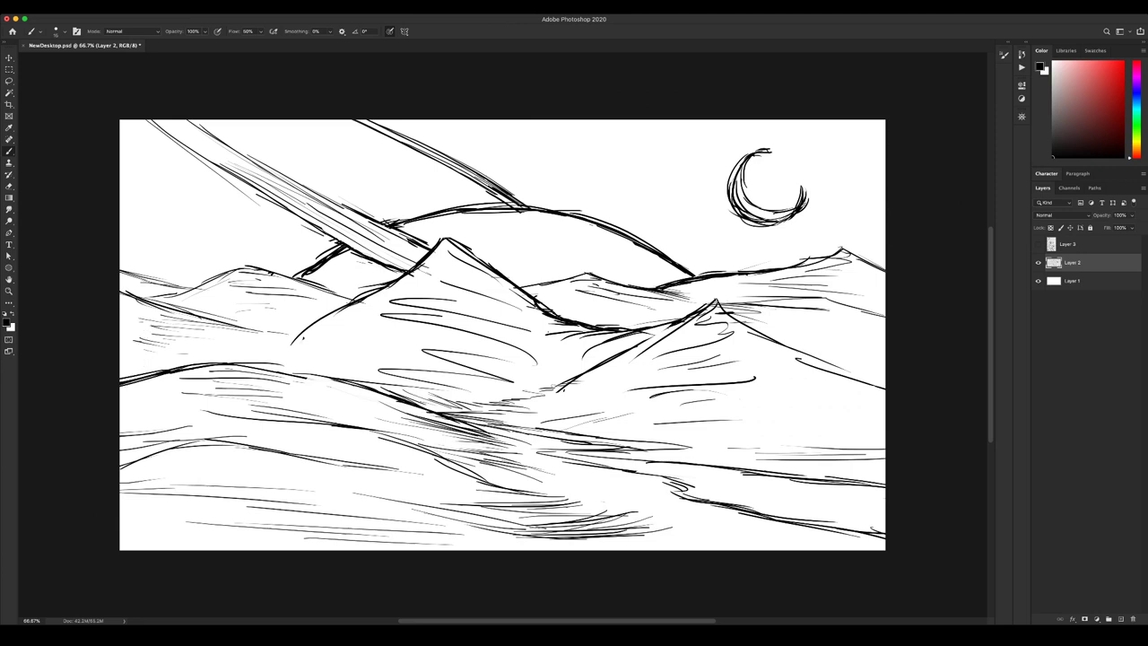
# Try a cluster of small pines on the near mound at the left edge.
pyautogui.moveTo(122, 441); pyautogui.dragTo(138, 417)
pyautogui.moveTo(142, 420)
pyautogui.mouseDown()
pyautogui.moveTo(144, 450)
pyautogui.moveTo(154, 426)
pyautogui.moveTo(159, 444)
pyautogui.mouseUp()
pyautogui.moveTo(138, 465); pyautogui.dragTo(149, 458)
pyautogui.moveTo(171, 410); pyautogui.dragTo(153, 439)
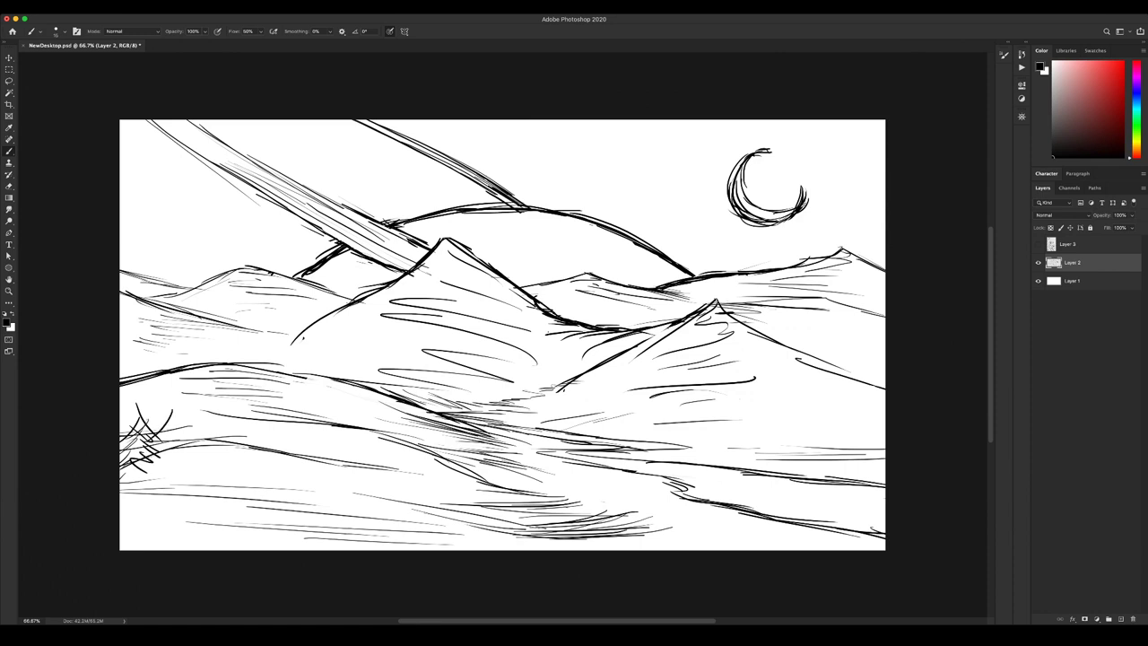
pyautogui.moveTo(179, 402); pyautogui.dragTo(160, 452)
pyautogui.moveTo(193, 428); pyautogui.dragTo(164, 459)
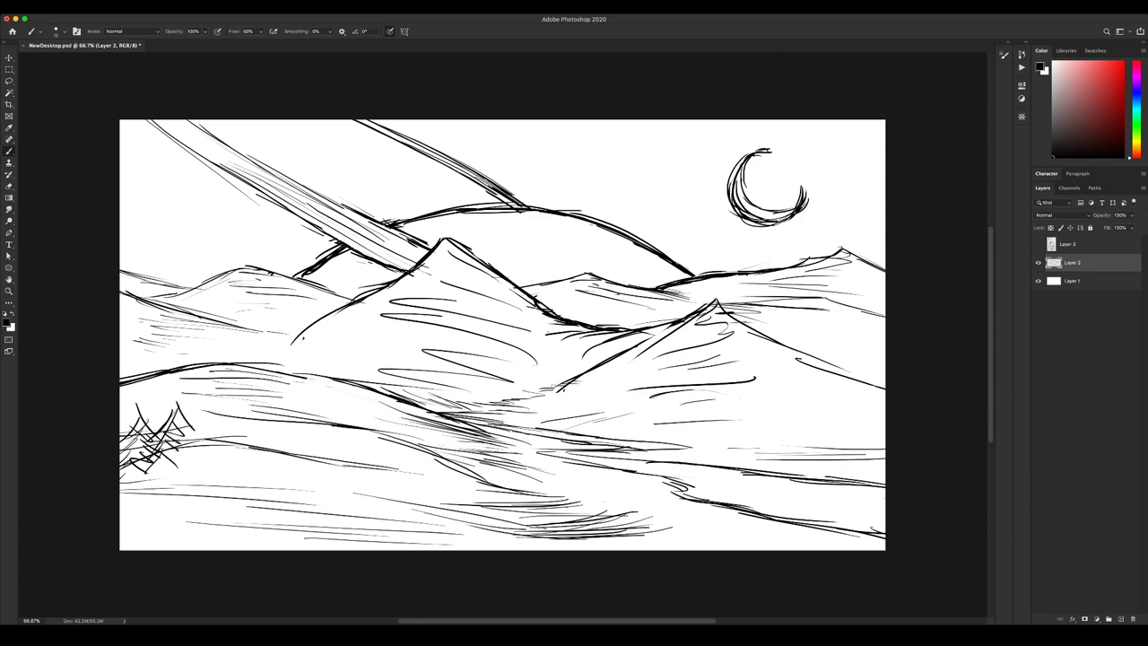
# Show Layer 3 with the large pines again, and undo the small pine cluster behind them.
pyautogui.click(1038, 244)
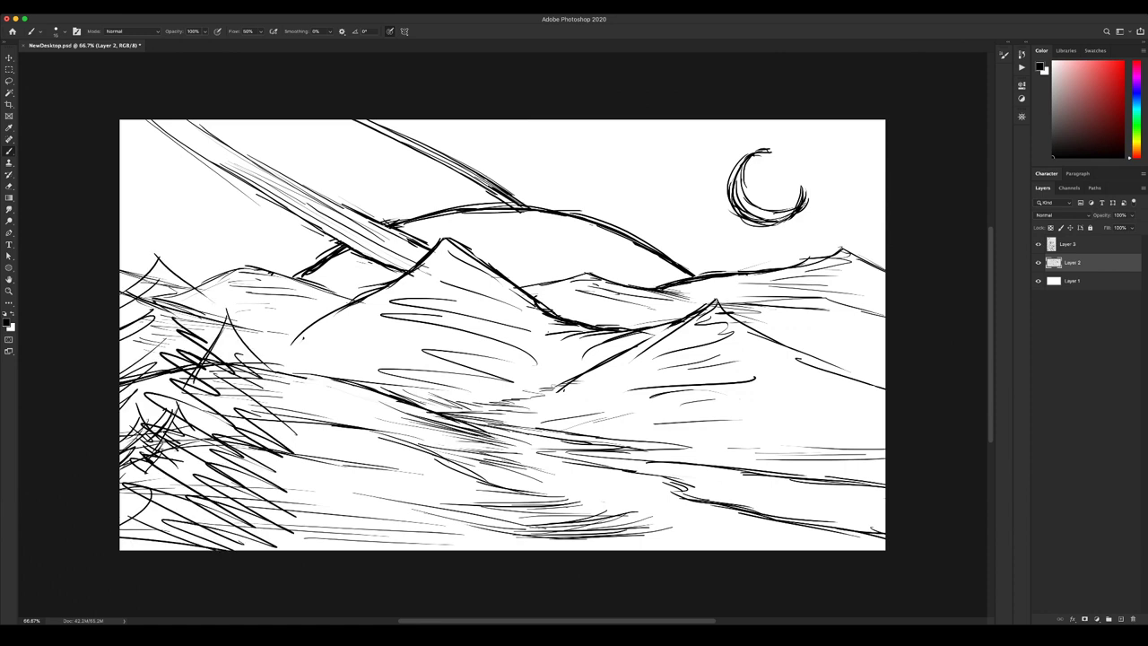
pyautogui.press('super+z')
pyautogui.press('super+z')
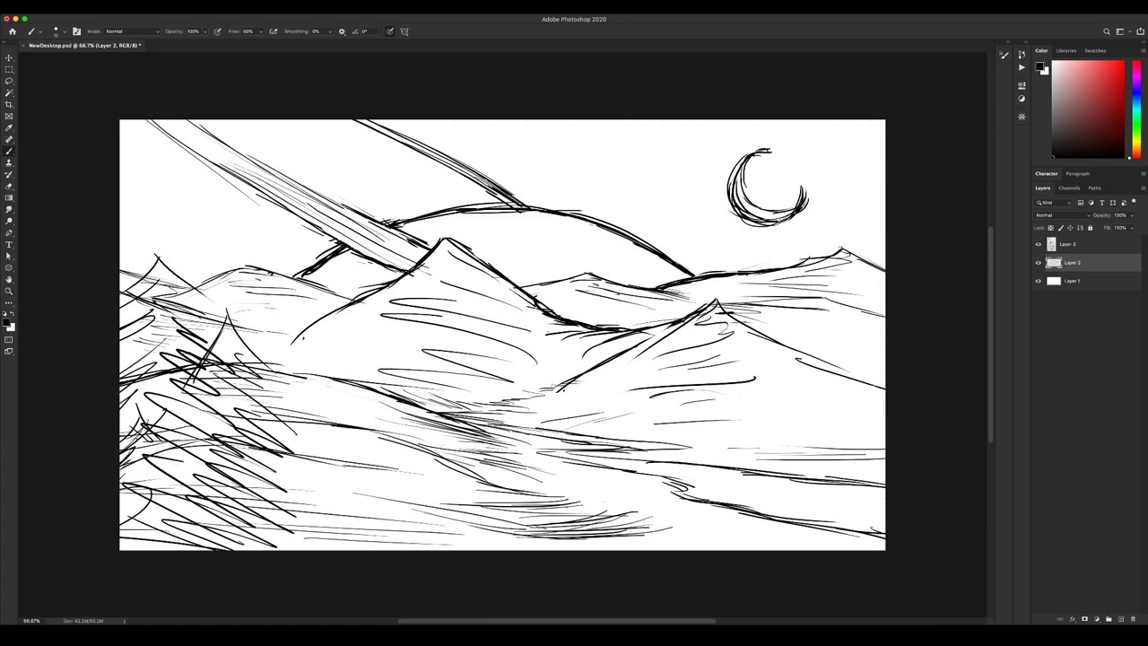
pyautogui.press('super+z')
pyautogui.press('super+z')
pyautogui.press('super+z')
# Sketch a dense cluster of small pines just right of the large pines, tapering down the foreground slope.
pyautogui.moveTo(271, 404)
pyautogui.mouseDown()
pyautogui.moveTo(300, 429)
pyautogui.moveTo(310, 464)
pyautogui.mouseUp()
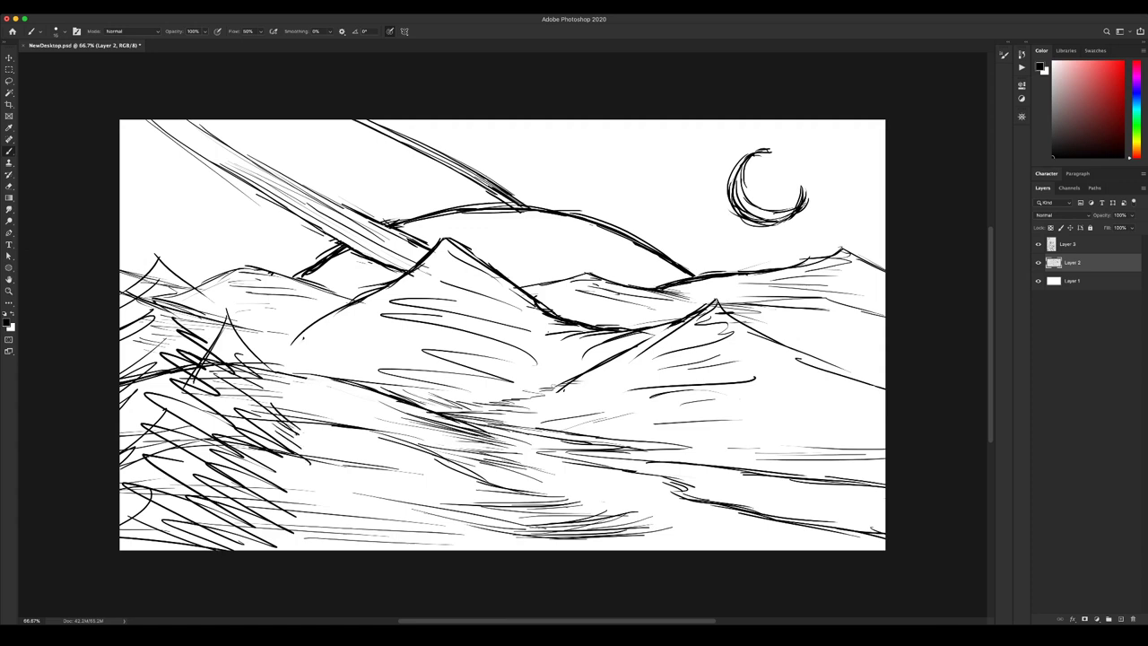
pyautogui.moveTo(251, 401); pyautogui.dragTo(268, 426)
pyautogui.moveTo(291, 398)
pyautogui.mouseDown()
pyautogui.moveTo(308, 425)
pyautogui.moveTo(299, 430)
pyautogui.mouseUp()
pyautogui.moveTo(306, 401); pyautogui.dragTo(314, 430)
pyautogui.moveTo(300, 425)
pyautogui.mouseDown()
pyautogui.moveTo(319, 442)
pyautogui.moveTo(314, 470)
pyautogui.mouseUp()
pyautogui.moveTo(292, 436)
pyautogui.mouseDown()
pyautogui.moveTo(319, 452)
pyautogui.moveTo(319, 407)
pyautogui.mouseUp()
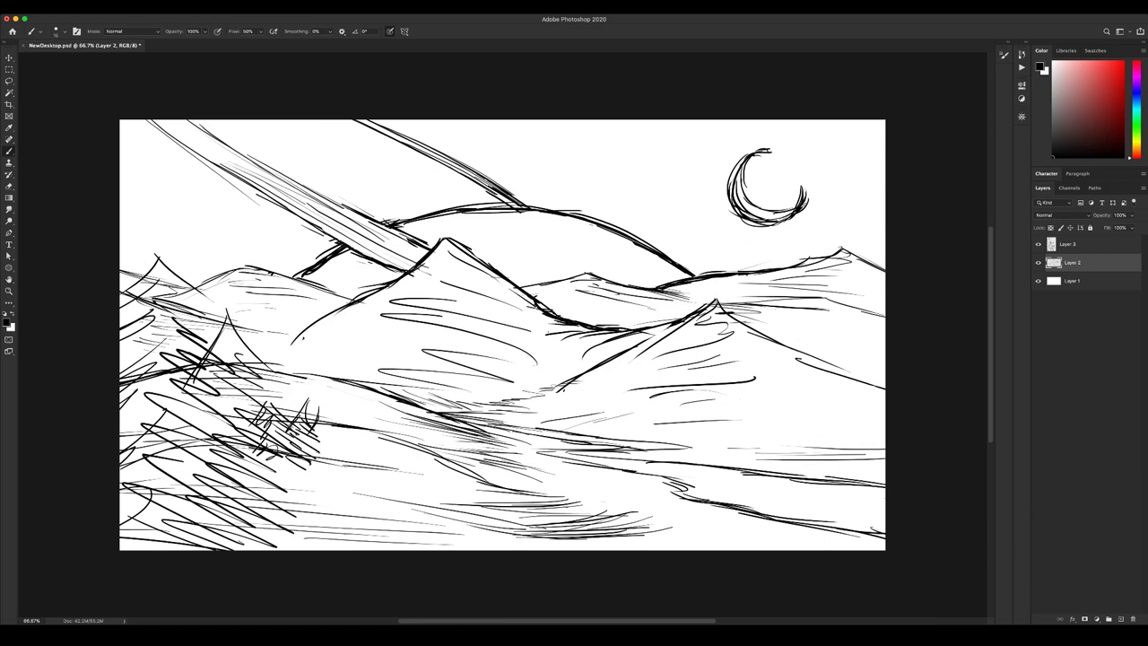
pyautogui.moveTo(314, 457)
pyautogui.mouseDown()
pyautogui.moveTo(330, 414)
pyautogui.moveTo(344, 439)
pyautogui.mouseUp()
pyautogui.moveTo(338, 464); pyautogui.dragTo(355, 443)
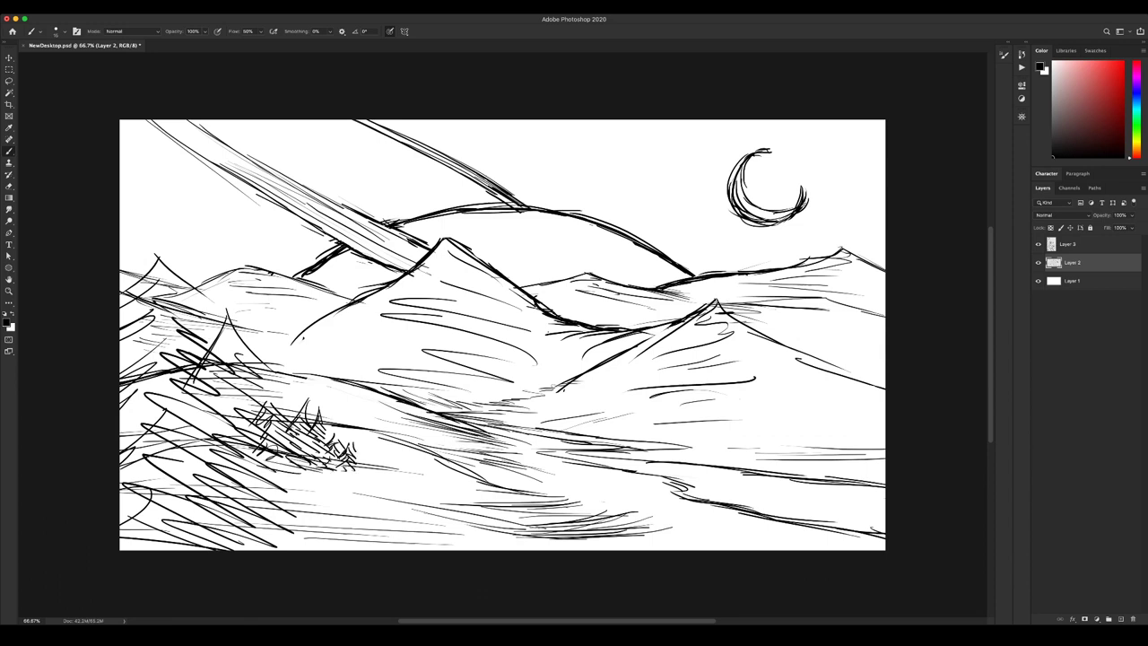
pyautogui.moveTo(270, 386); pyautogui.dragTo(273, 400)
pyautogui.moveTo(269, 439)
pyautogui.mouseDown()
pyautogui.moveTo(308, 468)
pyautogui.moveTo(321, 459)
pyautogui.moveTo(310, 429)
pyautogui.mouseUp()
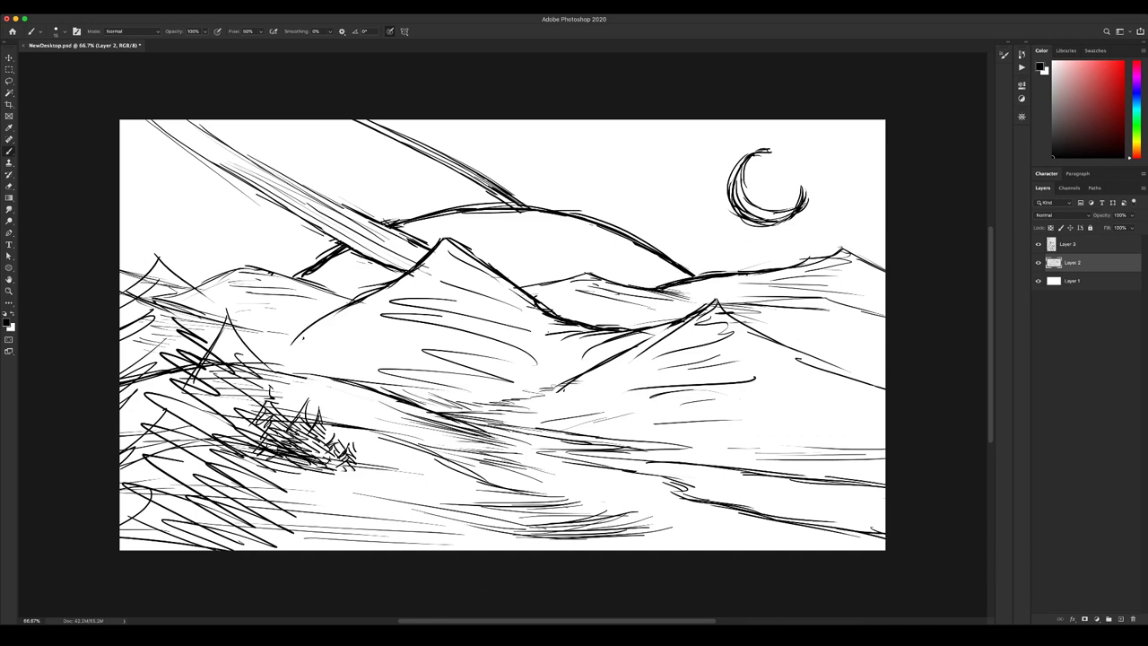
# Draw a row of distant trees as short upright strokes along the left foreground hill's ridge.
pyautogui.moveTo(270, 396)
pyautogui.mouseDown()
pyautogui.moveTo(263, 406)
pyautogui.moveTo(255, 338)
pyautogui.moveTo(253, 362)
pyautogui.moveTo(286, 348)
pyautogui.moveTo(342, 380)
pyautogui.moveTo(366, 377)
pyautogui.mouseUp()
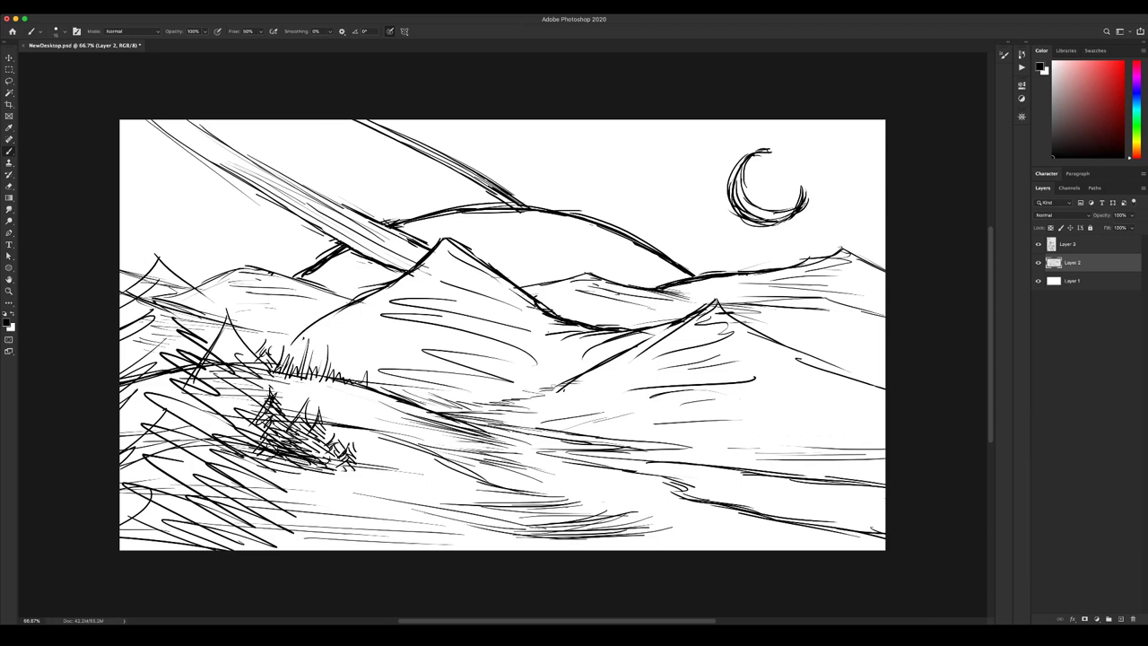
pyautogui.moveTo(255, 373)
pyautogui.mouseDown()
pyautogui.moveTo(274, 343)
pyautogui.moveTo(252, 351)
pyautogui.mouseUp()
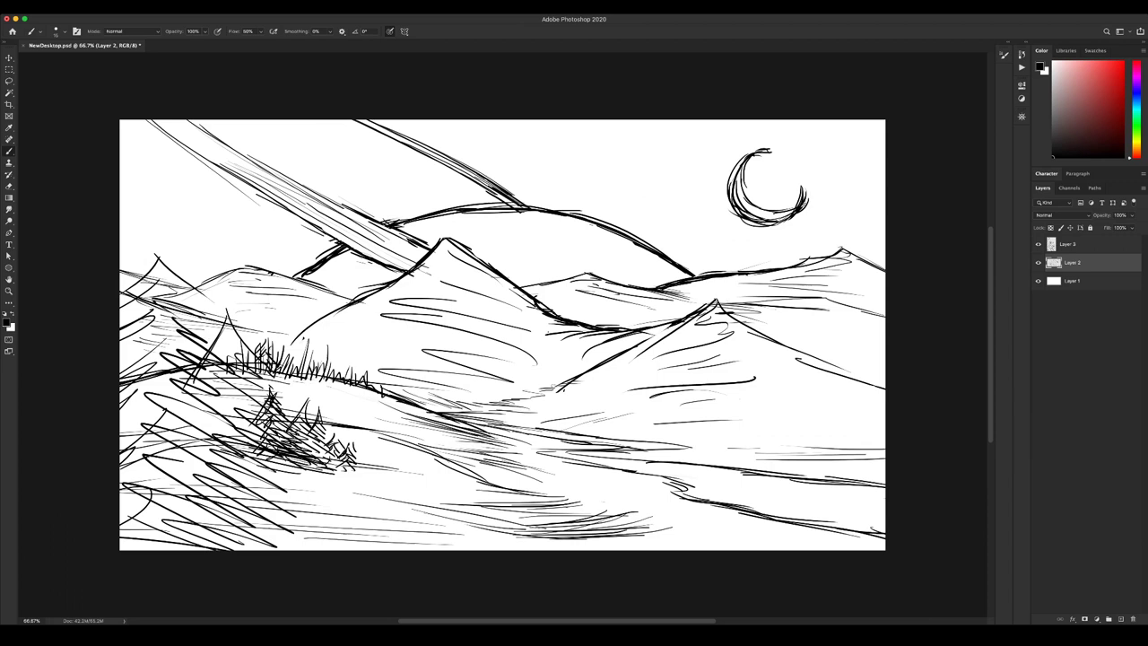
# Sketch a pine near the right edge, and start a wooded slope beside it with diagonal strokes.
pyautogui.moveTo(861, 360)
pyautogui.mouseDown()
pyautogui.moveTo(842, 391)
pyautogui.moveTo(865, 400)
pyautogui.mouseUp()
pyautogui.moveTo(856, 385)
pyautogui.mouseDown()
pyautogui.moveTo(823, 423)
pyautogui.moveTo(880, 412)
pyautogui.mouseUp()
pyautogui.moveTo(859, 401)
pyautogui.mouseDown()
pyautogui.moveTo(875, 422)
pyautogui.moveTo(864, 427)
pyautogui.mouseUp()
pyautogui.moveTo(843, 420); pyautogui.dragTo(866, 439)
pyautogui.moveTo(820, 386); pyautogui.dragTo(796, 413)
pyautogui.moveTo(834, 381)
pyautogui.mouseDown()
pyautogui.moveTo(798, 413)
pyautogui.moveTo(805, 440)
pyautogui.mouseUp()
pyautogui.moveTo(788, 395); pyautogui.dragTo(775, 415)
pyautogui.moveTo(800, 408)
pyautogui.mouseDown()
pyautogui.moveTo(777, 427)
pyautogui.moveTo(777, 446)
pyautogui.mouseUp()
pyautogui.moveTo(792, 437); pyautogui.dragTo(769, 453)
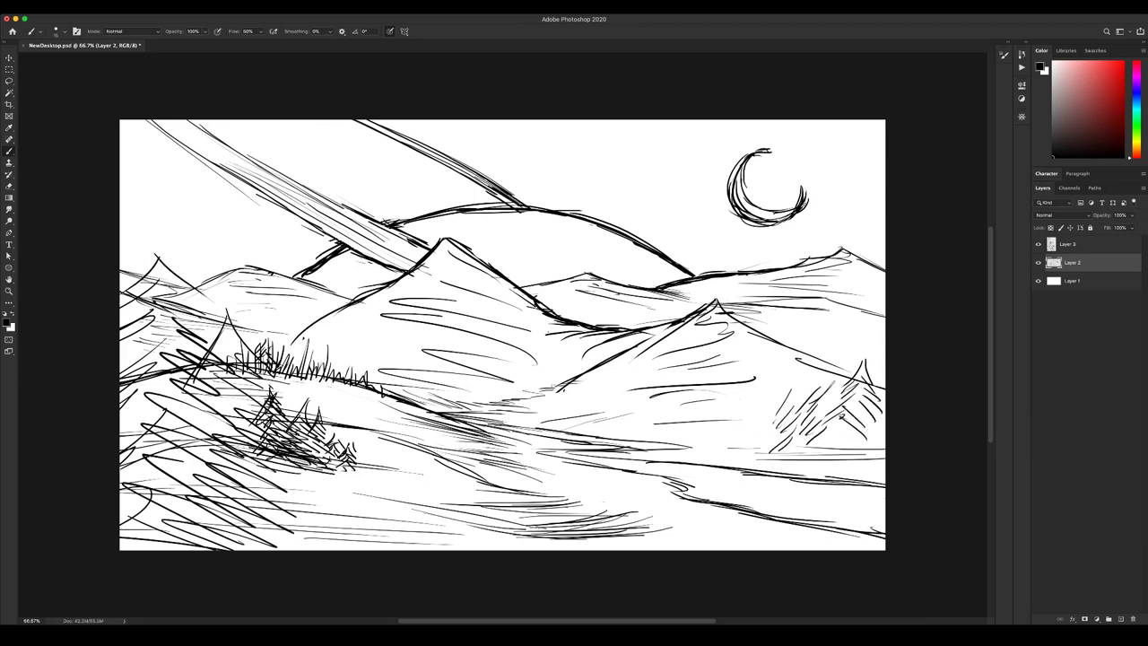
# Extend the right wooded slope leftward, and fill it with dense diagonal hatching down to the waterline.
pyautogui.moveTo(777, 397); pyautogui.dragTo(748, 439)
pyautogui.moveTo(764, 419); pyautogui.dragTo(731, 457)
pyautogui.moveTo(834, 432); pyautogui.dragTo(789, 459)
pyautogui.moveTo(862, 410); pyautogui.dragTo(811, 454)
pyautogui.moveTo(855, 423)
pyautogui.mouseDown()
pyautogui.moveTo(827, 454)
pyautogui.moveTo(857, 451)
pyautogui.mouseUp()
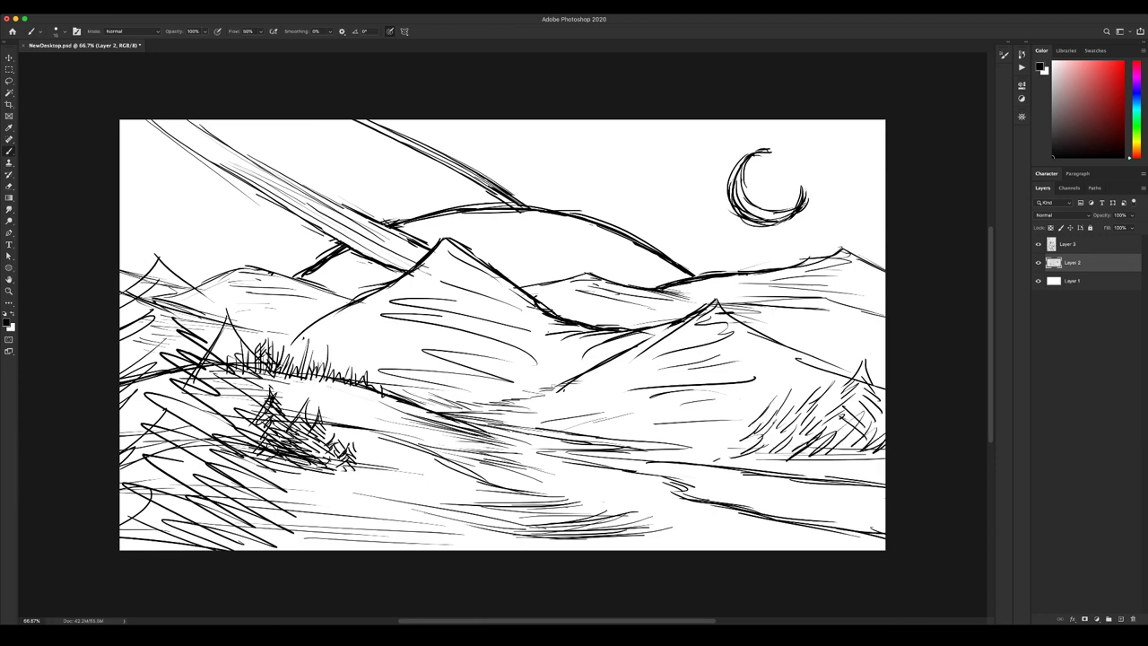
pyautogui.moveTo(760, 427); pyautogui.dragTo(713, 459)
pyautogui.moveTo(784, 438); pyautogui.dragTo(751, 464)
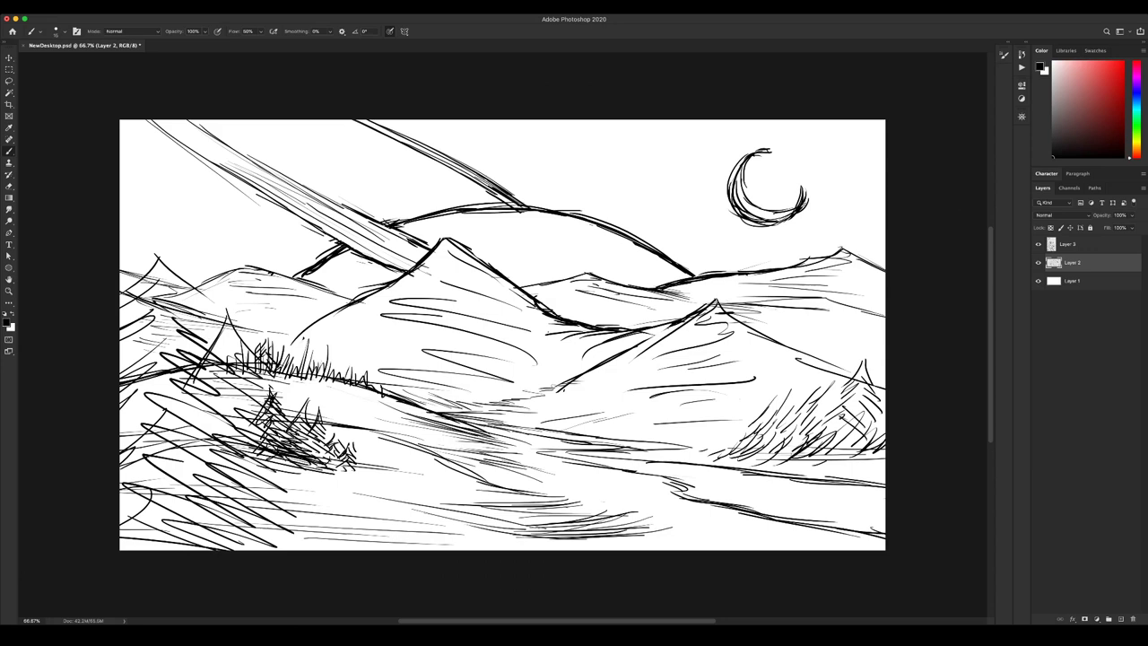
# Sketch a large foreground pine in the lower-right corner on Layer 3, with extra branches along its left side.
pyautogui.click(1068, 244)
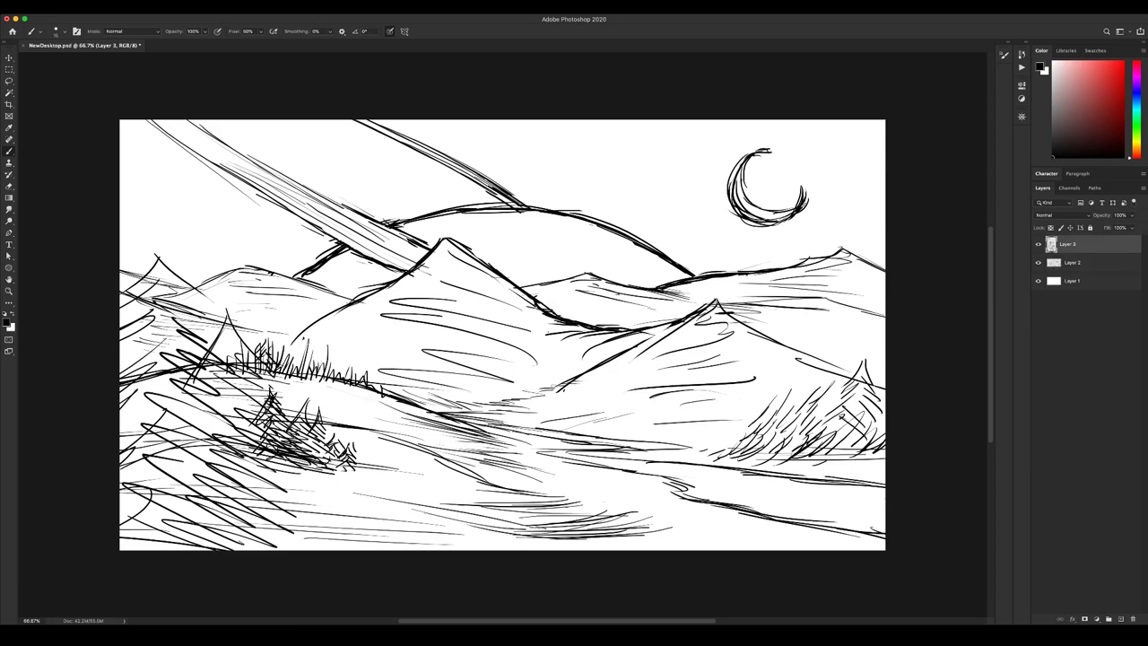
pyautogui.moveTo(830, 434); pyautogui.dragTo(787, 486)
pyautogui.moveTo(824, 466)
pyautogui.mouseDown()
pyautogui.moveTo(771, 513)
pyautogui.moveTo(776, 525)
pyautogui.mouseUp()
pyautogui.moveTo(798, 518); pyautogui.dragTo(776, 547)
pyautogui.moveTo(843, 407)
pyautogui.mouseDown()
pyautogui.moveTo(864, 457)
pyautogui.moveTo(855, 485)
pyautogui.moveTo(869, 505)
pyautogui.moveTo(778, 514)
pyautogui.moveTo(875, 535)
pyautogui.moveTo(769, 544)
pyautogui.mouseUp()
pyautogui.moveTo(769, 544)
pyautogui.mouseDown()
pyautogui.moveTo(833, 545)
pyautogui.moveTo(776, 548)
pyautogui.mouseUp()
pyautogui.moveTo(796, 515); pyautogui.dragTo(757, 549)
pyautogui.moveTo(832, 540)
pyautogui.mouseDown()
pyautogui.moveTo(796, 549)
pyautogui.moveTo(879, 549)
pyautogui.moveTo(837, 549)
pyautogui.mouseUp()
pyautogui.moveTo(859, 546); pyautogui.dragTo(832, 550)
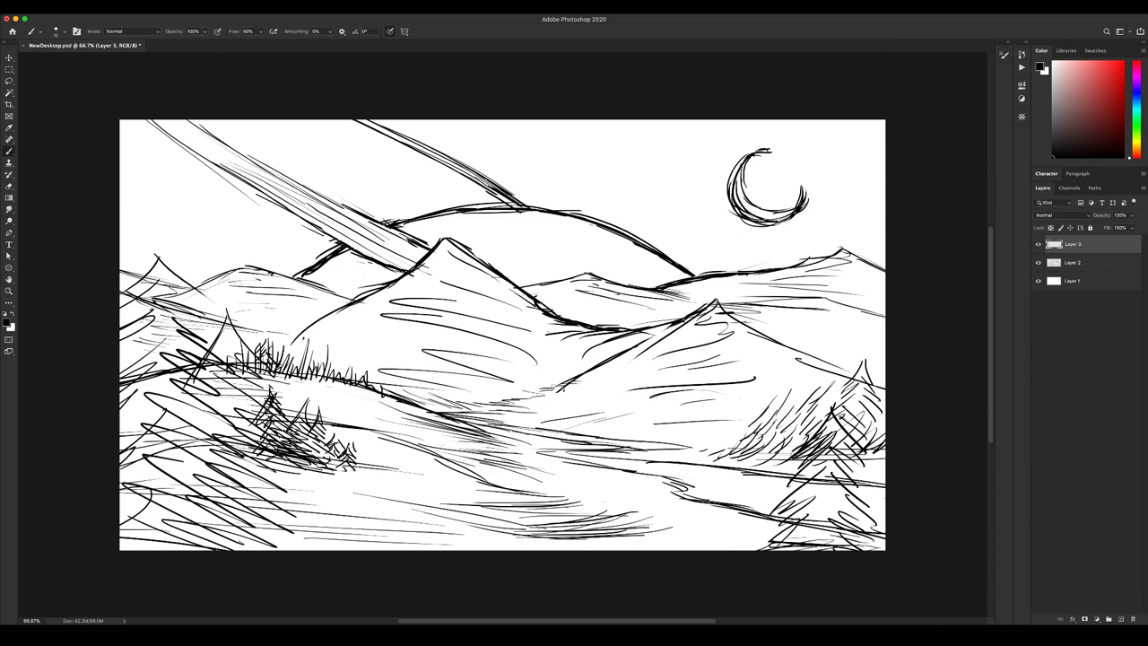
pyautogui.moveTo(801, 431); pyautogui.dragTo(769, 487)
pyautogui.moveTo(784, 480); pyautogui.dragTo(744, 535)
pyautogui.moveTo(782, 522)
pyautogui.mouseDown()
pyautogui.moveTo(760, 536)
pyautogui.moveTo(769, 540)
pyautogui.mouseUp()
# Sketch a smaller pine on Layer 2, on the bank just left of the large right pine.
pyautogui.click(1073, 262)
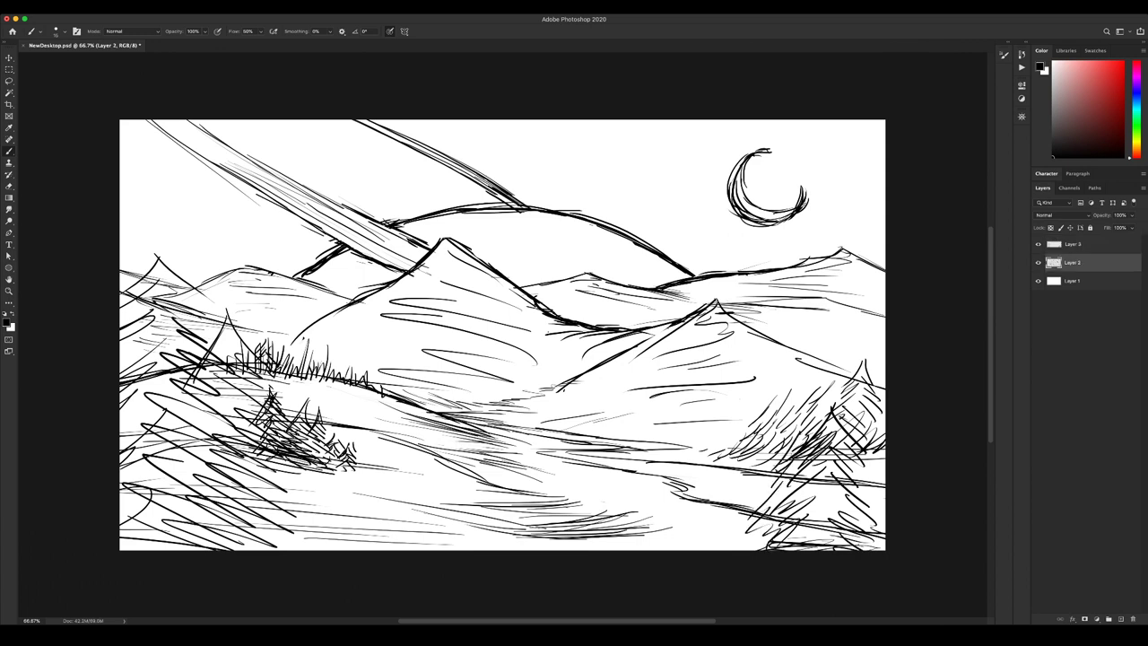
pyautogui.moveTo(734, 464); pyautogui.dragTo(716, 493)
pyautogui.moveTo(740, 433); pyautogui.dragTo(726, 465)
pyautogui.moveTo(731, 460); pyautogui.dragTo(716, 481)
pyautogui.moveTo(742, 431); pyautogui.dragTo(701, 523)
pyautogui.moveTo(717, 466); pyautogui.dragTo(749, 522)
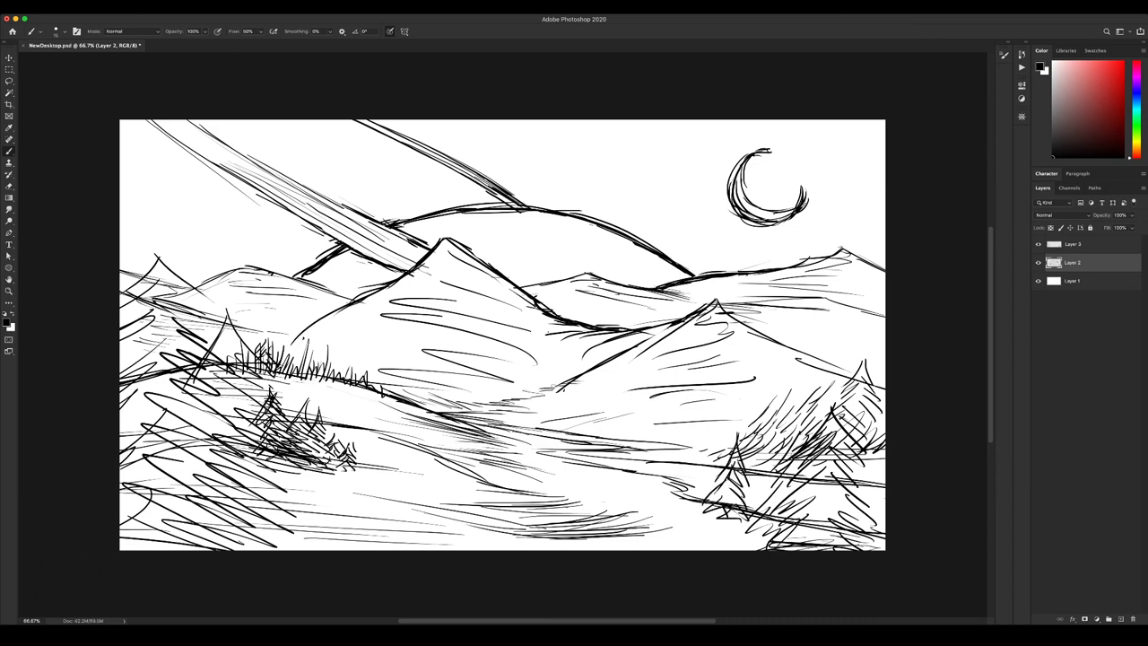
# Build the small pine on the right bank into a dense cluster of overlapping trees reaching the bank's tip.
pyautogui.moveTo(716, 437); pyautogui.dragTo(690, 491)
pyautogui.moveTo(703, 484); pyautogui.dragTo(682, 515)
pyautogui.moveTo(721, 437); pyautogui.dragTo(698, 509)
pyautogui.moveTo(690, 511); pyautogui.dragTo(725, 516)
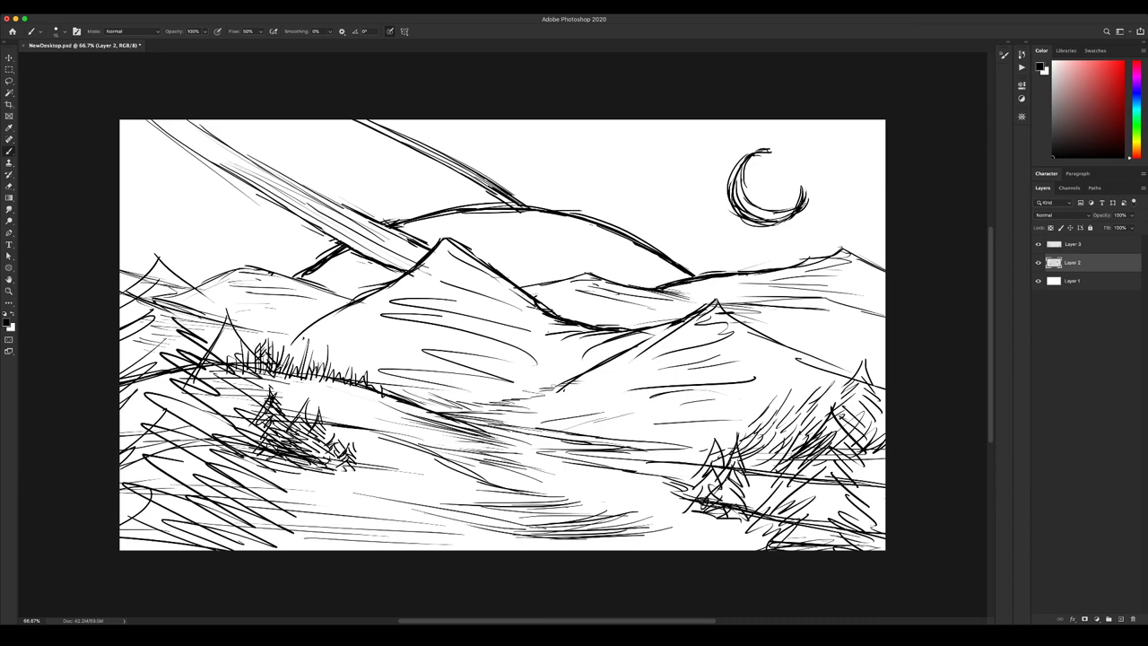
pyautogui.moveTo(698, 443); pyautogui.dragTo(674, 488)
pyautogui.moveTo(717, 487); pyautogui.dragTo(674, 520)
pyautogui.moveTo(710, 466); pyautogui.dragTo(688, 490)
pyautogui.moveTo(705, 479)
pyautogui.mouseDown()
pyautogui.moveTo(683, 506)
pyautogui.moveTo(667, 516)
pyautogui.moveTo(663, 507)
pyautogui.mouseUp()
pyautogui.moveTo(680, 493); pyautogui.dragTo(667, 504)
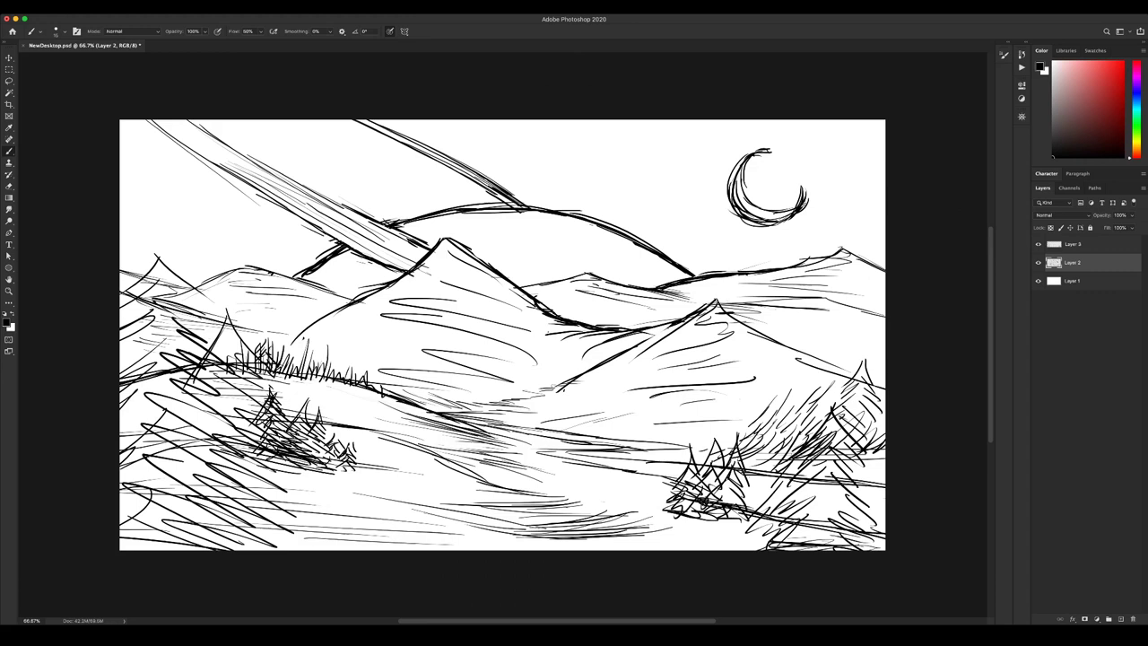
pyautogui.press('e')
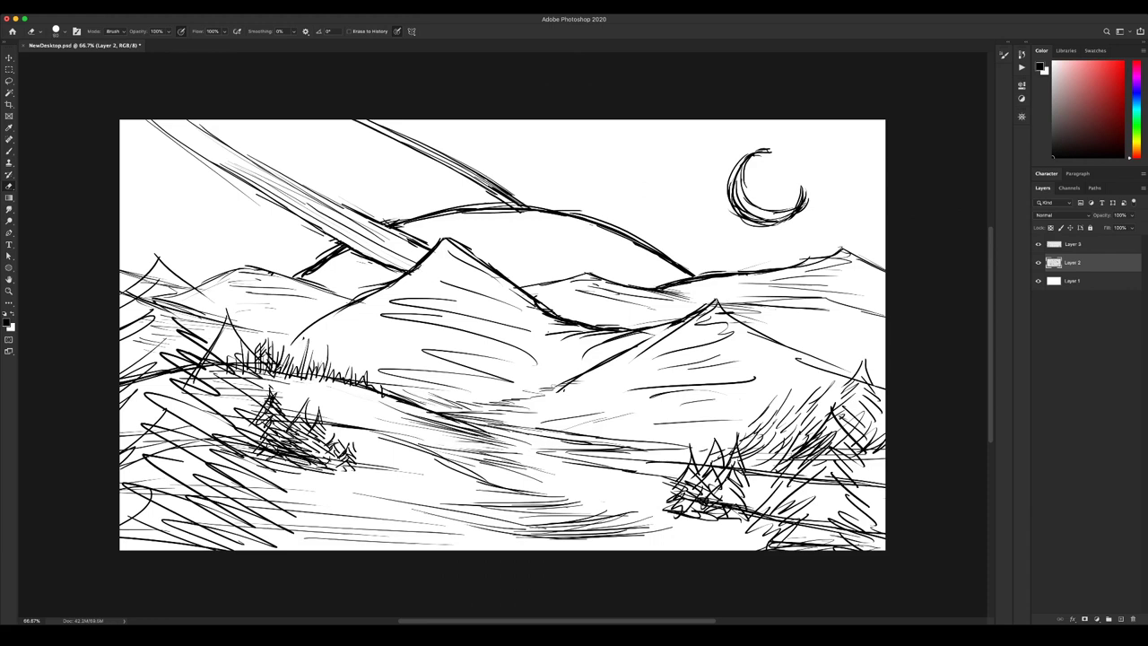
pyautogui.press('b')
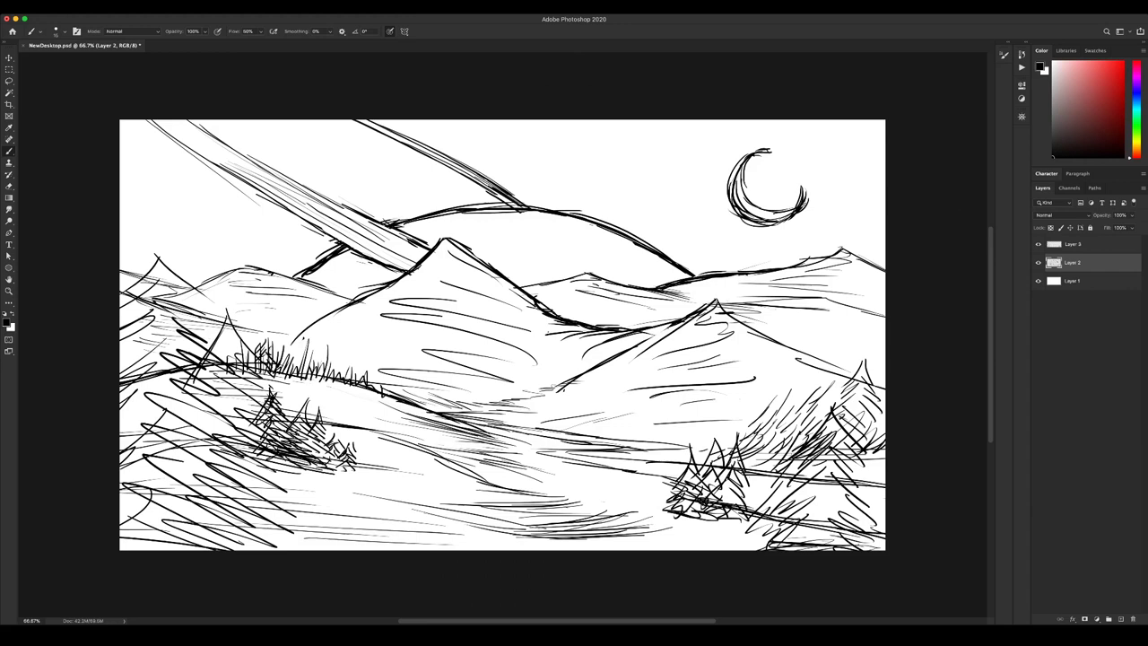
pyautogui.moveTo(667, 473); pyautogui.dragTo(677, 456)
pyautogui.moveTo(660, 507)
pyautogui.mouseDown()
pyautogui.moveTo(674, 457)
pyautogui.moveTo(667, 510)
pyautogui.mouseUp()
# Erase the shoreline and bank strokes on Layer 2 that run through the large right pine.
pyautogui.press('e')
pyautogui.moveTo(827, 526)
pyautogui.mouseDown()
pyautogui.moveTo(769, 516)
pyautogui.moveTo(882, 535)
pyautogui.mouseUp()
pyautogui.moveTo(825, 478); pyautogui.dragTo(831, 481)
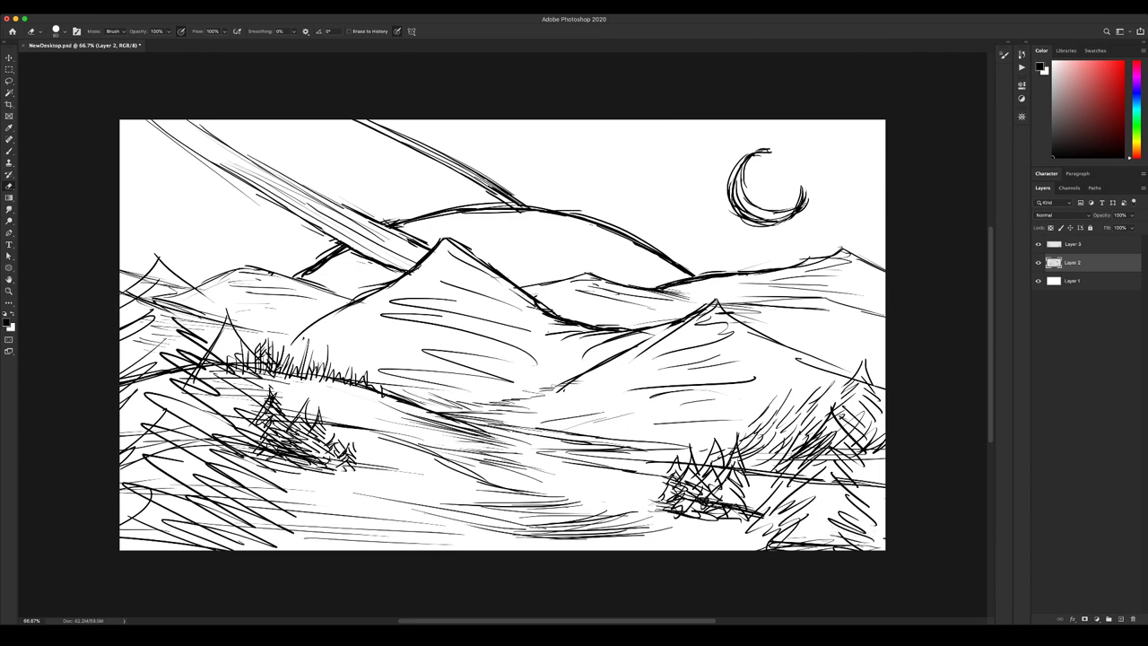
pyautogui.moveTo(839, 441); pyautogui.dragTo(812, 450)
pyautogui.moveTo(865, 483)
pyautogui.mouseDown()
pyautogui.moveTo(795, 478)
pyautogui.moveTo(814, 453)
pyautogui.moveTo(784, 474)
pyautogui.moveTo(795, 458)
pyautogui.mouseUp()
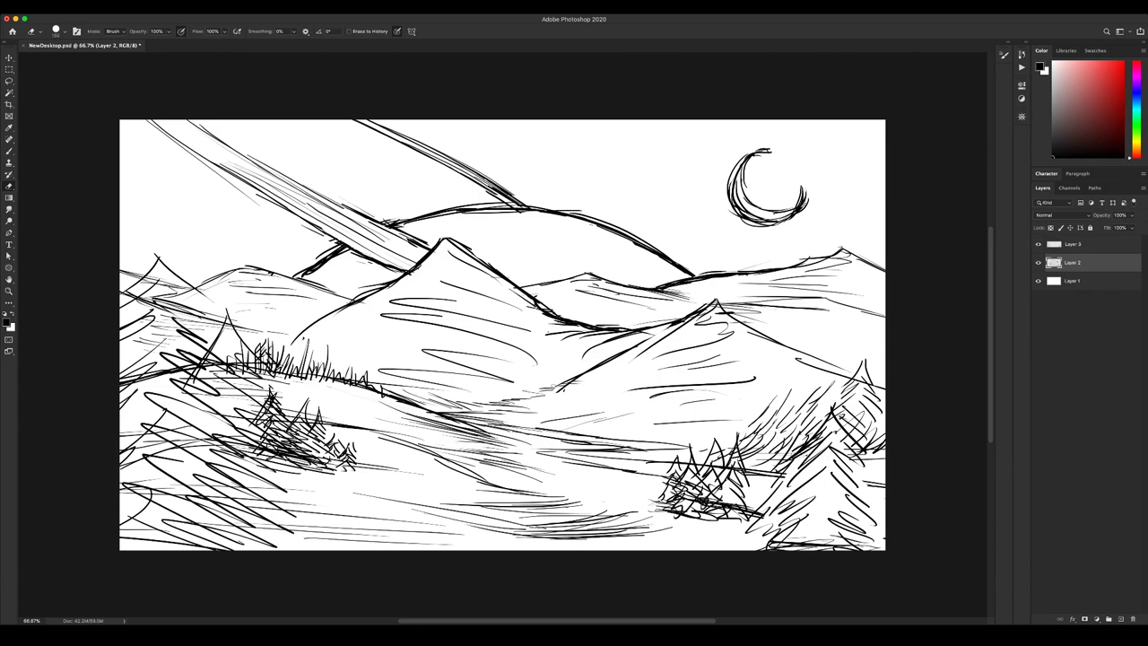
# Enlarge the eraser, and clear the hill and mound lines on Layer 2 behind the large left pines.
pyautogui.press(']')
pyautogui.press(']')
pyautogui.press(']')
pyautogui.press(']')
pyautogui.moveTo(130, 434); pyautogui.dragTo(185, 444)
pyautogui.moveTo(150, 456); pyautogui.dragTo(132, 461)
pyautogui.moveTo(176, 487); pyautogui.dragTo(123, 491)
pyautogui.moveTo(130, 462); pyautogui.dragTo(122, 466)
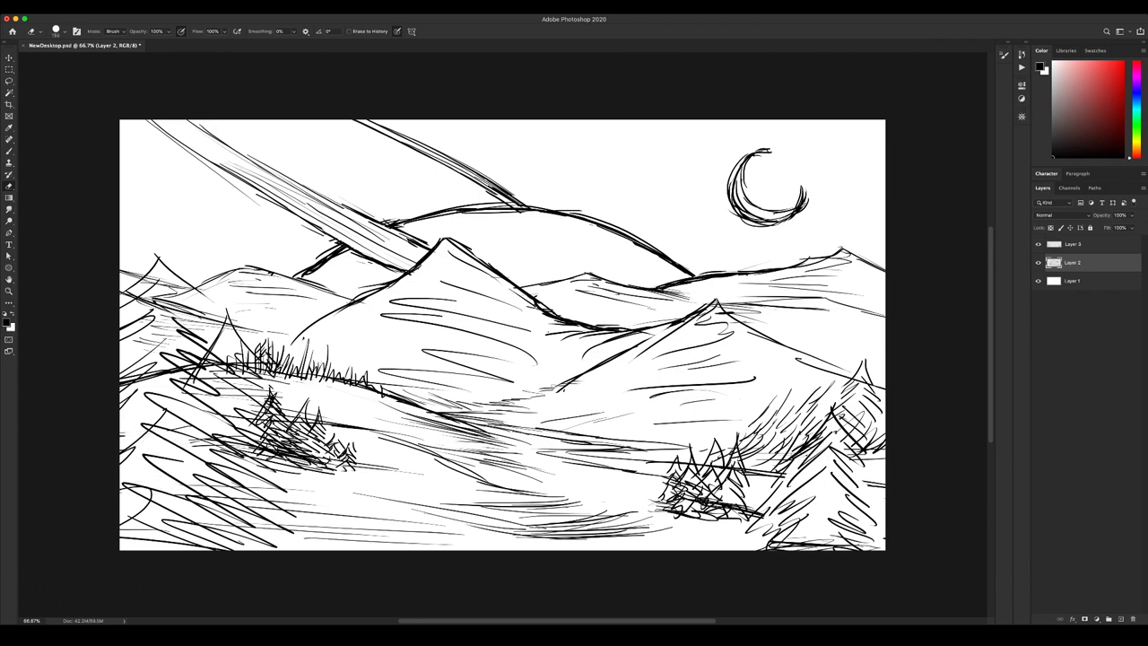
pyautogui.moveTo(210, 523)
pyautogui.mouseDown()
pyautogui.moveTo(202, 445)
pyautogui.moveTo(235, 436)
pyautogui.moveTo(217, 382)
pyautogui.moveTo(224, 366)
pyautogui.moveTo(125, 382)
pyautogui.mouseUp()
pyautogui.moveTo(197, 367)
pyautogui.mouseDown()
pyautogui.moveTo(147, 373)
pyautogui.moveTo(166, 322)
pyautogui.moveTo(143, 291)
pyautogui.moveTo(159, 279)
pyautogui.moveTo(172, 287)
pyautogui.moveTo(122, 434)
pyautogui.mouseUp()
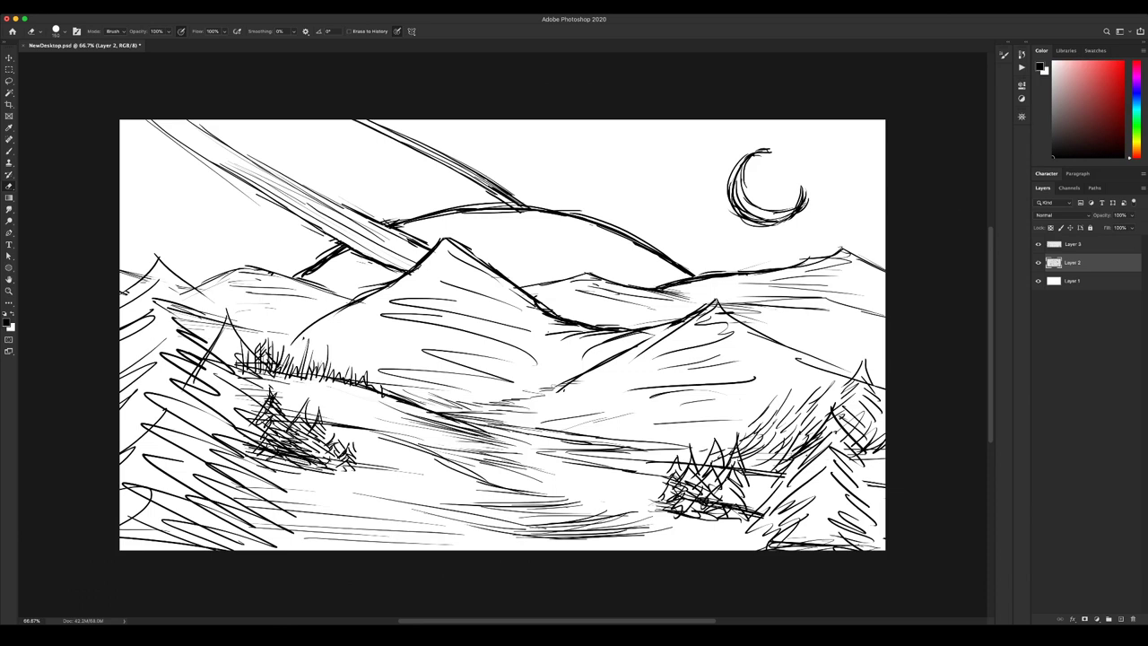
# Flip the whole drawing horizontally, and undo a trial vertical flip.
pyautogui.press('super+shift+h')
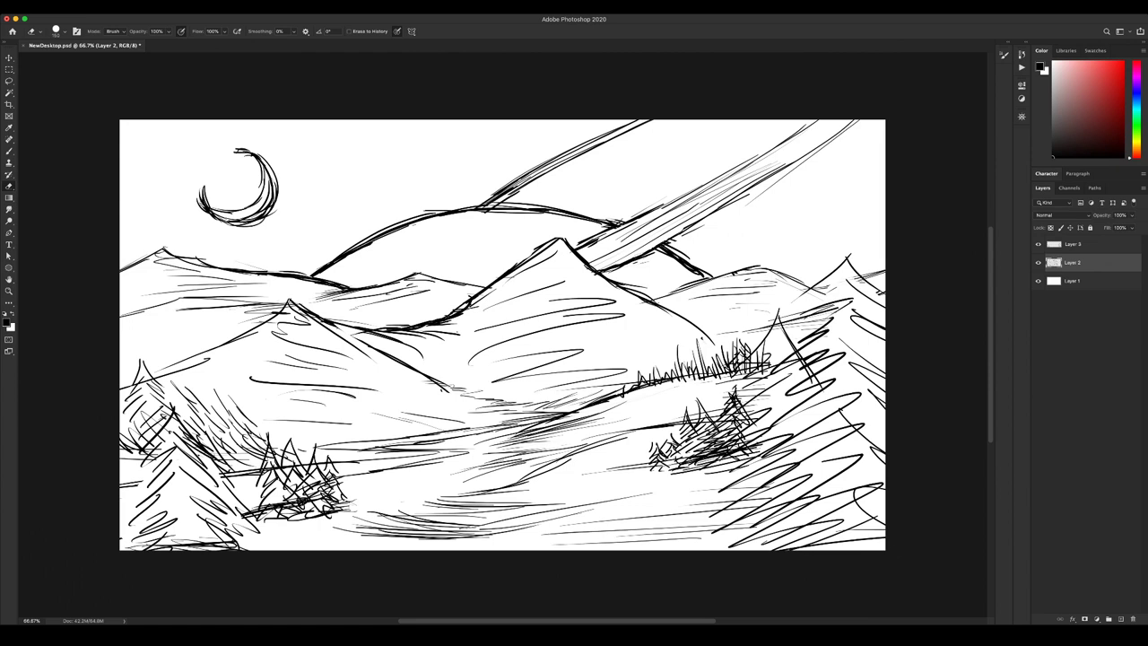
pyautogui.press('super+shift+v')
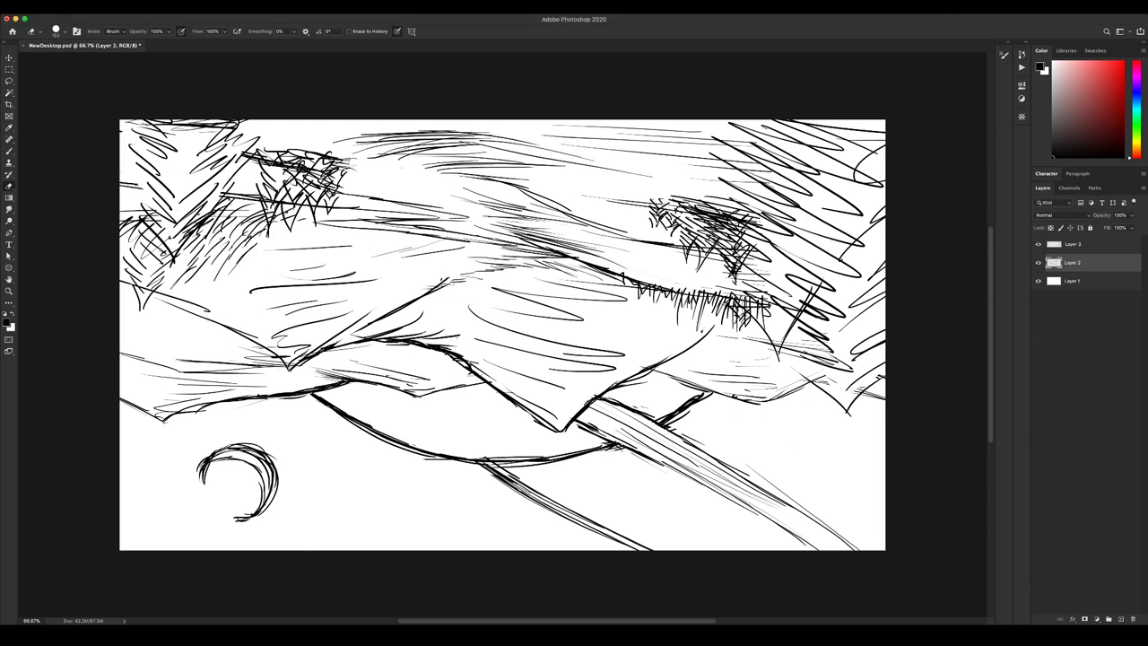
pyautogui.press('super+z')
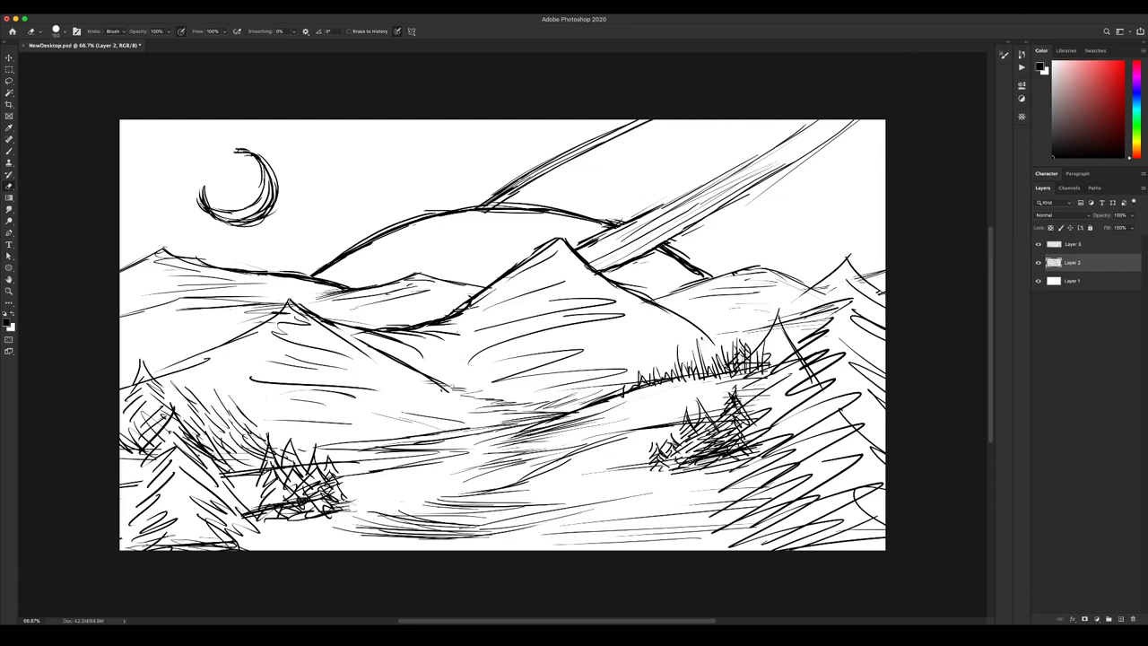
# Lasso the planet and its rings on Layer 2 and move them left to behind the central peak.
pyautogui.press('l')
pyautogui.moveTo(436, 149)
pyautogui.mouseDown()
pyautogui.moveTo(348, 208)
pyautogui.moveTo(305, 255)
pyautogui.moveTo(554, 226)
pyautogui.moveTo(631, 274)
pyautogui.moveTo(677, 275)
pyautogui.moveTo(884, 157)
pyautogui.moveTo(749, 119)
pyautogui.moveTo(432, 119)
pyautogui.mouseUp()
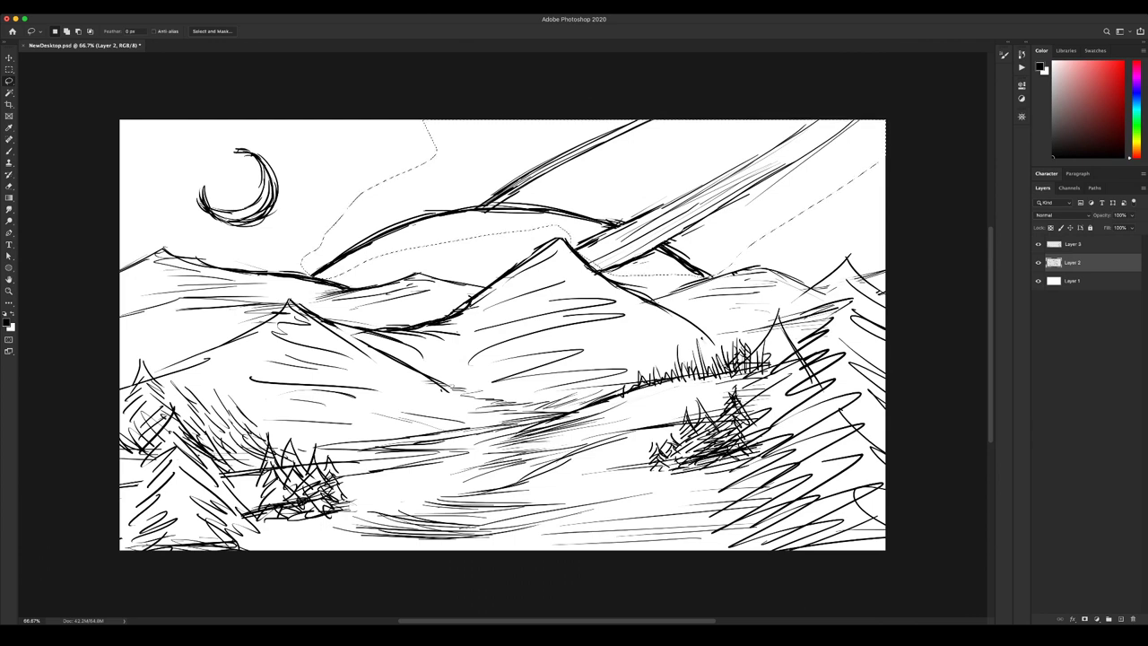
pyautogui.press('v')
pyautogui.moveTo(573, 197); pyautogui.dragTo(662, 201)
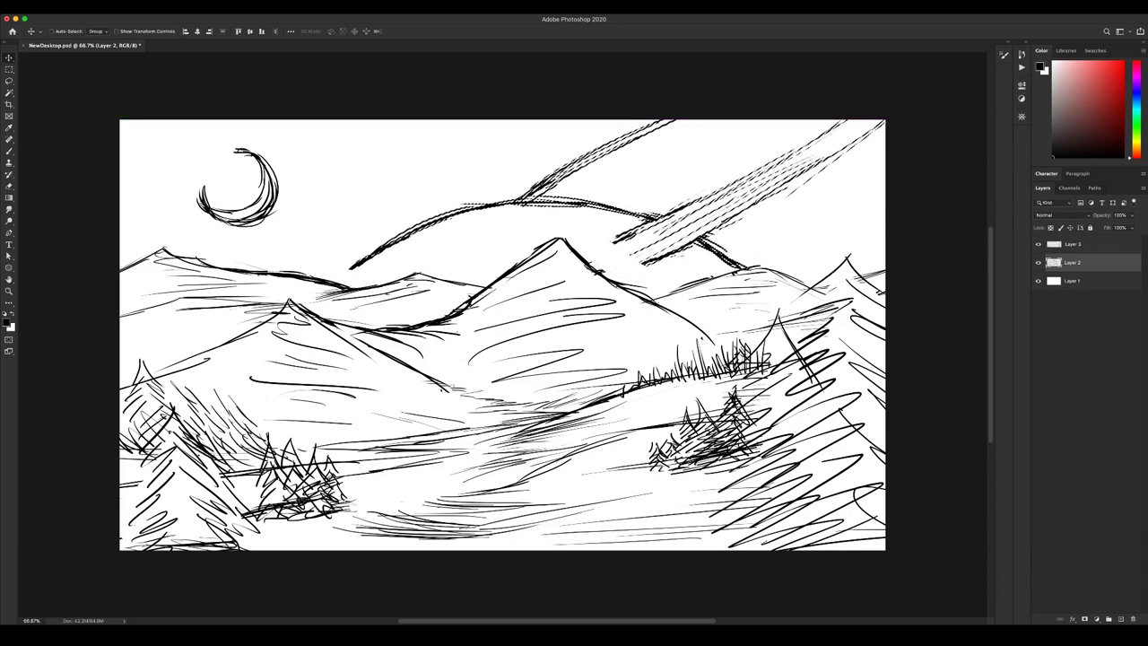
pyautogui.moveTo(662, 201)
pyautogui.mouseDown()
pyautogui.moveTo(709, 198)
pyautogui.moveTo(700, 208)
pyautogui.moveTo(741, 222)
pyautogui.moveTo(534, 202)
pyautogui.moveTo(545, 211)
pyautogui.mouseUp()
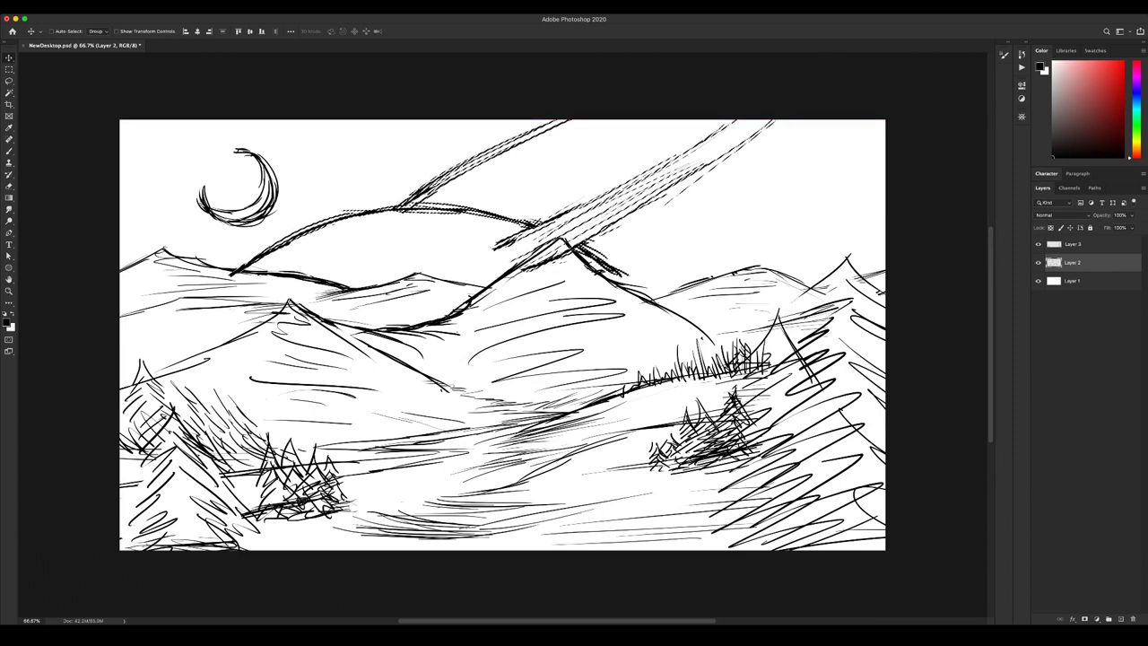
# Put the selected ringed planet on its own layer and shift it slightly further left.
pyautogui.press('super+j')
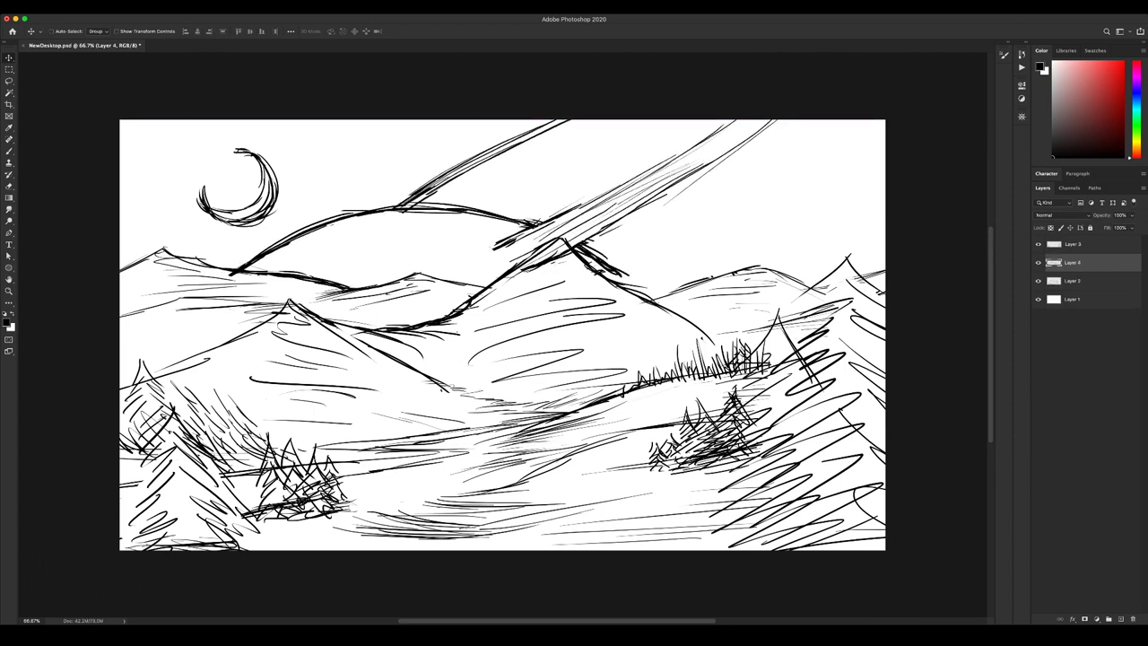
pyautogui.moveTo(545, 211)
pyautogui.mouseDown()
pyautogui.moveTo(537, 221)
pyautogui.moveTo(513, 216)
pyautogui.mouseUp()
pyautogui.moveTo(371, 219); pyautogui.dragTo(380, 219)
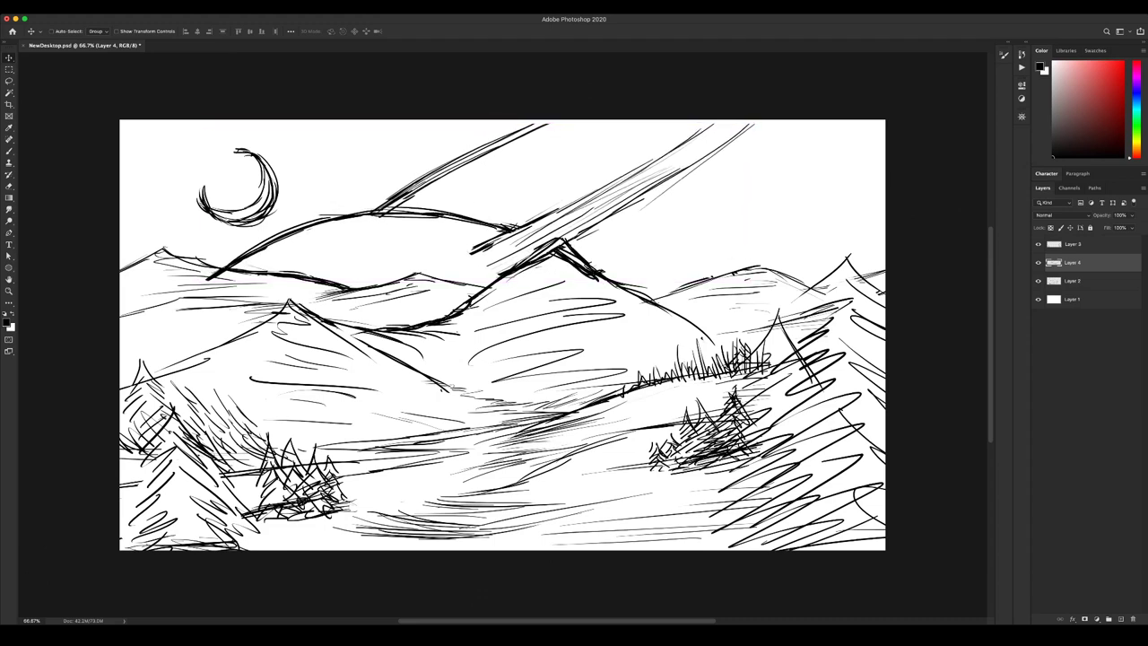
# Extend the planet's ring lines on Layer 4 down to the ridge beside the central peak.
pyautogui.press('b')
pyautogui.moveTo(432, 271); pyautogui.dragTo(472, 253)
pyautogui.moveTo(452, 262); pyautogui.dragTo(487, 242)
pyautogui.moveTo(419, 276); pyautogui.dragTo(453, 258)
pyautogui.moveTo(411, 278); pyautogui.dragTo(498, 262)
pyautogui.moveTo(453, 282); pyautogui.dragTo(496, 278)
pyautogui.moveTo(502, 280)
pyautogui.mouseDown()
pyautogui.moveTo(520, 269)
pyautogui.moveTo(504, 278)
pyautogui.mouseUp()
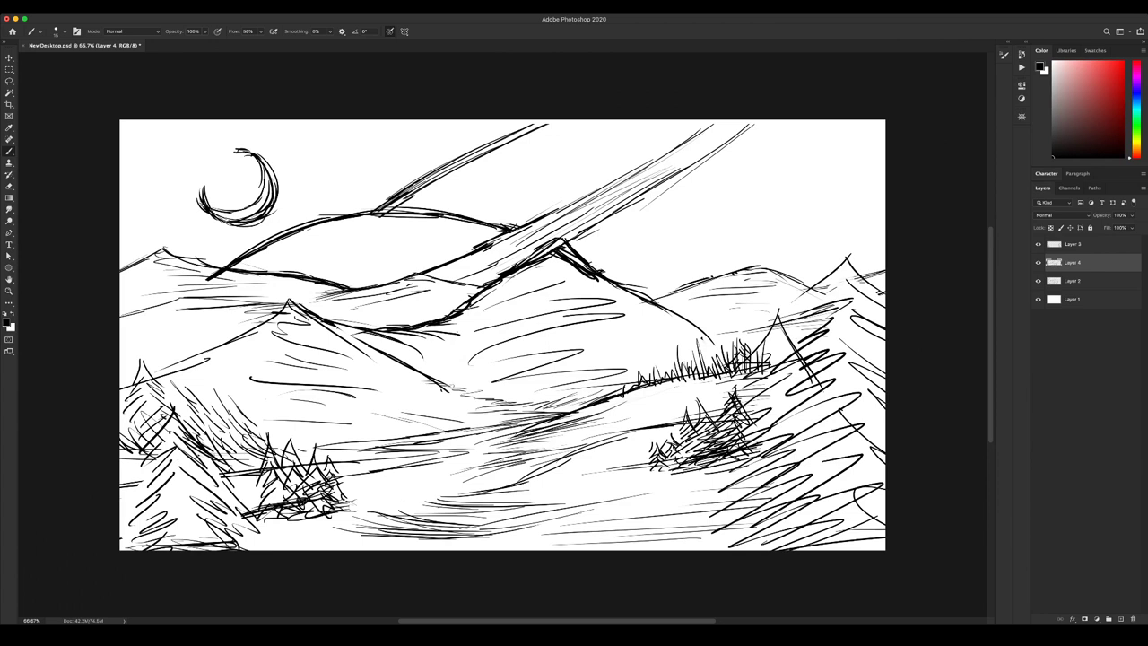
# Add a layer mask to Layer 4 and, with an enlarged brush, hide the planet lines overlapping the ridge and central peak.
pyautogui.click(1084, 619)
pyautogui.press(']')
pyautogui.press(']')
pyautogui.press(']')
pyautogui.press(']')
pyautogui.moveTo(208, 280); pyautogui.dragTo(222, 271)
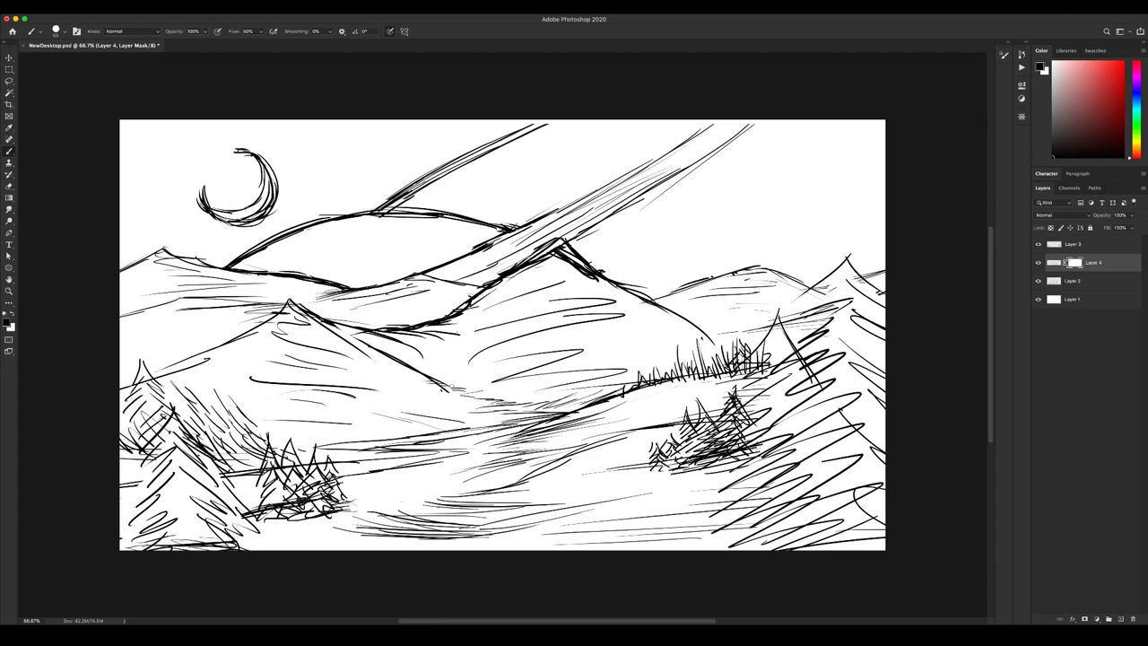
pyautogui.moveTo(509, 275)
pyautogui.mouseDown()
pyautogui.moveTo(563, 246)
pyautogui.moveTo(604, 282)
pyautogui.mouseUp()
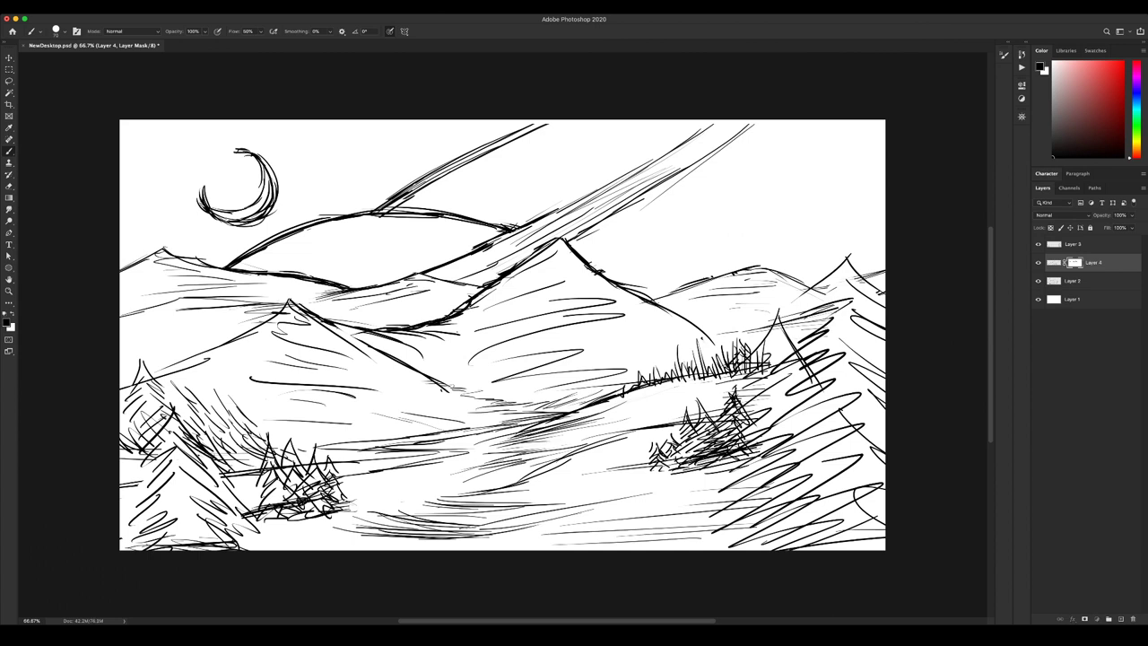
# Move the planet artwork on Layer 4 slightly left, independently of its layer mask.
pyautogui.click(1053, 262)
pyautogui.press('v')
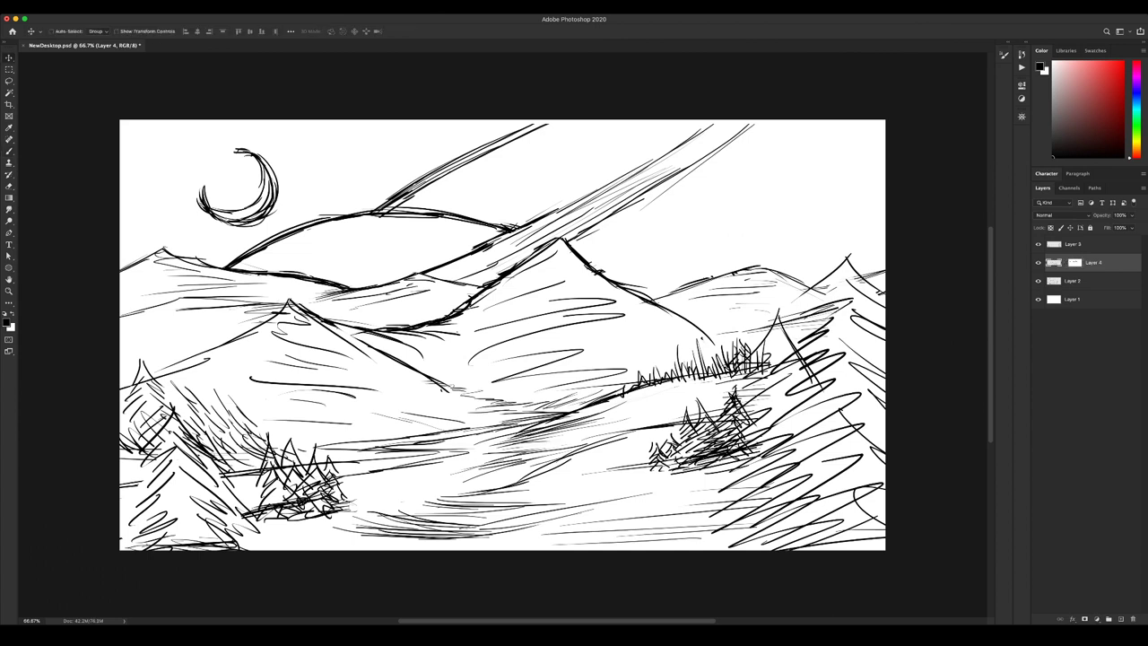
pyautogui.moveTo(485, 211); pyautogui.dragTo(470, 211)
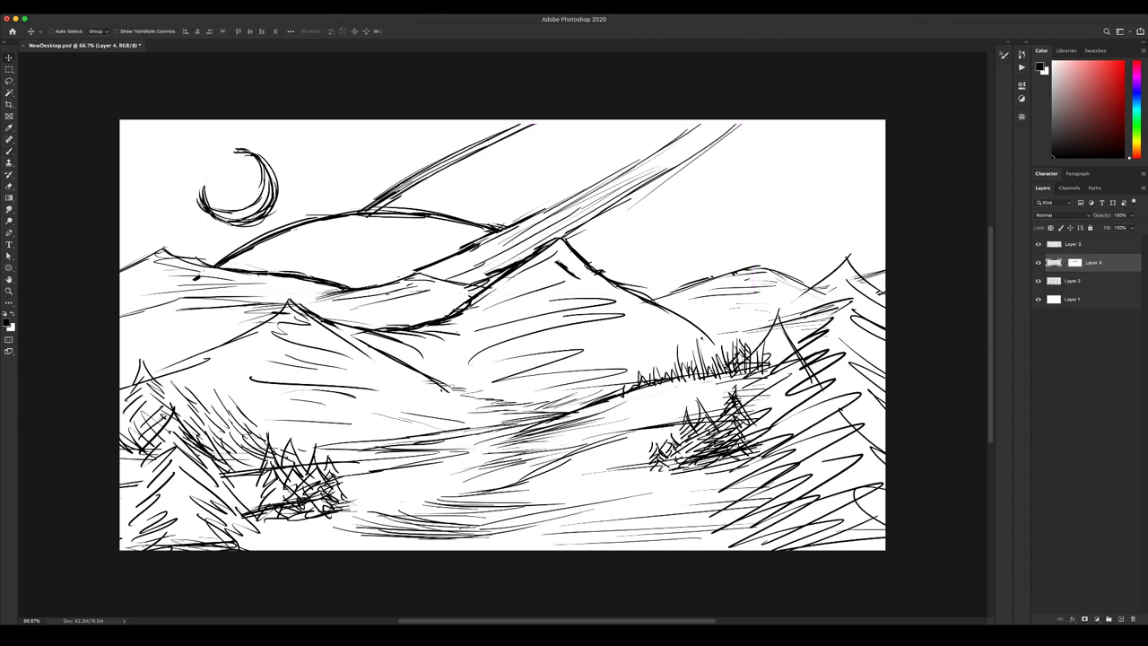
# Nudge the planet artwork on Layer 4 a little to the right and slightly down.
pyautogui.press('Right')
pyautogui.press('Right')
pyautogui.press('Right')
pyautogui.press('Right')
pyautogui.press('Right')
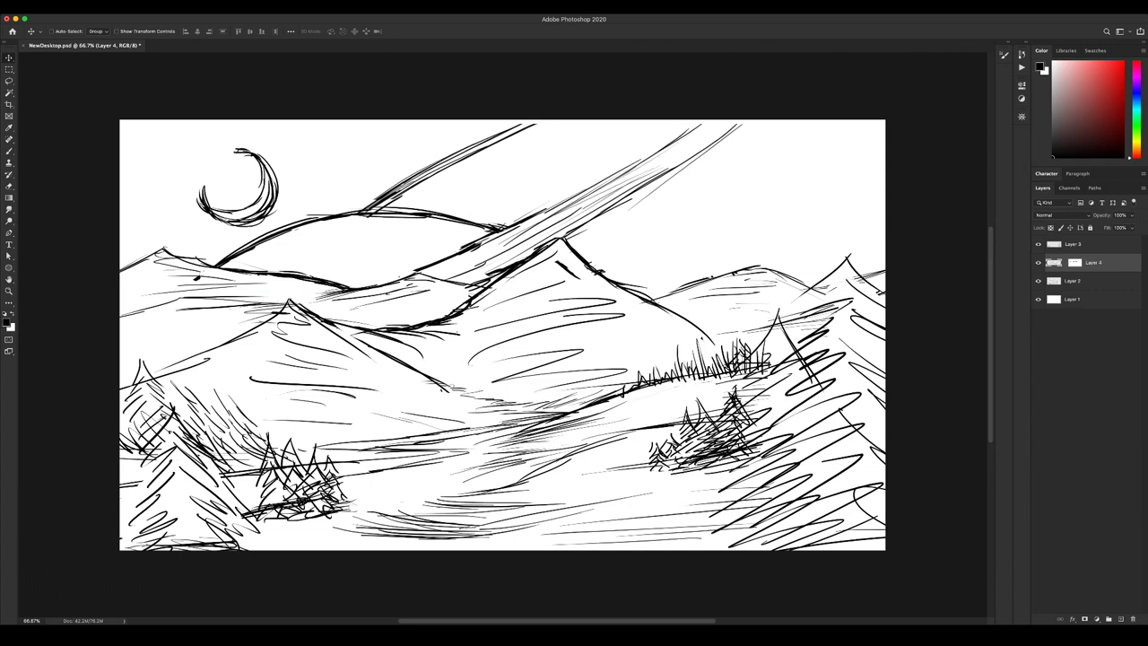
pyautogui.press('Right')
pyautogui.press('Right')
pyautogui.press('Right')
pyautogui.press('Right')
pyautogui.press('Right')
pyautogui.press('Right')
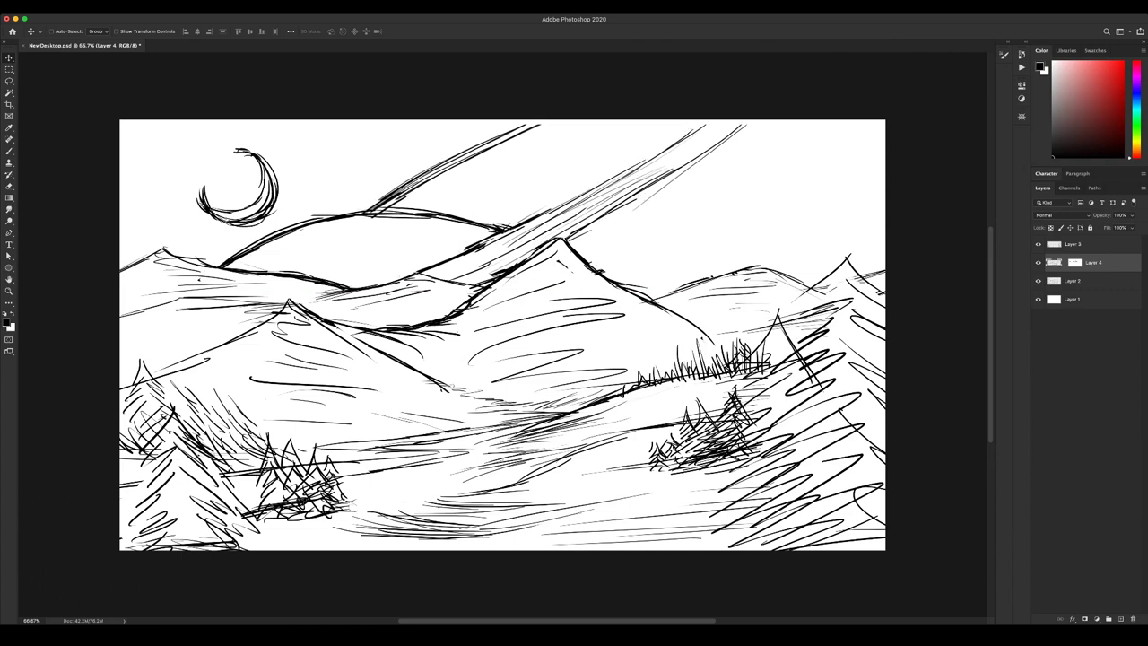
pyautogui.press('Down')
pyautogui.press('Down')
pyautogui.press('Down')
pyautogui.press('Right')
pyautogui.press('Right')
pyautogui.press('Right')
pyautogui.press('Right')
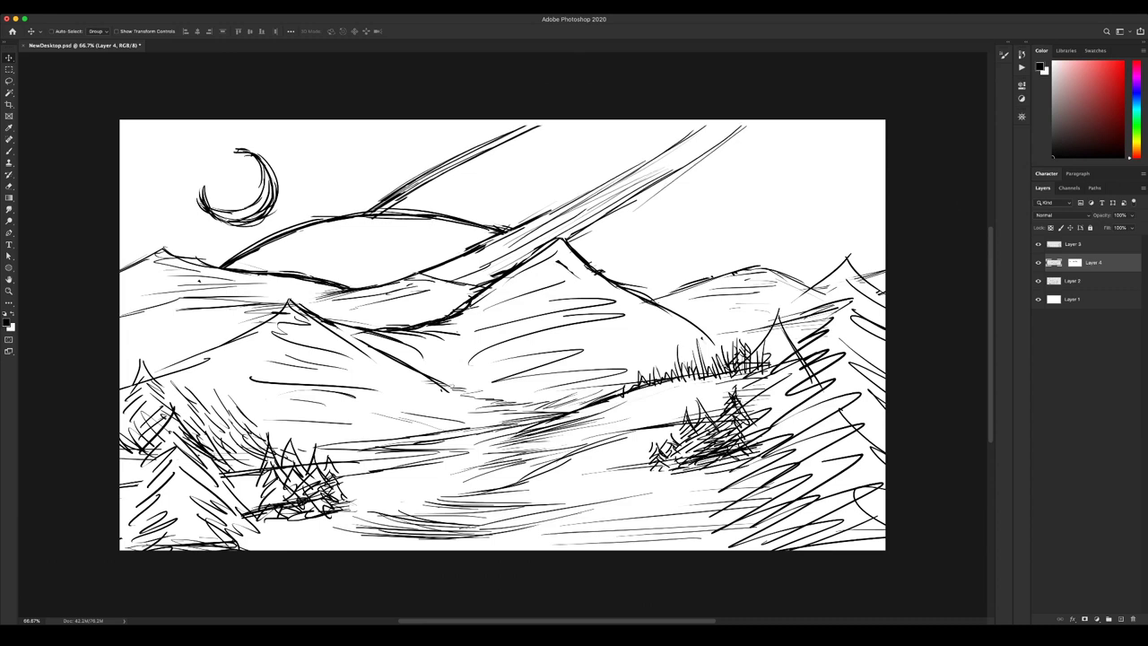
# Erase the small distant hill's left slope on Layer 2, redraw its ridge with a smaller brush, and touch up the central peak's tip.
pyautogui.click(1073, 281)
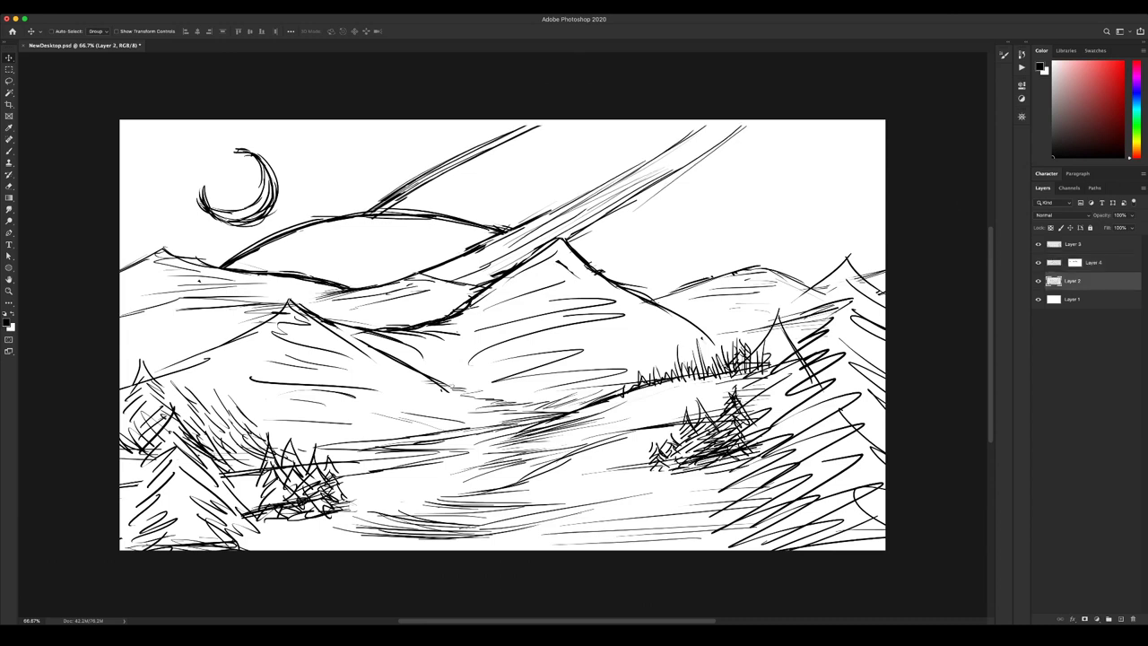
pyautogui.press('b')
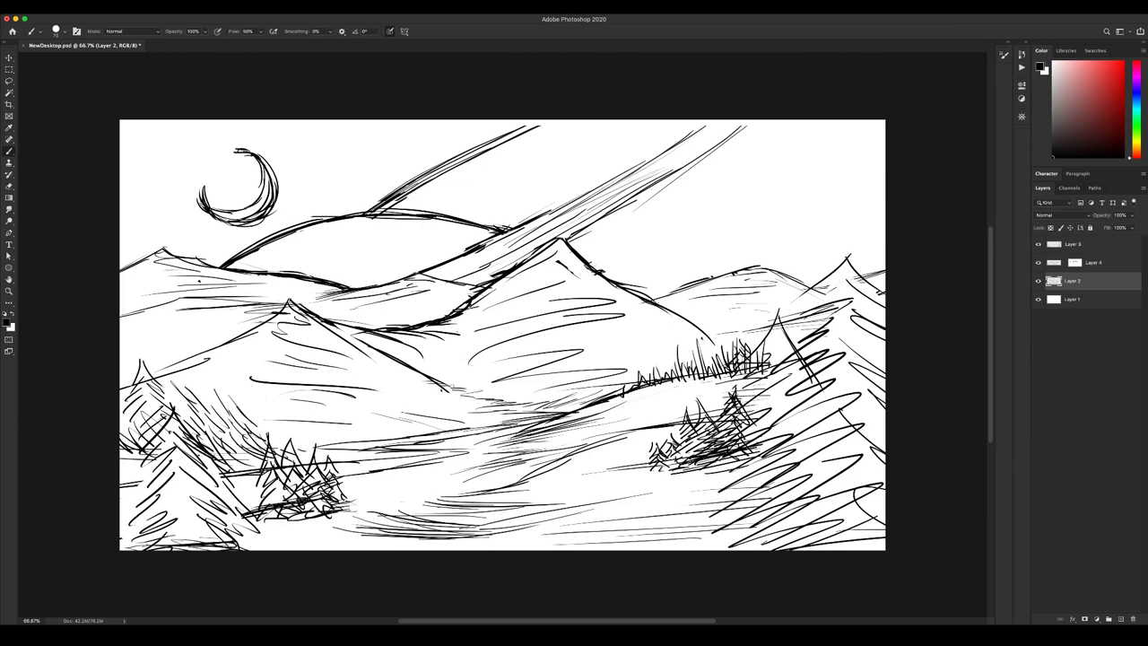
pyautogui.press('e')
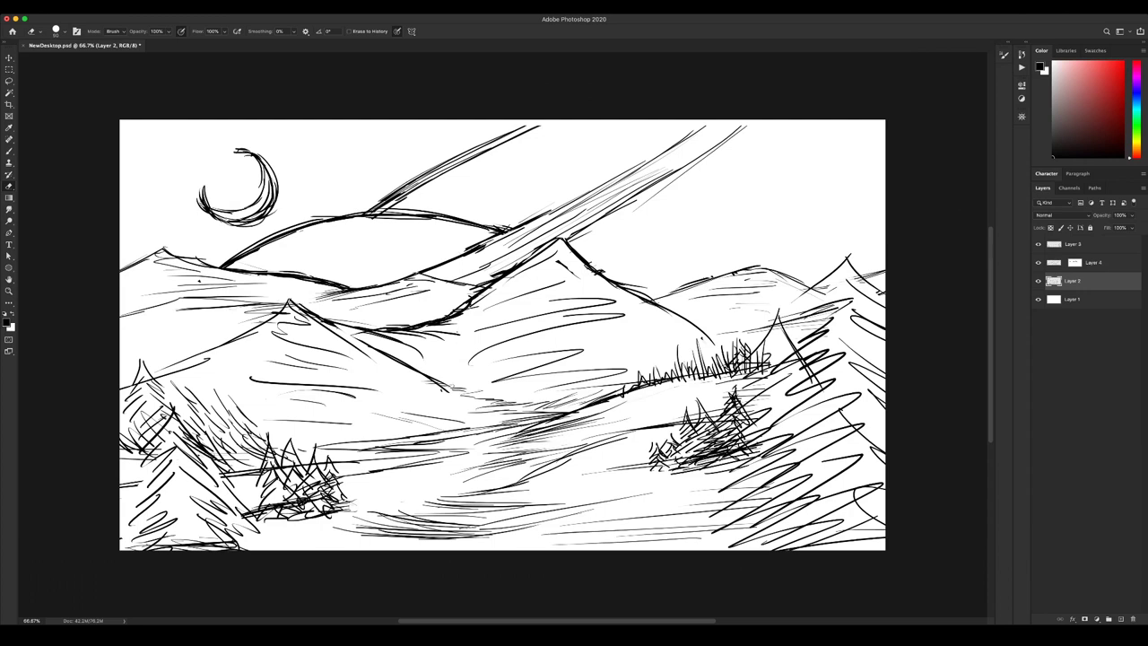
pyautogui.moveTo(417, 273)
pyautogui.mouseDown()
pyautogui.moveTo(316, 296)
pyautogui.moveTo(365, 288)
pyautogui.mouseUp()
pyautogui.press('b')
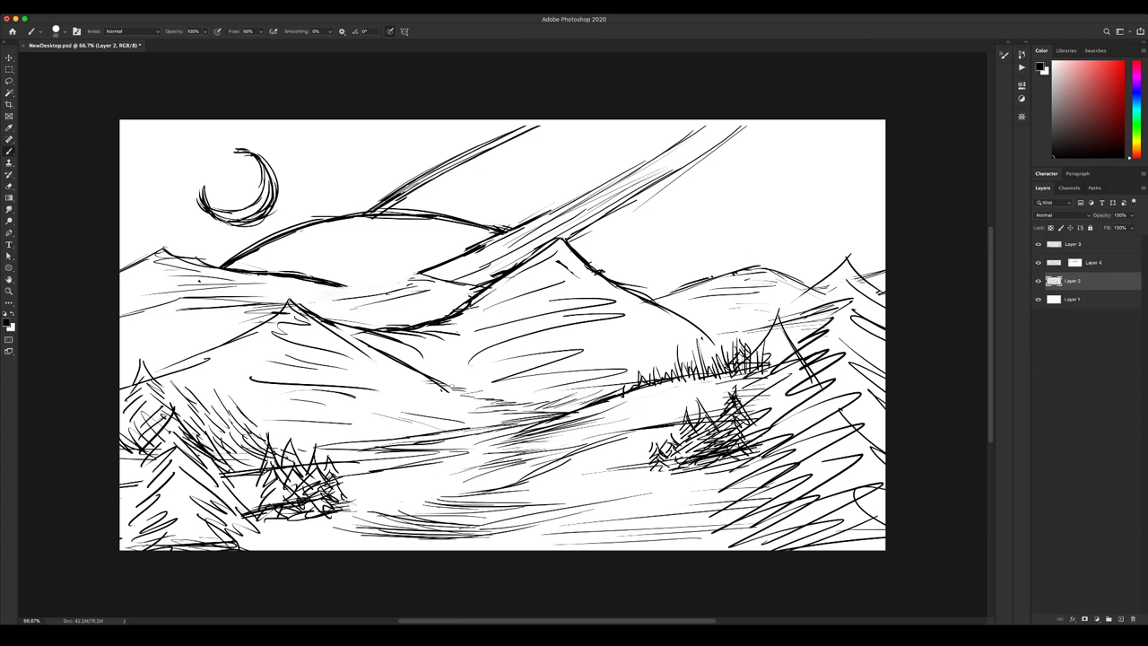
pyautogui.moveTo(407, 268)
pyautogui.mouseDown()
pyautogui.moveTo(434, 279)
pyautogui.moveTo(378, 265)
pyautogui.moveTo(348, 279)
pyautogui.moveTo(385, 273)
pyautogui.moveTo(285, 291)
pyautogui.moveTo(359, 284)
pyautogui.mouseUp()
pyautogui.hotkey('ctrl', 'z')
pyautogui.press('[')
pyautogui.press('[')
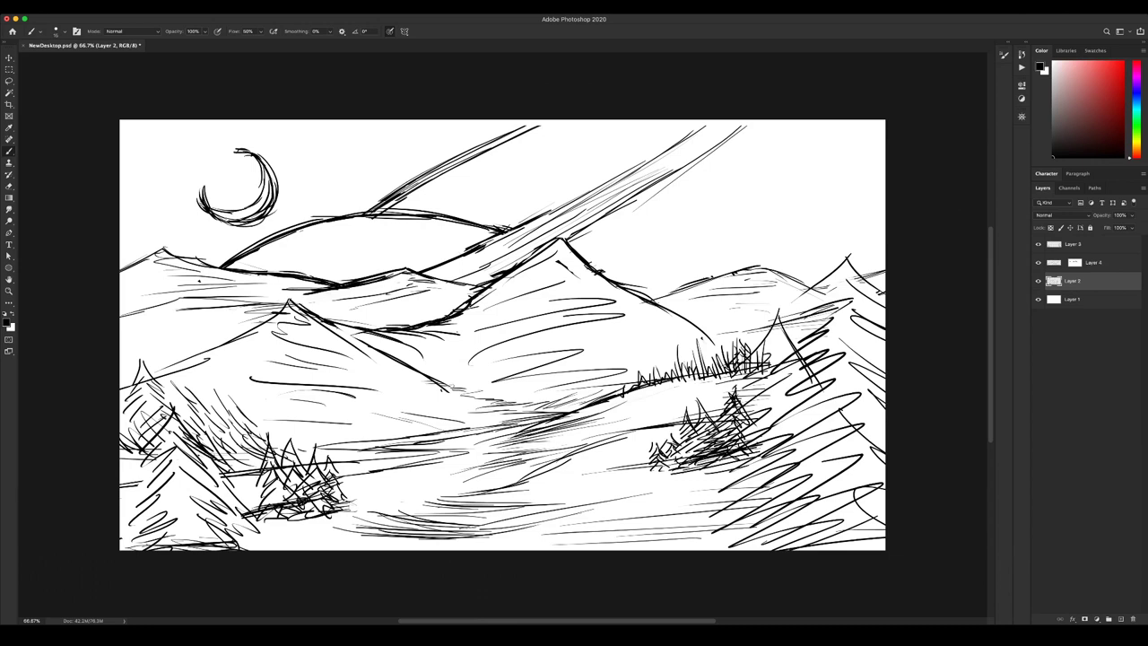
pyautogui.moveTo(559, 235)
pyautogui.mouseDown()
pyautogui.moveTo(569, 243)
pyautogui.moveTo(551, 241)
pyautogui.mouseUp()
# Lasso the crescent moon, move it up and left in the sky, and flip the whole drawing horizontally.
pyautogui.press('l')
pyautogui.moveTo(231, 136)
pyautogui.mouseDown()
pyautogui.moveTo(300, 197)
pyautogui.moveTo(195, 230)
pyautogui.moveTo(232, 136)
pyautogui.mouseUp()
pyautogui.press('v')
pyautogui.moveTo(238, 184); pyautogui.dragTo(202, 182)
pyautogui.press('super+d')
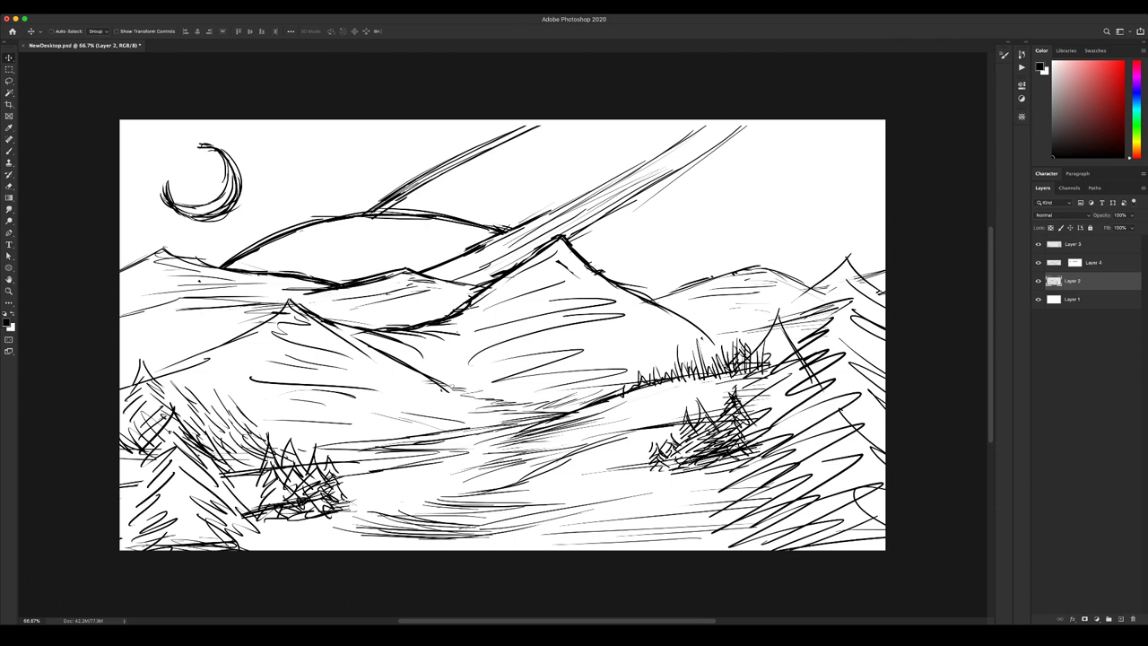
pyautogui.press('super+shift+h')
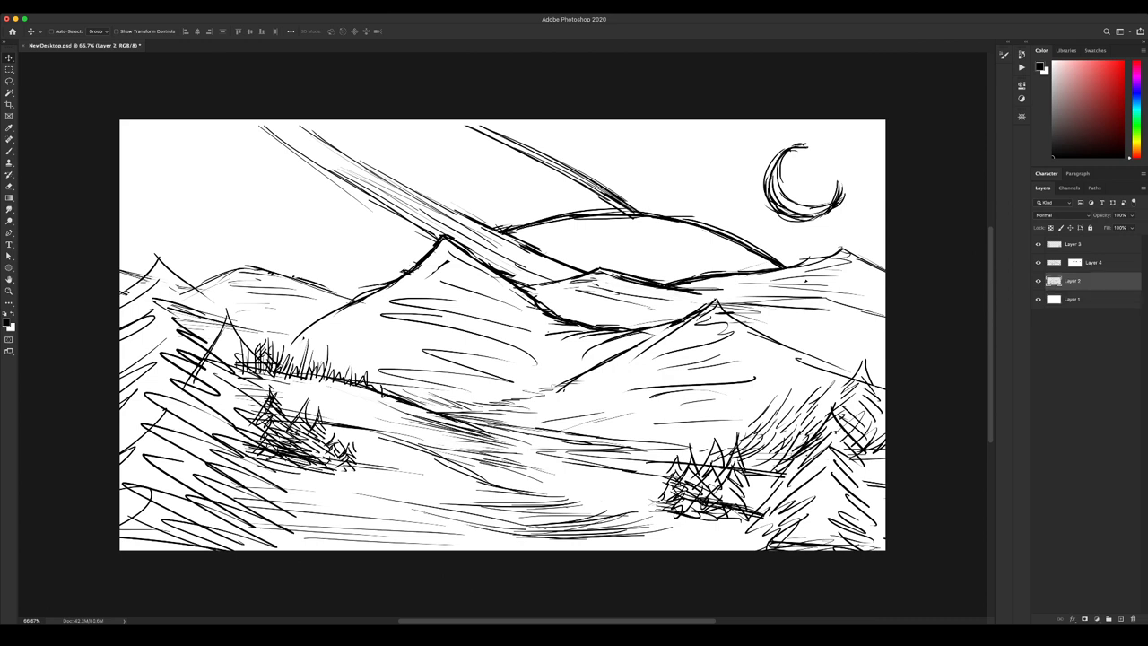
# Pick a dark blue, create a new layer below the sketch layers, and fill it with that colour.
pyautogui.click(1136, 98)
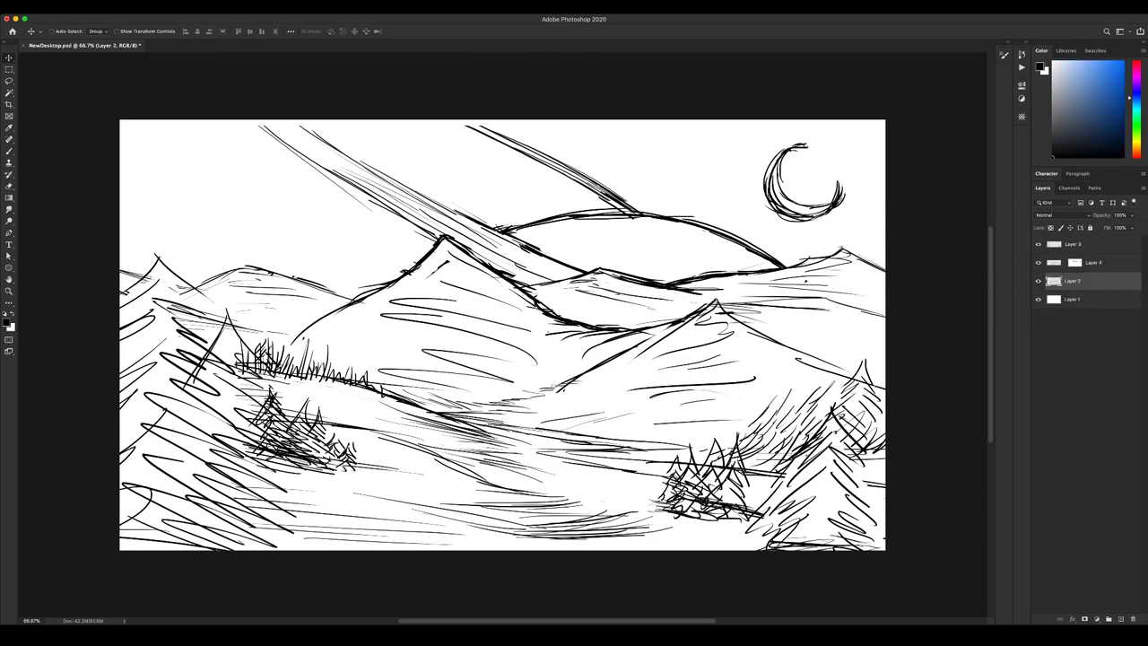
pyautogui.click(1087, 138)
pyautogui.hotkey('alt', '[')
pyautogui.click(1120, 619)
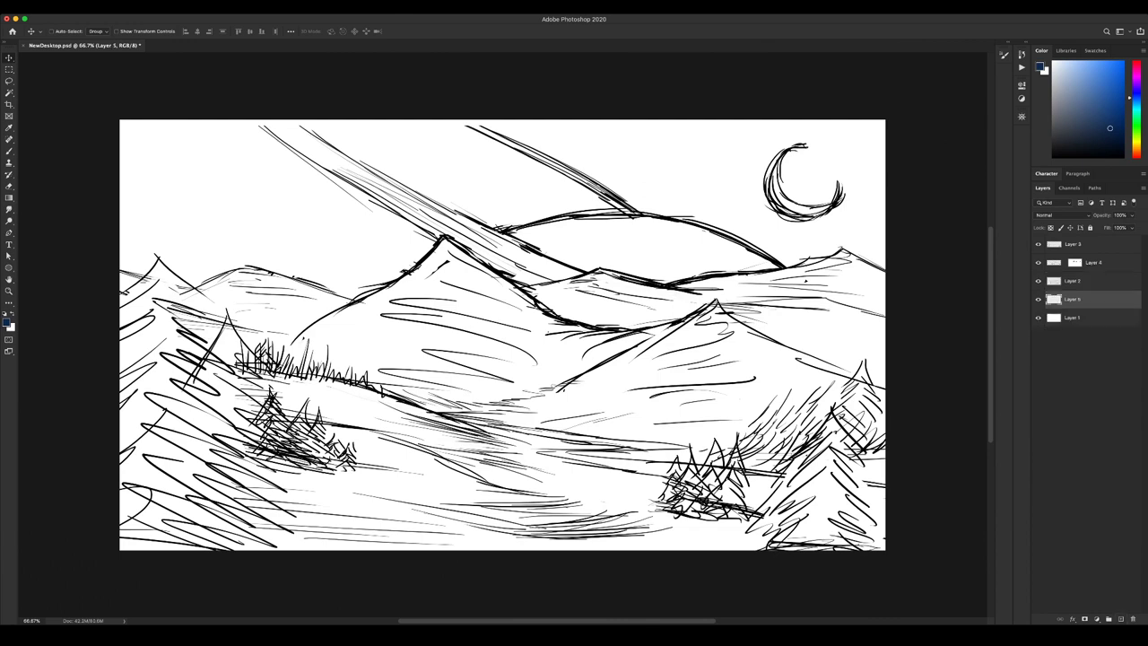
pyautogui.press('b')
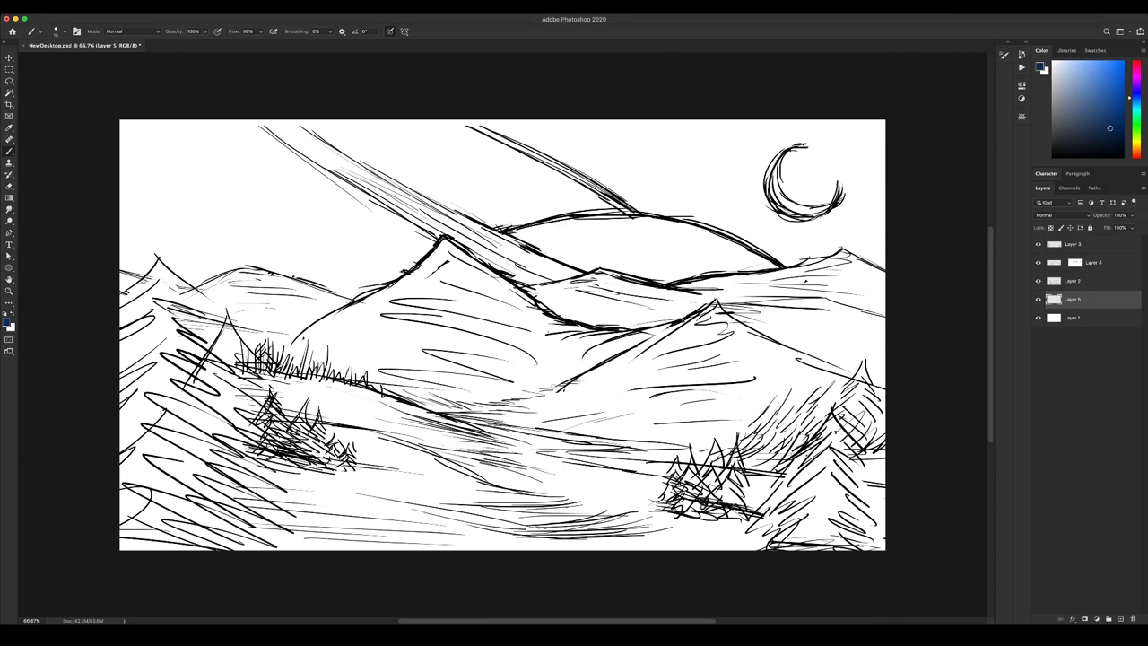
pyautogui.moveTo(555, 219); pyautogui.dragTo(674, 257)
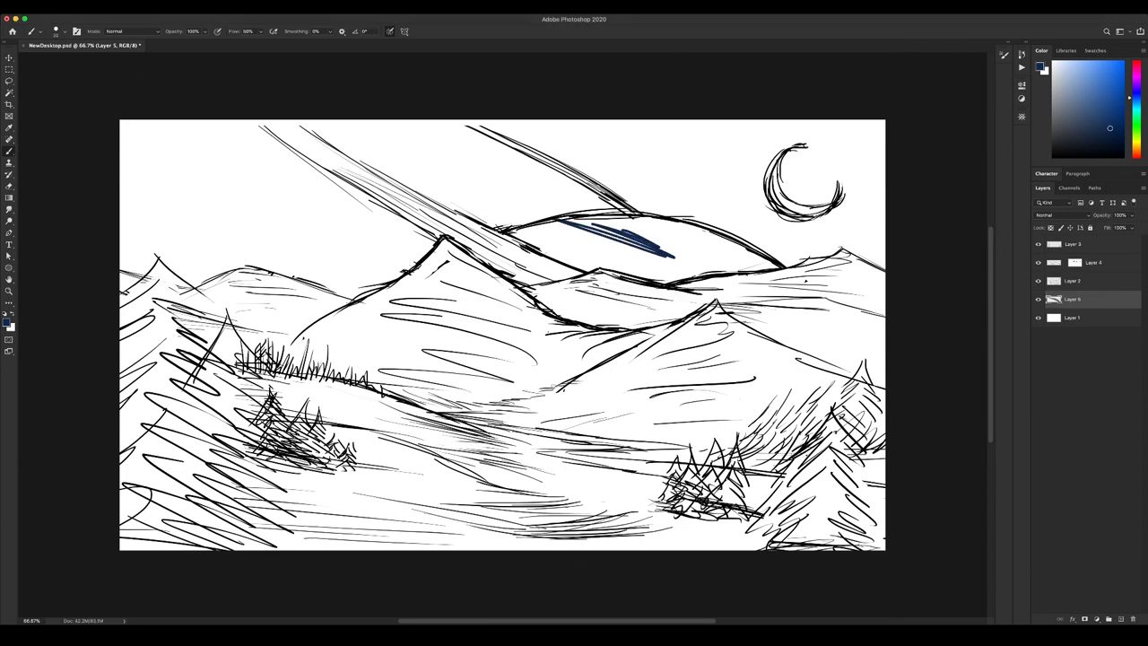
pyautogui.hotkey('alt', 'BackSpace')
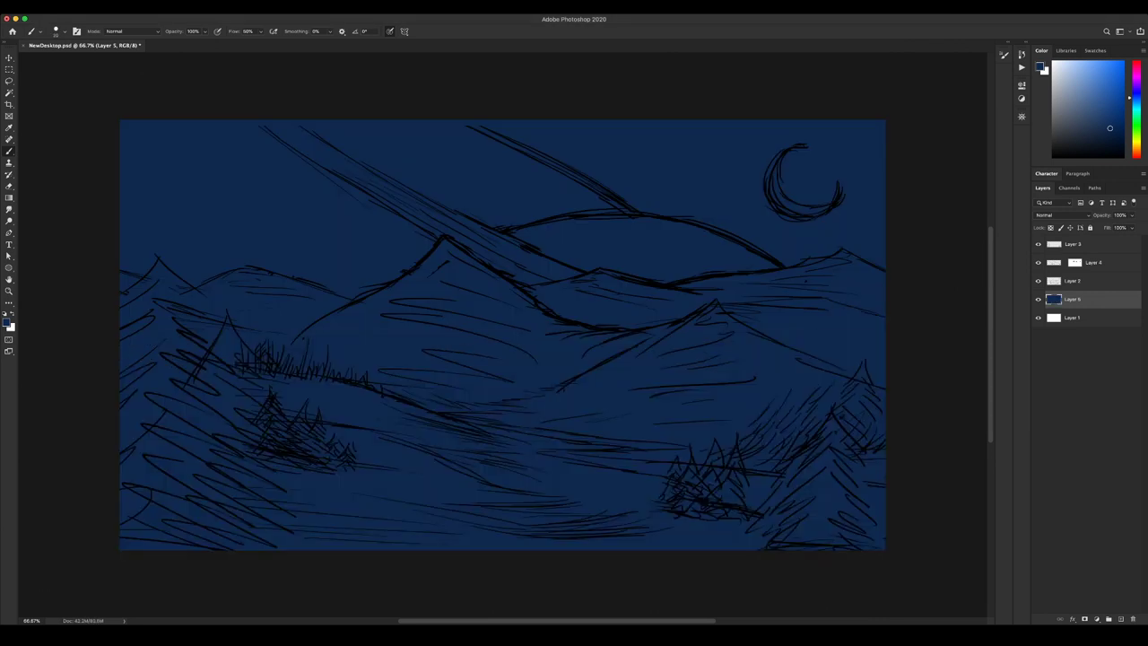
# Invert the sketch lines on Layer 2, Layer 4 and Layer 3 from black to white.
pyautogui.click(1054, 280)
pyautogui.press('d')
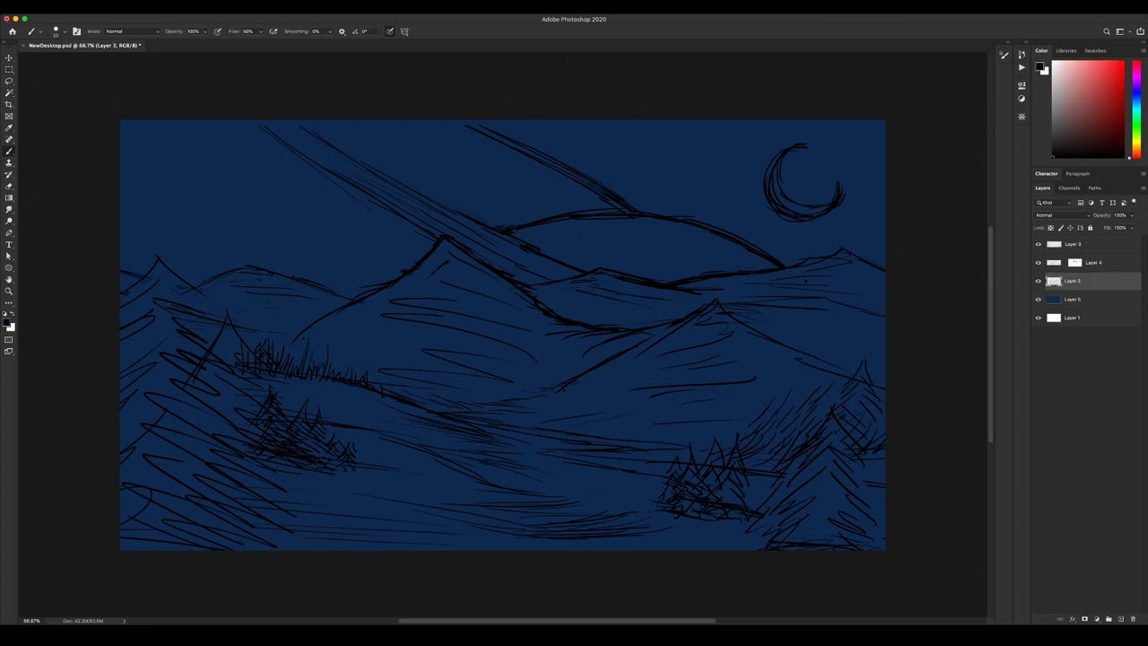
pyautogui.hotkey('ctrl', 'i')
pyautogui.hotkey('alt', ']')
pyautogui.hotkey('ctrl', 'i')
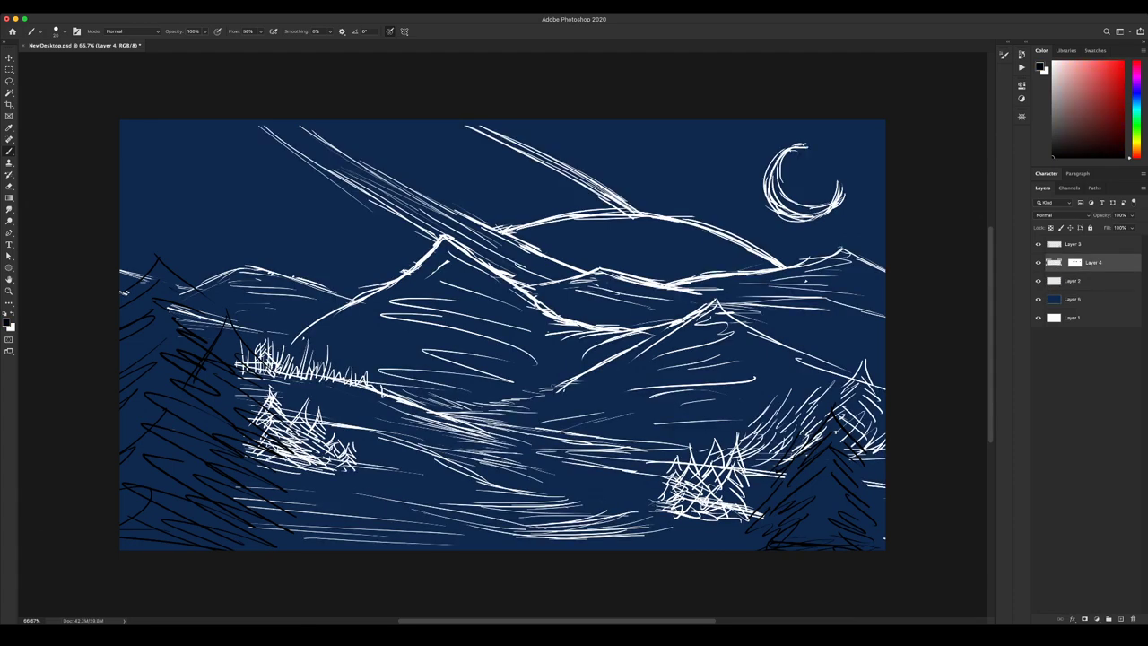
pyautogui.hotkey('alt', ']')
pyautogui.hotkey('ctrl', 'i')
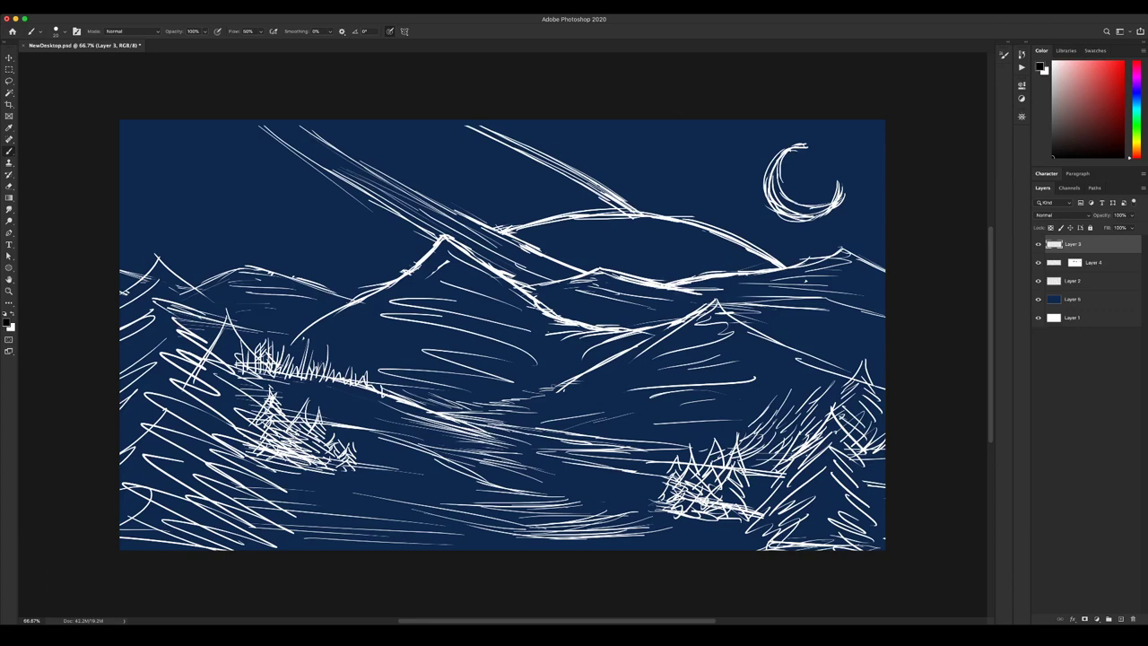
# Create a new empty layer directly above the dark blue fill layer.
pyautogui.hotkey('alt', '[')
pyautogui.hotkey('alt', '[')
pyautogui.hotkey('alt', '[')
pyautogui.click(1120, 619)
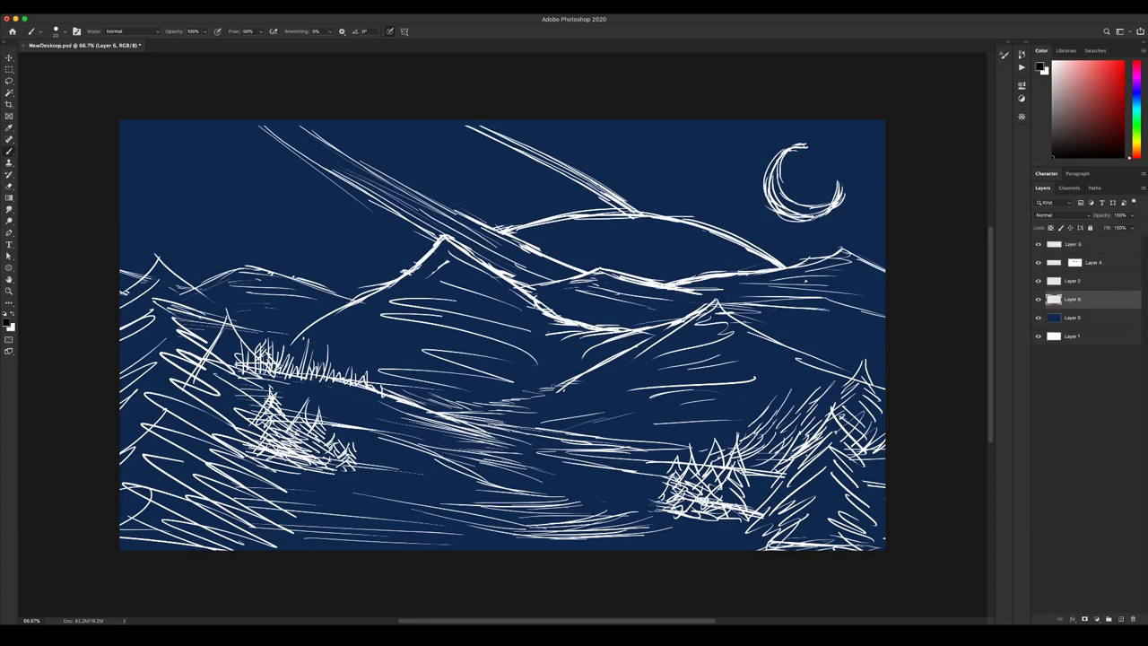
# Recolour the existing sketch lines on Layers 2, 4 and 3 light grey.
pyautogui.press('x')
pyautogui.hotkey('alt', ']')
pyautogui.hotkey('alt', ']')
pyautogui.hotkey('alt', ']')
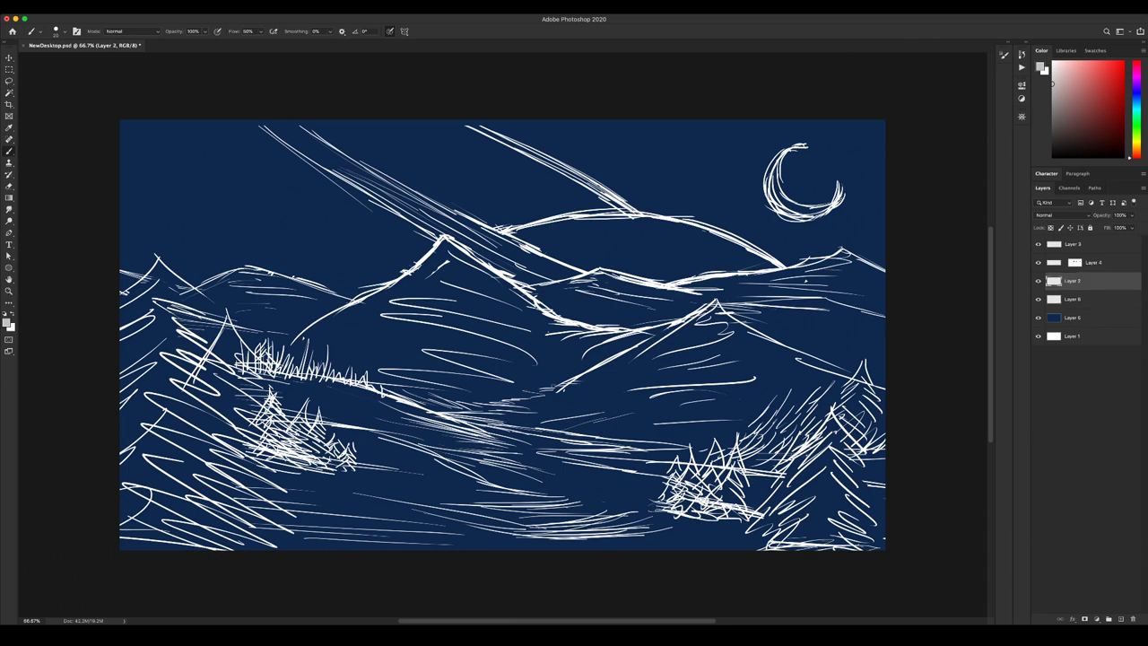
pyautogui.hotkey('alt', 'shift', 'BackSpace')
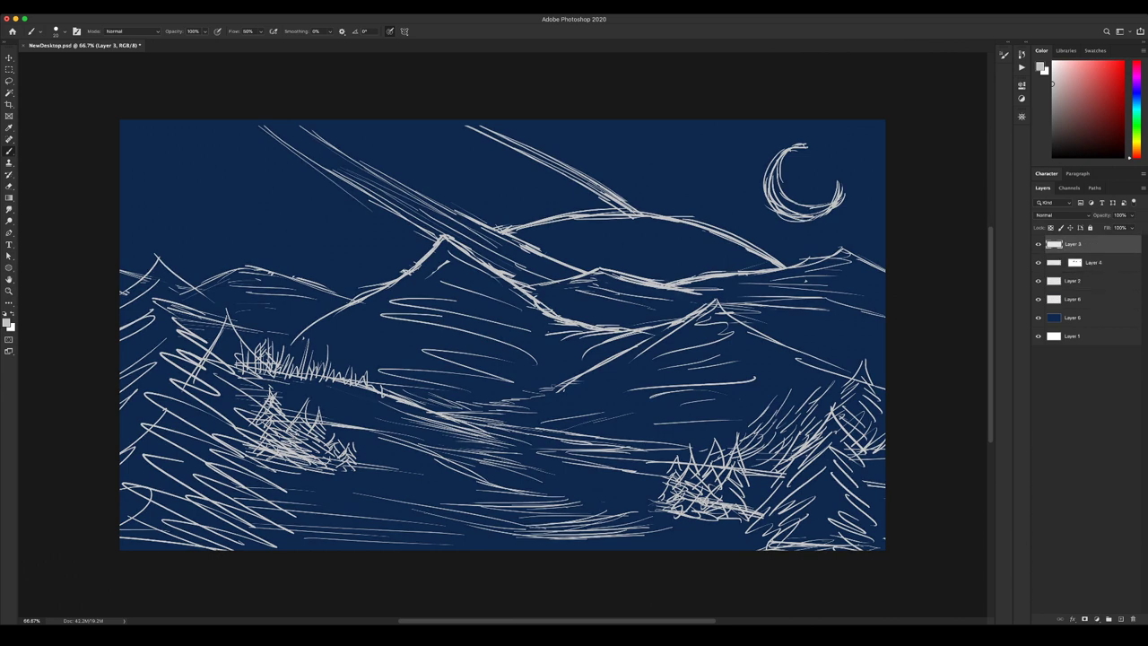
# Recolour the sketch lines on Layers 3, 4 and 2 with a medium grey.
pyautogui.press('x')
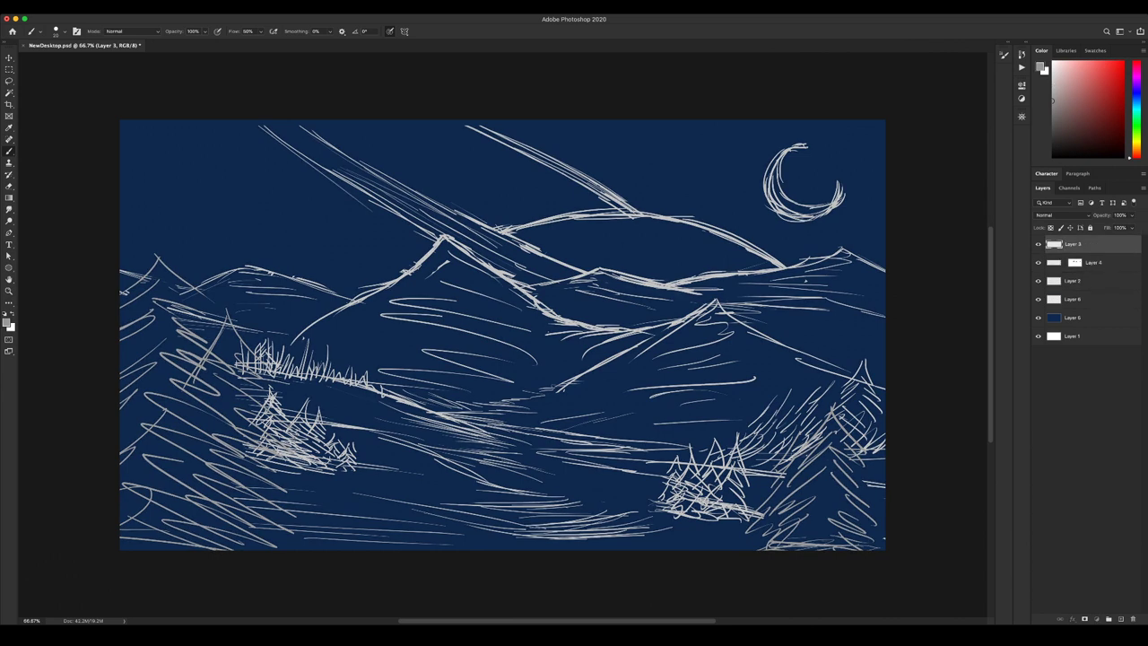
pyautogui.hotkey('alt', '[')
pyautogui.hotkey('alt', '[')
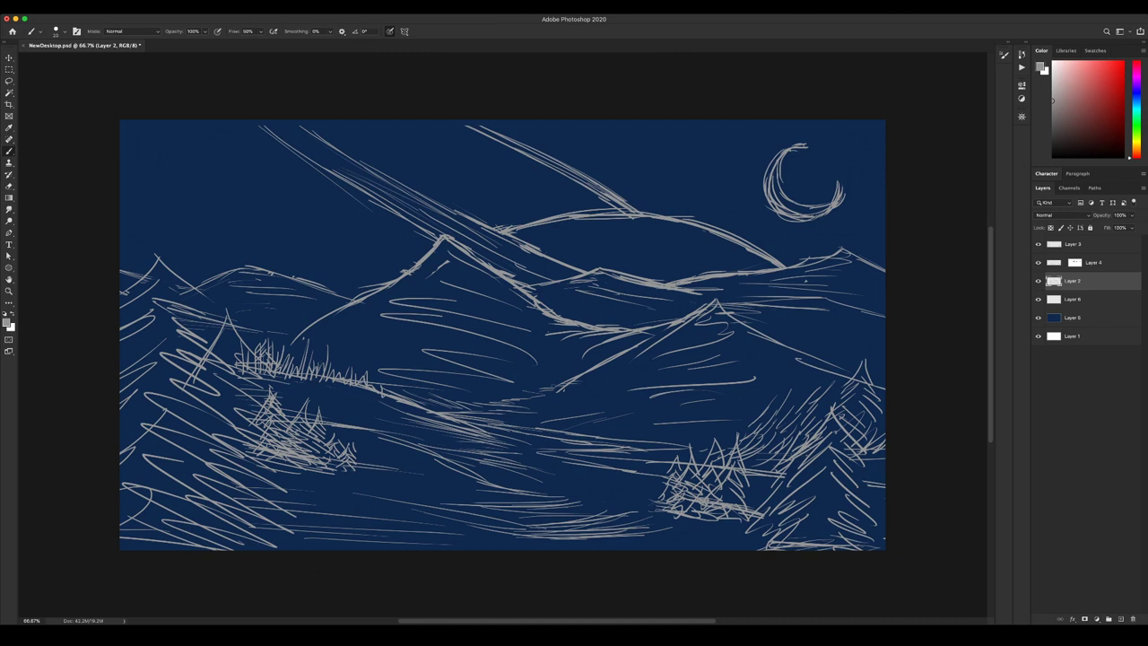
# On Layer 6, enlarge the brush, let pen pressure control opacity, and paint the crescent moon white.
pyautogui.click(1073, 300)
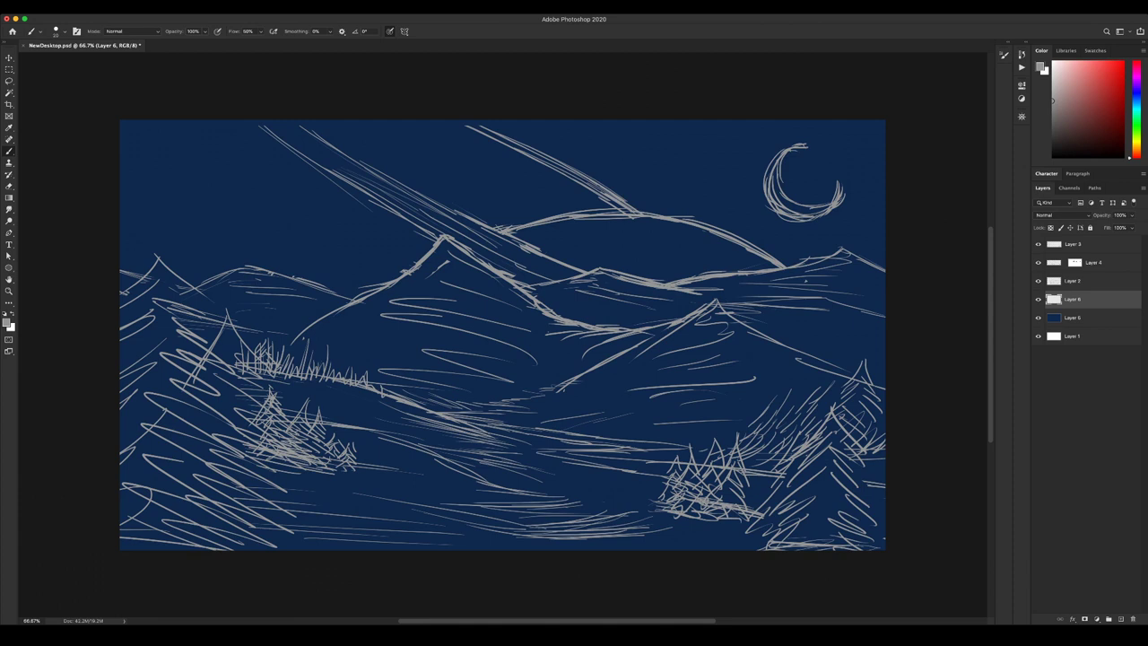
pyautogui.press('x')
pyautogui.press(']')
pyautogui.press(']')
pyautogui.press(']')
pyautogui.press(']')
pyautogui.moveTo(774, 174)
pyautogui.mouseDown()
pyautogui.moveTo(783, 203)
pyautogui.moveTo(815, 214)
pyautogui.moveTo(831, 206)
pyautogui.moveTo(807, 209)
pyautogui.moveTo(780, 160)
pyautogui.moveTo(786, 210)
pyautogui.moveTo(824, 206)
pyautogui.moveTo(806, 218)
pyautogui.mouseUp()
pyautogui.press(']')
pyautogui.press(']')
pyautogui.press(']')
pyautogui.click(217, 31)
pyautogui.moveTo(778, 159); pyautogui.dragTo(769, 179)
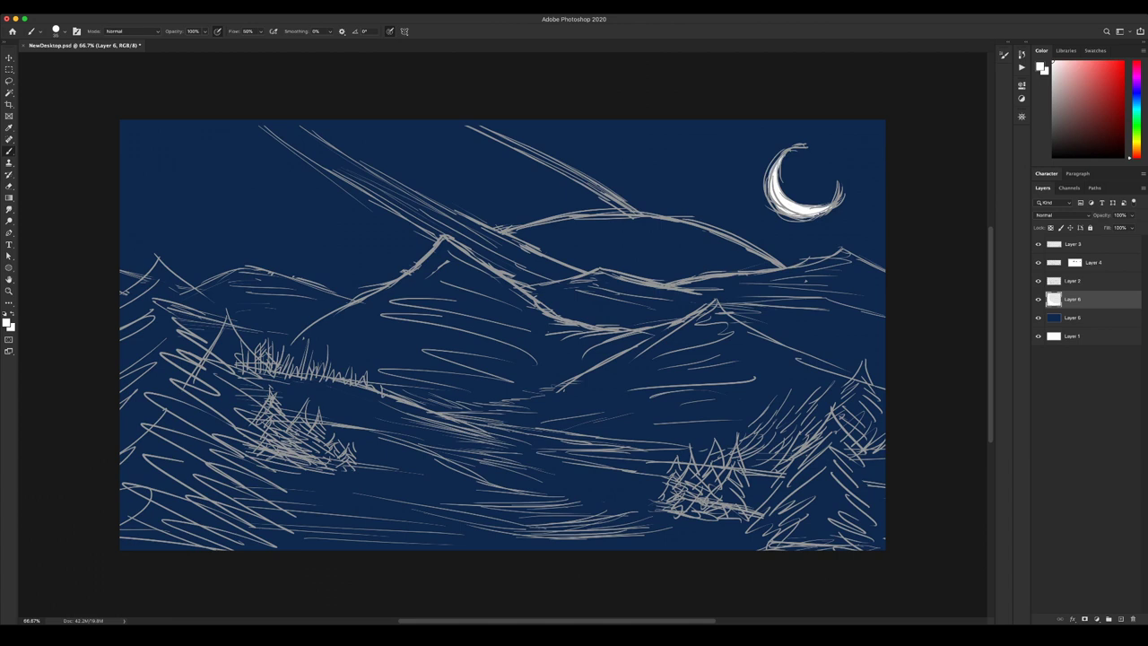
# Paint the foreground hills, meadow and pine trees dark green on Layer 6, leaving the river blue.
pyautogui.click(1136, 124)
pyautogui.press('x')
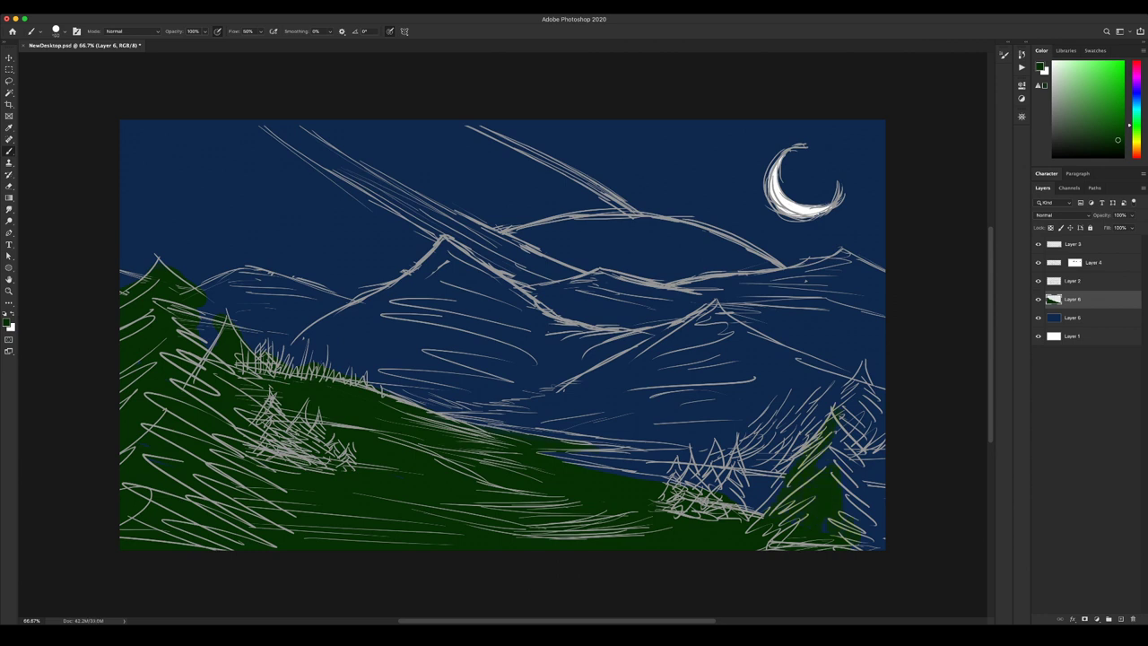
pyautogui.moveTo(863, 365); pyautogui.dragTo(837, 403)
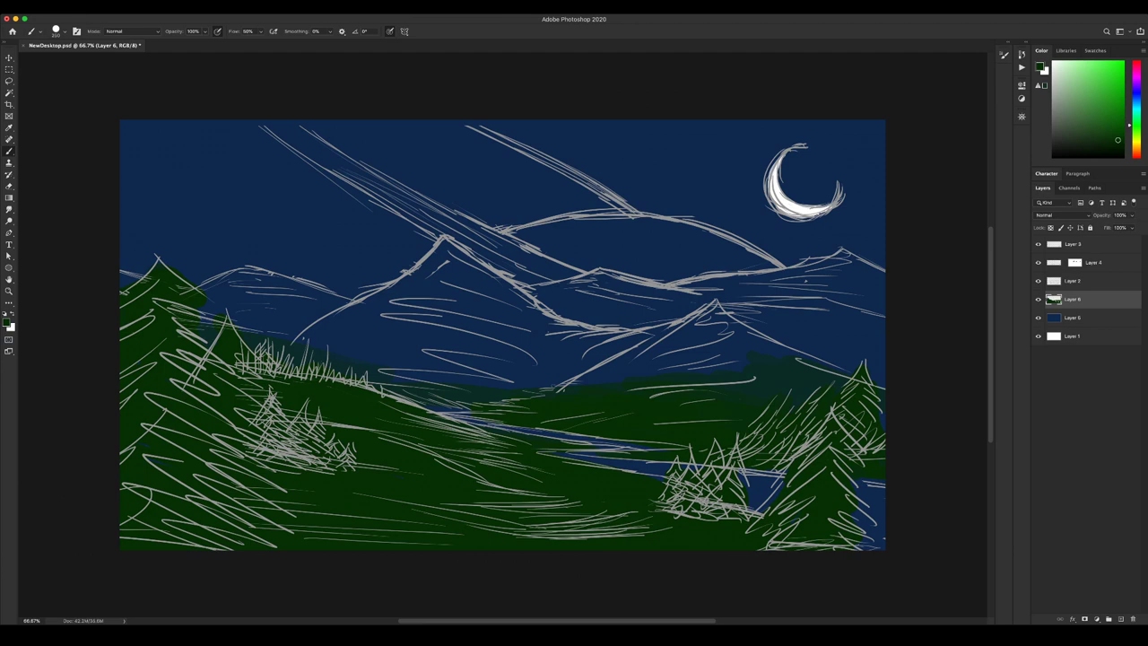
# Paint a bright sky-blue glow along the inner and outer edges of the white crescent moon.
pyautogui.moveTo(1136, 126); pyautogui.dragTo(1136, 148)
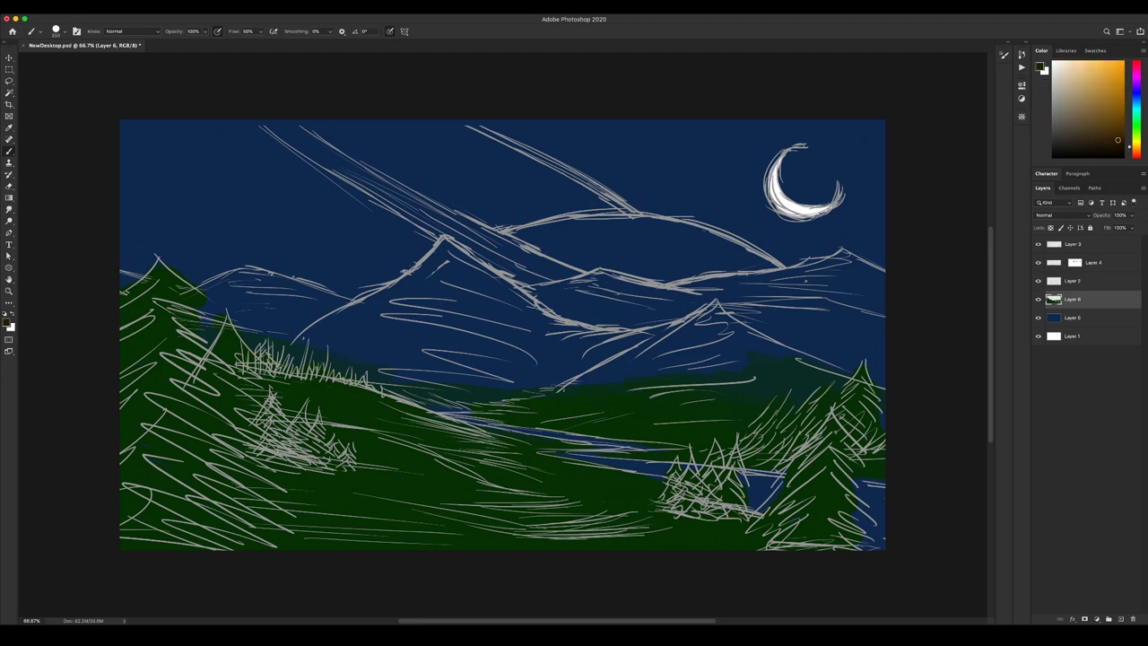
pyautogui.moveTo(1132, 143); pyautogui.dragTo(1116, 62)
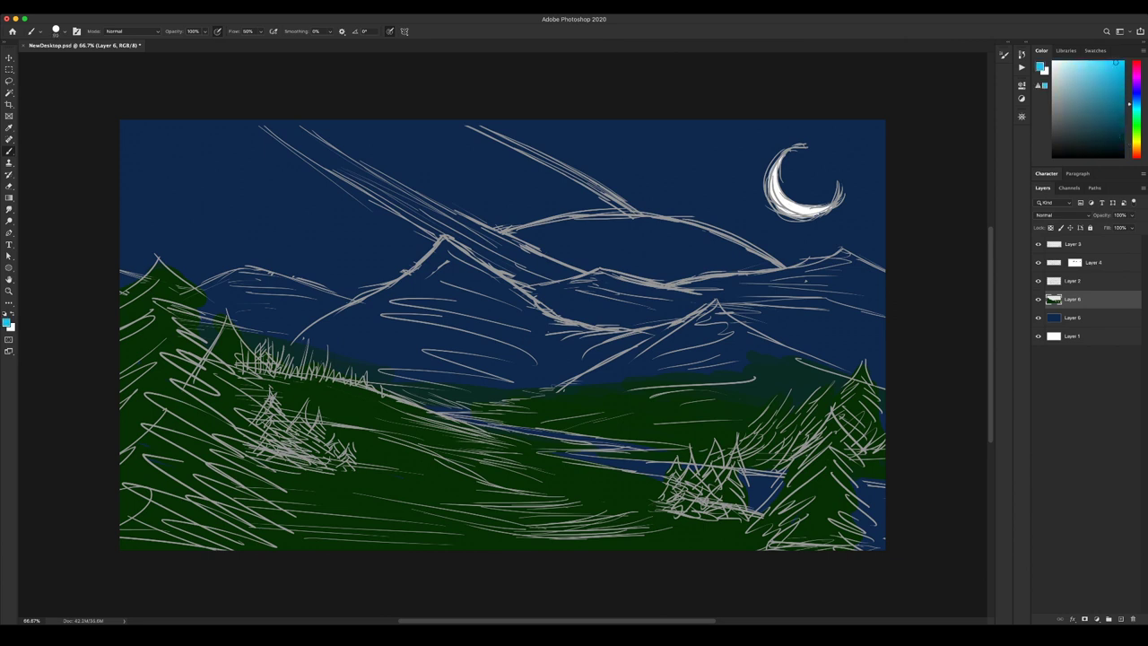
pyautogui.moveTo(776, 151)
pyautogui.mouseDown()
pyautogui.moveTo(769, 205)
pyautogui.moveTo(805, 219)
pyautogui.moveTo(836, 210)
pyautogui.moveTo(782, 216)
pyautogui.moveTo(780, 184)
pyautogui.moveTo(782, 199)
pyautogui.moveTo(839, 196)
pyautogui.mouseUp()
pyautogui.moveTo(840, 195)
pyautogui.mouseDown()
pyautogui.moveTo(814, 217)
pyautogui.moveTo(769, 212)
pyautogui.mouseUp()
pyautogui.moveTo(794, 145); pyautogui.dragTo(780, 165)
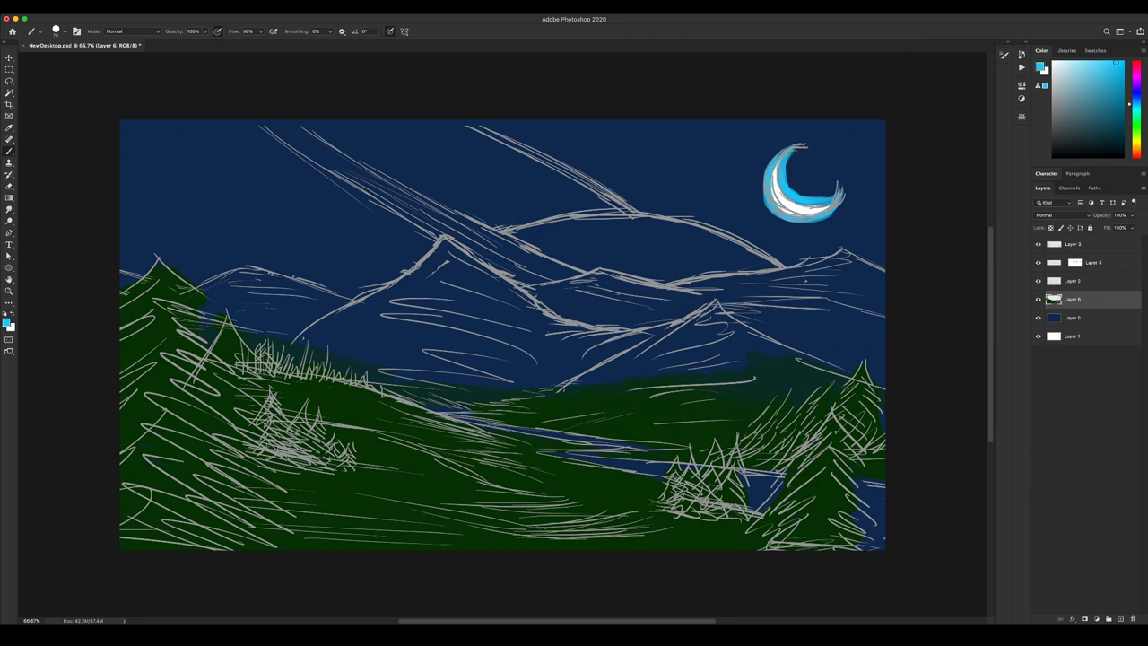
pyautogui.moveTo(813, 202)
pyautogui.mouseDown()
pyautogui.moveTo(848, 199)
pyautogui.moveTo(773, 217)
pyautogui.mouseUp()
# Rough in the planet behind the mountains with bright blue strokes, then overlay them with purple using a larger brush.
pyautogui.moveTo(663, 226)
pyautogui.mouseDown()
pyautogui.moveTo(782, 271)
pyautogui.moveTo(759, 253)
pyautogui.moveTo(748, 265)
pyautogui.mouseUp()
pyautogui.moveTo(648, 260); pyautogui.dragTo(696, 268)
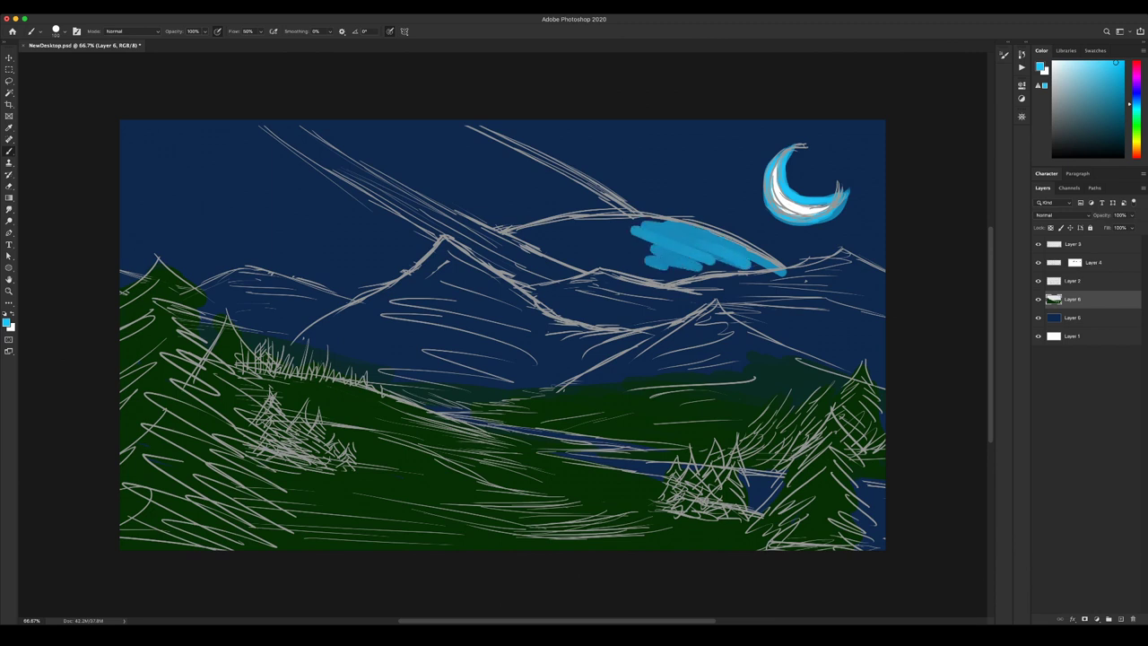
pyautogui.keyDown('alt'); pyautogui.click(678, 235); pyautogui.keyUp('alt')
pyautogui.click(1136, 84)
pyautogui.click(1109, 68)
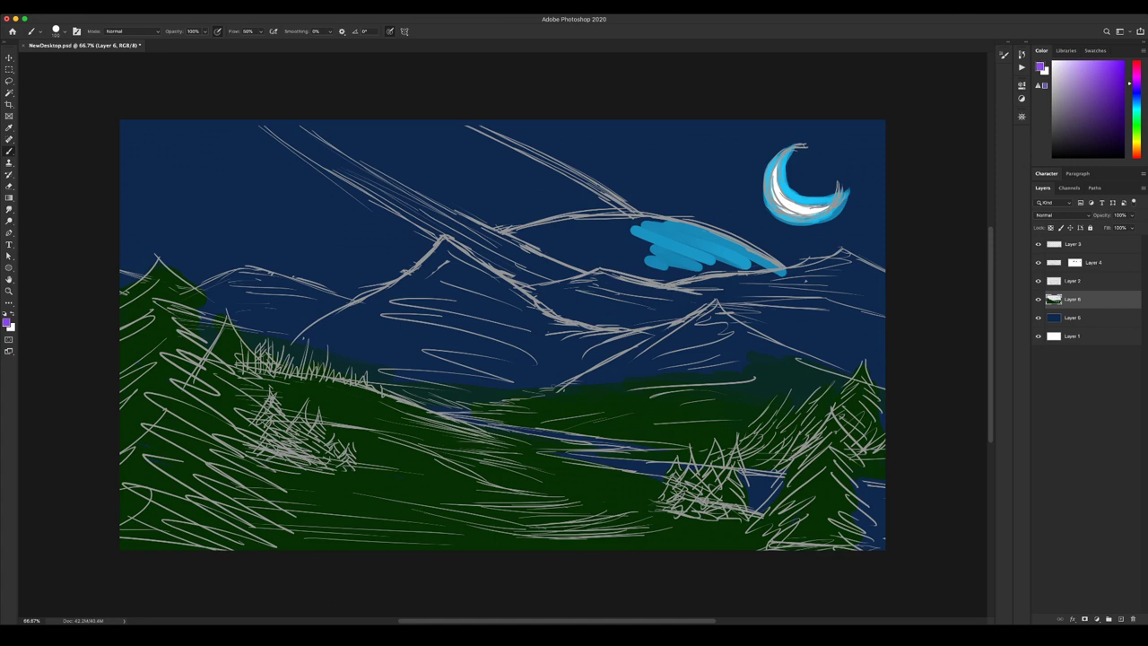
pyautogui.press(']')
pyautogui.press(']')
pyautogui.press(']')
pyautogui.moveTo(618, 237); pyautogui.dragTo(737, 253)
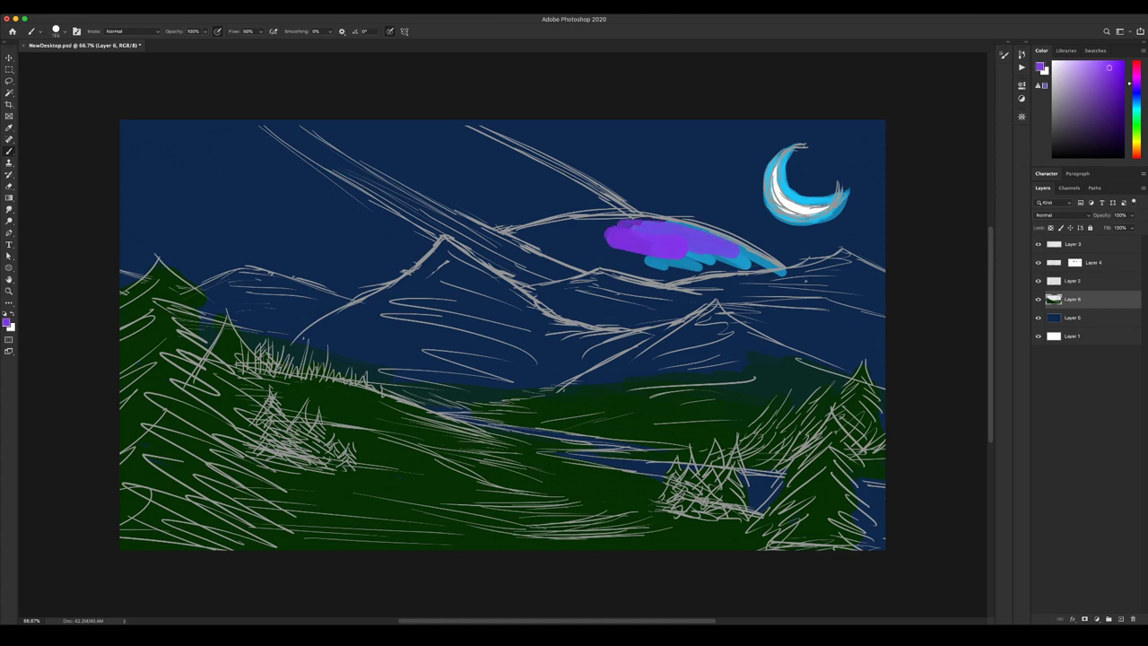
# Fill the whole visible dome of the planet with the blue-violet sampled from the overlapping strokes.
pyautogui.keyDown('alt'); pyautogui.click(708, 241); pyautogui.keyUp('alt')
pyautogui.moveTo(664, 224)
pyautogui.mouseDown()
pyautogui.moveTo(749, 245)
pyautogui.moveTo(764, 265)
pyautogui.moveTo(641, 251)
pyautogui.moveTo(583, 260)
pyautogui.moveTo(516, 238)
pyautogui.moveTo(606, 242)
pyautogui.moveTo(638, 229)
pyautogui.moveTo(540, 225)
pyautogui.moveTo(564, 222)
pyautogui.mouseUp()
pyautogui.moveTo(599, 258); pyautogui.dragTo(644, 263)
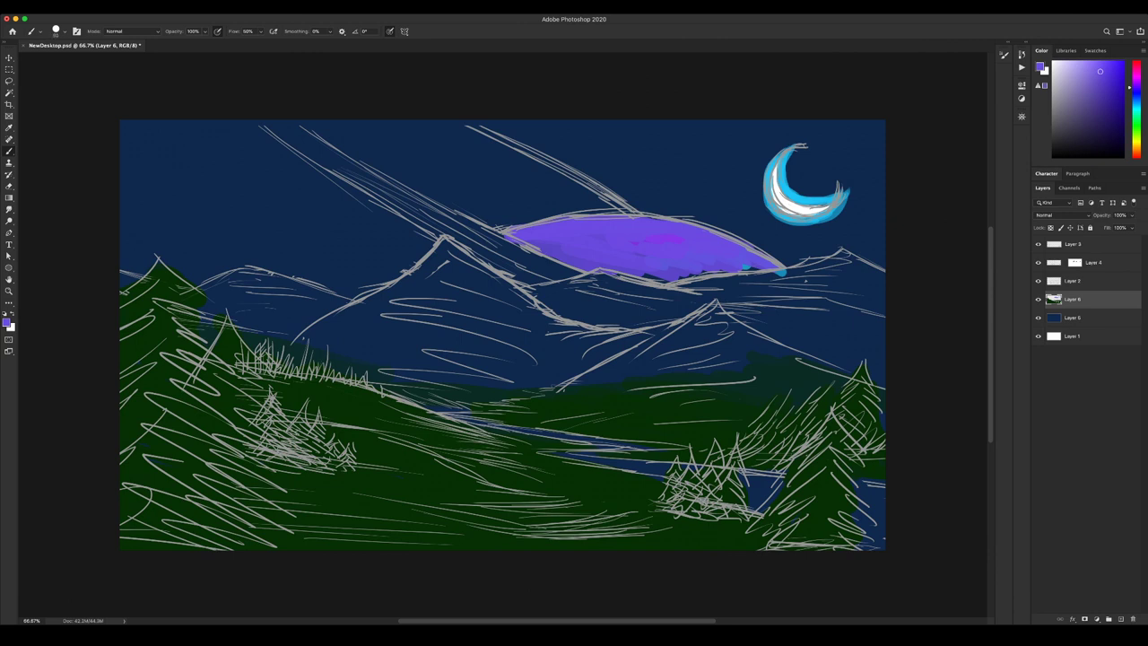
pyautogui.moveTo(534, 243)
pyautogui.mouseDown()
pyautogui.moveTo(681, 275)
pyautogui.moveTo(760, 267)
pyautogui.mouseUp()
pyautogui.moveTo(687, 277); pyautogui.dragTo(728, 272)
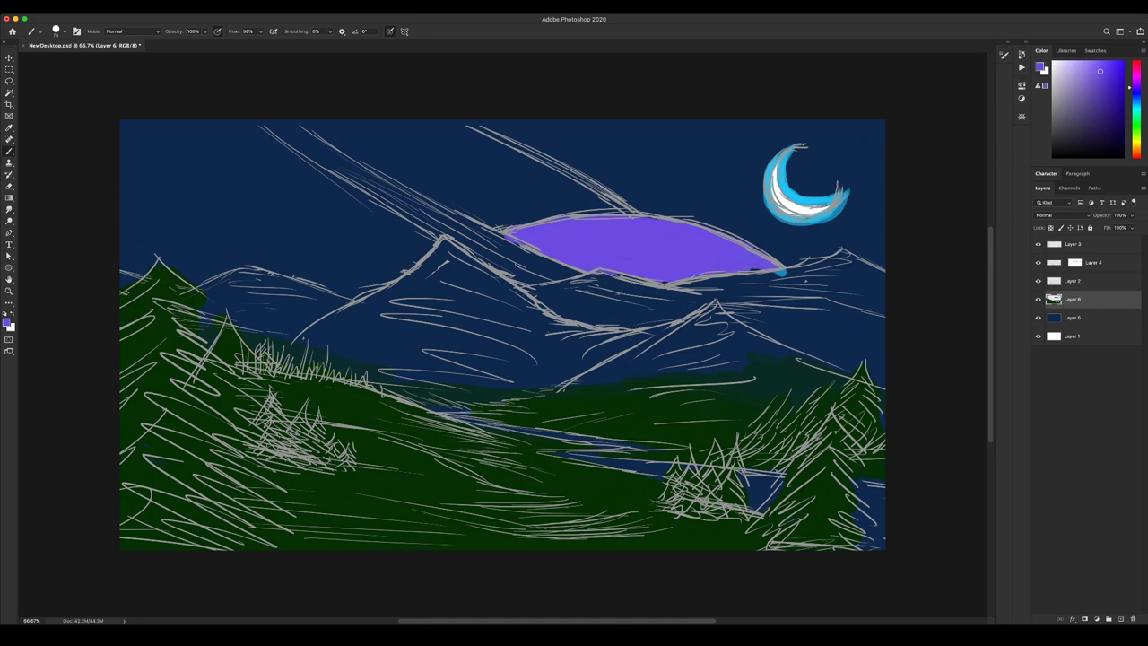
# Shade the planet's right side and upper edge with dark violet, sampling in-between tones toward the lit left side.
pyautogui.click(1116, 117)
pyautogui.press('[')
pyautogui.moveTo(575, 223)
pyautogui.mouseDown()
pyautogui.moveTo(701, 235)
pyautogui.moveTo(767, 265)
pyautogui.moveTo(656, 247)
pyautogui.moveTo(669, 274)
pyautogui.moveTo(640, 264)
pyautogui.moveTo(648, 271)
pyautogui.mouseUp()
pyautogui.keyDown('alt'); pyautogui.click(678, 256); pyautogui.keyUp('alt')
pyautogui.moveTo(642, 243)
pyautogui.mouseDown()
pyautogui.moveTo(553, 233)
pyautogui.moveTo(617, 223)
pyautogui.moveTo(611, 237)
pyautogui.mouseUp()
pyautogui.moveTo(607, 248)
pyautogui.mouseDown()
pyautogui.moveTo(662, 267)
pyautogui.moveTo(613, 236)
pyautogui.mouseUp()
pyautogui.keyDown('alt'); pyautogui.click(681, 230); pyautogui.keyUp('alt')
pyautogui.moveTo(683, 236)
pyautogui.mouseDown()
pyautogui.moveTo(620, 233)
pyautogui.moveTo(746, 257)
pyautogui.mouseUp()
pyautogui.moveTo(728, 261)
pyautogui.mouseDown()
pyautogui.moveTo(657, 248)
pyautogui.moveTo(712, 273)
pyautogui.mouseUp()
pyautogui.moveTo(733, 262)
pyautogui.mouseDown()
pyautogui.moveTo(766, 267)
pyautogui.moveTo(694, 274)
pyautogui.mouseUp()
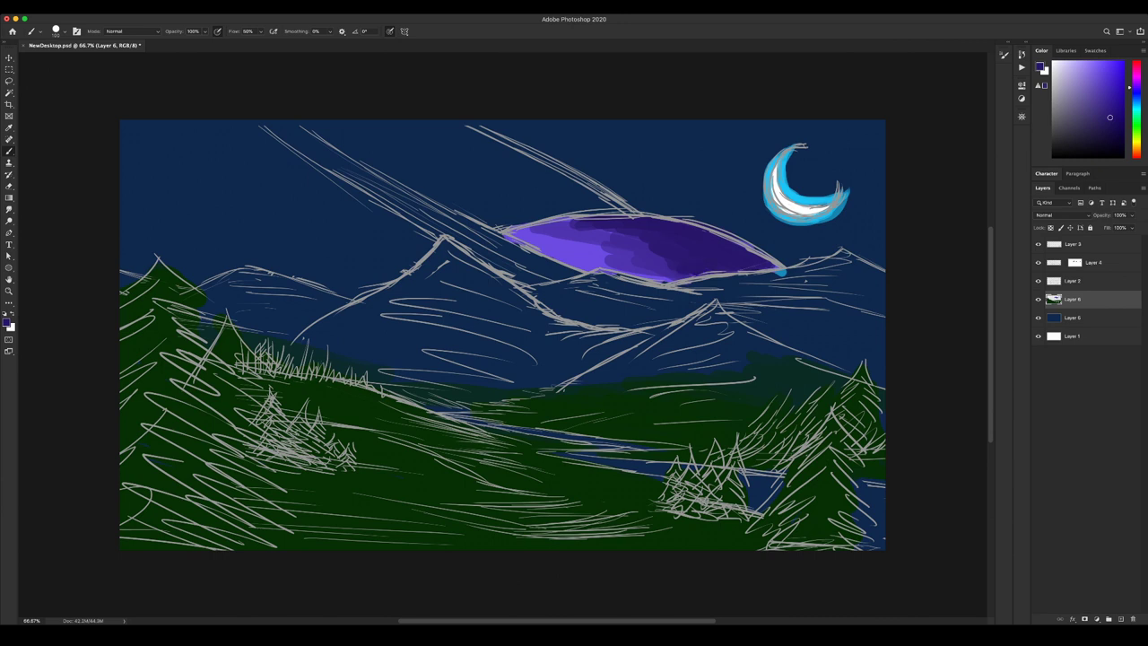
# Blend the planet's light and dark violet areas with mid-tones sampled along their transition.
pyautogui.keyDown('alt'); pyautogui.click(647, 258); pyautogui.keyUp('alt')
pyautogui.keyDown('alt'); pyautogui.click(620, 228); pyautogui.keyUp('alt')
pyautogui.moveTo(573, 218)
pyautogui.mouseDown()
pyautogui.moveTo(561, 222)
pyautogui.moveTo(647, 248)
pyautogui.mouseUp()
pyautogui.keyDown('alt'); pyautogui.click(614, 257); pyautogui.keyUp('alt')
pyautogui.keyDown('alt'); pyautogui.click(616, 263); pyautogui.keyUp('alt')
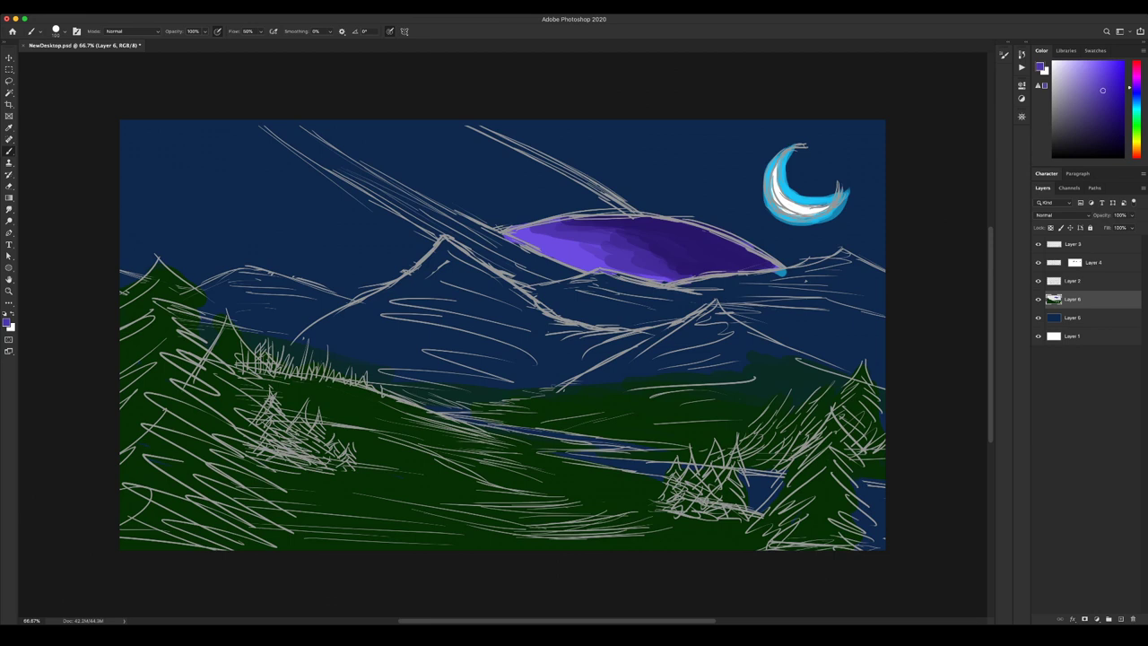
pyautogui.keyDown('alt'); pyautogui.click(602, 257); pyautogui.keyUp('alt')
pyautogui.keyDown('alt'); pyautogui.click(642, 255); pyautogui.keyUp('alt')
pyautogui.moveTo(556, 223); pyautogui.dragTo(545, 227)
pyautogui.keyDown('alt'); pyautogui.click(652, 237); pyautogui.keyUp('alt')
# Add a softer, darker blue outer glow around the crescent moon with a smaller brush.
pyautogui.keyDown('alt'); pyautogui.click(838, 212); pyautogui.keyUp('alt')
pyautogui.press('[')
pyautogui.press('[')
pyautogui.moveTo(849, 193)
pyautogui.mouseDown()
pyautogui.moveTo(787, 220)
pyautogui.moveTo(760, 200)
pyautogui.moveTo(782, 149)
pyautogui.moveTo(762, 211)
pyautogui.mouseUp()
pyautogui.moveTo(790, 151)
pyautogui.mouseDown()
pyautogui.moveTo(785, 187)
pyautogui.moveTo(832, 192)
pyautogui.mouseUp()
pyautogui.moveTo(828, 195); pyautogui.dragTo(800, 195)
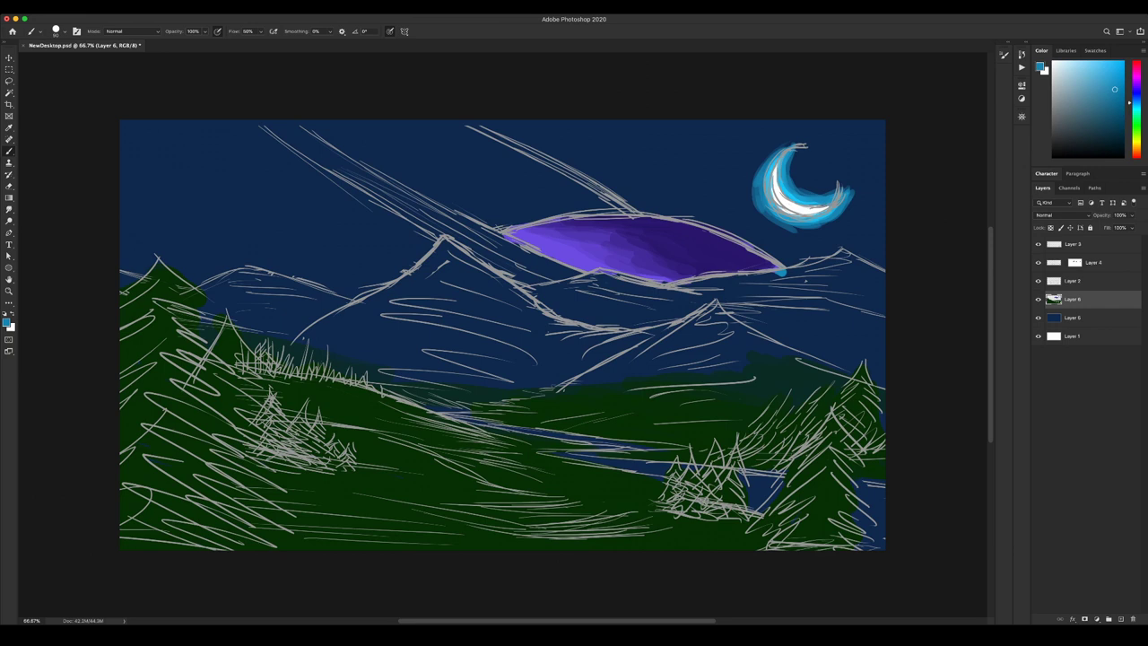
# Paint the planet's wide left ring band orange, from the canvas's upper edge down to the mountains.
pyautogui.moveTo(1129, 101); pyautogui.dragTo(1129, 148)
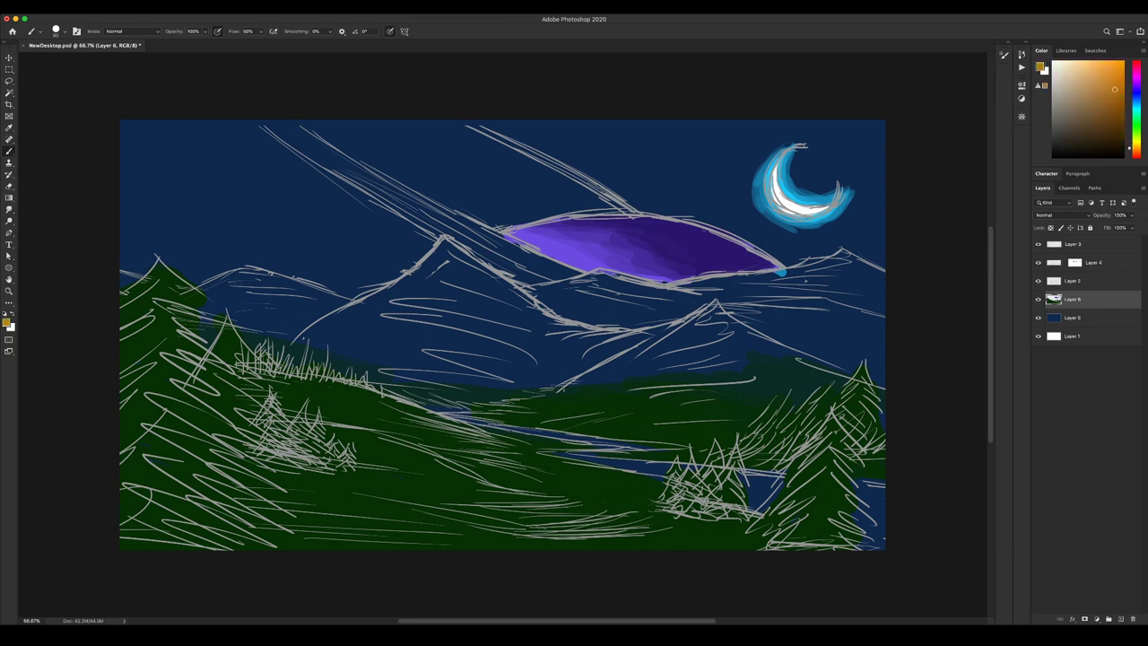
pyautogui.click(1129, 148)
pyautogui.click(1113, 64)
pyautogui.moveTo(280, 126)
pyautogui.mouseDown()
pyautogui.moveTo(412, 214)
pyautogui.moveTo(455, 228)
pyautogui.mouseUp()
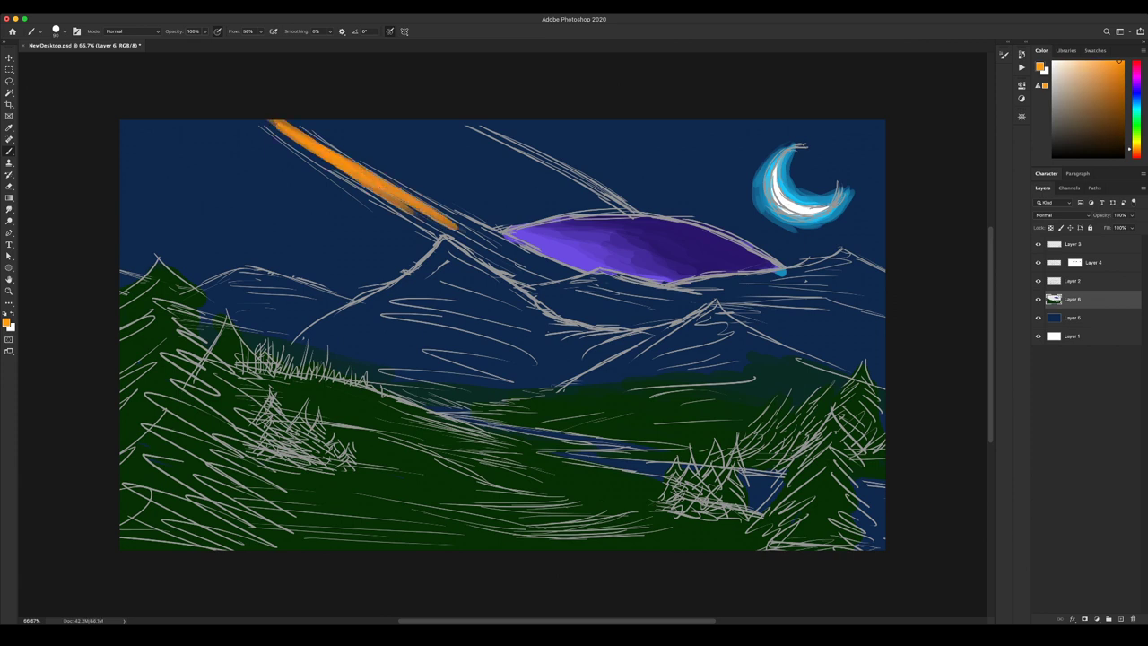
pyautogui.moveTo(1110, 79); pyautogui.dragTo(1098, 74)
pyautogui.moveTo(273, 120)
pyautogui.mouseDown()
pyautogui.moveTo(377, 195)
pyautogui.moveTo(550, 265)
pyautogui.mouseUp()
pyautogui.moveTo(439, 215)
pyautogui.mouseDown()
pyautogui.moveTo(586, 282)
pyautogui.moveTo(551, 260)
pyautogui.moveTo(543, 274)
pyautogui.mouseUp()
pyautogui.moveTo(461, 238)
pyautogui.mouseDown()
pyautogui.moveTo(531, 283)
pyautogui.moveTo(572, 274)
pyautogui.moveTo(532, 286)
pyautogui.mouseUp()
pyautogui.moveTo(421, 217)
pyautogui.mouseDown()
pyautogui.moveTo(454, 233)
pyautogui.moveTo(350, 181)
pyautogui.mouseUp()
pyautogui.moveTo(260, 122); pyautogui.dragTo(358, 186)
pyautogui.moveTo(440, 234); pyautogui.dragTo(429, 227)
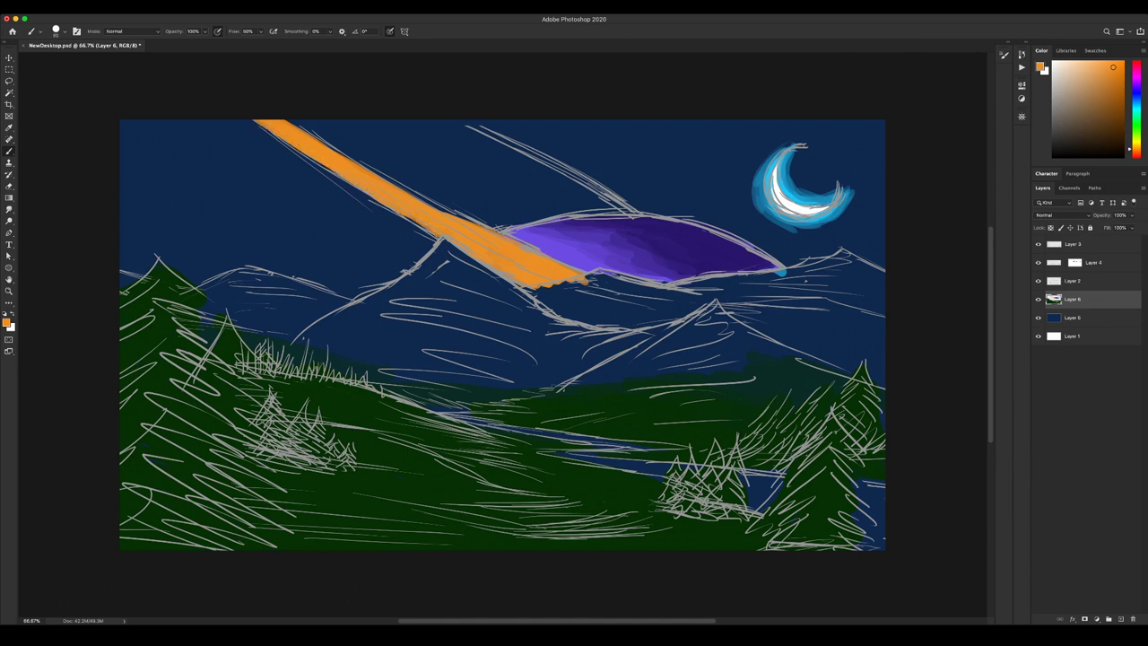
pyautogui.moveTo(307, 133); pyautogui.dragTo(466, 220)
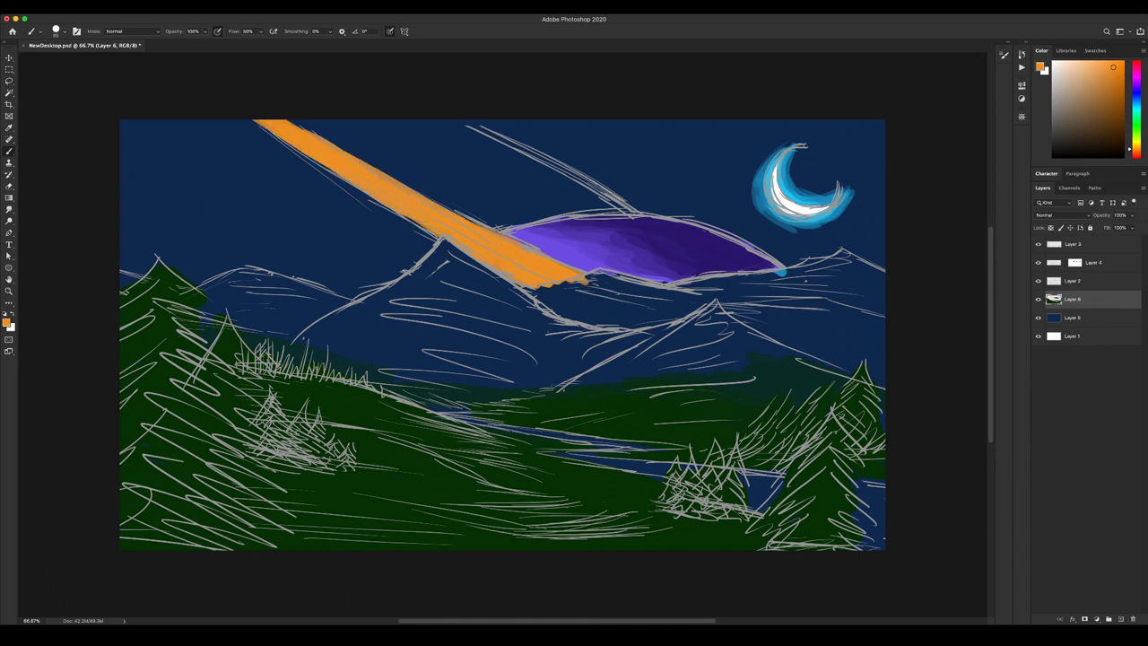
# Paint the thin right ring band orange with a smaller brush, from the canvas's upper edge to the planet.
pyautogui.press('[')
pyautogui.press('[')
pyautogui.press('[')
pyautogui.moveTo(456, 120); pyautogui.dragTo(583, 180)
pyautogui.moveTo(518, 147)
pyautogui.mouseDown()
pyautogui.moveTo(615, 197)
pyautogui.moveTo(551, 160)
pyautogui.mouseUp()
pyautogui.moveTo(630, 210); pyautogui.dragTo(602, 195)
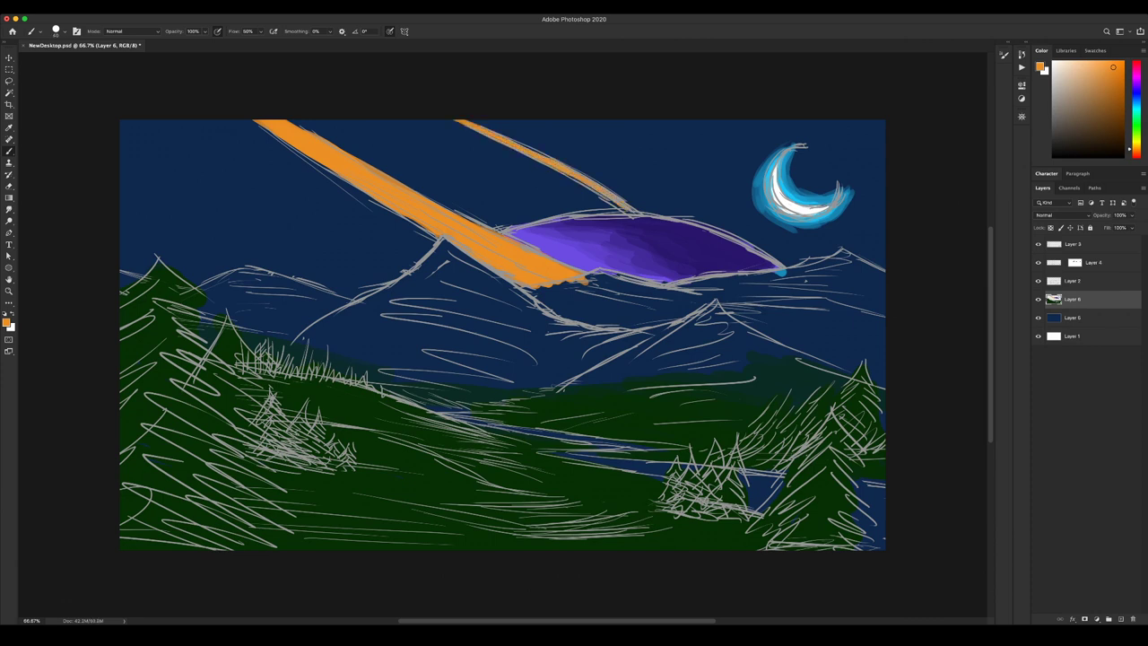
pyautogui.moveTo(465, 120); pyautogui.dragTo(527, 154)
pyautogui.press('[')
pyautogui.press('[')
pyautogui.moveTo(633, 212)
pyautogui.mouseDown()
pyautogui.moveTo(576, 170)
pyautogui.moveTo(468, 120)
pyautogui.mouseUp()
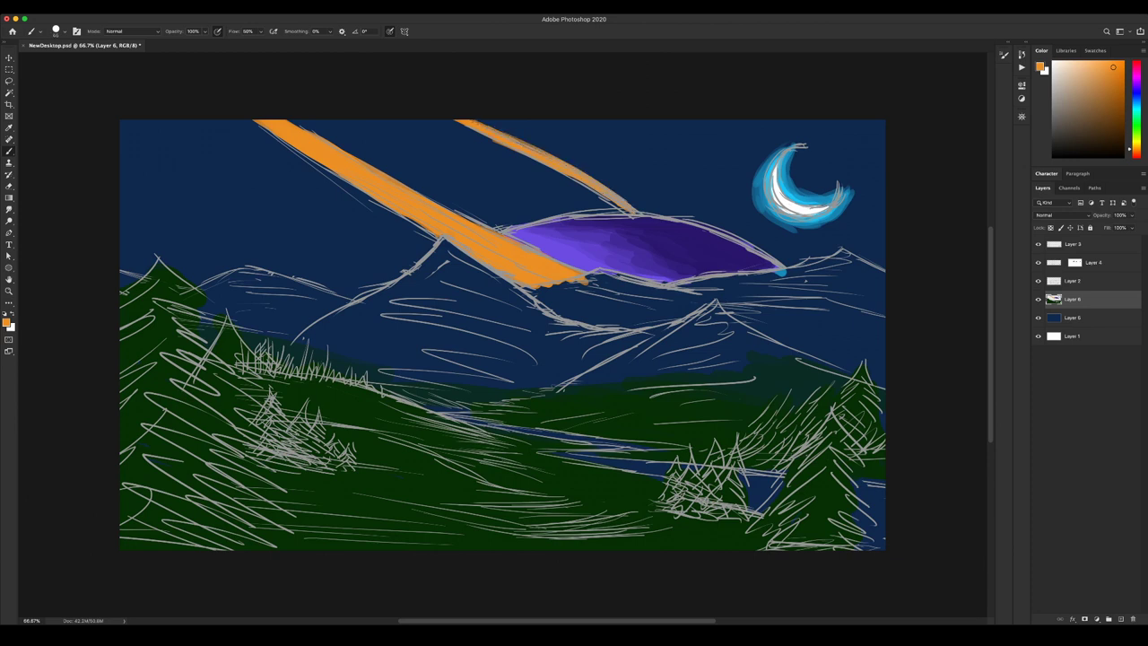
# Streak both orange ring bands lengthwise with dark brownish orange to suggest grooves and shadow.
pyautogui.moveTo(1116, 75); pyautogui.dragTo(1121, 104)
pyautogui.moveTo(284, 127); pyautogui.dragTo(435, 211)
pyautogui.moveTo(374, 179); pyautogui.dragTo(510, 253)
pyautogui.moveTo(445, 215)
pyautogui.mouseDown()
pyautogui.moveTo(563, 278)
pyautogui.moveTo(545, 280)
pyautogui.mouseUp()
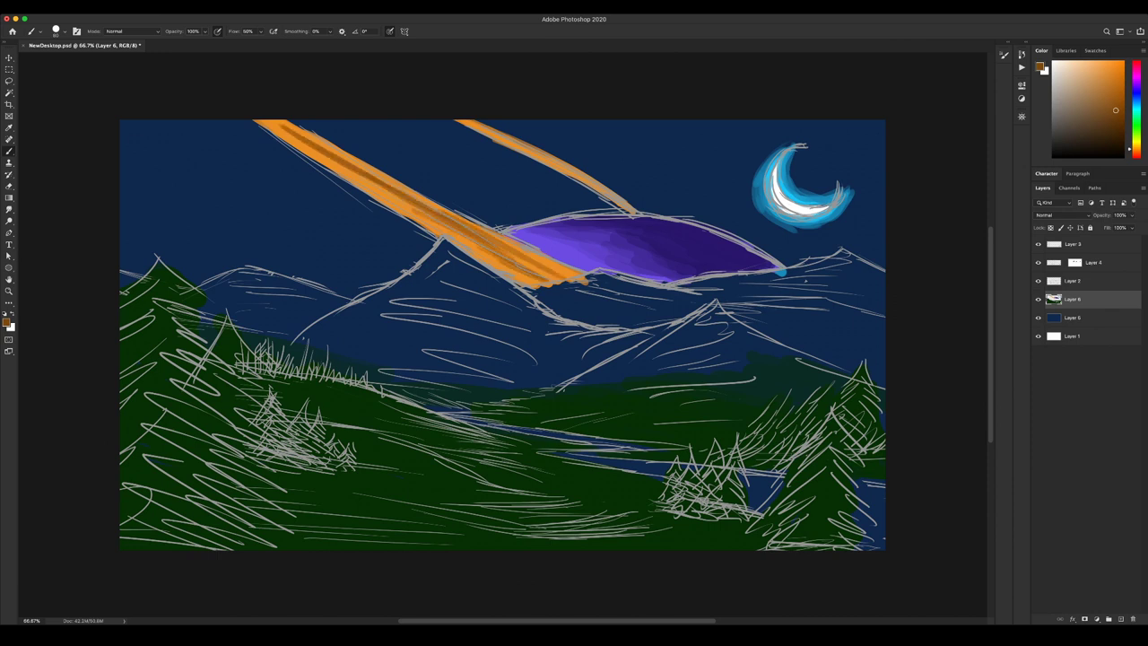
pyautogui.moveTo(281, 122); pyautogui.dragTo(431, 219)
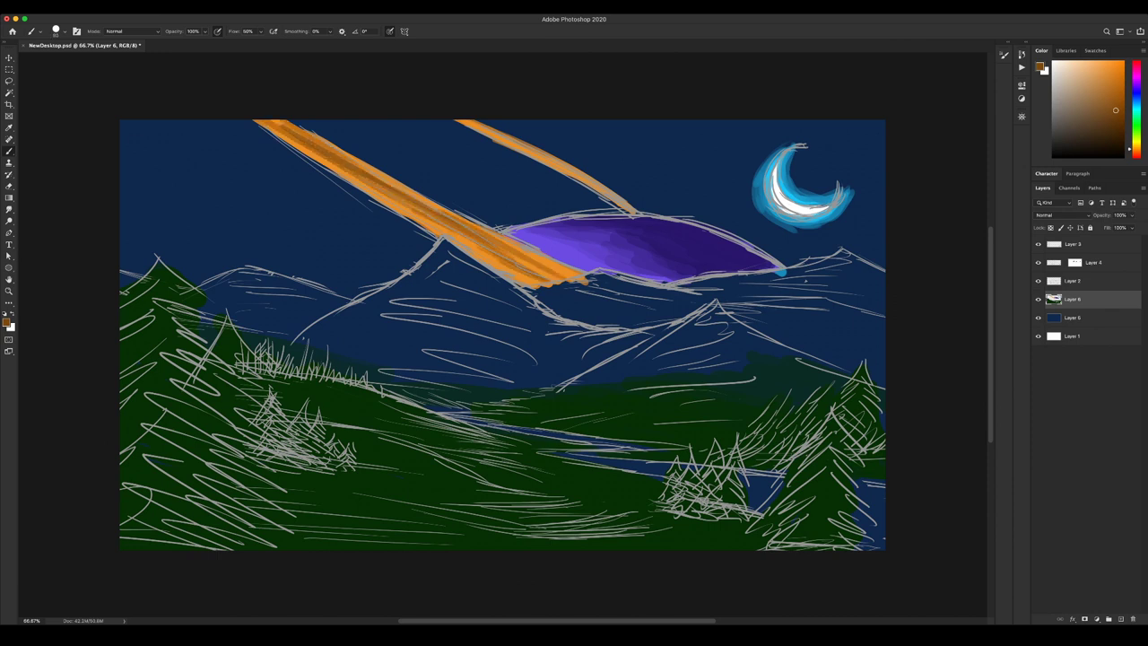
pyautogui.press('[')
pyautogui.moveTo(468, 120); pyautogui.dragTo(585, 175)
pyautogui.moveTo(475, 121); pyautogui.dragTo(539, 156)
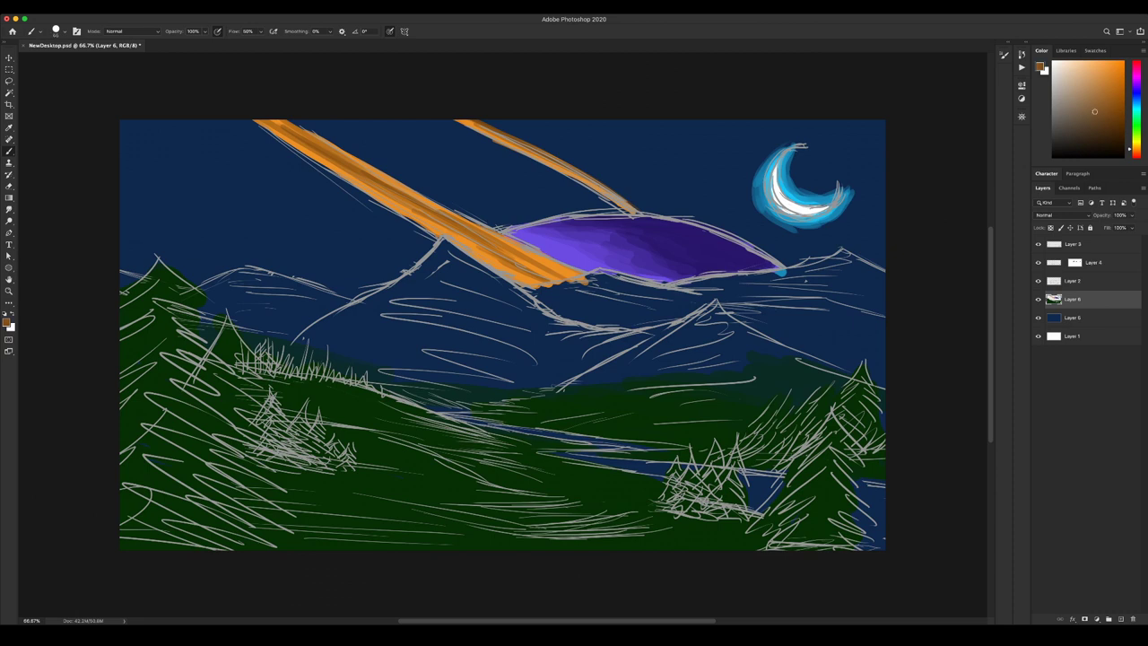
# Rough in the lower part of the central mountain with brown, then with a darker brown.
pyautogui.moveTo(619, 320)
pyautogui.mouseDown()
pyautogui.moveTo(498, 334)
pyautogui.moveTo(574, 316)
pyautogui.mouseUp()
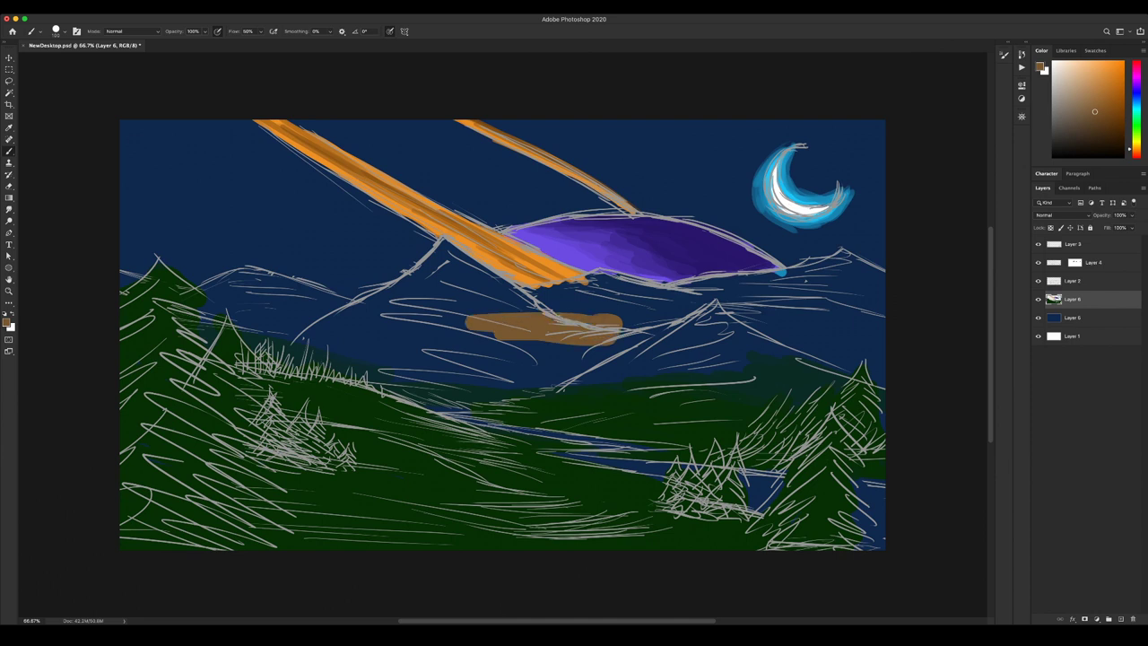
pyautogui.click(1111, 134)
pyautogui.moveTo(453, 324)
pyautogui.mouseDown()
pyautogui.moveTo(570, 334)
pyautogui.moveTo(615, 323)
pyautogui.mouseUp()
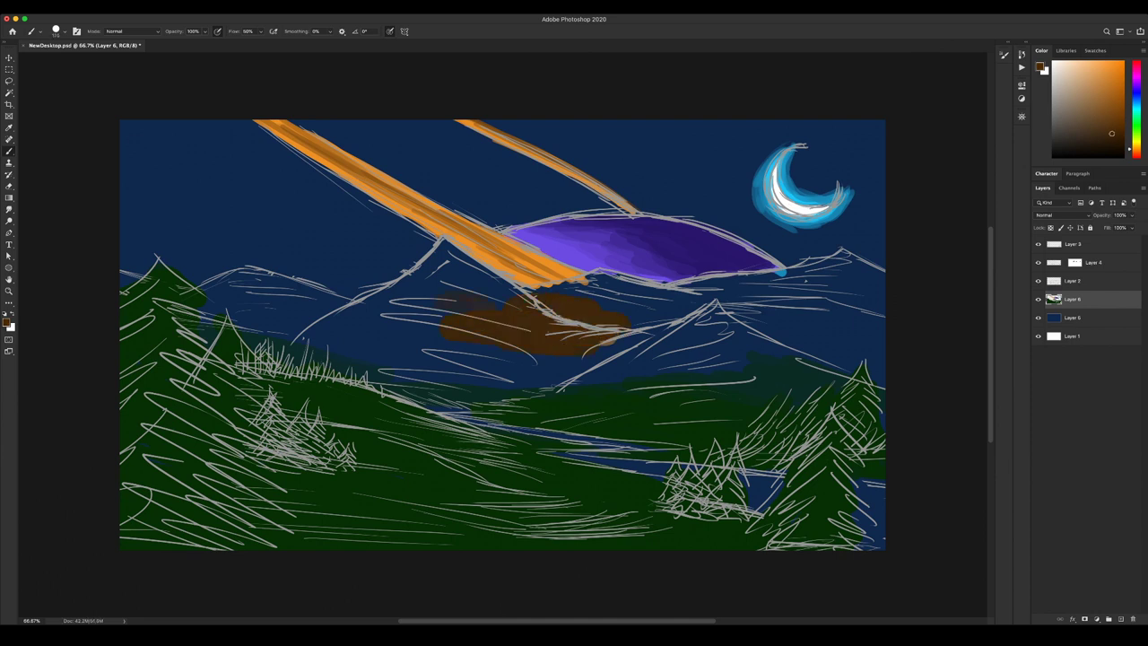
# Fill all the mountains with the dark grey sampled from the brown strokes over the blue background.
pyautogui.keyDown('alt'); pyautogui.click(466, 303); pyautogui.keyUp('alt')
pyautogui.moveTo(450, 303); pyautogui.dragTo(603, 337)
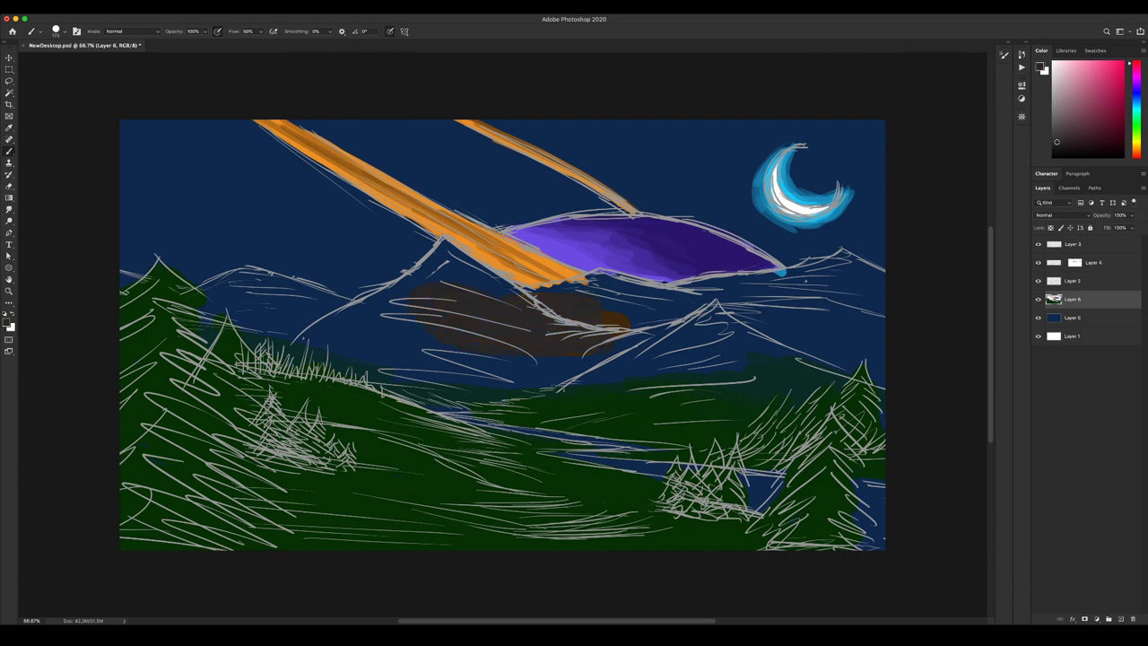
pyautogui.moveTo(520, 287); pyautogui.dragTo(616, 271)
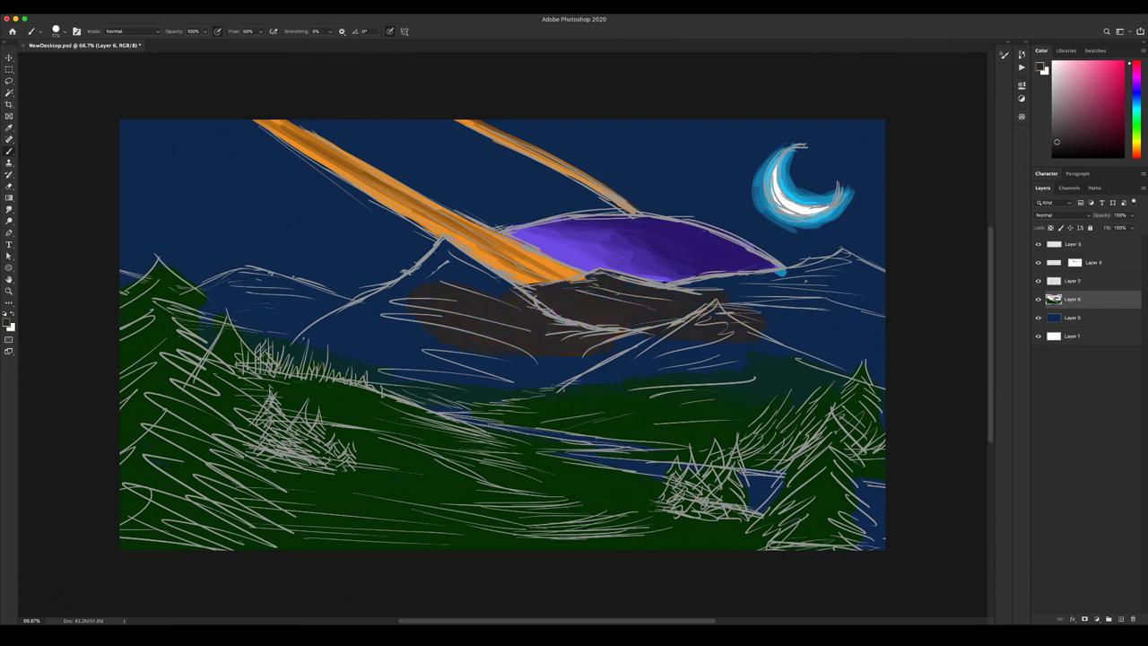
pyautogui.moveTo(773, 272); pyautogui.dragTo(804, 281)
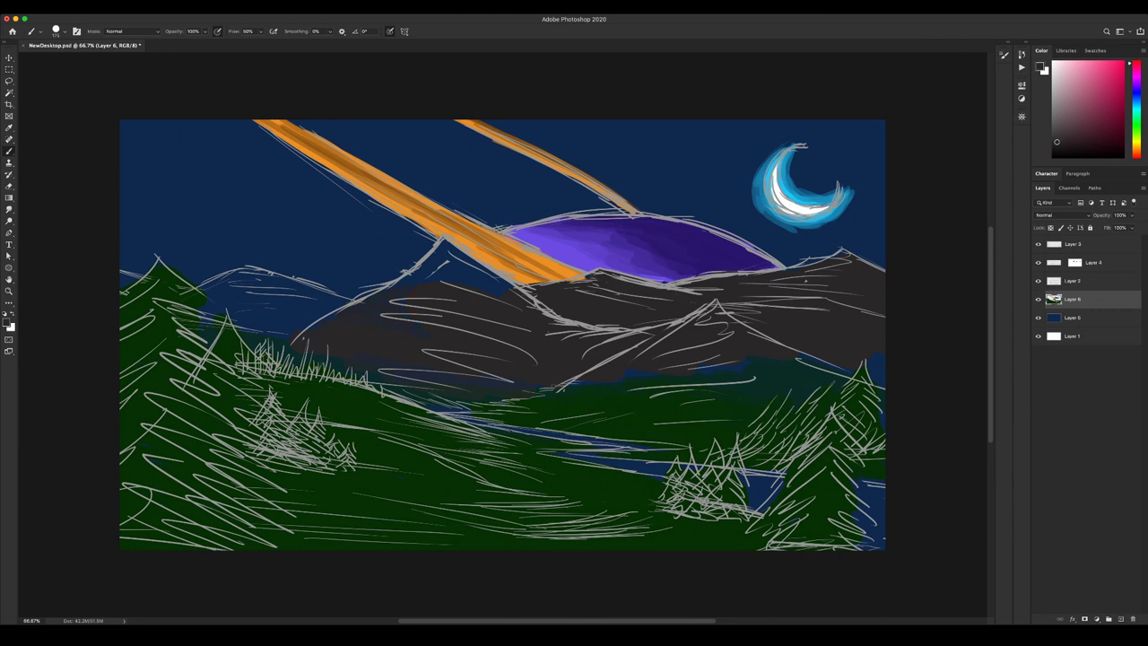
pyautogui.moveTo(502, 285); pyautogui.dragTo(471, 264)
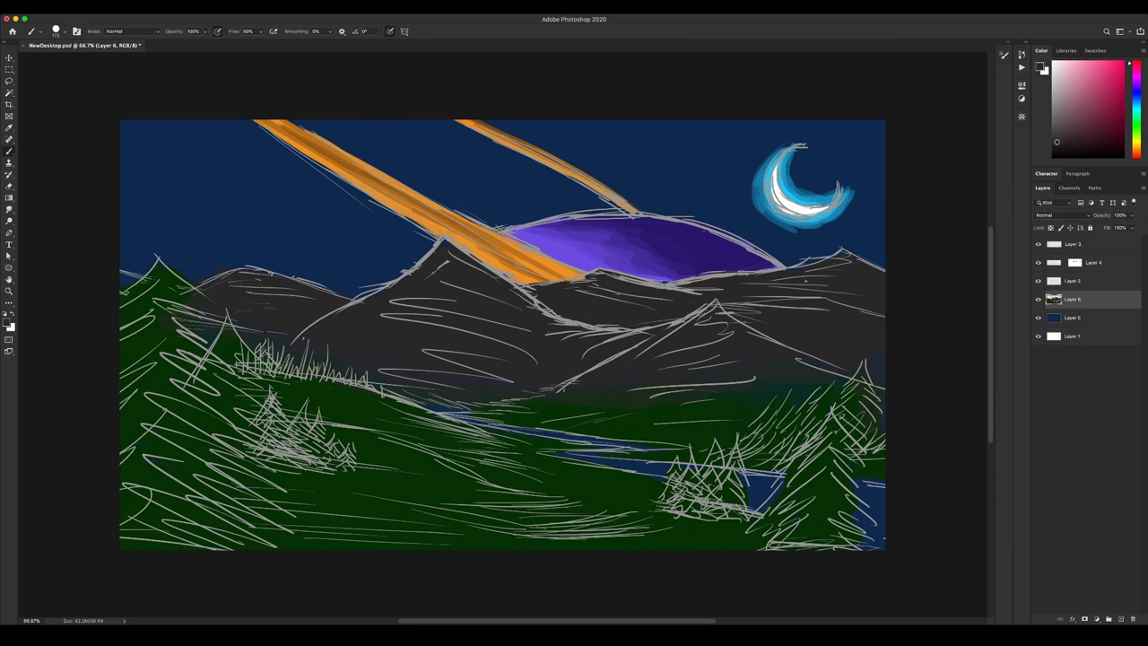
# Paint warm brown light on the left slopes and bases of the two front mountains, blending with sampled tones.
pyautogui.press('i')
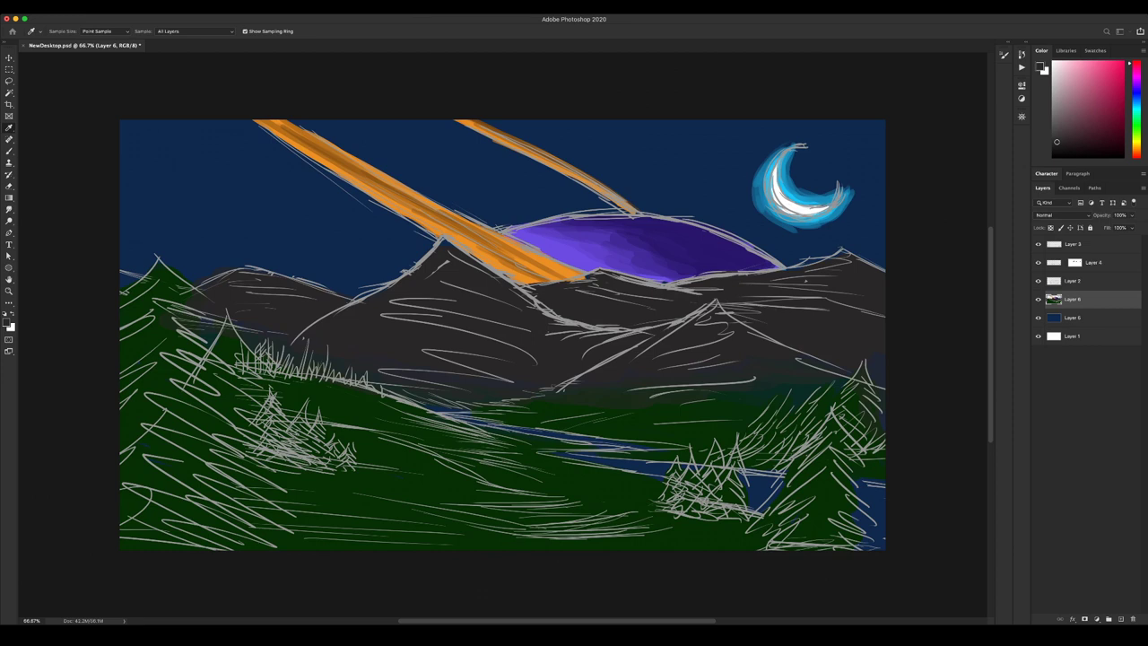
pyautogui.press('b')
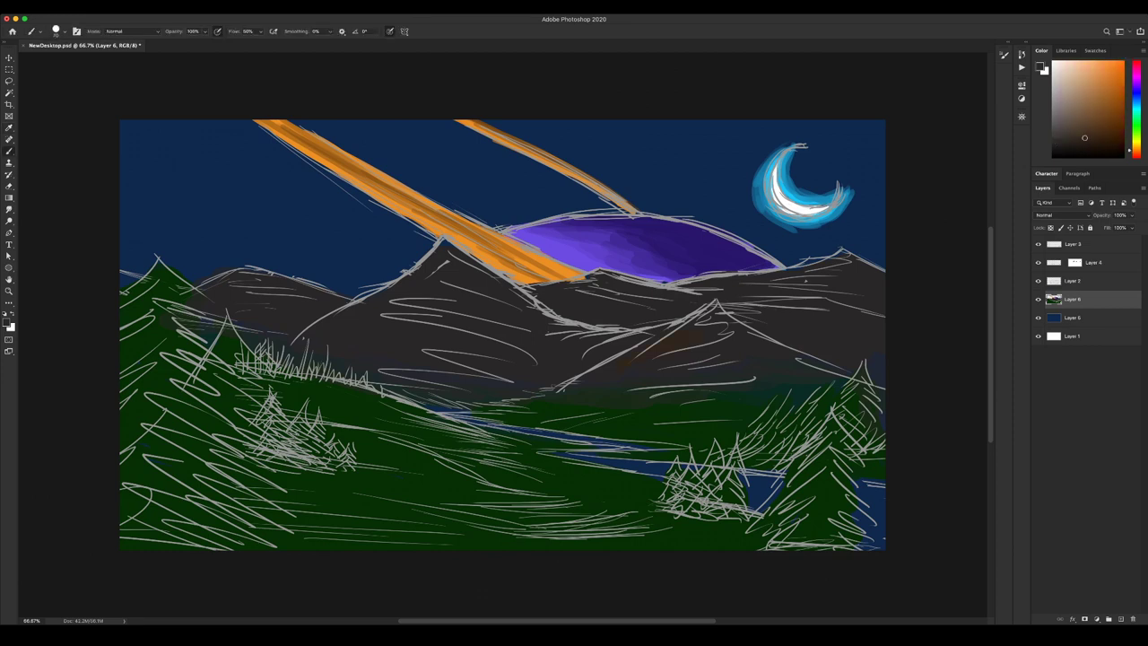
pyautogui.click(1084, 138)
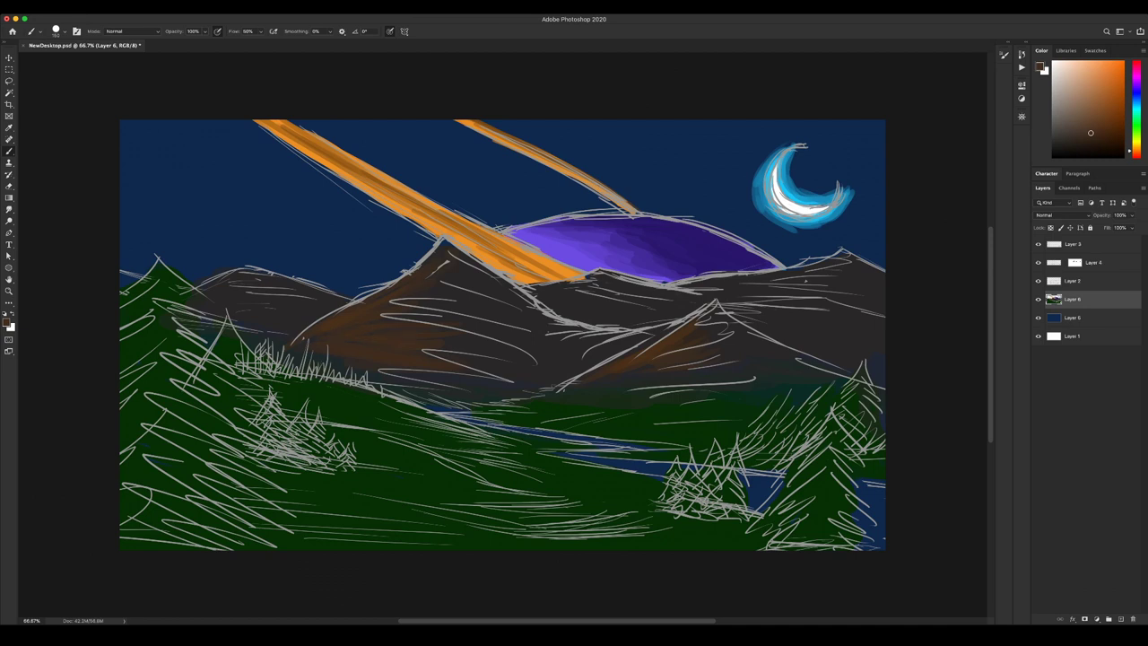
pyautogui.keyDown('alt'); pyautogui.click(448, 333); pyautogui.keyUp('alt')
pyautogui.moveTo(602, 402); pyautogui.dragTo(668, 405)
pyautogui.keyDown('alt'); pyautogui.click(650, 351); pyautogui.keyUp('alt')
pyautogui.moveTo(647, 353); pyautogui.dragTo(587, 391)
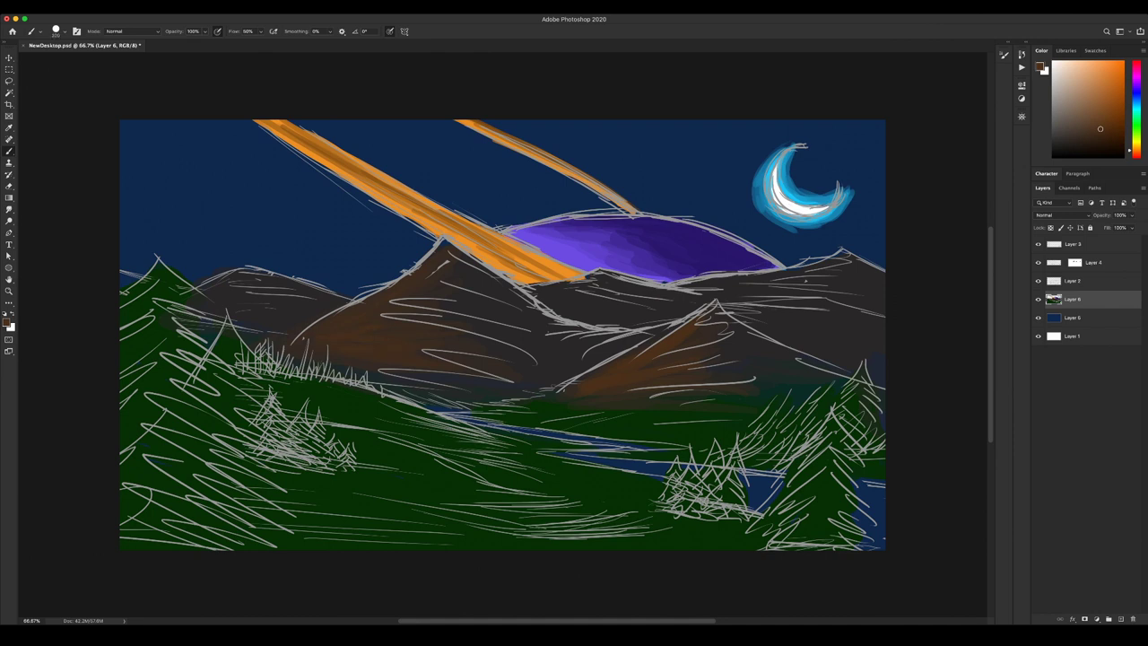
pyautogui.keyDown('alt'); pyautogui.click(383, 348); pyautogui.keyUp('alt')
pyautogui.moveTo(615, 411); pyautogui.dragTo(512, 411)
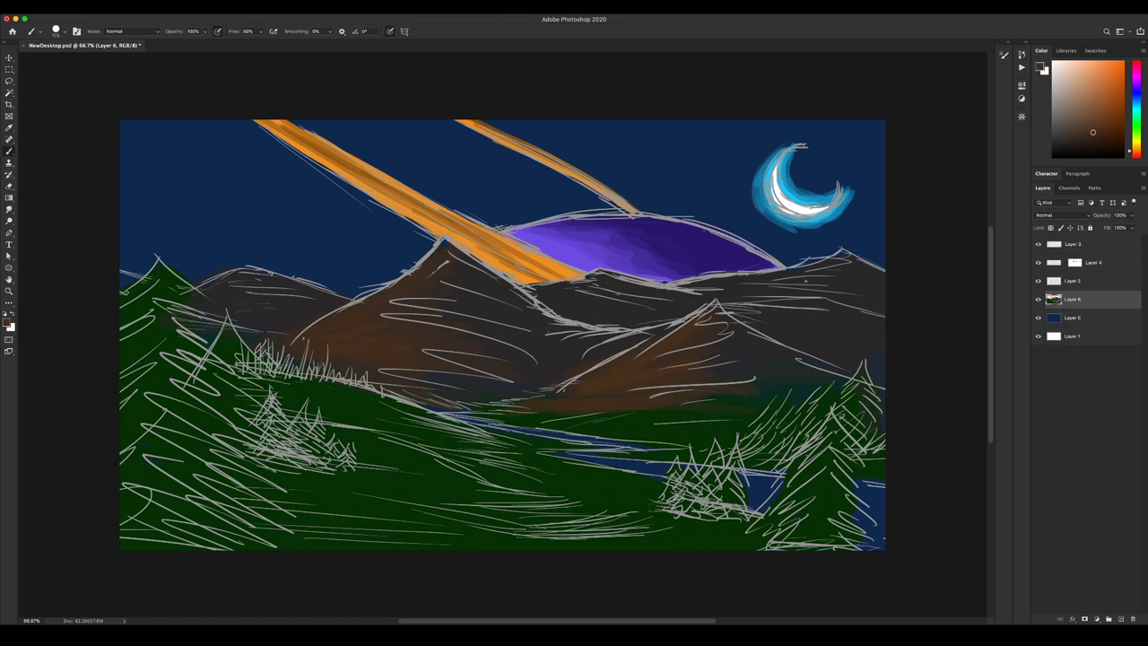
# Mix a dark indigo from the sampled mountain grey and tint the distant background mountains on both sides with it.
pyautogui.keyDown('alt'); pyautogui.click(820, 334); pyautogui.keyUp('alt')
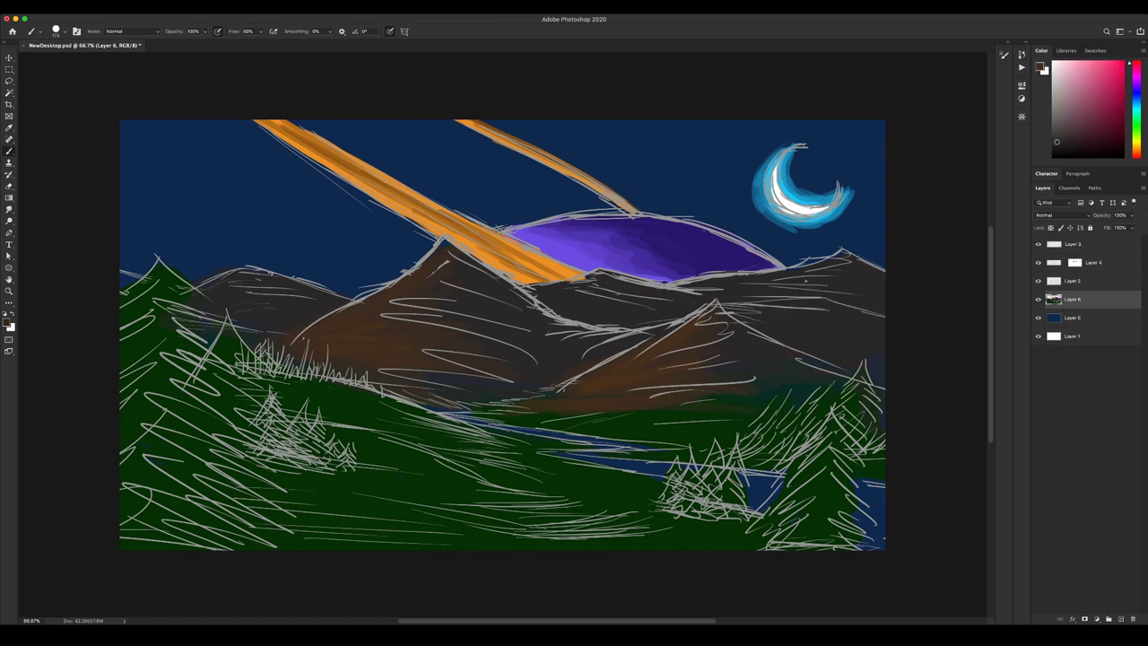
pyautogui.click(1136, 90)
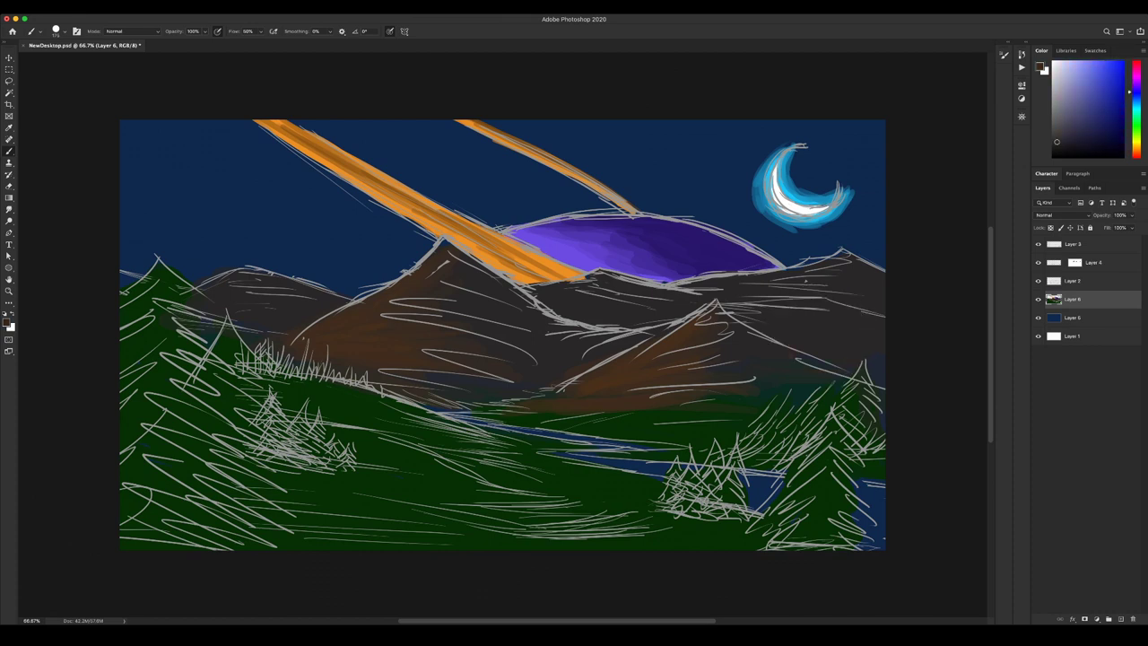
pyautogui.click(1083, 117)
pyautogui.moveTo(839, 265)
pyautogui.mouseDown()
pyautogui.moveTo(879, 281)
pyautogui.moveTo(830, 285)
pyautogui.moveTo(863, 298)
pyautogui.mouseUp()
pyautogui.click(1068, 140)
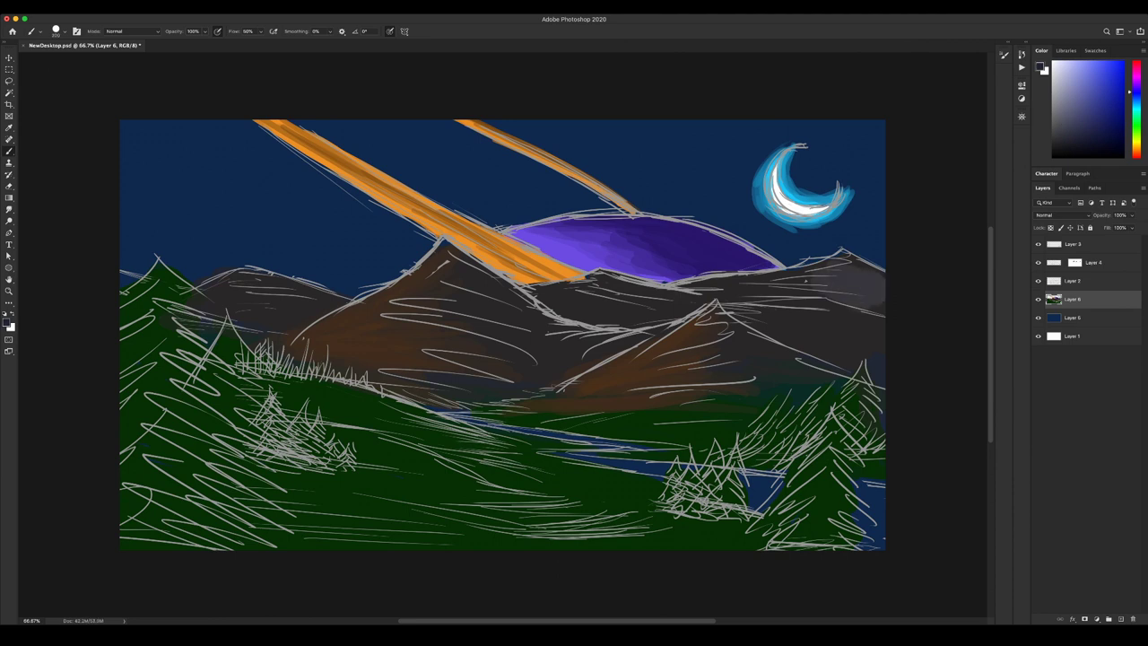
pyautogui.press('super+z')
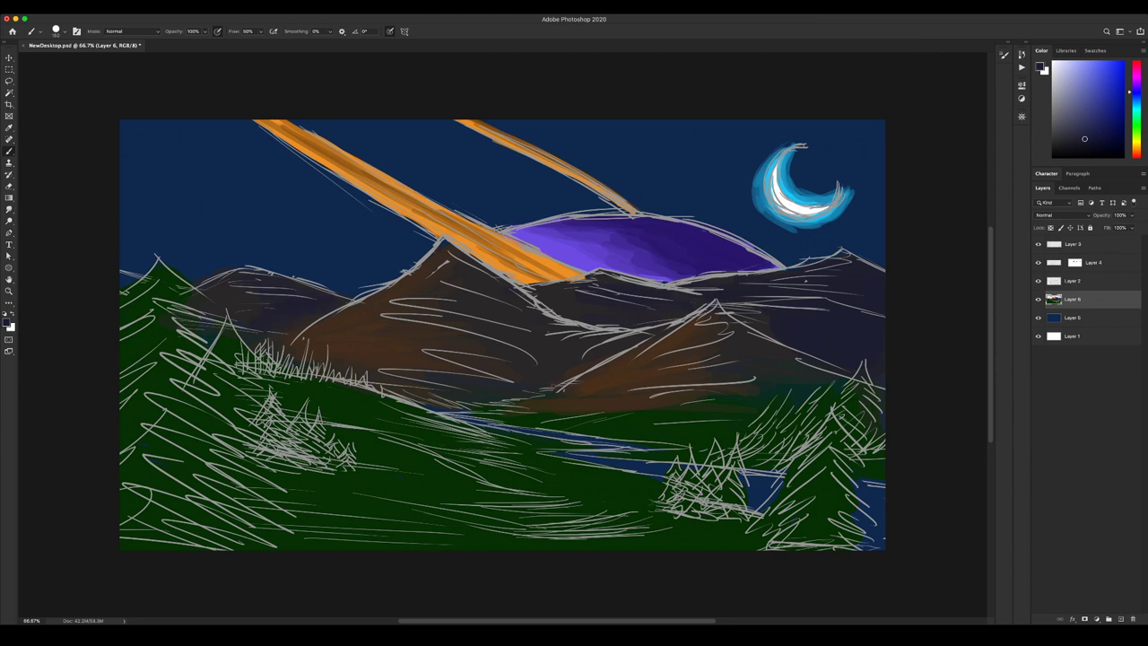
pyautogui.press(']')
pyautogui.moveTo(610, 268); pyautogui.dragTo(638, 271)
# Blend the distant mountains behind the central peak and at the far left with sampled dark greys and indigo.
pyautogui.keyDown('alt'); pyautogui.click(560, 297); pyautogui.keyUp('alt')
pyautogui.press('[')
pyautogui.press('[')
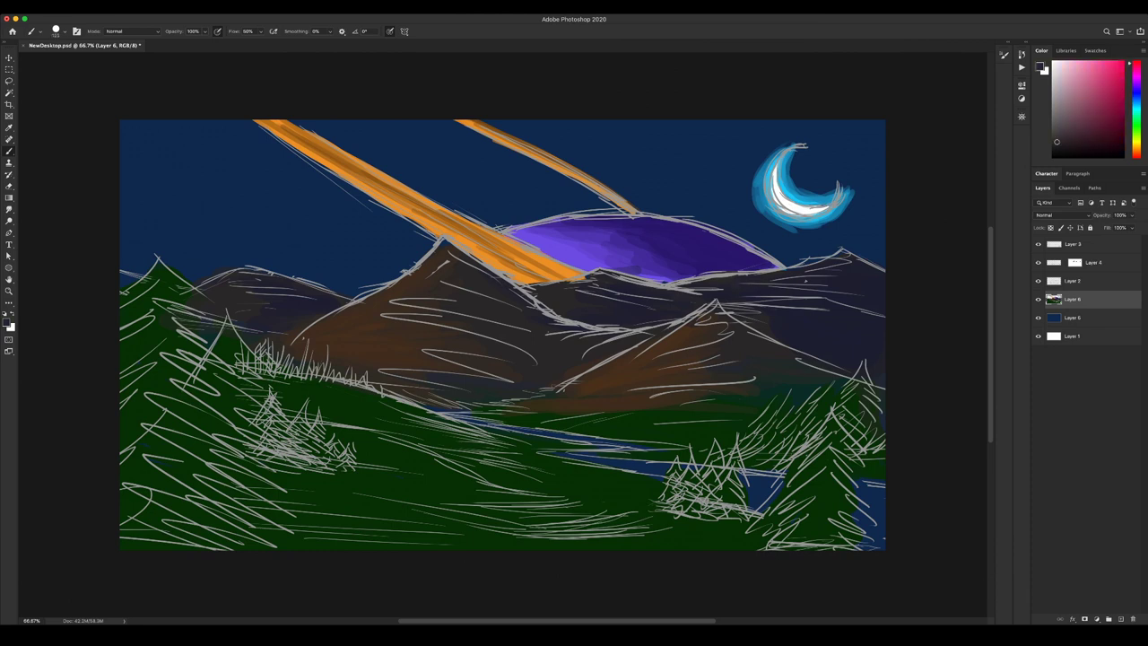
pyautogui.keyDown('alt'); pyautogui.click(831, 338); pyautogui.keyUp('alt')
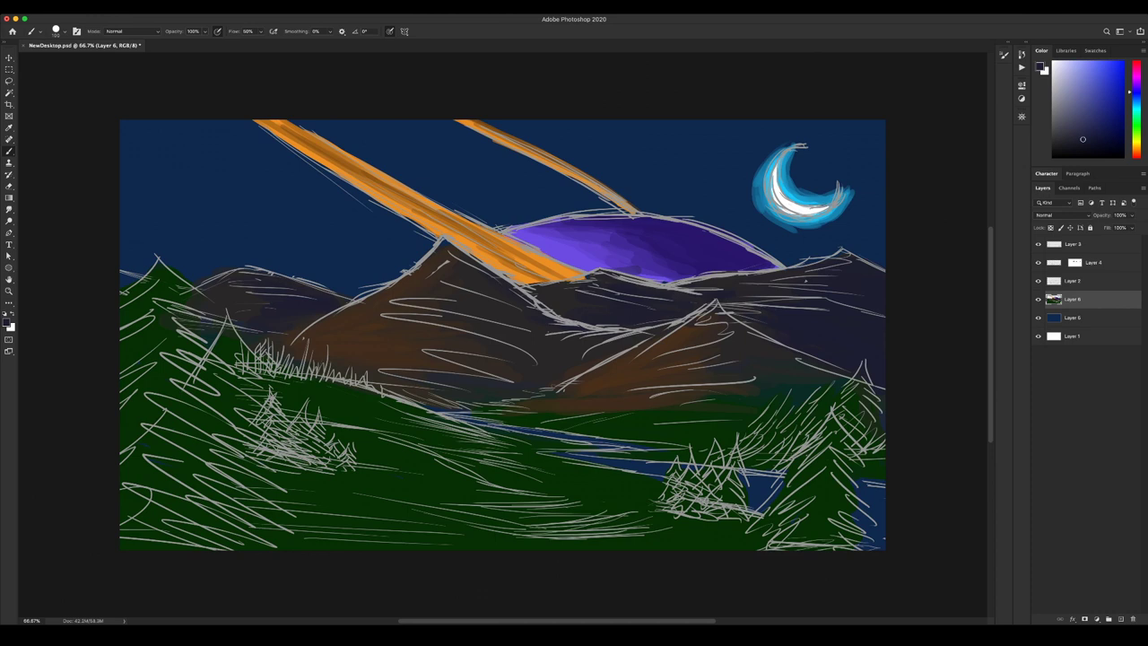
pyautogui.keyDown('alt'); pyautogui.click(573, 301); pyautogui.keyUp('alt')
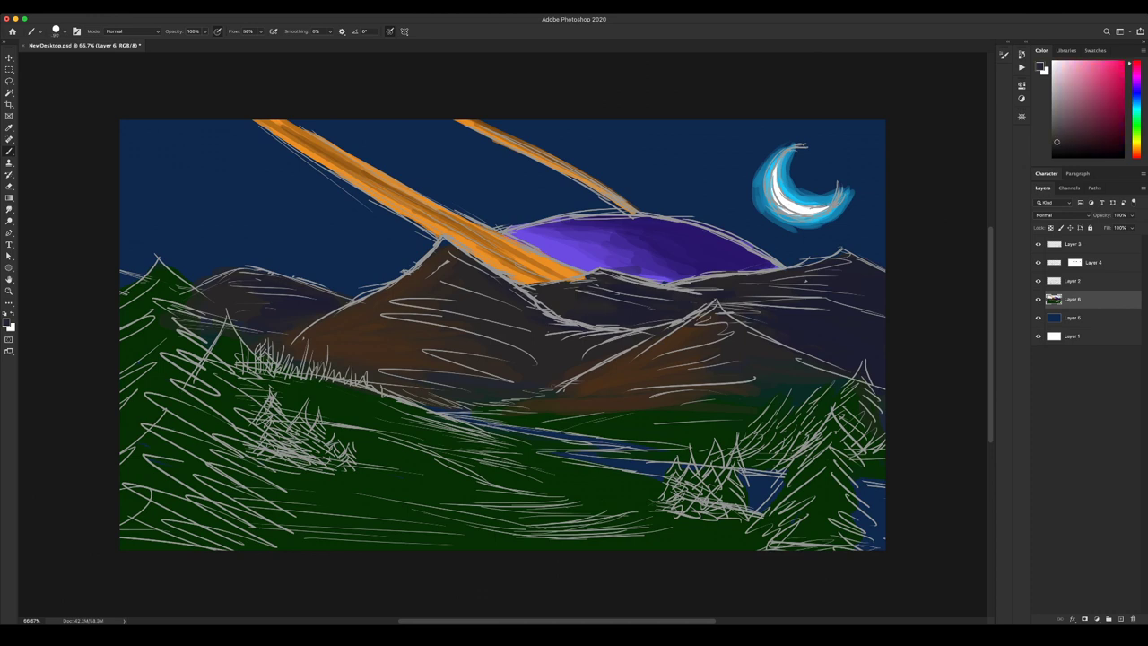
pyautogui.keyDown('alt'); pyautogui.click(237, 294); pyautogui.keyUp('alt')
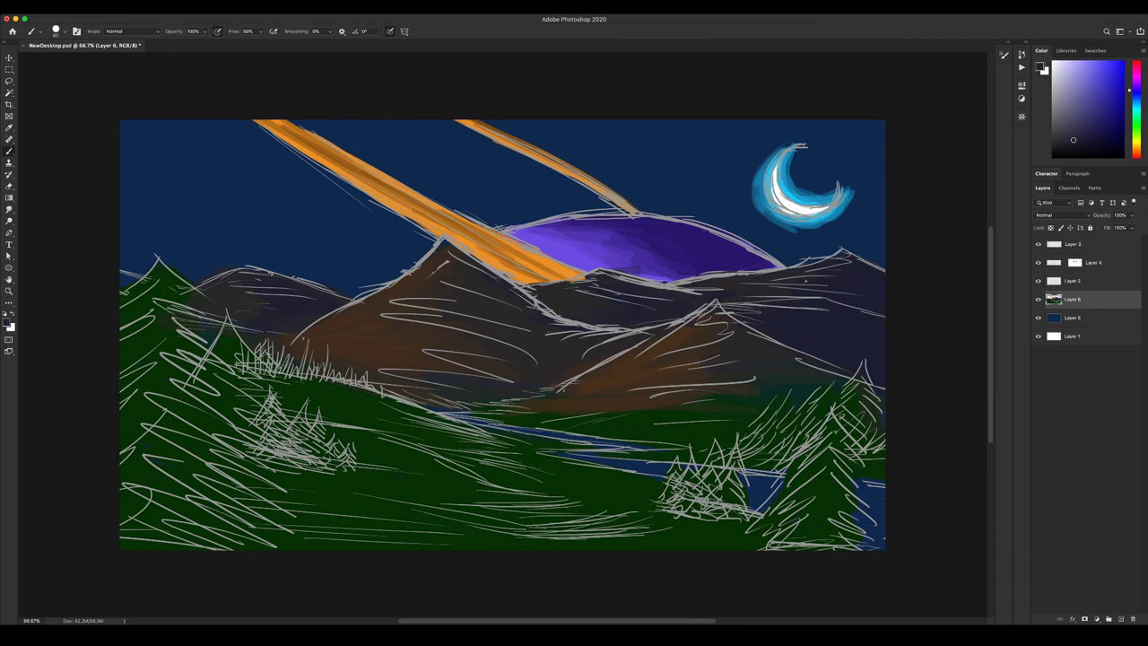
pyautogui.keyDown('alt'); pyautogui.click(303, 308); pyautogui.keyUp('alt')
pyautogui.keyDown('alt'); pyautogui.click(260, 298); pyautogui.keyUp('alt')
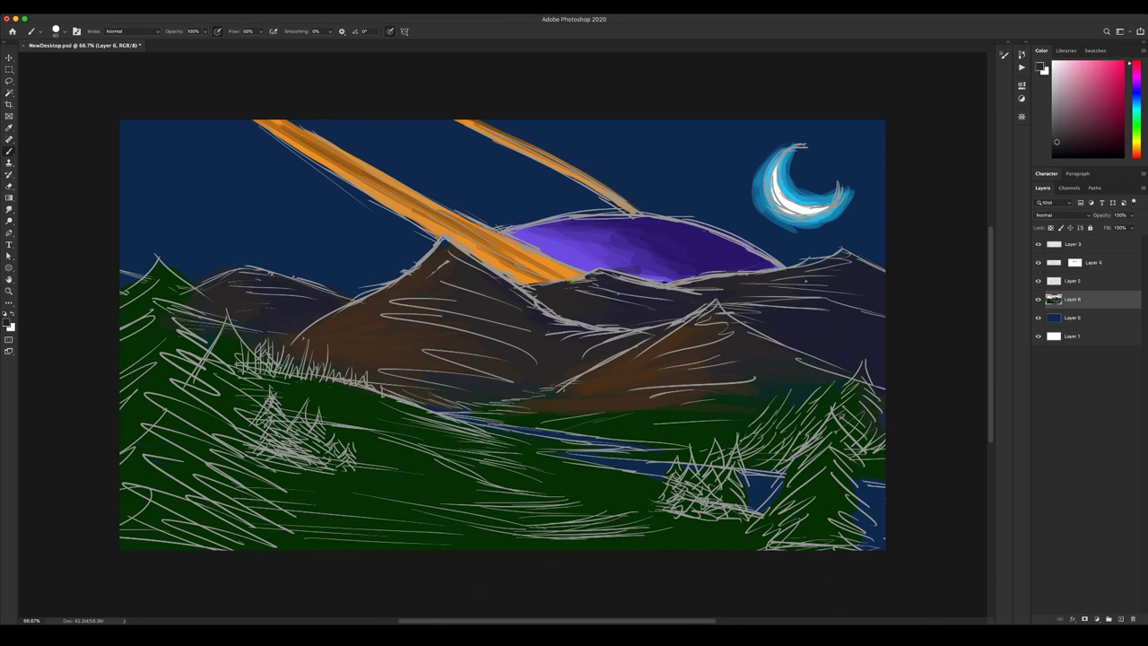
# Rough in snow on the left side of the central mountain's peak with pale grey-blue strokes.
pyautogui.press('x')
pyautogui.moveTo(1136, 107); pyautogui.dragTo(1135, 101)
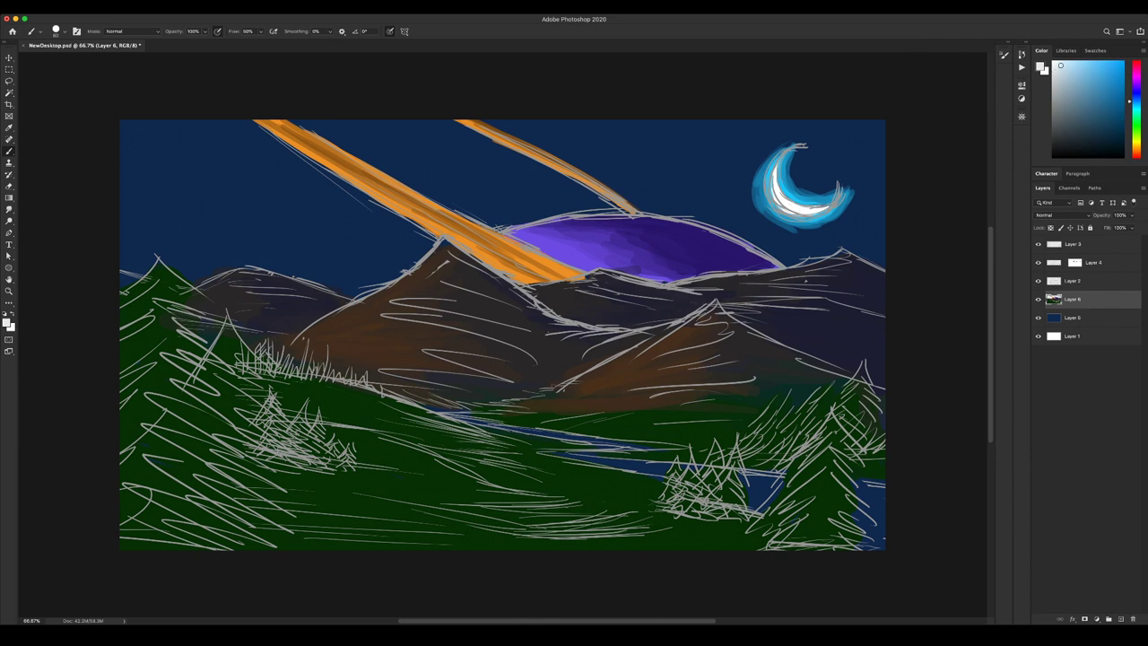
pyautogui.moveTo(442, 243)
pyautogui.mouseDown()
pyautogui.moveTo(408, 281)
pyautogui.moveTo(419, 285)
pyautogui.mouseUp()
pyautogui.moveTo(437, 283); pyautogui.dragTo(399, 292)
pyautogui.moveTo(440, 294); pyautogui.dragTo(411, 301)
pyautogui.moveTo(425, 302); pyautogui.dragTo(383, 303)
pyautogui.moveTo(438, 271); pyautogui.dragTo(421, 285)
pyautogui.moveTo(441, 256); pyautogui.dragTo(416, 282)
pyautogui.moveTo(447, 245); pyautogui.dragTo(416, 277)
pyautogui.click(1064, 75)
pyautogui.click(1068, 87)
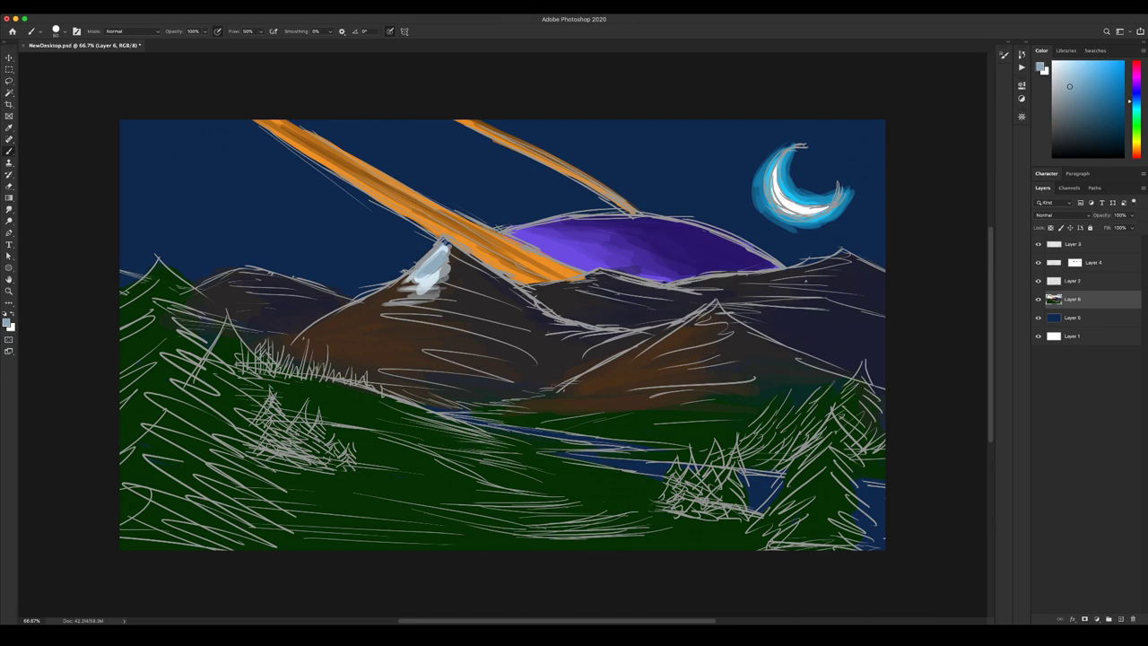
# Brighten the snow on the central peak's left side with light blue and extend it down the slope with ragged edges.
pyautogui.click(1073, 61)
pyautogui.click(1061, 61)
pyautogui.moveTo(443, 251)
pyautogui.mouseDown()
pyautogui.moveTo(414, 275)
pyautogui.moveTo(436, 281)
pyautogui.mouseUp()
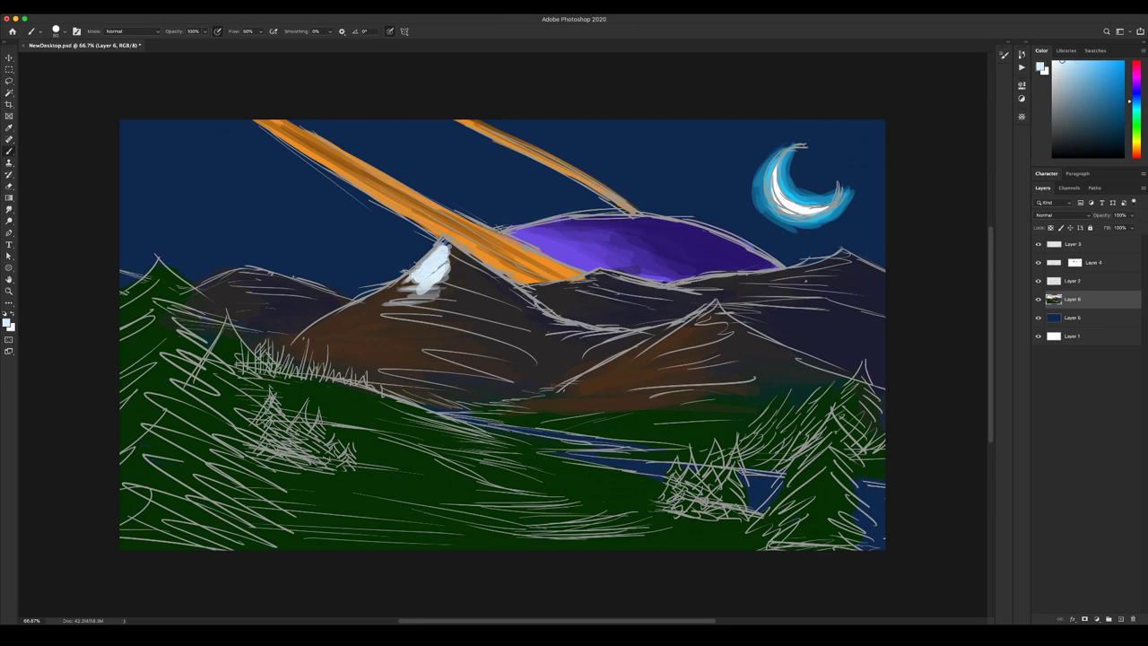
pyautogui.moveTo(1061, 61); pyautogui.dragTo(1074, 61)
pyautogui.moveTo(441, 267)
pyautogui.mouseDown()
pyautogui.moveTo(400, 309)
pyautogui.moveTo(382, 288)
pyautogui.moveTo(436, 296)
pyautogui.mouseUp()
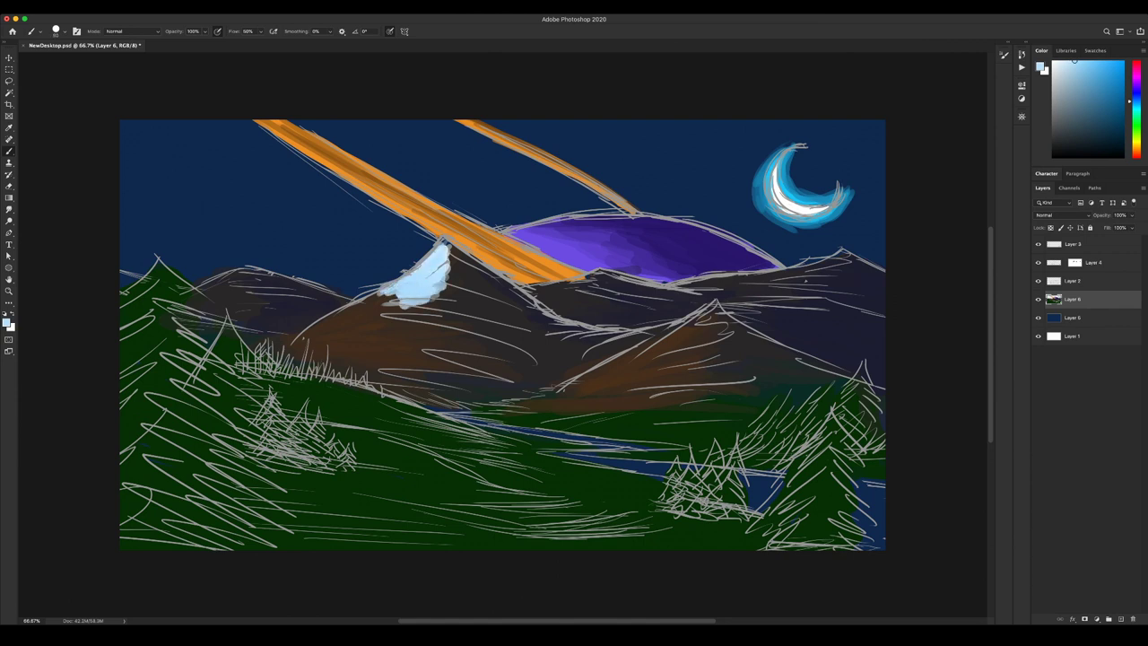
pyautogui.moveTo(441, 246); pyautogui.dragTo(445, 239)
pyautogui.moveTo(434, 300)
pyautogui.mouseDown()
pyautogui.moveTo(394, 303)
pyautogui.moveTo(363, 289)
pyautogui.moveTo(460, 300)
pyautogui.moveTo(446, 278)
pyautogui.moveTo(454, 264)
pyautogui.mouseUp()
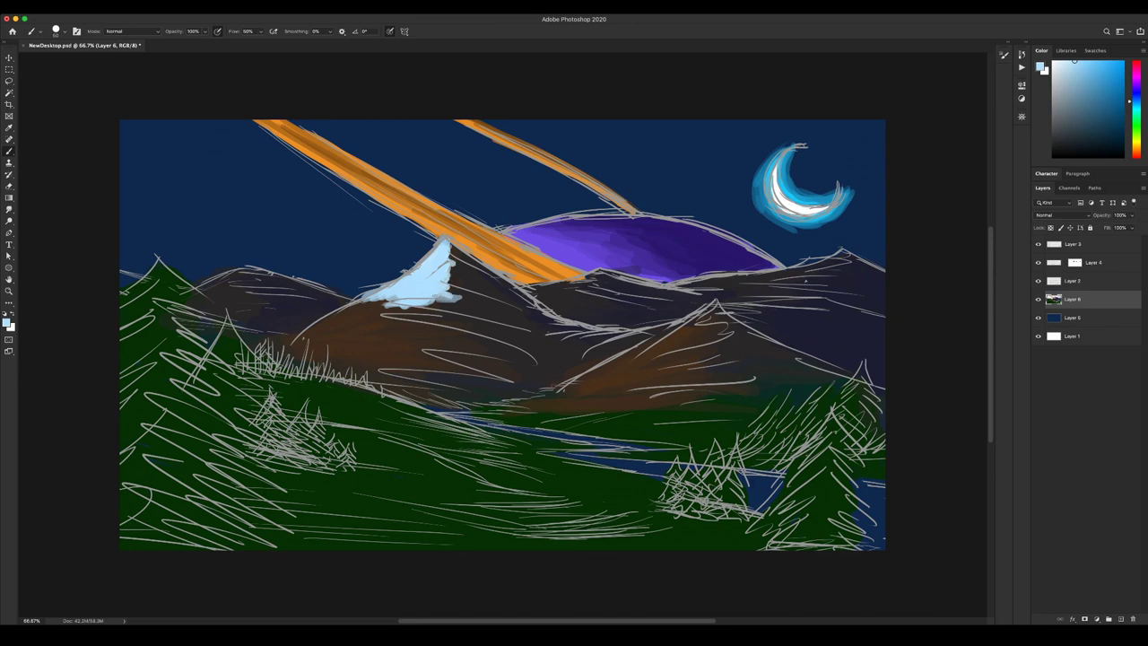
pyautogui.moveTo(378, 299); pyautogui.dragTo(467, 316)
# Paint the shaded snow on the right side of the central peak in medium blue.
pyautogui.moveTo(1083, 79)
pyautogui.mouseDown()
pyautogui.moveTo(1088, 94)
pyautogui.moveTo(1136, 98)
pyautogui.moveTo(1095, 85)
pyautogui.mouseUp()
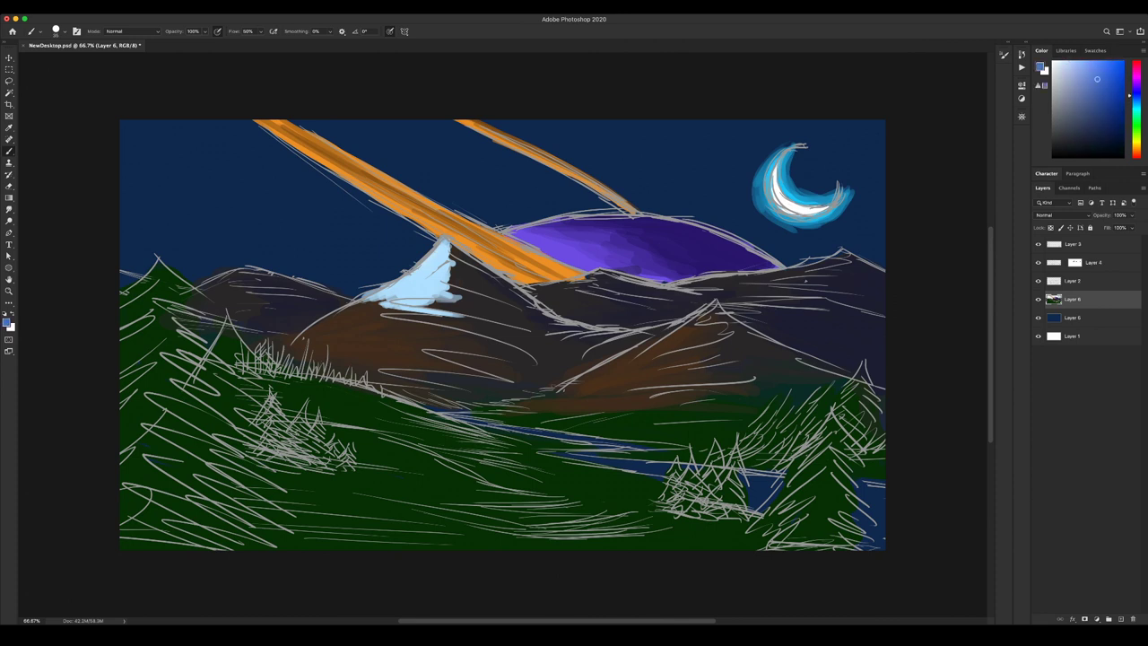
pyautogui.moveTo(453, 247)
pyautogui.mouseDown()
pyautogui.moveTo(484, 283)
pyautogui.moveTo(434, 274)
pyautogui.moveTo(480, 286)
pyautogui.moveTo(459, 296)
pyautogui.moveTo(479, 298)
pyautogui.moveTo(401, 305)
pyautogui.moveTo(486, 305)
pyautogui.moveTo(475, 289)
pyautogui.moveTo(501, 287)
pyautogui.moveTo(488, 282)
pyautogui.moveTo(508, 272)
pyautogui.moveTo(465, 250)
pyautogui.moveTo(450, 280)
pyautogui.moveTo(460, 297)
pyautogui.mouseUp()
pyautogui.press('[')
pyautogui.press('[')
pyautogui.press('[')
pyautogui.press('[')
pyautogui.moveTo(450, 254); pyautogui.dragTo(449, 248)
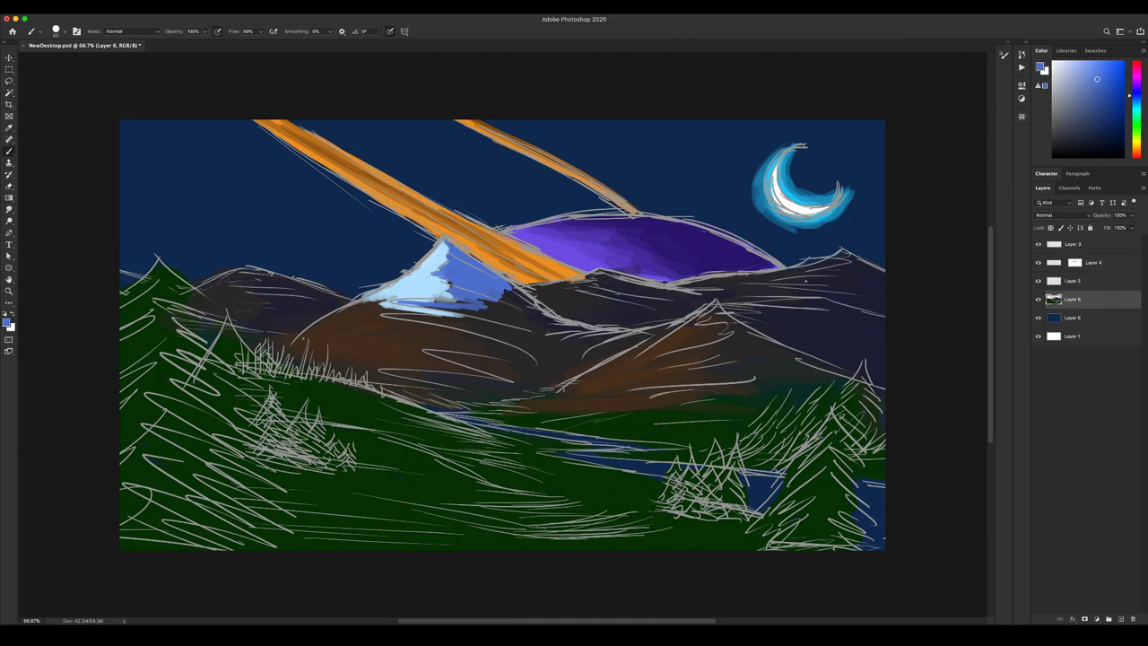
# Soften the lower and right edges of the shaded snow into the rock with sampled dark blue tones.
pyautogui.keyDown('alt'); pyautogui.click(487, 295); pyautogui.keyUp('alt')
pyautogui.press(']')
pyautogui.moveTo(434, 308)
pyautogui.mouseDown()
pyautogui.moveTo(496, 313)
pyautogui.moveTo(476, 296)
pyautogui.mouseUp()
pyautogui.keyDown('alt'); pyautogui.click(516, 294); pyautogui.keyUp('alt')
pyautogui.keyDown('alt'); pyautogui.click(491, 321); pyautogui.keyUp('alt')
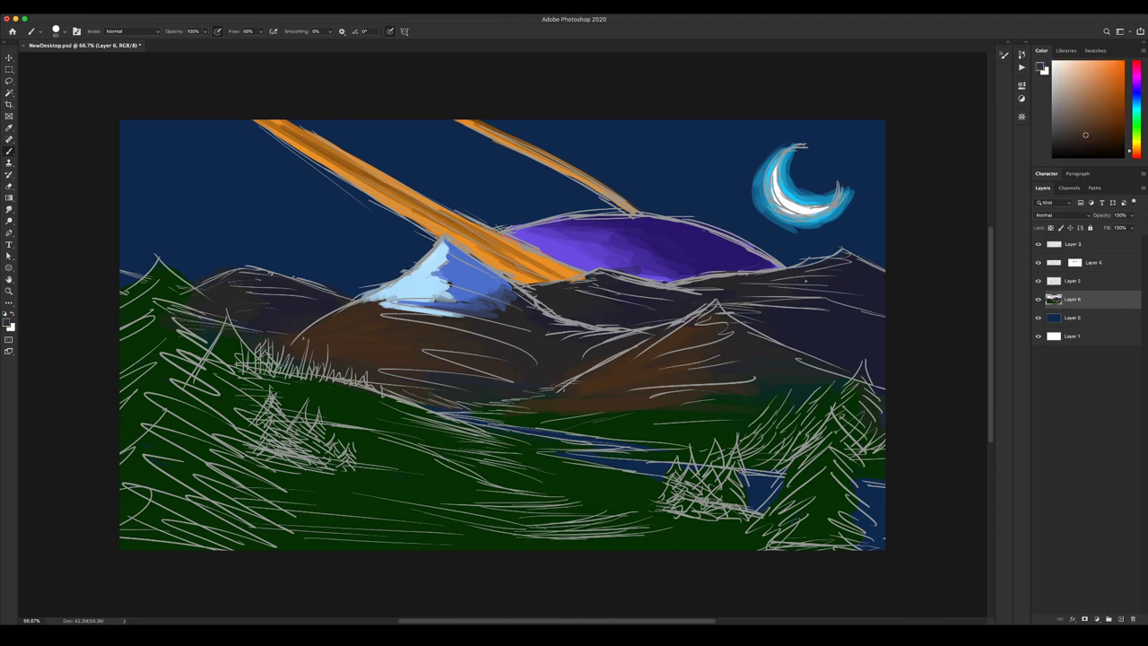
# Blend the left and lower edges of the snowcap using sampled grey-blue, medium blue and light blue.
pyautogui.moveTo(364, 299)
pyautogui.mouseDown()
pyautogui.moveTo(448, 314)
pyautogui.moveTo(414, 312)
pyautogui.moveTo(393, 291)
pyautogui.mouseUp()
pyautogui.keyDown('alt'); pyautogui.click(390, 299); pyautogui.keyUp('alt')
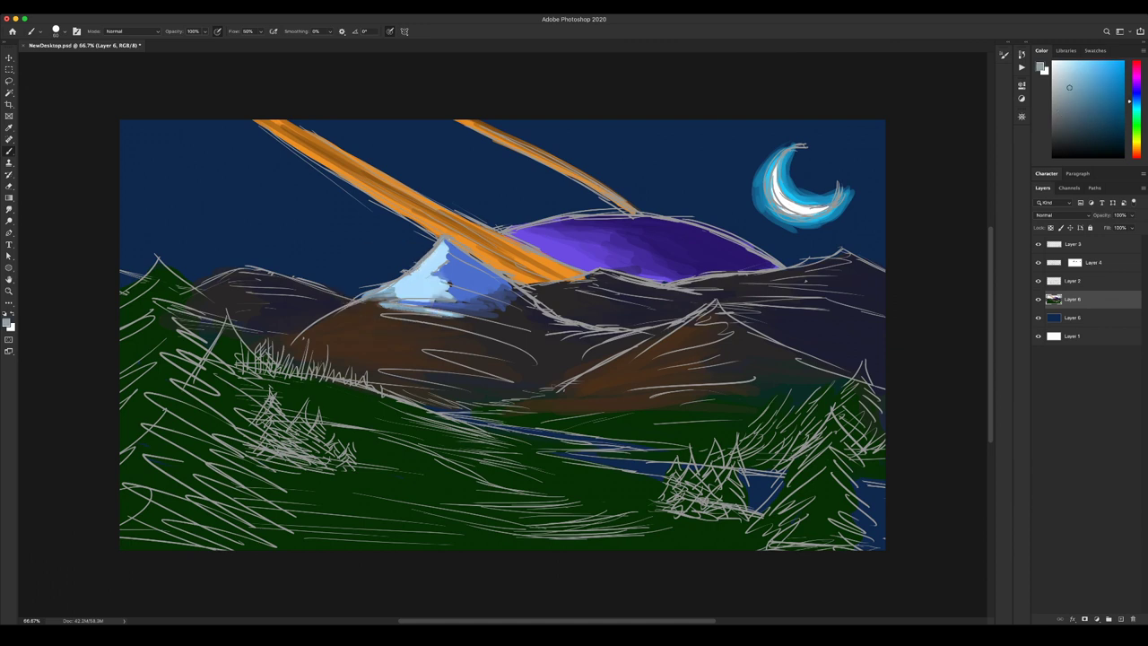
pyautogui.moveTo(391, 296); pyautogui.dragTo(408, 294)
pyautogui.keyDown('alt'); pyautogui.click(454, 277); pyautogui.keyUp('alt')
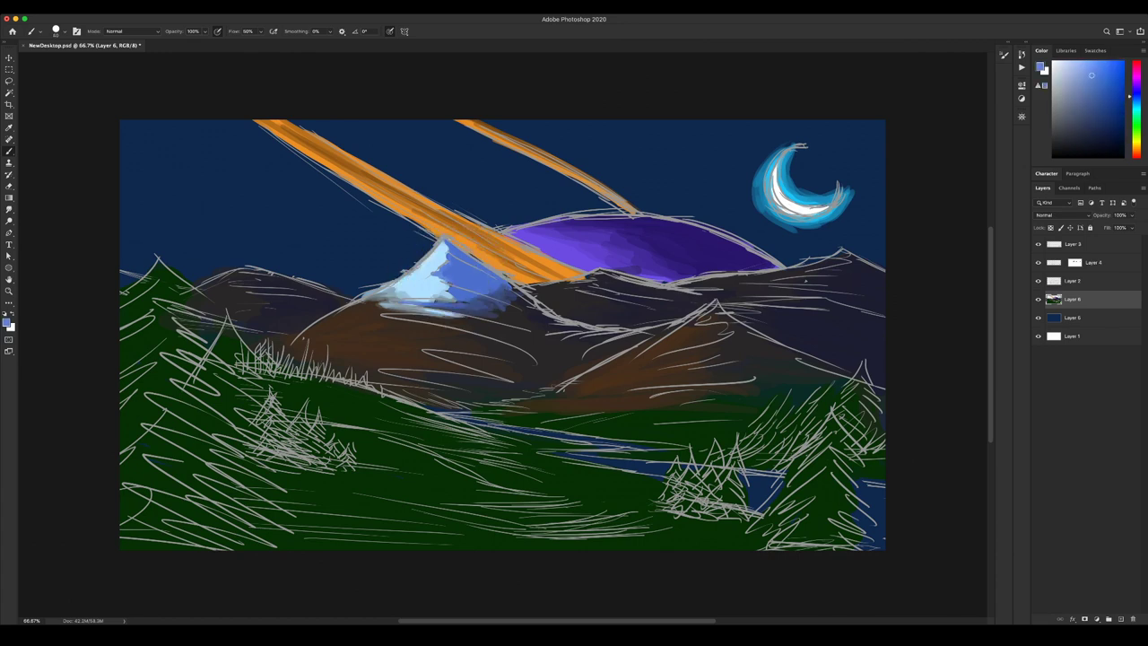
pyautogui.press('[')
pyautogui.press('[')
pyautogui.moveTo(470, 300); pyautogui.dragTo(482, 307)
pyautogui.keyDown('alt'); pyautogui.click(432, 285); pyautogui.keyUp('alt')
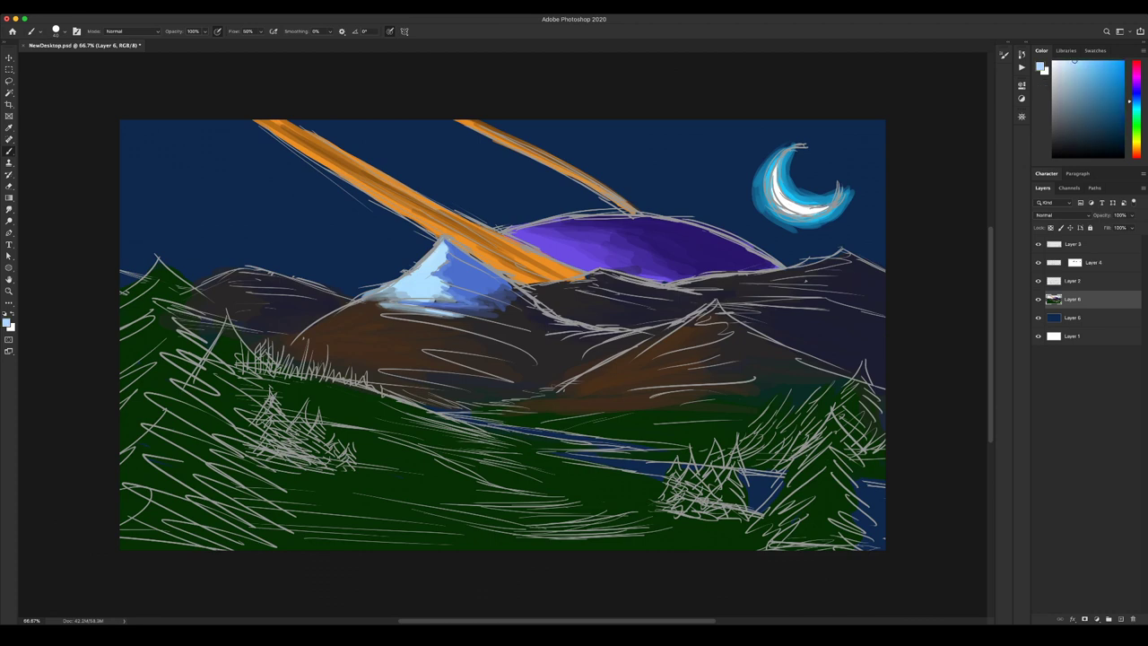
# Add near-white highlights to the lit snow and lighter blue streaks to the shaded side of the central peak.
pyautogui.click(1056, 62)
pyautogui.moveTo(425, 285); pyautogui.dragTo(423, 271)
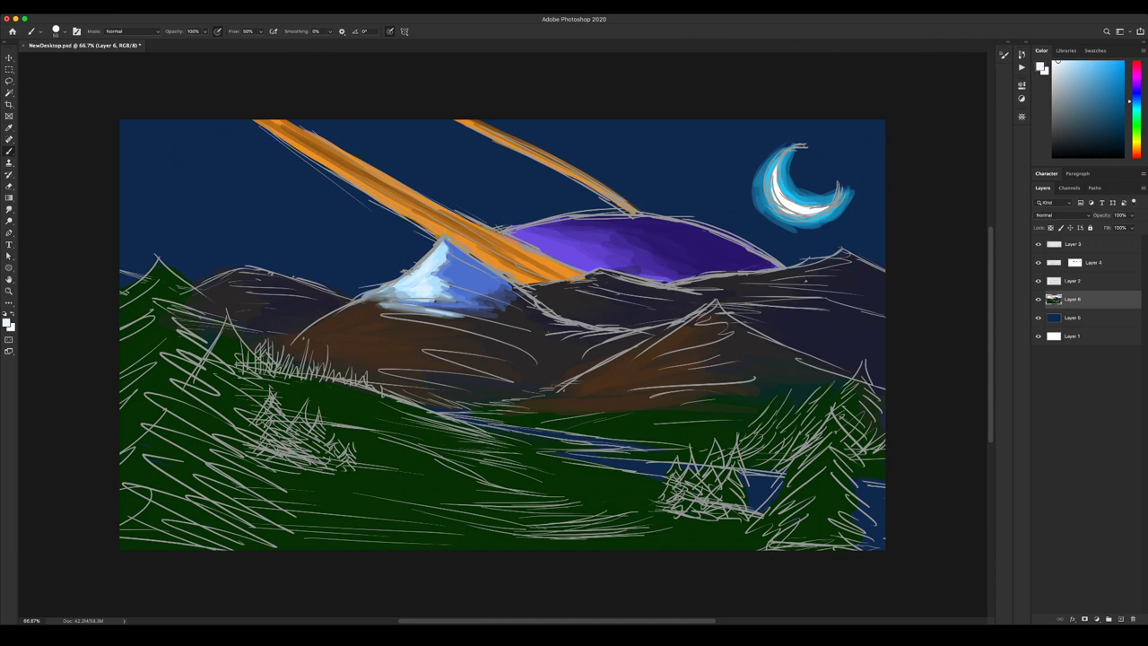
pyautogui.click(1074, 61)
pyautogui.moveTo(472, 272)
pyautogui.mouseDown()
pyautogui.moveTo(491, 279)
pyautogui.moveTo(470, 282)
pyautogui.moveTo(489, 281)
pyautogui.moveTo(473, 263)
pyautogui.moveTo(492, 283)
pyautogui.moveTo(453, 292)
pyautogui.mouseUp()
pyautogui.click(1088, 73)
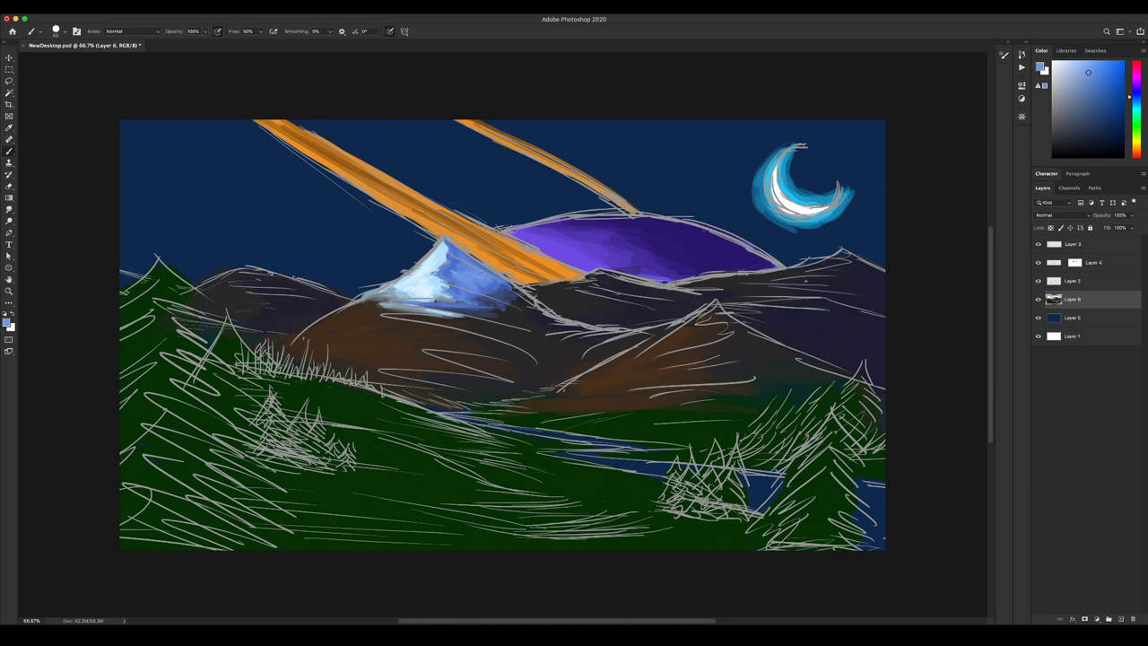
pyautogui.click(1091, 76)
pyautogui.moveTo(475, 269); pyautogui.dragTo(500, 303)
pyautogui.keyDown('alt'); pyautogui.click(470, 273); pyautogui.keyUp('alt')
pyautogui.moveTo(454, 257); pyautogui.dragTo(456, 265)
pyautogui.moveTo(340, 226)
pyautogui.mouseDown()
pyautogui.moveTo(361, 235)
pyautogui.moveTo(342, 253)
pyautogui.moveTo(357, 221)
pyautogui.mouseUp()
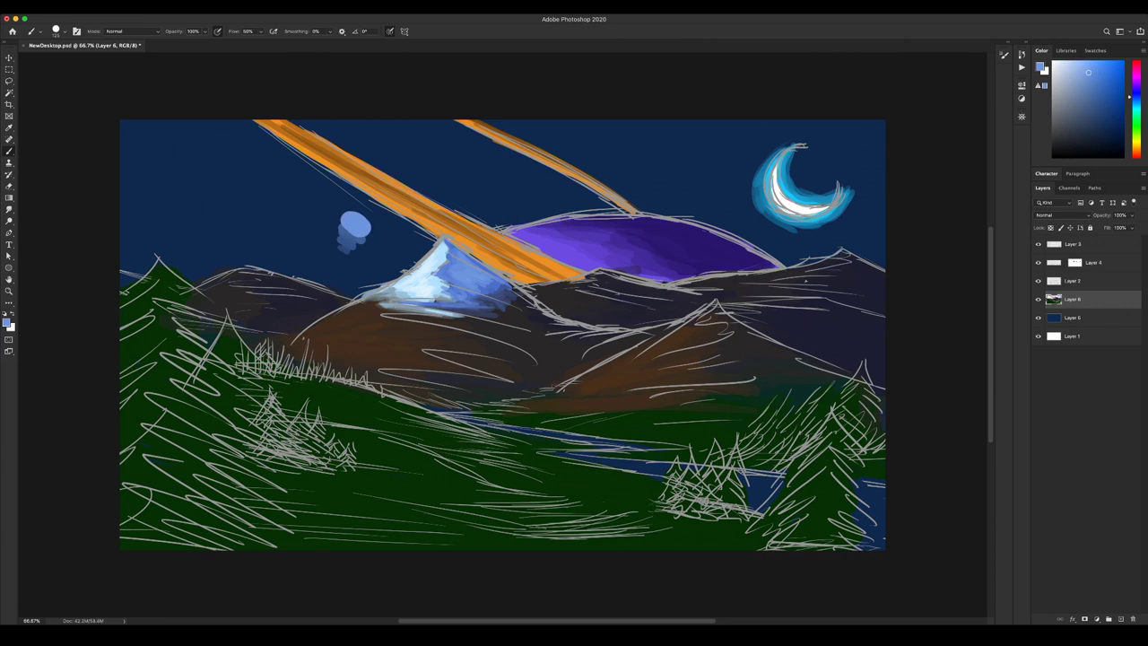
pyautogui.keyDown('alt'); pyautogui.click(349, 239); pyautogui.keyUp('alt')
pyautogui.moveTo(303, 224)
pyautogui.mouseDown()
pyautogui.moveTo(348, 264)
pyautogui.moveTo(289, 228)
pyautogui.moveTo(351, 235)
pyautogui.moveTo(359, 221)
pyautogui.mouseUp()
pyautogui.press('e')
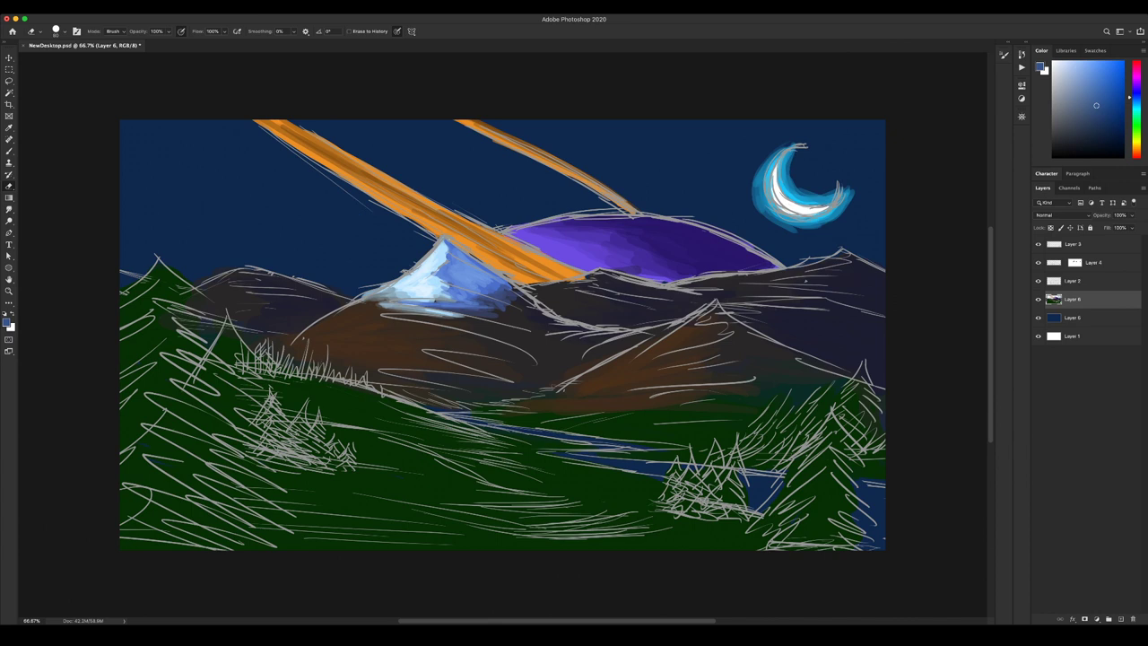
pyautogui.press('b')
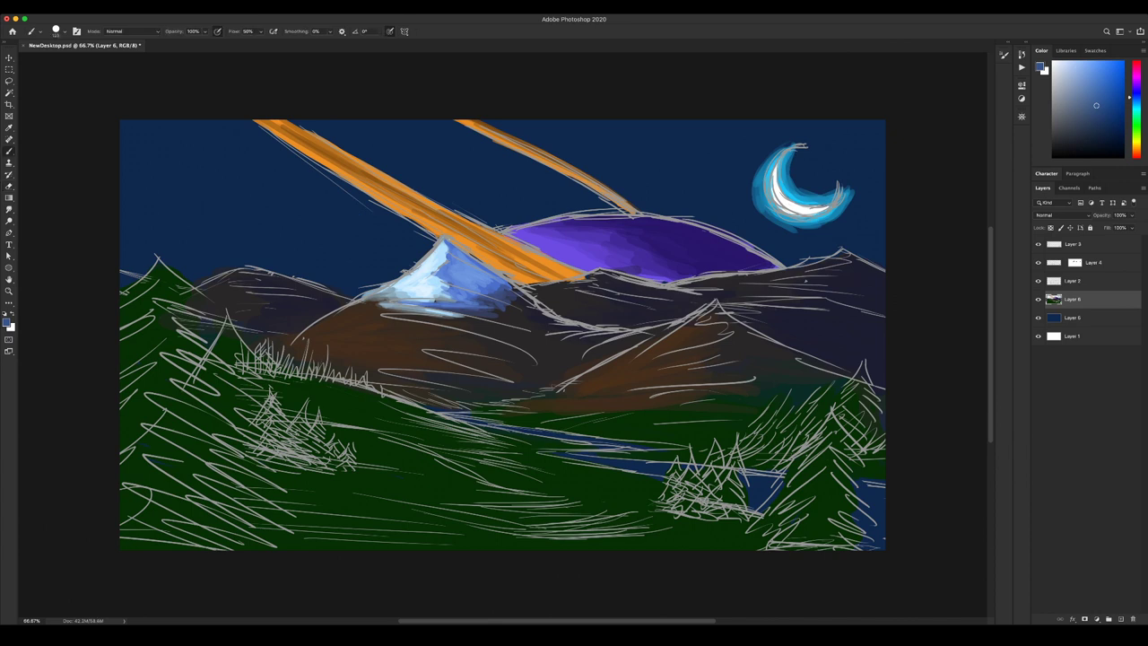
pyautogui.keyDown('alt'); pyautogui.click(541, 353); pyautogui.keyUp('alt')
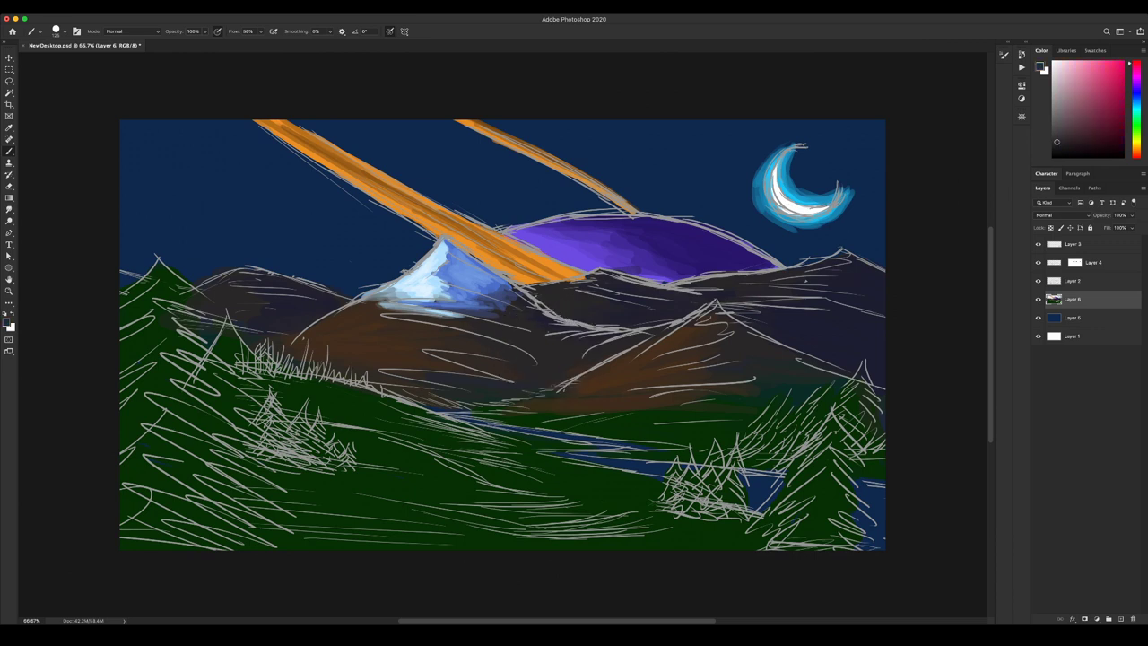
pyautogui.keyDown('alt'); pyautogui.click(351, 343); pyautogui.keyUp('alt')
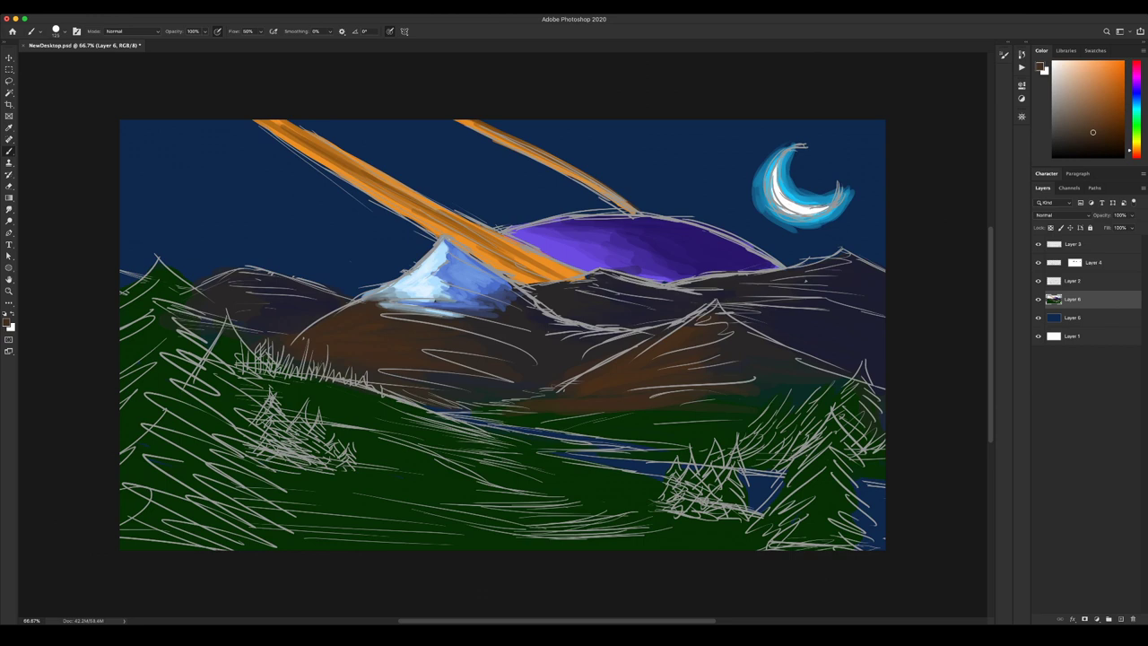
# Hide the painted colour layer and make sketch Layer 2 active with a grey foreground colour.
pyautogui.click(1038, 299)
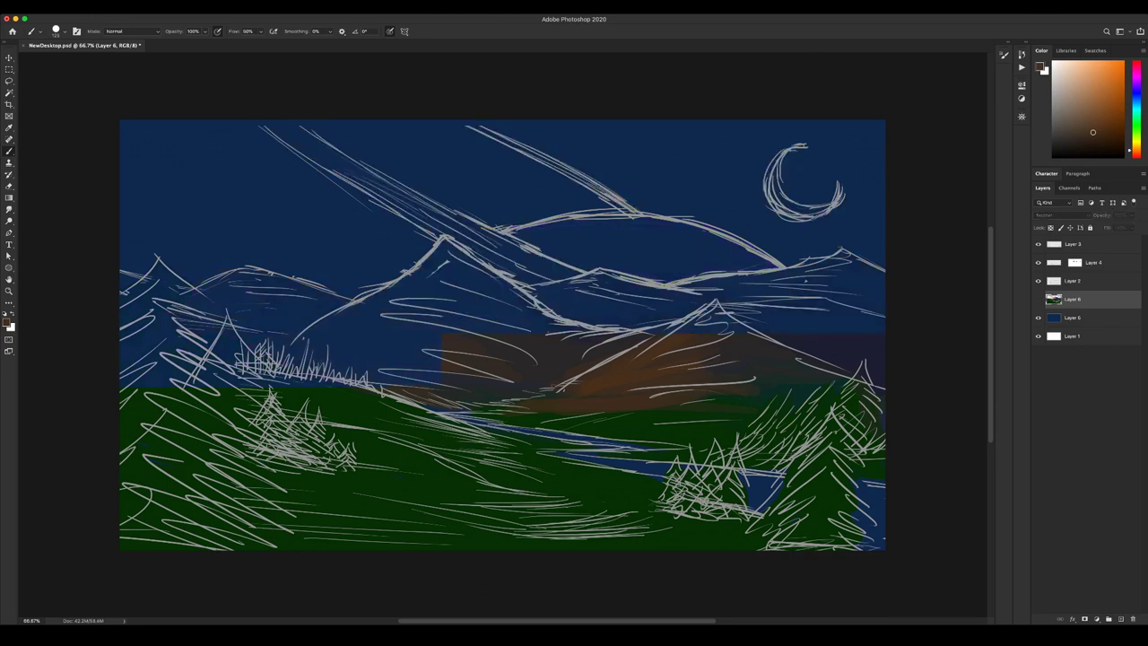
pyautogui.hotkey('alt', '.')
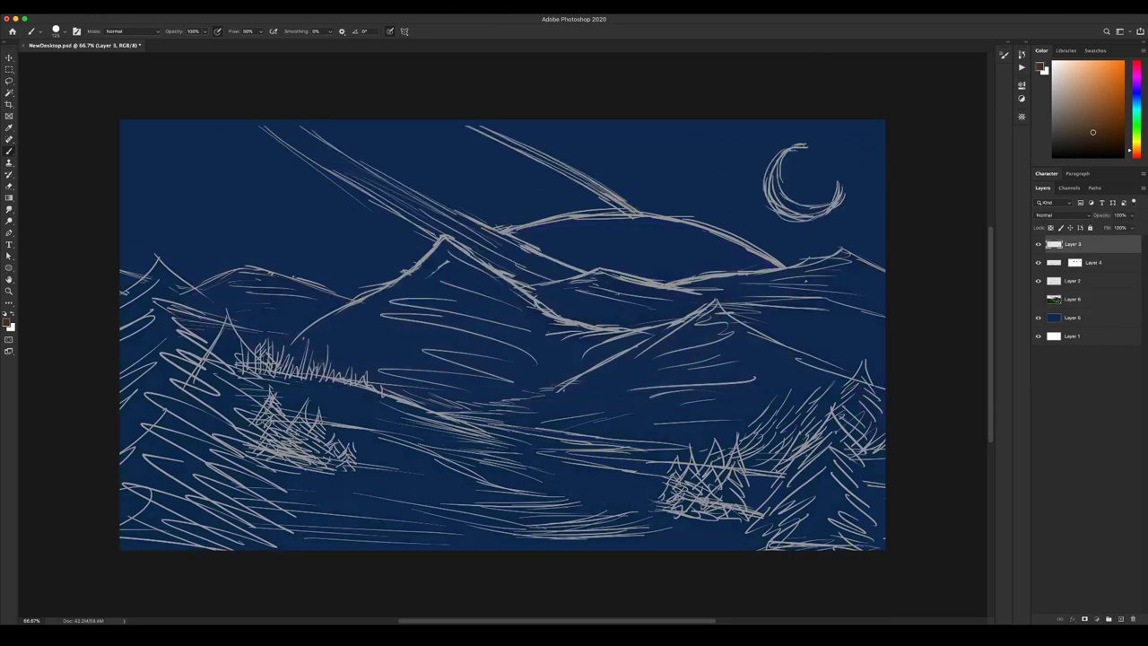
pyautogui.hotkey('alt', '[')
pyautogui.hotkey('alt', '[')
pyautogui.press('d')
pyautogui.press('x')
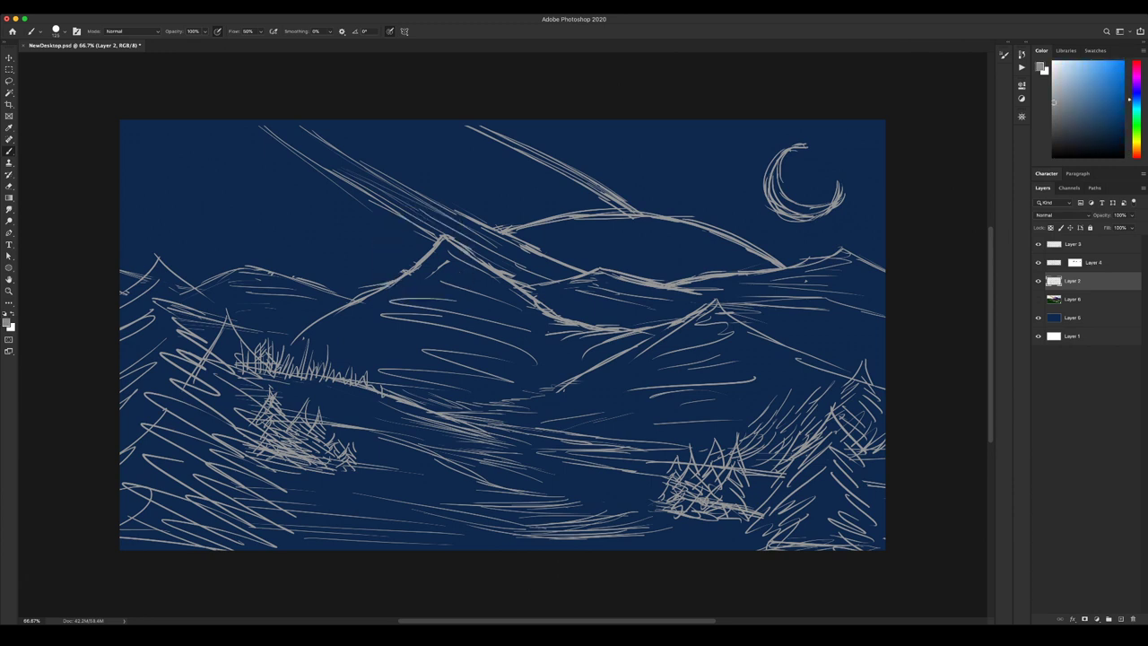
# Lasso the wide diagonal ray sketch on Layer 4 and move it left so it ends behind the tall central peak.
pyautogui.press('e')
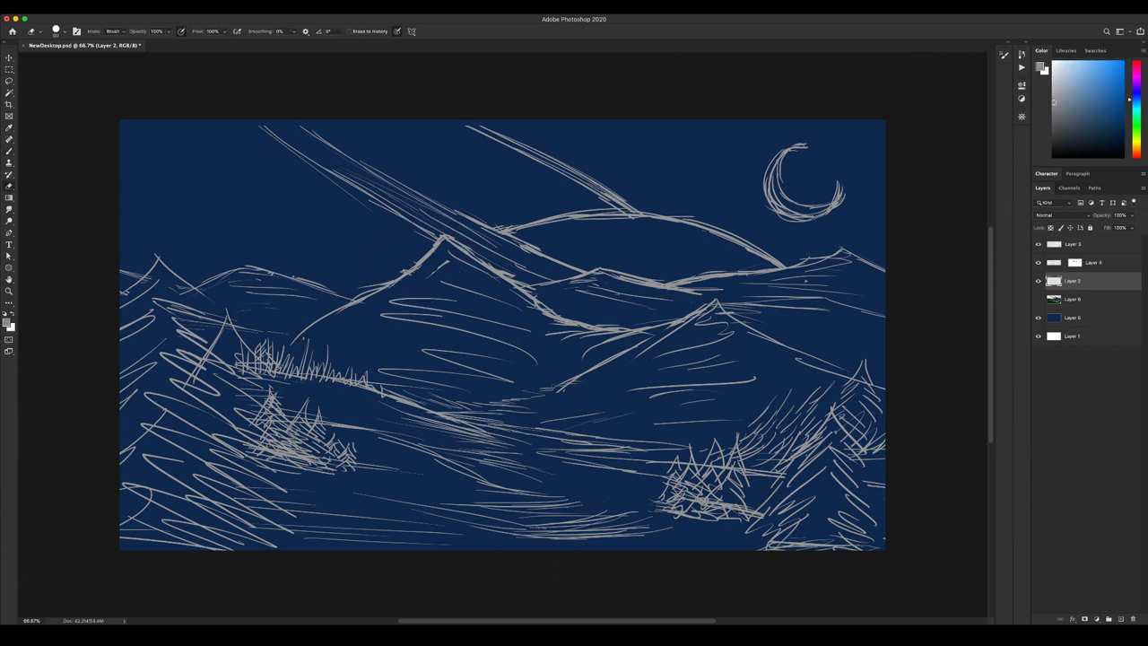
pyautogui.press('l')
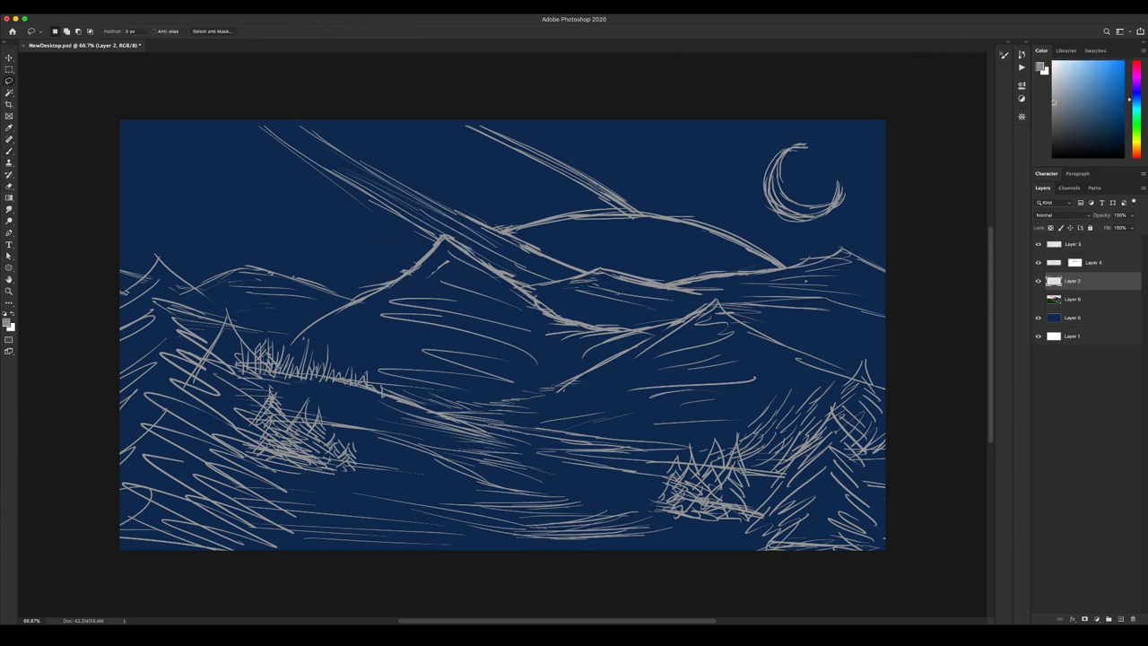
pyautogui.moveTo(298, 119); pyautogui.dragTo(464, 204)
pyautogui.moveTo(511, 233)
pyautogui.mouseDown()
pyautogui.moveTo(570, 260)
pyautogui.moveTo(323, 118)
pyautogui.moveTo(410, 137)
pyautogui.mouseUp()
pyautogui.click(1074, 244)
pyautogui.hotkey('alt', '[')
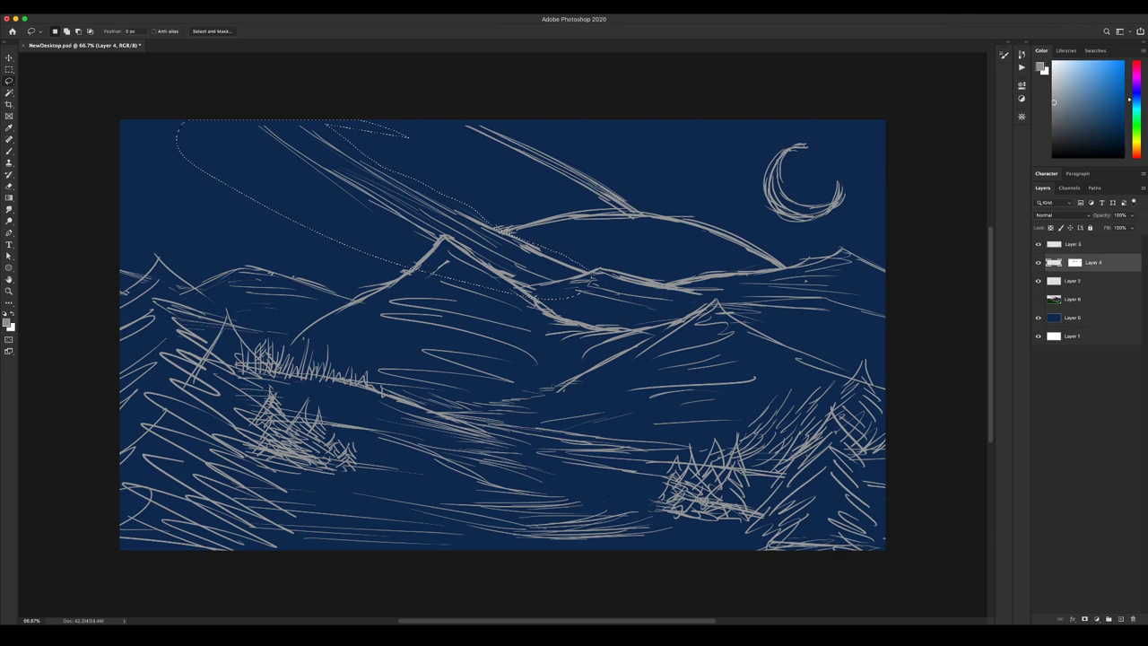
pyautogui.press('v')
pyautogui.moveTo(404, 211); pyautogui.dragTo(390, 220)
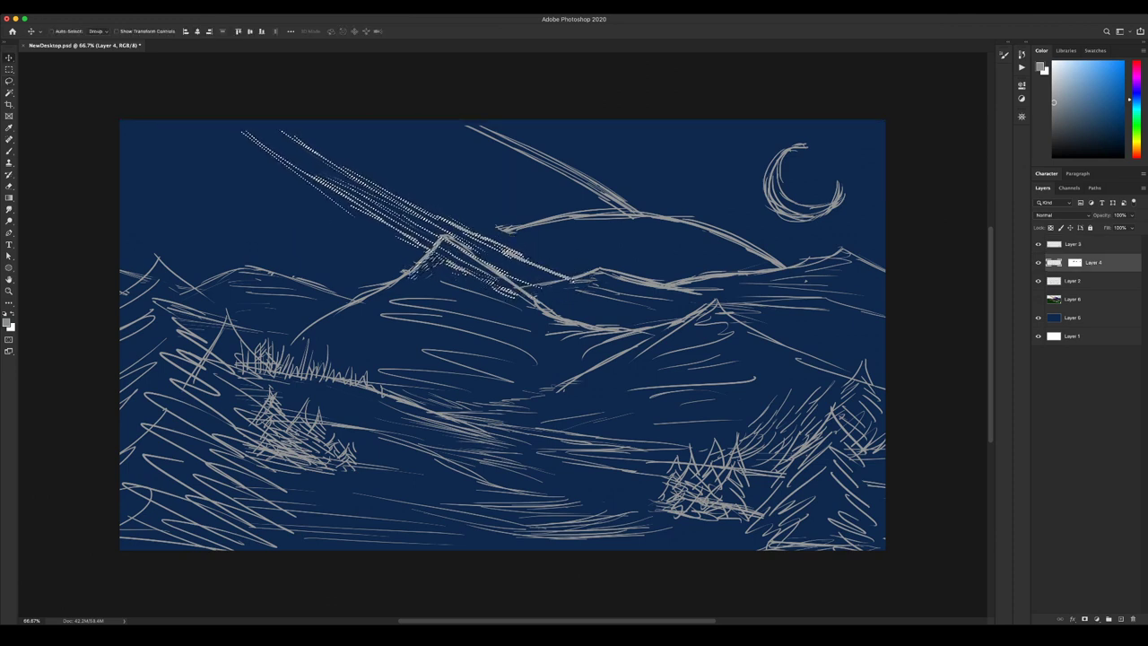
pyautogui.moveTo(390, 220); pyautogui.dragTo(373, 224)
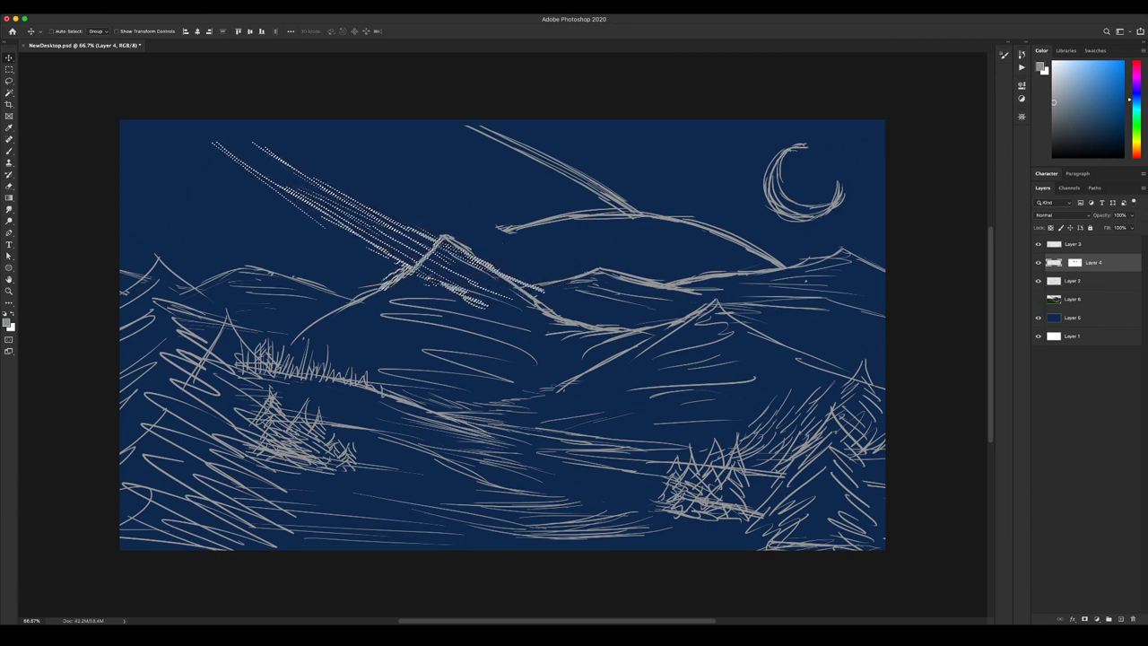
pyautogui.hotkey('shift', 'Left')
pyautogui.hotkey('shift', 'Left')
pyautogui.hotkey('shift', 'Down')
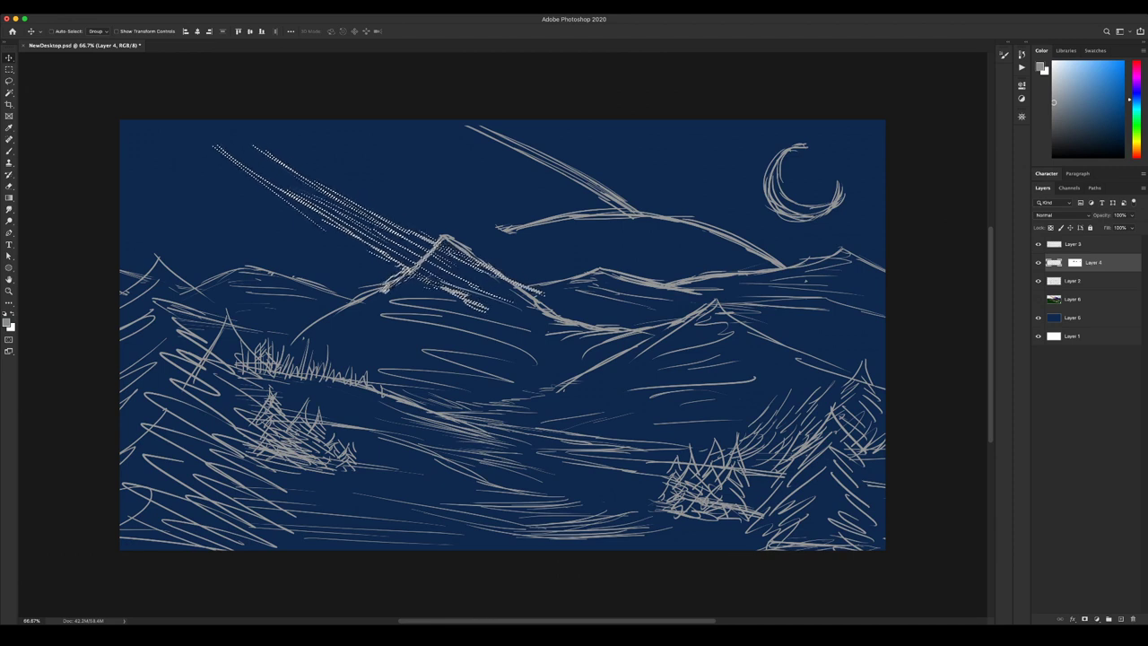
pyautogui.moveTo(370, 226); pyautogui.dragTo(336, 214)
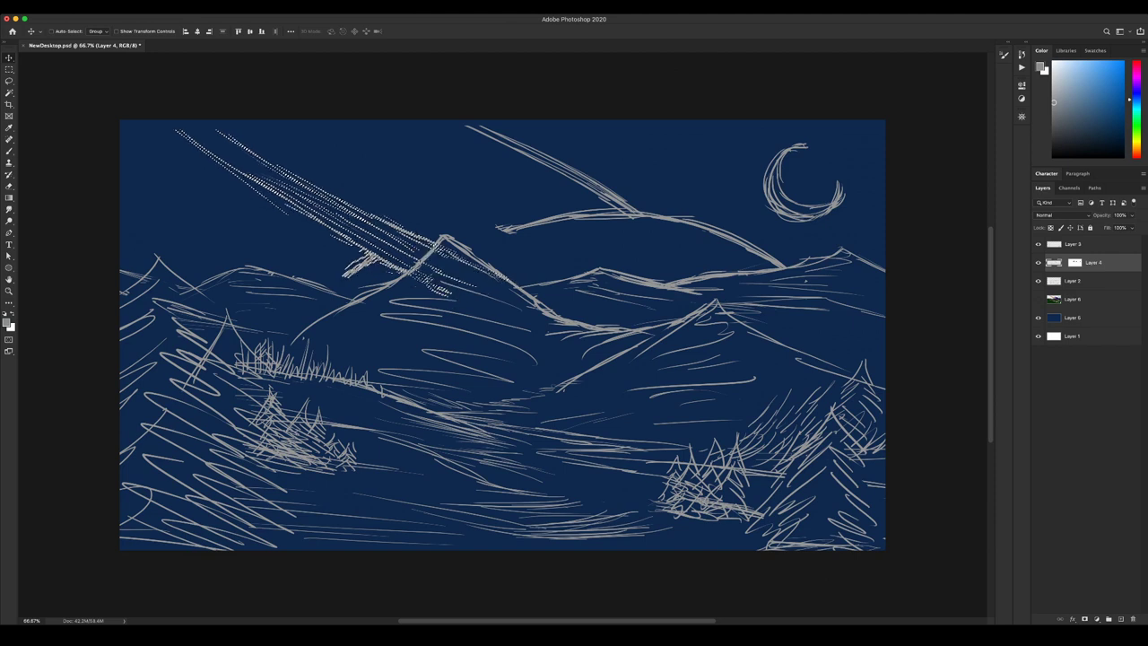
pyautogui.hotkey('ctrl', 'd')
# Reduce the brush size to 25 and extend the moved ray's sketch lines up to the canvas's top edge.
pyautogui.press('p')
pyautogui.press('b')
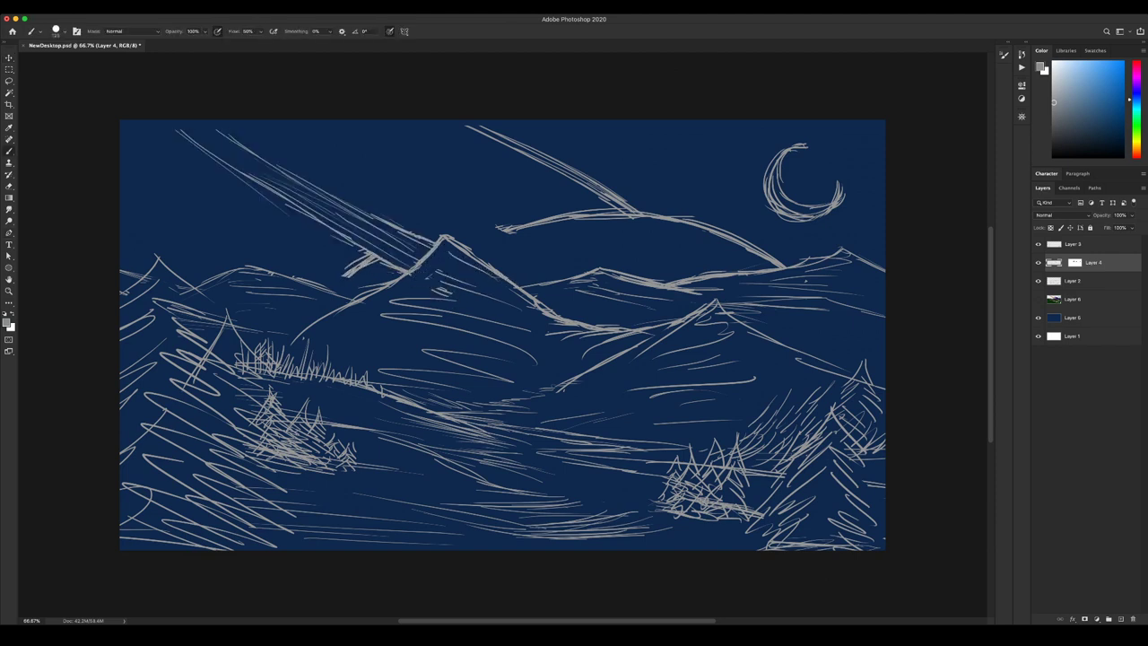
pyautogui.press('[')
pyautogui.press('[')
pyautogui.press('[')
pyautogui.press('[')
pyautogui.press('[')
pyautogui.press('[')
pyautogui.press('[')
pyautogui.press('[')
pyautogui.moveTo(240, 145)
pyautogui.mouseDown()
pyautogui.moveTo(205, 119)
pyautogui.moveTo(208, 153)
pyautogui.mouseUp()
pyautogui.moveTo(164, 119)
pyautogui.mouseDown()
pyautogui.moveTo(213, 158)
pyautogui.moveTo(306, 187)
pyautogui.mouseUp()
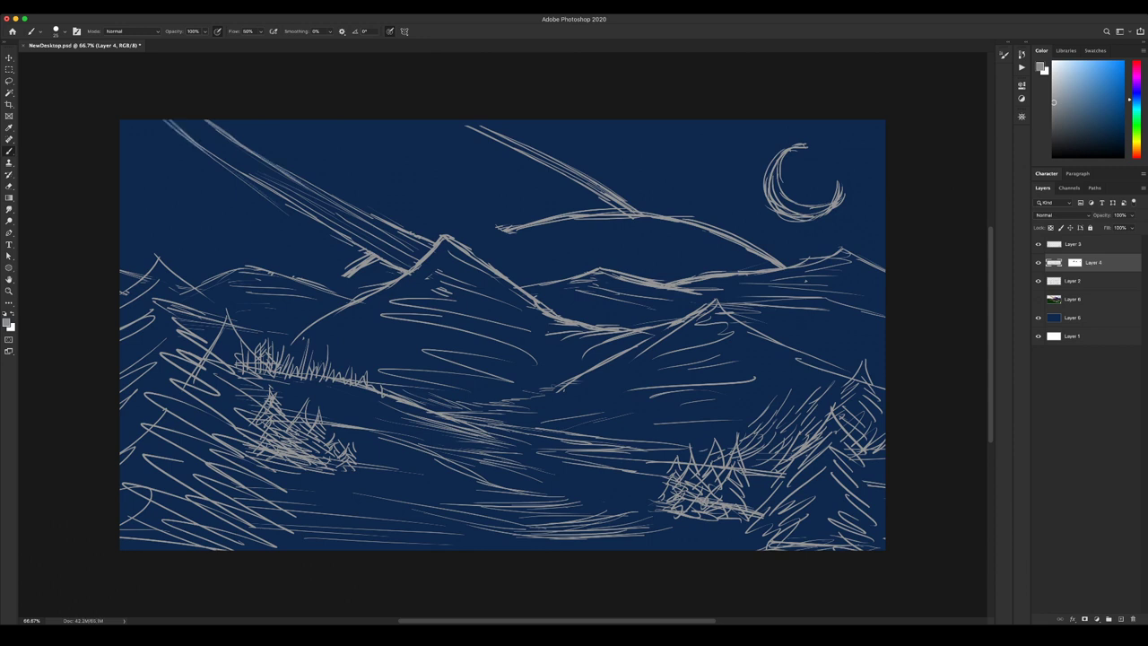
pyautogui.moveTo(253, 149); pyautogui.dragTo(410, 230)
# On Layer 4, erase the stray strokes beside the peak and extend the planet's outline down to the peak's slope.
pyautogui.click(1073, 244)
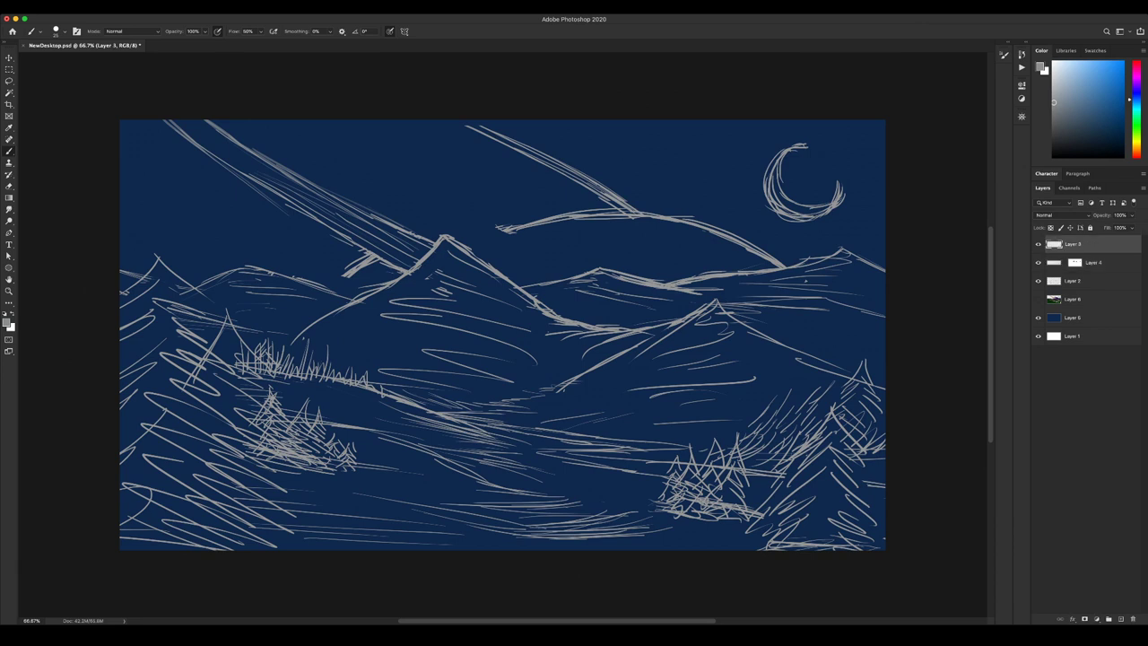
pyautogui.click(1093, 262)
pyautogui.press('e')
pyautogui.moveTo(347, 265); pyautogui.dragTo(368, 259)
pyautogui.press('b')
pyautogui.moveTo(522, 223); pyautogui.dragTo(463, 243)
pyautogui.moveTo(522, 223)
pyautogui.mouseDown()
pyautogui.moveTo(465, 234)
pyautogui.moveTo(388, 281)
pyautogui.mouseUp()
pyautogui.moveTo(545, 214)
pyautogui.mouseDown()
pyautogui.moveTo(451, 237)
pyautogui.moveTo(466, 250)
pyautogui.moveTo(483, 242)
pyautogui.mouseUp()
pyautogui.moveTo(493, 238)
pyautogui.mouseDown()
pyautogui.moveTo(472, 250)
pyautogui.moveTo(533, 217)
pyautogui.mouseUp()
pyautogui.press('e')
pyautogui.moveTo(464, 238); pyautogui.dragTo(520, 223)
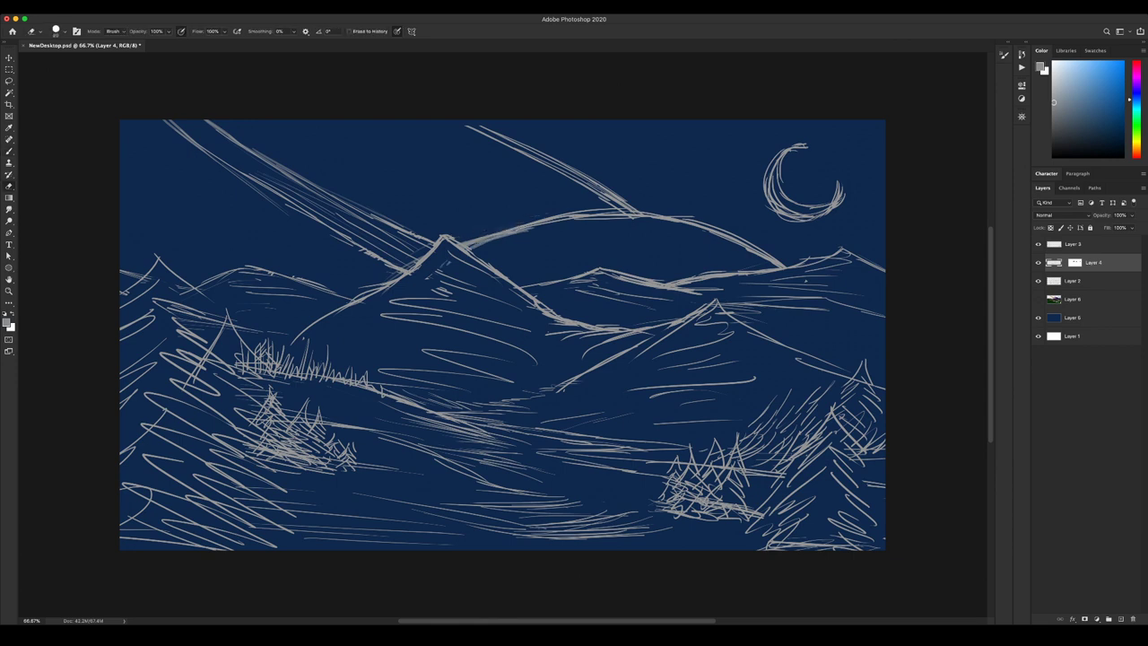
# Clean up the ray sketch's lower end at the peak and reinforce its lines and the planet's edge with the brush.
pyautogui.moveTo(424, 257)
pyautogui.mouseDown()
pyautogui.moveTo(389, 276)
pyautogui.moveTo(412, 253)
pyautogui.moveTo(436, 278)
pyautogui.moveTo(392, 252)
pyautogui.mouseUp()
pyautogui.press('b')
pyautogui.moveTo(416, 263); pyautogui.dragTo(386, 244)
pyautogui.moveTo(422, 257); pyautogui.dragTo(305, 197)
pyautogui.moveTo(428, 246)
pyautogui.mouseDown()
pyautogui.moveTo(383, 227)
pyautogui.moveTo(405, 233)
pyautogui.mouseUp()
pyautogui.moveTo(471, 245); pyautogui.dragTo(518, 234)
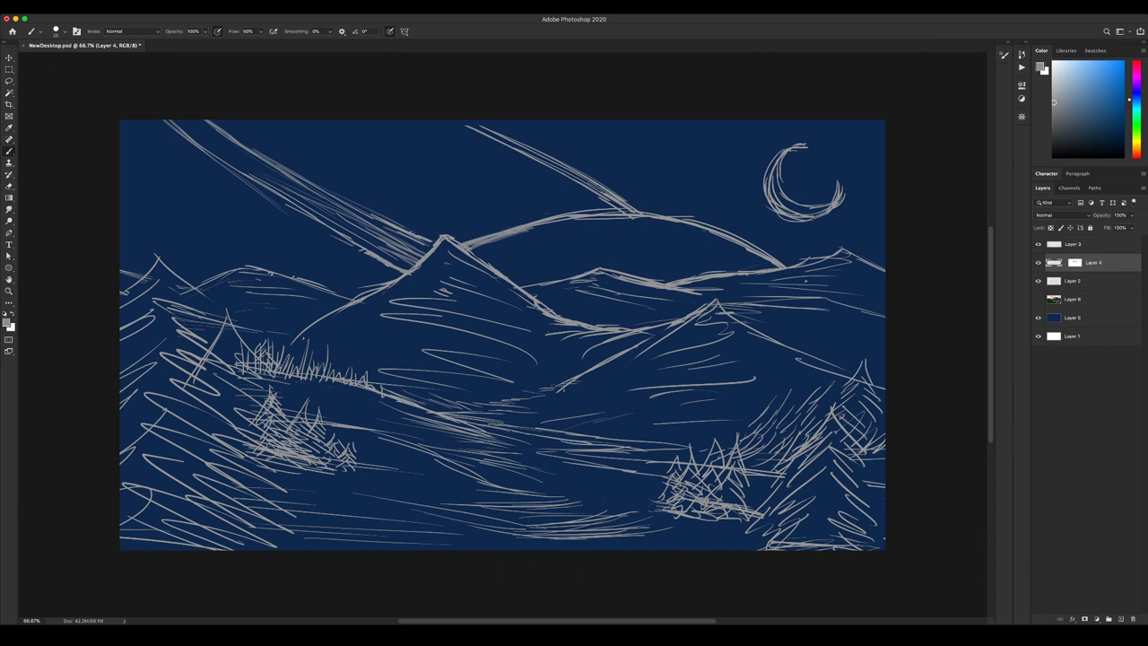
# Show and select the painted color layer, sample the orange, and fill the relocated ray down to the peak.
pyautogui.click(1038, 300)
pyautogui.click(1074, 299)
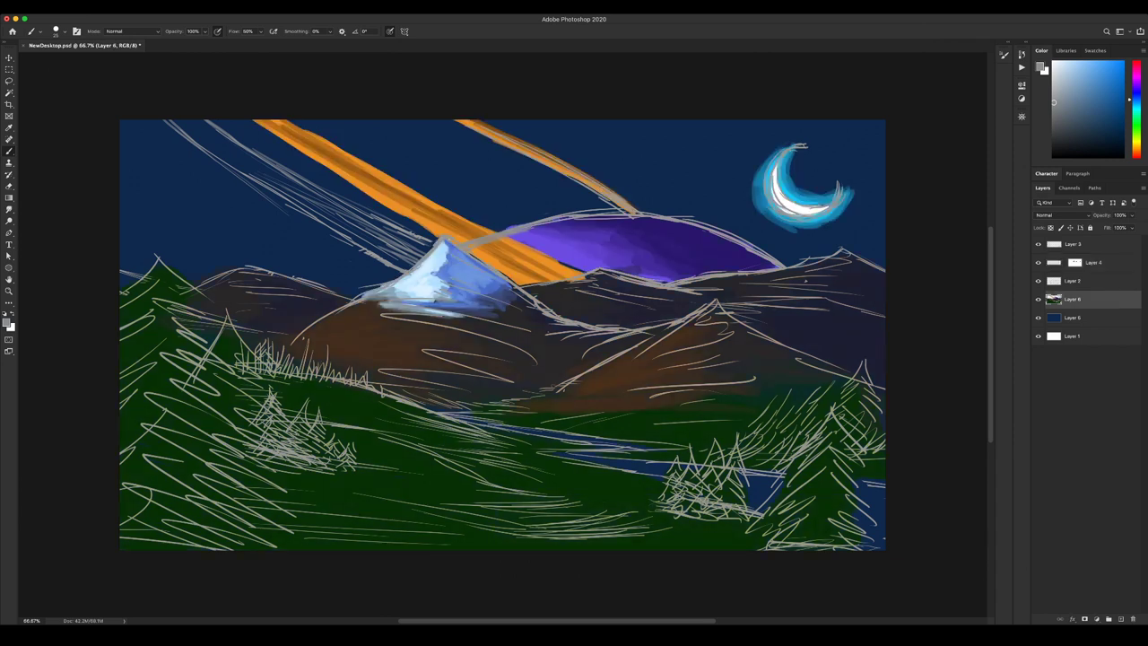
pyautogui.keyDown('alt'); pyautogui.click(397, 197); pyautogui.keyUp('alt')
pyautogui.moveTo(159, 121); pyautogui.dragTo(251, 170)
pyautogui.moveTo(200, 122); pyautogui.dragTo(323, 205)
pyautogui.moveTo(184, 144); pyautogui.dragTo(337, 224)
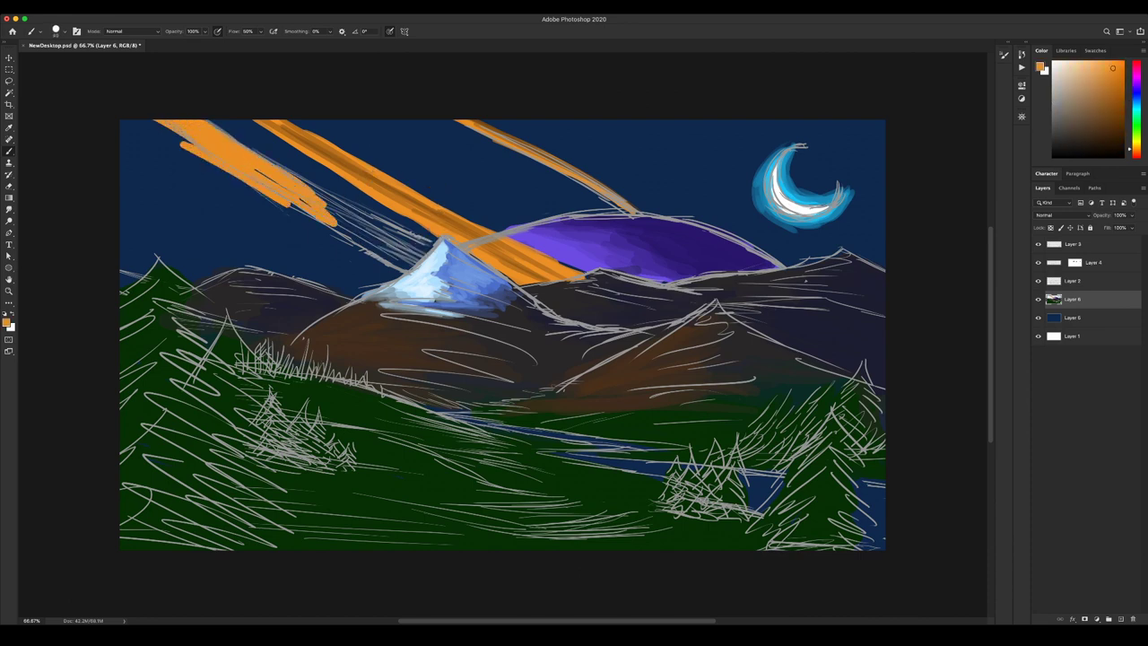
pyautogui.moveTo(262, 159)
pyautogui.mouseDown()
pyautogui.moveTo(421, 244)
pyautogui.moveTo(405, 266)
pyautogui.moveTo(368, 229)
pyautogui.mouseUp()
pyautogui.moveTo(255, 171); pyautogui.dragTo(285, 189)
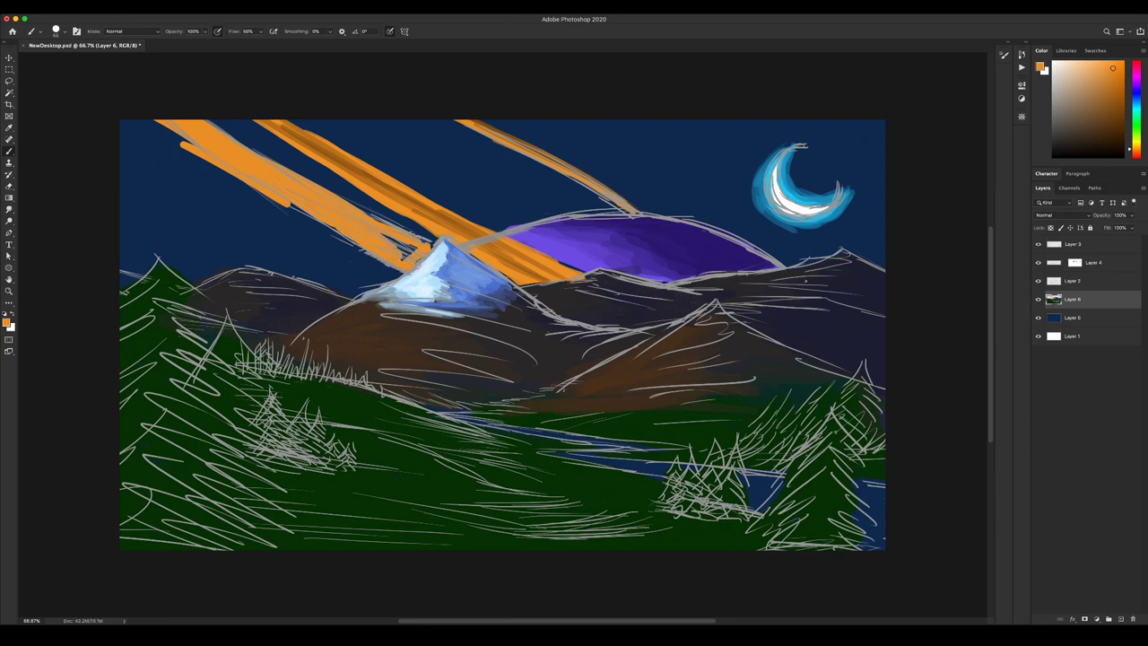
pyautogui.moveTo(384, 234)
pyautogui.mouseDown()
pyautogui.moveTo(418, 260)
pyautogui.moveTo(430, 244)
pyautogui.mouseUp()
# Clear the stray orange from the snowy peak and erase the excess along the new ray's lower-left edge.
pyautogui.press('e')
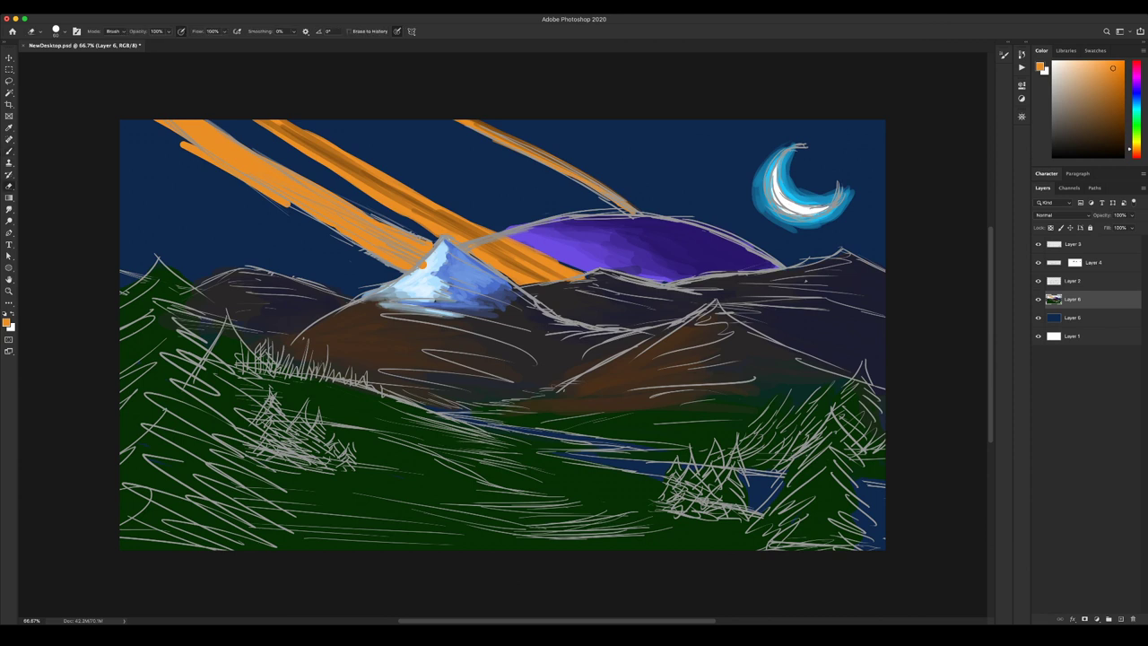
pyautogui.press('b')
pyautogui.keyDown('alt'); pyautogui.click(430, 278); pyautogui.keyUp('alt')
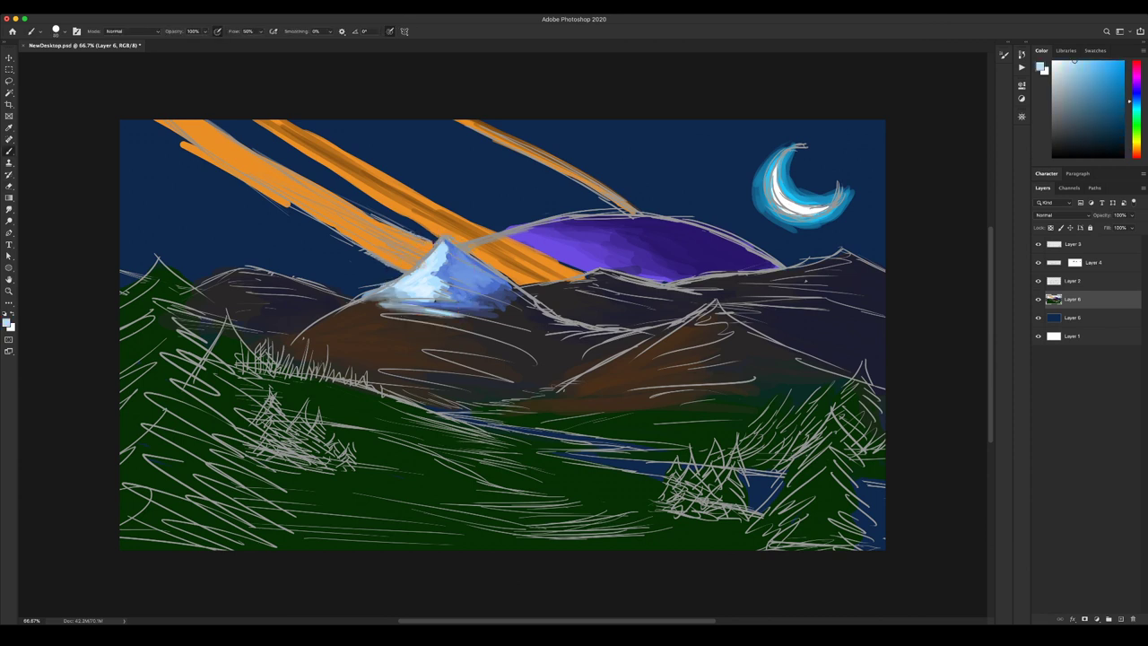
pyautogui.press('e')
pyautogui.moveTo(181, 145); pyautogui.dragTo(283, 205)
pyautogui.moveTo(155, 121); pyautogui.dragTo(285, 206)
pyautogui.press('b')
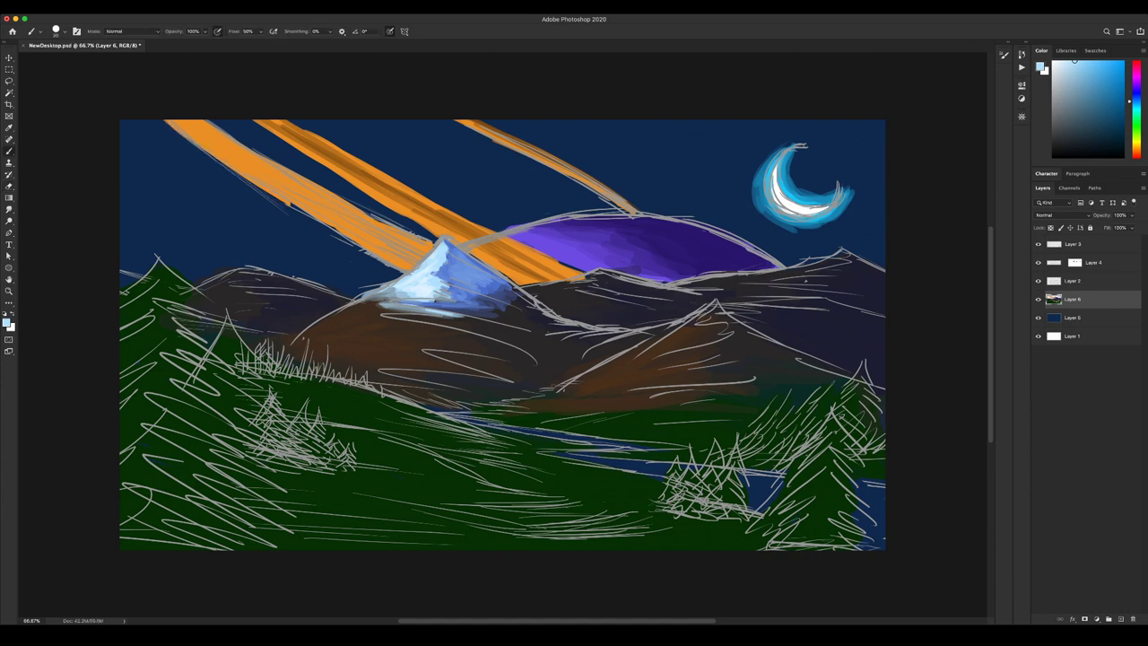
# Sample the darker orange from the old ray and paint shading streaks along the new ray.
pyautogui.keyDown('alt'); pyautogui.click(315, 144); pyautogui.keyUp('alt')
pyautogui.moveTo(228, 153); pyautogui.dragTo(357, 224)
pyautogui.moveTo(263, 172); pyautogui.dragTo(423, 251)
pyautogui.moveTo(326, 201); pyautogui.dragTo(412, 265)
pyautogui.moveTo(310, 210); pyautogui.dragTo(391, 262)
# Erase the old orange ray from the sky between the new ray and the planet.
pyautogui.press('e')
pyautogui.moveTo(325, 138)
pyautogui.mouseDown()
pyautogui.moveTo(262, 122)
pyautogui.moveTo(430, 201)
pyautogui.mouseUp()
pyautogui.moveTo(337, 175)
pyautogui.mouseDown()
pyautogui.moveTo(423, 210)
pyautogui.moveTo(444, 235)
pyautogui.moveTo(494, 237)
pyautogui.moveTo(447, 231)
pyautogui.mouseUp()
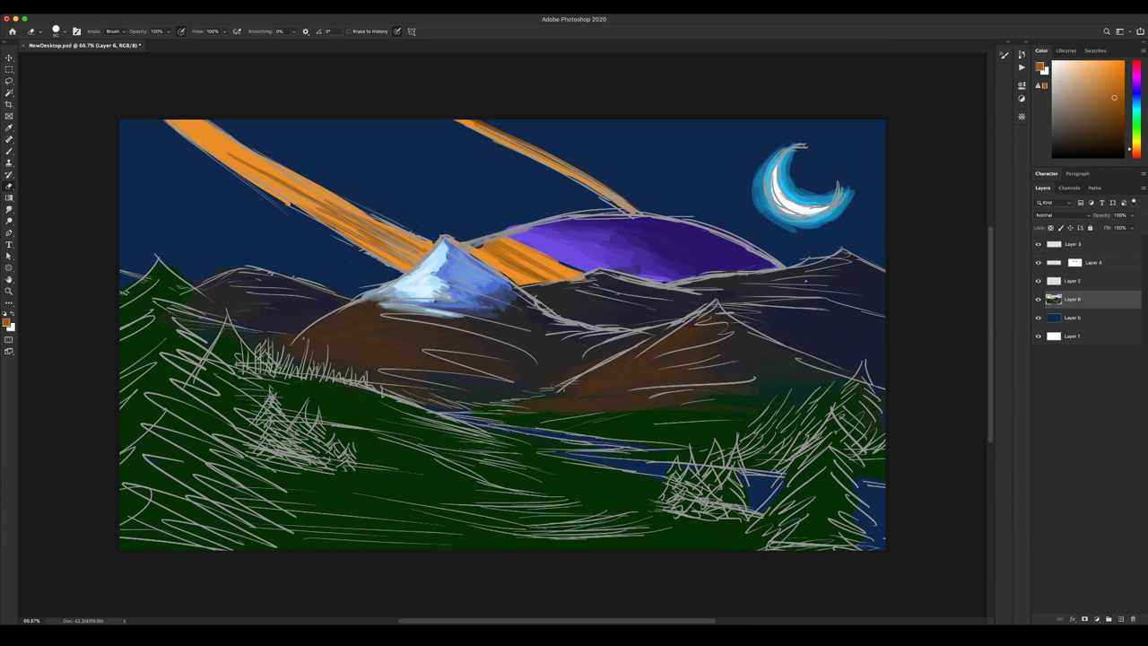
# Sample the planet's purples and paint over the leftover orange, blending the shades across its left part.
pyautogui.press('b')
pyautogui.keyDown('alt'); pyautogui.click(548, 247); pyautogui.keyUp('alt')
pyautogui.moveTo(520, 240)
pyautogui.mouseDown()
pyautogui.moveTo(475, 248)
pyautogui.moveTo(535, 251)
pyautogui.moveTo(536, 265)
pyautogui.moveTo(582, 279)
pyautogui.moveTo(517, 283)
pyautogui.mouseUp()
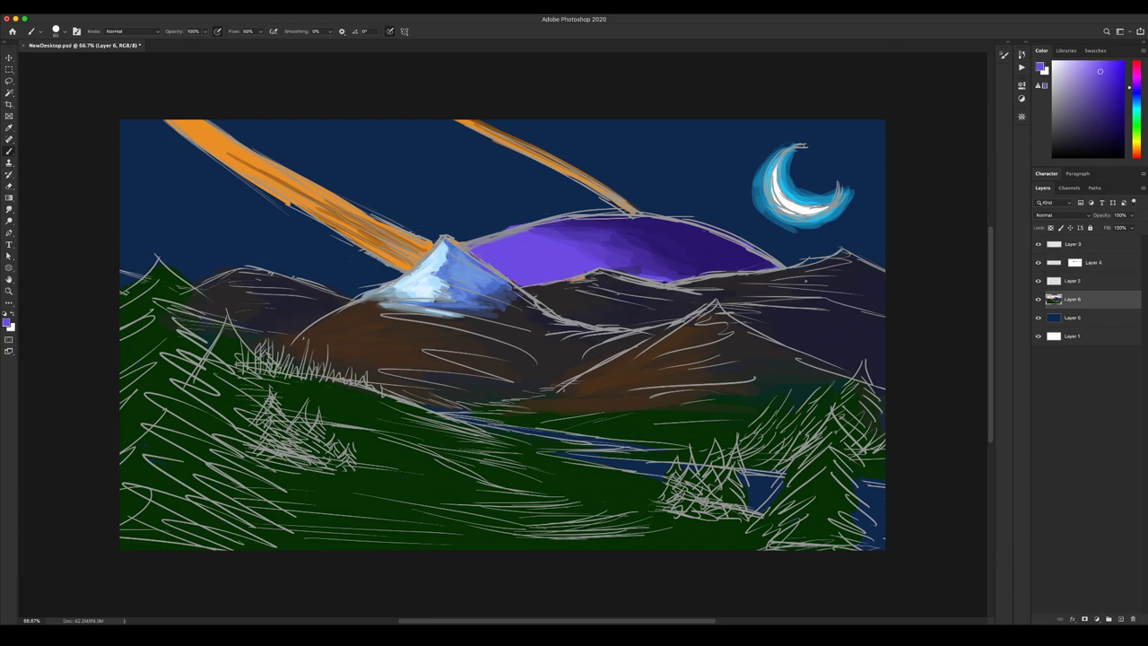
pyautogui.keyDown('alt'); pyautogui.click(588, 238); pyautogui.keyUp('alt')
pyautogui.keyDown('alt'); pyautogui.click(548, 234); pyautogui.keyUp('alt')
pyautogui.moveTo(511, 242)
pyautogui.mouseDown()
pyautogui.moveTo(583, 262)
pyautogui.moveTo(572, 273)
pyautogui.mouseUp()
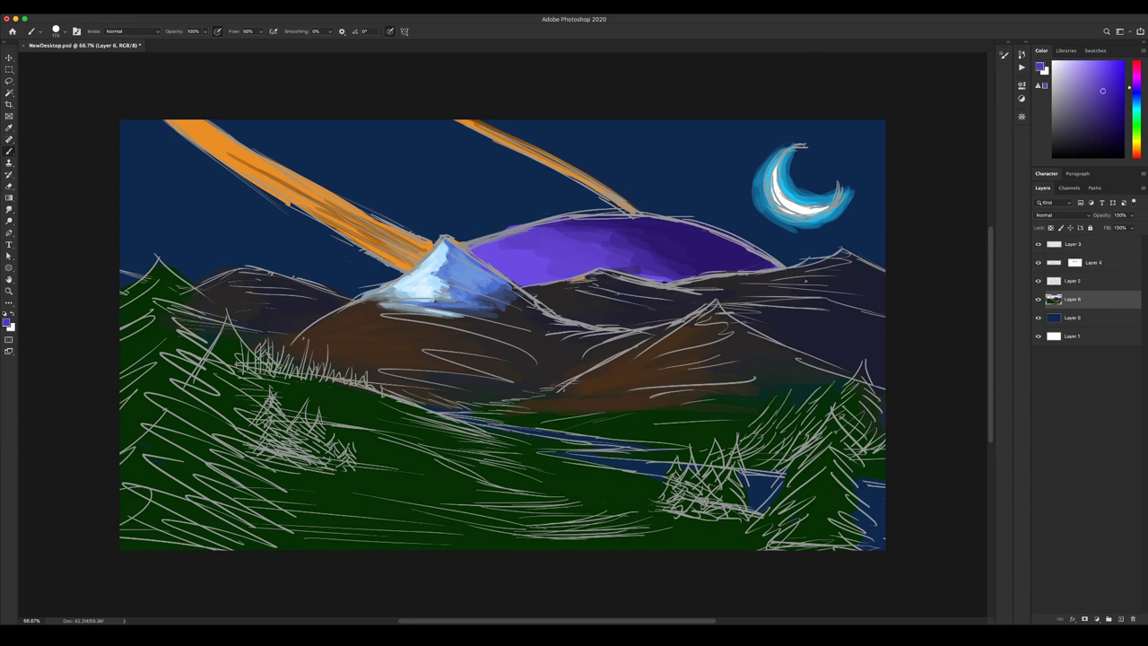
pyautogui.keyDown('alt'); pyautogui.click(629, 247); pyautogui.keyUp('alt')
pyautogui.moveTo(641, 275); pyautogui.dragTo(653, 277)
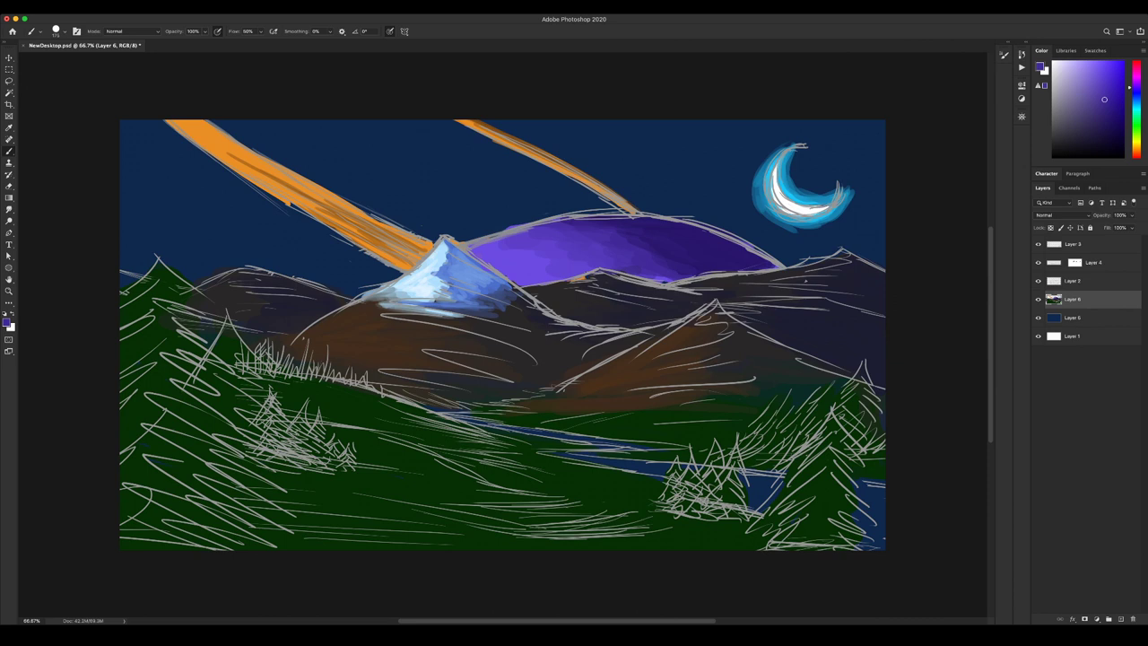
pyautogui.press('super+bracketleft')
pyautogui.press('super+bracketright')
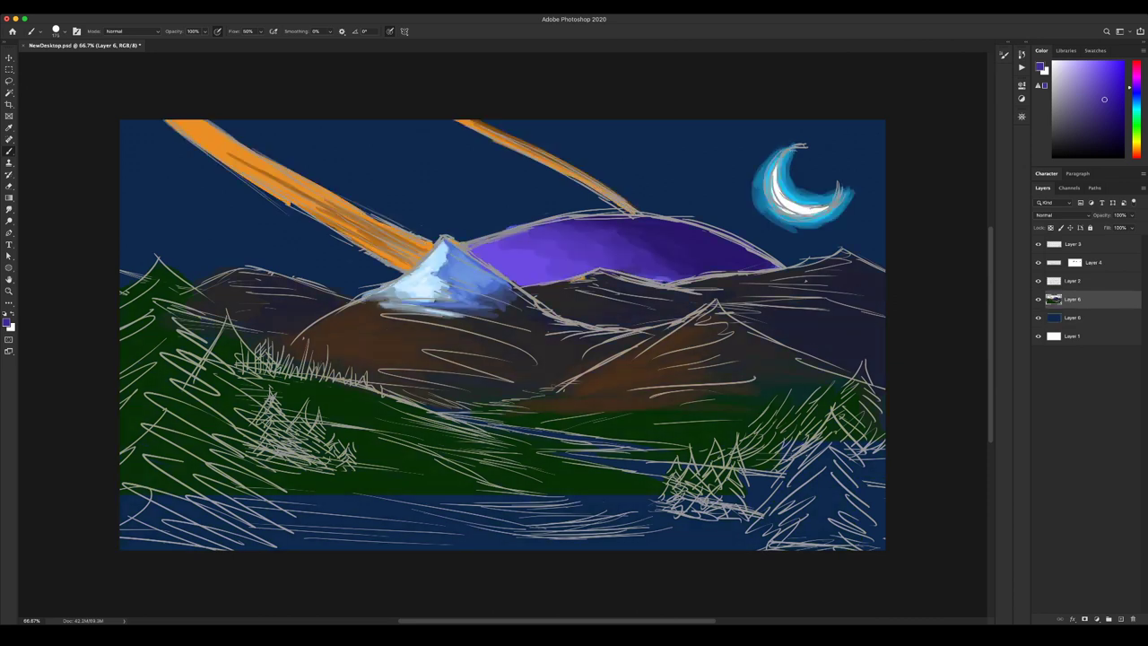
# Lasso the relocated ray's sketch lines on Layer 4 and shift them slightly left.
pyautogui.click(1094, 263)
pyautogui.press('l')
pyautogui.moveTo(215, 117)
pyautogui.mouseDown()
pyautogui.moveTo(434, 212)
pyautogui.moveTo(427, 300)
pyautogui.moveTo(185, 210)
pyautogui.moveTo(120, 122)
pyautogui.mouseUp()
pyautogui.press('v')
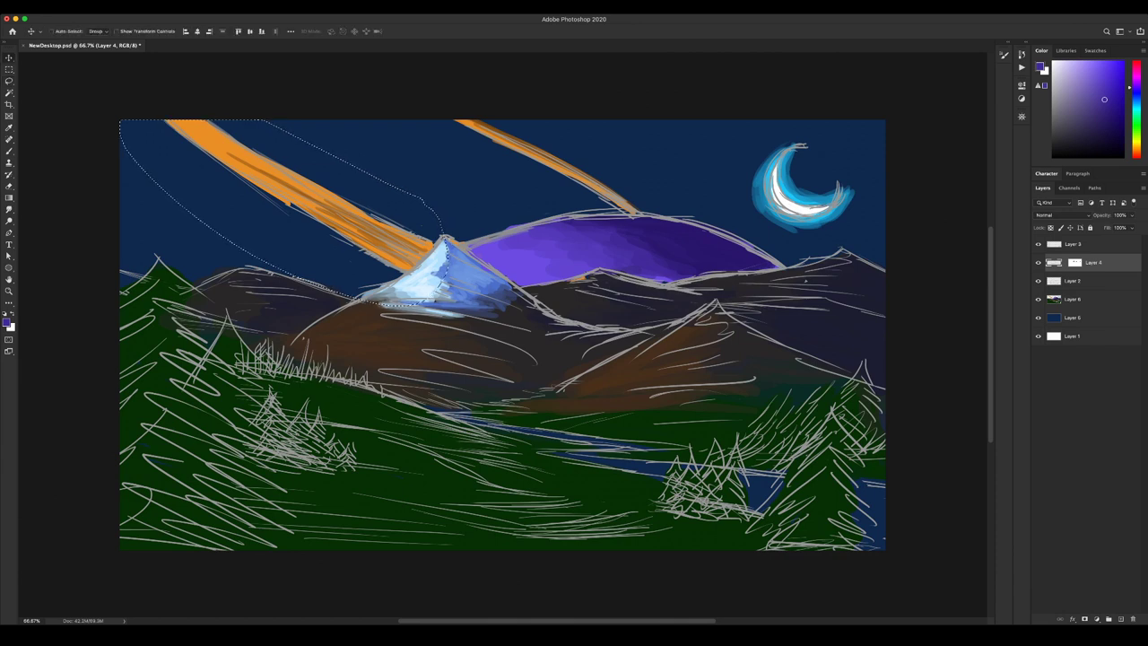
pyautogui.moveTo(296, 199)
pyautogui.mouseDown()
pyautogui.moveTo(280, 213)
pyautogui.moveTo(267, 199)
pyautogui.mouseUp()
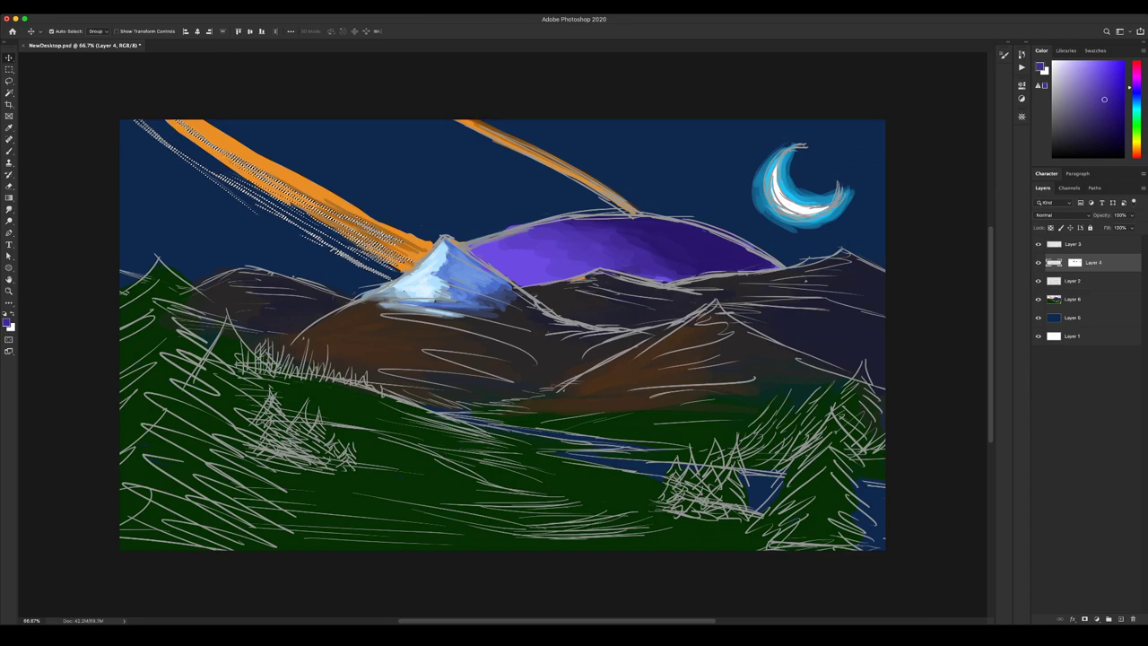
# Rotate the selected ray sketch a few degrees clockwise and reposition it along the orange ray.
pyautogui.hotkey('ctrl', 't')
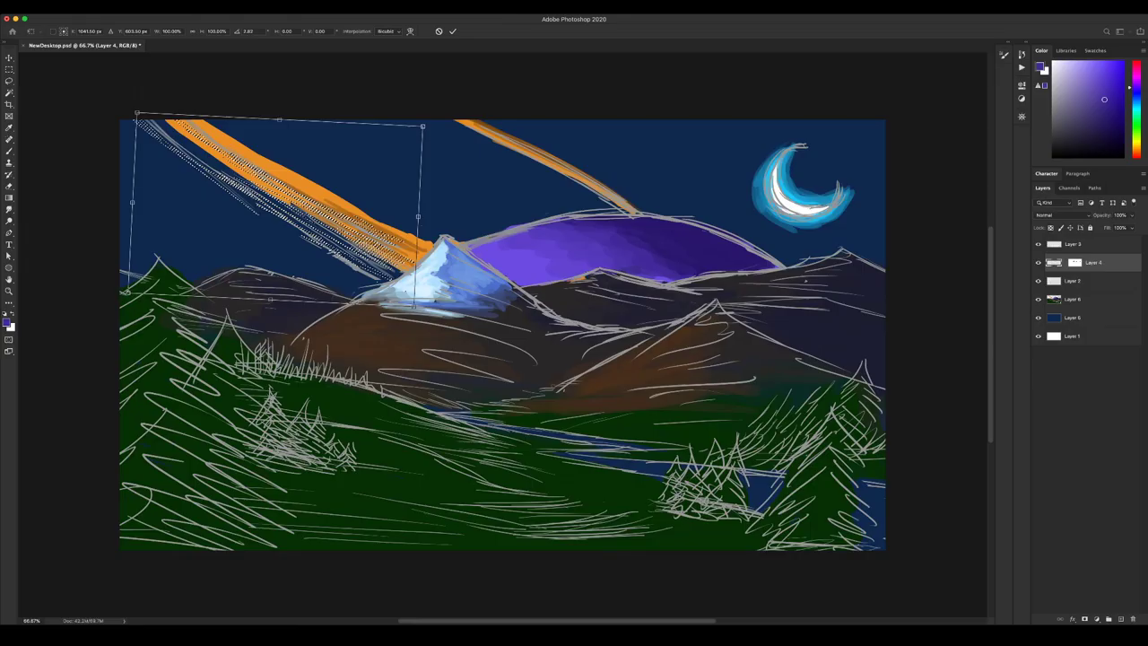
pyautogui.moveTo(434, 120); pyautogui.dragTo(439, 132)
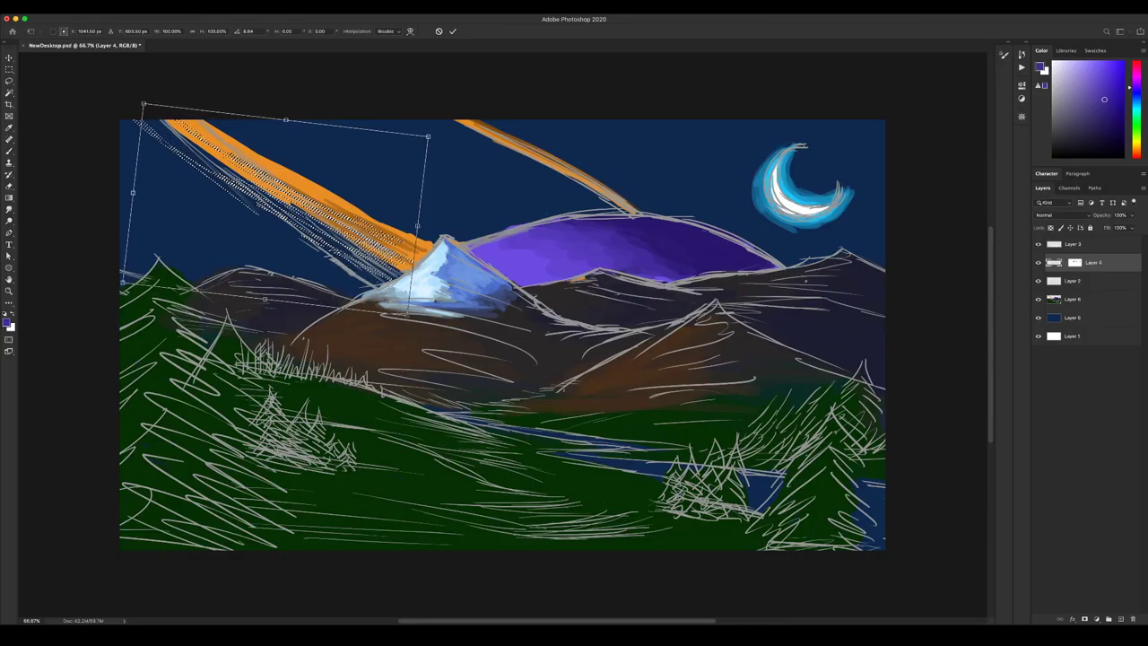
pyautogui.moveTo(328, 254); pyautogui.dragTo(331, 260)
pyautogui.press('Return')
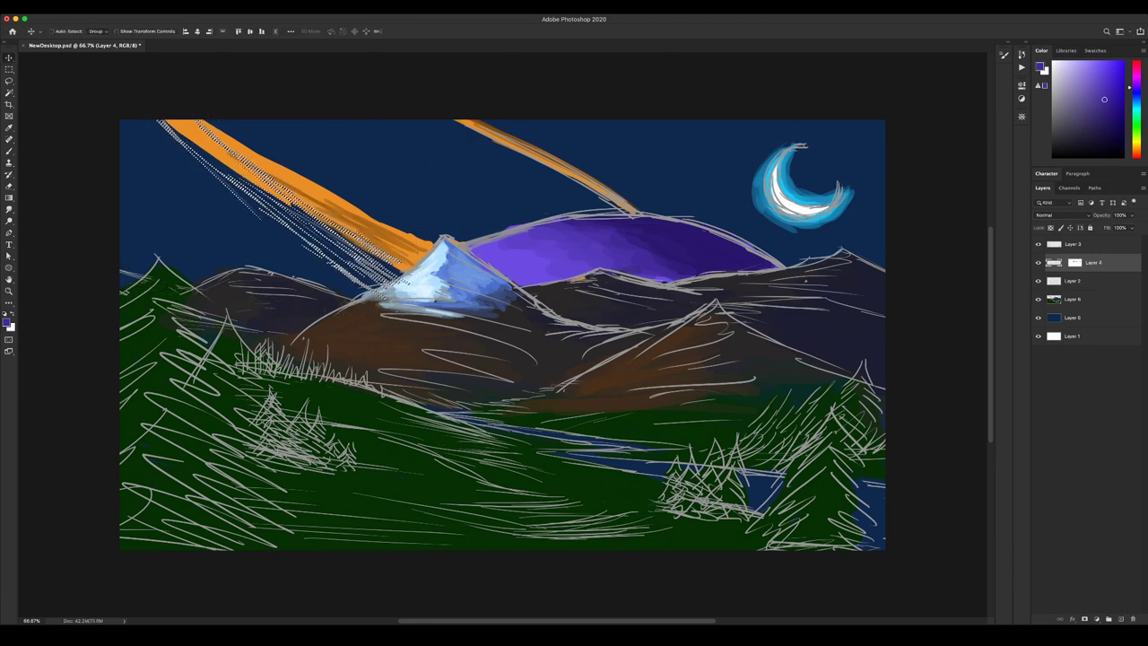
# Reselect the ray sketch with the lasso and transform it by pulling both upper corners inward.
pyautogui.press('l')
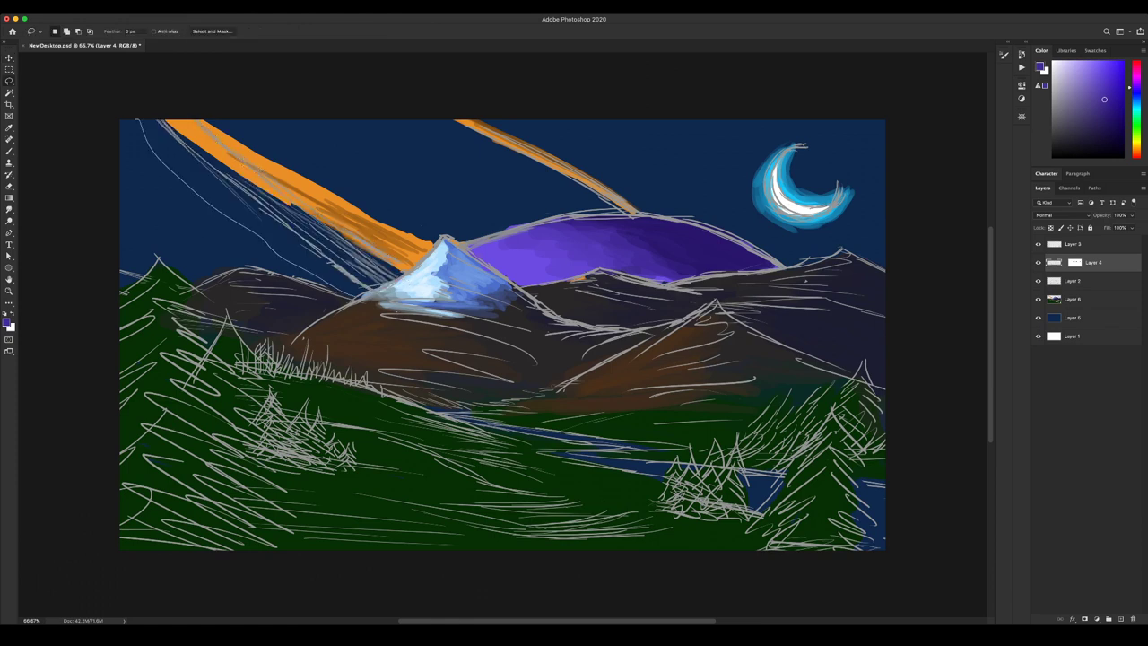
pyautogui.moveTo(411, 235); pyautogui.dragTo(425, 257)
pyautogui.press('super+t')
pyautogui.moveTo(425, 119); pyautogui.dragTo(401, 119)
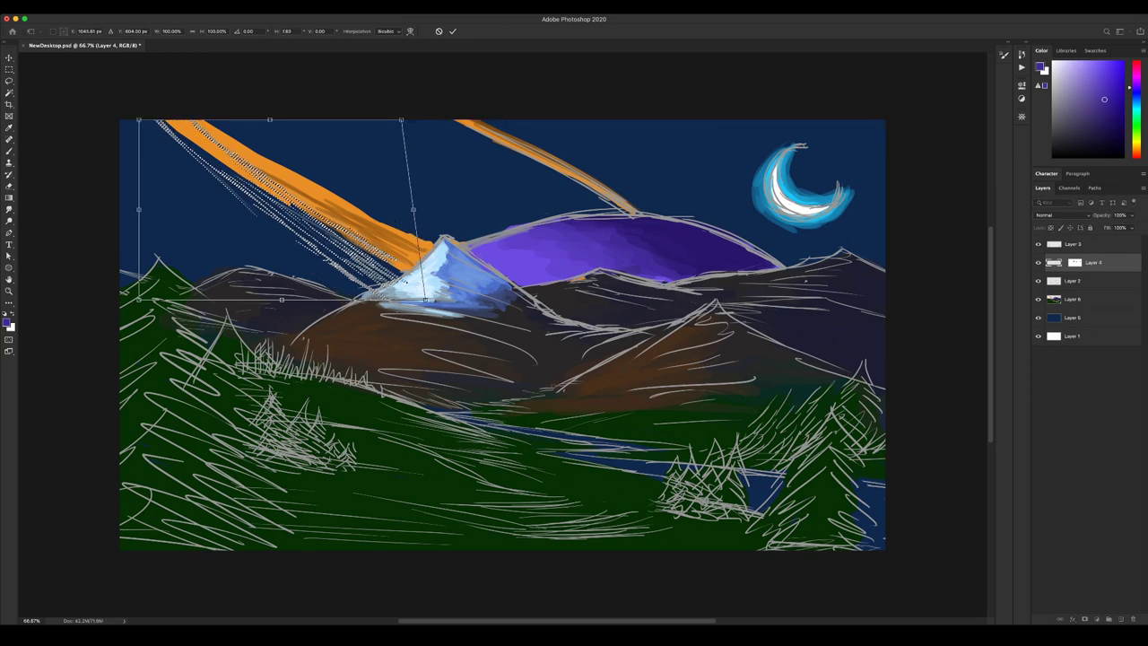
pyautogui.moveTo(139, 119); pyautogui.dragTo(145, 120)
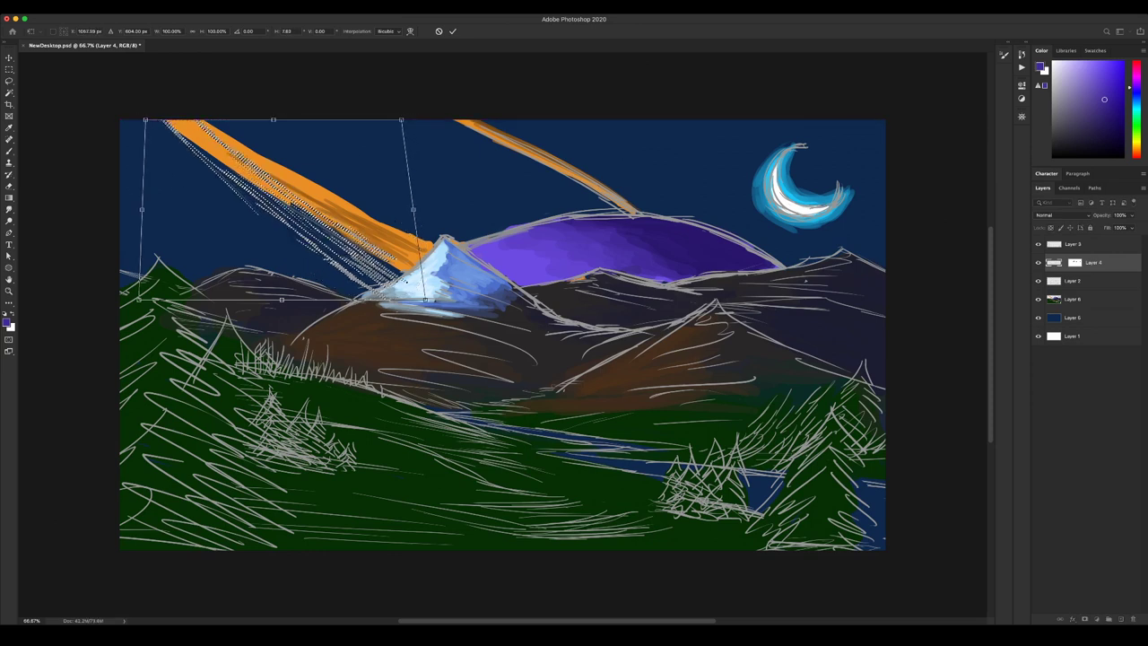
pyautogui.press('Return')
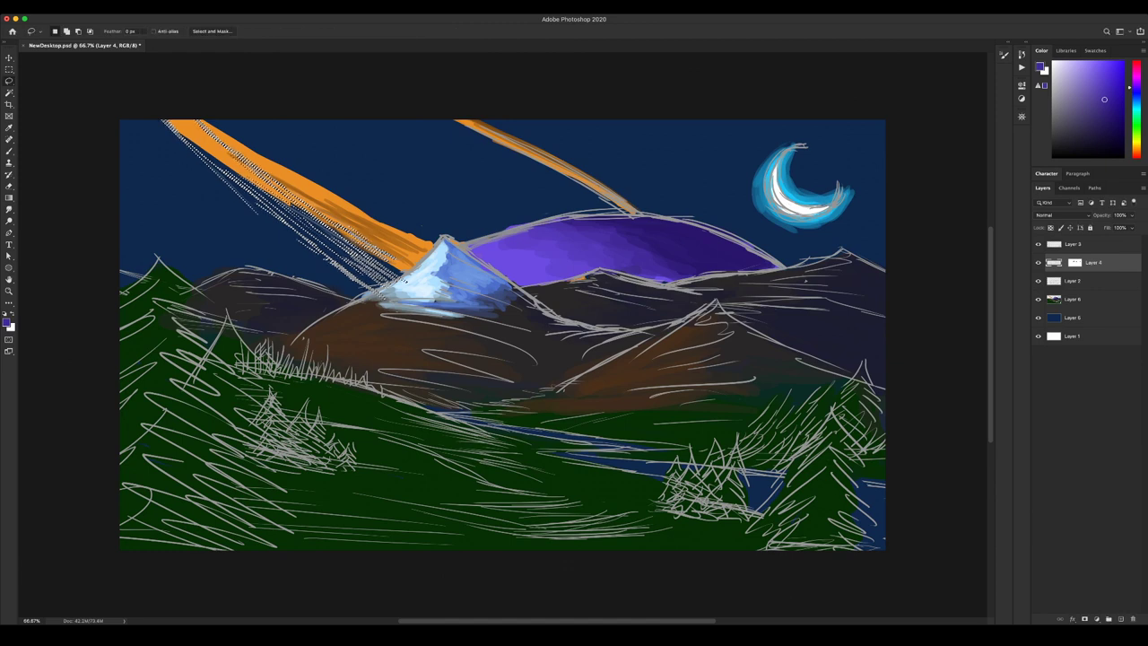
# Warp the selected ray sketch behind the snowy peak into a gentle curve, apply it and deselect.
pyautogui.press('super+t')
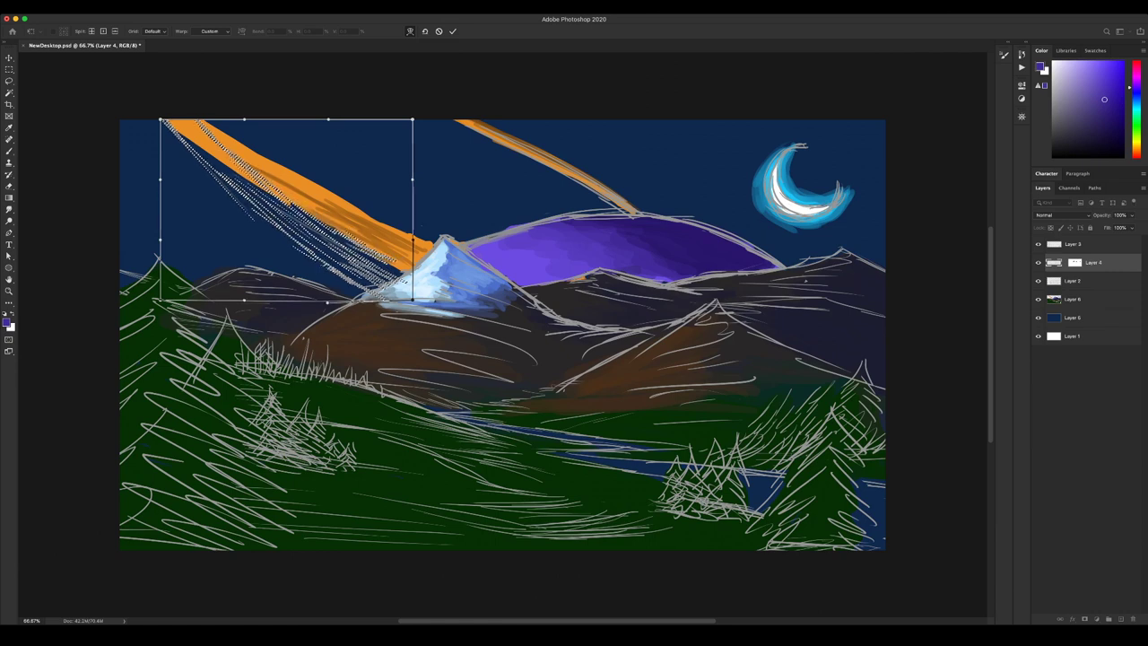
pyautogui.moveTo(412, 253); pyautogui.dragTo(415, 254)
pyautogui.moveTo(161, 168); pyautogui.dragTo(156, 169)
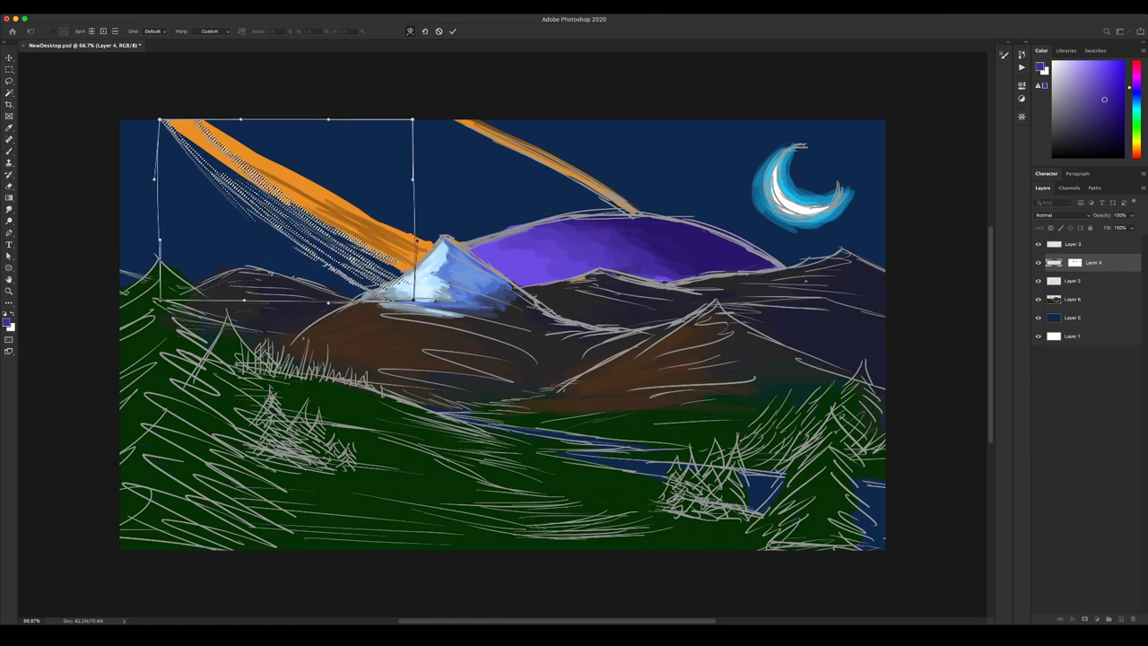
pyautogui.moveTo(159, 119); pyautogui.dragTo(162, 119)
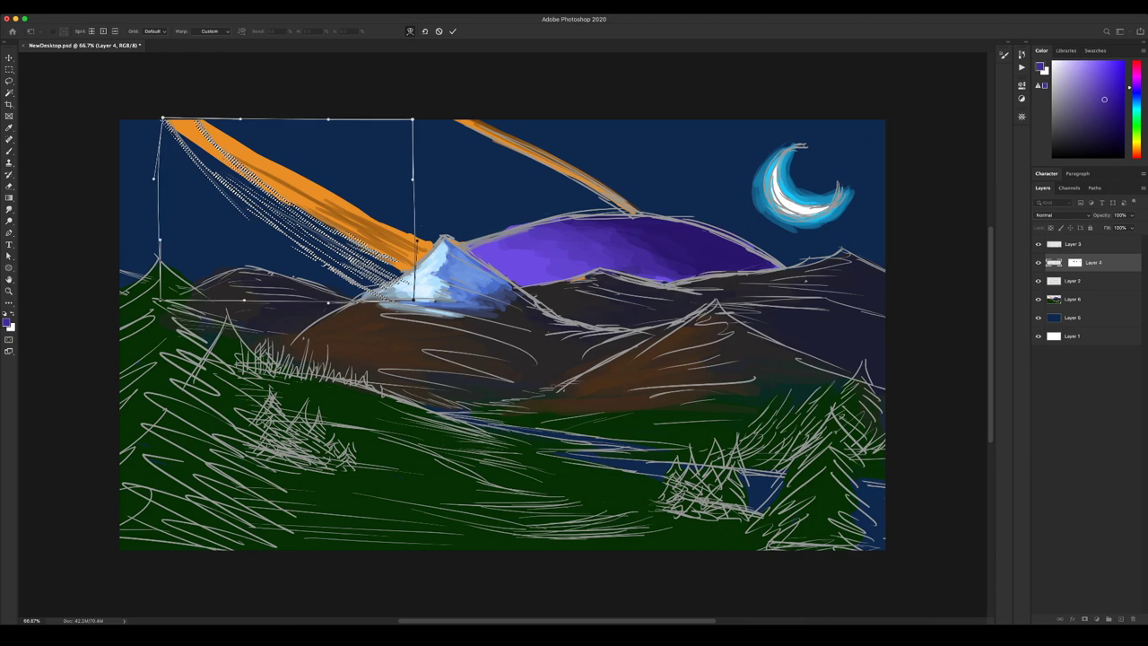
pyautogui.press('Return')
pyautogui.press('super+d')
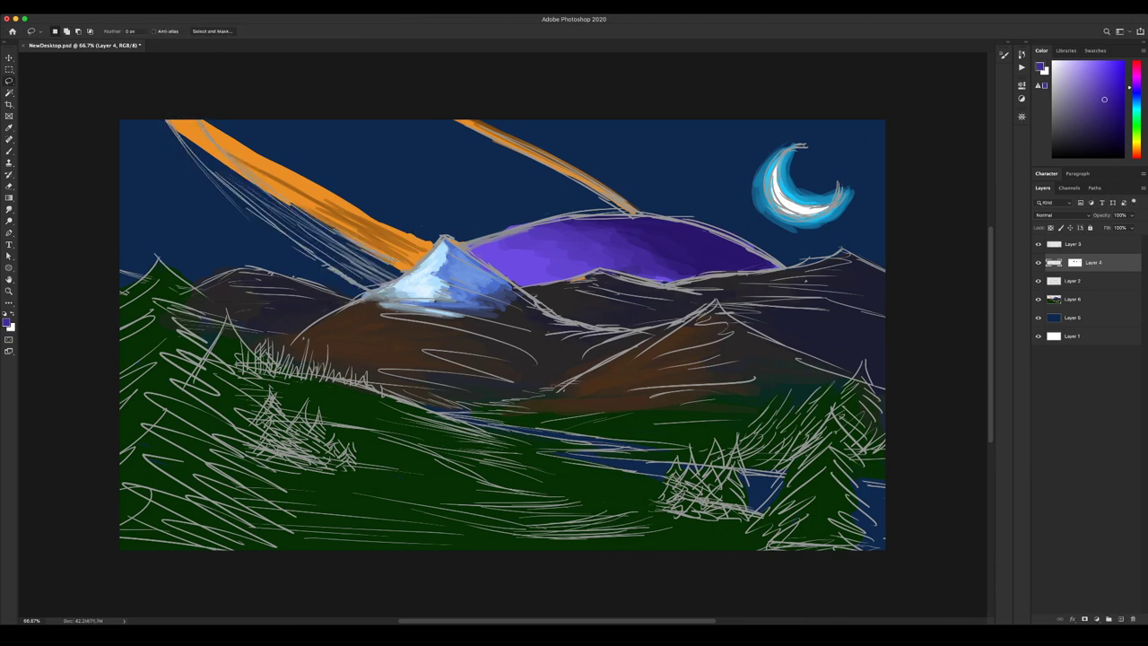
# Hide the painted colour layer, lasso the upper ray's sketch above the planet and warp it into an upward-bulging curve.
pyautogui.hotkey('ctrl', ',')
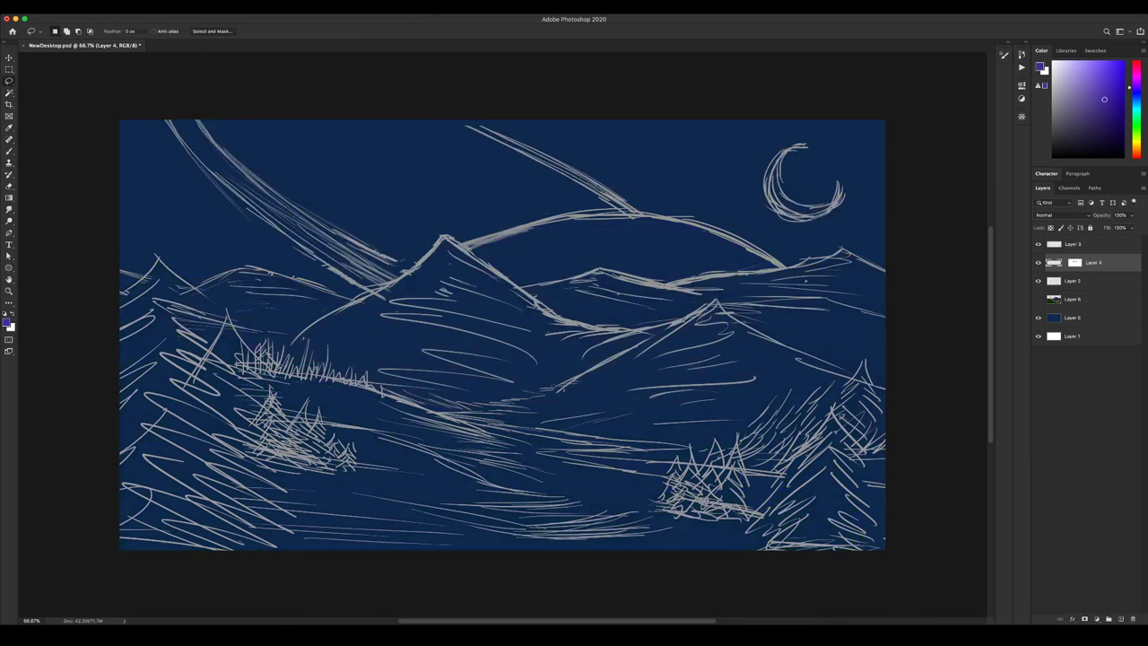
pyautogui.moveTo(380, 119)
pyautogui.mouseDown()
pyautogui.moveTo(518, 160)
pyautogui.moveTo(599, 204)
pyautogui.moveTo(489, 120)
pyautogui.mouseUp()
pyautogui.press('super+t')
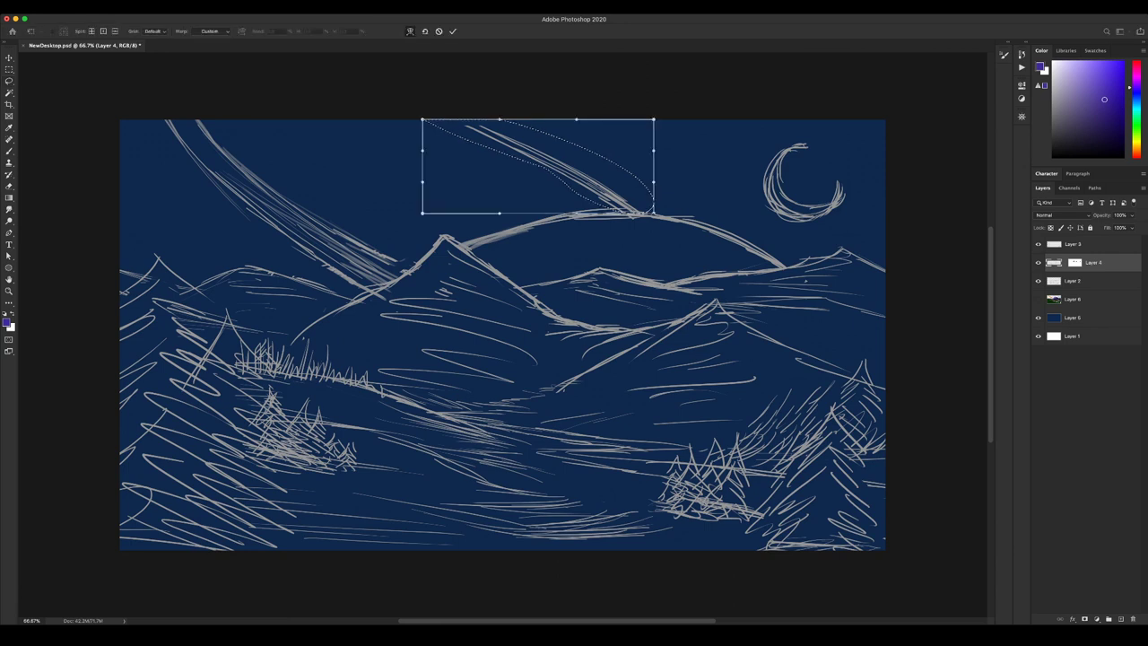
pyautogui.moveTo(498, 141); pyautogui.dragTo(470, 133)
pyautogui.press('Return')
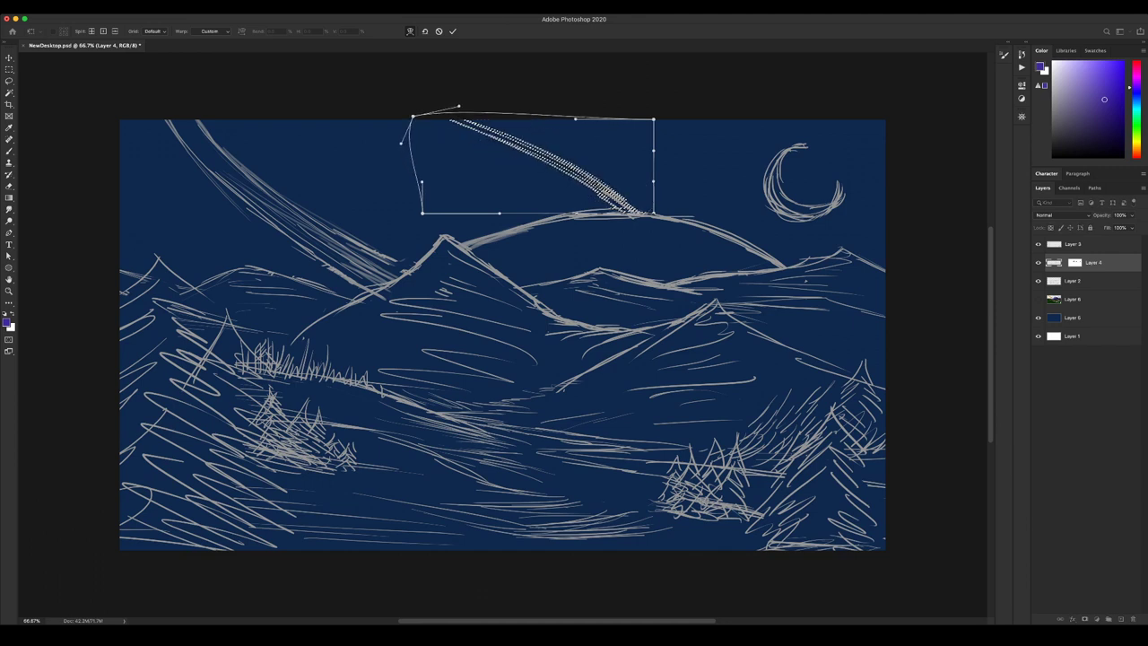
pyautogui.moveTo(413, 115); pyautogui.dragTo(420, 146)
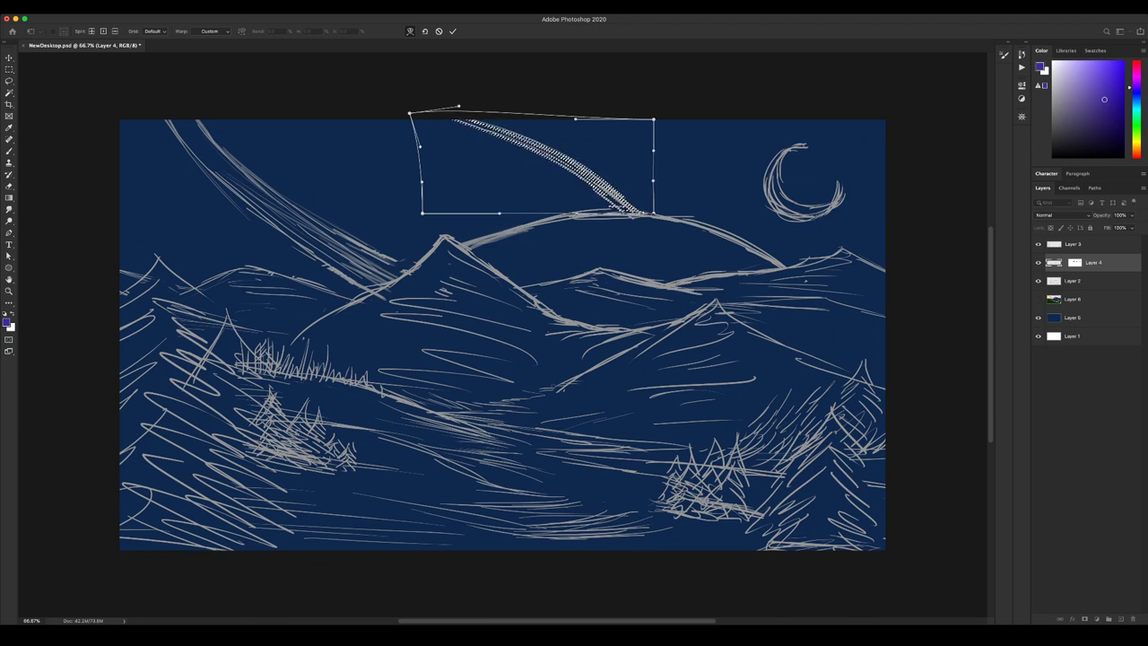
pyautogui.press('Return')
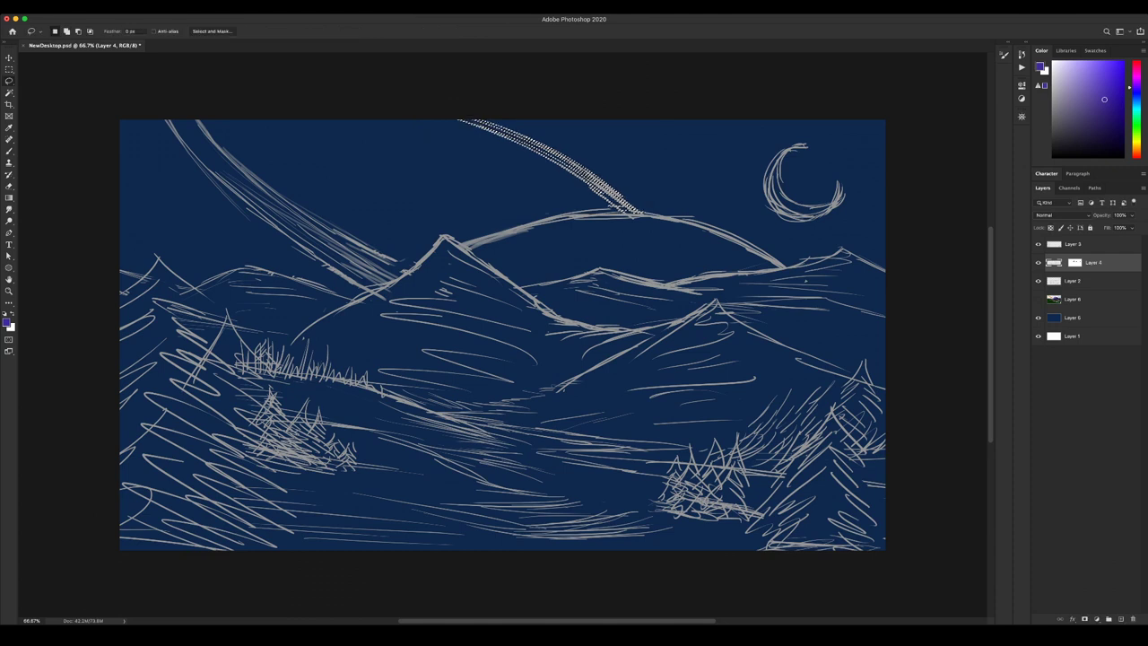
pyautogui.hotkey('ctrl', 'd')
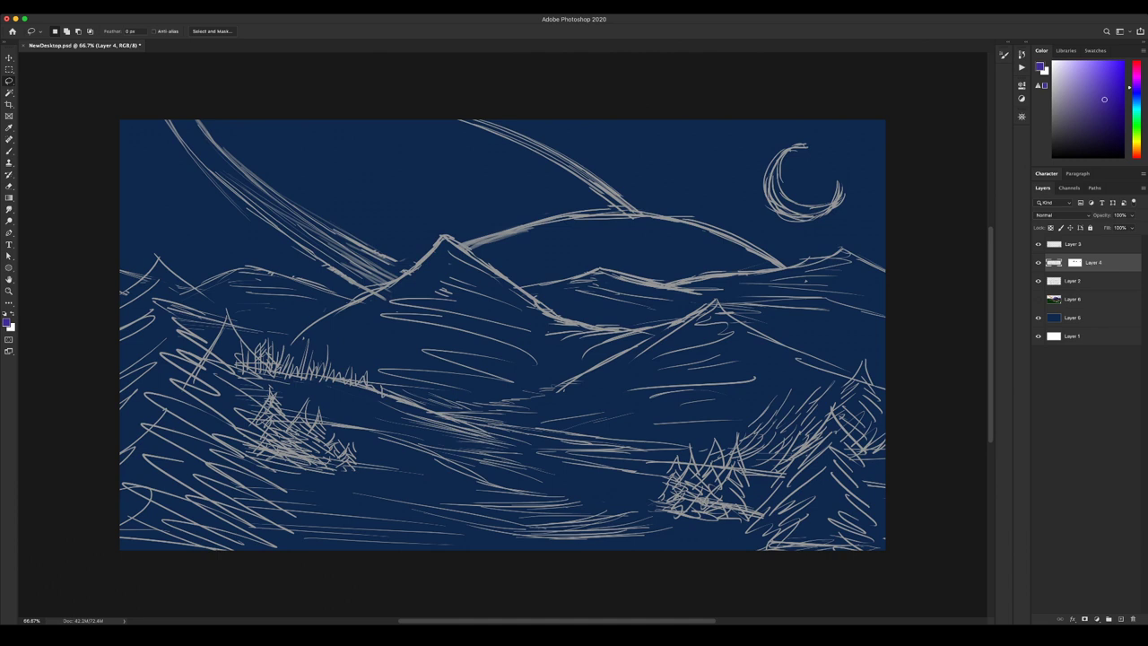
# Lasso the planet's outline sketch on Layer 4 and move it right, away from the snowy peak.
pyautogui.press('b')
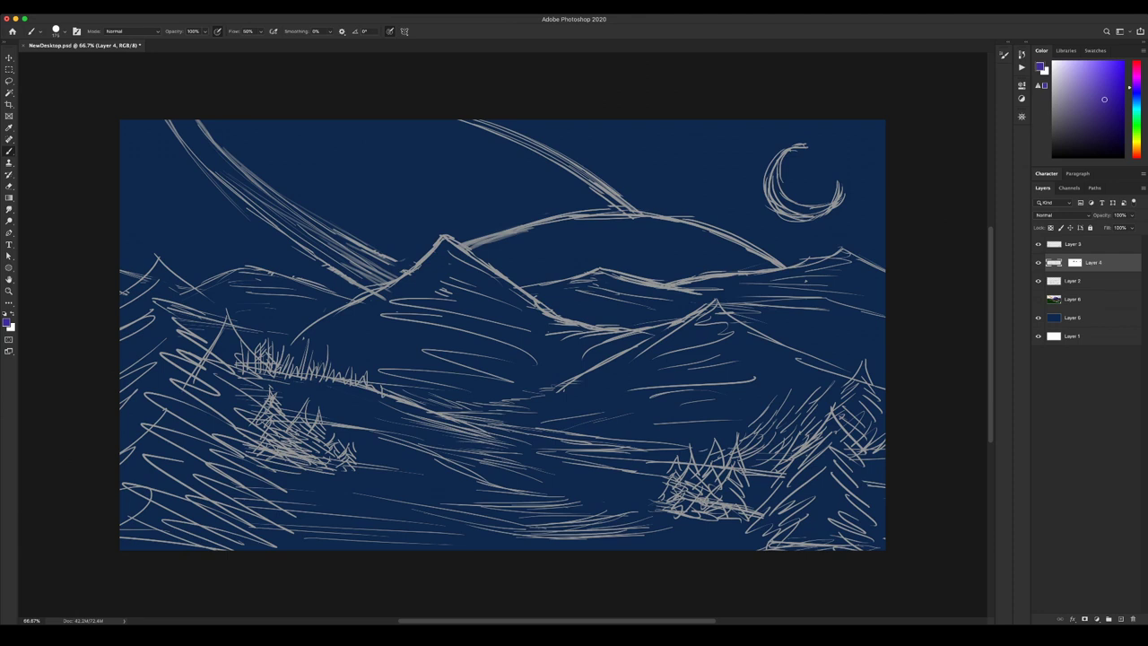
pyautogui.press('l')
pyautogui.moveTo(499, 204)
pyautogui.mouseDown()
pyautogui.moveTo(470, 206)
pyautogui.moveTo(585, 246)
pyautogui.moveTo(827, 292)
pyautogui.moveTo(663, 199)
pyautogui.moveTo(498, 203)
pyautogui.mouseUp()
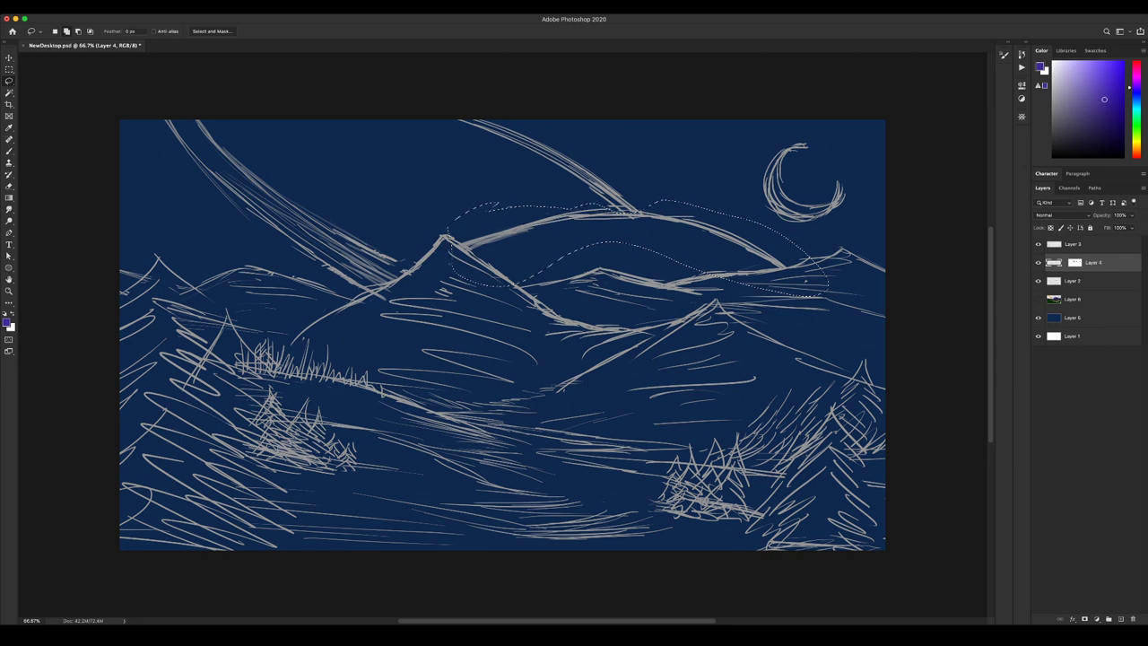
pyautogui.press('v')
pyautogui.moveTo(805, 281); pyautogui.dragTo(847, 282)
pyautogui.hotkey('shift', 'Right')
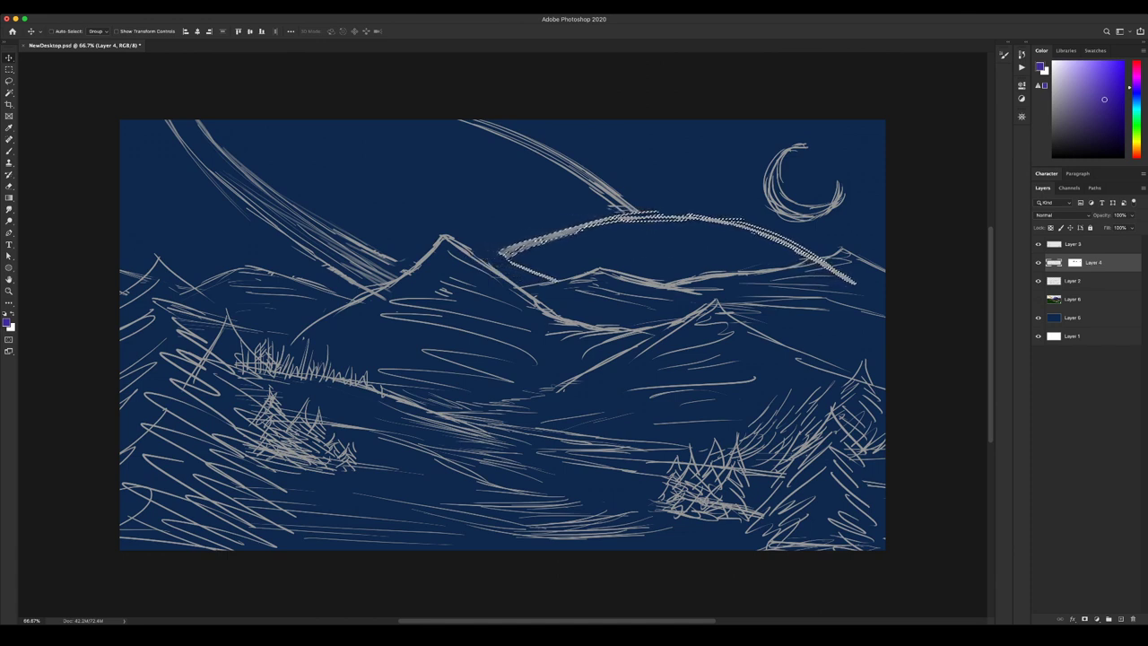
# Rotate the planet outline a few degrees counterclockwise, reposition it against the ridge and deselect.
pyautogui.press('super+t')
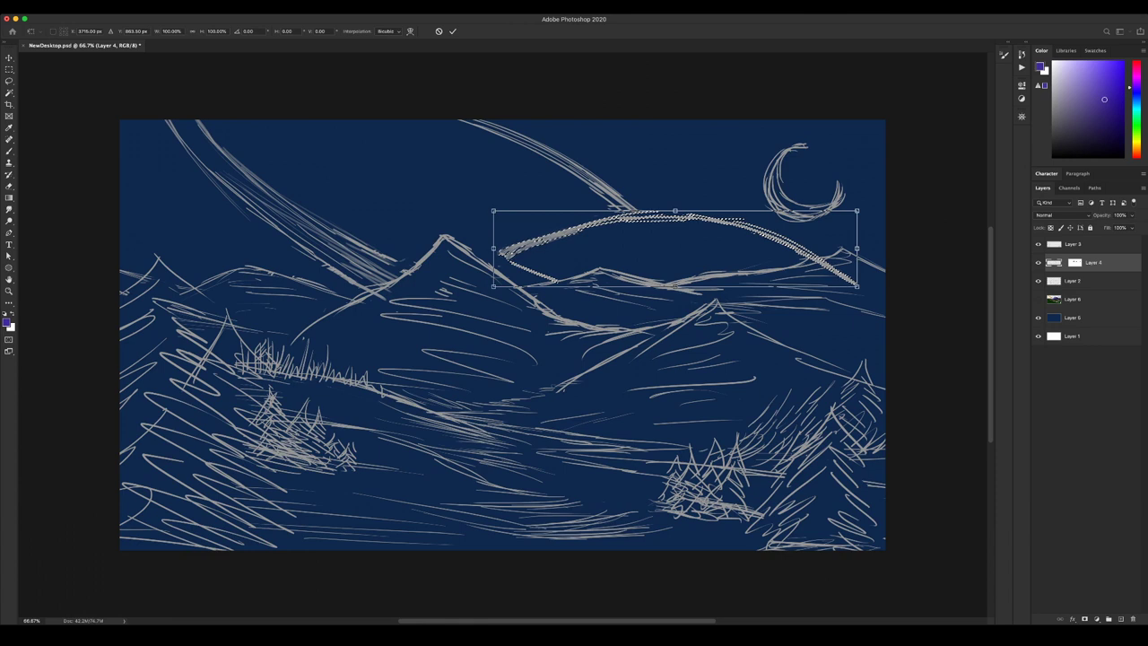
pyautogui.moveTo(865, 291); pyautogui.dragTo(869, 272)
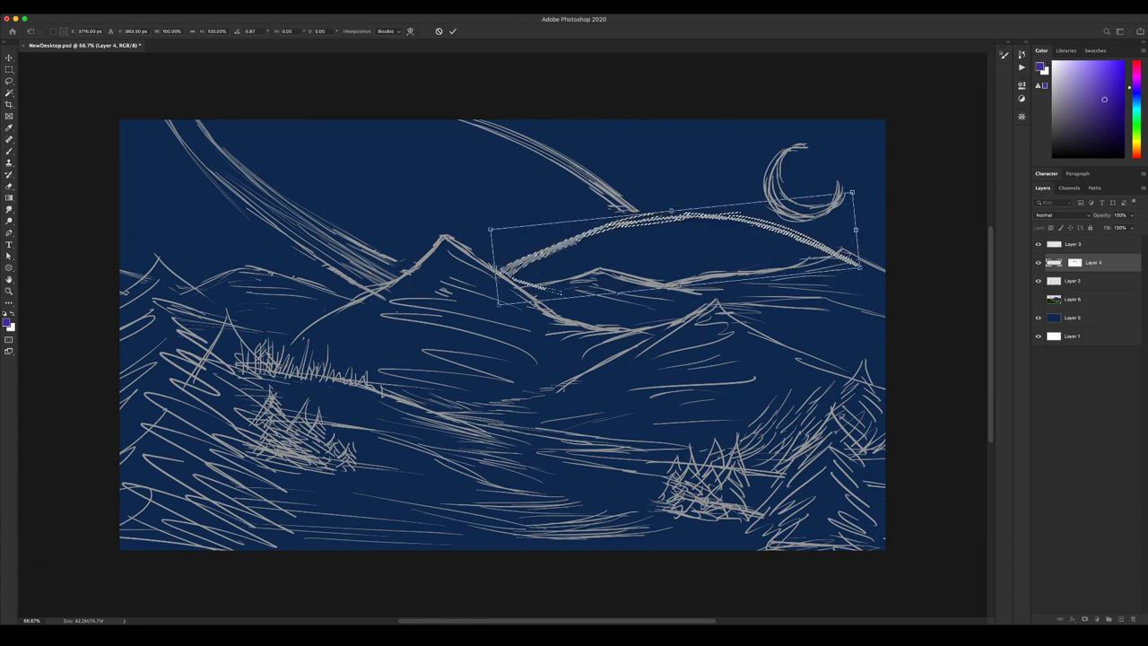
pyautogui.moveTo(681, 240); pyautogui.dragTo(666, 241)
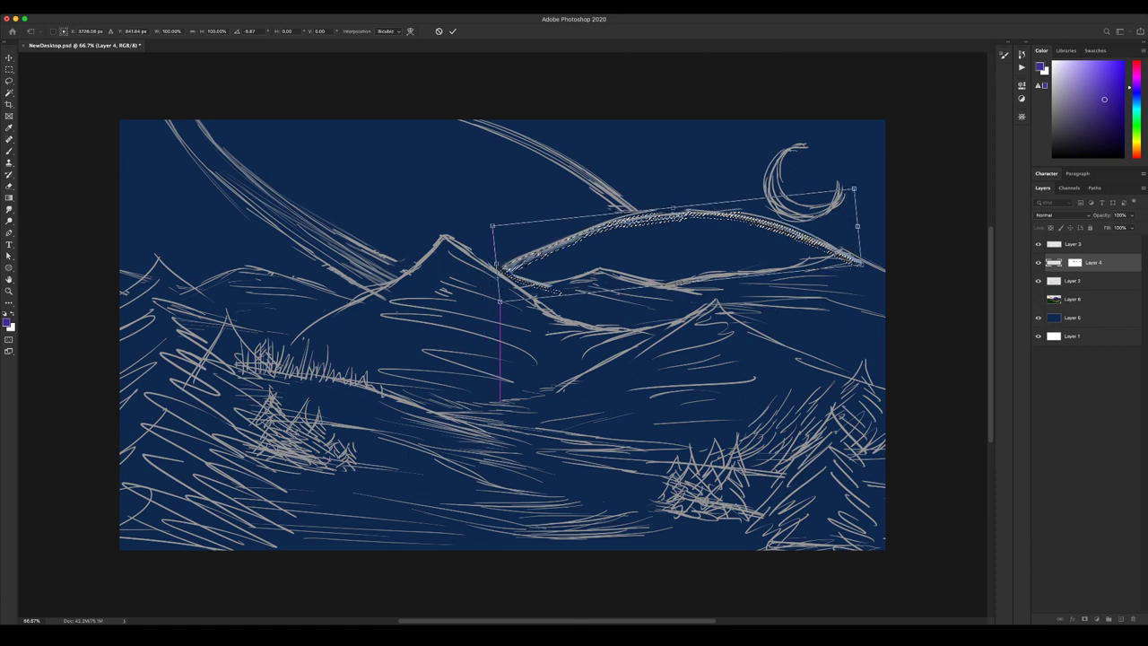
pyautogui.press('Return')
pyautogui.hotkey('ctrl', 'd')
# Sample the sketch grey and reinforce the planet outline's left end beside the snowy peak.
pyautogui.press('b')
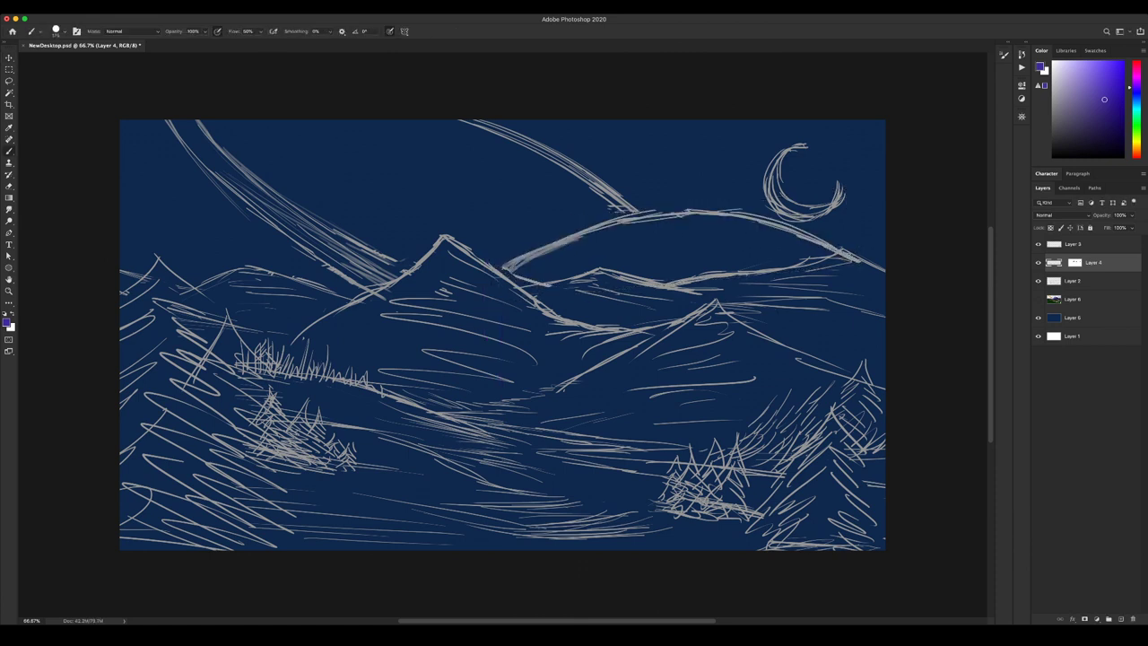
pyautogui.keyDown('alt'); pyautogui.click(528, 280); pyautogui.keyUp('alt')
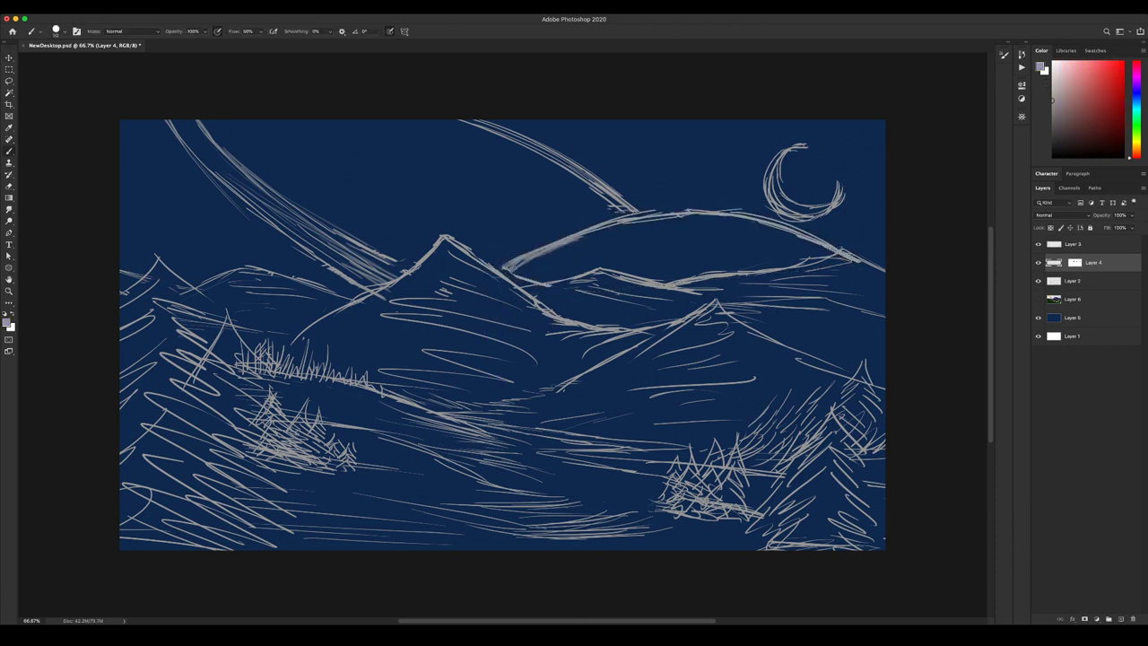
pyautogui.moveTo(500, 272); pyautogui.dragTo(530, 260)
# Lasso the moon's sketch on Layer 2, excluding the ridge lines, and move it slightly up and right.
pyautogui.click(1073, 281)
pyautogui.press('l')
pyautogui.moveTo(760, 129)
pyautogui.mouseDown()
pyautogui.moveTo(809, 232)
pyautogui.moveTo(885, 166)
pyautogui.moveTo(761, 127)
pyautogui.mouseUp()
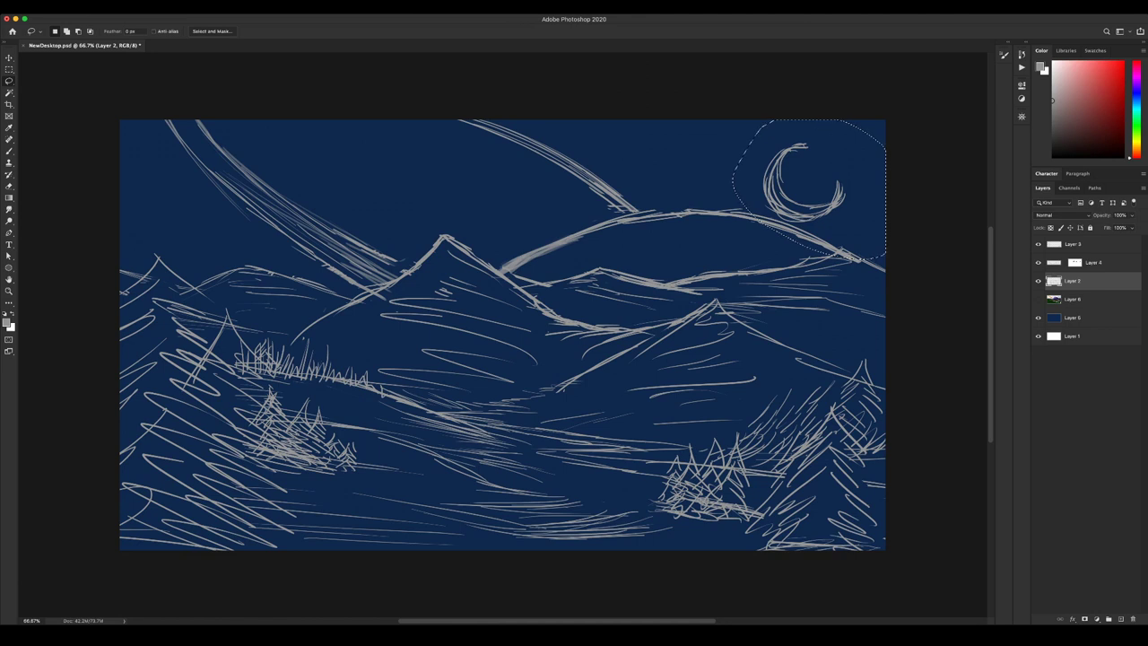
pyautogui.press('v')
pyautogui.moveTo(804, 188); pyautogui.dragTo(819, 182)
pyautogui.press('super+z')
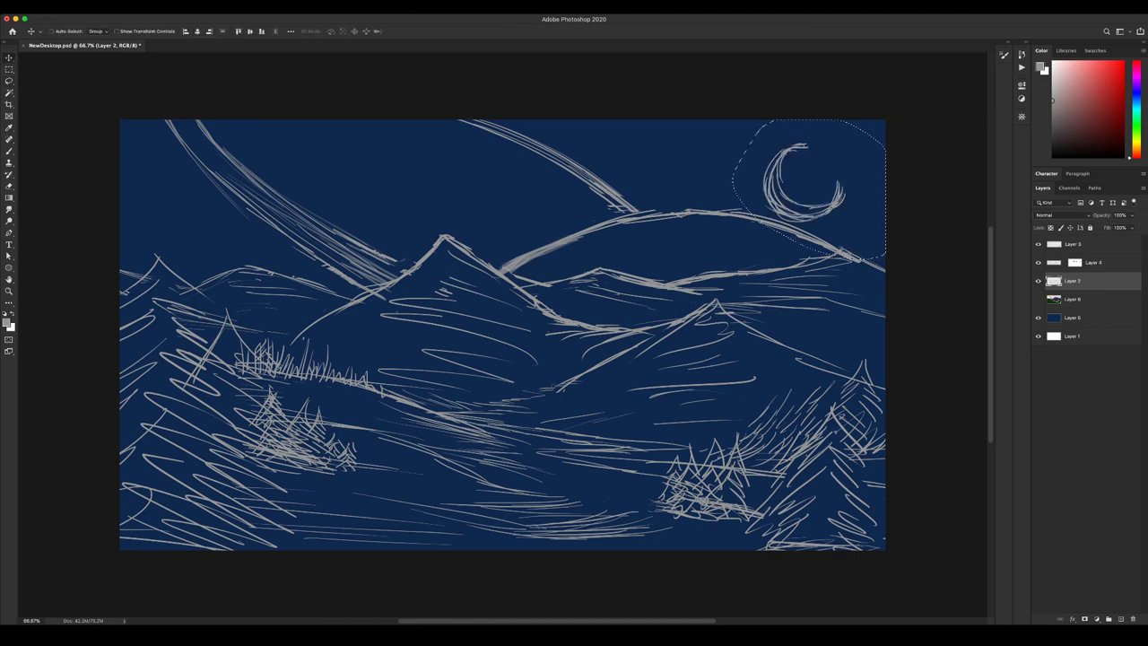
pyautogui.press('l')
pyautogui.moveTo(799, 264); pyautogui.dragTo(883, 316)
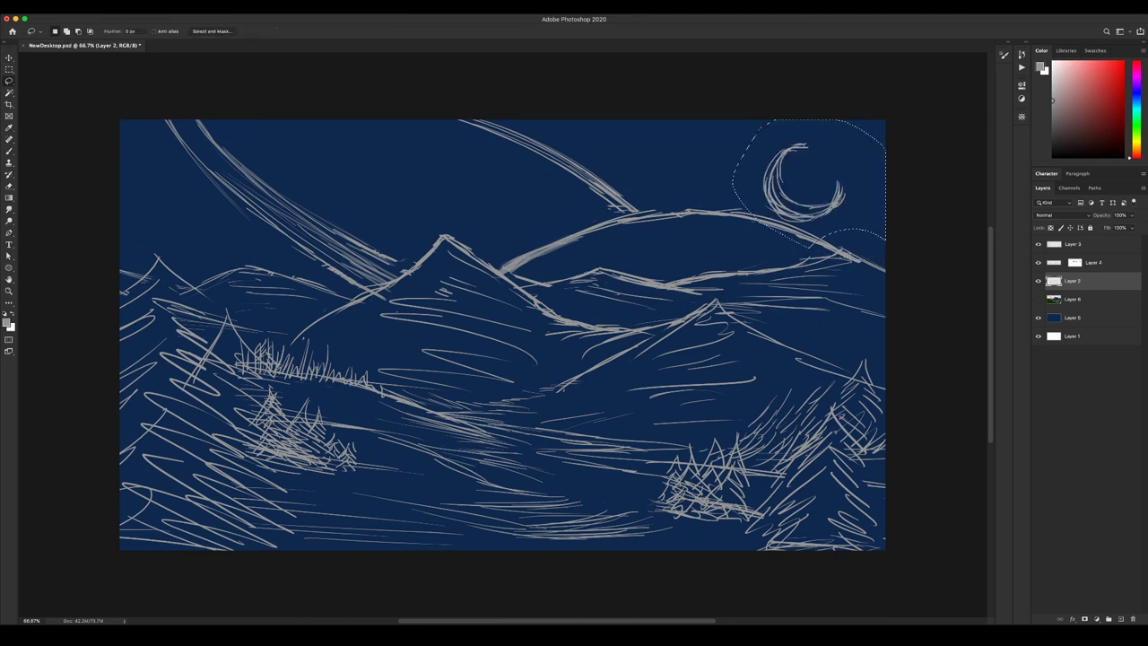
pyautogui.press('v')
pyautogui.moveTo(804, 190); pyautogui.dragTo(821, 179)
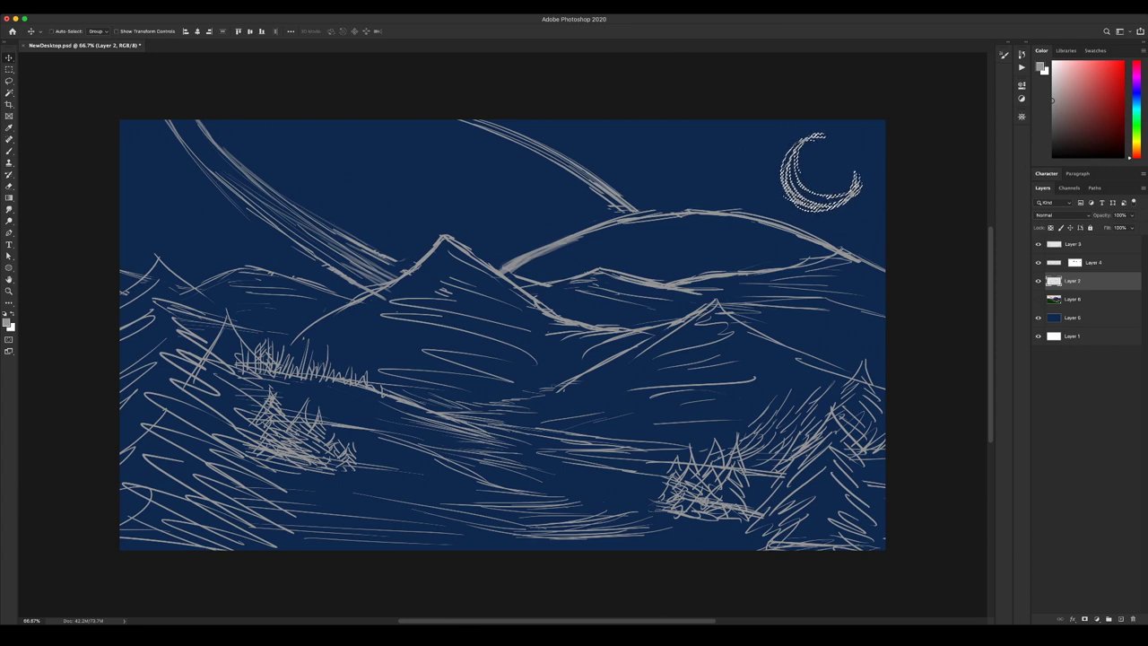
pyautogui.press('super+d')
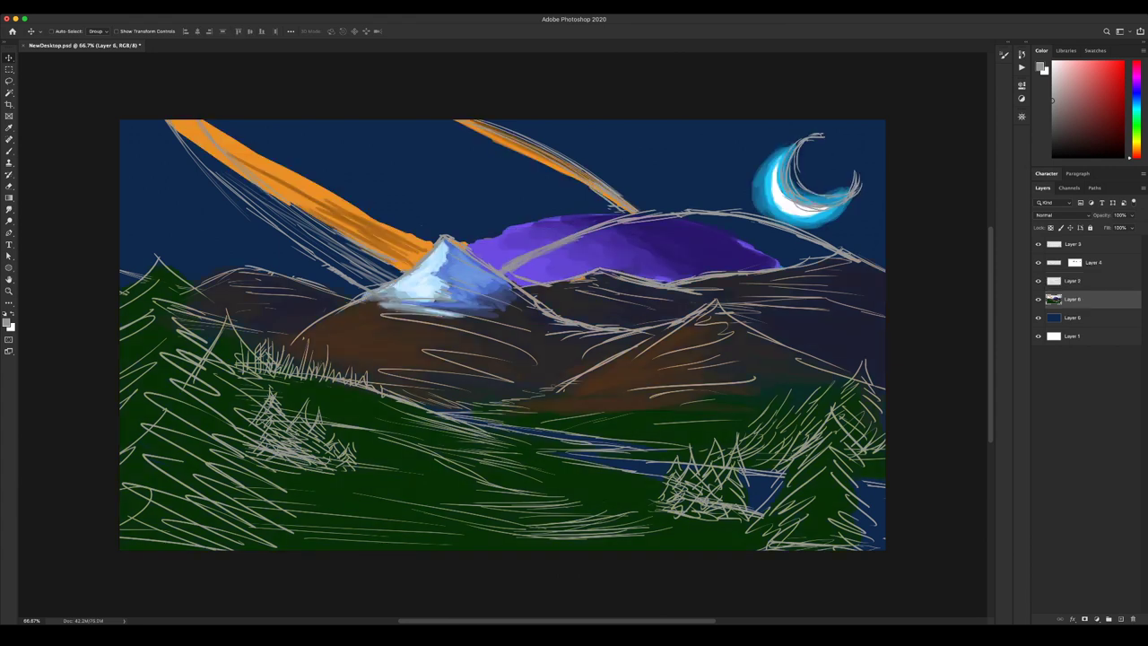
# Lasso the planet's purple paint on Layer 6 and move it right toward its relocated outline.
pyautogui.press('l')
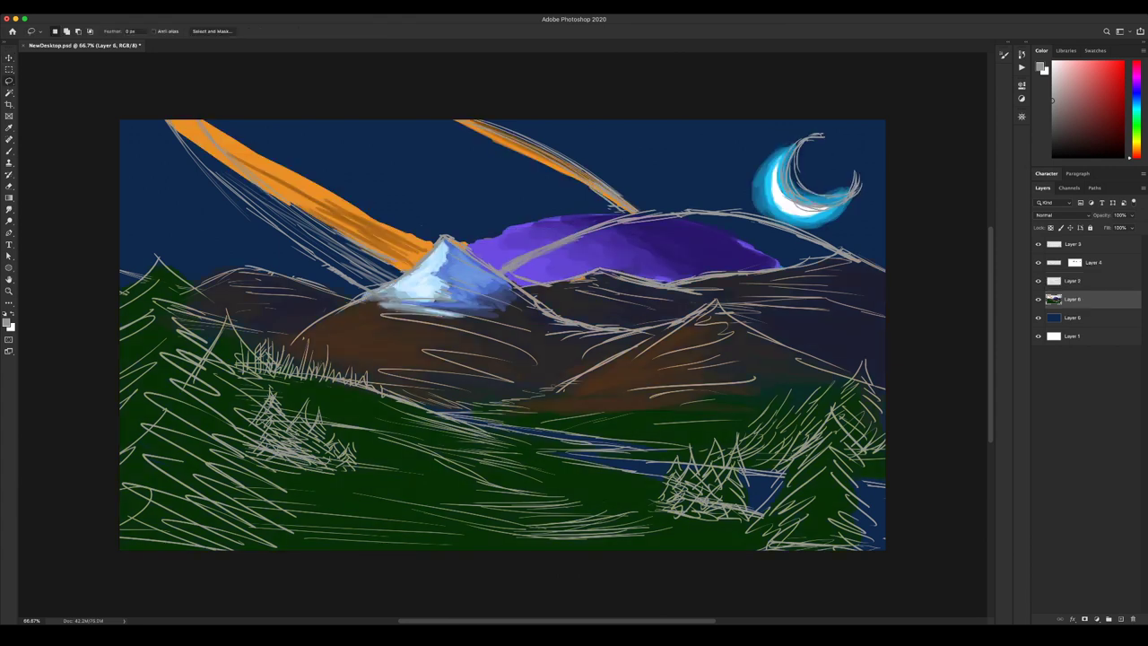
pyautogui.moveTo(490, 188)
pyautogui.mouseDown()
pyautogui.moveTo(446, 215)
pyautogui.moveTo(467, 250)
pyautogui.moveTo(518, 286)
pyautogui.moveTo(599, 262)
pyautogui.moveTo(628, 274)
pyautogui.mouseUp()
pyautogui.moveTo(787, 268)
pyautogui.mouseDown()
pyautogui.moveTo(710, 215)
pyautogui.moveTo(484, 192)
pyautogui.moveTo(462, 214)
pyautogui.mouseUp()
pyautogui.press('v')
pyautogui.moveTo(619, 246); pyautogui.dragTo(676, 248)
# Rotate the planet's purple paint a few degrees counterclockwise to match the sketched outline, and deselect.
pyautogui.press('super+t')
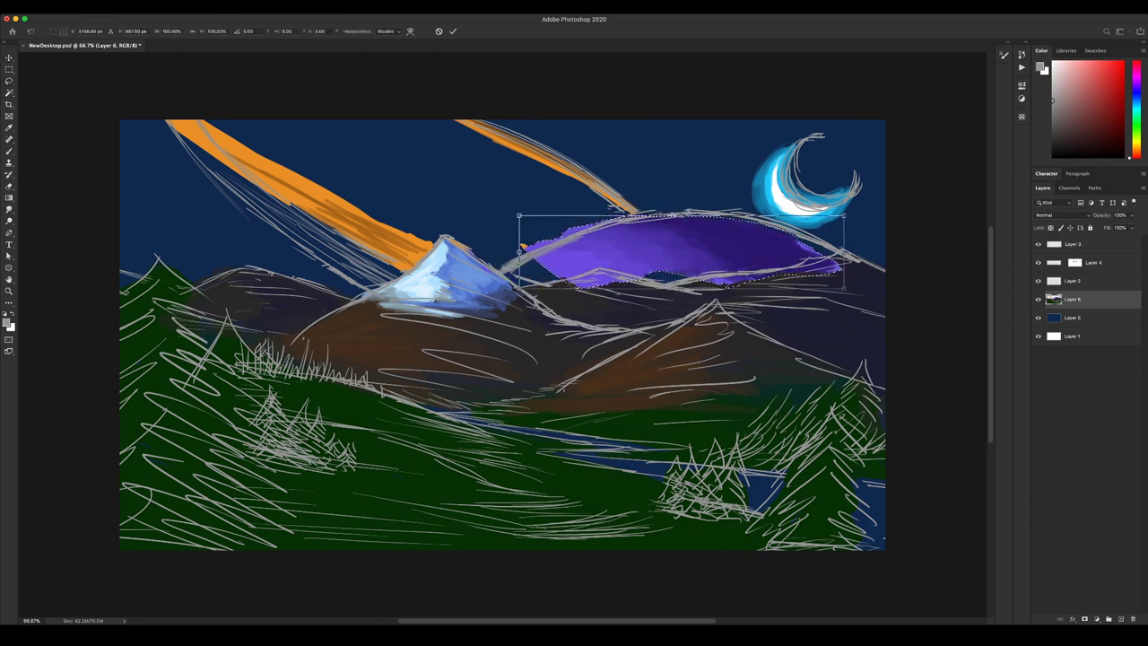
pyautogui.moveTo(862, 294); pyautogui.dragTo(866, 276)
pyautogui.press('Return')
pyautogui.press('super+d')
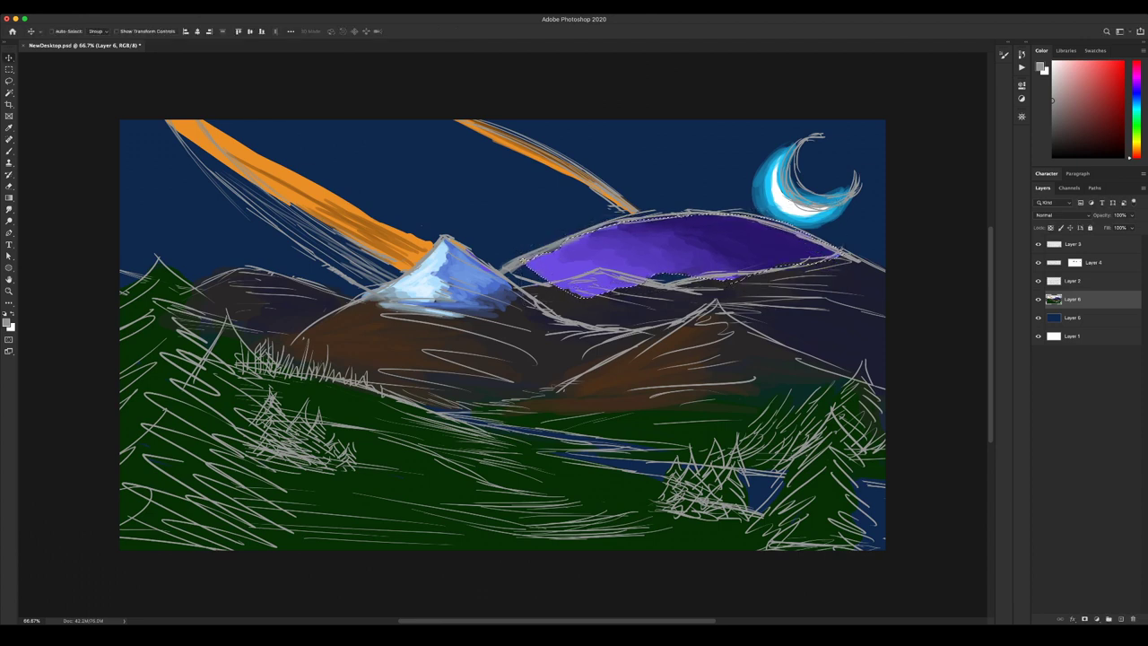
# Sample the planet's purples and fill the gaps at its left end and along its lower edge.
pyautogui.press('b')
pyautogui.keyDown('alt'); pyautogui.click(554, 272); pyautogui.keyUp('alt')
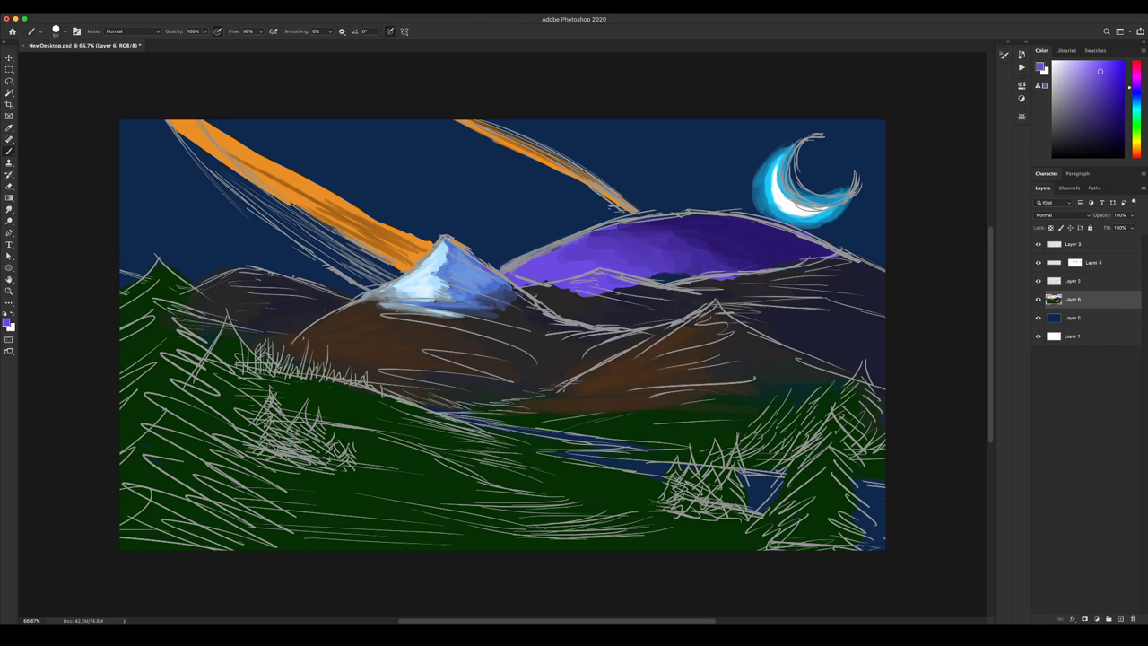
pyautogui.keyDown('alt'); pyautogui.click(661, 271); pyautogui.keyUp('alt')
pyautogui.moveTo(665, 277); pyautogui.dragTo(686, 276)
pyautogui.keyDown('alt'); pyautogui.click(643, 276); pyautogui.keyUp('alt')
# Sample the dark mountain colours and repaint the distant ridge where the purple overlaps it.
pyautogui.keyDown('alt'); pyautogui.click(631, 294); pyautogui.keyUp('alt')
pyautogui.moveTo(629, 286)
pyautogui.mouseDown()
pyautogui.moveTo(598, 275)
pyautogui.moveTo(560, 286)
pyautogui.mouseUp()
pyautogui.keyDown('alt'); pyautogui.click(582, 301); pyautogui.keyUp('alt')
pyautogui.moveTo(596, 274); pyautogui.dragTo(543, 281)
pyautogui.keyDown('alt'); pyautogui.click(545, 292); pyautogui.keyUp('alt')
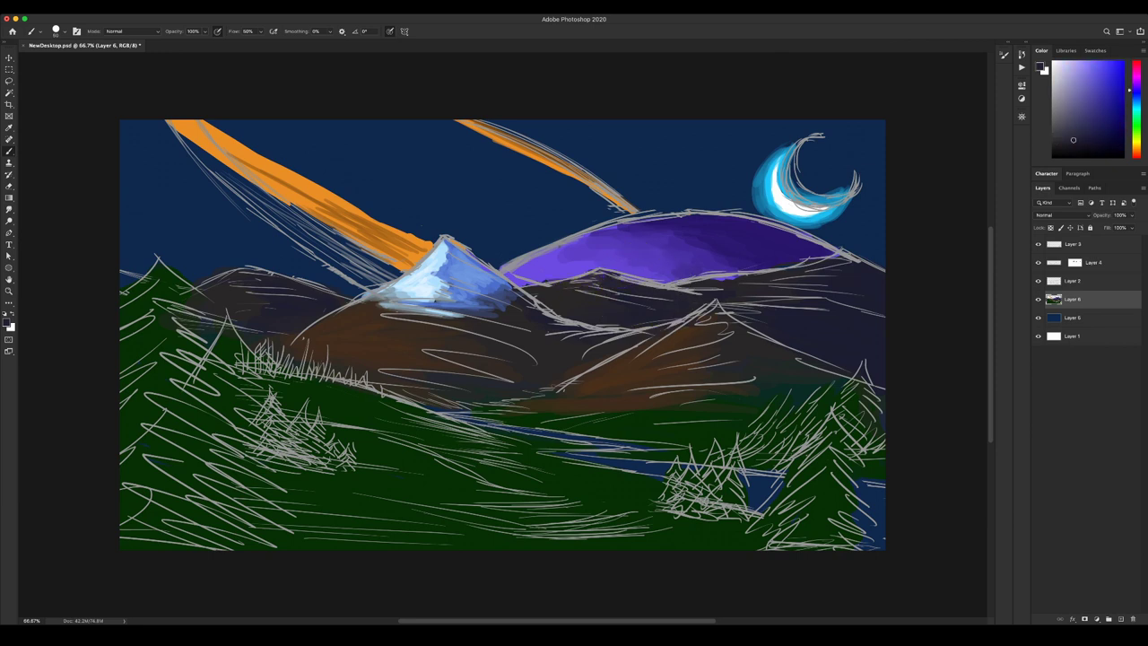
pyautogui.keyDown('alt'); pyautogui.click(728, 289); pyautogui.keyUp('alt')
pyautogui.moveTo(735, 280); pyautogui.dragTo(711, 277)
# Erase the old ridge sketch lines beyond the planet's right end on Layer 2.
pyautogui.click(1072, 281)
pyautogui.moveTo(884, 267); pyautogui.dragTo(841, 258)
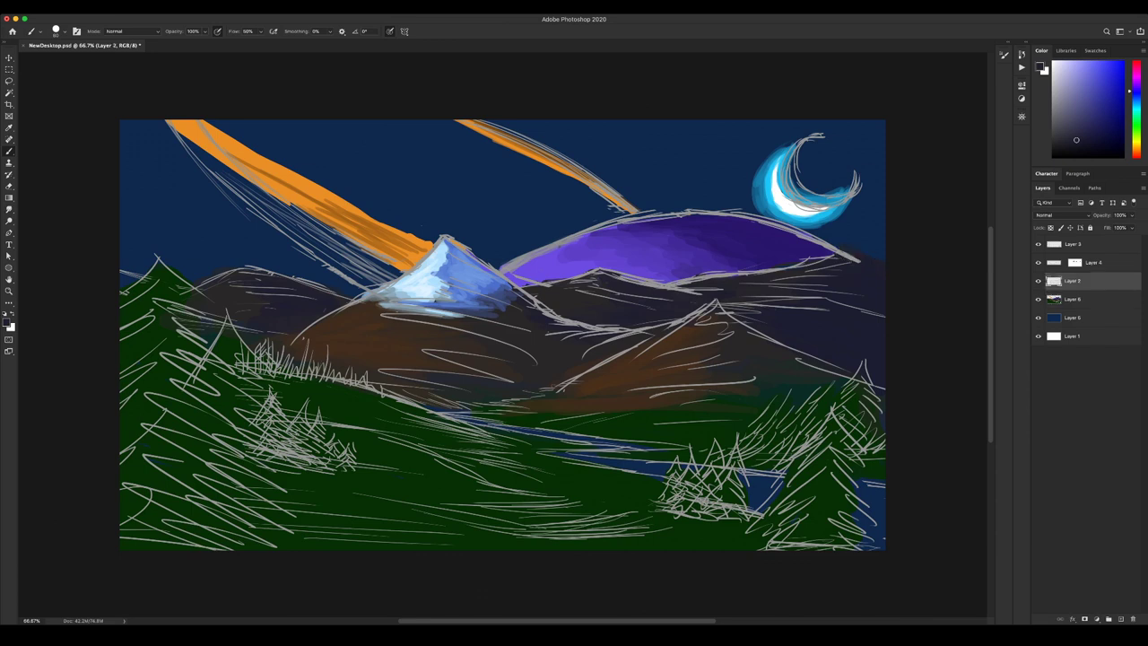
pyautogui.press('e')
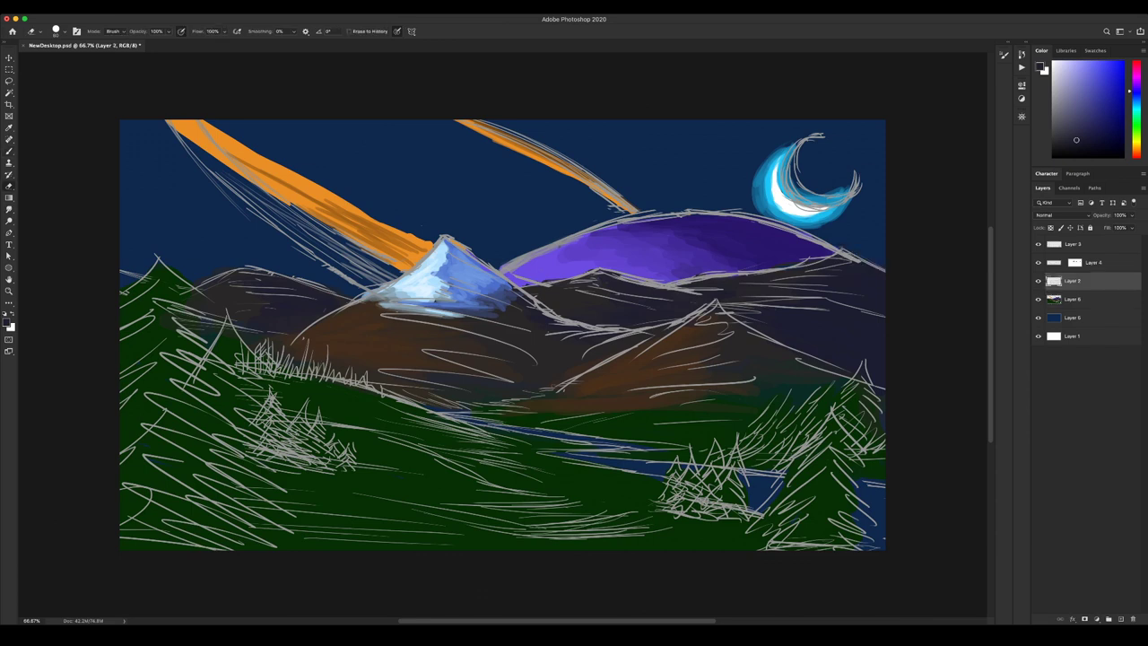
pyautogui.moveTo(838, 256); pyautogui.dragTo(828, 259)
# Sample the sketch grey, reduce the brush size and redraw the mountain ridge outline at the planet's right end.
pyautogui.press('b')
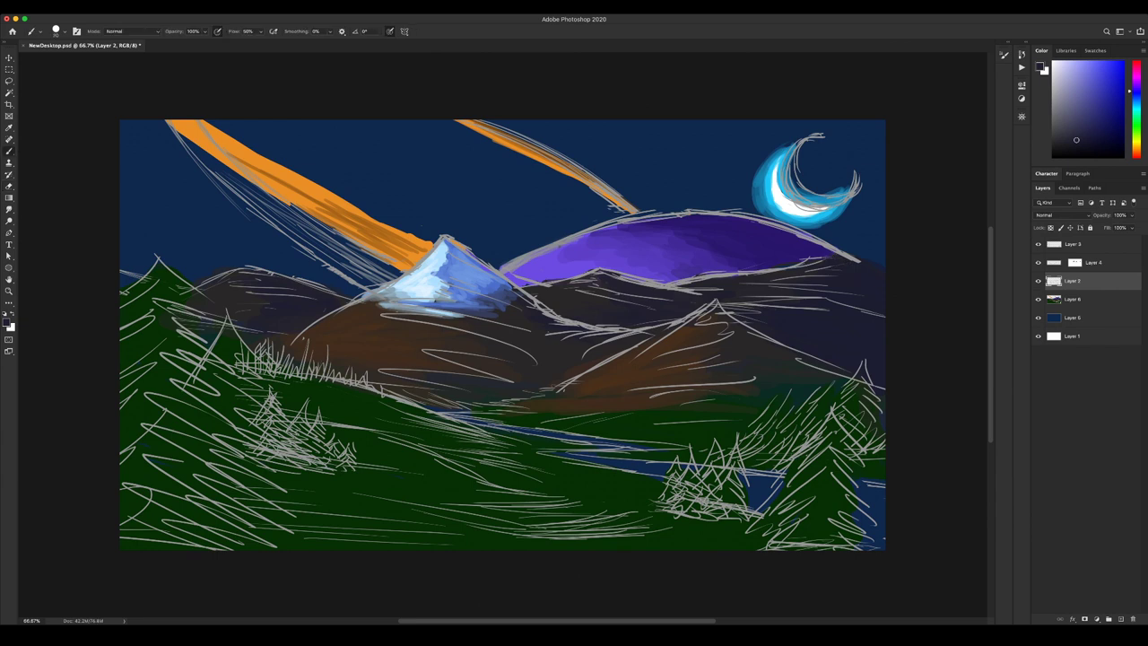
pyautogui.keyDown('alt'); pyautogui.click(846, 255); pyautogui.keyUp('alt')
pyautogui.press('[')
pyautogui.press('[')
pyautogui.press('[')
pyautogui.press('[')
pyautogui.moveTo(817, 261); pyautogui.dragTo(882, 251)
pyautogui.press('[')
pyautogui.moveTo(843, 263); pyautogui.dragTo(873, 261)
pyautogui.moveTo(801, 273); pyautogui.dragTo(843, 272)
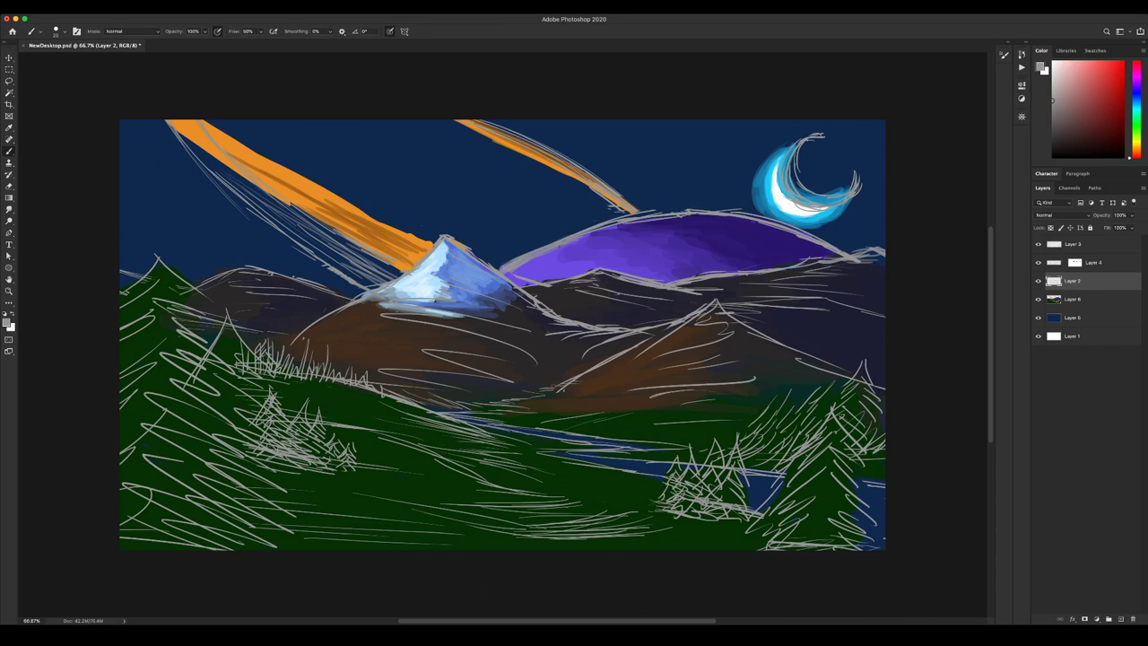
# Lasso the moon's paint on Layer 6, move it up and right onto its sketch, and deselect.
pyautogui.click(1071, 298)
pyautogui.press('l')
pyautogui.moveTo(733, 130)
pyautogui.mouseDown()
pyautogui.moveTo(730, 188)
pyautogui.moveTo(760, 221)
pyautogui.moveTo(781, 118)
pyautogui.moveTo(734, 130)
pyautogui.mouseUp()
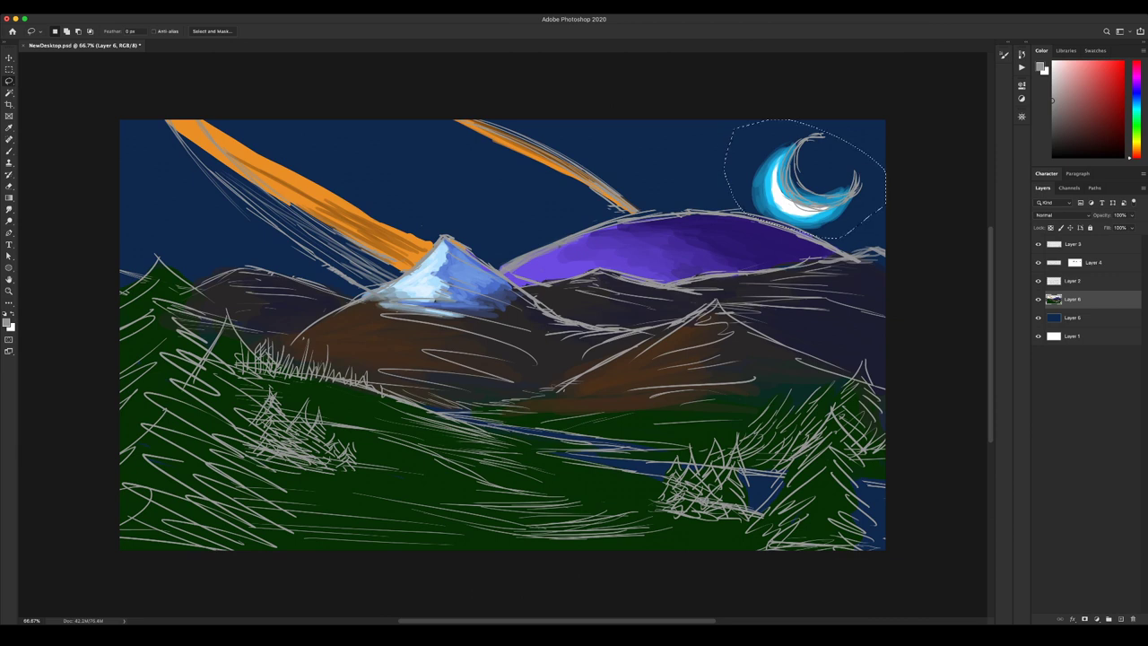
pyautogui.press('v')
pyautogui.moveTo(801, 184)
pyautogui.mouseDown()
pyautogui.moveTo(818, 180)
pyautogui.moveTo(796, 158)
pyautogui.moveTo(814, 176)
pyautogui.mouseUp()
pyautogui.press('super+z')
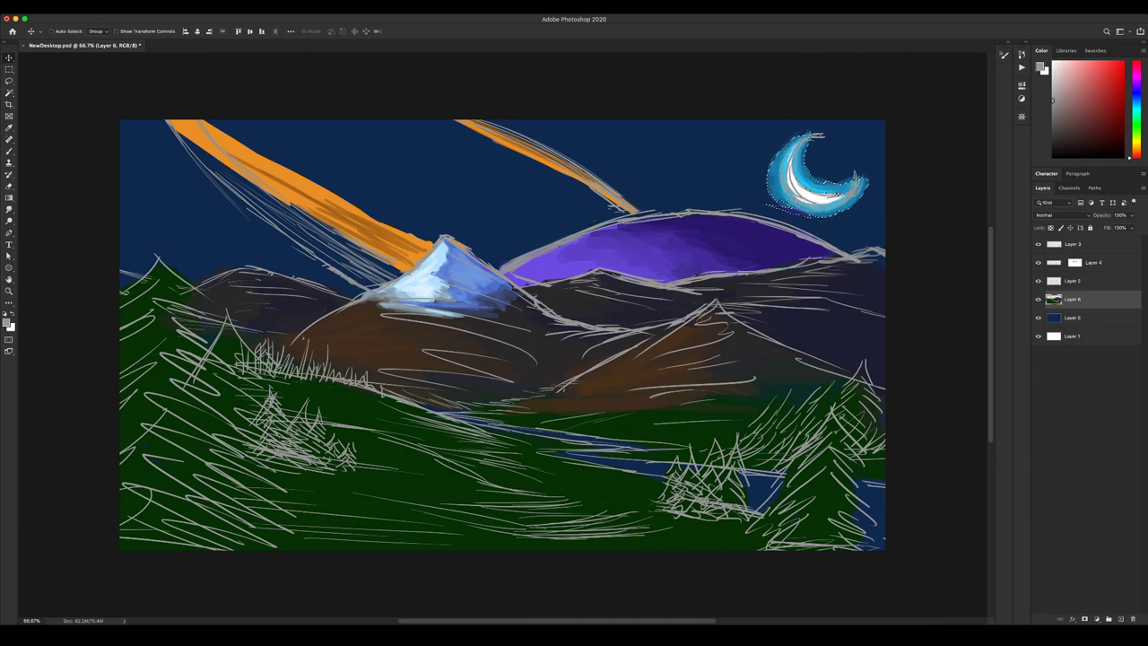
pyautogui.press('super+d')
pyautogui.press('b')
pyautogui.press('e')
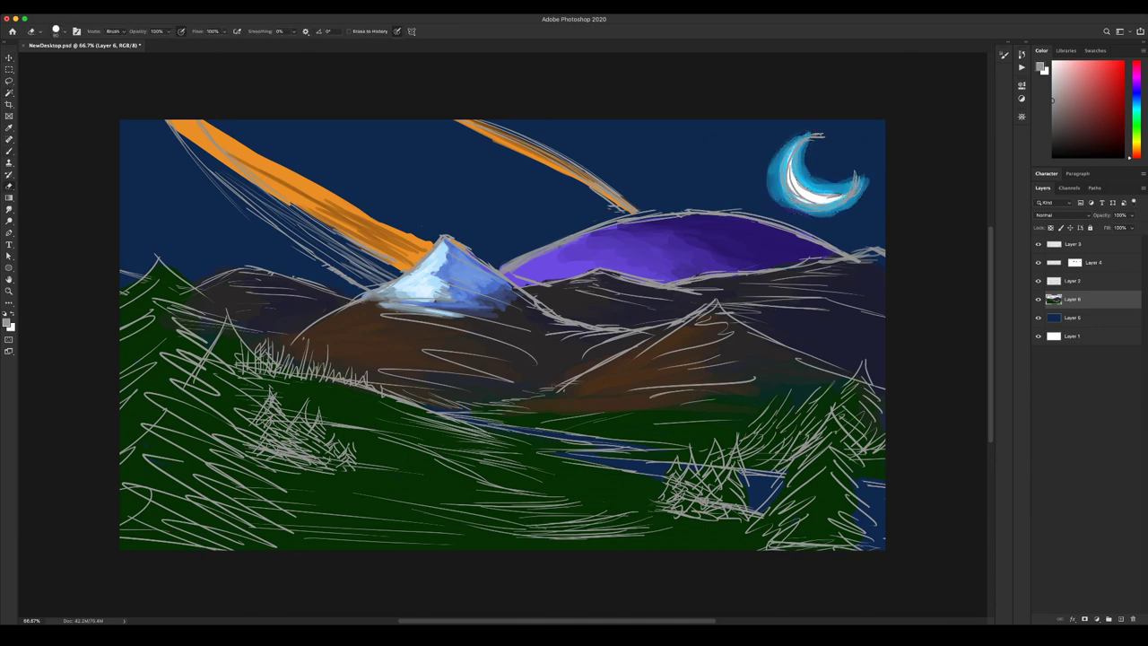
# Sample the orange of the smaller light ray, erase its straight paint, and repaint it along the curved sketch down to the planet.
pyautogui.press('b')
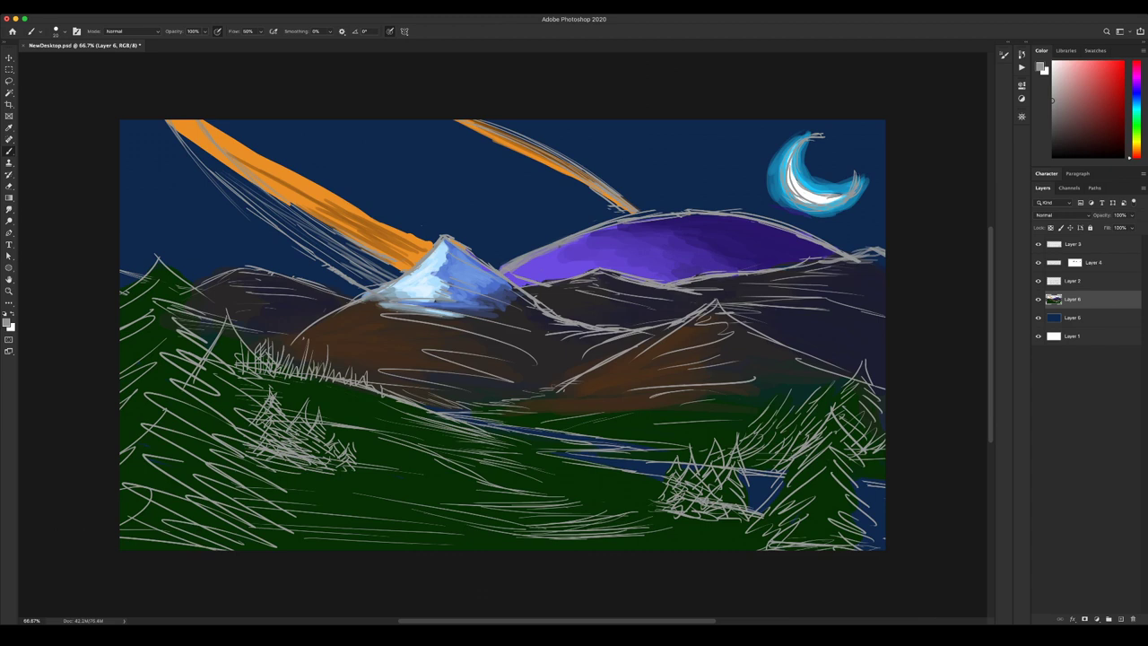
pyautogui.keyDown('alt'); pyautogui.click(489, 133); pyautogui.keyUp('alt')
pyautogui.press(']')
pyautogui.press(']')
pyautogui.moveTo(472, 121)
pyautogui.mouseDown()
pyautogui.moveTo(549, 152)
pyautogui.moveTo(481, 124)
pyautogui.moveTo(629, 208)
pyautogui.mouseUp()
pyautogui.press('e')
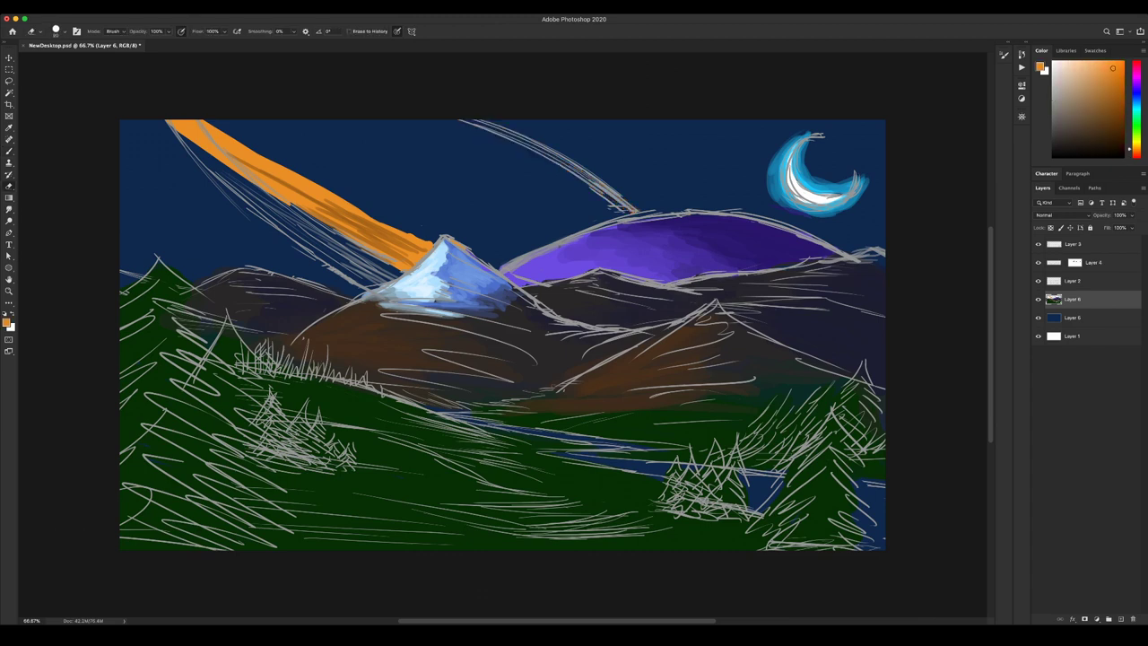
pyautogui.press('b')
pyautogui.moveTo(465, 121)
pyautogui.mouseDown()
pyautogui.moveTo(591, 170)
pyautogui.moveTo(633, 217)
pyautogui.mouseUp()
# Enlarge the brush and paint orange along the outer curve of the larger ray's sketch, from the canvas edge towards the snowy peak.
pyautogui.press(']')
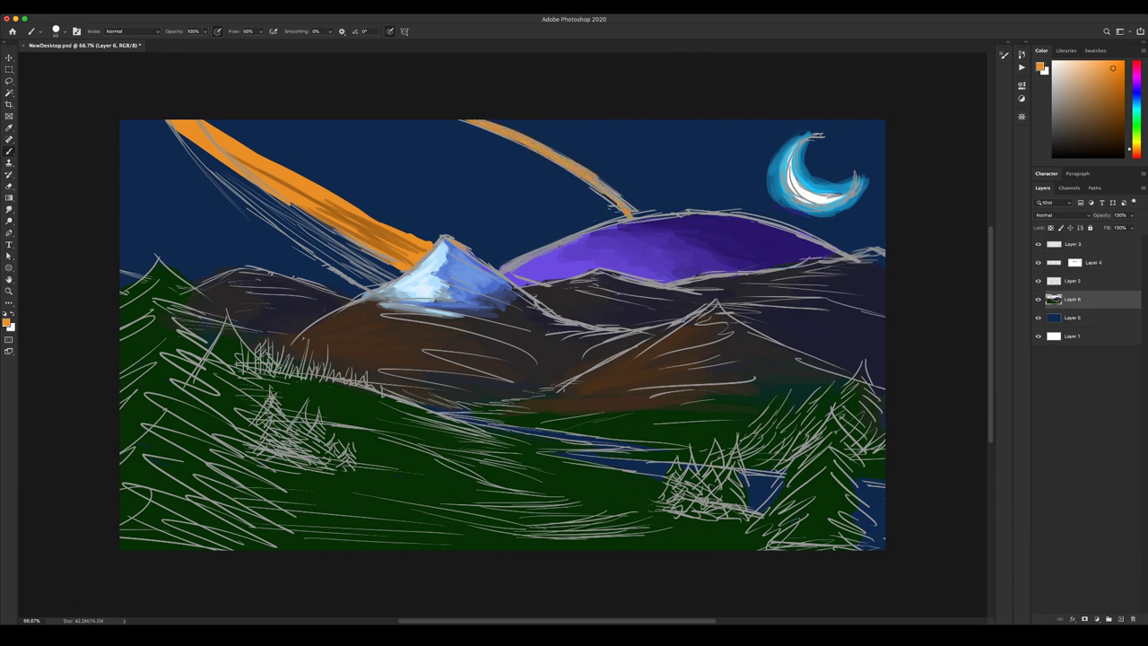
pyautogui.moveTo(175, 128); pyautogui.dragTo(240, 204)
pyautogui.moveTo(205, 149); pyautogui.dragTo(309, 239)
pyautogui.moveTo(251, 184); pyautogui.dragTo(344, 258)
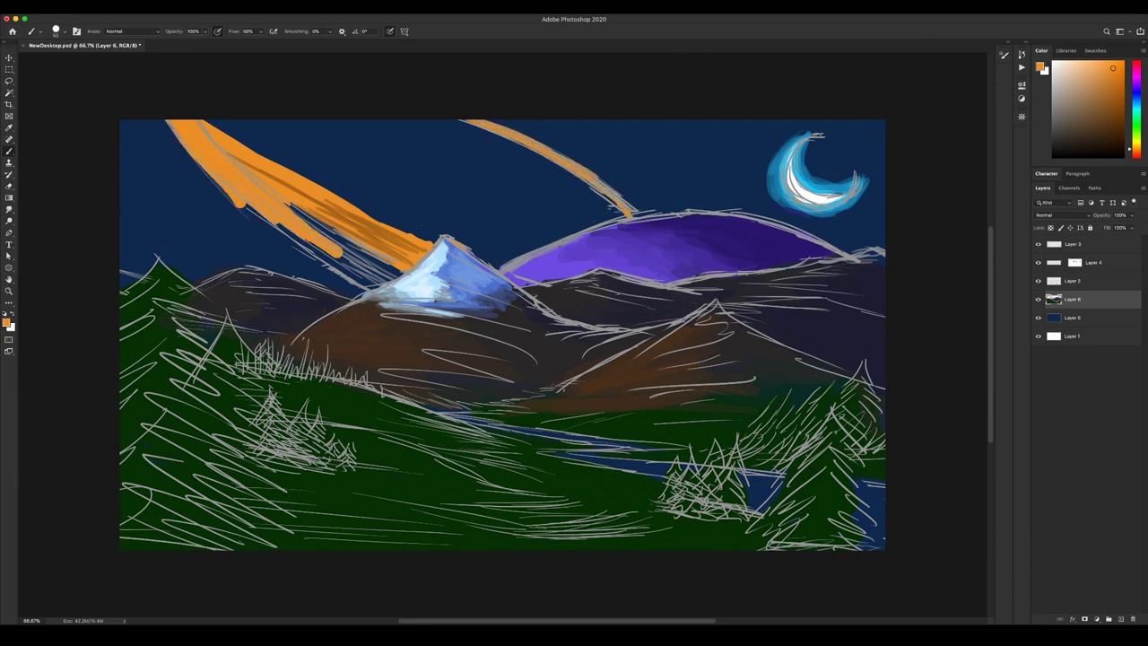
pyautogui.moveTo(292, 210); pyautogui.dragTo(346, 260)
# Pick a darker orange and shade along the middle of the smaller ray.
pyautogui.click(1114, 89)
pyautogui.moveTo(518, 139); pyautogui.dragTo(577, 169)
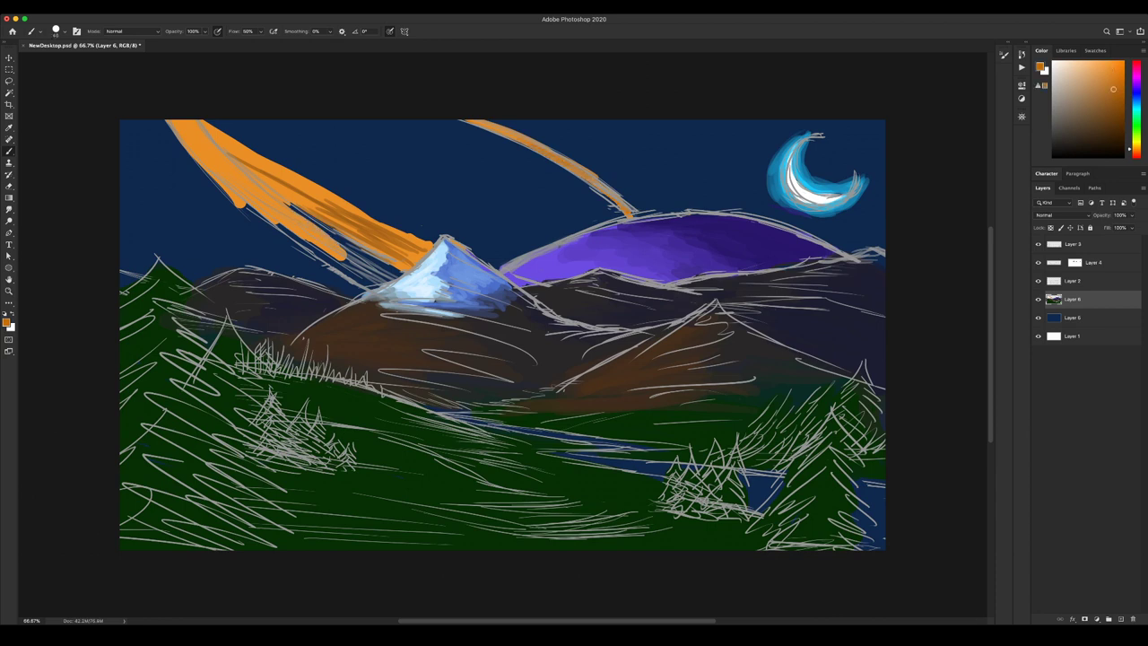
pyautogui.moveTo(508, 140)
pyautogui.mouseDown()
pyautogui.moveTo(561, 166)
pyautogui.moveTo(526, 142)
pyautogui.mouseUp()
# Erase the larger ray's old straight paint and fill its curved sketch with the sampled orange down to the snowy peak, tidying the edge.
pyautogui.press('e')
pyautogui.moveTo(202, 123)
pyautogui.mouseDown()
pyautogui.moveTo(334, 220)
pyautogui.moveTo(425, 249)
pyautogui.moveTo(408, 261)
pyautogui.moveTo(309, 213)
pyautogui.mouseUp()
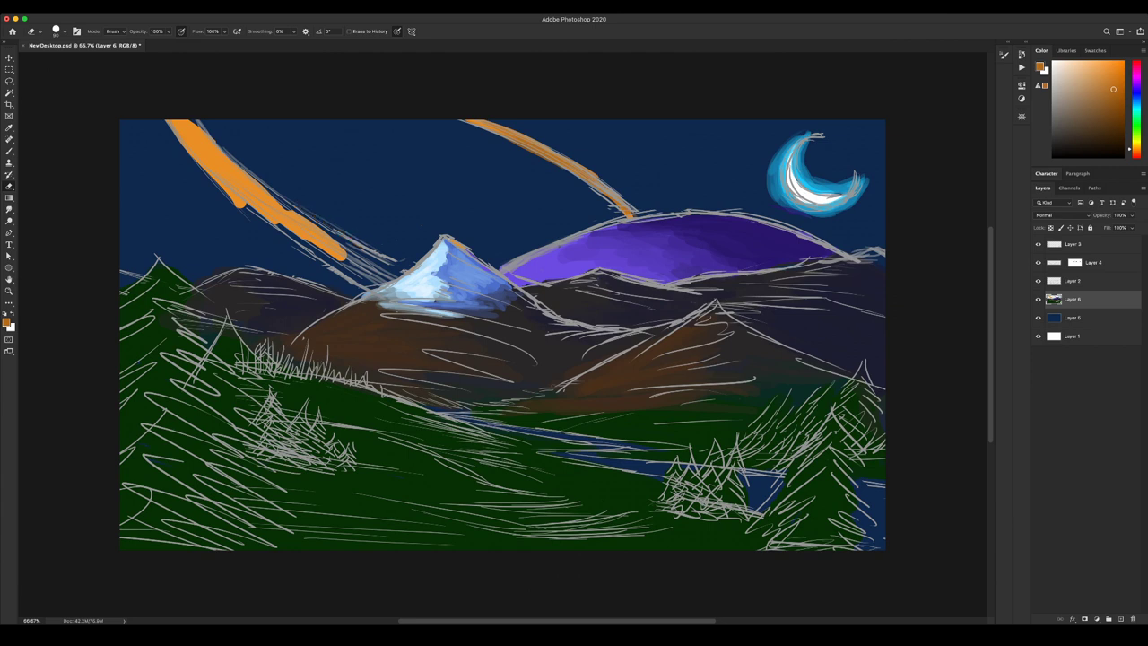
pyautogui.press('b')
pyautogui.keyDown('alt'); pyautogui.click(213, 163); pyautogui.keyUp('alt')
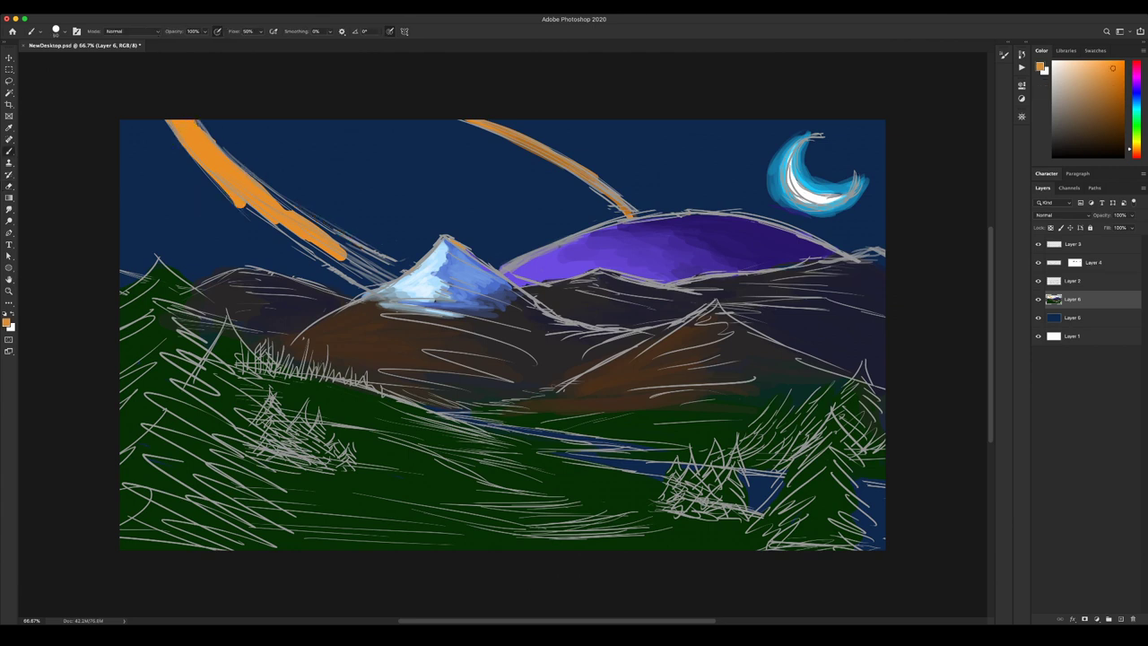
pyautogui.moveTo(276, 221); pyautogui.dragTo(323, 252)
pyautogui.moveTo(255, 183)
pyautogui.mouseDown()
pyautogui.moveTo(397, 273)
pyautogui.moveTo(374, 257)
pyautogui.moveTo(377, 281)
pyautogui.moveTo(365, 285)
pyautogui.moveTo(298, 242)
pyautogui.moveTo(376, 274)
pyautogui.mouseUp()
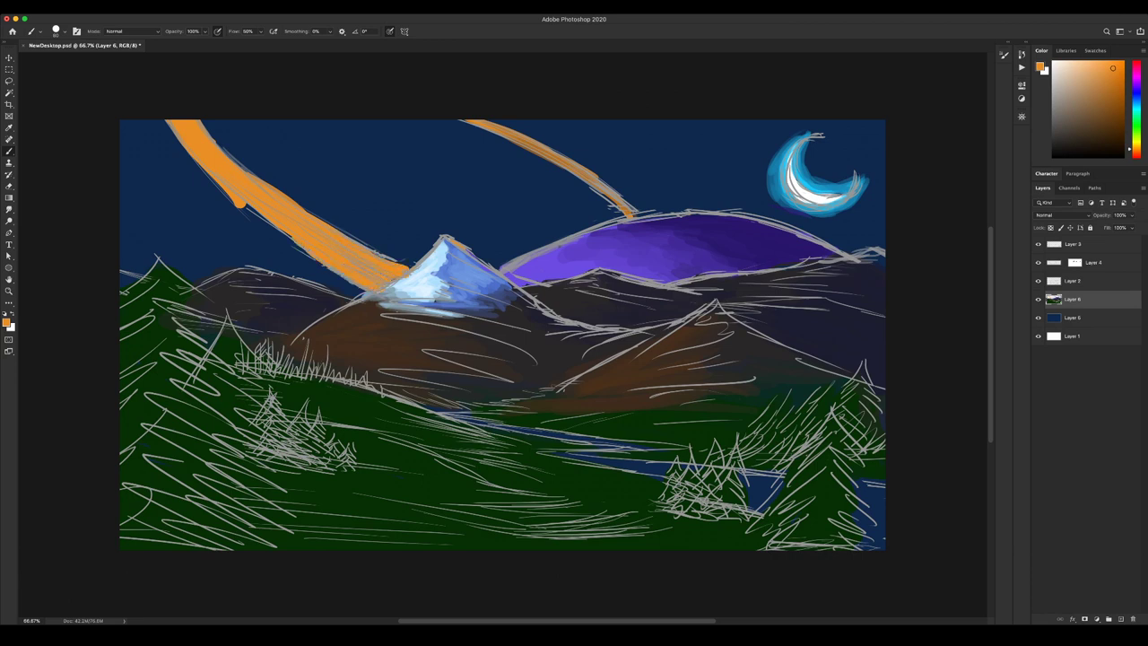
pyautogui.press('e')
pyautogui.moveTo(240, 205)
pyautogui.mouseDown()
pyautogui.moveTo(217, 179)
pyautogui.moveTo(339, 229)
pyautogui.mouseUp()
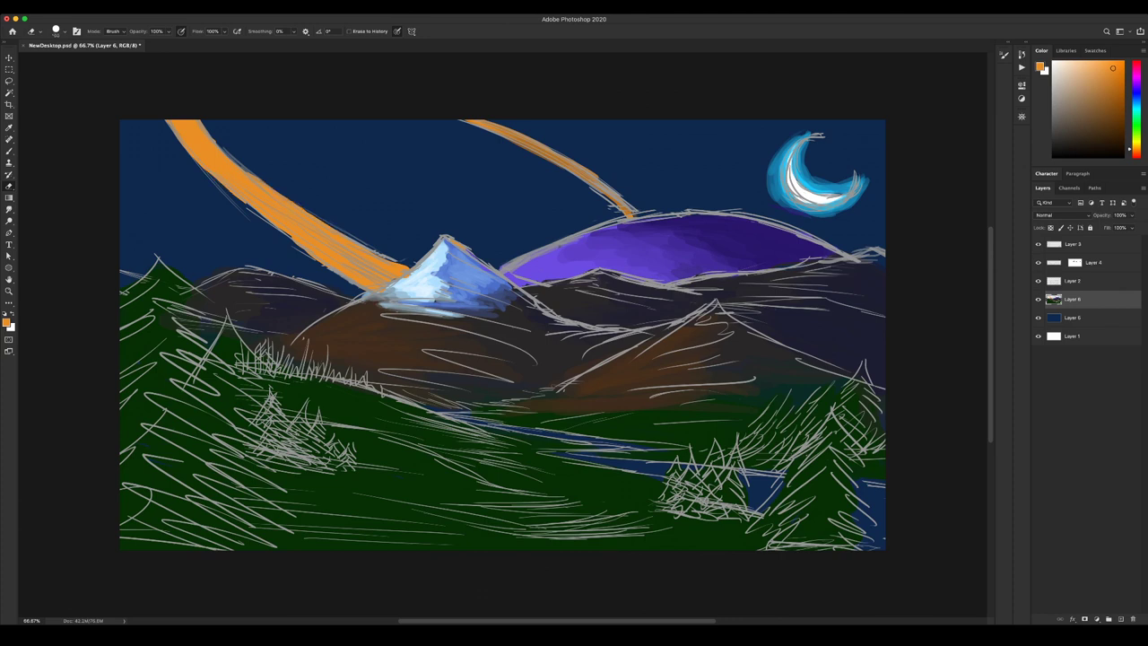
# Sample the darker orange from the smaller ray and add shading streaks along the larger ray, using a reduced brush size.
pyautogui.press('b')
pyautogui.keyDown('alt'); pyautogui.click(436, 258); pyautogui.keyUp('alt')
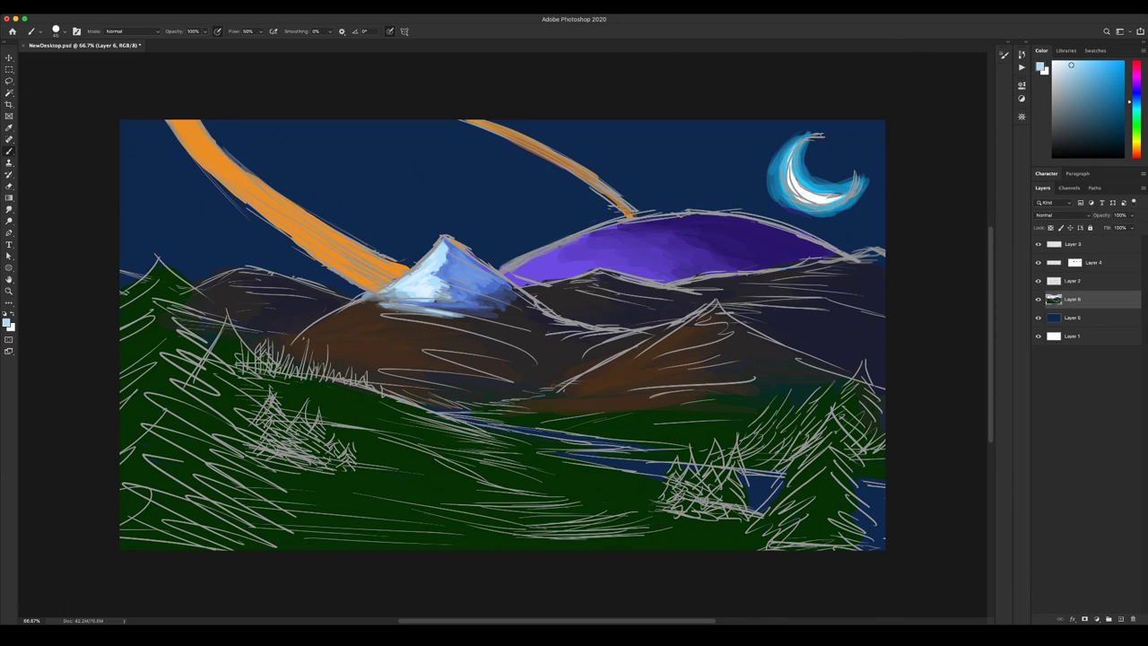
pyautogui.keyDown('alt'); pyautogui.click(556, 166); pyautogui.keyUp('alt')
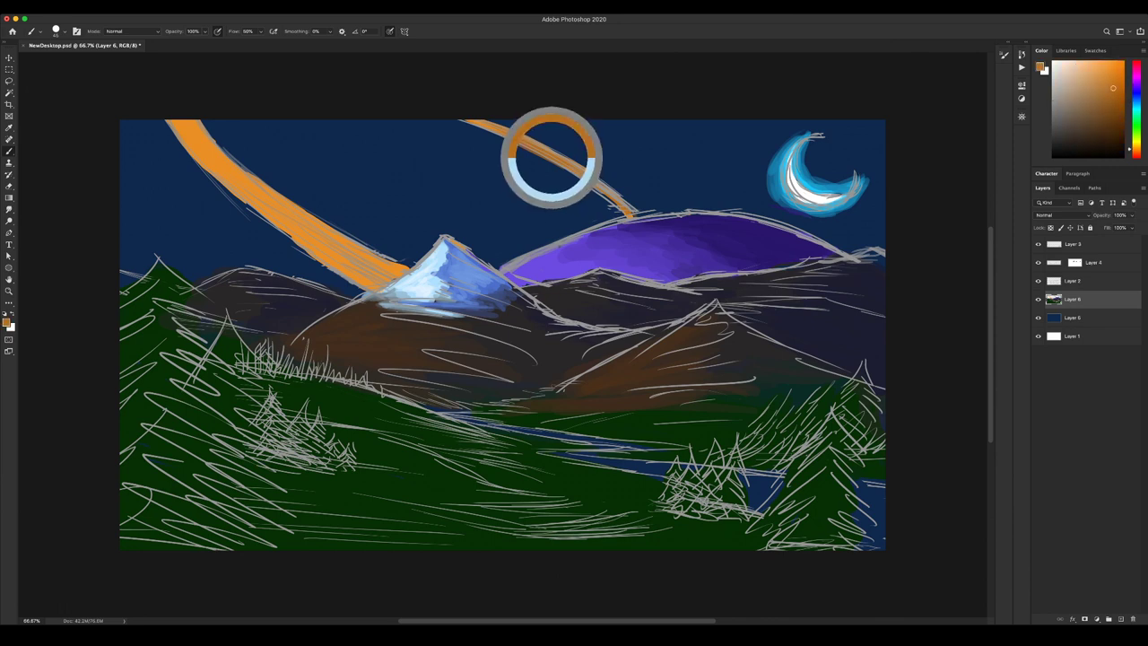
pyautogui.moveTo(246, 177); pyautogui.dragTo(353, 250)
pyautogui.moveTo(271, 212)
pyautogui.mouseDown()
pyautogui.moveTo(358, 259)
pyautogui.moveTo(375, 282)
pyautogui.moveTo(411, 278)
pyautogui.mouseUp()
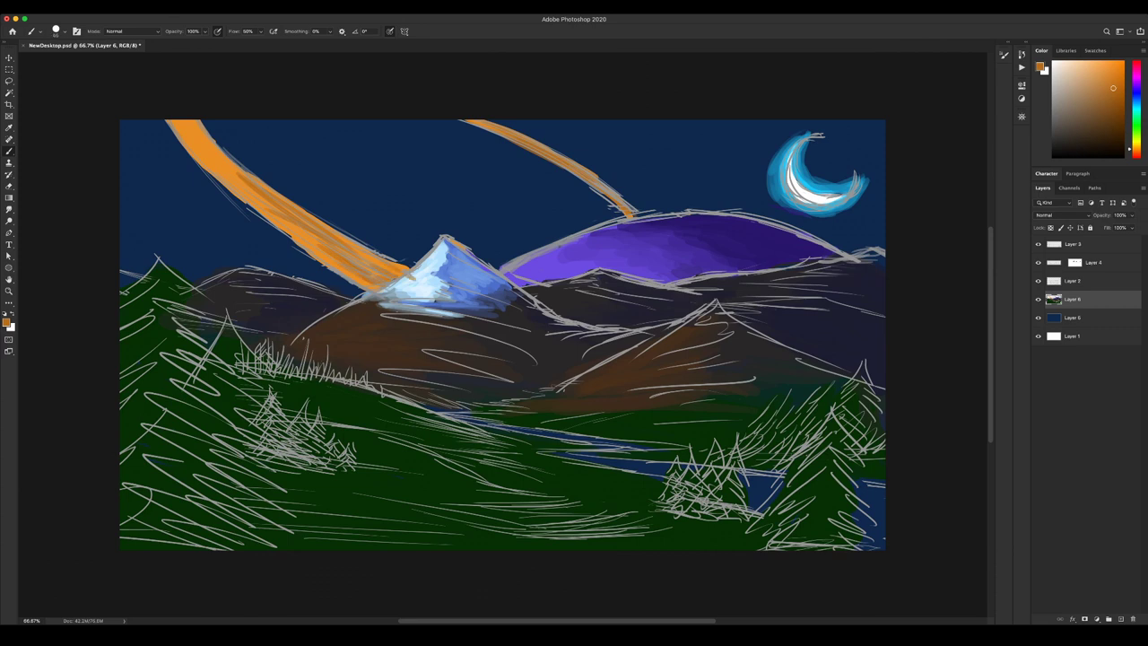
pyautogui.press('[')
pyautogui.press('[')
pyautogui.press('[')
pyautogui.press('[')
pyautogui.moveTo(177, 126)
pyautogui.mouseDown()
pyautogui.moveTo(208, 159)
pyautogui.moveTo(205, 150)
pyautogui.mouseUp()
pyautogui.moveTo(181, 122); pyautogui.dragTo(212, 144)
pyautogui.moveTo(301, 231)
pyautogui.mouseDown()
pyautogui.moveTo(354, 275)
pyautogui.moveTo(394, 269)
pyautogui.mouseUp()
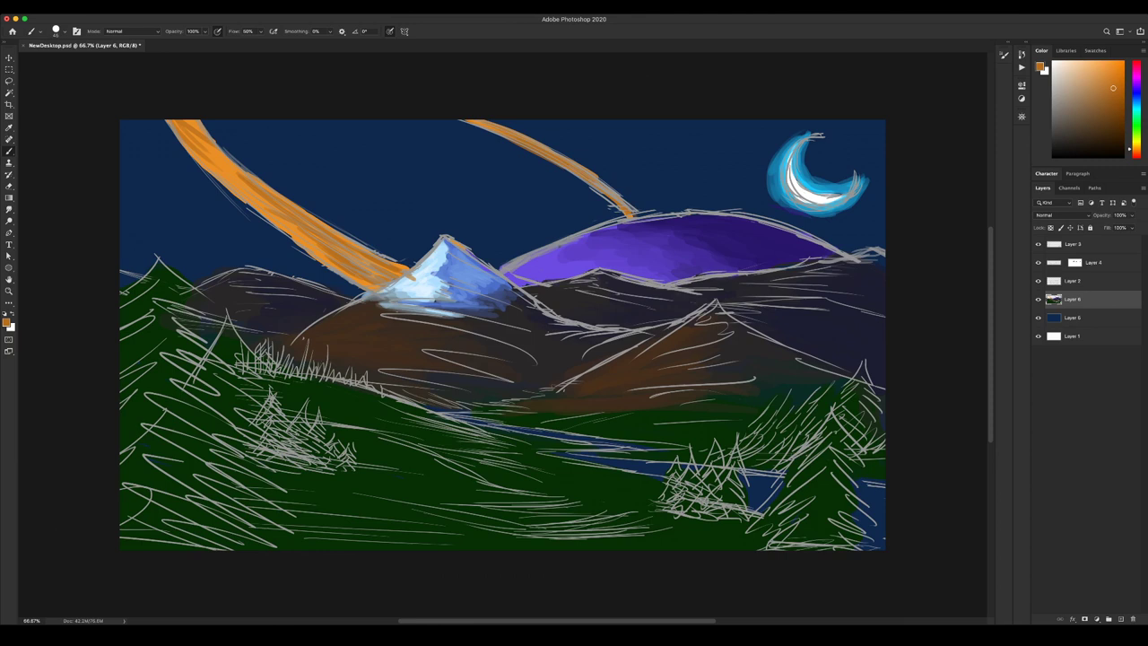
# Darken the lower outer edge of the moon's glow with a deep blue and sample the purple shades of the planet.
pyautogui.keyDown('alt'); pyautogui.click(410, 272); pyautogui.keyUp('alt')
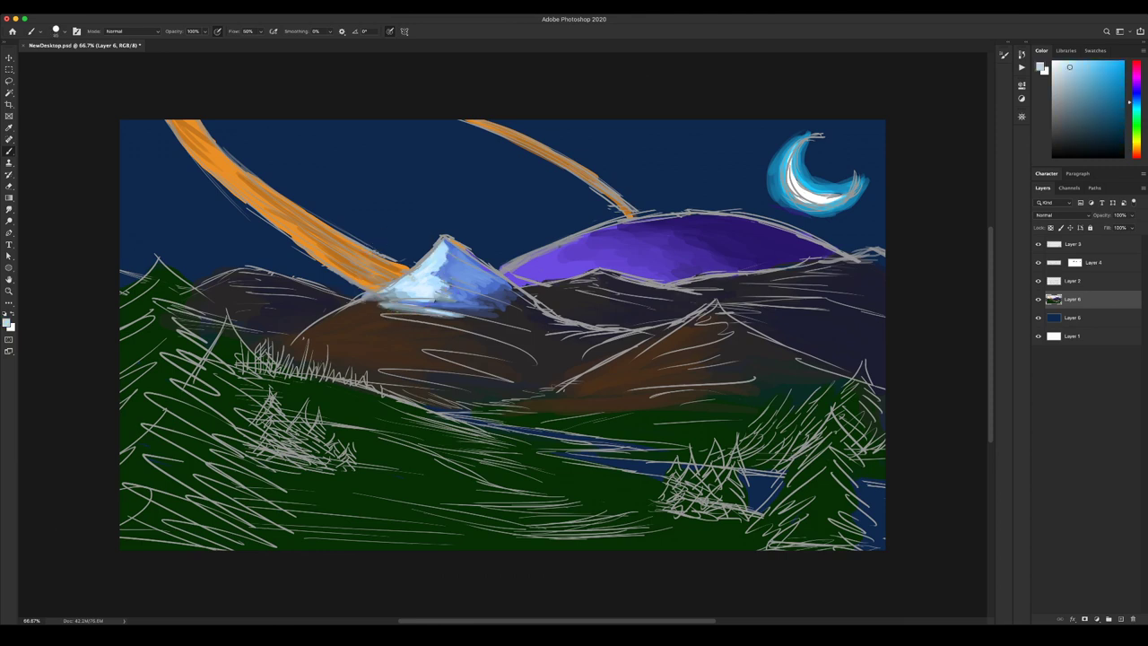
pyautogui.keyDown('alt'); pyautogui.click(803, 154); pyautogui.keyUp('alt')
pyautogui.moveTo(1113, 104); pyautogui.dragTo(1113, 108)
pyautogui.moveTo(858, 201); pyautogui.dragTo(840, 212)
pyautogui.keyDown('alt'); pyautogui.click(778, 234); pyautogui.keyUp('alt')
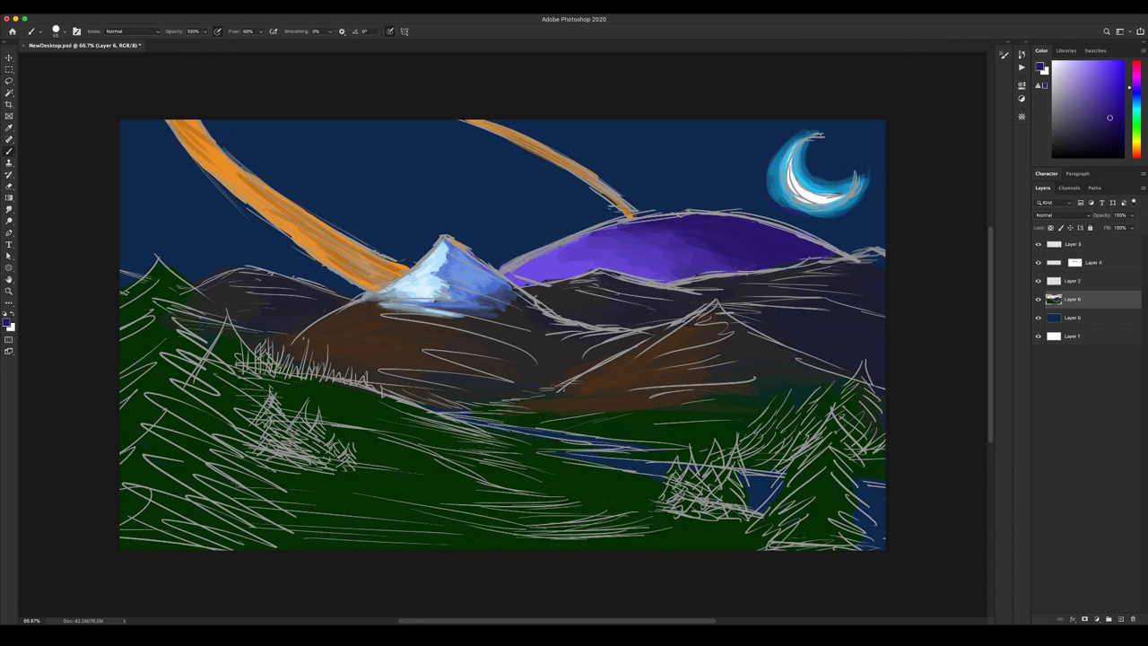
pyautogui.keyDown('alt'); pyautogui.click(701, 244); pyautogui.keyUp('alt')
pyautogui.press(']')
# Sample the bright orange, shrink the brush and touch up the smaller ray's lower end where it meets the planet.
pyautogui.keyDown('alt'); pyautogui.click(220, 164); pyautogui.keyUp('alt')
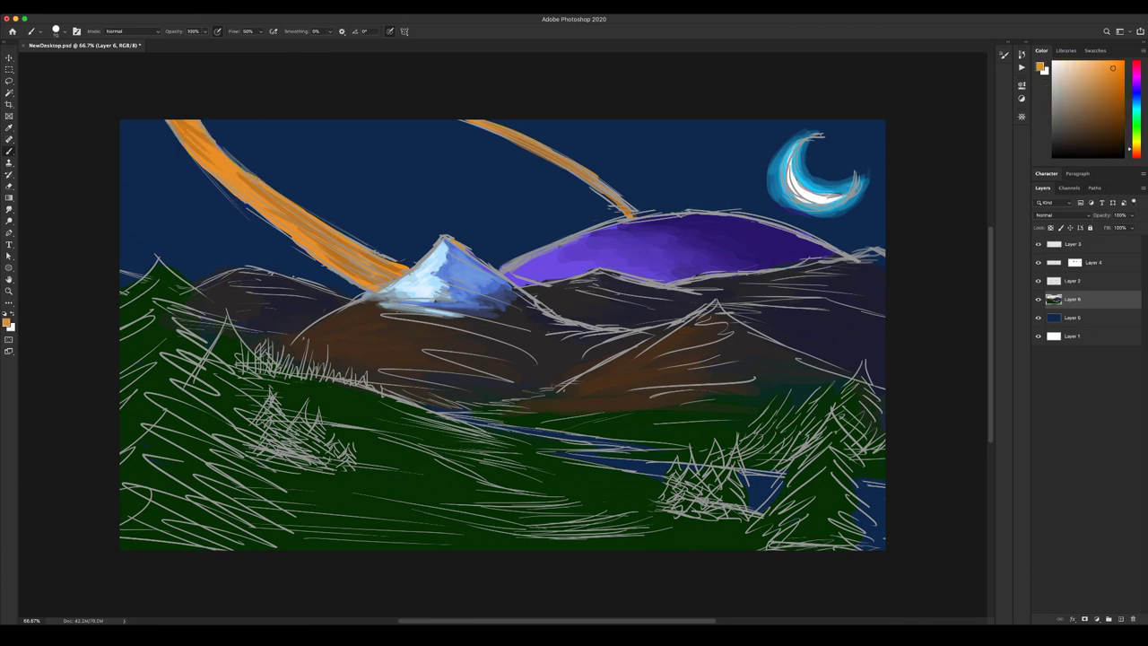
pyautogui.press('[')
pyautogui.press('[')
pyautogui.press('[')
pyautogui.press('[')
pyautogui.press('[')
pyautogui.moveTo(585, 181); pyautogui.dragTo(629, 209)
# Enlarge the brush and sample the dark greens around the foot of the brown mountain.
pyautogui.press(']')
pyautogui.keyDown('alt'); pyautogui.click(788, 392); pyautogui.keyUp('alt')
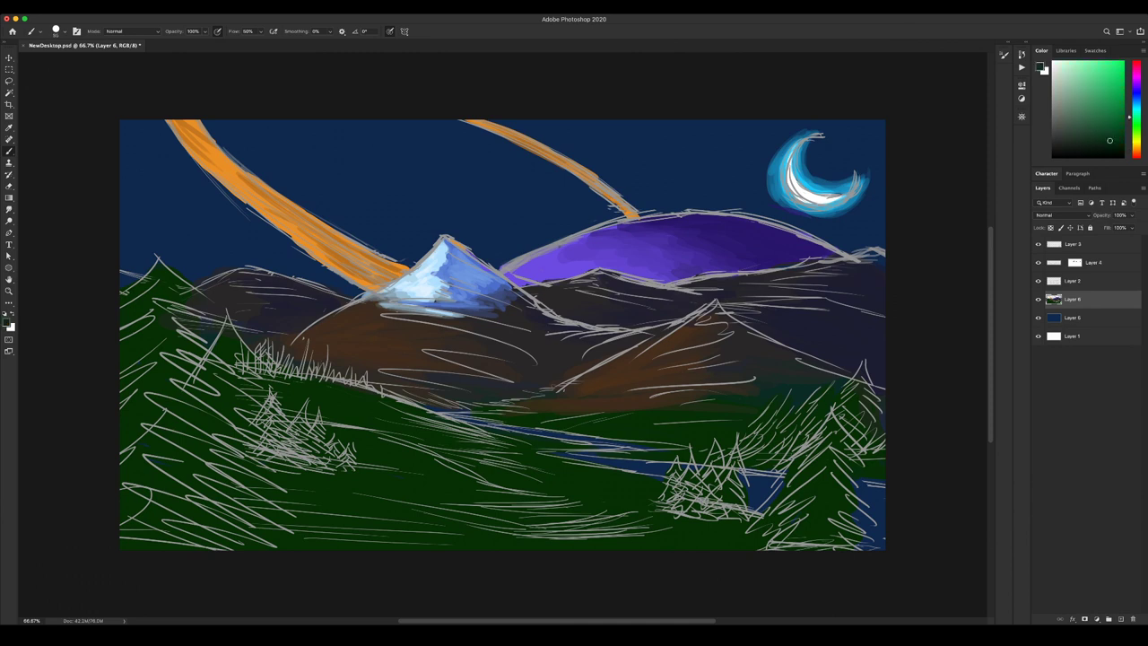
pyautogui.keyDown('alt'); pyautogui.click(742, 410); pyautogui.keyUp('alt')
pyautogui.hotkey('alt', ']')
pyautogui.press(']')
pyautogui.moveTo(511, 404); pyautogui.dragTo(526, 403)
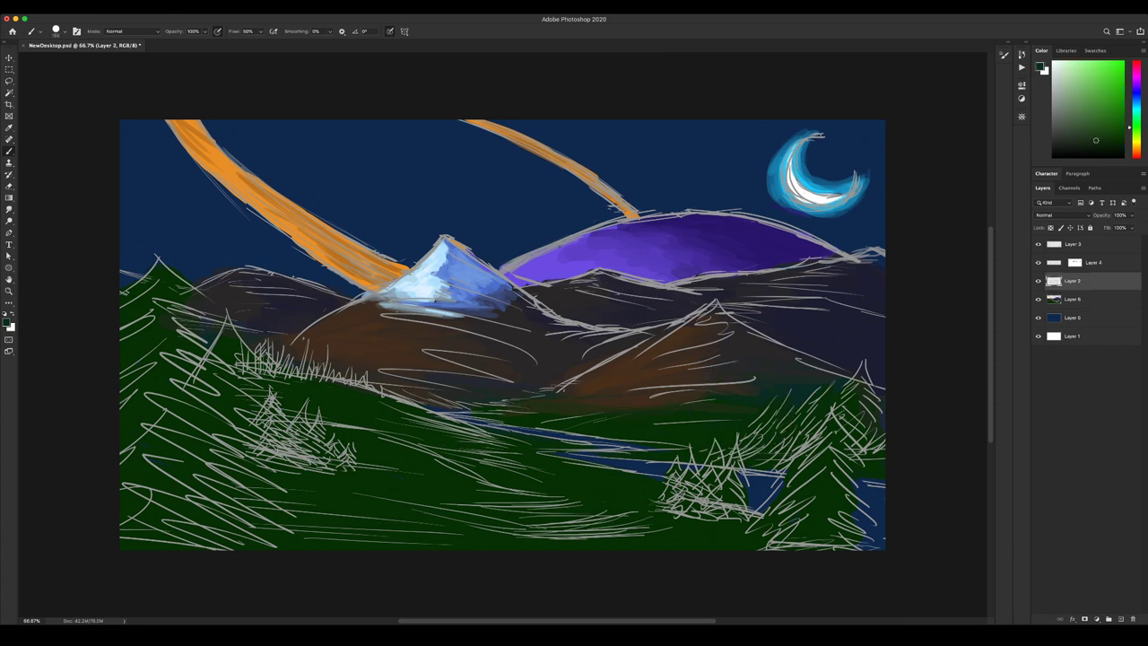
pyautogui.press('super+z')
pyautogui.click(1073, 299)
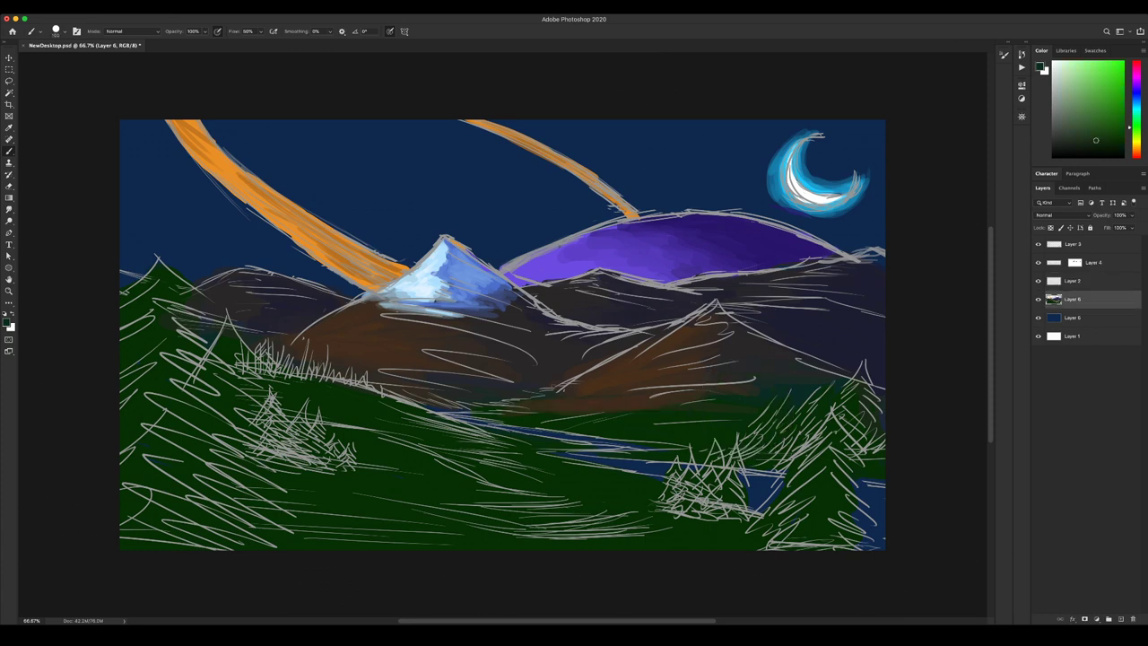
# Blend dark green and sampled browns across the lower slopes of the brown mountains on Layer 6.
pyautogui.click(1038, 281)
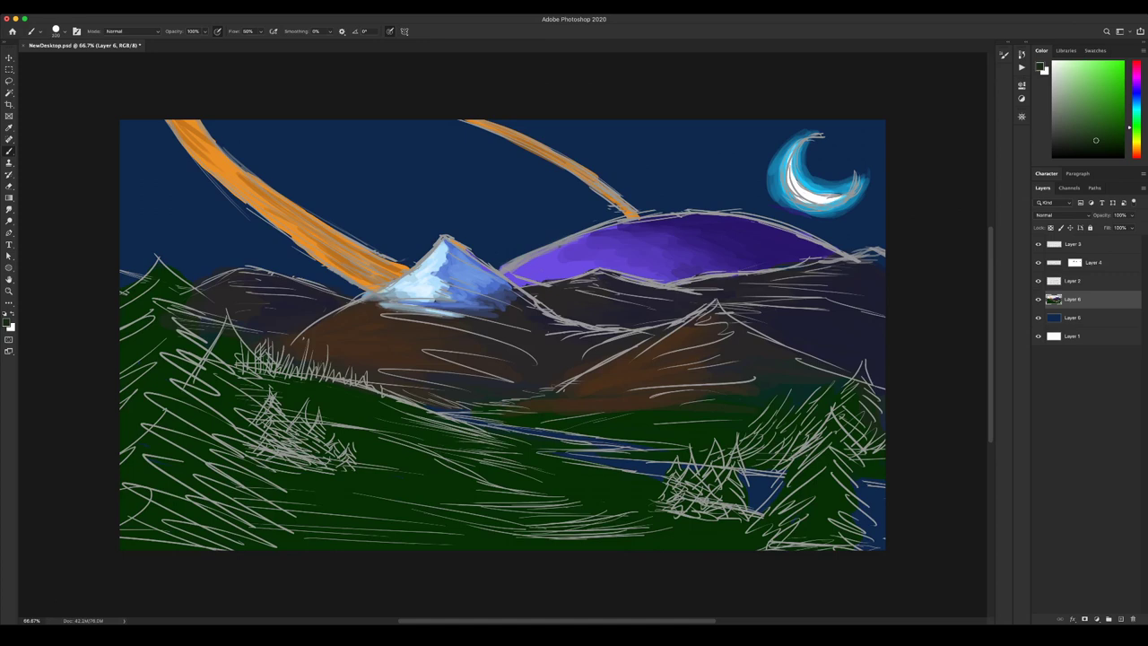
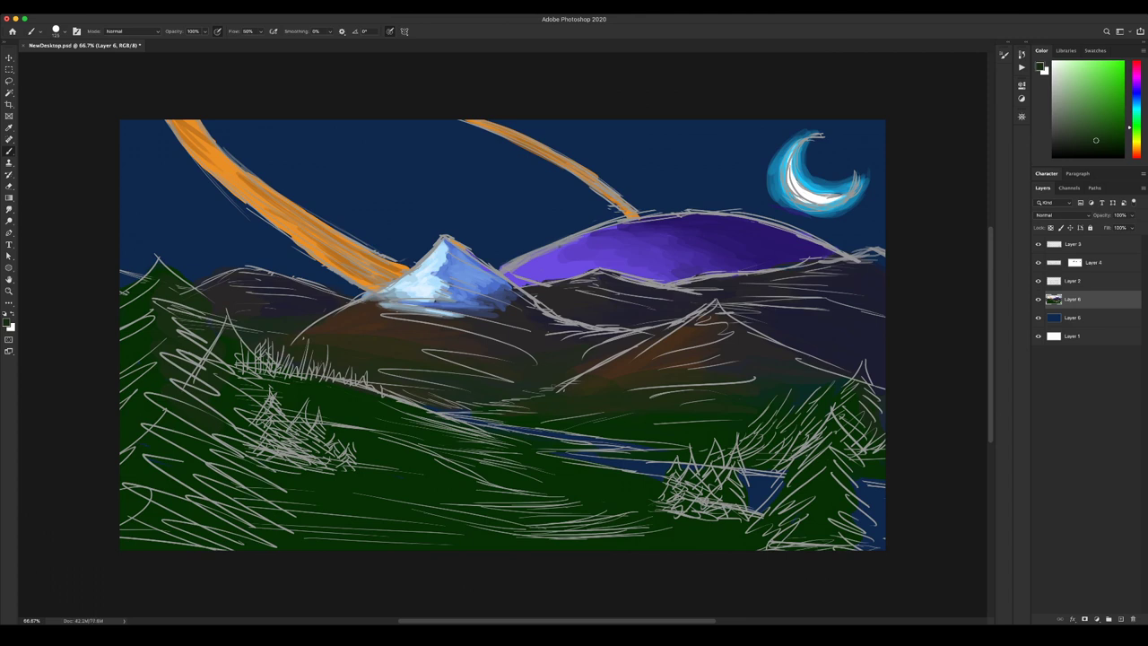
pyautogui.keyDown('alt'); pyautogui.click(303, 338); pyautogui.keyUp('alt')
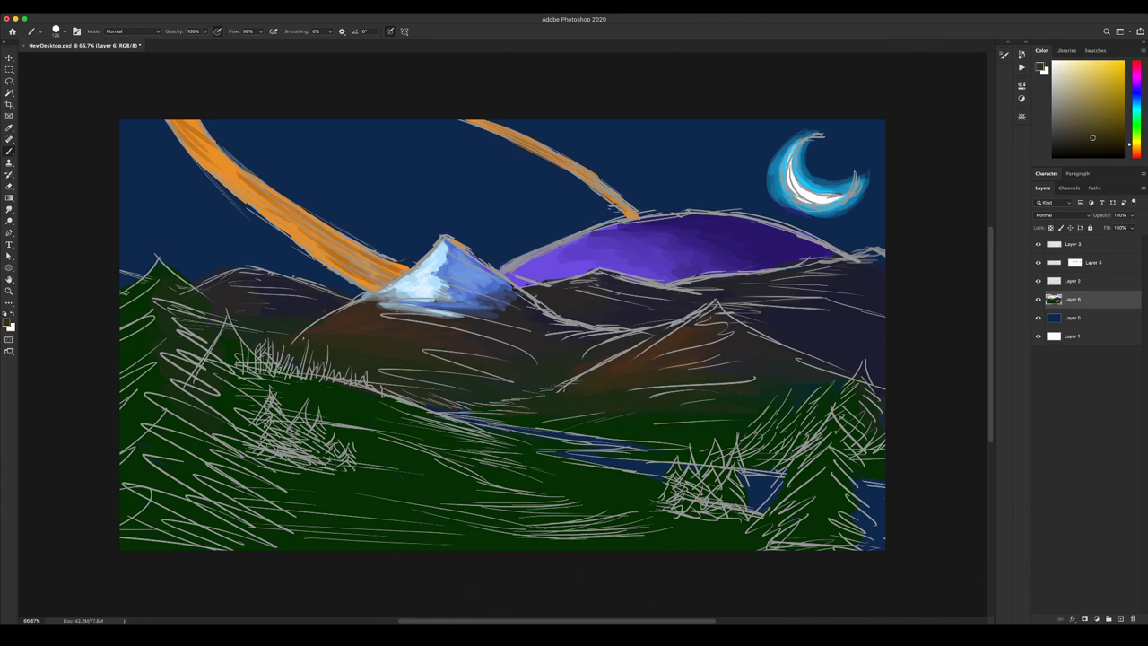
pyautogui.keyDown('alt'); pyautogui.click(685, 386); pyautogui.keyUp('alt')
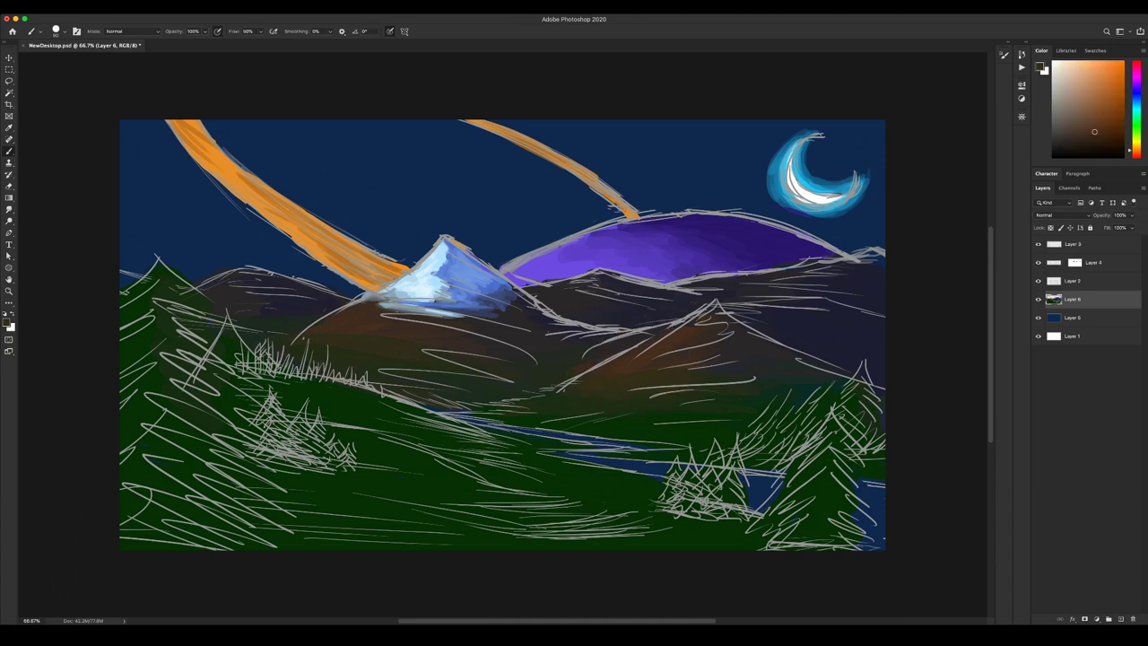
pyautogui.keyDown('alt'); pyautogui.click(633, 368); pyautogui.keyUp('alt')
pyautogui.keyDown('alt'); pyautogui.click(691, 369); pyautogui.keyUp('alt')
pyautogui.moveTo(687, 370); pyautogui.dragTo(632, 373)
pyautogui.press('super+z')
pyautogui.keyDown('alt'); pyautogui.click(663, 367); pyautogui.keyUp('alt')
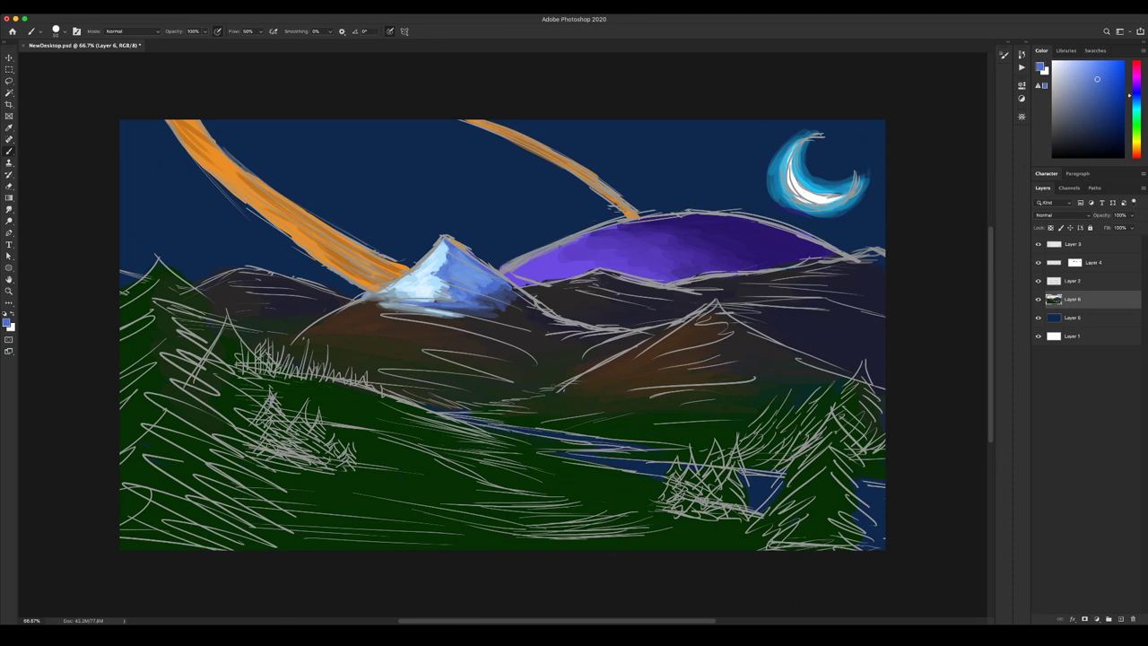
# Choose muted dark blues and sample the mountain greys to blend the snowcap's shaded side into the dark slope.
pyautogui.click(1089, 110)
pyautogui.click(1081, 123)
pyautogui.keyDown('alt'); pyautogui.click(512, 315); pyautogui.keyUp('alt')
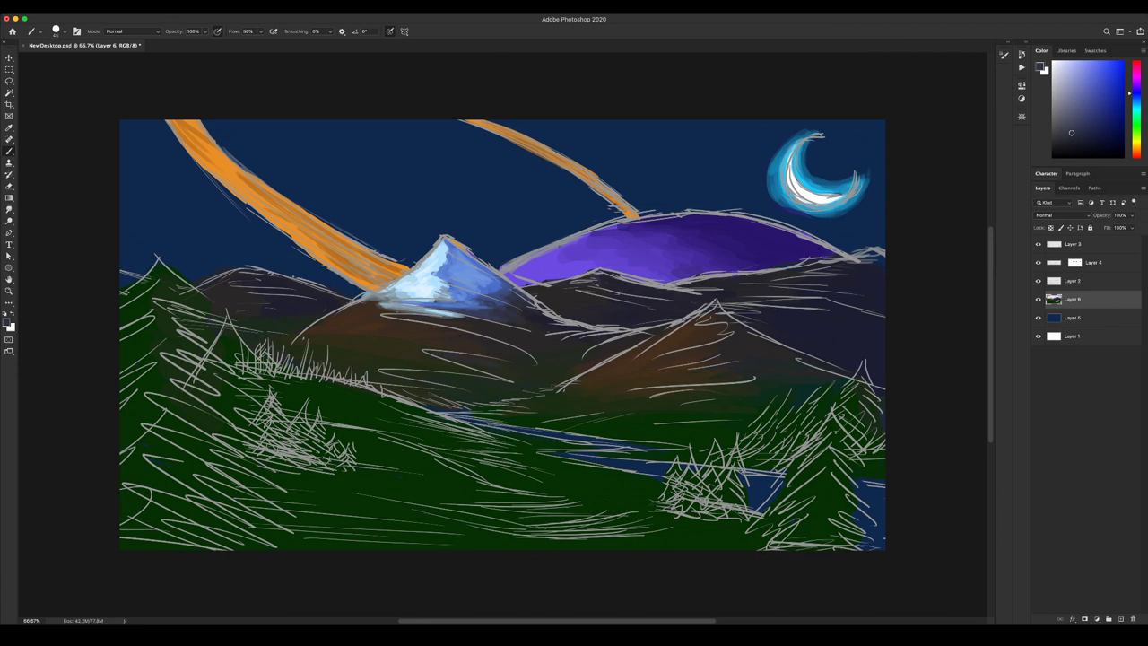
pyautogui.keyDown('alt'); pyautogui.click(529, 321); pyautogui.keyUp('alt')
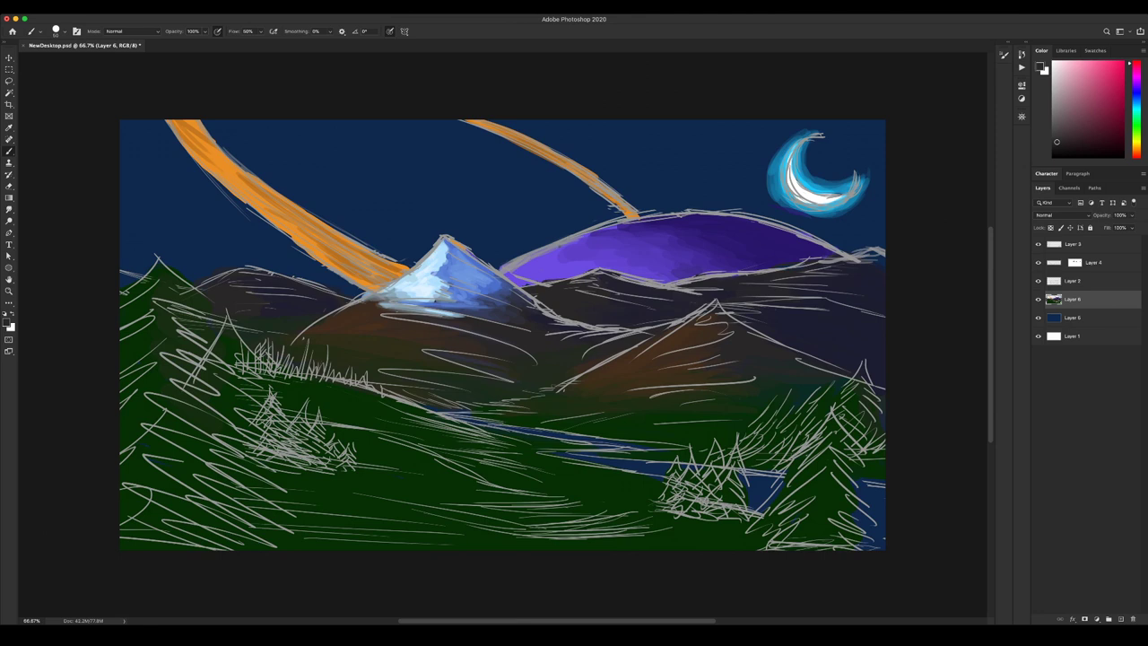
pyautogui.keyDown('alt'); pyautogui.click(558, 304); pyautogui.keyUp('alt')
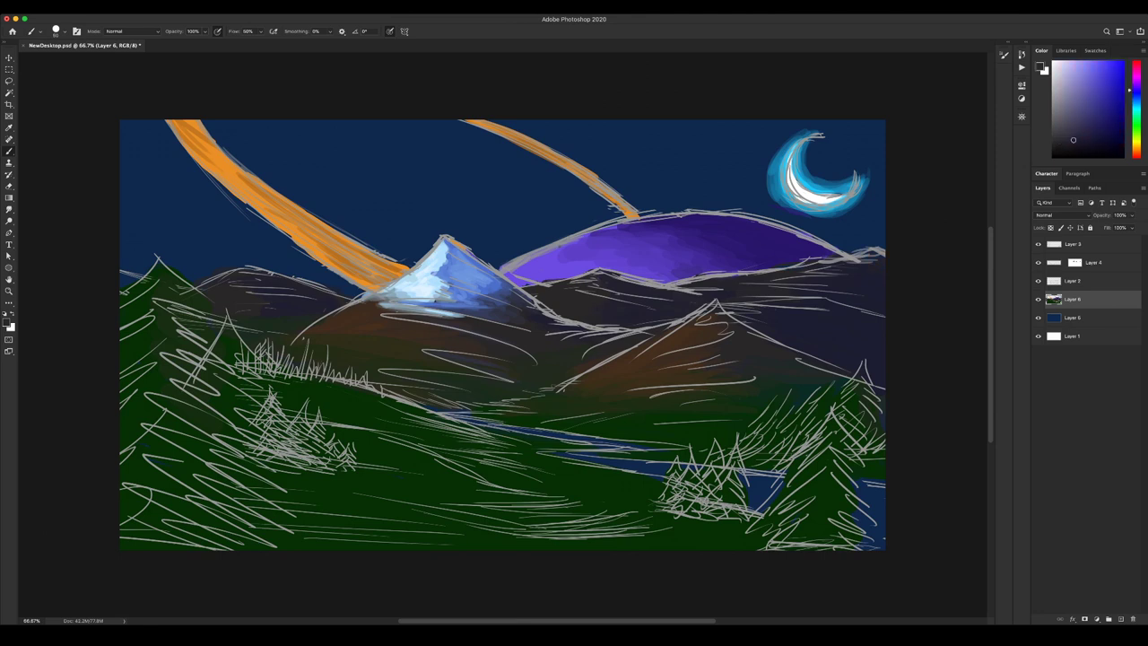
# Sample the dark blue of the moon's outer glow, reduce the brush and paint a soft glow inside the crescent.
pyautogui.keyDown('alt'); pyautogui.click(778, 194); pyautogui.keyUp('alt')
pyautogui.press('[')
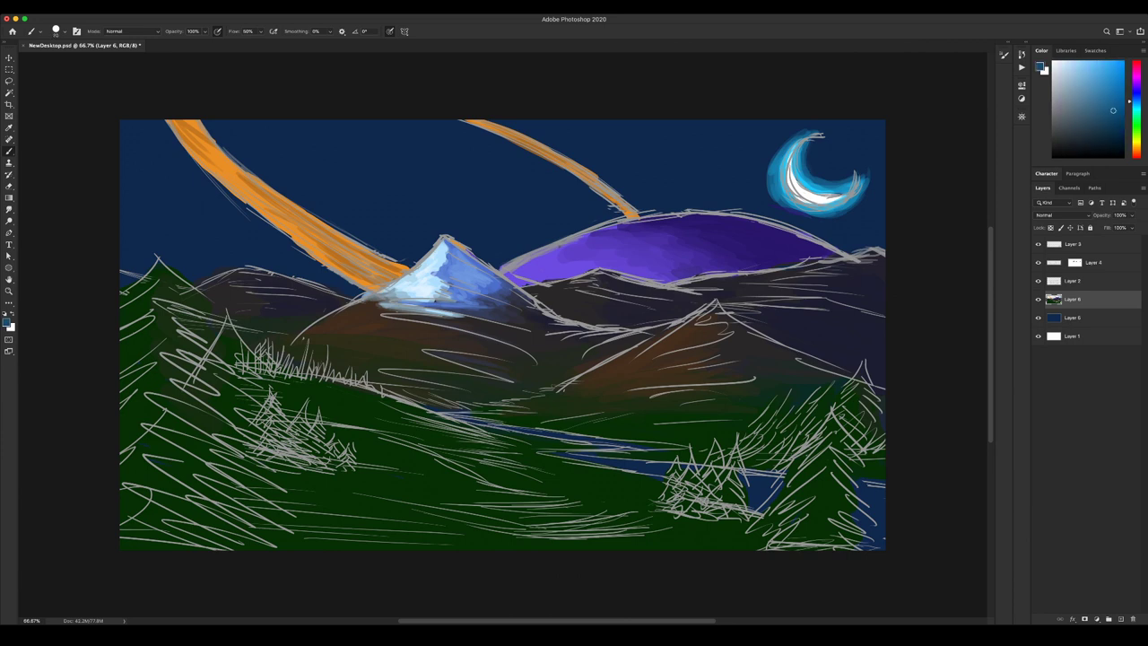
pyautogui.moveTo(811, 152); pyautogui.dragTo(817, 175)
# Sample the moon's bright cyan, shrink the brush and paint reflected highlights along the river and its pools.
pyautogui.keyDown('alt'); pyautogui.click(786, 184); pyautogui.keyUp('alt')
pyautogui.press('[')
pyautogui.press('[')
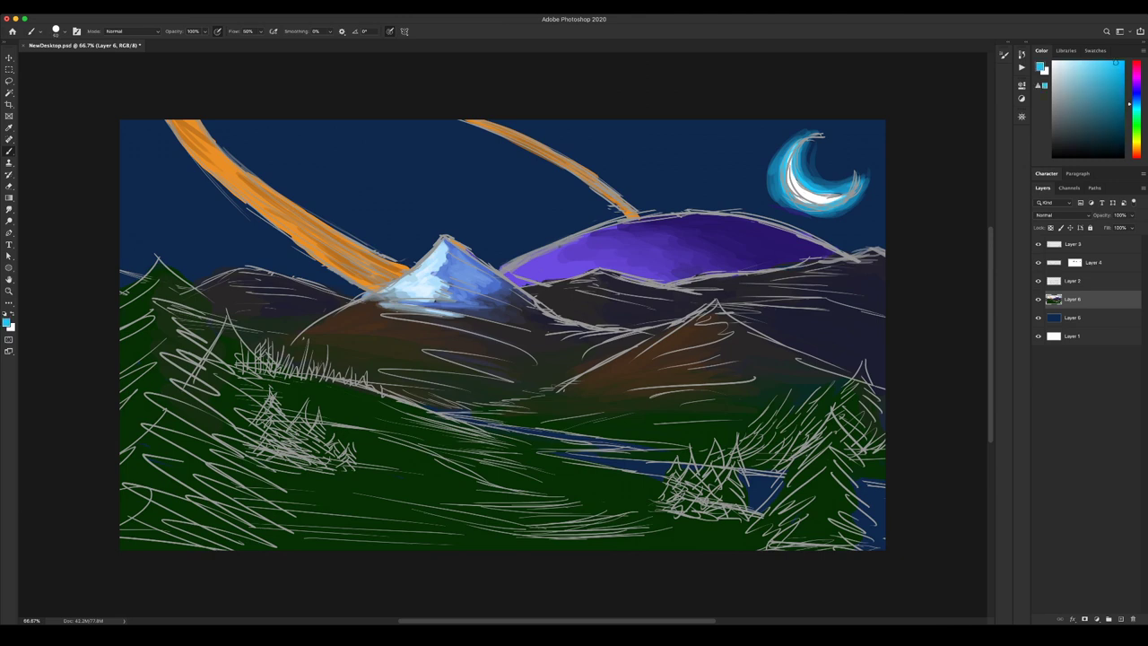
pyautogui.moveTo(748, 476)
pyautogui.mouseDown()
pyautogui.moveTo(787, 484)
pyautogui.moveTo(758, 491)
pyautogui.moveTo(791, 487)
pyautogui.moveTo(753, 508)
pyautogui.mouseUp()
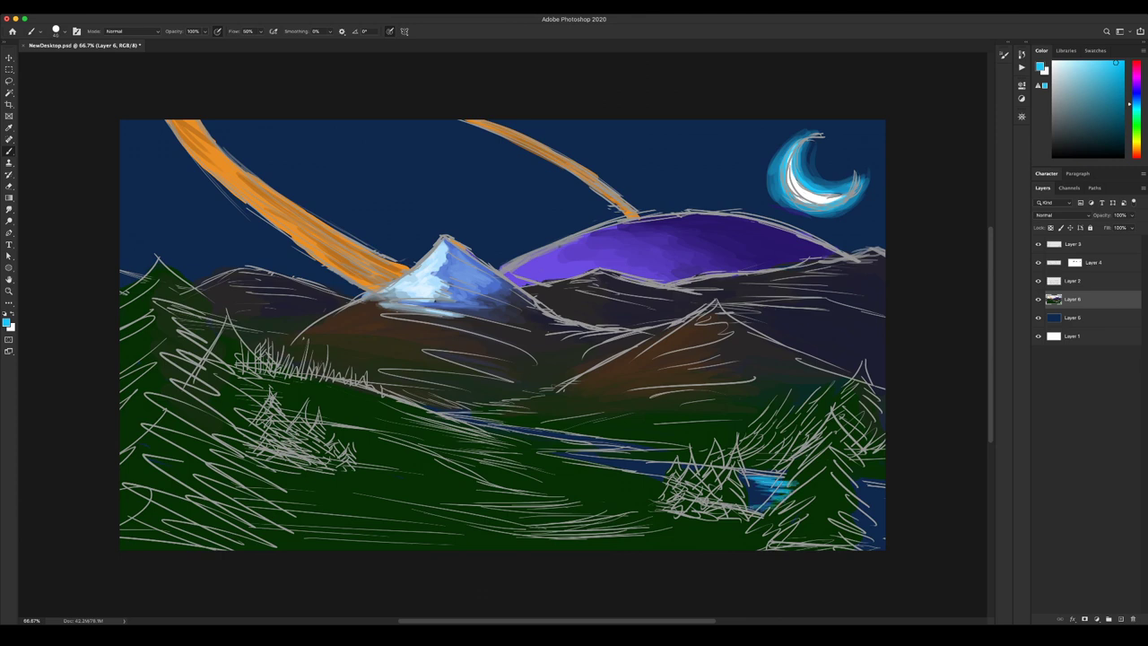
pyautogui.moveTo(568, 460)
pyautogui.mouseDown()
pyautogui.moveTo(671, 468)
pyautogui.moveTo(569, 456)
pyautogui.moveTo(629, 466)
pyautogui.moveTo(571, 455)
pyautogui.moveTo(636, 445)
pyautogui.mouseUp()
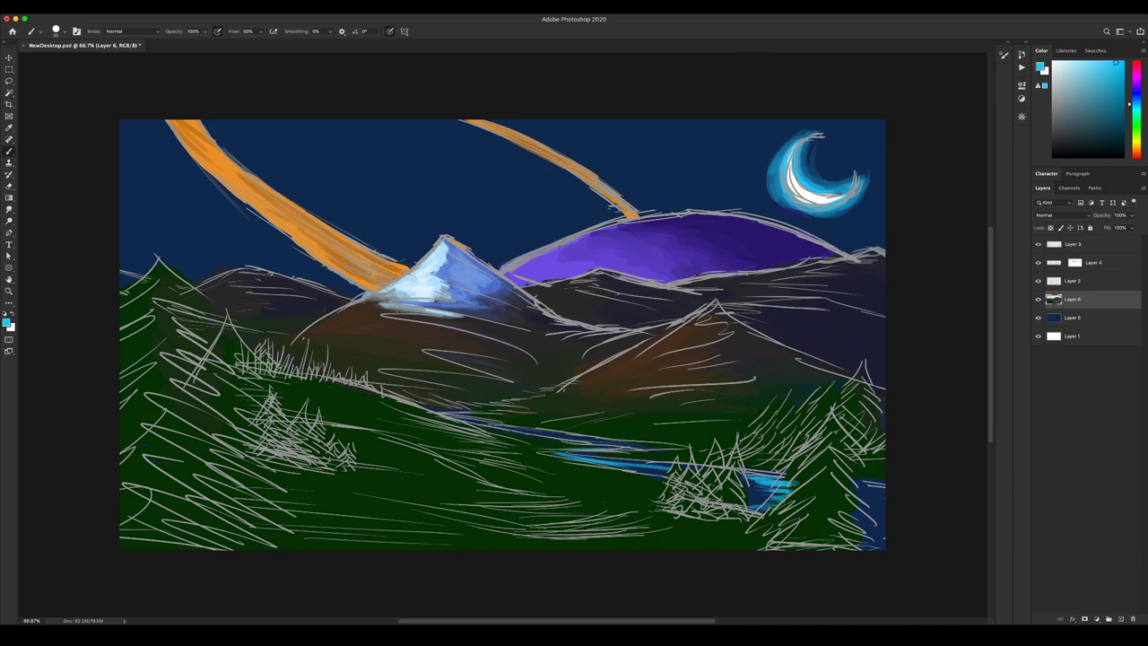
pyautogui.moveTo(495, 427); pyautogui.dragTo(629, 444)
pyautogui.moveTo(884, 489)
pyautogui.mouseDown()
pyautogui.moveTo(856, 491)
pyautogui.moveTo(855, 515)
pyautogui.mouseUp()
pyautogui.moveTo(767, 473); pyautogui.dragTo(747, 479)
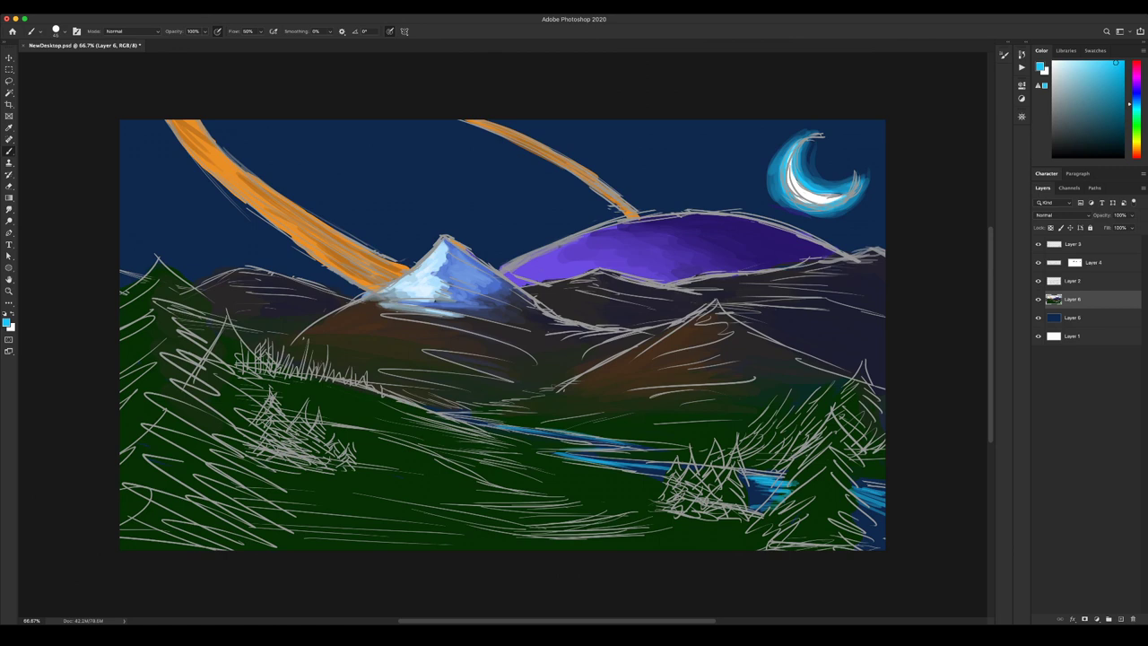
# Blend the river pool between the foreground trees with sampled blues and restore the large tree's edge in sampled dark green.
pyautogui.keyDown('alt'); pyautogui.click(761, 488); pyautogui.keyUp('alt')
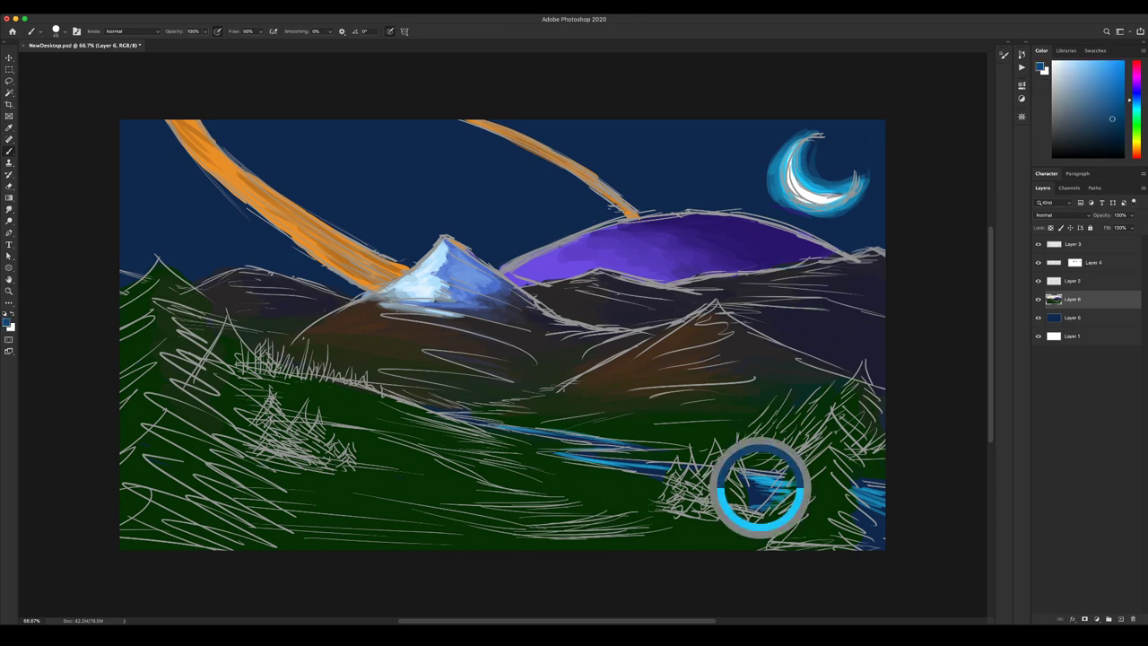
pyautogui.moveTo(770, 491); pyautogui.dragTo(781, 490)
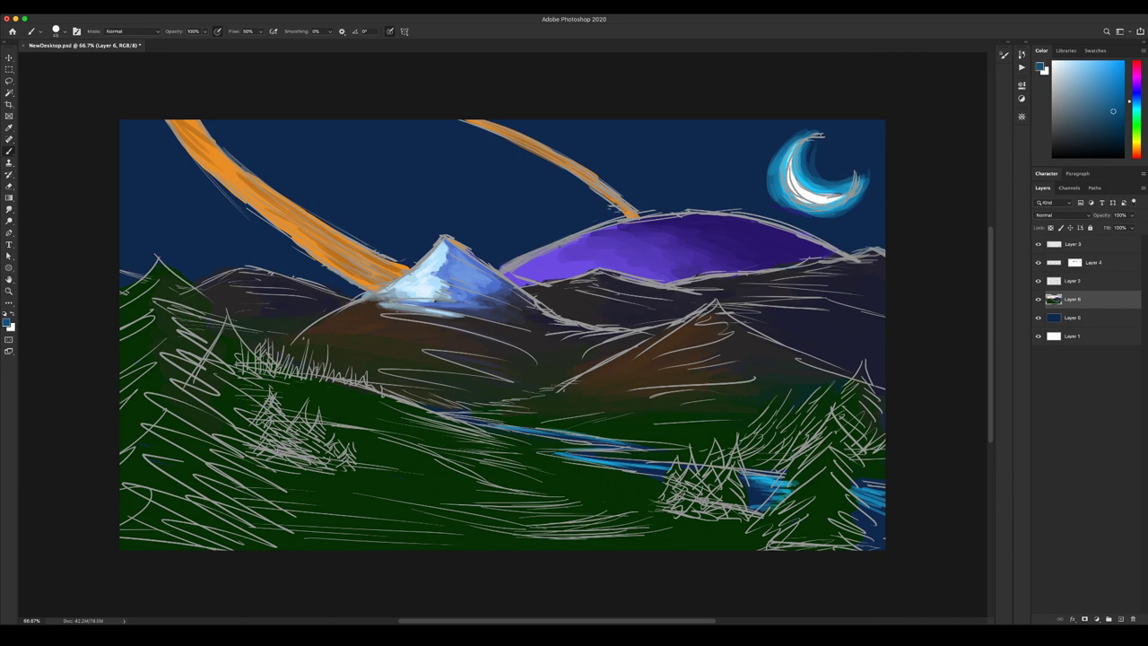
pyautogui.keyDown('alt'); pyautogui.click(758, 477); pyautogui.keyUp('alt')
pyautogui.keyDown('alt'); pyautogui.click(758, 478); pyautogui.keyUp('alt')
pyautogui.moveTo(787, 478)
pyautogui.mouseDown()
pyautogui.moveTo(773, 480)
pyautogui.moveTo(764, 508)
pyautogui.mouseUp()
pyautogui.keyDown('alt'); pyautogui.click(803, 492); pyautogui.keyUp('alt')
pyautogui.click(782, 481)
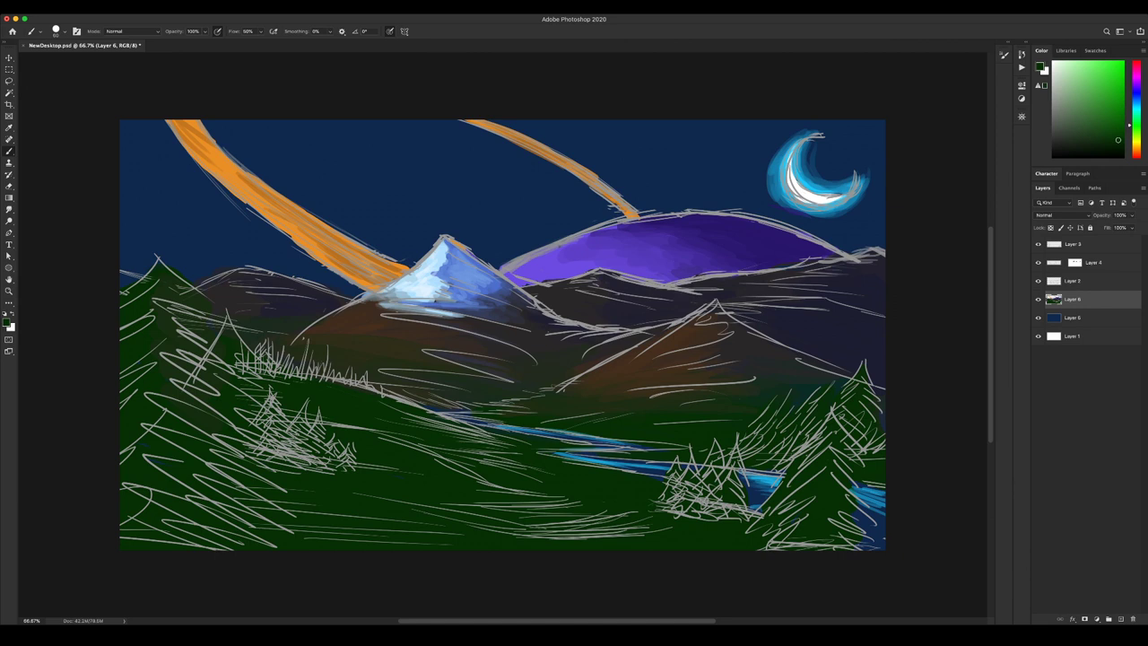
# Sample the river's bright blue and paint extra highlights on the pool beside the large tree and the upper channel.
pyautogui.keyDown('alt'); pyautogui.click(757, 479); pyautogui.keyUp('alt')
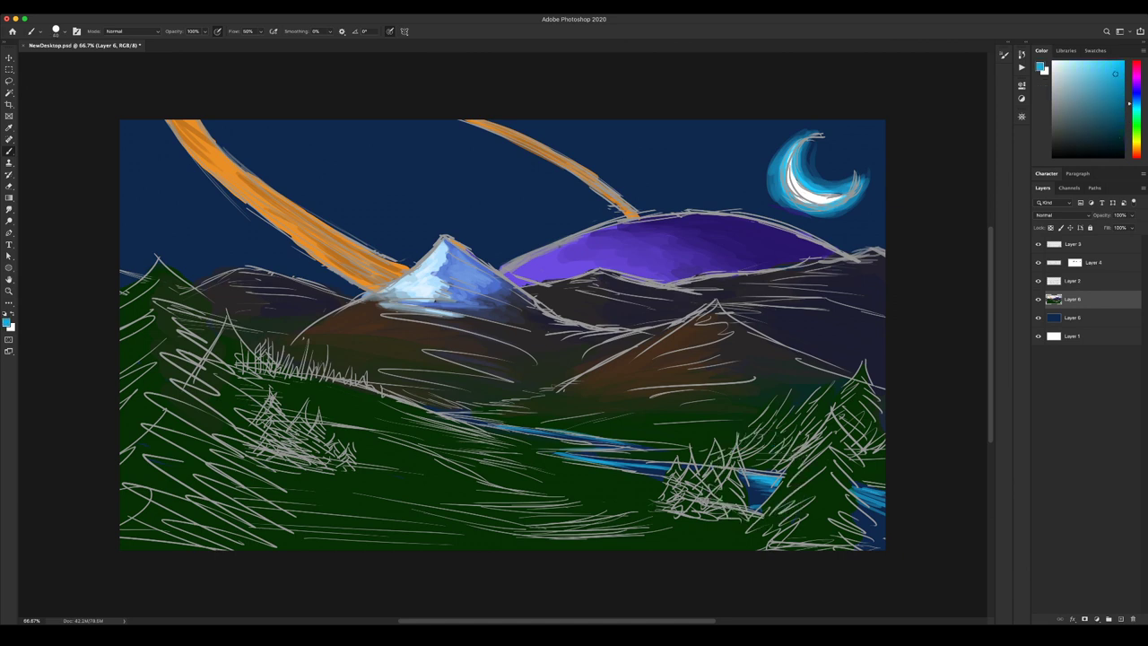
pyautogui.moveTo(870, 495); pyautogui.dragTo(881, 507)
pyautogui.moveTo(660, 447); pyautogui.dragTo(618, 442)
# Enlarge the brush and blend sampled dark greens and mountain greys across the meadow hillside.
pyautogui.keyDown('alt'); pyautogui.click(407, 484); pyautogui.keyUp('alt')
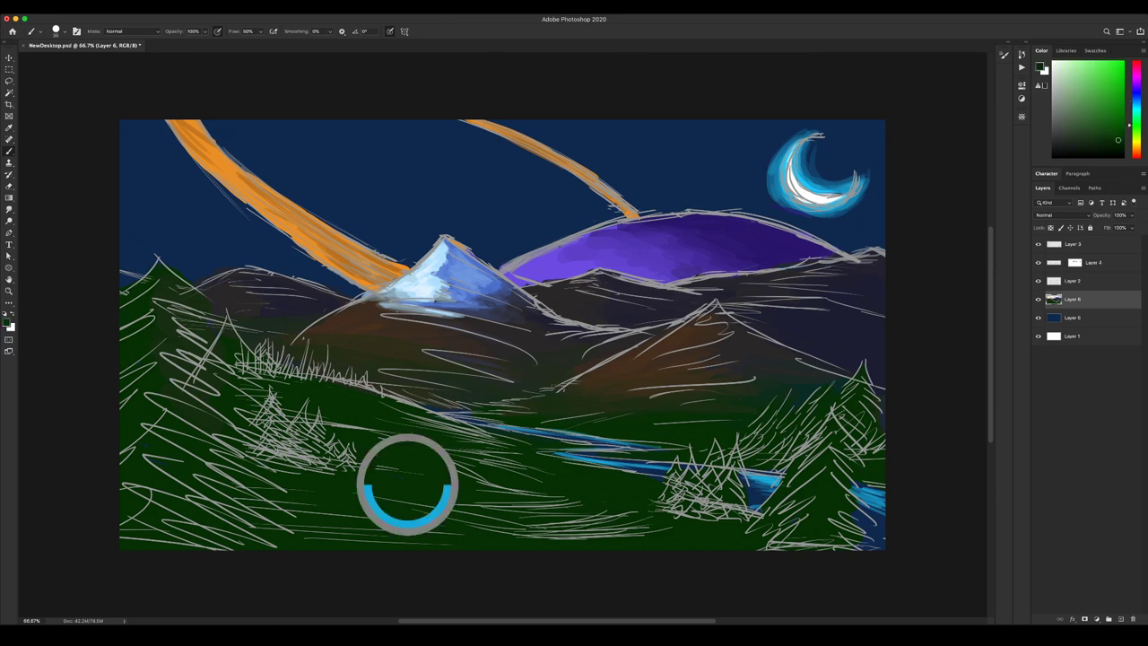
pyautogui.press(']')
pyautogui.press(']')
pyautogui.press(']')
pyautogui.keyDown('alt'); pyautogui.click(457, 394); pyautogui.keyUp('alt')
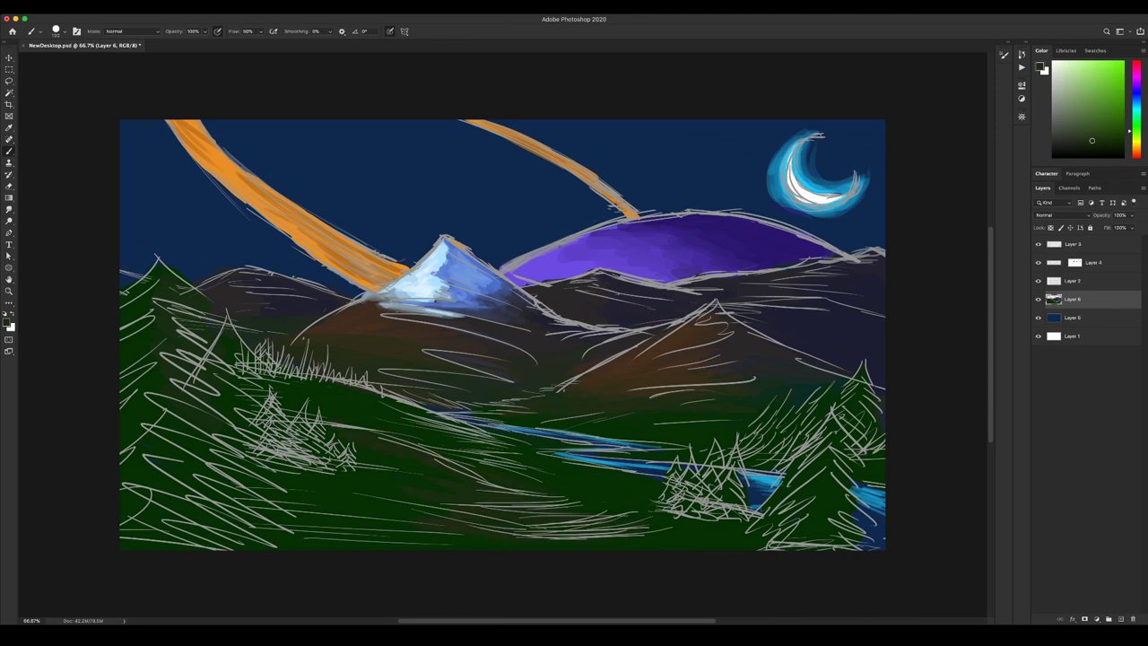
pyautogui.keyDown('alt'); pyautogui.click(332, 403); pyautogui.keyUp('alt')
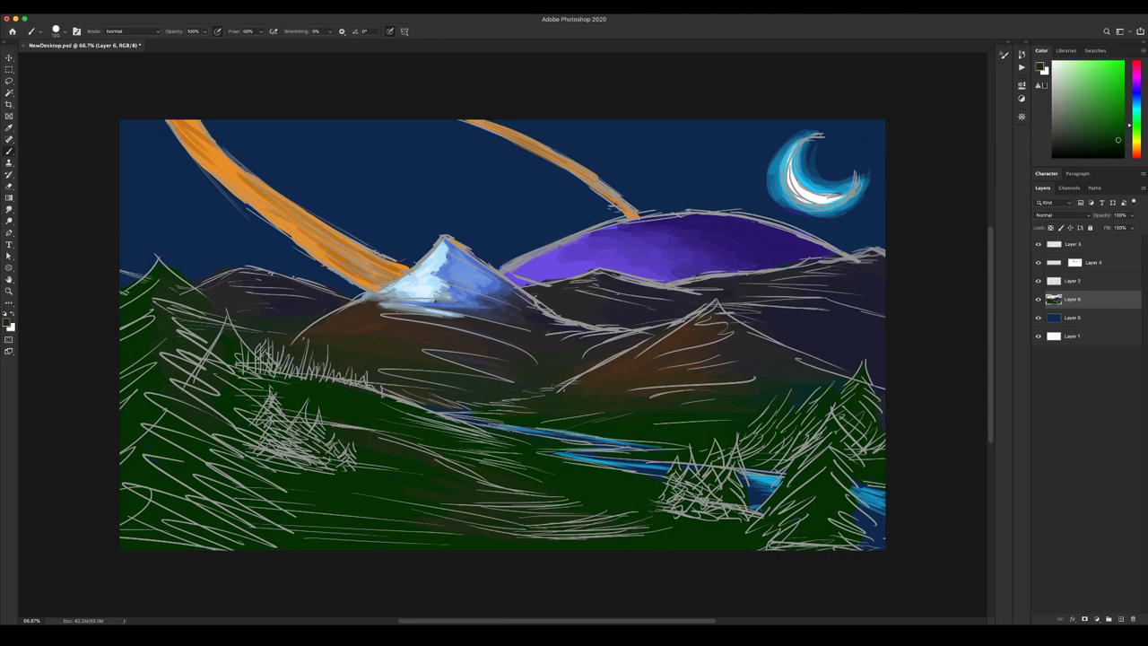
# Choose a near-black green and darken the big trees at the painting's left edge and the large tree beside the river.
pyautogui.keyDown('alt'); pyautogui.click(332, 403); pyautogui.keyUp('alt')
pyautogui.moveTo(177, 396)
pyautogui.mouseDown()
pyautogui.moveTo(126, 438)
pyautogui.moveTo(140, 544)
pyautogui.mouseUp()
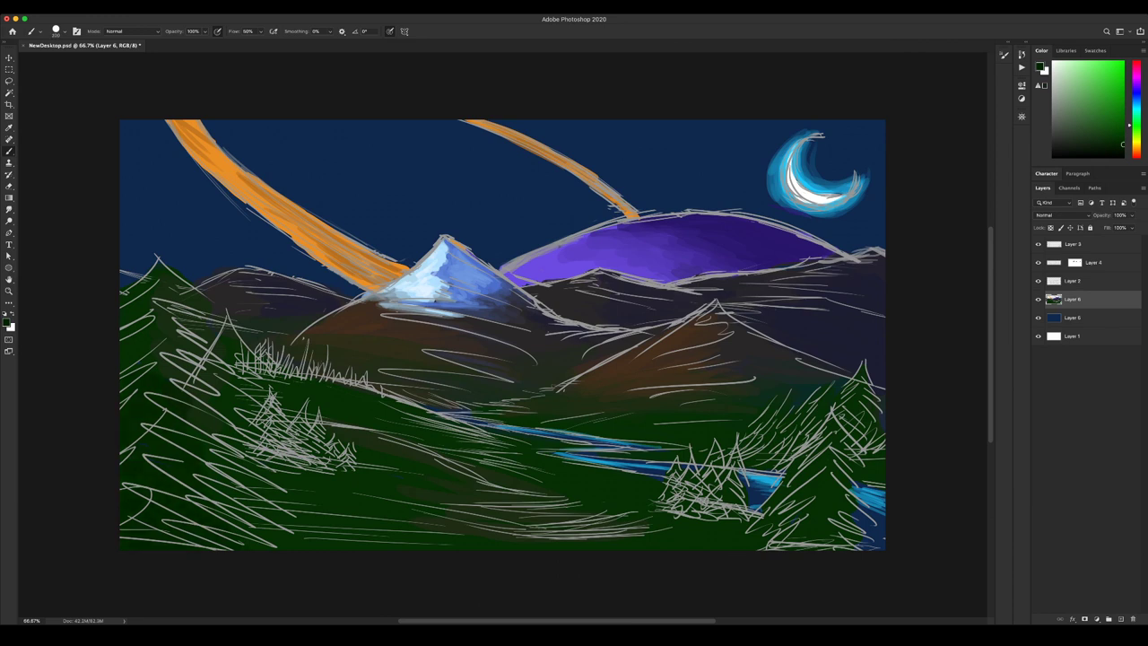
pyautogui.keyDown('alt'); pyautogui.click(153, 502); pyautogui.keyUp('alt')
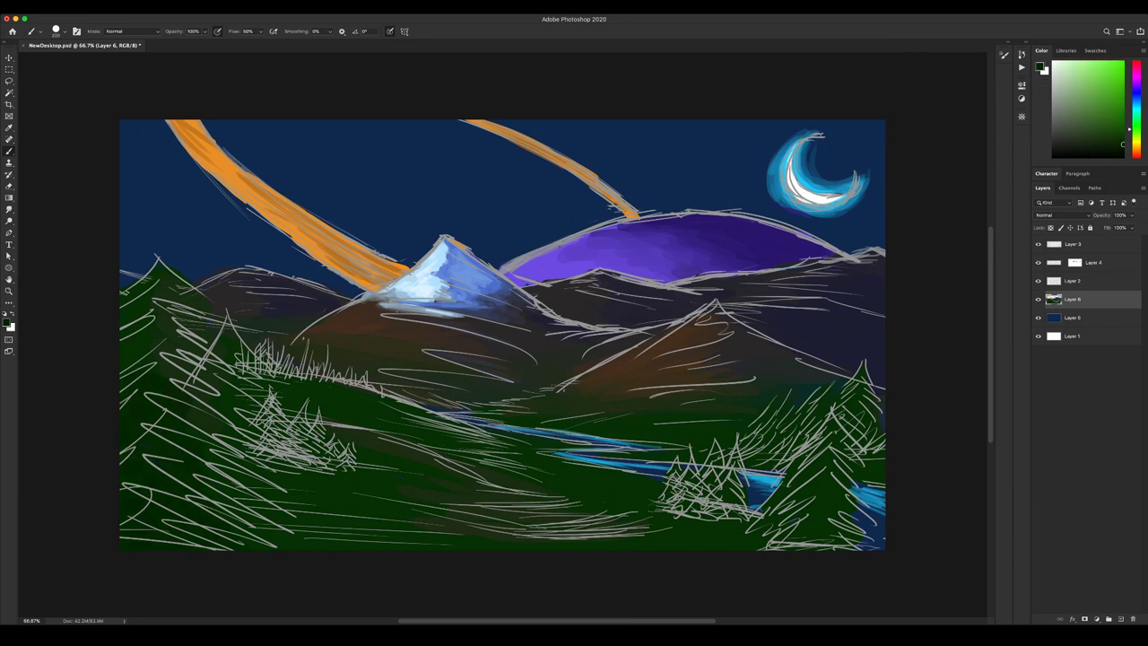
pyautogui.click(1123, 139)
pyautogui.moveTo(193, 535)
pyautogui.mouseDown()
pyautogui.moveTo(134, 529)
pyautogui.moveTo(143, 457)
pyautogui.mouseUp()
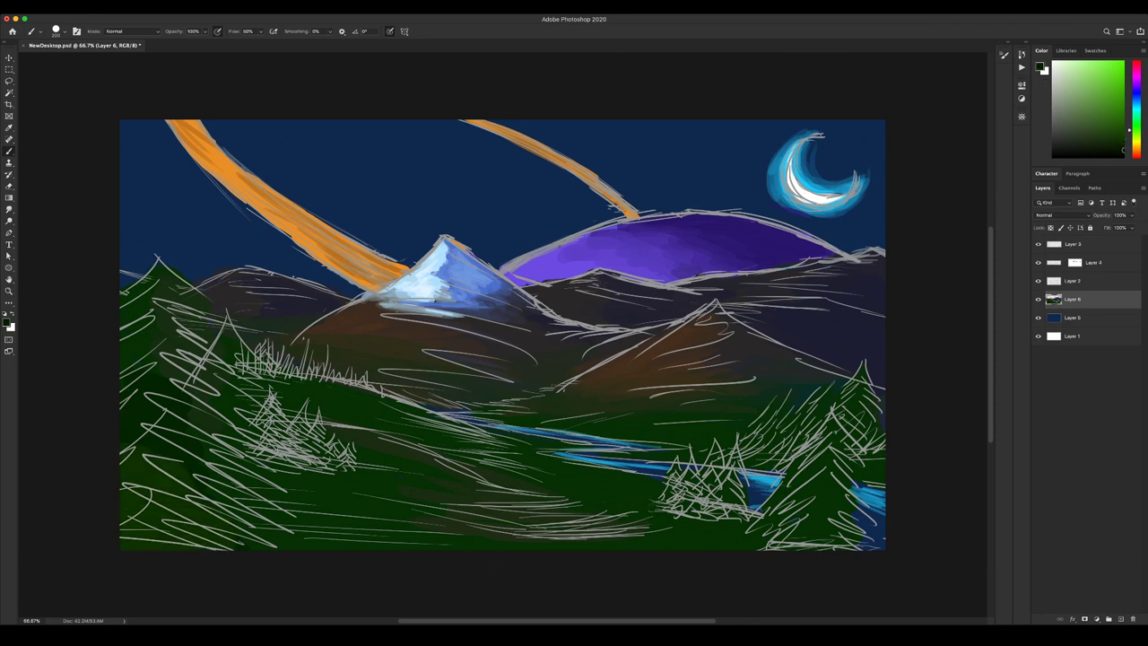
pyautogui.moveTo(151, 522)
pyautogui.mouseDown()
pyautogui.moveTo(223, 538)
pyautogui.moveTo(148, 470)
pyautogui.mouseUp()
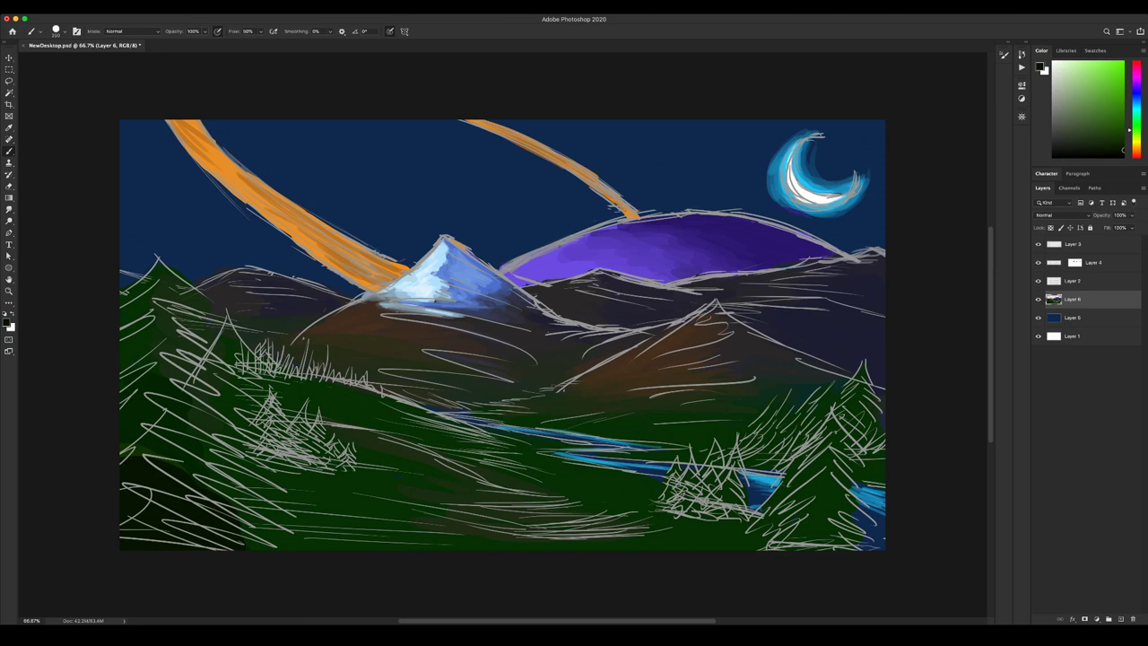
pyautogui.moveTo(186, 510); pyautogui.dragTo(148, 465)
pyautogui.moveTo(179, 370)
pyautogui.mouseDown()
pyautogui.moveTo(159, 311)
pyautogui.moveTo(190, 346)
pyautogui.moveTo(204, 403)
pyautogui.mouseUp()
pyautogui.moveTo(220, 350); pyautogui.dragTo(208, 421)
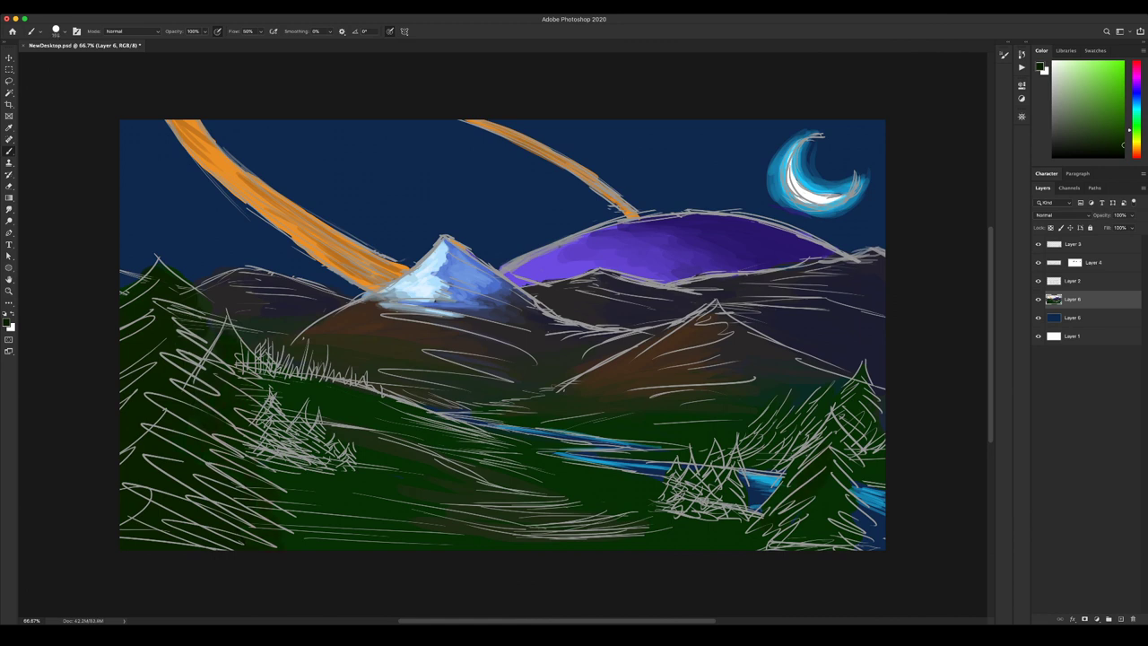
pyautogui.moveTo(850, 488)
pyautogui.mouseDown()
pyautogui.moveTo(812, 527)
pyautogui.moveTo(866, 547)
pyautogui.mouseUp()
# Sample the foothill brown, enlarge the brush and paint blended brown and olive earth patches across the meadow.
pyautogui.keyDown('alt'); pyautogui.click(622, 361); pyautogui.keyUp('alt')
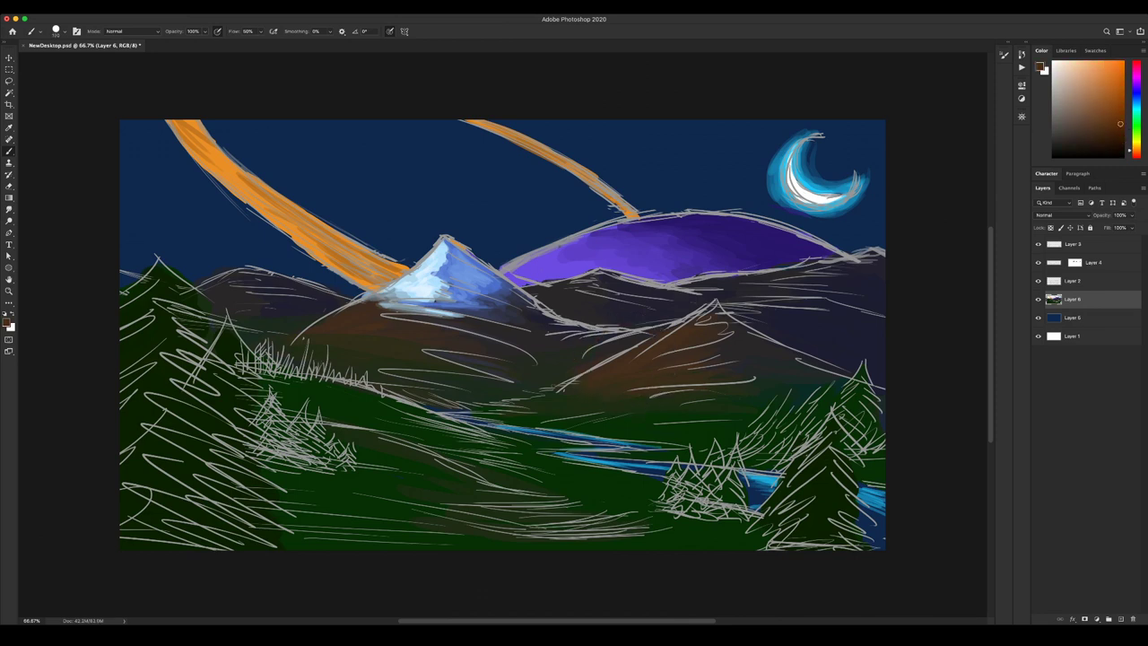
pyautogui.press(']')
pyautogui.press(']')
pyautogui.press(']')
pyautogui.moveTo(378, 489); pyautogui.dragTo(507, 506)
pyautogui.keyDown('alt'); pyautogui.click(390, 485); pyautogui.keyUp('alt')
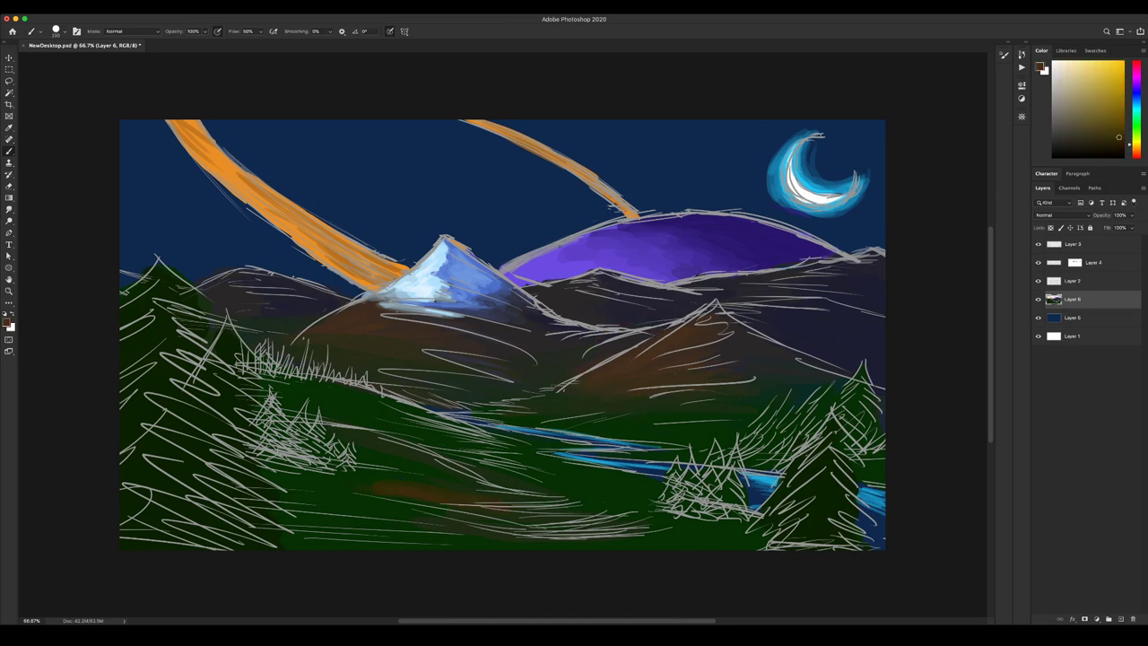
pyautogui.keyDown('alt'); pyautogui.click(387, 481); pyautogui.keyUp('alt')
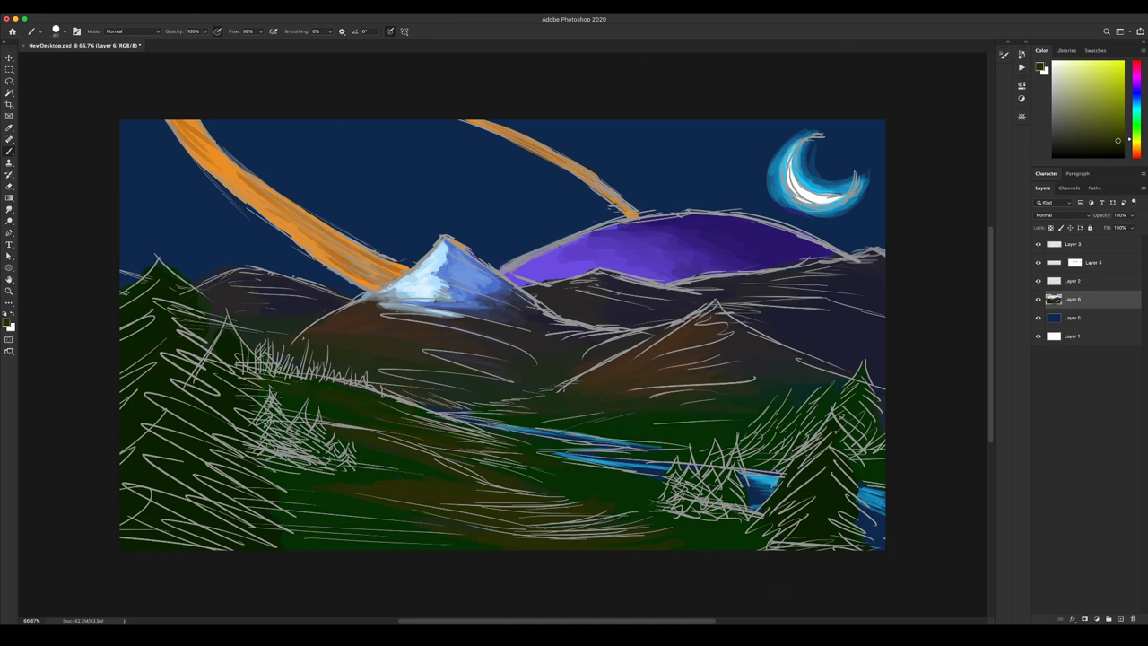
pyautogui.moveTo(358, 484); pyautogui.dragTo(251, 466)
pyautogui.moveTo(285, 538); pyautogui.dragTo(431, 544)
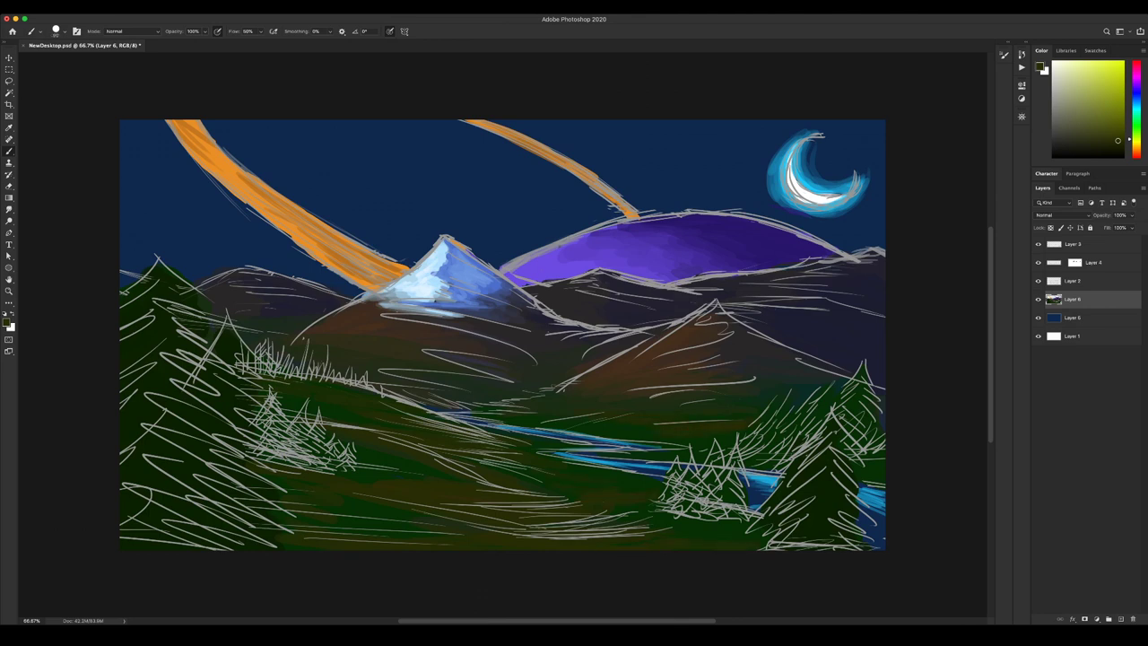
# Work dark green strokes into the meadow, and shade the mountains with sampled brown and a dark muted blue.
pyautogui.click(1136, 125)
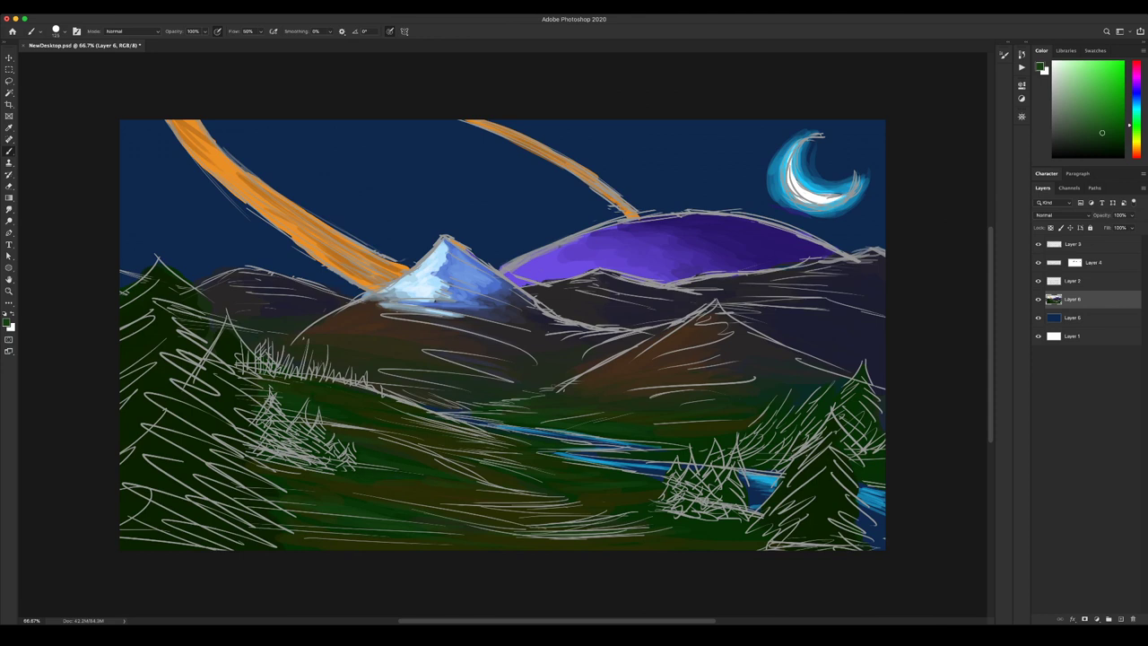
pyautogui.click(1118, 140)
pyautogui.keyDown('alt'); pyautogui.click(659, 351); pyautogui.keyUp('alt')
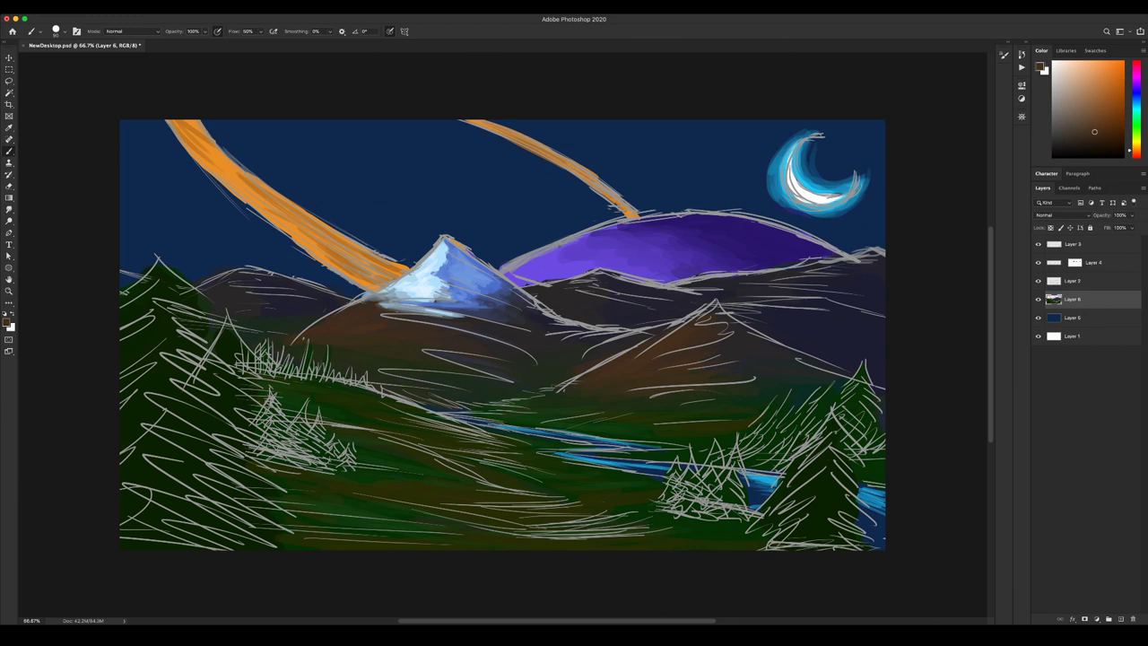
pyautogui.click(1136, 90)
pyautogui.click(1073, 140)
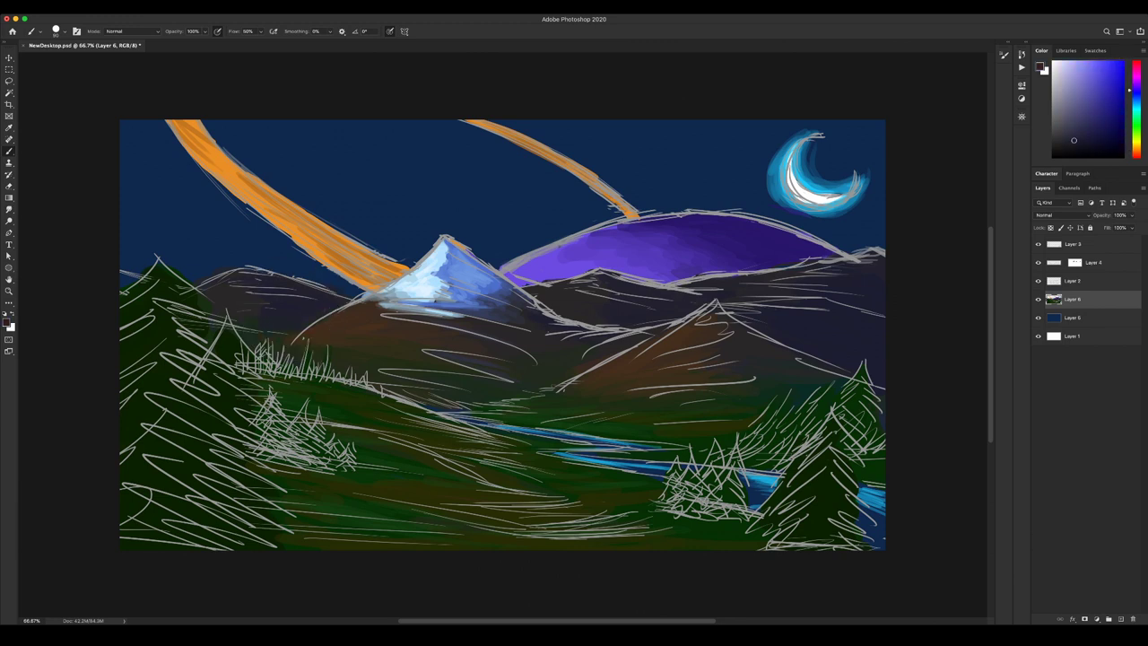
# Preview the painting without its sketch layers, and add a new layer directly above the painted landscape layer.
pyautogui.press('super+comma')
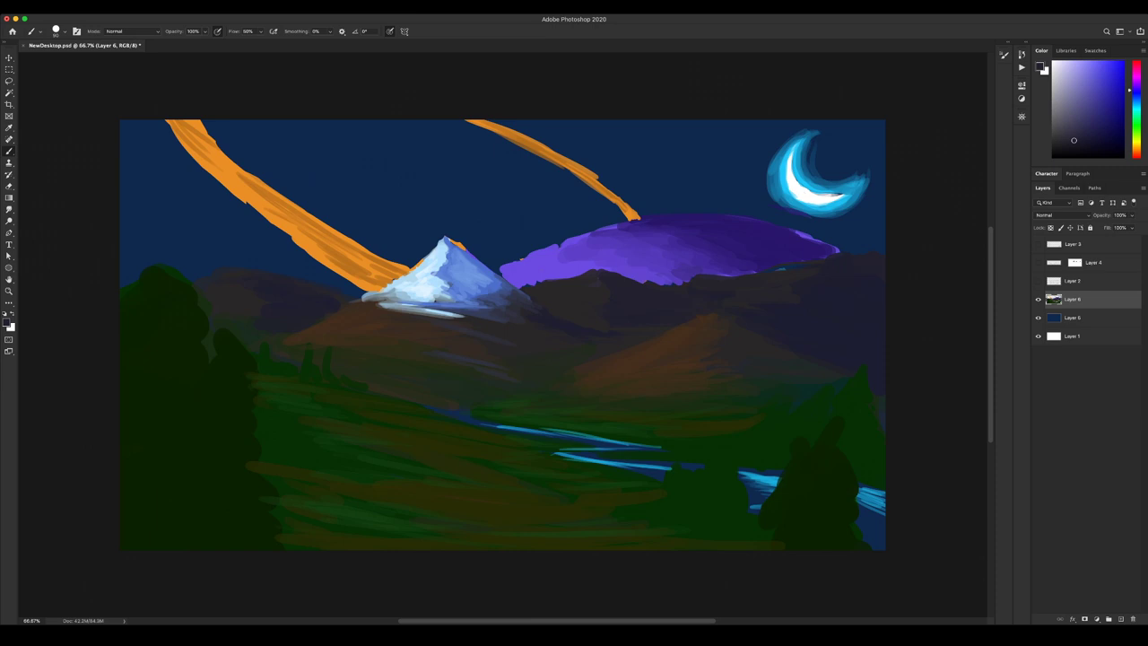
pyautogui.press('super+comma')
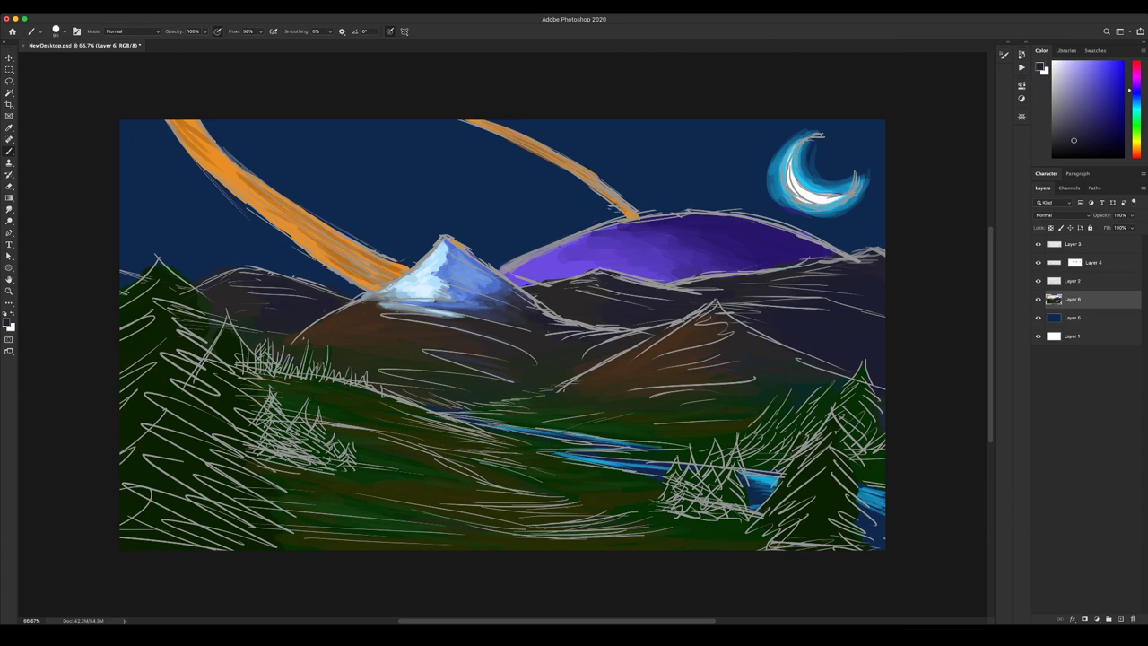
pyautogui.click(1074, 243)
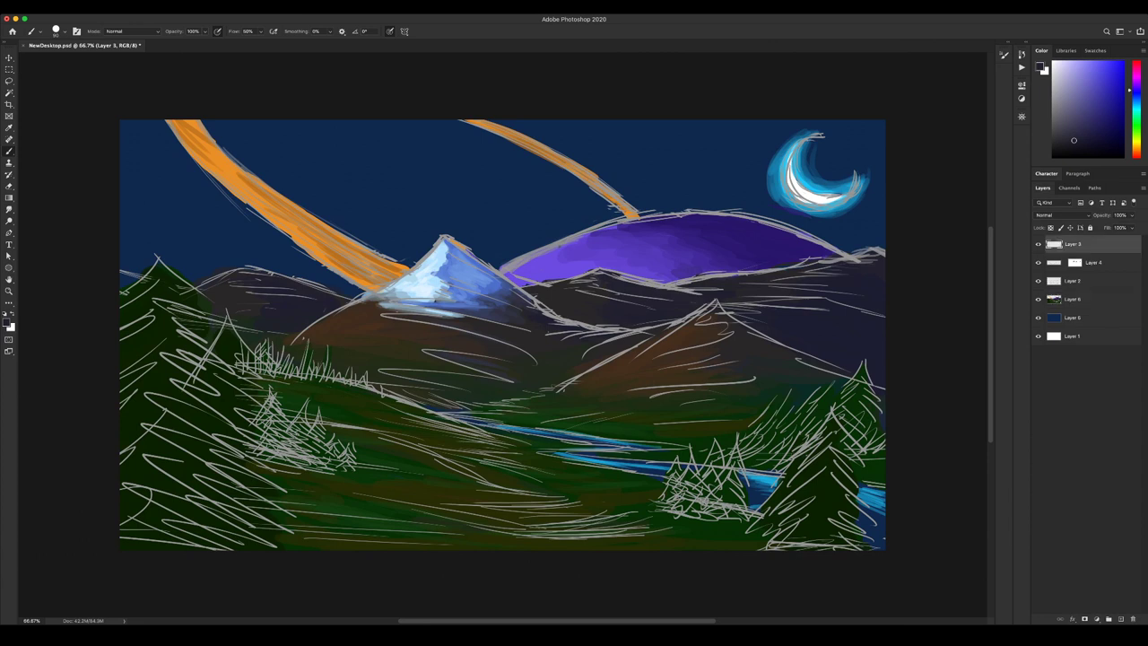
pyautogui.click(1073, 299)
pyautogui.press('super+shift+alt+n')
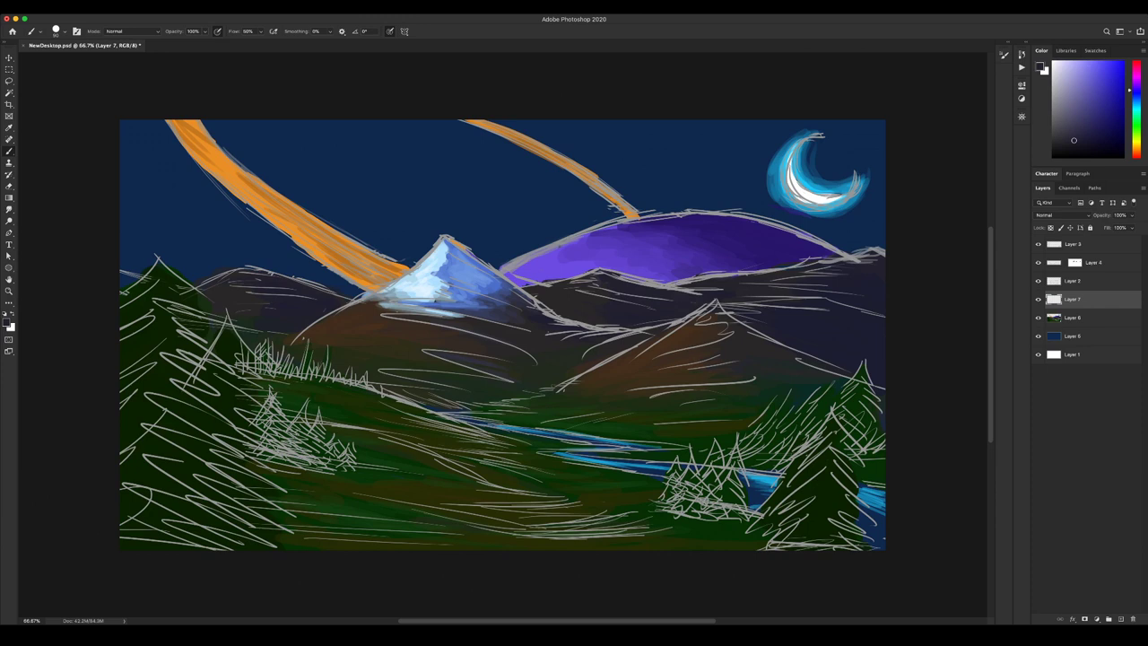
pyautogui.click(1073, 317)
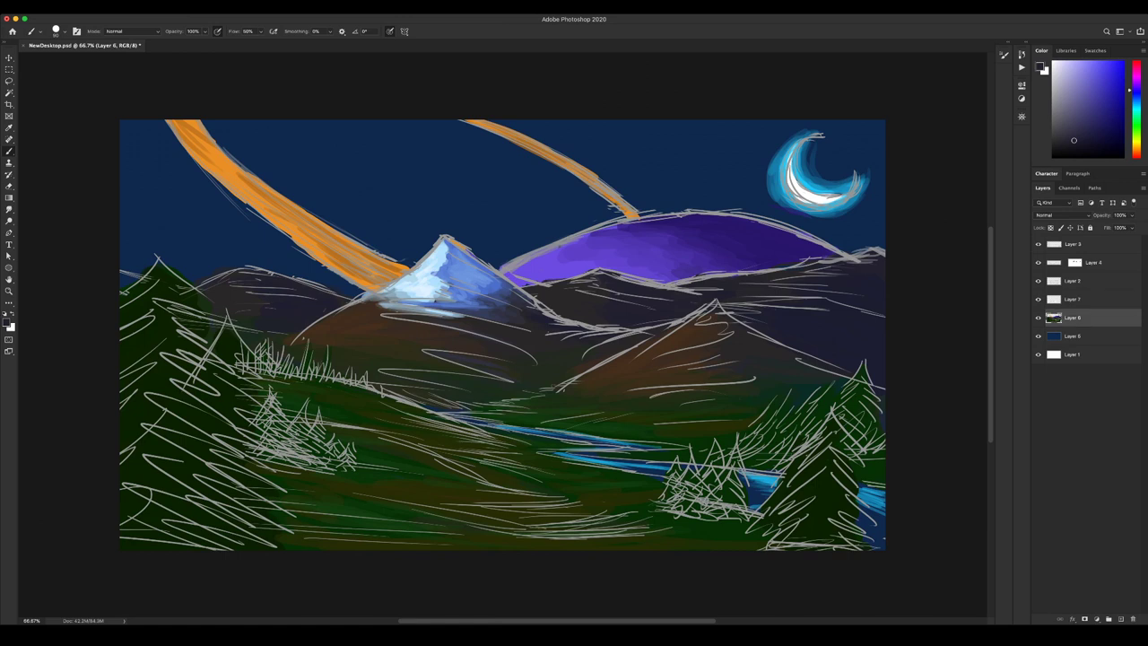
pyautogui.click(1073, 299)
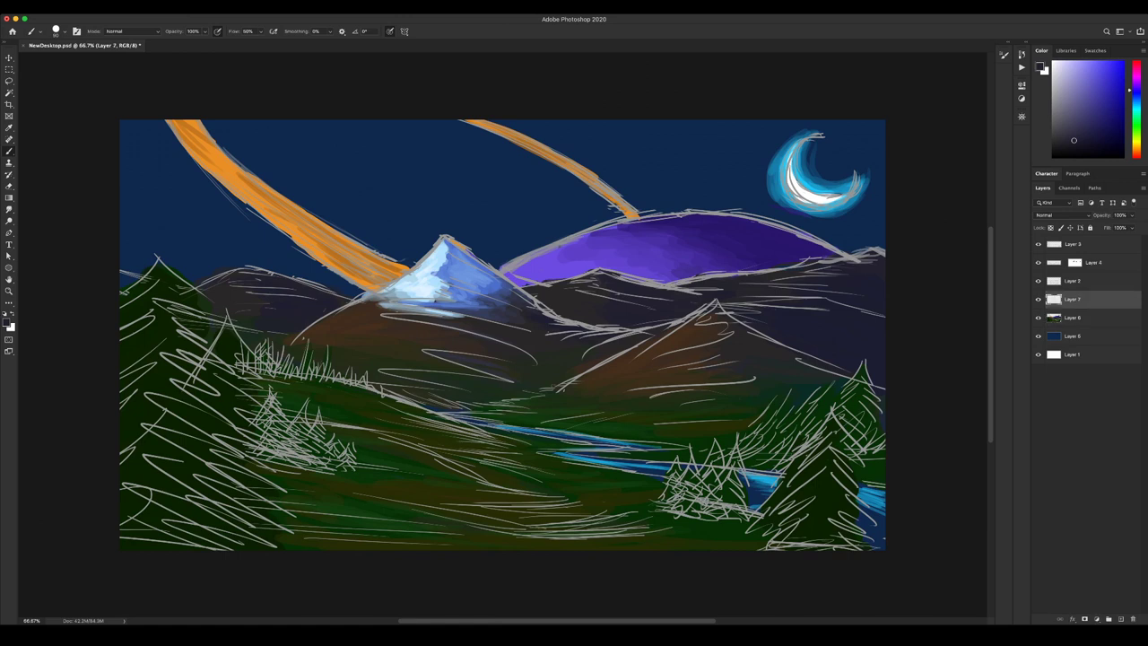
# Fill the new layer with a deep violet-blue and set its blend mode to Darken.
pyautogui.click(1115, 89)
pyautogui.moveTo(1114, 89); pyautogui.dragTo(1109, 116)
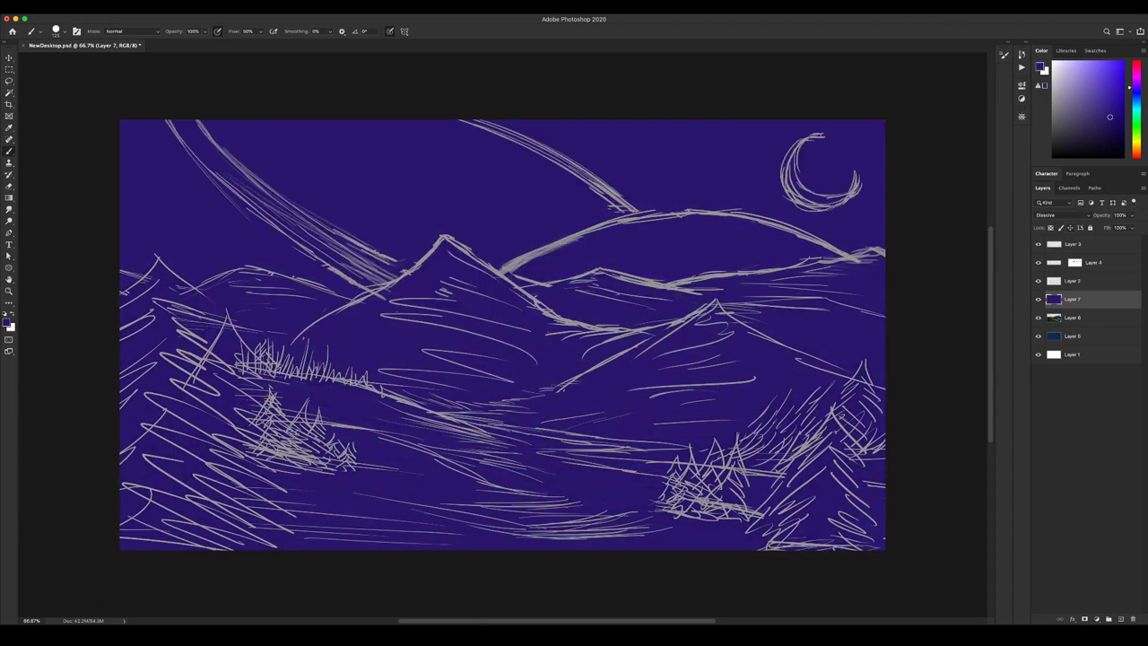
pyautogui.hotkey('shift', '+')
pyautogui.hotkey('shift', '+')
pyautogui.hotkey('shift', 'alt', 'i')
pyautogui.press('v')
pyautogui.hotkey('shift', 'alt', 'k')
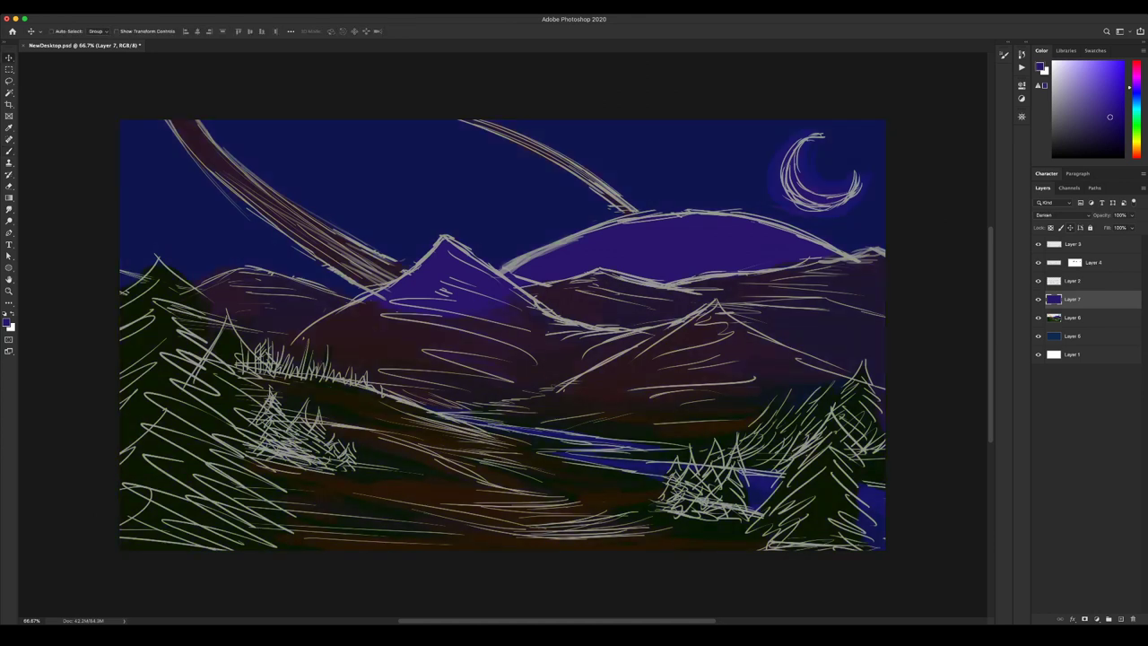
# Try the remaining darkening blend modes on the violet layer, including Color Burn and Darker Color.
pyautogui.hotkey('shift', '+')
pyautogui.hotkey('shift', '+')
pyautogui.hotkey('shift', '+')
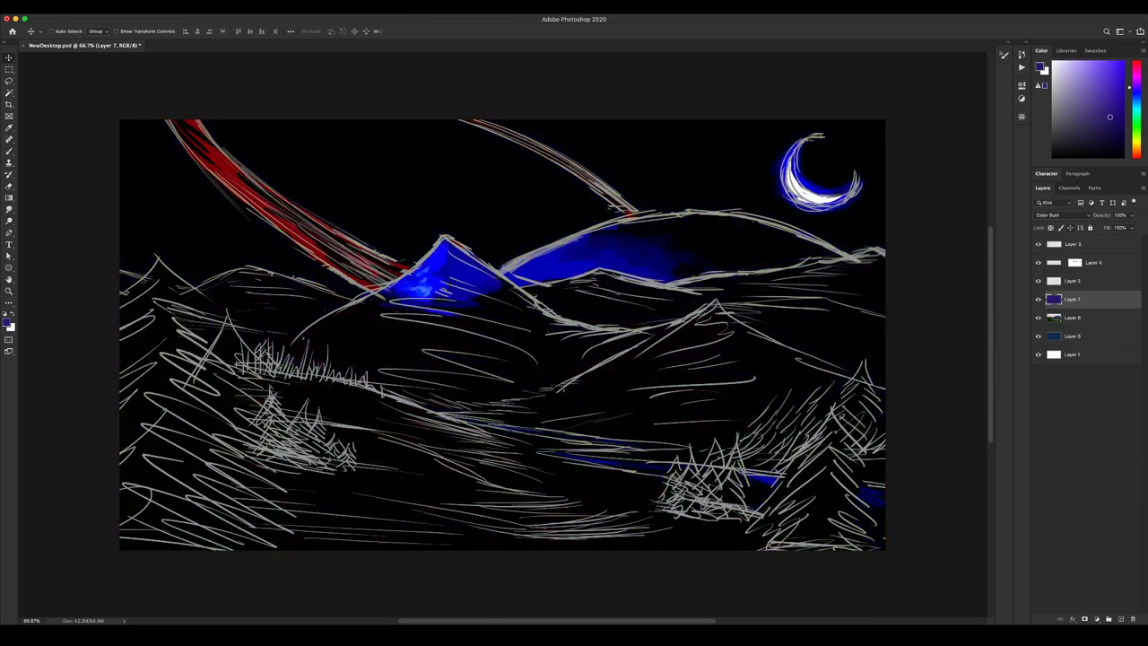
pyautogui.hotkey('shift', '+')
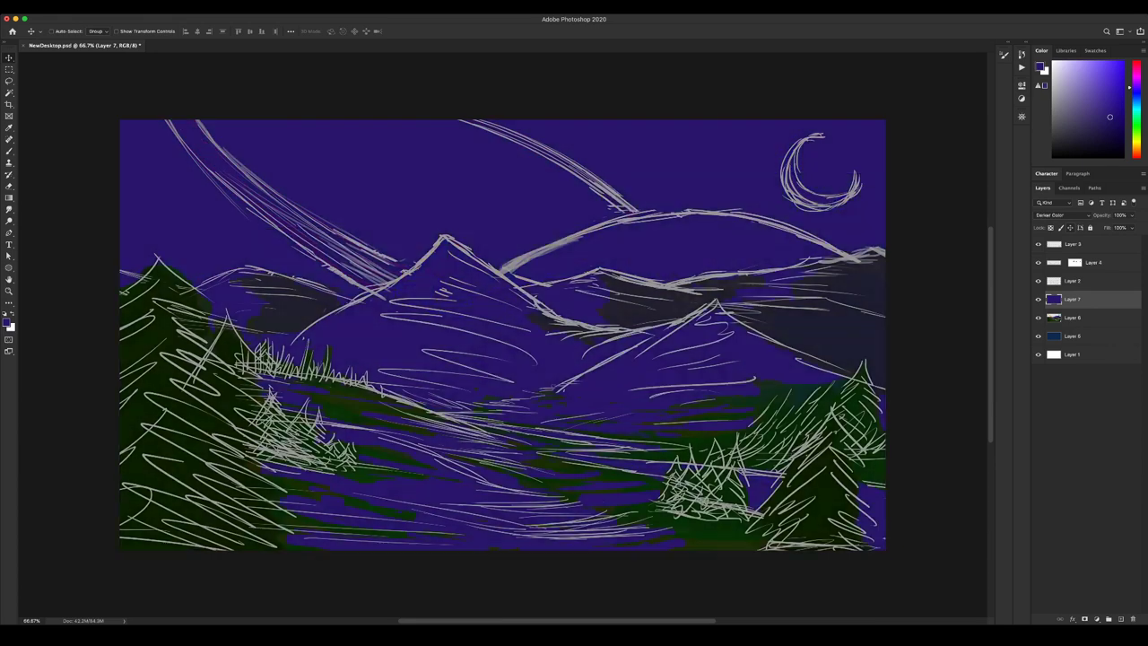
# Try the lightening blend modes on the violet layer, from Lighten through Color Dodge to Lighter Color.
pyautogui.hotkey('shift', '+')
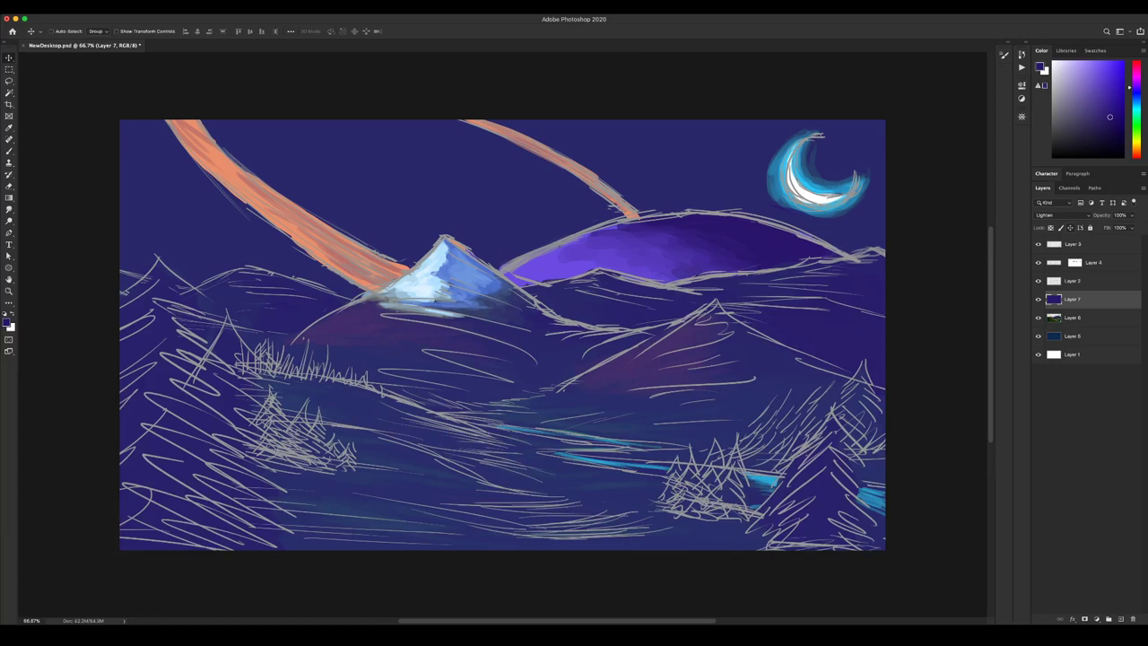
pyautogui.hotkey('shift', '+')
pyautogui.hotkey('shift', '+')
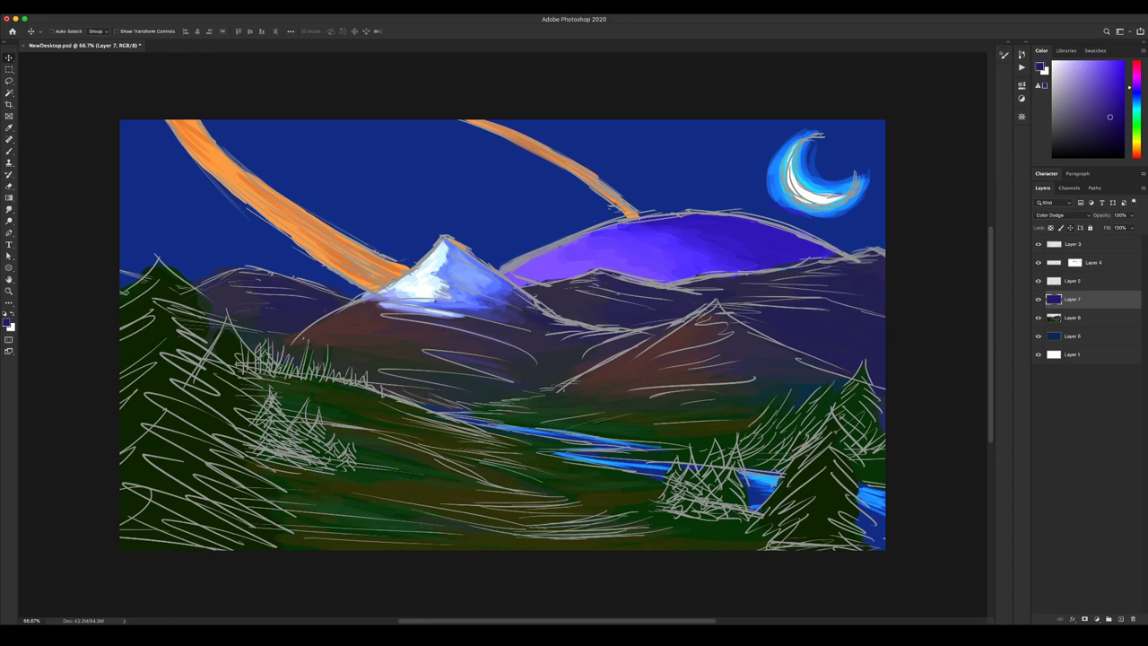
pyautogui.hotkey('shift', '+')
pyautogui.hotkey('shift', '+')
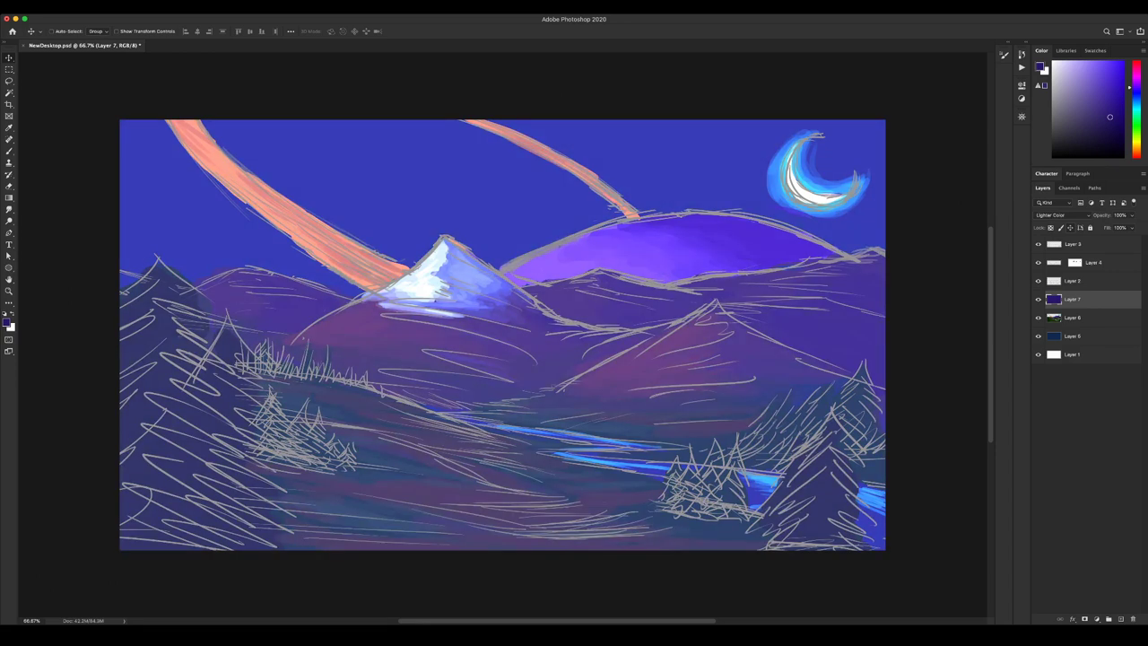
pyautogui.hotkey('shift', '-')
pyautogui.hotkey('shift', '+')
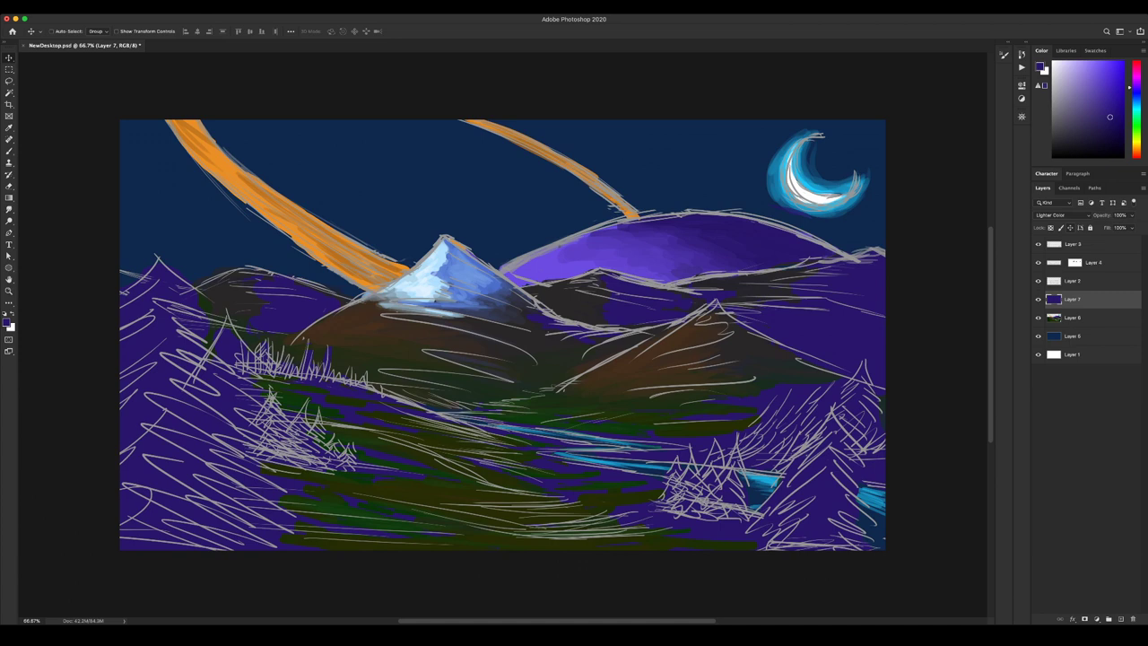
# Try the contrast blend modes on the violet layer, including Overlay, Hard Light and Pin Light.
pyautogui.hotkey('shift', '+')
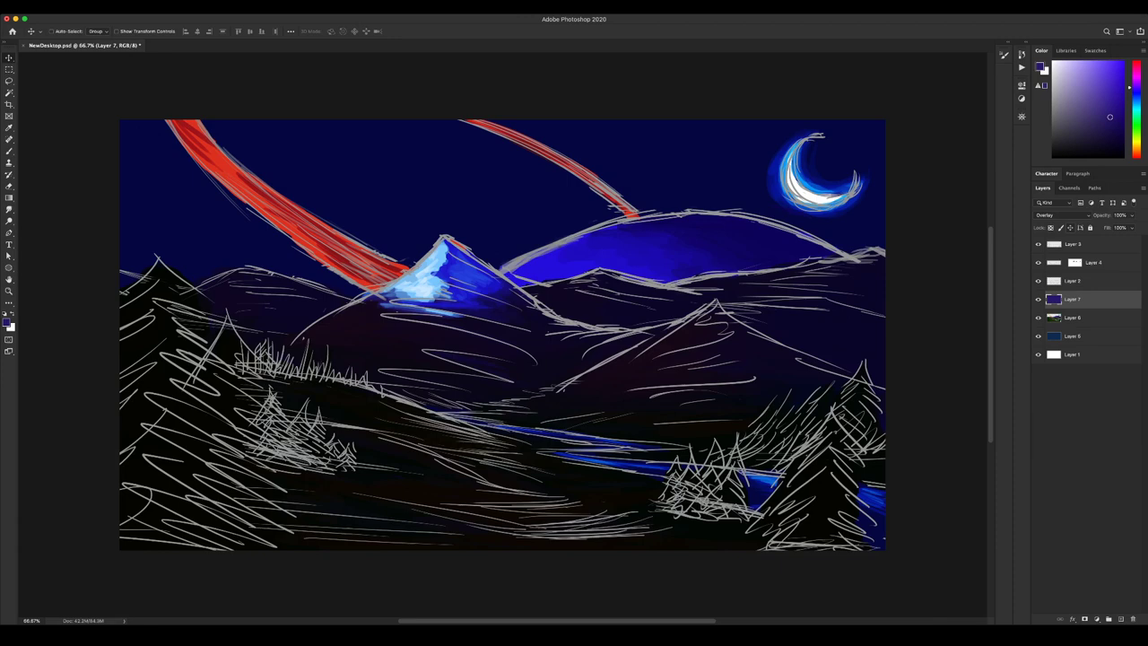
pyautogui.hotkey('shift', '+')
pyautogui.hotkey('shift', '+')
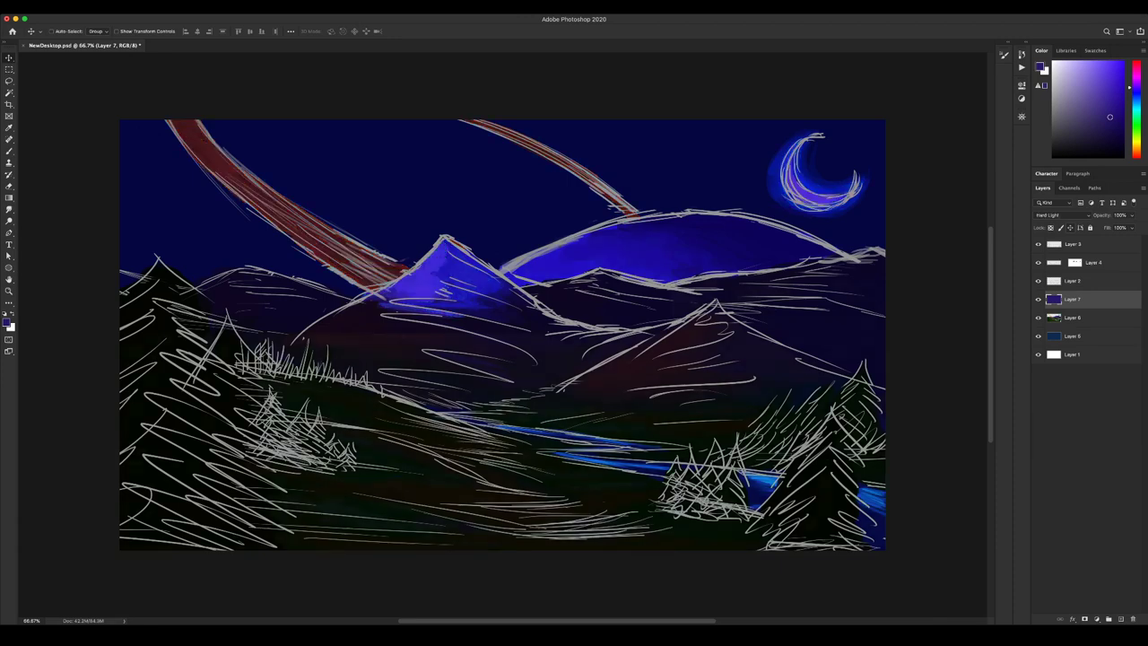
pyautogui.hotkey('shift', '+')
pyautogui.hotkey('shift', '+')
pyautogui.hotkey('shift', '+')
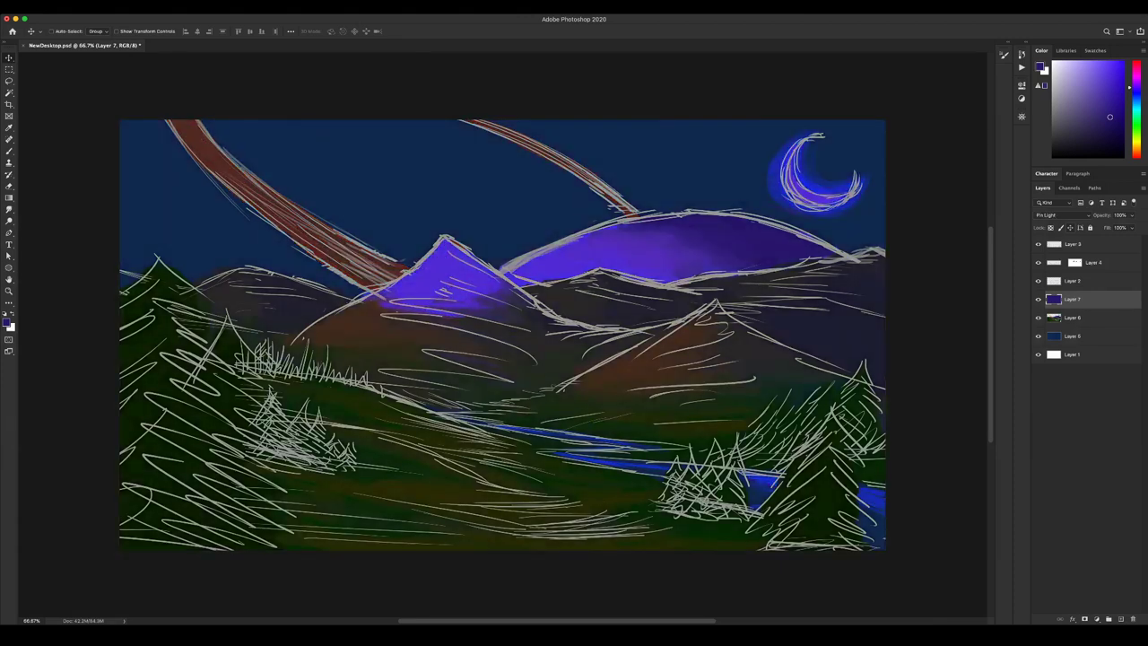
# Try the comparison blend modes on the violet layer, from Difference through Exclusion, Subtract and Divide, ending with Hue at 20% opacity.
pyautogui.hotkey('shift', '+')
pyautogui.hotkey('shift', '+')
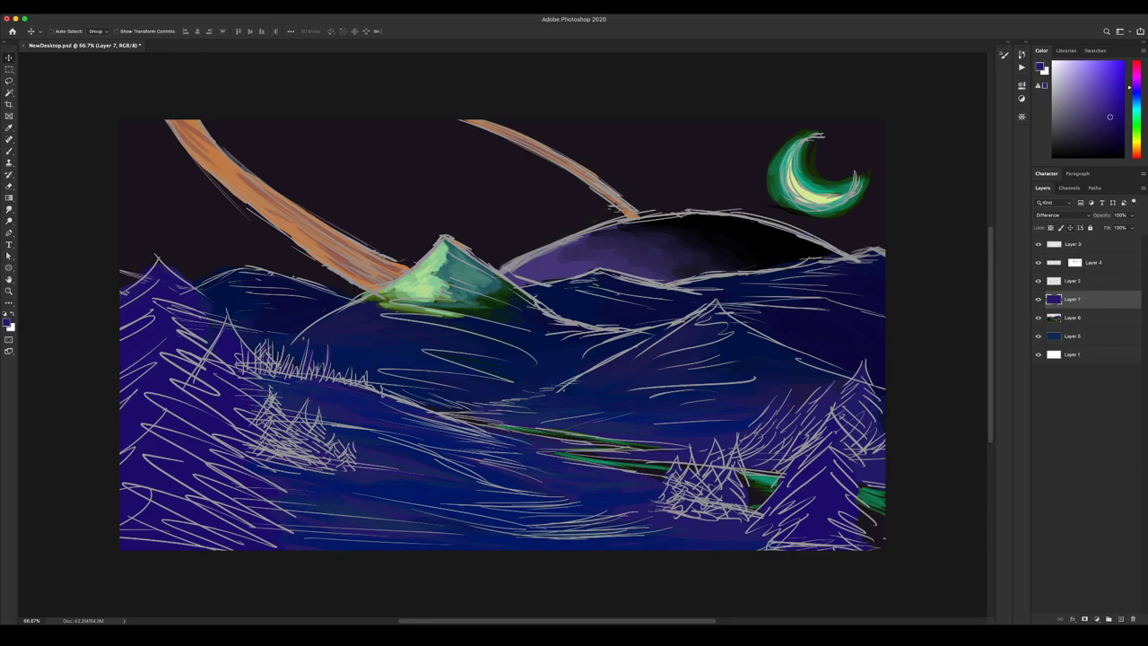
pyautogui.hotkey('shift', '+')
pyautogui.hotkey('shift', '+')
pyautogui.hotkey('shift', '-')
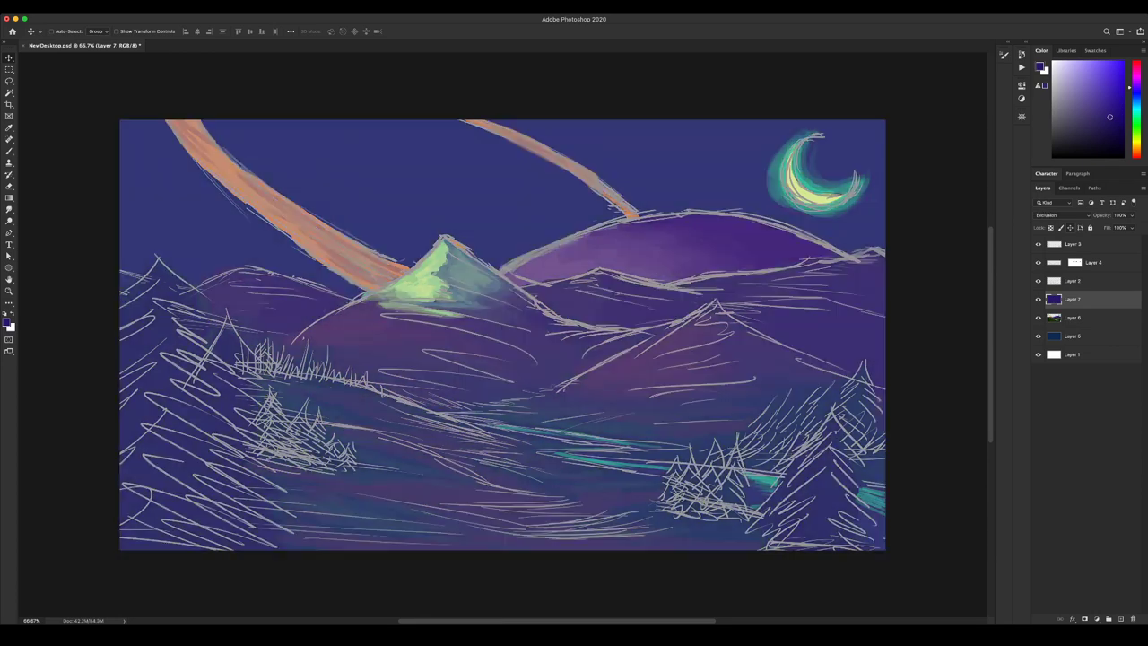
pyautogui.hotkey('shift', '+')
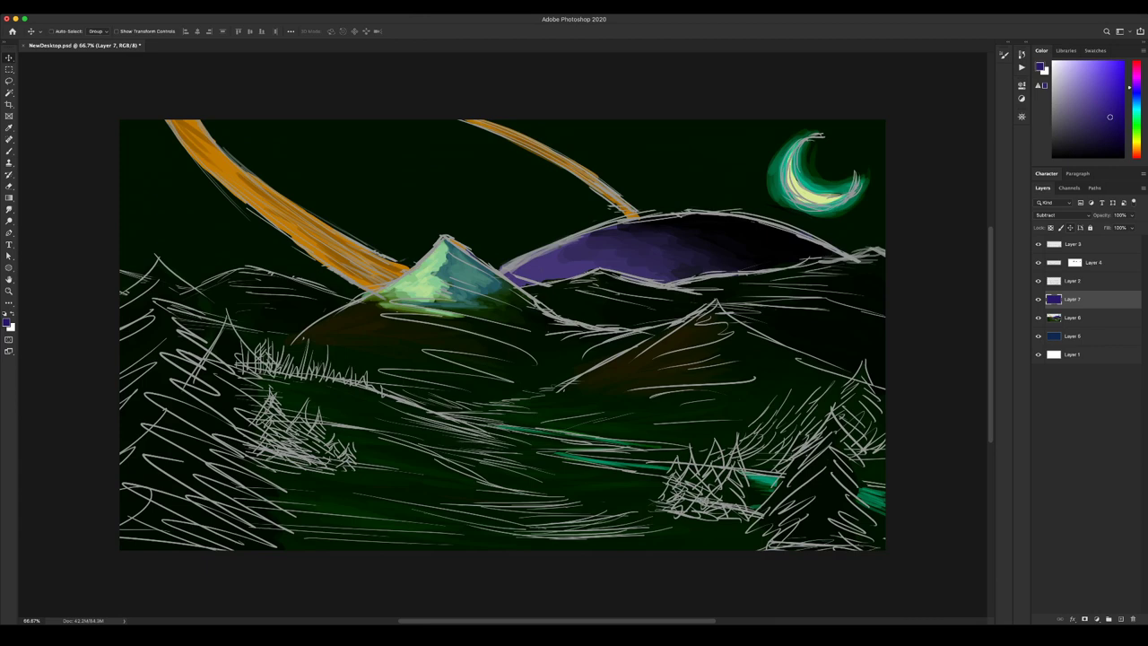
pyautogui.hotkey('shift', '+')
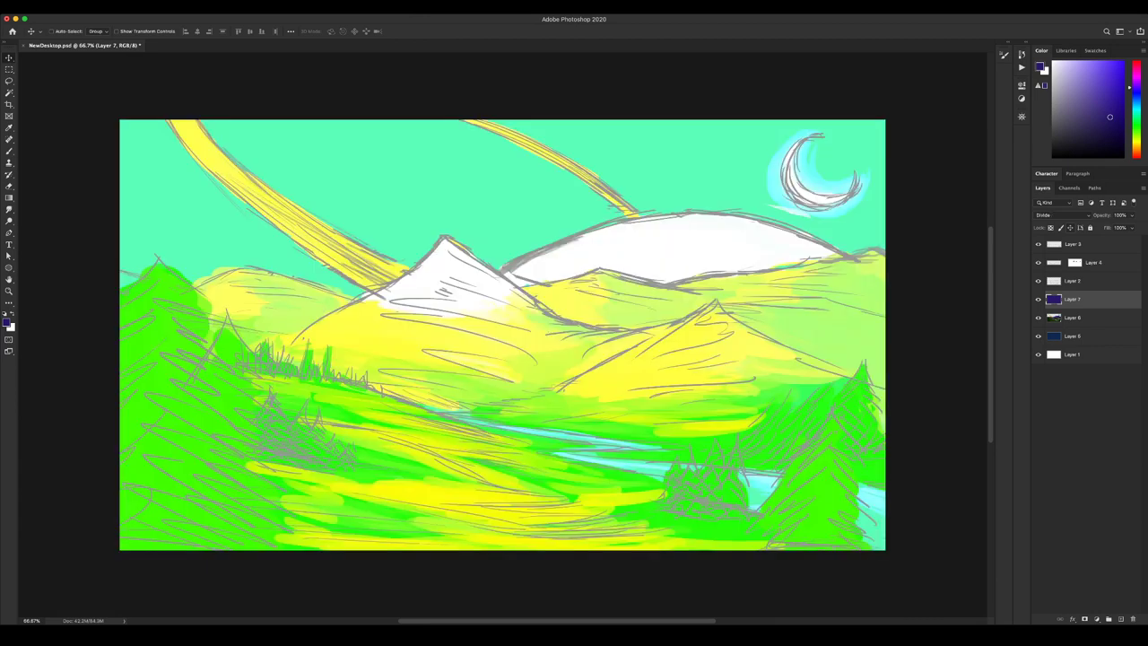
pyautogui.hotkey('shift', '+')
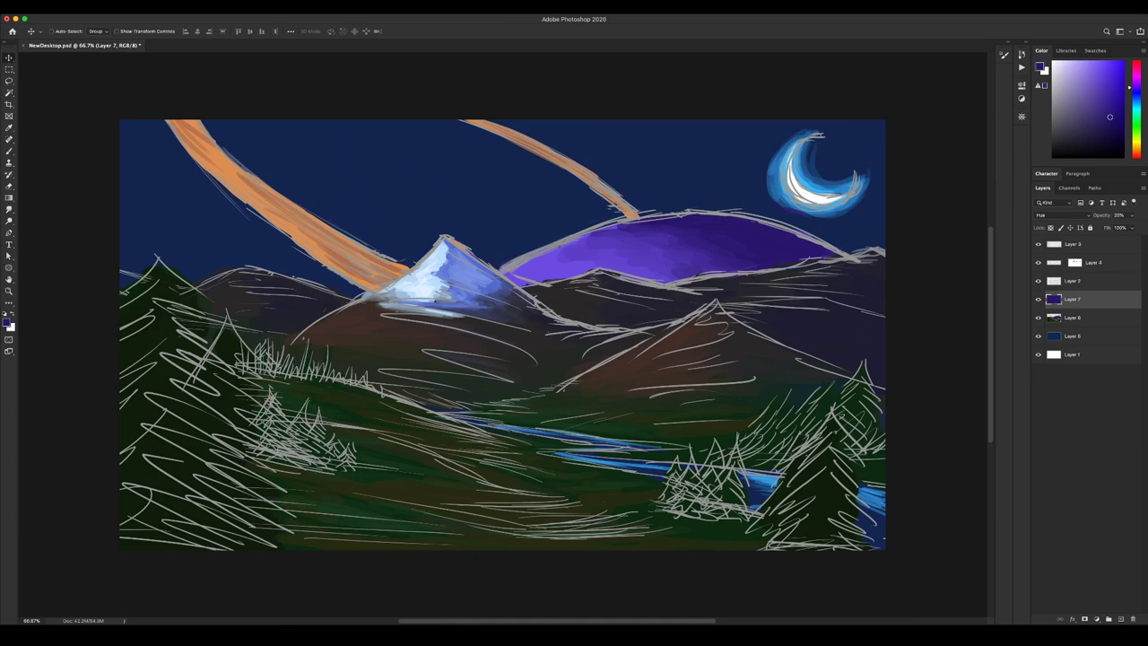
# Hide the violet layer and add a new empty layer directly beneath it, ready for brush work.
pyautogui.moveTo(1038, 244); pyautogui.dragTo(1038, 280)
pyautogui.press('alt+shift+super+n')
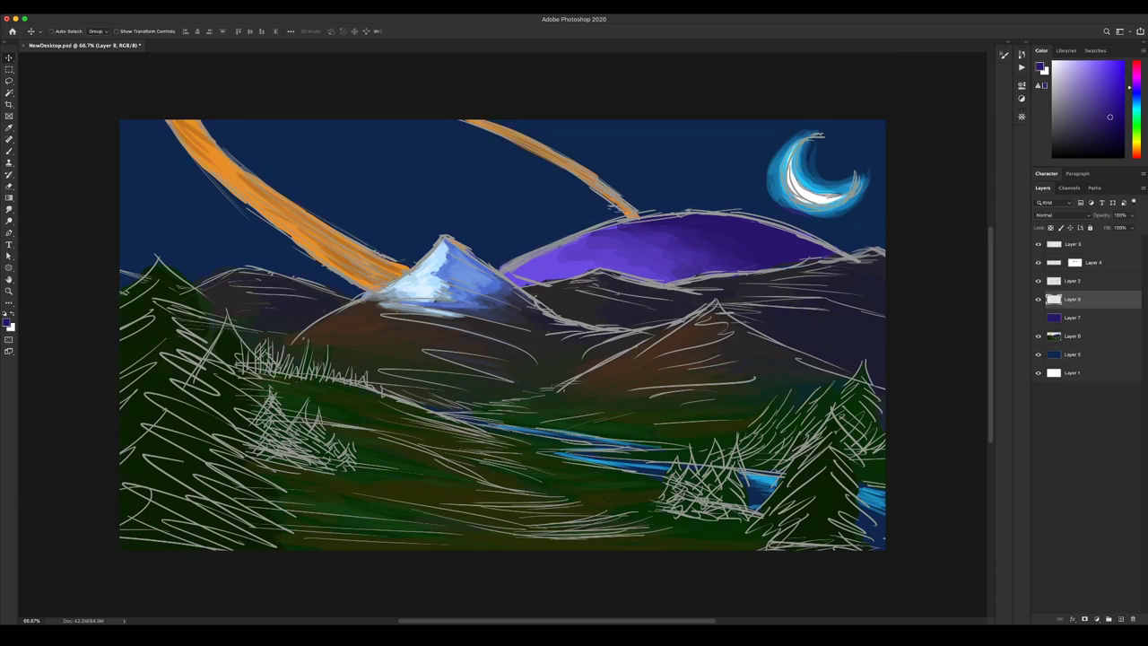
pyautogui.press('super+bracketleft')
pyautogui.press('b')
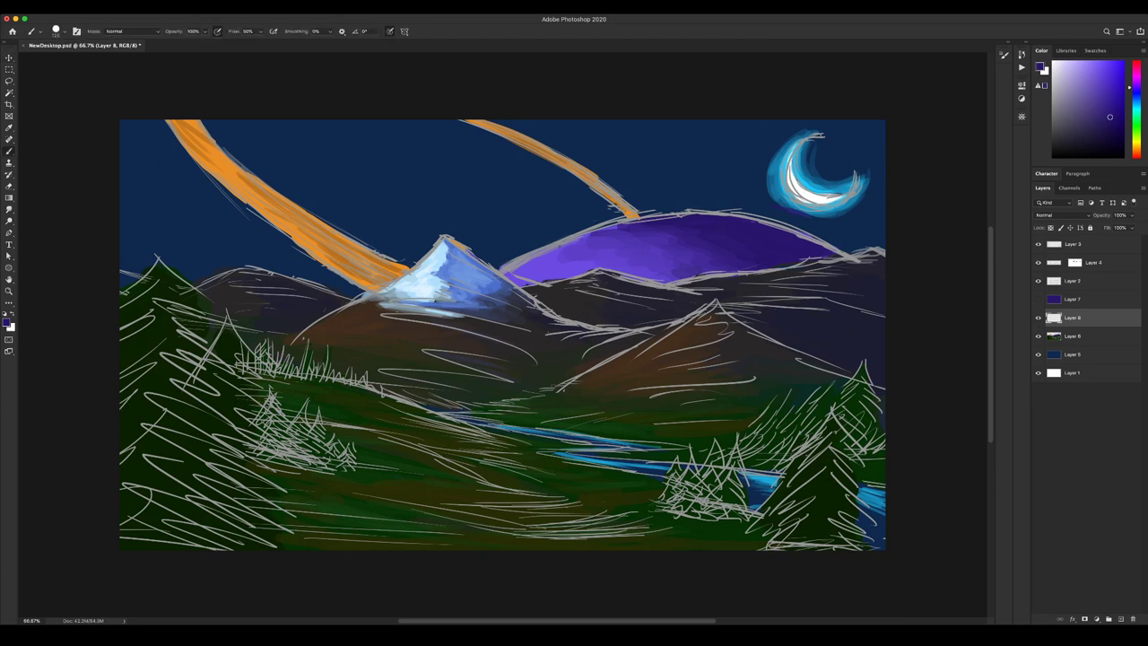
# Paint pale lavender haze over the distant mountain ranges on both sides and set the haze layer's opacity to 20%.
pyautogui.moveTo(1092, 75); pyautogui.dragTo(1076, 65)
pyautogui.moveTo(559, 301)
pyautogui.mouseDown()
pyautogui.moveTo(597, 313)
pyautogui.moveTo(539, 291)
pyautogui.moveTo(602, 300)
pyautogui.moveTo(613, 284)
pyautogui.moveTo(606, 298)
pyautogui.moveTo(665, 298)
pyautogui.moveTo(687, 307)
pyautogui.moveTo(682, 320)
pyautogui.moveTo(734, 291)
pyautogui.moveTo(868, 283)
pyautogui.moveTo(883, 367)
pyautogui.mouseUp()
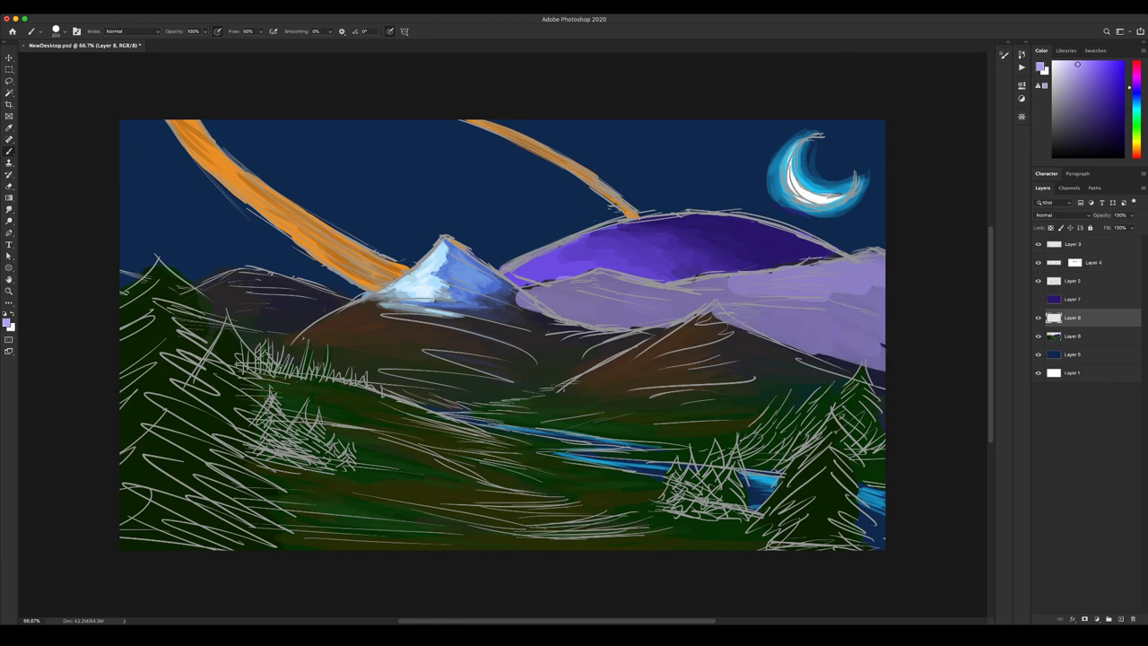
pyautogui.moveTo(843, 257); pyautogui.dragTo(741, 267)
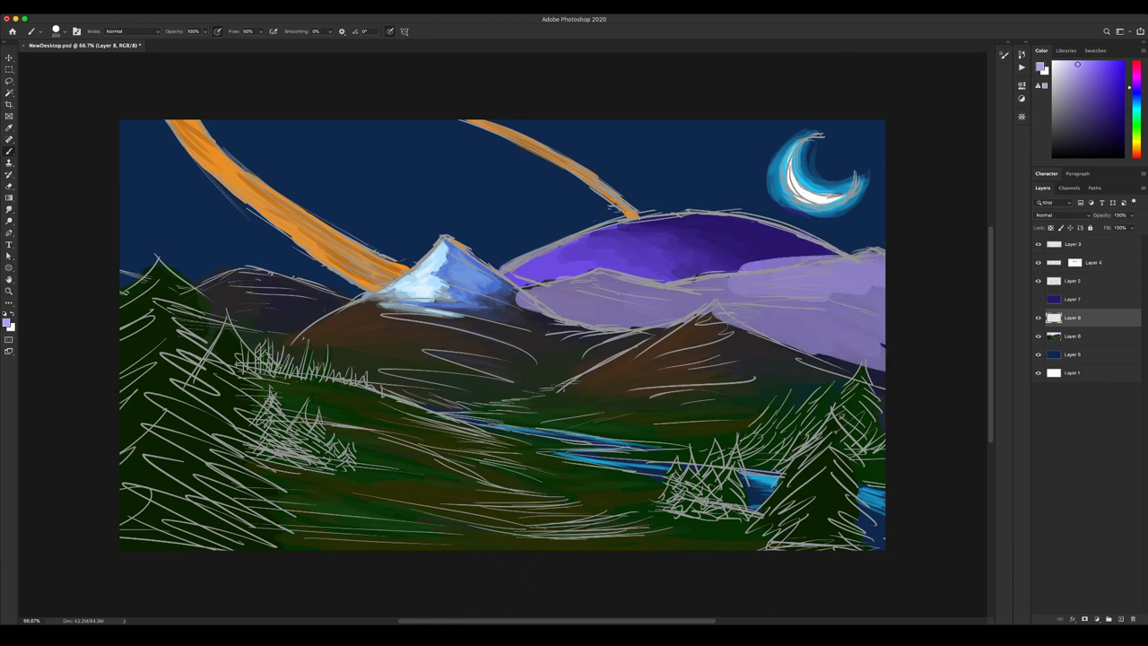
pyautogui.moveTo(829, 275); pyautogui.dragTo(531, 299)
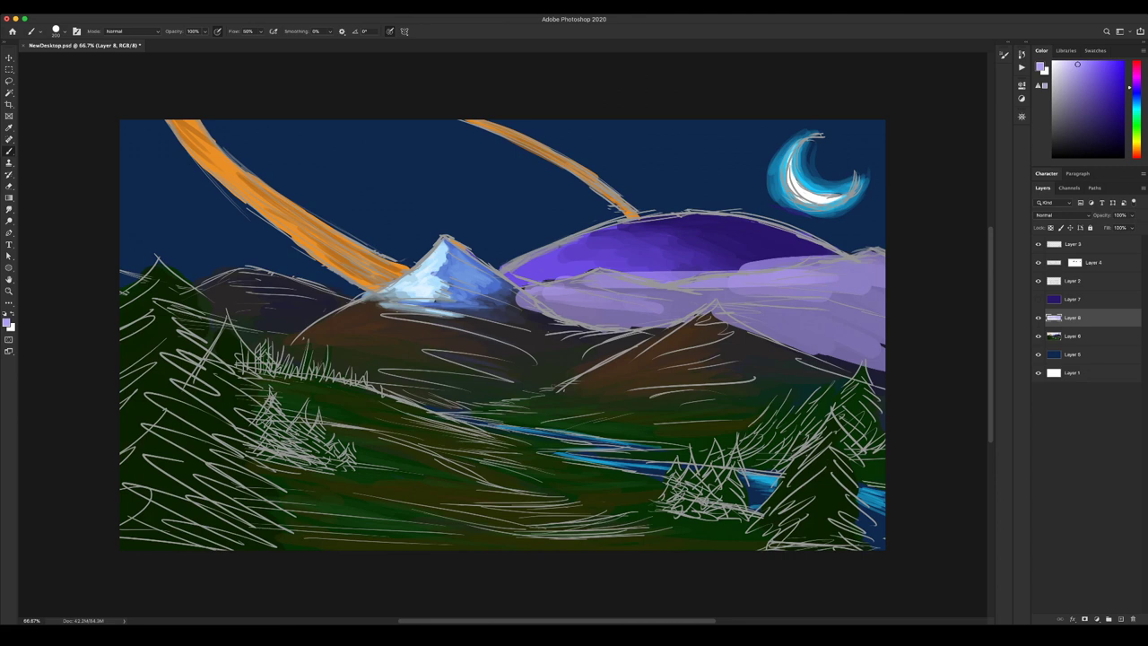
pyautogui.moveTo(188, 294); pyautogui.dragTo(346, 289)
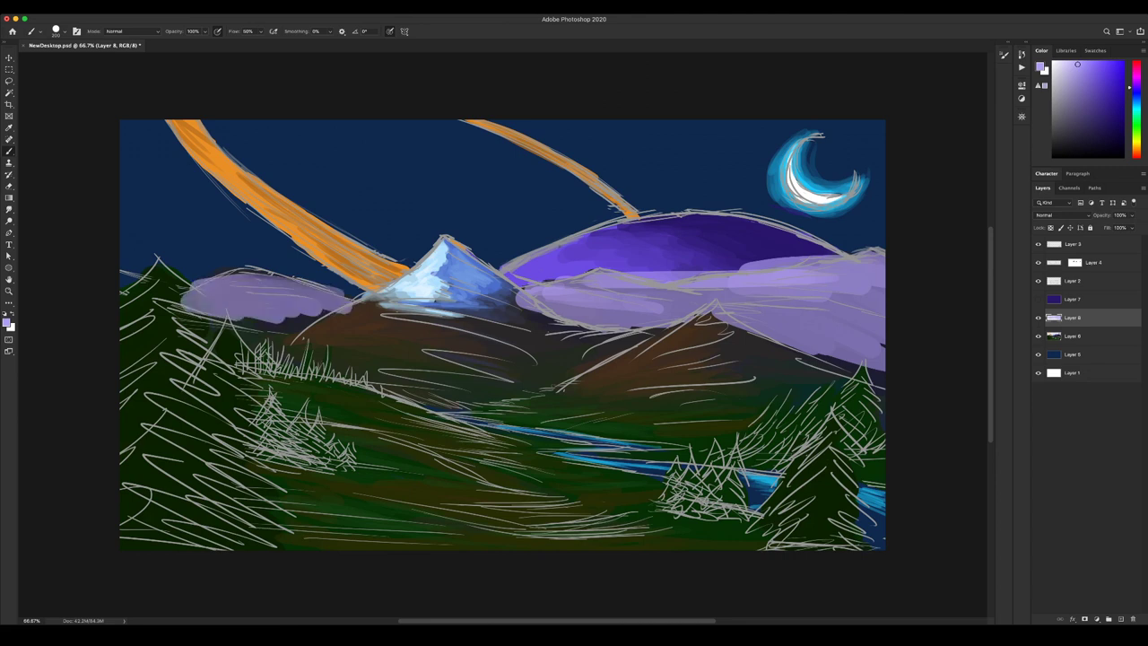
pyautogui.press('v')
pyautogui.press('2')
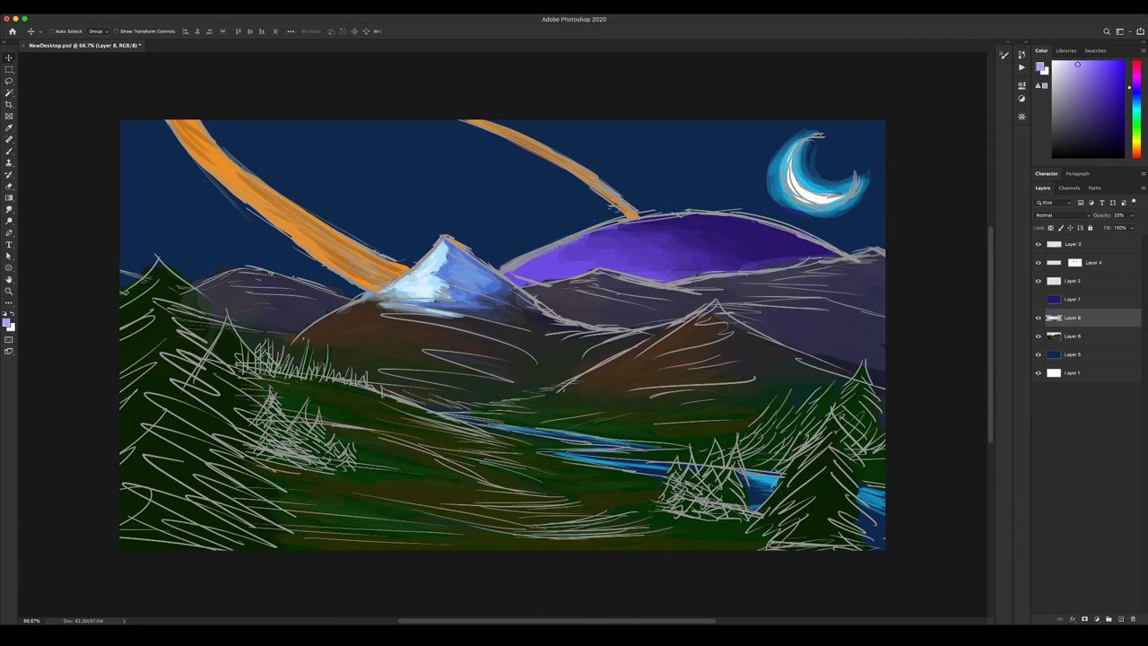
# Recolour the painted haze with the sampled night-sky blue, lightened to a brighter blue, and compare it against the earlier state.
pyautogui.press('b')
pyautogui.keyDown('alt'); pyautogui.click(516, 209); pyautogui.keyUp('alt')
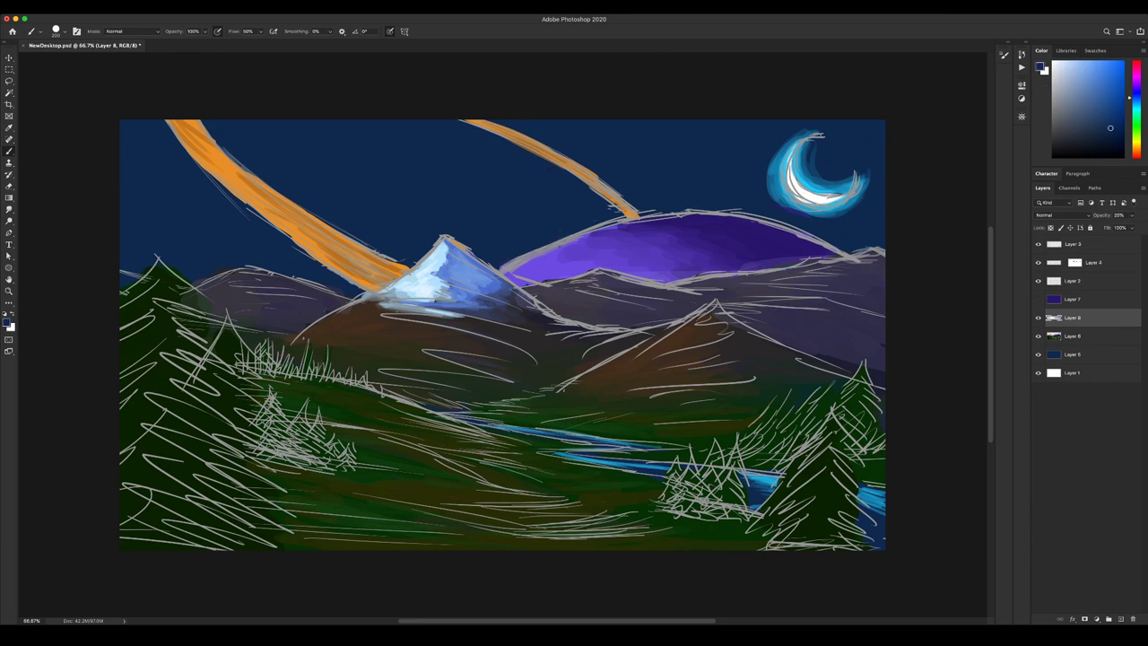
pyautogui.hotkey('alt', 'shift', 'BackSpace')
pyautogui.click(1085, 87)
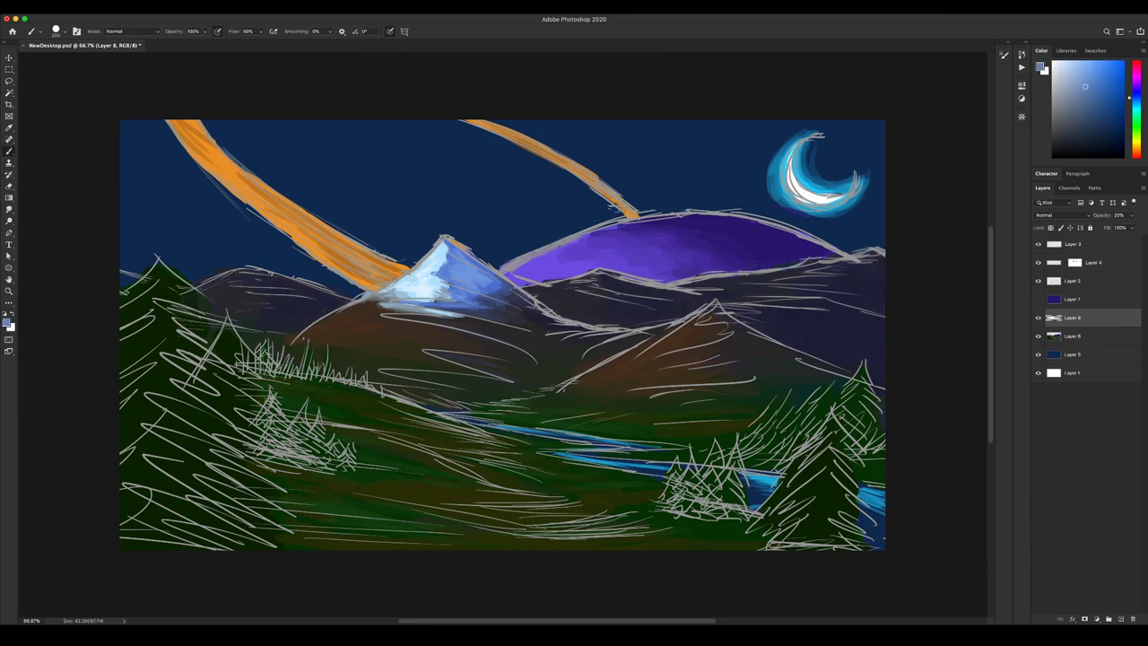
pyautogui.hotkey('alt', 'shift', 'BackSpace')
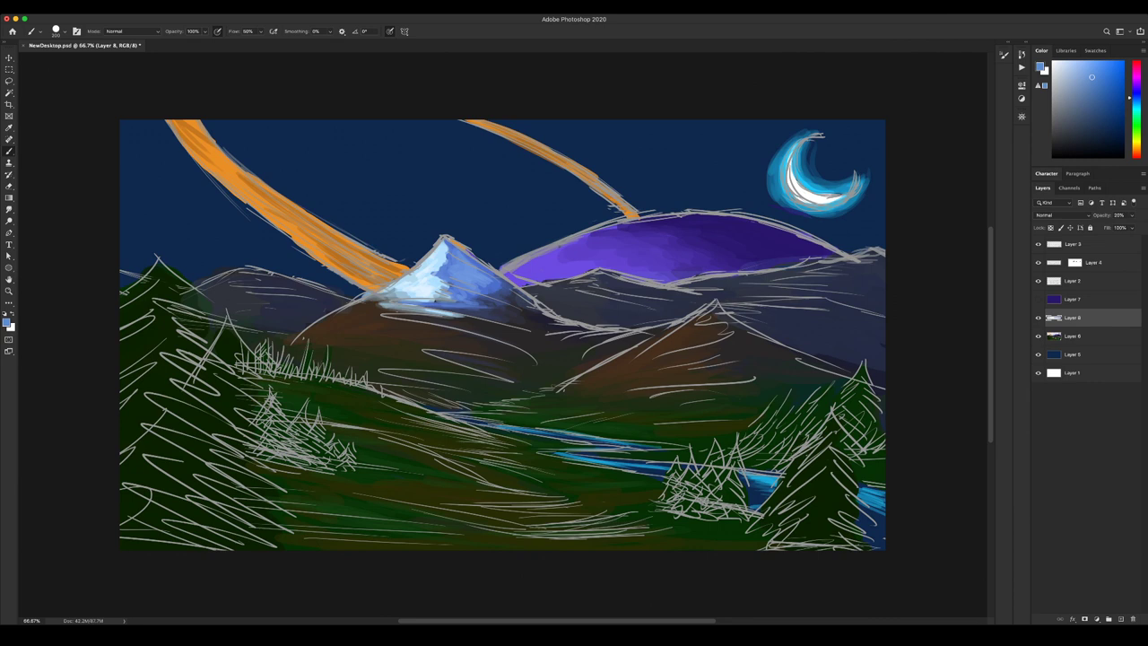
pyautogui.press('super+shift+z')
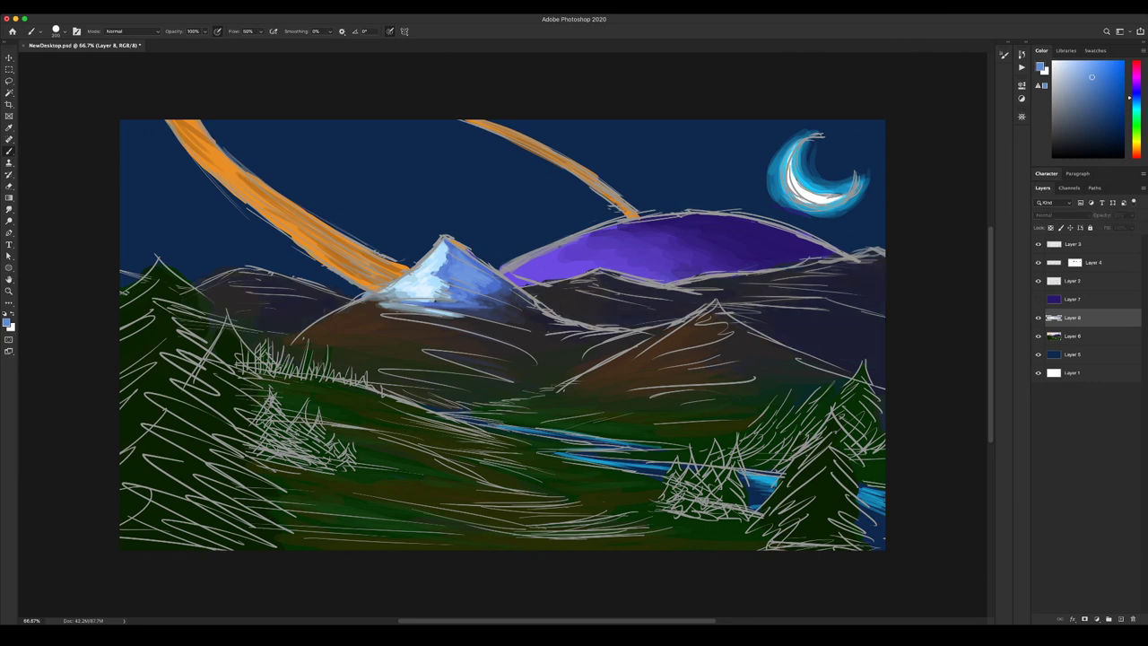
pyautogui.press('super+z')
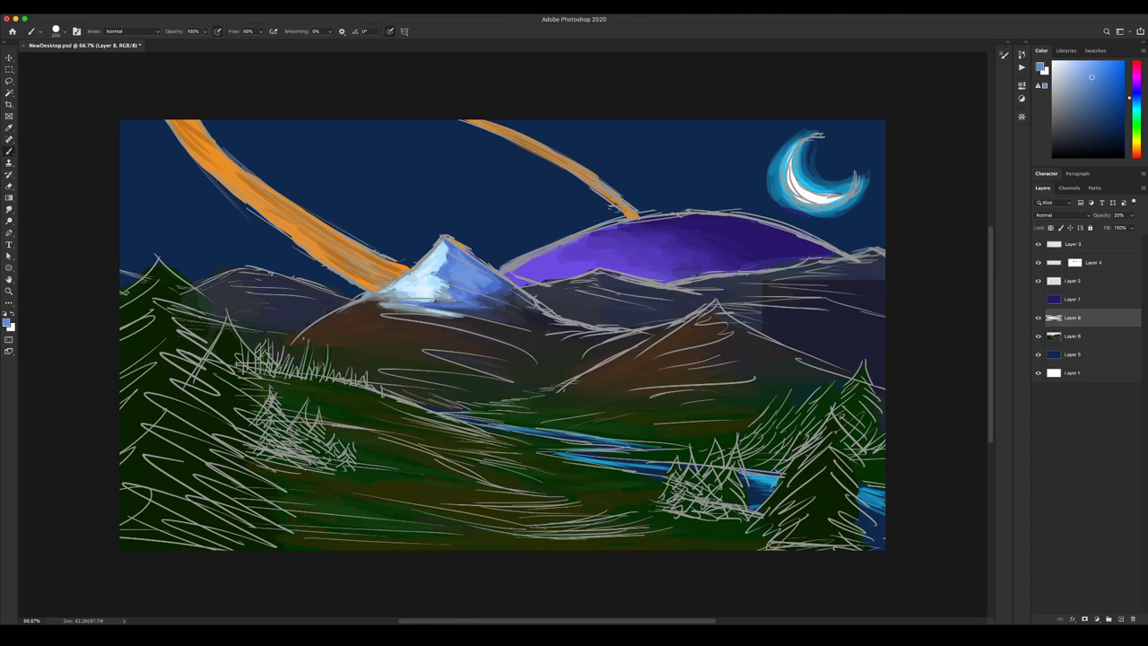
pyautogui.press('super+z')
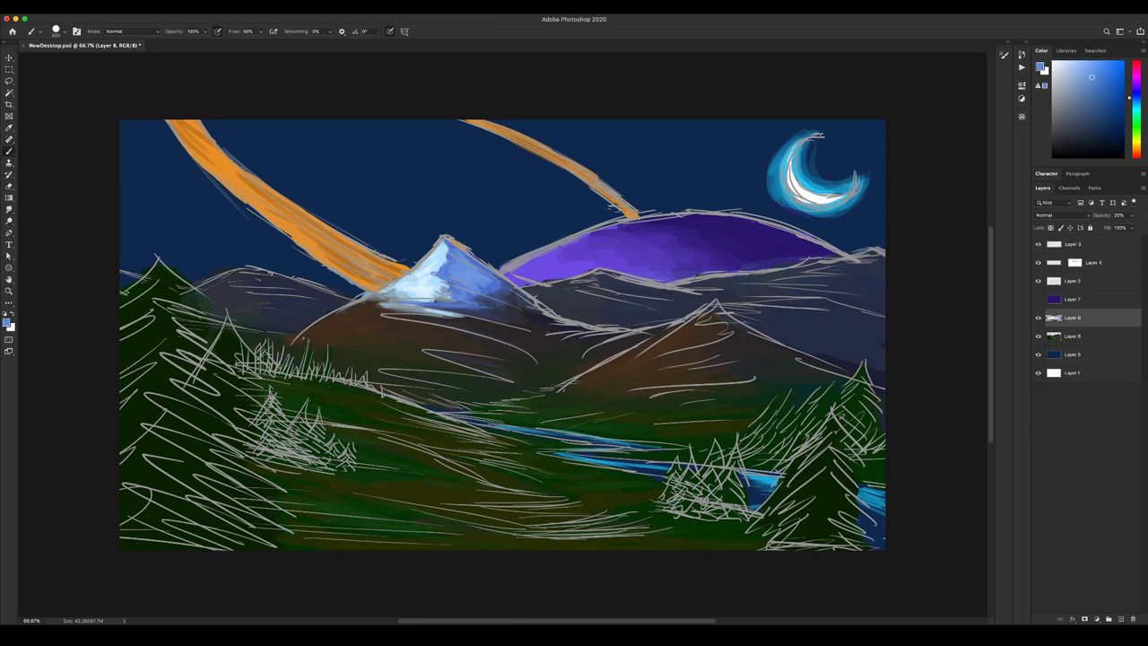
# Extend the blue haze over the far mountain slope, the two orange rings and the purple planet on the horizon.
pyautogui.moveTo(829, 361); pyautogui.dragTo(850, 365)
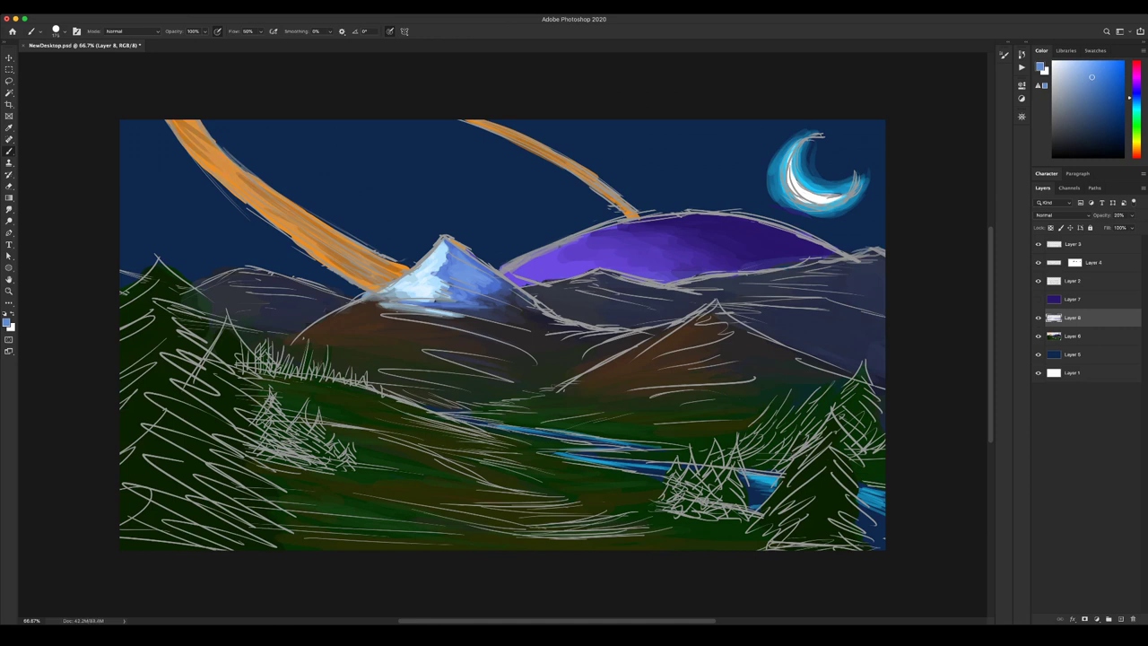
pyautogui.moveTo(567, 154); pyautogui.dragTo(617, 179)
pyautogui.press('e')
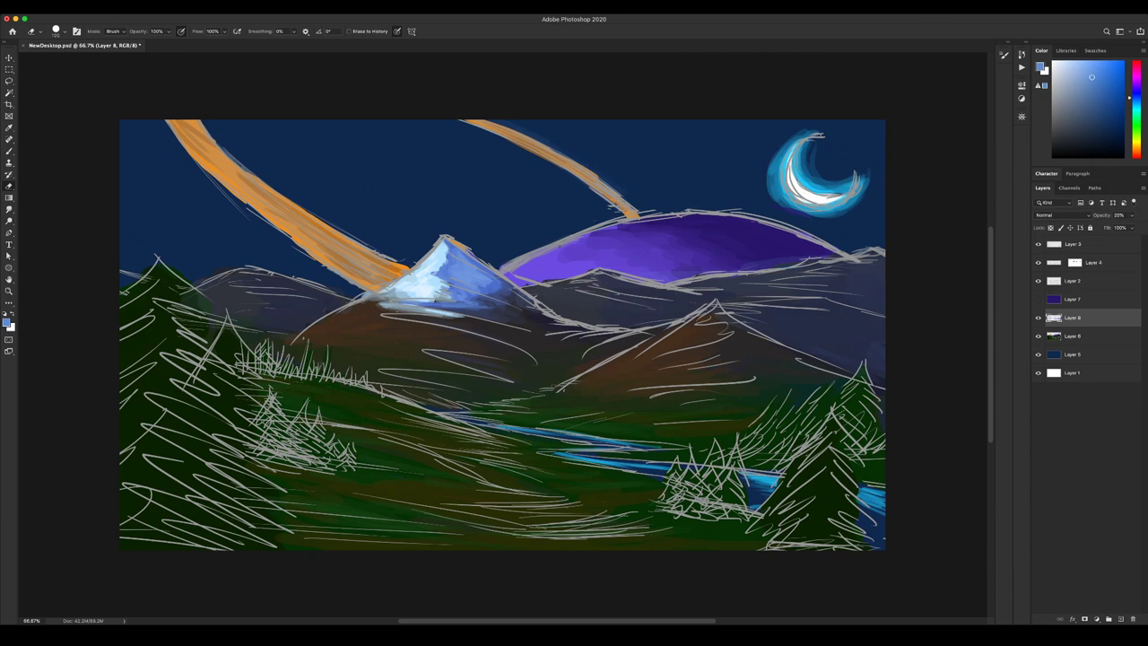
pyautogui.press('b')
pyautogui.moveTo(574, 251)
pyautogui.mouseDown()
pyautogui.moveTo(697, 255)
pyautogui.moveTo(790, 237)
pyautogui.moveTo(826, 252)
pyautogui.moveTo(785, 250)
pyautogui.mouseUp()
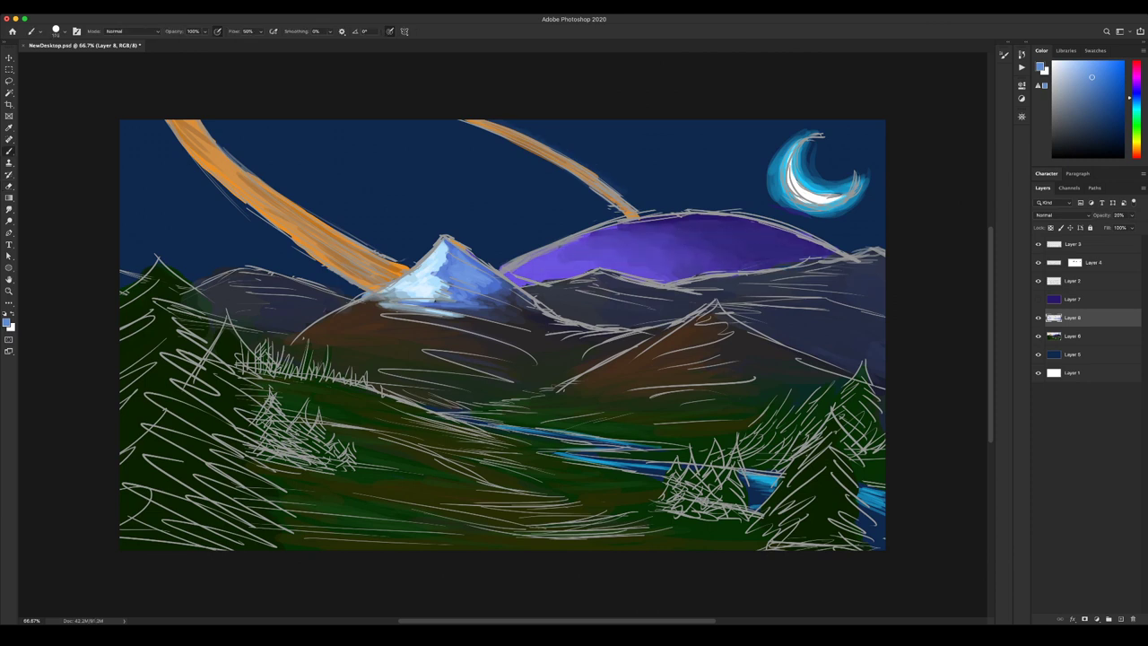
pyautogui.moveTo(656, 221); pyautogui.dragTo(736, 218)
# Add a new layer in Color blend mode above the haze, pick white and reduce the brush size.
pyautogui.press('alt+shift+super+n')
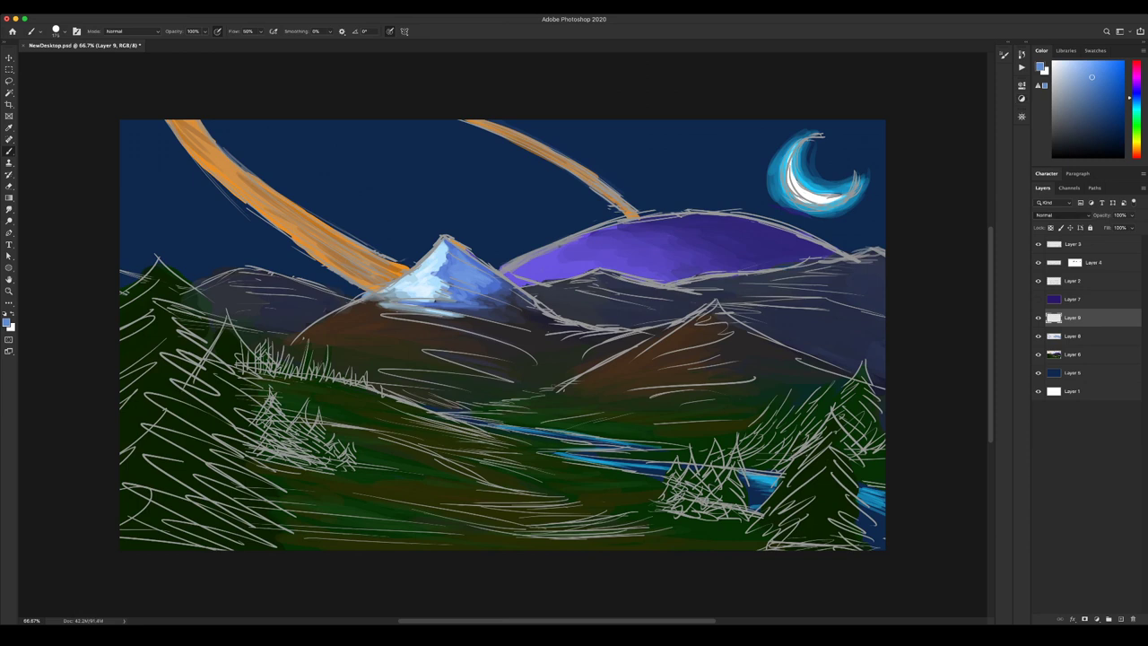
pyautogui.hotkey('alt', 'shift', 'c')
pyautogui.click(1053, 61)
pyautogui.press('[')
pyautogui.press('[')
pyautogui.press('[')
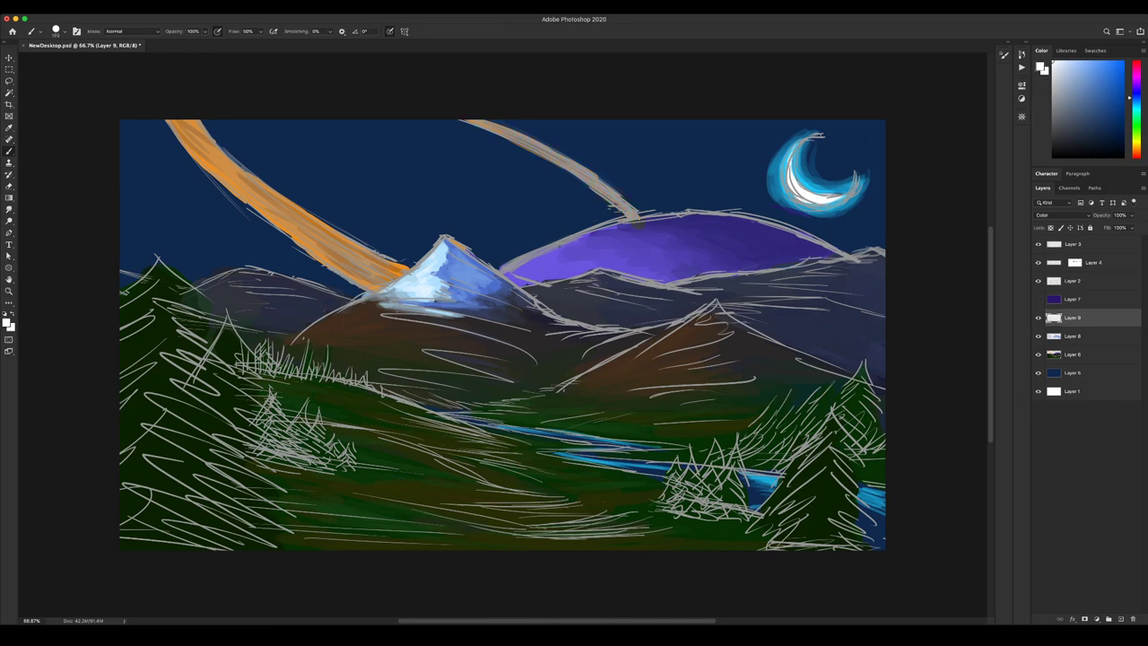
# Paint white over the purple planet and the rings to desaturate them, erase the spill into the sky, and lower the layer's opacity.
pyautogui.moveTo(538, 272); pyautogui.dragTo(668, 237)
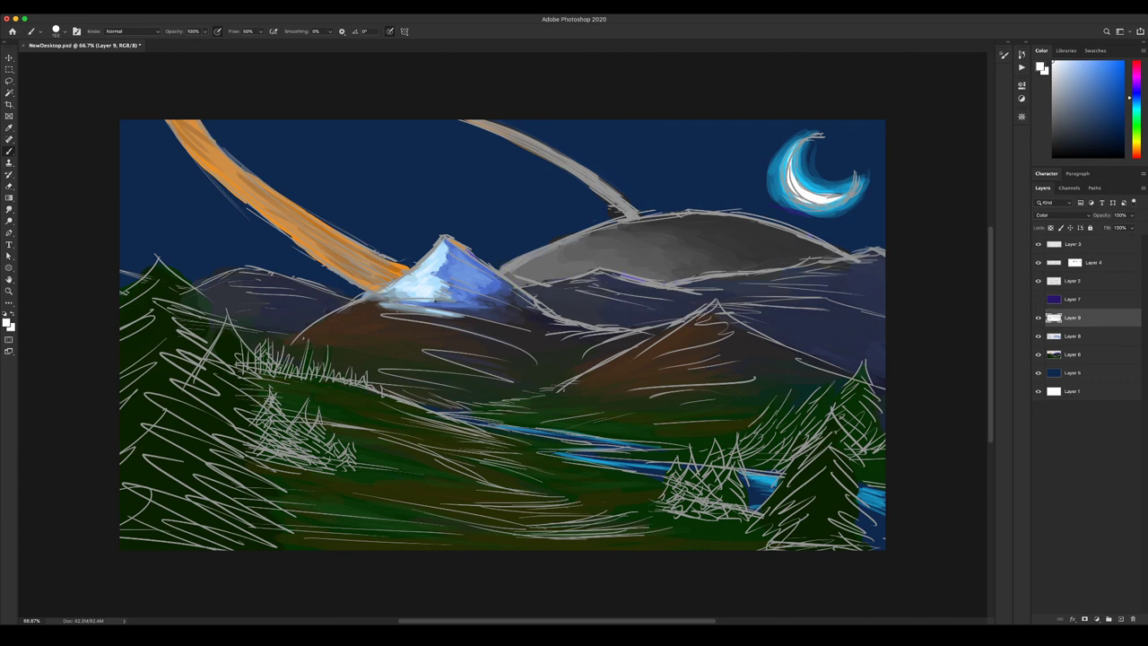
pyautogui.moveTo(180, 125); pyautogui.dragTo(340, 251)
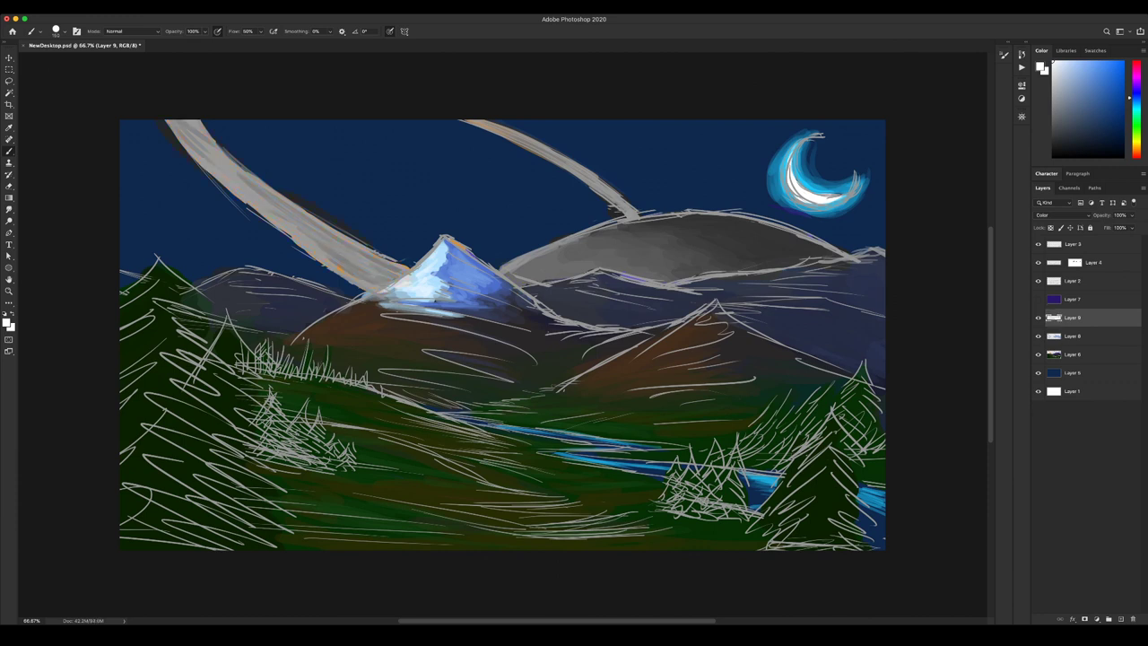
pyautogui.press('e')
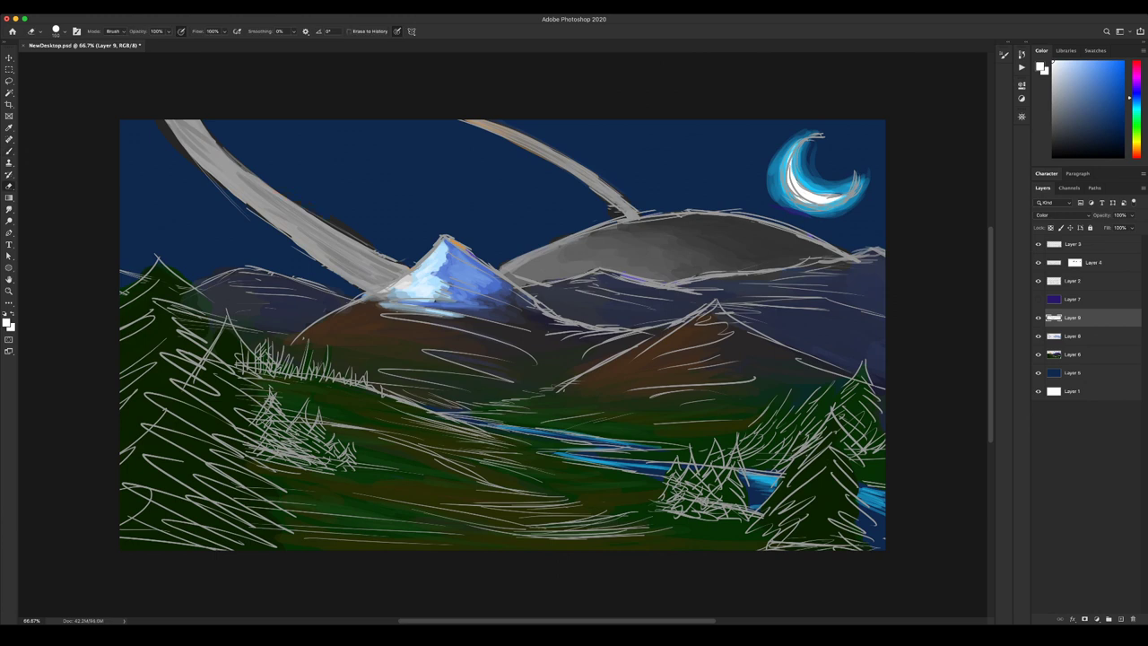
pyautogui.press('b')
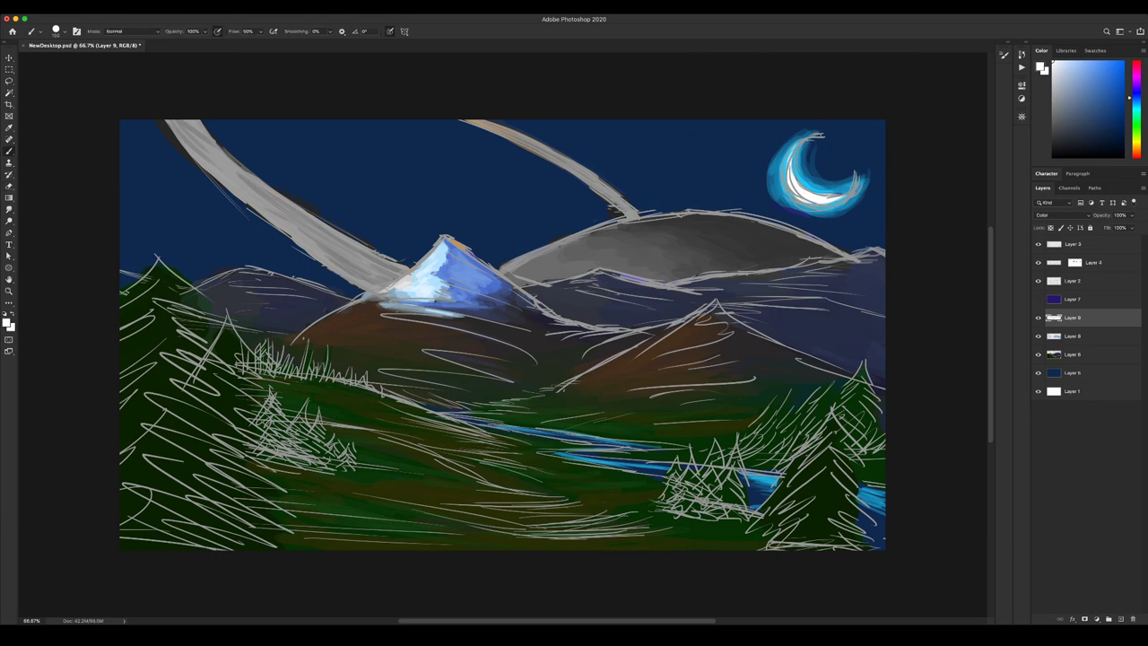
pyautogui.press('e')
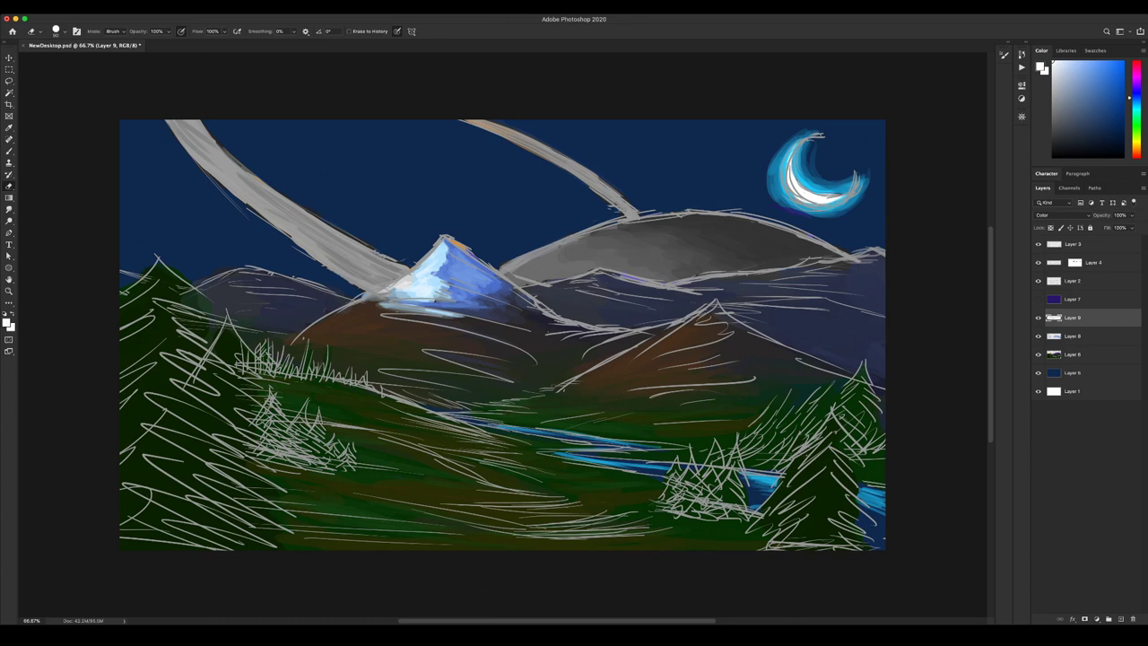
pyautogui.press('b')
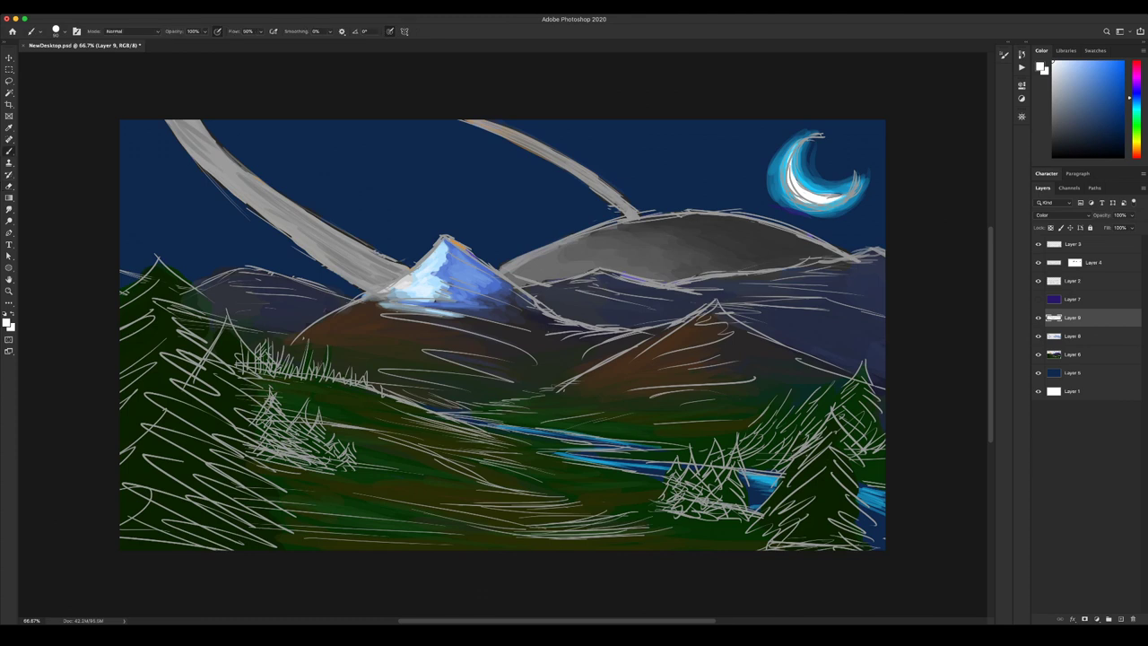
pyautogui.press('v')
pyautogui.press('2')
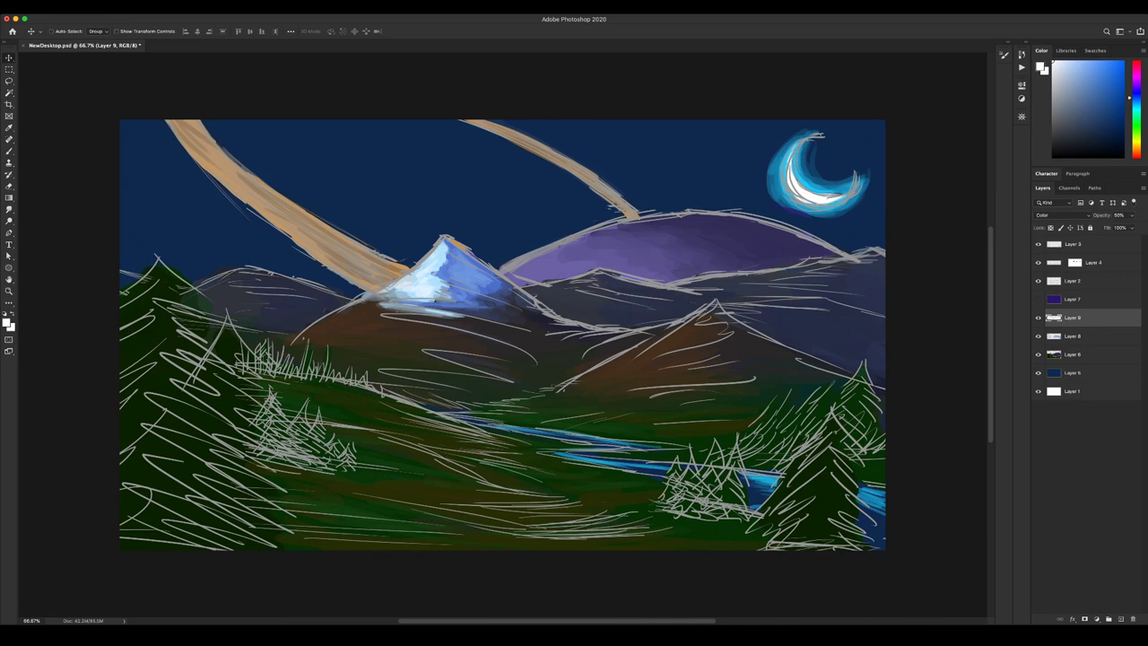
# Hide the line-sketch layers, move the blue haze layer above the desaturating layer and set its opacity to 30%.
pyautogui.moveTo(1038, 244); pyautogui.dragTo(1038, 280)
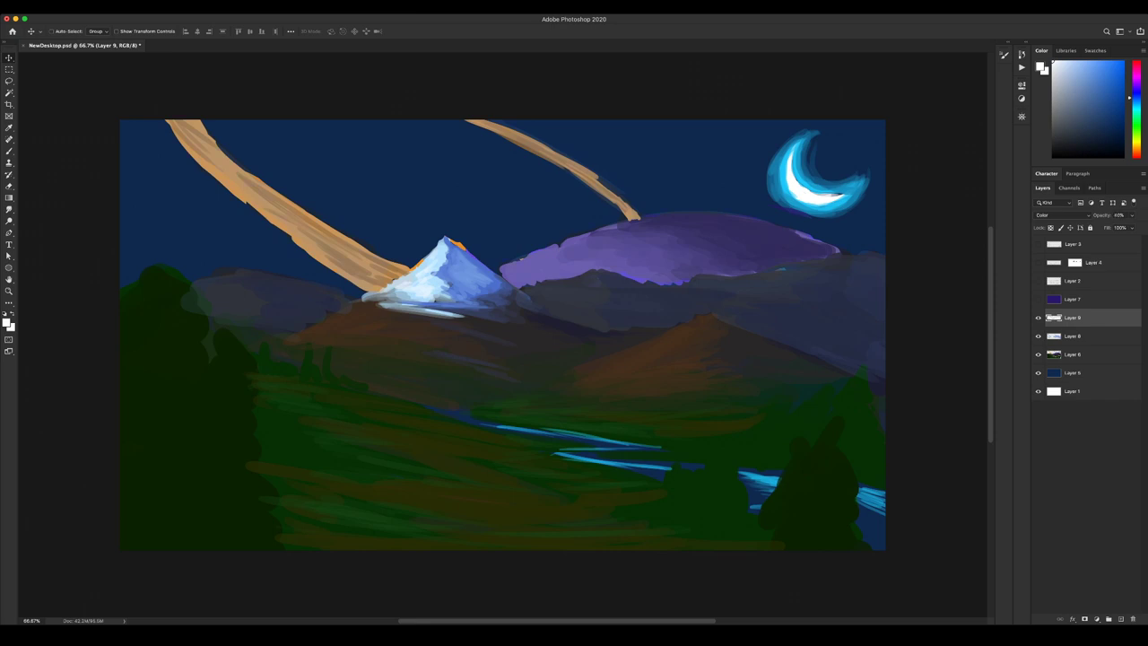
pyautogui.click(1038, 335)
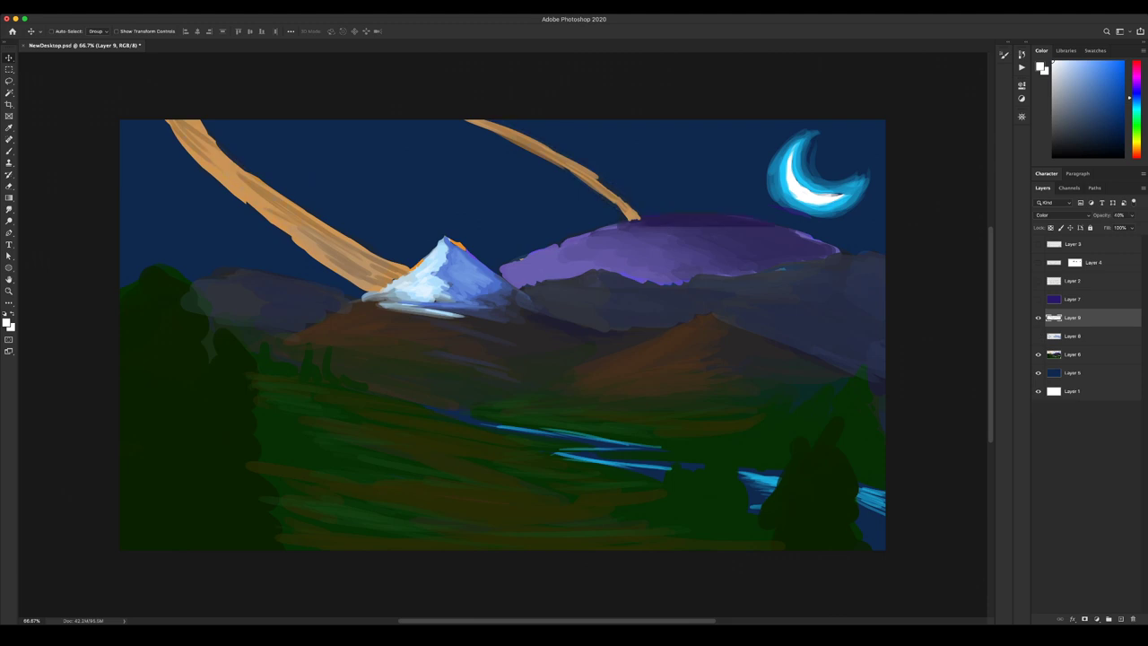
pyautogui.click(1038, 335)
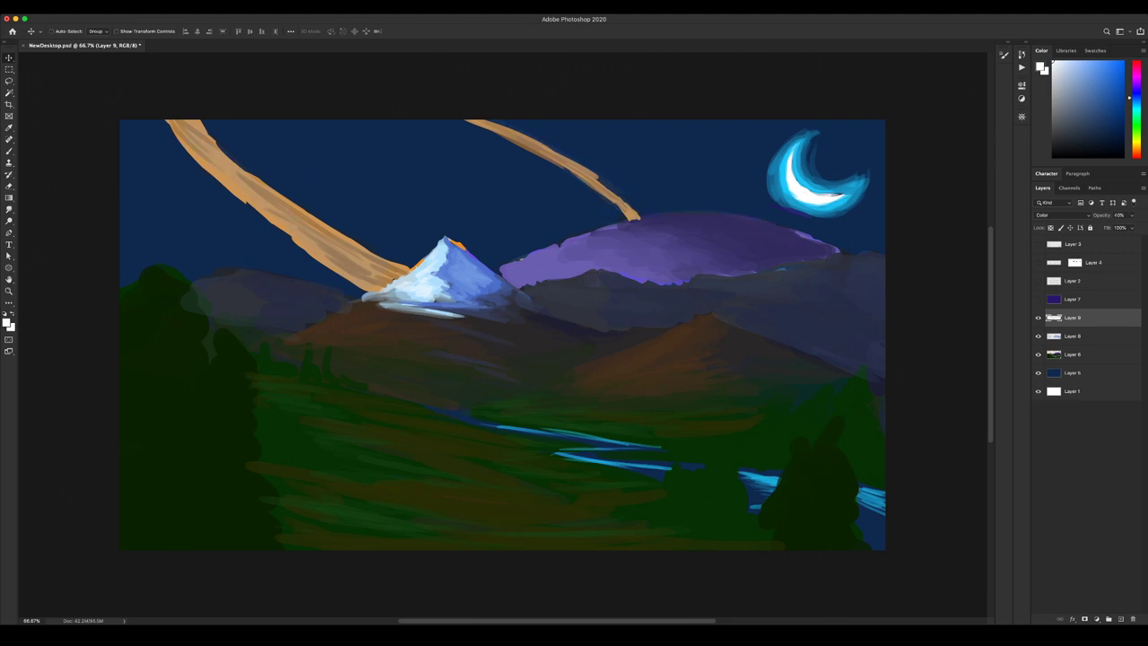
pyautogui.moveTo(1073, 336); pyautogui.dragTo(1073, 311)
pyautogui.press('3')
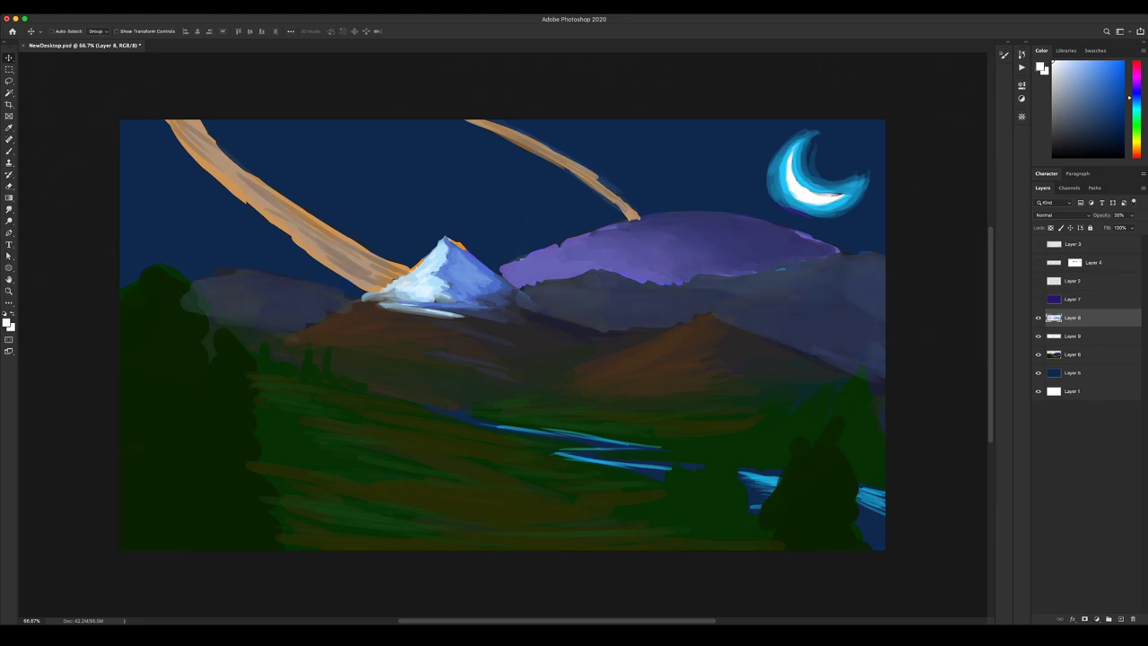
# Add a layer mask to the blue haze layer and draw a small black gradient on it below the snowy peak.
pyautogui.click(1084, 618)
pyautogui.press('g')
pyautogui.moveTo(547, 378)
pyautogui.mouseDown()
pyautogui.moveTo(535, 290)
pyautogui.moveTo(546, 382)
pyautogui.mouseUp()
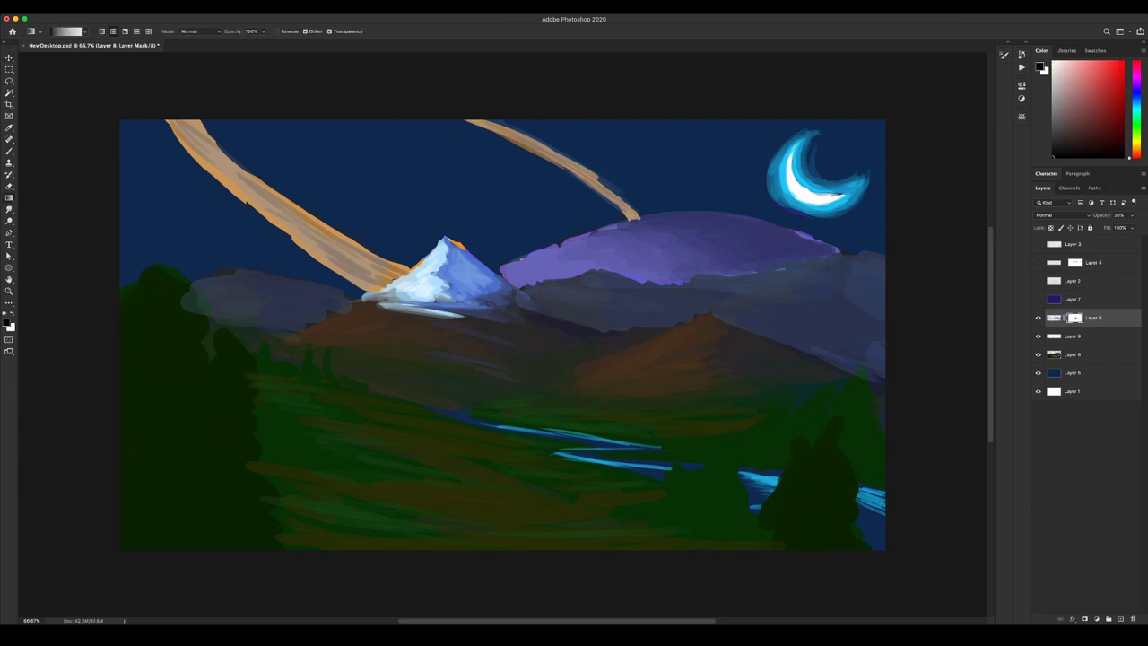
# Mask the haze layer with a grey linear gradient that fades the haze upward from the foreground to the distant mountains.
pyautogui.click(101, 32)
pyautogui.moveTo(564, 376); pyautogui.dragTo(565, 259)
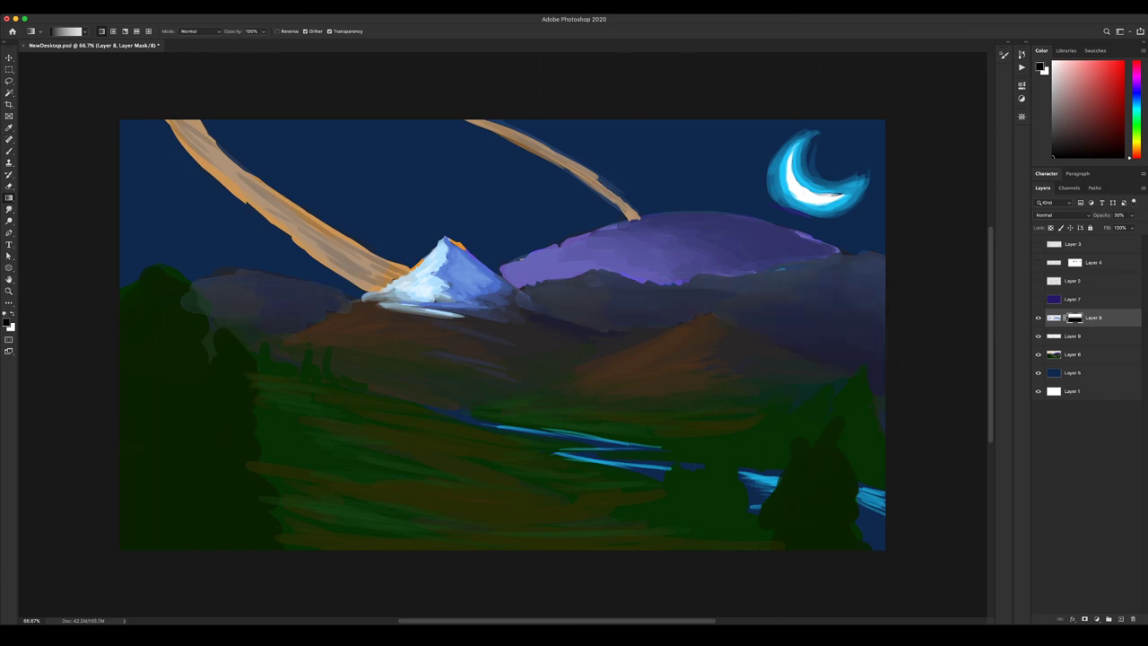
pyautogui.hotkey('ctrl', 'z')
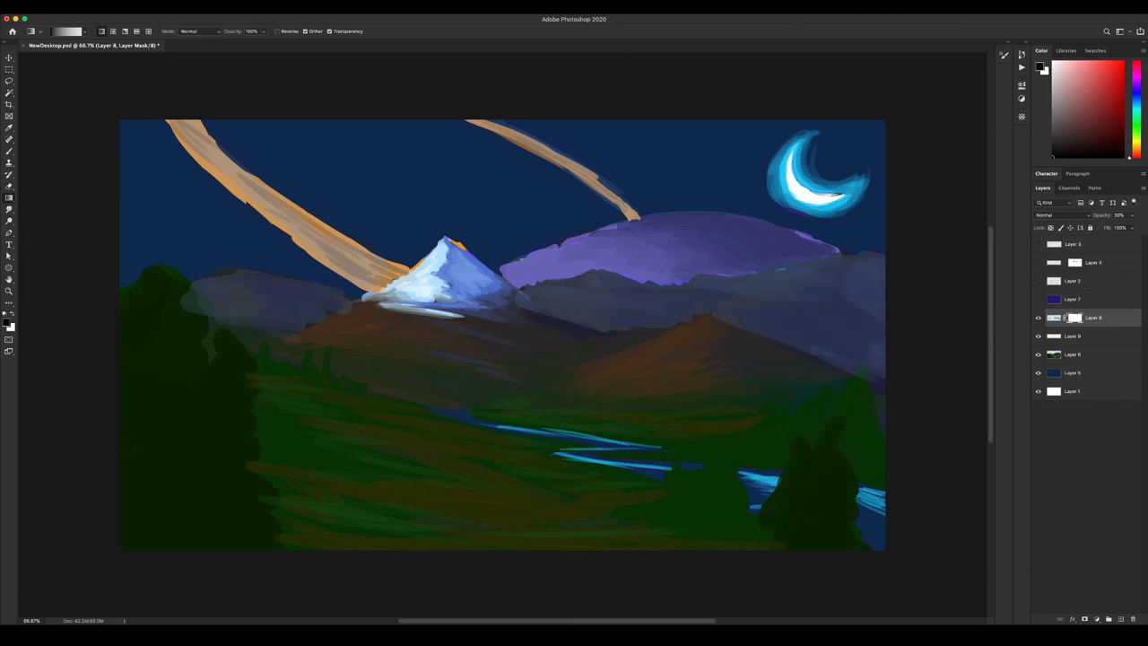
pyautogui.press('i')
pyautogui.press('g')
pyautogui.moveTo(550, 461); pyautogui.dragTo(550, 228)
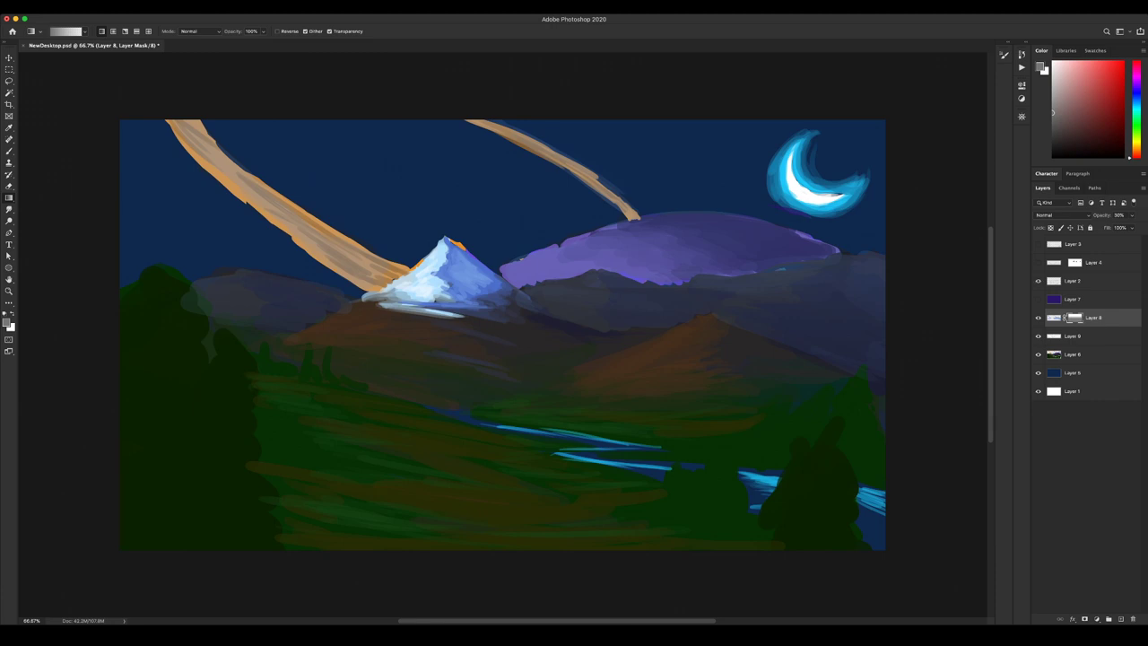
# Show the hidden sketch and purple layers again, add a Soft Light layer above the haze, and set the paint colour to black.
pyautogui.moveTo(1038, 244); pyautogui.dragTo(1038, 300)
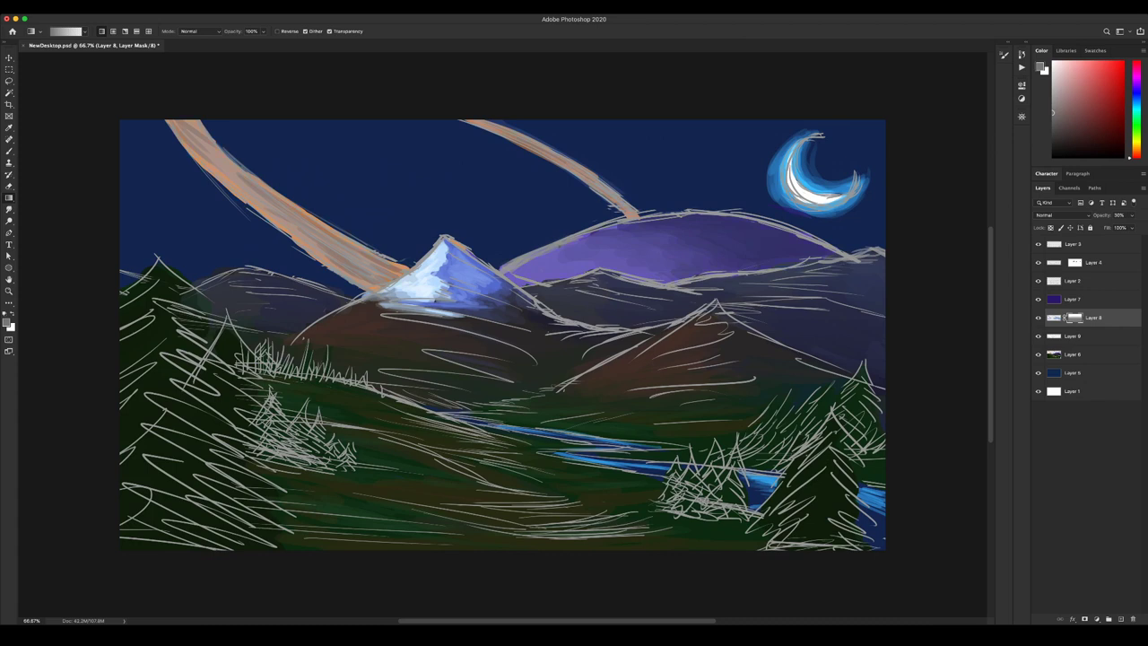
pyautogui.click(1119, 619)
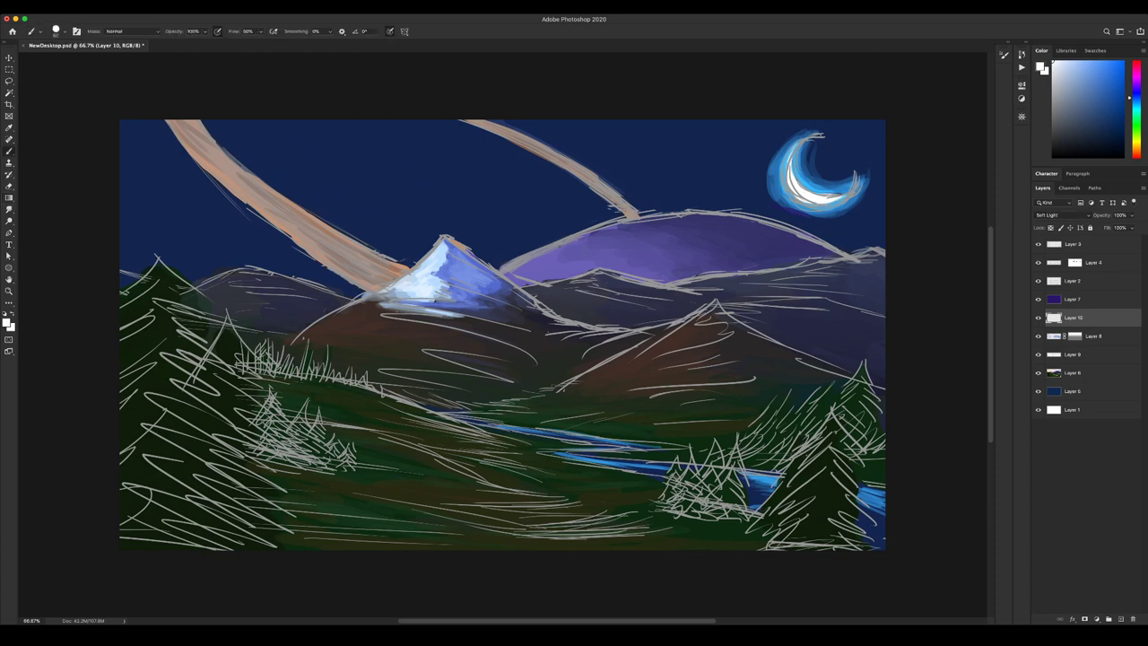
pyautogui.press('d')
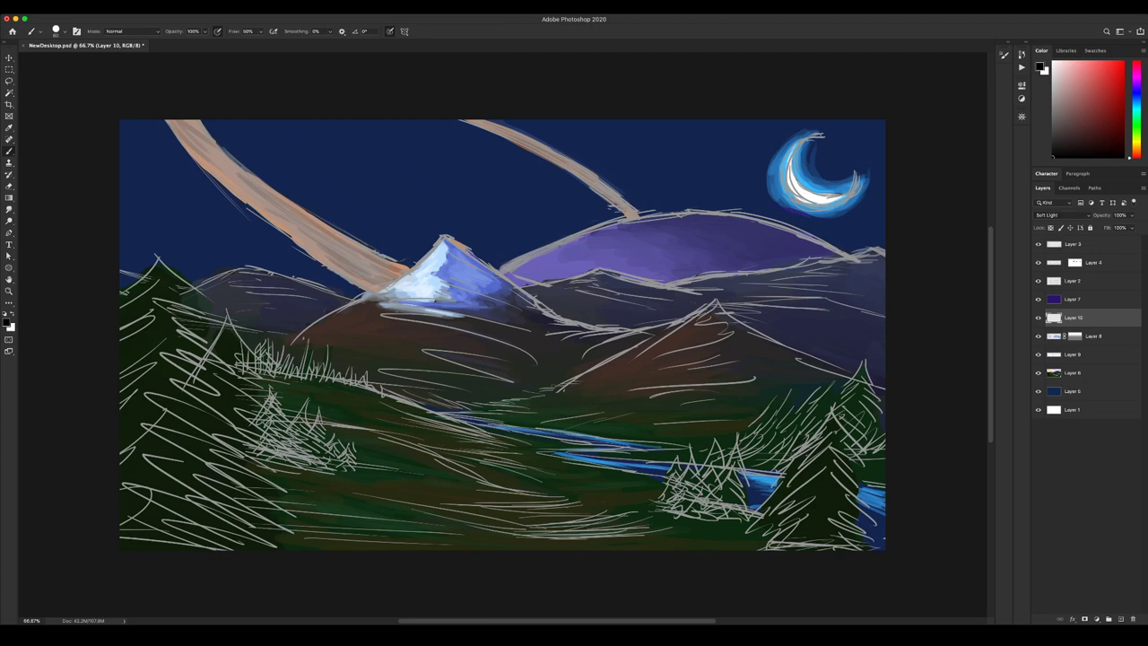
pyautogui.press('[')
pyautogui.moveTo(722, 319)
pyautogui.mouseDown()
pyautogui.moveTo(717, 398)
pyautogui.moveTo(665, 412)
pyautogui.moveTo(594, 410)
pyautogui.moveTo(641, 375)
pyautogui.moveTo(421, 351)
pyautogui.mouseUp()
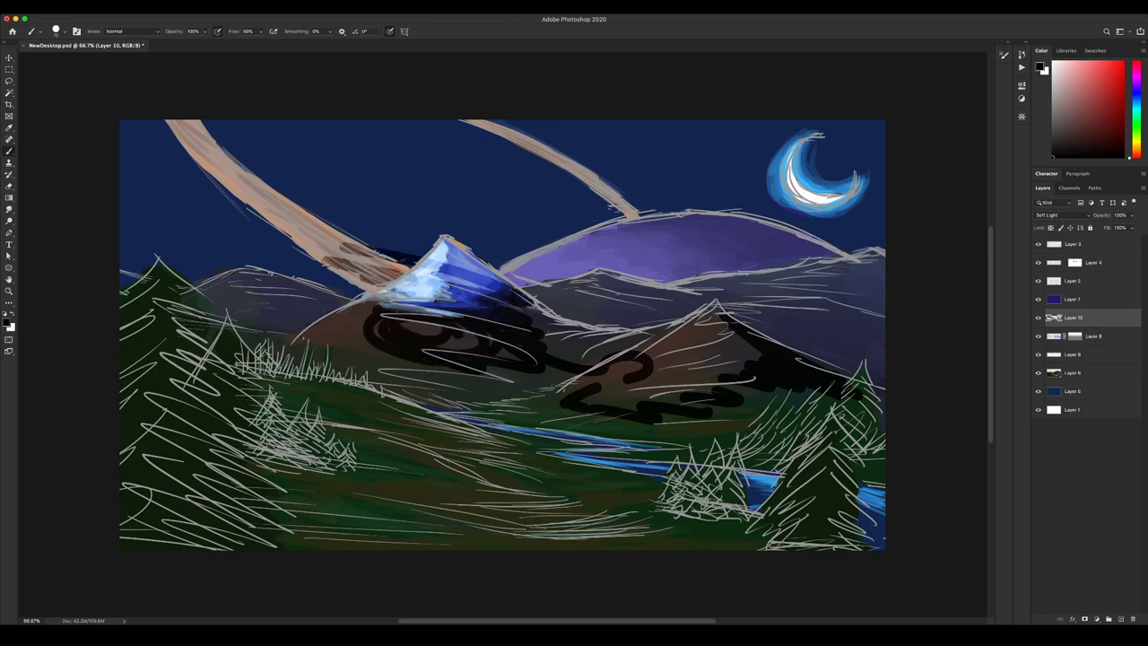
pyautogui.moveTo(376, 255); pyautogui.dragTo(543, 255)
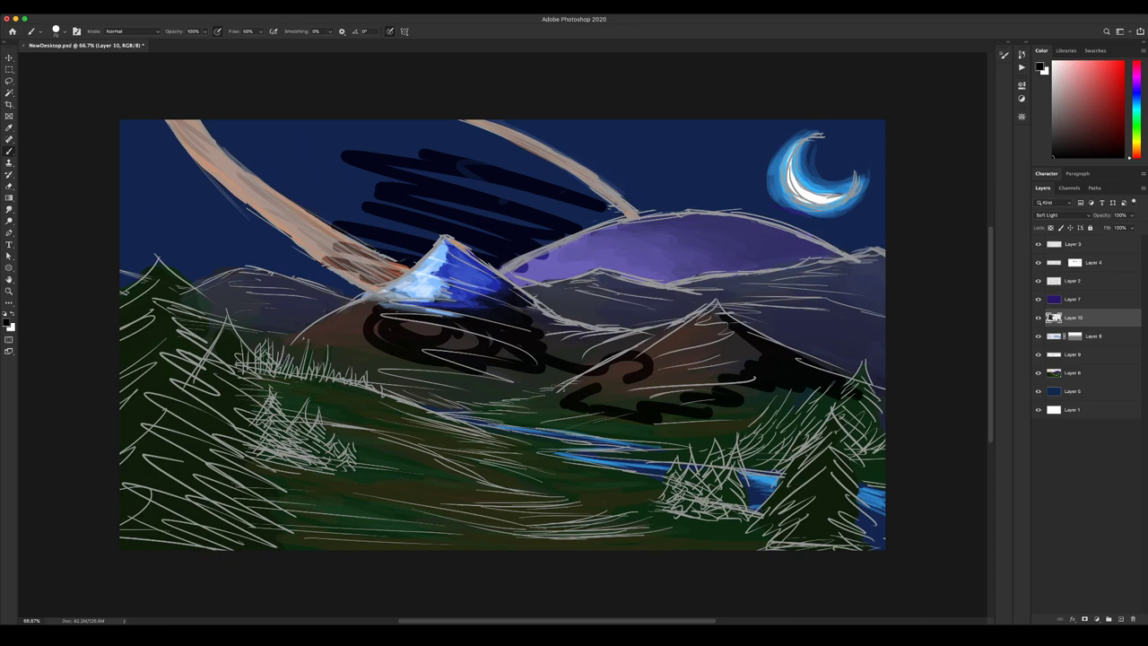
pyautogui.moveTo(469, 169); pyautogui.dragTo(452, 283)
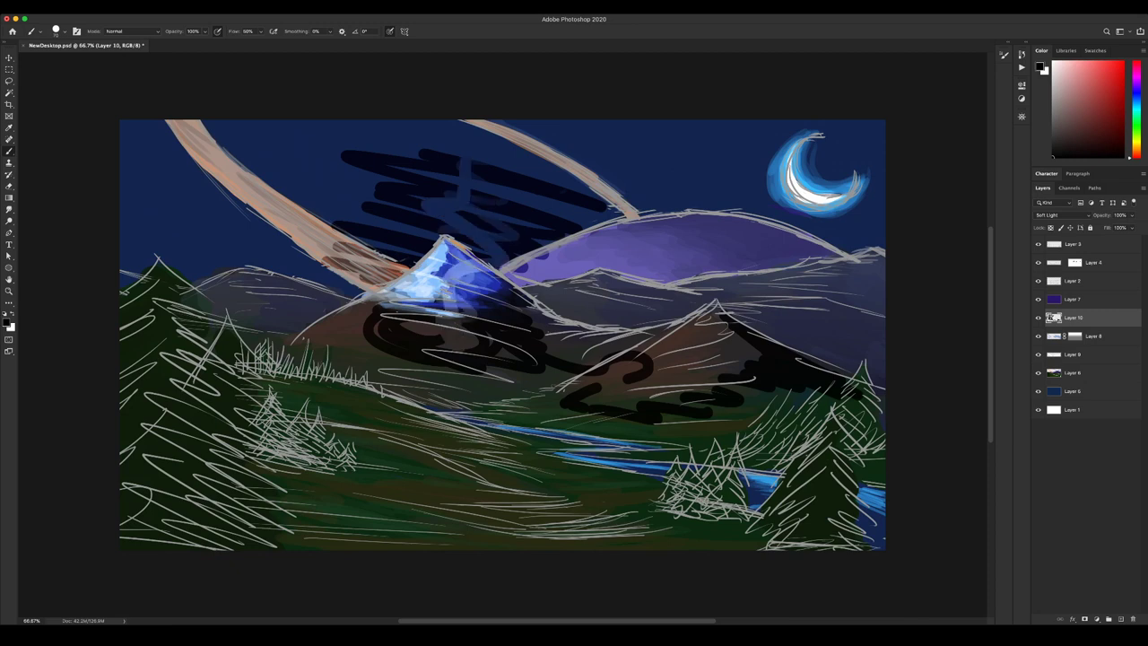
pyautogui.press('super+z')
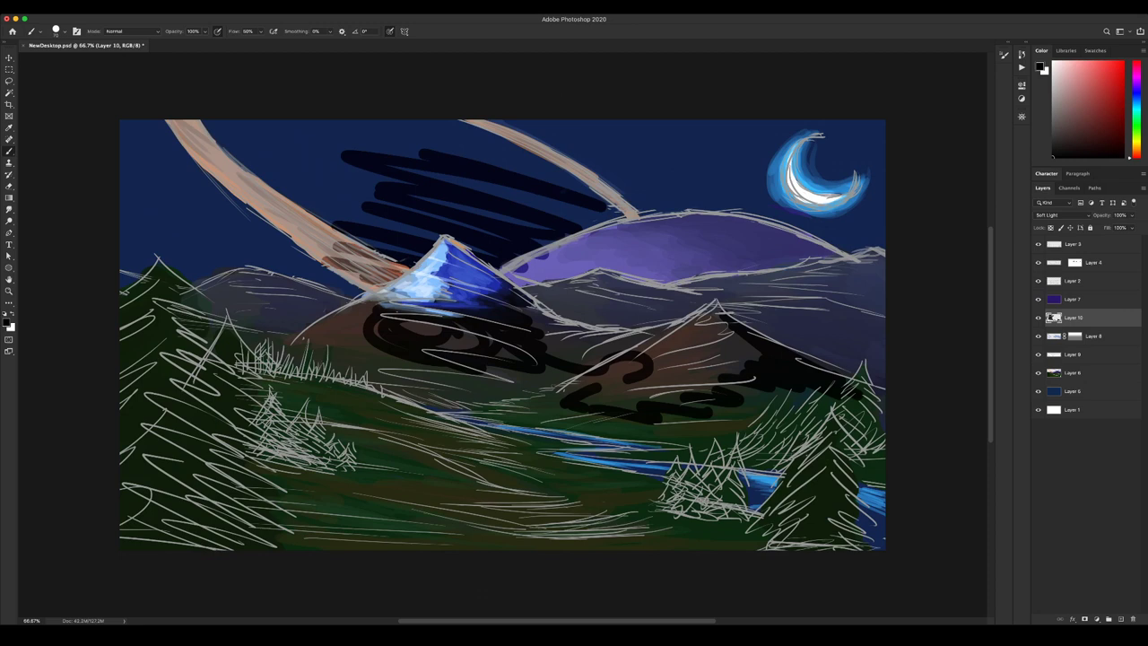
pyautogui.press('super+z')
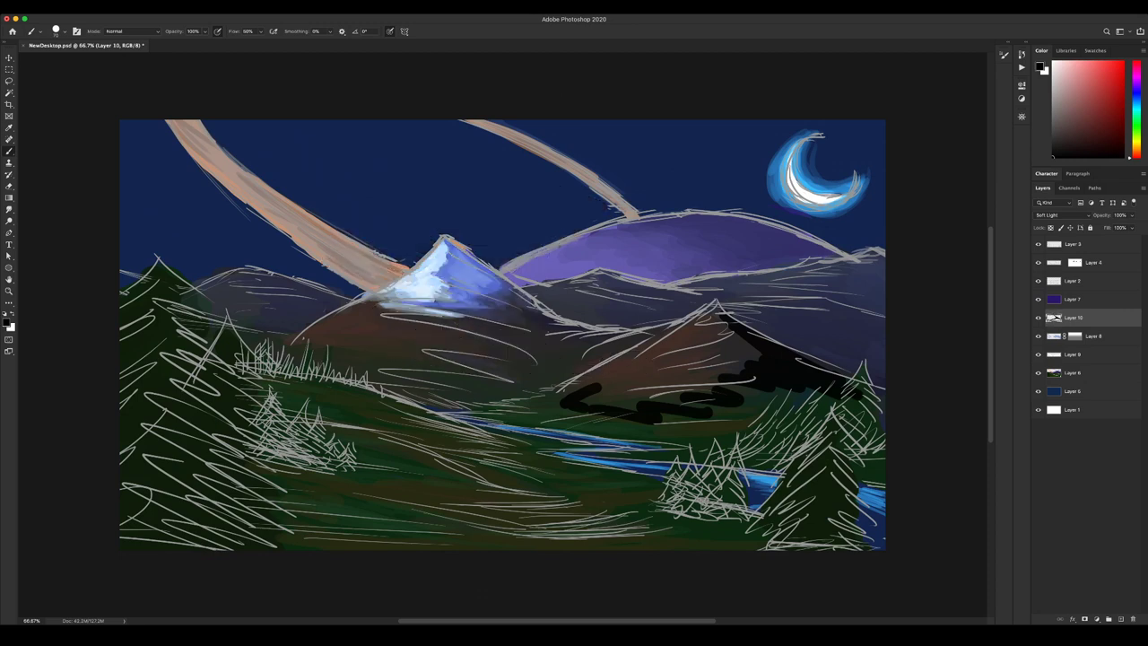
pyautogui.press('super+z')
pyautogui.press('super+z')
pyautogui.press('super+z')
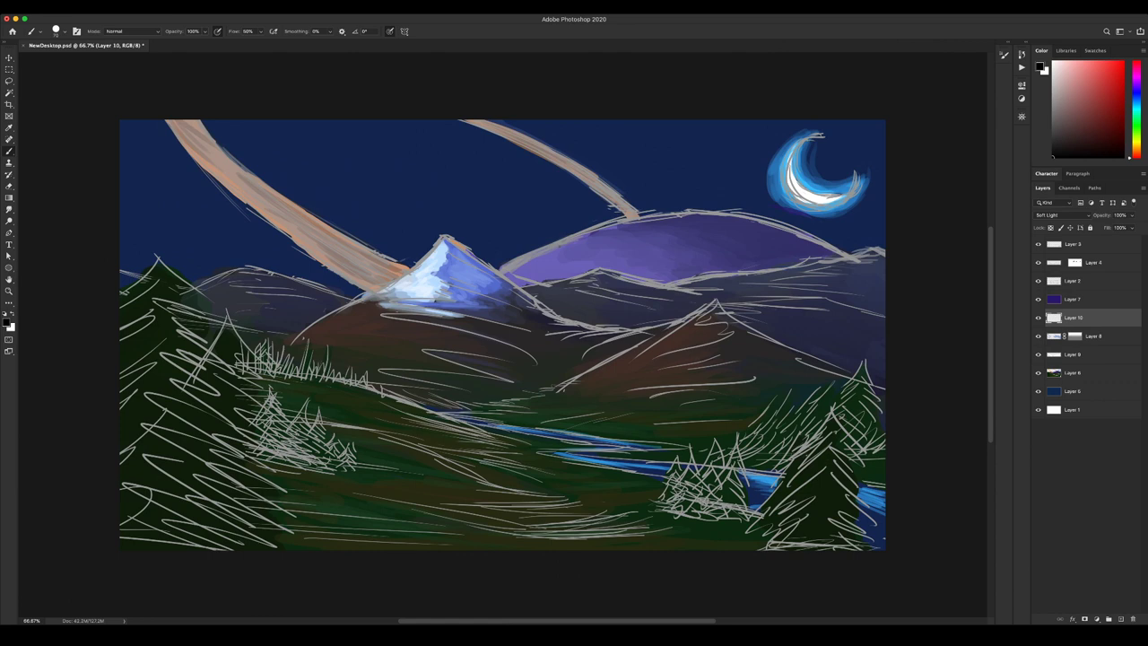
pyautogui.press('super+shift+z')
# Paint soft black shadows on the right slope of the brown mountain and across the distant ridge behind it.
pyautogui.moveTo(785, 386)
pyautogui.mouseDown()
pyautogui.moveTo(654, 428)
pyautogui.moveTo(743, 428)
pyautogui.mouseUp()
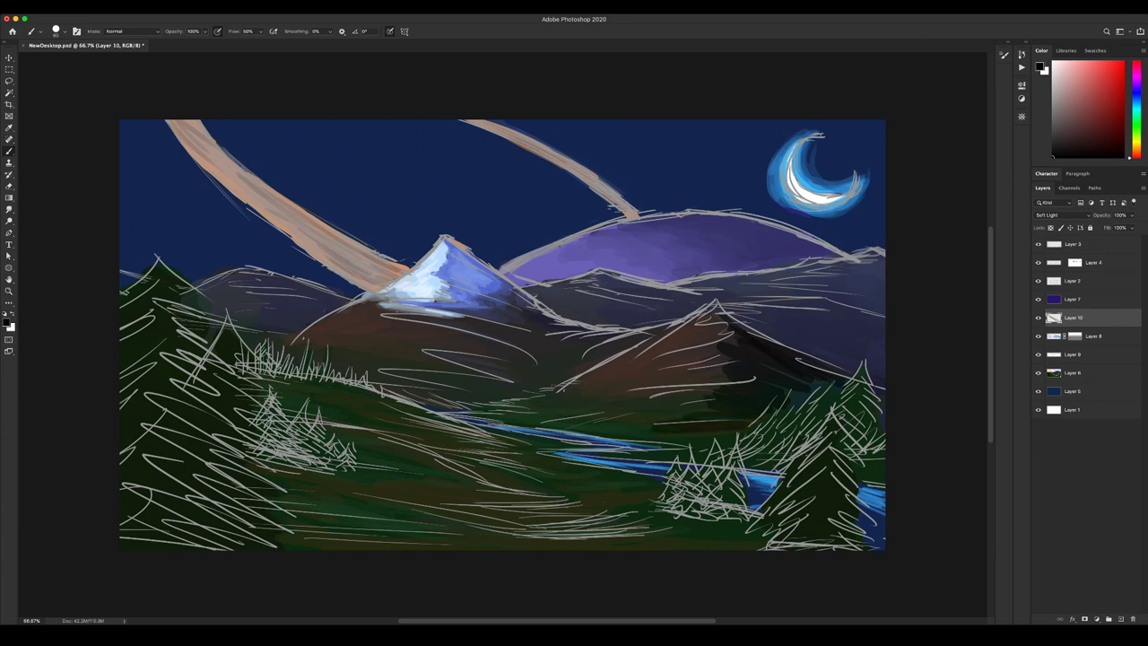
pyautogui.moveTo(830, 368); pyautogui.dragTo(762, 406)
pyautogui.moveTo(884, 306); pyautogui.dragTo(803, 352)
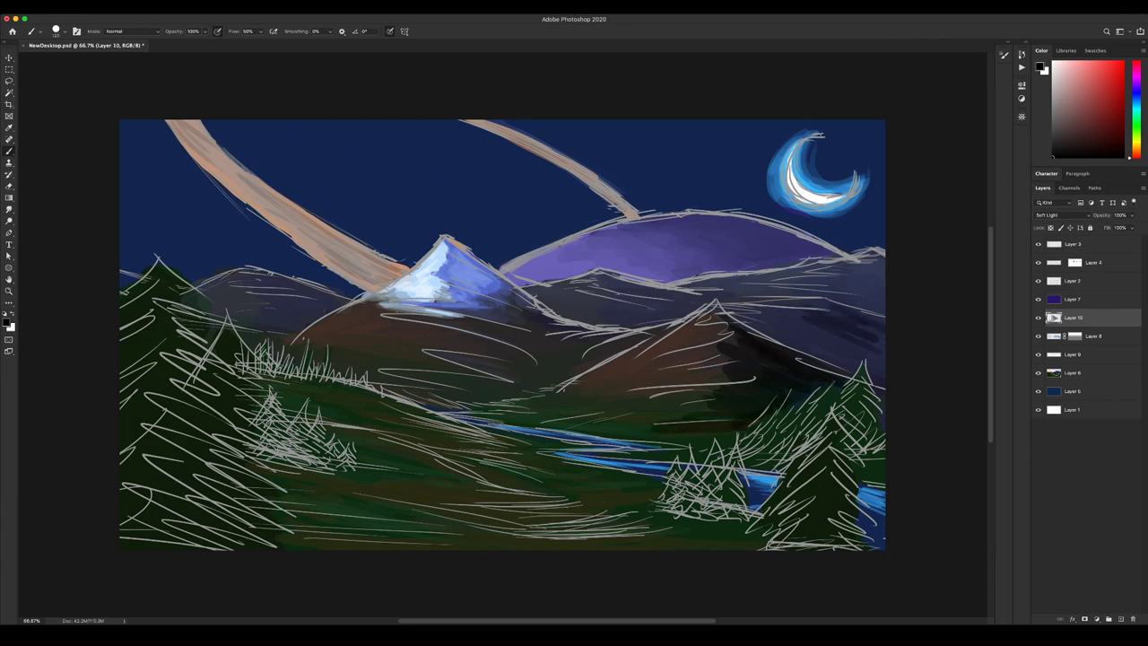
pyautogui.moveTo(736, 312); pyautogui.dragTo(800, 339)
pyautogui.press(']')
pyautogui.moveTo(882, 260)
pyautogui.mouseDown()
pyautogui.moveTo(825, 278)
pyautogui.moveTo(825, 291)
pyautogui.mouseUp()
# Shade the right side of the snowy peak, the slopes below it and the distant hills with a larger black brush.
pyautogui.moveTo(531, 267); pyautogui.dragTo(449, 303)
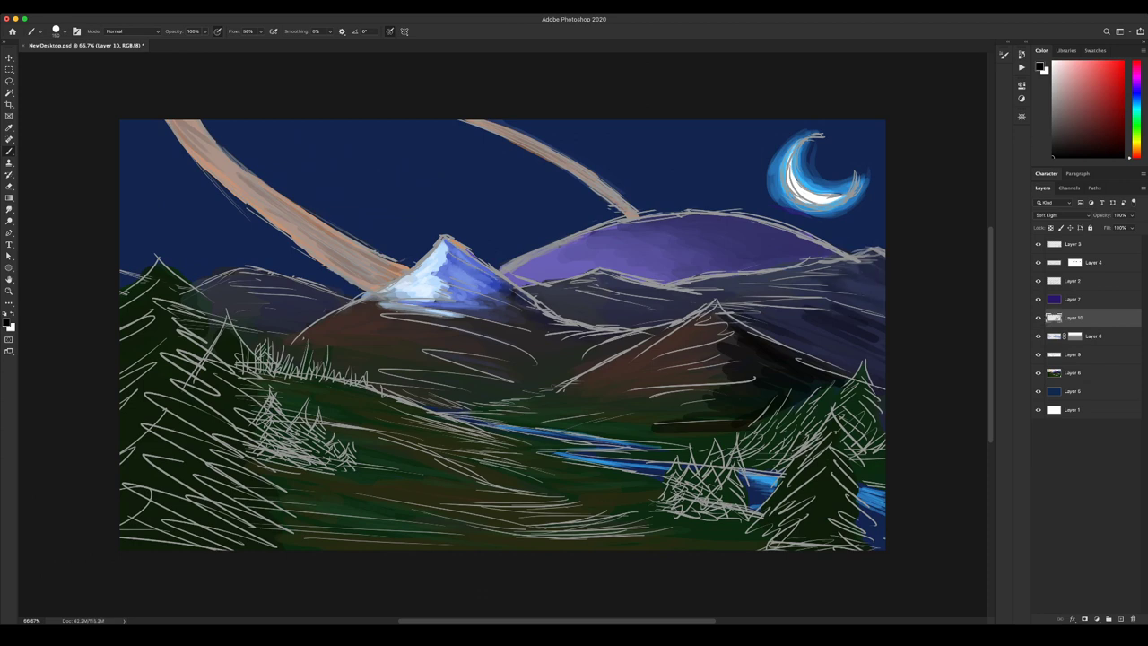
pyautogui.moveTo(538, 285); pyautogui.dragTo(439, 323)
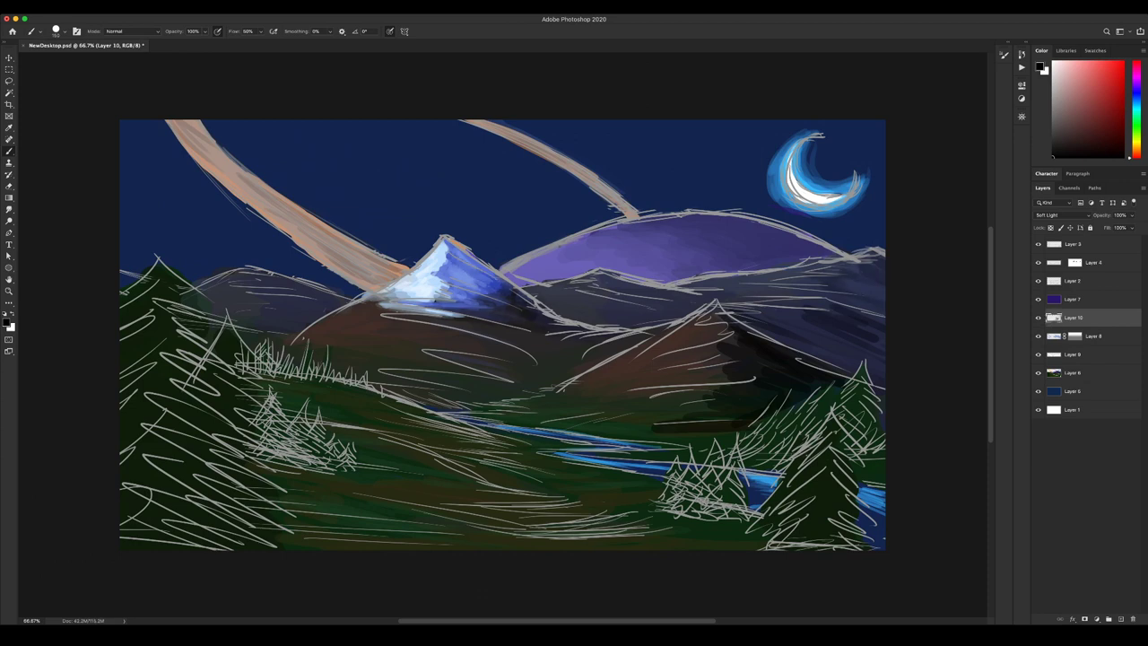
pyautogui.press(']')
pyautogui.moveTo(581, 344)
pyautogui.mouseDown()
pyautogui.moveTo(466, 367)
pyautogui.moveTo(586, 359)
pyautogui.moveTo(560, 359)
pyautogui.mouseUp()
pyautogui.moveTo(625, 292)
pyautogui.mouseDown()
pyautogui.moveTo(678, 292)
pyautogui.moveTo(644, 307)
pyautogui.mouseUp()
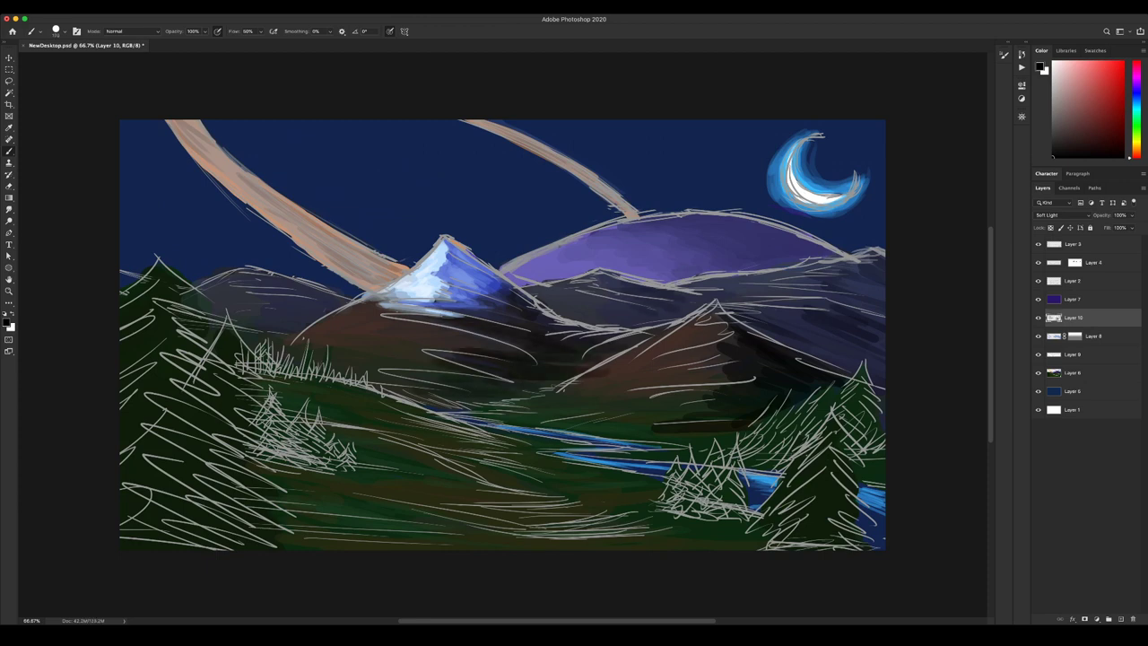
pyautogui.moveTo(330, 289); pyautogui.dragTo(266, 310)
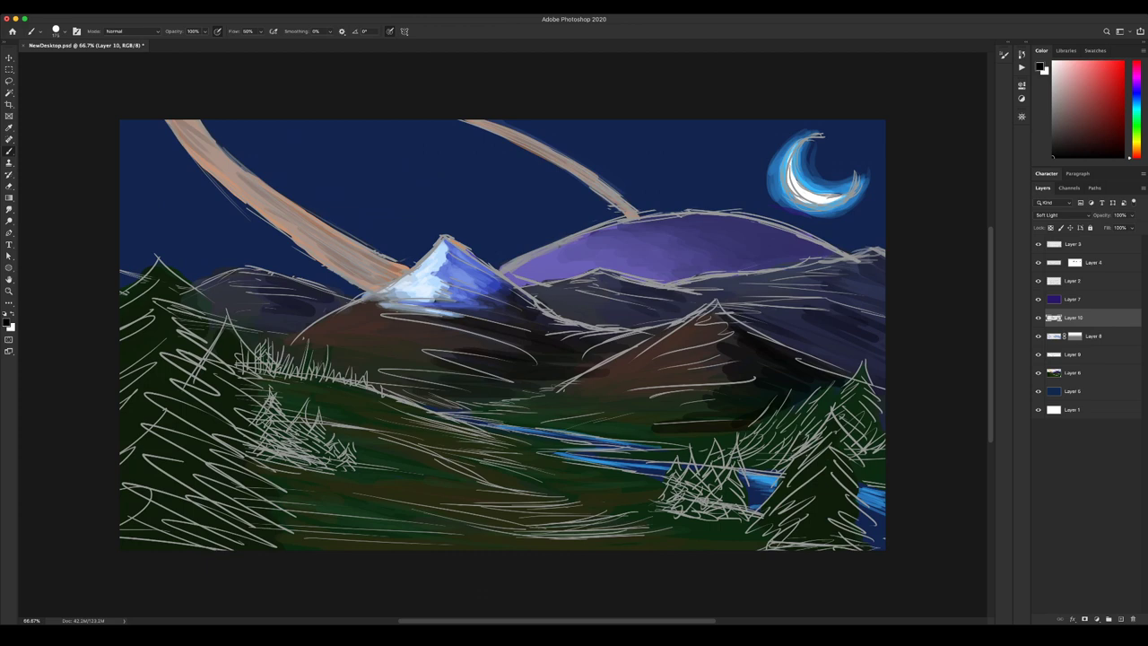
# Paint black shadows down the large trees on the left side of the landscape.
pyautogui.moveTo(180, 269)
pyautogui.mouseDown()
pyautogui.moveTo(184, 476)
pyautogui.moveTo(153, 546)
pyautogui.mouseUp()
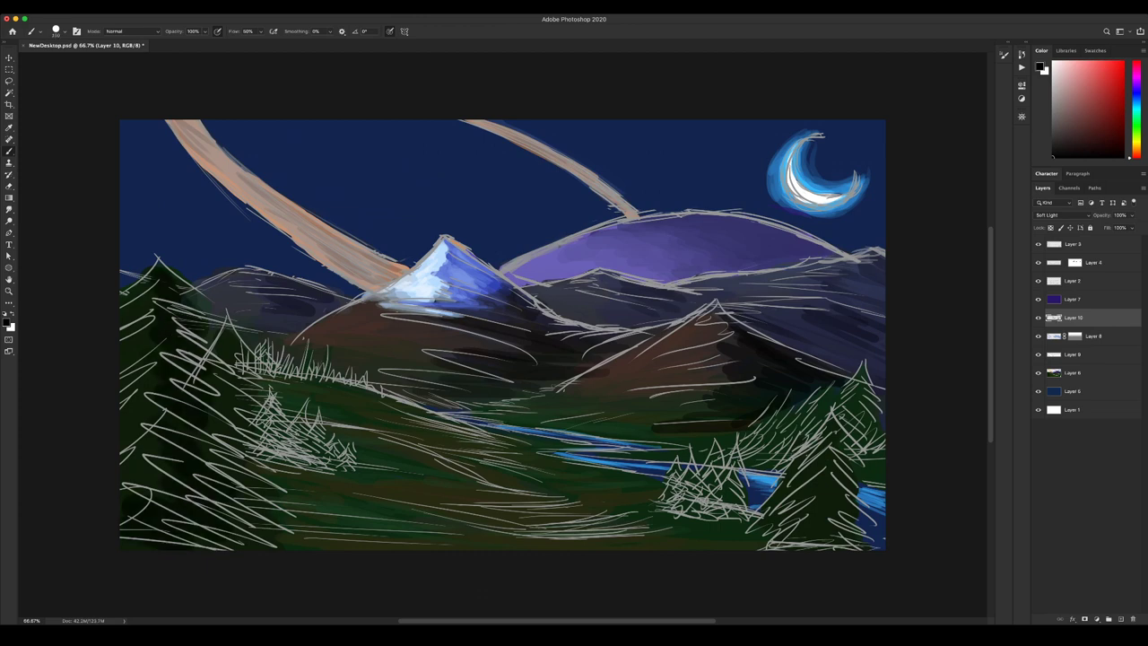
pyautogui.moveTo(166, 462); pyautogui.dragTo(139, 448)
pyautogui.moveTo(260, 391); pyautogui.dragTo(222, 439)
# Paint dark shadow bands across the foreground hill, reducing the brush size for the finer strokes.
pyautogui.moveTo(536, 516); pyautogui.dragTo(299, 489)
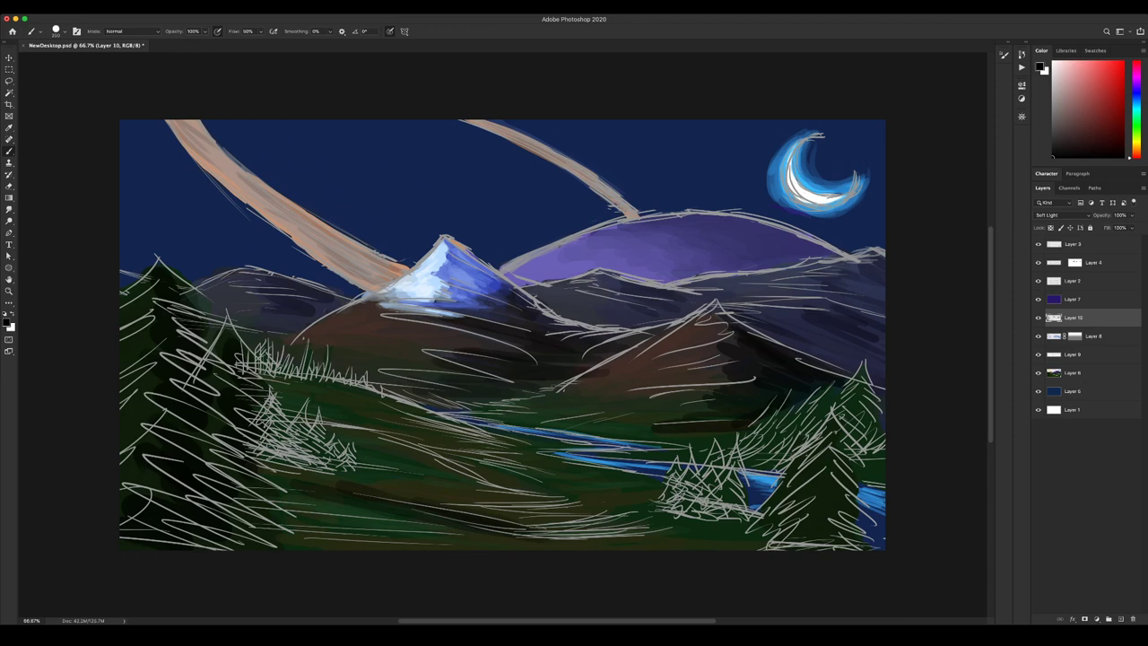
pyautogui.moveTo(502, 493); pyautogui.dragTo(416, 484)
pyautogui.moveTo(563, 517); pyautogui.dragTo(509, 513)
pyautogui.press('[')
pyautogui.press('[')
pyautogui.moveTo(372, 399)
pyautogui.mouseDown()
pyautogui.moveTo(319, 387)
pyautogui.moveTo(326, 392)
pyautogui.mouseUp()
pyautogui.moveTo(491, 456); pyautogui.dragTo(404, 432)
pyautogui.moveTo(589, 544); pyautogui.dragTo(364, 524)
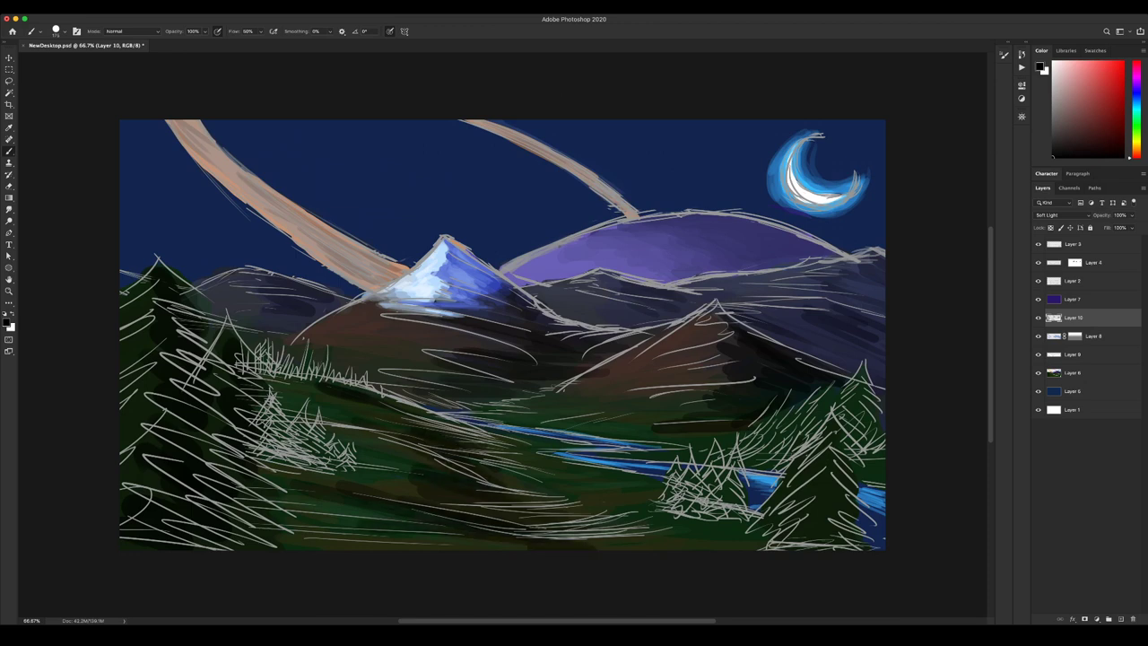
# Darken the lower edge of the foreground hill and the near bank along the river.
pyautogui.moveTo(525, 542); pyautogui.dragTo(324, 545)
pyautogui.moveTo(522, 432); pyautogui.dragTo(420, 405)
pyautogui.moveTo(567, 435); pyautogui.dragTo(506, 426)
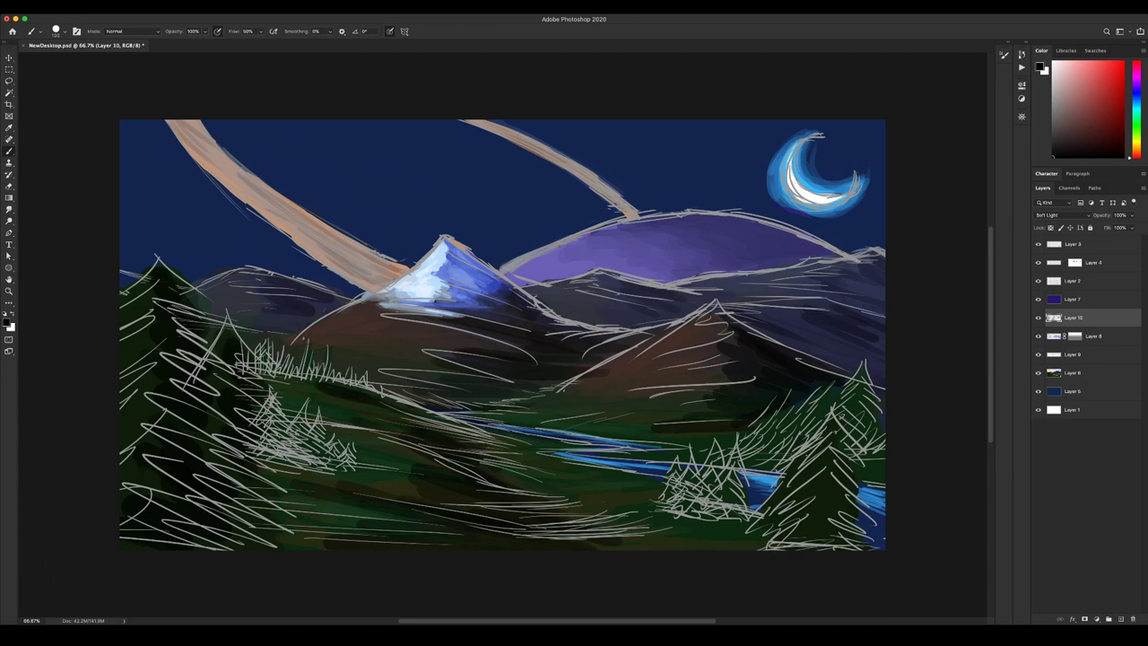
pyautogui.moveTo(568, 444); pyautogui.dragTo(530, 433)
# Paint black shadows into the bushes and pine trees beside the river on the right.
pyautogui.moveTo(737, 481)
pyautogui.mouseDown()
pyautogui.moveTo(728, 511)
pyautogui.moveTo(694, 507)
pyautogui.mouseUp()
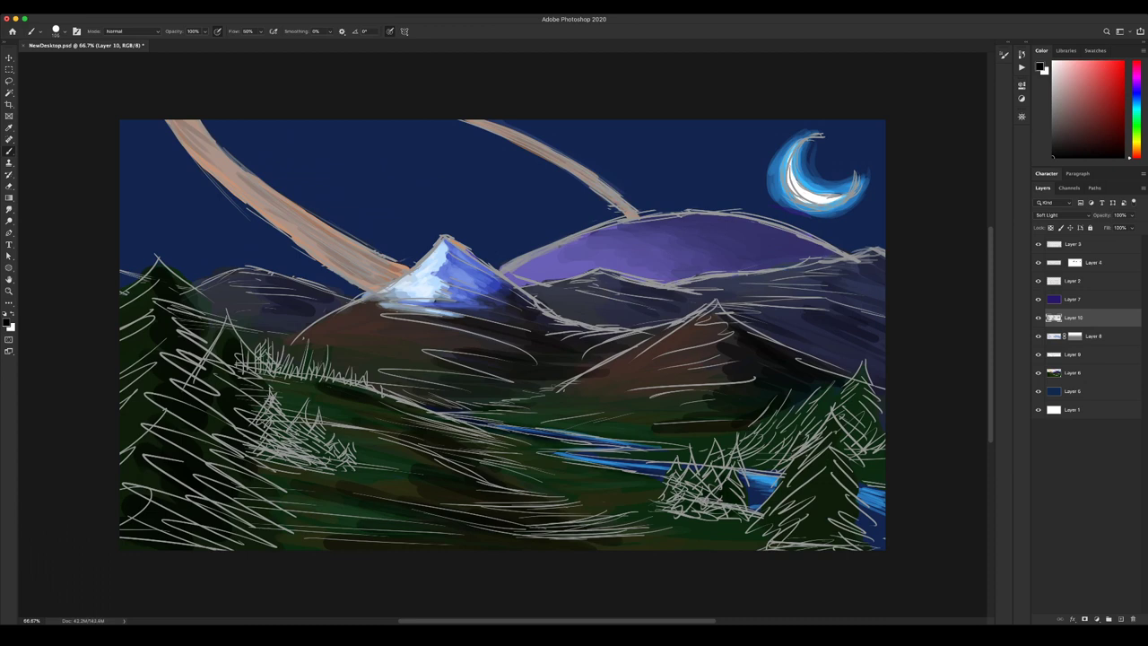
pyautogui.moveTo(842, 436)
pyautogui.mouseDown()
pyautogui.moveTo(825, 499)
pyautogui.moveTo(834, 544)
pyautogui.moveTo(794, 539)
pyautogui.mouseUp()
pyautogui.moveTo(867, 398); pyautogui.dragTo(865, 409)
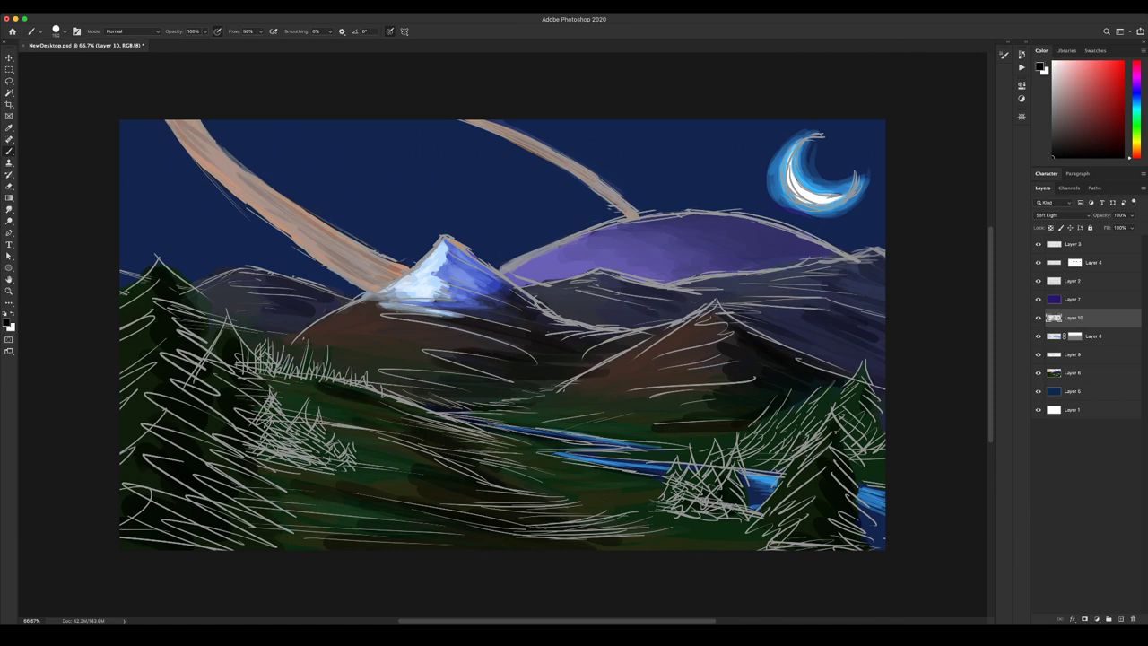
pyautogui.moveTo(865, 425); pyautogui.dragTo(873, 475)
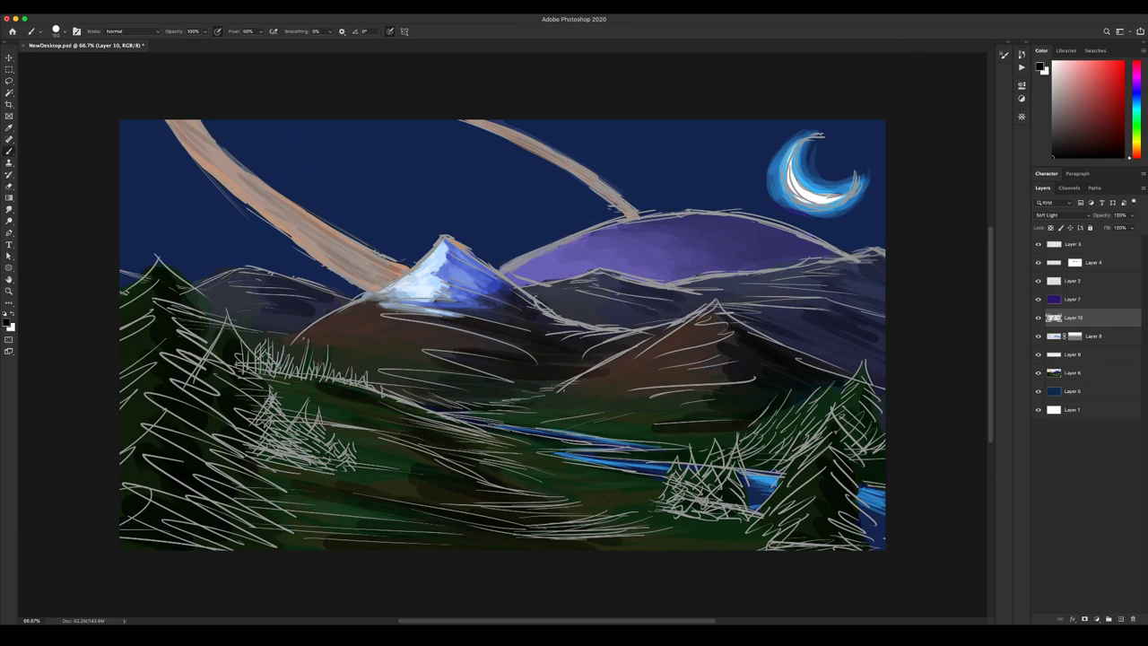
# Shade the green foot of the brown mountain and the valley between it and the snowy peak.
pyautogui.moveTo(728, 409); pyautogui.dragTo(669, 414)
pyautogui.moveTo(721, 425); pyautogui.dragTo(543, 431)
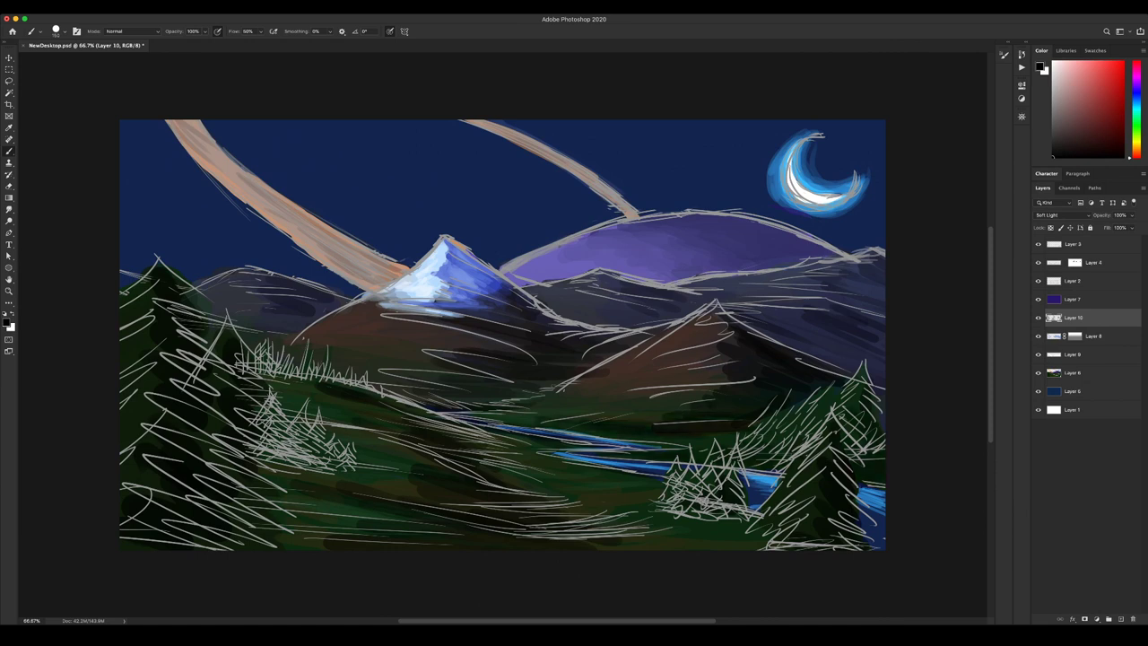
pyautogui.moveTo(717, 385); pyautogui.dragTo(669, 392)
pyautogui.moveTo(554, 311); pyautogui.dragTo(579, 328)
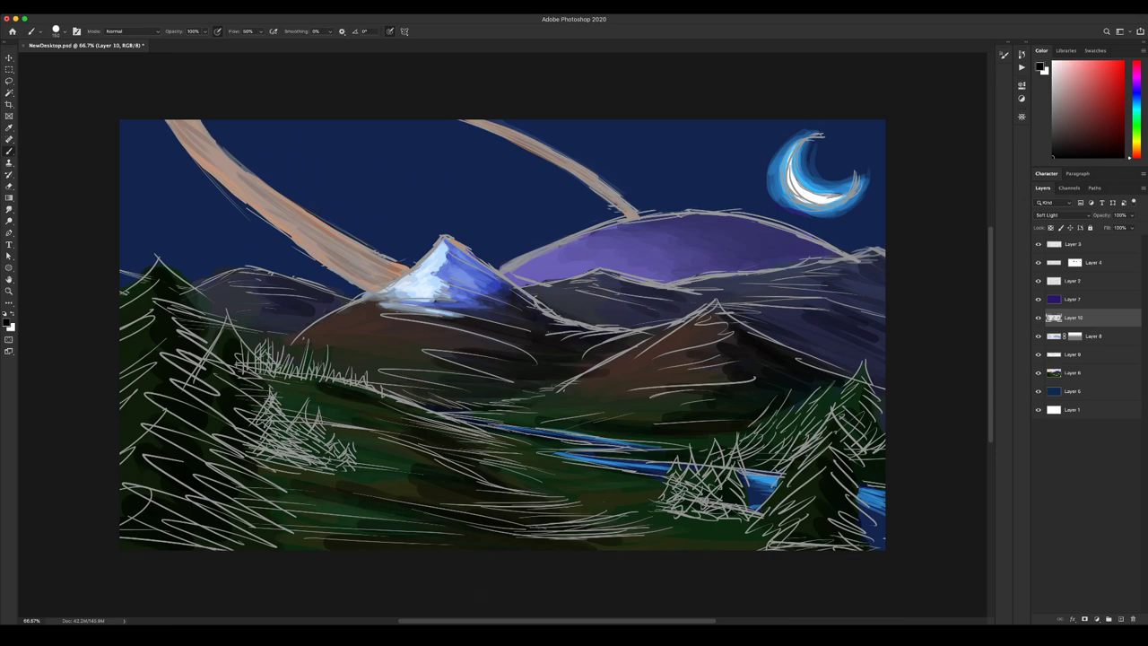
# Darken the small bushes and the right edge of the left trees, and lower the shadow layer's opacity to 50%.
pyautogui.moveTo(337, 456)
pyautogui.mouseDown()
pyautogui.moveTo(323, 431)
pyautogui.moveTo(385, 471)
pyautogui.moveTo(348, 480)
pyautogui.mouseUp()
pyautogui.moveTo(225, 377)
pyautogui.mouseDown()
pyautogui.moveTo(217, 425)
pyautogui.moveTo(260, 538)
pyautogui.mouseUp()
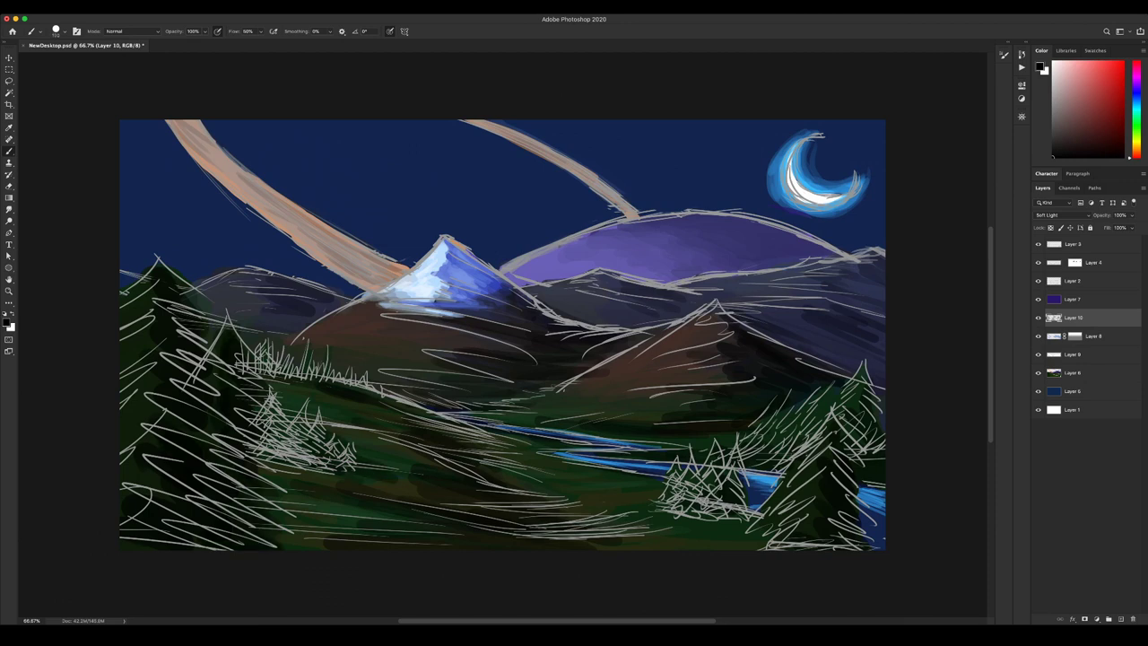
pyautogui.press('v')
pyautogui.press('5')
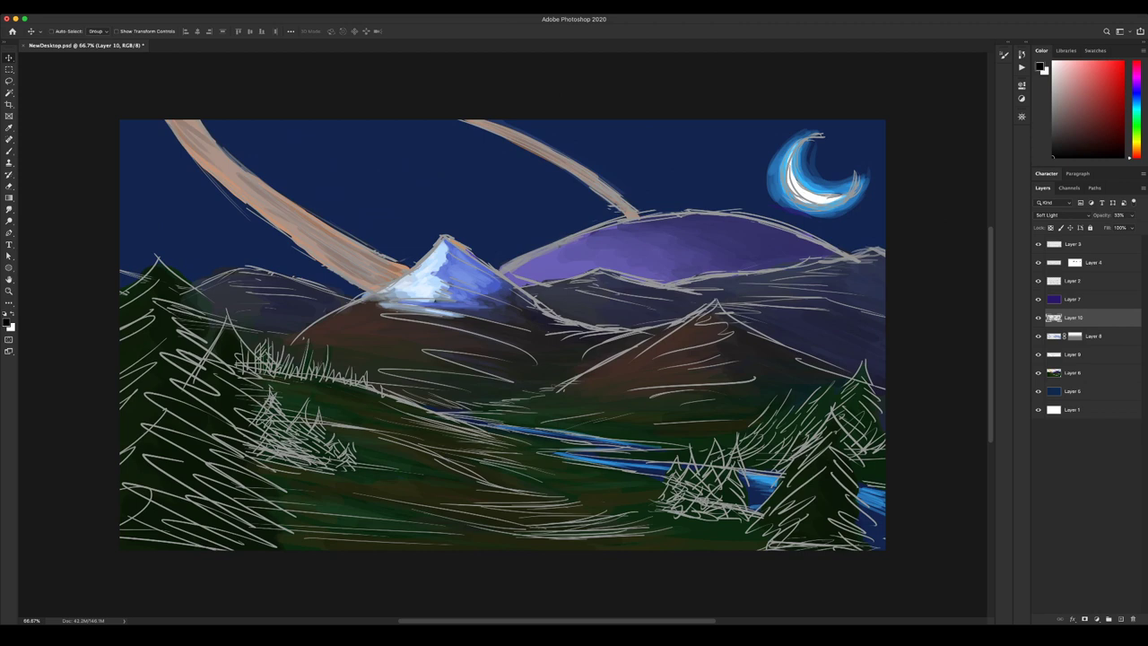
# Add a new layer in Overlay blend mode above the shadow layer and ready the brush with white.
pyautogui.hotkey('ctrl', 'alt', 'shift', 'n')
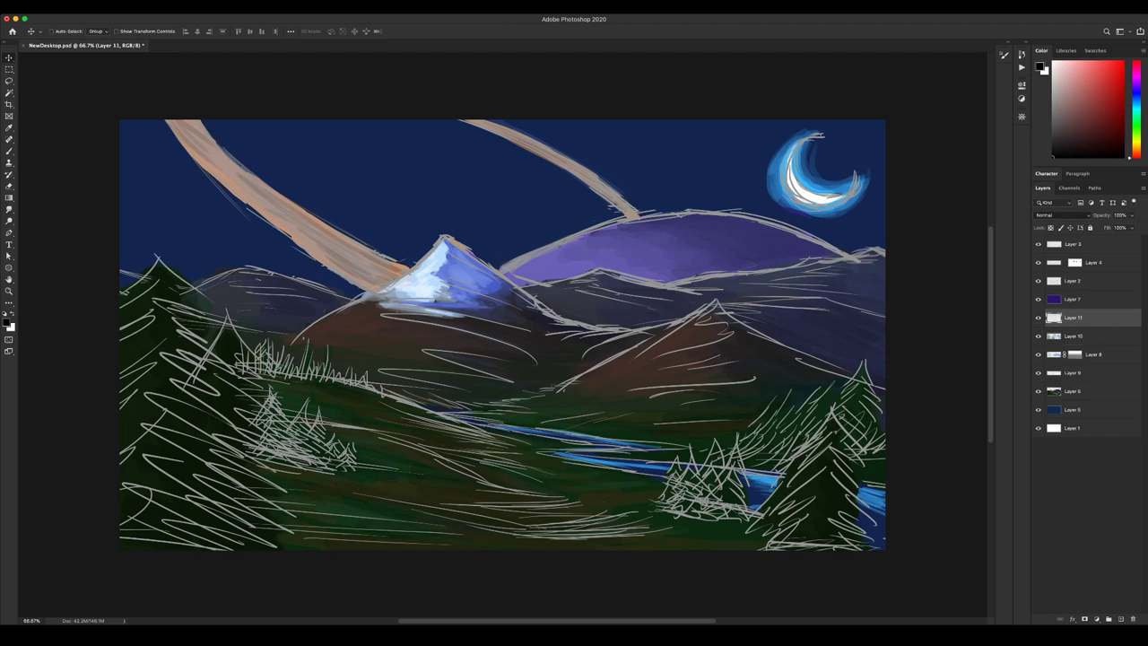
pyautogui.hotkey('alt', 'shift', 'o')
pyautogui.press('x')
pyautogui.press('b')
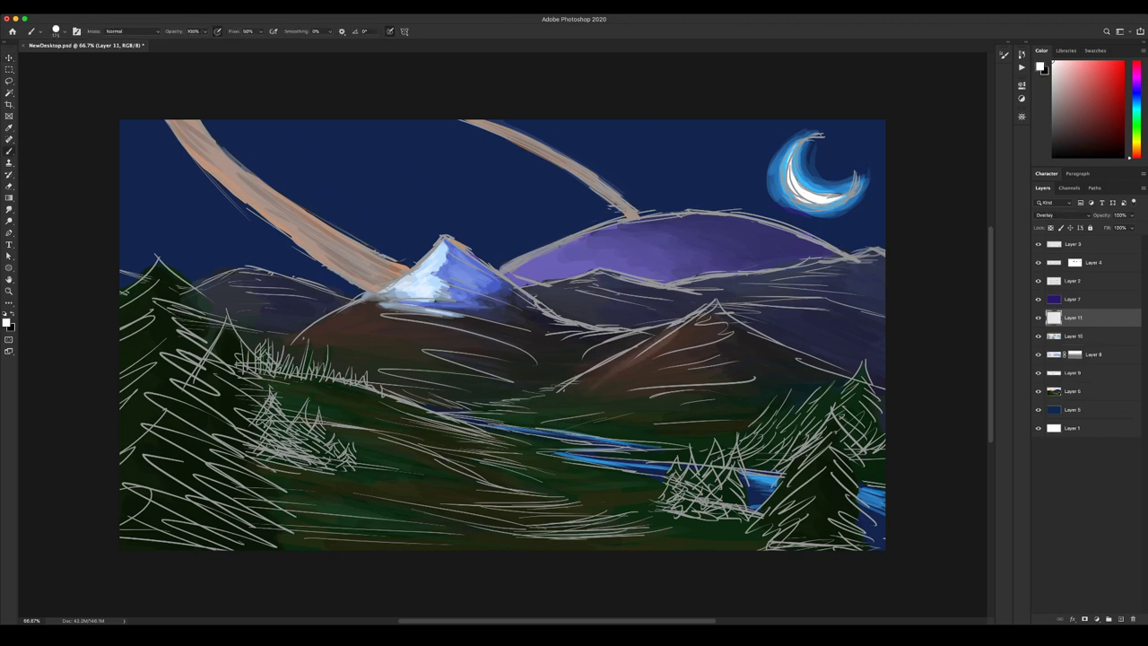
# Paint white highlights on the left slopes of the brown and snowy mountains, the distant ridges and the foreground hill.
pyautogui.moveTo(582, 389); pyautogui.dragTo(671, 350)
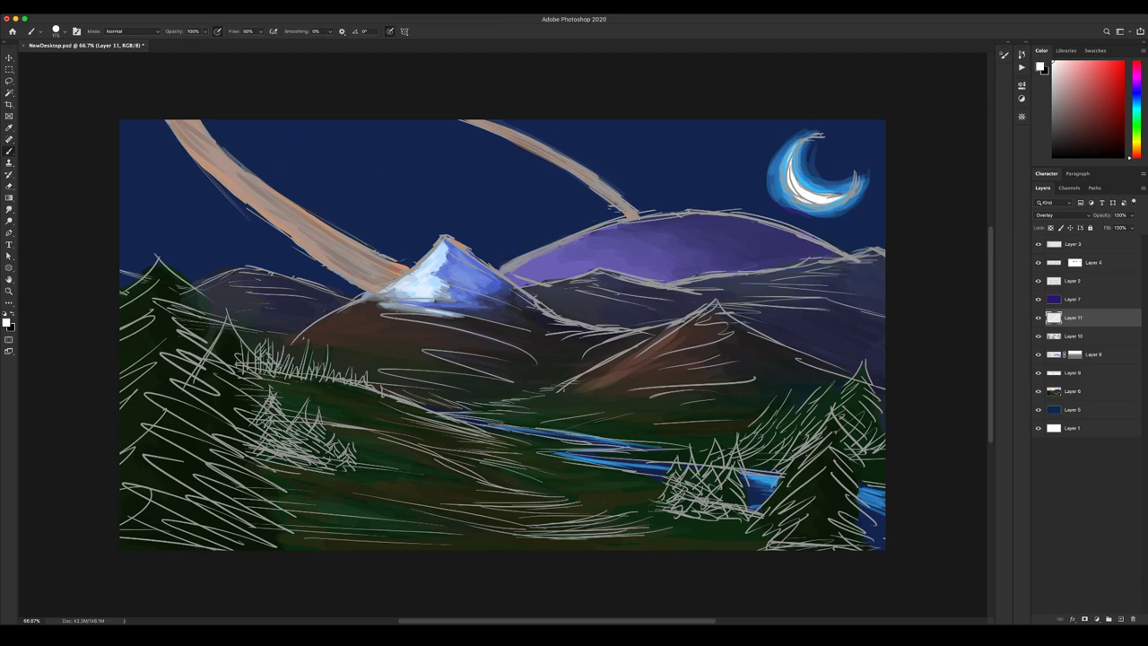
pyautogui.moveTo(324, 321); pyautogui.dragTo(405, 294)
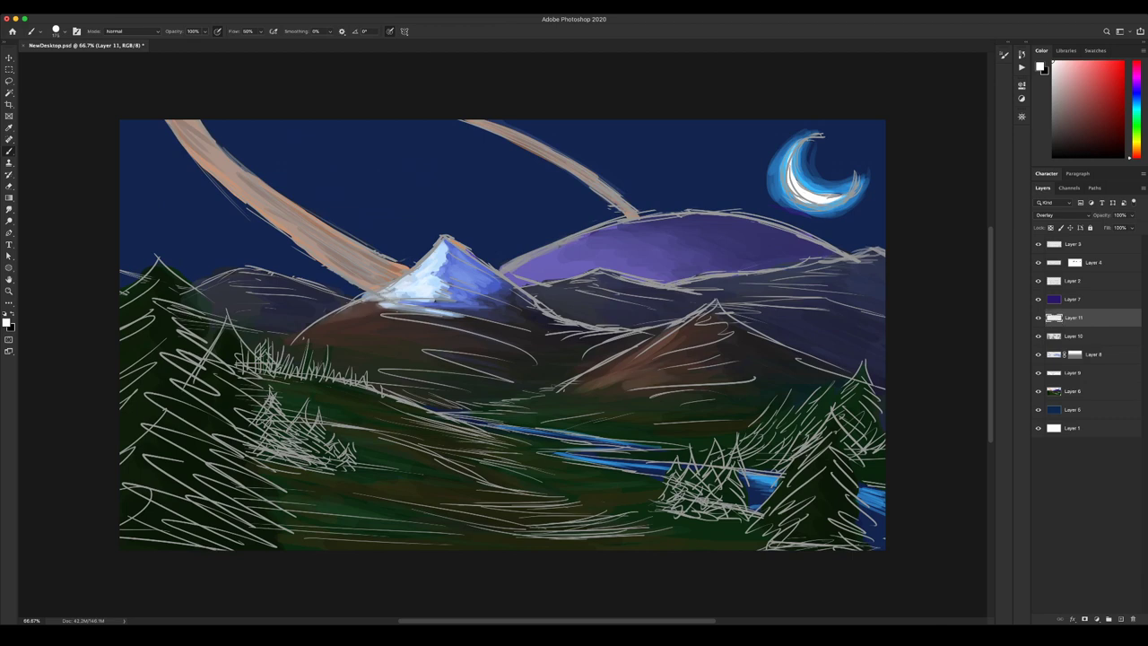
pyautogui.press('[')
pyautogui.moveTo(534, 288)
pyautogui.mouseDown()
pyautogui.moveTo(581, 282)
pyautogui.moveTo(584, 294)
pyautogui.mouseUp()
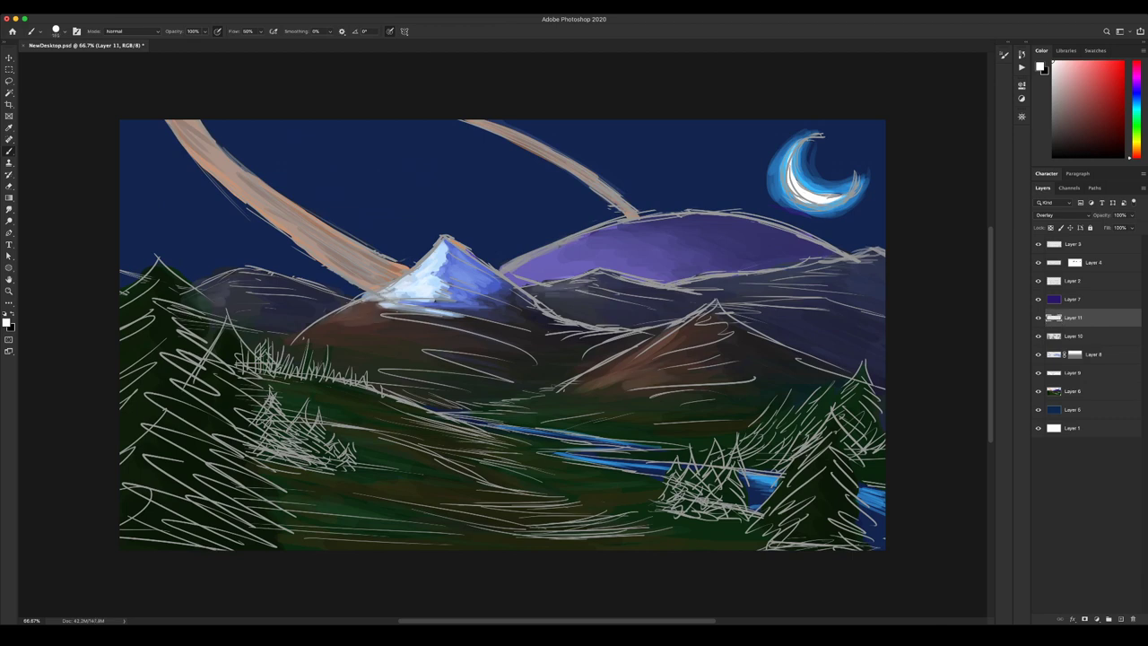
pyautogui.moveTo(696, 284); pyautogui.dragTo(804, 274)
pyautogui.moveTo(700, 287); pyautogui.dragTo(784, 281)
pyautogui.moveTo(568, 491)
pyautogui.mouseDown()
pyautogui.moveTo(633, 485)
pyautogui.moveTo(606, 495)
pyautogui.moveTo(647, 504)
pyautogui.mouseUp()
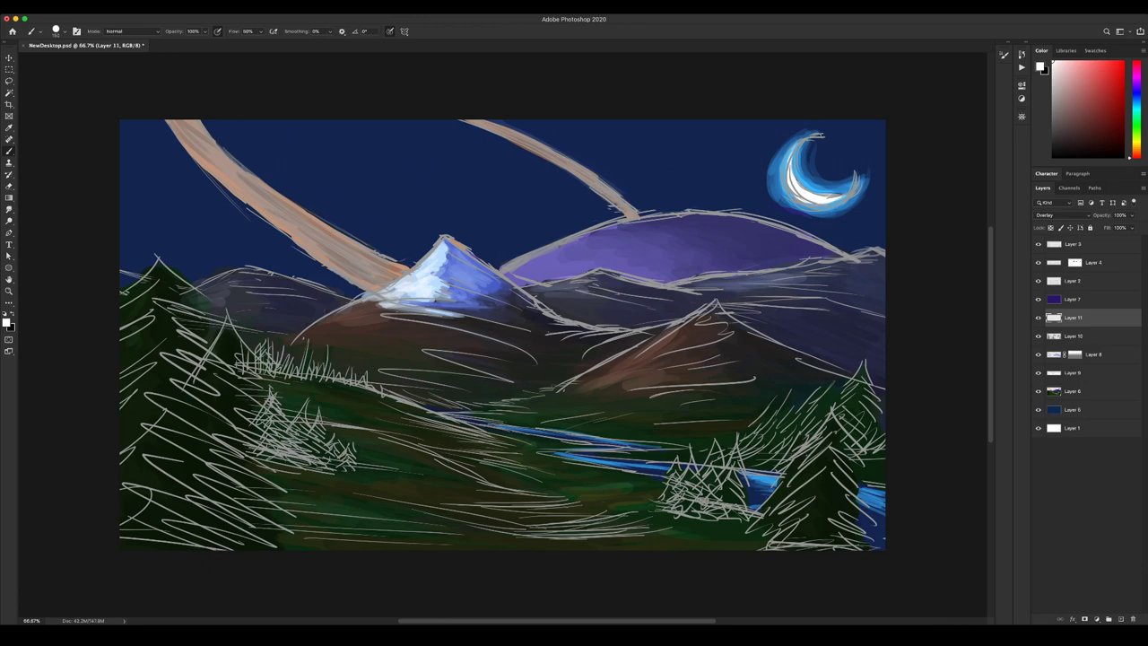
# Undo the last highlight stroke and add a new layer directly above Layer 6, with dark brown sampled from the snowy mountain.
pyautogui.press('super+z')
pyautogui.click(1073, 391)
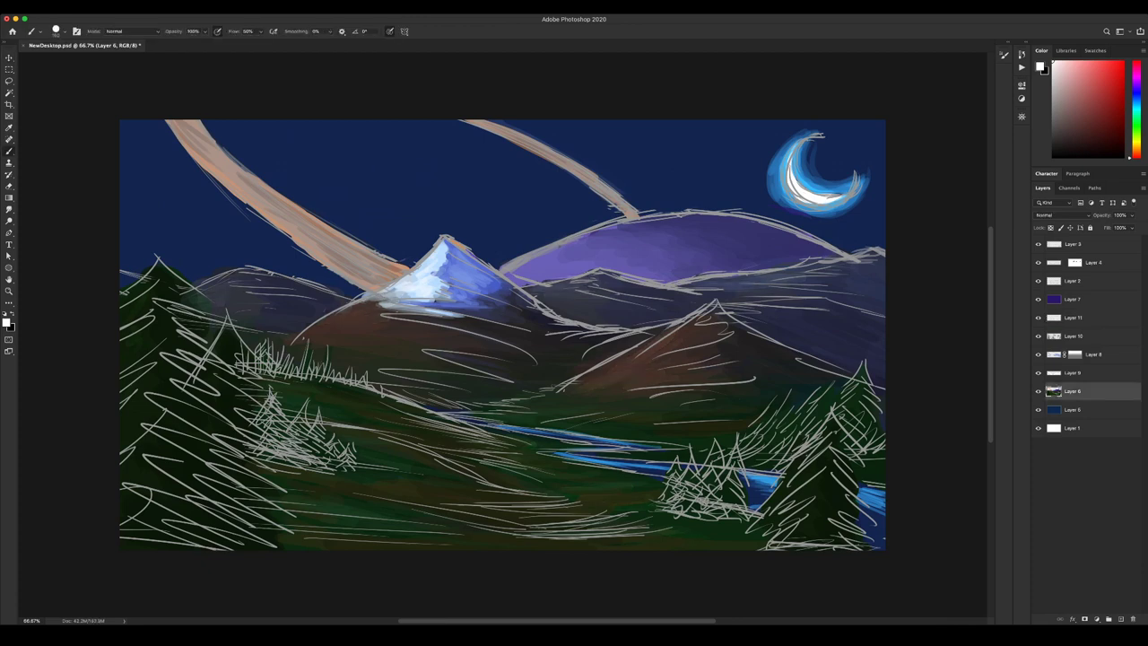
pyautogui.keyDown('alt'); pyautogui.click(502, 330); pyautogui.keyUp('alt')
pyautogui.click(1120, 619)
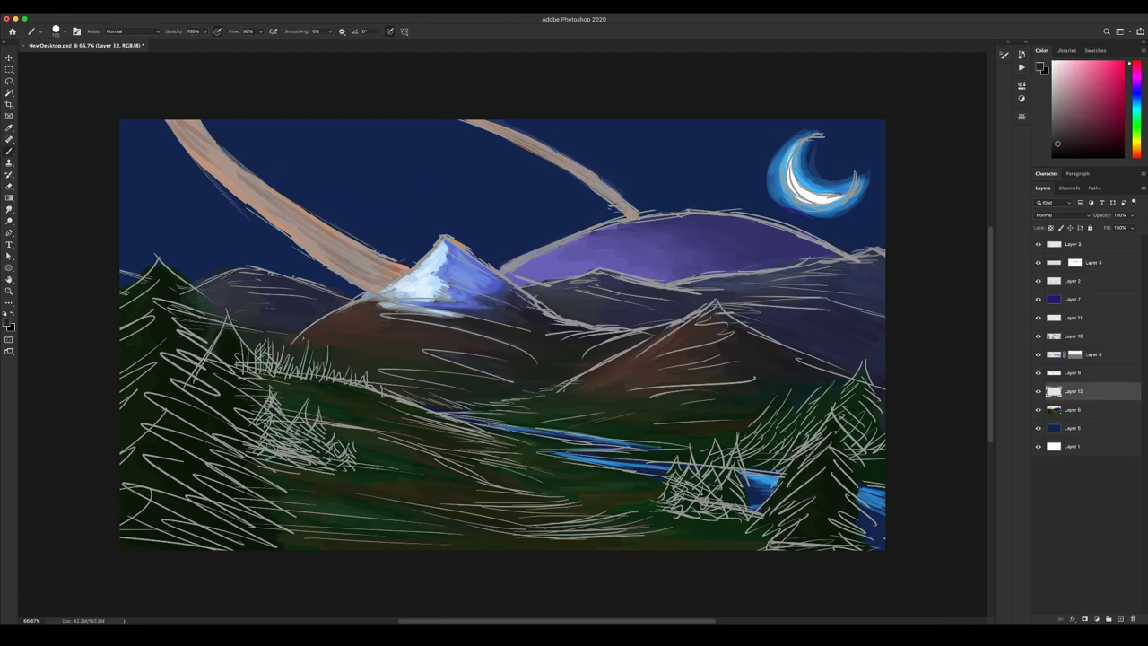
# Paint over the whole snowcap with dark brown on the shaded side and lighter brown sampled from the left slope.
pyautogui.moveTo(394, 305)
pyautogui.mouseDown()
pyautogui.moveTo(494, 269)
pyautogui.moveTo(507, 318)
pyautogui.mouseUp()
pyautogui.press('[')
pyautogui.press('[')
pyautogui.moveTo(473, 260); pyautogui.dragTo(451, 250)
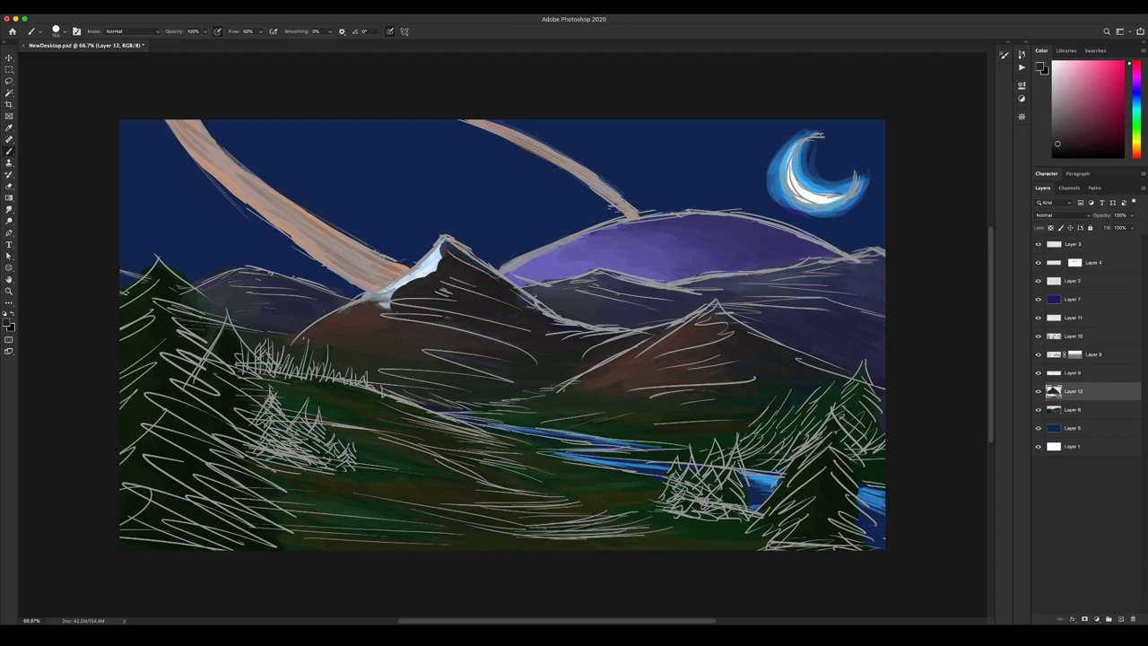
pyautogui.press('[')
pyautogui.keyDown('alt'); pyautogui.click(372, 314); pyautogui.keyUp('alt')
pyautogui.moveTo(384, 303)
pyautogui.mouseDown()
pyautogui.moveTo(435, 259)
pyautogui.moveTo(416, 283)
pyautogui.mouseUp()
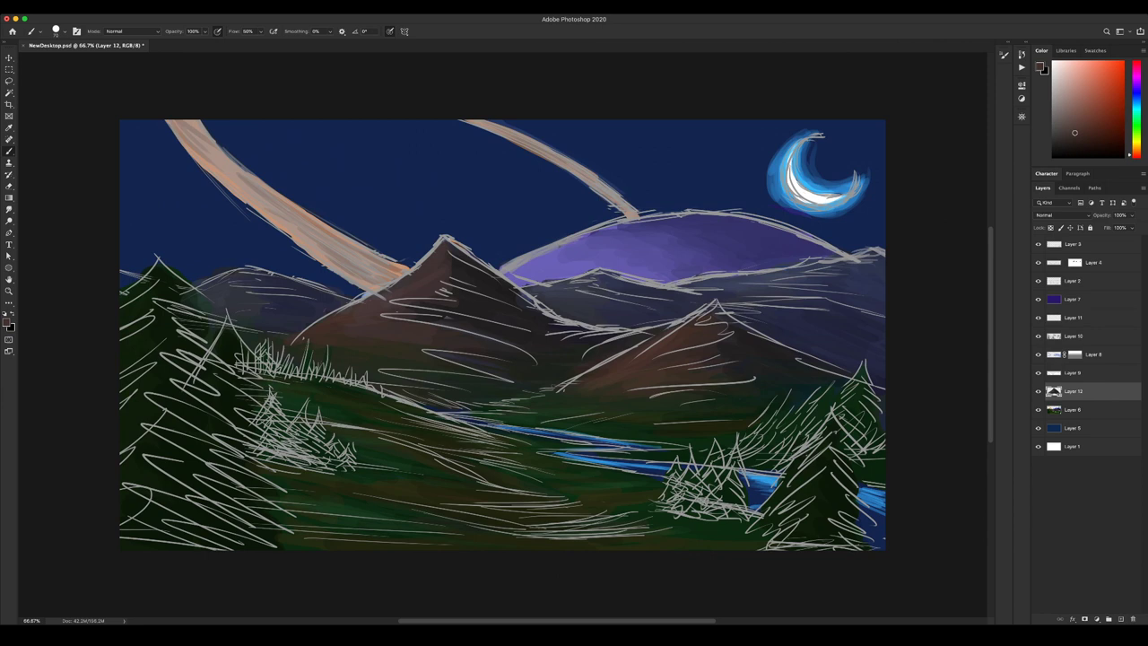
pyautogui.keyDown('alt'); pyautogui.click(421, 291); pyautogui.keyUp('alt')
pyautogui.keyDown('alt'); pyautogui.click(491, 321); pyautogui.keyUp('alt')
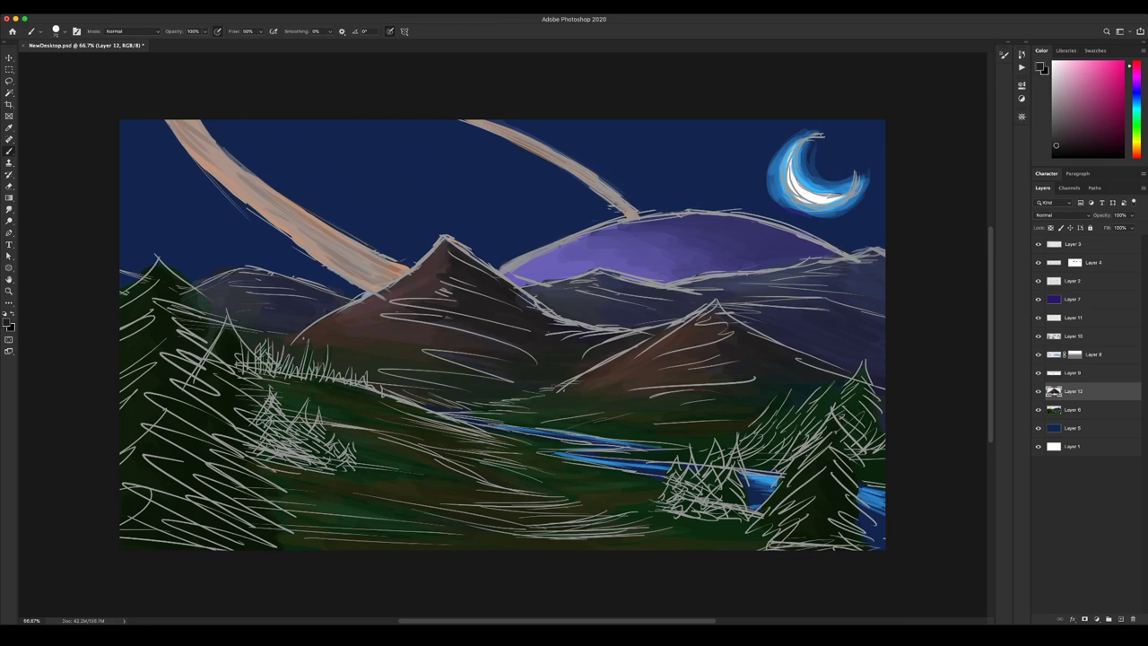
# Compare the peak with the brown cover layer hidden, at 50% opacity and at full opacity.
pyautogui.click(1038, 391)
pyautogui.click(1038, 391)
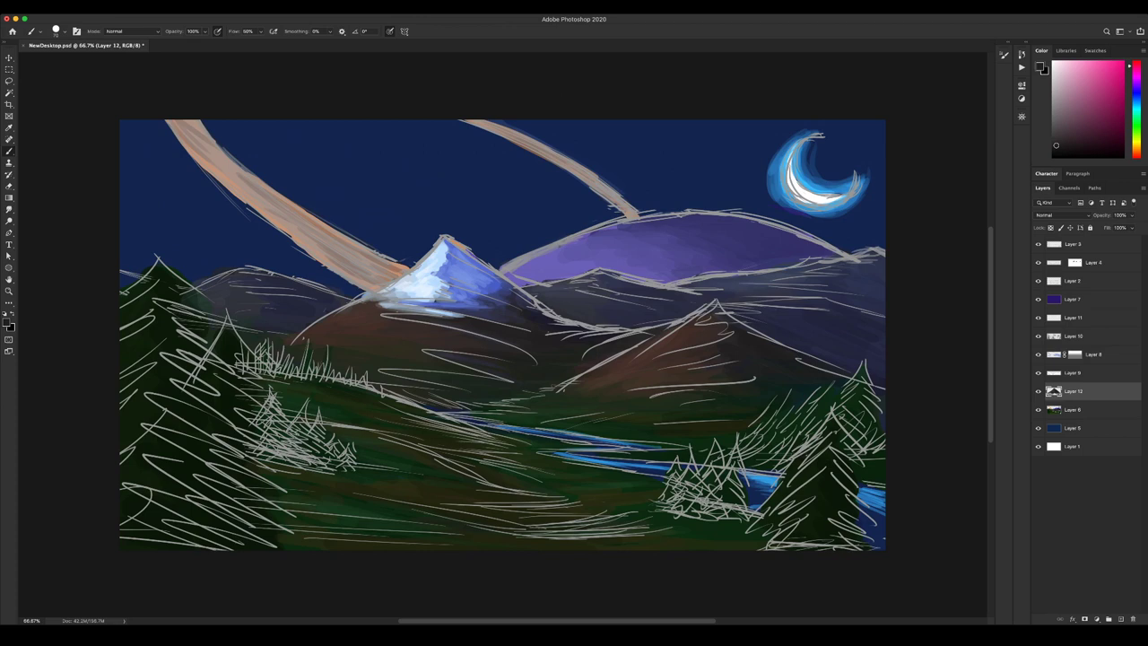
pyautogui.click(1038, 391)
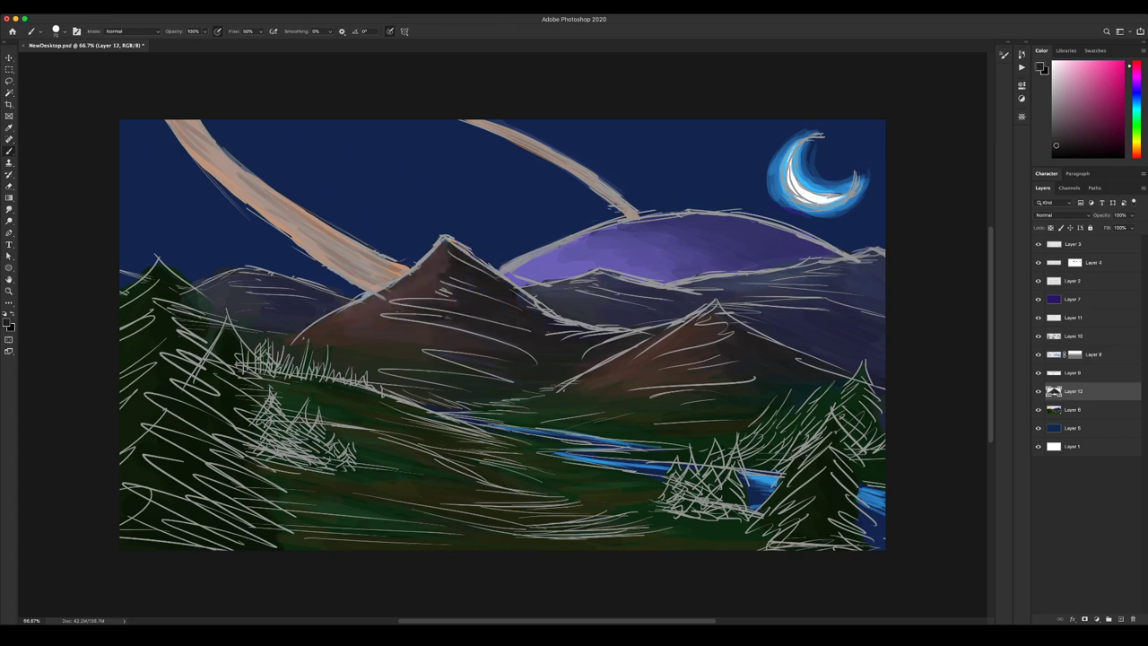
pyautogui.press('super+shift+z')
pyautogui.press('super+z')
pyautogui.click(1039, 391)
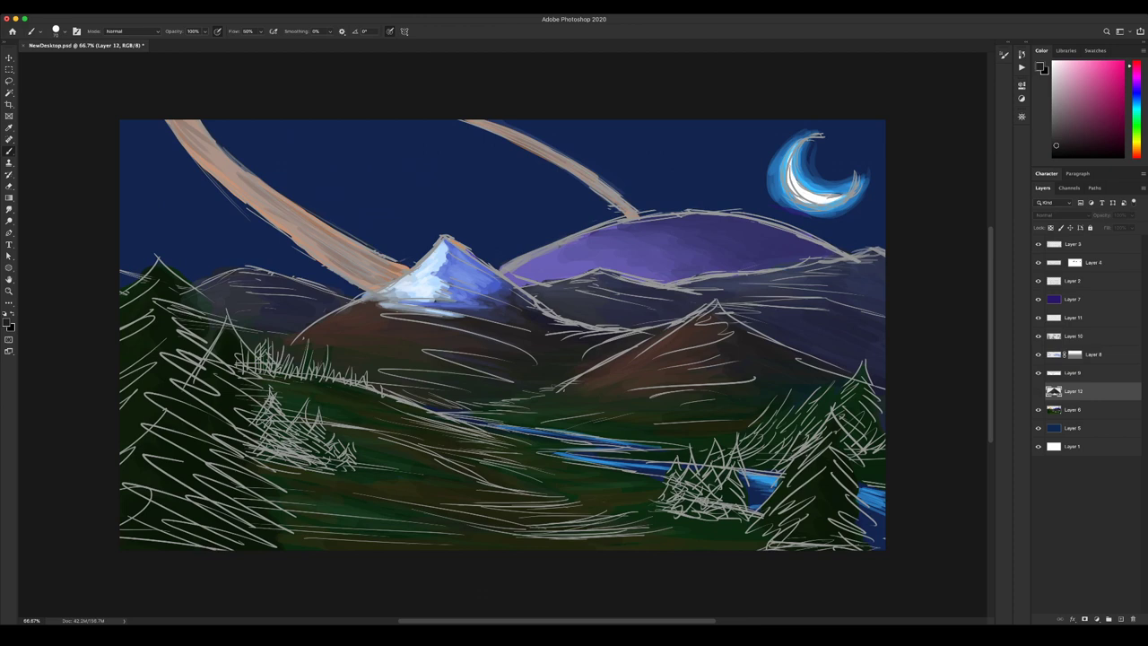
pyautogui.press('v')
pyautogui.press('super+comma')
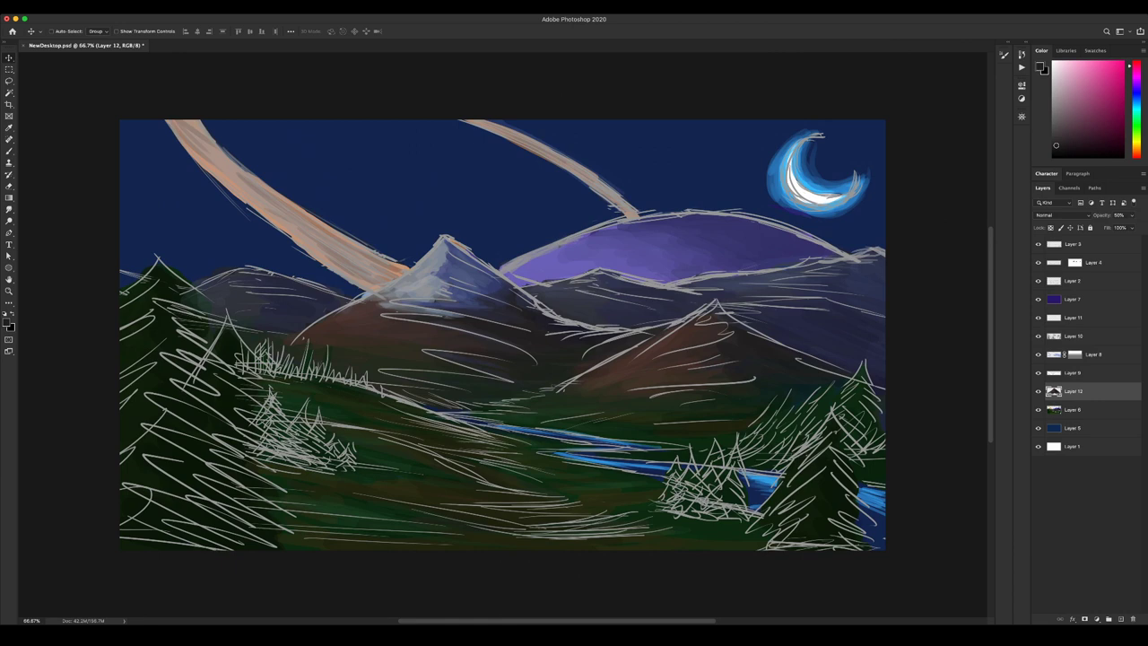
pyautogui.press('0')
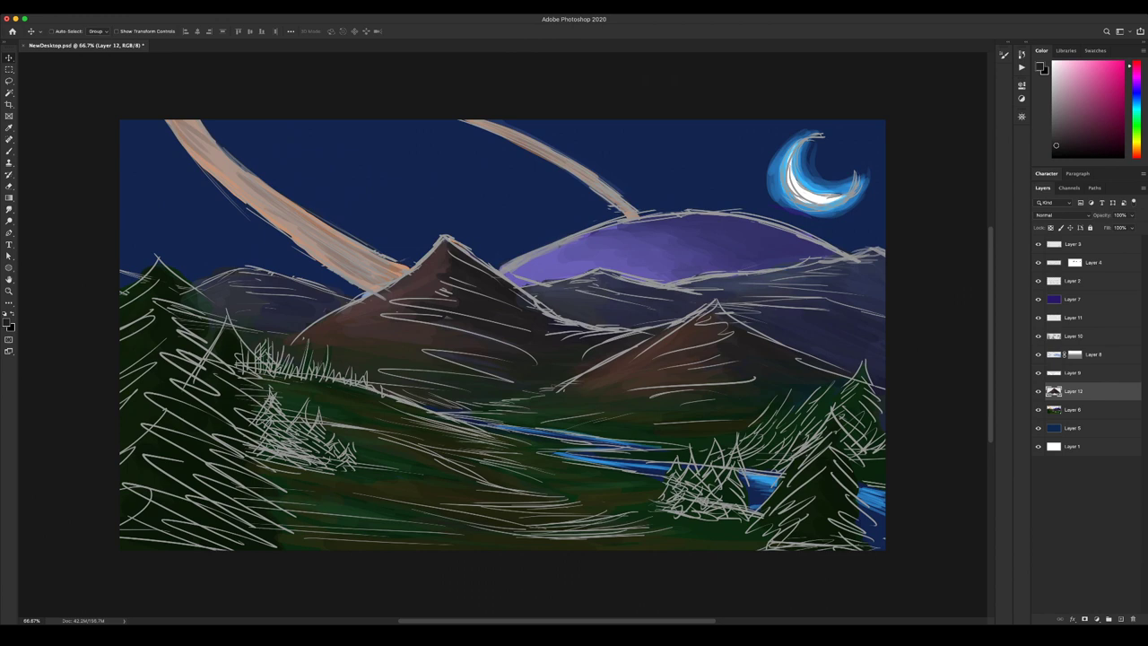
pyautogui.click(1038, 391)
pyautogui.press('super+comma')
# Erase the brown cover around the summit to expose a smaller snowcap and reshape its lower edge with sampled dark brown.
pyautogui.press('e')
pyautogui.moveTo(424, 266)
pyautogui.mouseDown()
pyautogui.moveTo(443, 242)
pyautogui.moveTo(465, 257)
pyautogui.moveTo(452, 260)
pyautogui.mouseUp()
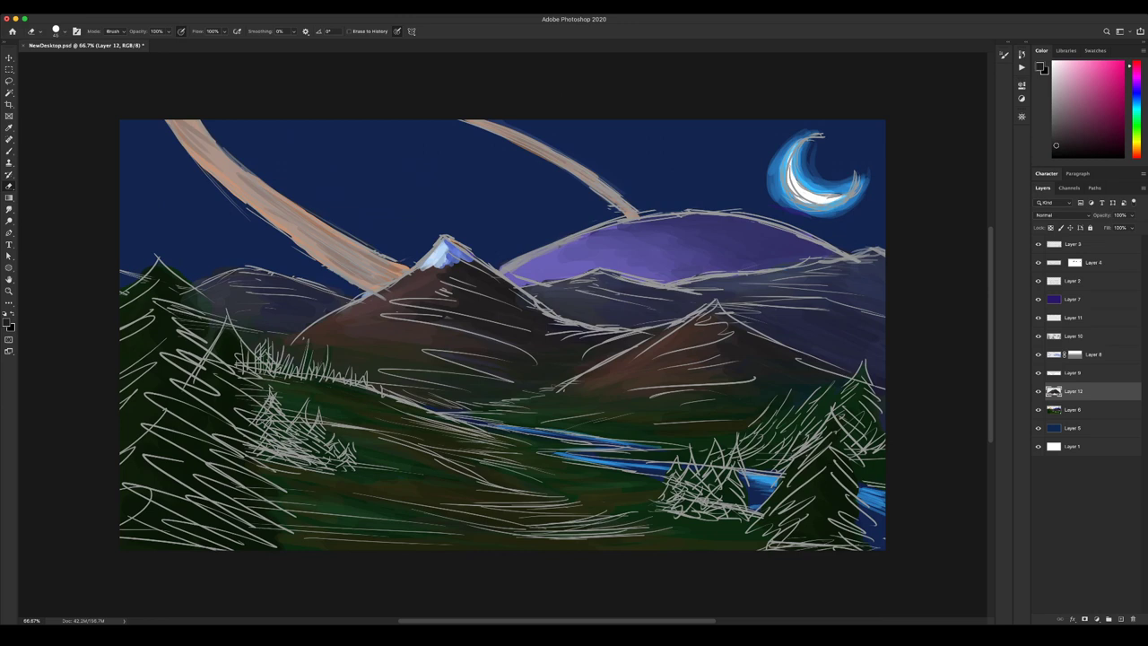
pyautogui.press('[')
pyautogui.press('[')
pyautogui.moveTo(475, 259); pyautogui.dragTo(436, 267)
pyautogui.press('b')
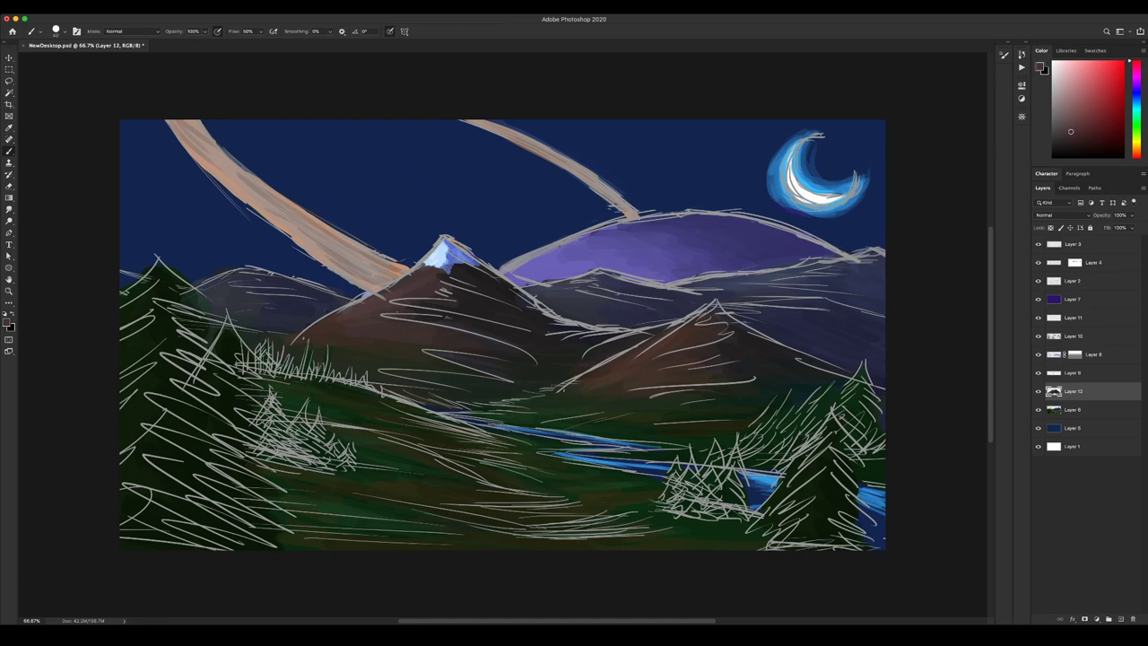
pyautogui.keyDown('alt'); pyautogui.click(459, 269); pyautogui.keyUp('alt')
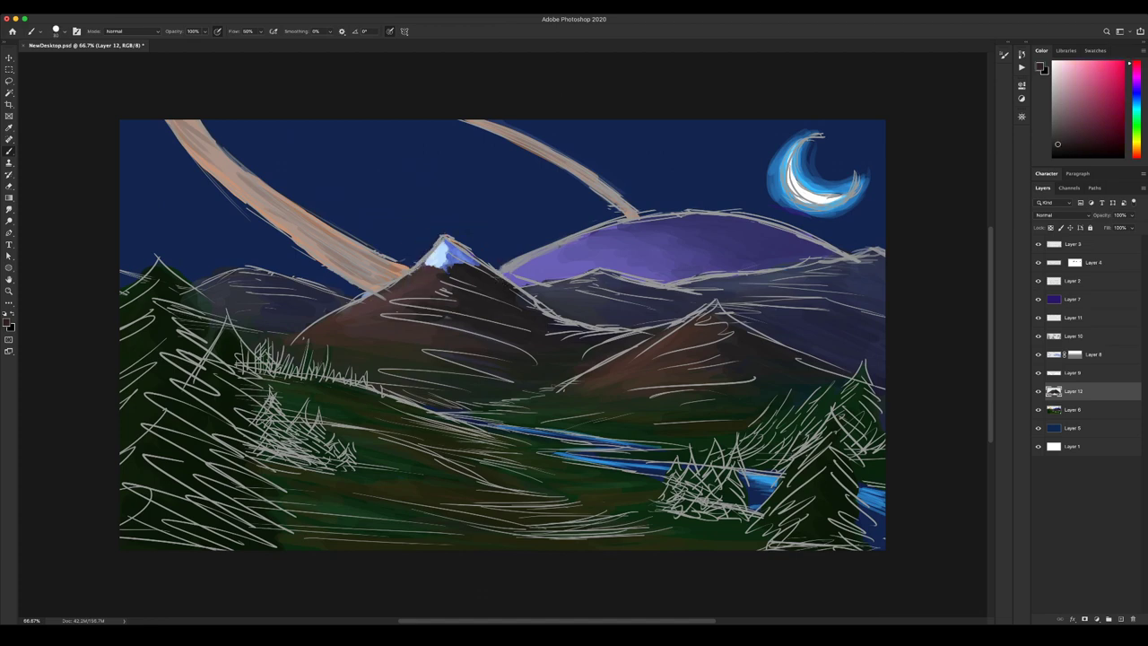
pyautogui.moveTo(457, 265); pyautogui.dragTo(479, 262)
# Refine the small snowcap with fine strokes of the shadow blue and pale blue sampled from the snow.
pyautogui.keyDown('alt'); pyautogui.click(459, 255); pyautogui.keyUp('alt')
pyautogui.press('[')
pyautogui.press('[')
pyautogui.press('[')
pyautogui.press('[')
pyautogui.press('[')
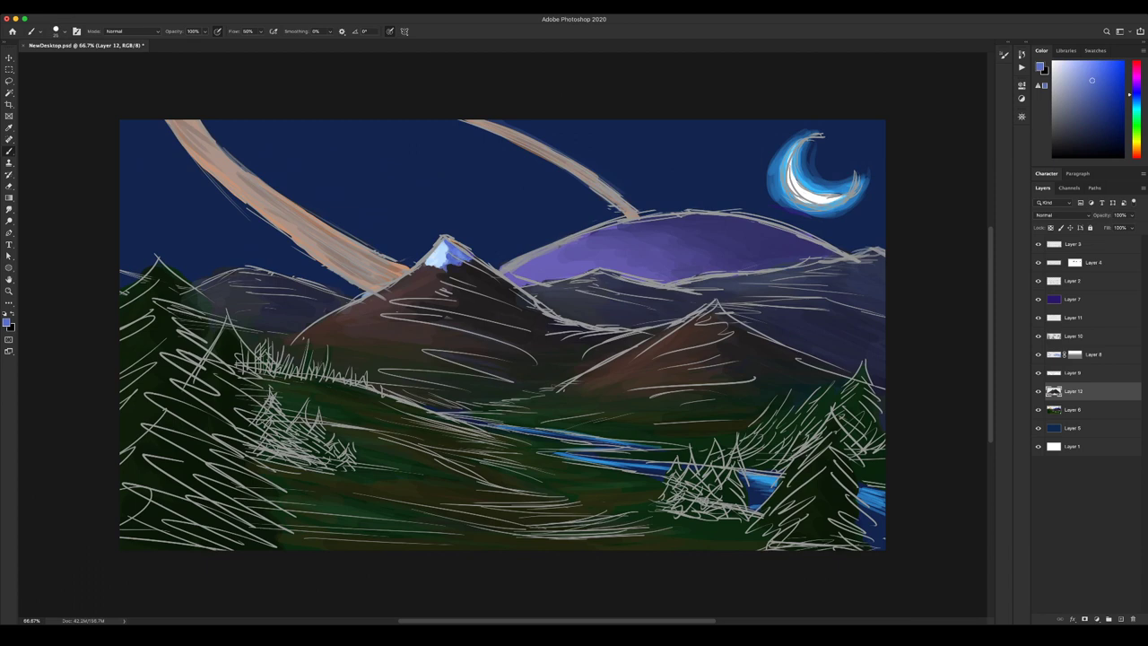
pyautogui.keyDown('alt'); pyautogui.click(443, 256); pyautogui.keyUp('alt')
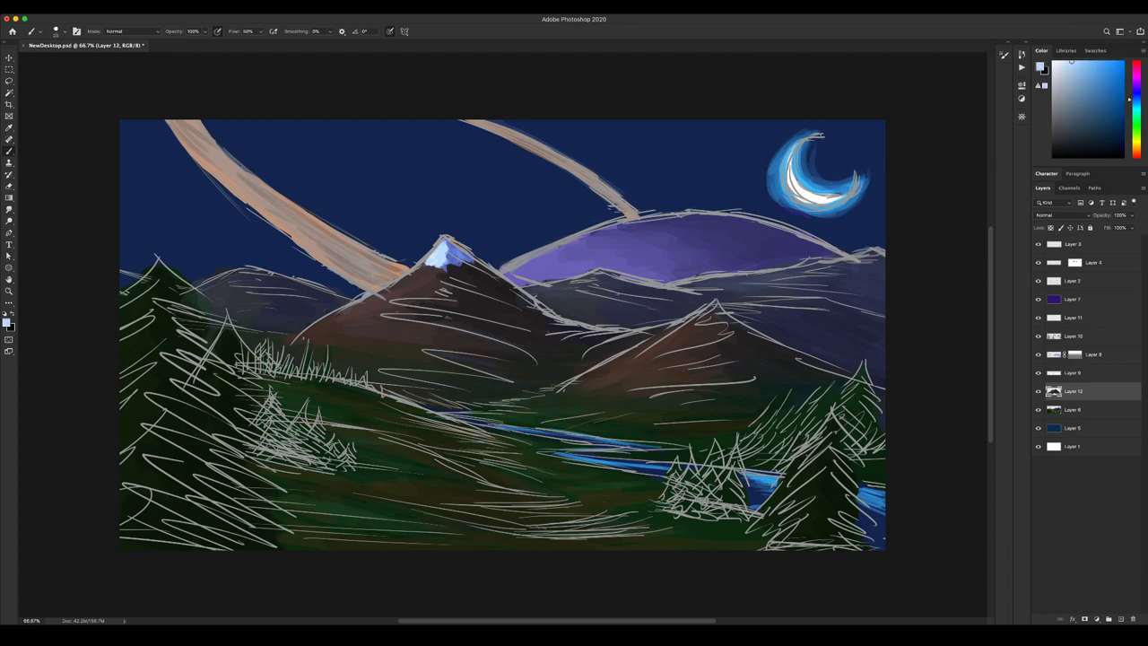
pyautogui.keyDown('alt'); pyautogui.click(457, 256); pyautogui.keyUp('alt')
pyautogui.press('[')
pyautogui.press('[')
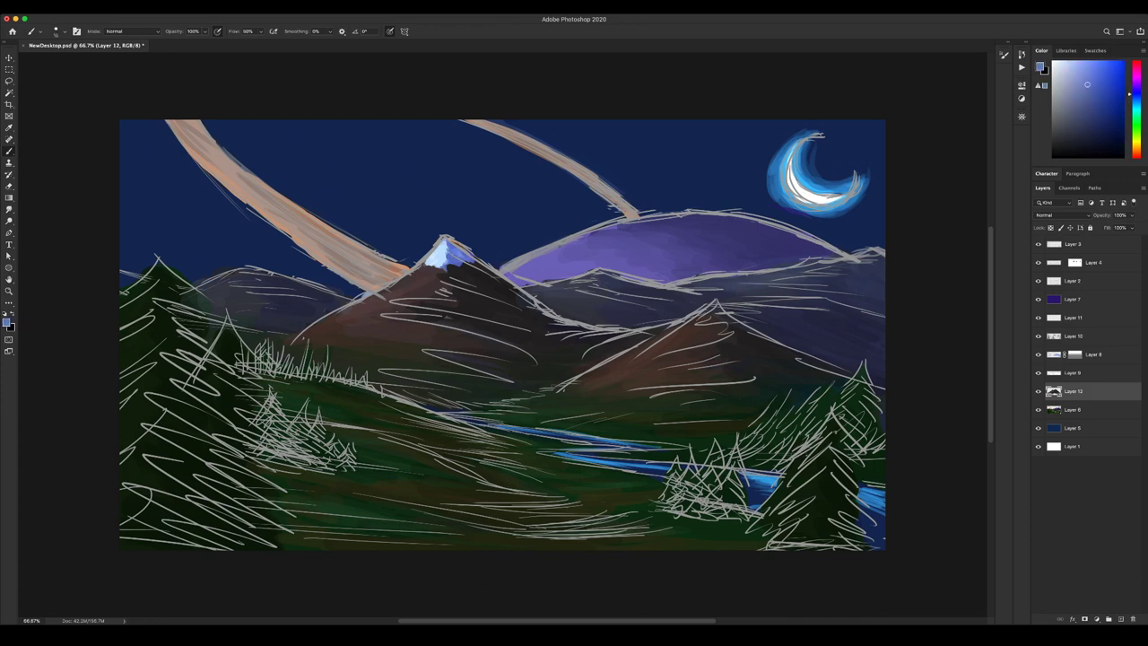
pyautogui.keyDown('alt'); pyautogui.click(442, 254); pyautogui.keyUp('alt')
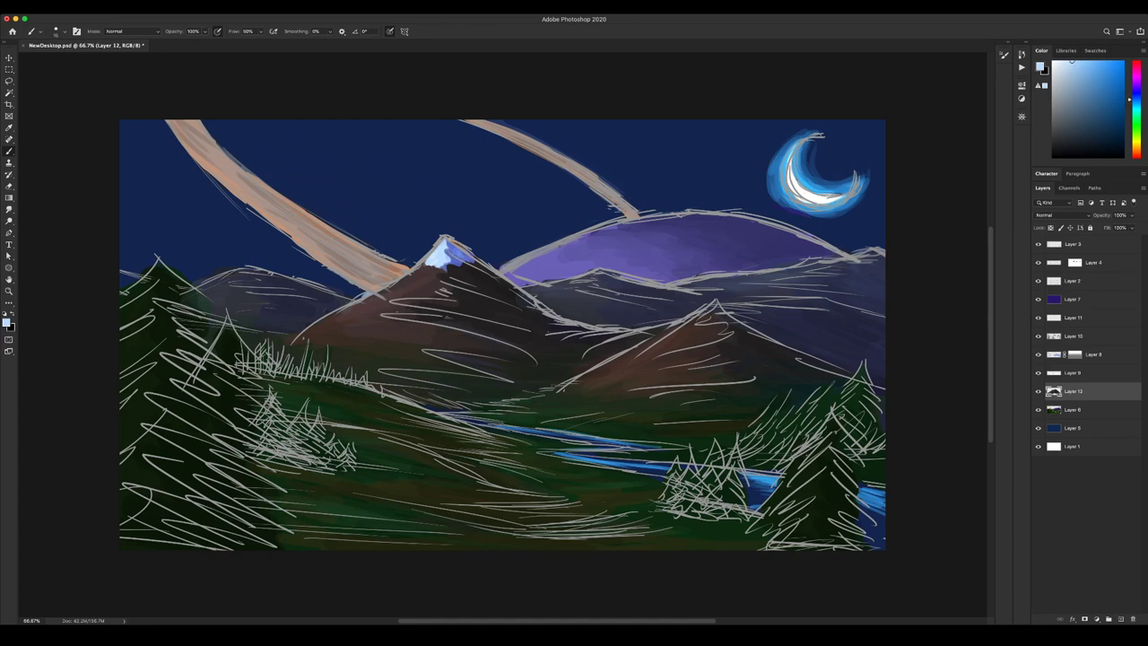
pyautogui.keyDown('alt'); pyautogui.click(459, 256); pyautogui.keyUp('alt')
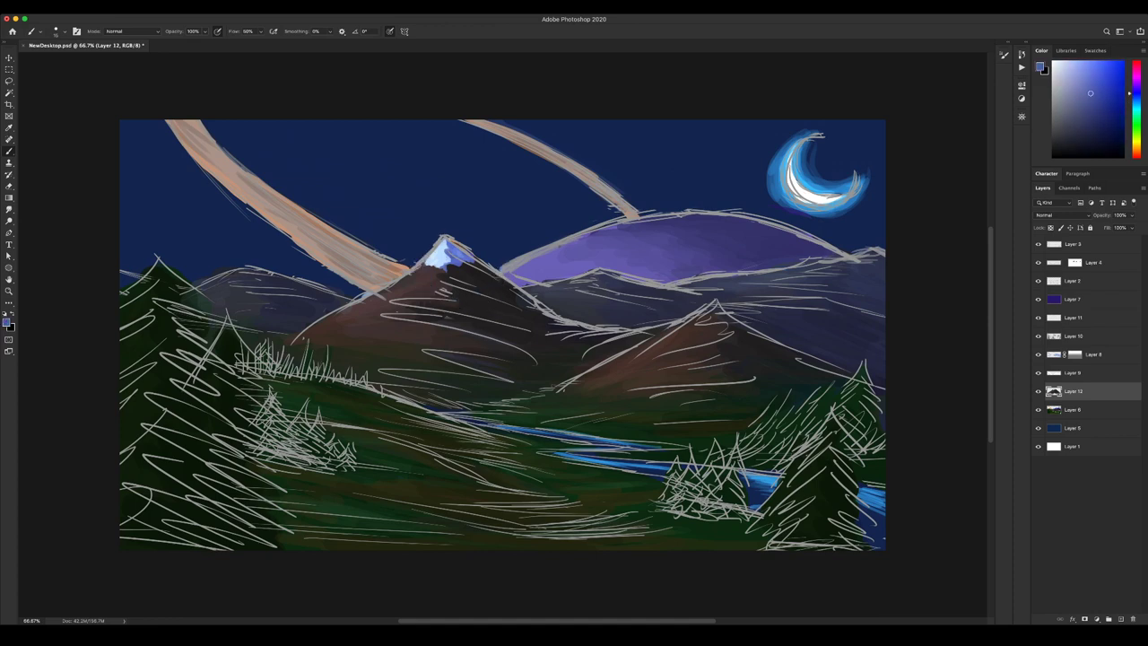
pyautogui.moveTo(454, 253); pyautogui.dragTo(450, 261)
pyautogui.keyDown('alt'); pyautogui.click(443, 256); pyautogui.keyUp('alt')
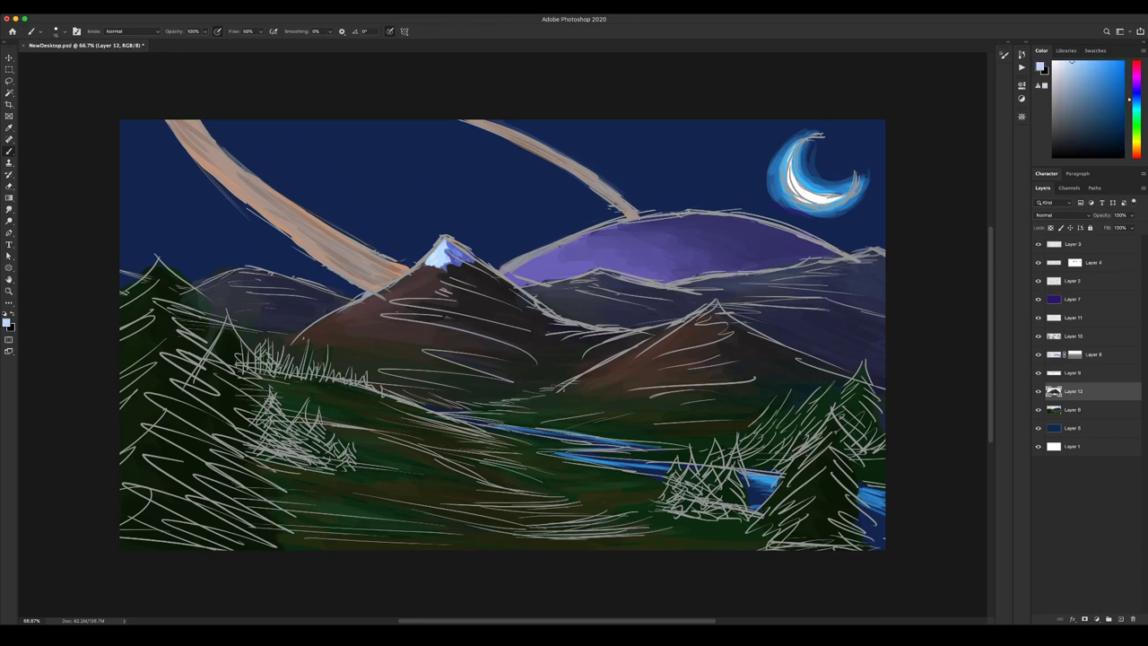
# Add thin blue-grey snow streaks running down from the lower edge of the snowcap with a smaller brush.
pyautogui.keyDown('alt'); pyautogui.click(444, 256); pyautogui.keyUp('alt')
pyautogui.keyDown('alt'); pyautogui.click(436, 251); pyautogui.keyUp('alt')
pyautogui.press('[')
pyautogui.press('[')
pyautogui.press('[')
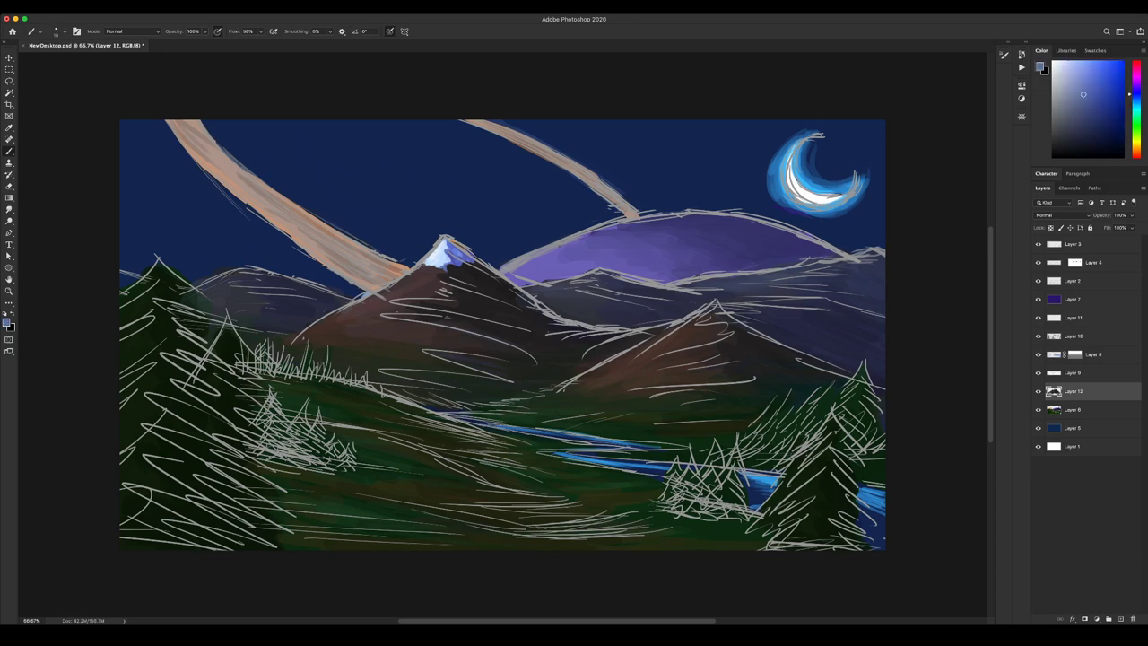
pyautogui.moveTo(444, 270); pyautogui.dragTo(437, 277)
# Add a new Multiply layer above the brown cover layer and tint the snowcap with light blue sampled from the snow.
pyautogui.press(']')
pyautogui.press(']')
pyautogui.keyDown('alt'); pyautogui.click(442, 256); pyautogui.keyUp('alt')
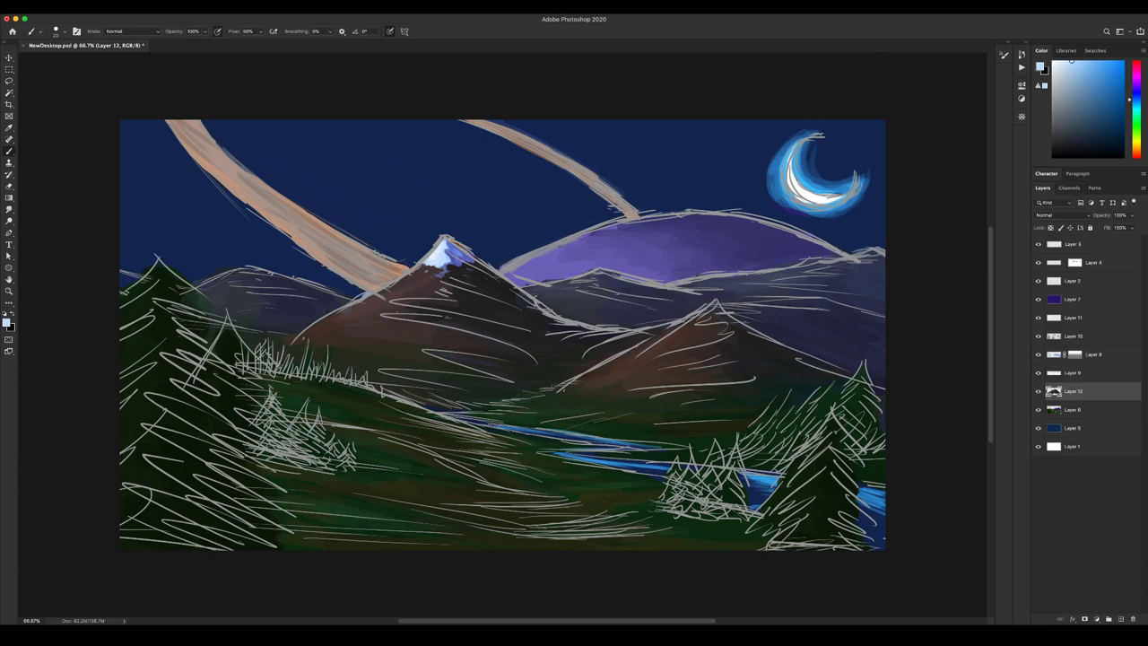
pyautogui.press('alt+shift+super+n')
pyautogui.hotkey('alt', 'shift', 'm')
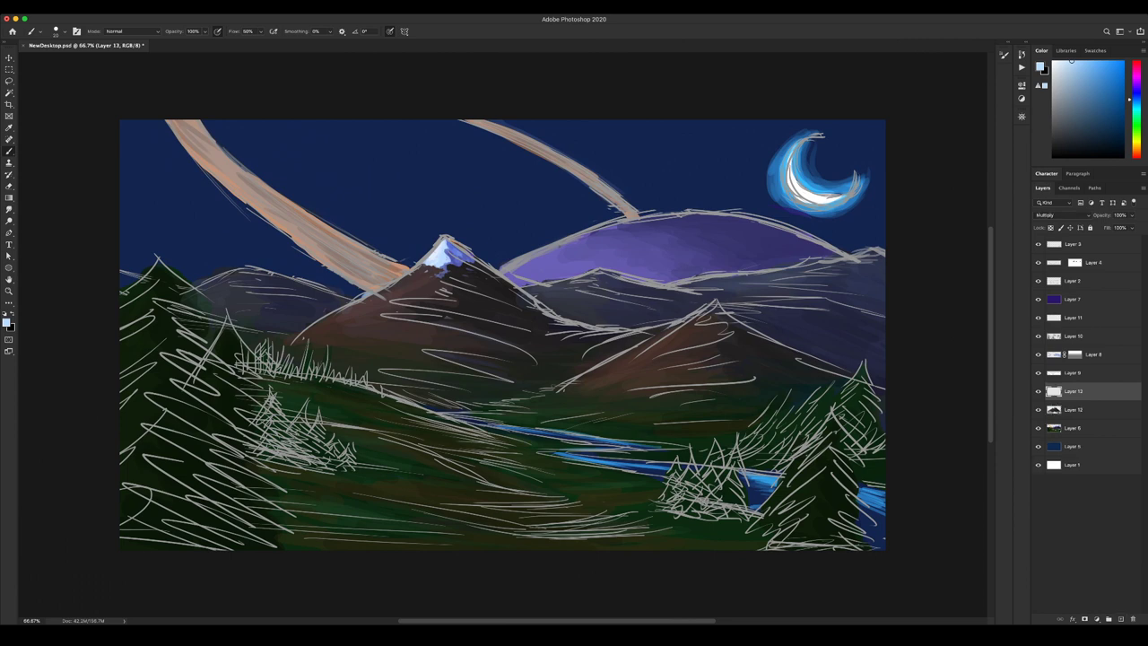
pyautogui.press(']')
pyautogui.moveTo(438, 254); pyautogui.dragTo(431, 263)
pyautogui.click(438, 257)
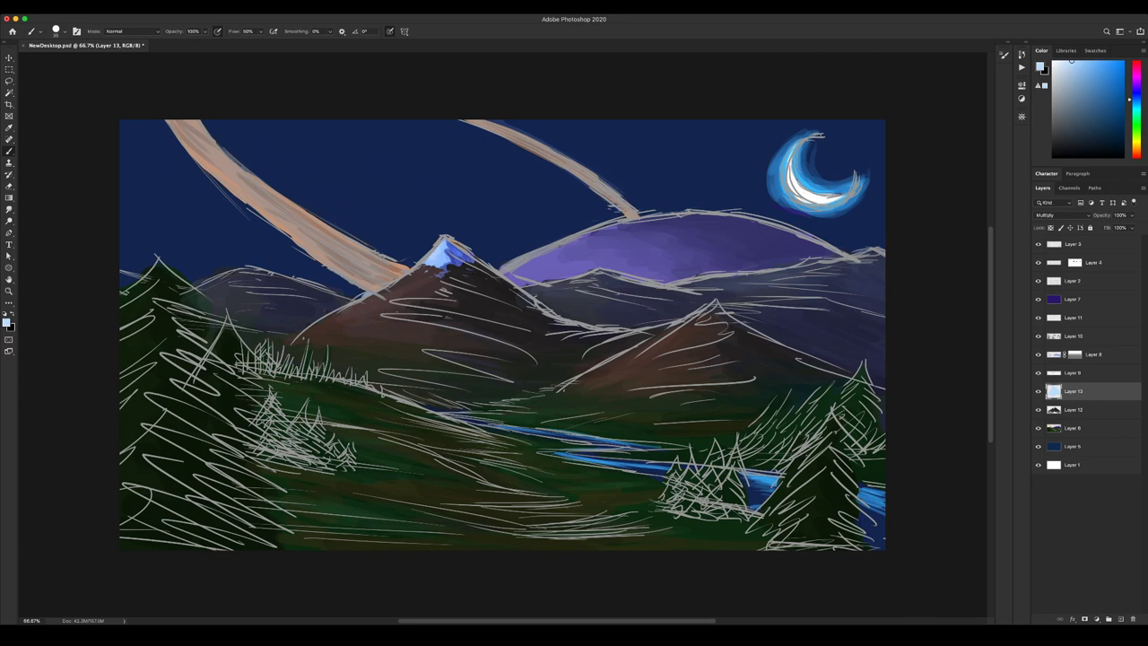
# Recolor the snowcap tint through a deep blue and a medium violet-blue to a light periwinkle.
pyautogui.moveTo(1136, 100); pyautogui.dragTo(1136, 92)
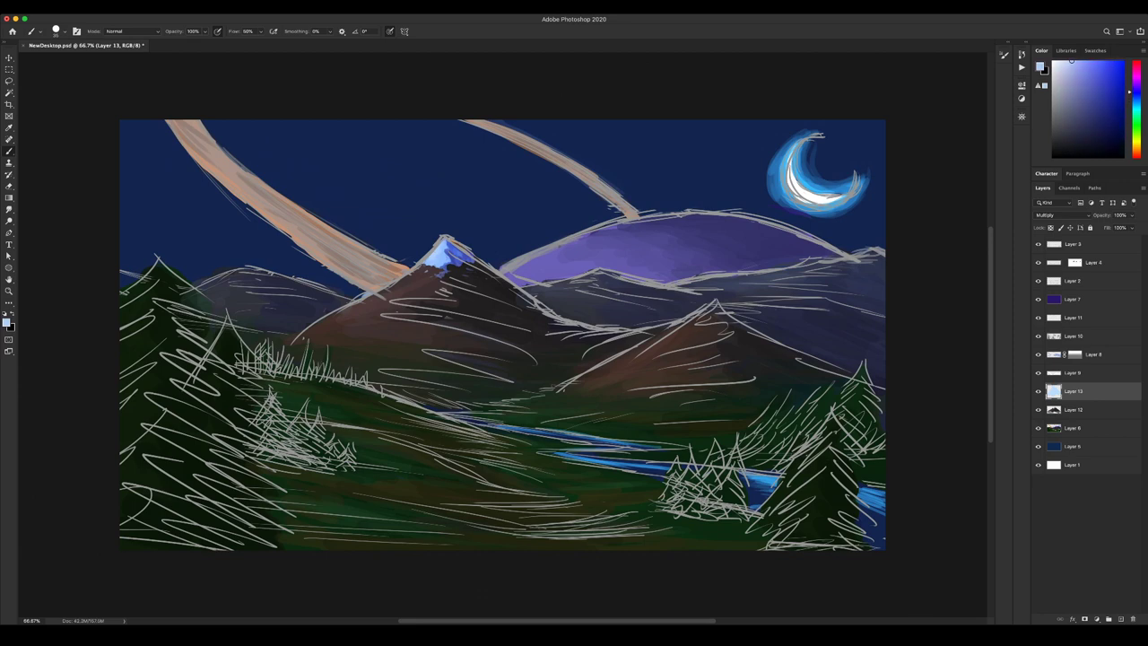
pyautogui.click(1096, 87)
pyautogui.hotkey('alt', 'shift', 'BackSpace')
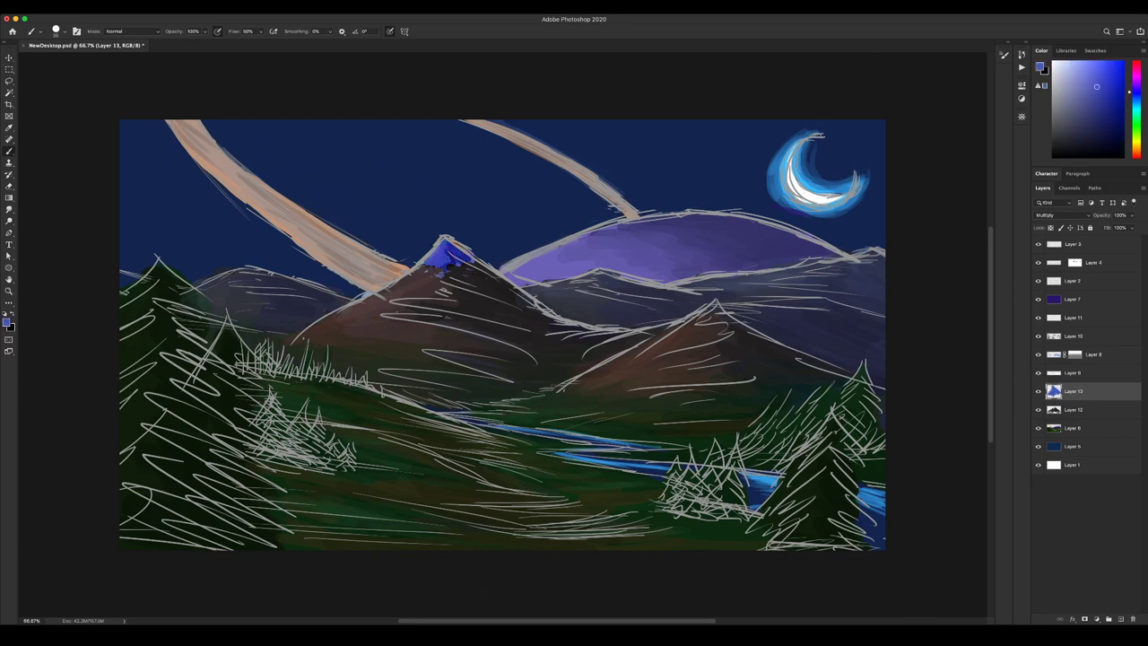
pyautogui.click(1088, 80)
pyautogui.hotkey('alt', 'shift', 'BackSpace')
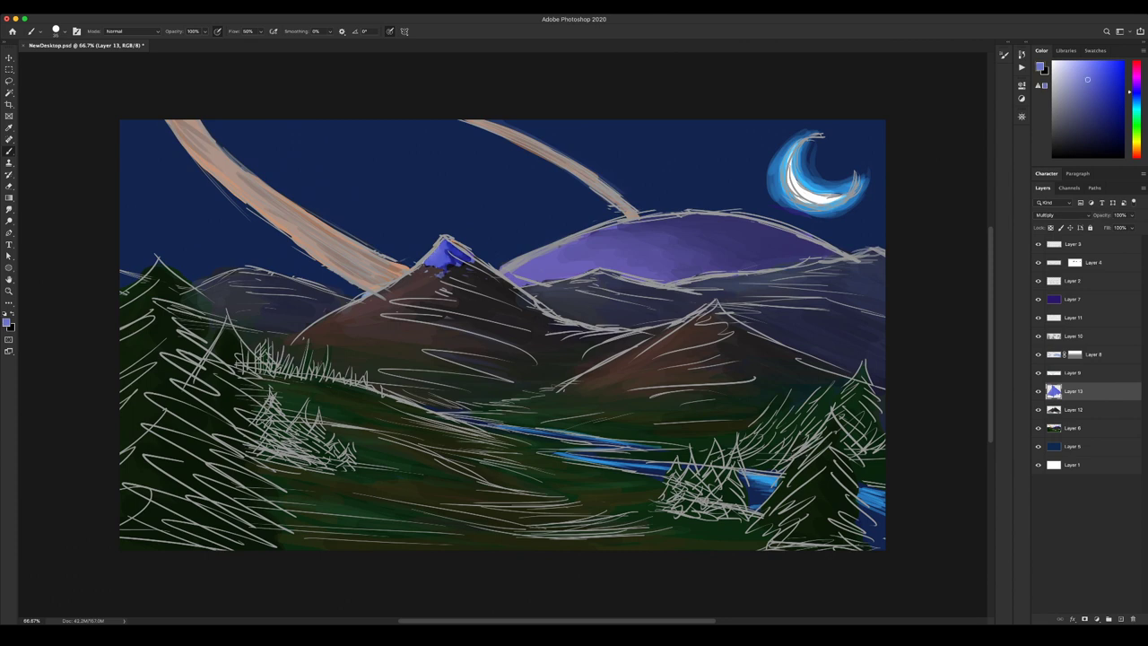
pyautogui.click(1077, 67)
pyautogui.hotkey('alt', 'shift', 'BackSpace')
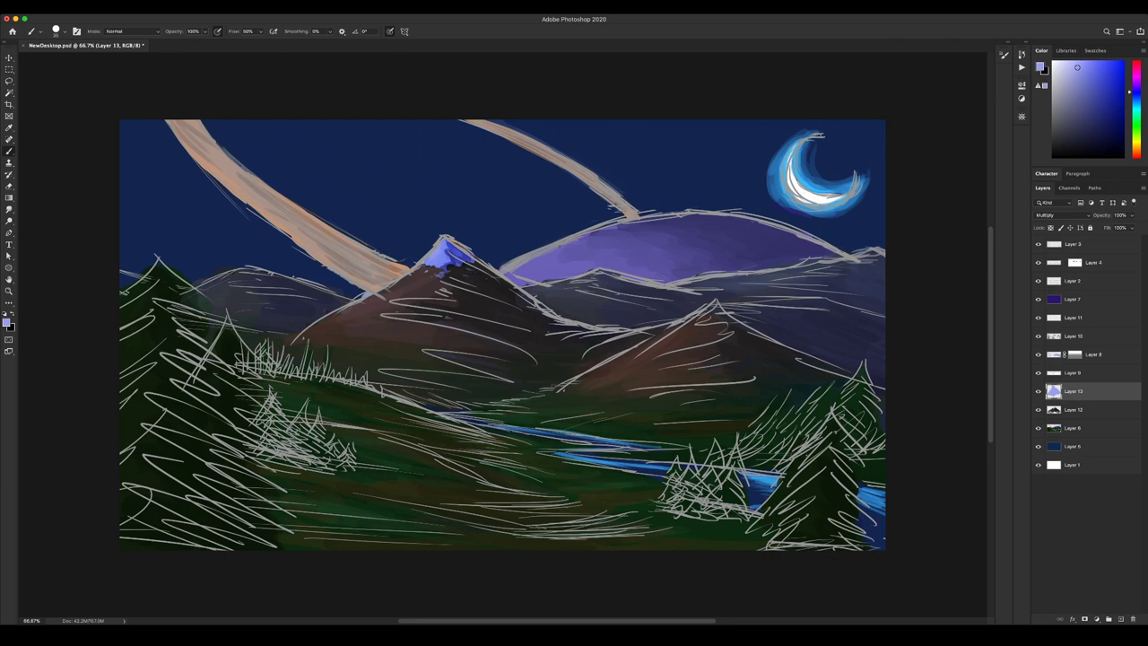
# Try a cyan tint on the snowcap, return it to periwinkle blue, and set the tint layer's opacity to 50%.
pyautogui.moveTo(1129, 91); pyautogui.dragTo(1129, 105)
pyautogui.moveTo(434, 261); pyautogui.dragTo(459, 252)
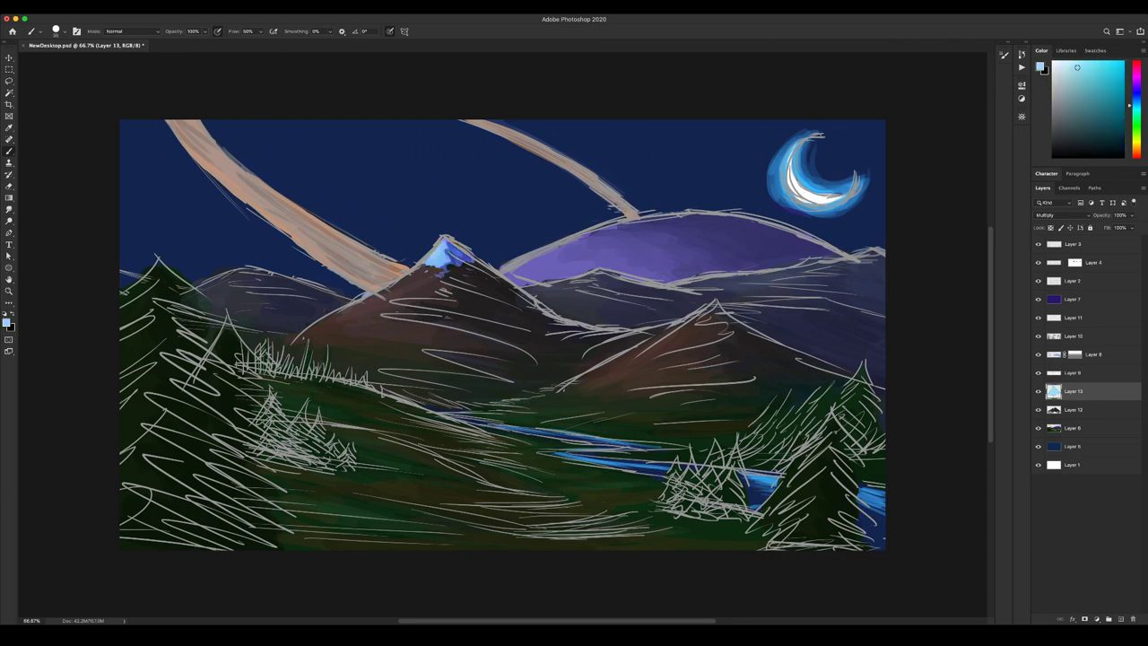
pyautogui.moveTo(1129, 105); pyautogui.dragTo(1129, 93)
pyautogui.moveTo(434, 262); pyautogui.dragTo(459, 251)
pyautogui.press('v')
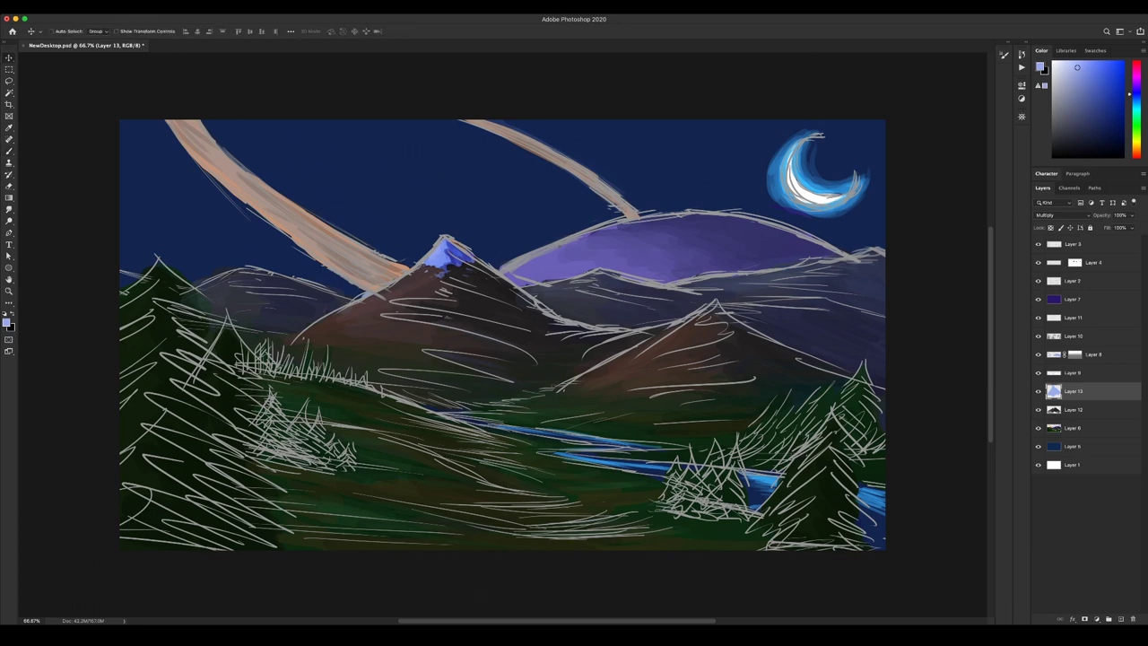
pyautogui.press('5')
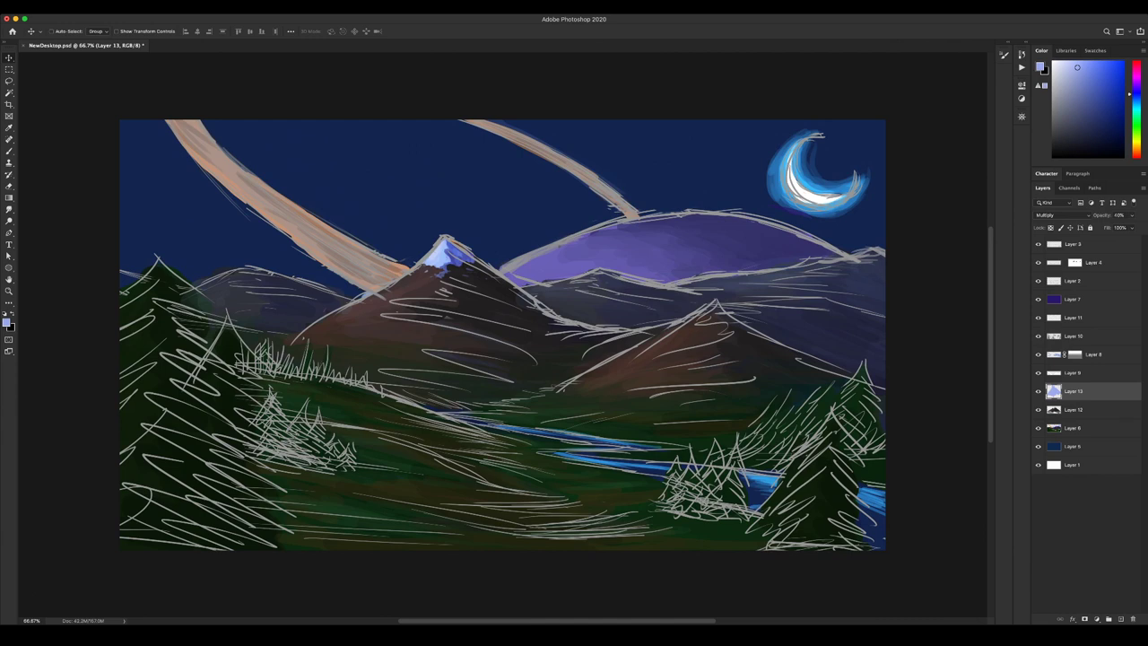
# Add a layer mask to Layer 9 and paint on it to bring the orange back into the large streak in the sky.
pyautogui.click(1073, 373)
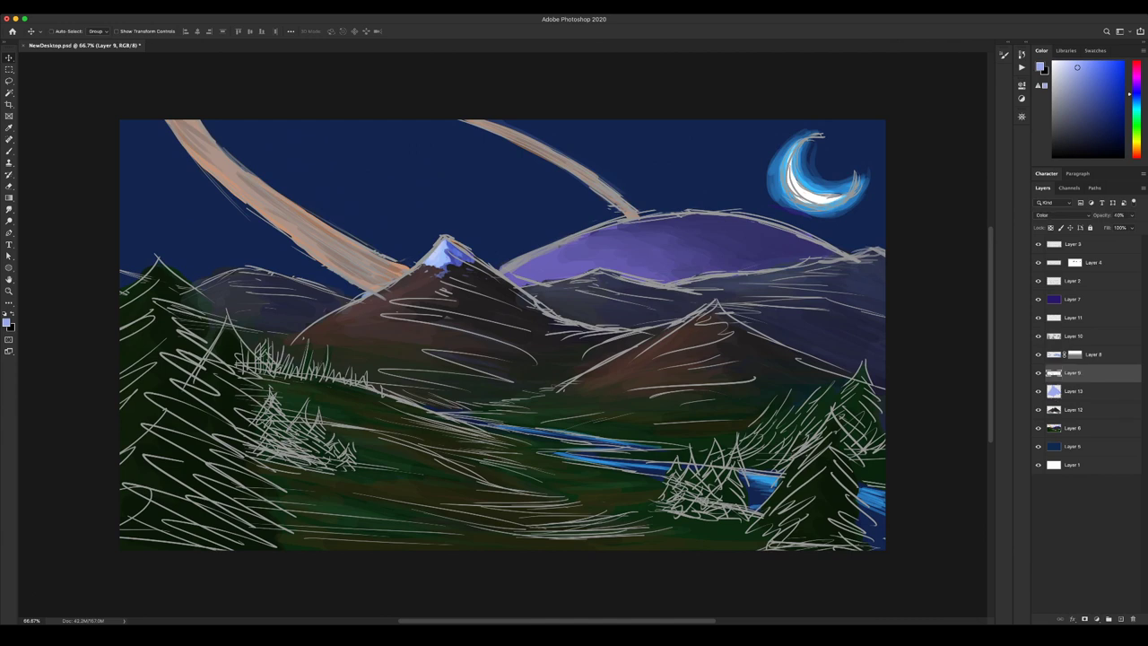
pyautogui.click(1084, 619)
pyautogui.press('b')
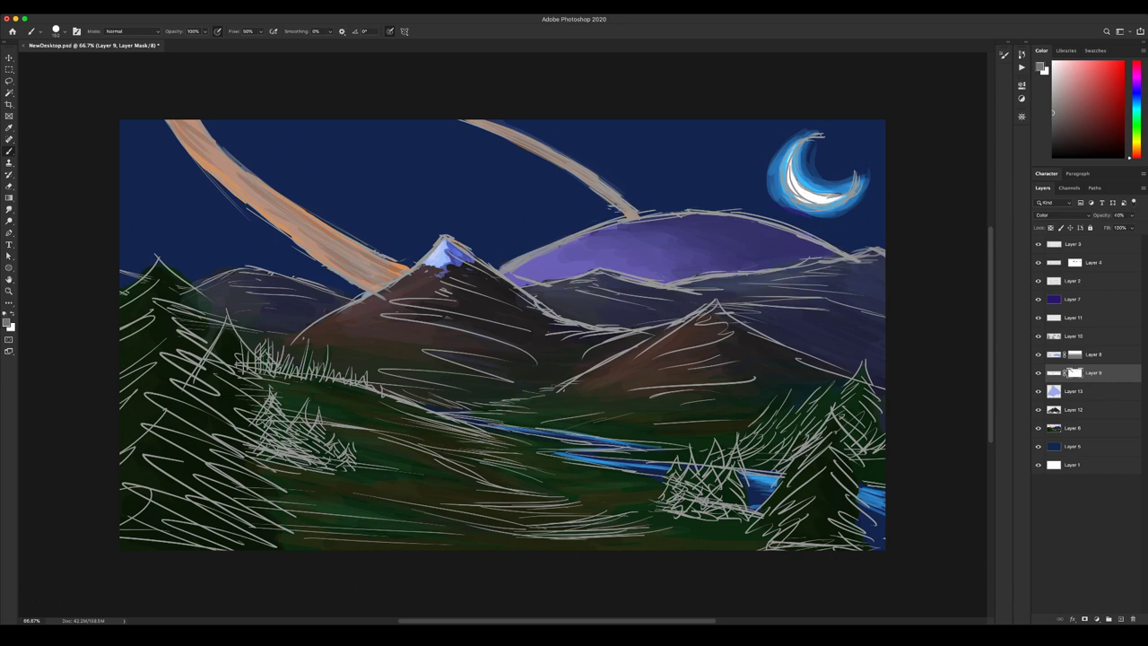
pyautogui.press('i')
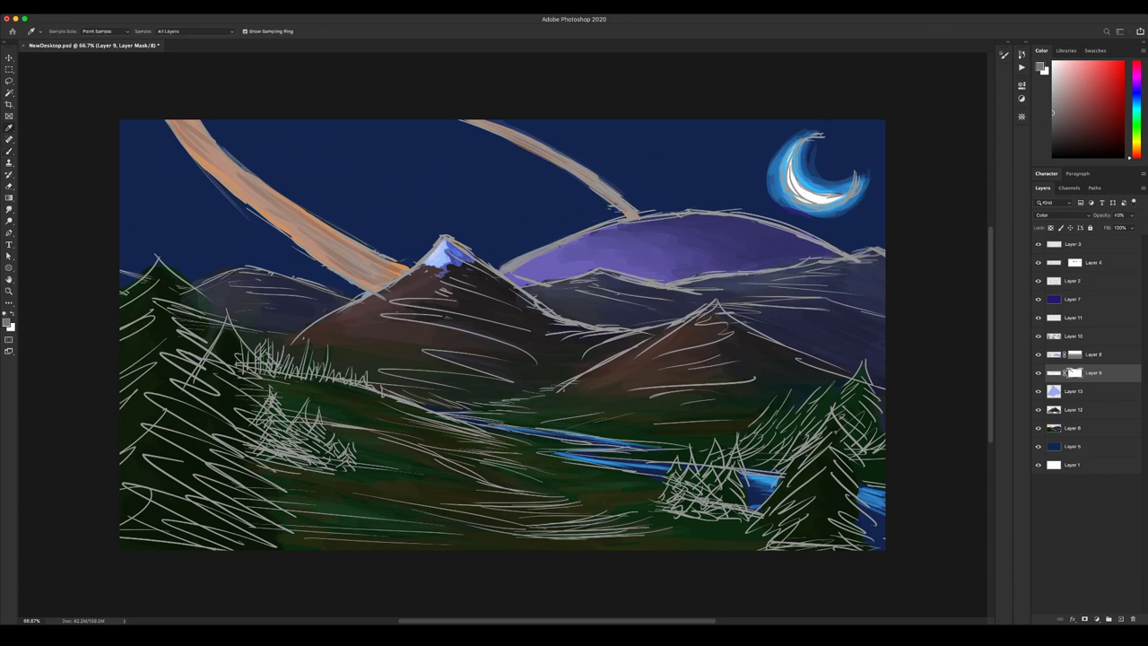
pyautogui.press('b')
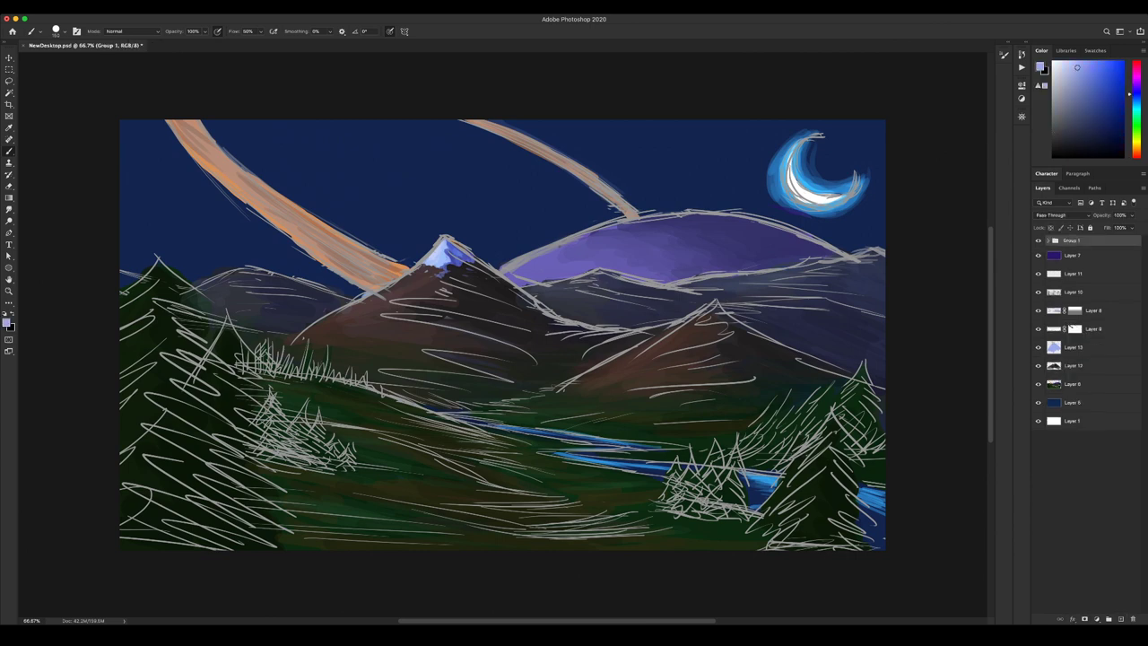
# Add a new layer clipped to the sketch group and recolor the distant dome's outline in sampled purples and the sky streaks' lines in orange.
pyautogui.press('alt+shift+super+n')
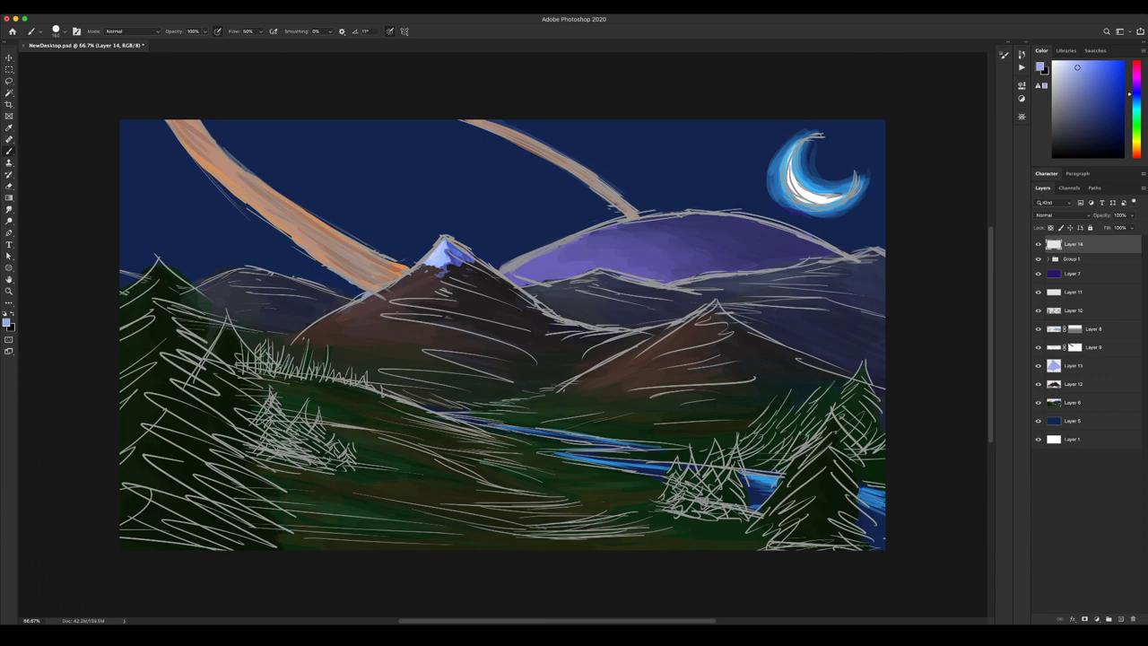
pyautogui.press('super+alt+g')
pyautogui.keyDown('alt'); pyautogui.click(719, 226); pyautogui.keyUp('alt')
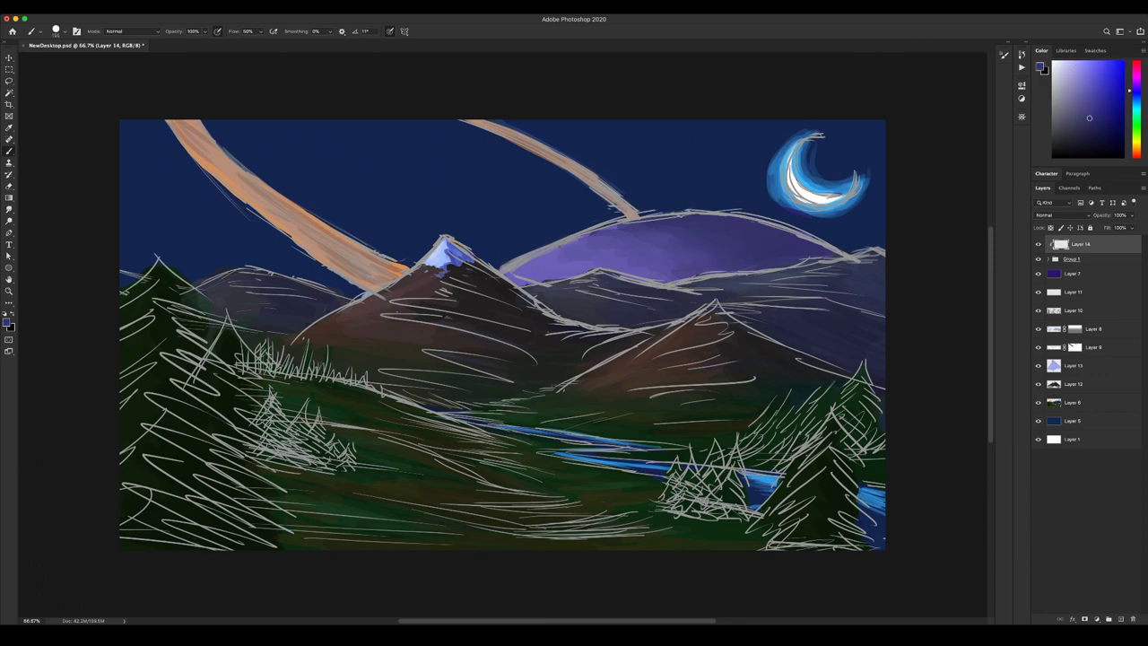
pyautogui.moveTo(685, 214)
pyautogui.mouseDown()
pyautogui.moveTo(776, 224)
pyautogui.moveTo(847, 256)
pyautogui.moveTo(647, 218)
pyautogui.mouseUp()
pyautogui.keyDown('alt'); pyautogui.click(544, 257); pyautogui.keyUp('alt')
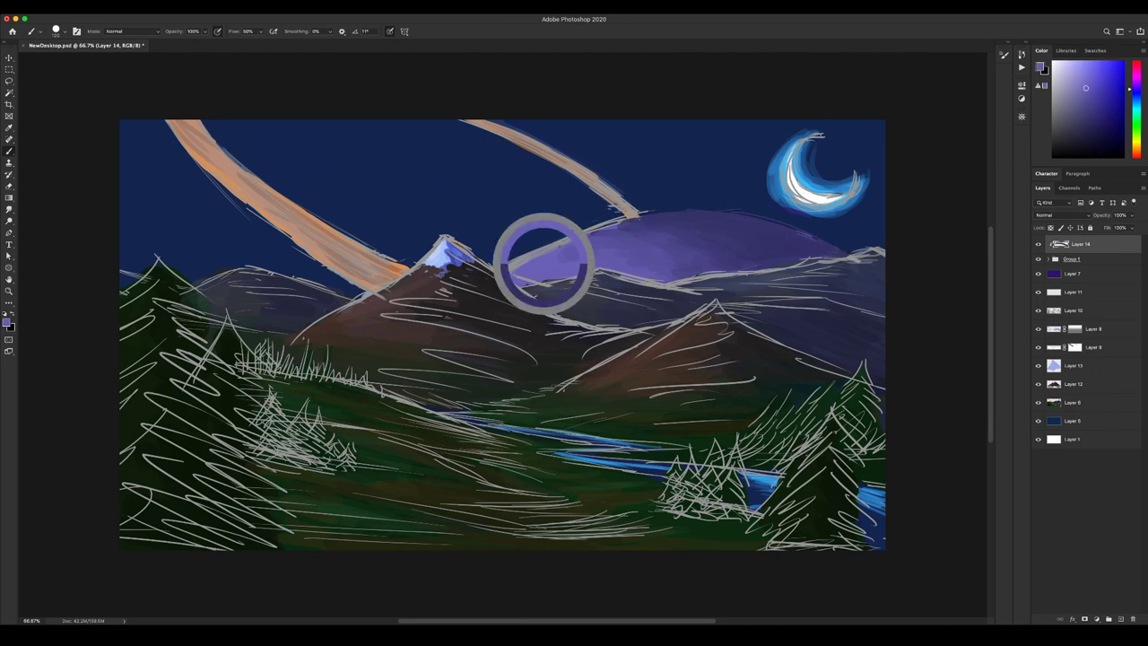
pyautogui.moveTo(500, 273); pyautogui.dragTo(628, 217)
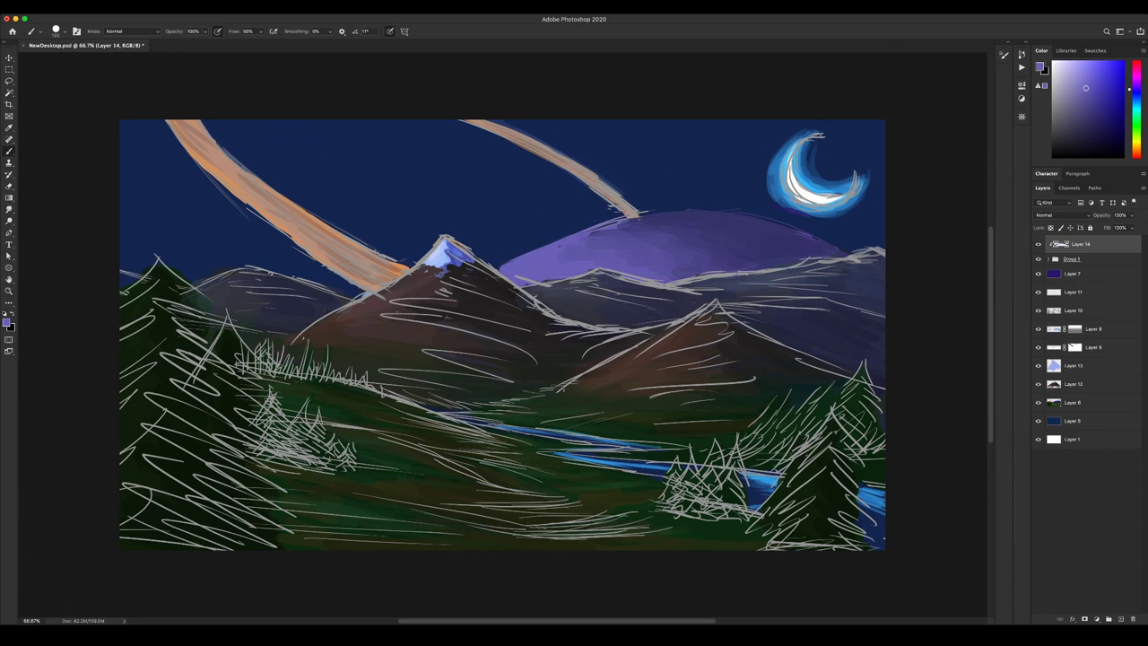
pyautogui.keyDown('alt'); pyautogui.click(592, 177); pyautogui.keyUp('alt')
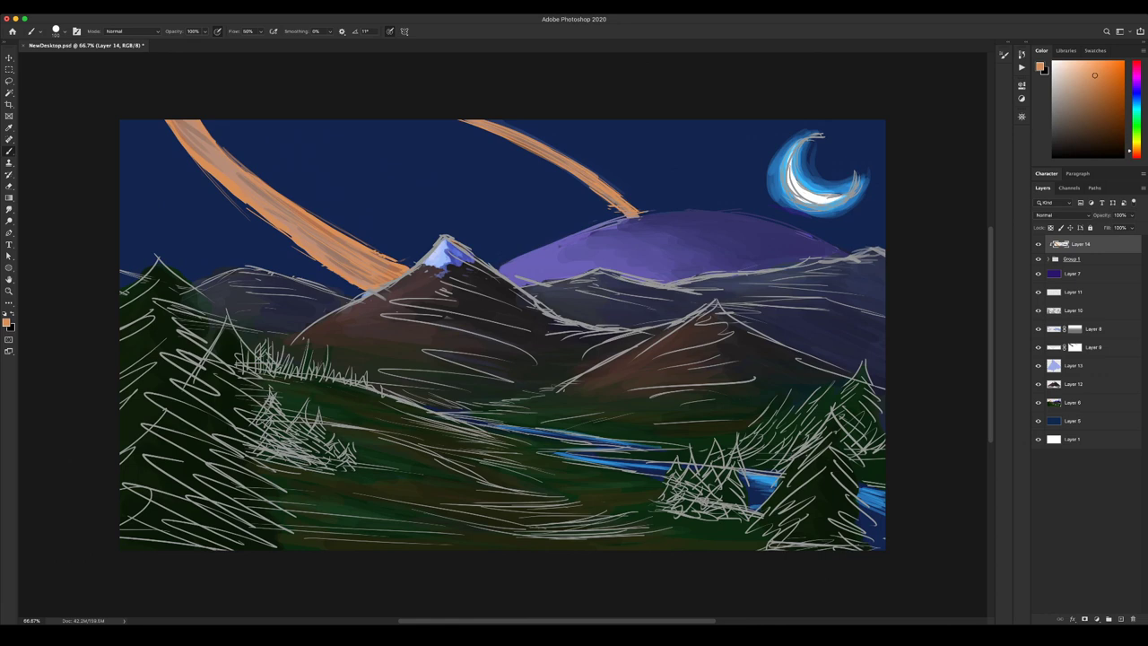
# Add a new layer just above the sky base and paint dark indigo cloud patches between and beside the orange streaks.
pyautogui.click(1073, 420)
pyautogui.press('alt+shift+super+n')
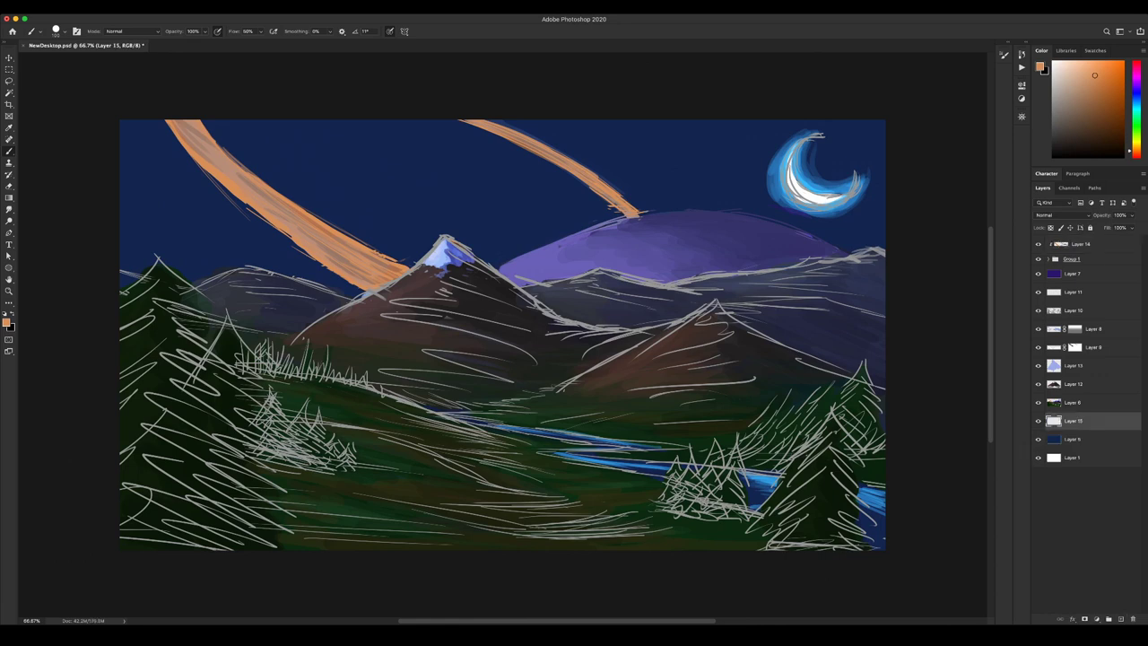
pyautogui.keyDown('alt'); pyautogui.click(412, 180); pyautogui.keyUp('alt')
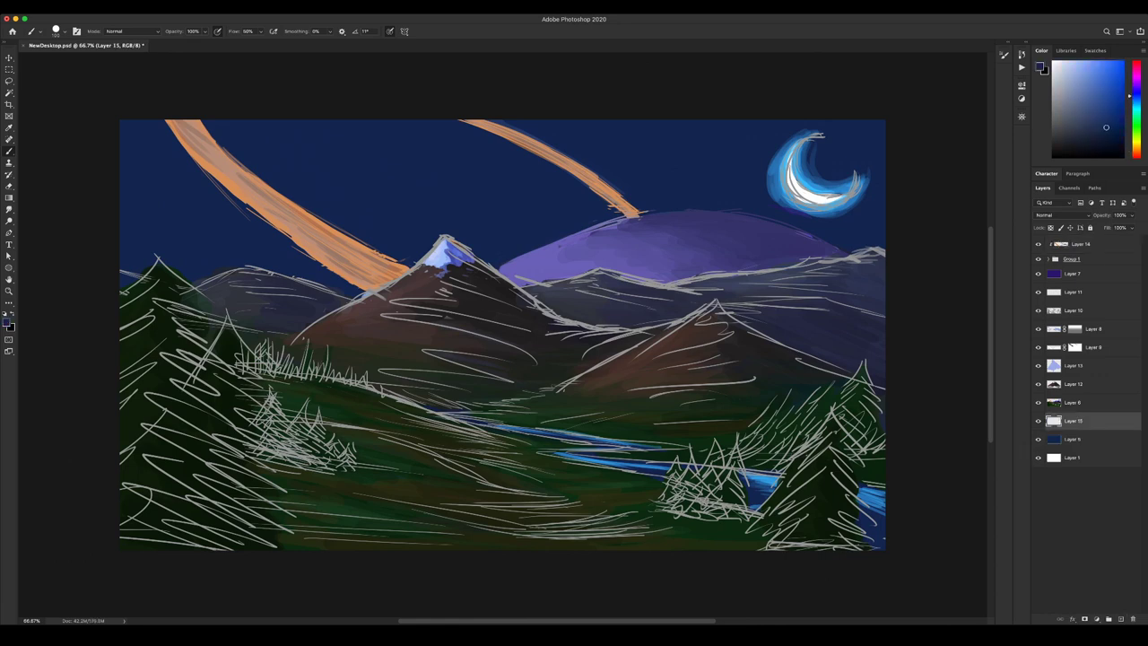
pyautogui.moveTo(1136, 96); pyautogui.dragTo(1136, 90)
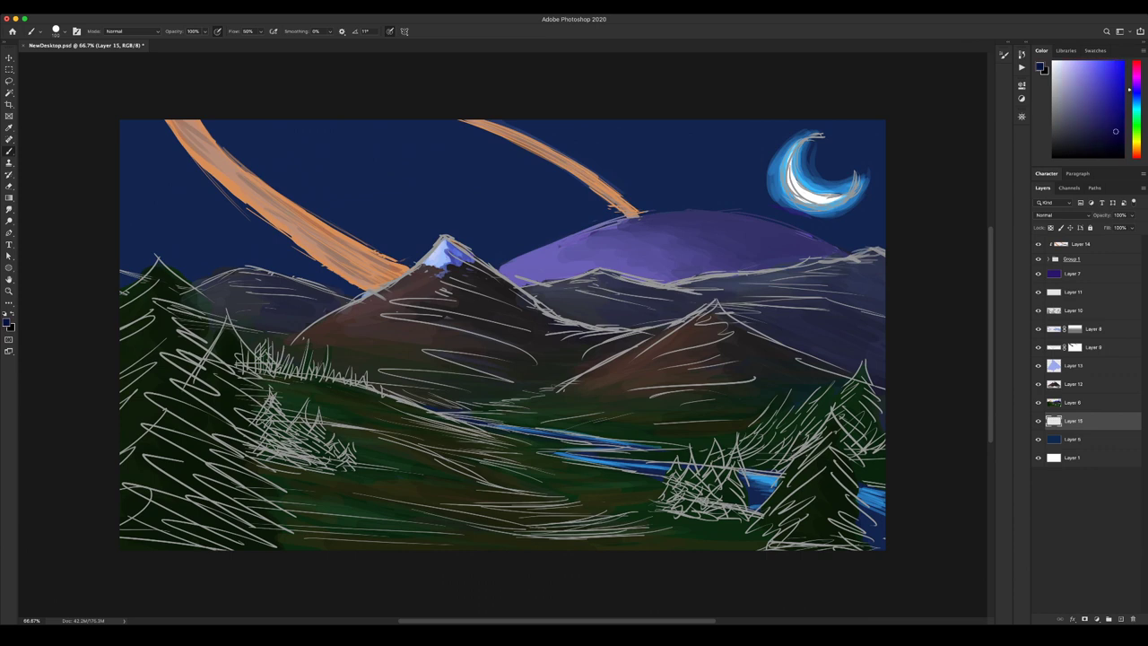
pyautogui.moveTo(384, 128); pyautogui.dragTo(549, 183)
pyautogui.moveTo(426, 174)
pyautogui.mouseDown()
pyautogui.moveTo(363, 161)
pyautogui.moveTo(392, 208)
pyautogui.moveTo(220, 235)
pyautogui.moveTo(215, 264)
pyautogui.moveTo(188, 269)
pyautogui.mouseUp()
# Extend and blend the indigo sky patches with dark blues sampled from the sky around the streaks.
pyautogui.keyDown('alt'); pyautogui.click(404, 161); pyautogui.keyUp('alt')
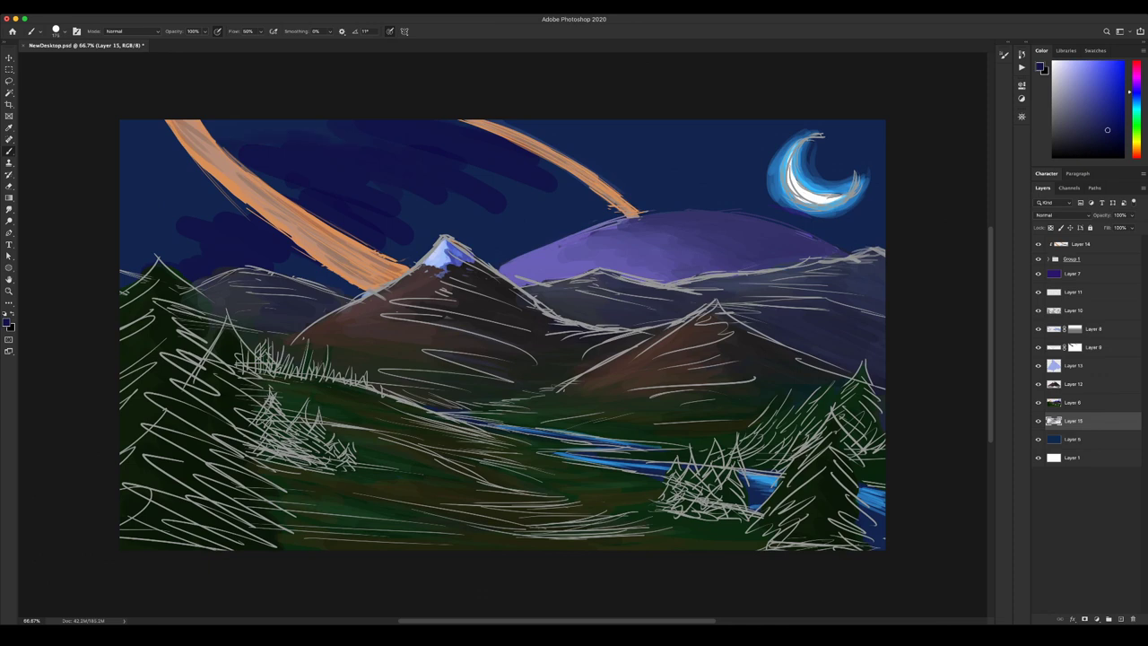
pyautogui.moveTo(277, 175)
pyautogui.mouseDown()
pyautogui.moveTo(222, 208)
pyautogui.moveTo(189, 251)
pyautogui.mouseUp()
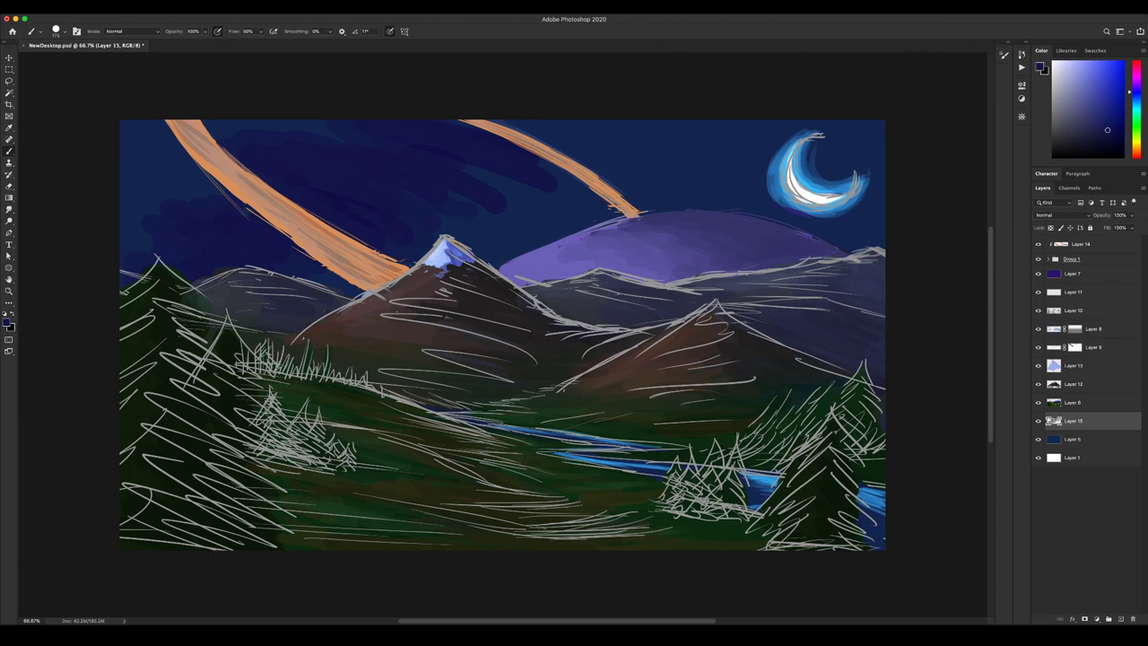
pyautogui.moveTo(505, 195); pyautogui.dragTo(565, 185)
pyautogui.keyDown('alt'); pyautogui.click(348, 209); pyautogui.keyUp('alt')
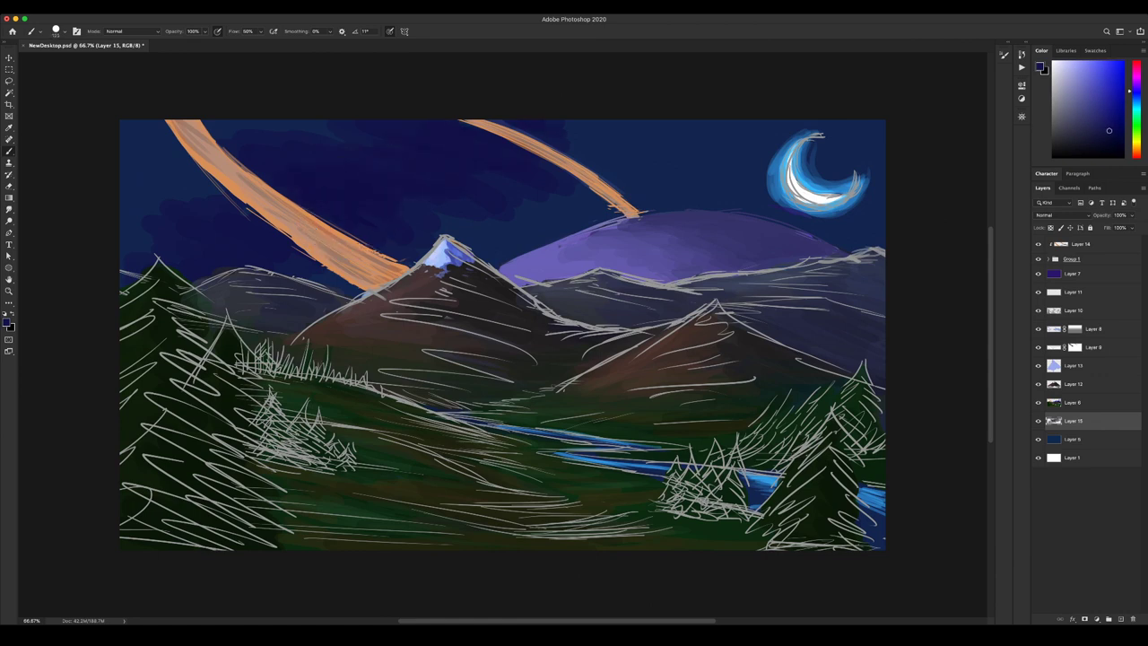
pyautogui.keyDown('alt'); pyautogui.click(403, 211); pyautogui.keyUp('alt')
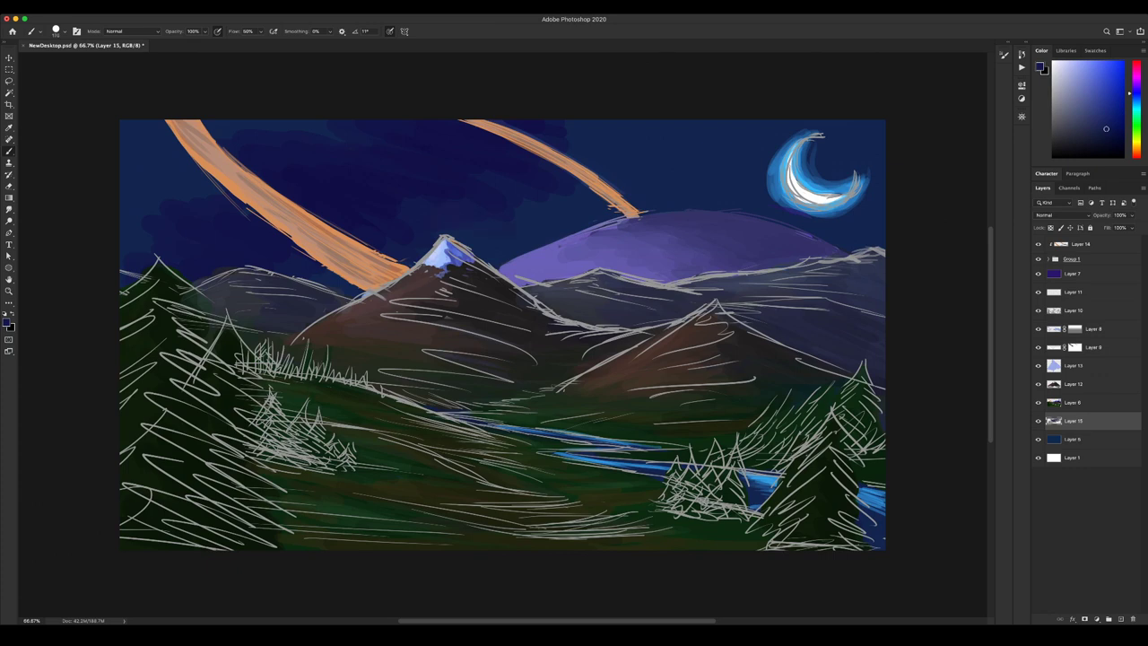
pyautogui.keyDown('alt'); pyautogui.click(340, 129); pyautogui.keyUp('alt')
# On the clipped Layer 14, recolor the sketch lines of the trees and foreground hills dark green and the river lines sampled blue.
pyautogui.click(1081, 243)
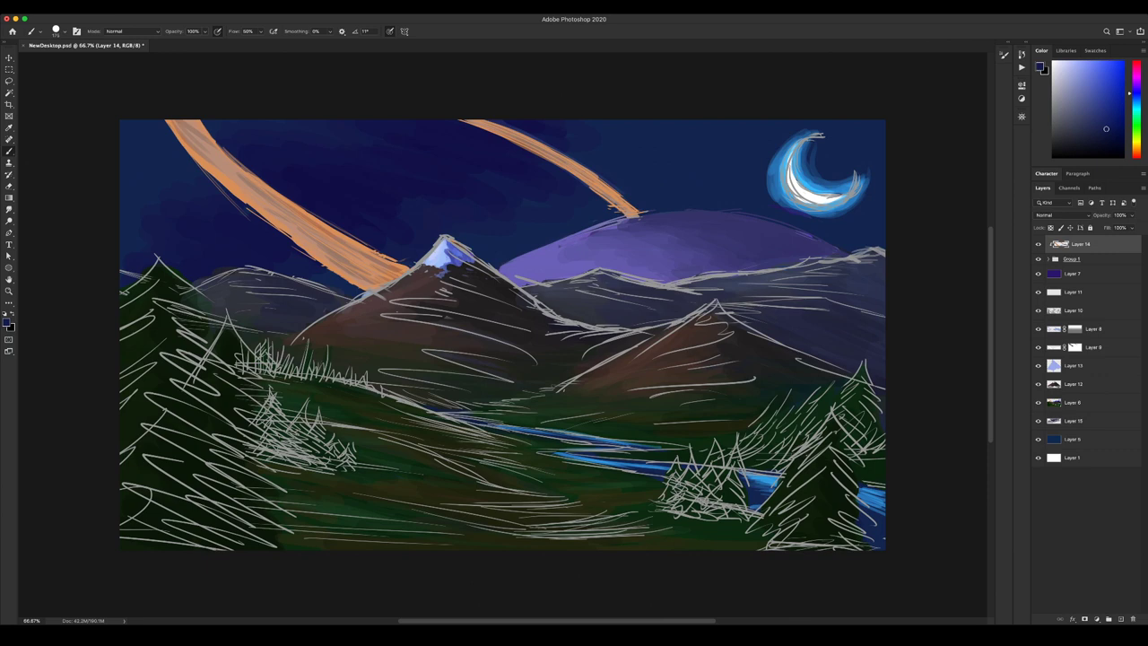
pyautogui.keyDown('alt'); pyautogui.click(341, 515); pyautogui.keyUp('alt')
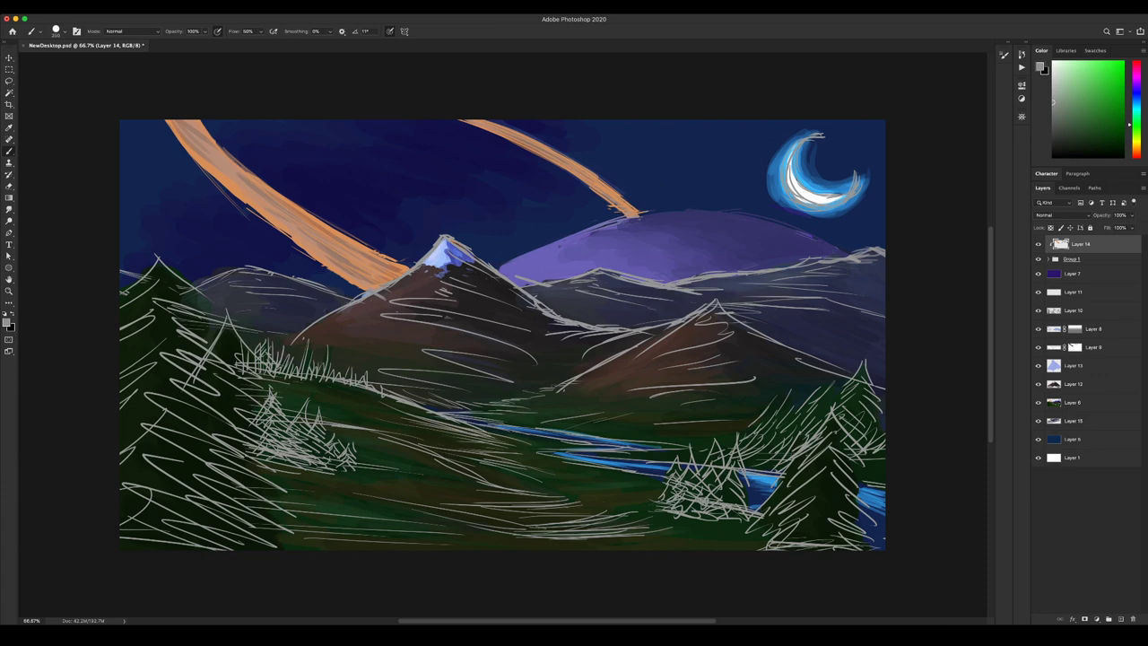
pyautogui.keyDown('alt'); pyautogui.click(332, 509); pyautogui.keyUp('alt')
pyautogui.moveTo(161, 532)
pyautogui.mouseDown()
pyautogui.moveTo(216, 536)
pyautogui.moveTo(138, 517)
pyautogui.moveTo(161, 449)
pyautogui.moveTo(135, 401)
pyautogui.mouseUp()
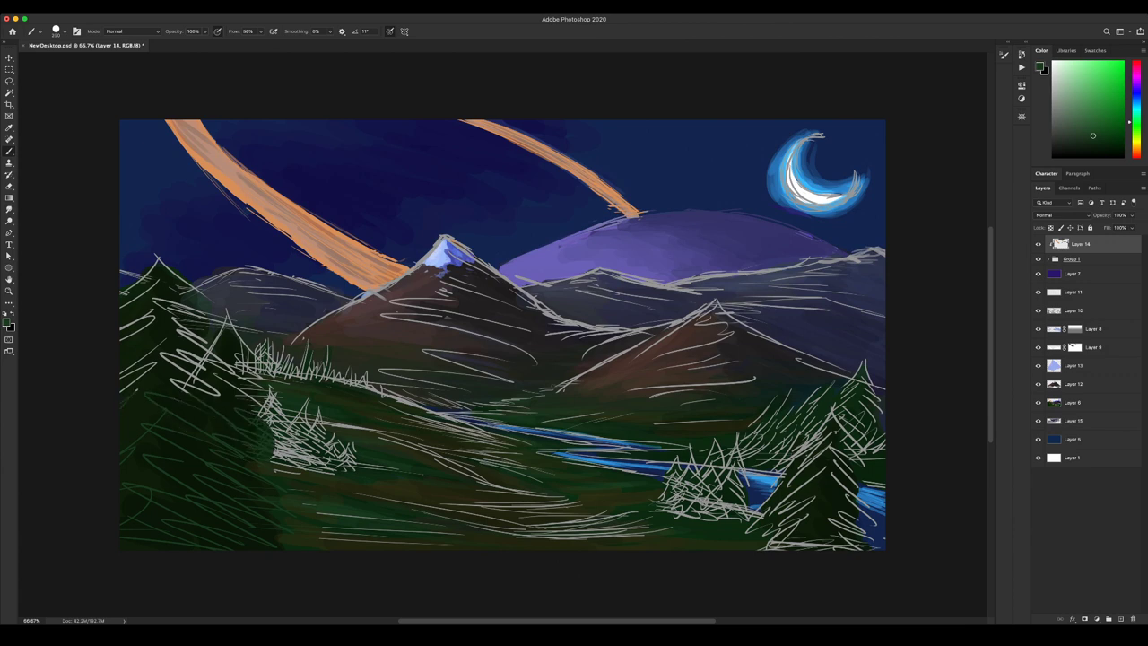
pyautogui.moveTo(132, 381)
pyautogui.mouseDown()
pyautogui.moveTo(159, 305)
pyautogui.moveTo(127, 291)
pyautogui.moveTo(155, 269)
pyautogui.moveTo(196, 289)
pyautogui.moveTo(224, 363)
pyautogui.moveTo(257, 358)
pyautogui.moveTo(377, 391)
pyautogui.moveTo(493, 452)
pyautogui.moveTo(538, 493)
pyautogui.moveTo(323, 543)
pyautogui.mouseUp()
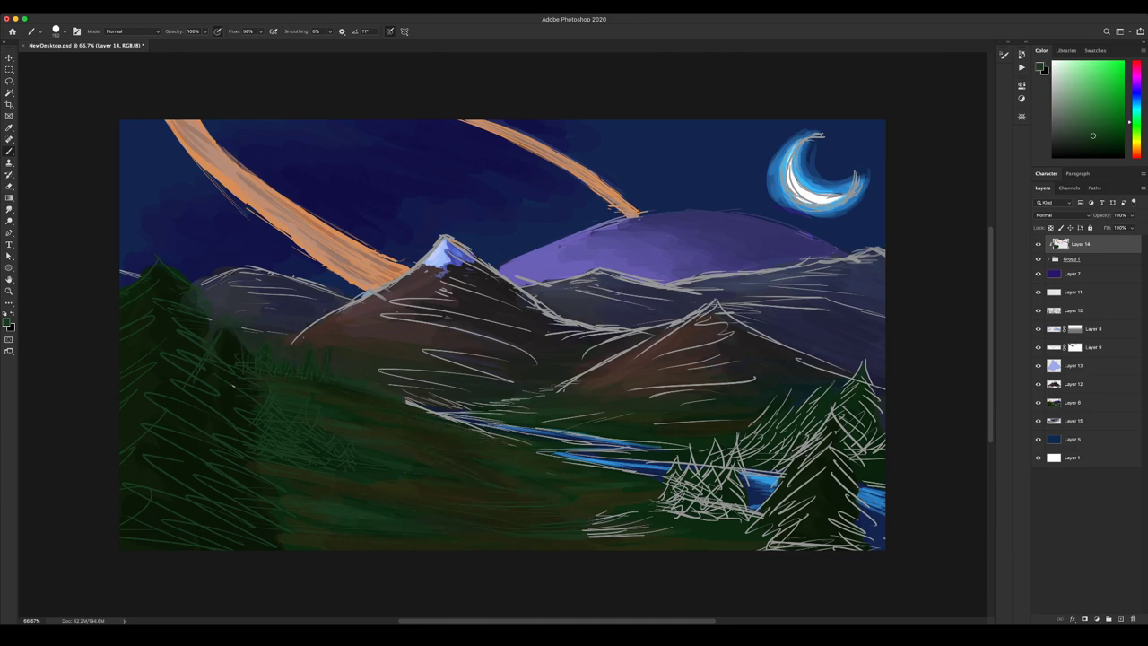
pyautogui.moveTo(582, 529)
pyautogui.mouseDown()
pyautogui.moveTo(659, 532)
pyautogui.moveTo(655, 511)
pyautogui.moveTo(677, 495)
pyautogui.moveTo(684, 462)
pyautogui.moveTo(708, 502)
pyautogui.moveTo(724, 448)
pyautogui.moveTo(749, 439)
pyautogui.mouseUp()
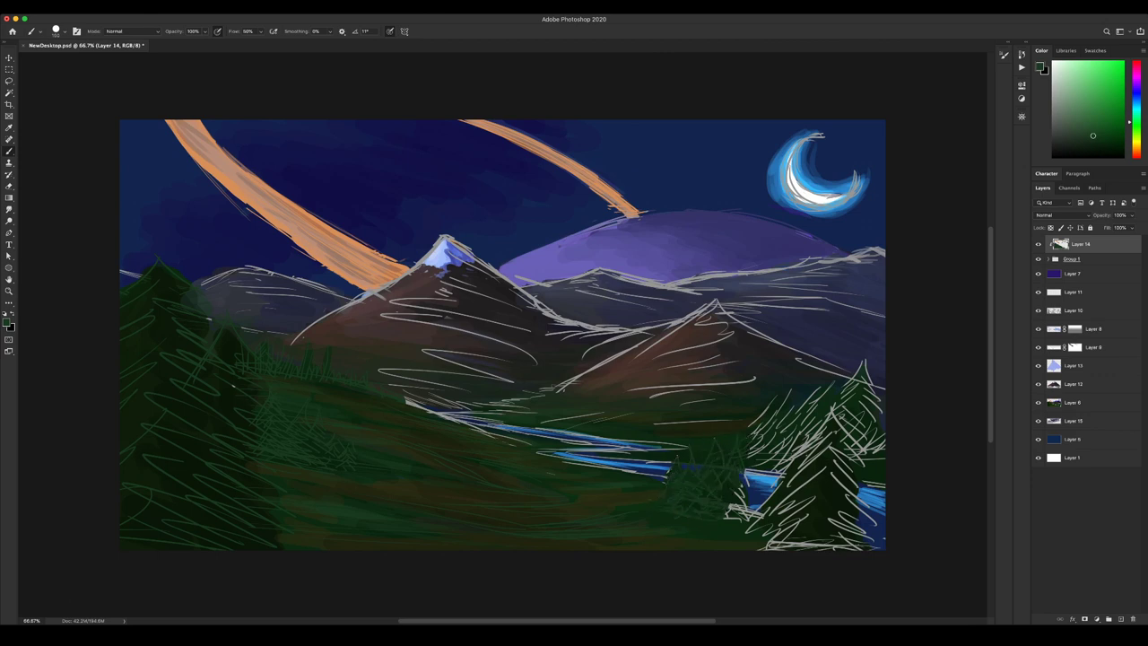
pyautogui.moveTo(735, 484)
pyautogui.mouseDown()
pyautogui.moveTo(743, 522)
pyautogui.moveTo(767, 532)
pyautogui.moveTo(874, 544)
pyautogui.moveTo(843, 484)
pyautogui.moveTo(857, 363)
pyautogui.moveTo(847, 385)
pyautogui.moveTo(880, 444)
pyautogui.moveTo(777, 448)
pyautogui.moveTo(755, 436)
pyautogui.moveTo(782, 396)
pyautogui.moveTo(761, 415)
pyautogui.moveTo(820, 394)
pyautogui.mouseUp()
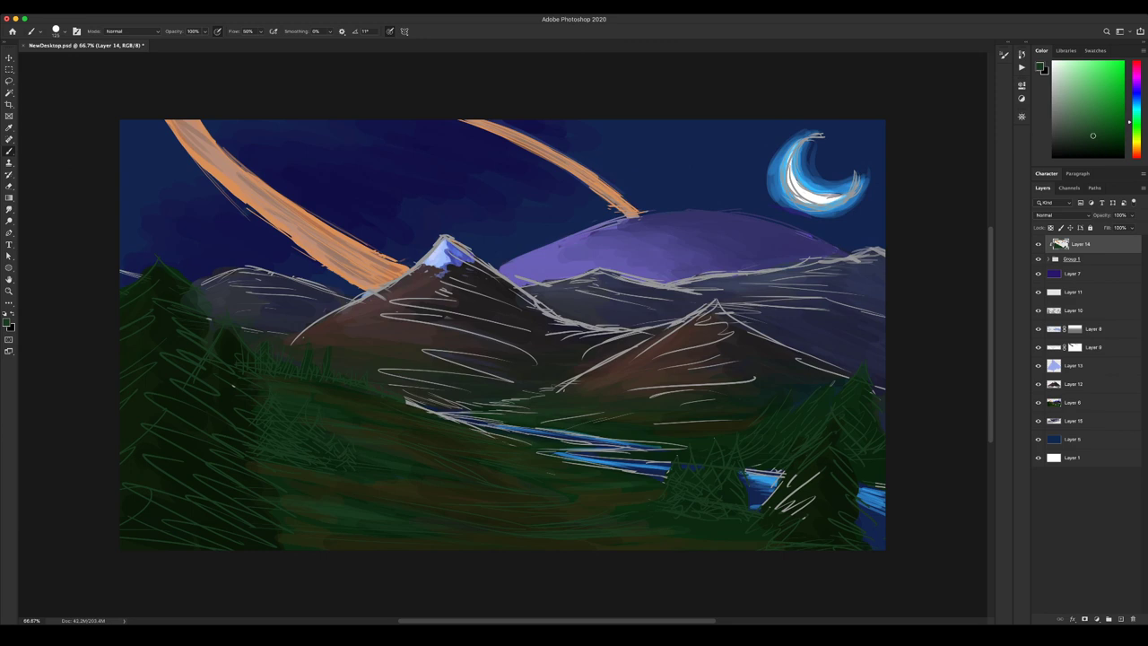
pyautogui.moveTo(746, 469)
pyautogui.mouseDown()
pyautogui.moveTo(782, 475)
pyautogui.moveTo(803, 518)
pyautogui.mouseUp()
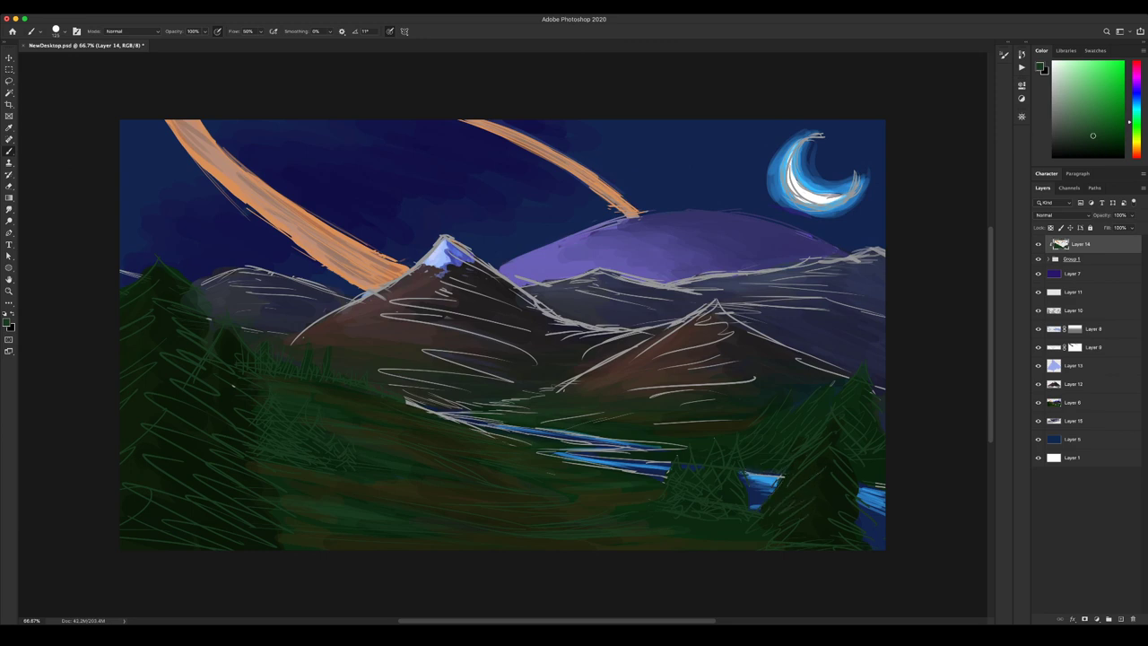
pyautogui.keyDown('alt'); pyautogui.click(764, 480); pyautogui.keyUp('alt')
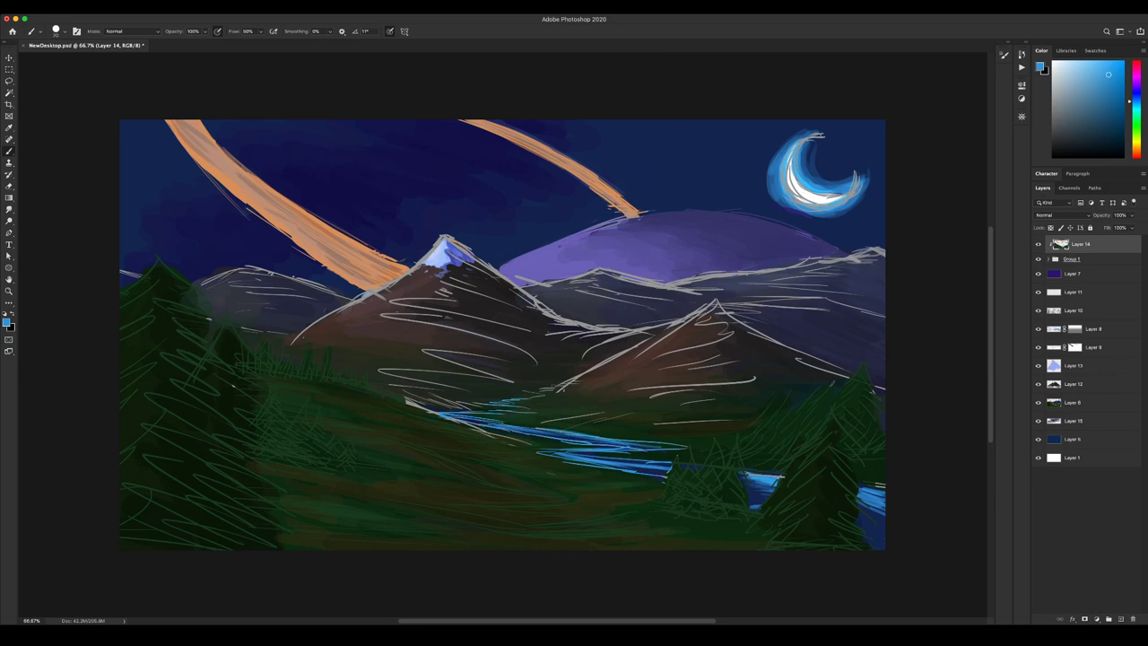
# Recolor the sketch lines of the smaller right-hand mountain and its foot with a reddish brown sampled from its slope.
pyautogui.keyDown('alt'); pyautogui.click(624, 365); pyautogui.keyUp('alt')
pyautogui.press(']')
pyautogui.press(']')
pyautogui.press(']')
pyautogui.moveTo(657, 355)
pyautogui.mouseDown()
pyautogui.moveTo(699, 348)
pyautogui.moveTo(719, 304)
pyautogui.moveTo(657, 326)
pyautogui.mouseUp()
pyautogui.moveTo(744, 312); pyautogui.dragTo(719, 339)
pyautogui.moveTo(691, 359); pyautogui.dragTo(737, 364)
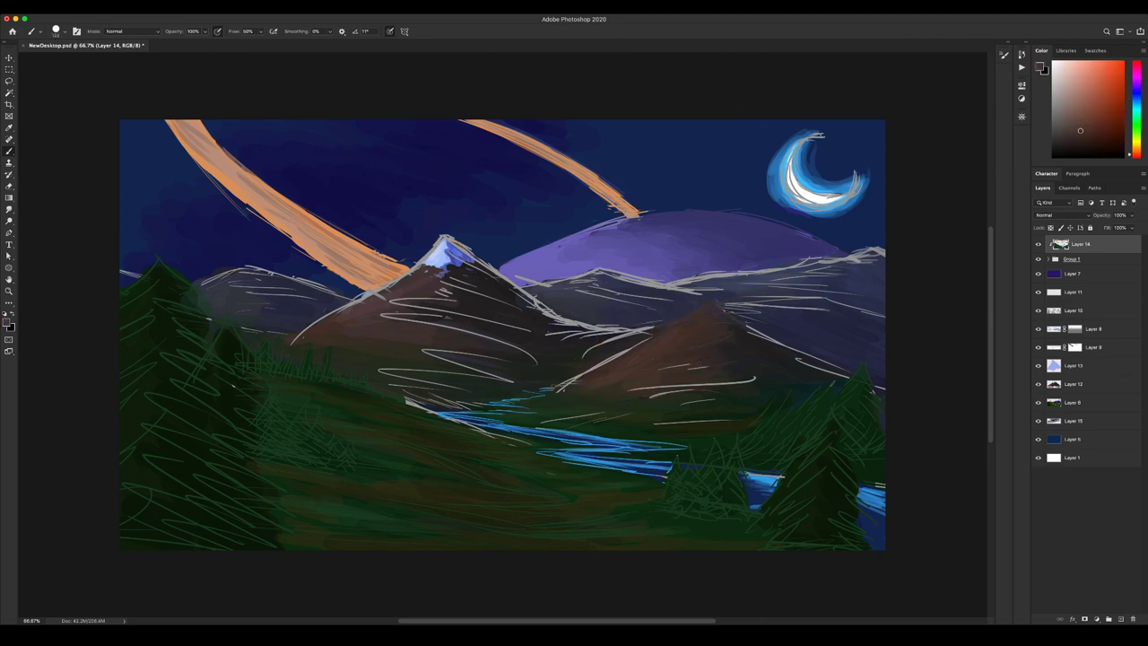
pyautogui.moveTo(639, 385); pyautogui.dragTo(711, 388)
pyautogui.moveTo(712, 382)
pyautogui.mouseDown()
pyautogui.moveTo(746, 383)
pyautogui.moveTo(713, 400)
pyautogui.moveTo(731, 421)
pyautogui.moveTo(653, 423)
pyautogui.mouseUp()
pyautogui.moveTo(604, 418); pyautogui.dragTo(545, 418)
pyautogui.moveTo(669, 367); pyautogui.dragTo(689, 364)
pyautogui.moveTo(618, 356); pyautogui.dragTo(556, 392)
pyautogui.moveTo(589, 371)
pyautogui.mouseDown()
pyautogui.moveTo(644, 339)
pyautogui.moveTo(581, 337)
pyautogui.mouseUp()
# Recolor the connecting ridge, the snowcapped mountain's slope lines and the near riverbank in the same reddish brown.
pyautogui.moveTo(653, 323)
pyautogui.mouseDown()
pyautogui.moveTo(548, 332)
pyautogui.moveTo(496, 303)
pyautogui.moveTo(481, 265)
pyautogui.mouseUp()
pyautogui.moveTo(507, 315); pyautogui.dragTo(384, 316)
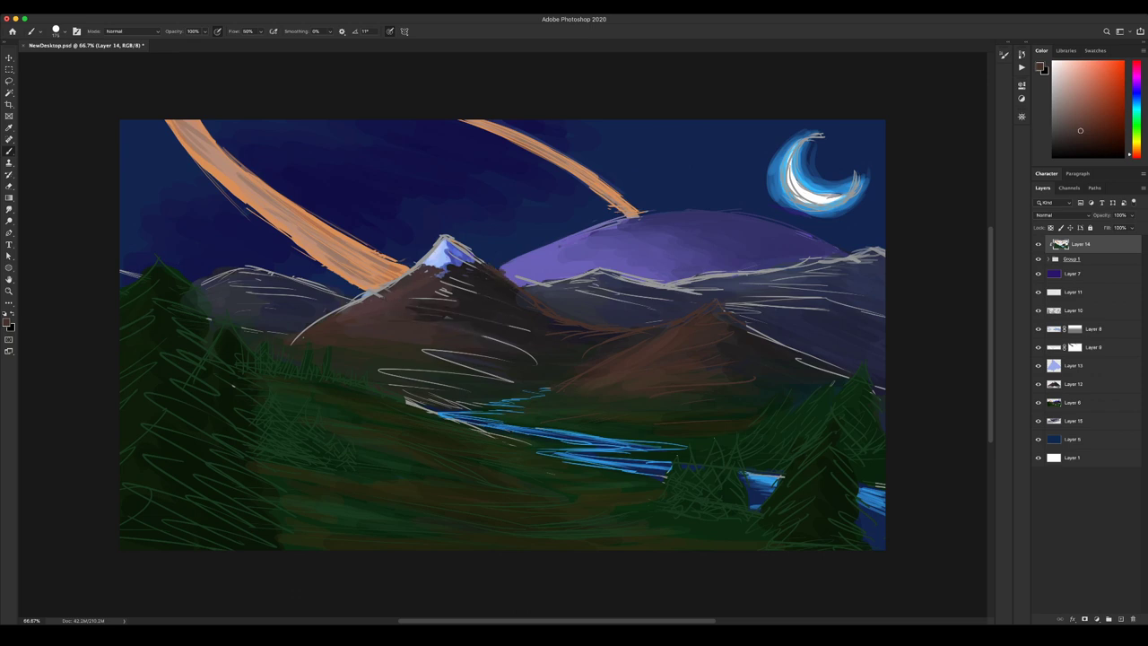
pyautogui.moveTo(475, 288)
pyautogui.mouseDown()
pyautogui.moveTo(416, 294)
pyautogui.moveTo(472, 278)
pyautogui.mouseUp()
pyautogui.moveTo(477, 354); pyautogui.dragTo(457, 360)
pyautogui.moveTo(493, 341); pyautogui.dragTo(536, 362)
pyautogui.moveTo(421, 369)
pyautogui.mouseDown()
pyautogui.moveTo(513, 382)
pyautogui.moveTo(380, 372)
pyautogui.mouseUp()
pyautogui.moveTo(390, 385); pyautogui.dragTo(486, 405)
pyautogui.moveTo(407, 402); pyautogui.dragTo(511, 437)
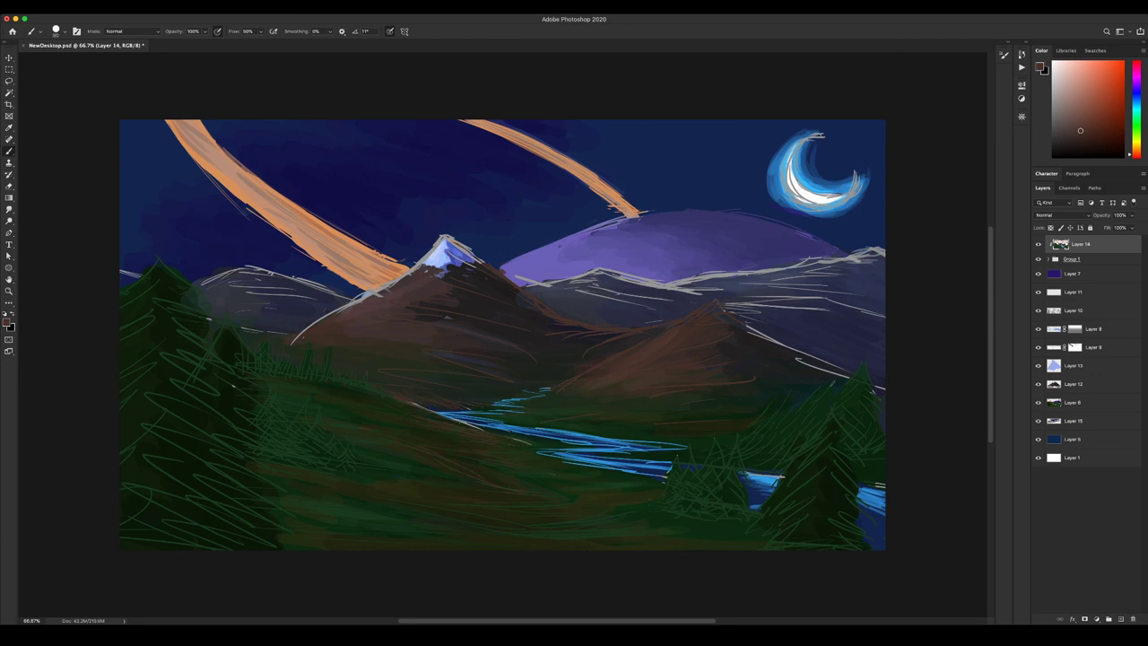
pyautogui.moveTo(452, 417); pyautogui.dragTo(482, 430)
pyautogui.moveTo(410, 403); pyautogui.dragTo(452, 416)
# Paint the snowcapped mountain's left edge and the left background ridge lines reddish brown with a larger brush.
pyautogui.press(']')
pyautogui.press(']')
pyautogui.press(']')
pyautogui.moveTo(384, 289); pyautogui.dragTo(293, 344)
pyautogui.moveTo(314, 287); pyautogui.dragTo(344, 298)
pyautogui.moveTo(318, 299)
pyautogui.mouseDown()
pyautogui.moveTo(276, 296)
pyautogui.moveTo(240, 268)
pyautogui.moveTo(202, 285)
pyautogui.mouseUp()
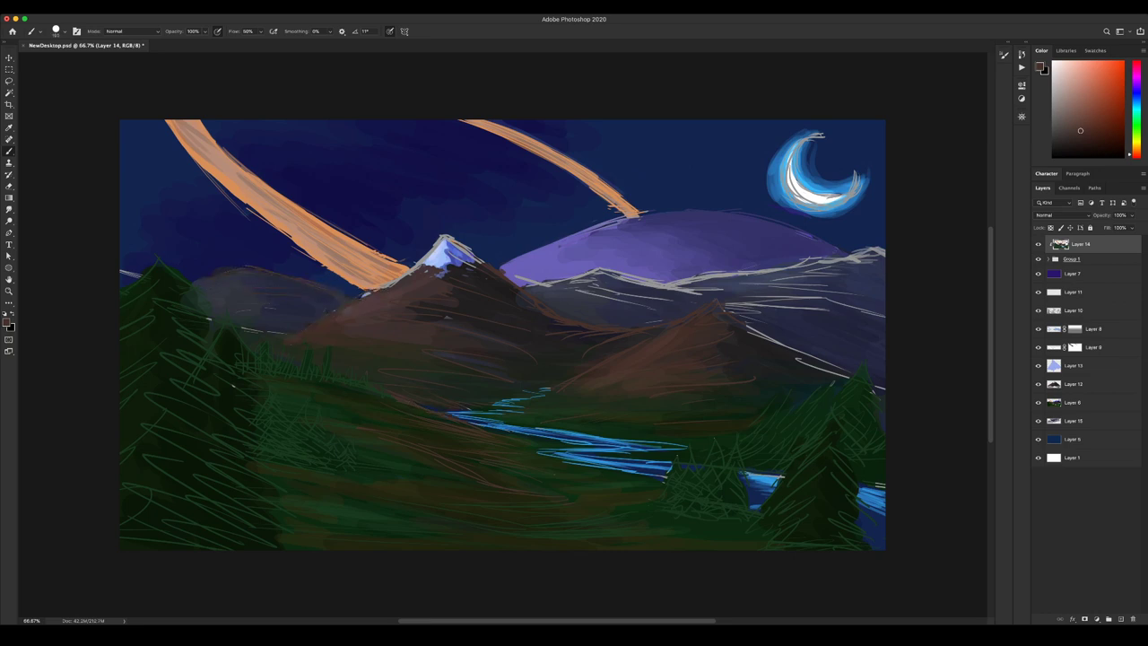
pyautogui.moveTo(120, 270); pyautogui.dragTo(144, 277)
# Recolor the right background ridge outlines and their slope lines reddish brown.
pyautogui.press(']')
pyautogui.moveTo(517, 284)
pyautogui.mouseDown()
pyautogui.moveTo(592, 274)
pyautogui.moveTo(671, 287)
pyautogui.moveTo(883, 249)
pyautogui.mouseUp()
pyautogui.moveTo(798, 259); pyautogui.dragTo(869, 248)
pyautogui.press(']')
pyautogui.press(']')
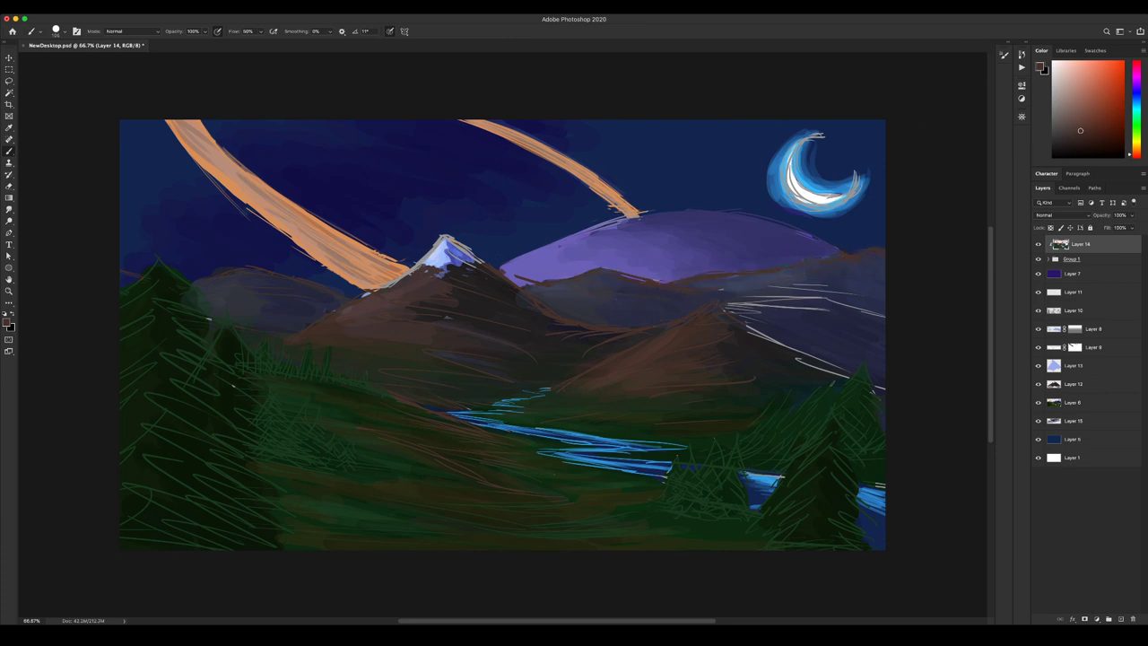
pyautogui.moveTo(769, 290); pyautogui.dragTo(883, 313)
pyautogui.moveTo(726, 305); pyautogui.dragTo(830, 369)
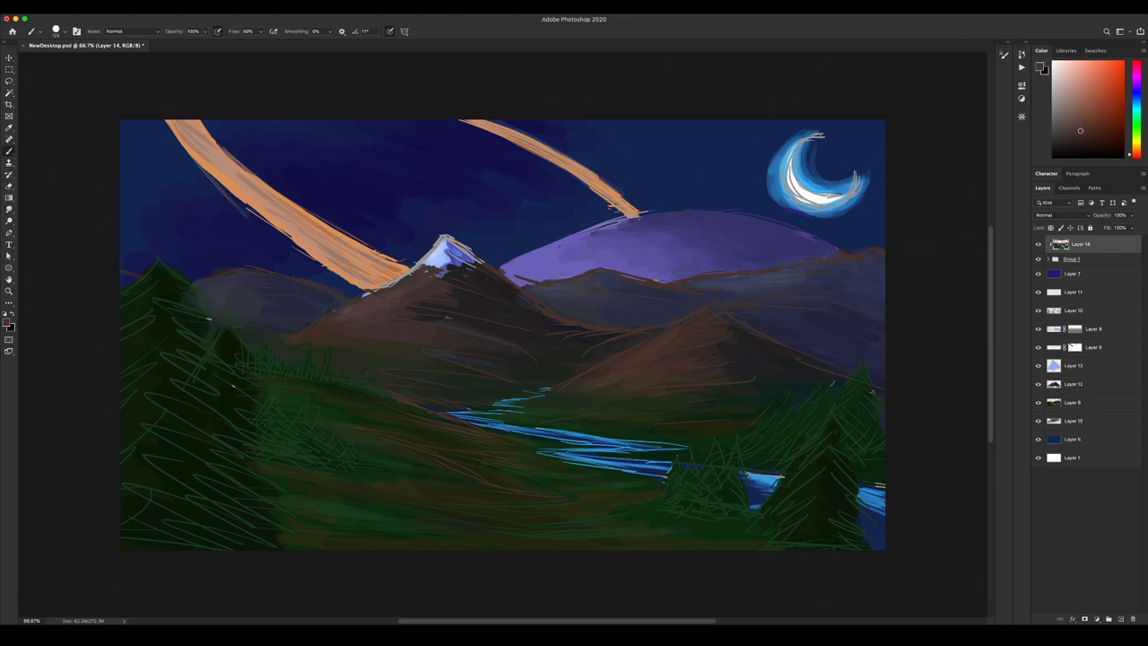
# Touch up the landscape color layer below the snowcap layers with a dark blue-gray sampled between the two brown mountains.
pyautogui.click(1074, 403)
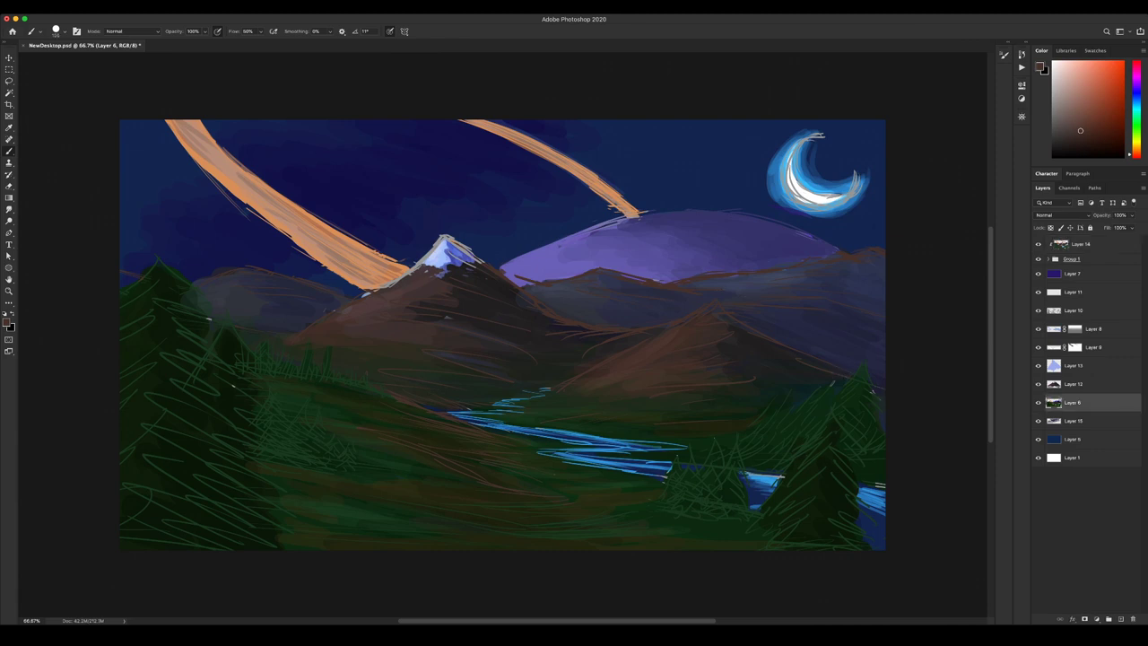
pyautogui.keyDown('alt'); pyautogui.click(622, 316); pyautogui.keyUp('alt')
pyautogui.press('[')
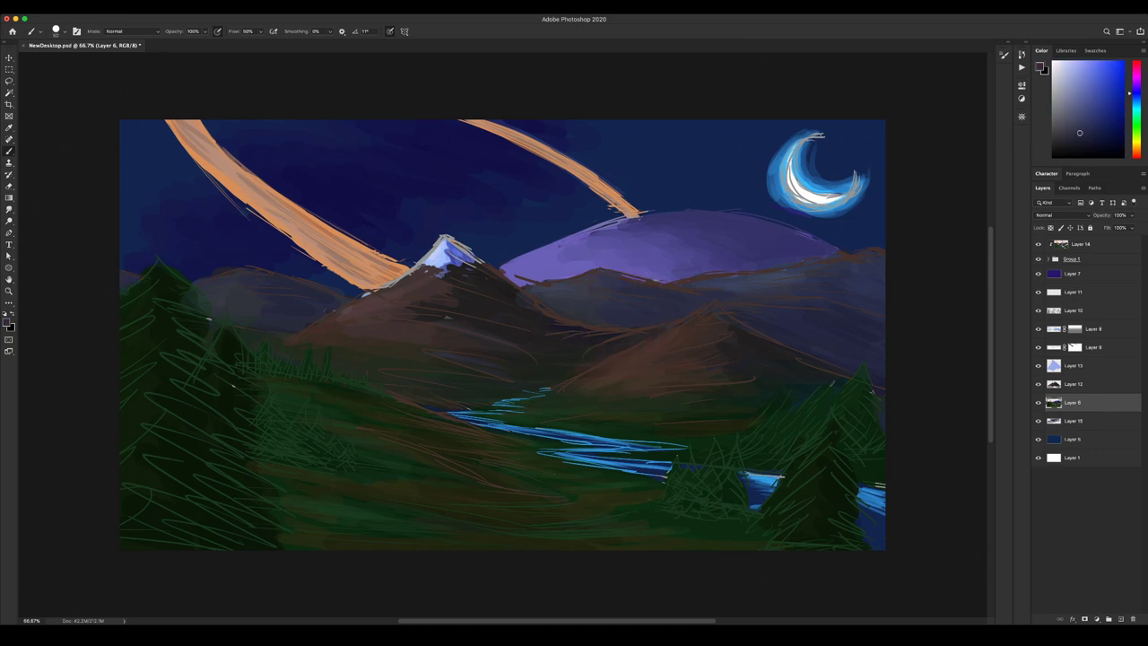
# On Layer 14, recolor the snowcap's outline light periwinkle and retouch the slope edge beneath it in sampled brown.
pyautogui.click(1064, 245)
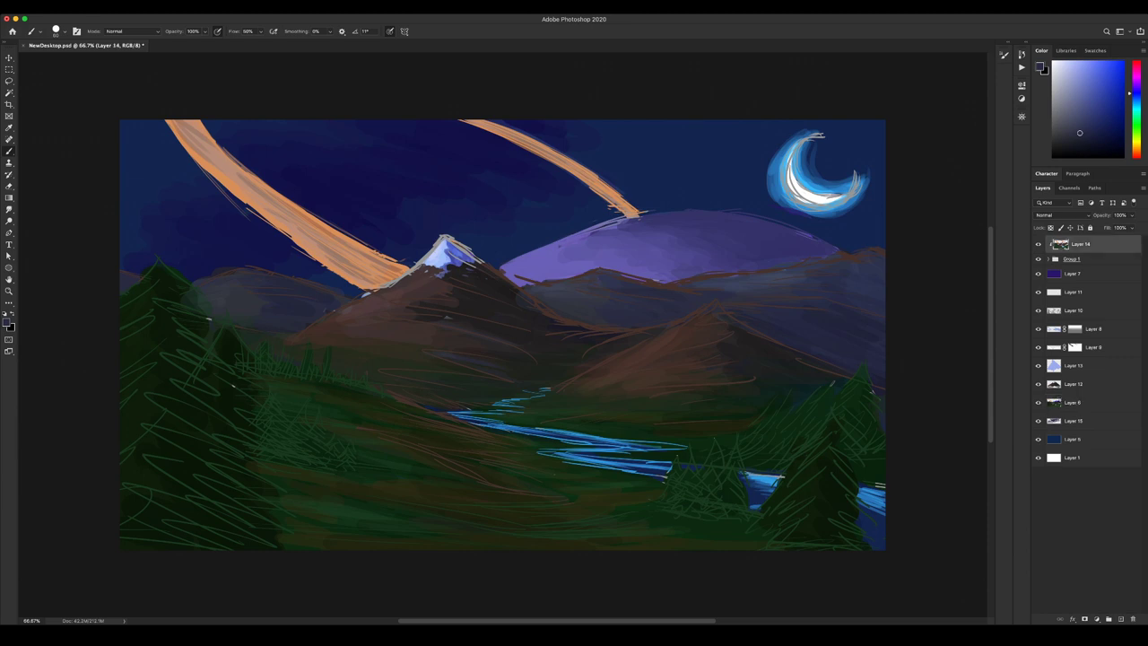
pyautogui.keyDown('alt'); pyautogui.click(438, 254); pyautogui.keyUp('alt')
pyautogui.moveTo(436, 246)
pyautogui.mouseDown()
pyautogui.moveTo(419, 260)
pyautogui.moveTo(450, 236)
pyautogui.moveTo(469, 256)
pyautogui.mouseUp()
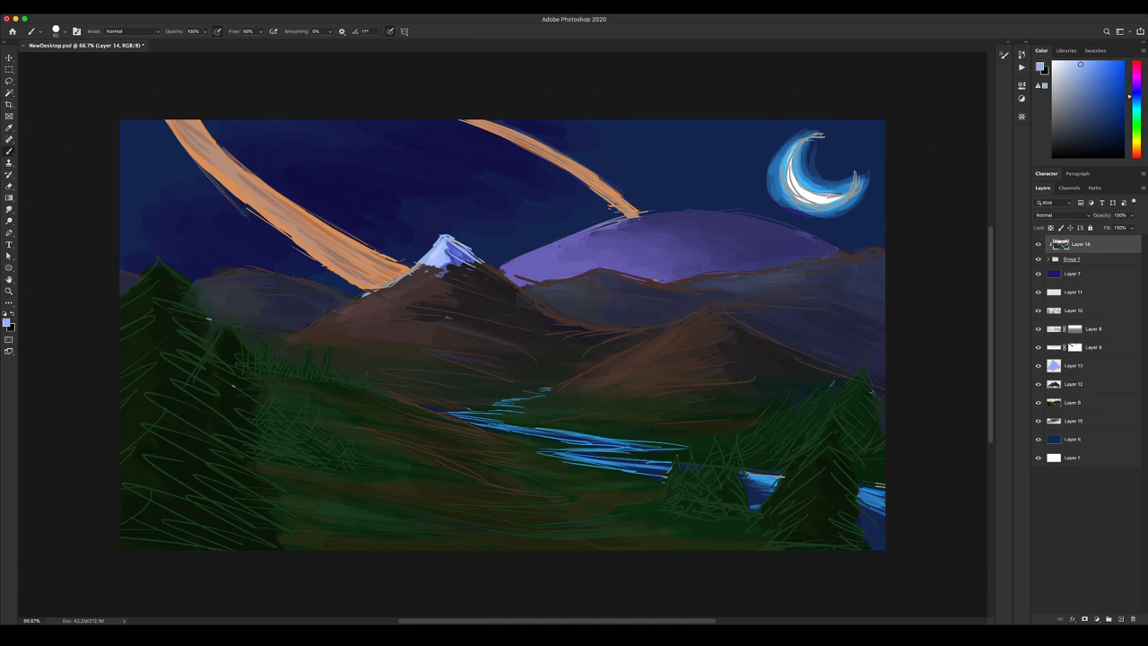
pyautogui.keyDown('alt'); pyautogui.click(376, 294); pyautogui.keyUp('alt')
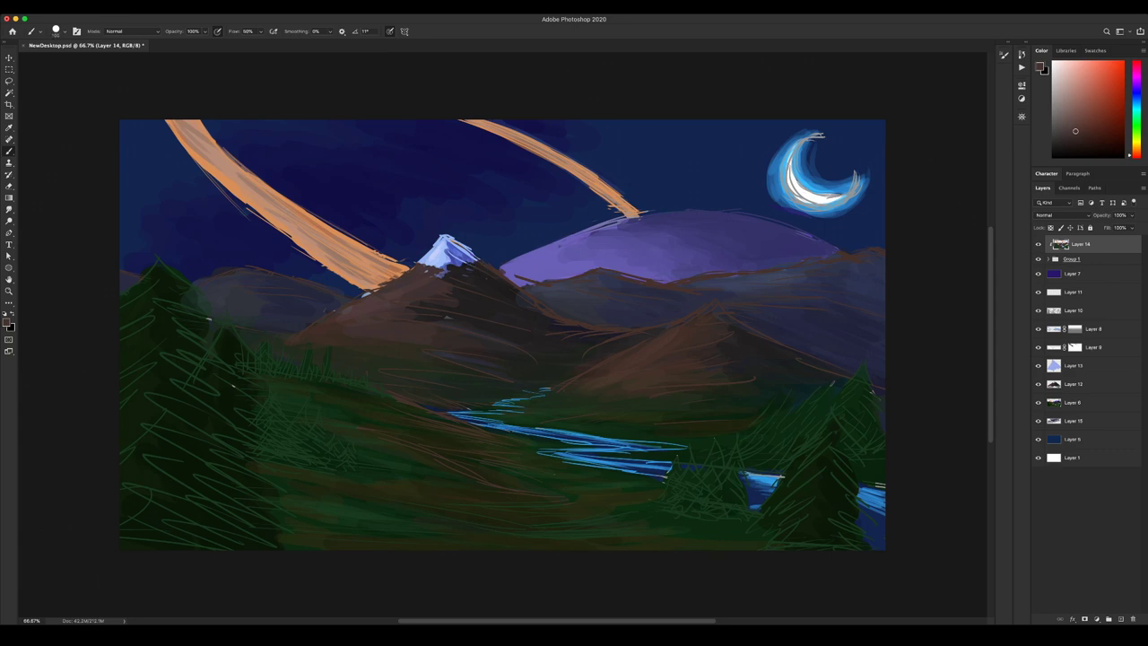
# Recolor the moon's sketch lines bright sky blue and touch up the ends of both sky streaks with sampled light orange.
pyautogui.keyDown('alt'); pyautogui.click(806, 179); pyautogui.keyUp('alt')
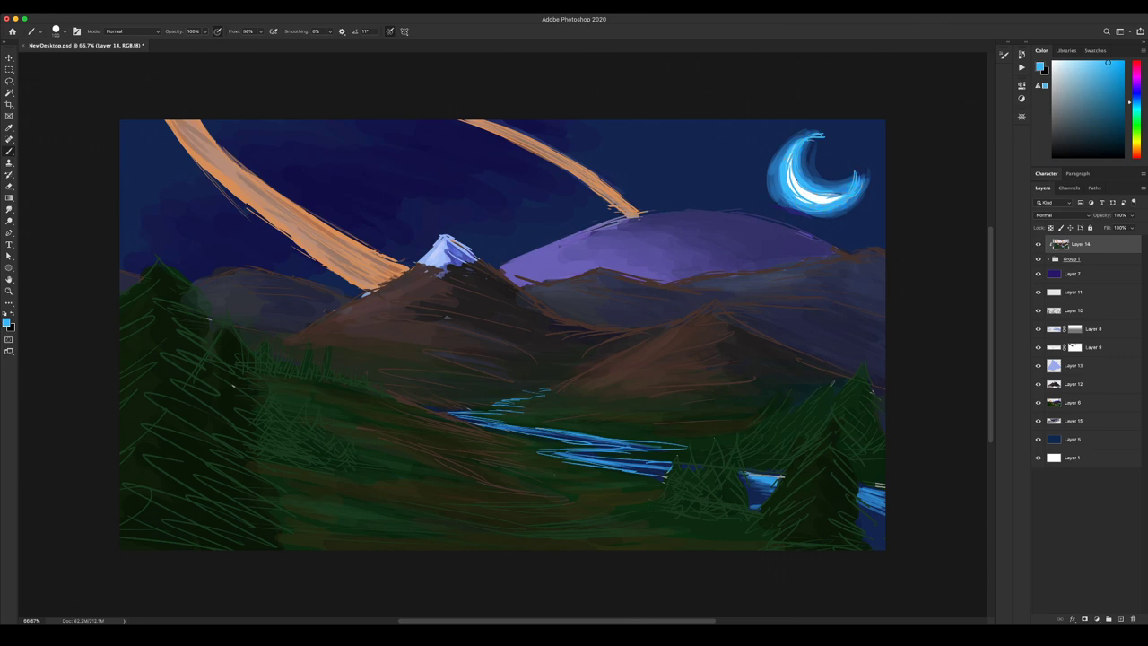
pyautogui.keyDown('alt'); pyautogui.click(613, 195); pyautogui.keyUp('alt')
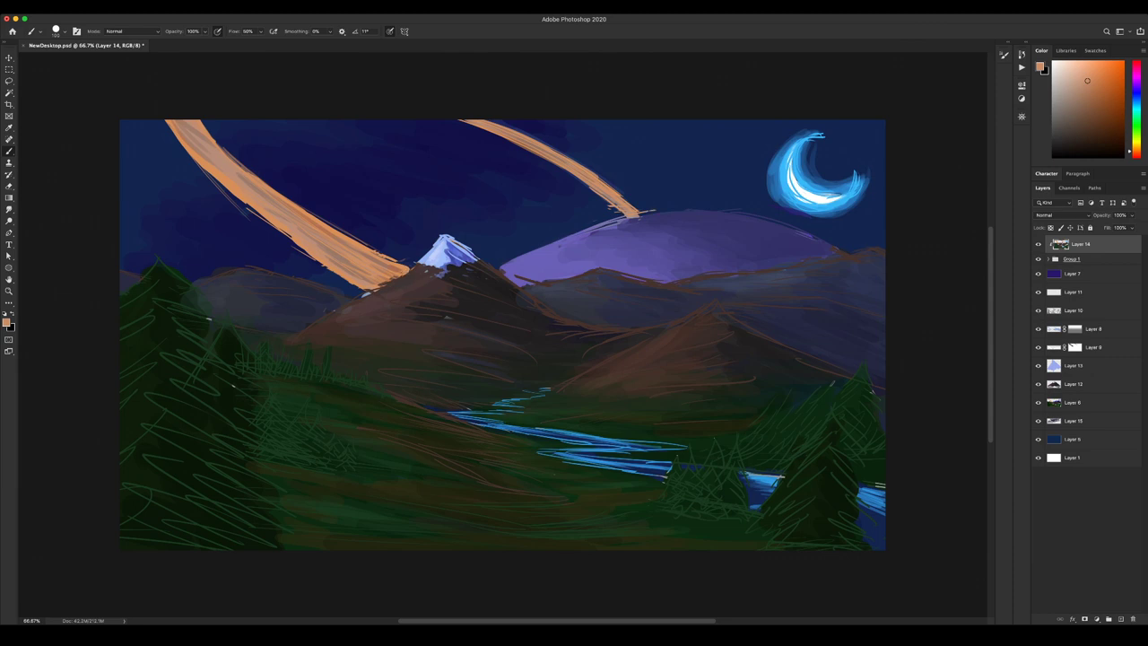
pyautogui.moveTo(375, 289); pyautogui.dragTo(362, 293)
# Cover the remaining pale lines around the left pines with sampled dark green and dark brown.
pyautogui.keyDown('alt'); pyautogui.click(194, 335); pyautogui.keyUp('alt')
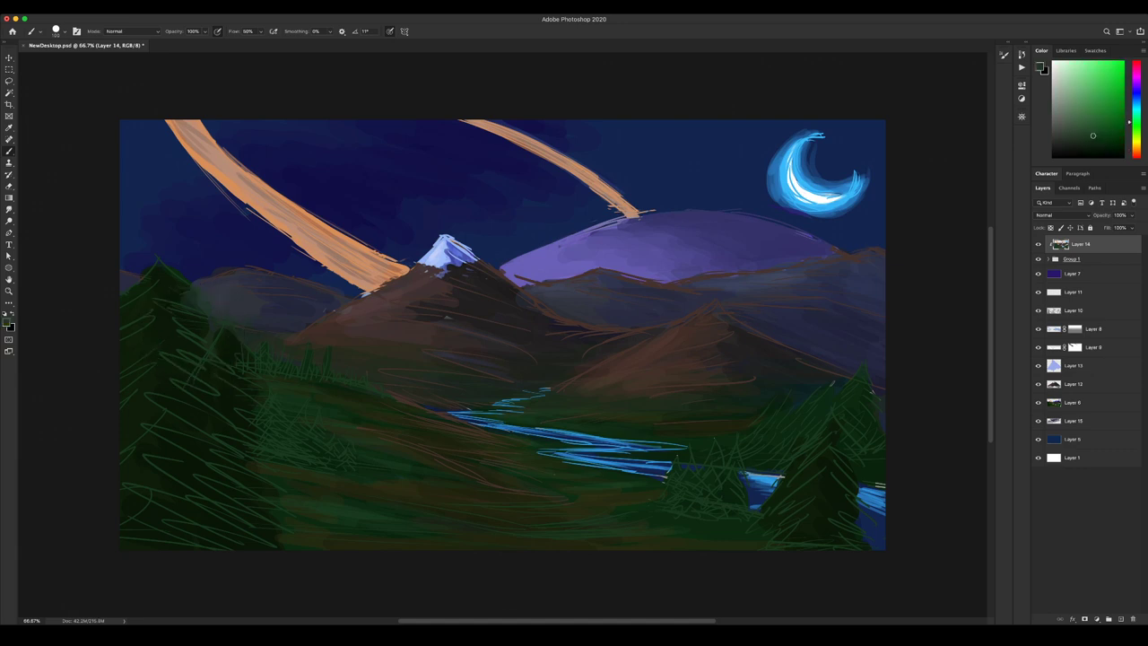
pyautogui.keyDown('alt'); pyautogui.click(318, 329); pyautogui.keyUp('alt')
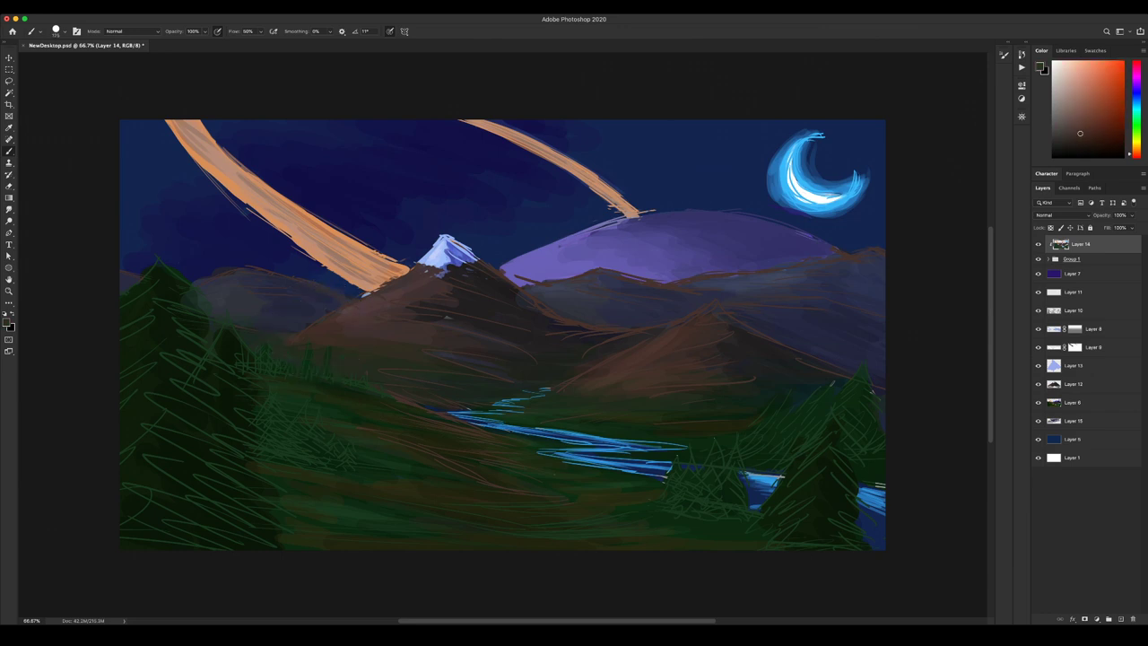
# Recolor the remaining pale sketch lines along the river with sampled blues and a sampled dark green.
pyautogui.keyDown('alt'); pyautogui.click(577, 441); pyautogui.keyUp('alt')
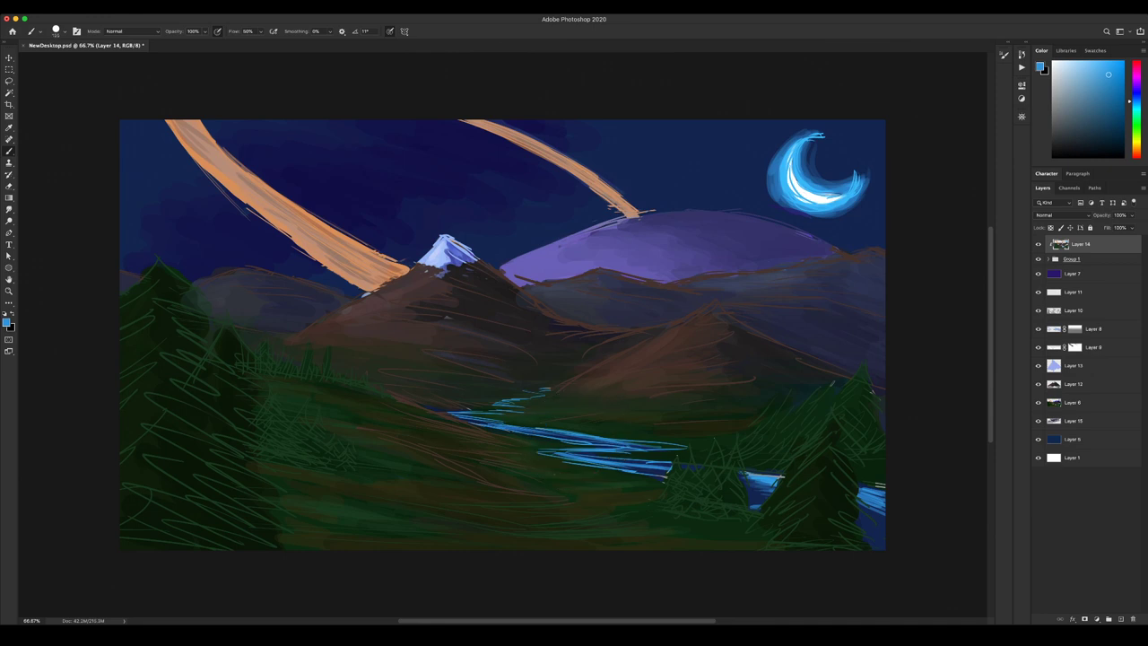
pyautogui.moveTo(495, 402); pyautogui.dragTo(475, 405)
pyautogui.keyDown('alt'); pyautogui.click(366, 385); pyautogui.keyUp('alt')
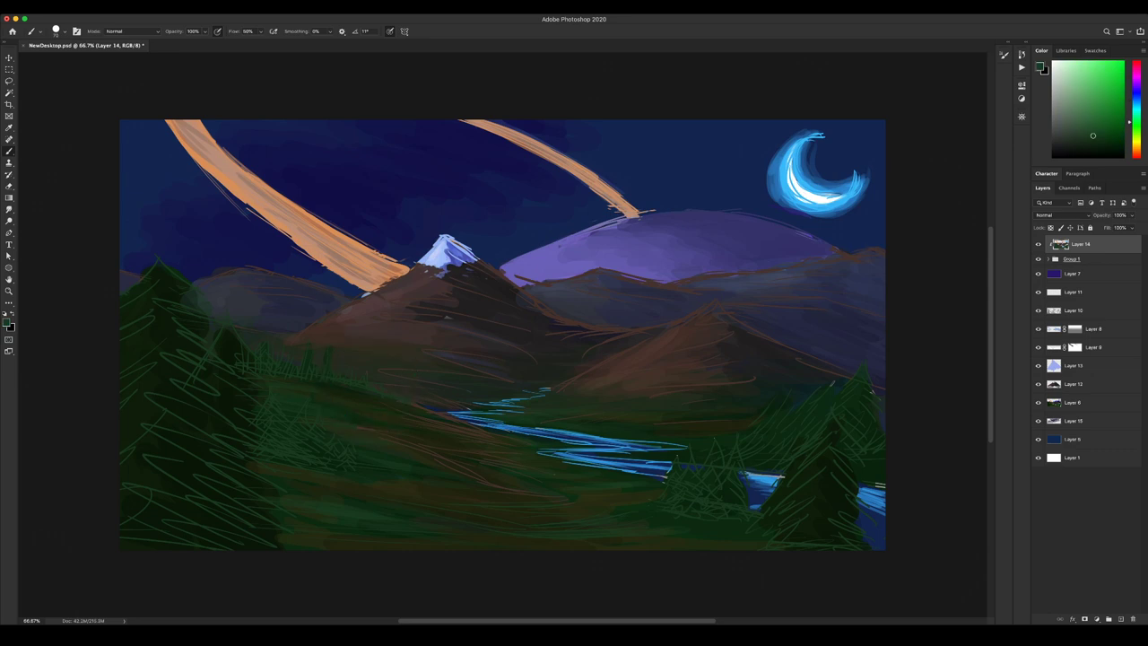
pyautogui.keyDown('alt'); pyautogui.click(869, 495); pyautogui.keyUp('alt')
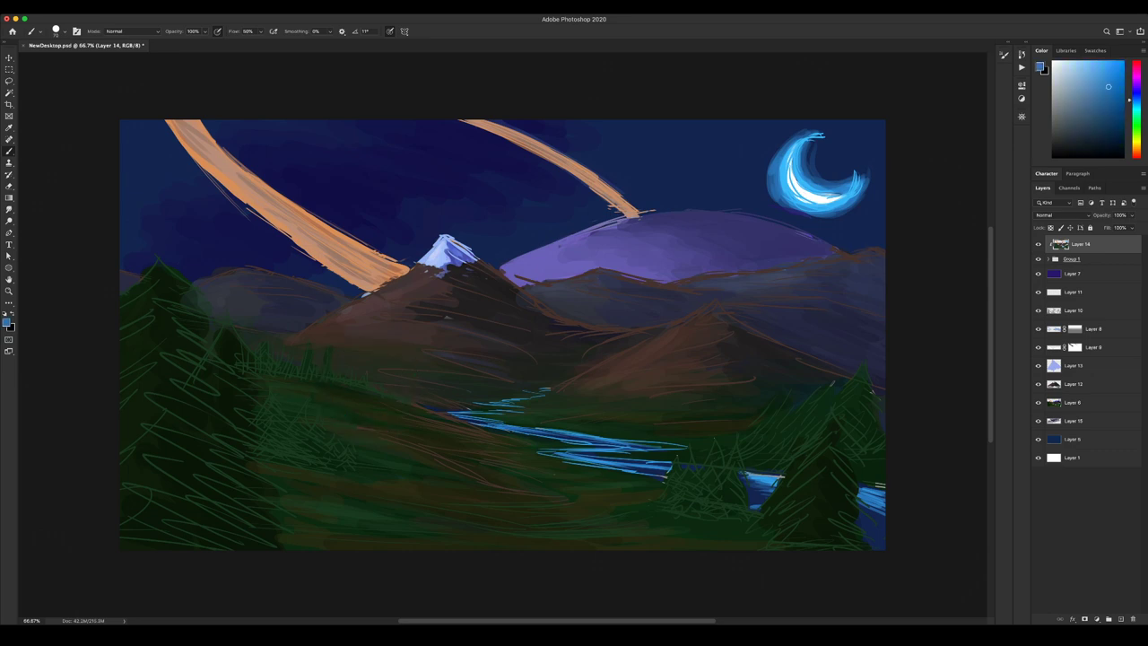
pyautogui.moveTo(868, 483); pyautogui.dragTo(885, 486)
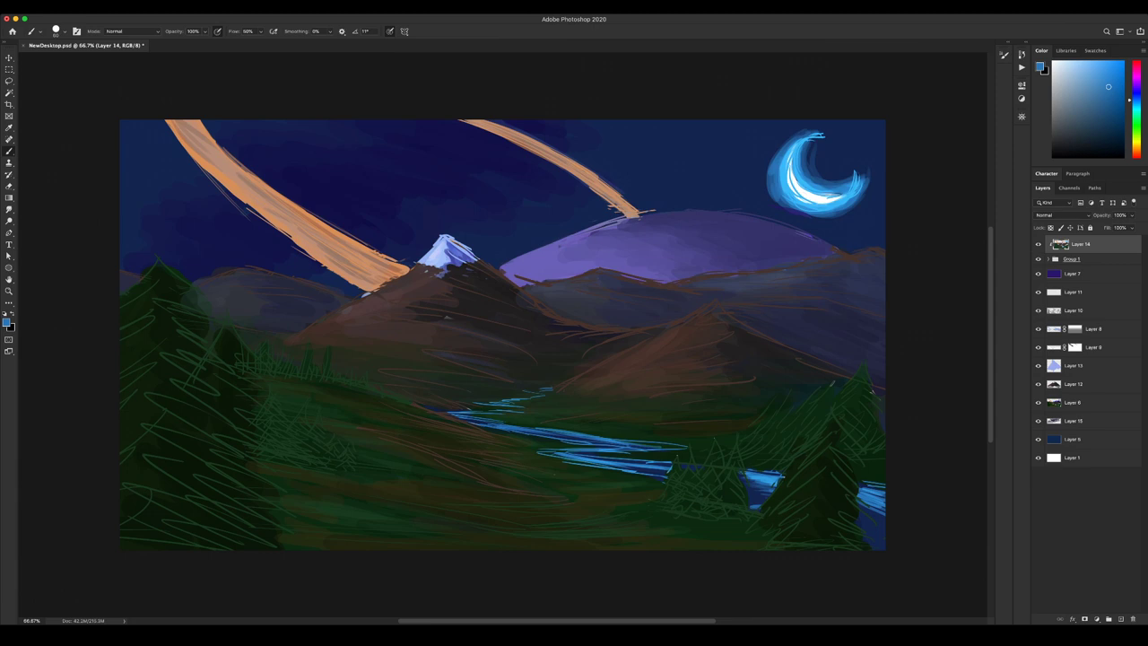
# Brighten the crescent moon and its two tips with sampled sky-blue and paler blue strokes.
pyautogui.keyDown('alt'); pyautogui.click(796, 179); pyautogui.keyUp('alt')
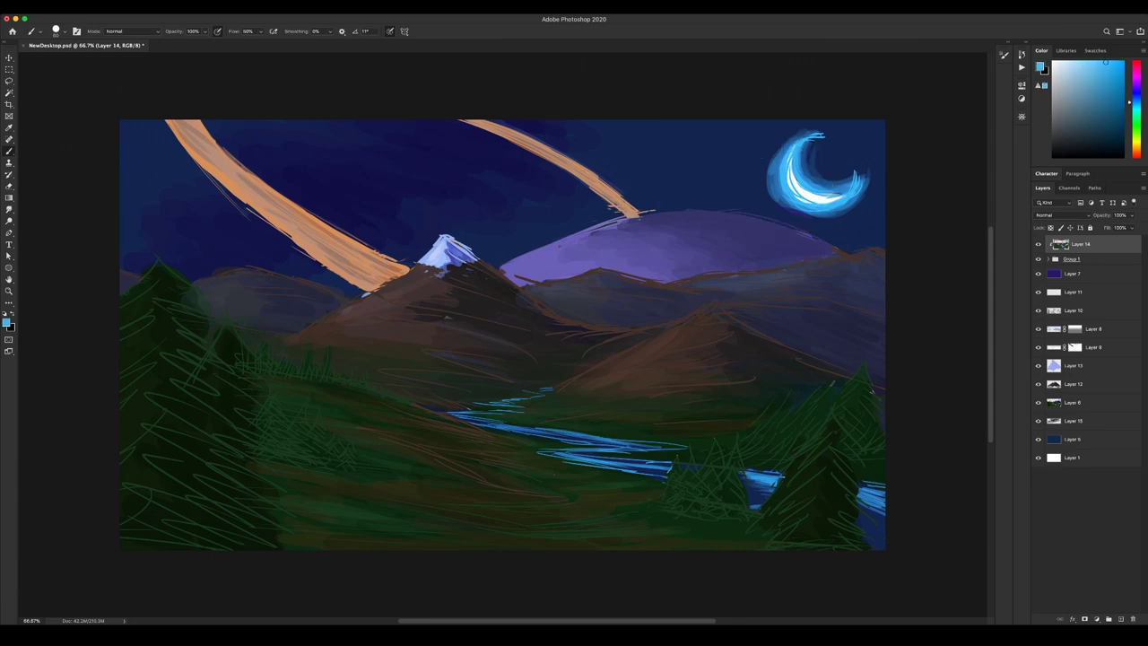
pyautogui.moveTo(783, 174)
pyautogui.mouseDown()
pyautogui.moveTo(844, 198)
pyautogui.moveTo(819, 209)
pyautogui.moveTo(833, 199)
pyautogui.mouseUp()
pyautogui.moveTo(785, 169); pyautogui.dragTo(823, 135)
pyautogui.moveTo(858, 184); pyautogui.dragTo(855, 170)
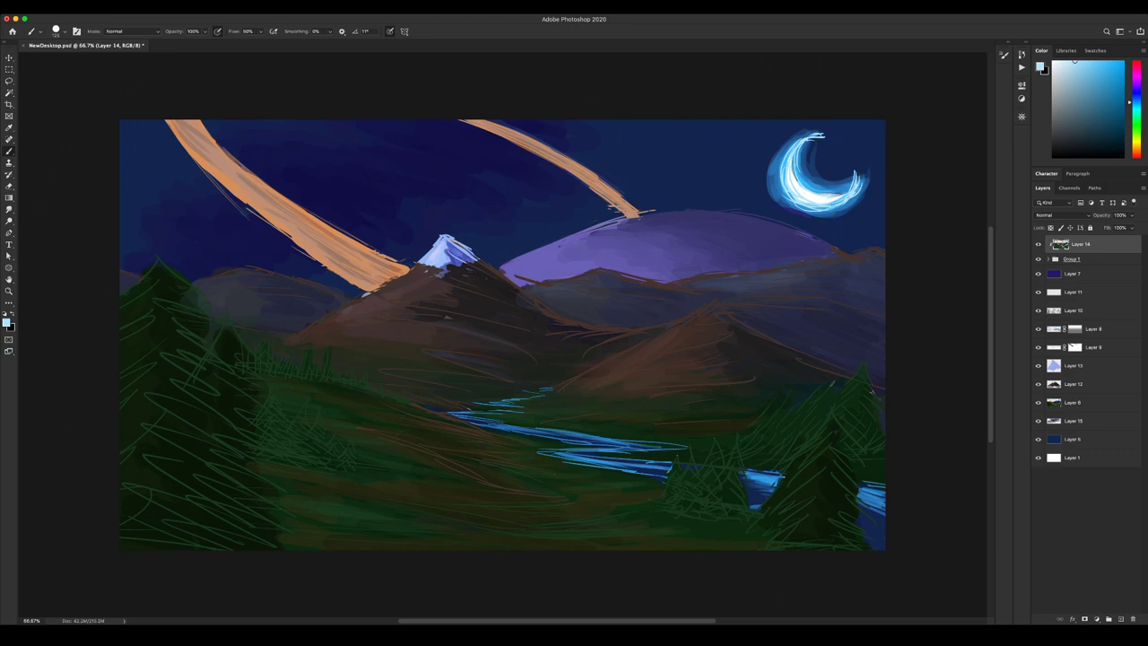
# Add a new layer above Layer 14 for stars, with a star-shaped brush and a very pale blue color.
pyautogui.click(1120, 619)
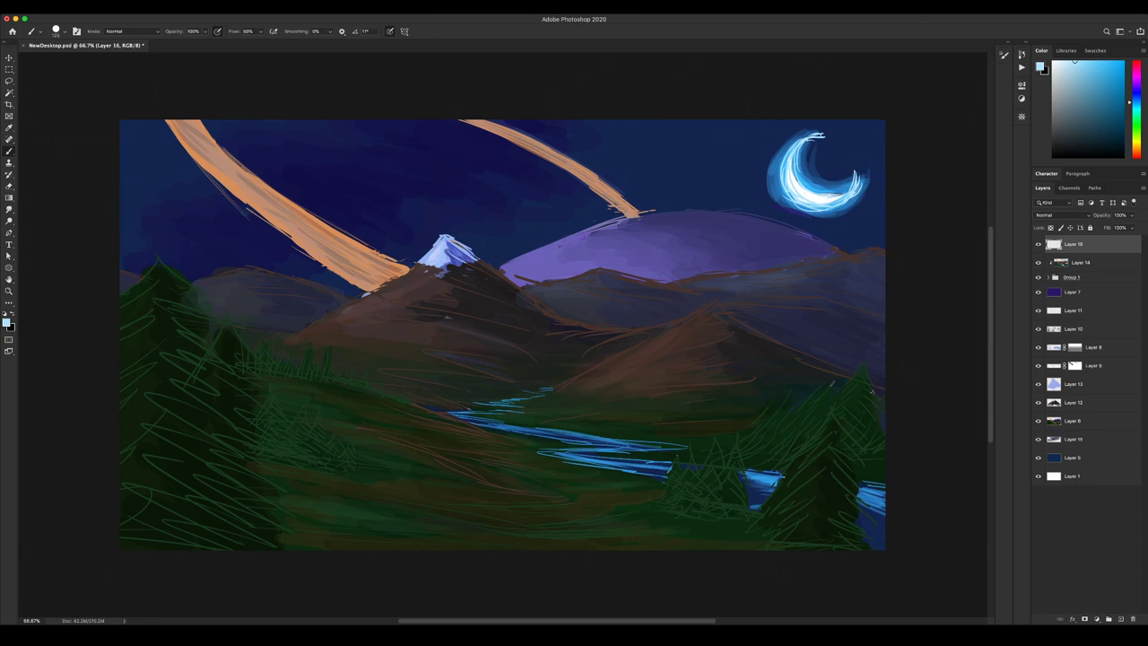
pyautogui.press('.')
pyautogui.moveTo(1074, 62); pyautogui.dragTo(1055, 62)
pyautogui.click(417, 139)
pyautogui.click(392, 166)
pyautogui.click(355, 235)
pyautogui.click(289, 242)
pyautogui.click(256, 265)
pyautogui.click(180, 292)
pyautogui.press('super+z')
# Stamp large pale stars across the sky and erase the crowded ones above and over the wide orange streak.
pyautogui.moveTo(603, 129)
pyautogui.mouseDown()
pyautogui.moveTo(327, 214)
pyautogui.moveTo(220, 314)
pyautogui.mouseUp()
pyautogui.press('e')
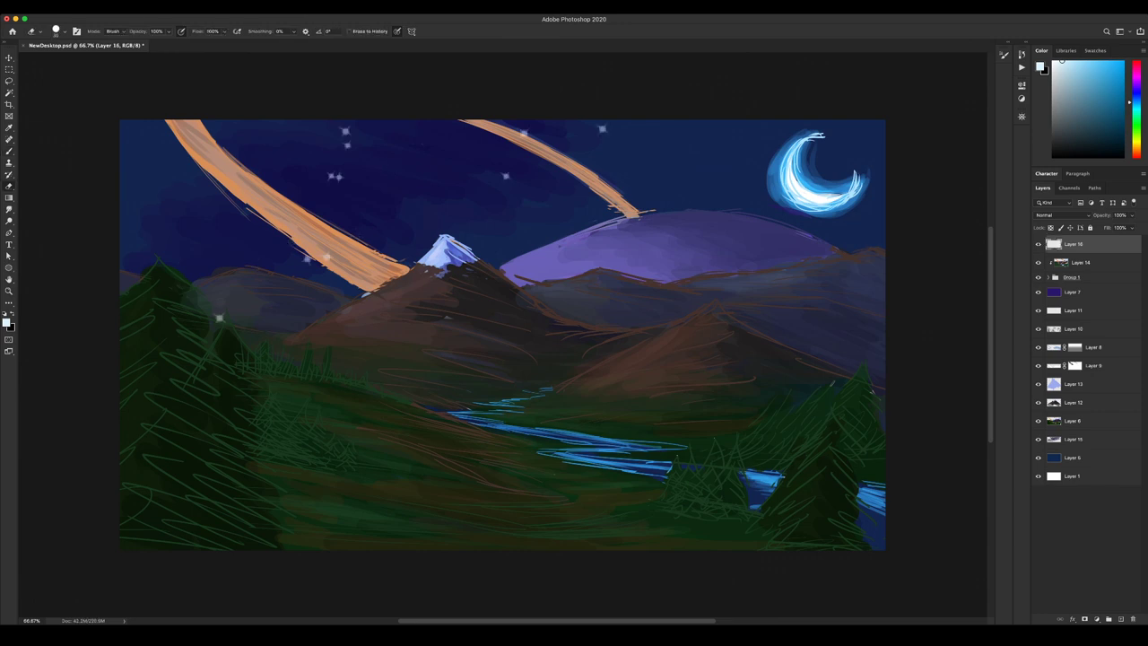
pyautogui.click(346, 130)
pyautogui.click(348, 145)
pyautogui.click(334, 177)
pyautogui.click(306, 258)
pyautogui.click(326, 257)
# Stamp more pale stars of varied size through the dark sky between and around the orange streaks.
pyautogui.press('b')
pyautogui.click(426, 124)
pyautogui.click(292, 148)
pyautogui.click(272, 266)
pyautogui.click(332, 153)
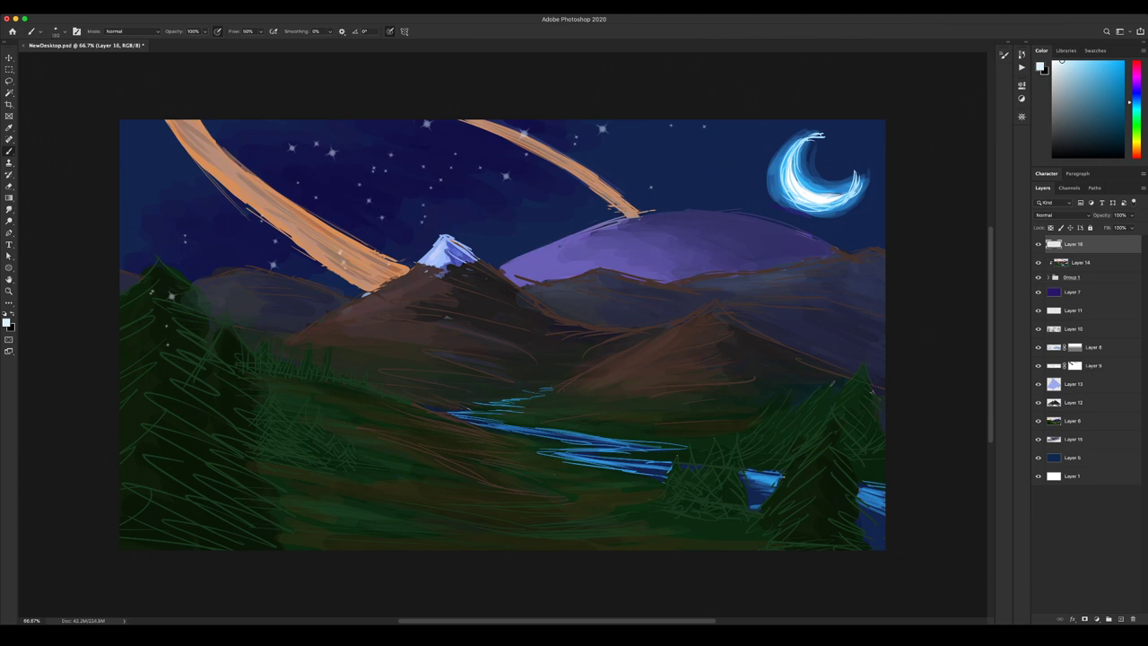
# Scatter smaller pale blue stars across the sky on a new layer, using a reduced brush size.
pyautogui.click(1121, 618)
pyautogui.press('[')
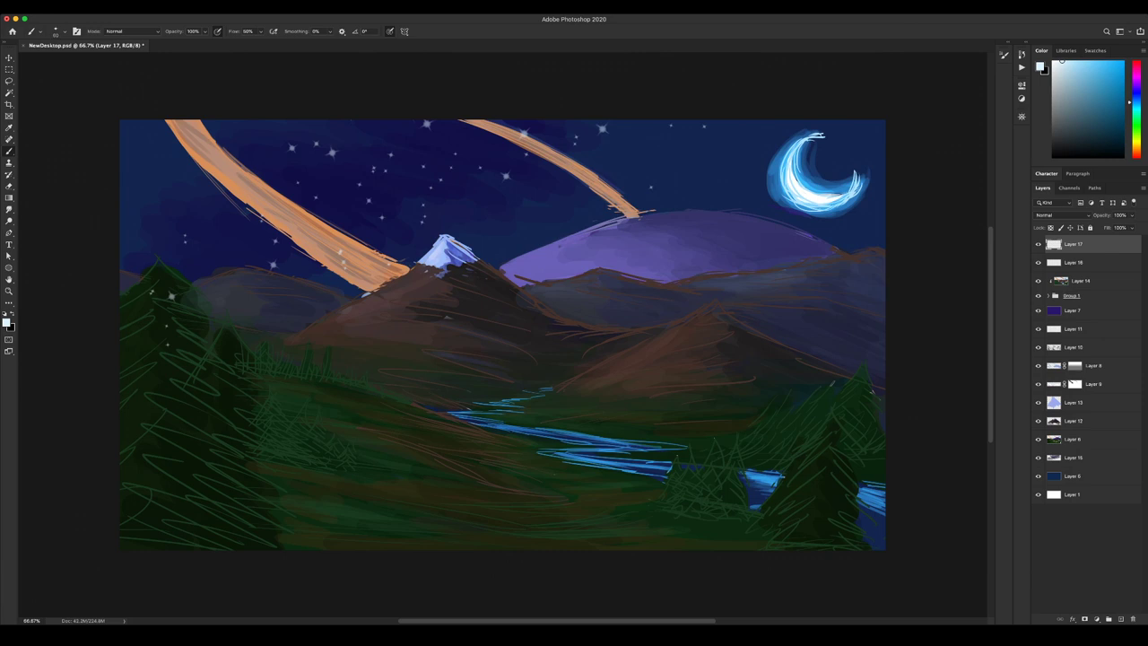
pyautogui.click(1062, 69)
pyautogui.press('super+z')
pyautogui.press('[')
pyautogui.press('[')
# Fill the sky with tiny light blue stars on another new layer, and add an empty layer above it.
pyautogui.press('super+shift+alt+n')
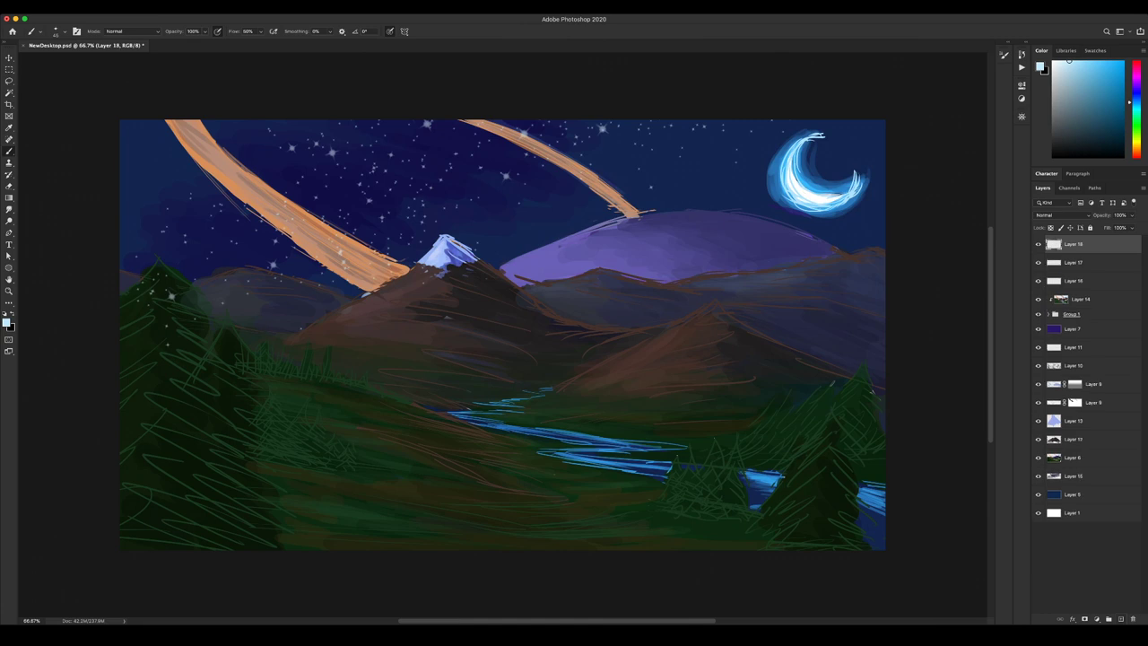
pyautogui.click(1070, 67)
pyautogui.press('super+shift+n')
pyautogui.press('Return')
pyautogui.press('Return')
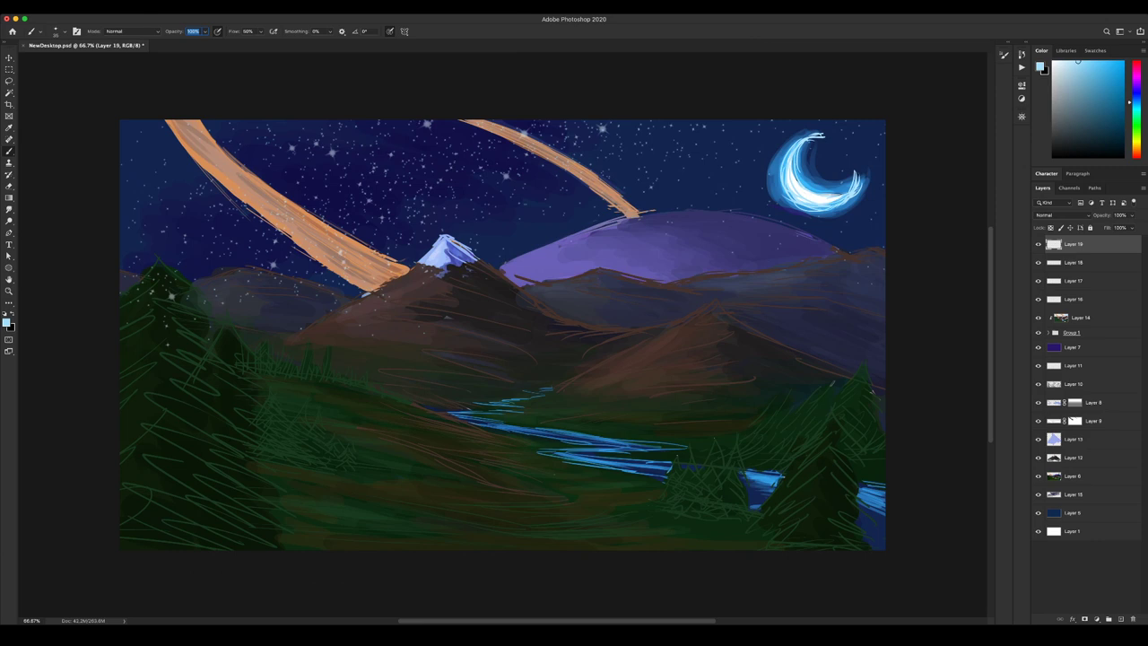
# Clip the empty layer to the tiniest stars for blue tinting, and place a second clipped layer on top with saturated blue.
pyautogui.press('super+alt+g')
pyautogui.click(1105, 97)
pyautogui.hotkey('shift', ']')
pyautogui.press('[')
pyautogui.moveTo(1136, 103); pyautogui.dragTo(1136, 92)
pyautogui.keyDown('super'); pyautogui.click(1121, 619); pyautogui.keyUp('super')
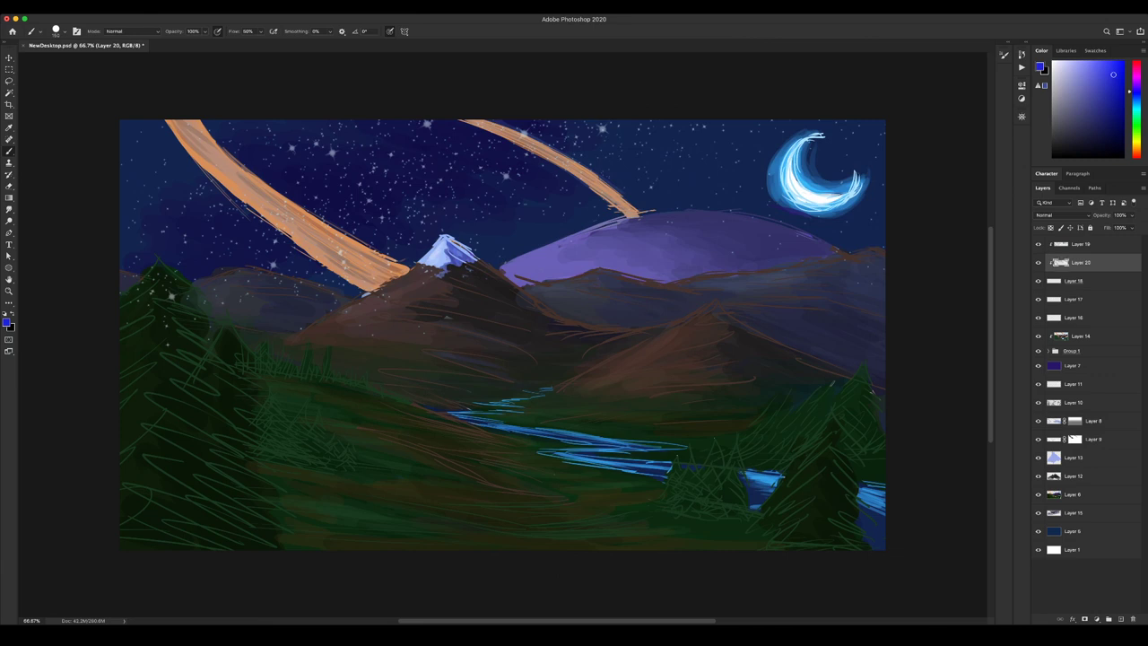
pyautogui.press('super+bracketright')
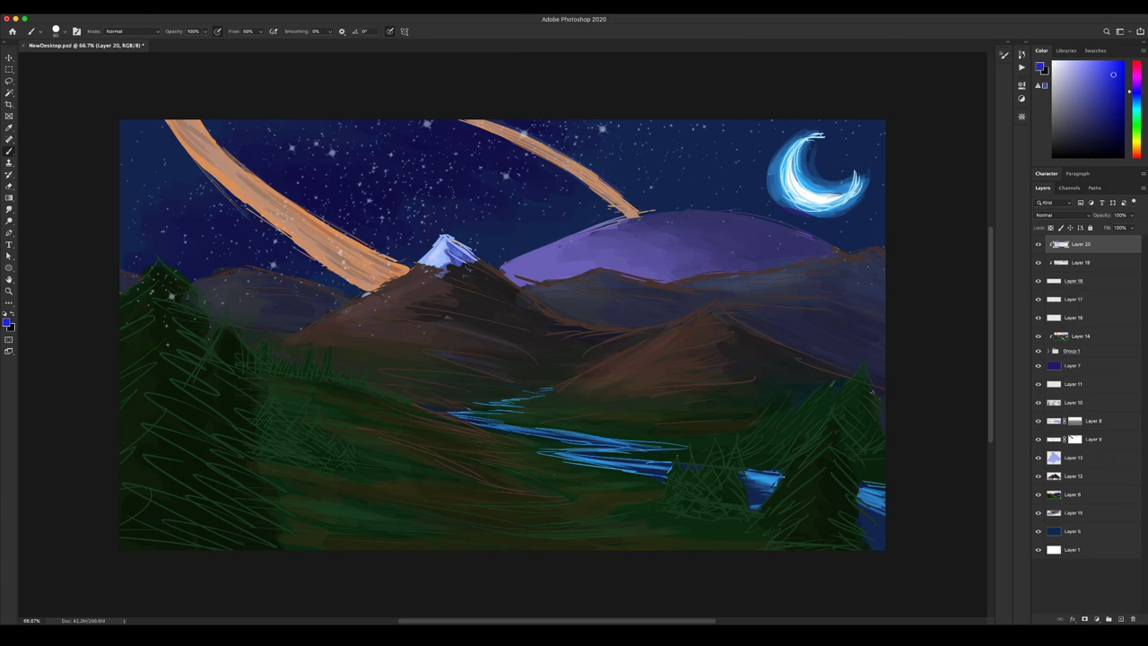
# Duplicate the large-star layer, Layer 16, three times to intensify the stars, and choose a periwinkle blue.
pyautogui.click(1074, 317)
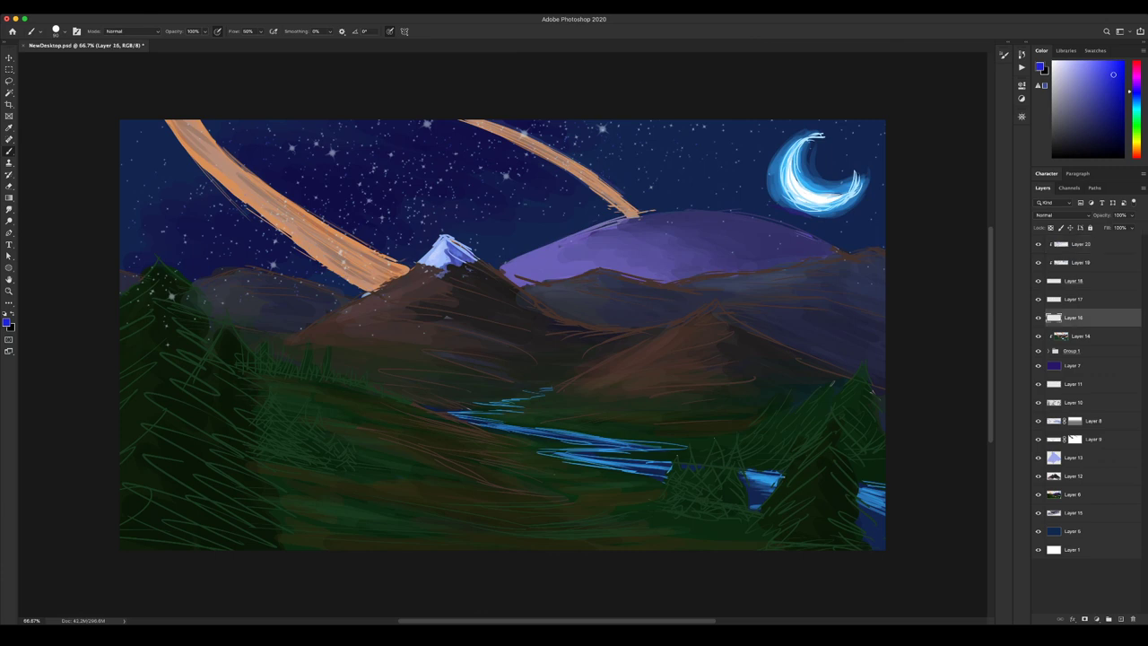
pyautogui.press('super+j')
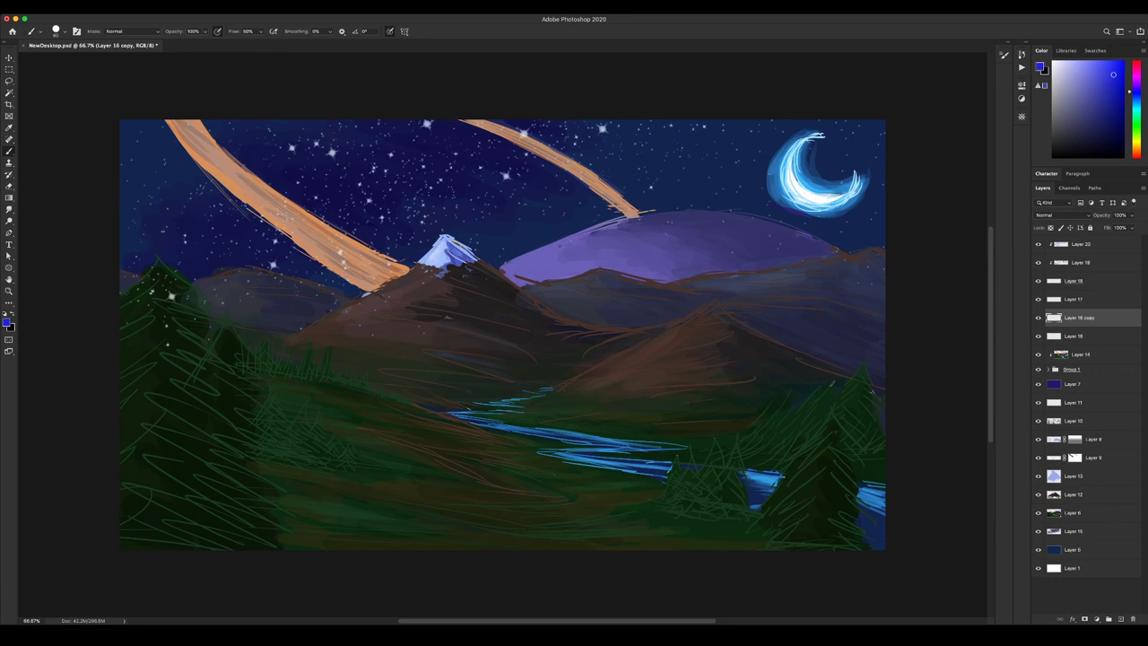
pyautogui.press('super+j')
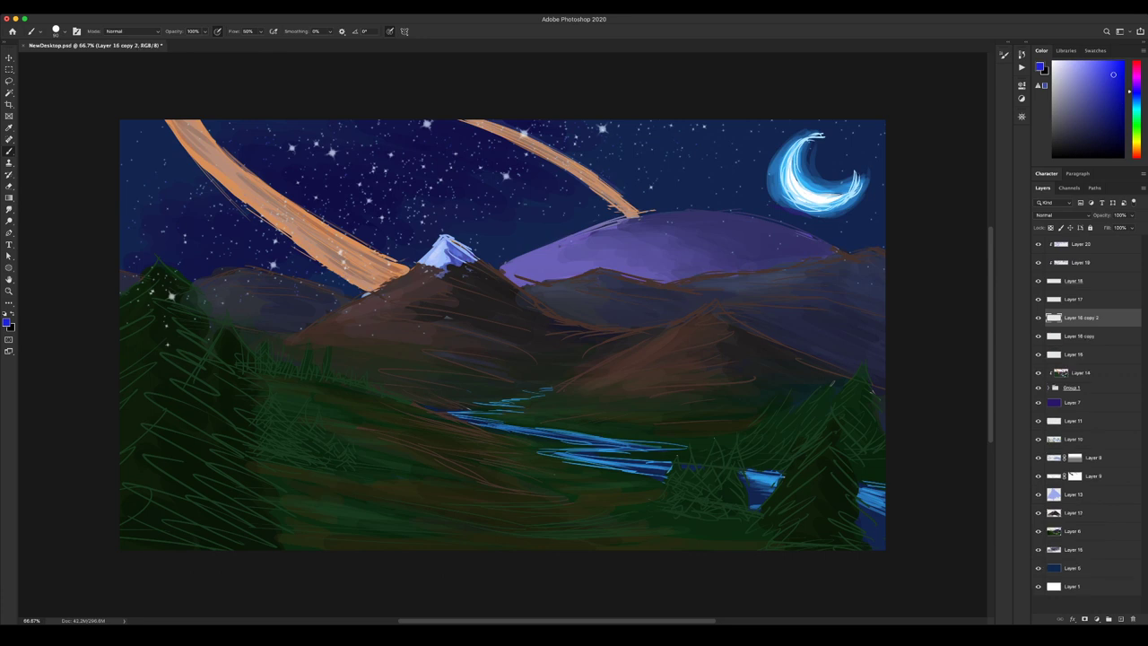
pyautogui.click(1074, 354)
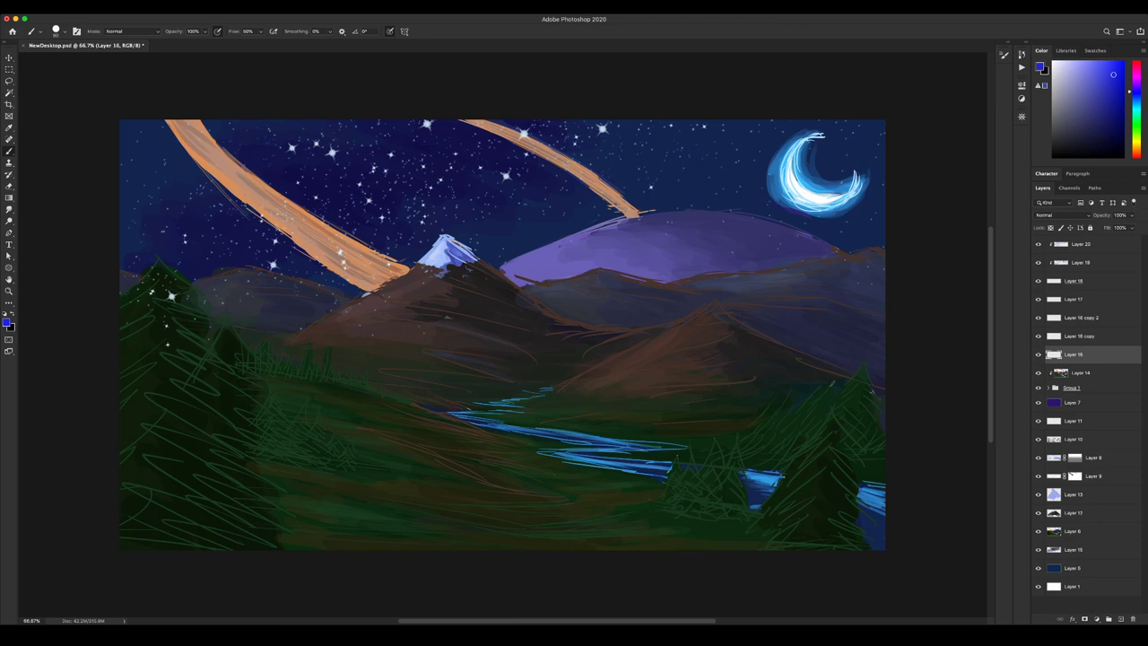
pyautogui.click(1102, 63)
pyautogui.press('space')
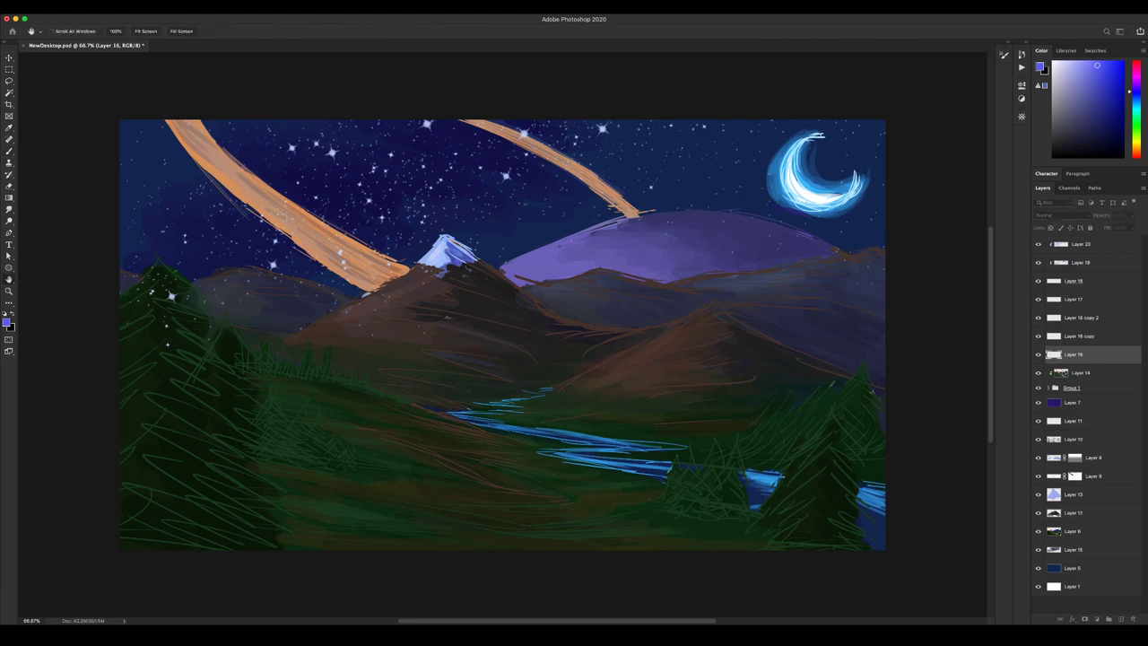
pyautogui.press('b')
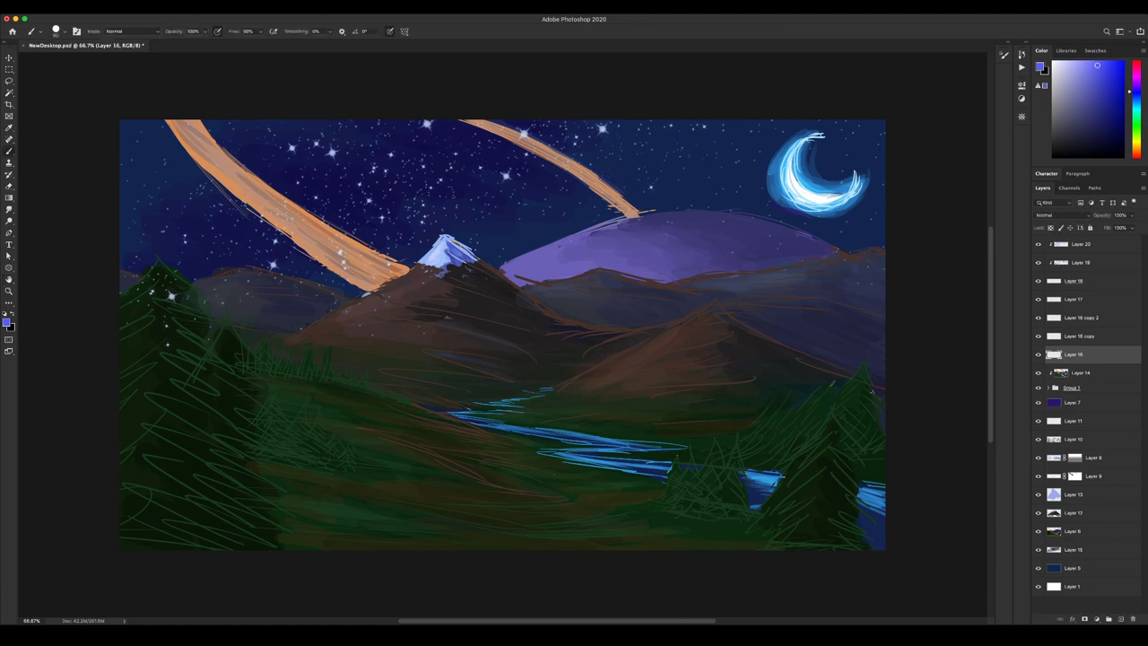
pyautogui.press('super+j')
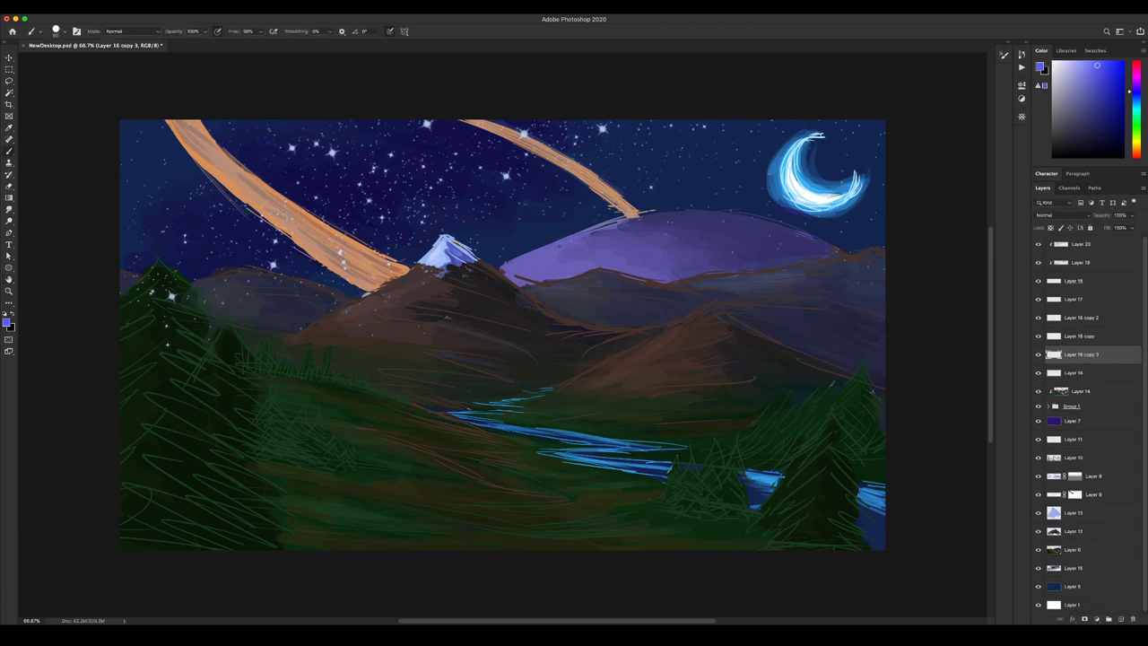
# Tint the Layer 16 copy 2 stars periwinkle, set that layer's blend mode to Overlay, and restore the default colors.
pyautogui.click(1081, 317)
pyautogui.click(1062, 216)
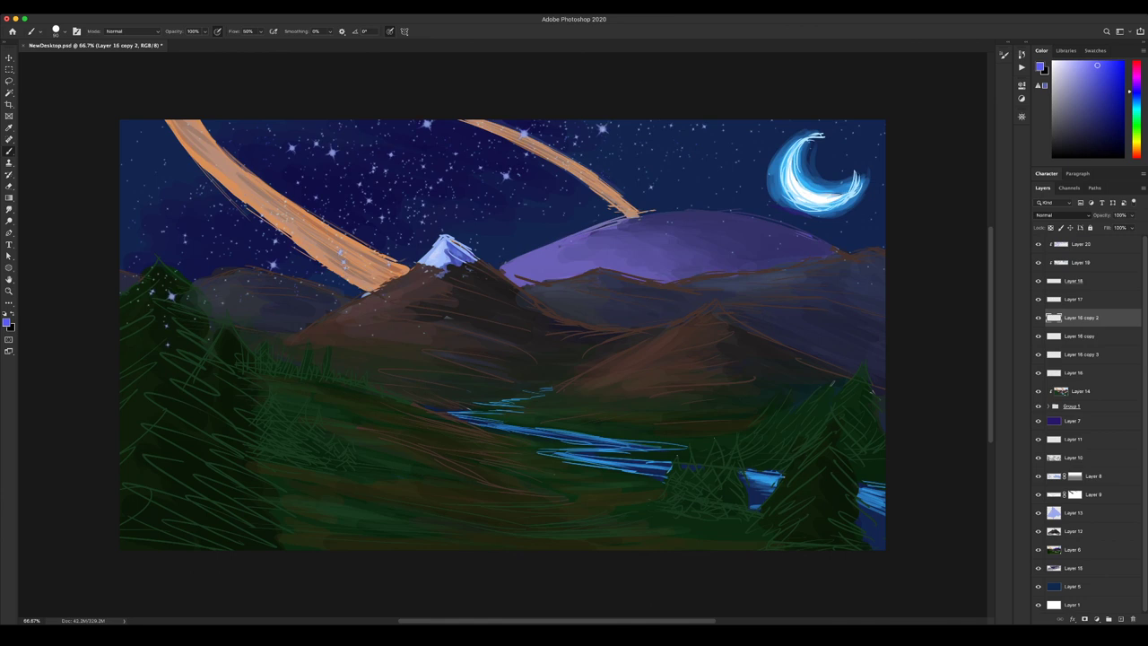
pyautogui.click(1058, 328)
pyautogui.press('d')
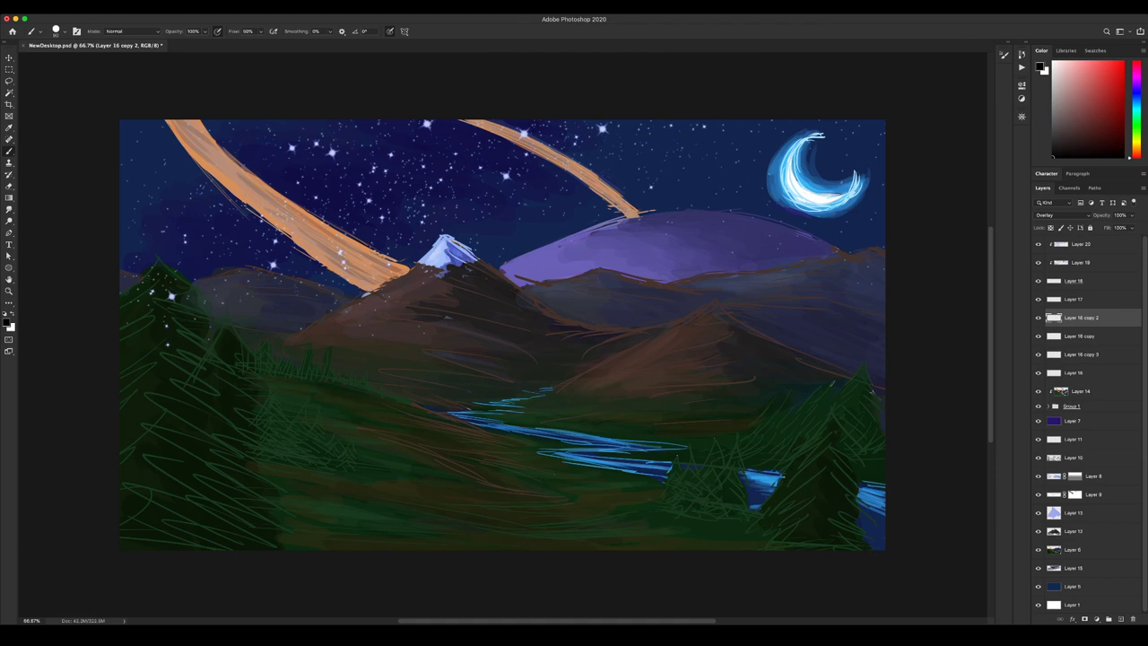
# Group all the star layers from Layer 16 up to Layer 20.
pyautogui.click(1073, 372)
pyautogui.keyDown('shift'); pyautogui.click(1081, 244); pyautogui.keyUp('shift')
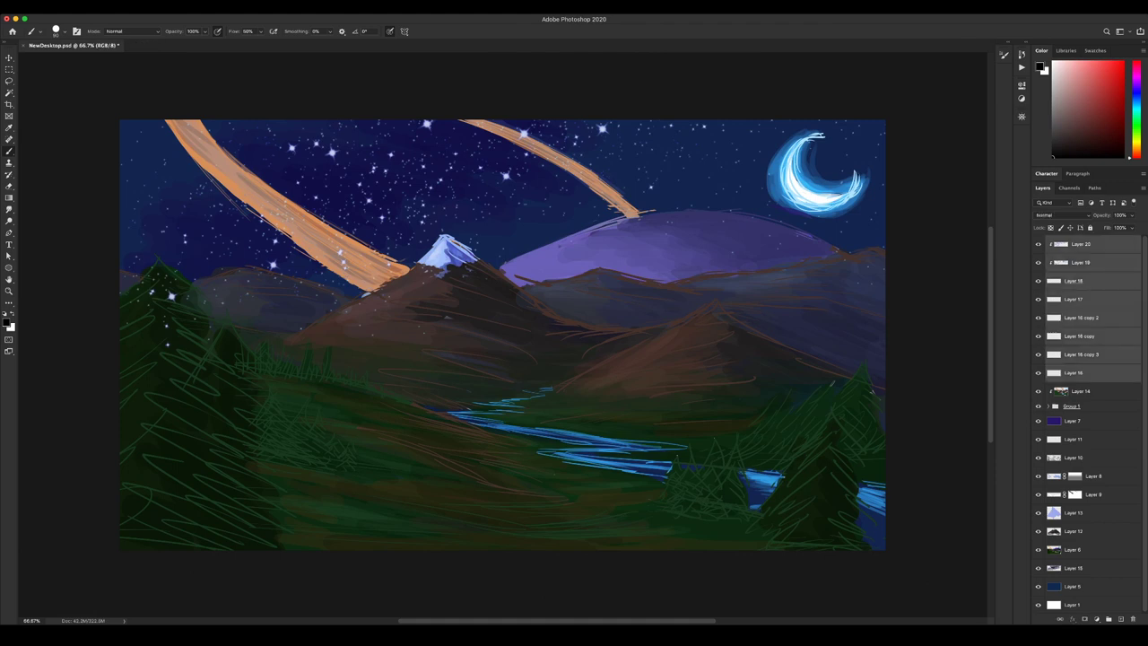
pyautogui.press('super+g')
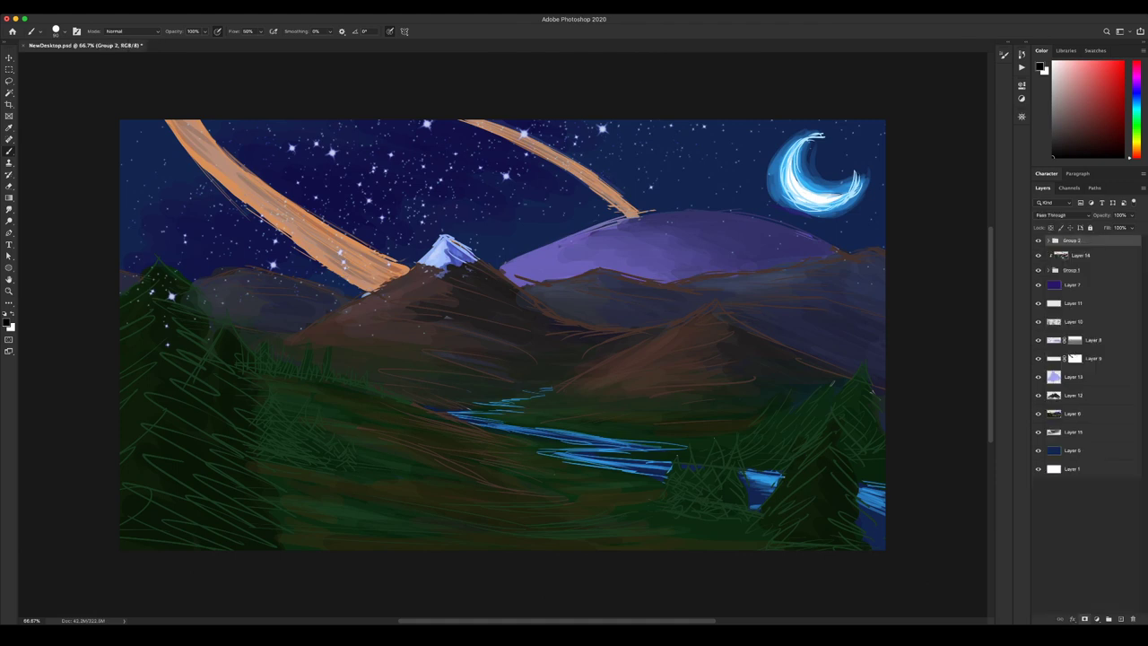
# Add a layer mask to the star group and mask out the stars over the orange streaks, mountains and pines.
pyautogui.click(1083, 618)
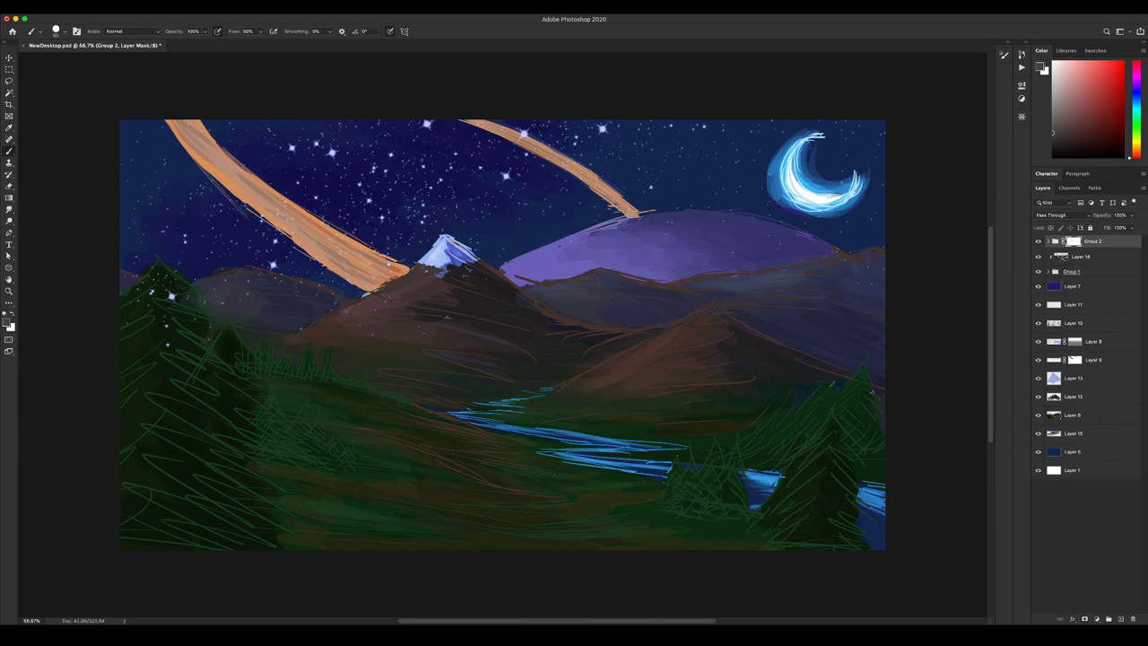
pyautogui.press('x')
pyautogui.press('x')
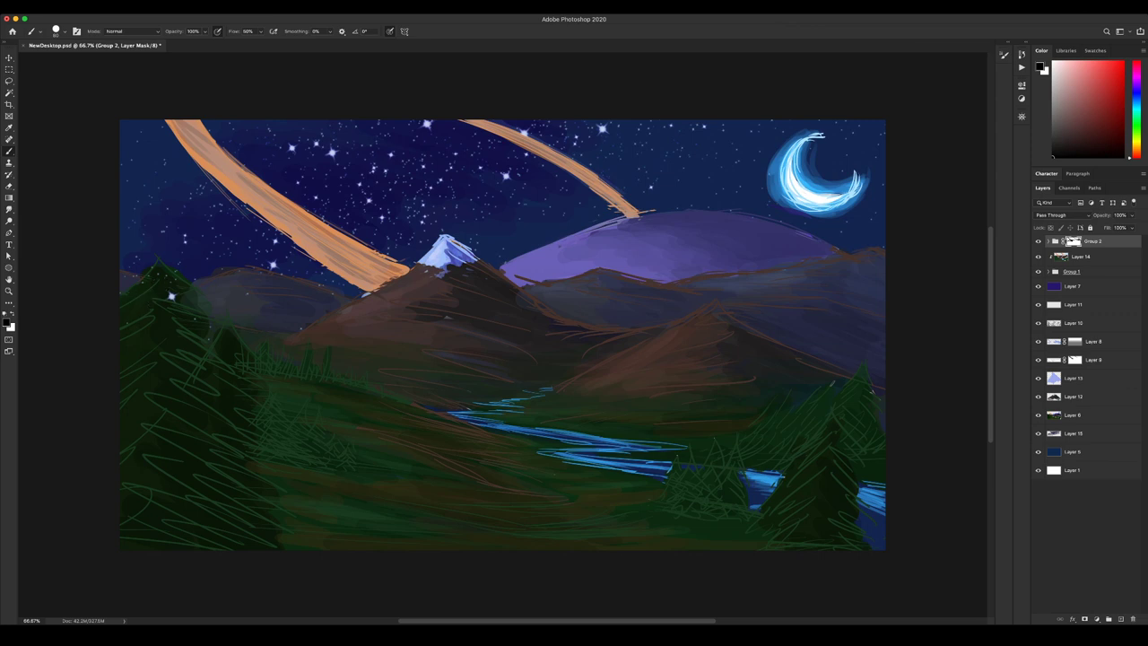
pyautogui.click(173, 296)
# Compare the painting with and without the star group and the clipped line-color layer.
pyautogui.click(1038, 241)
pyautogui.click(1038, 241)
pyautogui.click(1039, 241)
pyautogui.press('super+comma')
pyautogui.click(1038, 256)
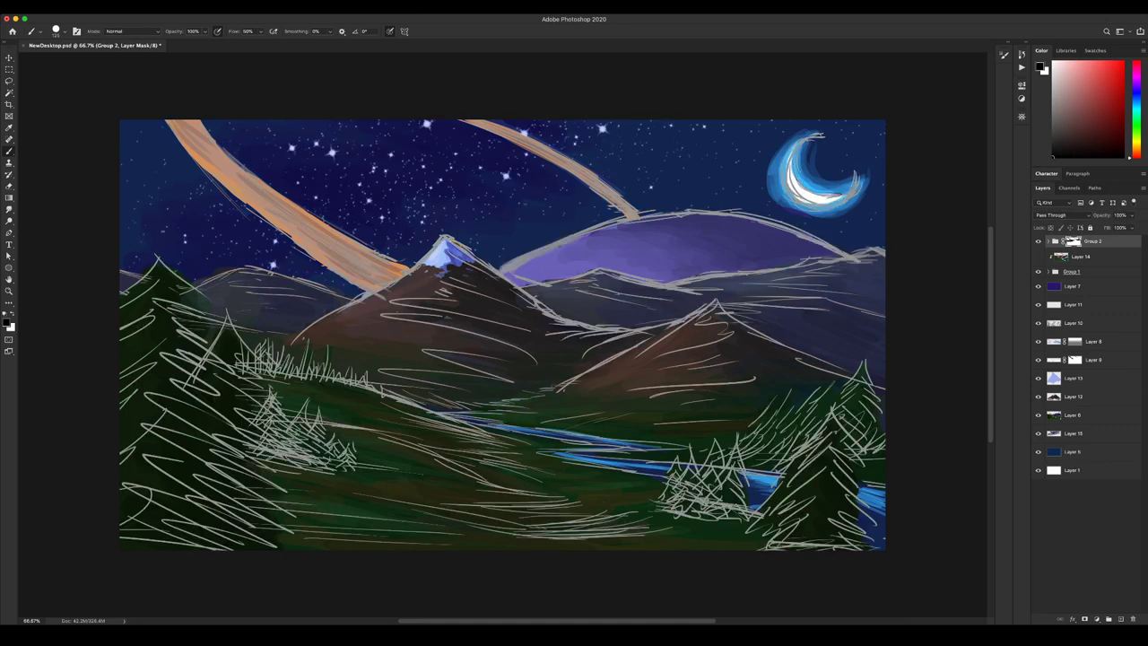
pyautogui.press('super+comma')
pyautogui.press('super+comma')
pyautogui.press('super+comma')
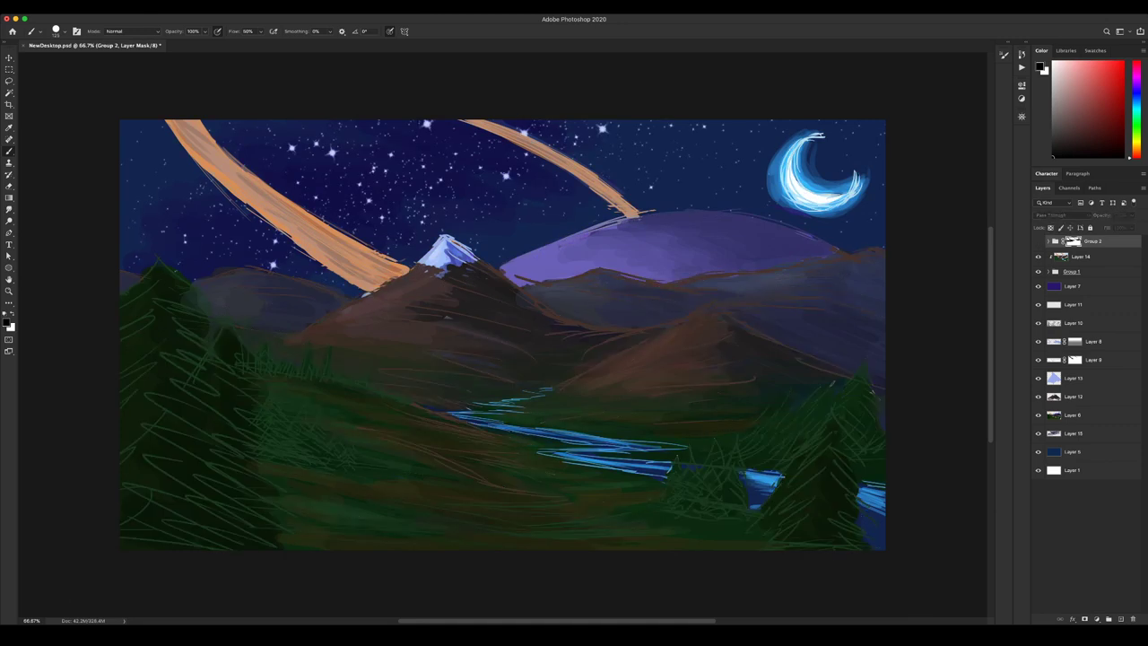
pyautogui.press('super+comma')
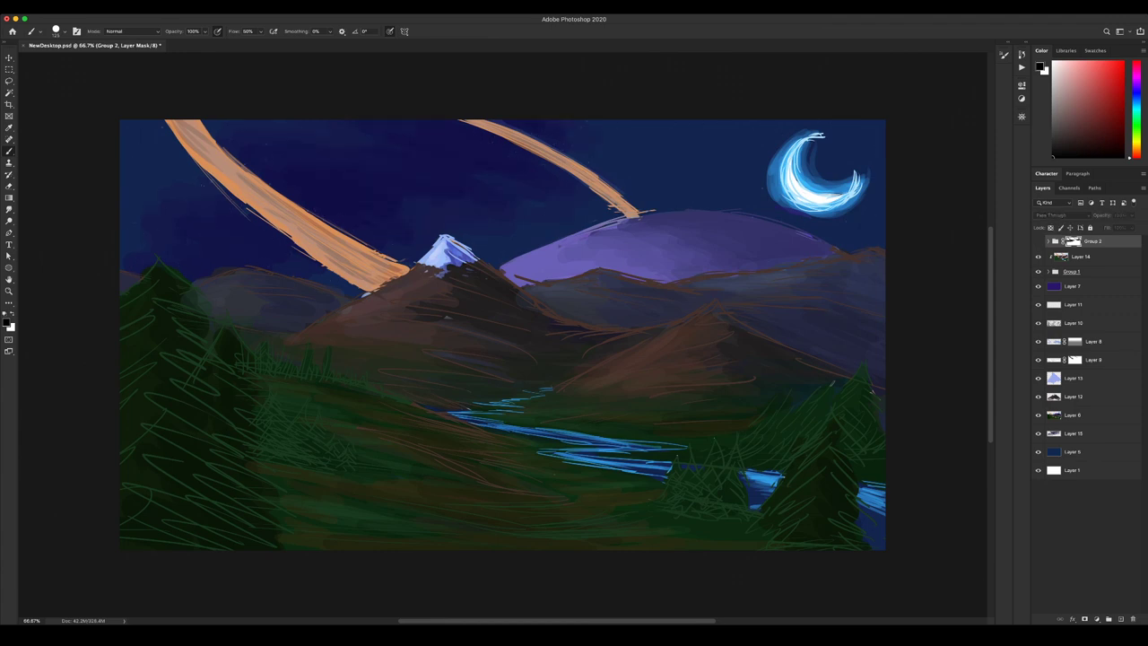
pyautogui.press('super+comma')
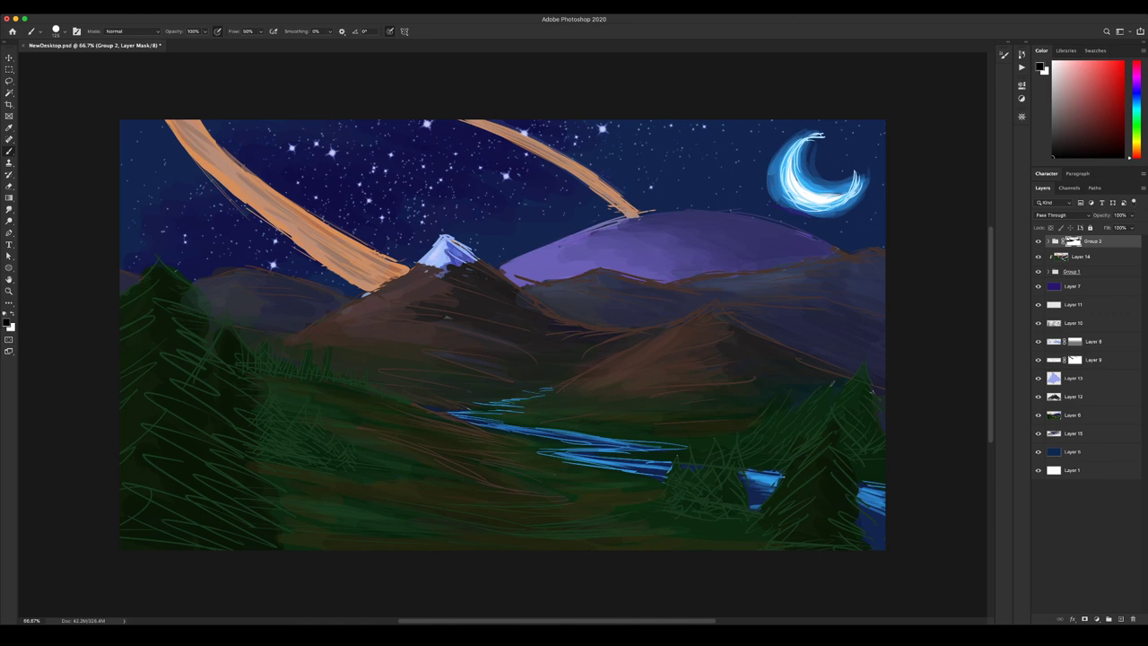
# Group all painting layers between the star group and the white background, and add a new layer above that group.
pyautogui.click(1063, 257)
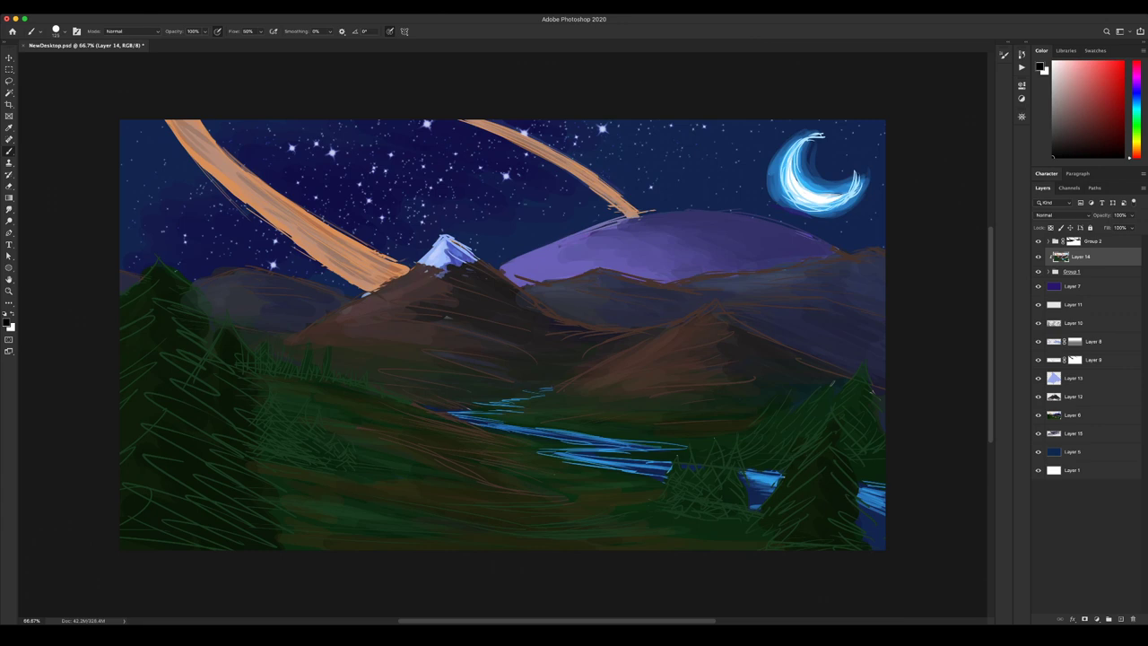
pyautogui.keyDown('shift'); pyautogui.click(1071, 451); pyautogui.keyUp('shift')
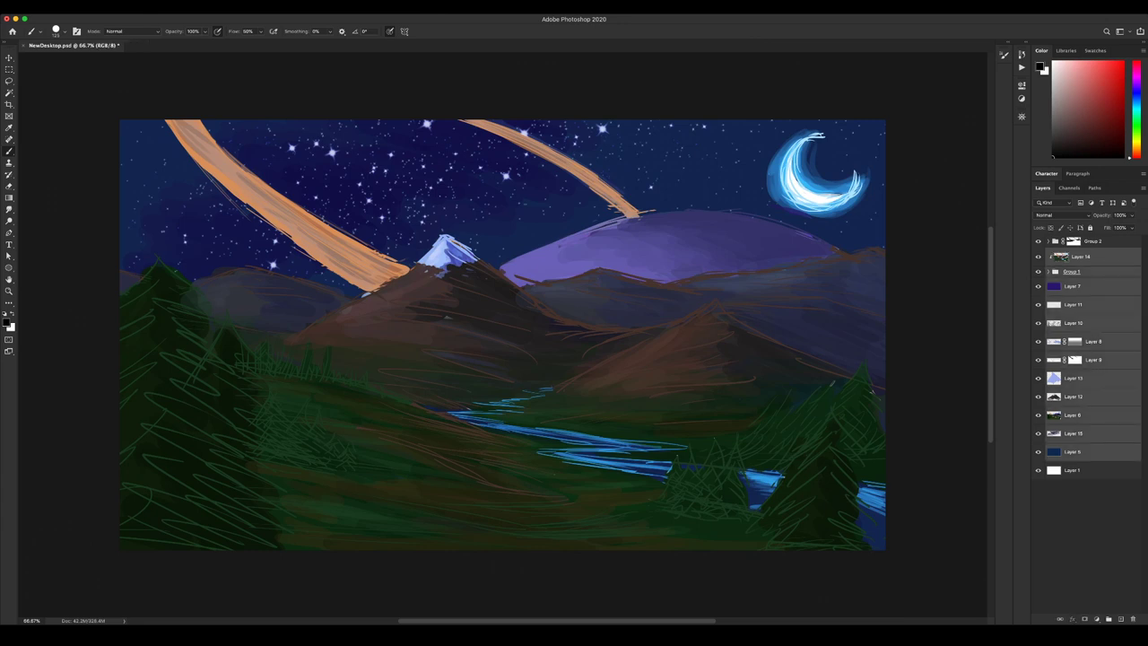
pyautogui.press('super+g')
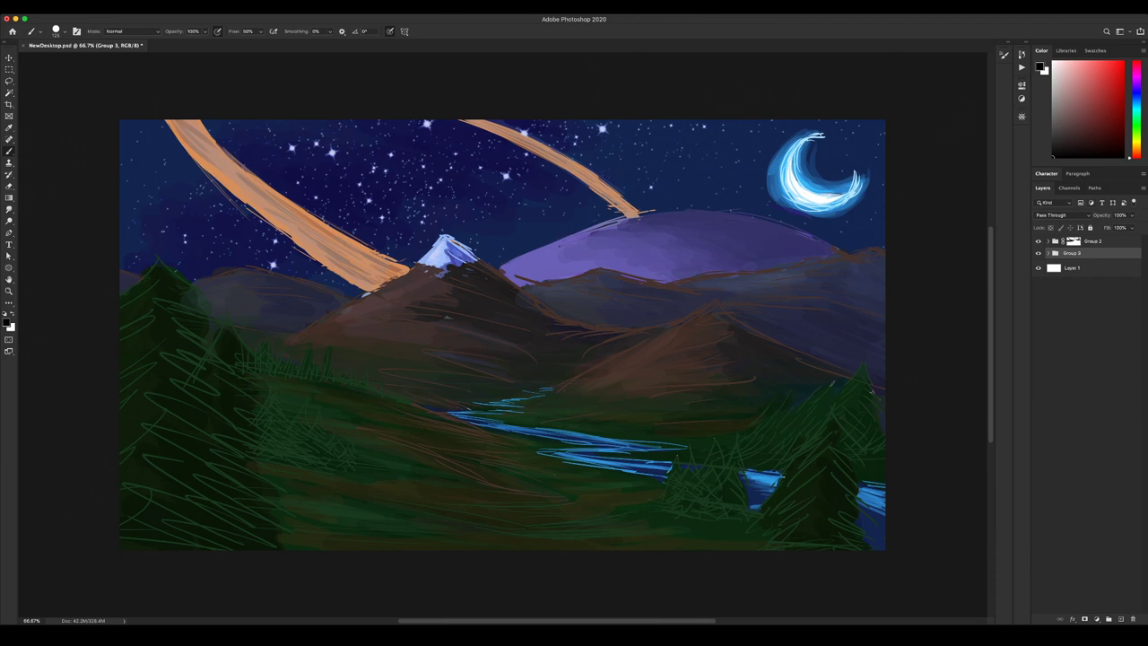
pyautogui.click(1119, 619)
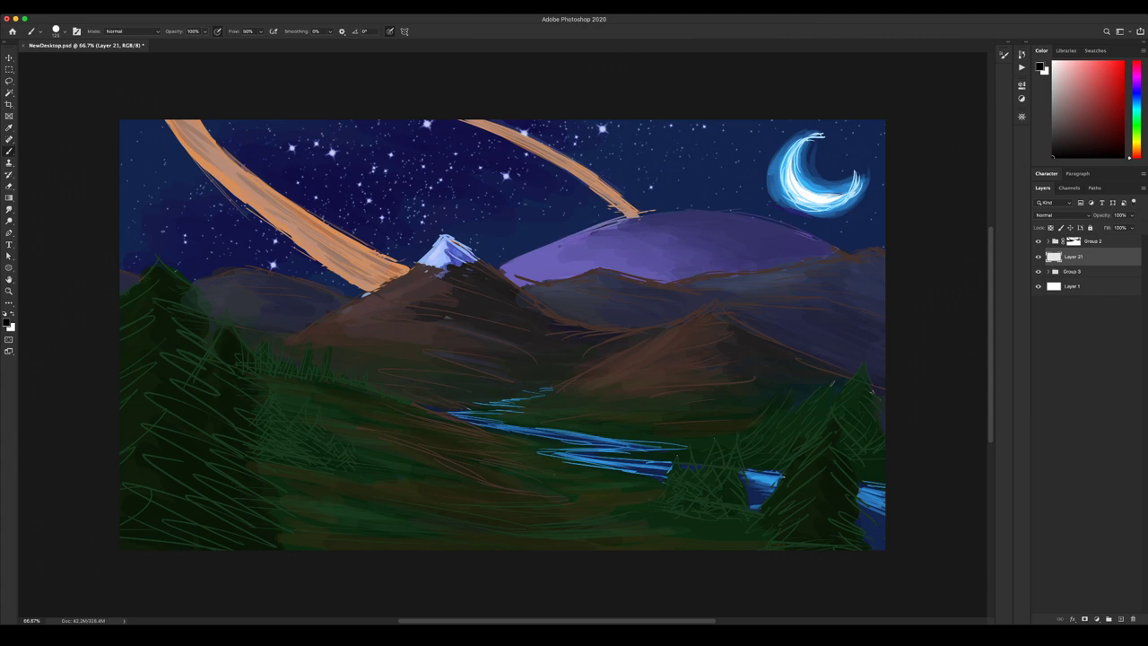
# Make a large elliptical selection that follows the curved upper edge of the purple dome, ready for painting.
pyautogui.press('m')
pyautogui.hotkey('shift', 'm')
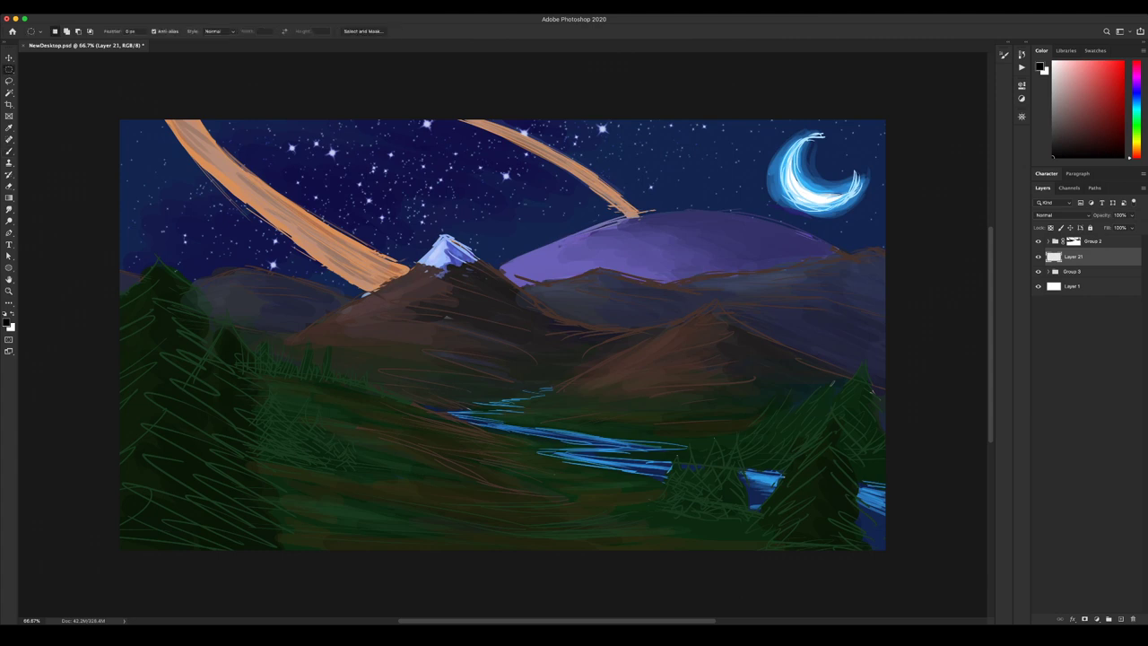
pyautogui.moveTo(448, 317); pyautogui.dragTo(447, 316)
pyautogui.hotkey('ctrl', 'd')
pyautogui.moveTo(458, 358); pyautogui.dragTo(185, 138)
pyautogui.moveTo(429, 311); pyautogui.dragTo(411, 207)
pyautogui.press('super+d')
pyautogui.press('b')
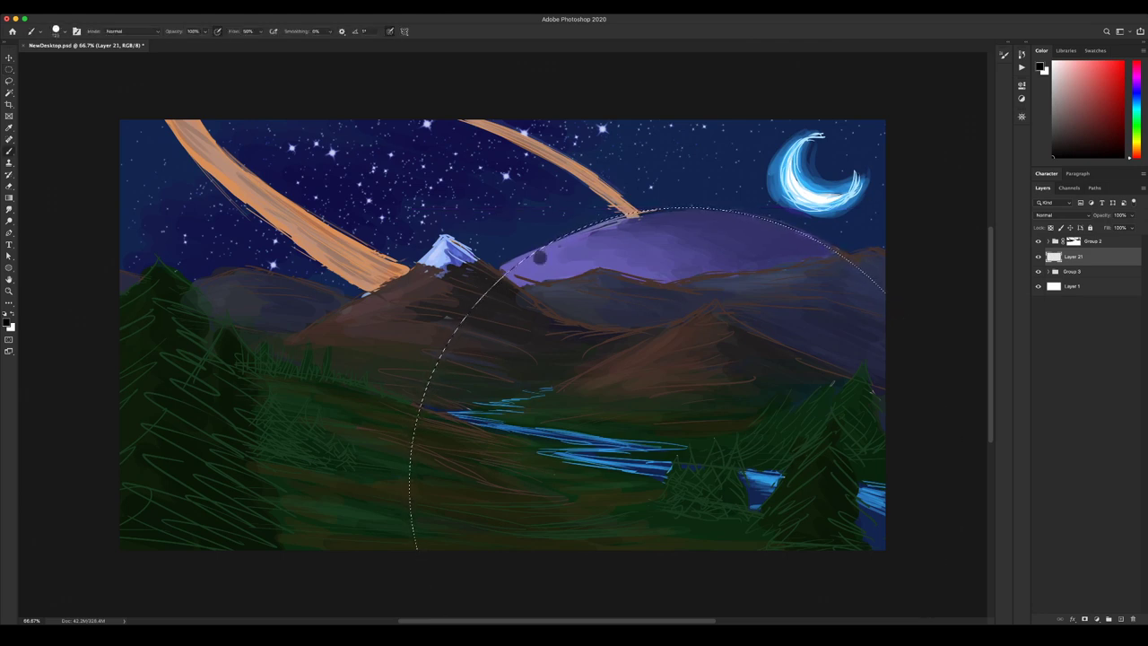
# Paint over the sketchy edges of the purple dome inside the selection, using purples sampled from the dome.
pyautogui.press('super+z')
pyautogui.keyDown('alt'); pyautogui.click(558, 256); pyautogui.keyUp('alt')
pyautogui.press('[')
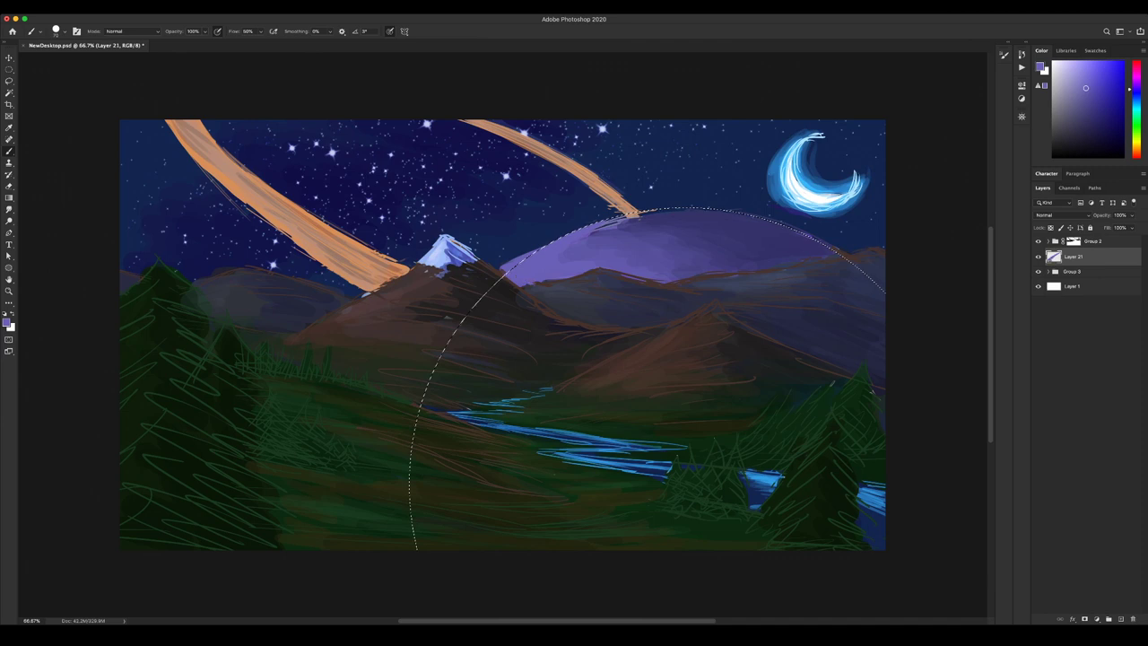
pyautogui.keyDown('alt'); pyautogui.click(769, 247); pyautogui.keyUp('alt')
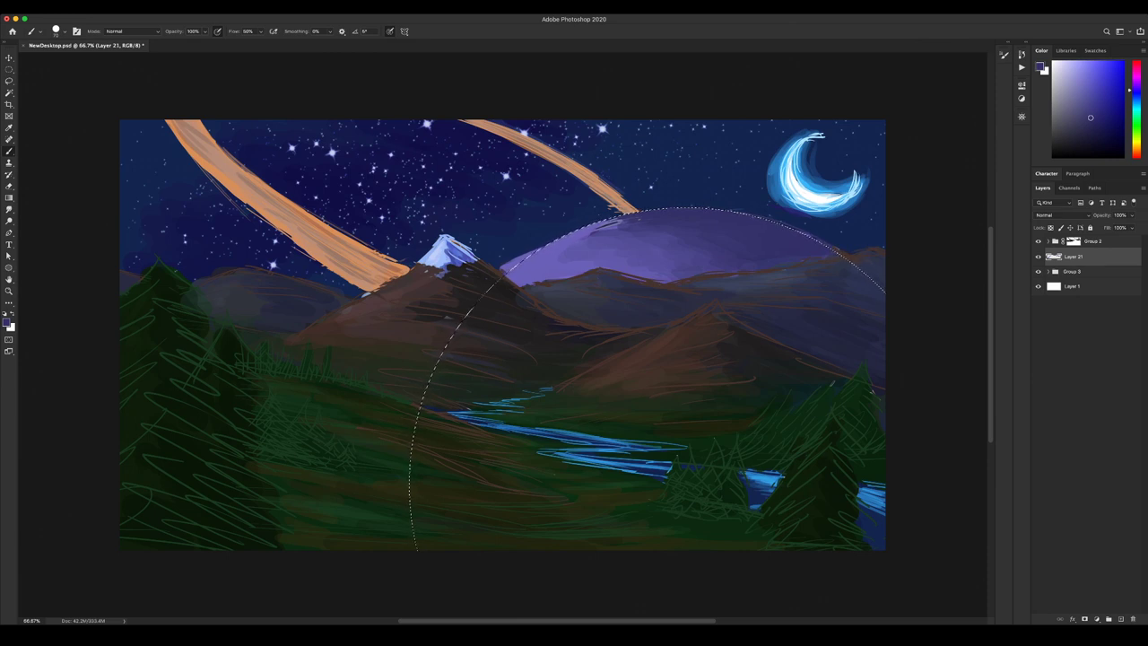
pyautogui.keyDown('alt'); pyautogui.click(695, 244); pyautogui.keyUp('alt')
pyautogui.keyDown('alt'); pyautogui.click(602, 232); pyautogui.keyUp('alt')
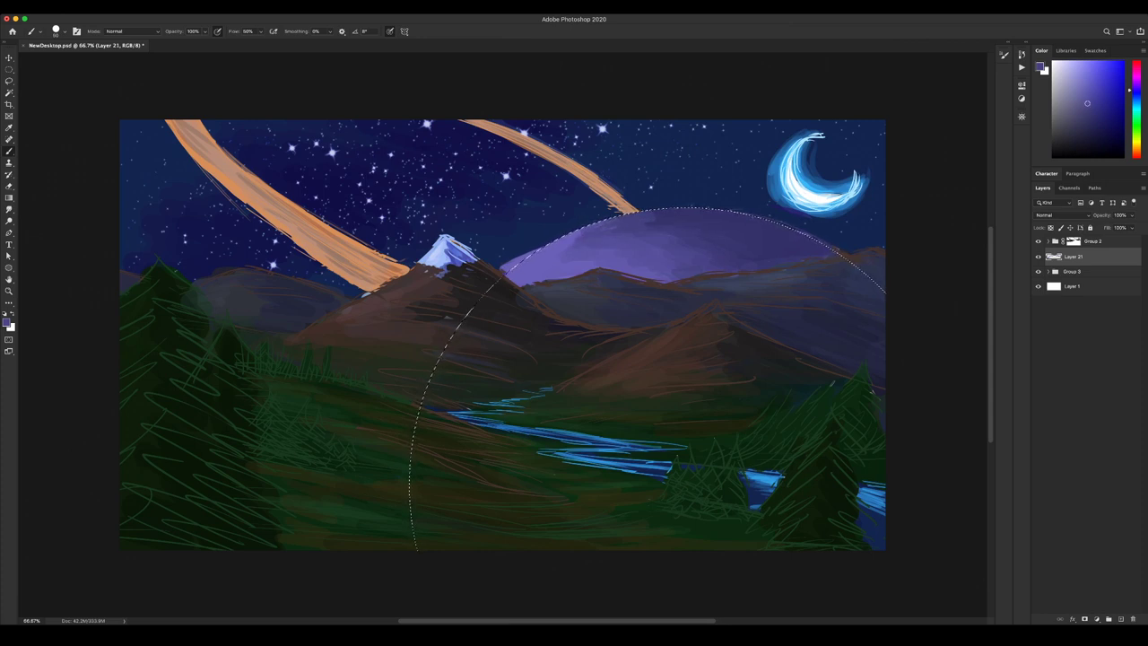
pyautogui.keyDown('alt'); pyautogui.click(592, 239); pyautogui.keyUp('alt')
pyautogui.keyDown('alt'); pyautogui.click(611, 258); pyautogui.keyUp('alt')
pyautogui.keyDown('alt'); pyautogui.click(668, 215); pyautogui.keyUp('alt')
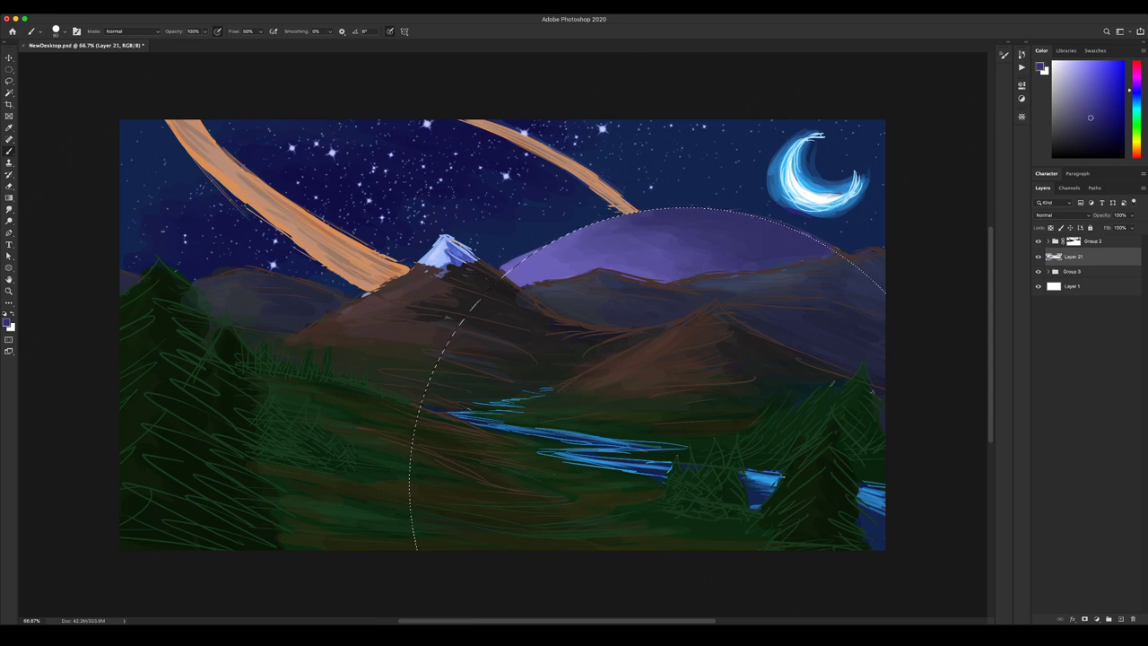
pyautogui.keyDown('alt'); pyautogui.click(627, 221); pyautogui.keyUp('alt')
pyautogui.keyDown('alt'); pyautogui.click(677, 243); pyautogui.keyUp('alt')
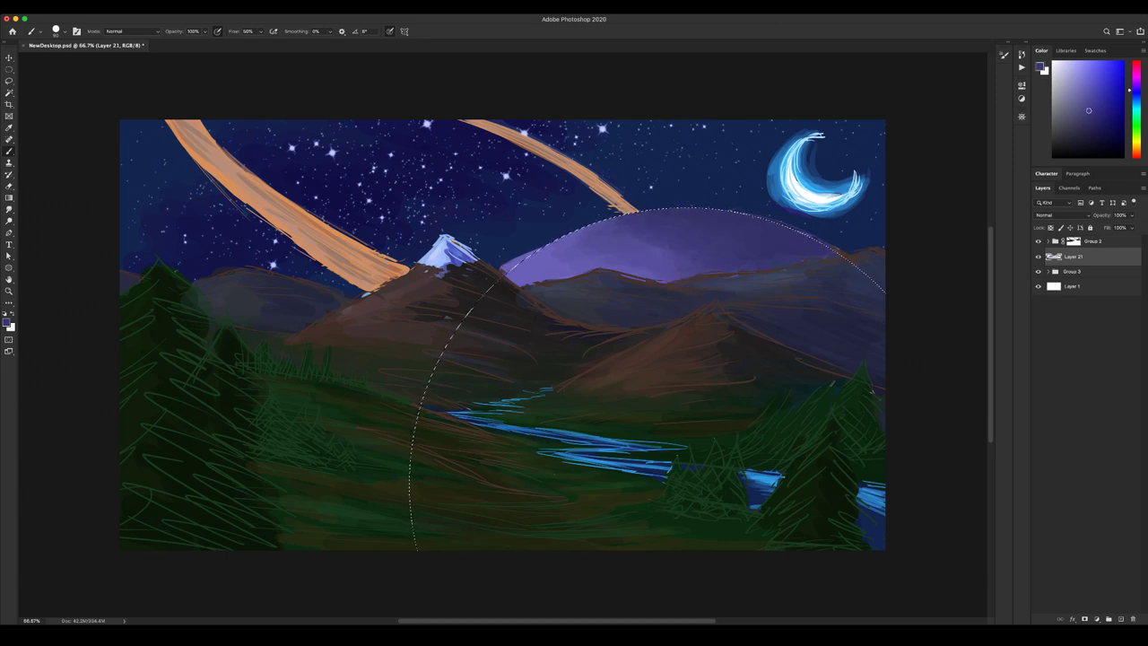
# Invert the selection, clean up the sky along the dome's edge with sampled dark blue, and deselect.
pyautogui.hotkey('ctrl', 'shift', 'i')
pyautogui.keyDown('alt'); pyautogui.click(573, 211); pyautogui.keyUp('alt')
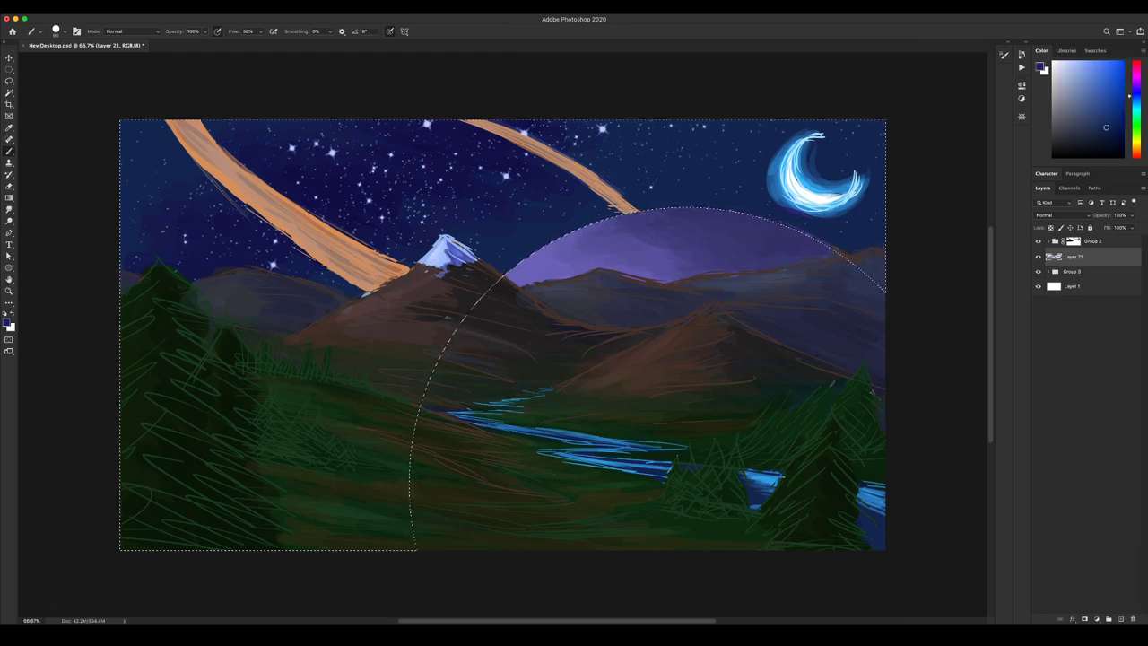
pyautogui.moveTo(787, 223); pyautogui.dragTo(834, 246)
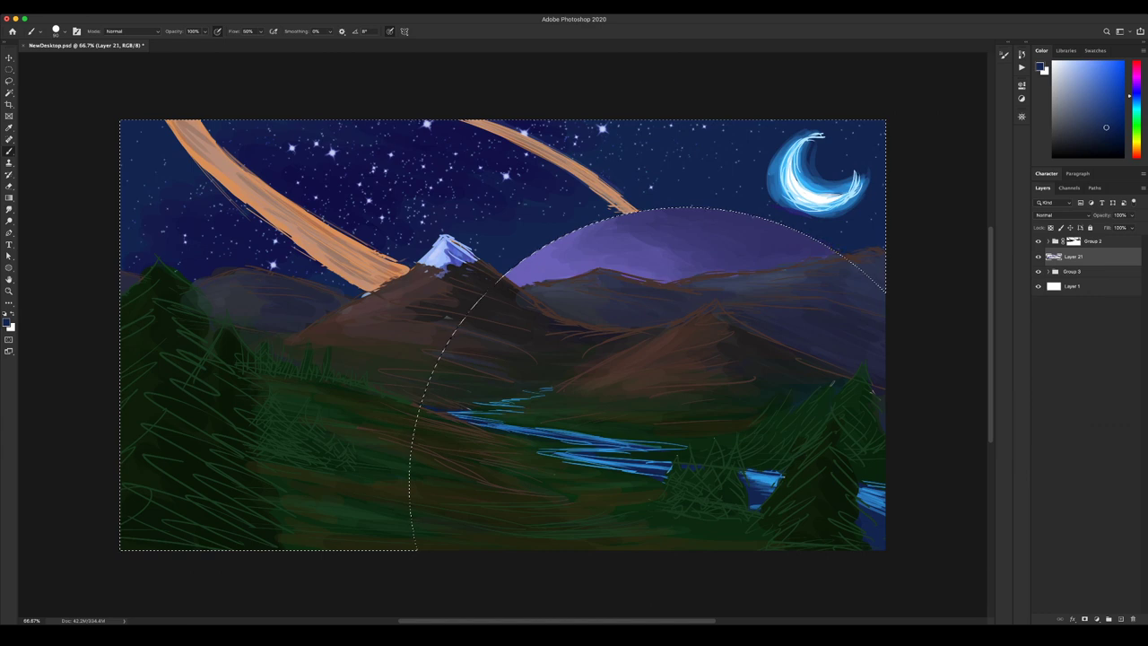
pyautogui.press('super+d')
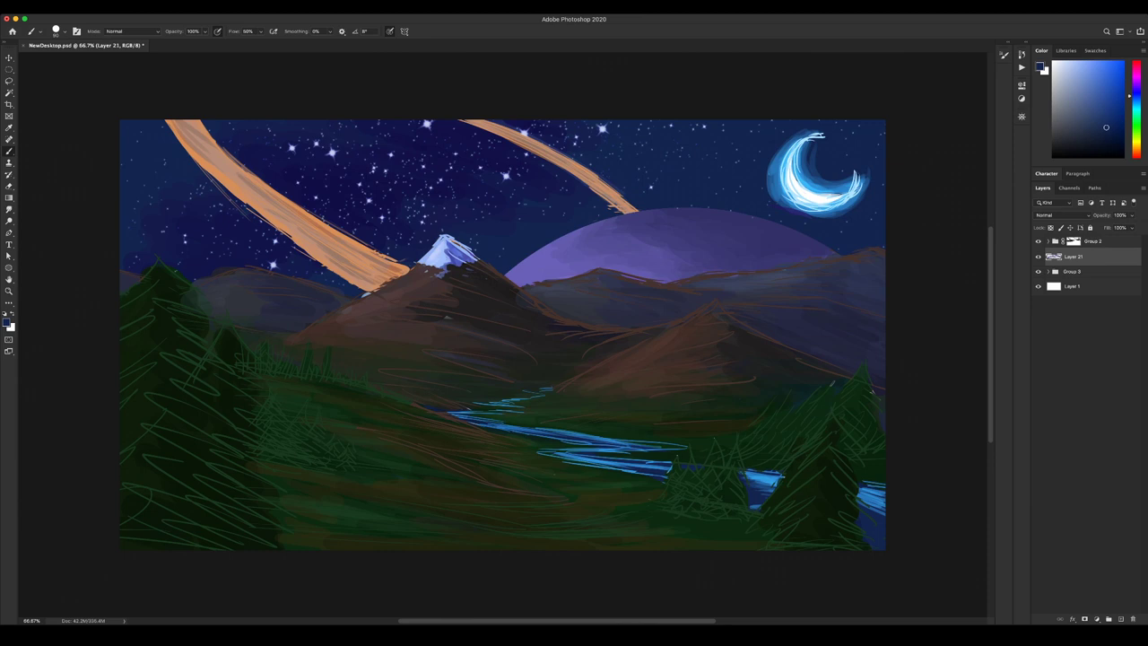
pyautogui.keyDown('alt'); pyautogui.click(224, 179); pyautogui.keyUp('alt')
pyautogui.keyDown('alt'); pyautogui.click(198, 122); pyautogui.keyUp('alt')
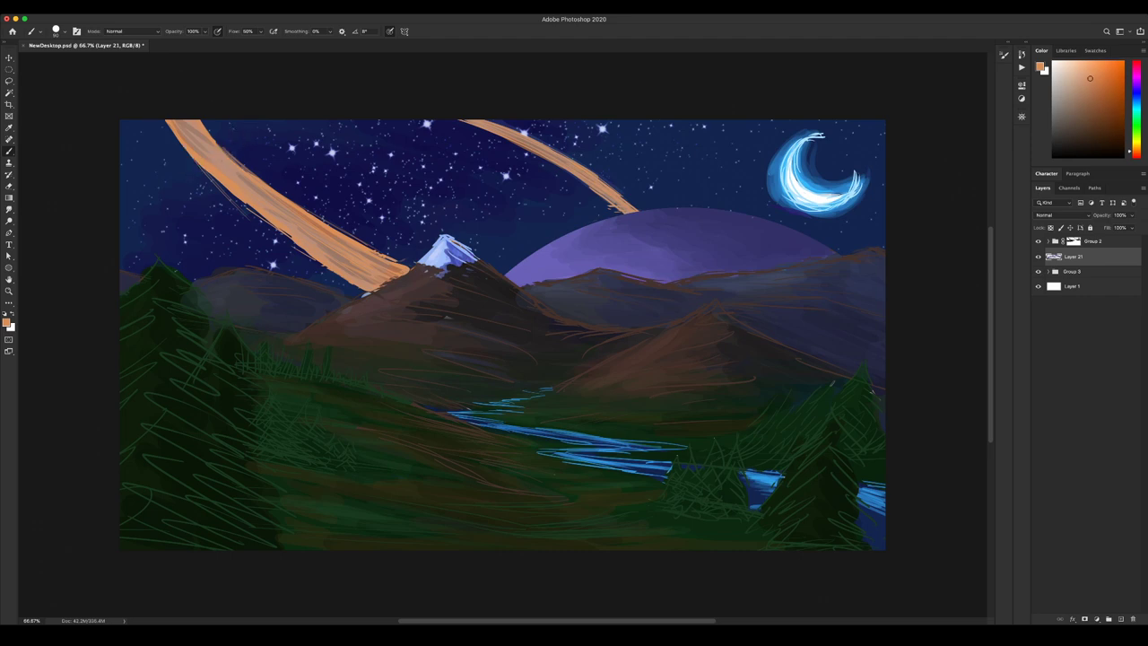
# Select a circle around the moon's outer edge and paint the crescent solid white inside it.
pyautogui.press('m')
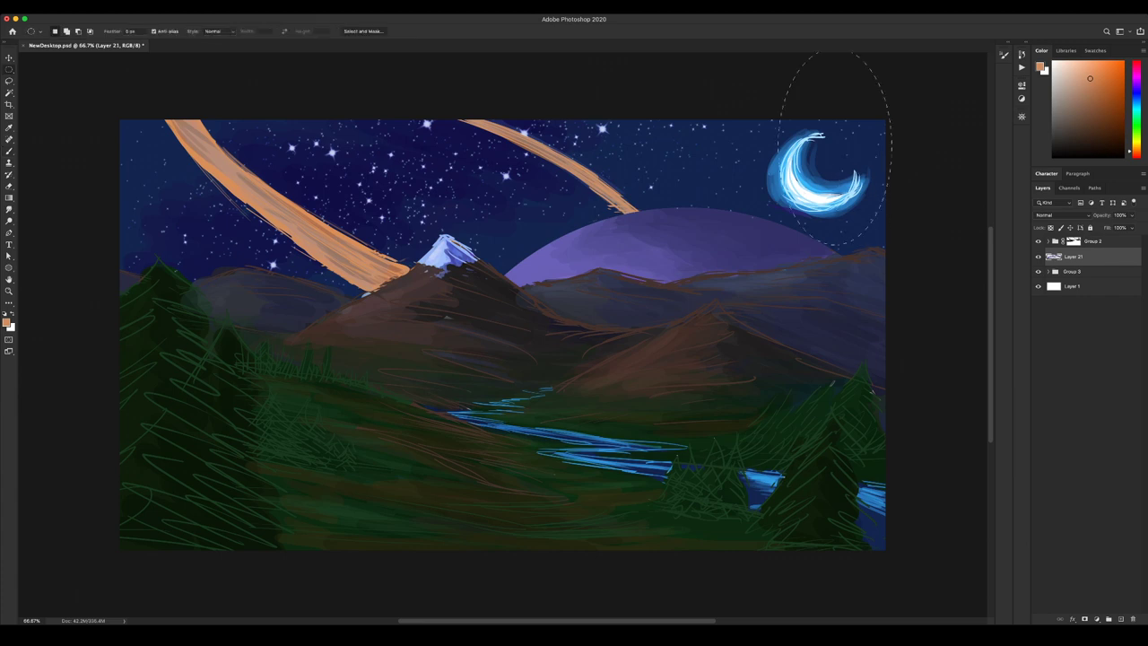
pyautogui.moveTo(891, 48); pyautogui.dragTo(859, 133)
pyautogui.press('b')
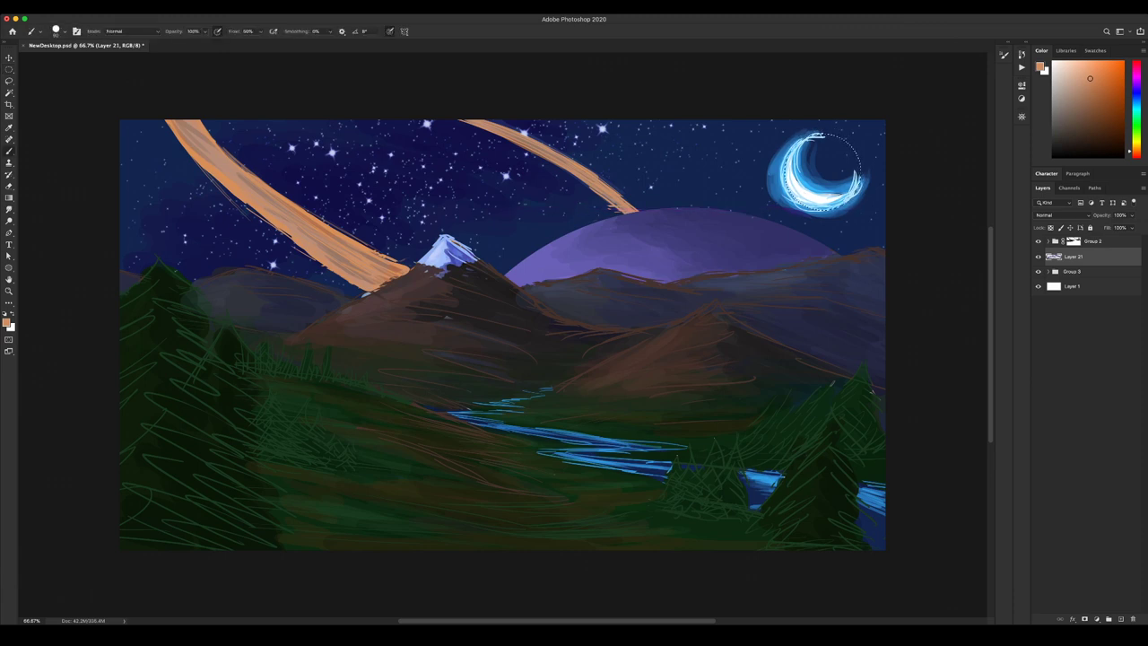
pyautogui.press('d')
pyautogui.press('x')
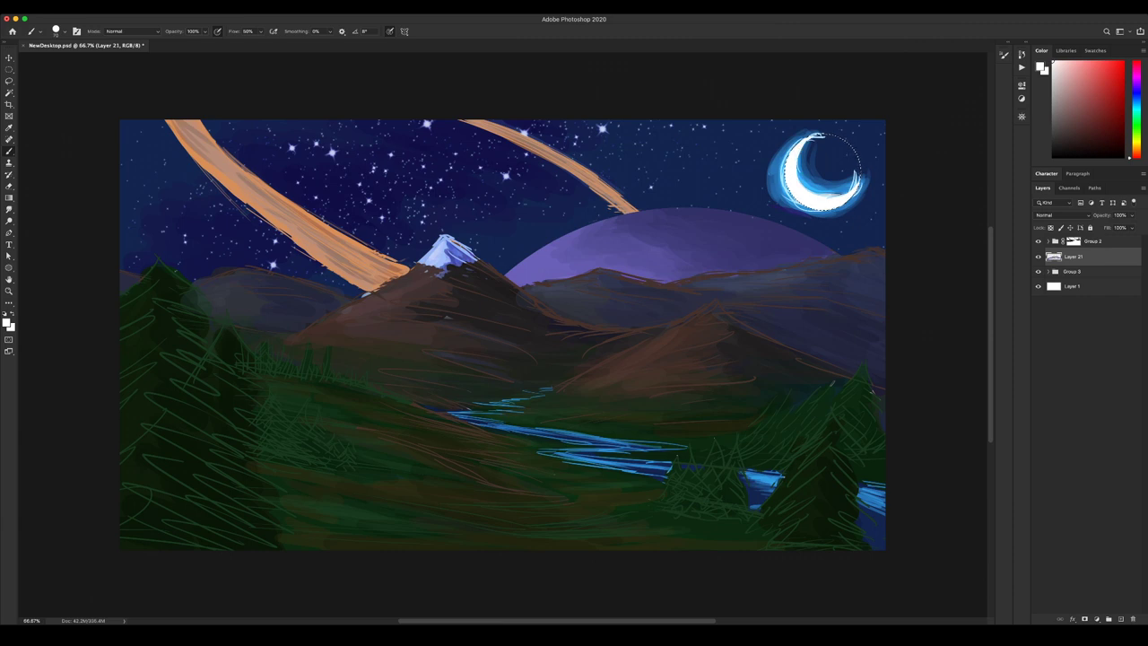
pyautogui.press('m')
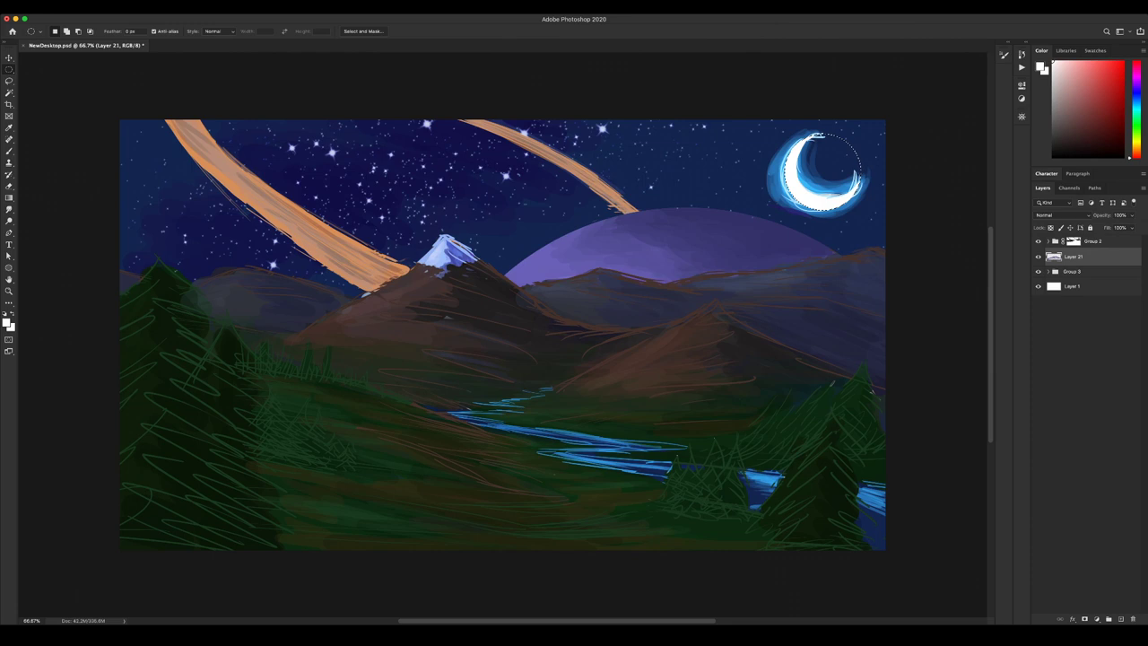
pyautogui.press('super+t')
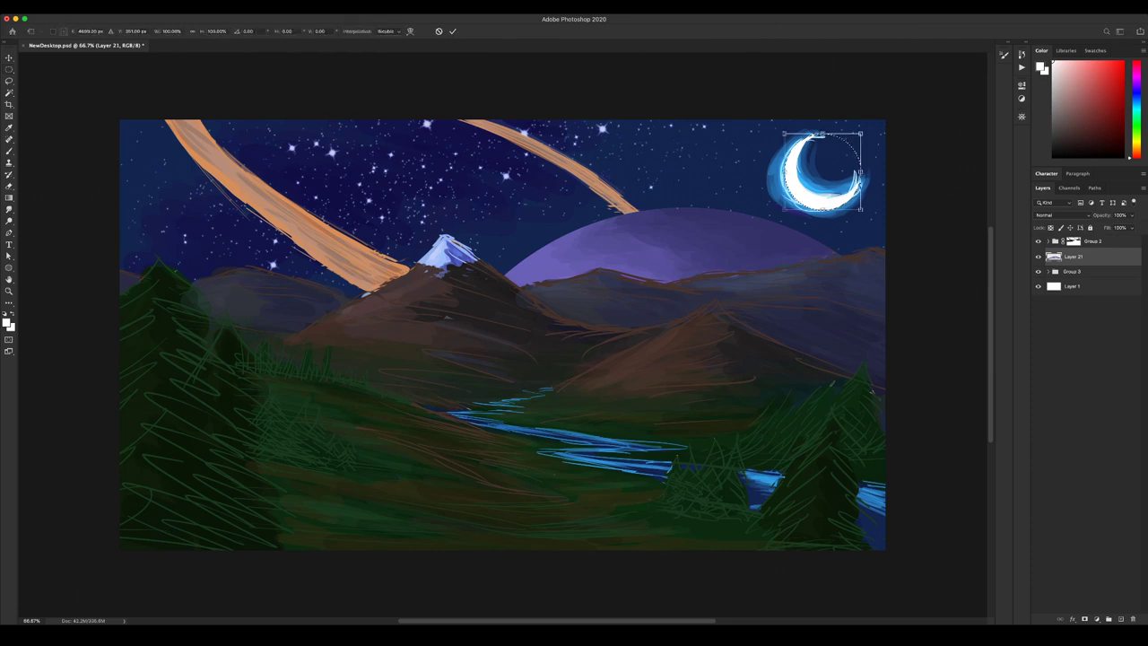
pyautogui.moveTo(818, 175); pyautogui.dragTo(832, 160)
pyautogui.press('Return')
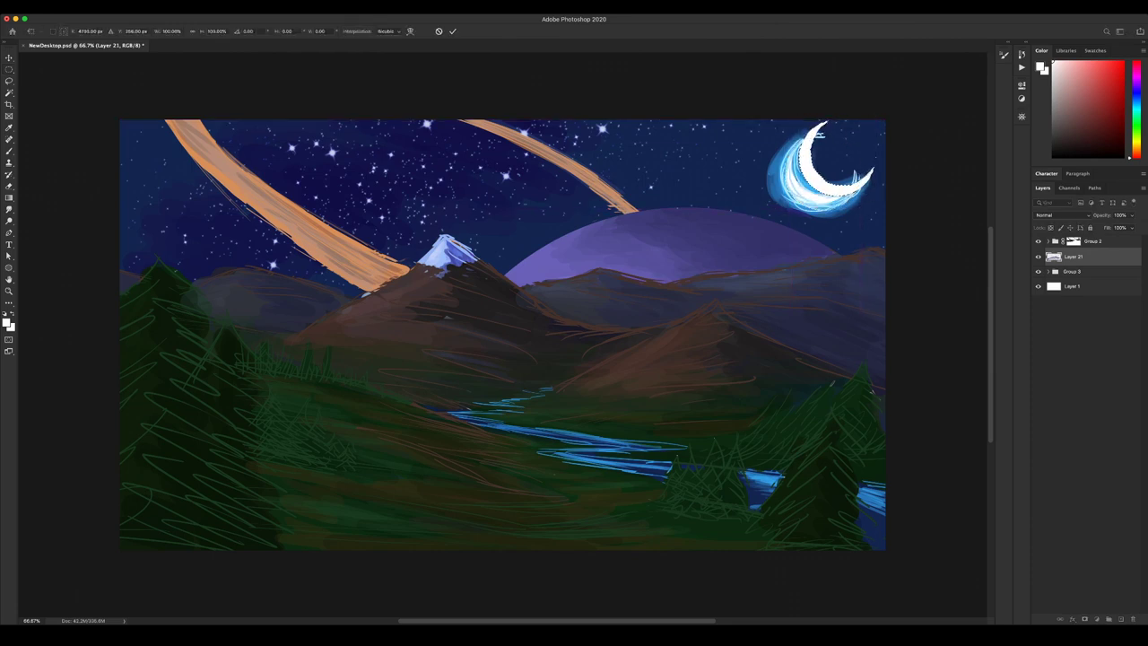
pyautogui.press('Escape')
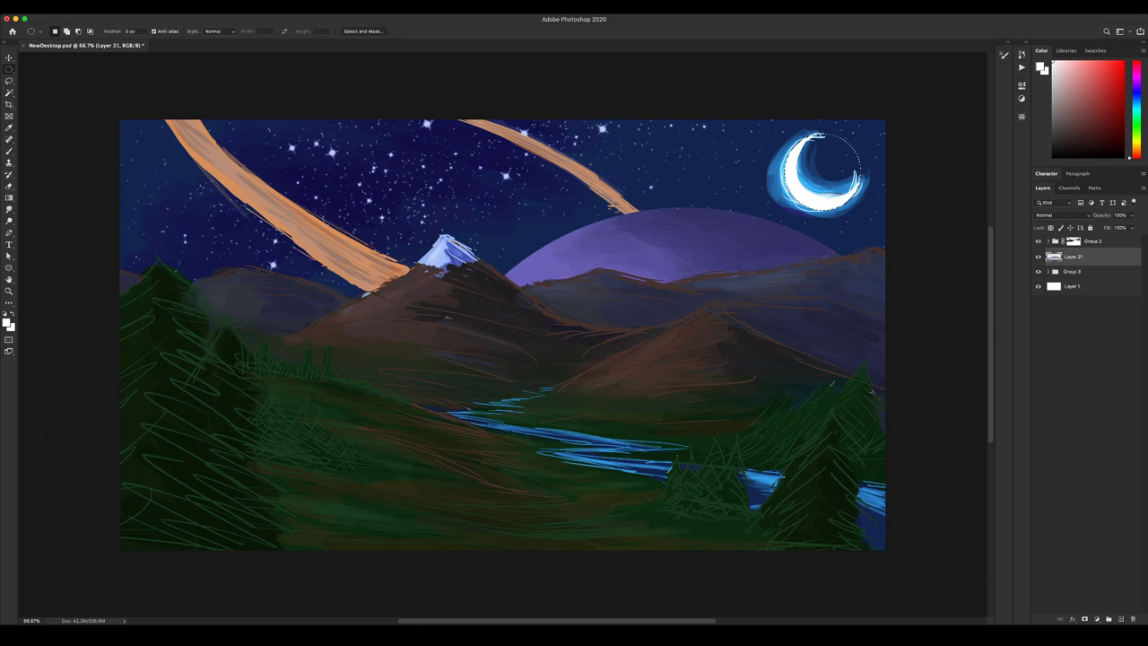
# Move the circular selection outline up toward the moon's open side to line up with the crescent's inner curve.
pyautogui.press('super+t')
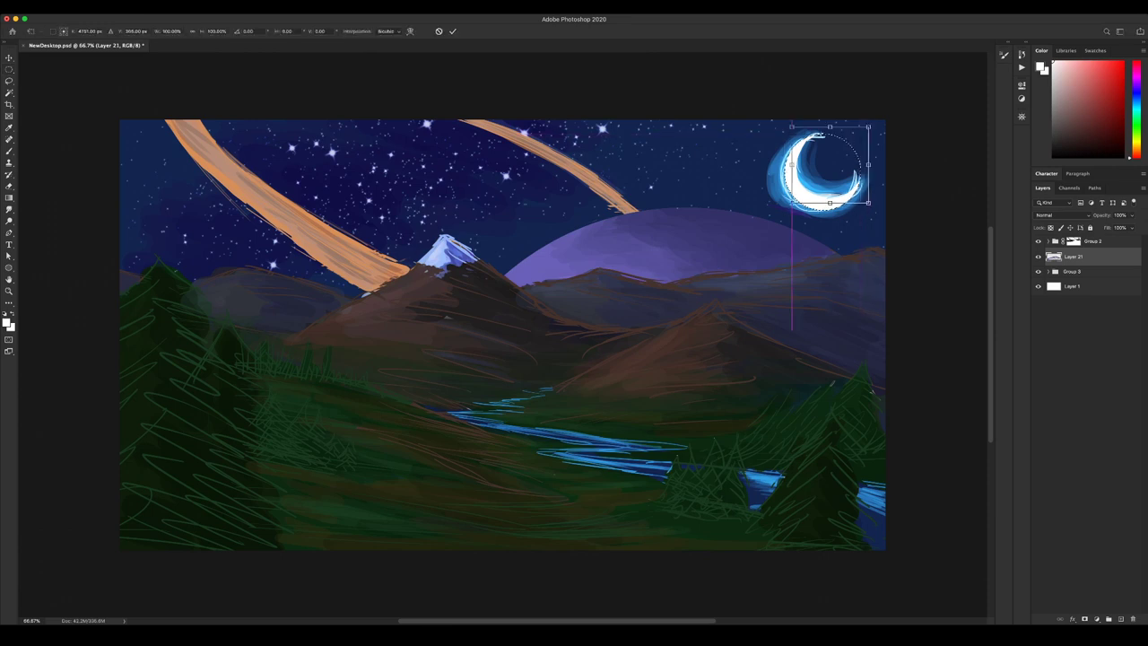
pyautogui.moveTo(829, 162); pyautogui.dragTo(835, 162)
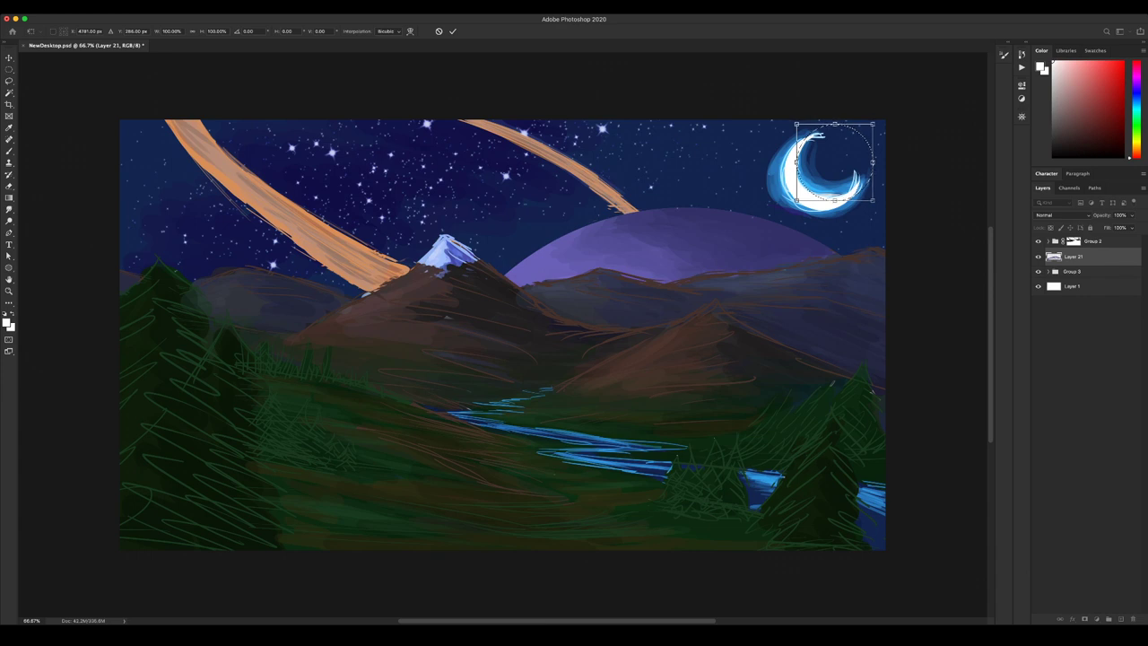
pyautogui.press('Left')
pyautogui.press('Left')
pyautogui.press('Left')
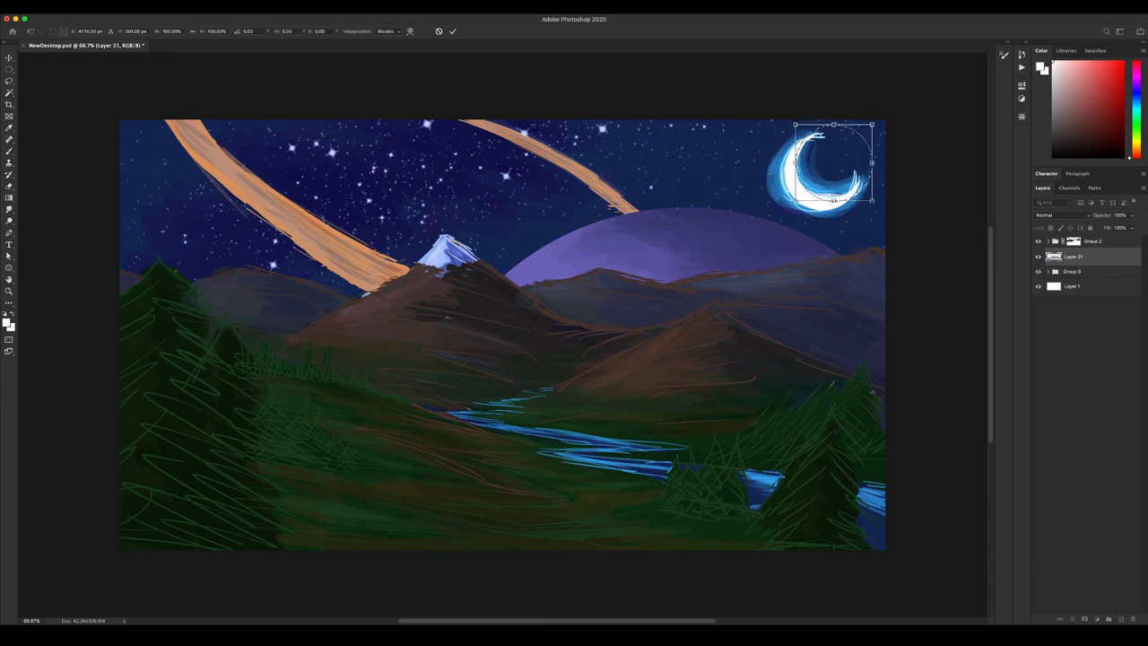
pyautogui.hotkey('shift', 'Left')
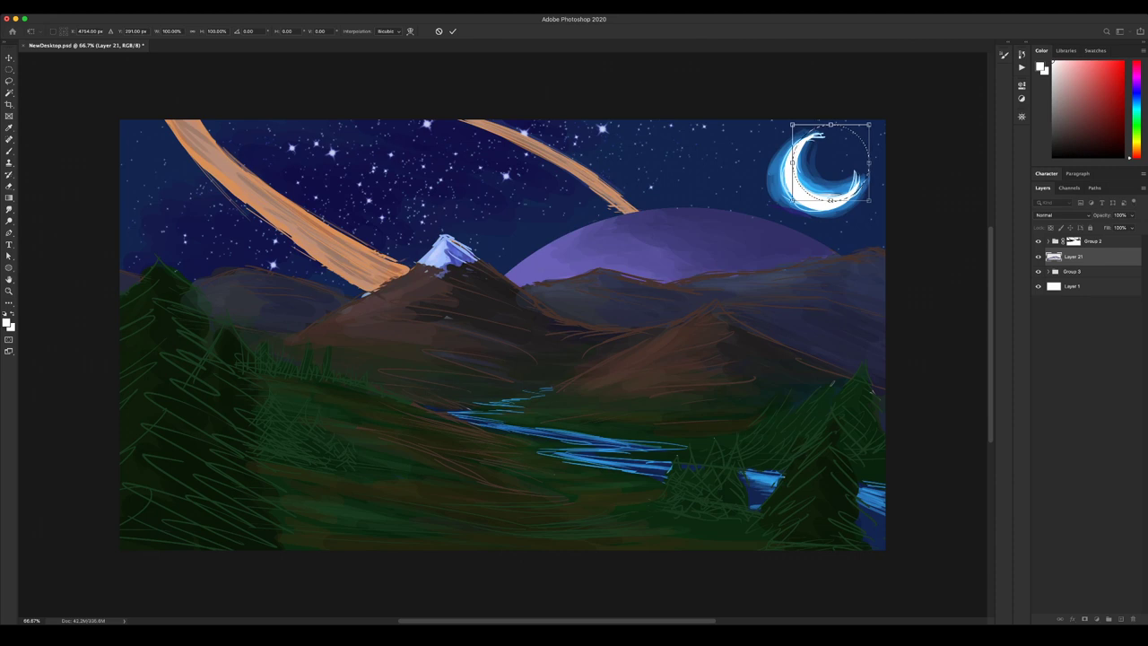
pyautogui.hotkey('shift', 'Right')
pyautogui.hotkey('shift', 'Right')
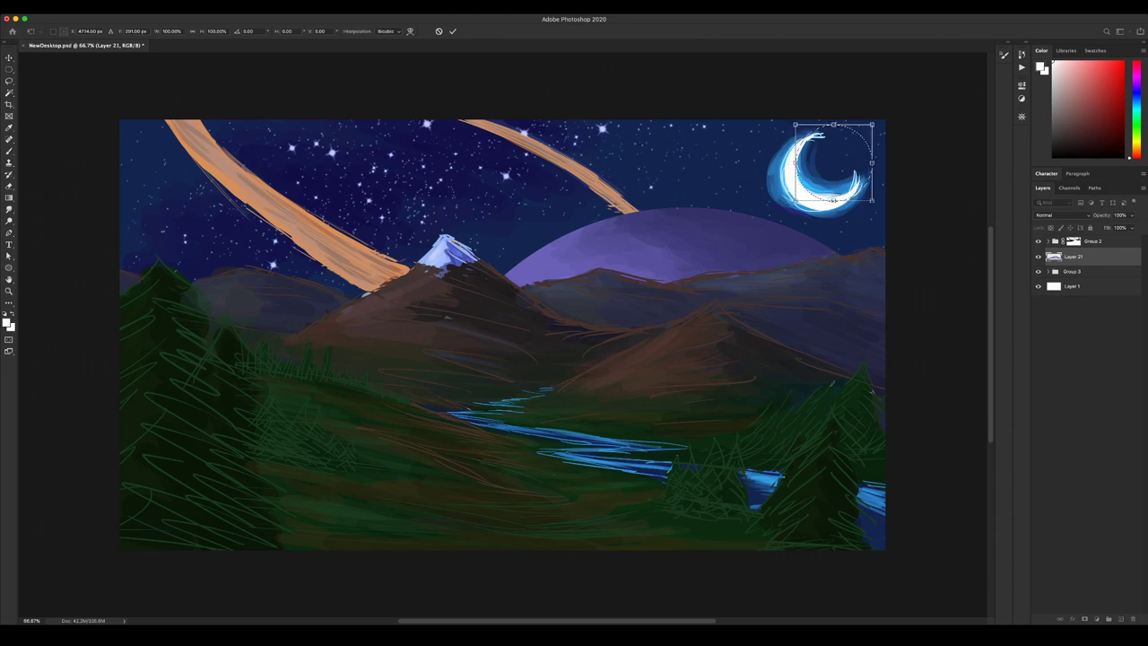
pyautogui.press('Left')
pyautogui.press('Left')
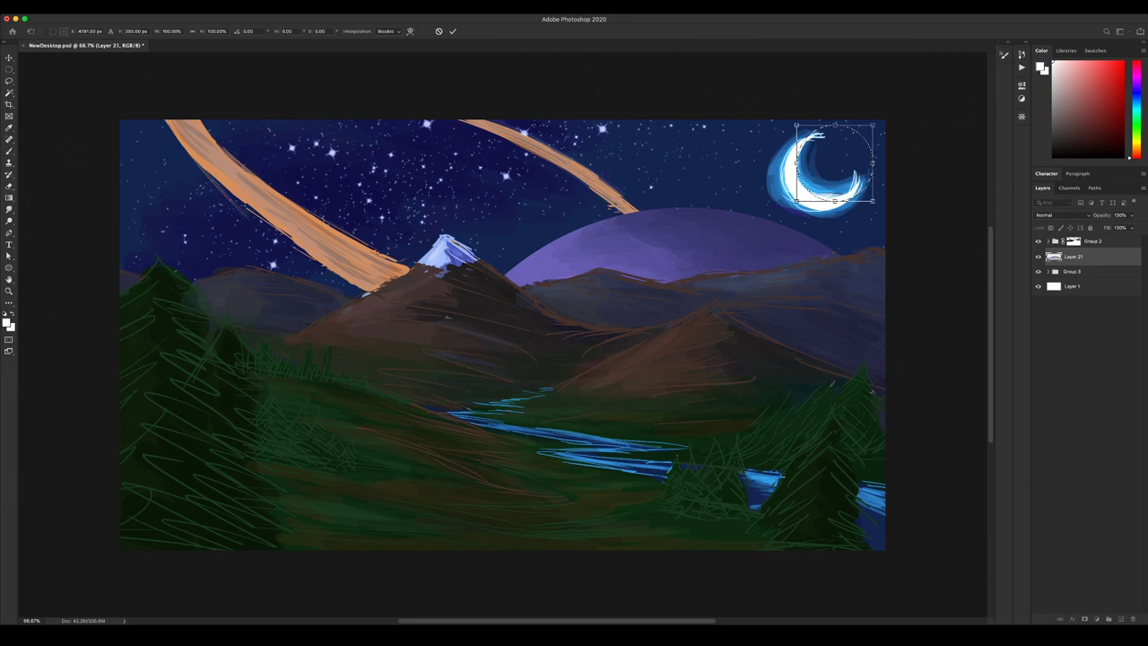
# Shrink the circular selection to about 95% of its size so it fits the crescent's inner curve.
pyautogui.moveTo(872, 200); pyautogui.dragTo(869, 199)
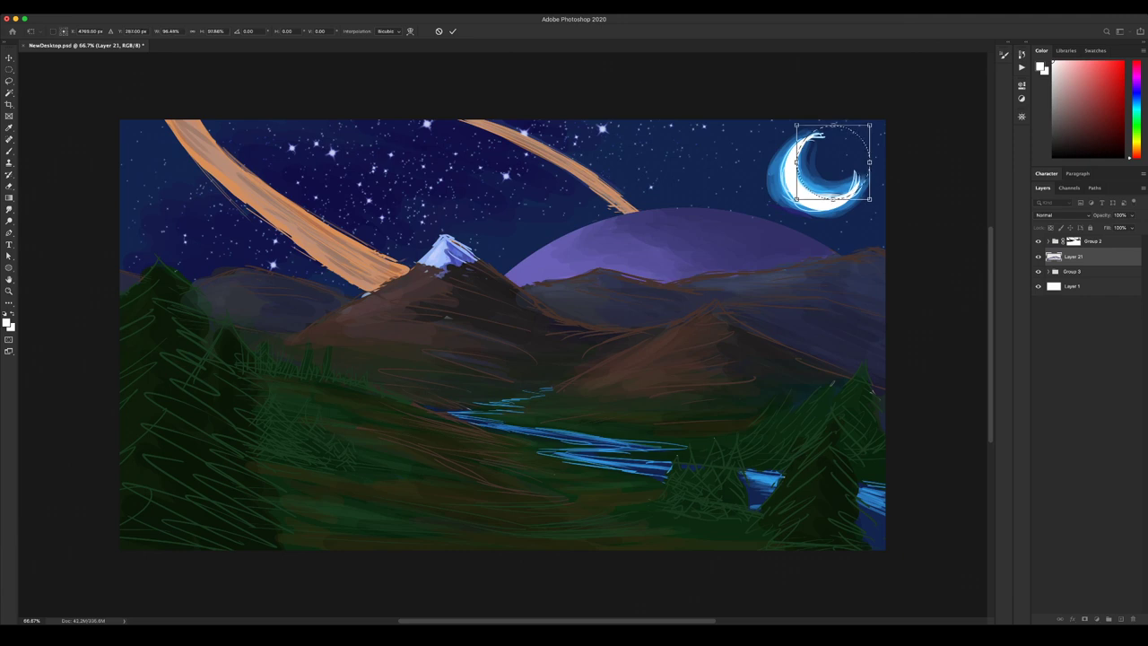
pyautogui.moveTo(869, 199); pyautogui.dragTo(867, 196)
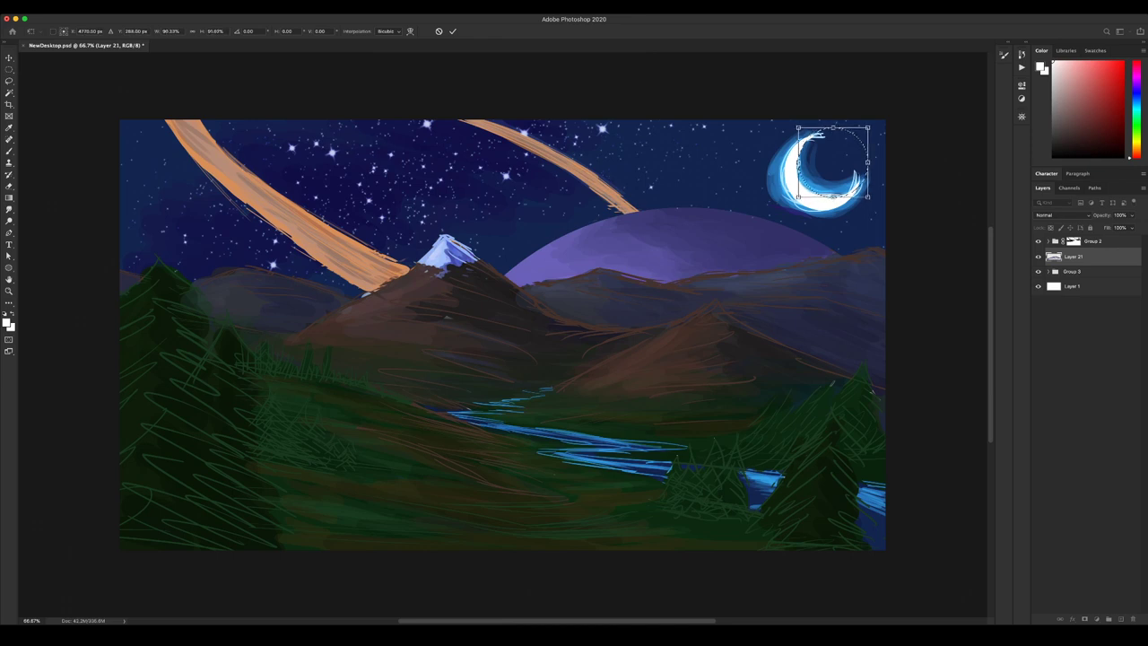
pyautogui.moveTo(798, 127); pyautogui.dragTo(797, 125)
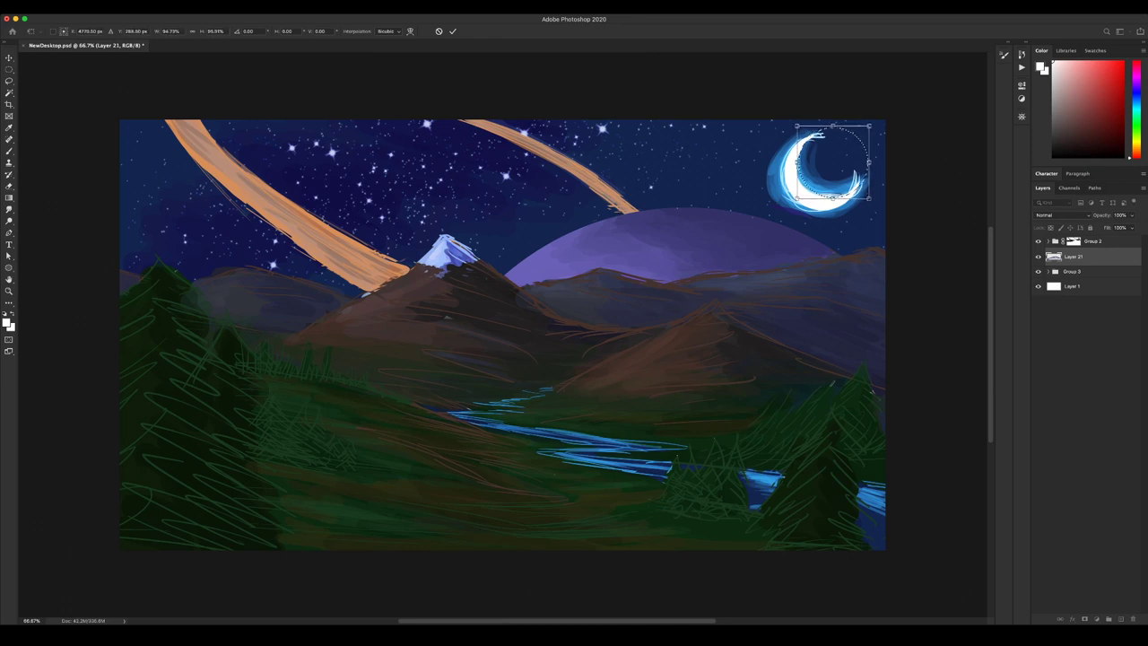
pyautogui.moveTo(797, 199); pyautogui.dragTo(796, 200)
pyautogui.press('Return')
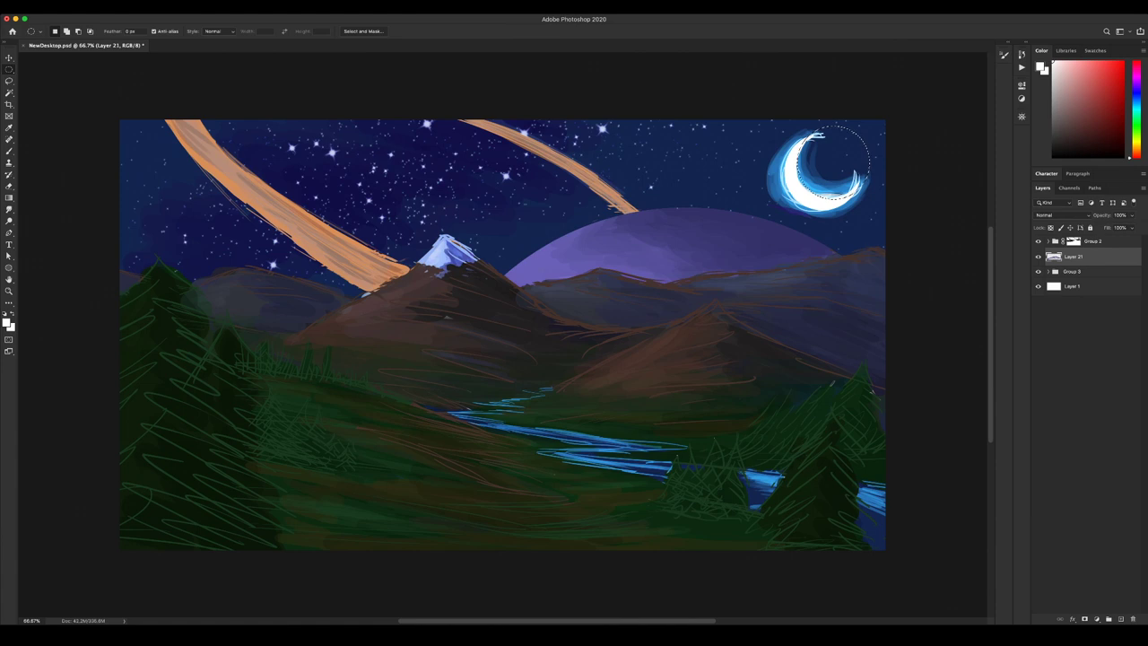
pyautogui.press('super+t')
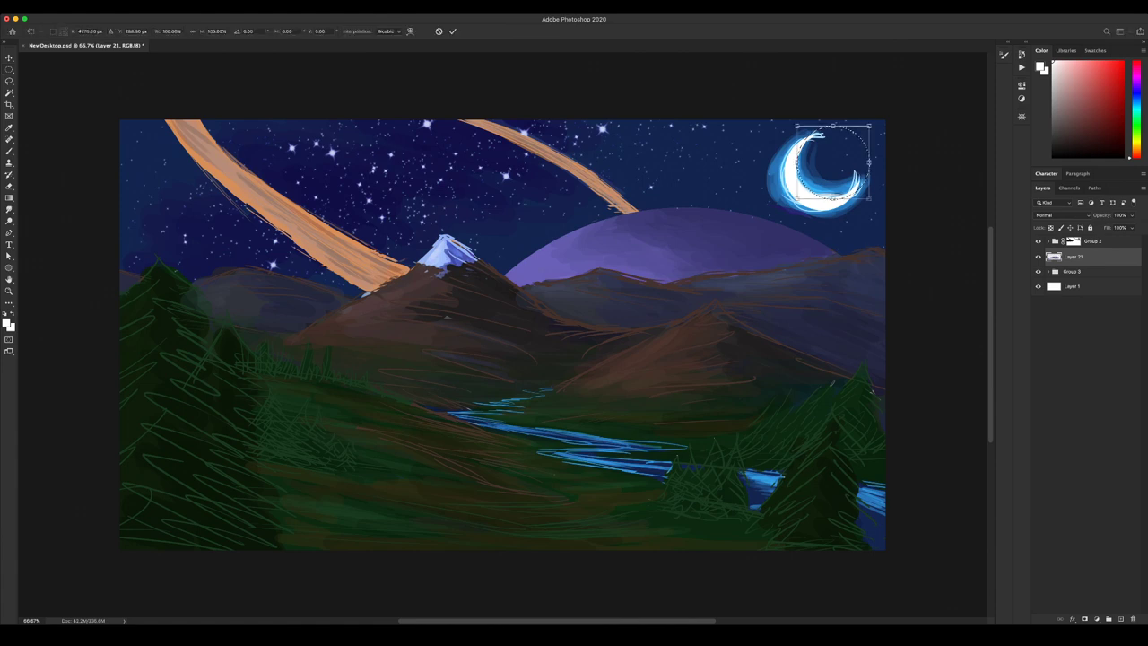
# Nudge the circular selection over the moon's inner curve slightly to the left and down with Free Transform.
pyautogui.press('Return')
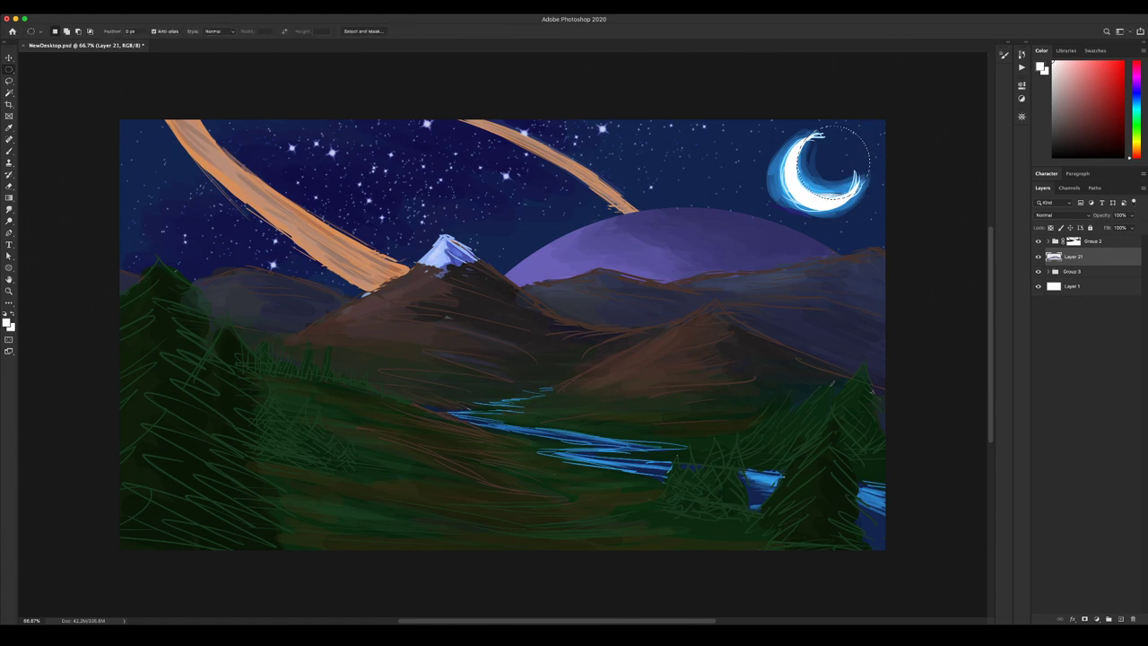
pyautogui.press('super+t')
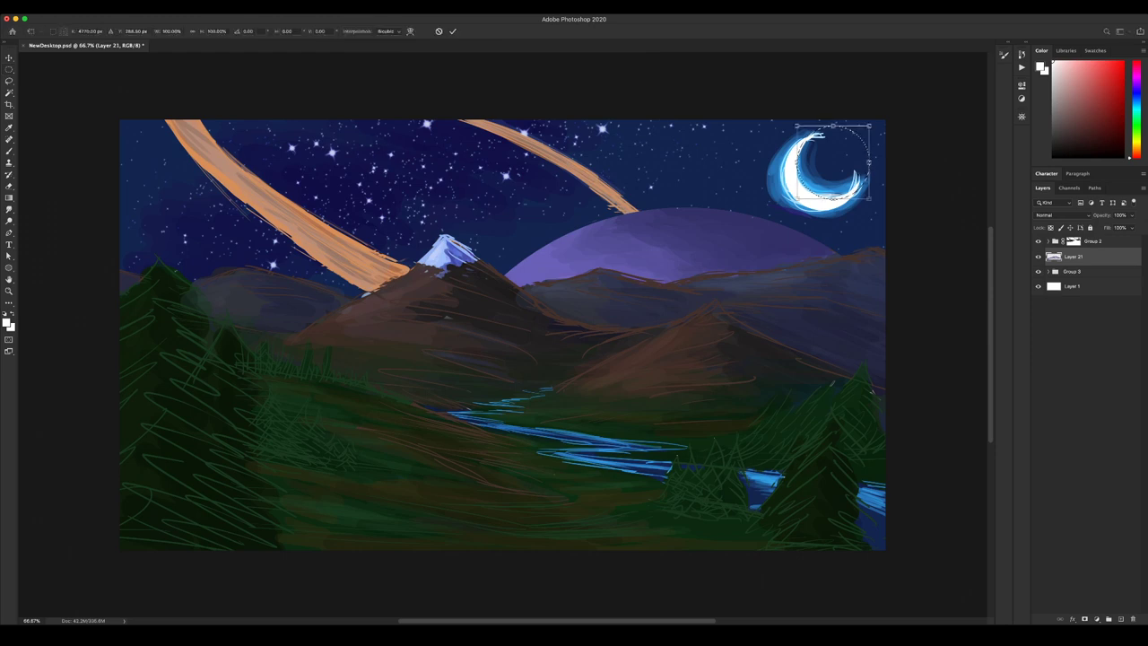
pyautogui.press('Left')
pyautogui.press('Left')
pyautogui.press('Left')
pyautogui.press('Left')
pyautogui.press('Left')
pyautogui.press('Left')
pyautogui.press('Left')
pyautogui.press('Left')
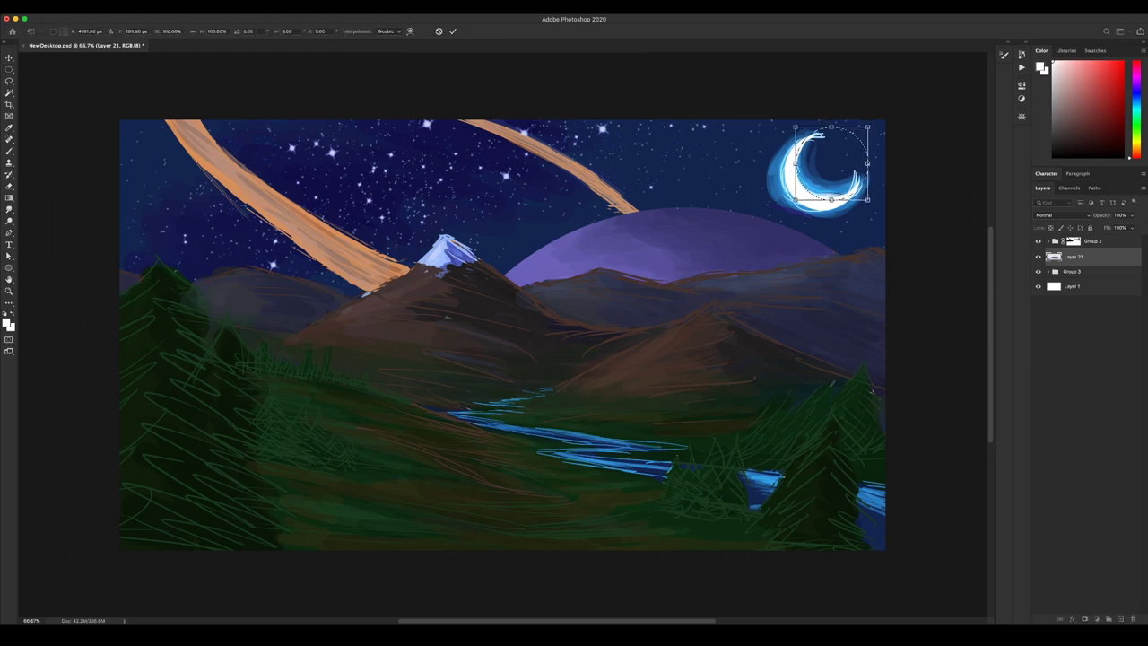
pyautogui.press('Return')
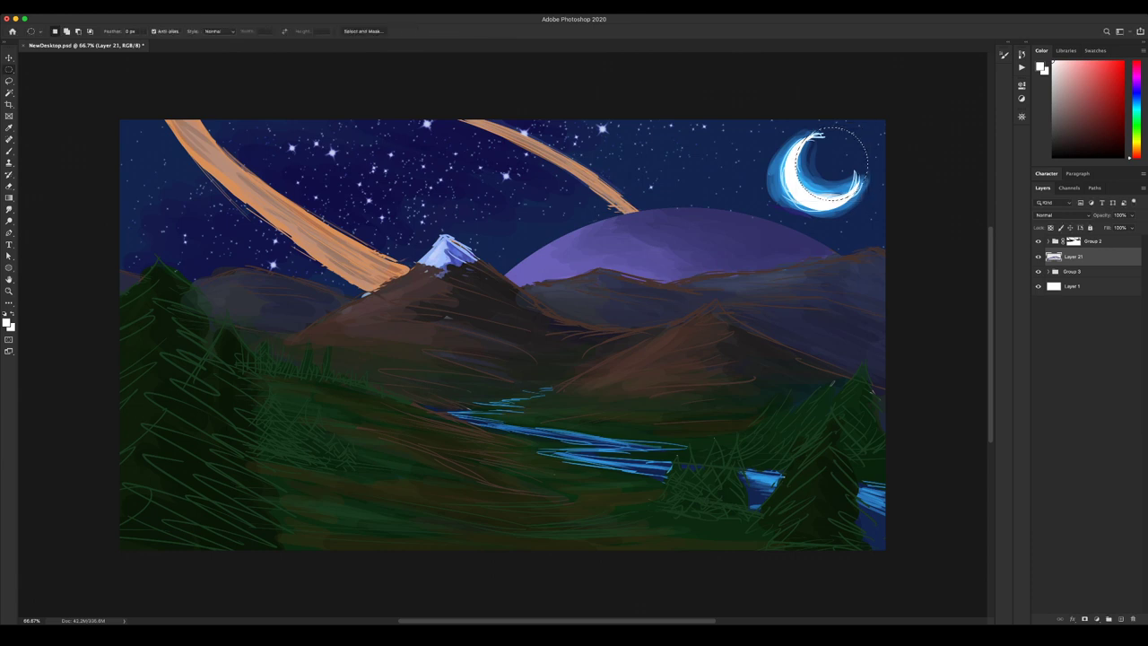
# Sample light blue from the moon's outer edge and brush over the crescent with it.
pyautogui.press('e')
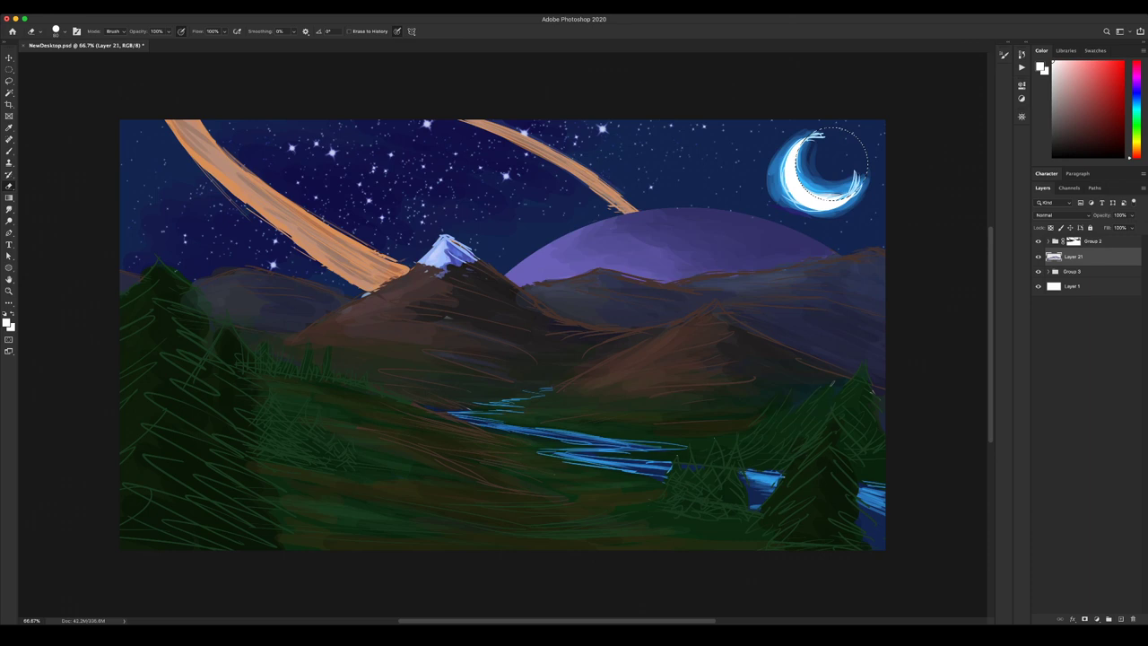
pyautogui.press('b')
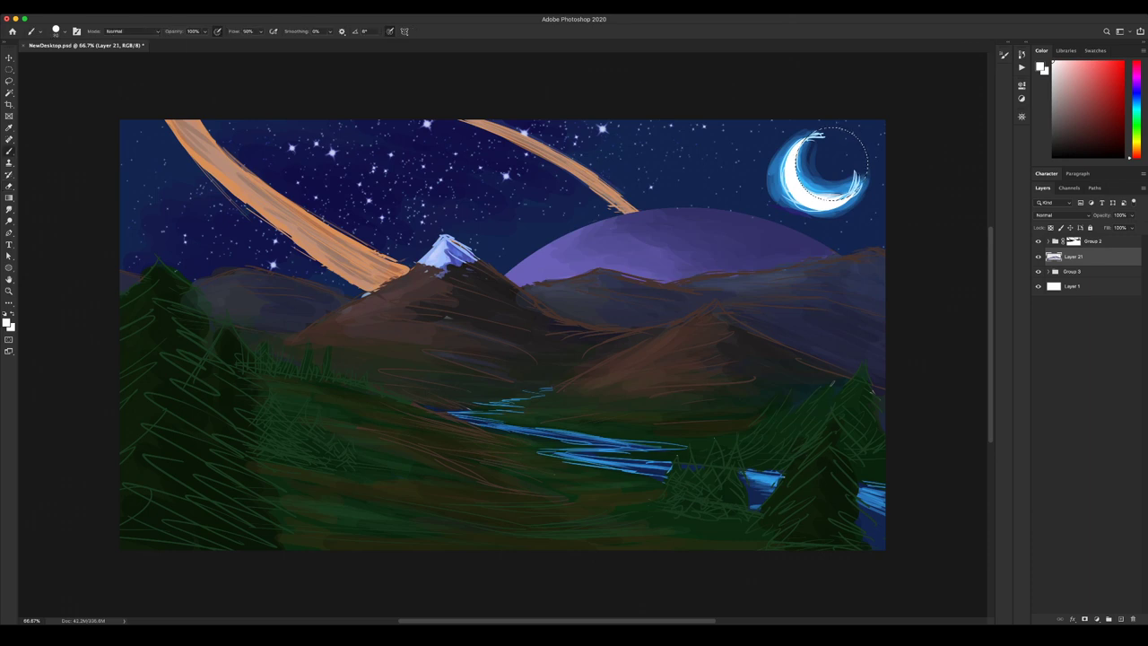
pyautogui.keyDown('alt'); pyautogui.click(794, 199); pyautogui.keyUp('alt')
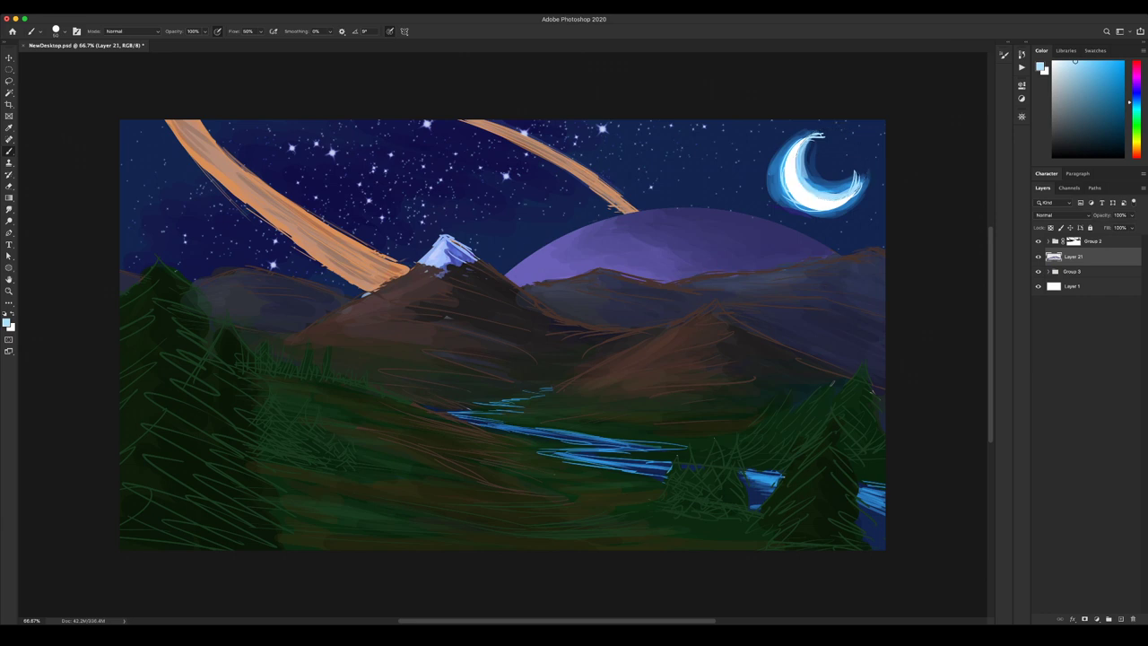
pyautogui.keyDown('super'); pyautogui.click(1053, 256); pyautogui.keyUp('super')
pyautogui.press('super+shift+i')
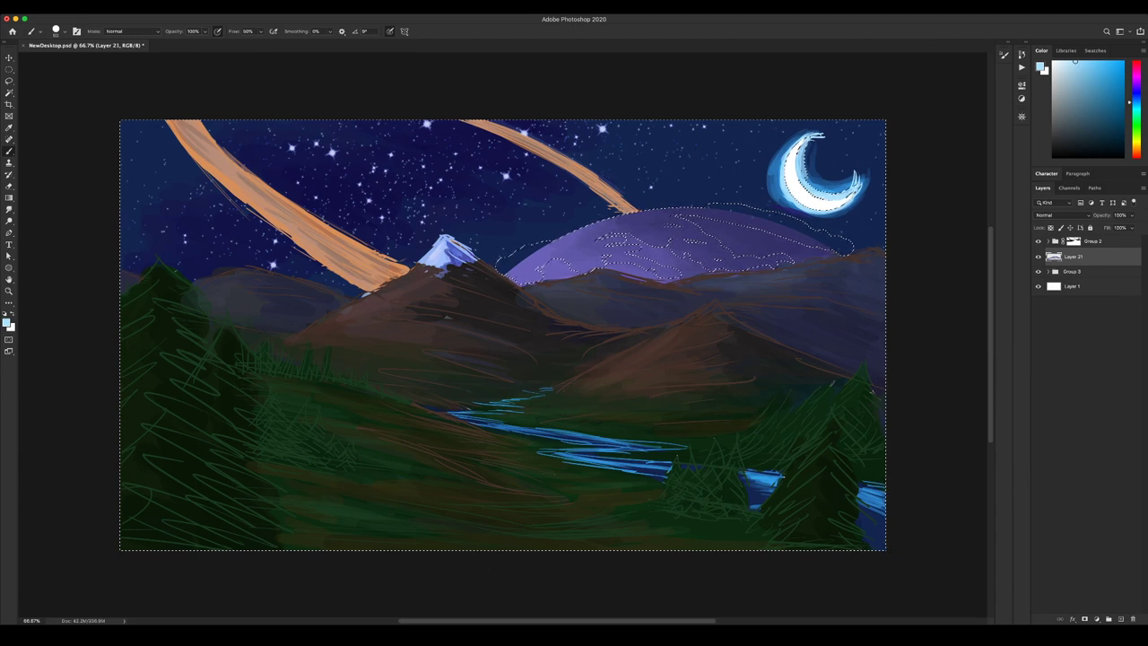
pyautogui.press('super+d')
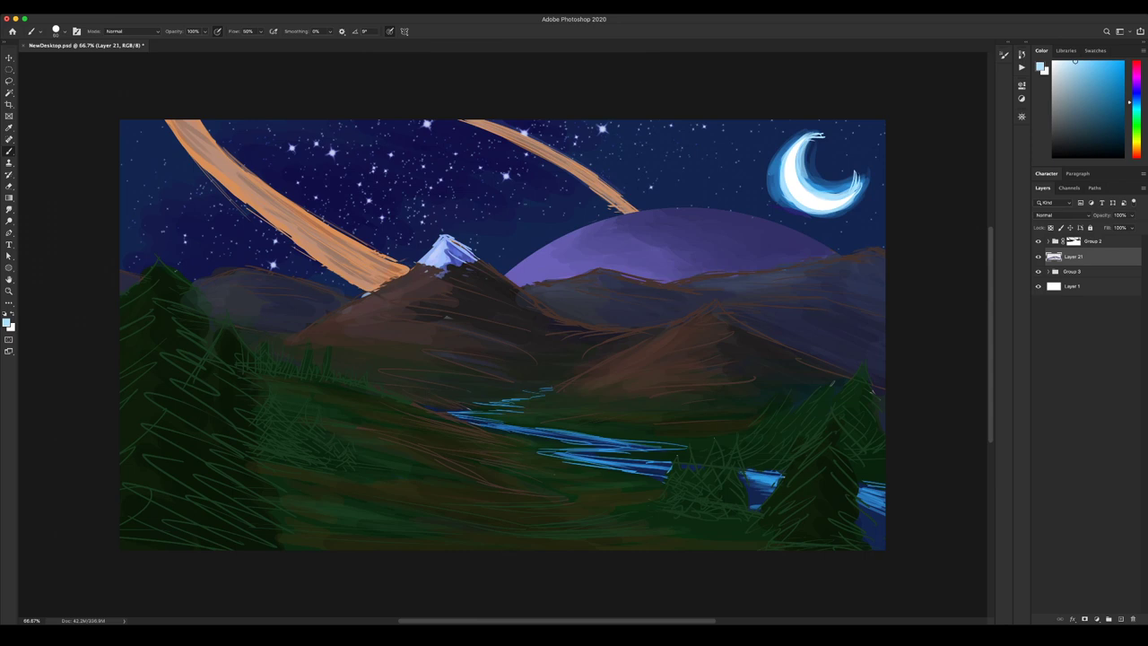
# Sample orange and reddish-brown tones from the planet's rings and brush thin shading strokes on the large and the far ring.
pyautogui.keyDown('alt'); pyautogui.click(305, 229); pyautogui.keyUp('alt')
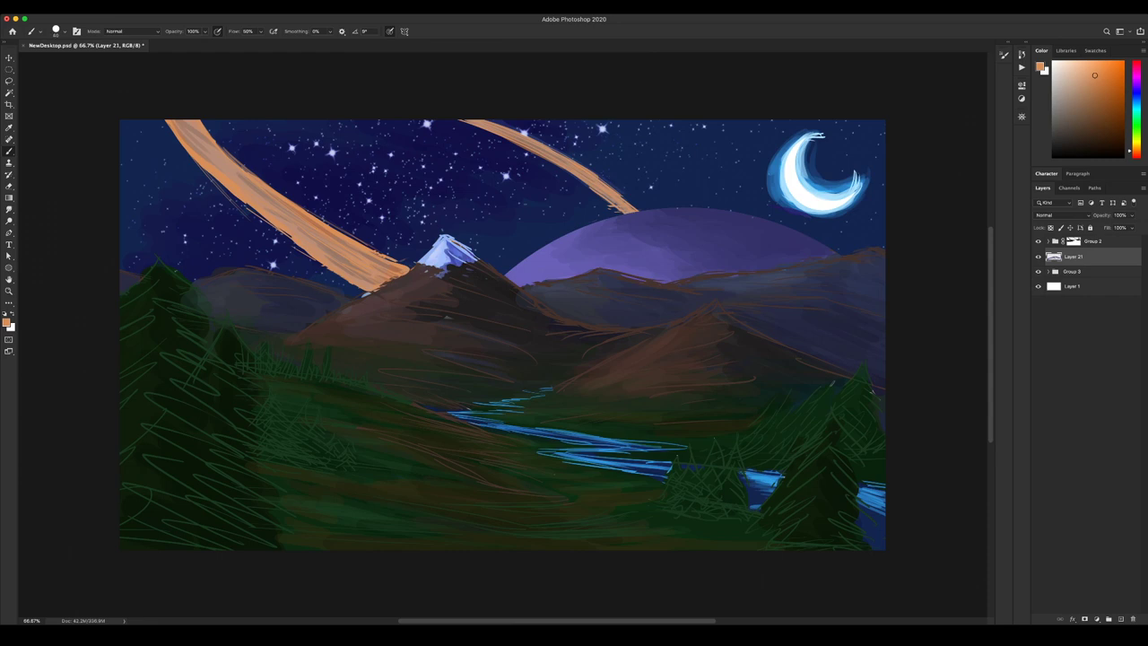
pyautogui.keyDown('alt'); pyautogui.click(324, 230); pyautogui.keyUp('alt')
pyautogui.keyDown('alt'); pyautogui.click(317, 224); pyautogui.keyUp('alt')
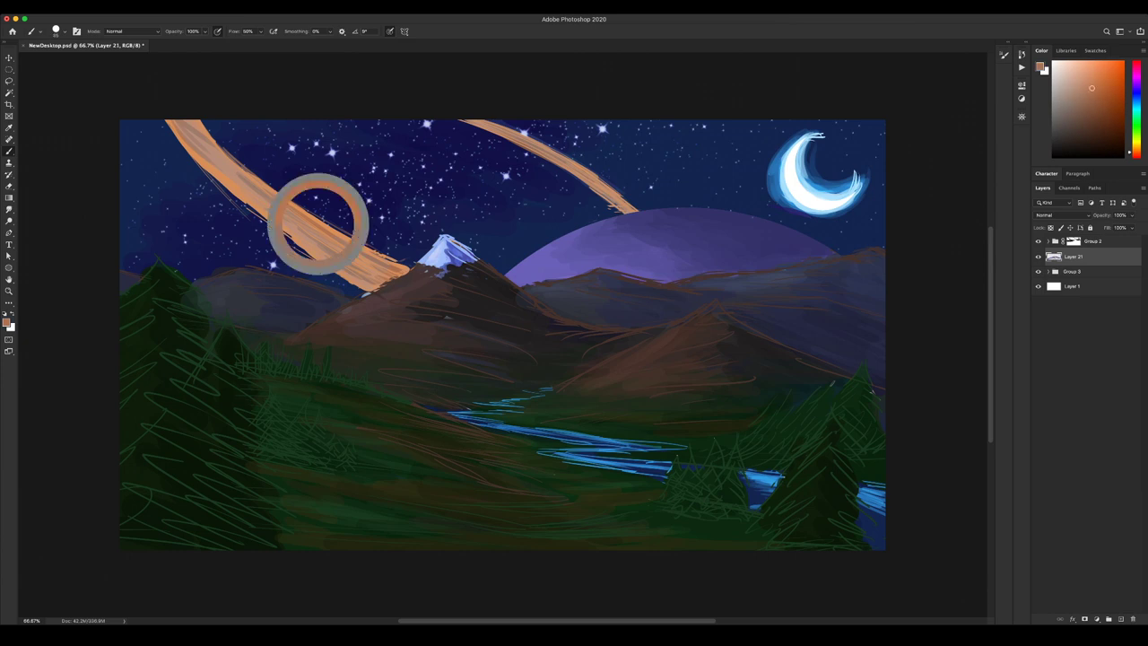
pyautogui.hotkey('alt', '[')
pyautogui.press('[')
pyautogui.hotkey('alt', ']')
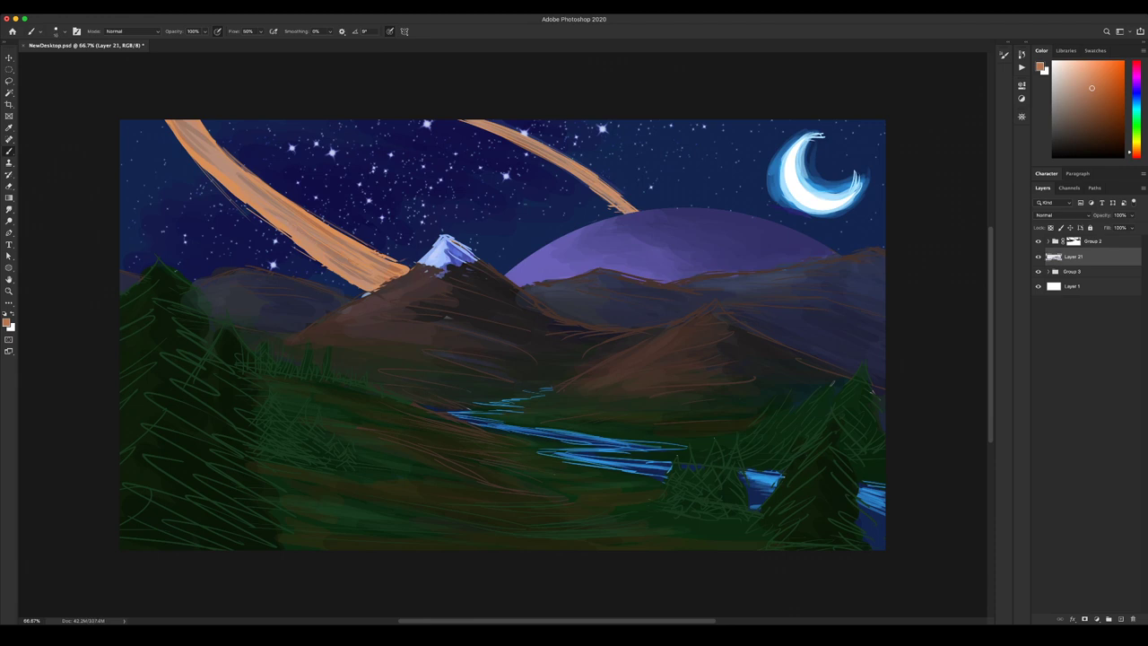
pyautogui.moveTo(346, 254); pyautogui.dragTo(363, 261)
pyautogui.keyDown('alt'); pyautogui.click(532, 134); pyautogui.keyUp('alt')
pyautogui.moveTo(596, 185); pyautogui.dragTo(608, 192)
# Sample reddish-brown from the large ring and dab a colour swatch in the sky beside it with a larger brush.
pyautogui.keyDown('alt'); pyautogui.click(346, 257); pyautogui.keyUp('alt')
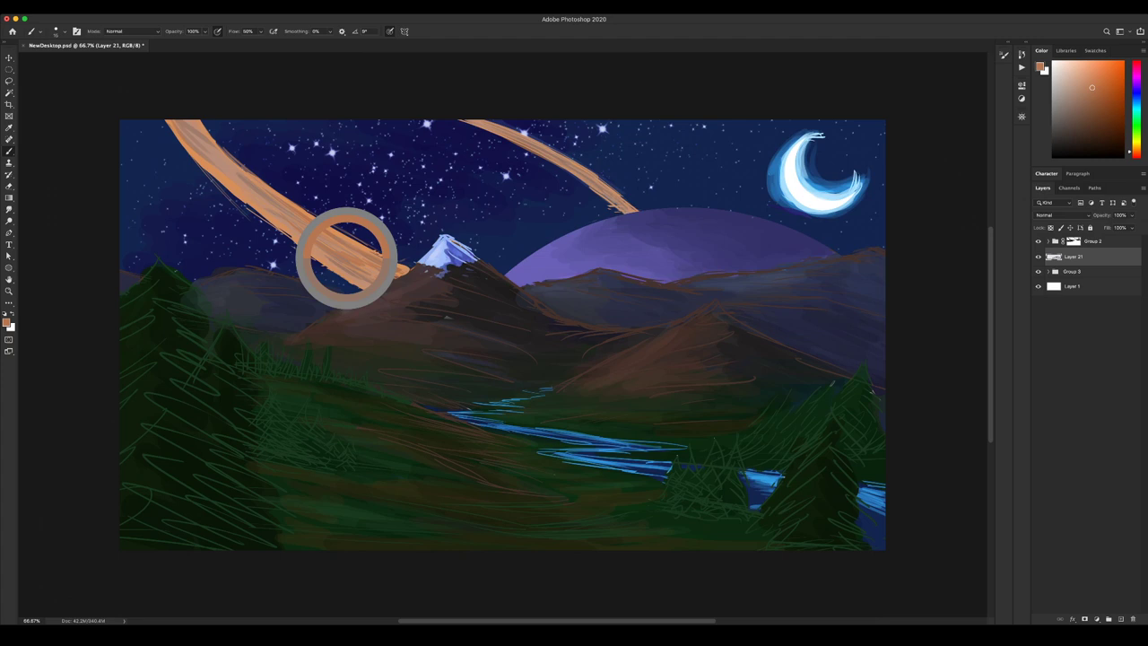
pyautogui.press(']')
pyautogui.press(']')
pyautogui.moveTo(377, 218); pyautogui.dragTo(381, 222)
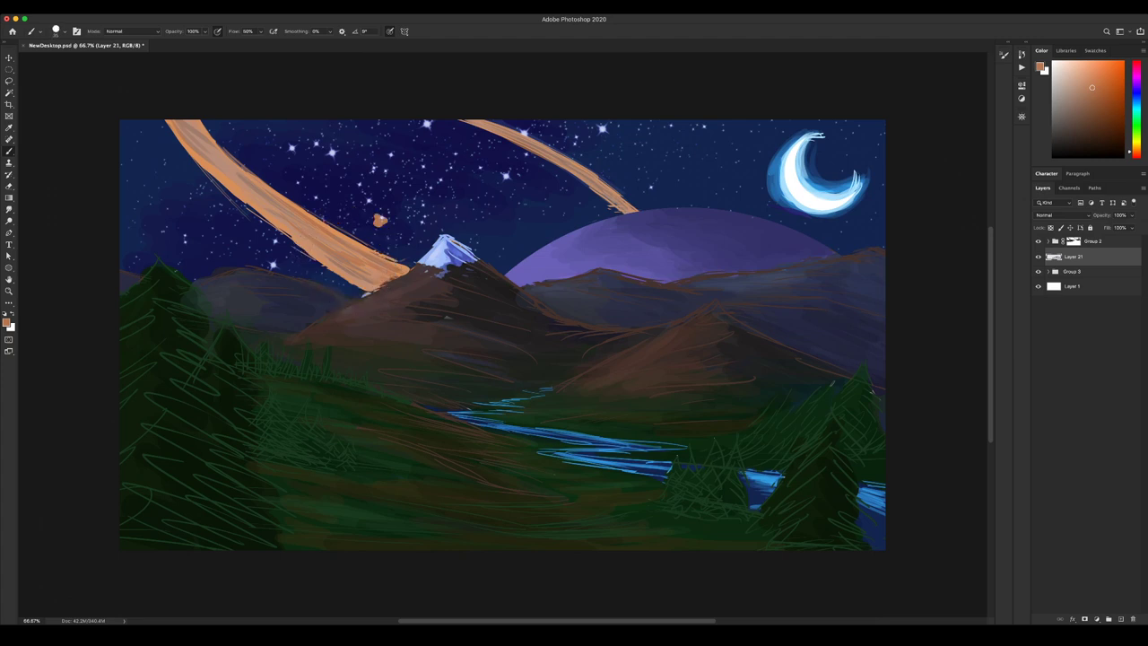
# Fill the large ring with long strokes of orange sampled from it and brown sampled from the sky swatch.
pyautogui.keyDown('alt'); pyautogui.click(228, 181); pyautogui.keyUp('alt')
pyautogui.moveTo(187, 124)
pyautogui.mouseDown()
pyautogui.moveTo(269, 201)
pyautogui.moveTo(379, 266)
pyautogui.mouseUp()
pyautogui.moveTo(304, 233); pyautogui.dragTo(352, 273)
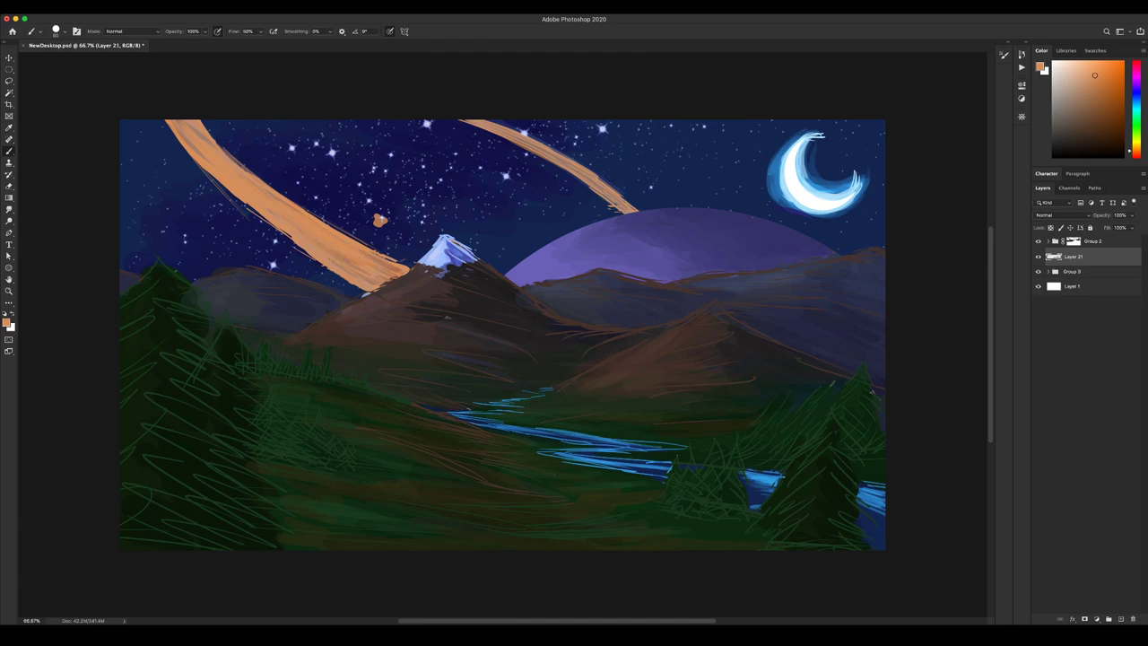
pyautogui.keyDown('alt'); pyautogui.click(380, 219); pyautogui.keyUp('alt')
# Expand Group 3 and ungroup its layers.
pyautogui.hotkey('alt', ']')
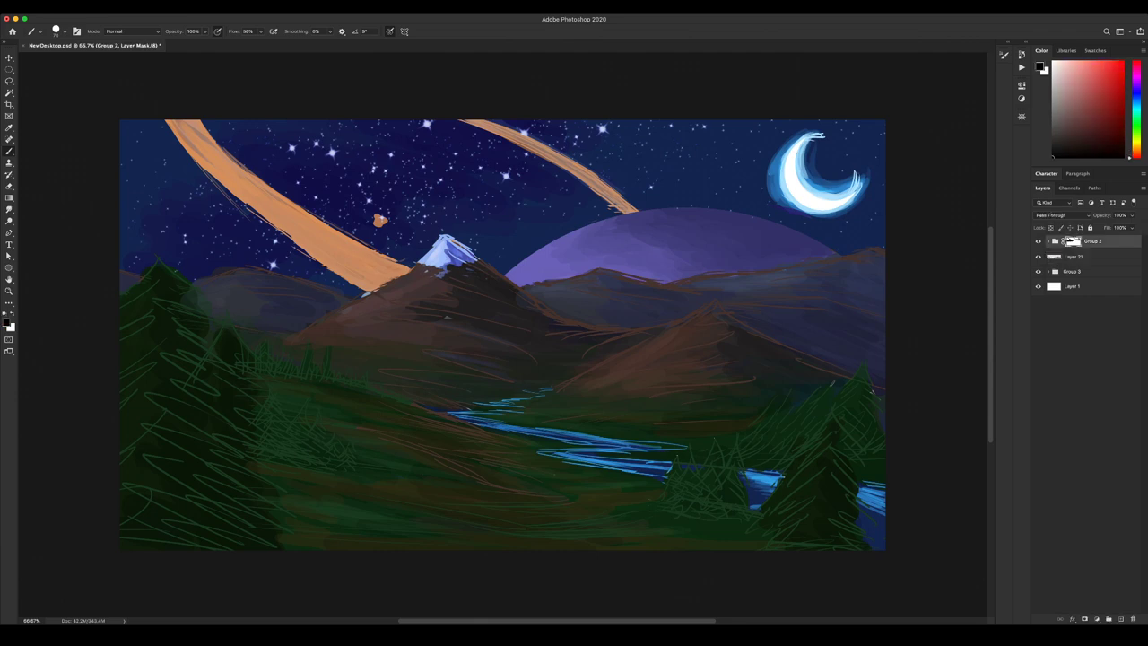
pyautogui.hotkey('alt', '[')
pyautogui.hotkey('alt', '[')
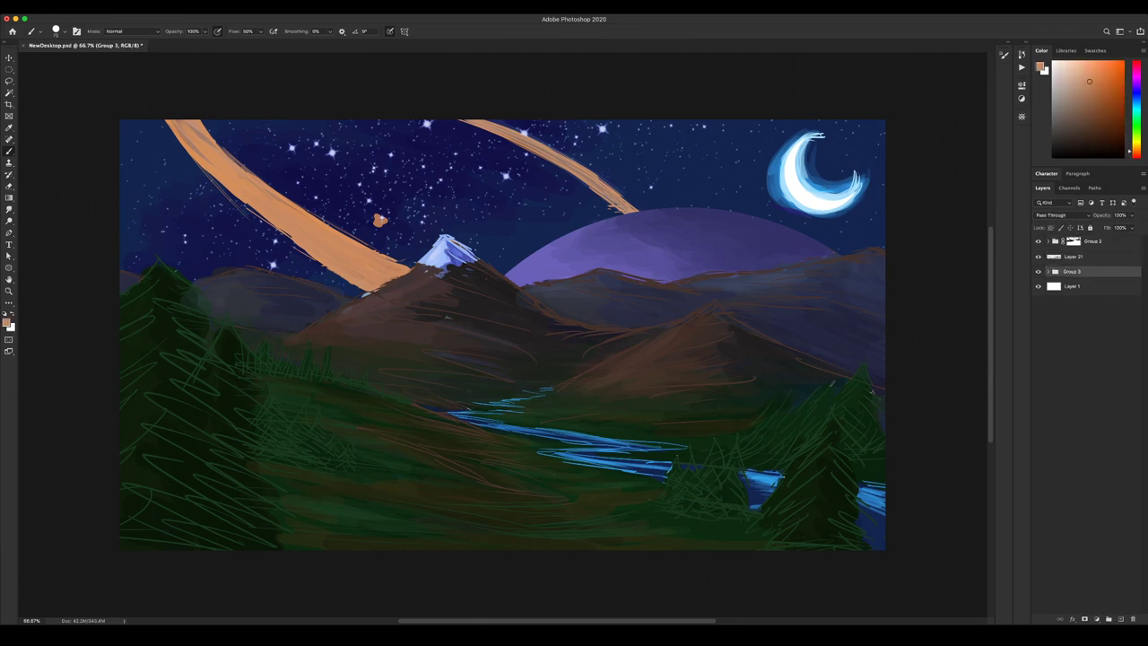
pyautogui.click(1048, 271)
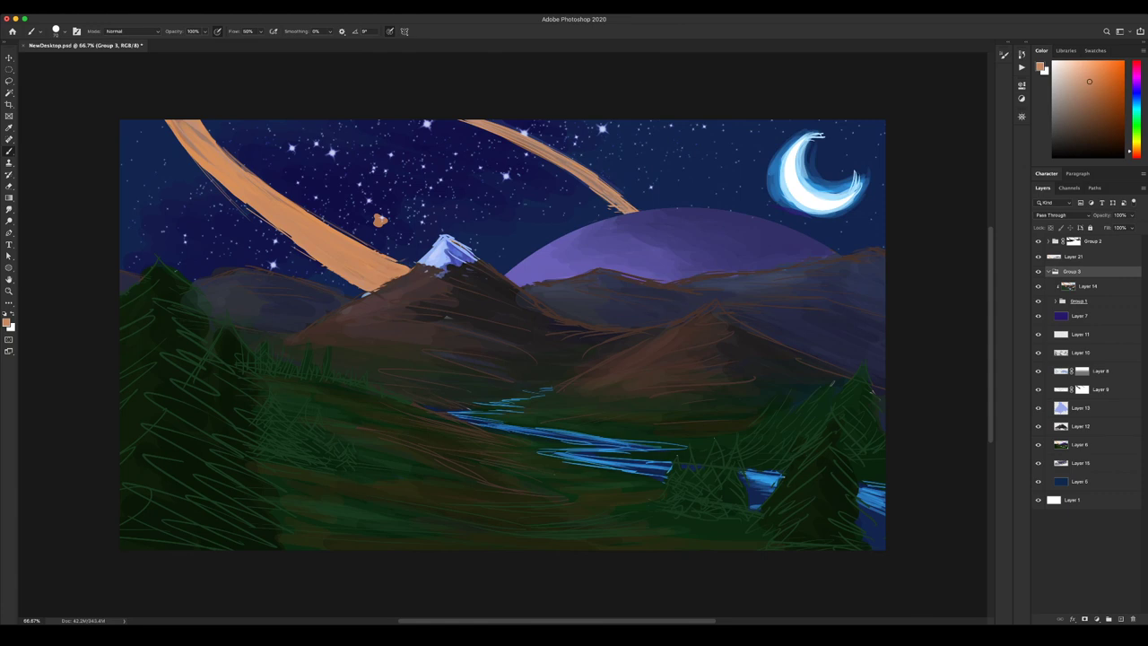
pyautogui.press('super+shift+g')
# Group the layers from Layer 7 down to Layer 5, leaving out Layer 14 and Group 1.
pyautogui.click(1073, 305)
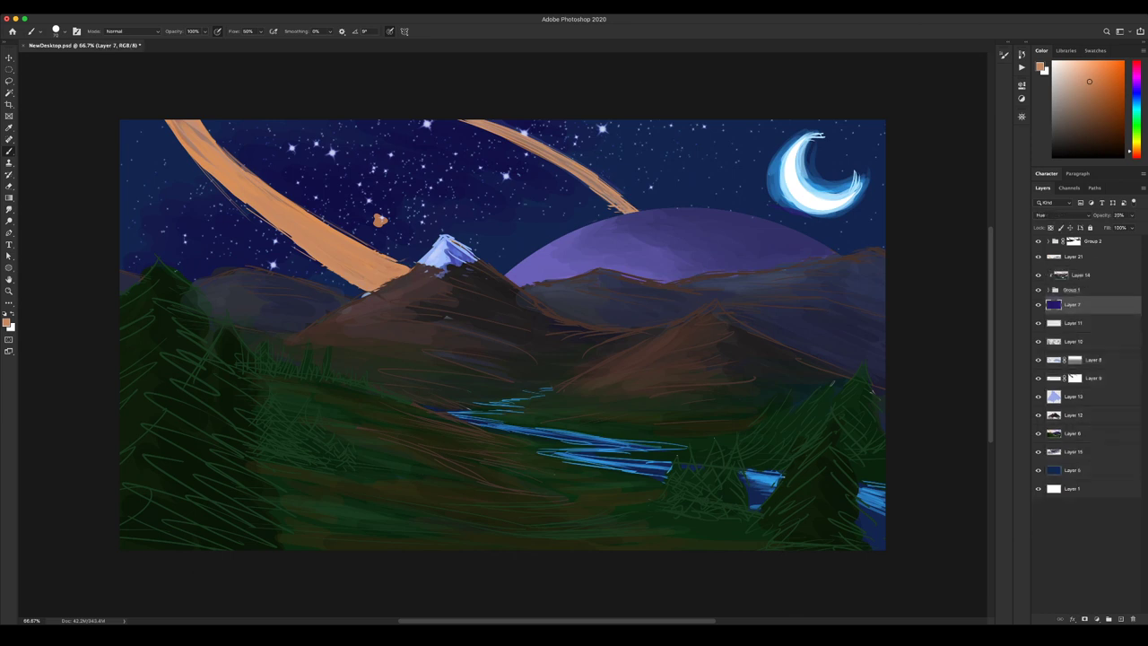
pyautogui.keyDown('shift'); pyautogui.click(1073, 470); pyautogui.keyUp('shift')
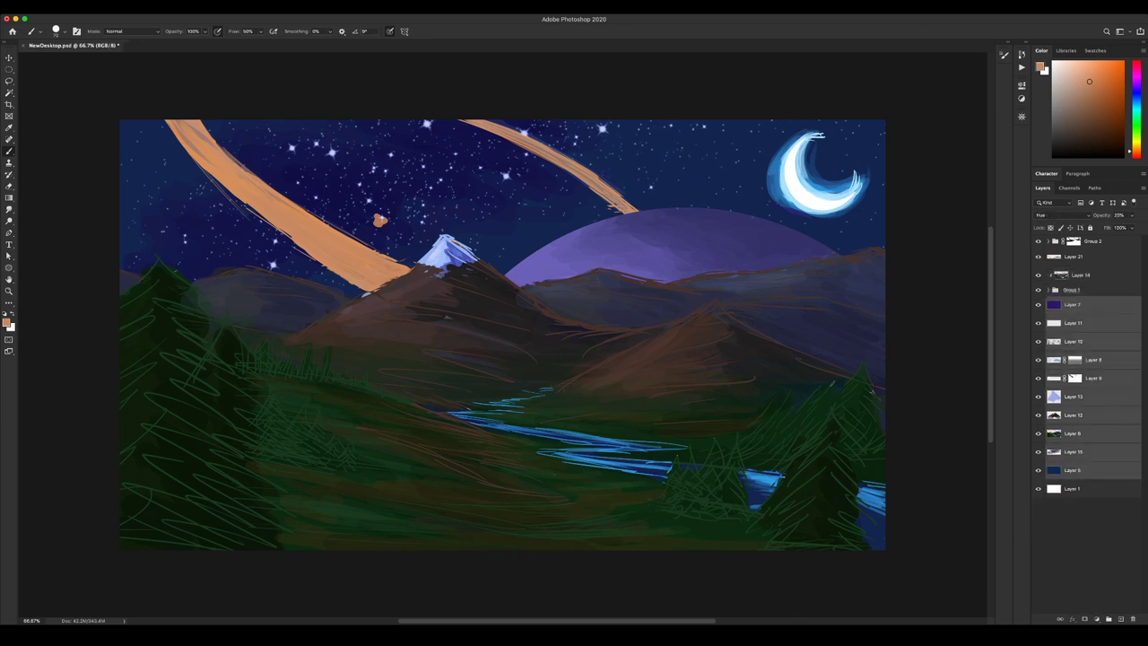
pyautogui.press('super+g')
# Rename Group 1 as Sketch and add a layer mask to it.
pyautogui.click(1073, 289)
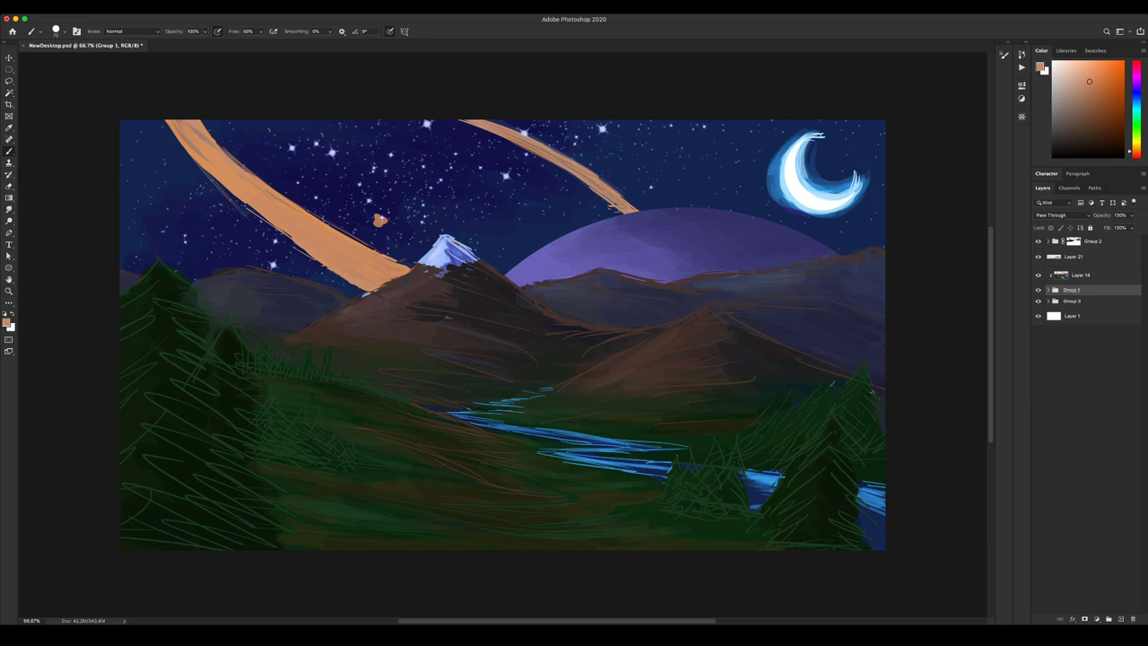
pyautogui.doubleClick(1071, 289)
pyautogui.press('BackSpace')
pyautogui.write('Sketch')
pyautogui.press('Return')
pyautogui.click(1084, 619)
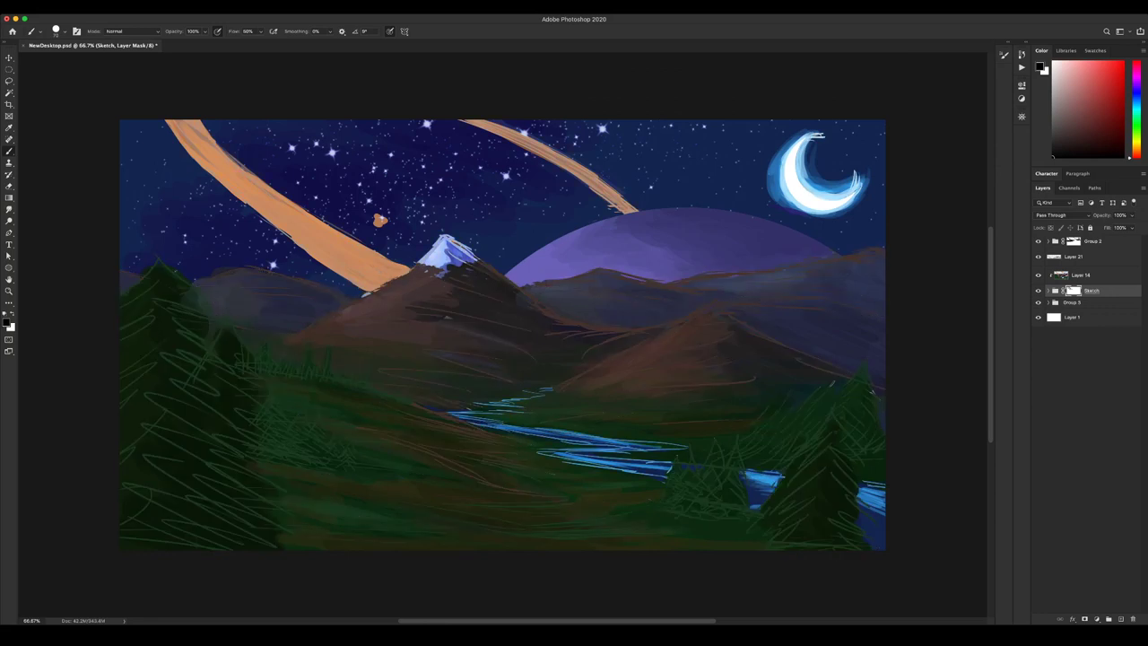
# Refine the large ring on Layer 21 with orange sampled from it, using a smaller brush.
pyautogui.click(1074, 257)
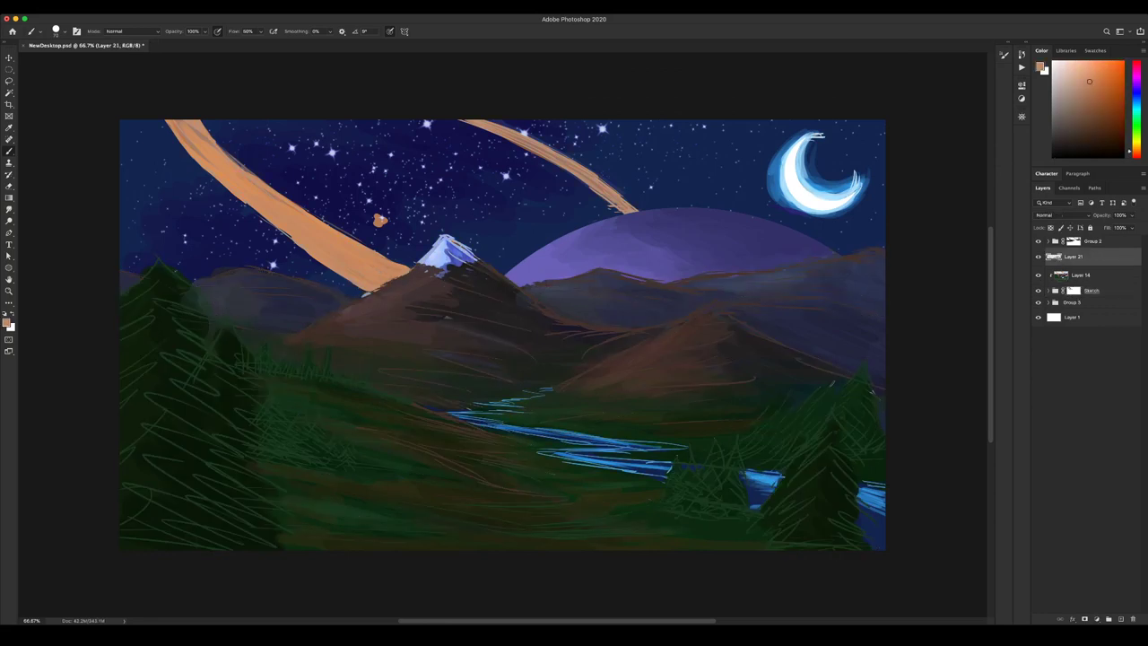
pyautogui.keyDown('alt'); pyautogui.click(215, 172); pyautogui.keyUp('alt')
pyautogui.press('[')
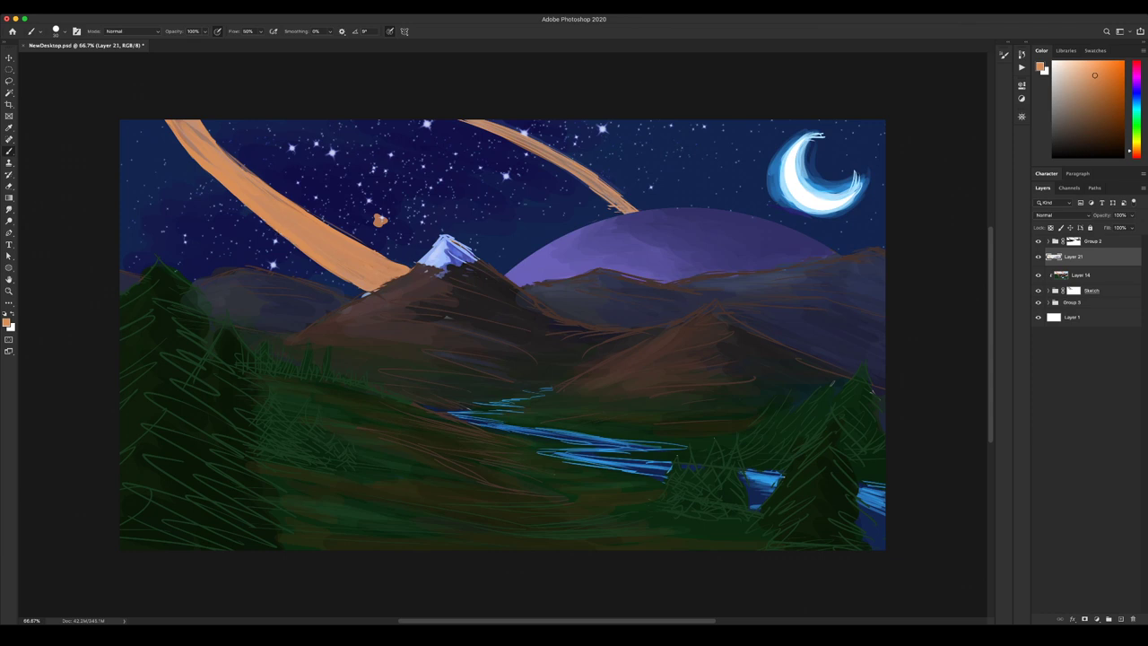
# Smooth the upper part of the large ring on Layer 21 with sampled orange and an enlarged brush.
pyautogui.click(1076, 290)
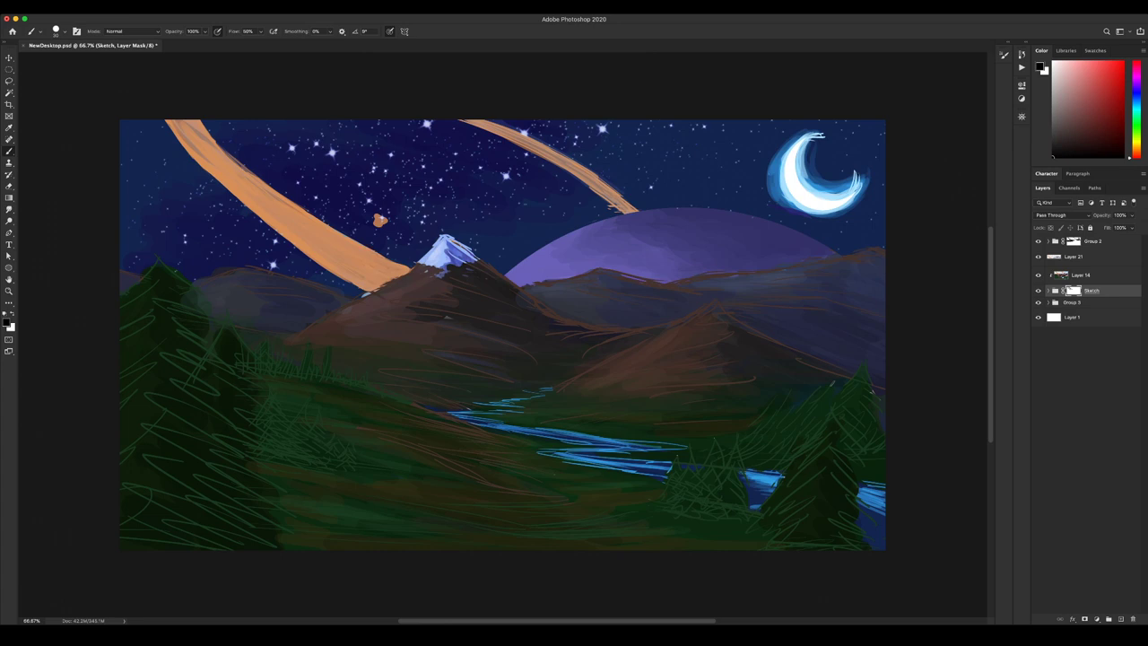
pyautogui.click(1072, 256)
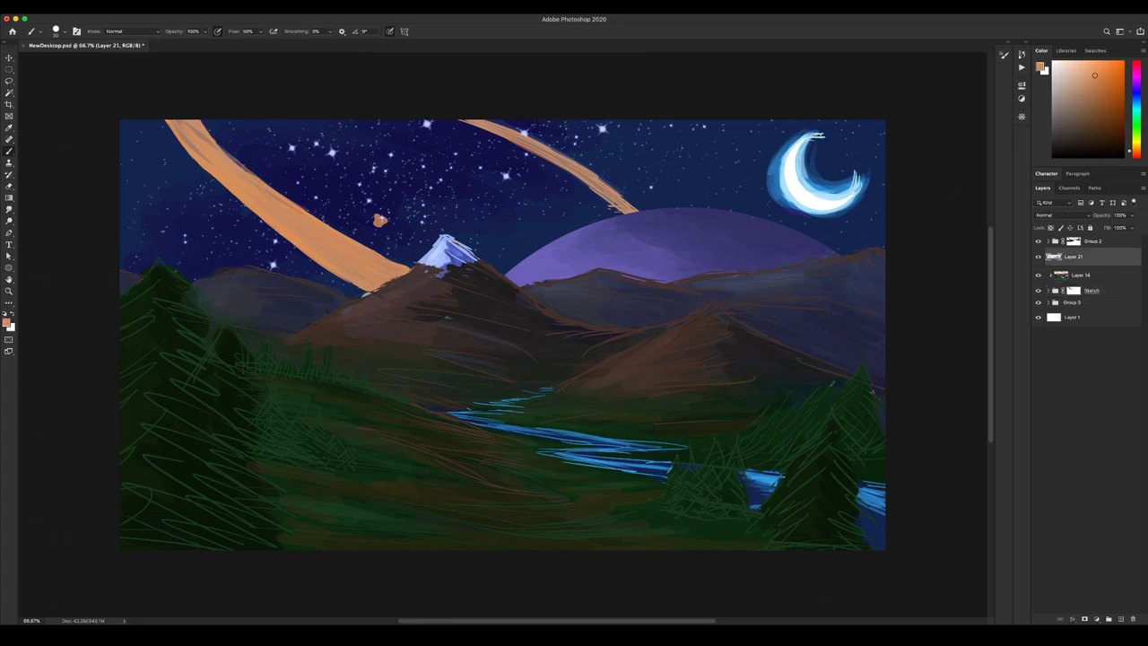
pyautogui.press(']')
pyautogui.press(']')
pyautogui.press(']')
pyautogui.keyDown('alt'); pyautogui.click(229, 166); pyautogui.keyUp('alt')
pyautogui.moveTo(222, 151); pyautogui.dragTo(247, 170)
pyautogui.moveTo(193, 128); pyautogui.dragTo(208, 140)
# Clean up the large ring's edges with dark blues sampled from the sky and orange sampled from the ring.
pyautogui.keyDown('alt'); pyautogui.click(391, 224); pyautogui.keyUp('alt')
pyautogui.press('[')
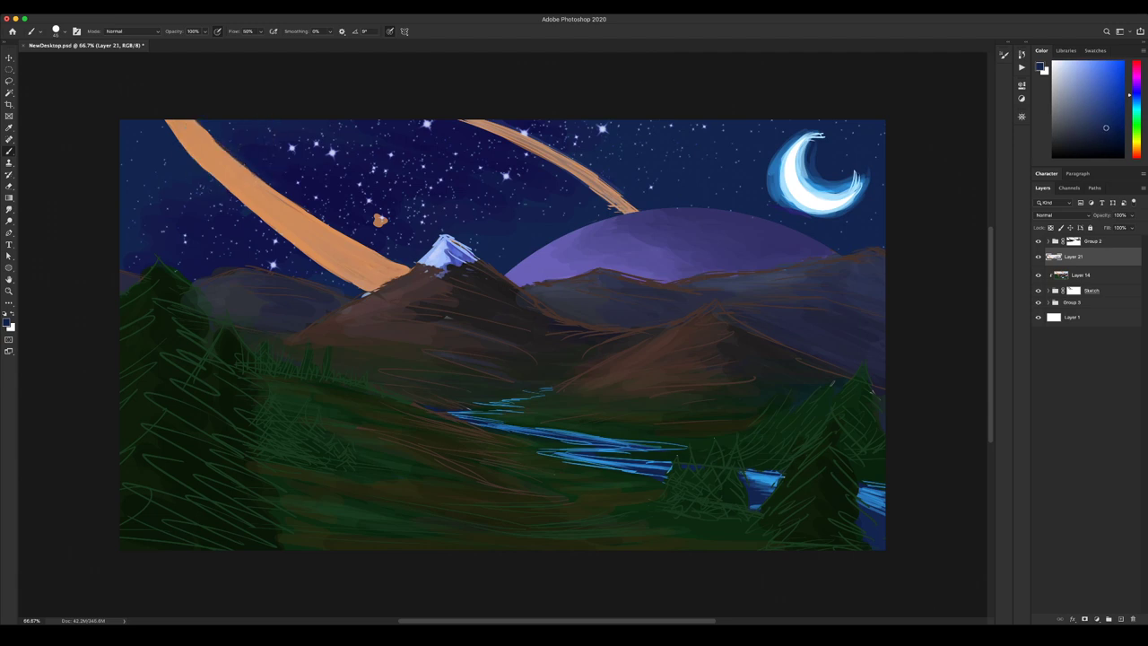
pyautogui.keyDown('alt'); pyautogui.click(286, 183); pyautogui.keyUp('alt')
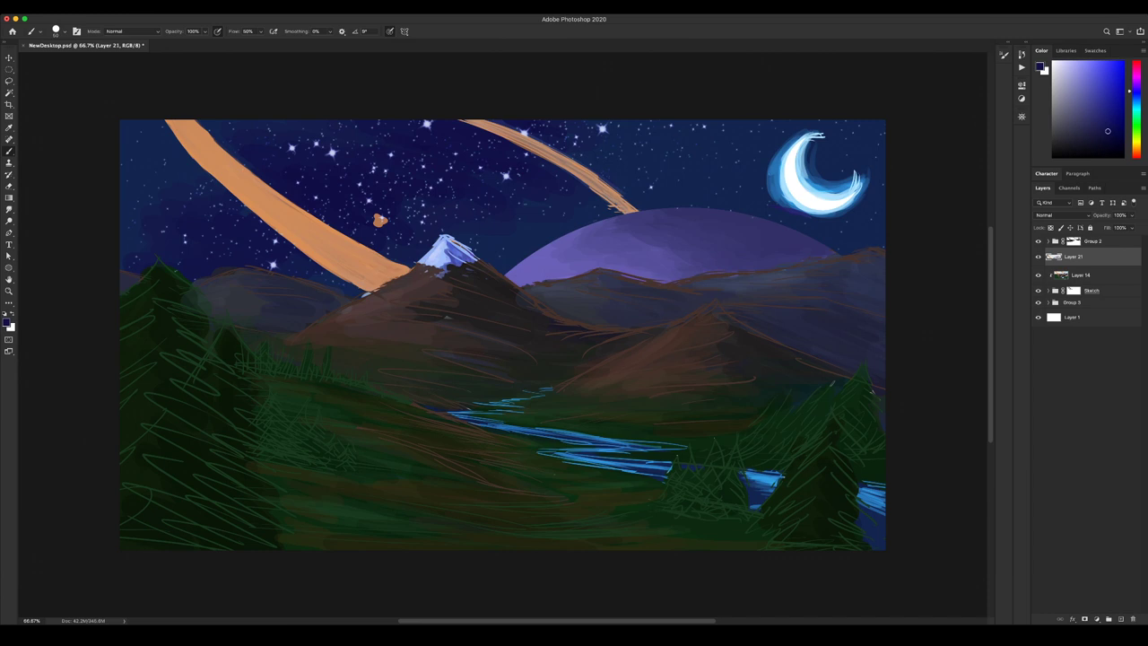
pyautogui.keyDown('alt'); pyautogui.click(289, 223); pyautogui.keyUp('alt')
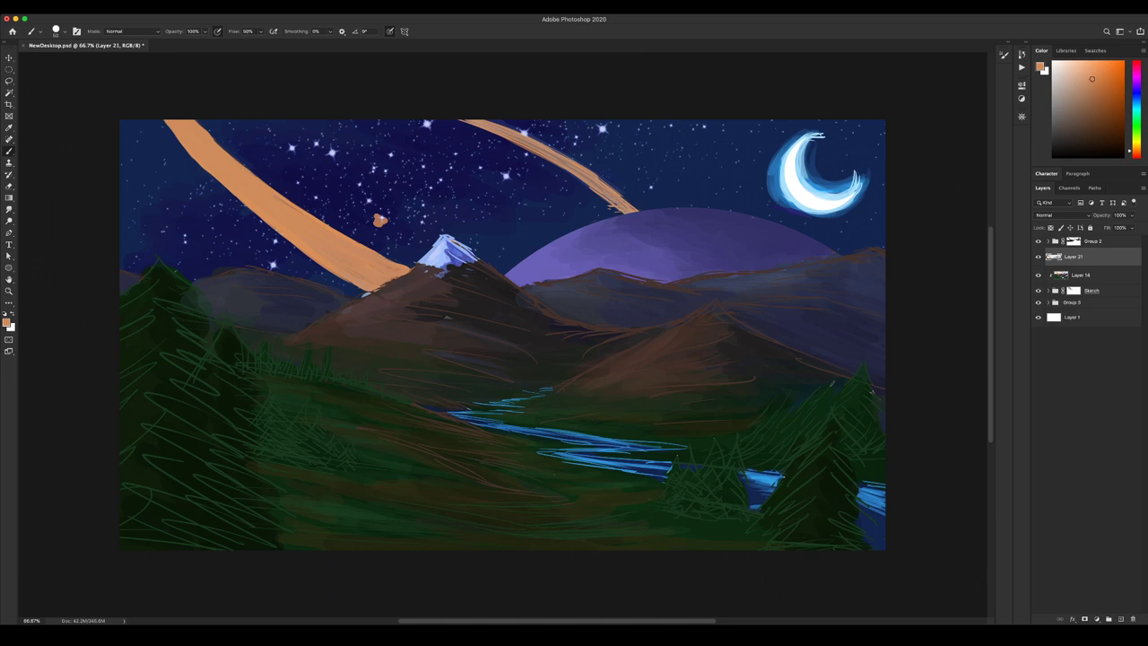
# Shade the middle of the large ring with reddish-brown sampled from the sky swatch, and undo the last stroke.
pyautogui.keyDown('alt'); pyautogui.click(377, 222); pyautogui.keyUp('alt')
pyautogui.press(']')
pyautogui.moveTo(270, 199); pyautogui.dragTo(314, 232)
pyautogui.press('super+z')
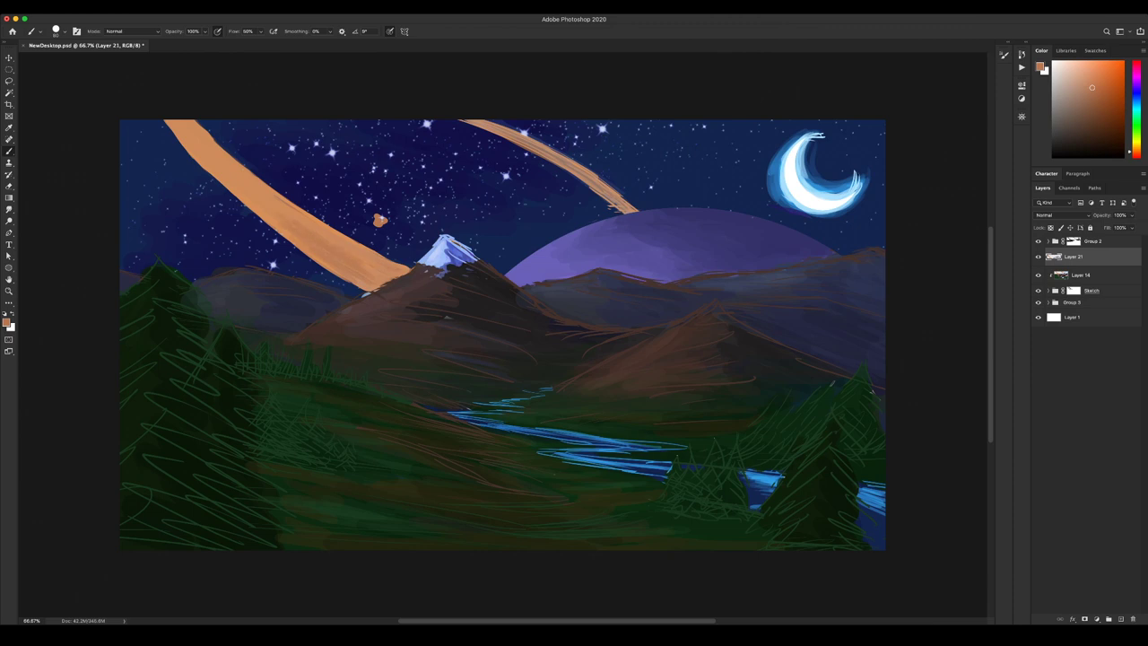
# Pick a slightly lighter reddish-brown and shade the large ring with it on Layer 21.
pyautogui.click(1073, 291)
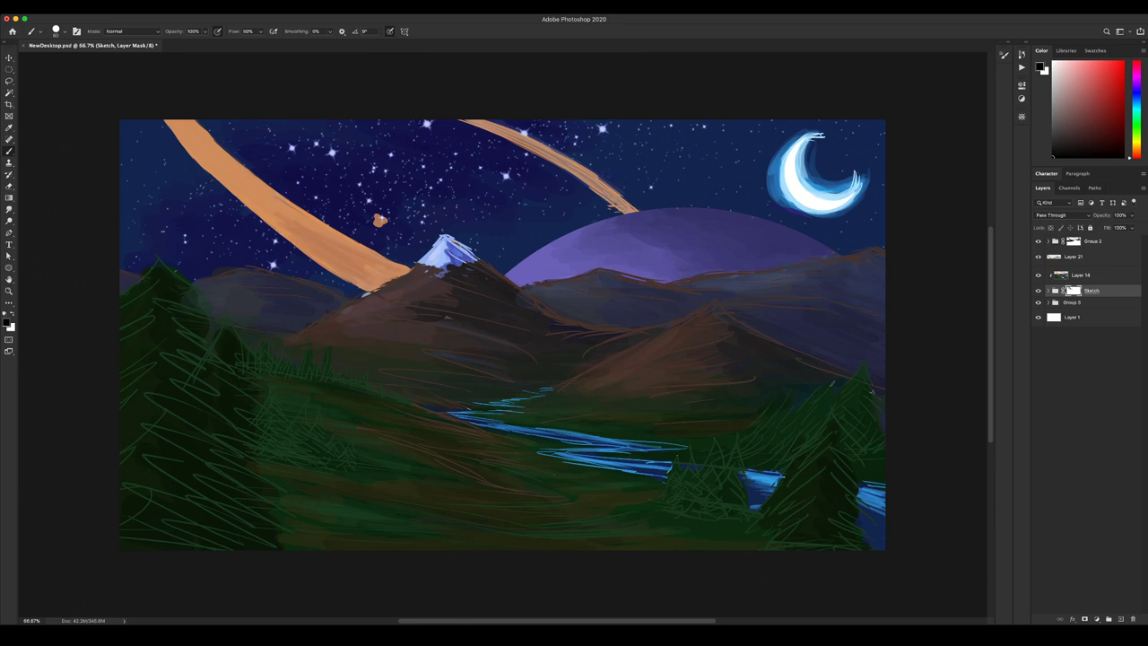
pyautogui.click(1038, 291)
pyautogui.click(1073, 257)
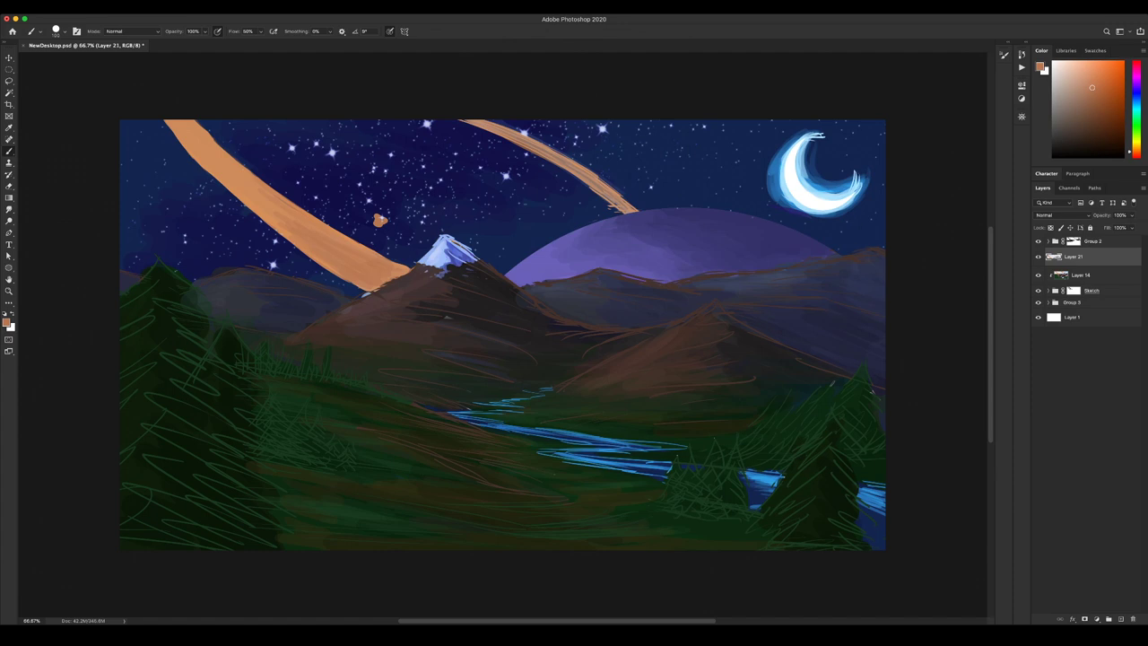
pyautogui.click(1092, 83)
pyautogui.moveTo(1092, 83); pyautogui.dragTo(1091, 86)
# Paint over the sketch lines at the foot of the snow-capped mountain's slope with dark tones sampled from the mountains.
pyautogui.keyDown('alt'); pyautogui.click(529, 313); pyautogui.keyUp('alt')
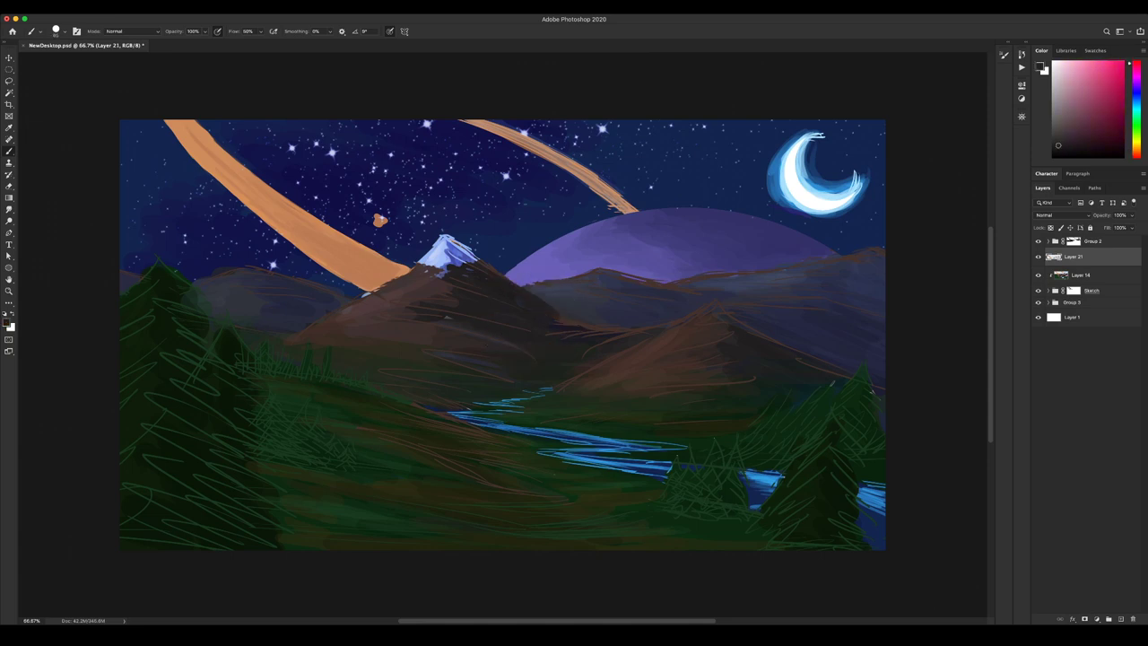
pyautogui.moveTo(556, 321); pyautogui.dragTo(592, 328)
pyautogui.keyDown('alt'); pyautogui.click(567, 325); pyautogui.keyUp('alt')
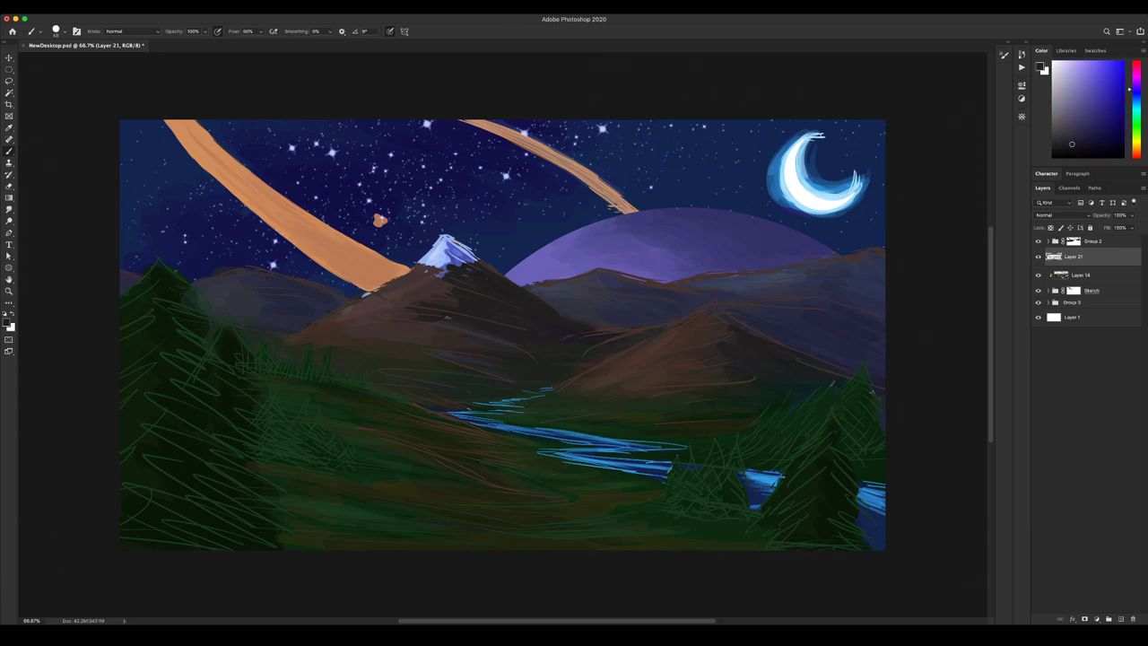
pyautogui.keyDown('alt'); pyautogui.click(532, 307); pyautogui.keyUp('alt')
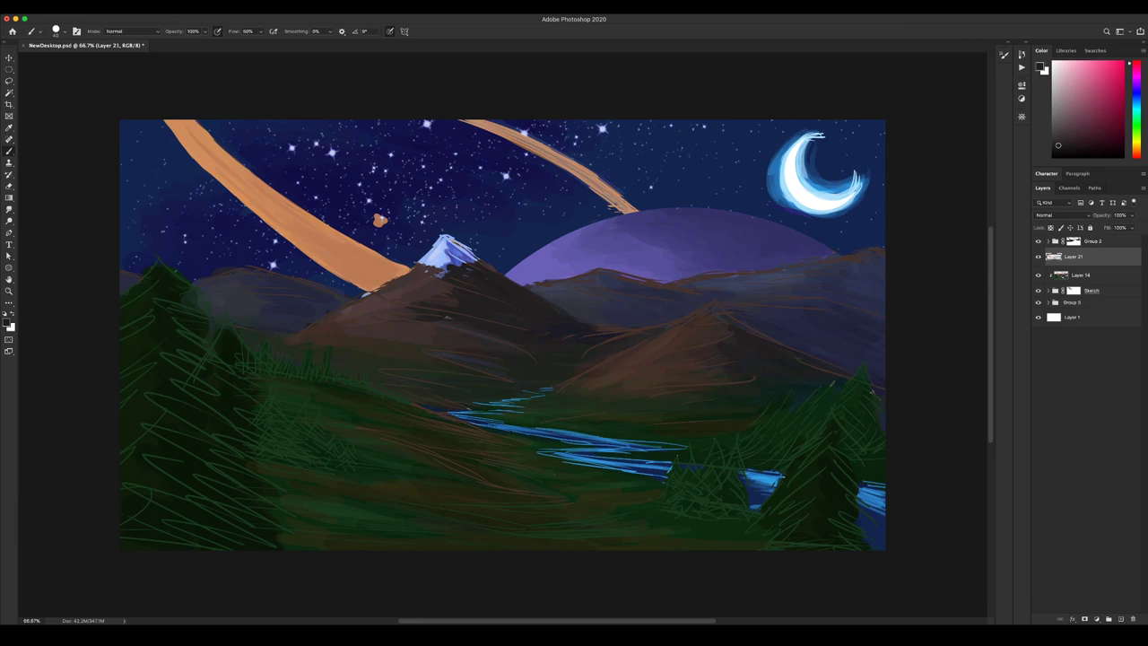
pyautogui.keyDown('alt'); pyautogui.click(614, 346); pyautogui.keyUp('alt')
pyautogui.keyDown('alt'); pyautogui.click(574, 357); pyautogui.keyUp('alt')
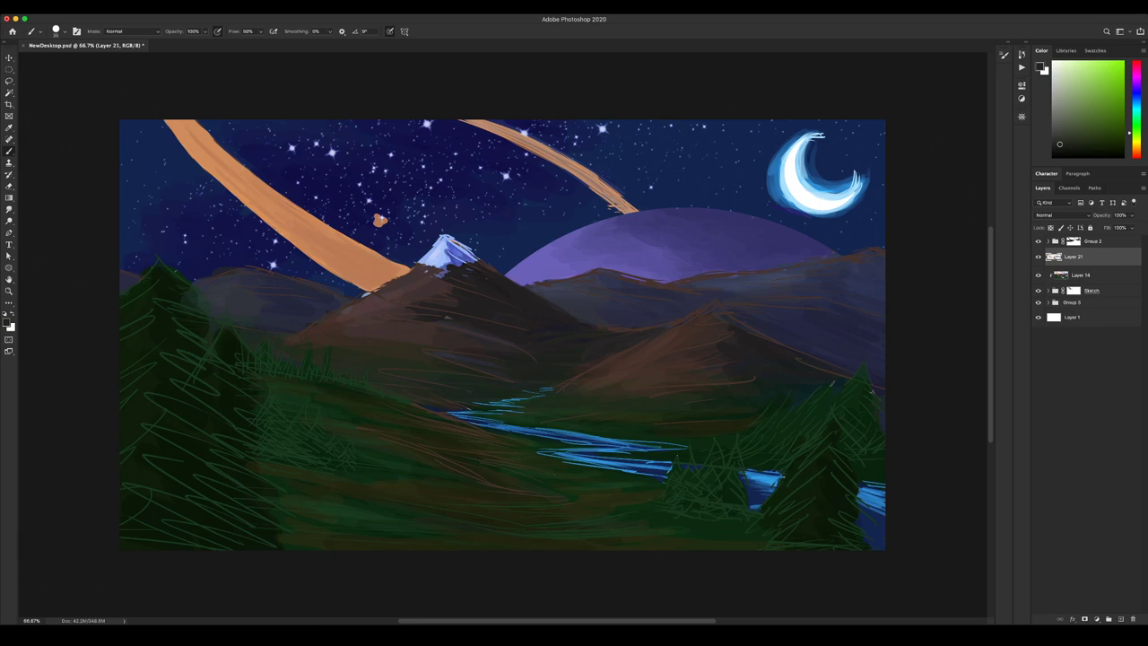
# Paint thin streaks along the large ring on Layer 21 with a smaller brush and colours sampled from the ring and sky.
pyautogui.keyDown('alt'); pyautogui.click(198, 156); pyautogui.keyUp('alt')
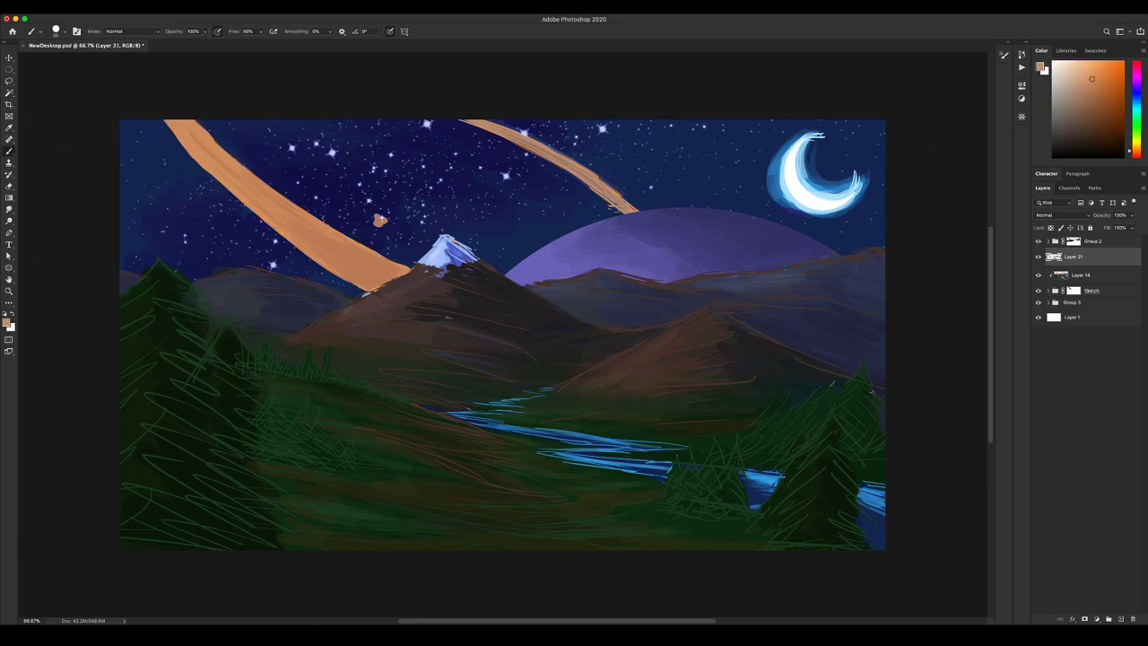
pyautogui.press('[')
pyautogui.press('[')
pyautogui.press('[')
pyautogui.keyDown('alt'); pyautogui.click(314, 253); pyautogui.keyUp('alt')
pyautogui.keyDown('alt'); pyautogui.click(380, 219); pyautogui.keyUp('alt')
pyautogui.keyDown('alt'); pyautogui.click(380, 219); pyautogui.keyUp('alt')
pyautogui.keyDown('alt'); pyautogui.click(380, 220); pyautogui.keyUp('alt')
pyautogui.keyDown('alt'); pyautogui.click(380, 220); pyautogui.keyUp('alt')
pyautogui.keyDown('alt'); pyautogui.click(380, 220); pyautogui.keyUp('alt')
pyautogui.press('[')
pyautogui.press('[')
pyautogui.press('[')
pyautogui.press('[')
pyautogui.keyDown('alt'); pyautogui.click(380, 220); pyautogui.keyUp('alt')
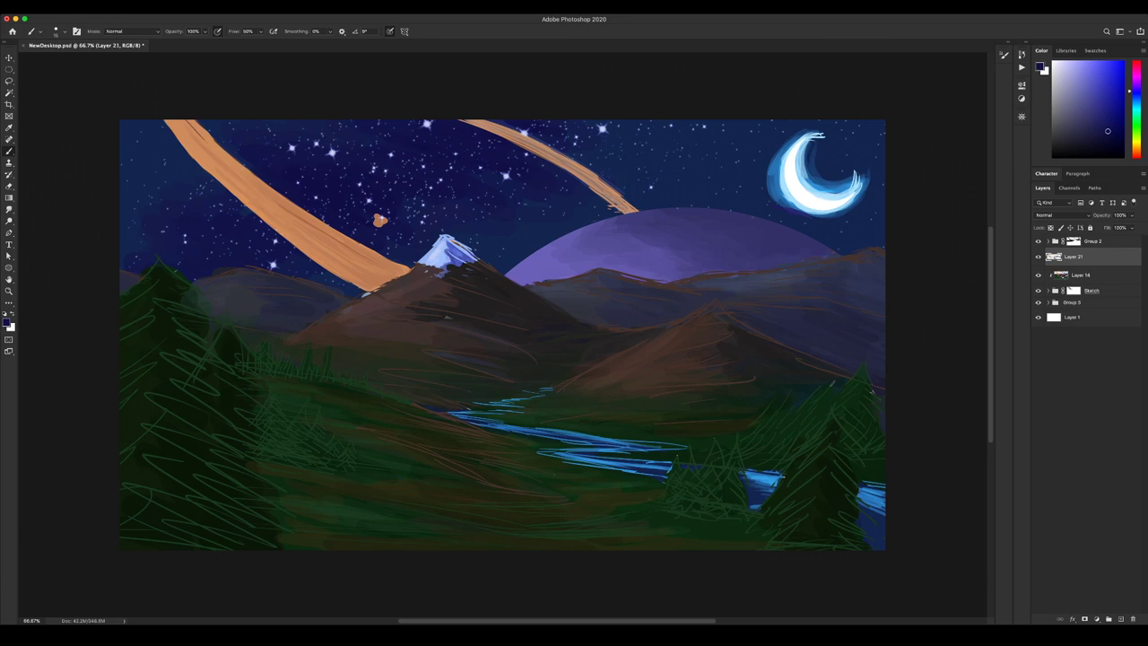
# Paint a dark blue gap running down the upper side of the large ring to the mountain.
pyautogui.press('[')
pyautogui.moveTo(187, 121); pyautogui.dragTo(259, 187)
pyautogui.moveTo(208, 148); pyautogui.dragTo(398, 277)
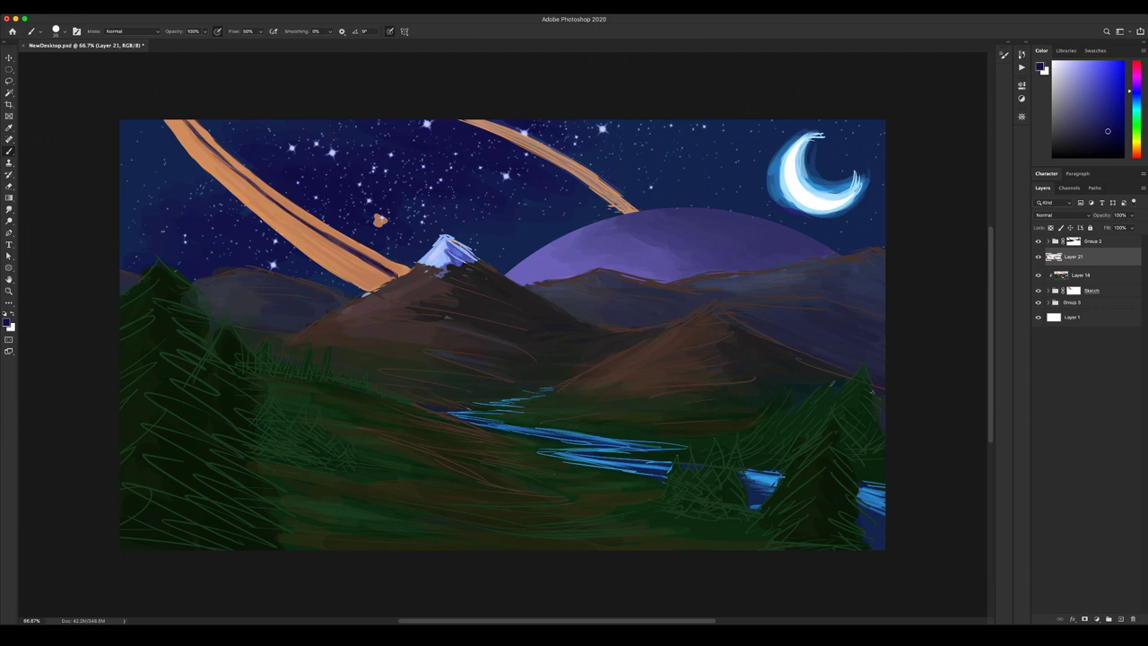
pyautogui.press('[')
pyautogui.press(']')
pyautogui.moveTo(260, 192); pyautogui.dragTo(383, 272)
# Refine the large ring's dark gap with a small brush, alternating sampled orange with dark blue and purple.
pyautogui.keyDown('alt'); pyautogui.click(380, 220); pyautogui.keyUp('alt')
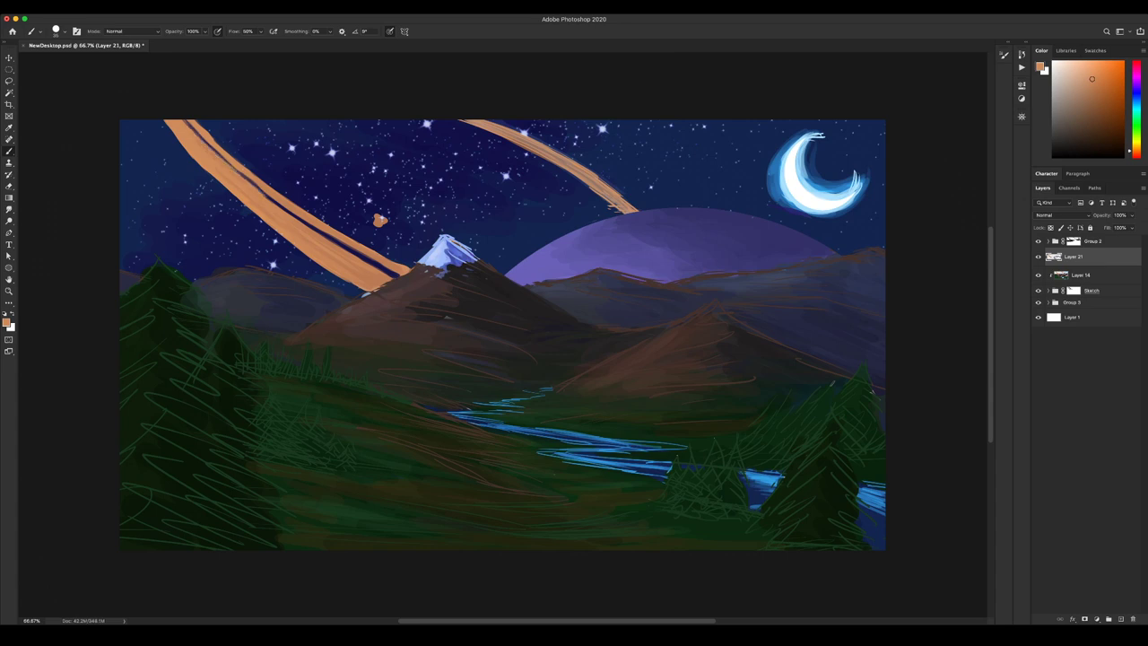
pyautogui.keyDown('alt'); pyautogui.click(281, 205); pyautogui.keyUp('alt')
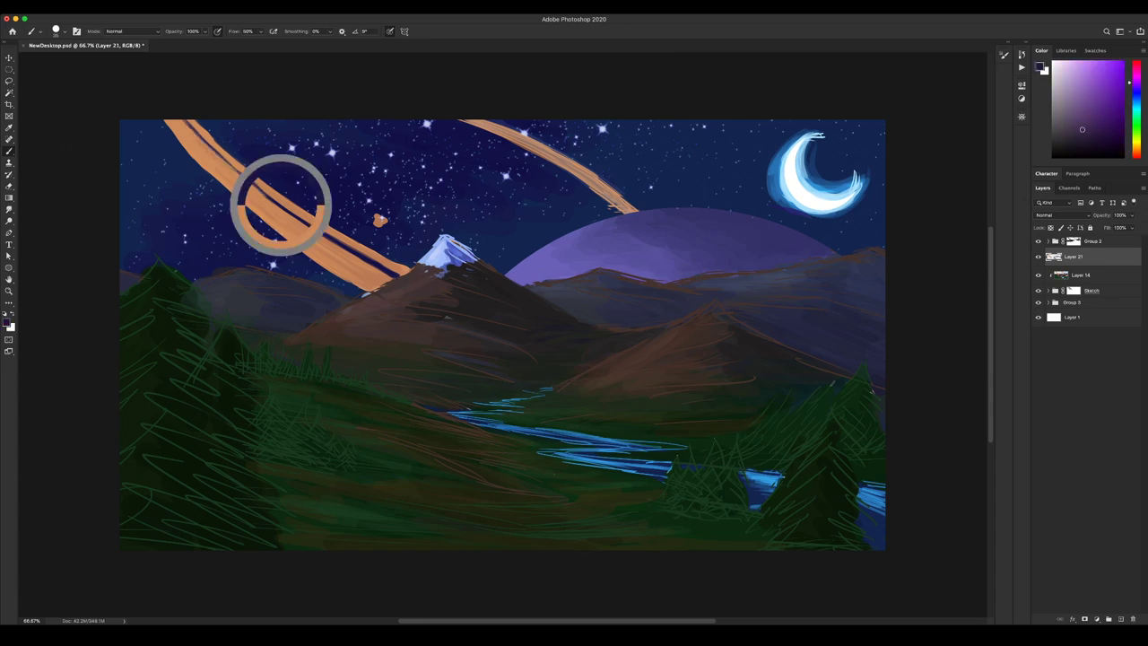
pyautogui.press('[')
pyautogui.press('[')
pyautogui.press('[')
pyautogui.press('[')
pyautogui.moveTo(215, 150); pyautogui.dragTo(239, 172)
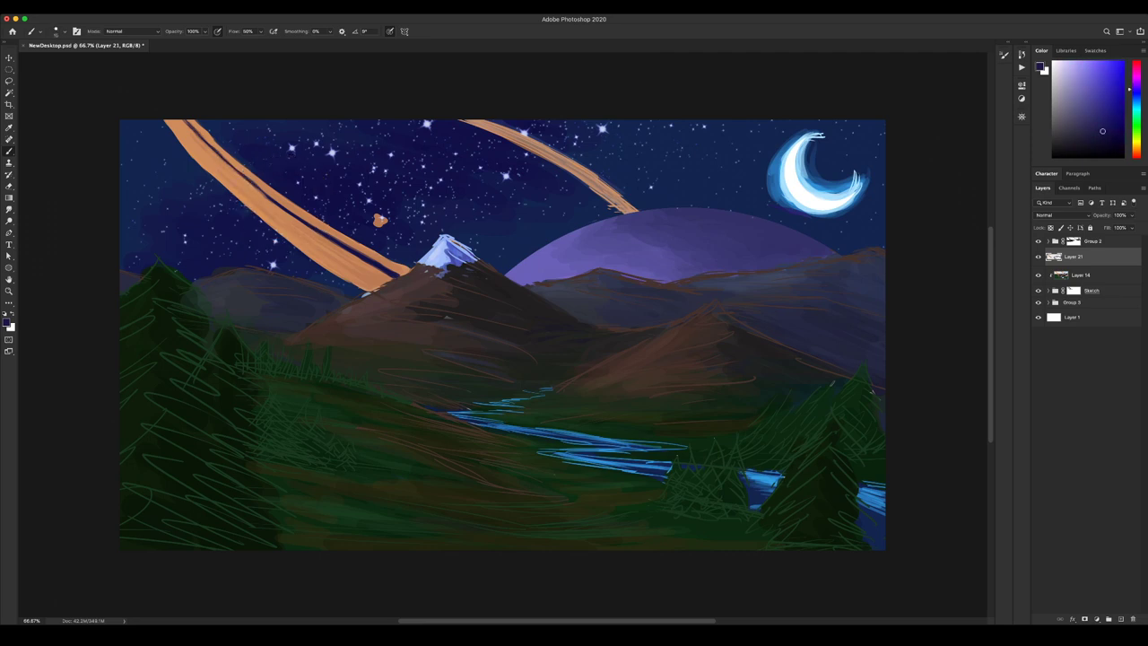
pyautogui.keyDown('alt'); pyautogui.click(271, 196); pyautogui.keyUp('alt')
pyautogui.press(']')
pyautogui.moveTo(254, 187); pyautogui.dragTo(267, 198)
pyautogui.keyDown('alt'); pyautogui.click(192, 125); pyautogui.keyUp('alt')
pyautogui.keyDown('alt'); pyautogui.click(193, 124); pyautogui.keyUp('alt')
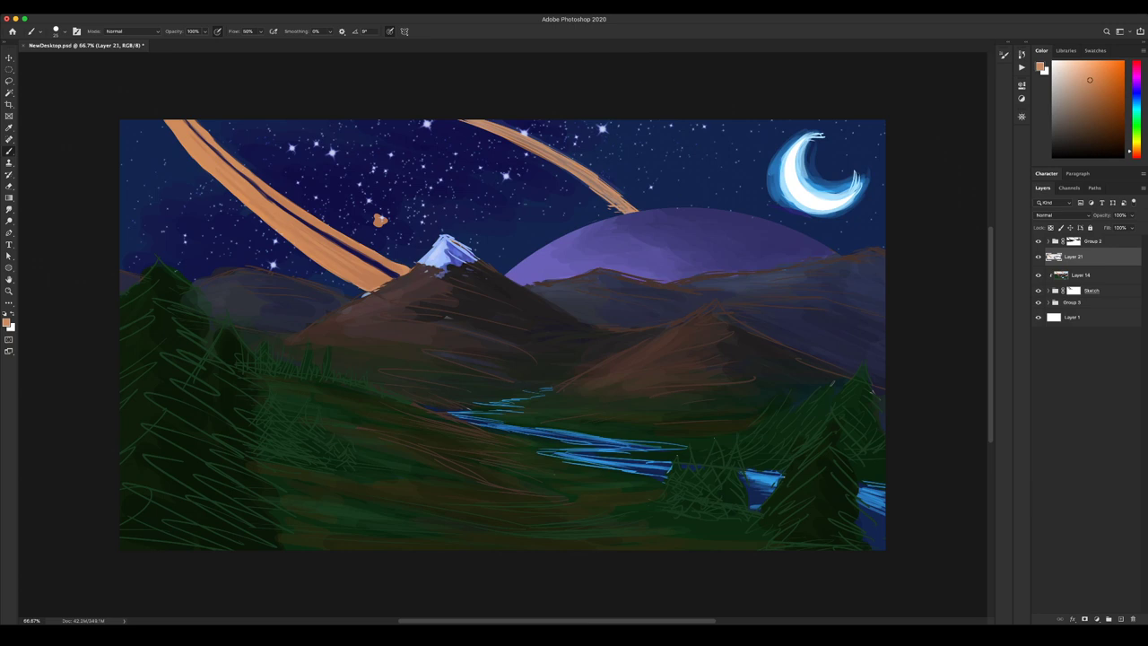
pyautogui.keyDown('alt'); pyautogui.click(374, 262); pyautogui.keyUp('alt')
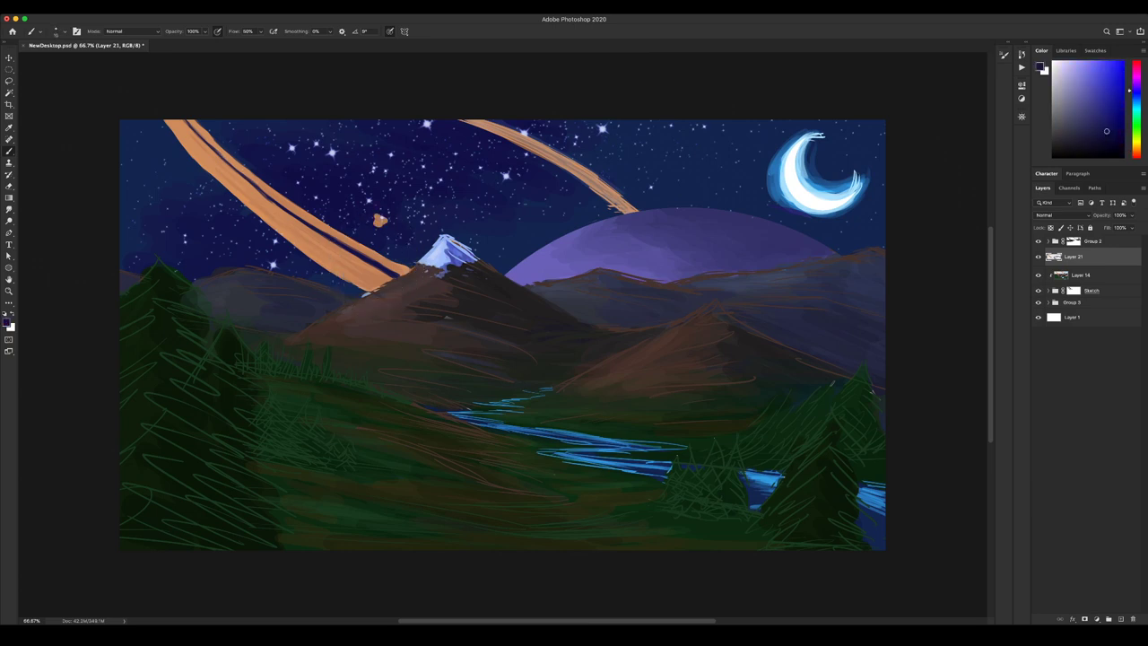
# Undo the dark blue strokes along the middle of the large ring and paint a second thin gap below the first.
pyautogui.moveTo(268, 217); pyautogui.dragTo(368, 281)
pyautogui.press('super+z')
pyautogui.press('super+z')
pyautogui.press('super+z')
pyautogui.moveTo(220, 165); pyautogui.dragTo(245, 187)
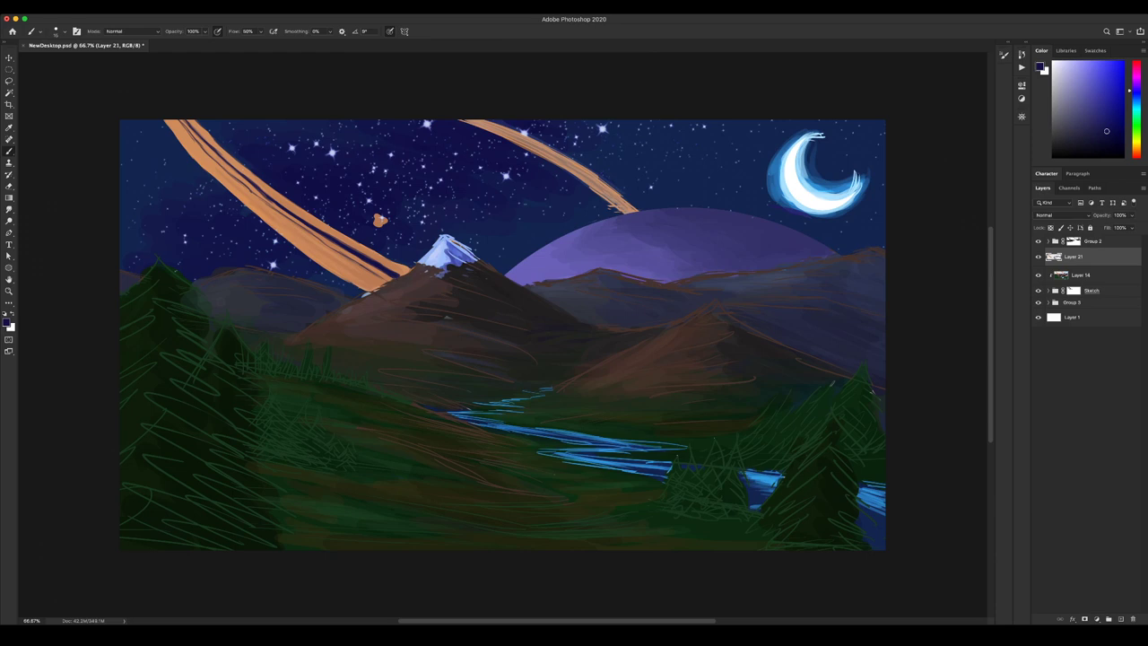
# Soften the second gap in the large ring with orange and dark purple sampled from the ring.
pyautogui.keyDown('alt'); pyautogui.click(195, 139); pyautogui.keyUp('alt')
pyautogui.press(']')
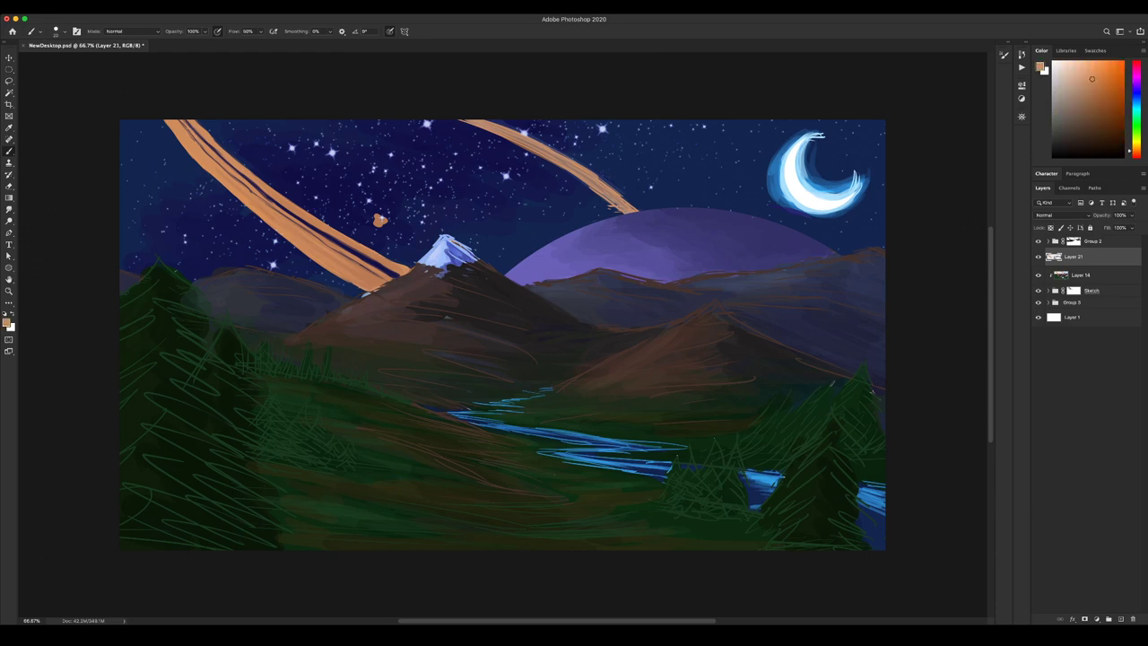
pyautogui.keyDown('alt'); pyautogui.click(375, 260); pyautogui.keyUp('alt')
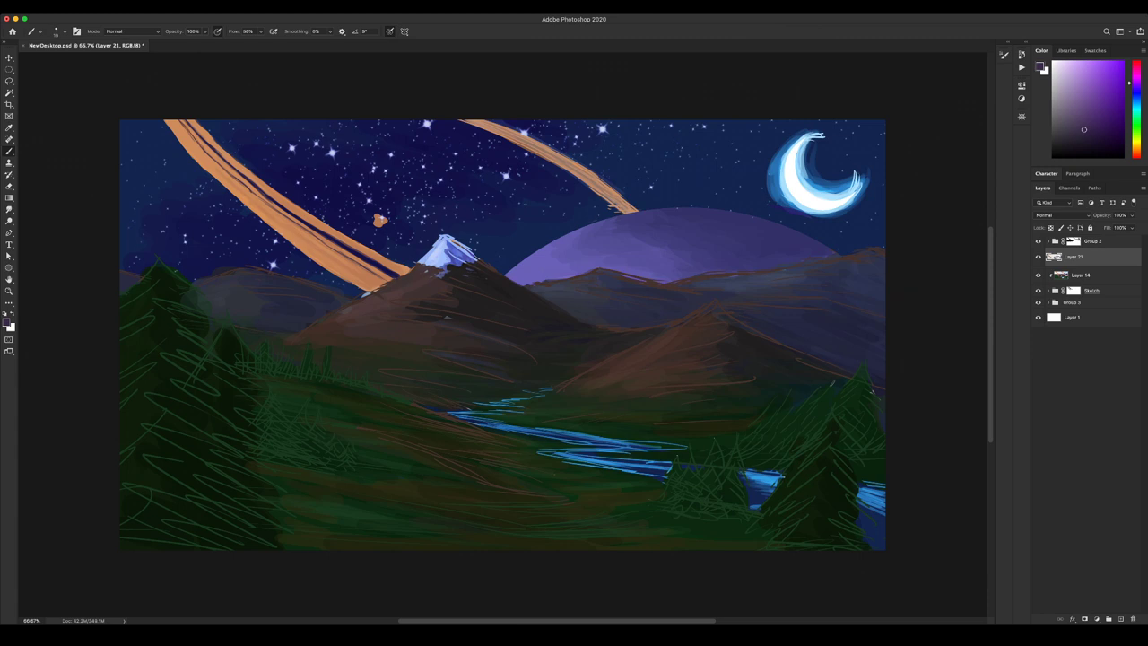
pyautogui.keyDown('alt'); pyautogui.click(192, 136); pyautogui.keyUp('alt')
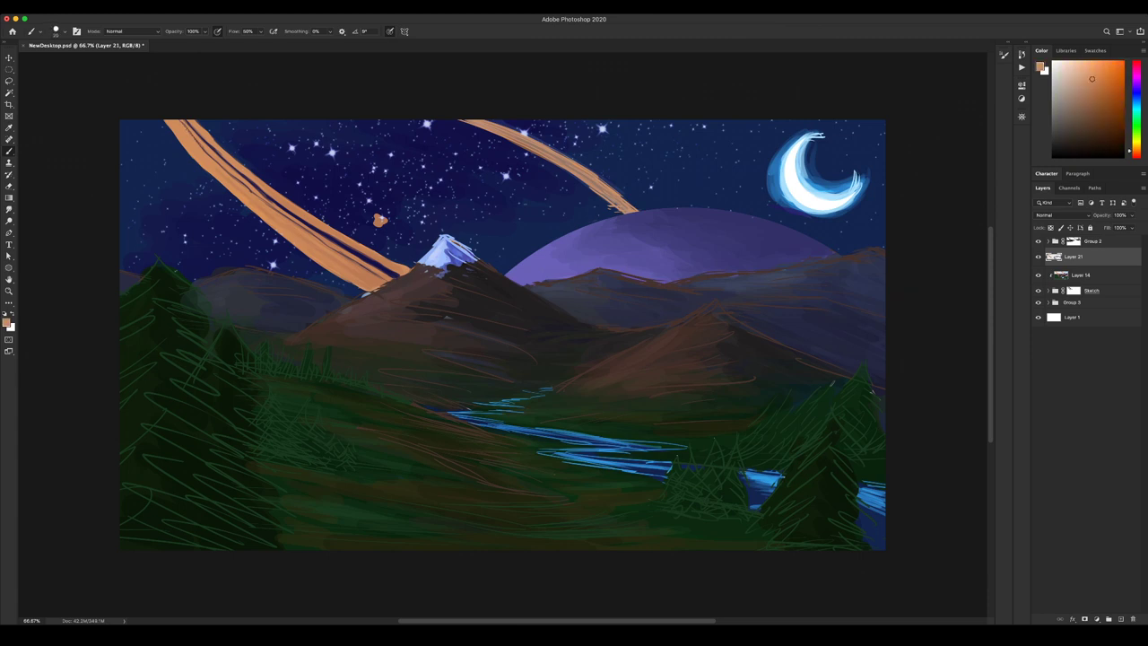
pyautogui.keyDown('alt'); pyautogui.click(243, 179); pyautogui.keyUp('alt')
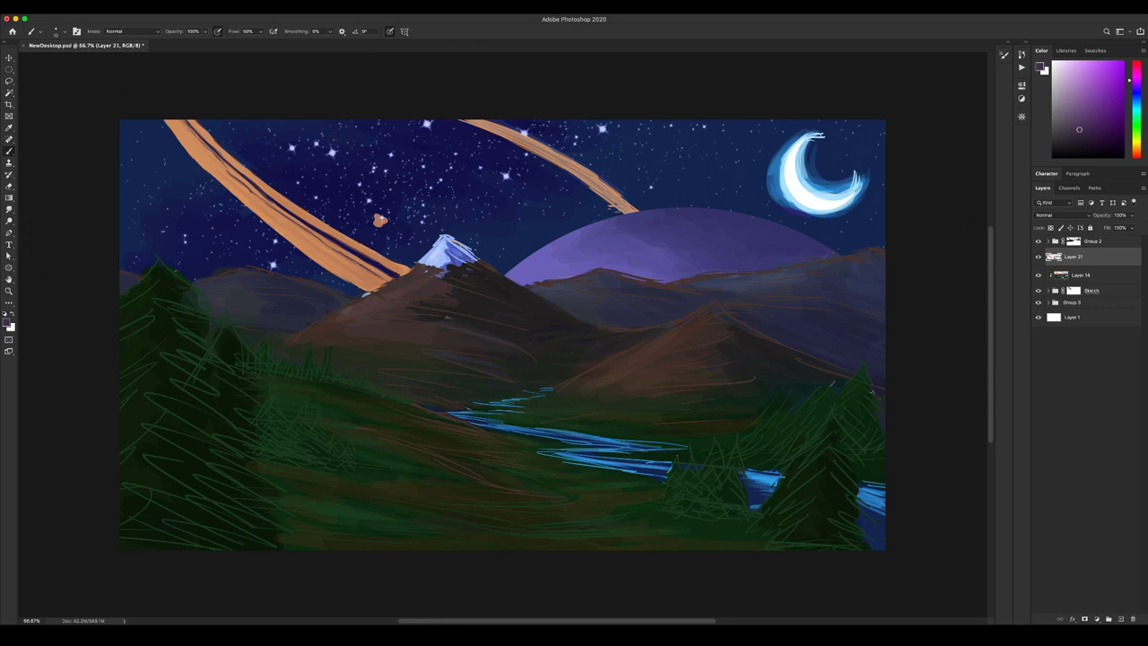
pyautogui.keyDown('alt'); pyautogui.click(240, 181); pyautogui.keyUp('alt')
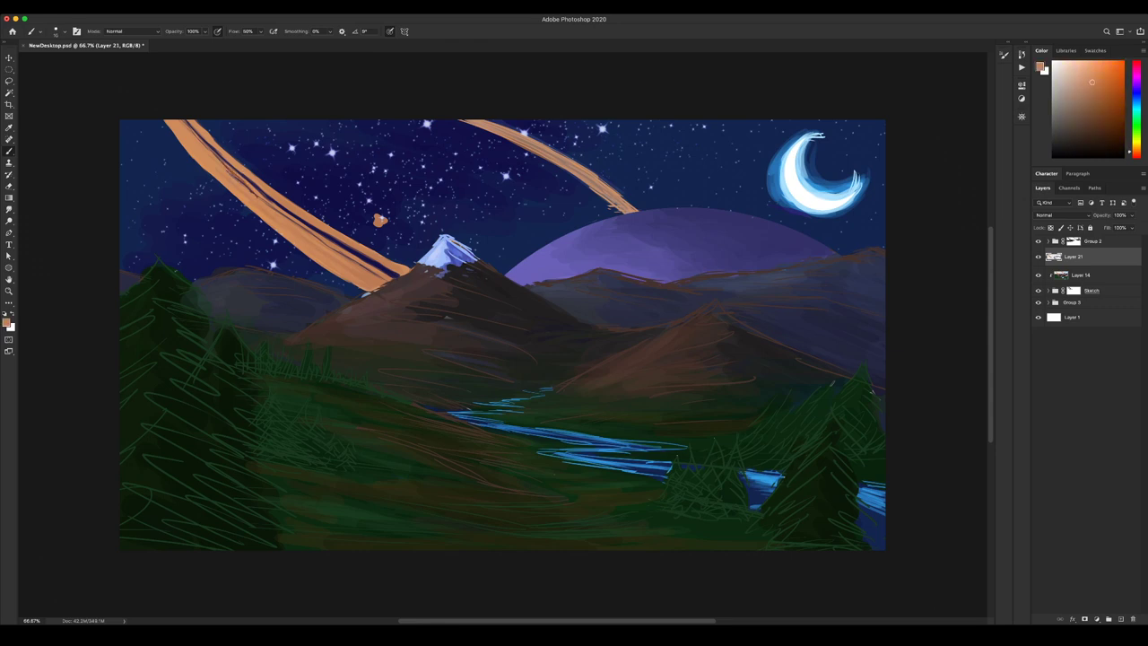
pyautogui.keyDown('alt'); pyautogui.click(244, 173); pyautogui.keyUp('alt')
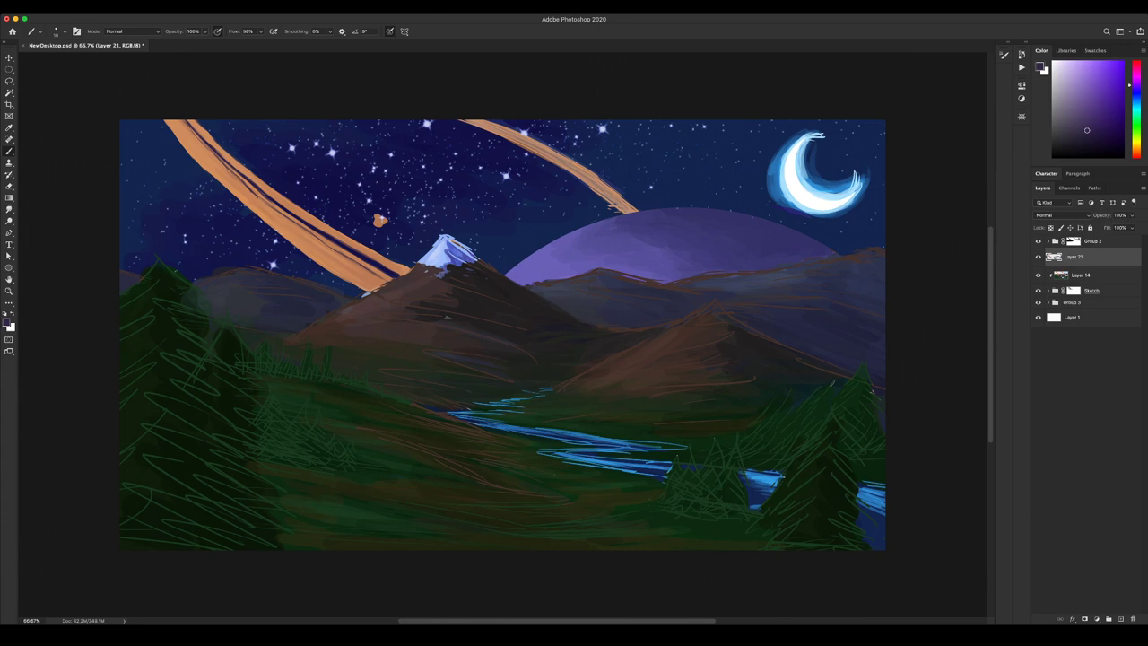
# Extend the thin dark line down the lower part of the large ring towards the mountain, and sample the ring's orange.
pyautogui.moveTo(245, 185)
pyautogui.mouseDown()
pyautogui.moveTo(347, 256)
pyautogui.moveTo(371, 255)
pyautogui.moveTo(326, 257)
pyautogui.mouseUp()
pyautogui.press(']')
pyautogui.press(']')
pyautogui.moveTo(308, 248); pyautogui.dragTo(364, 282)
pyautogui.keyDown('alt'); pyautogui.click(296, 235); pyautogui.keyUp('alt')
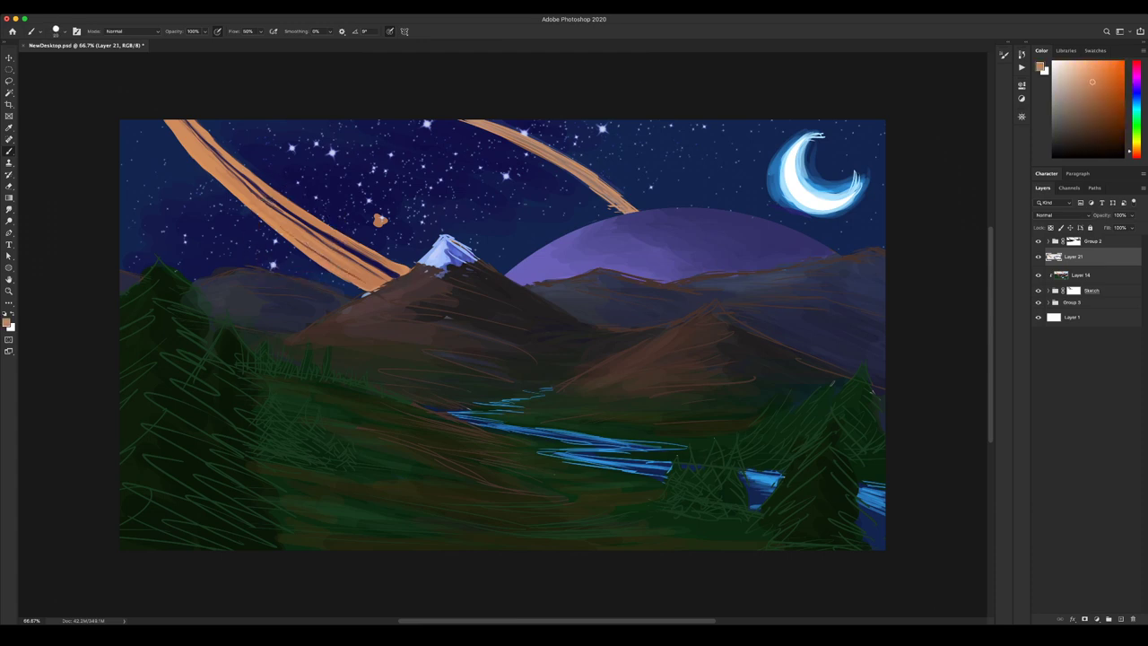
# Trim the outer edge of the large ring's upper end with sampled sky blue, redoing one stroke on Layer 21.
pyautogui.press(']')
pyautogui.keyDown('alt'); pyautogui.click(400, 230); pyautogui.keyUp('alt')
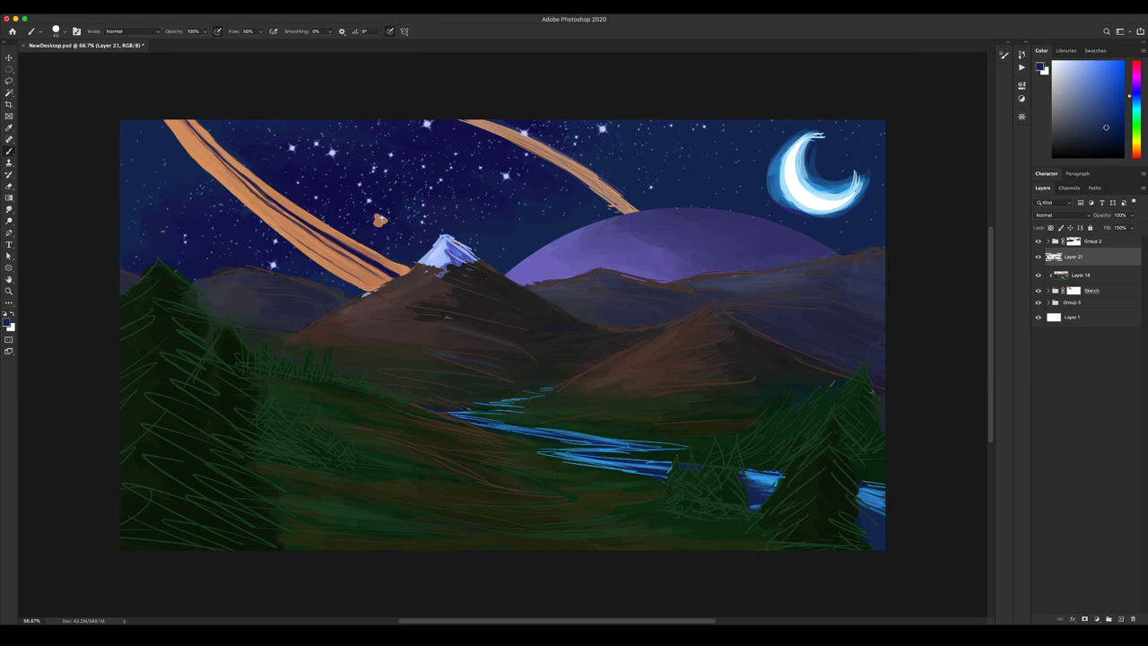
pyautogui.moveTo(164, 119); pyautogui.dragTo(177, 139)
pyautogui.press('super+z')
pyautogui.moveTo(178, 140); pyautogui.dragTo(192, 160)
pyautogui.click(1073, 241)
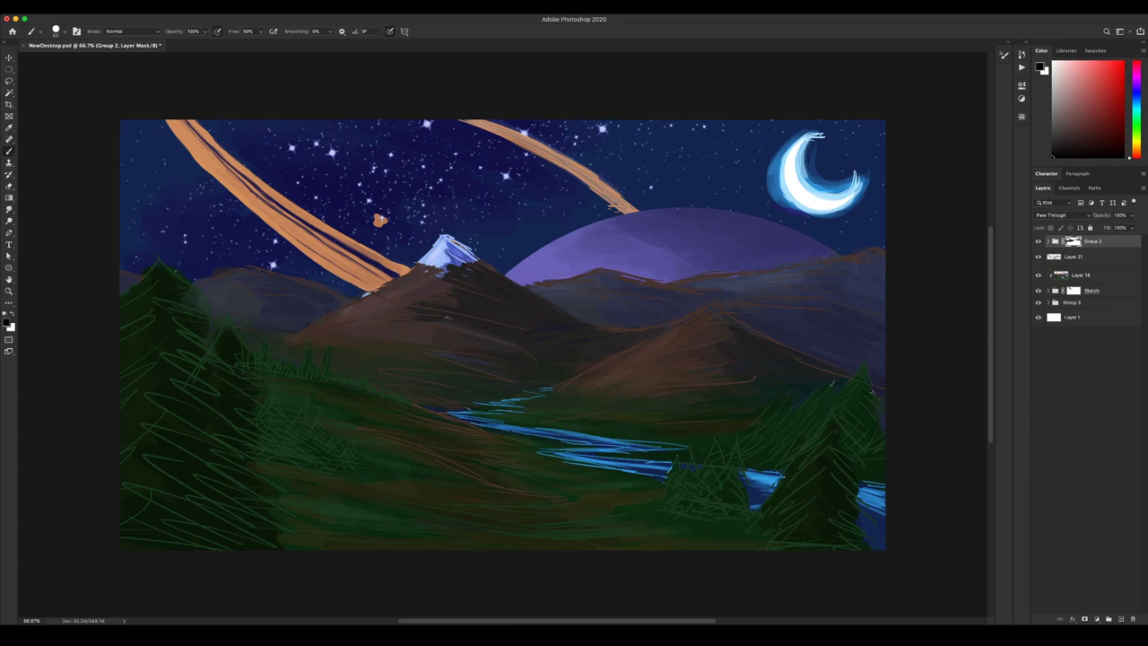
pyautogui.click(1074, 256)
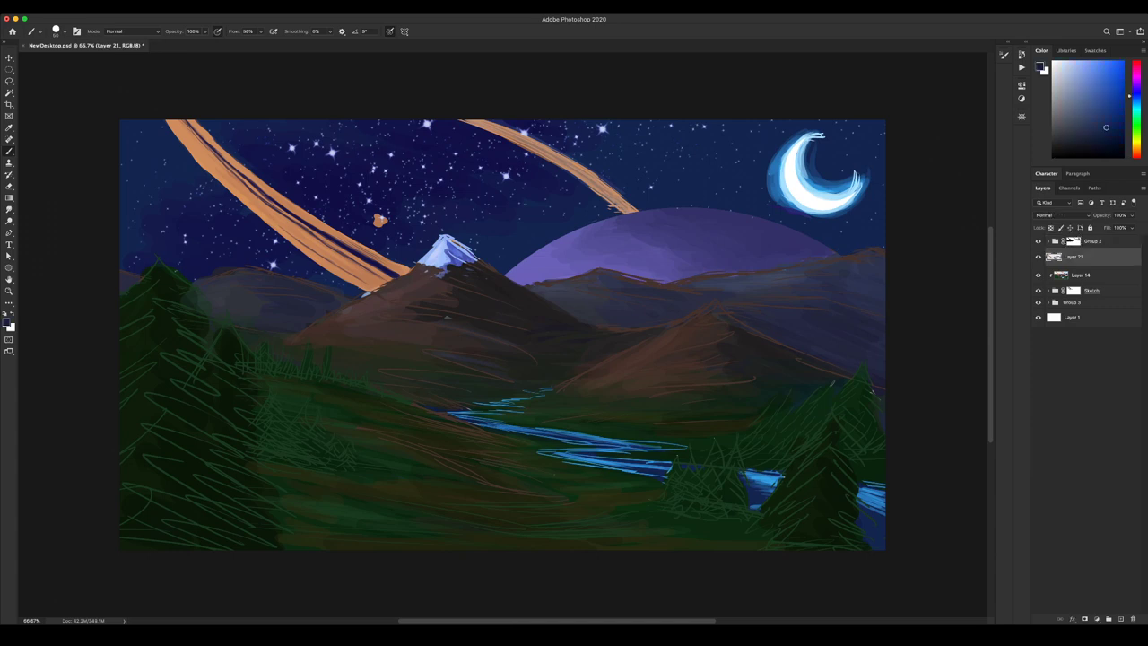
# Smooth the small ring above the purple planet with sampled beige-orange, undoing the stray stroke on the large ring.
pyautogui.keyDown('alt'); pyautogui.click(581, 172); pyautogui.keyUp('alt')
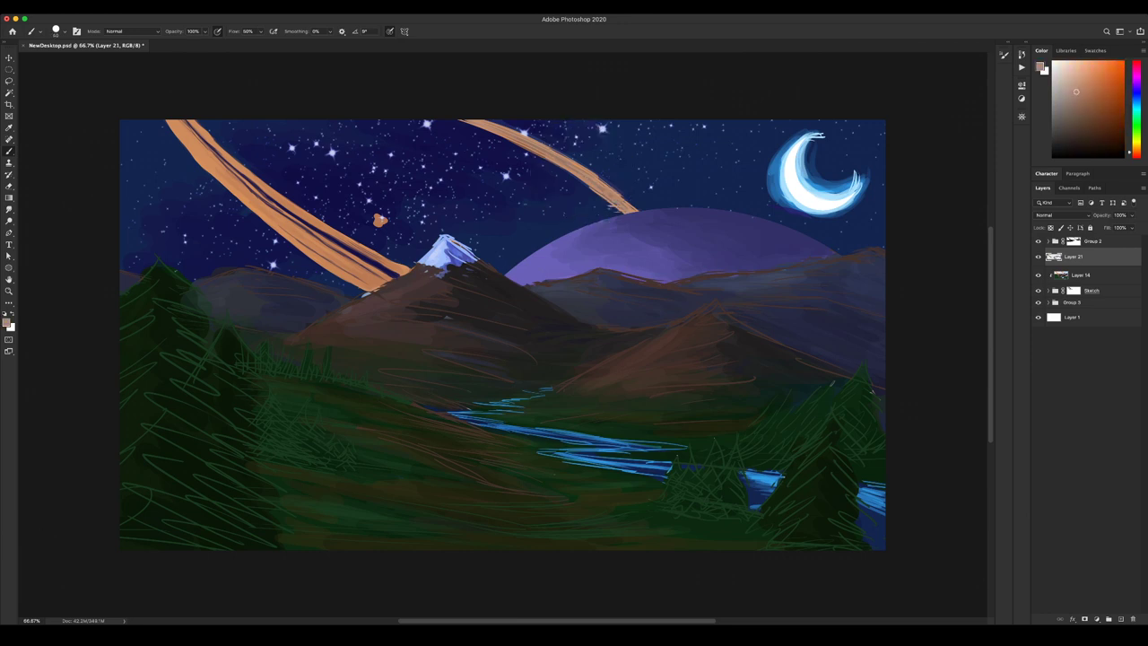
pyautogui.keyDown('alt'); pyautogui.click(473, 120); pyautogui.keyUp('alt')
pyautogui.moveTo(533, 147); pyautogui.dragTo(572, 174)
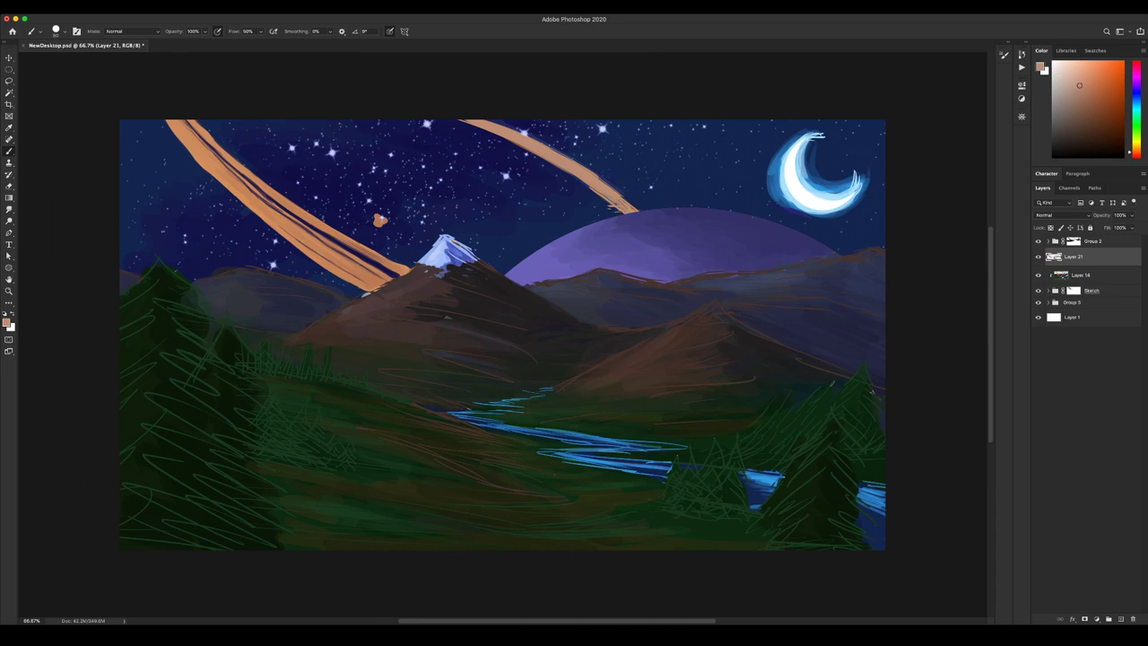
pyautogui.moveTo(291, 195); pyautogui.dragTo(309, 203)
pyautogui.press('super+z')
pyautogui.press('[')
pyautogui.keyDown('alt'); pyautogui.click(603, 182); pyautogui.keyUp('alt')
# Mask out the sketch lines around the small ring on the Sketch group's mask, and return to Layer 21.
pyautogui.click(1073, 290)
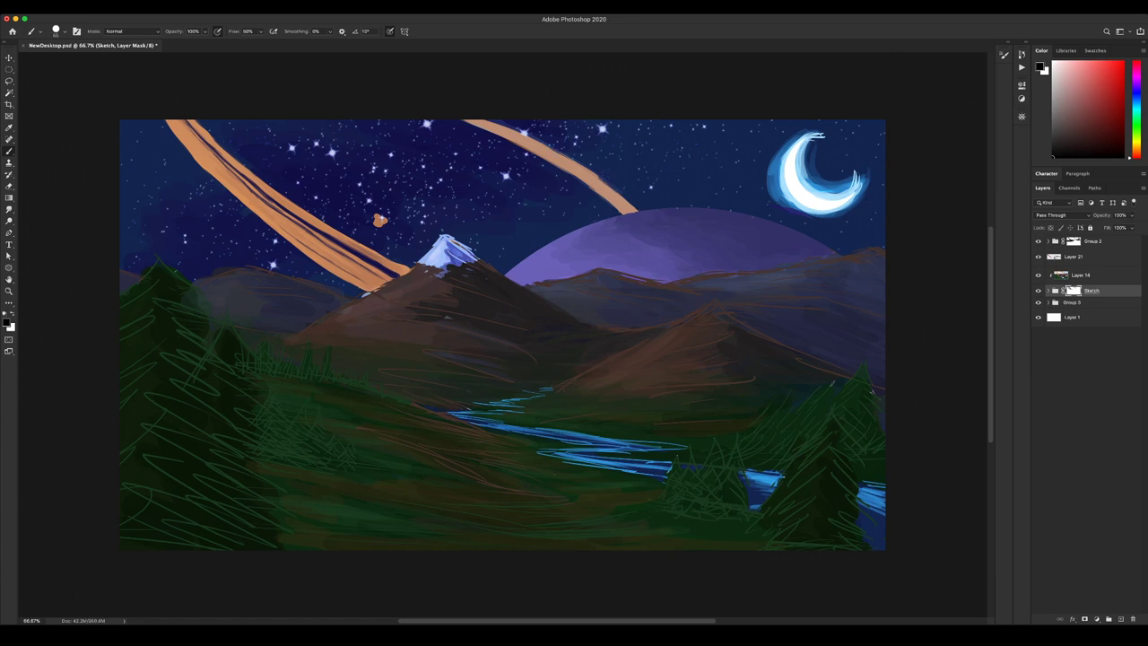
pyautogui.click(1039, 276)
pyautogui.click(1074, 256)
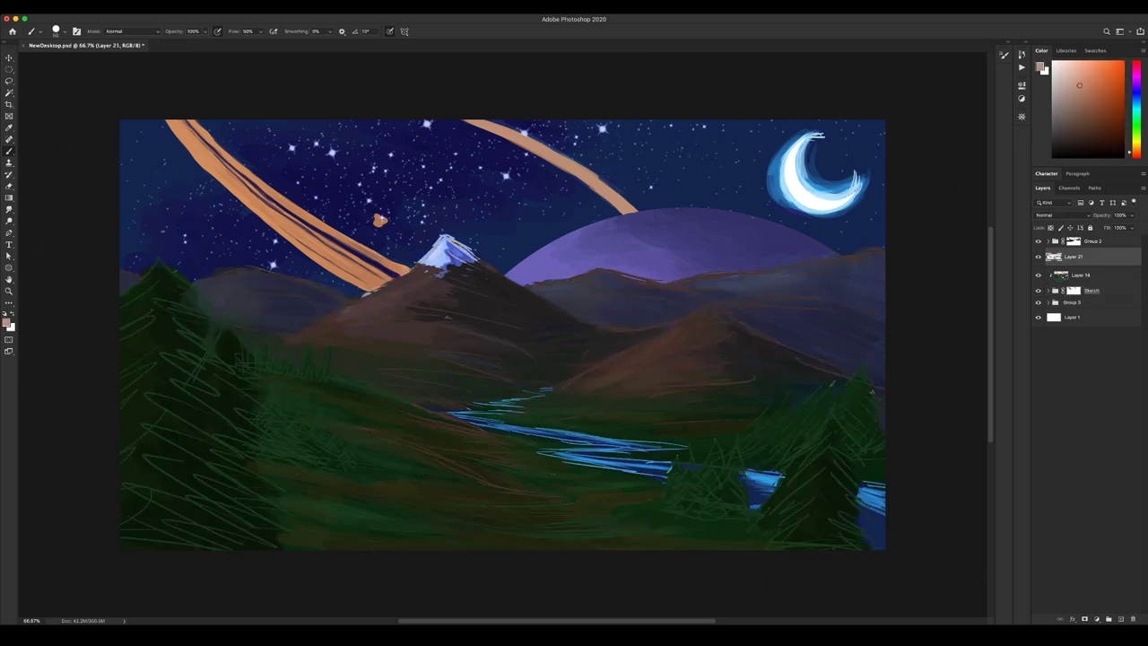
# Shade the small ring with a darker muted brown, and erase the orange swatch from the sky on Layer 21.
pyautogui.click(1078, 86)
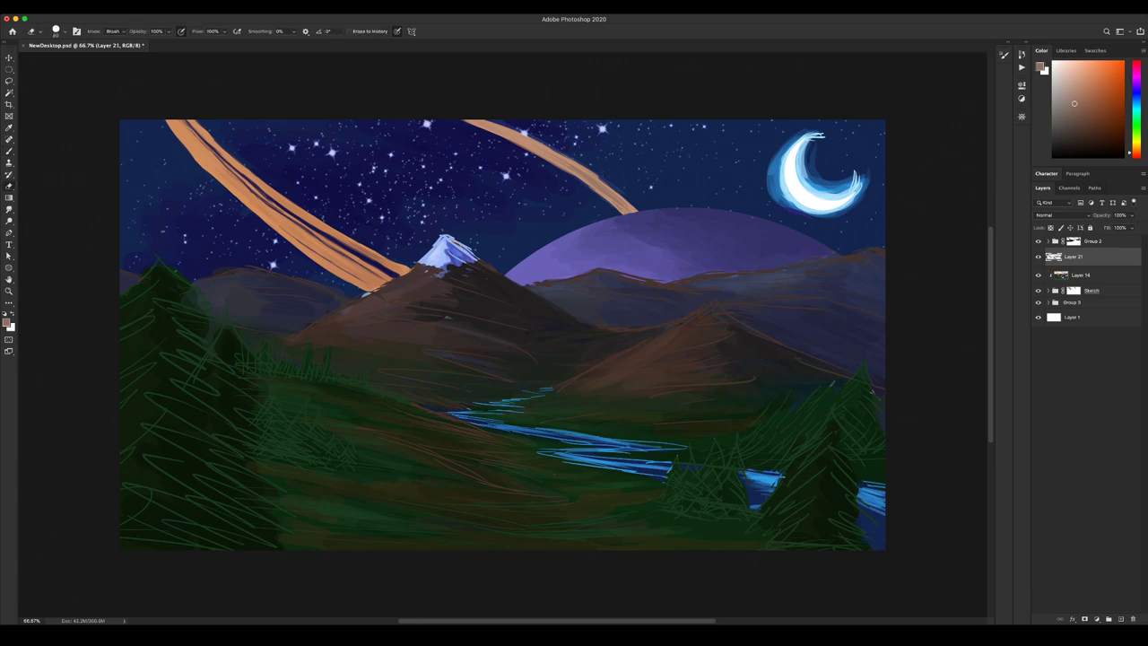
pyautogui.keyDown('alt'); pyautogui.click(591, 179); pyautogui.keyUp('alt')
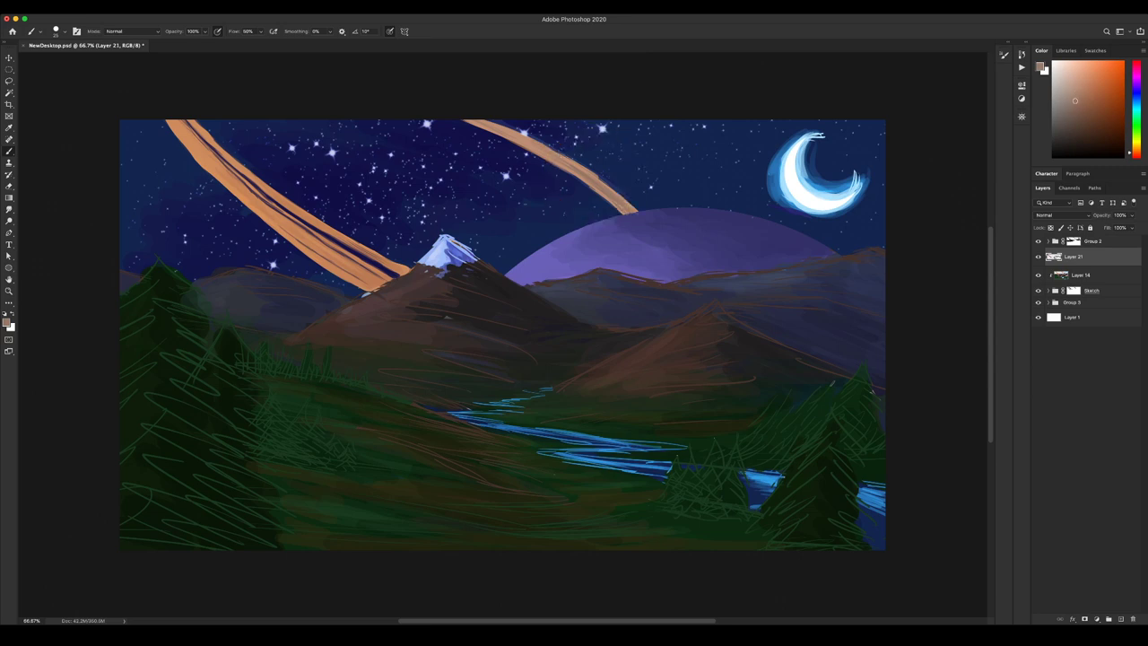
pyautogui.keyDown('alt'); pyautogui.click(199, 154); pyautogui.keyUp('alt')
pyautogui.keyDown('alt'); pyautogui.click(617, 196); pyautogui.keyUp('alt')
# Pick a lighter beige and enlarge the brush for highlighting the rings.
pyautogui.click(1072, 71)
pyautogui.press(']')
pyautogui.press(']')
# Retouch the upper part of the small ring with sampled dark blue, undo the last stroke and sample the ring's orange.
pyautogui.keyDown('alt'); pyautogui.click(481, 137); pyautogui.keyUp('alt')
pyautogui.moveTo(486, 124); pyautogui.dragTo(518, 139)
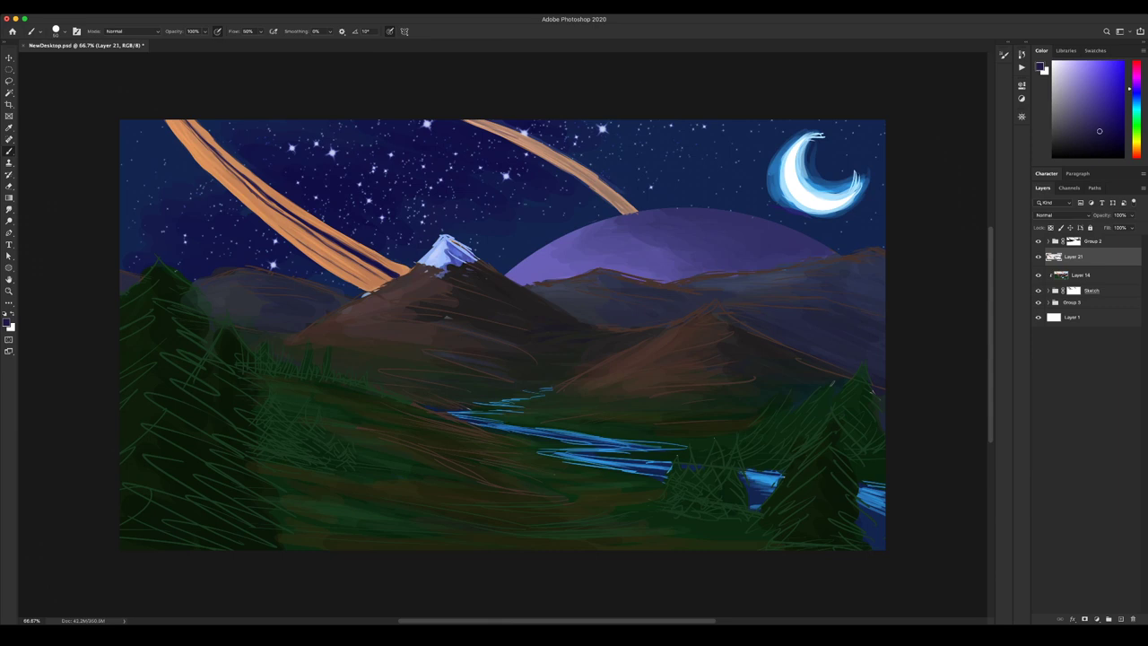
pyautogui.press('super+z')
pyautogui.keyDown('alt'); pyautogui.click(513, 137); pyautogui.keyUp('alt')
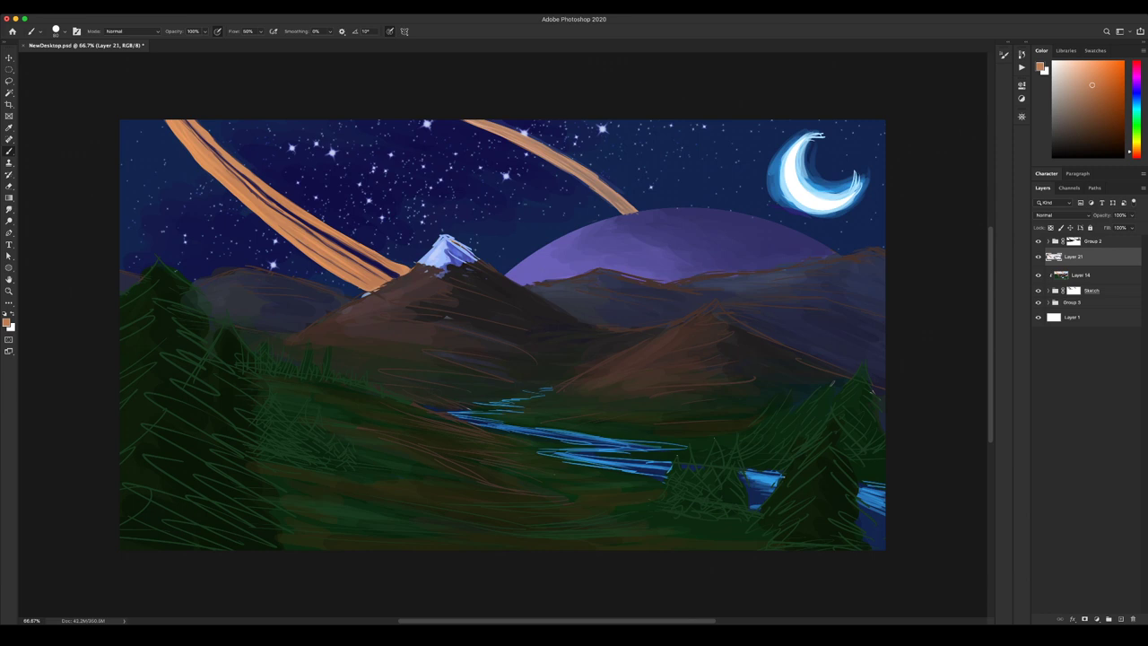
# Touch up the Sketch group's mask, and retouch the small ring's lower end on Layer 21 with sampled dark blue and beige.
pyautogui.click(1073, 290)
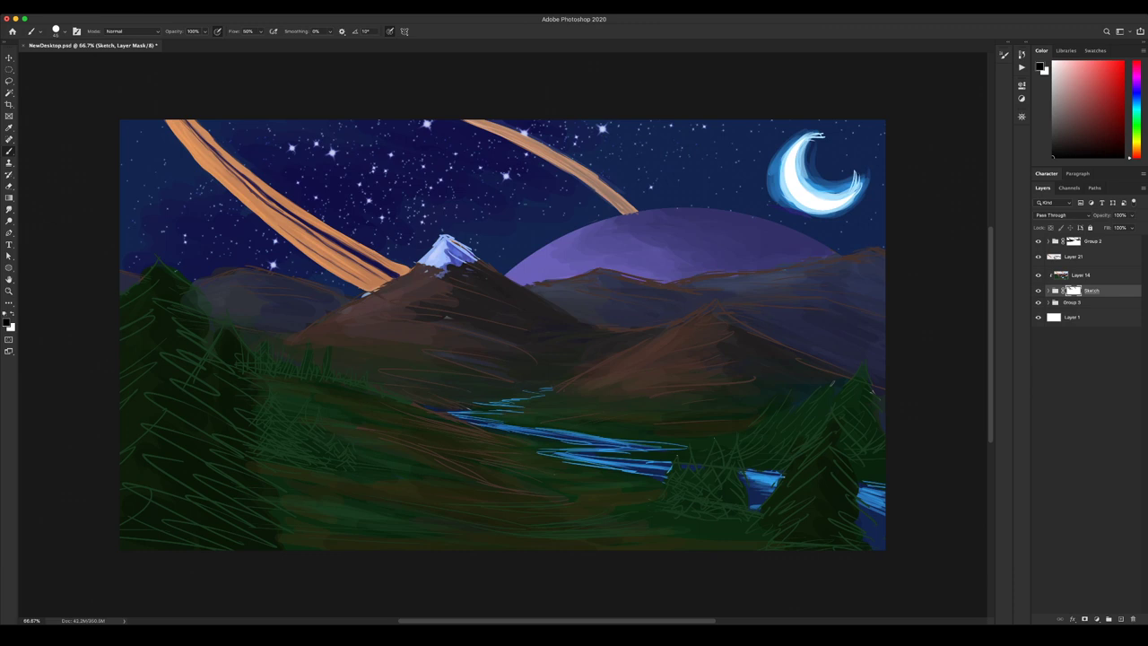
pyautogui.click(1067, 256)
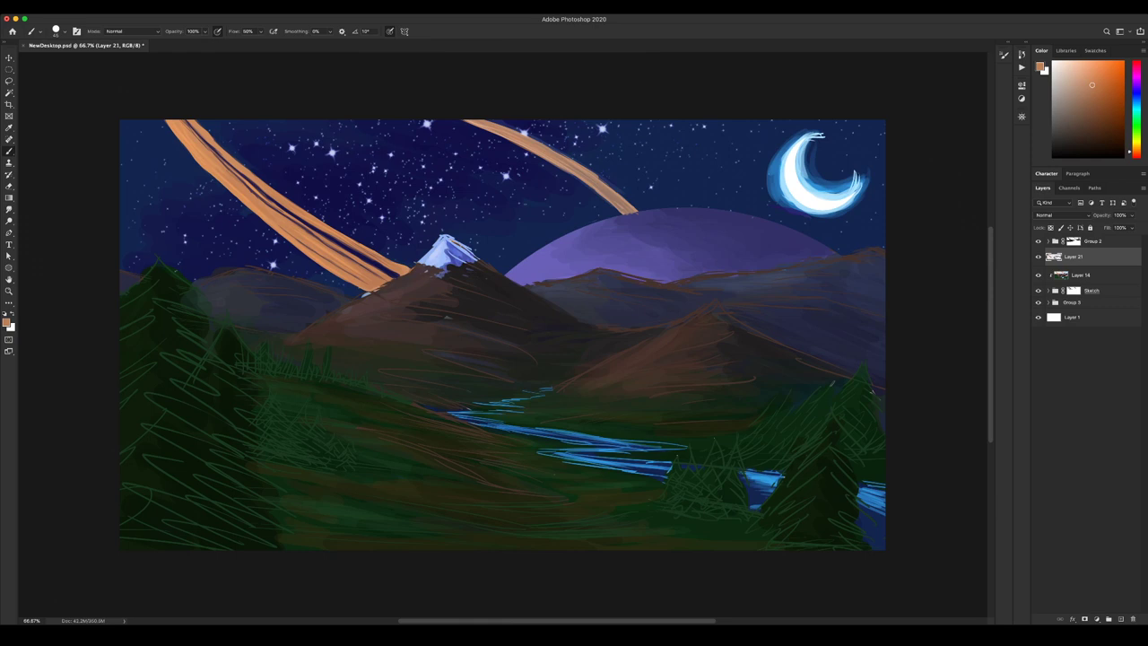
pyautogui.keyDown('alt'); pyautogui.click(593, 165); pyautogui.keyUp('alt')
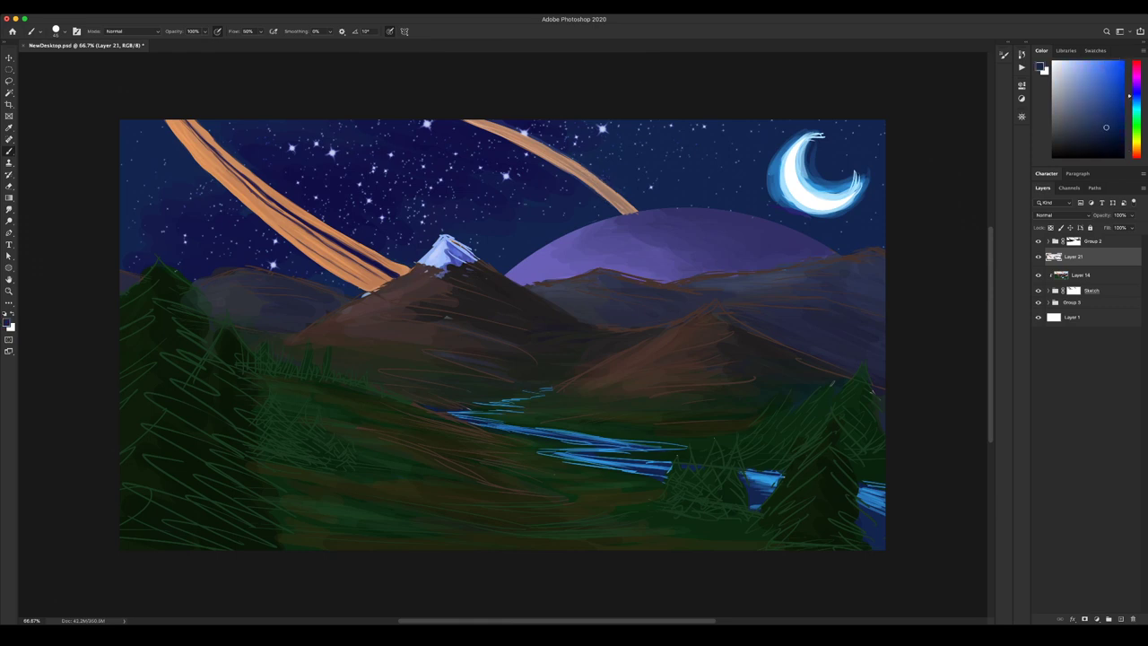
pyautogui.keyDown('alt'); pyautogui.click(633, 208); pyautogui.keyUp('alt')
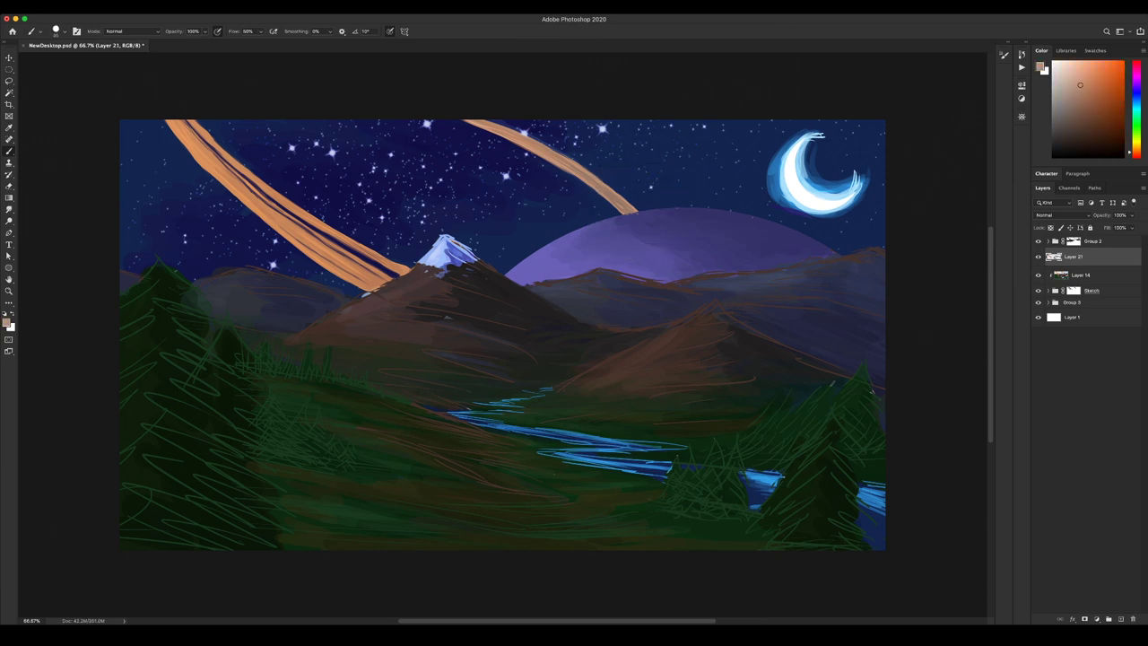
# Clean up the purple planet's upper edge with sampled dark purple, sky blue and lighter violet.
pyautogui.keyDown('alt'); pyautogui.click(640, 218); pyautogui.keyUp('alt')
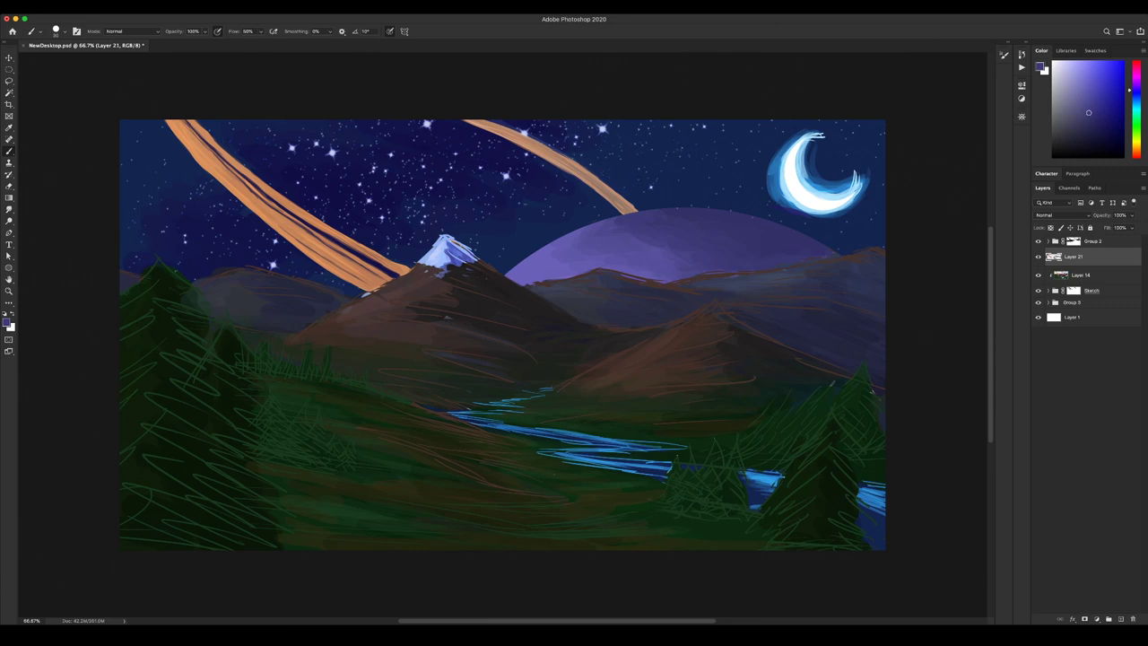
pyautogui.keyDown('alt'); pyautogui.click(588, 219); pyautogui.keyUp('alt')
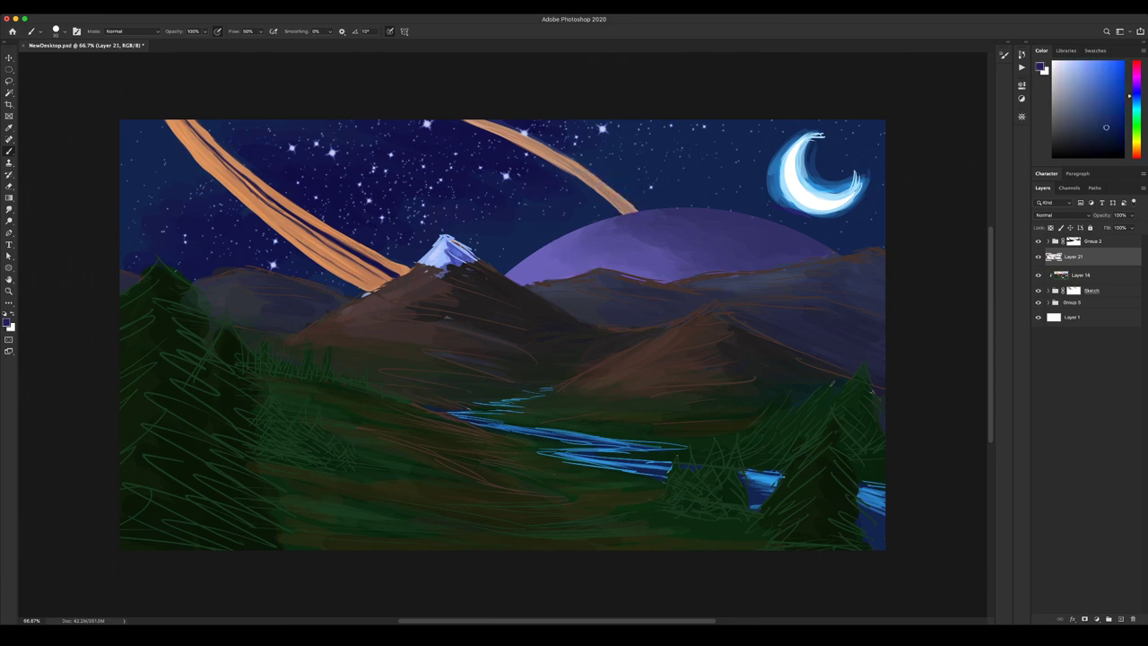
pyautogui.keyDown('alt'); pyautogui.click(538, 270); pyautogui.keyUp('alt')
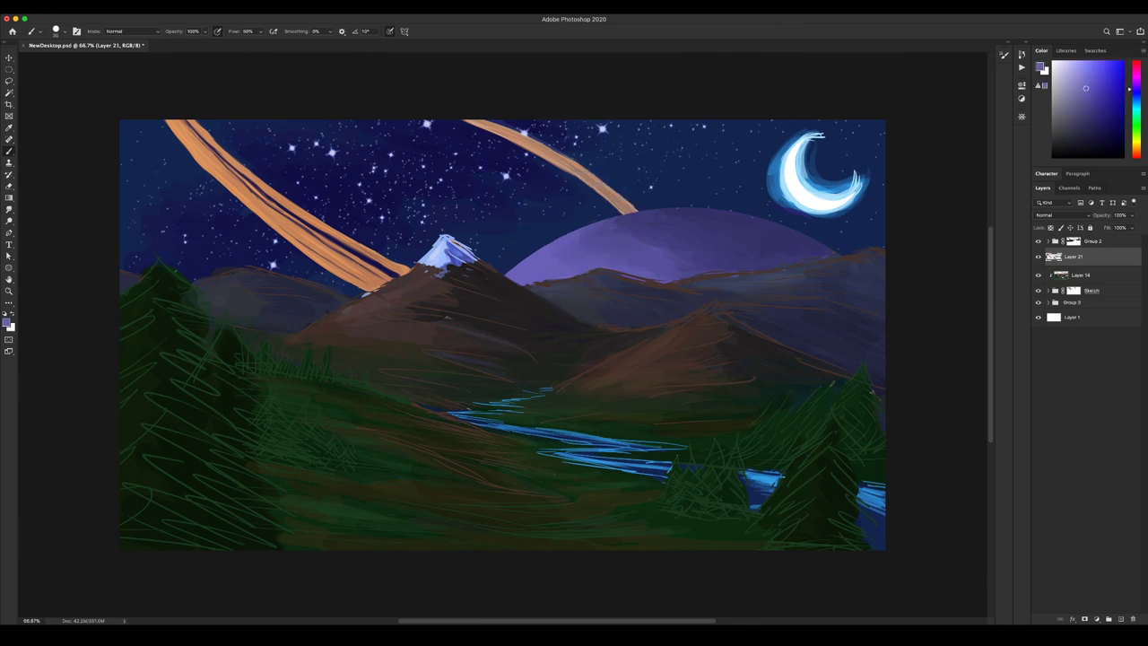
pyautogui.press('m')
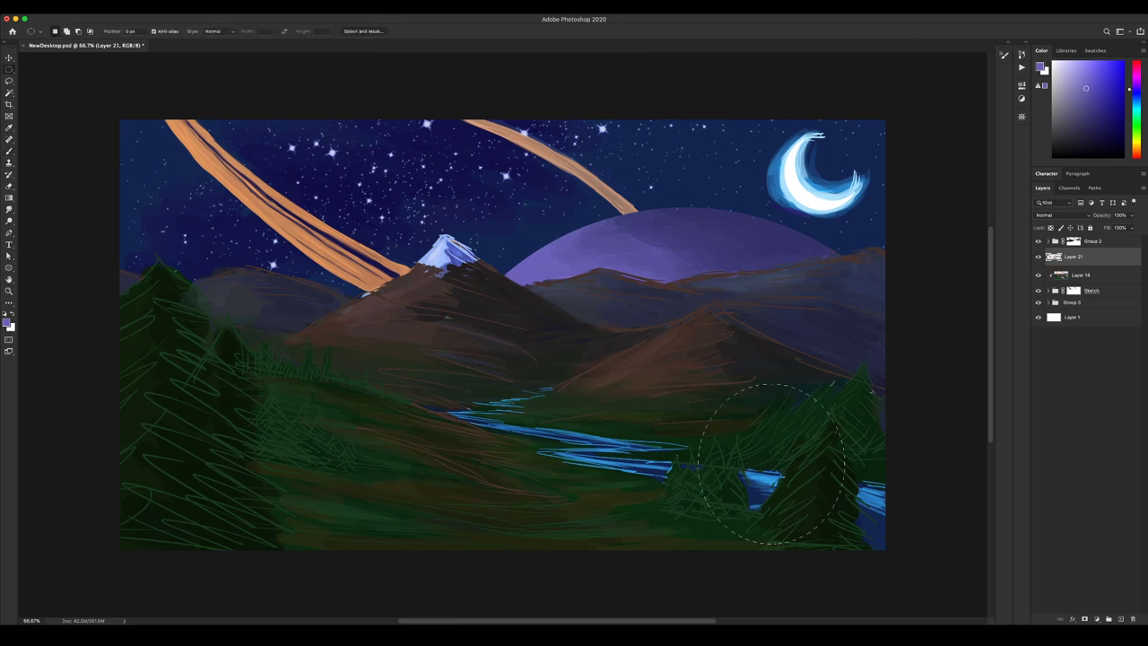
pyautogui.moveTo(950, 555); pyautogui.dragTo(1139, 460)
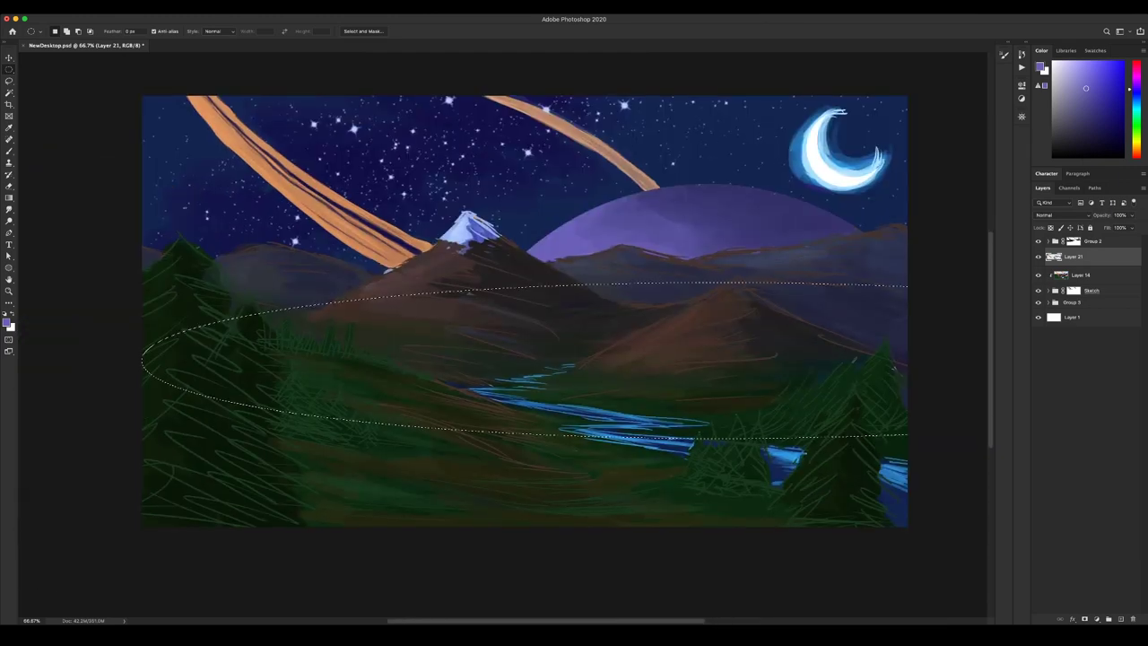
pyautogui.press('super+0')
pyautogui.press('super+minus')
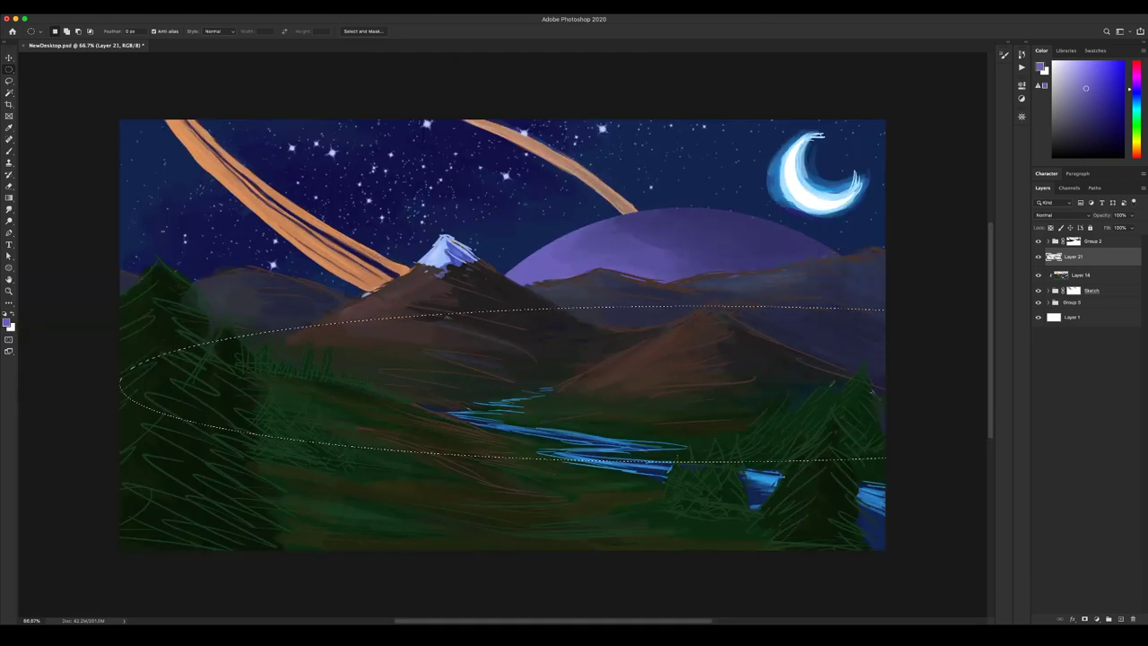
pyautogui.press('super+d')
pyautogui.keyDown('super'); pyautogui.click(1054, 257); pyautogui.keyUp('super')
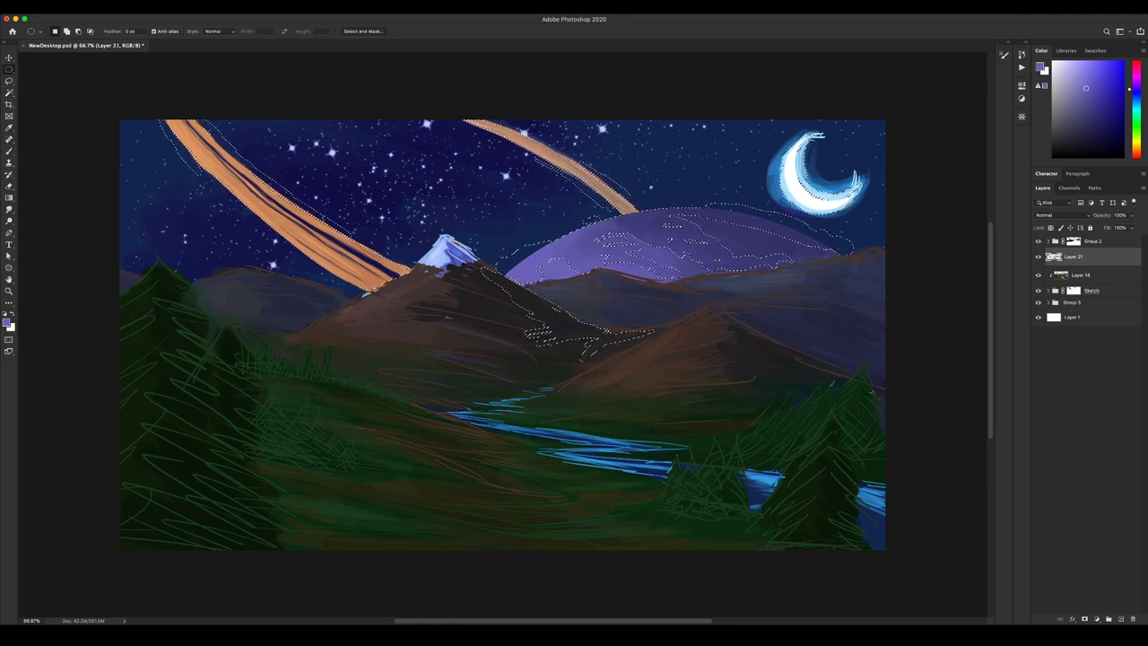
pyautogui.hotkey('ctrl', 'd')
pyautogui.press('b')
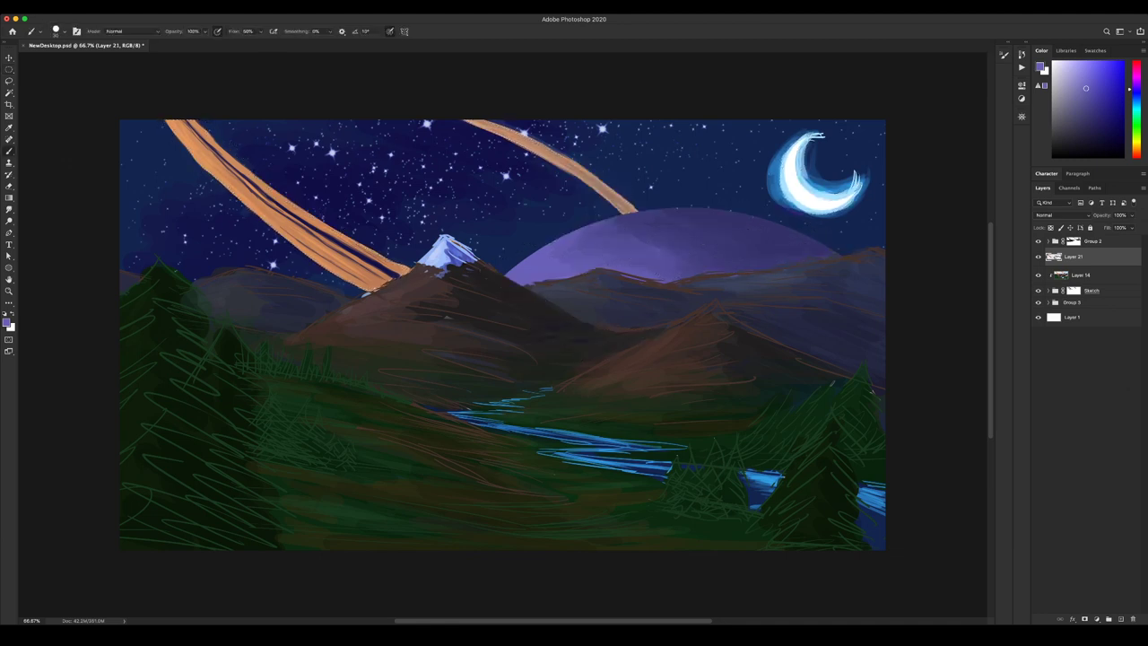
# Paint a pale lavender highlight along the planet's upper-left rim with a slightly larger brush, and undo the last stroke.
pyautogui.click(1067, 62)
pyautogui.press(']')
pyautogui.moveTo(619, 215); pyautogui.dragTo(505, 275)
pyautogui.press(']')
pyautogui.moveTo(637, 213); pyautogui.dragTo(619, 217)
pyautogui.press('super+z')
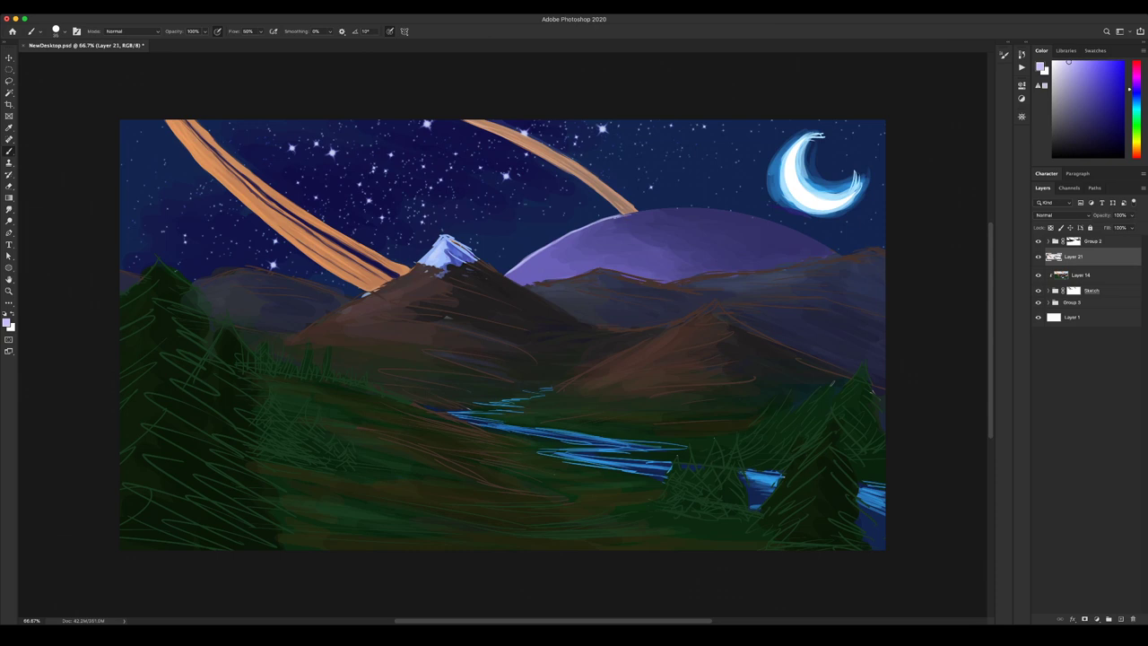
# Try extending the pale lavender highlight across the top of the planet, and undo the strokes.
pyautogui.moveTo(641, 212)
pyautogui.mouseDown()
pyautogui.moveTo(625, 215)
pyautogui.moveTo(646, 211)
pyautogui.mouseUp()
pyautogui.moveTo(717, 207); pyautogui.dragTo(670, 210)
pyautogui.press('super+z')
pyautogui.press('super+z')
pyautogui.press('super+z')
pyautogui.press('super+z')
pyautogui.press('super+z')
pyautogui.press('super+z')
# Try a few sampled blue strokes in the sky between the planet and the moon, and undo them.
pyautogui.keyDown('alt'); pyautogui.click(591, 247); pyautogui.keyUp('alt')
pyautogui.press(']')
pyautogui.keyDown('alt'); pyautogui.click(767, 179); pyautogui.keyUp('alt')
pyautogui.moveTo(722, 171)
pyautogui.mouseDown()
pyautogui.moveTo(753, 185)
pyautogui.moveTo(743, 197)
pyautogui.mouseUp()
pyautogui.keyDown('alt'); pyautogui.click(738, 183); pyautogui.keyUp('alt')
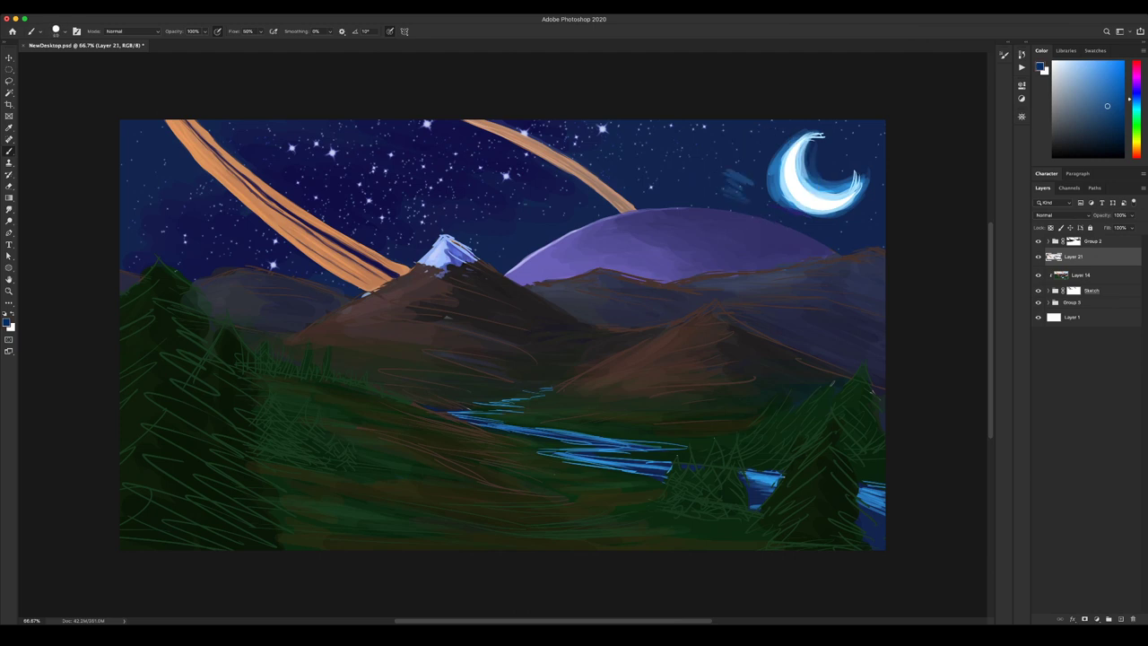
pyautogui.keyDown('alt'); pyautogui.click(727, 190); pyautogui.keyUp('alt')
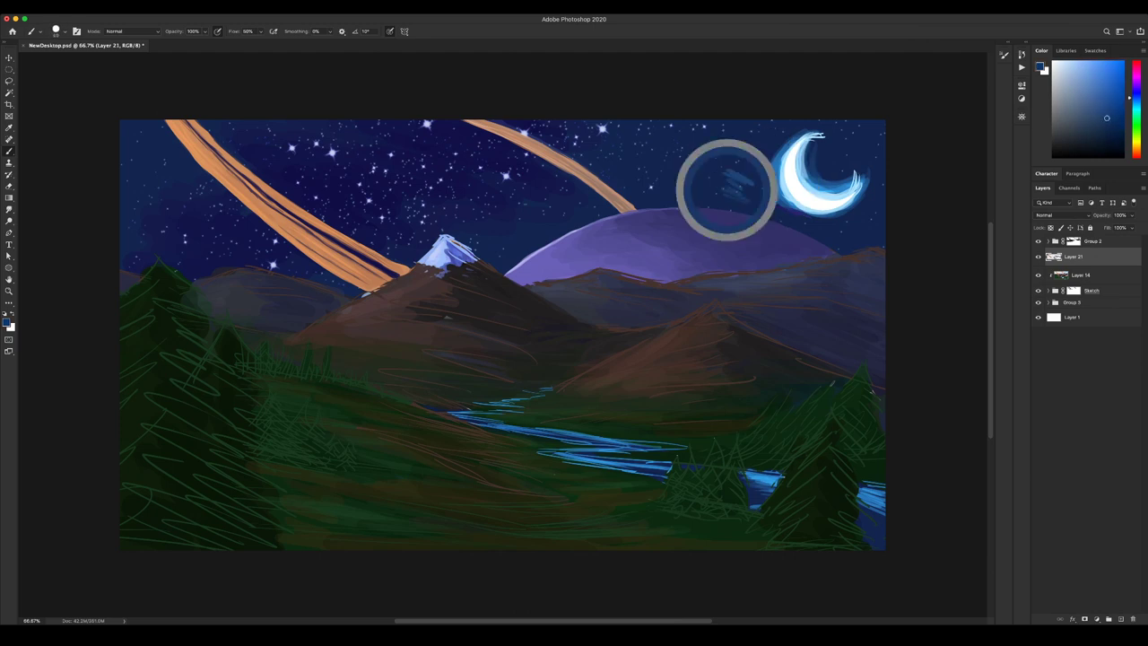
pyautogui.moveTo(722, 188); pyautogui.dragTo(748, 199)
pyautogui.press('super+z')
pyautogui.press('super+z')
pyautogui.press('super+z')
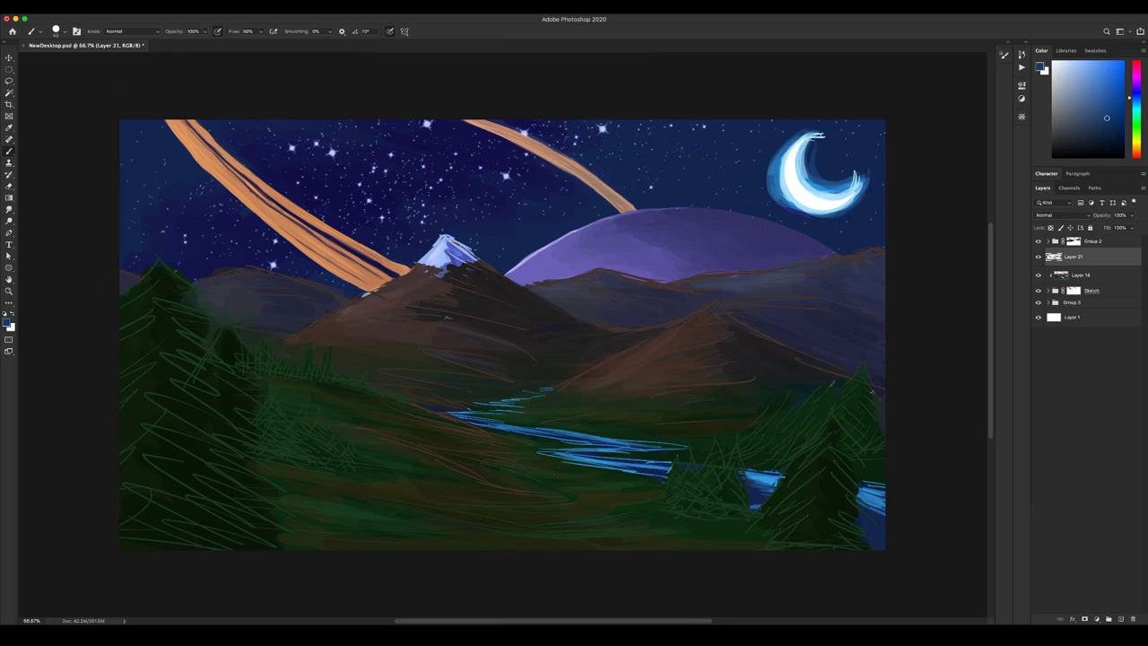
# Try a pale glow in the sky beside the planet's upper-left rim, and undo it.
pyautogui.moveTo(535, 235)
pyautogui.mouseDown()
pyautogui.moveTo(520, 244)
pyautogui.moveTo(547, 235)
pyautogui.mouseUp()
pyautogui.keyDown('alt'); pyautogui.click(526, 259); pyautogui.keyUp('alt')
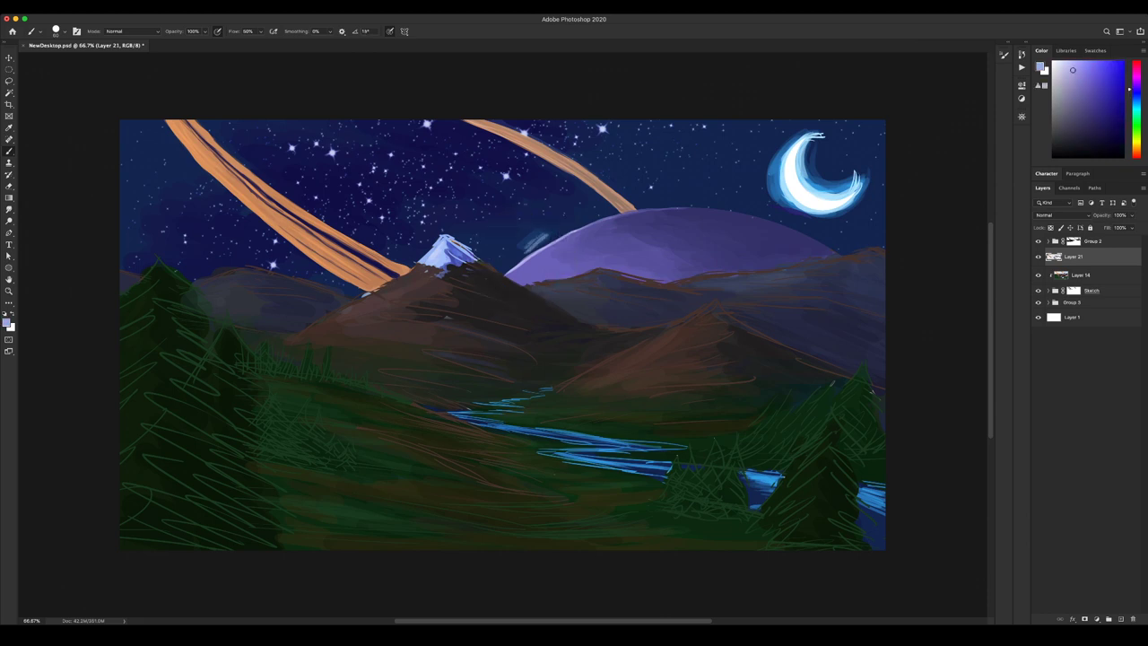
pyautogui.press('super+z')
pyautogui.press('super+z')
# Pick a muted dark blue and paint a soft glow just outside the planet's upper-left rim.
pyautogui.keyDown('alt'); pyautogui.click(641, 229); pyautogui.keyUp('alt')
pyautogui.click(1093, 118)
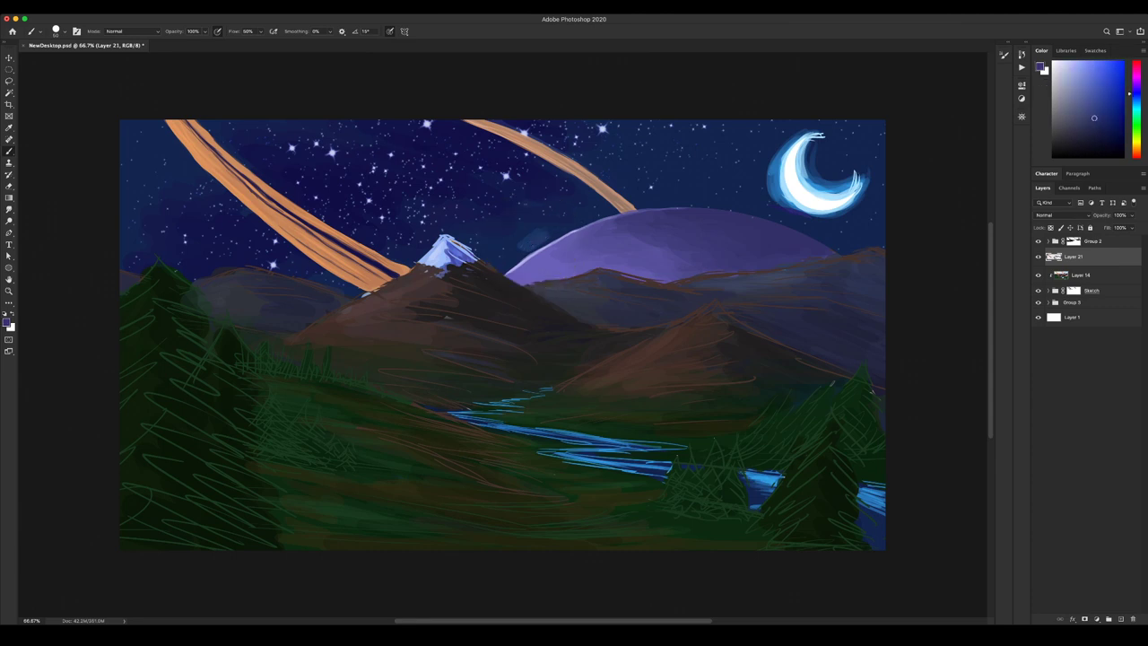
pyautogui.press('super+z')
pyautogui.moveTo(557, 239); pyautogui.dragTo(580, 229)
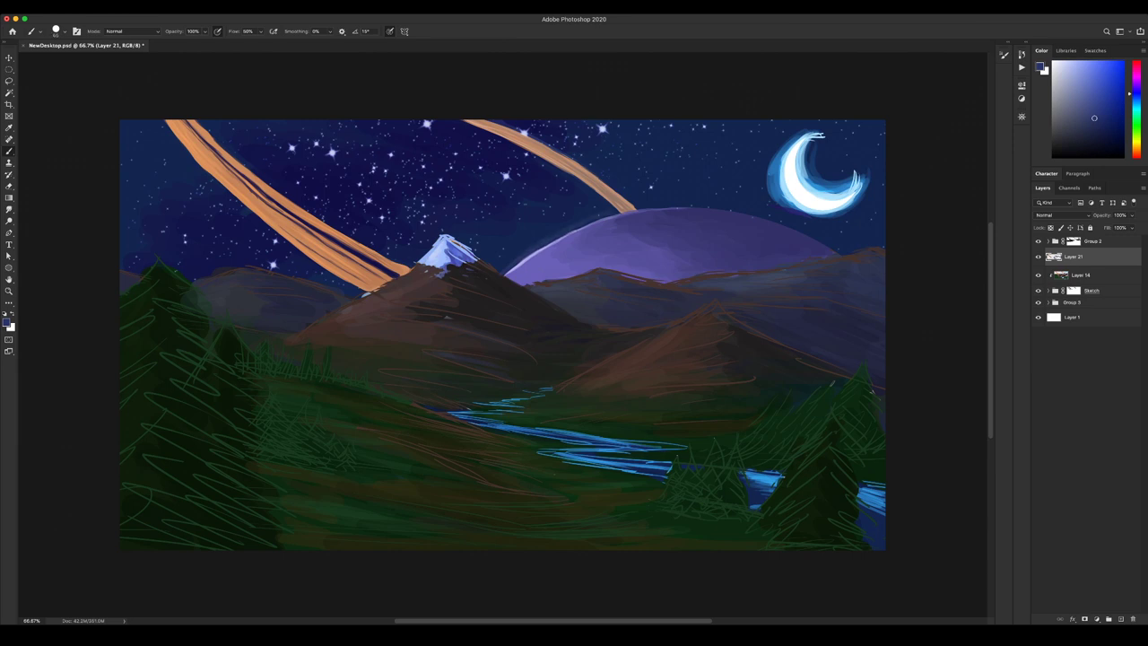
# Blend the rim highlight into the planet with sampled violet strokes along its upper-left edge.
pyautogui.keyDown('alt'); pyautogui.click(589, 224); pyautogui.keyUp('alt')
pyautogui.moveTo(581, 226); pyautogui.dragTo(617, 213)
pyautogui.moveTo(551, 242)
pyautogui.mouseDown()
pyautogui.moveTo(572, 230)
pyautogui.moveTo(548, 241)
pyautogui.mouseUp()
pyautogui.moveTo(526, 257)
pyautogui.mouseDown()
pyautogui.moveTo(541, 245)
pyautogui.moveTo(533, 253)
pyautogui.mouseUp()
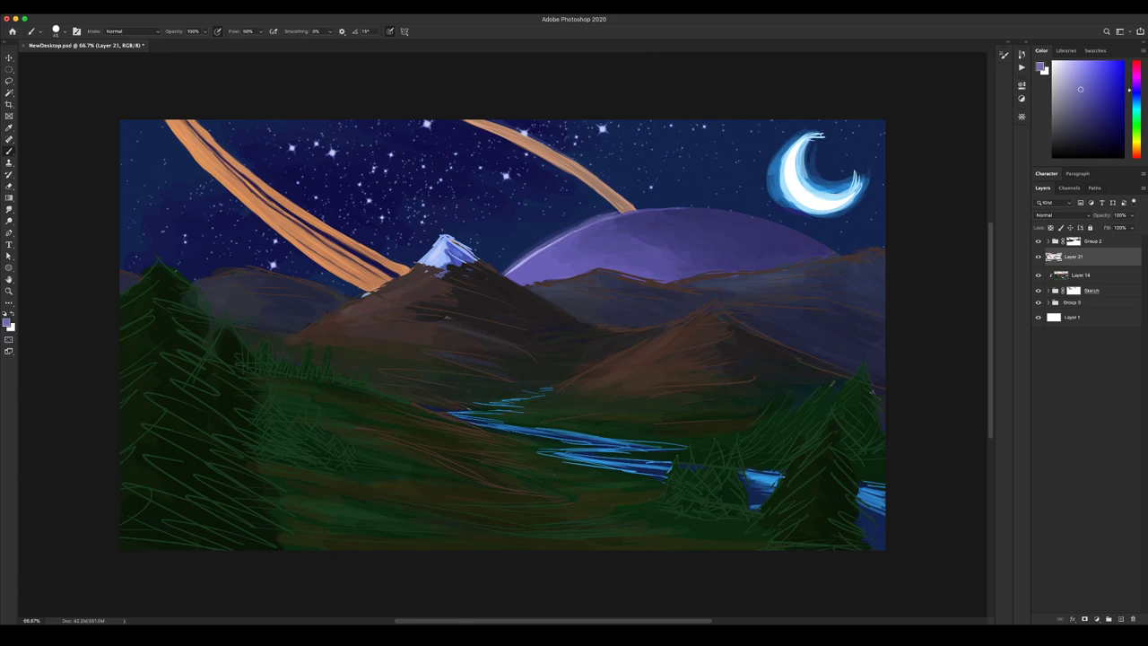
# Refine the planet's rim highlight and surrounding glow with sampled lavender, violet and dark blue.
pyautogui.keyDown('alt'); pyautogui.click(538, 247); pyautogui.keyUp('alt')
pyautogui.keyDown('alt'); pyautogui.click(558, 236); pyautogui.keyUp('alt')
pyautogui.keyDown('alt'); pyautogui.click(539, 245); pyautogui.keyUp('alt')
pyautogui.keyDown('alt'); pyautogui.click(584, 224); pyautogui.keyUp('alt')
pyautogui.keyDown('alt'); pyautogui.click(607, 210); pyautogui.keyUp('alt')
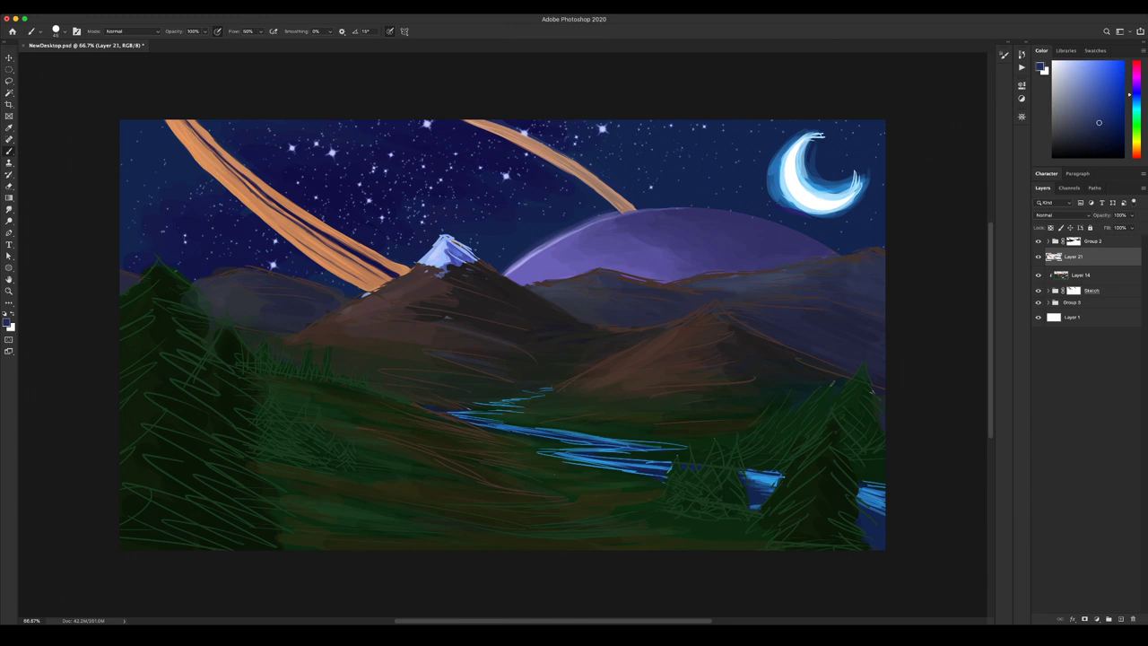
pyautogui.keyDown('alt'); pyautogui.click(543, 251); pyautogui.keyUp('alt')
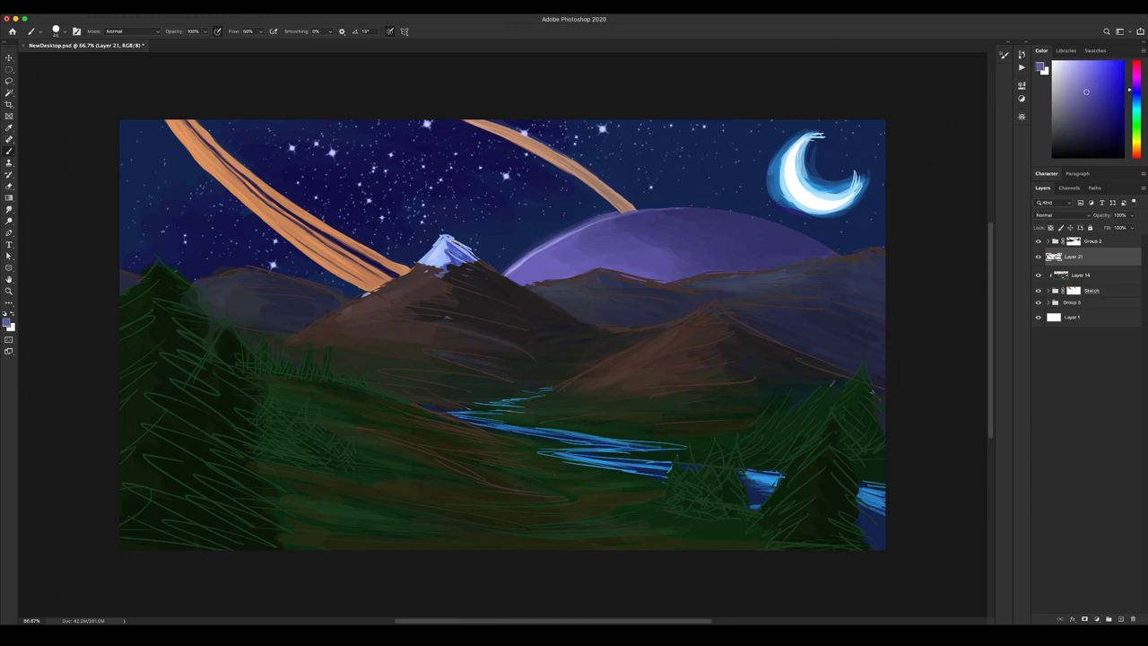
# Smooth the planet's rim where the small ring meets it, using sampled muted brown, violet and dark sky blue.
pyautogui.keyDown('alt'); pyautogui.click(620, 210); pyautogui.keyUp('alt')
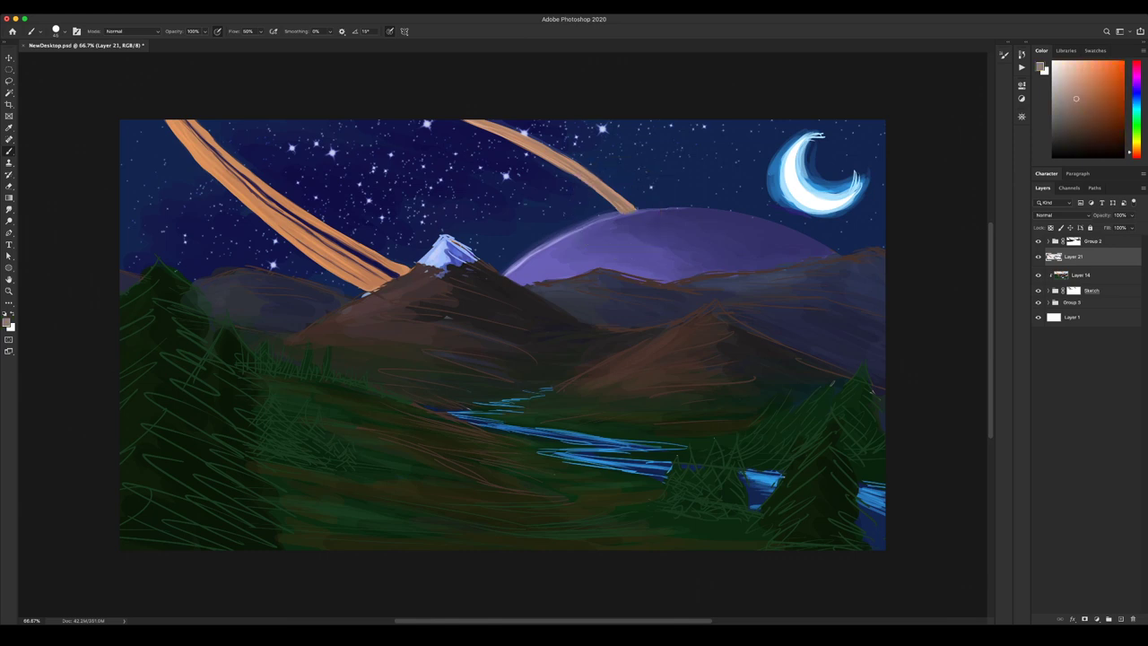
pyautogui.keyDown('alt'); pyautogui.click(615, 218); pyautogui.keyUp('alt')
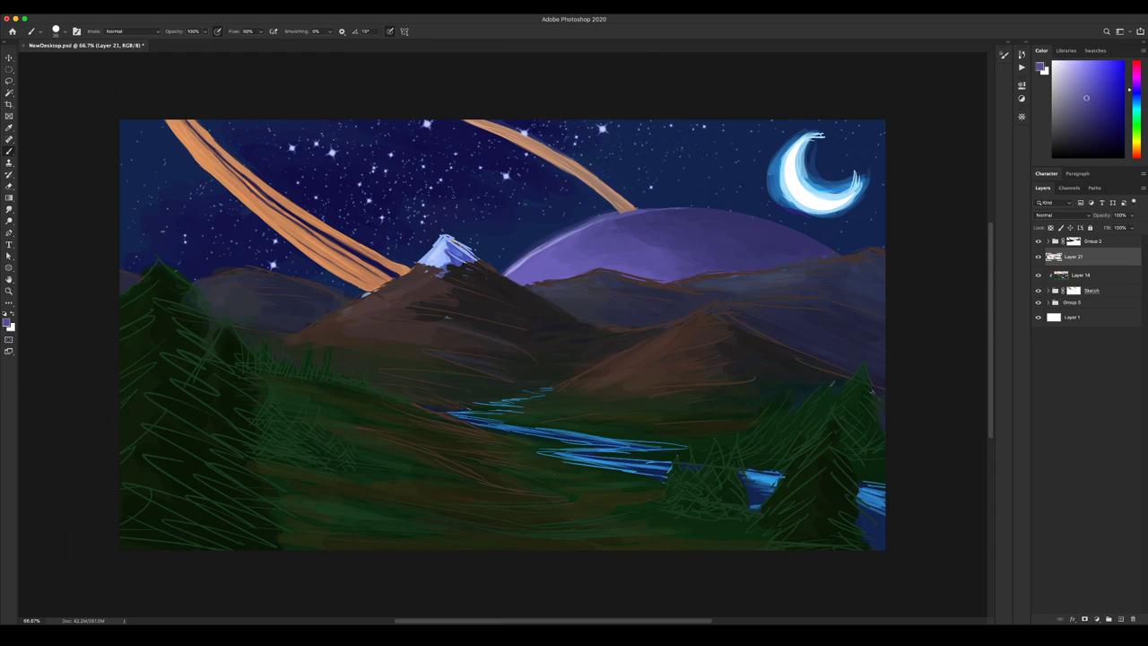
pyautogui.keyDown('alt'); pyautogui.click(597, 222); pyautogui.keyUp('alt')
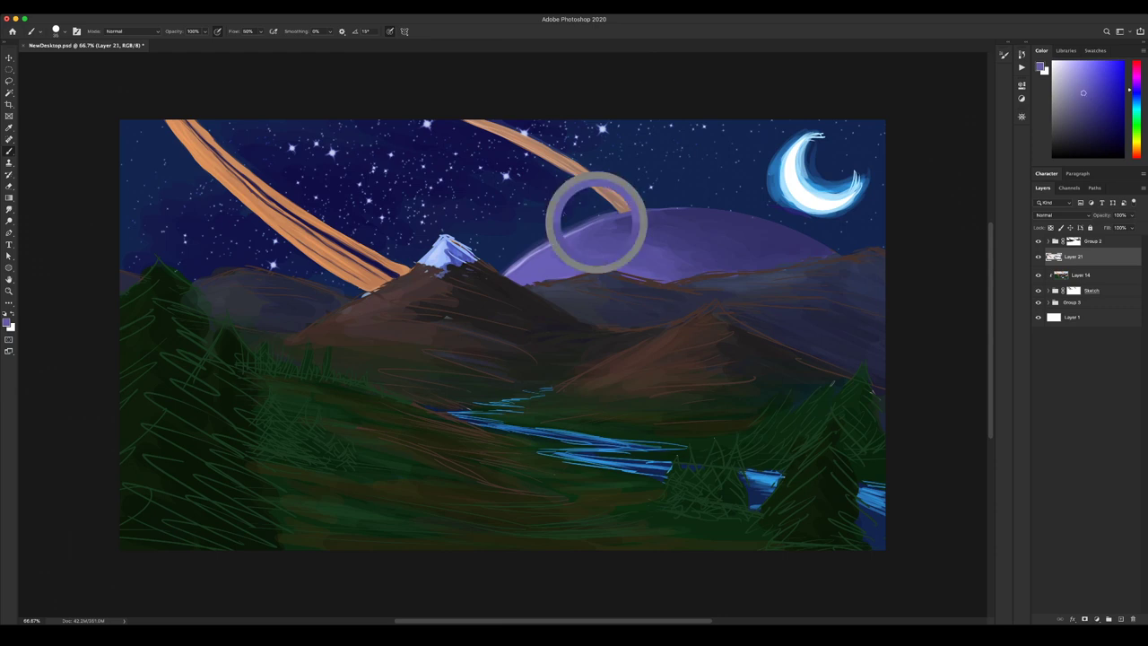
pyautogui.keyDown('alt'); pyautogui.click(577, 225); pyautogui.keyUp('alt')
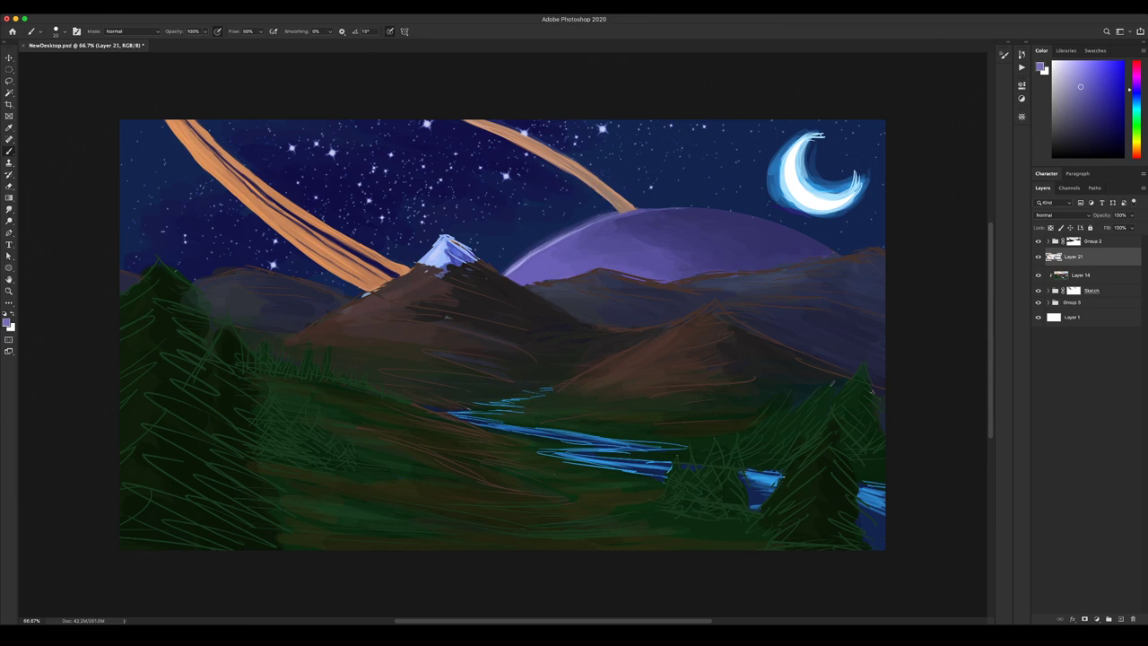
pyautogui.keyDown('alt'); pyautogui.click(639, 199); pyautogui.keyUp('alt')
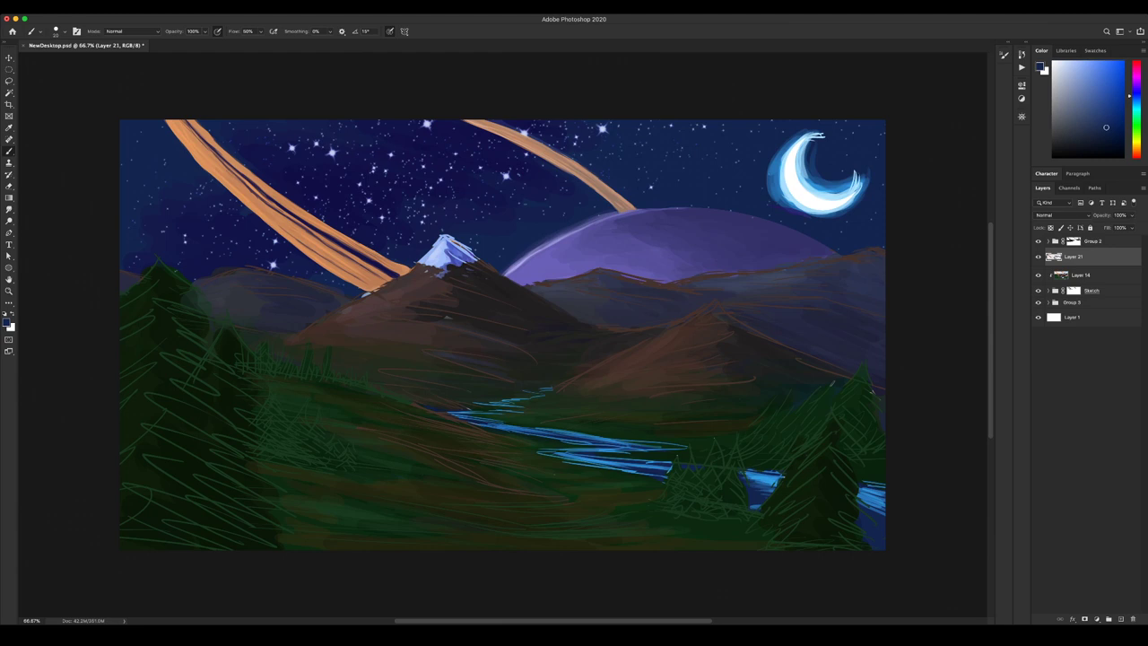
pyautogui.keyDown('alt'); pyautogui.click(525, 215); pyautogui.keyUp('alt')
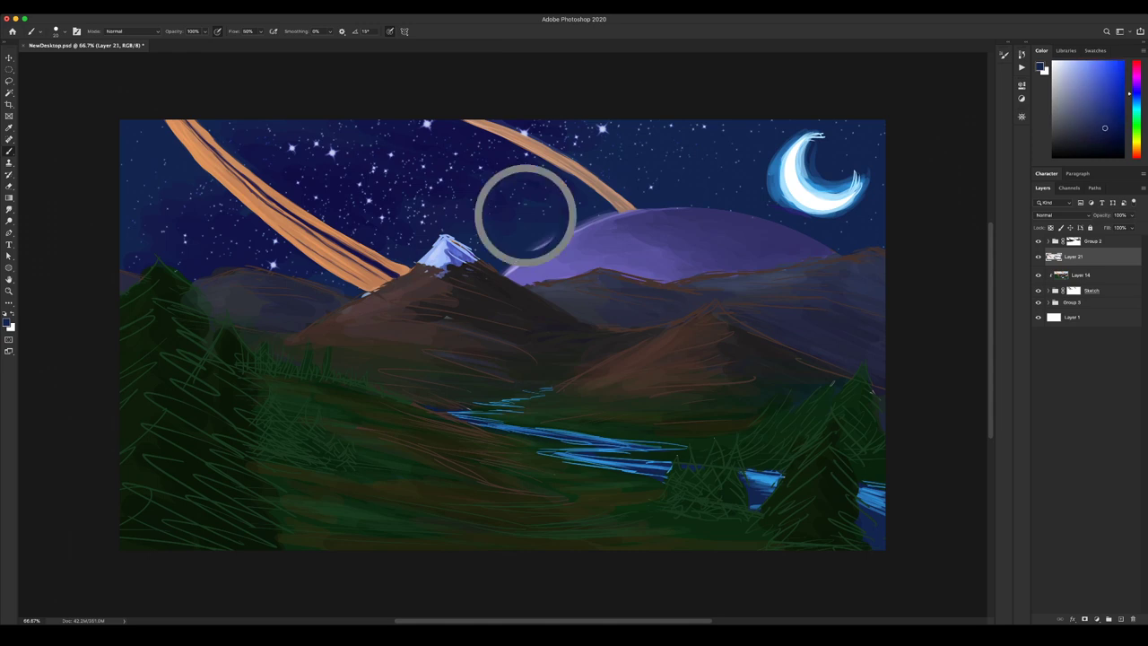
# Enlarge the brush considerably on Group 2's mask, and return to Layer 21.
pyautogui.click(1074, 241)
pyautogui.press(']')
pyautogui.press(']')
pyautogui.press(']')
pyautogui.press(']')
pyautogui.press(']')
pyautogui.press(']')
pyautogui.click(1073, 256)
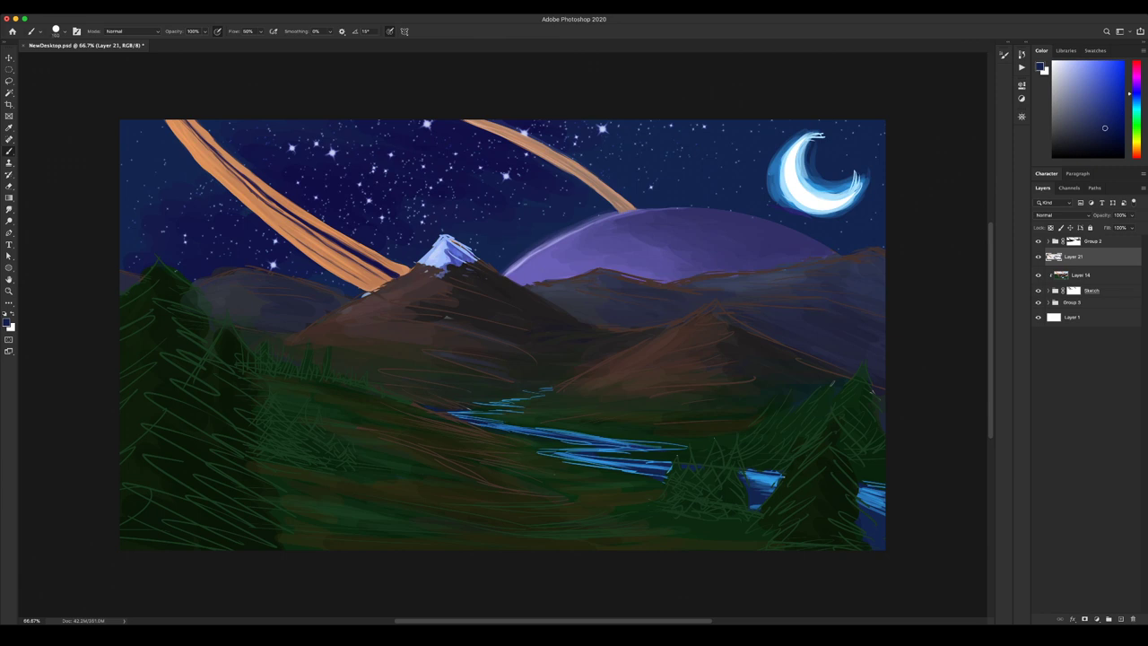
# Retouch the starry sky on Layer 21 with dark indigo shades and sampled dark blue.
pyautogui.click(1104, 129)
pyautogui.click(1106, 130)
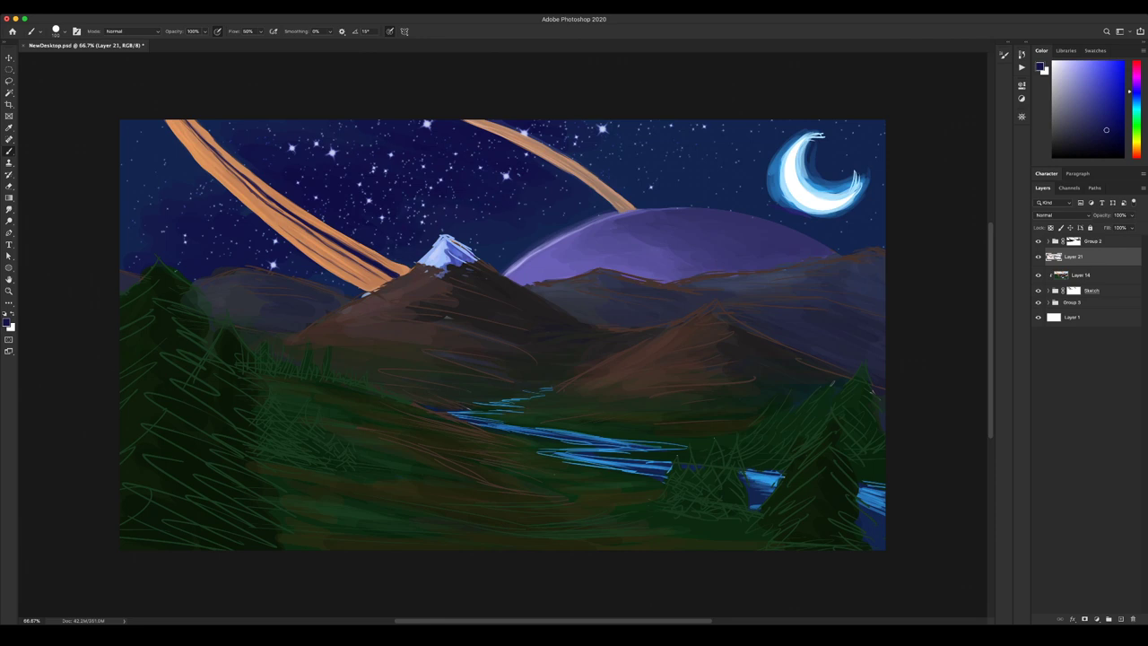
pyautogui.click(1107, 131)
pyautogui.click(1106, 130)
pyautogui.keyDown('alt'); pyautogui.click(538, 193); pyautogui.keyUp('alt')
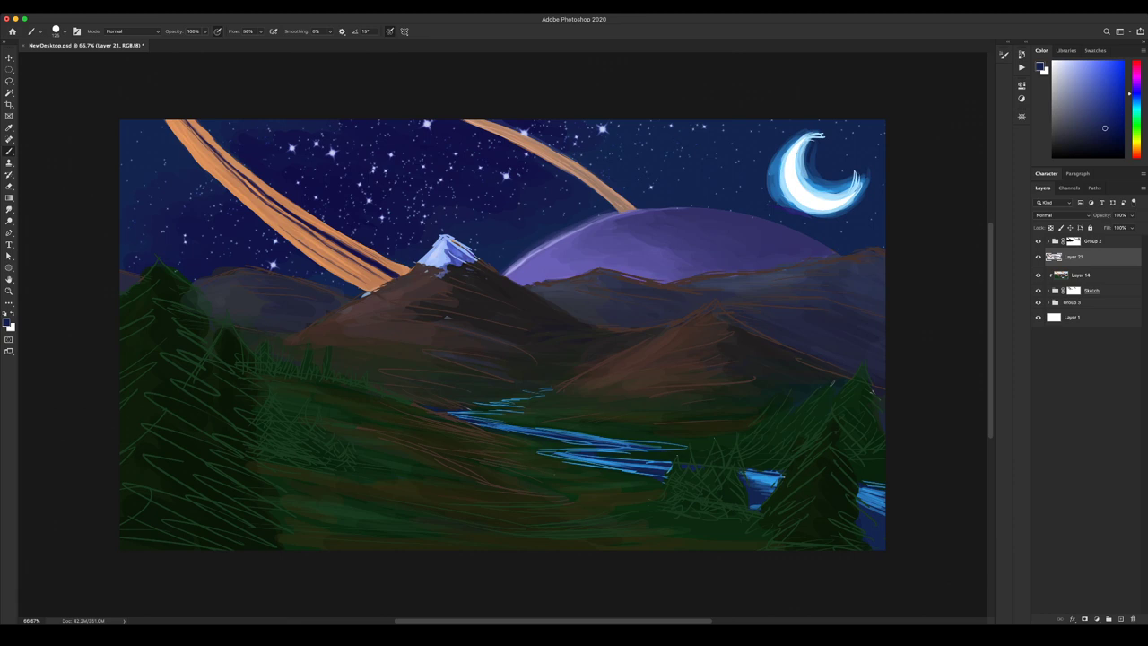
pyautogui.click(1104, 130)
pyautogui.click(1105, 130)
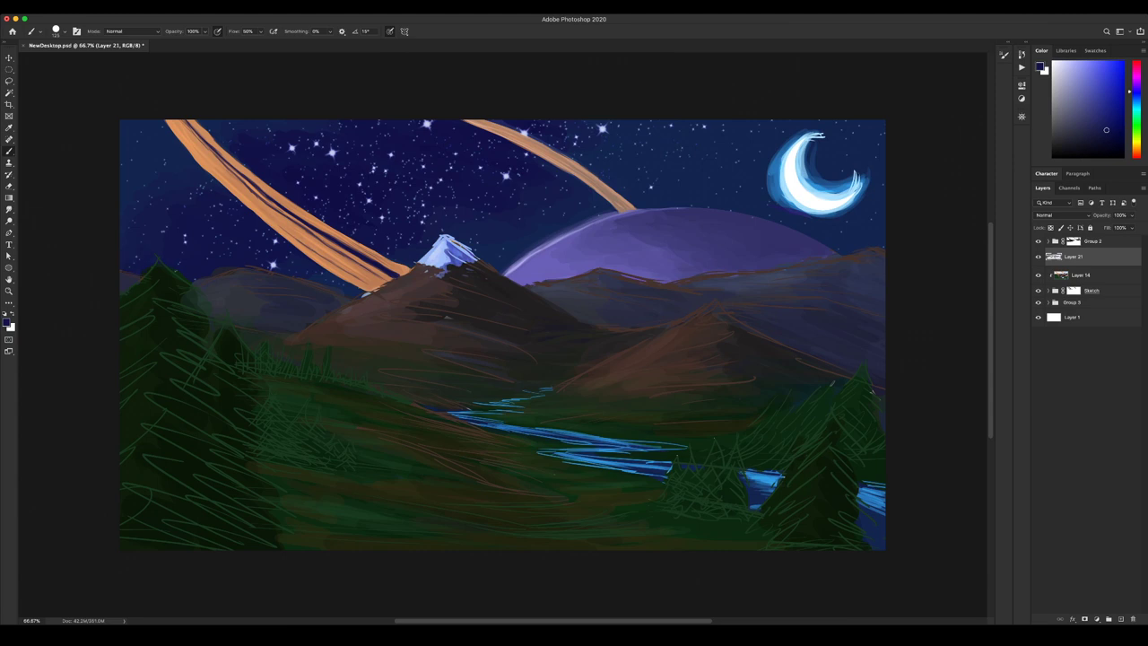
# Try a lighter indigo stroke in the upper sky between the two rings, and undo it.
pyautogui.keyDown('alt'); pyautogui.click(289, 144); pyautogui.keyUp('alt')
pyautogui.moveTo(277, 133); pyautogui.dragTo(336, 131)
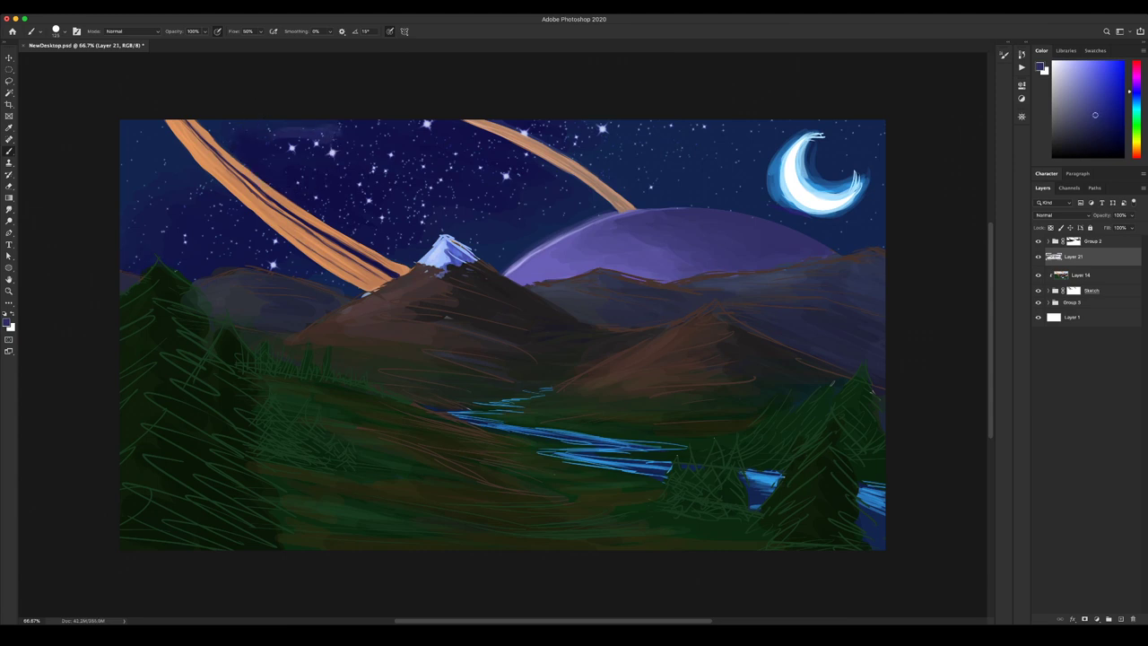
pyautogui.press('super+z')
# Continue smoothing the starry sky on Layer 21 with sampled dark blues and hand-picked navy and indigo shades.
pyautogui.keyDown('alt'); pyautogui.click(307, 135); pyautogui.keyUp('alt')
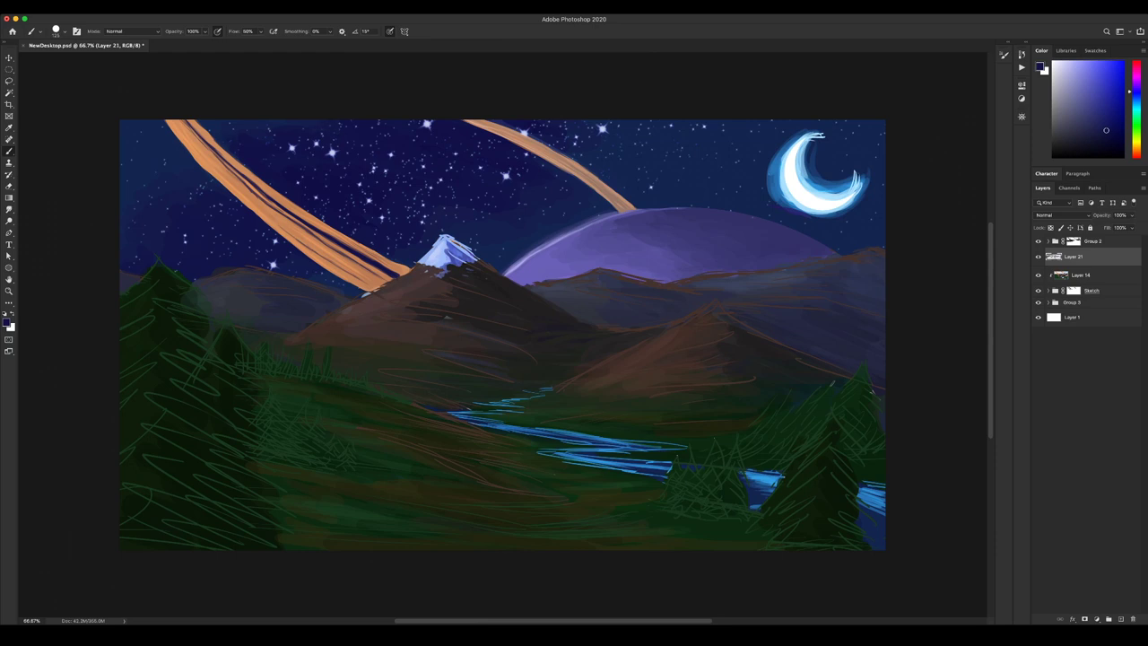
pyautogui.keyDown('alt'); pyautogui.click(249, 125); pyautogui.keyUp('alt')
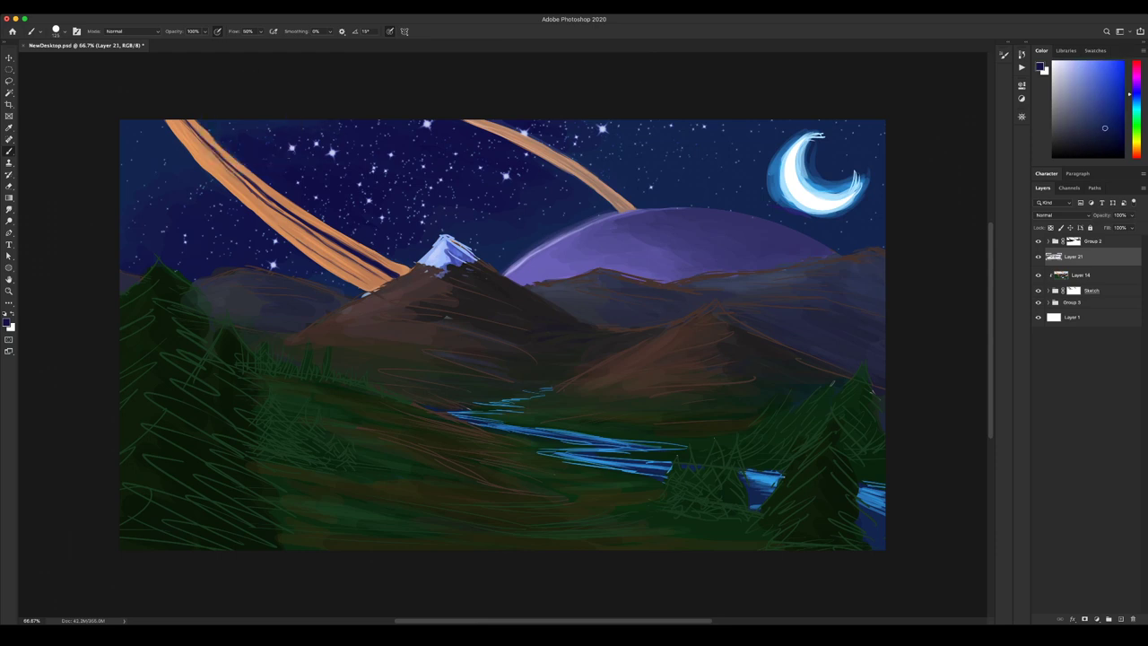
pyautogui.click(1109, 131)
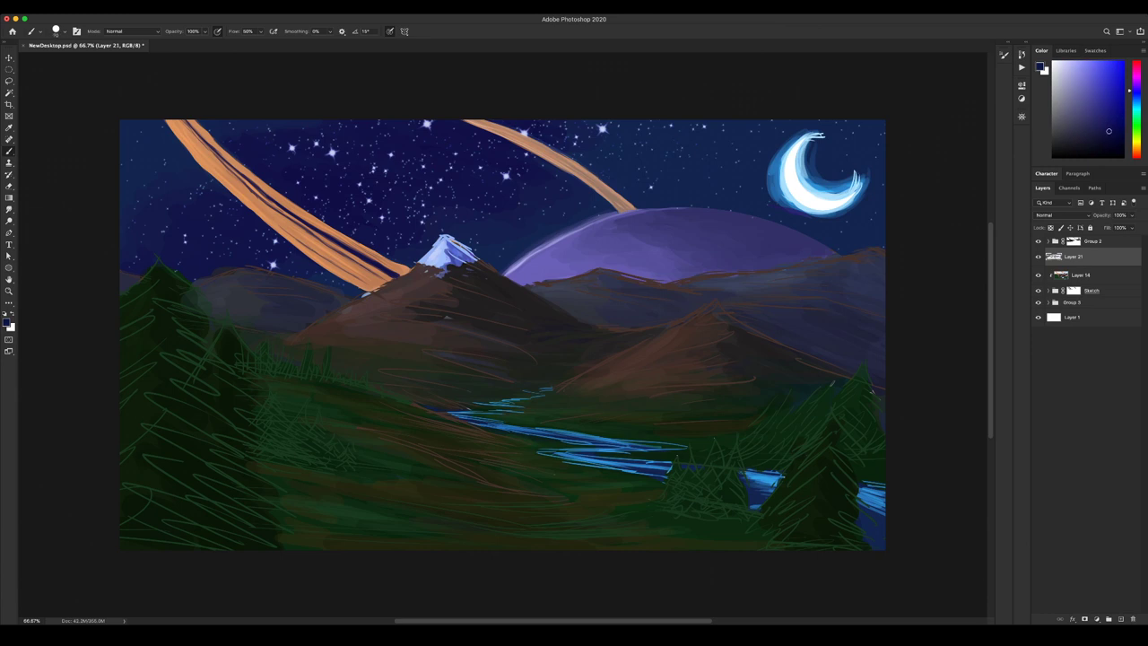
pyautogui.click(1094, 107)
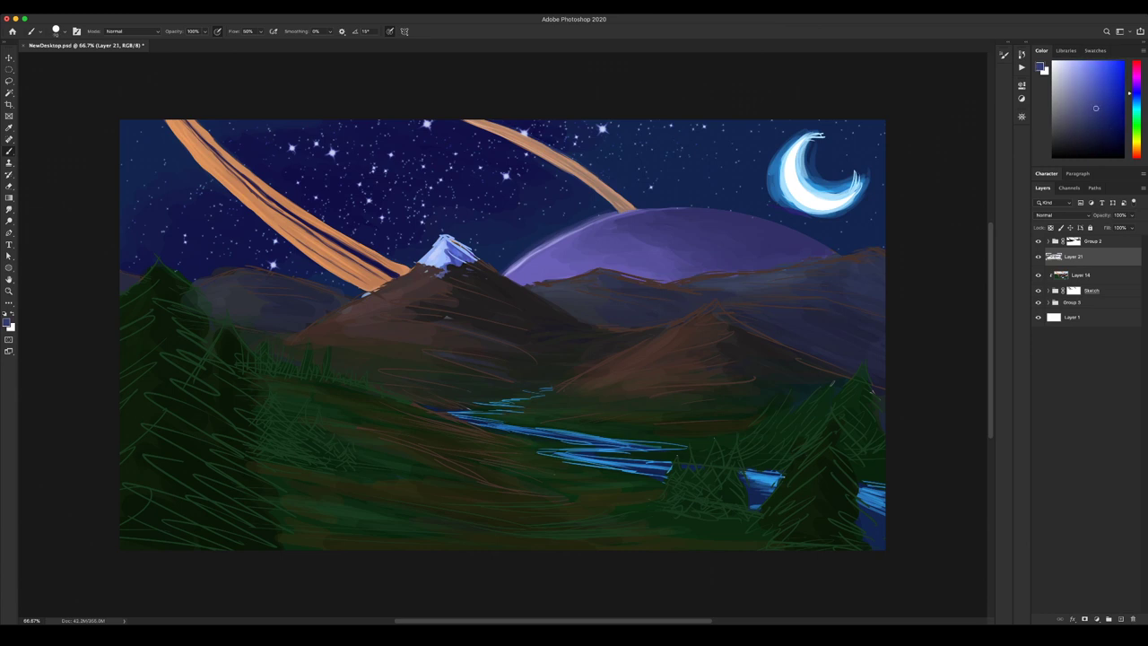
pyautogui.click(1104, 128)
pyautogui.moveTo(1104, 127); pyautogui.dragTo(1104, 128)
# Expand Group 3 and paint sampled dark blue strokes into the river's middle bends on Layer 6 with a smaller brush.
pyautogui.click(1048, 302)
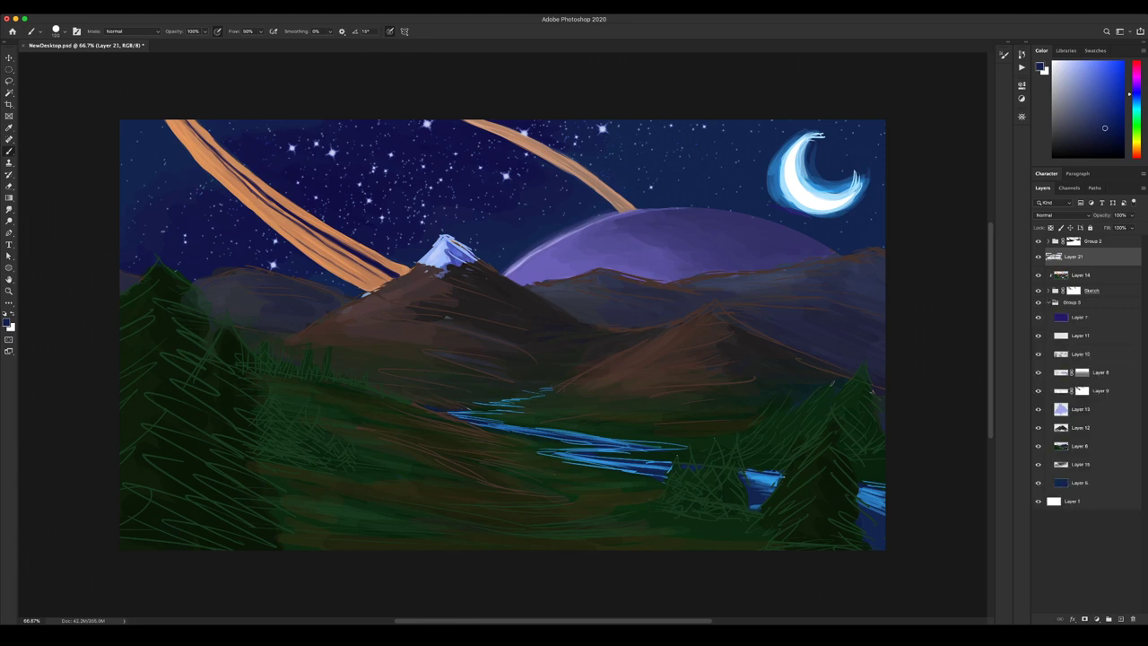
pyautogui.click(1080, 445)
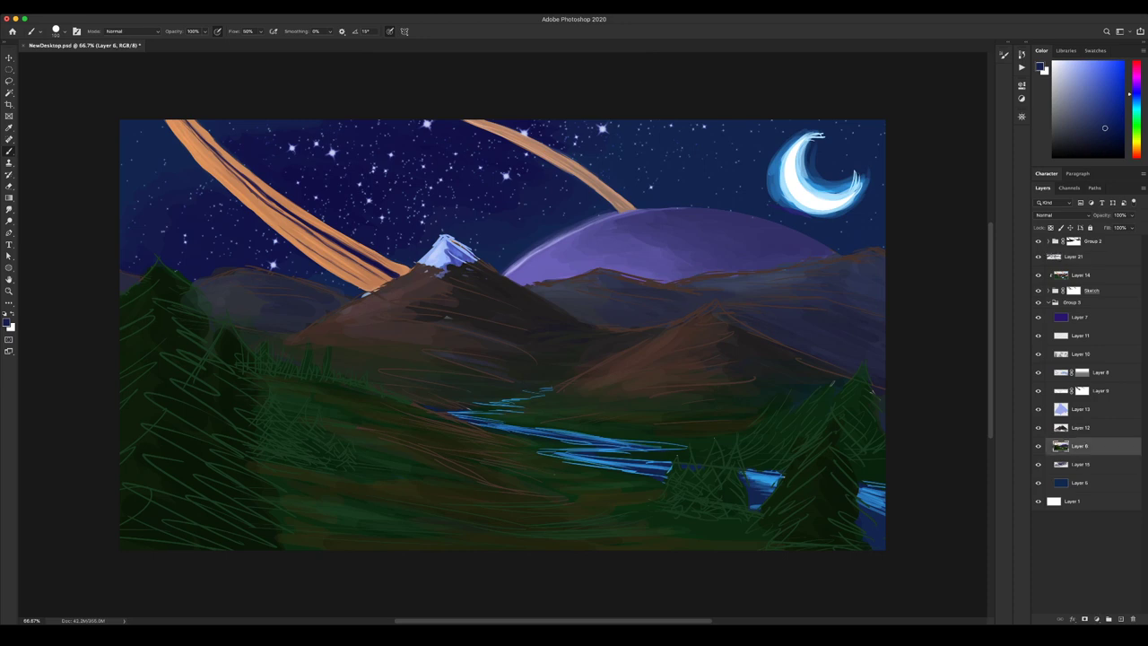
pyautogui.keyDown('alt'); pyautogui.click(875, 529); pyautogui.keyUp('alt')
pyautogui.press('[')
pyautogui.moveTo(634, 446); pyautogui.dragTo(660, 446)
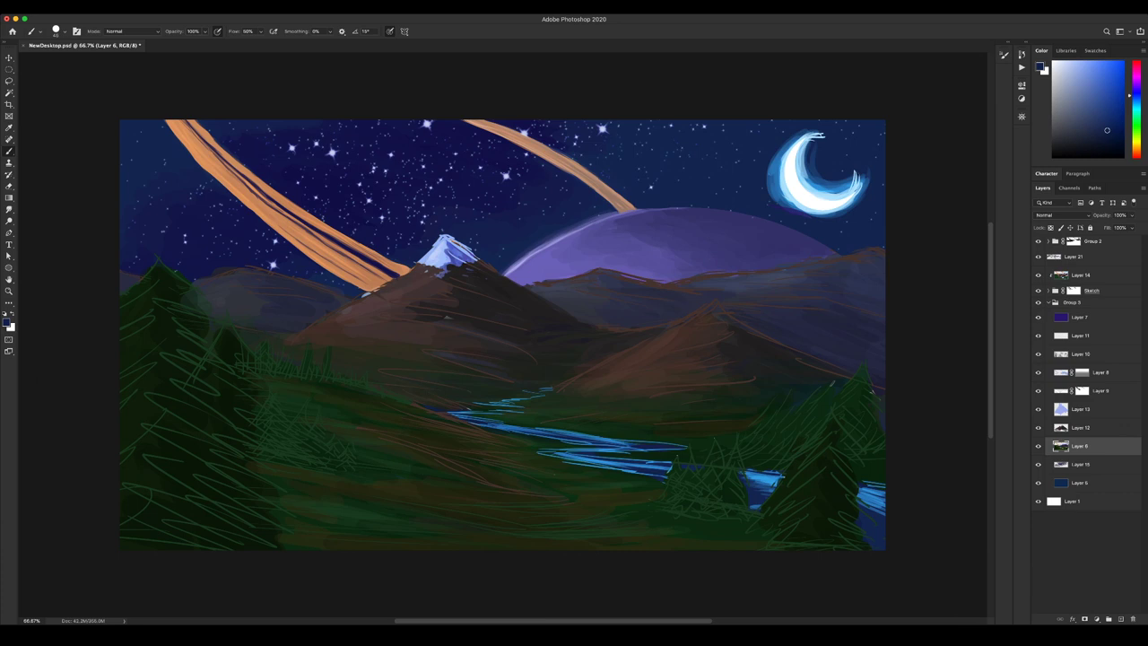
pyautogui.press('[')
pyautogui.press(']')
pyautogui.press('[')
pyautogui.press(']')
pyautogui.moveTo(497, 427); pyautogui.dragTo(537, 432)
# Fill the river's middle and upper bends on Layer 6 with sampled bright blue, and choose a darker blue for shading.
pyautogui.keyDown('alt'); pyautogui.click(587, 460); pyautogui.keyUp('alt')
pyautogui.press(']')
pyautogui.moveTo(587, 457); pyautogui.dragTo(673, 468)
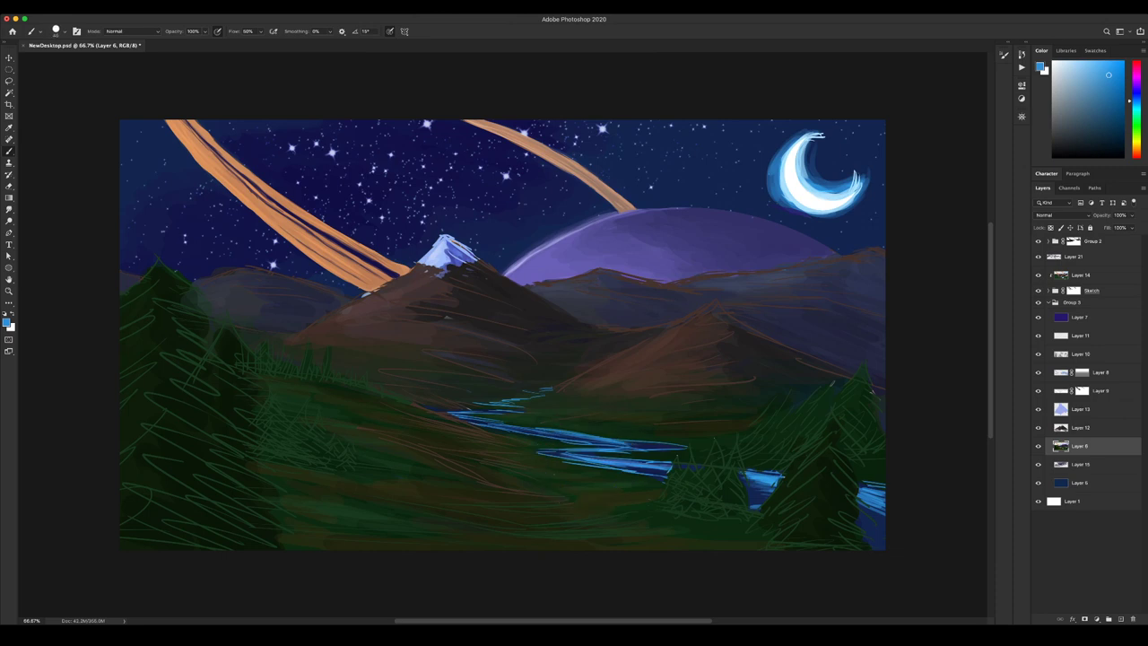
pyautogui.moveTo(585, 447); pyautogui.dragTo(680, 445)
pyautogui.press(']')
pyautogui.moveTo(567, 440); pyautogui.dragTo(602, 438)
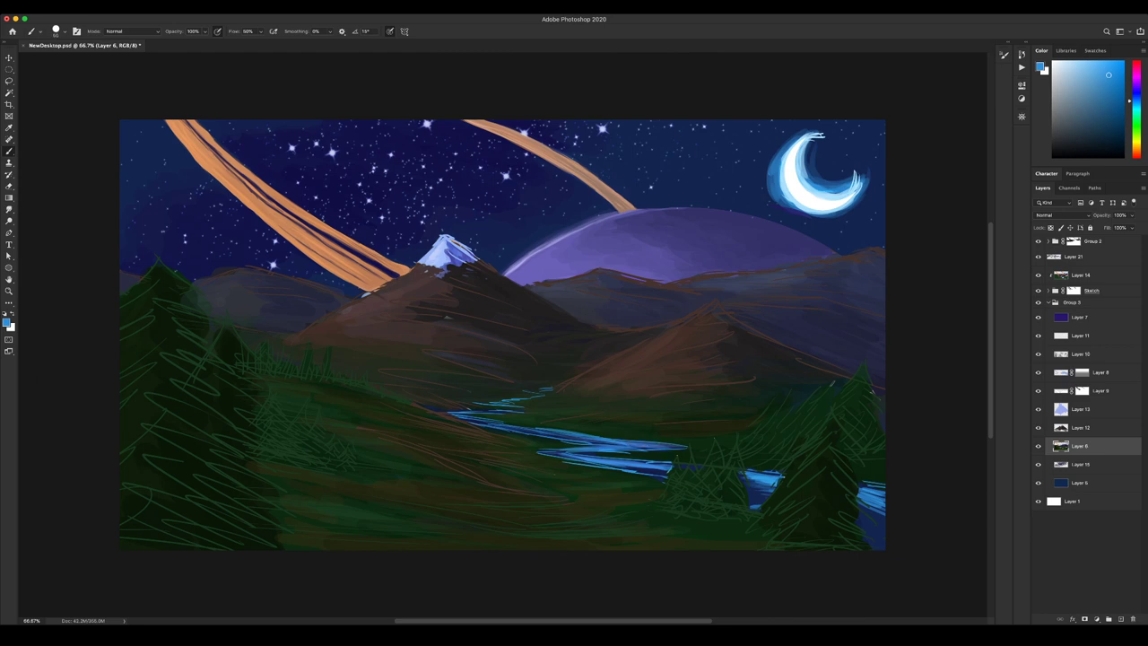
pyautogui.moveTo(461, 418); pyautogui.dragTo(579, 439)
pyautogui.moveTo(483, 412); pyautogui.dragTo(515, 413)
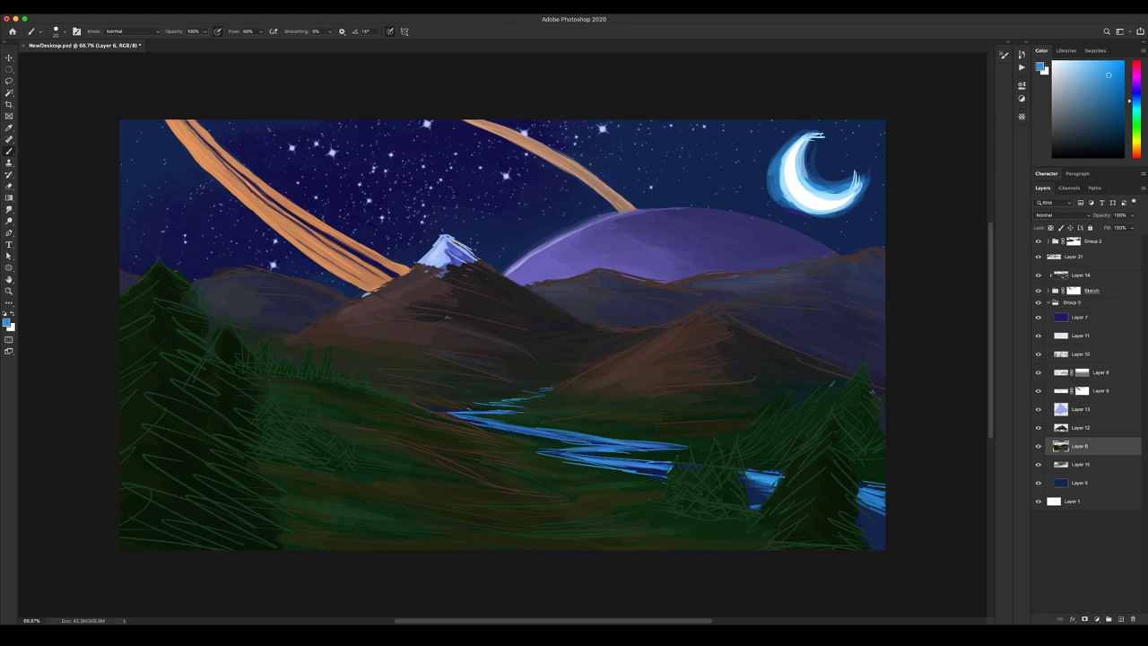
pyautogui.click(1106, 118)
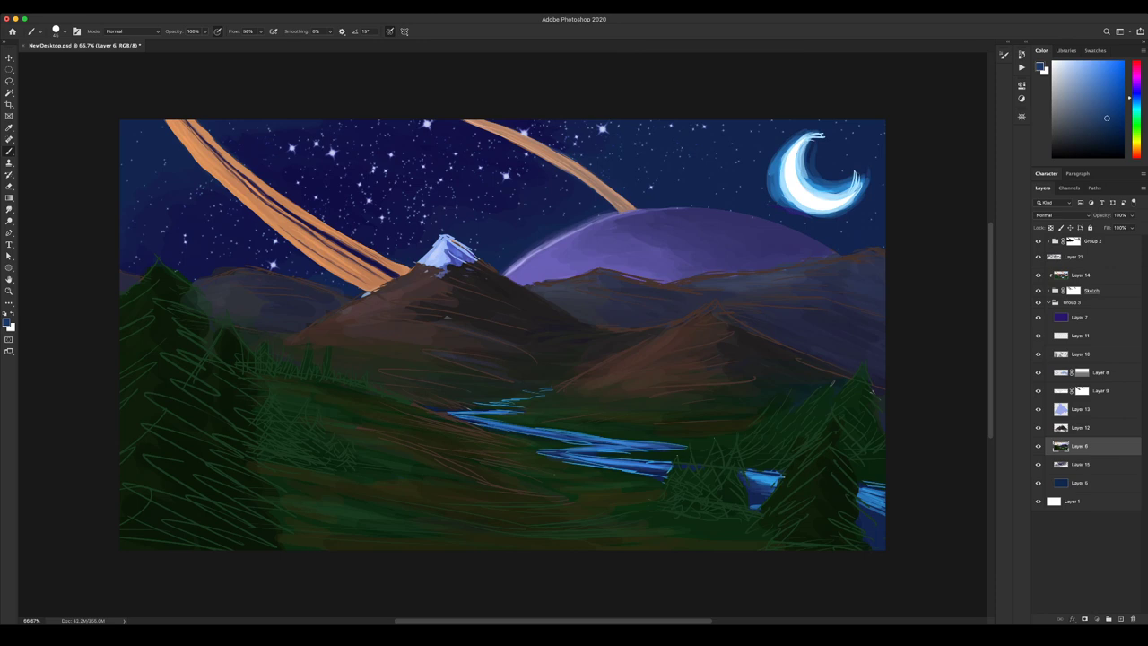
# Collapse Group 3 and paint the river beside the front right trees on Layer 21 with sampled and brighter blues.
pyautogui.click(1048, 302)
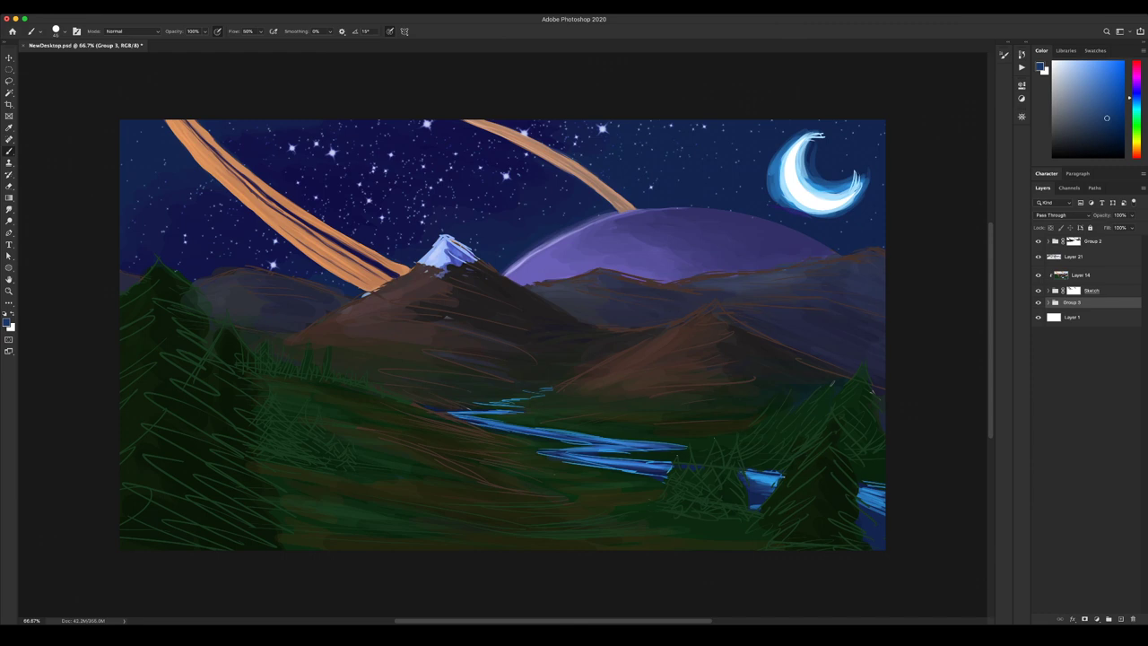
pyautogui.click(1074, 257)
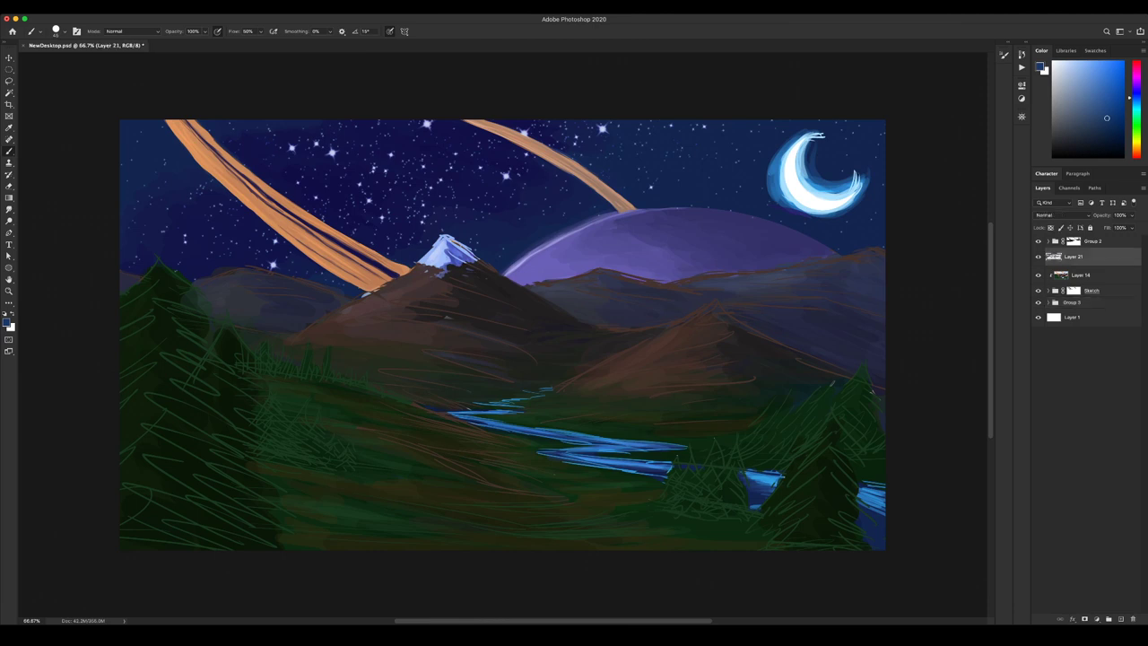
pyautogui.press(']')
pyautogui.keyDown('alt'); pyautogui.click(763, 480); pyautogui.keyUp('alt')
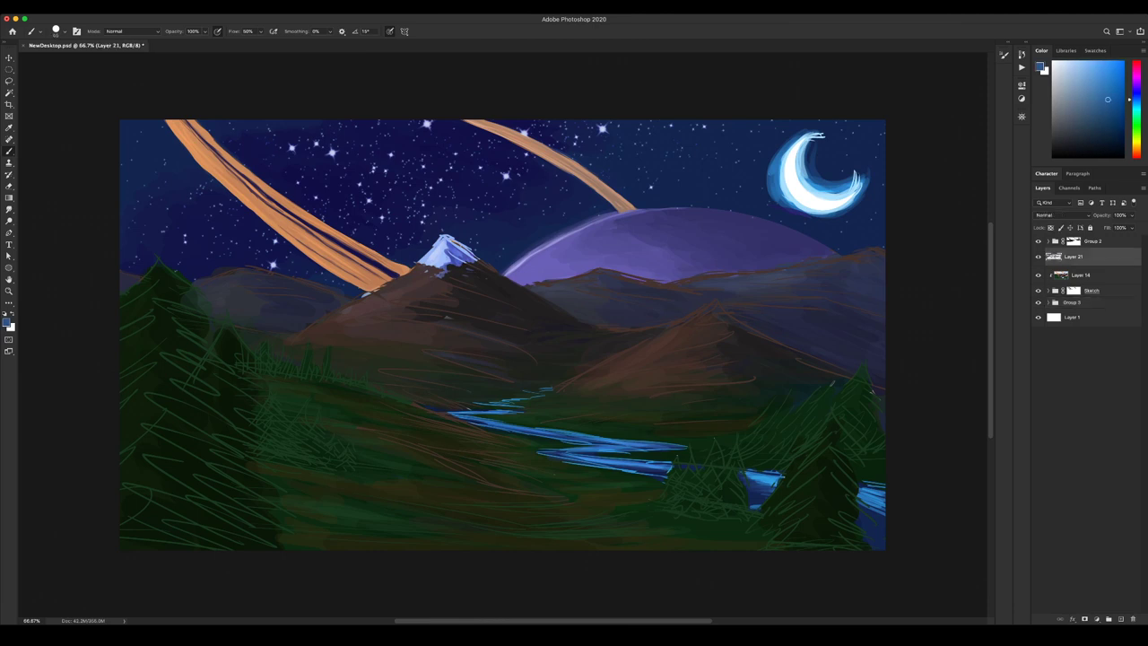
pyautogui.moveTo(857, 506); pyautogui.dragTo(884, 529)
pyautogui.click(1108, 80)
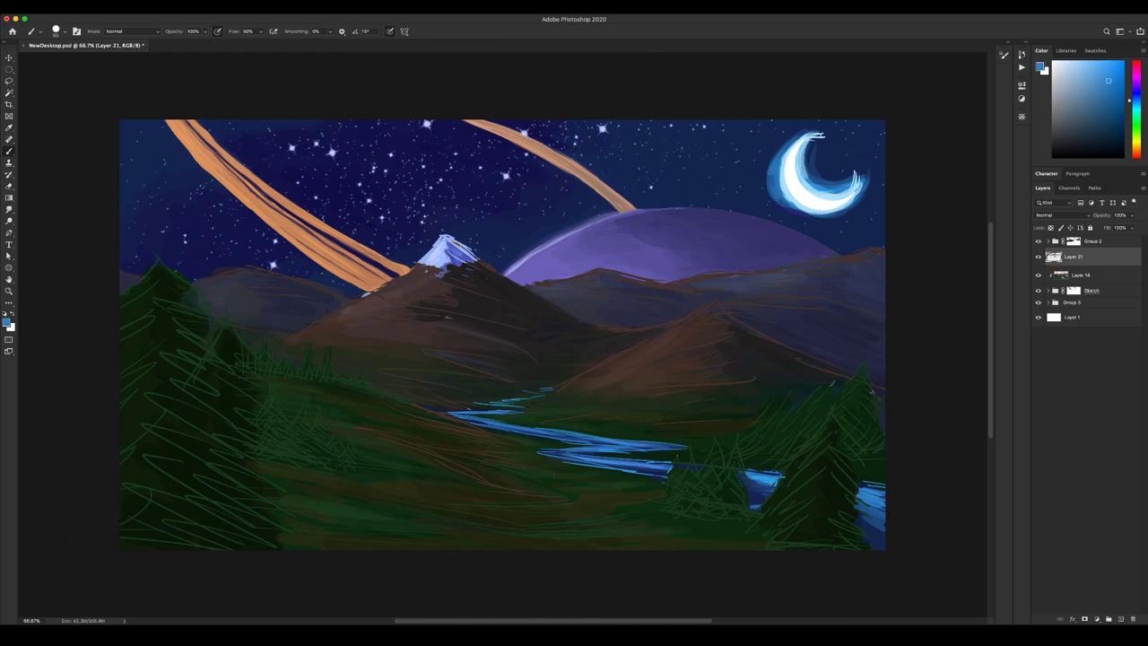
pyautogui.moveTo(862, 485); pyautogui.dragTo(884, 490)
pyautogui.keyDown('alt'); pyautogui.click(871, 507); pyautogui.keyUp('alt')
pyautogui.moveTo(748, 472); pyautogui.dragTo(777, 476)
pyautogui.keyDown('alt'); pyautogui.click(688, 471); pyautogui.keyUp('alt')
pyautogui.press(']')
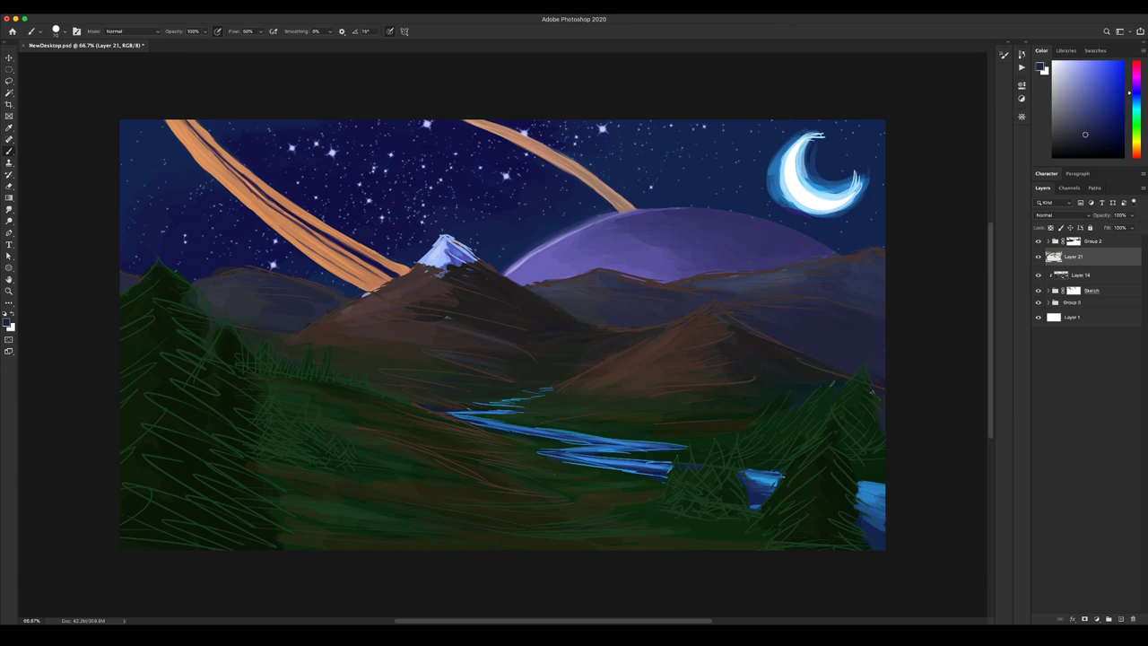
# Cover the sketch lines across the snow-capped mountain's face and right foot with sampled near-black and dark indigo tones.
pyautogui.keyDown('alt'); pyautogui.click(480, 305); pyautogui.keyUp('alt')
pyautogui.moveTo(395, 301); pyautogui.dragTo(418, 301)
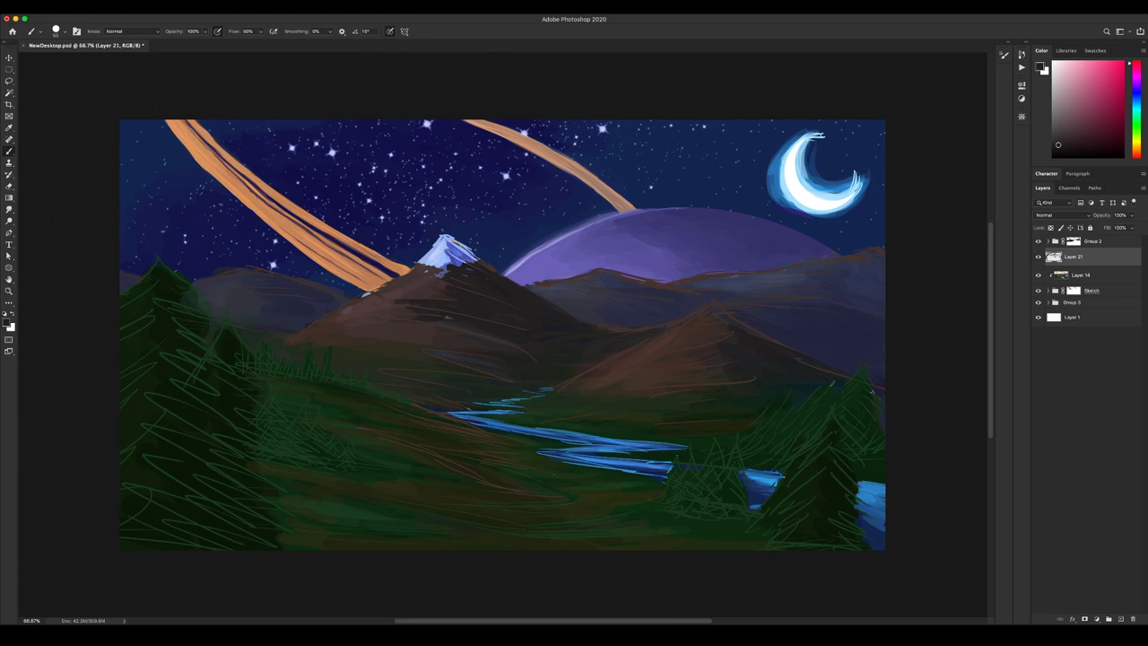
pyautogui.moveTo(447, 326); pyautogui.dragTo(470, 332)
pyautogui.moveTo(492, 339); pyautogui.dragTo(512, 346)
pyautogui.keyDown('alt'); pyautogui.click(515, 324); pyautogui.keyUp('alt')
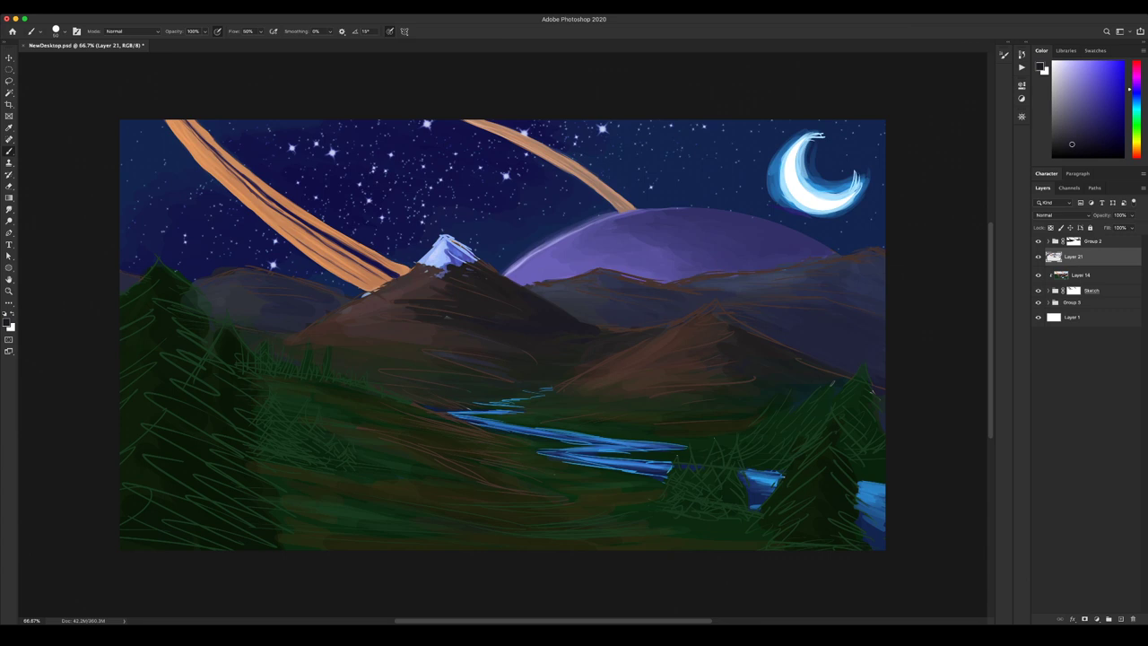
pyautogui.moveTo(590, 323); pyautogui.dragTo(617, 330)
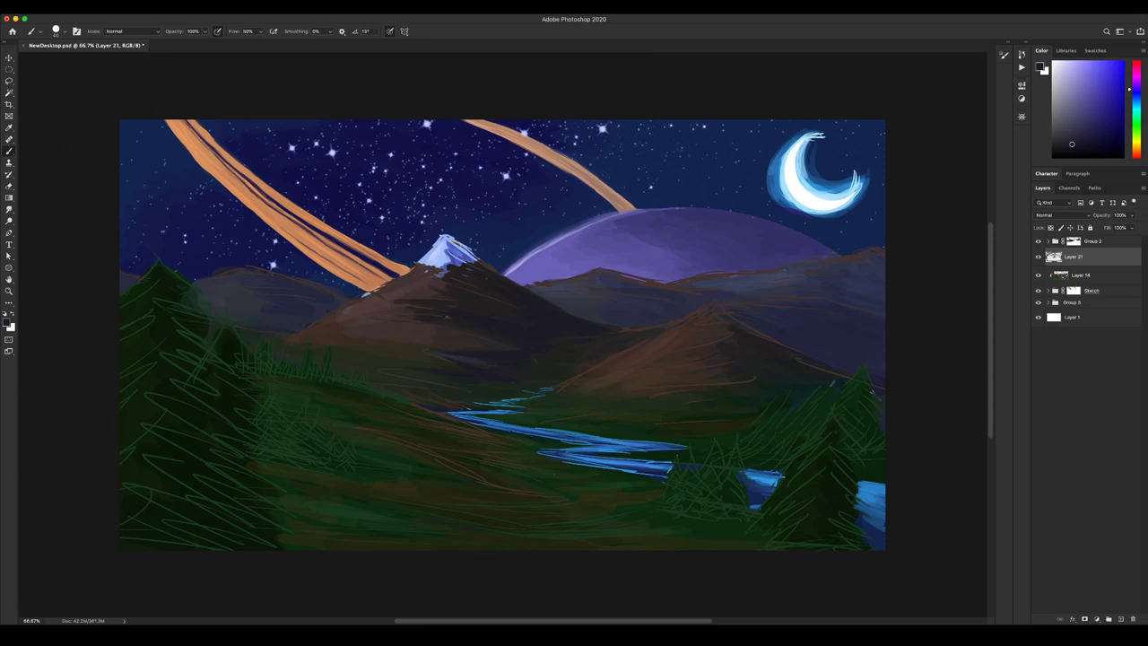
# Blend the snow-capped mountain's left face with sampled dark browns, and define its upper slope edge against the large ring.
pyautogui.keyDown('alt'); pyautogui.click(489, 345); pyautogui.keyUp('alt')
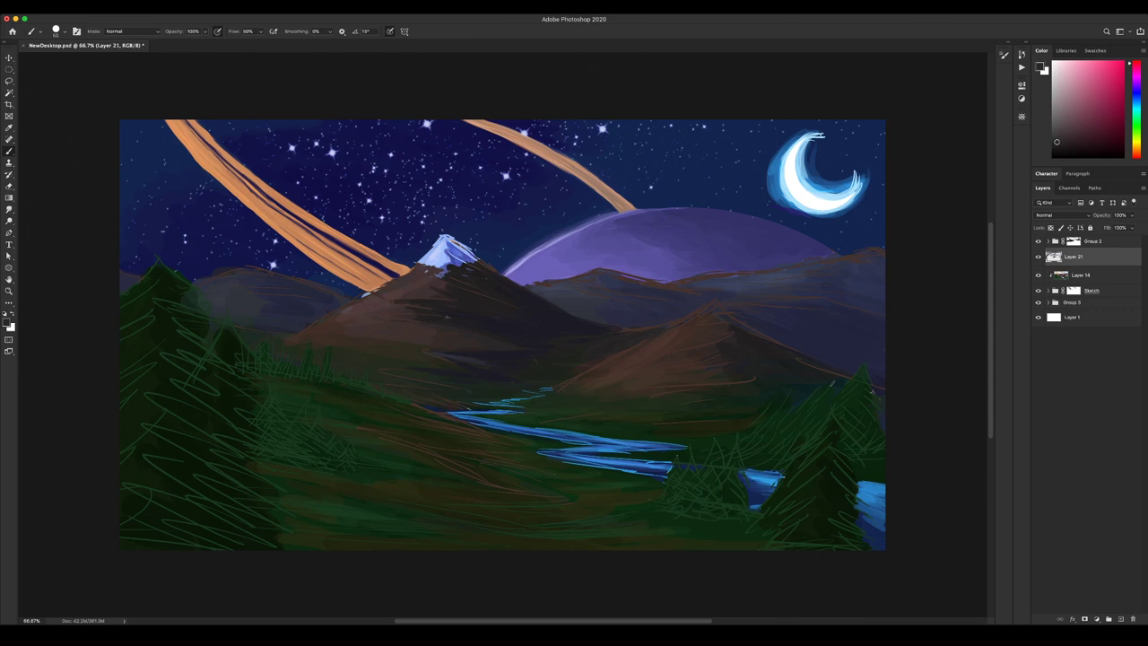
pyautogui.keyDown('alt'); pyautogui.click(457, 318); pyautogui.keyUp('alt')
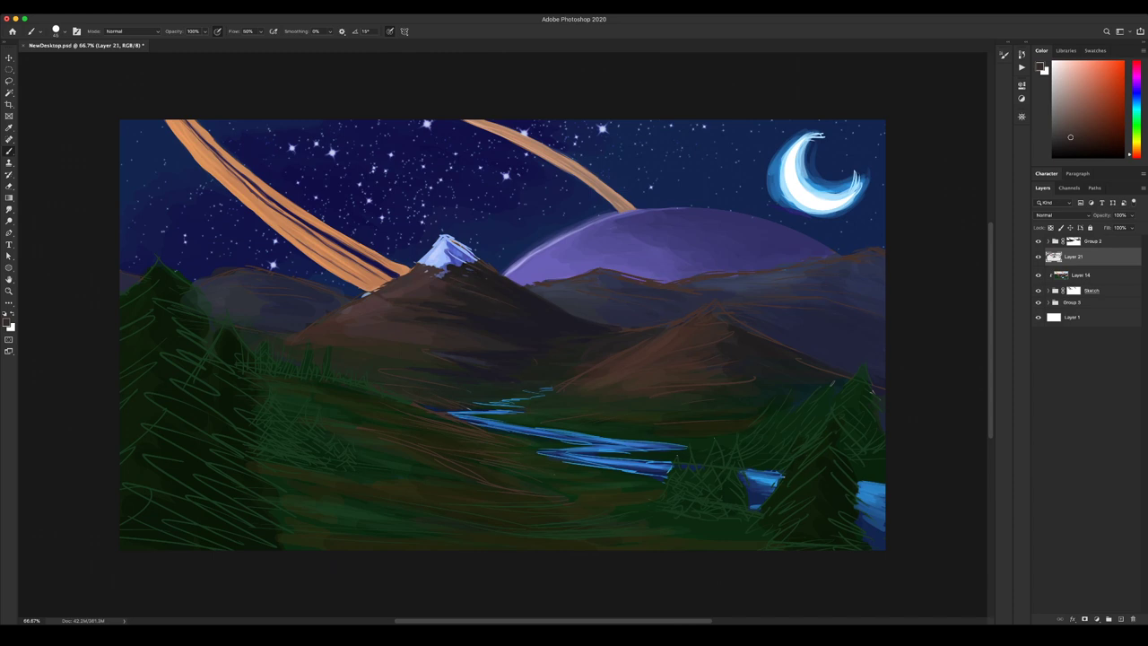
pyautogui.keyDown('alt'); pyautogui.click(394, 296); pyautogui.keyUp('alt')
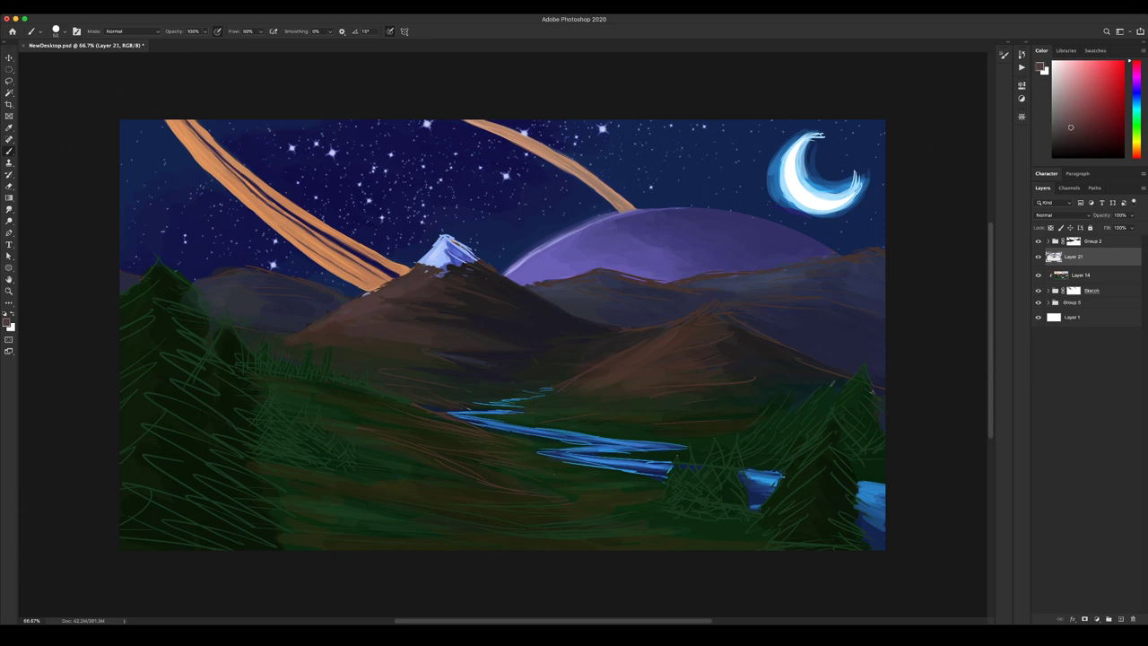
pyautogui.keyDown('alt'); pyautogui.click(359, 316); pyautogui.keyUp('alt')
pyautogui.press('[')
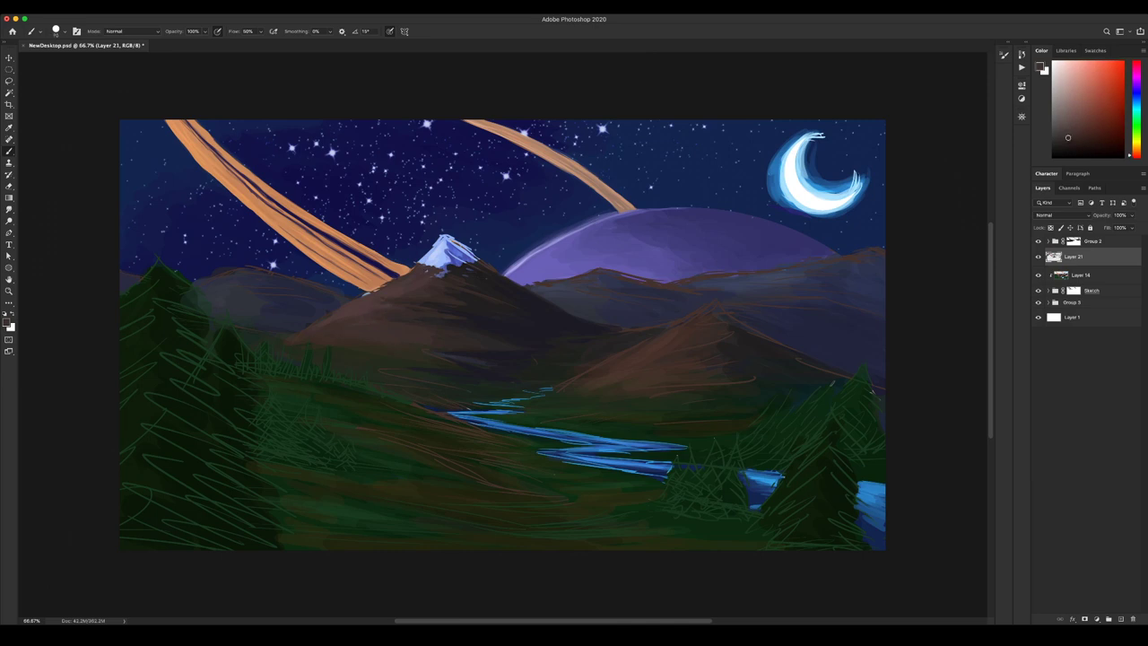
pyautogui.keyDown('alt'); pyautogui.click(425, 291); pyautogui.keyUp('alt')
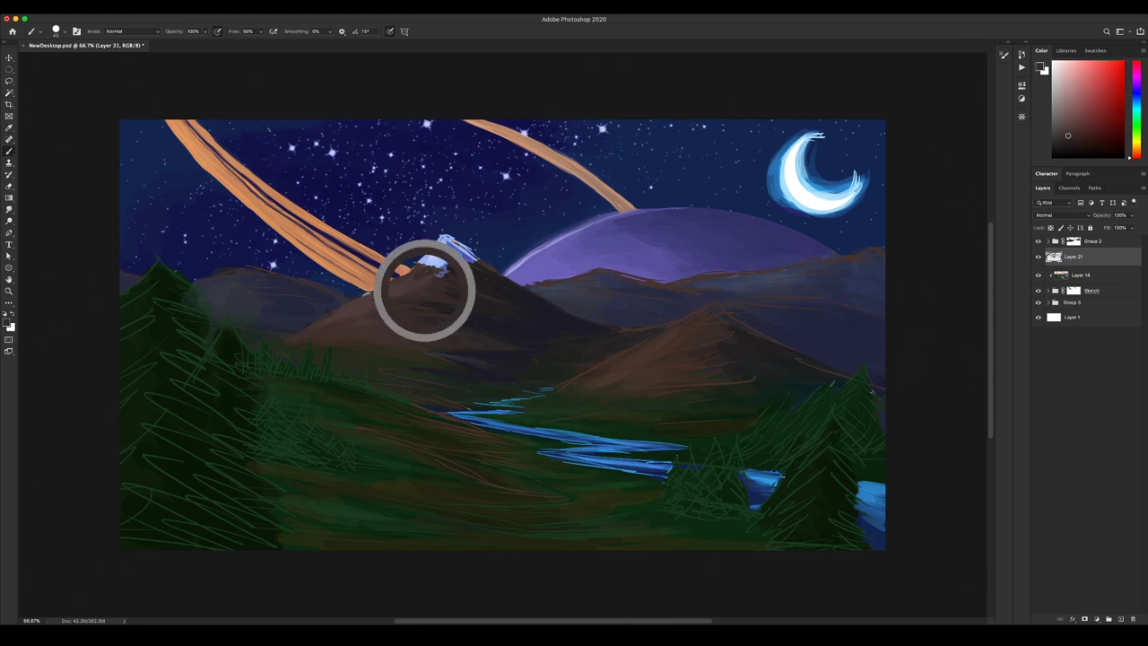
pyautogui.moveTo(412, 269); pyautogui.dragTo(377, 294)
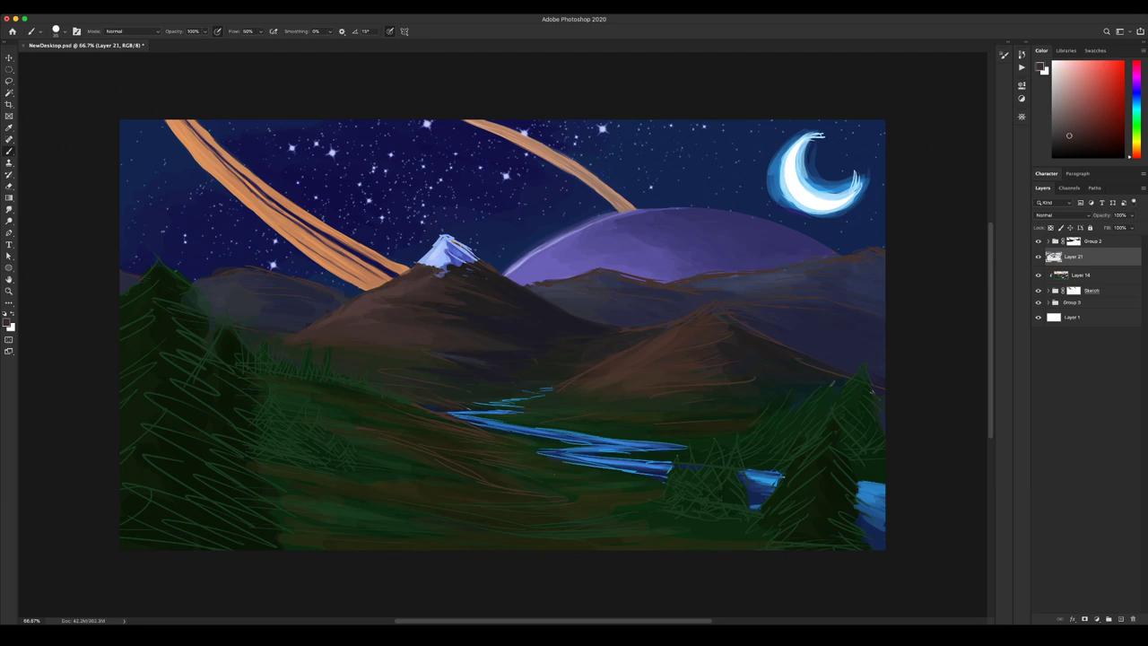
# Paint the mountain's lower left slope edge with sampled brown, and return to Layer 21 after switching to Group 2's mask.
pyautogui.keyDown('alt'); pyautogui.click(334, 317); pyautogui.keyUp('alt')
pyautogui.moveTo(315, 320); pyautogui.dragTo(301, 331)
pyautogui.moveTo(297, 332); pyautogui.dragTo(284, 336)
pyautogui.press('d')
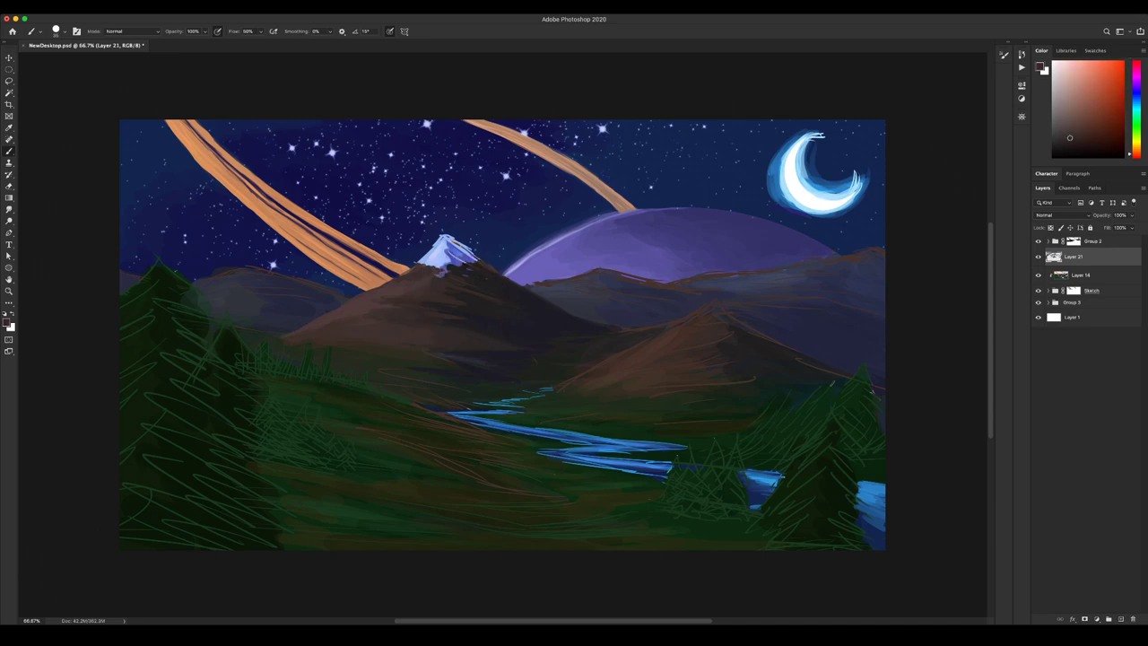
pyautogui.click(1073, 241)
pyautogui.click(1055, 241)
pyautogui.click(1073, 257)
# Shade the snow-capped mountain's lower face with darker browns and sampled olive, near-black and dark violet tones.
pyautogui.moveTo(1068, 137); pyautogui.dragTo(1065, 140)
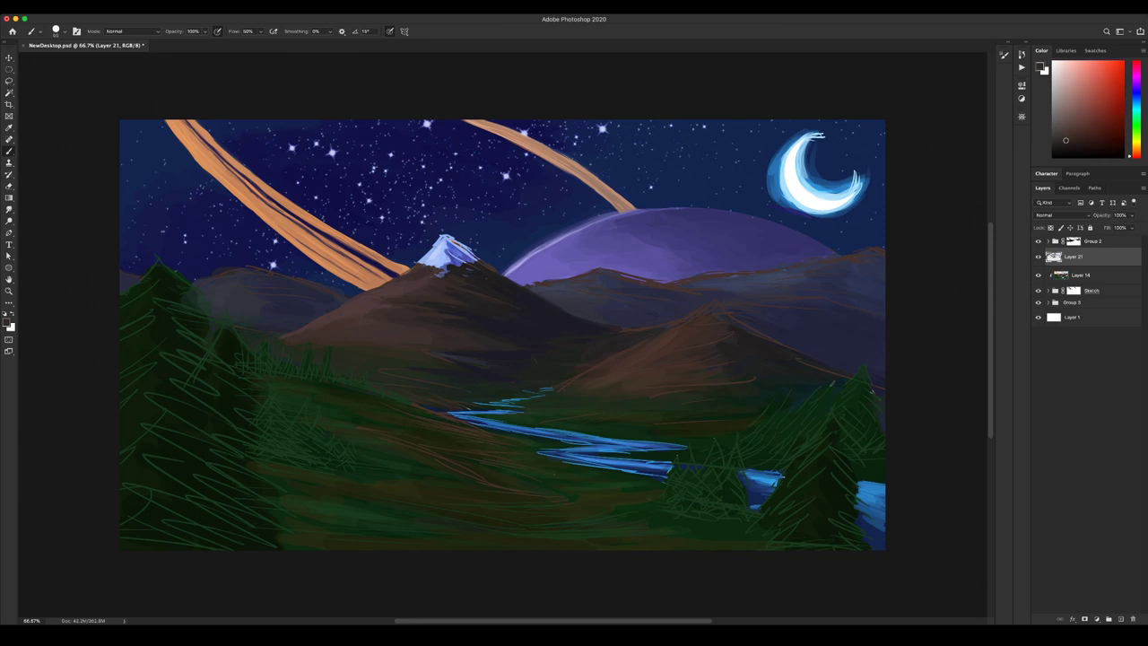
pyautogui.moveTo(1065, 140); pyautogui.dragTo(1064, 141)
pyautogui.click(1068, 134)
pyautogui.keyDown('alt'); pyautogui.click(502, 349); pyautogui.keyUp('alt')
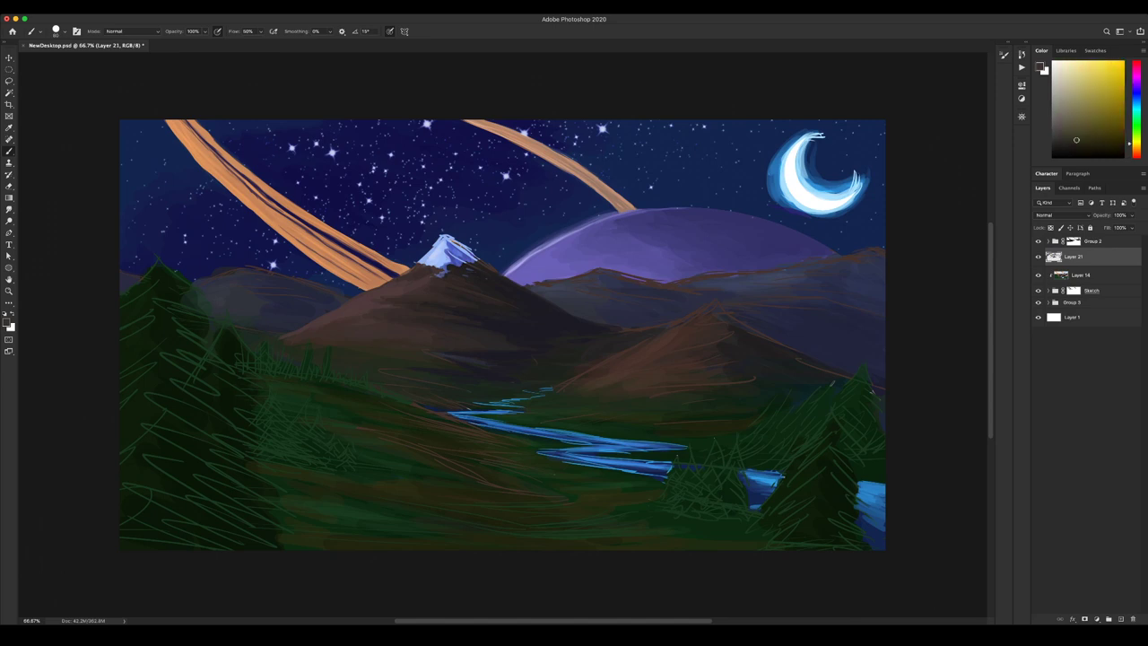
pyautogui.keyDown('alt'); pyautogui.click(513, 332); pyautogui.keyUp('alt')
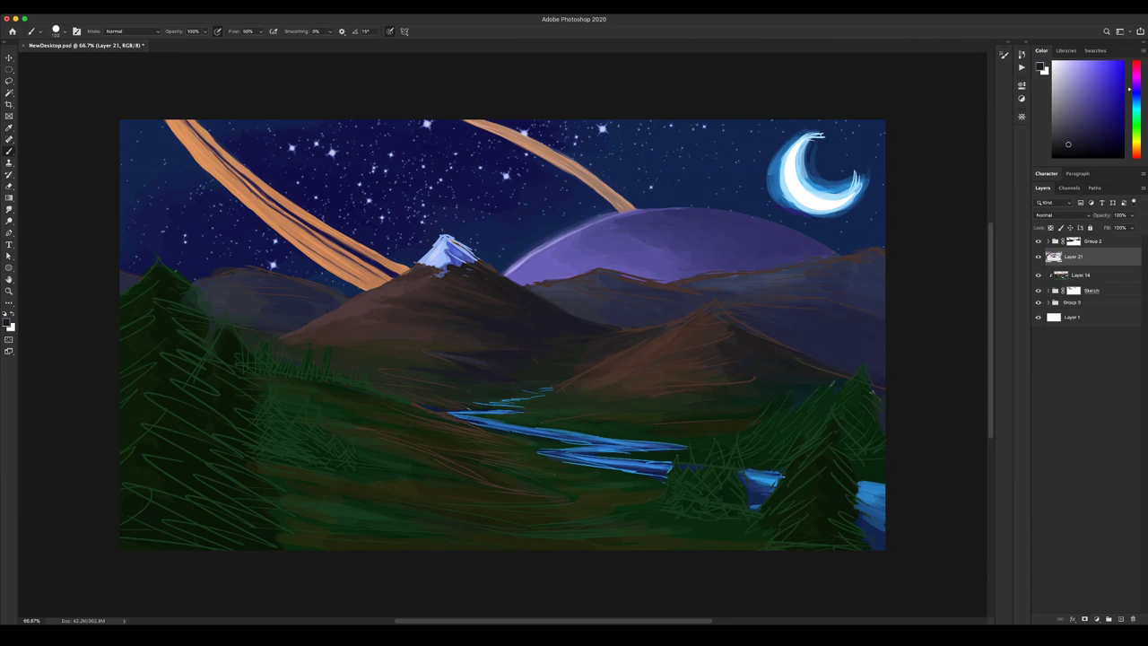
pyautogui.keyDown('alt'); pyautogui.click(492, 342); pyautogui.keyUp('alt')
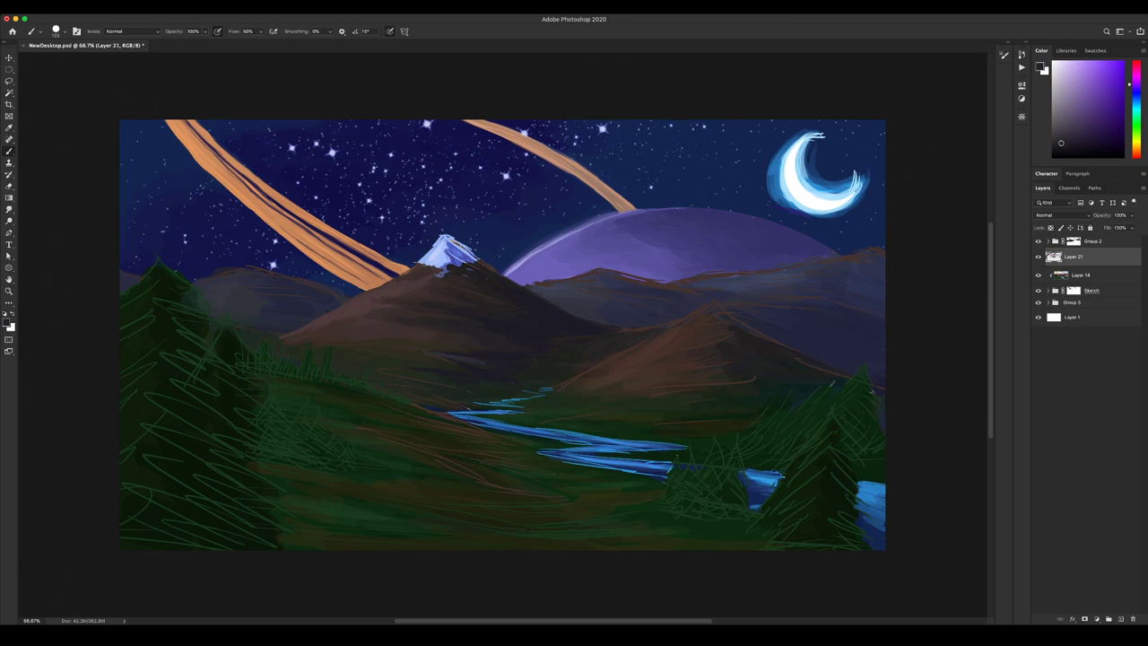
pyautogui.keyDown('alt'); pyautogui.click(493, 321); pyautogui.keyUp('alt')
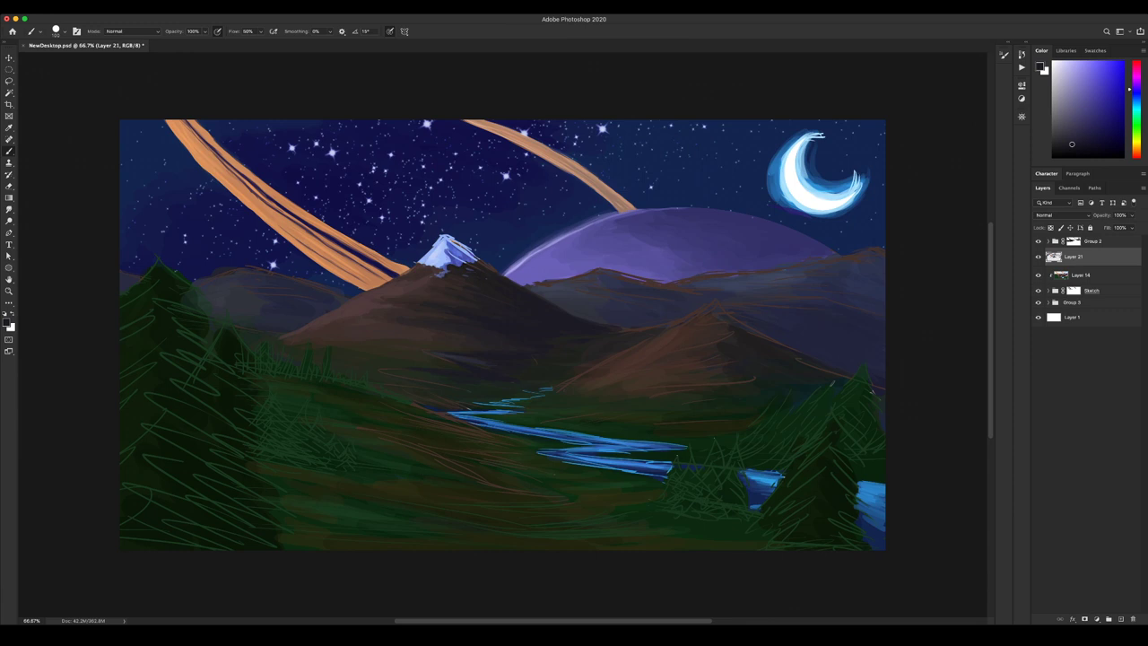
# Smooth the snow-capped mountain's right slope down to the neighbouring hill and below the snow with sampled dark tones.
pyautogui.keyDown('alt'); pyautogui.click(538, 315); pyautogui.keyUp('alt')
pyautogui.moveTo(569, 312); pyautogui.dragTo(605, 322)
pyautogui.keyDown('alt'); pyautogui.click(486, 269); pyautogui.keyUp('alt')
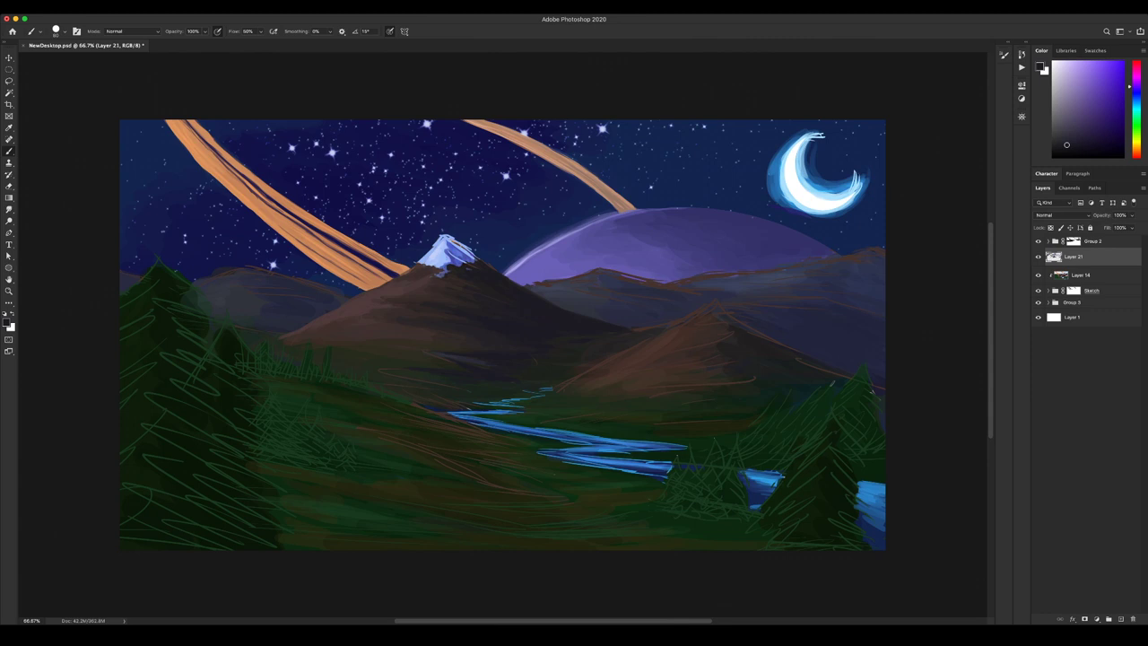
# Shrink the brush considerably and cover the sketch lines on the snow cap's right side with sampled blue.
pyautogui.keyDown('alt'); pyautogui.click(461, 255); pyautogui.keyUp('alt')
pyautogui.press('[')
pyautogui.press('[')
pyautogui.press('[')
pyautogui.press('[')
pyautogui.press('[')
pyautogui.press('[')
pyautogui.press('[')
pyautogui.press('[')
pyautogui.moveTo(456, 245); pyautogui.dragTo(464, 255)
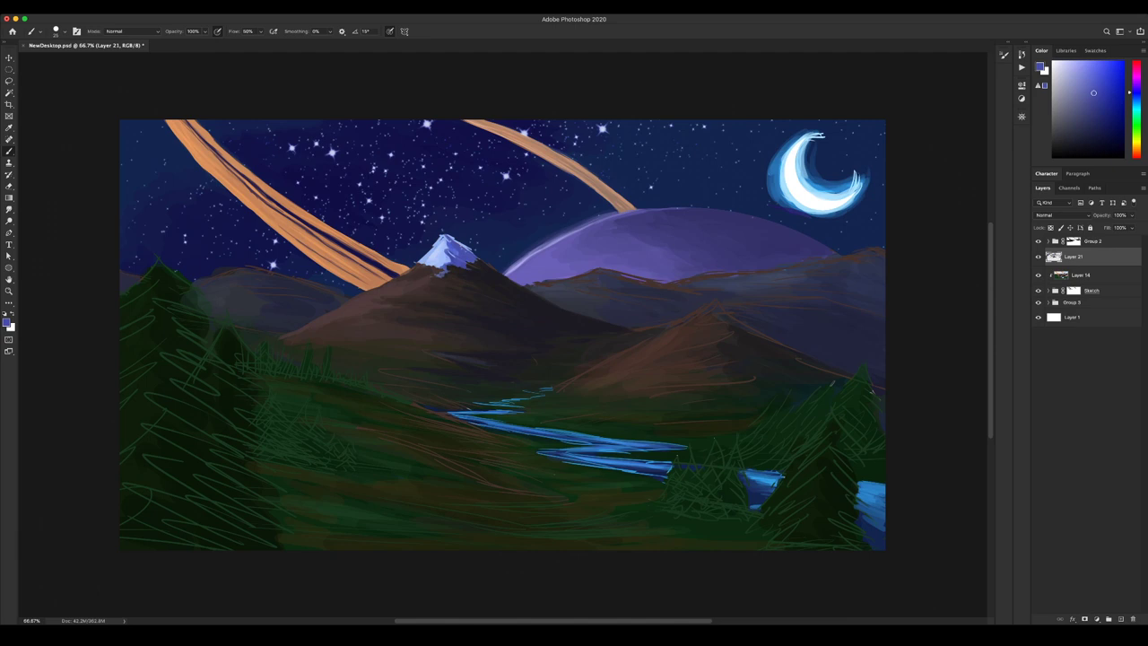
# Smooth the snow cap's right side and edge with sampled blues and the surrounding dark tones on Layer 21.
pyautogui.keyDown('alt'); pyautogui.click(454, 257); pyautogui.keyUp('alt')
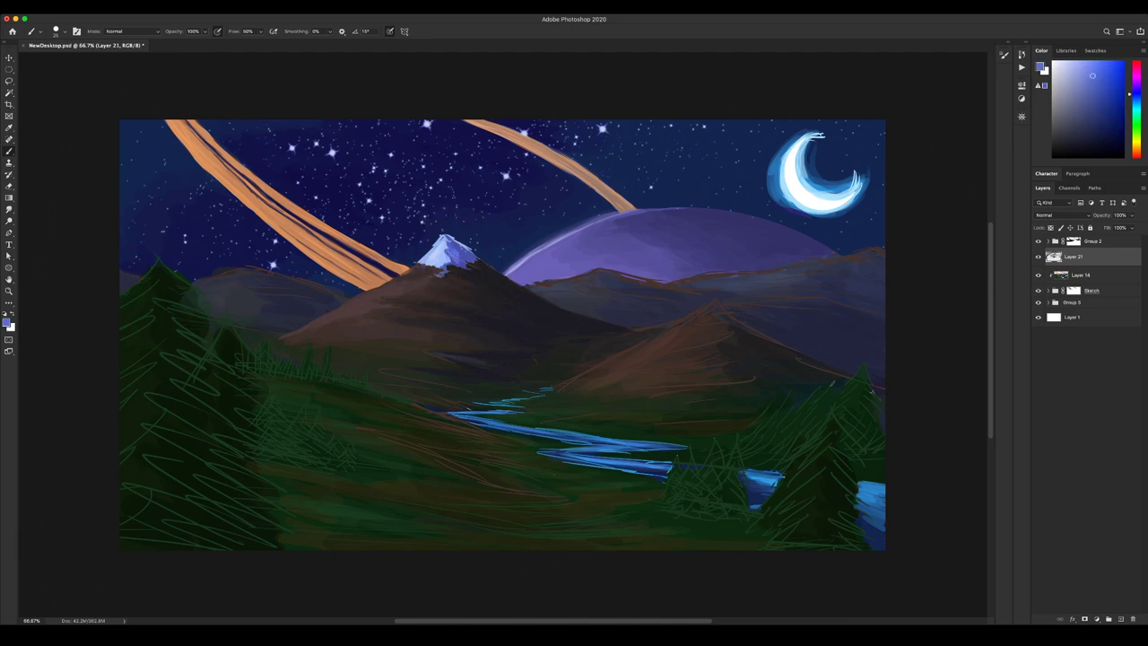
pyautogui.moveTo(450, 240); pyautogui.dragTo(465, 251)
pyautogui.keyDown('alt'); pyautogui.click(464, 251); pyautogui.keyUp('alt')
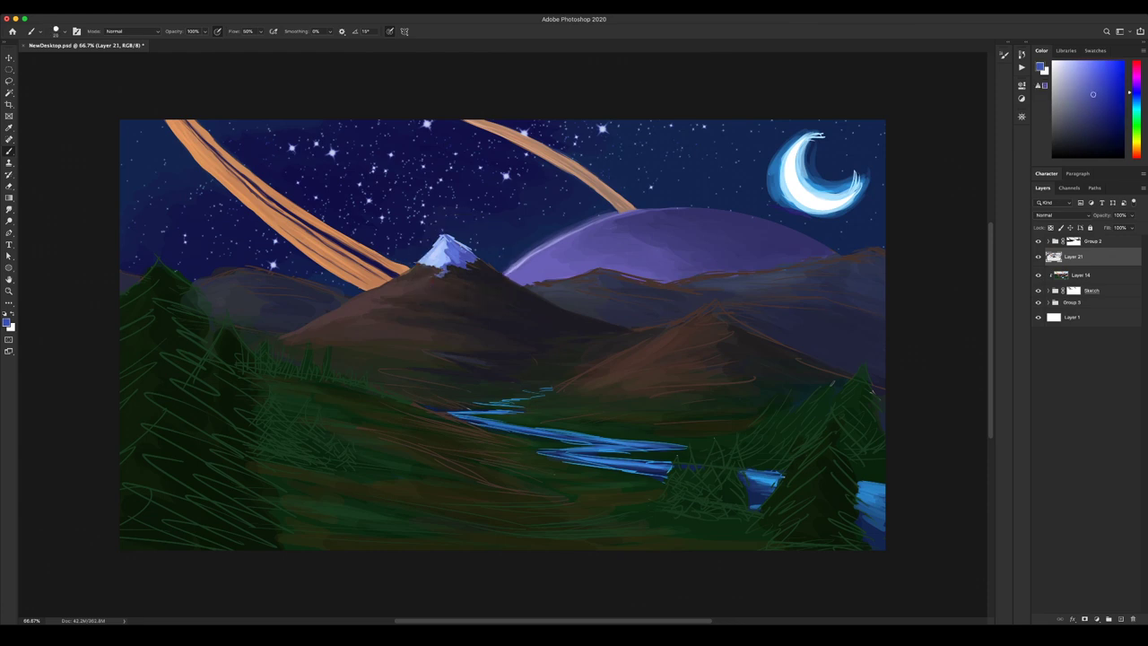
pyautogui.press(']')
pyautogui.keyDown('alt'); pyautogui.click(466, 247); pyautogui.keyUp('alt')
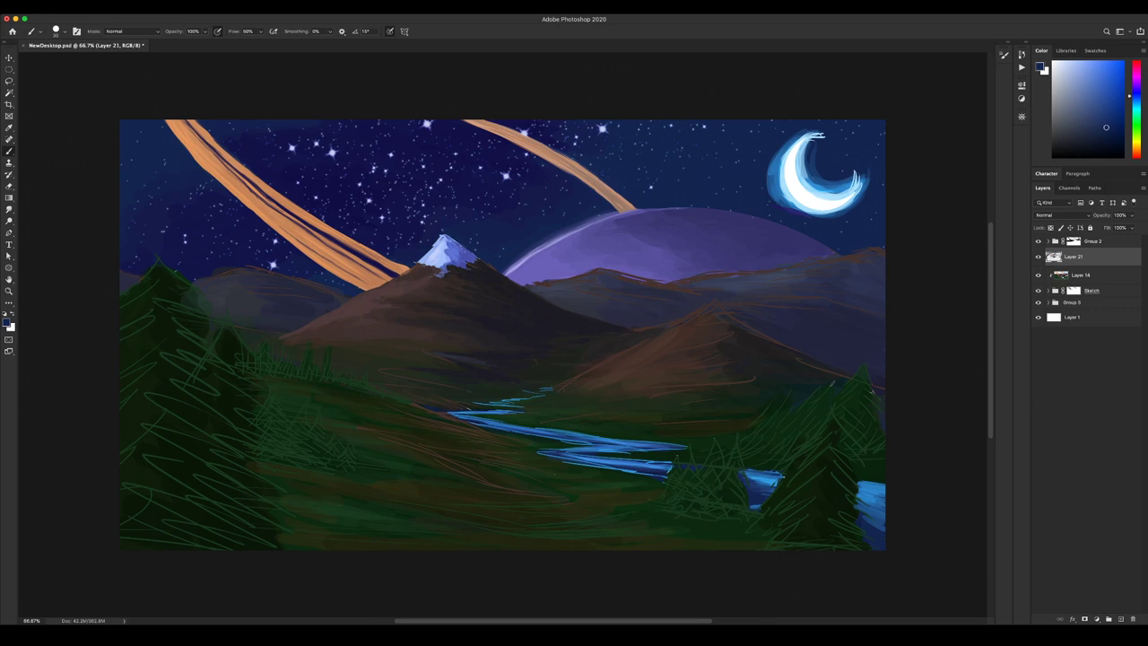
pyautogui.keyDown('alt'); pyautogui.click(558, 303); pyautogui.keyUp('alt')
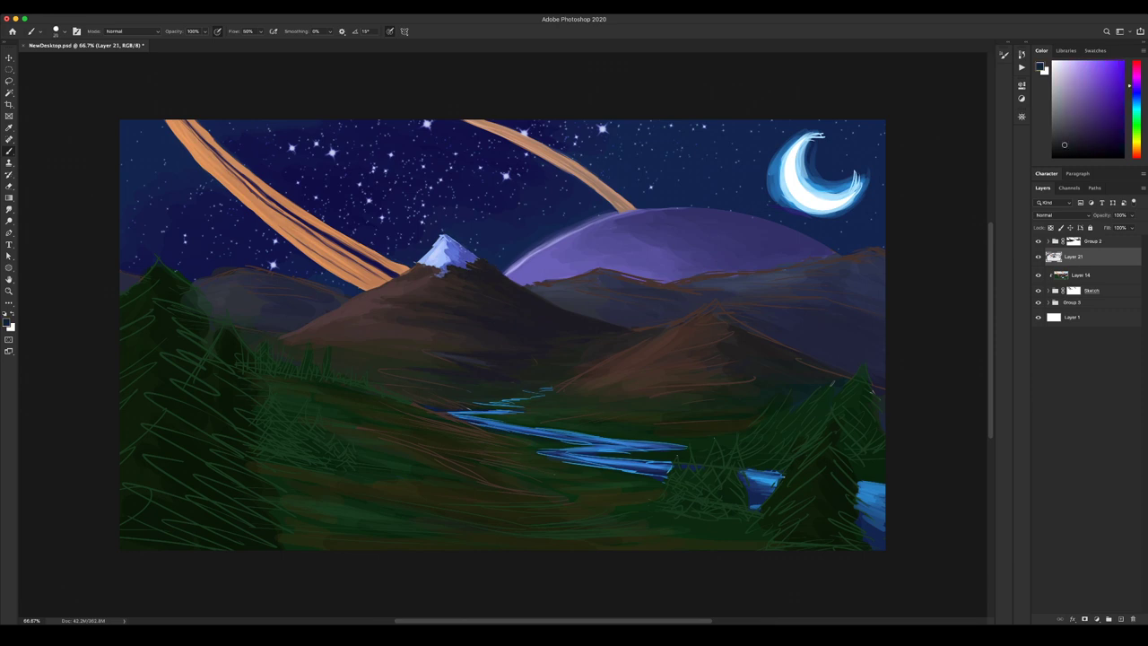
# Paint over the rough lines on the snow cap's left side and peak with sampled pale and medium blues.
pyautogui.keyDown('alt'); pyautogui.click(438, 252); pyautogui.keyUp('alt')
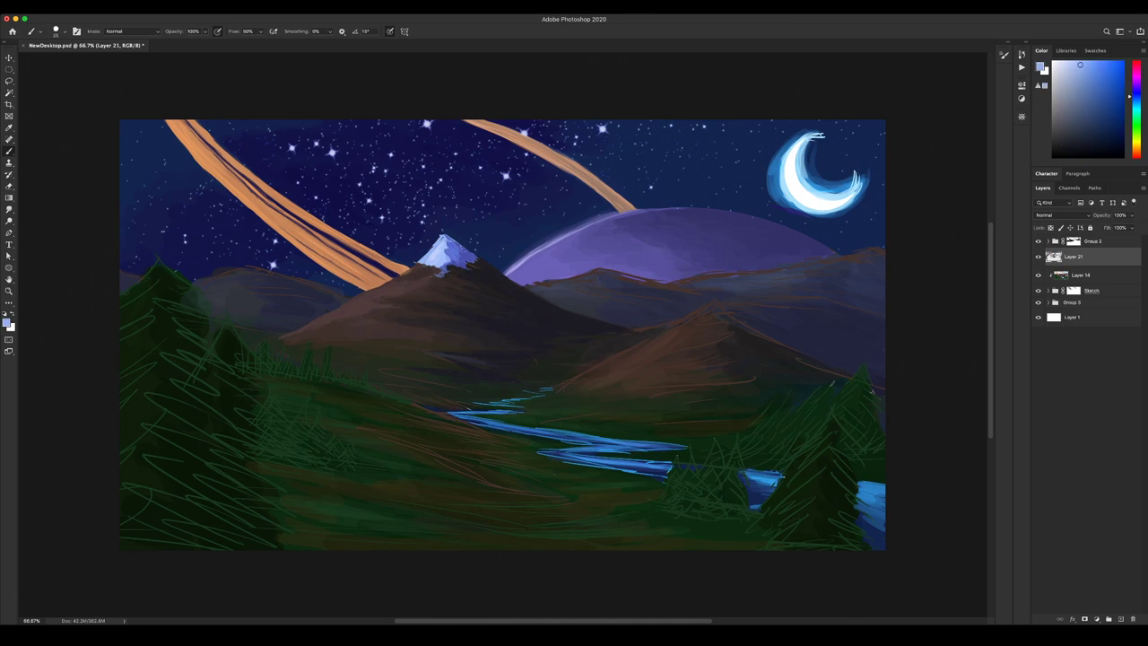
pyautogui.moveTo(436, 240)
pyautogui.mouseDown()
pyautogui.moveTo(418, 261)
pyautogui.moveTo(433, 246)
pyautogui.mouseUp()
pyautogui.keyDown('alt'); pyautogui.click(442, 244); pyautogui.keyUp('alt')
pyautogui.keyDown('alt'); pyautogui.click(450, 248); pyautogui.keyUp('alt')
pyautogui.moveTo(417, 260); pyautogui.dragTo(413, 265)
pyautogui.keyDown('alt'); pyautogui.click(438, 249); pyautogui.keyUp('alt')
pyautogui.keyDown('alt'); pyautogui.click(426, 259); pyautogui.keyUp('alt')
pyautogui.keyDown('alt'); pyautogui.click(460, 255); pyautogui.keyUp('alt')
pyautogui.press('[')
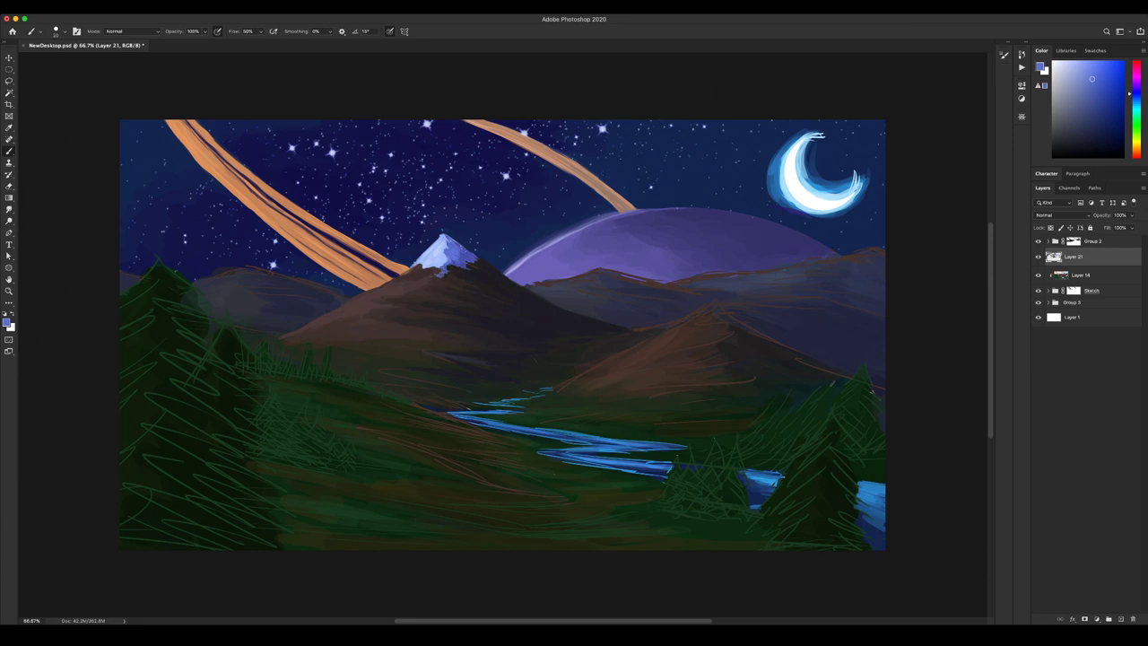
pyautogui.click(1093, 92)
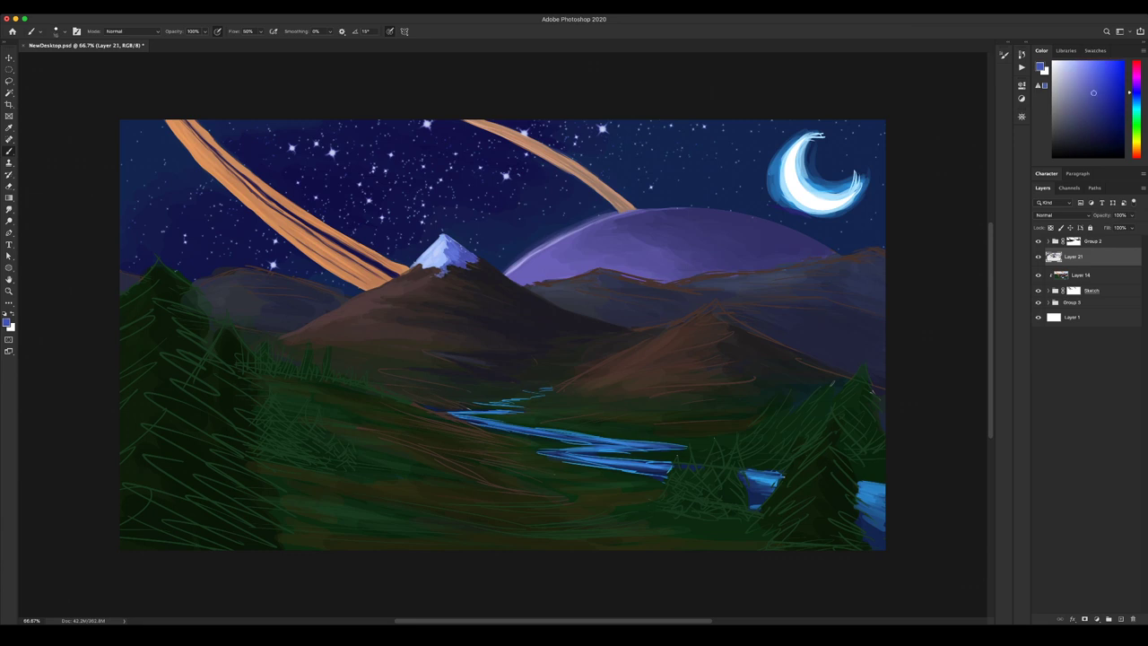
# Save the painting and switch to Group 2's mask with an enlarged brush.
pyautogui.press('super+s')
pyautogui.click(1091, 241)
pyautogui.press(']')
pyautogui.press(']')
pyautogui.press(']')
pyautogui.press(']')
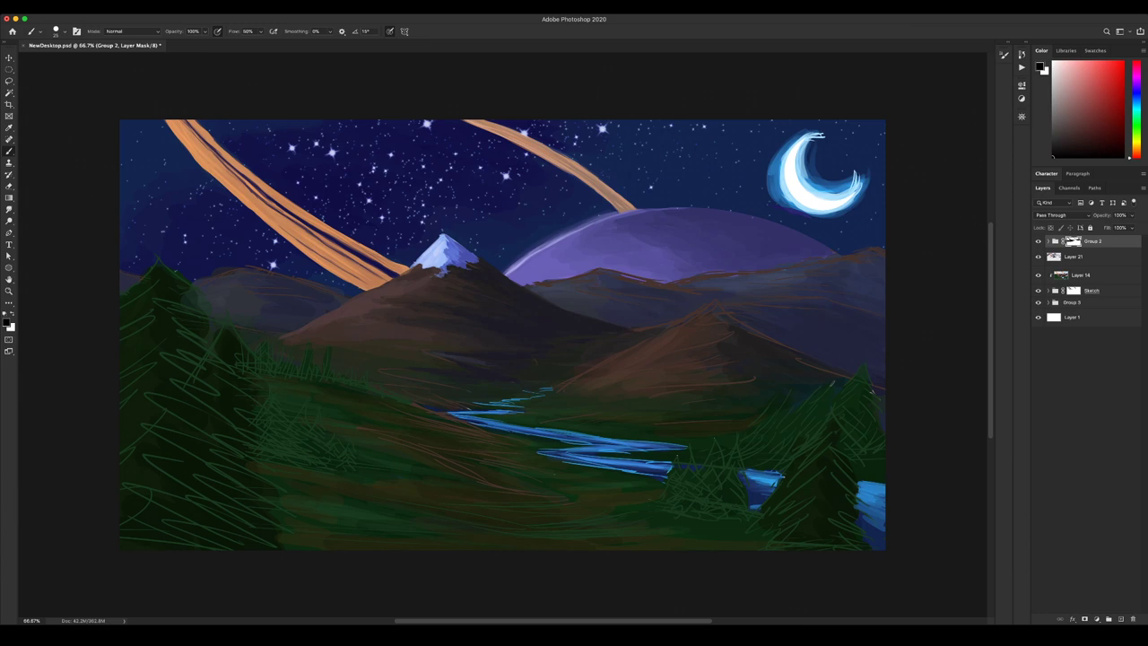
# Return to Layer 21 and refine the snow cap's shading with sampled light and deeper blues.
pyautogui.click(1075, 256)
pyautogui.keyDown('alt'); pyautogui.click(437, 252); pyautogui.keyUp('alt')
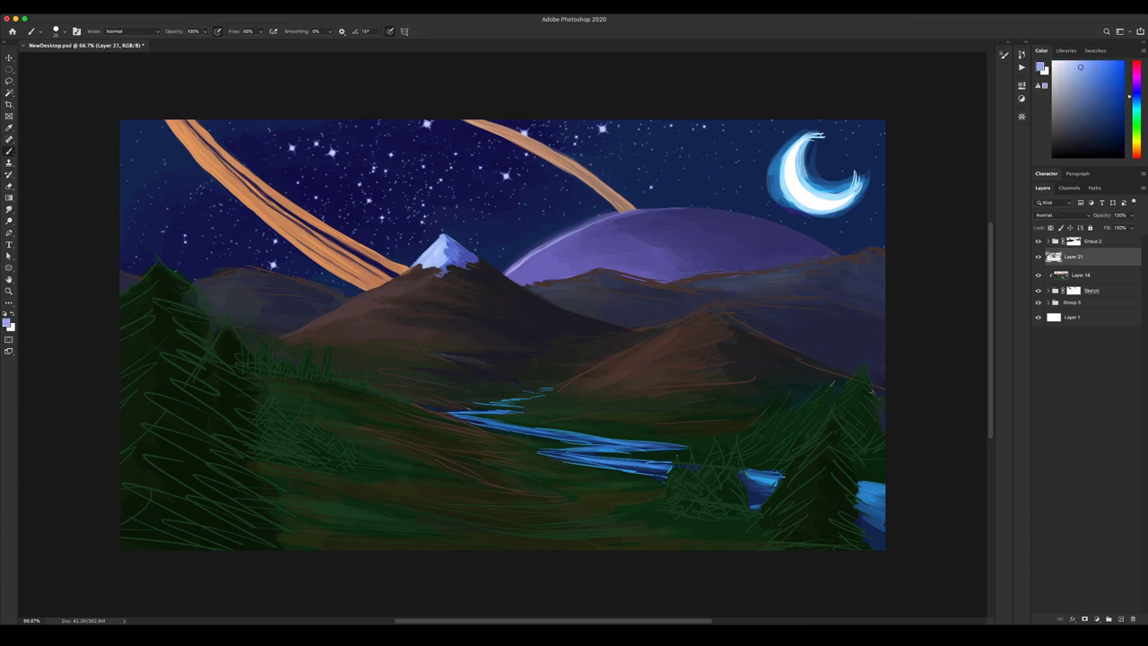
pyautogui.press('[')
pyautogui.press('[')
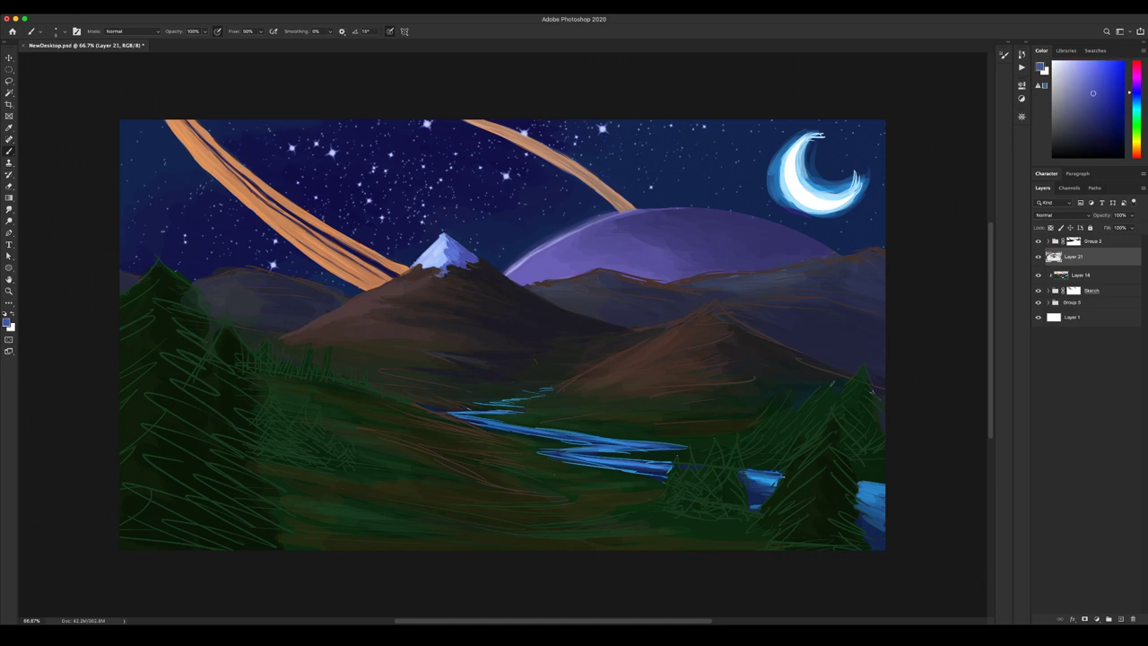
pyautogui.keyDown('alt'); pyautogui.click(451, 252); pyautogui.keyUp('alt')
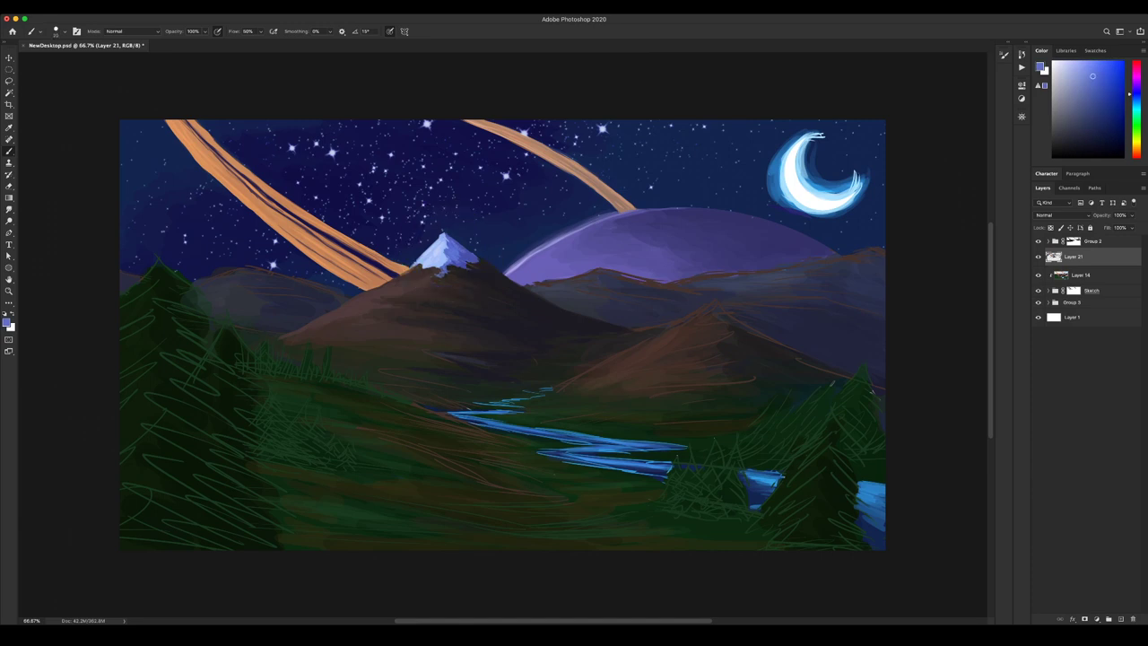
pyautogui.keyDown('alt'); pyautogui.click(459, 252); pyautogui.keyUp('alt')
pyautogui.press(']')
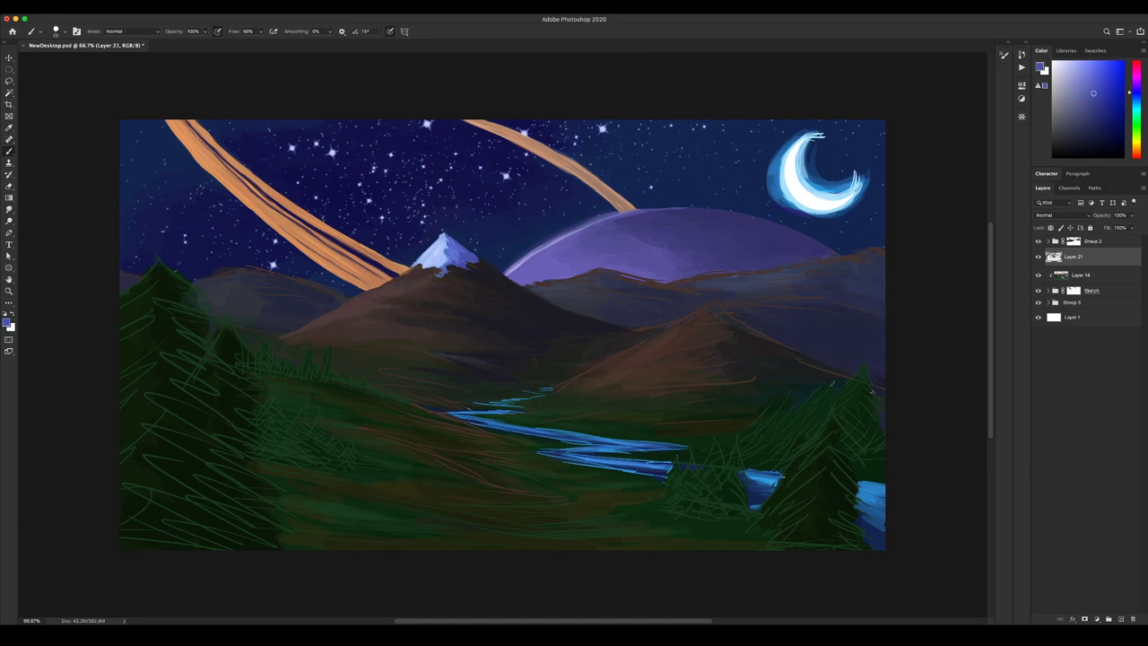
# Shrink the brush and touch up the snow cap's lower left edge with sampled greyish blue on Layer 21.
pyautogui.keyDown('alt'); pyautogui.click(427, 267); pyautogui.keyUp('alt')
pyautogui.hotkey('alt', '[')
pyautogui.press('[')
pyautogui.press('[')
pyautogui.click(1075, 256)
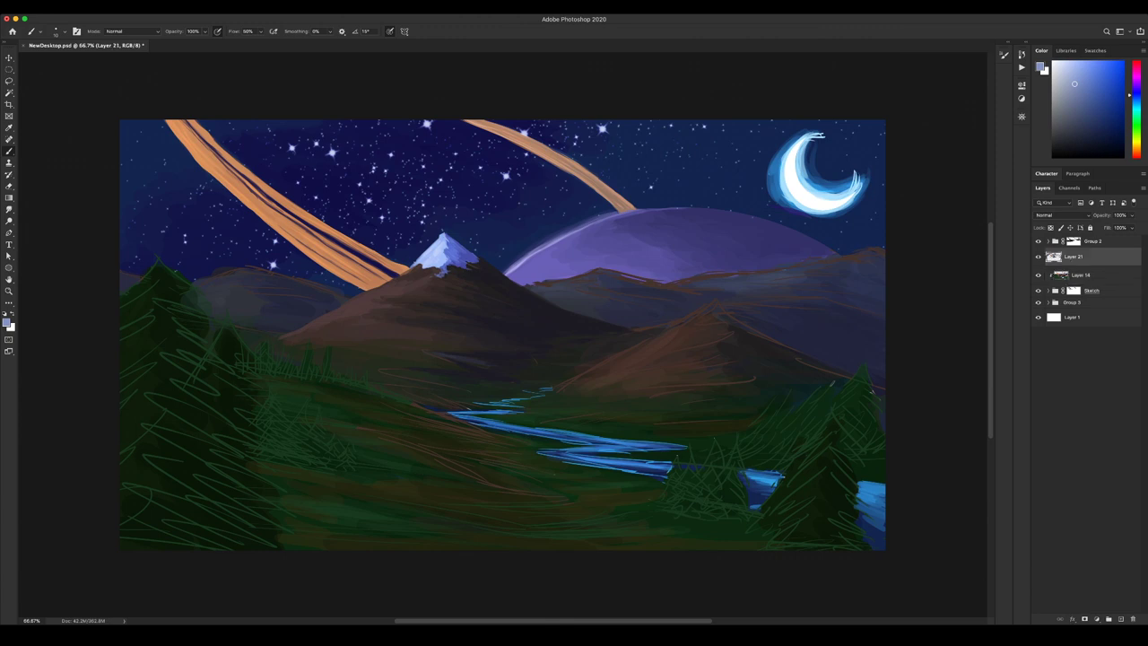
pyautogui.keyDown('alt'); pyautogui.click(430, 265); pyautogui.keyUp('alt')
# Enlarge the brush and smooth the snow-capped mountain's upper left slope with sampled dark browns.
pyautogui.keyDown('alt'); pyautogui.click(404, 285); pyautogui.keyUp('alt')
pyautogui.press(']')
pyautogui.press(']')
pyautogui.press(']')
pyautogui.moveTo(392, 279); pyautogui.dragTo(377, 286)
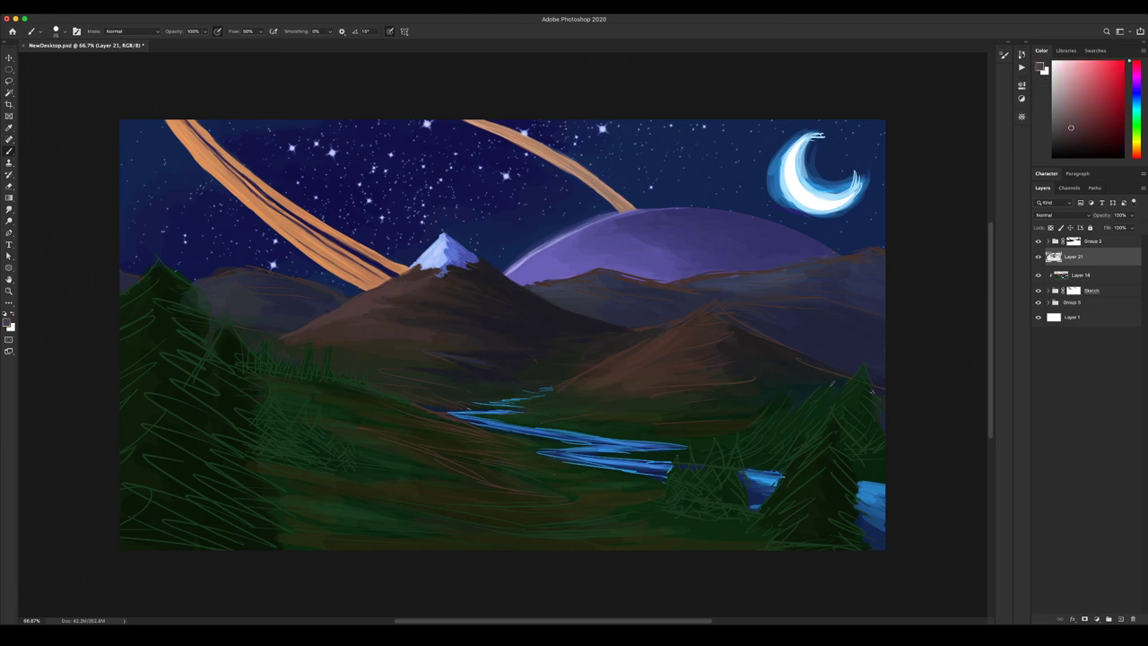
pyautogui.keyDown('alt'); pyautogui.click(383, 292); pyautogui.keyUp('alt')
pyautogui.press(']')
pyautogui.press(']')
pyautogui.keyDown('alt'); pyautogui.click(378, 299); pyautogui.keyUp('alt')
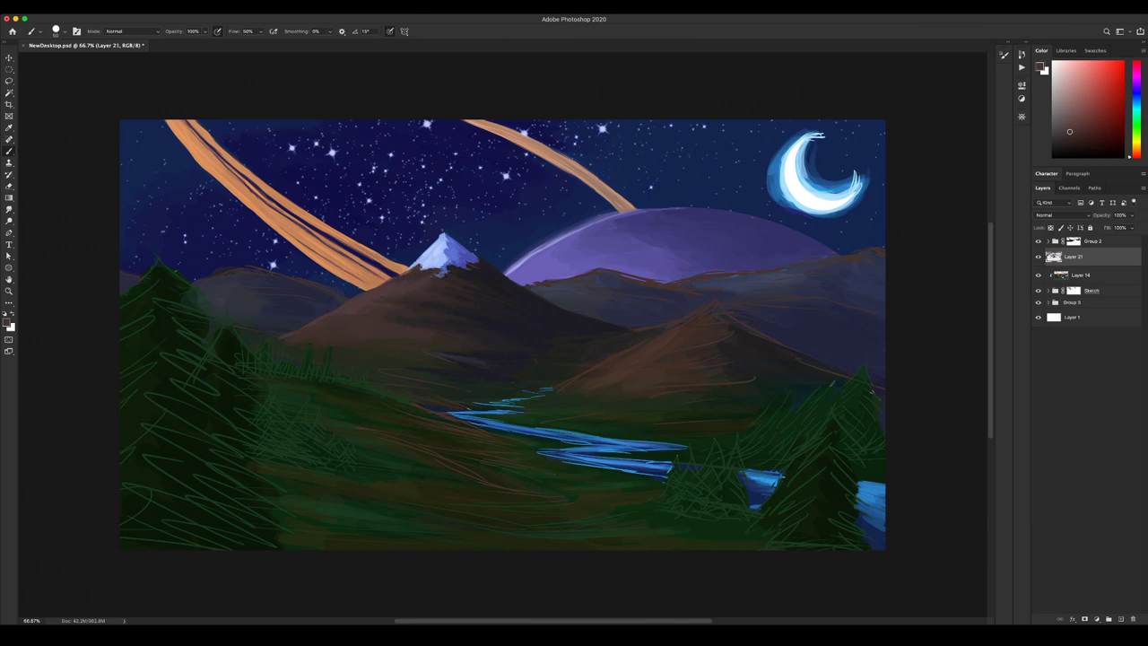
# Refine the ragged lower edge of the snow cap with small strokes of sampled pale blue and dark tones.
pyautogui.keyDown('alt'); pyautogui.click(443, 248); pyautogui.keyUp('alt')
pyautogui.press('[')
pyautogui.press('[')
pyautogui.press('[')
pyautogui.press('[')
pyautogui.press('[')
pyautogui.press('[')
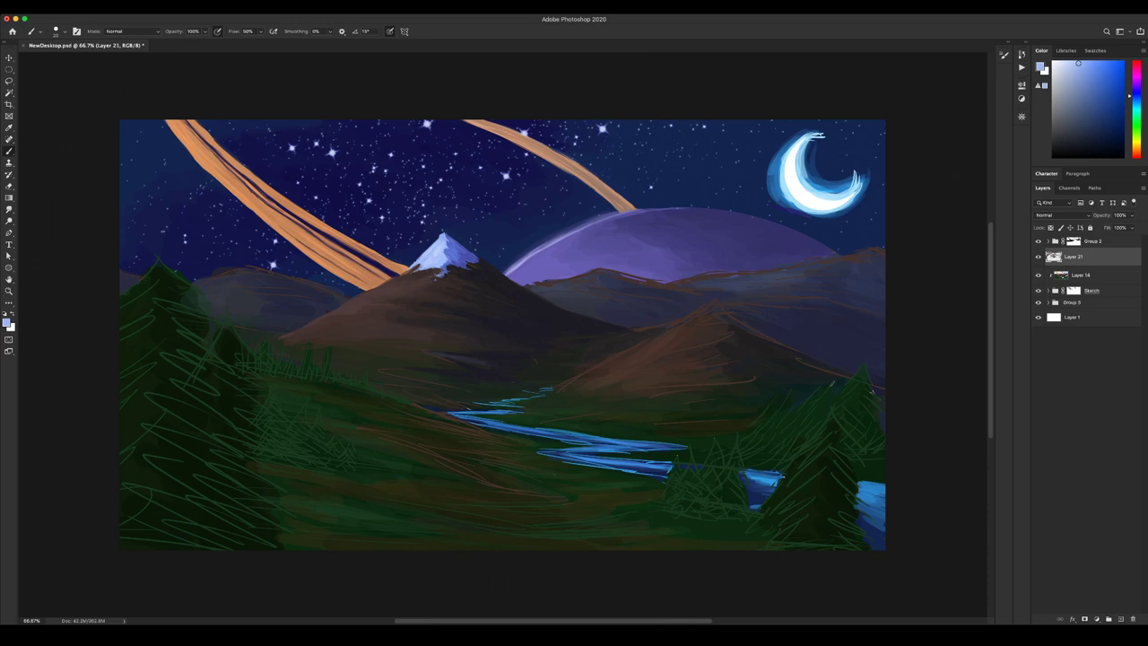
pyautogui.press('d')
pyautogui.press('[')
pyautogui.press('[')
pyautogui.press('[')
pyautogui.press('[')
pyautogui.press('[')
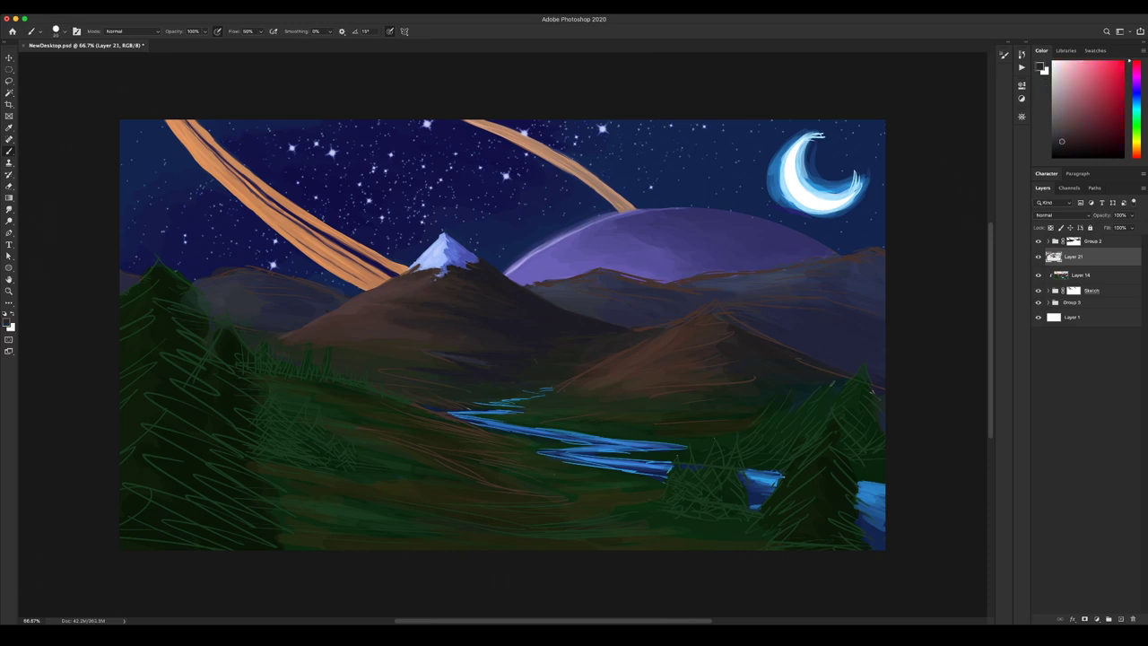
# Cover the sketch lines on the left slope and foot of the brown hill above the river with sampled reddish brown and olive.
pyautogui.keyDown('alt'); pyautogui.click(663, 345); pyautogui.keyUp('alt')
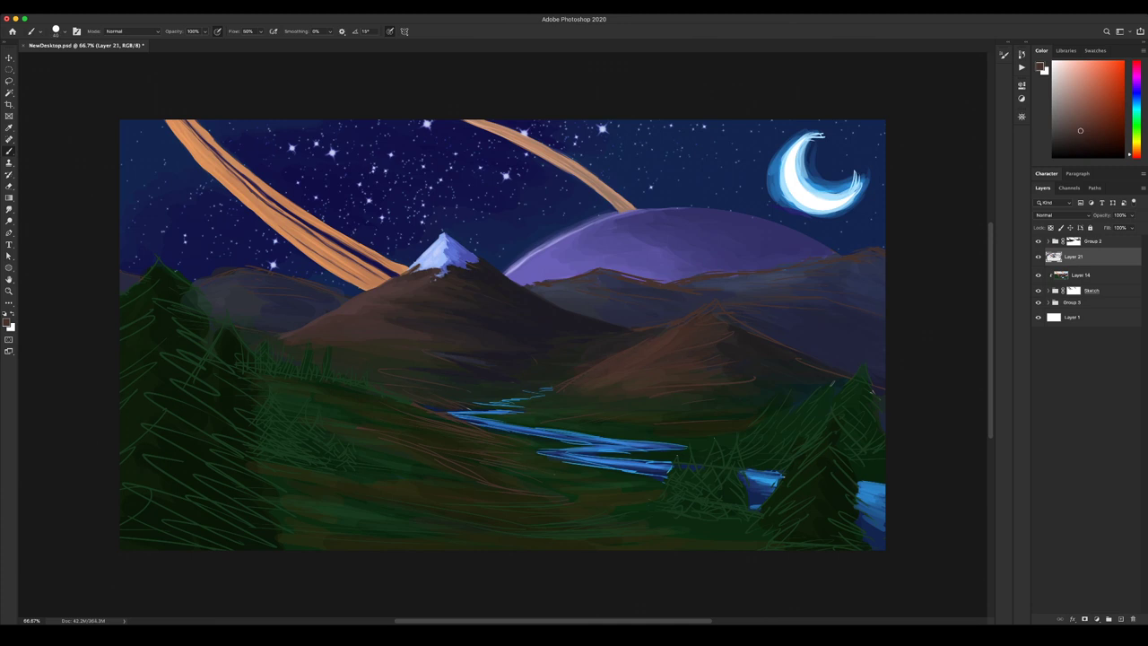
pyautogui.keyDown('alt'); pyautogui.click(599, 386); pyautogui.keyUp('alt')
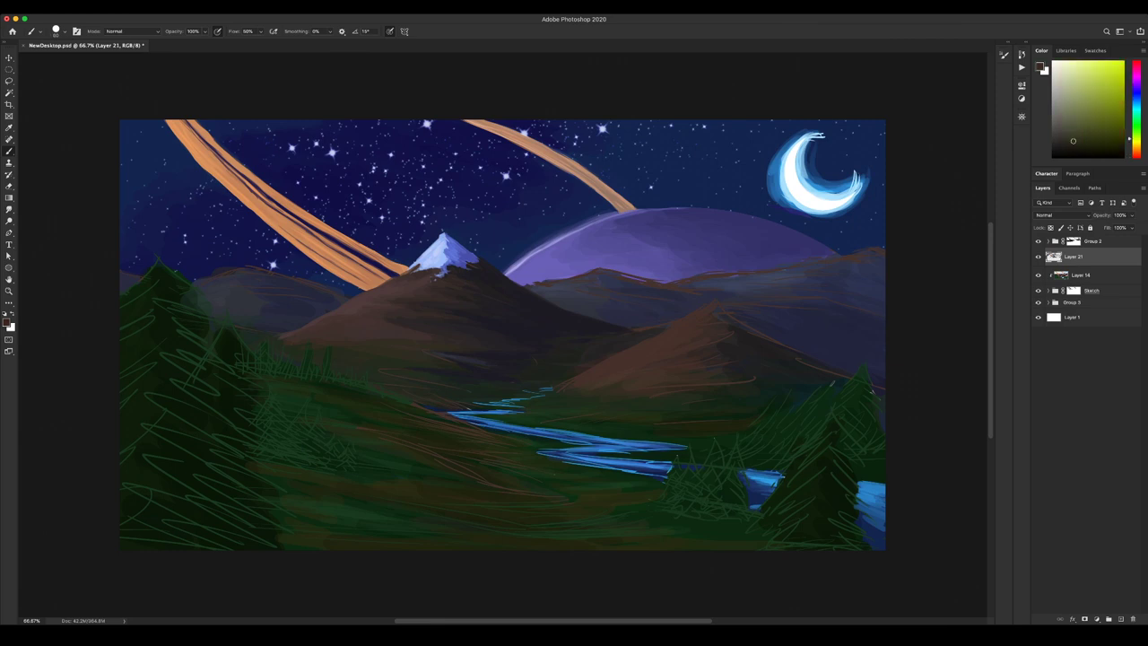
pyautogui.moveTo(593, 385); pyautogui.dragTo(609, 384)
pyautogui.keyDown('alt'); pyautogui.click(595, 381); pyautogui.keyUp('alt')
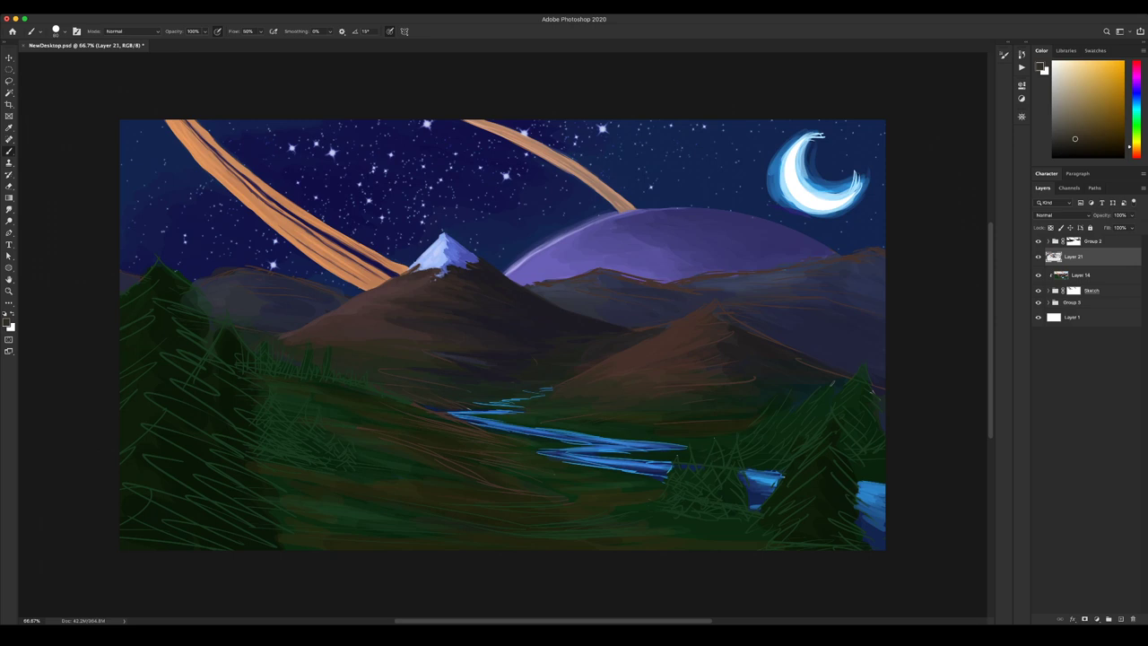
pyautogui.press('[')
# Shade the brown hill's right slope with a sampled near-black tone and rework its face with sampled brown.
pyautogui.keyDown('alt'); pyautogui.click(734, 337); pyautogui.keyUp('alt')
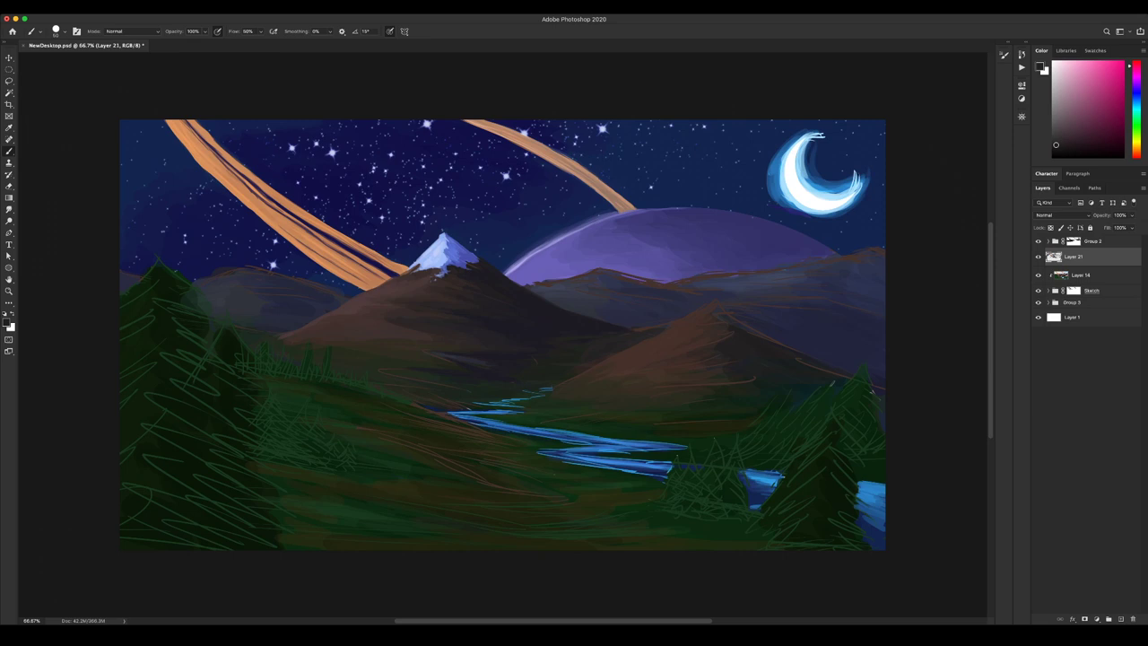
pyautogui.moveTo(717, 308); pyautogui.dragTo(782, 346)
pyautogui.keyDown('alt'); pyautogui.click(678, 348); pyautogui.keyUp('alt')
# Lock Layer 14, the Sketch group, Group 3 and Group 2, and reselect Layer 21.
pyautogui.click(1080, 275)
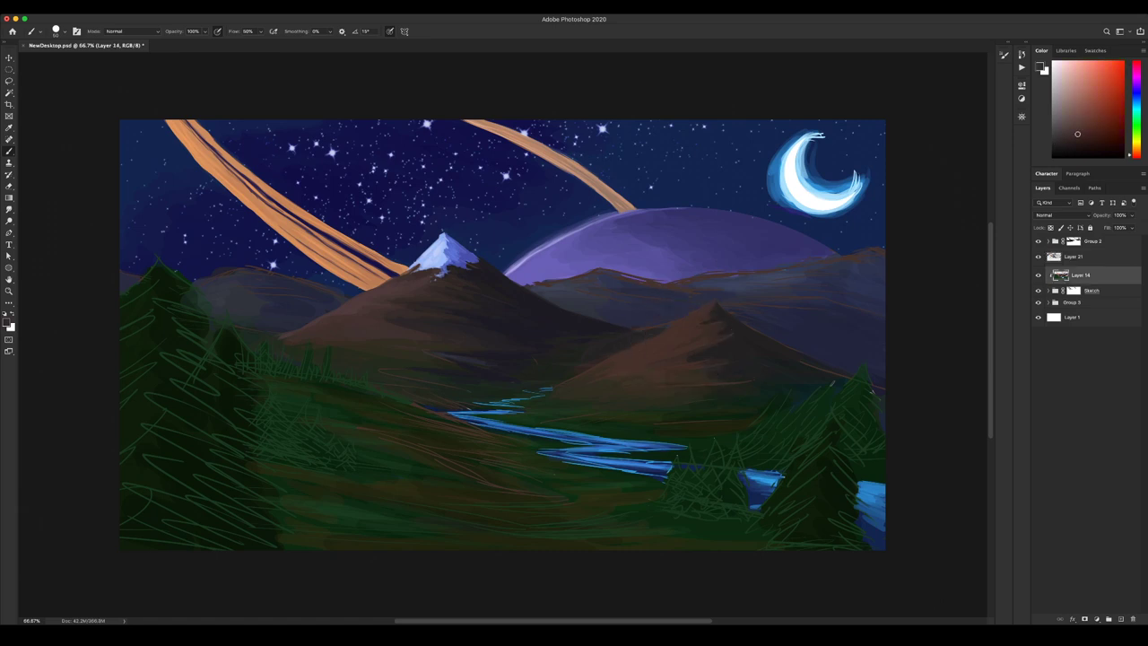
pyautogui.click(1074, 257)
pyautogui.click(1080, 276)
pyautogui.hotkey('alt', 'shift', '[')
pyautogui.hotkey('alt', 'shift', '[')
pyautogui.click(1089, 228)
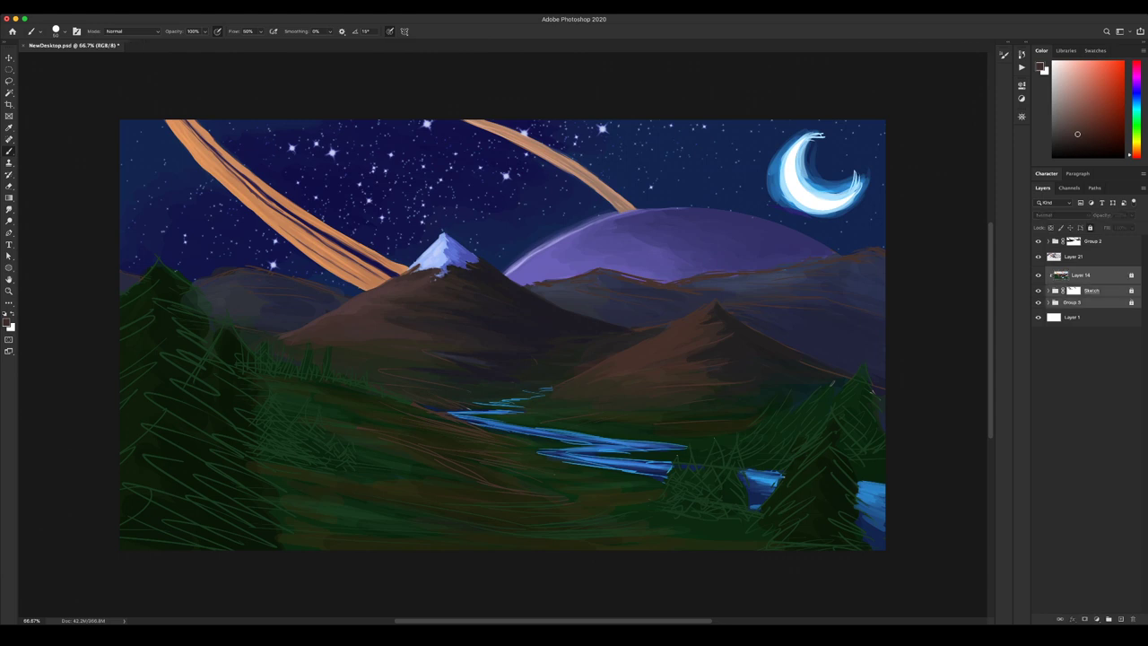
pyautogui.click(1092, 241)
pyautogui.click(1090, 228)
pyautogui.hotkey('alt', '[')
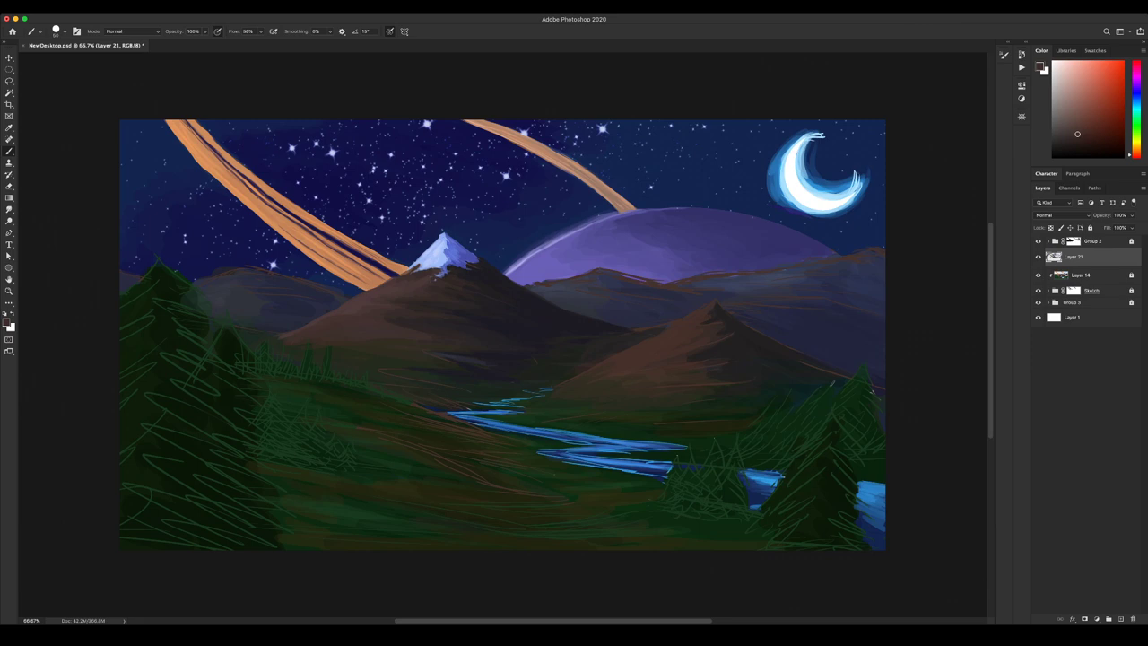
# Try Layer 21 above Group 2, and move it back beneath that group.
pyautogui.hotkey('ctrl', 'shift', ']')
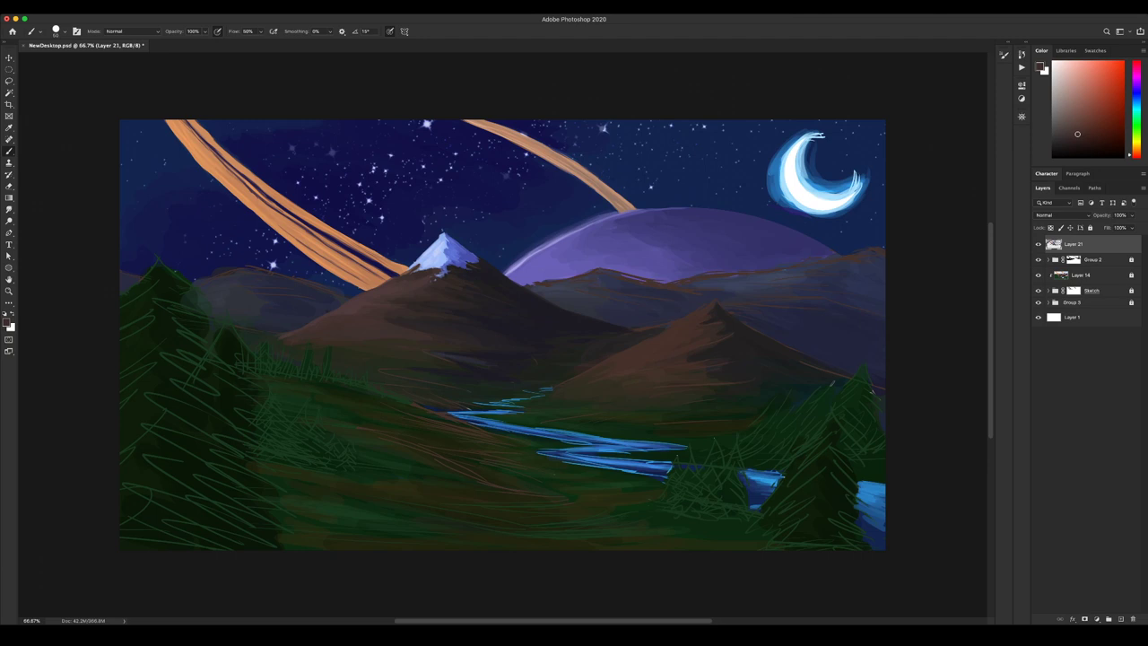
pyautogui.hotkey('ctrl', '[')
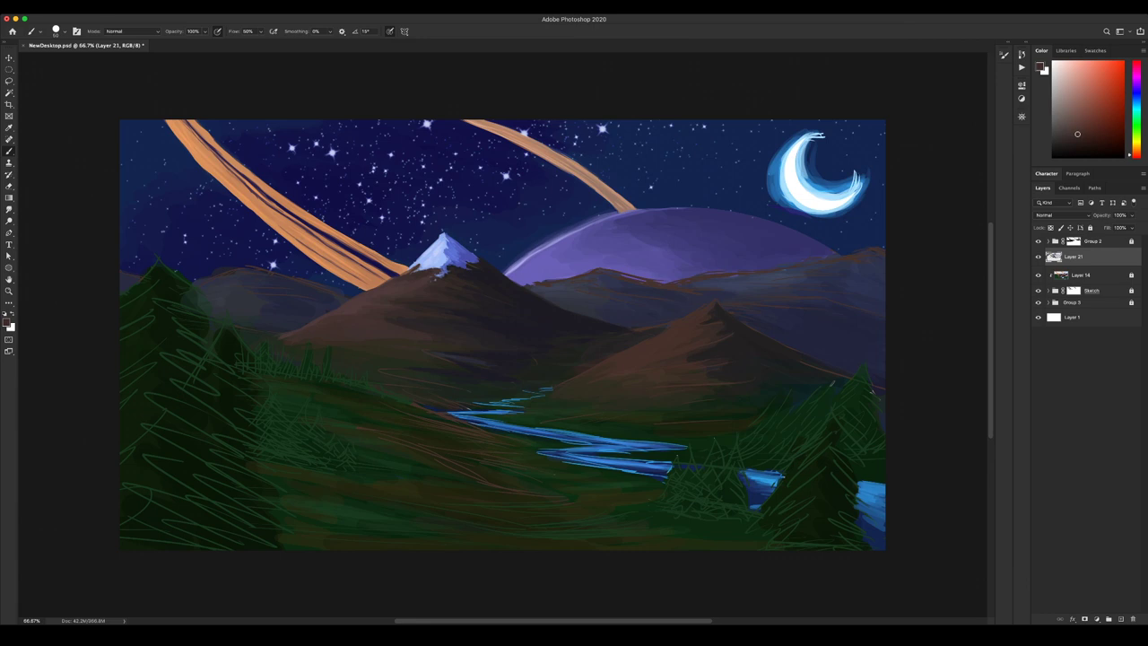
# Blend the brown hill's left face with sampled browns and darken its right slope with a sampled near-black purple.
pyautogui.click(1080, 131)
pyautogui.press('[')
pyautogui.press(']')
pyautogui.keyDown('alt'); pyautogui.click(658, 364); pyautogui.keyUp('alt')
pyautogui.keyDown('alt'); pyautogui.click(596, 370); pyautogui.keyUp('alt')
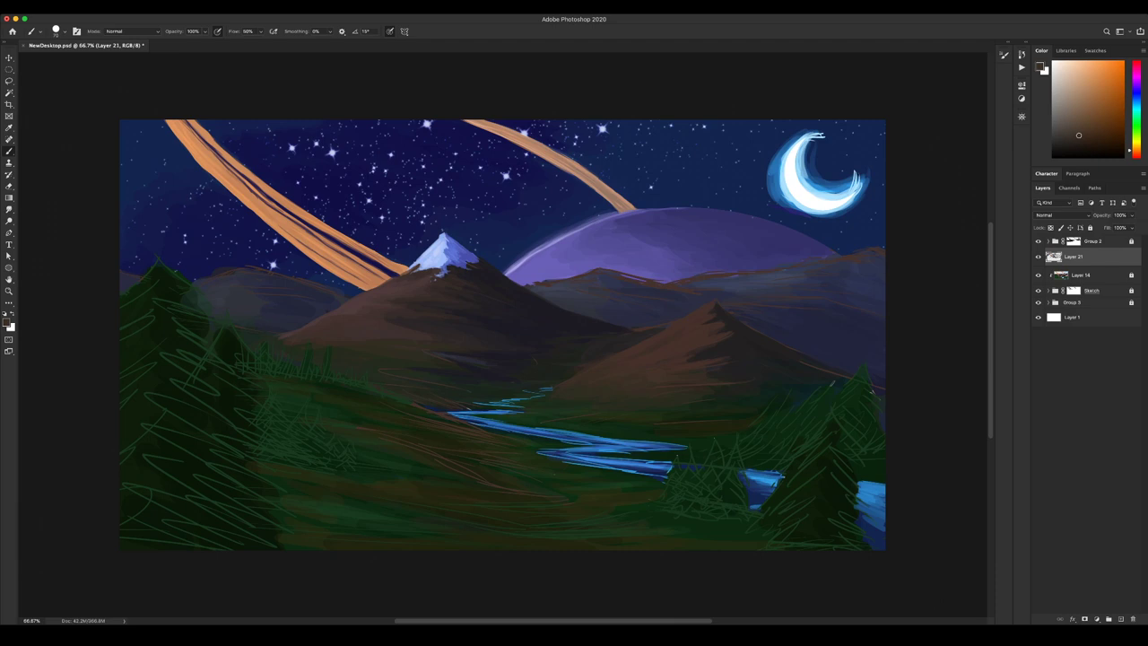
pyautogui.keyDown('alt'); pyautogui.click(749, 349); pyautogui.keyUp('alt')
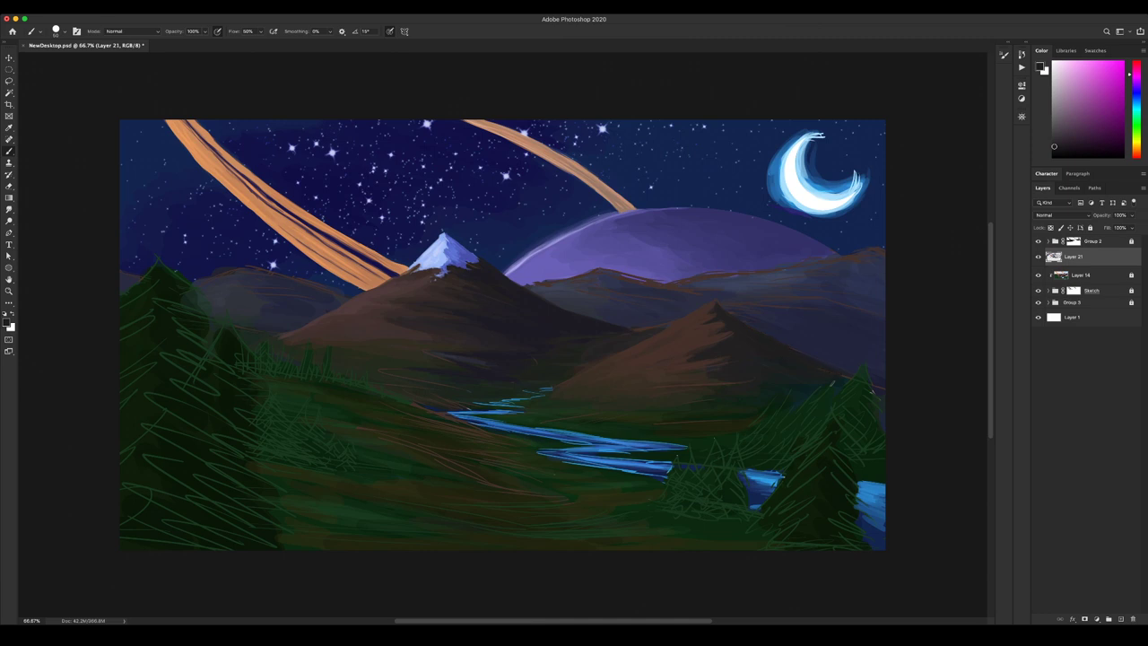
# Smooth the grass at the brown hill's foot and along the far riverbank with sampled dark greens.
pyautogui.keyDown('alt'); pyautogui.click(778, 393); pyautogui.keyUp('alt')
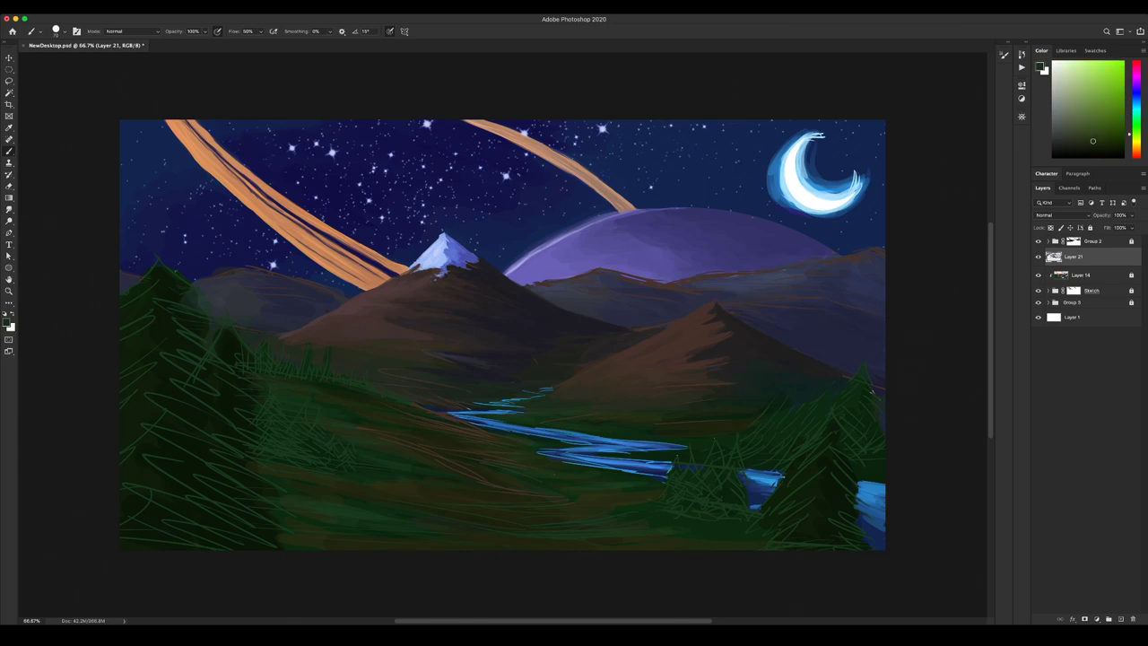
pyautogui.keyDown('alt'); pyautogui.click(655, 421); pyautogui.keyUp('alt')
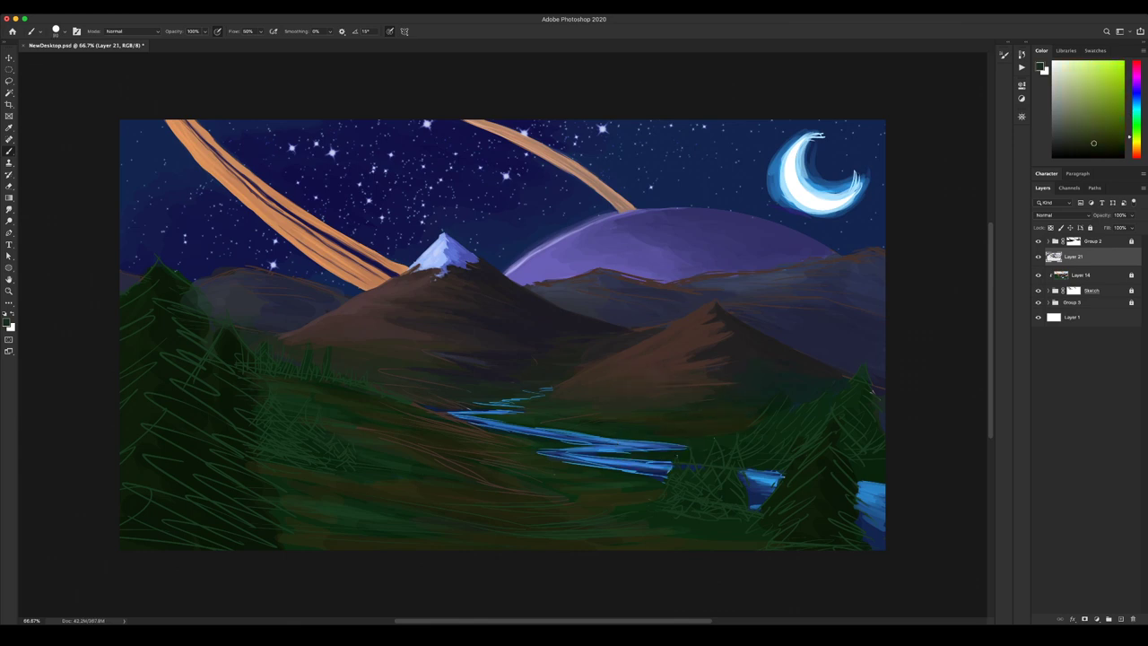
pyautogui.keyDown('alt'); pyautogui.click(713, 484); pyautogui.keyUp('alt')
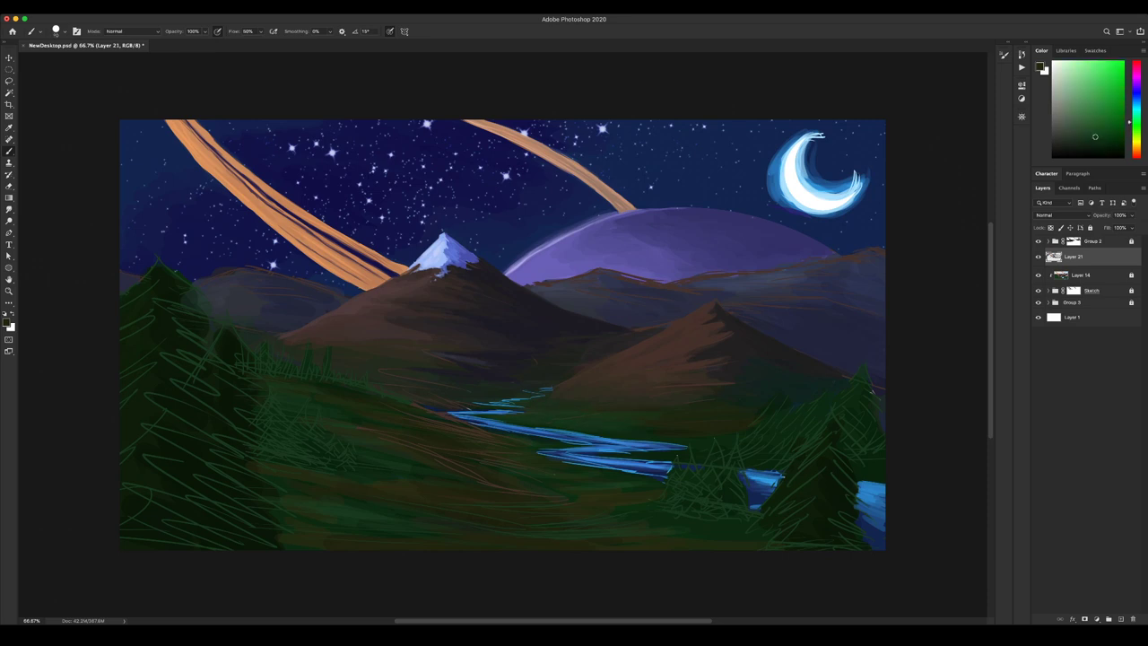
pyautogui.keyDown('alt'); pyautogui.click(657, 415); pyautogui.keyUp('alt')
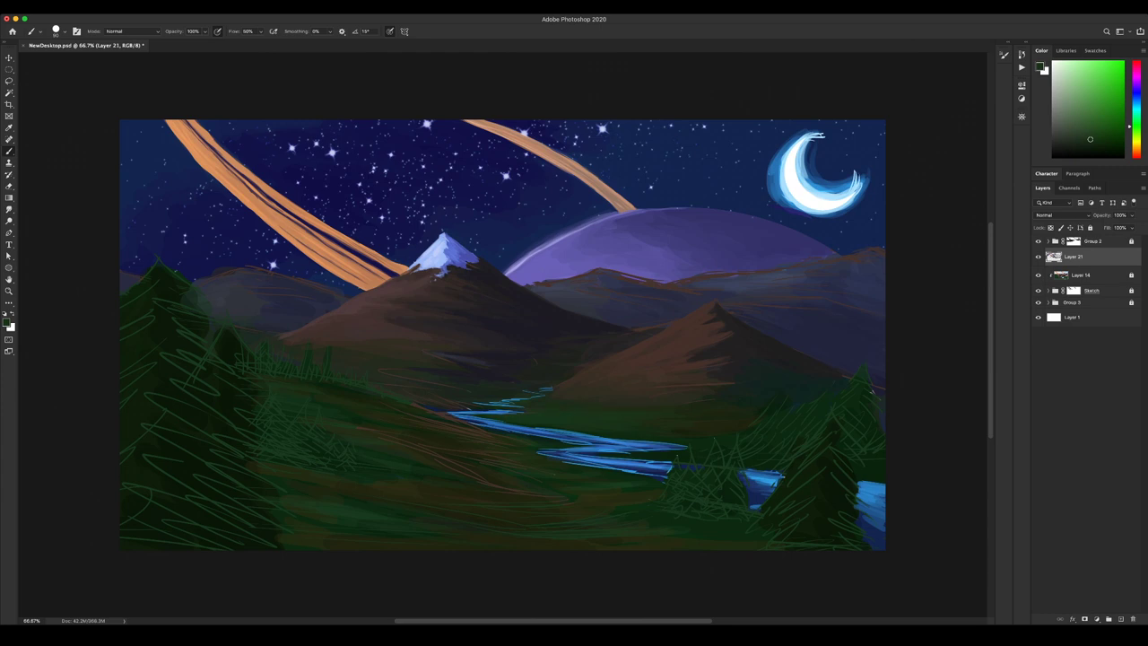
# Smooth the brown hill's left face with sampled browns and blend its shaded side with a sampled near-black blue.
pyautogui.keyDown('alt'); pyautogui.click(653, 360); pyautogui.keyUp('alt')
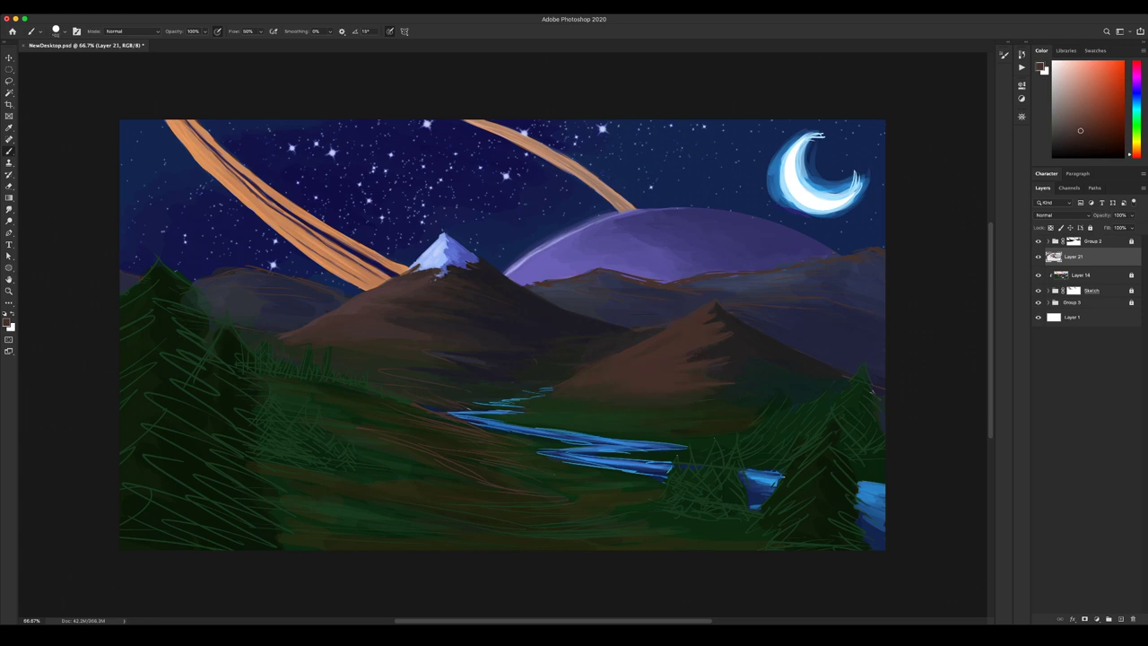
pyautogui.keyDown('alt'); pyautogui.click(618, 383); pyautogui.keyUp('alt')
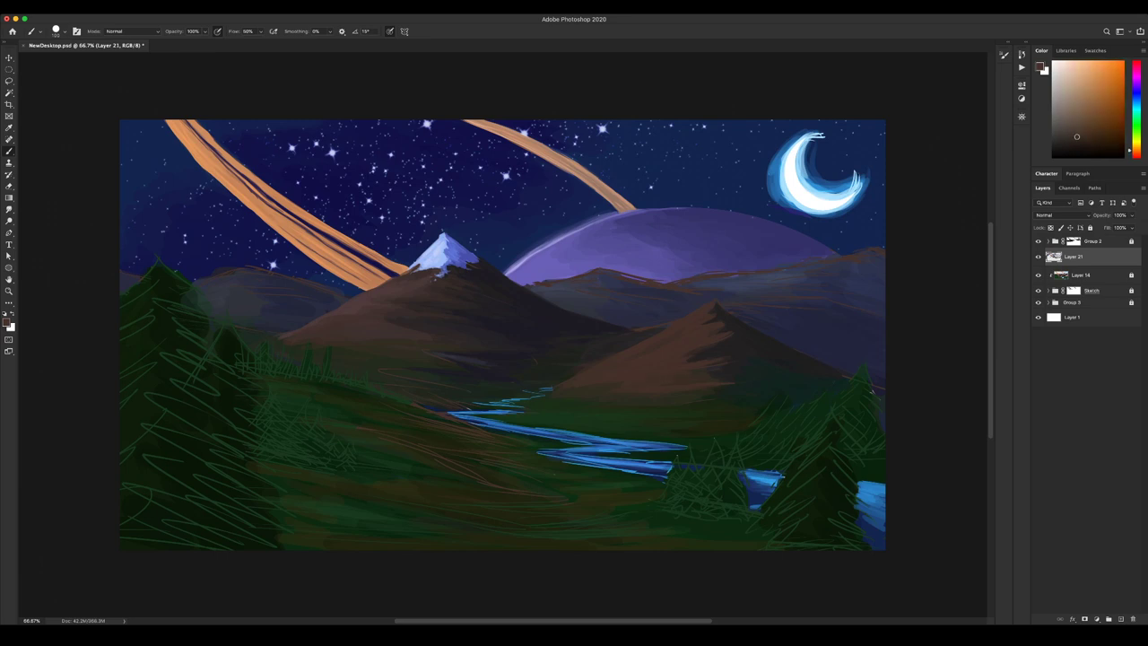
pyautogui.keyDown('alt'); pyautogui.click(737, 338); pyautogui.keyUp('alt')
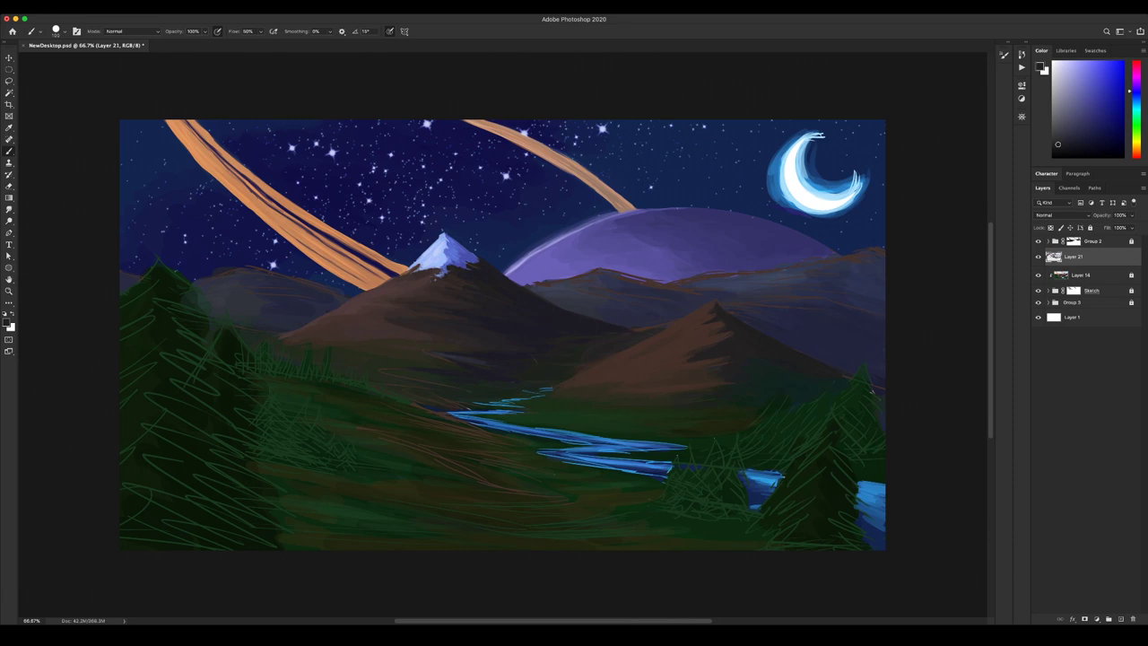
pyautogui.keyDown('alt'); pyautogui.click(395, 309); pyautogui.keyUp('alt')
# Refine the shadow edges below the brown hill's peak with a smaller brush and sampled dark purples.
pyautogui.press('[')
pyautogui.press('[')
pyautogui.press('[')
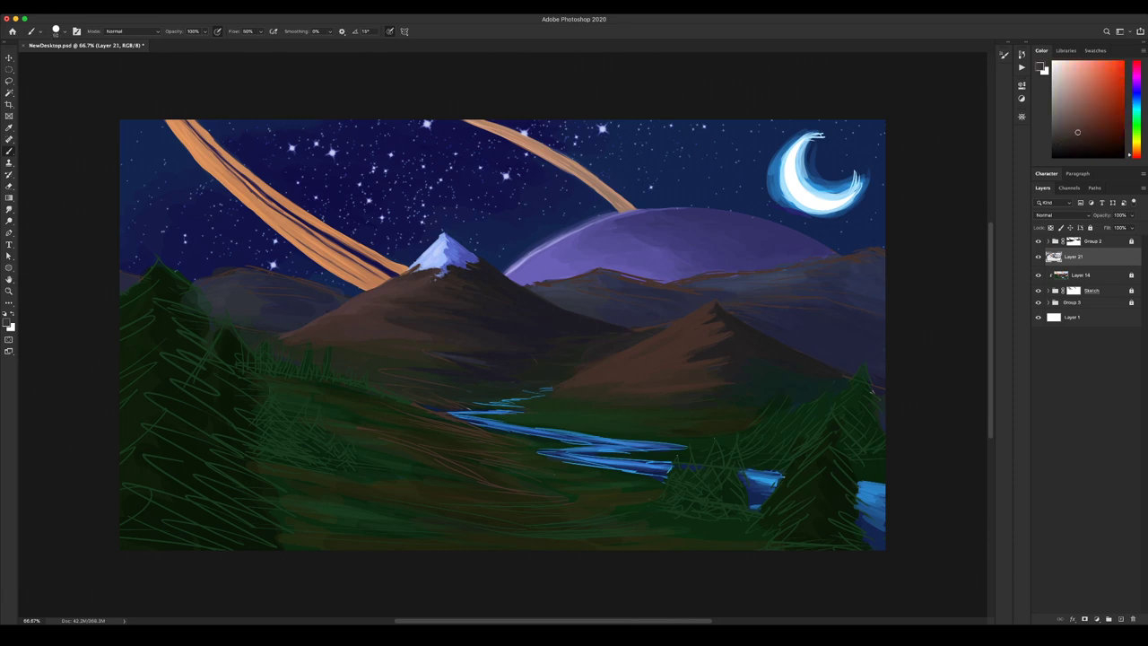
pyautogui.keyDown('alt'); pyautogui.click(717, 347); pyautogui.keyUp('alt')
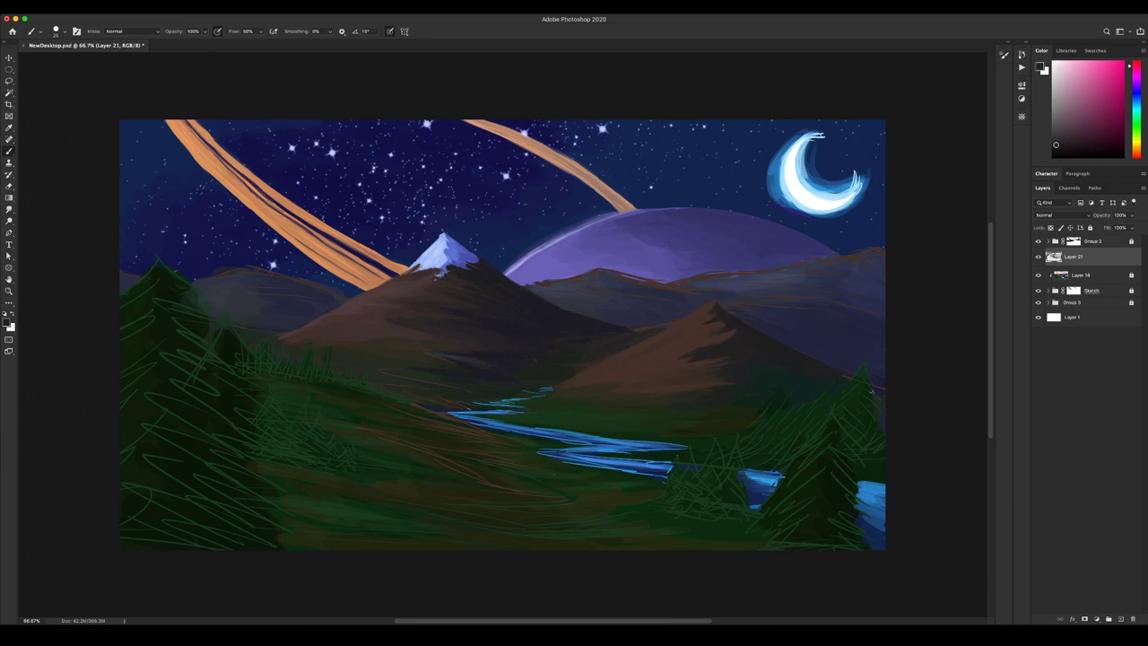
pyautogui.keyDown('alt'); pyautogui.click(708, 353); pyautogui.keyUp('alt')
pyautogui.keyDown('alt'); pyautogui.click(742, 326); pyautogui.keyUp('alt')
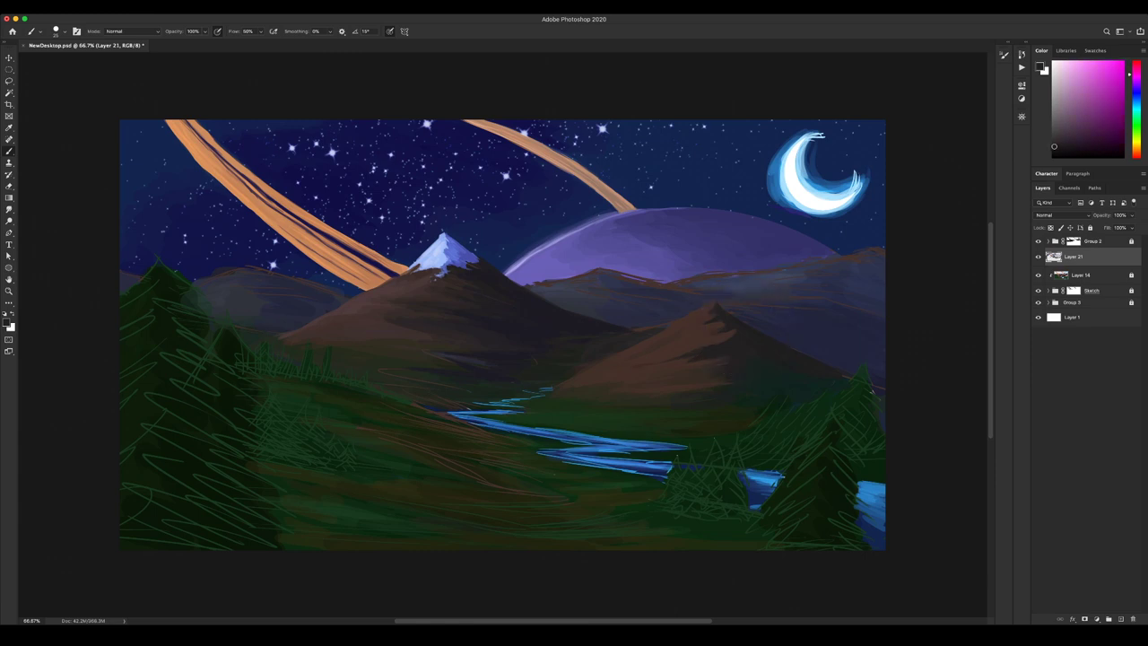
pyautogui.keyDown('alt'); pyautogui.click(750, 333); pyautogui.keyUp('alt')
# Cover the sketch lines on the leftmost distant mountain's right slope with sampled slate blues and the dark sky blue.
pyautogui.keyDown('alt'); pyautogui.click(807, 314); pyautogui.keyUp('alt')
pyautogui.press(']')
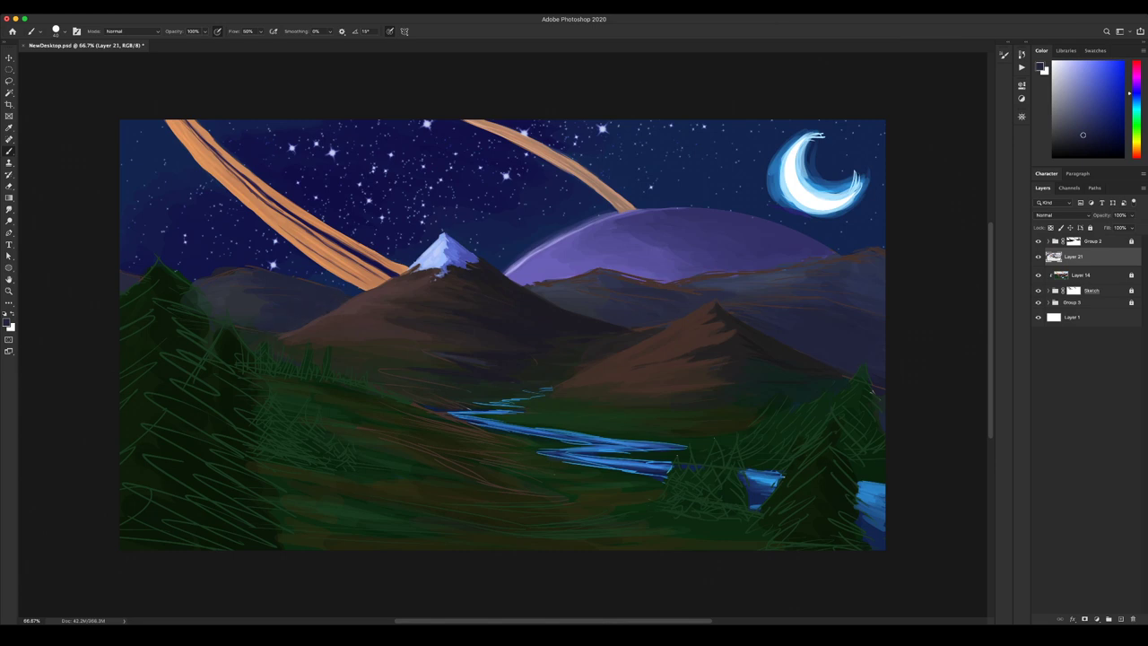
pyautogui.keyDown('alt'); pyautogui.click(301, 273); pyautogui.keyUp('alt')
pyautogui.keyDown('alt'); pyautogui.click(302, 272); pyautogui.keyUp('alt')
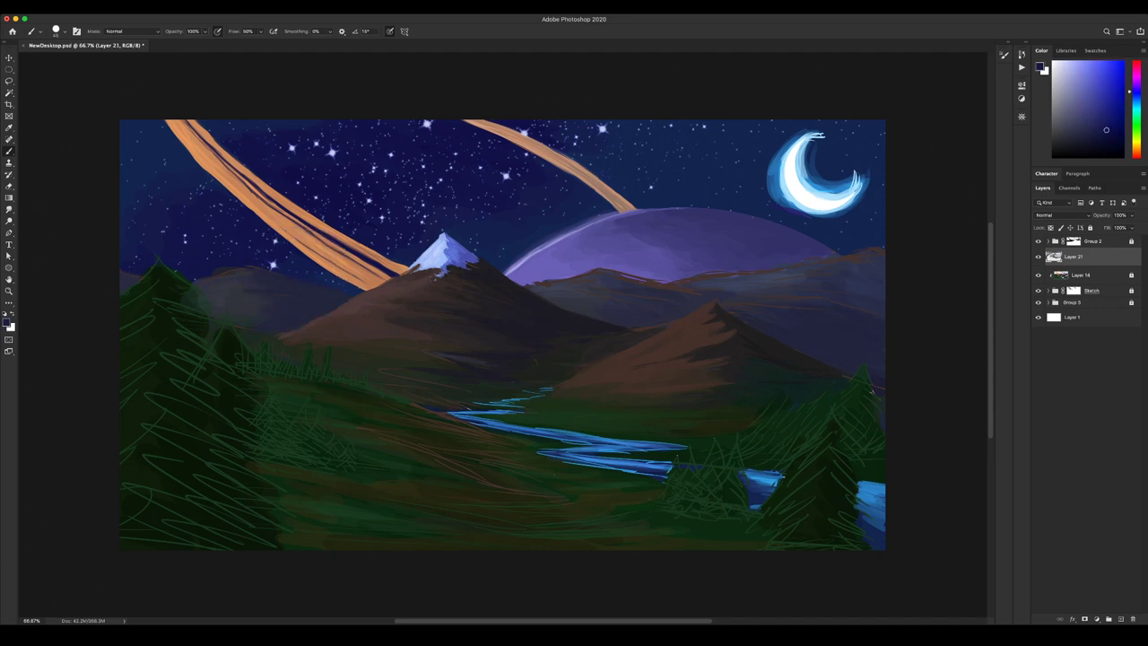
pyautogui.keyDown('alt'); pyautogui.click(269, 298); pyautogui.keyUp('alt')
pyautogui.press('[')
pyautogui.press('[')
pyautogui.press('[')
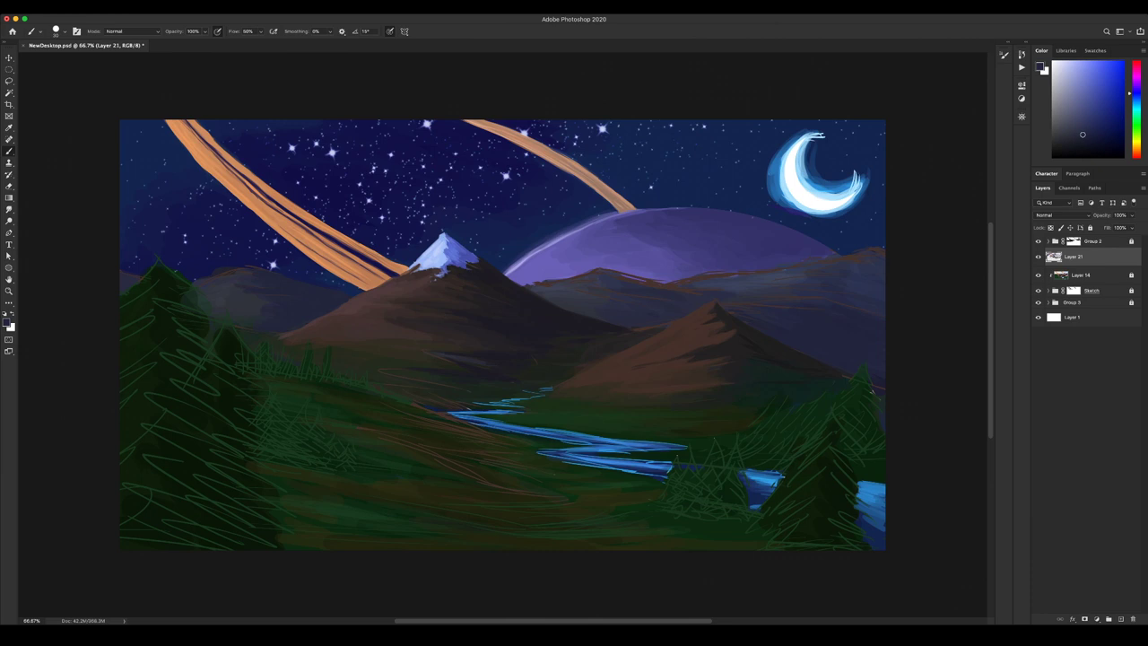
# Clean up the leftmost distant mountain's crest and left slope with sampled blue-greys and the adjoining sky blue.
pyautogui.press('[')
pyautogui.press('[')
pyautogui.keyDown('alt'); pyautogui.click(235, 289); pyautogui.keyUp('alt')
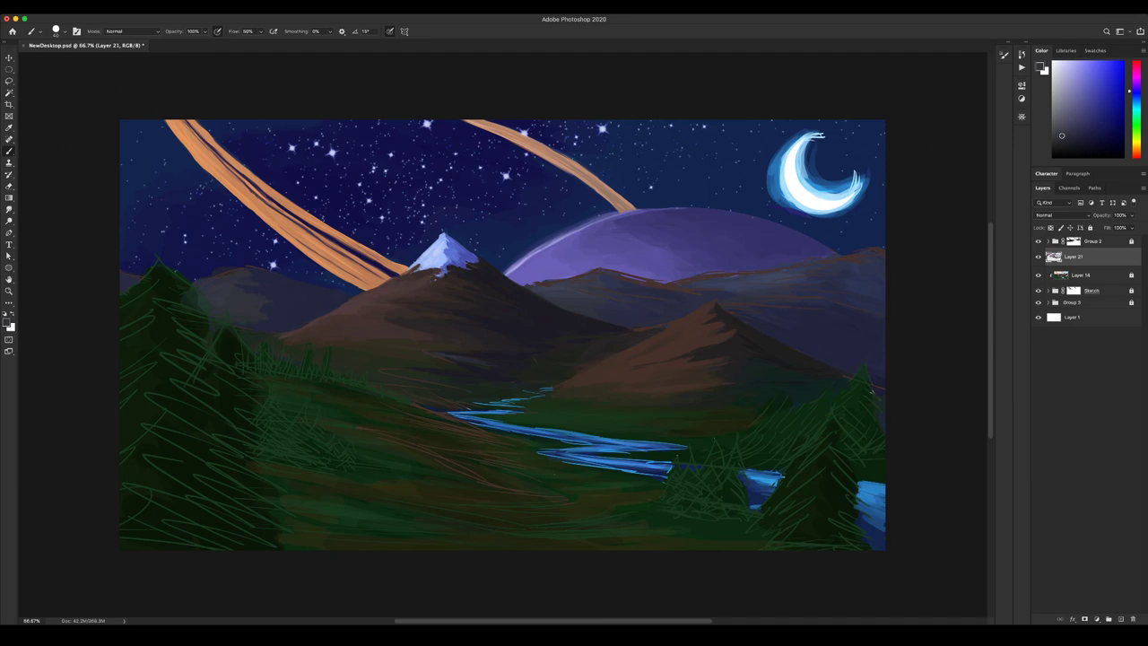
pyautogui.keyDown('alt'); pyautogui.click(240, 294); pyautogui.keyUp('alt')
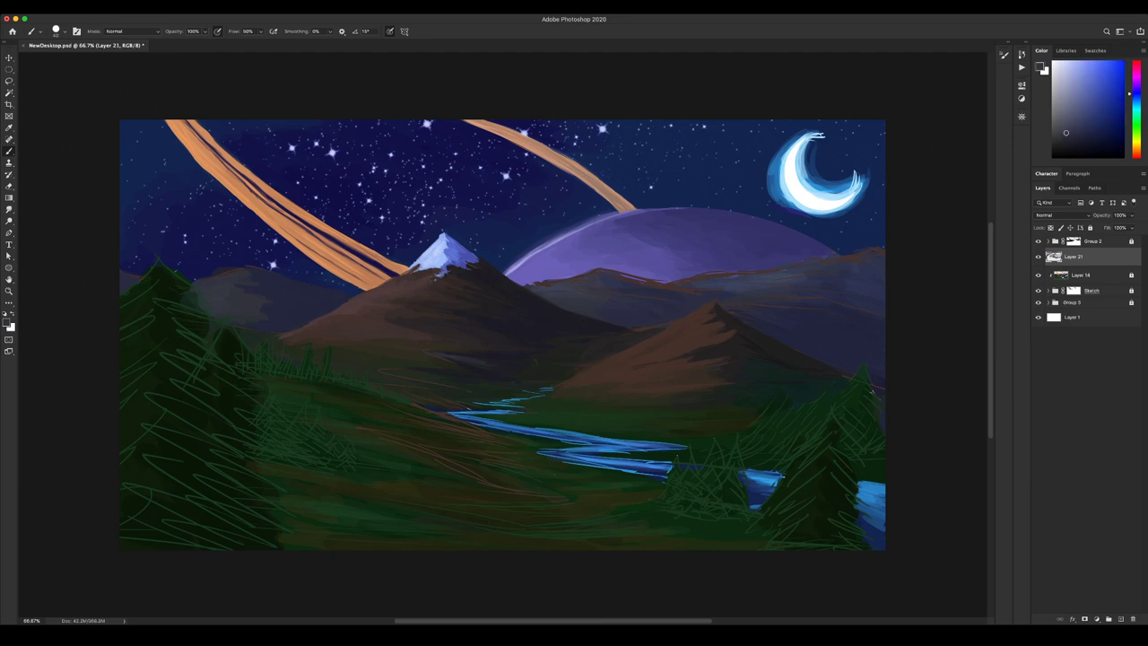
pyautogui.keyDown('alt'); pyautogui.click(225, 302); pyautogui.keyUp('alt')
pyautogui.keyDown('alt'); pyautogui.click(215, 261); pyautogui.keyUp('alt')
pyautogui.moveTo(197, 280); pyautogui.dragTo(240, 269)
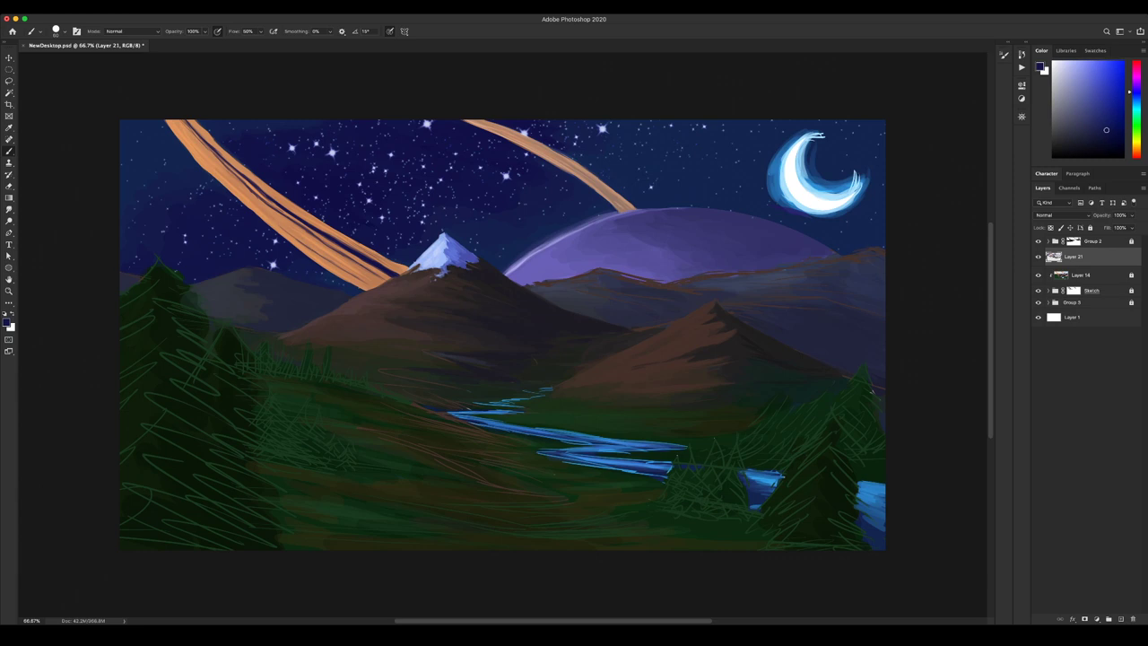
pyautogui.keyDown('alt'); pyautogui.click(222, 285); pyautogui.keyUp('alt')
# Paint over the orange sketch line along the central distant ridge below the planet with sampled and darkened slate blues.
pyautogui.keyDown('alt'); pyautogui.click(550, 287); pyautogui.keyUp('alt')
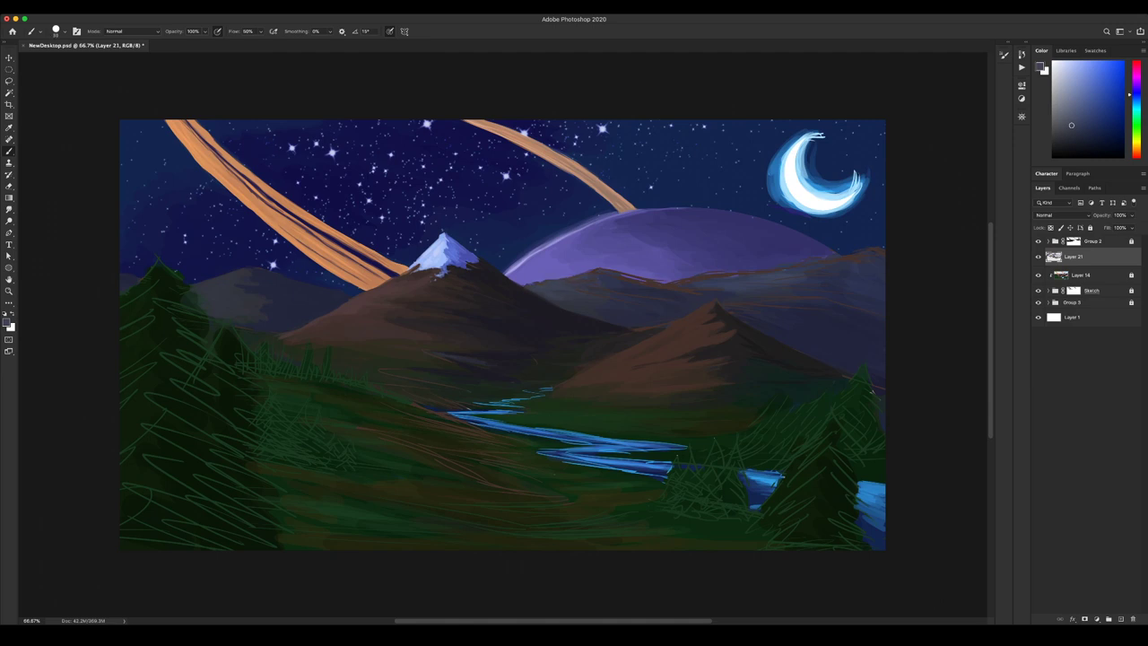
pyautogui.click(1078, 133)
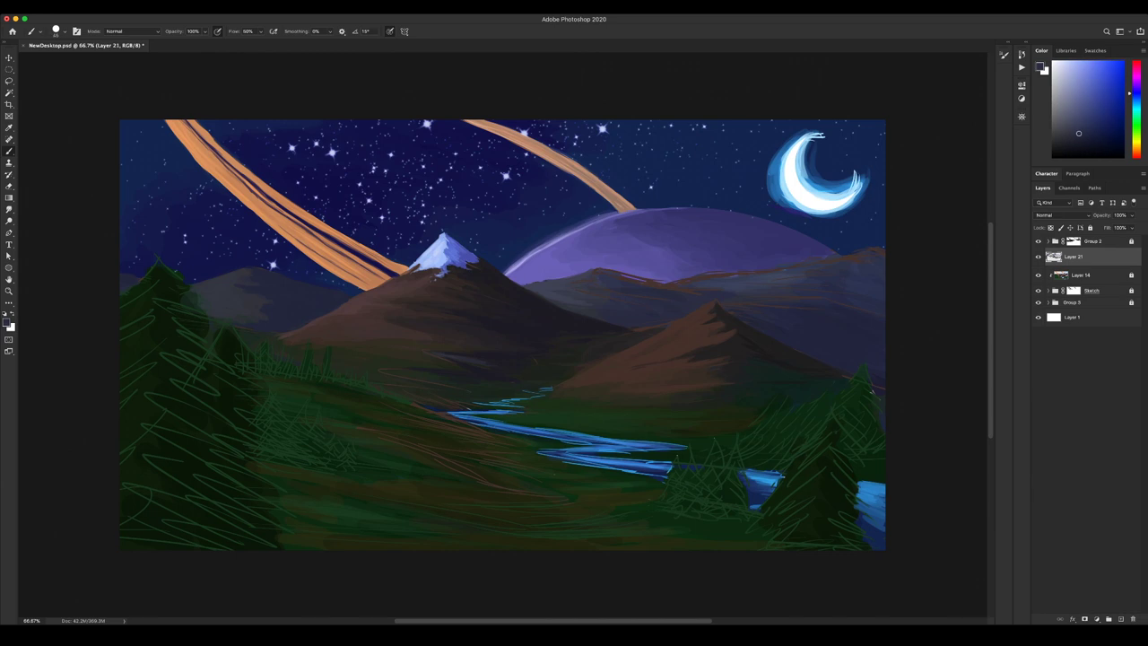
pyautogui.moveTo(620, 276); pyautogui.dragTo(647, 283)
pyautogui.click(1080, 127)
pyautogui.click(1079, 130)
pyautogui.click(1066, 130)
pyautogui.click(1071, 125)
pyautogui.click(1075, 130)
pyautogui.click(1078, 129)
pyautogui.click(1079, 133)
pyautogui.moveTo(603, 268); pyautogui.dragTo(624, 272)
pyautogui.press('[')
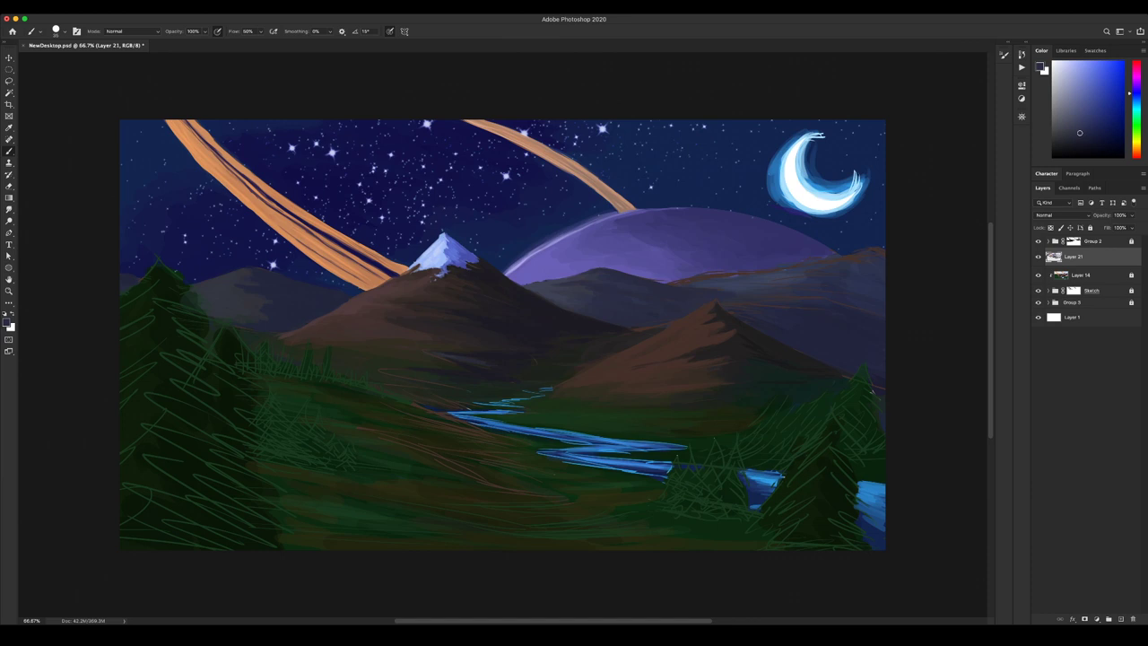
# Cover the orange outline of the right distant mountain range out to the canvas edge with muted dark blues.
pyautogui.keyDown('alt'); pyautogui.click(603, 278); pyautogui.keyUp('alt')
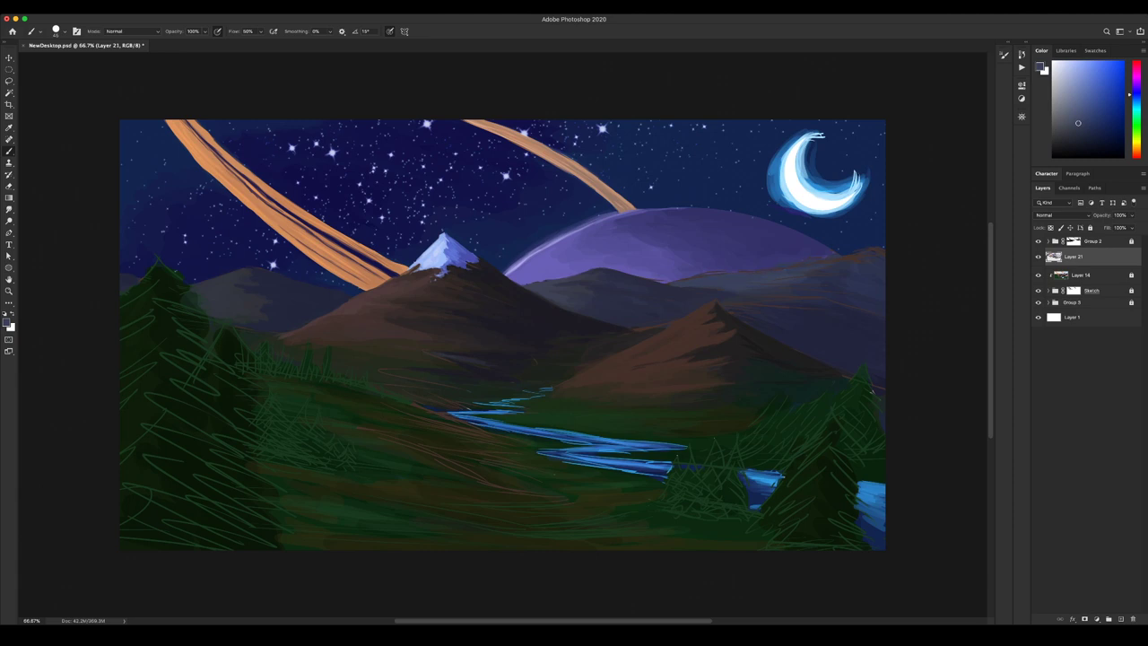
pyautogui.click(1082, 129)
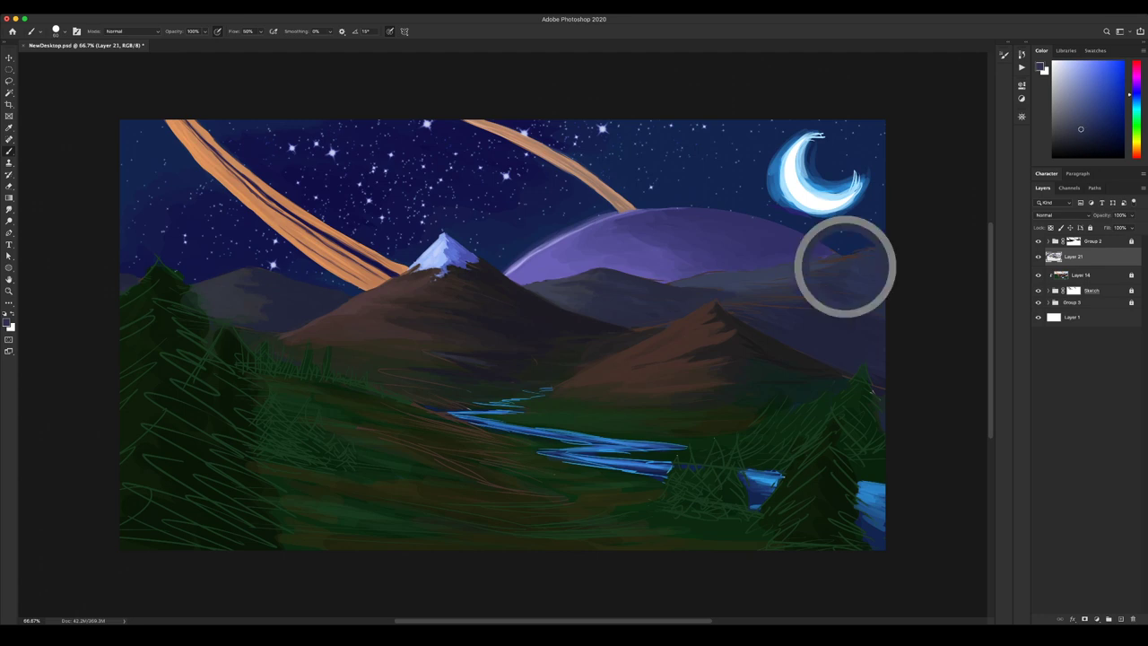
pyautogui.click(1072, 132)
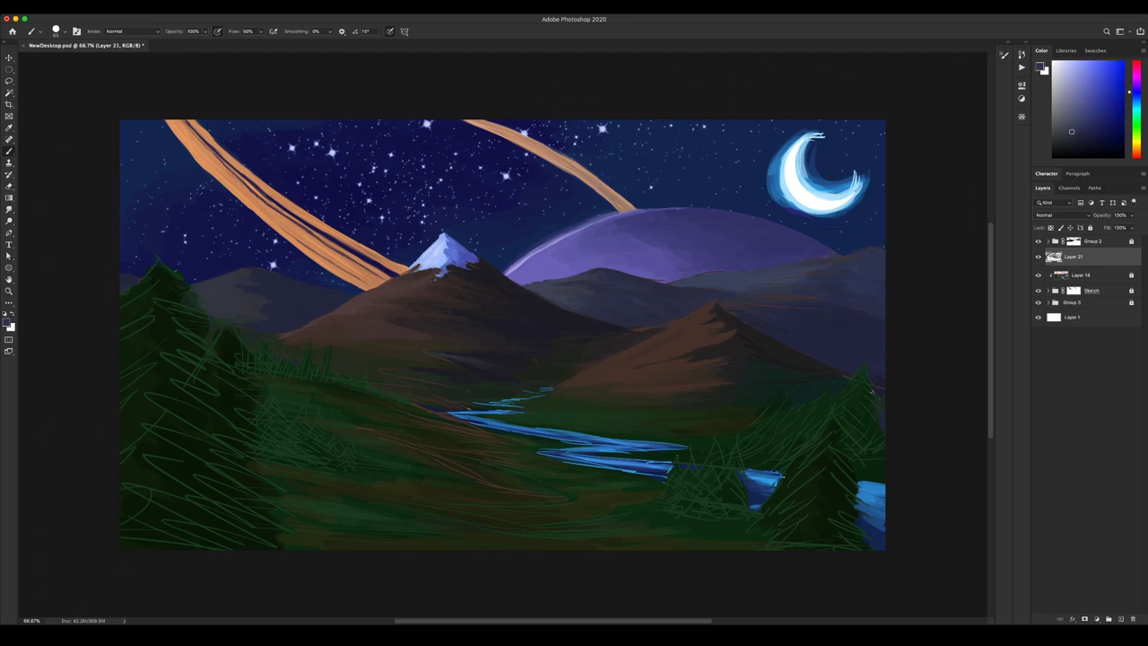
pyautogui.click(1084, 131)
pyautogui.click(1083, 134)
# Blend the distant mountain slopes behind the brown hill with sampled brown, dark purple and slate blues.
pyautogui.keyDown('alt'); pyautogui.click(645, 350); pyautogui.keyUp('alt')
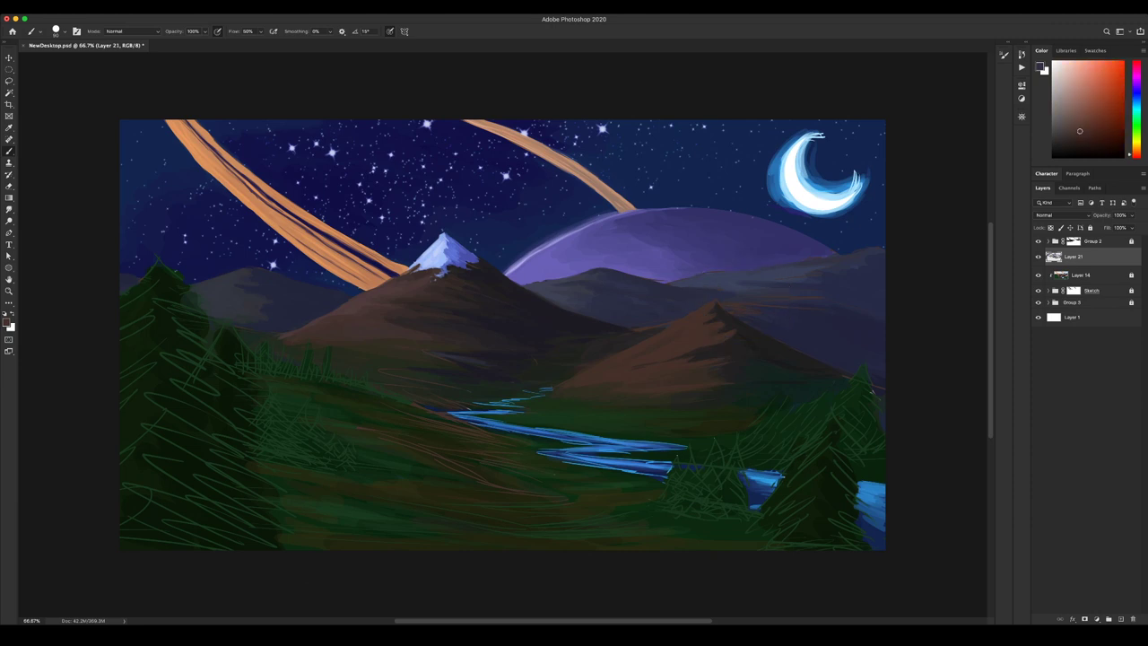
pyautogui.keyDown('alt'); pyautogui.click(619, 341); pyautogui.keyUp('alt')
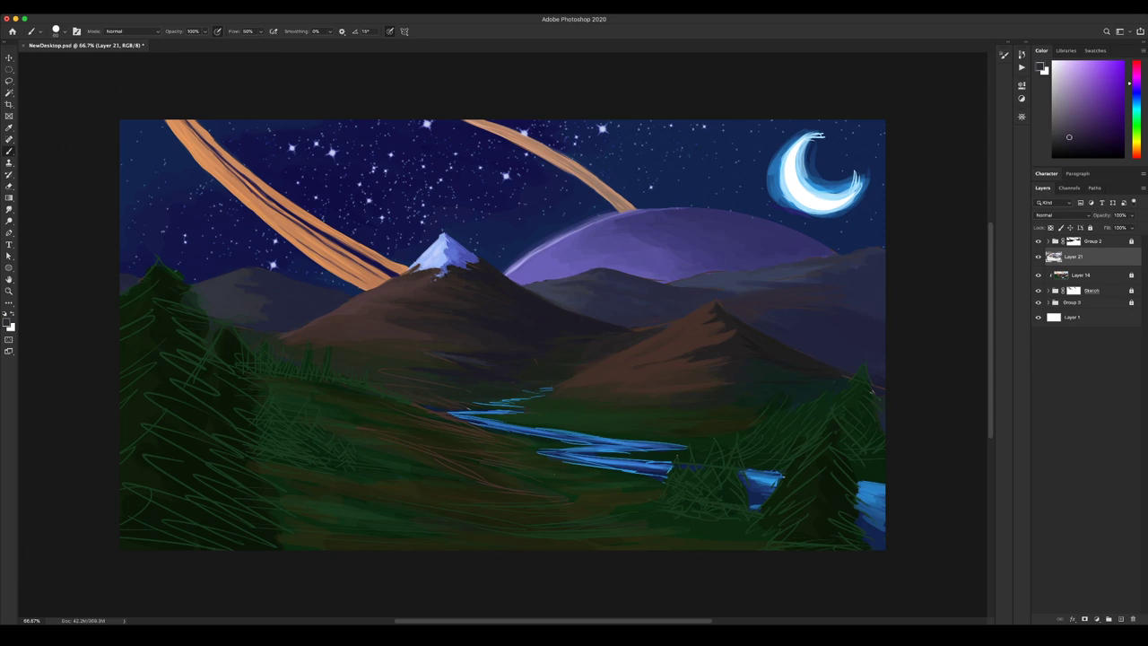
pyautogui.keyDown('alt'); pyautogui.click(717, 279); pyautogui.keyUp('alt')
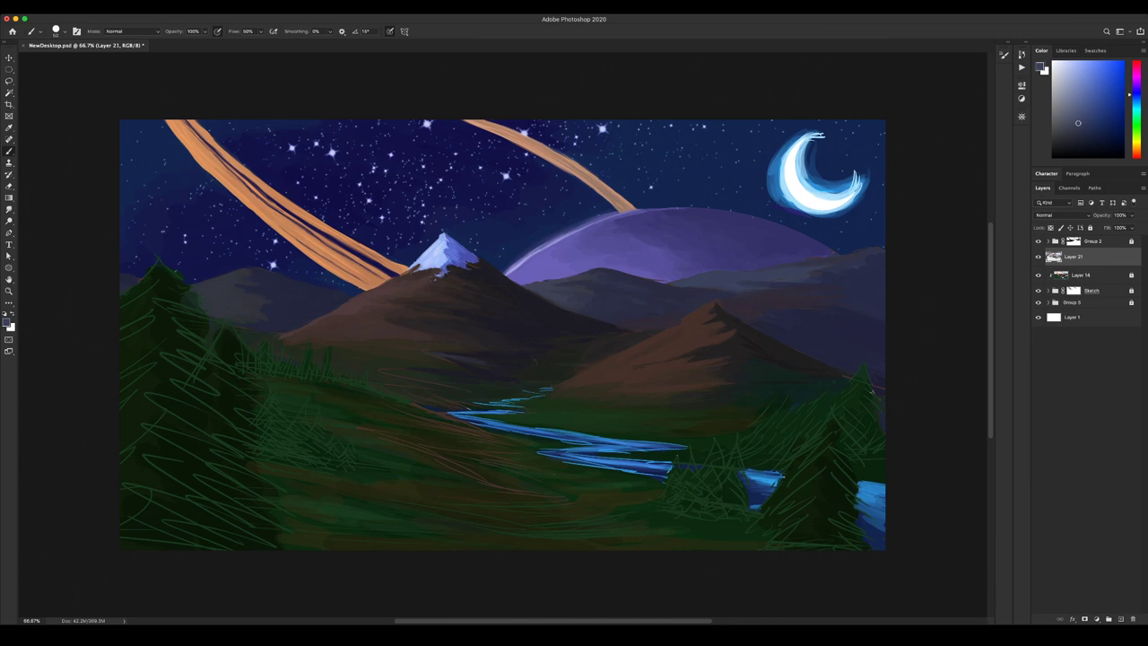
pyautogui.keyDown('alt'); pyautogui.click(790, 298); pyautogui.keyUp('alt')
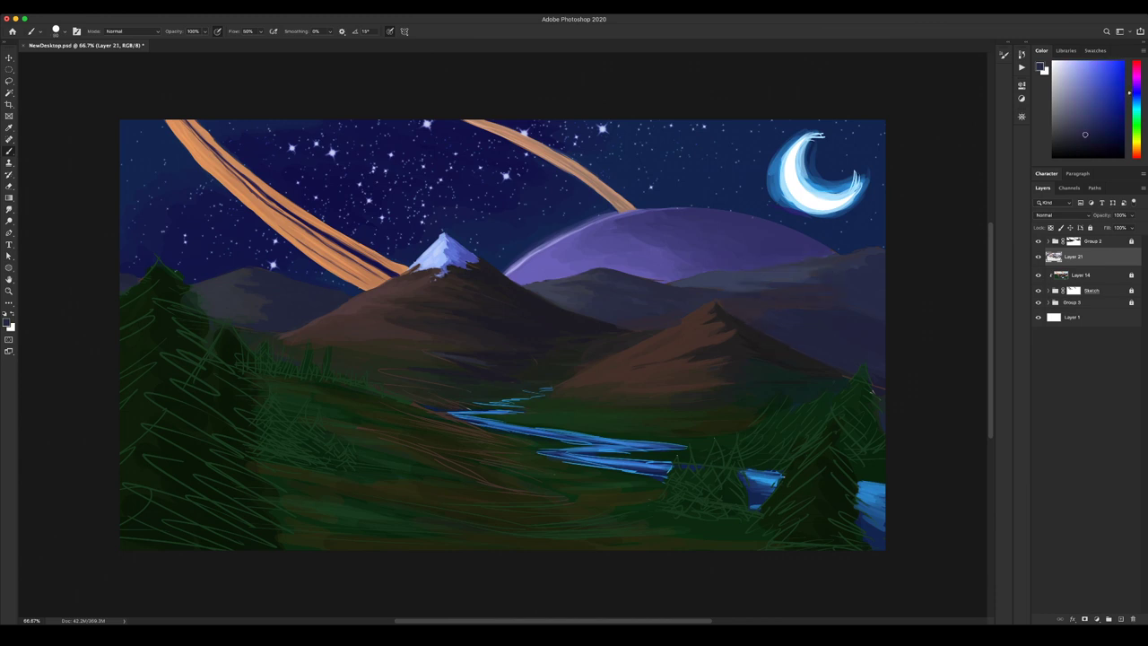
pyautogui.keyDown('alt'); pyautogui.click(776, 292); pyautogui.keyUp('alt')
pyautogui.moveTo(773, 292)
pyautogui.mouseDown()
pyautogui.moveTo(830, 300)
pyautogui.moveTo(799, 280)
pyautogui.mouseUp()
pyautogui.keyDown('alt'); pyautogui.click(842, 277); pyautogui.keyUp('alt')
pyautogui.keyDown('alt'); pyautogui.click(779, 282); pyautogui.keyUp('alt')
# Repaint the crescent moon's inner rim and widen its outer glow with sampled blues using a larger brush.
pyautogui.keyDown('alt'); pyautogui.click(816, 185); pyautogui.keyUp('alt')
pyautogui.moveTo(813, 135)
pyautogui.mouseDown()
pyautogui.moveTo(809, 177)
pyautogui.moveTo(826, 193)
pyautogui.moveTo(848, 189)
pyautogui.moveTo(834, 194)
pyautogui.mouseUp()
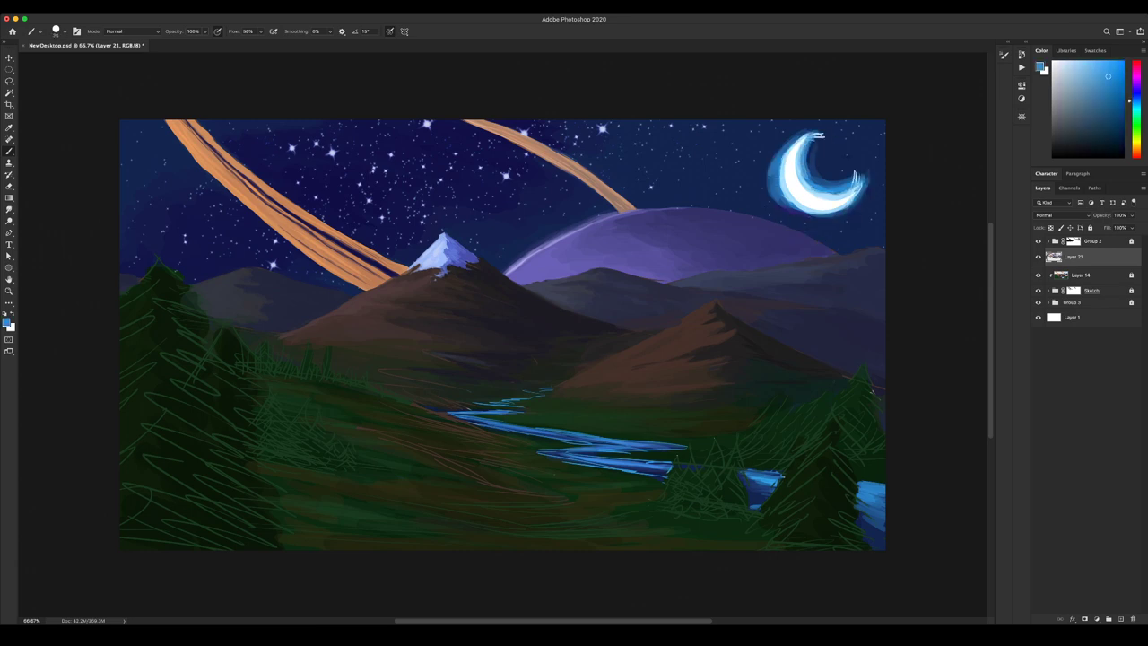
pyautogui.press(']')
pyautogui.press(']')
pyautogui.moveTo(804, 136)
pyautogui.mouseDown()
pyautogui.moveTo(786, 153)
pyautogui.moveTo(789, 201)
pyautogui.mouseUp()
pyautogui.moveTo(790, 205)
pyautogui.mouseDown()
pyautogui.moveTo(846, 218)
pyautogui.moveTo(865, 172)
pyautogui.mouseUp()
pyautogui.keyDown('alt'); pyautogui.click(787, 203); pyautogui.keyUp('alt')
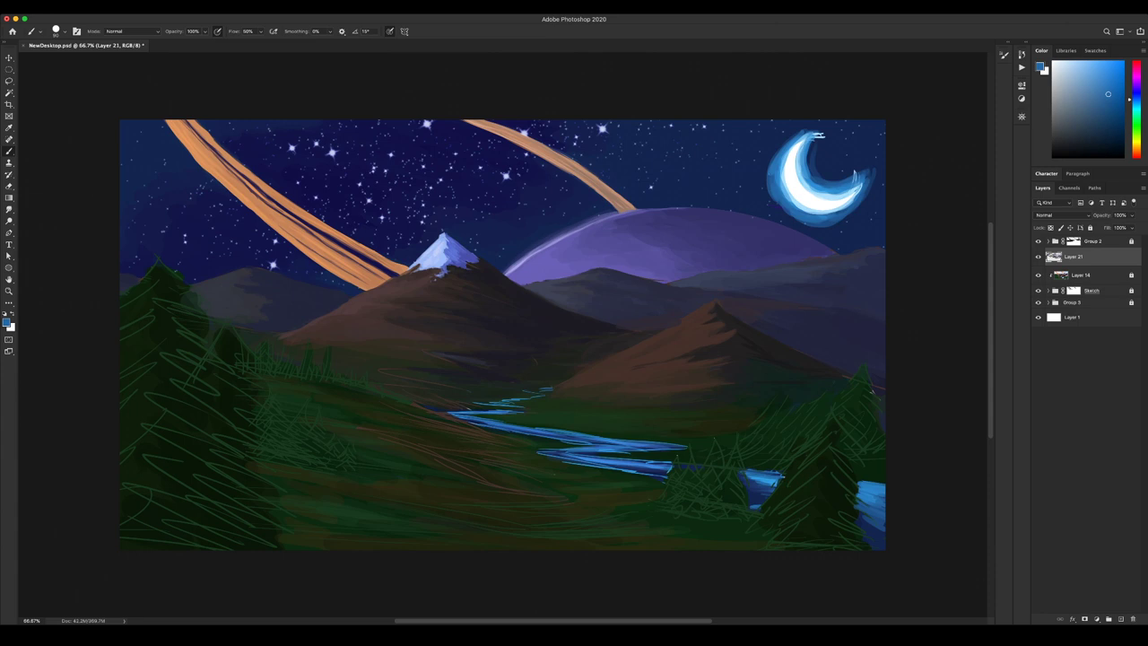
pyautogui.keyDown('alt'); pyautogui.click(815, 166); pyautogui.keyUp('alt')
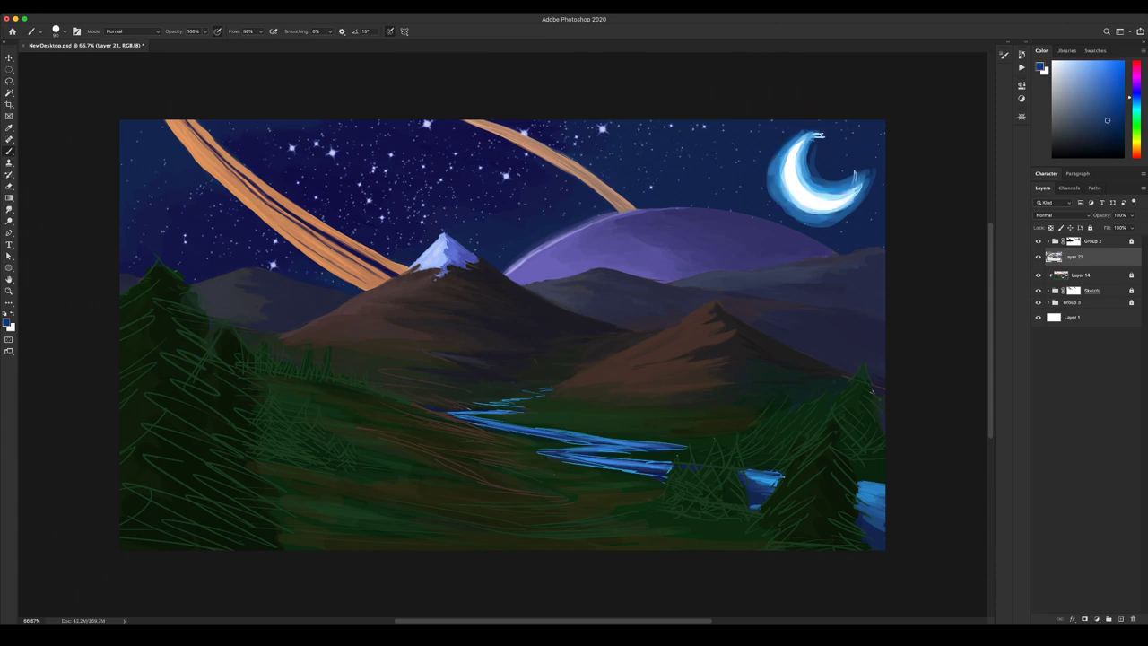
pyautogui.moveTo(809, 151); pyautogui.dragTo(819, 139)
# Unlock the Sketch group and Group 2, and paint black on their masks to hide the stray strokes at the moon's tips.
pyautogui.click(1090, 291)
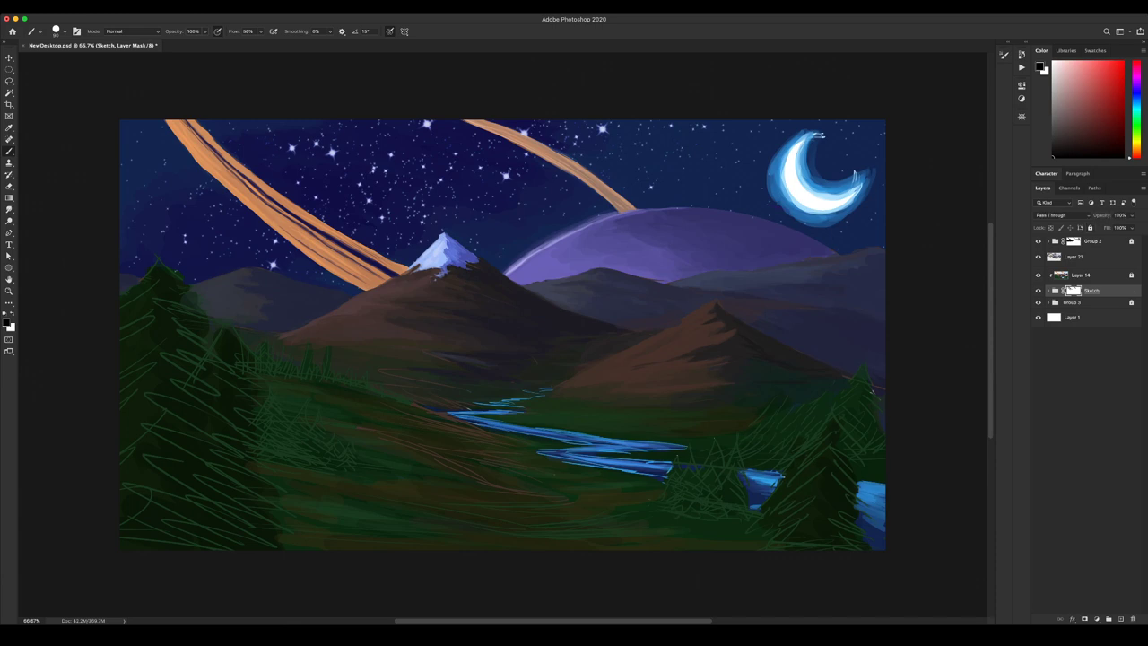
pyautogui.moveTo(813, 135); pyautogui.dragTo(823, 136)
pyautogui.moveTo(856, 170); pyautogui.dragTo(852, 195)
pyautogui.click(1073, 242)
pyautogui.click(1130, 242)
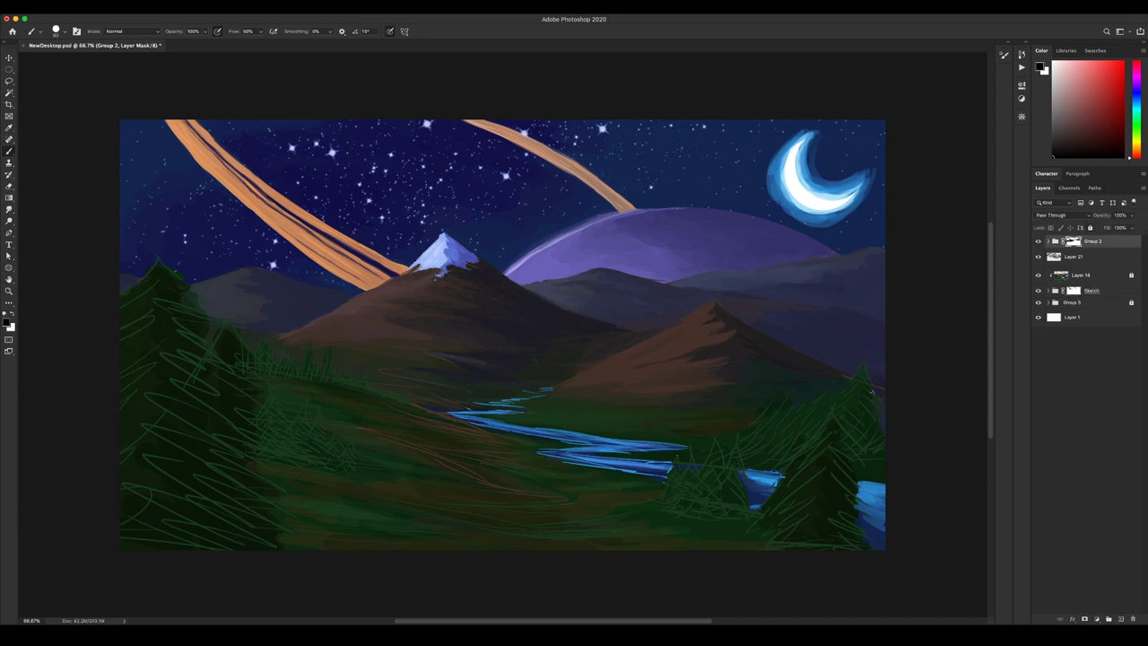
# Unlock Group 3 and reselect Layer 21.
pyautogui.click(1091, 290)
pyautogui.click(1073, 302)
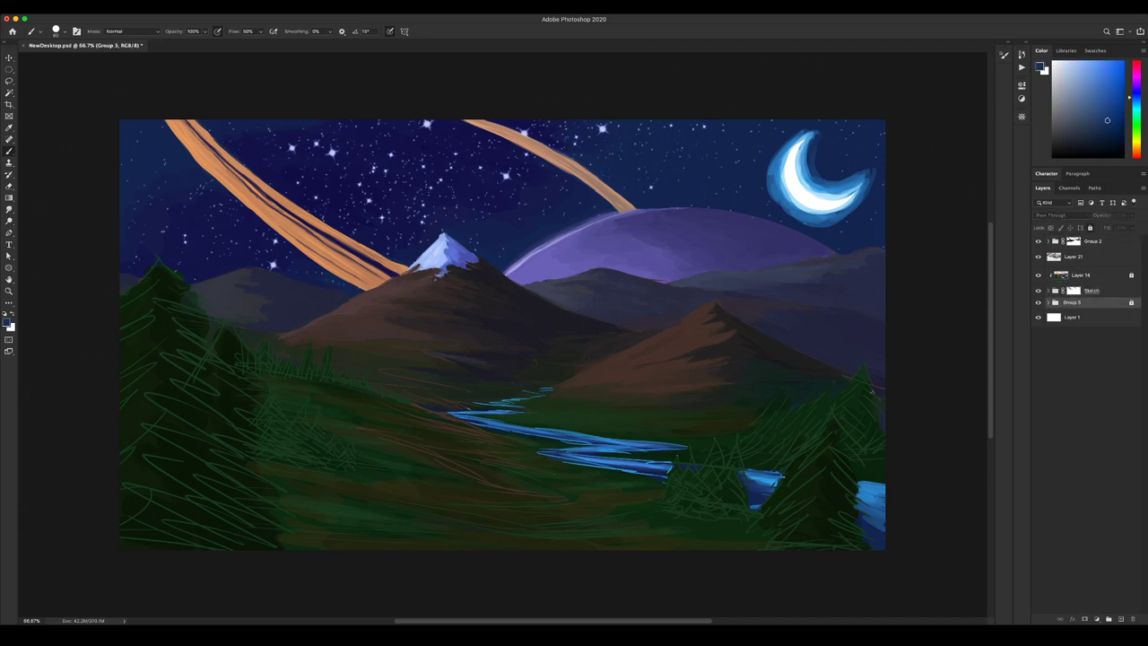
pyautogui.click(1074, 257)
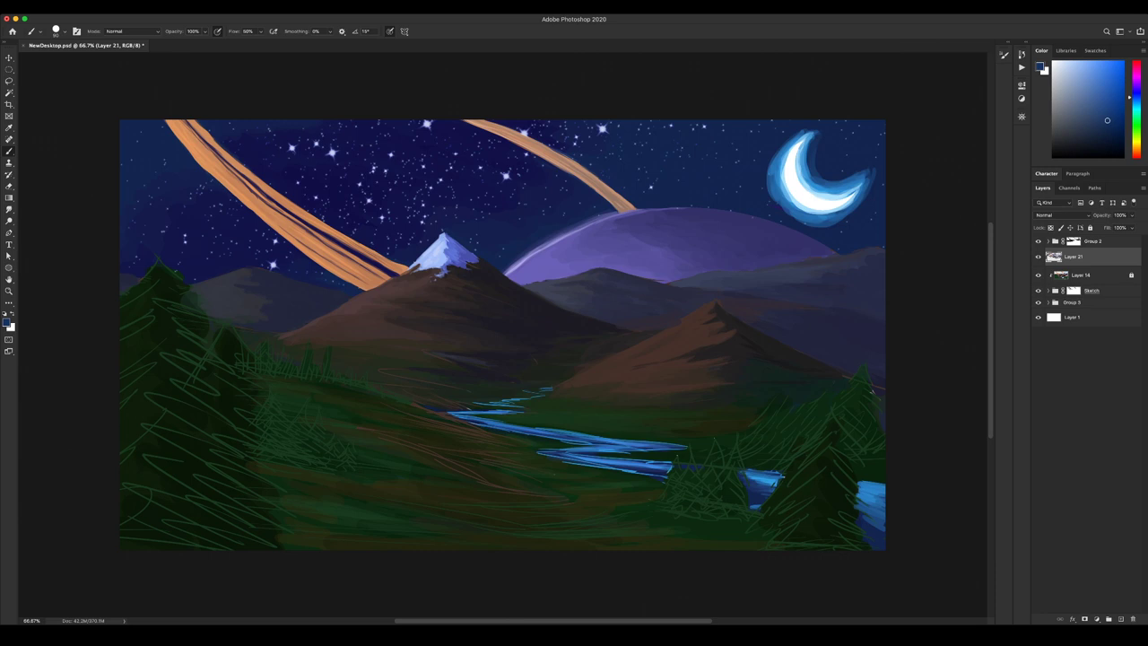
# Tidy the crescent's inner edge and darken the sky inside its curve with sampled deep blues and a larger brush.
pyautogui.keyDown('alt'); pyautogui.click(806, 156); pyautogui.keyUp('alt')
pyautogui.moveTo(812, 135)
pyautogui.mouseDown()
pyautogui.moveTo(807, 149)
pyautogui.moveTo(835, 182)
pyautogui.moveTo(863, 176)
pyautogui.mouseUp()
pyautogui.click(1073, 241)
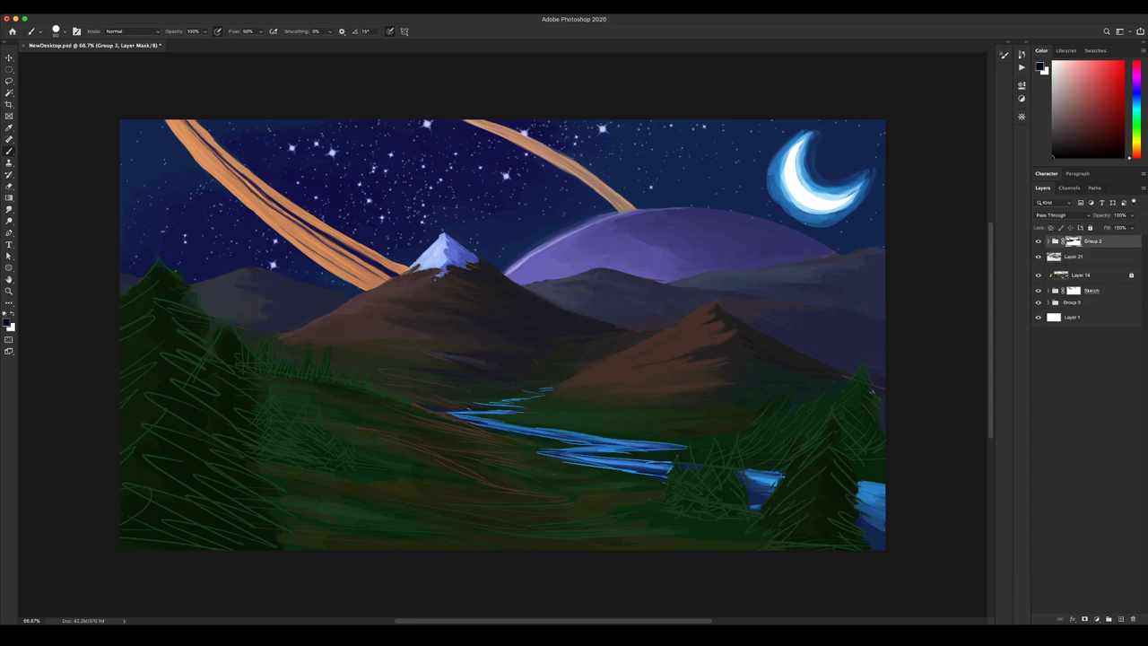
pyautogui.click(1074, 257)
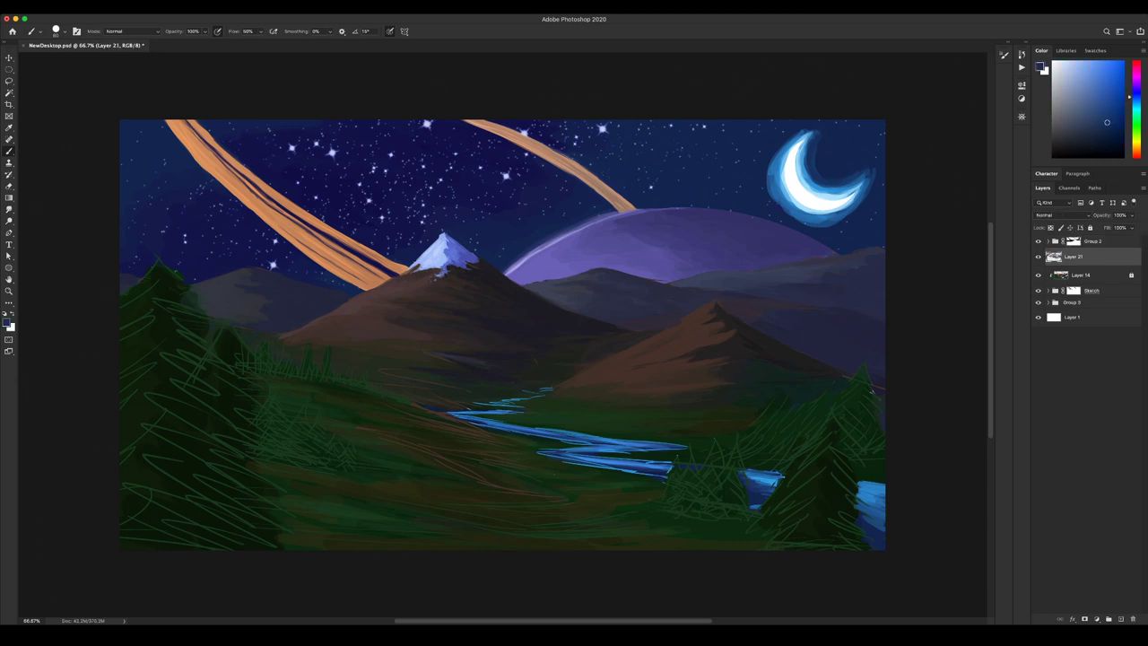
pyautogui.keyDown('alt'); pyautogui.click(394, 143); pyautogui.keyUp('alt')
pyautogui.press(']')
pyautogui.press(']')
pyautogui.moveTo(829, 149); pyautogui.dragTo(840, 160)
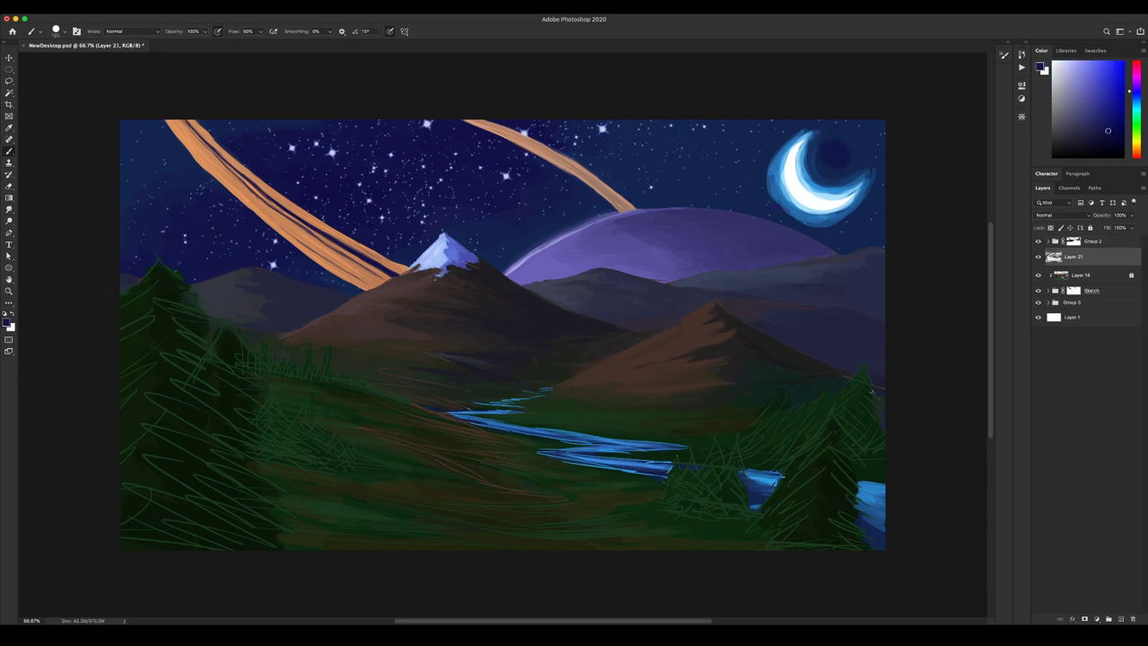
pyautogui.keyDown('alt'); pyautogui.click(856, 158); pyautogui.keyUp('alt')
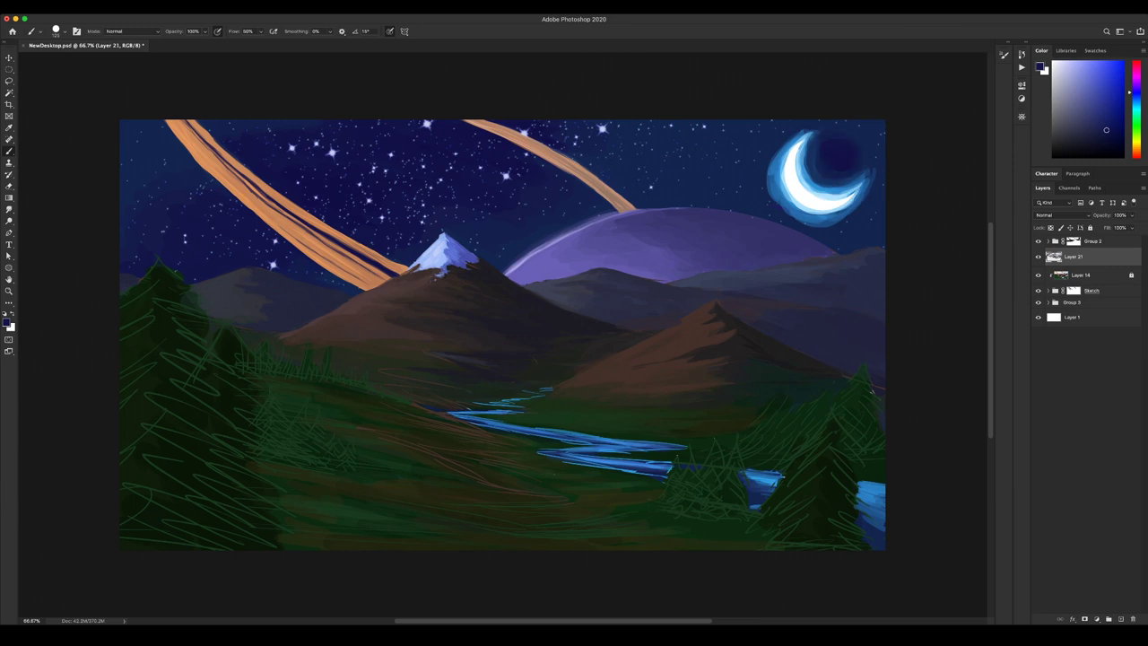
# Soften the moon's outer glow into the surrounding sky with sampled and slightly adjusted darker blues.
pyautogui.keyDown('alt'); pyautogui.click(789, 152); pyautogui.keyUp('alt')
pyautogui.keyDown('alt'); pyautogui.click(775, 169); pyautogui.keyUp('alt')
pyautogui.moveTo(778, 160)
pyautogui.mouseDown()
pyautogui.moveTo(778, 206)
pyautogui.moveTo(798, 215)
pyautogui.mouseUp()
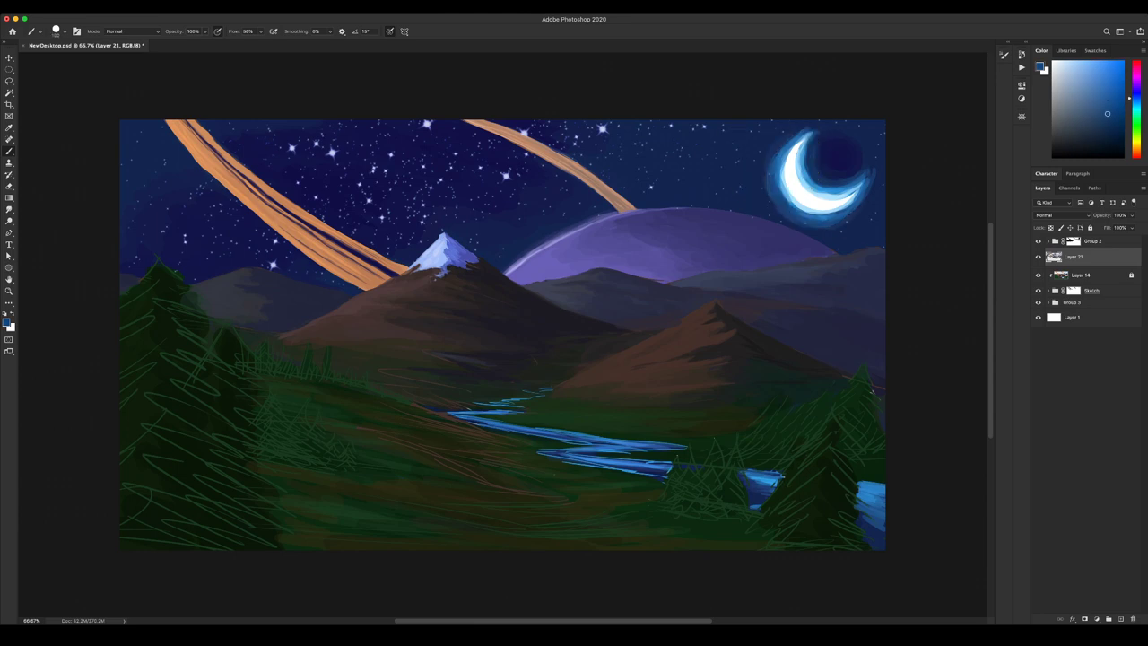
pyautogui.keyDown('alt'); pyautogui.click(811, 223); pyautogui.keyUp('alt')
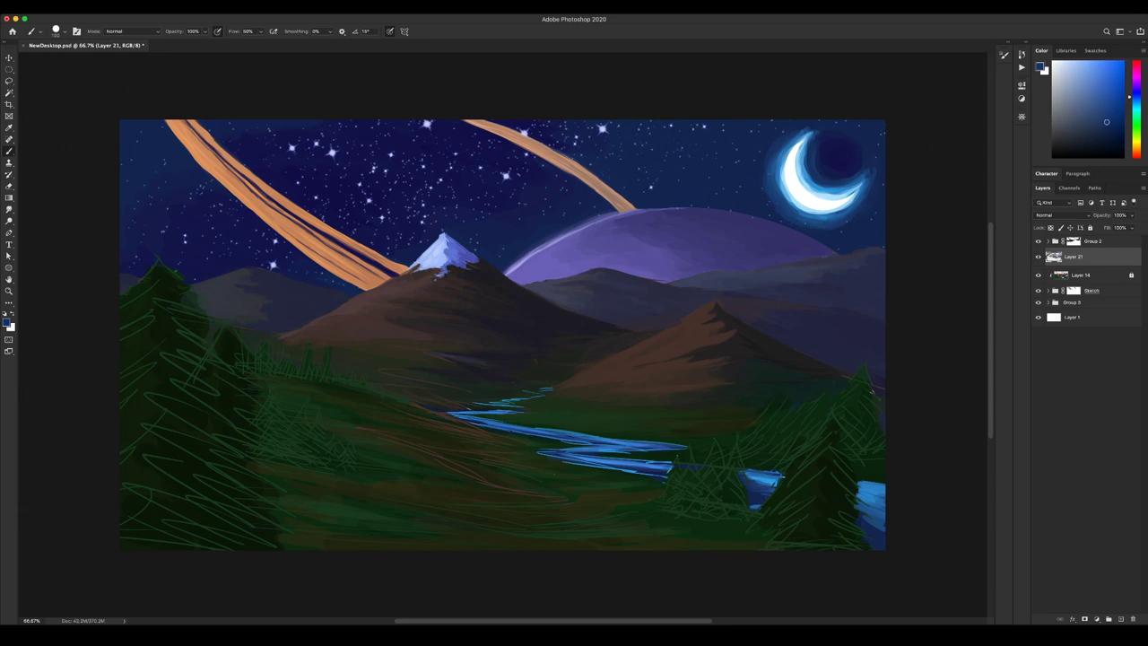
pyautogui.click(1105, 128)
pyautogui.click(1107, 117)
pyautogui.moveTo(809, 142)
pyautogui.mouseDown()
pyautogui.moveTo(806, 177)
pyautogui.moveTo(841, 190)
pyautogui.moveTo(809, 135)
pyautogui.moveTo(809, 180)
pyautogui.mouseUp()
# Repaint the crescent's bright edge with sampled pale blue and its outer rim with brighter blue, undoing the unwanted rim strokes.
pyautogui.keyDown('alt'); pyautogui.click(802, 173); pyautogui.keyUp('alt')
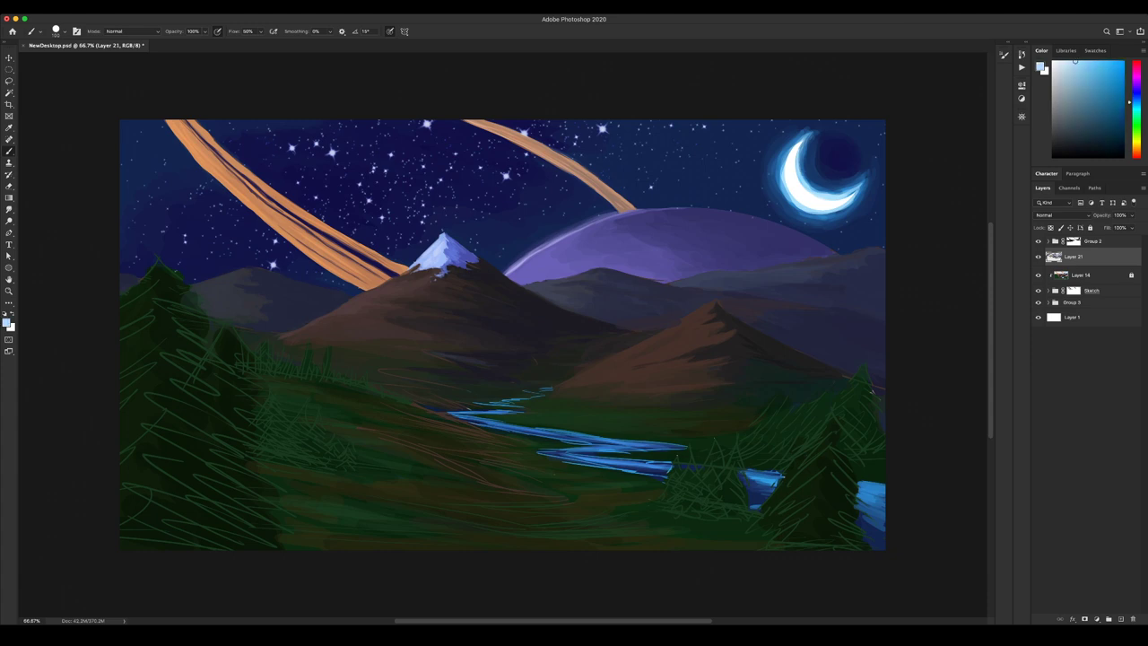
pyautogui.moveTo(800, 138)
pyautogui.mouseDown()
pyautogui.moveTo(786, 199)
pyautogui.moveTo(851, 205)
pyautogui.mouseUp()
pyautogui.moveTo(843, 190); pyautogui.dragTo(843, 189)
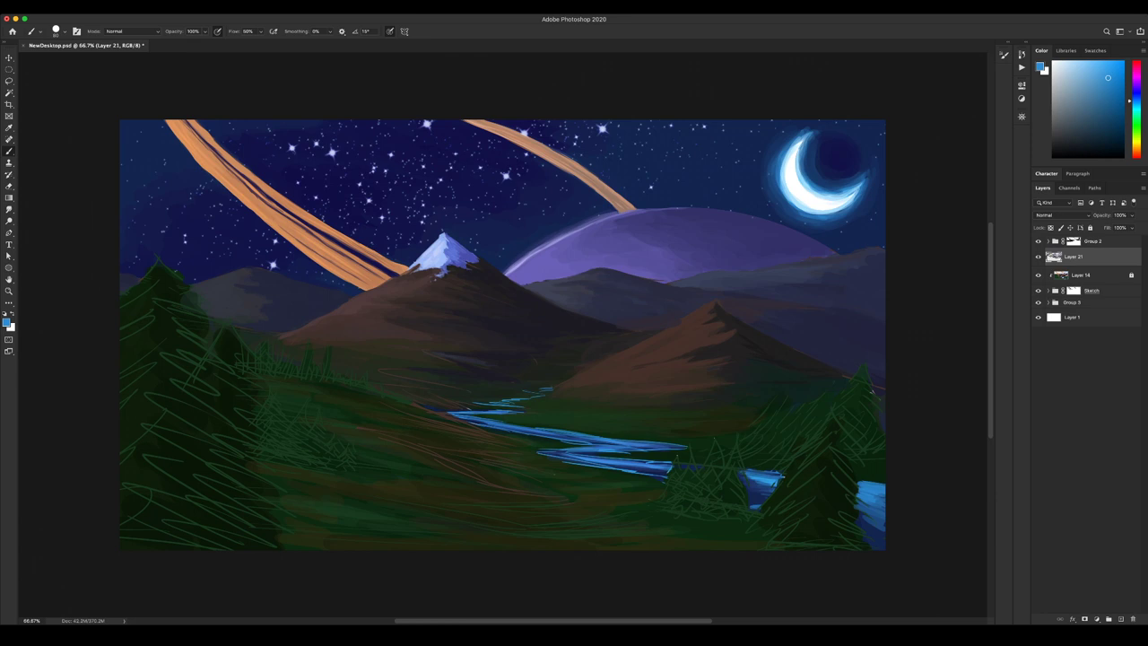
pyautogui.moveTo(798, 150); pyautogui.dragTo(803, 210)
pyautogui.moveTo(785, 178); pyautogui.dragTo(807, 209)
pyautogui.hotkey('ctrl', 'z')
pyautogui.moveTo(811, 130); pyautogui.dragTo(793, 142)
pyautogui.hotkey('ctrl', 'z')
# Clean up the crescent's tips and blend the dark sky inside its curve with sampled deep blues.
pyautogui.keyDown('alt'); pyautogui.click(792, 140); pyautogui.keyUp('alt')
pyautogui.keyDown('alt'); pyautogui.click(823, 168); pyautogui.keyUp('alt')
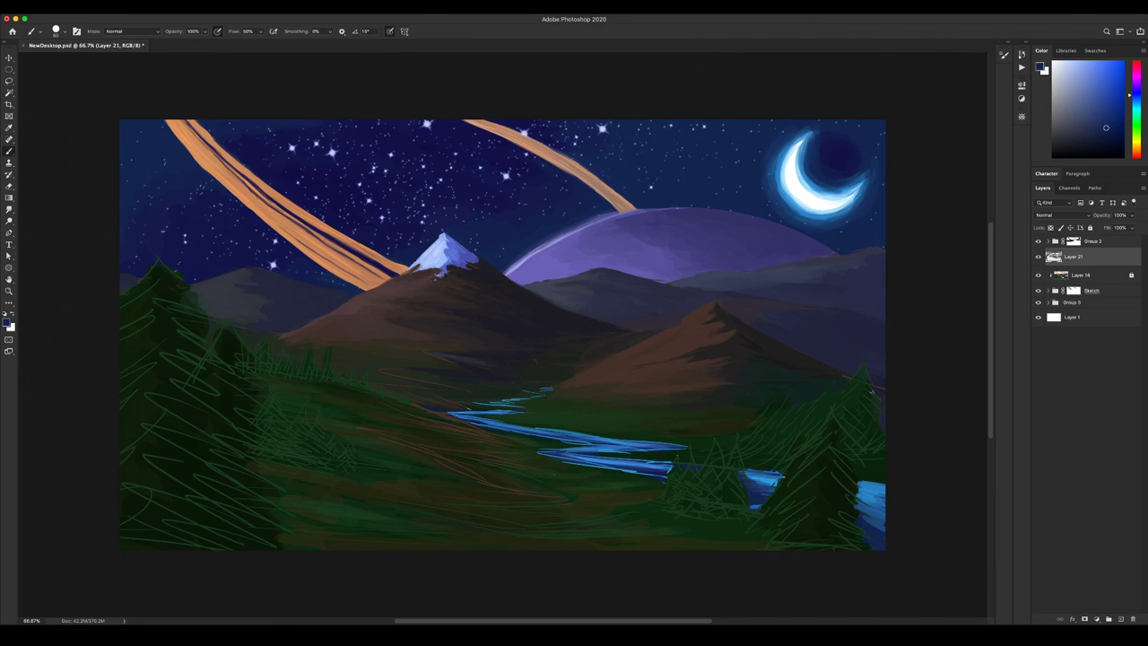
pyautogui.keyDown('alt'); pyautogui.click(798, 132); pyautogui.keyUp('alt')
pyautogui.moveTo(863, 175); pyautogui.dragTo(848, 185)
pyautogui.keyDown('alt'); pyautogui.click(848, 172); pyautogui.keyUp('alt')
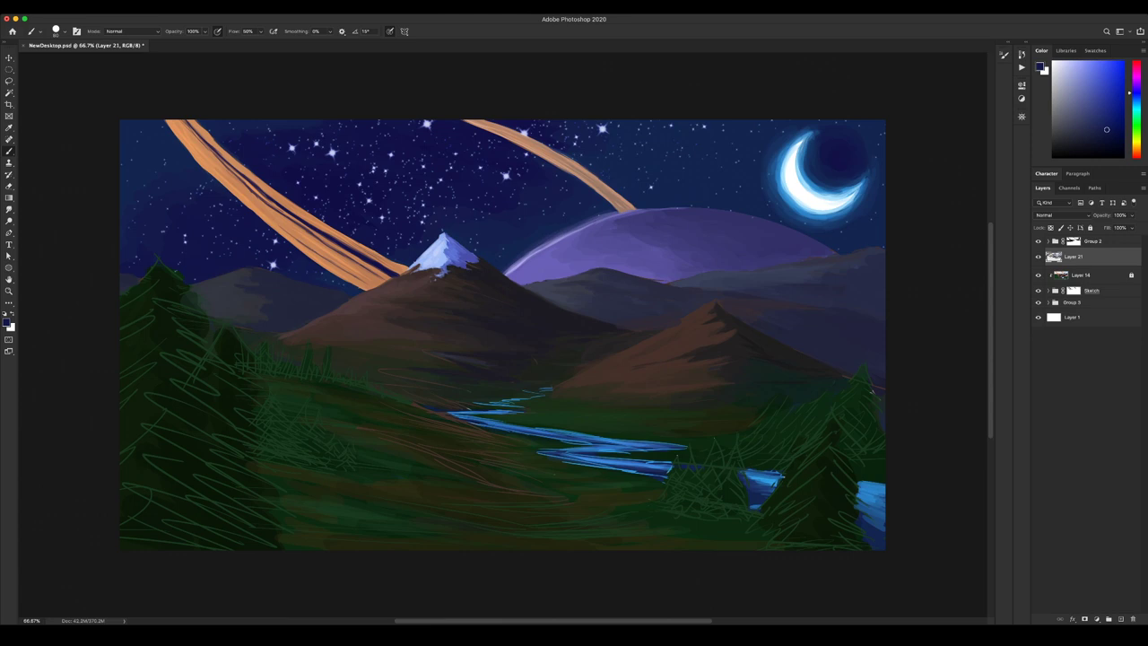
pyautogui.keyDown('alt'); pyautogui.click(859, 167); pyautogui.keyUp('alt')
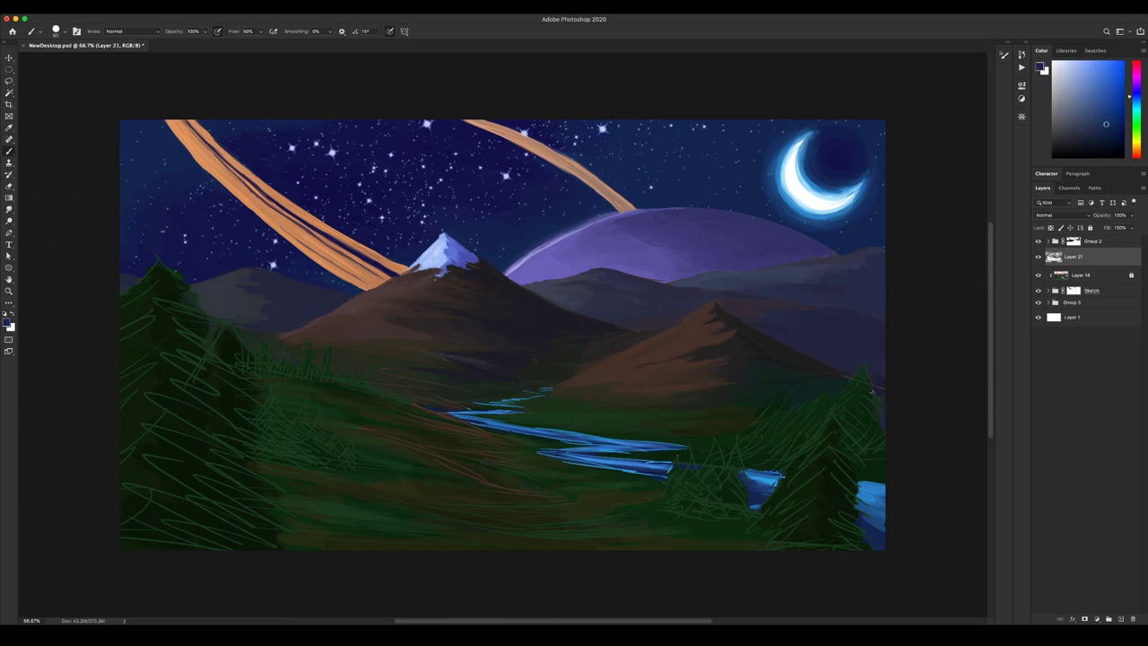
pyautogui.keyDown('alt'); pyautogui.click(858, 176); pyautogui.keyUp('alt')
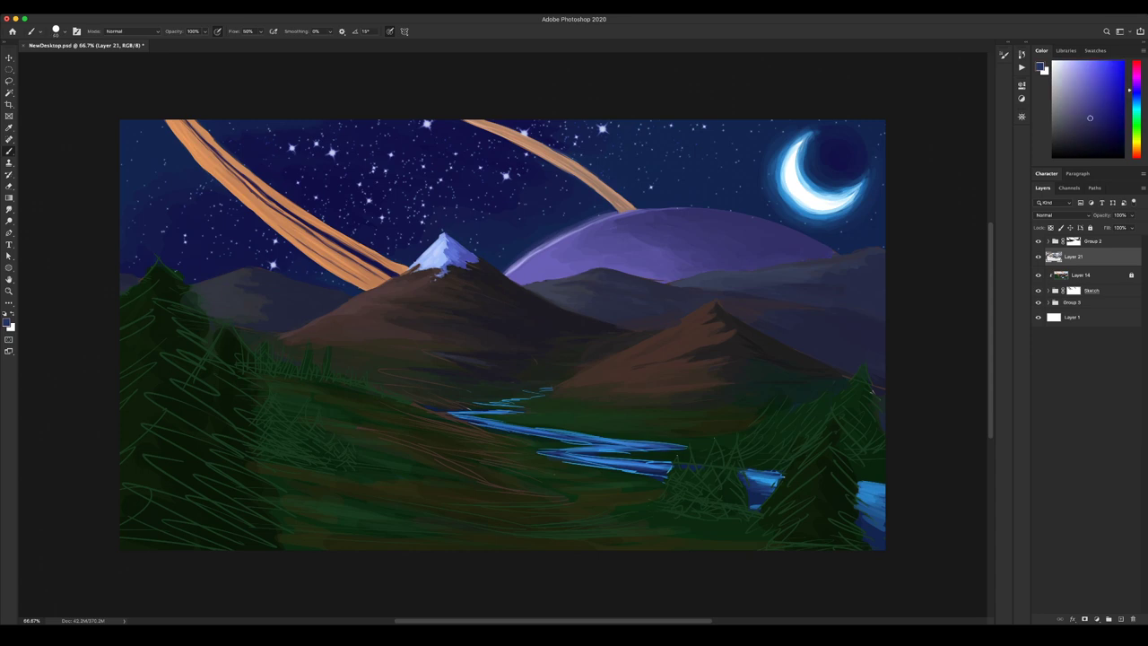
pyautogui.keyDown('alt'); pyautogui.click(878, 251); pyautogui.keyUp('alt')
# Cover the brown sketch lines on the central grassy slope with a sampled brown and a smaller brush.
pyautogui.keyDown('alt'); pyautogui.click(413, 438); pyautogui.keyUp('alt')
pyautogui.press('[')
pyautogui.press('[')
pyautogui.press('[')
pyautogui.press('[')
pyautogui.moveTo(398, 434); pyautogui.dragTo(427, 445)
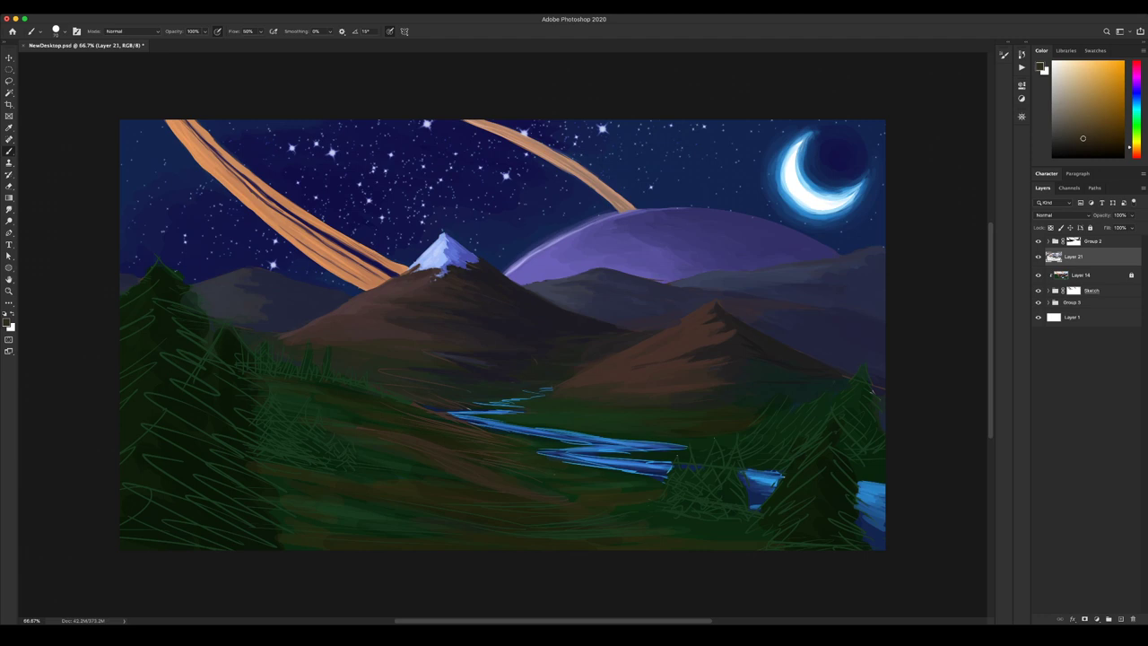
pyautogui.moveTo(459, 452); pyautogui.dragTo(483, 458)
# Smooth the slope between the brown ridge and the river with sampled olive, green and brown tones.
pyautogui.keyDown('alt'); pyautogui.click(479, 470); pyautogui.keyUp('alt')
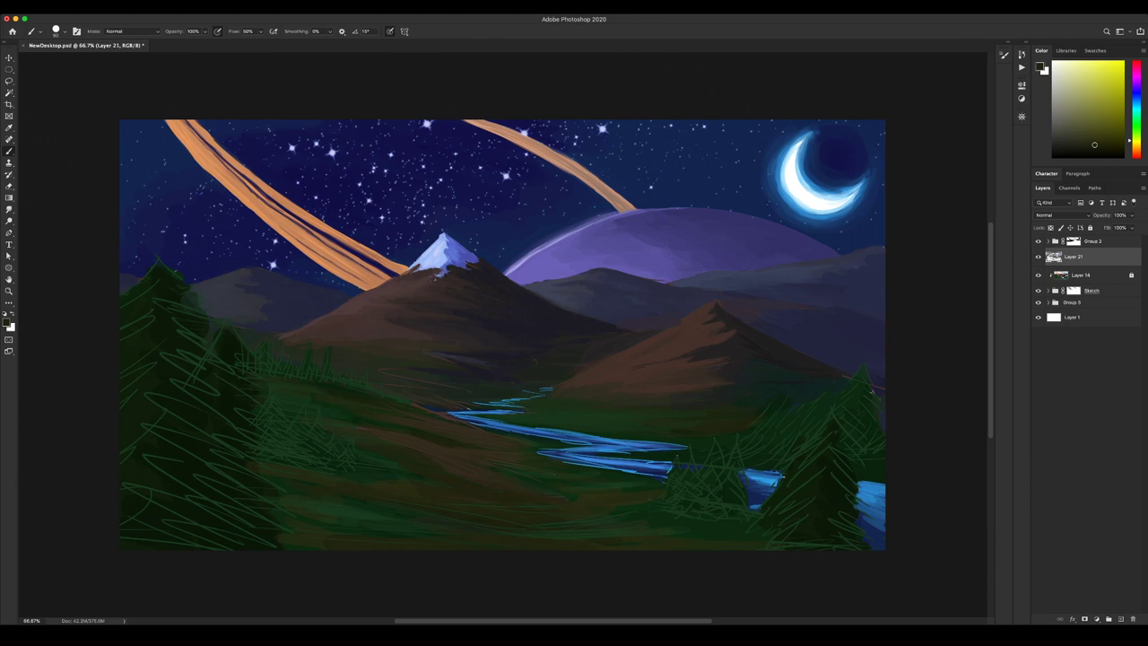
pyautogui.keyDown('alt'); pyautogui.click(530, 485); pyautogui.keyUp('alt')
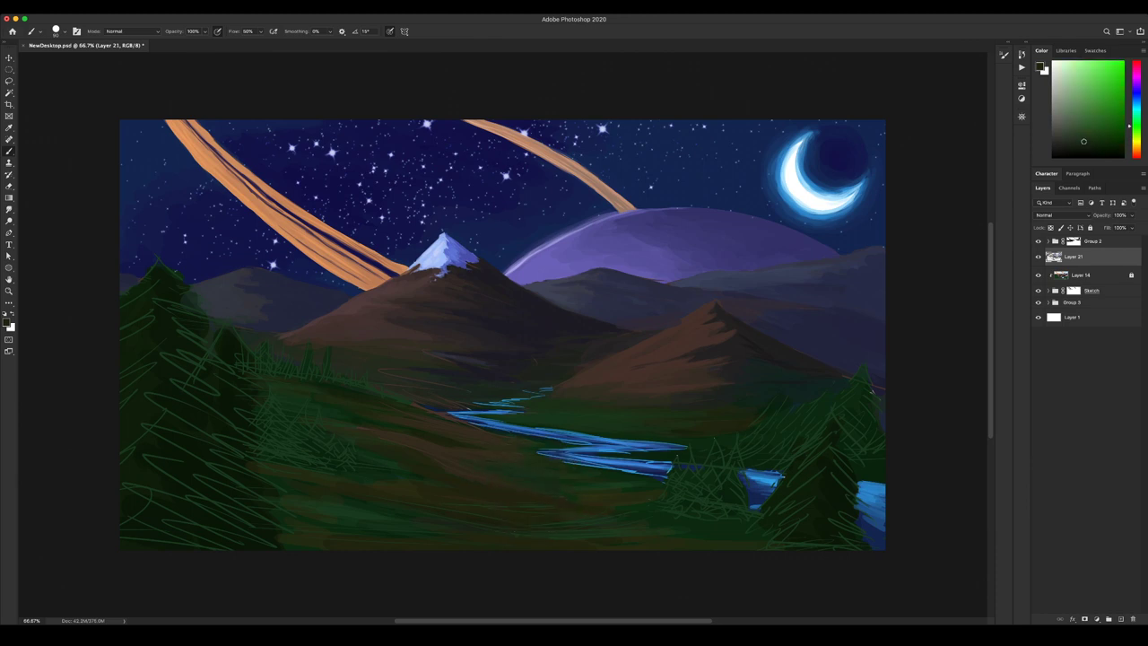
pyautogui.keyDown('alt'); pyautogui.click(510, 444); pyautogui.keyUp('alt')
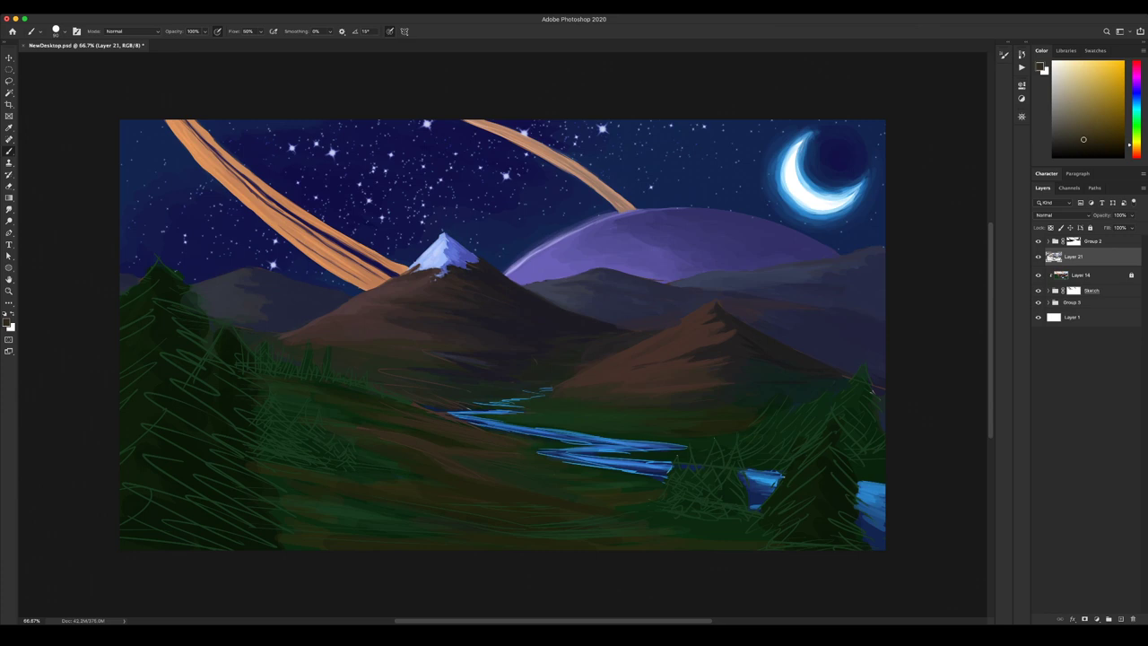
pyautogui.keyDown('alt'); pyautogui.click(520, 473); pyautogui.keyUp('alt')
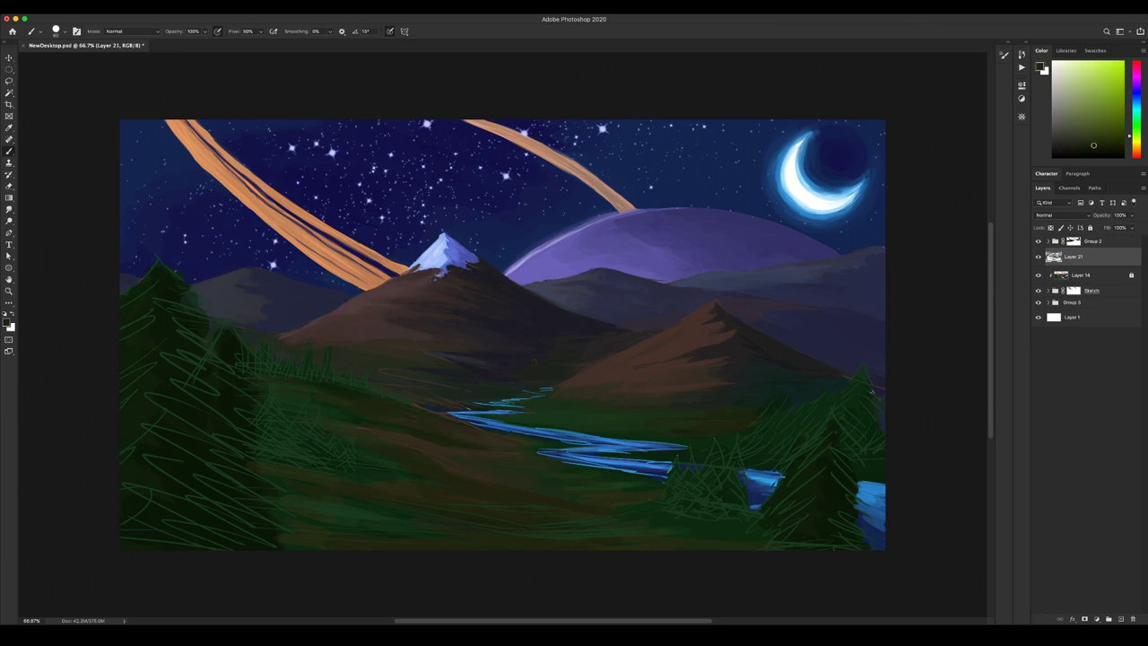
pyautogui.keyDown('alt'); pyautogui.click(488, 435); pyautogui.keyUp('alt')
pyautogui.moveTo(452, 418); pyautogui.dragTo(540, 439)
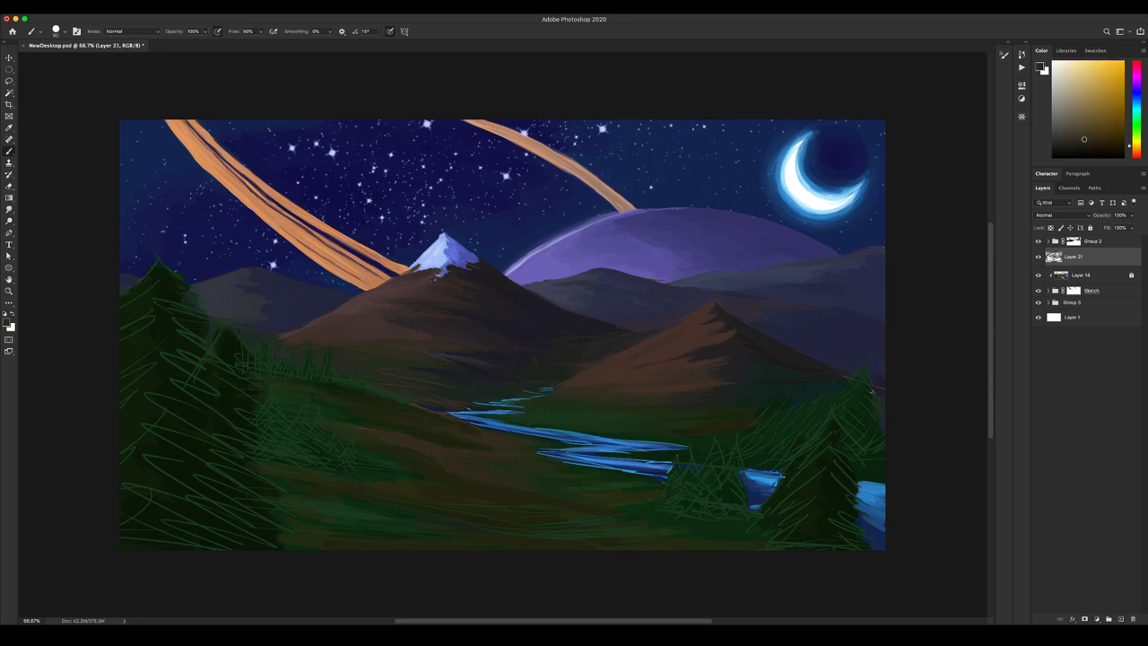
pyautogui.keyDown('alt'); pyautogui.click(459, 468); pyautogui.keyUp('alt')
pyautogui.keyDown('alt'); pyautogui.click(550, 484); pyautogui.keyUp('alt')
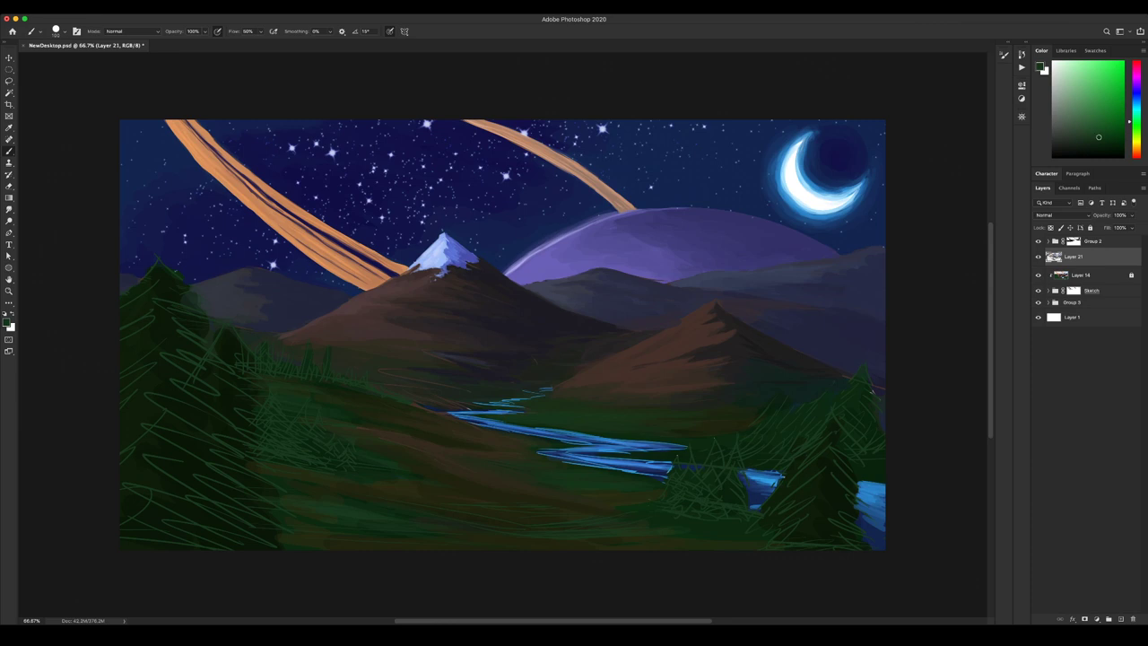
# Repaint the near hill's crest beside the small trees with sampled greens to cover the loose sketch lines.
pyautogui.keyDown('alt'); pyautogui.click(361, 393); pyautogui.keyUp('alt')
pyautogui.moveTo(335, 369); pyautogui.dragTo(369, 385)
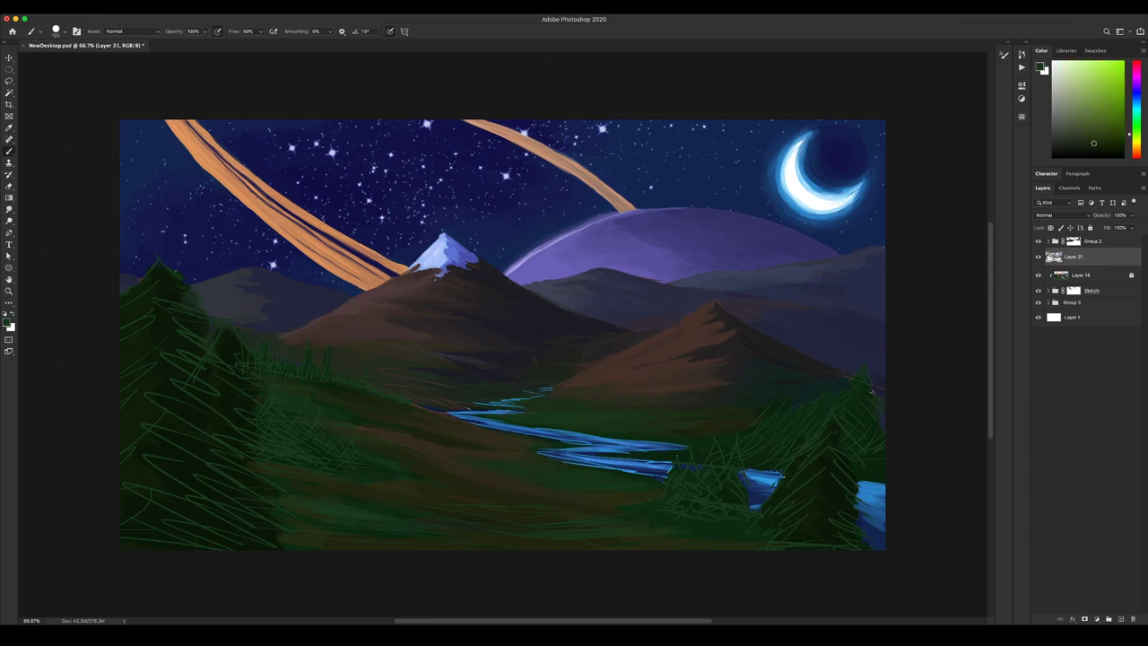
pyautogui.keyDown('alt'); pyautogui.click(327, 381); pyautogui.keyUp('alt')
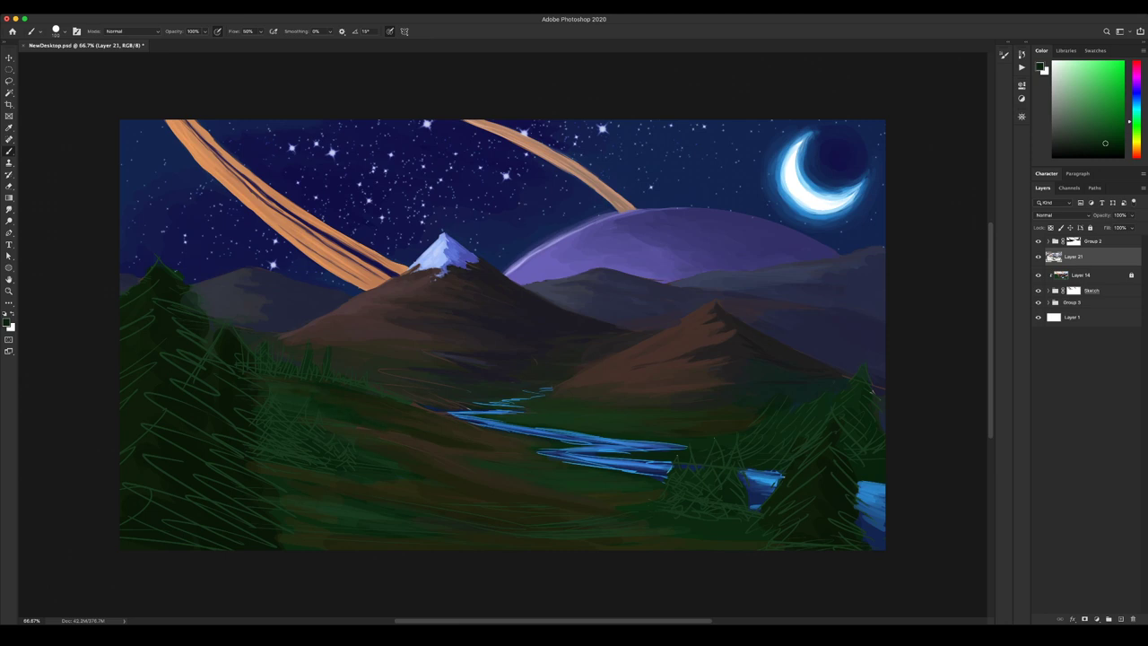
pyautogui.keyDown('alt'); pyautogui.click(374, 416); pyautogui.keyUp('alt')
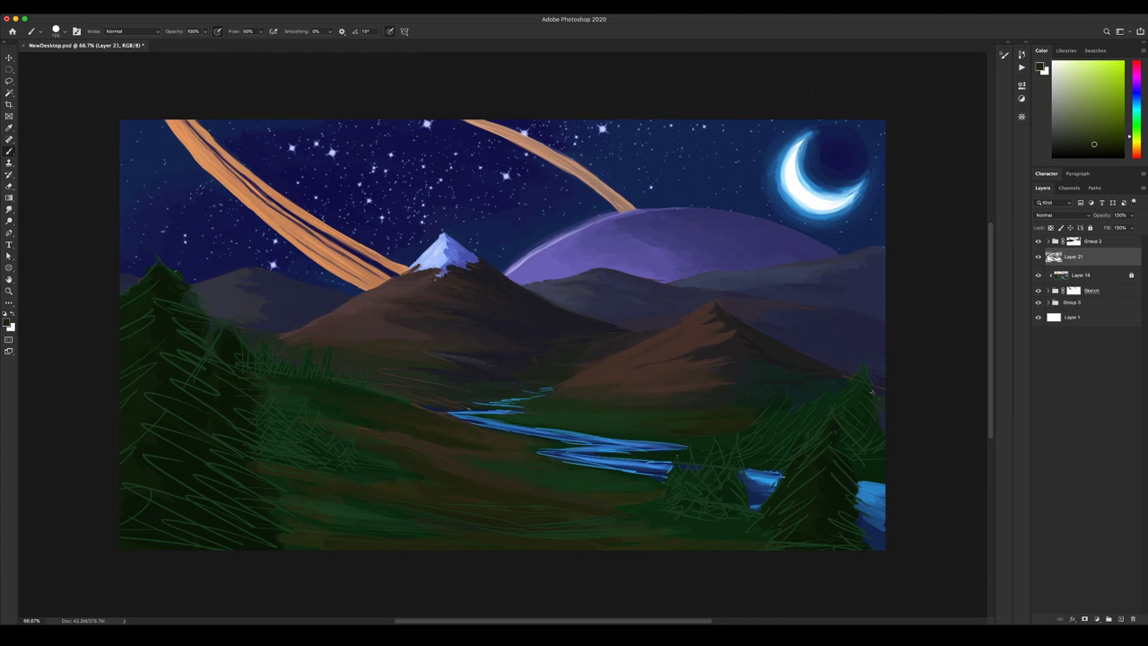
# Blend the foot of the snow-capped mountain into the valley with sampled dark tones and a smaller brush.
pyautogui.keyDown('alt'); pyautogui.click(402, 371); pyautogui.keyUp('alt')
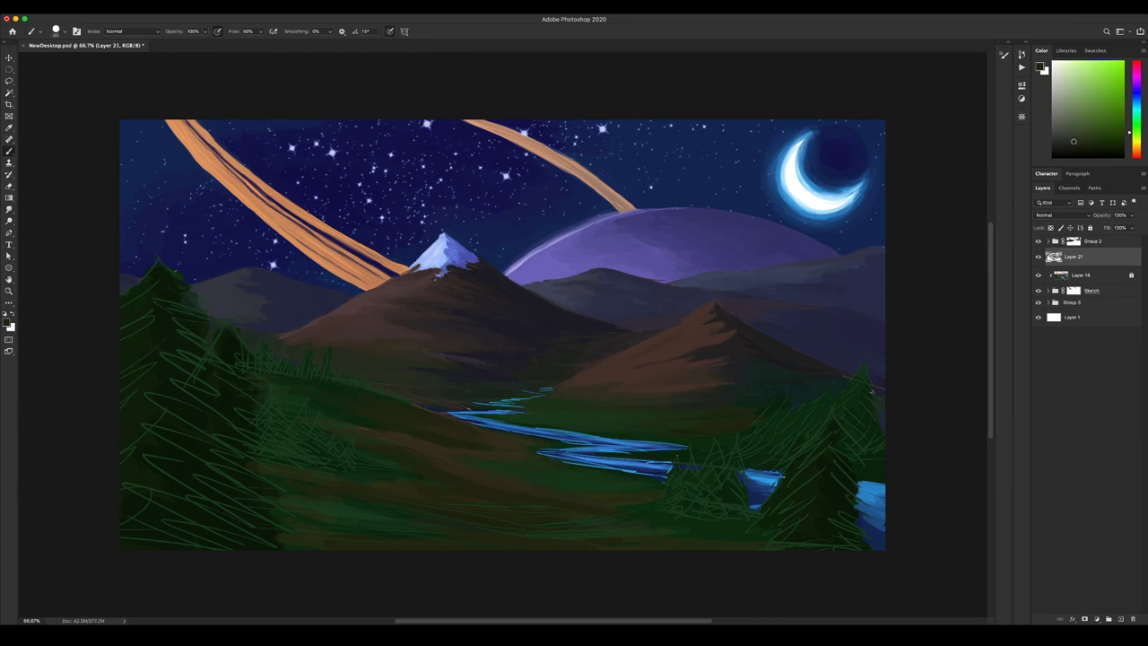
pyautogui.keyDown('alt'); pyautogui.click(405, 369); pyautogui.keyUp('alt')
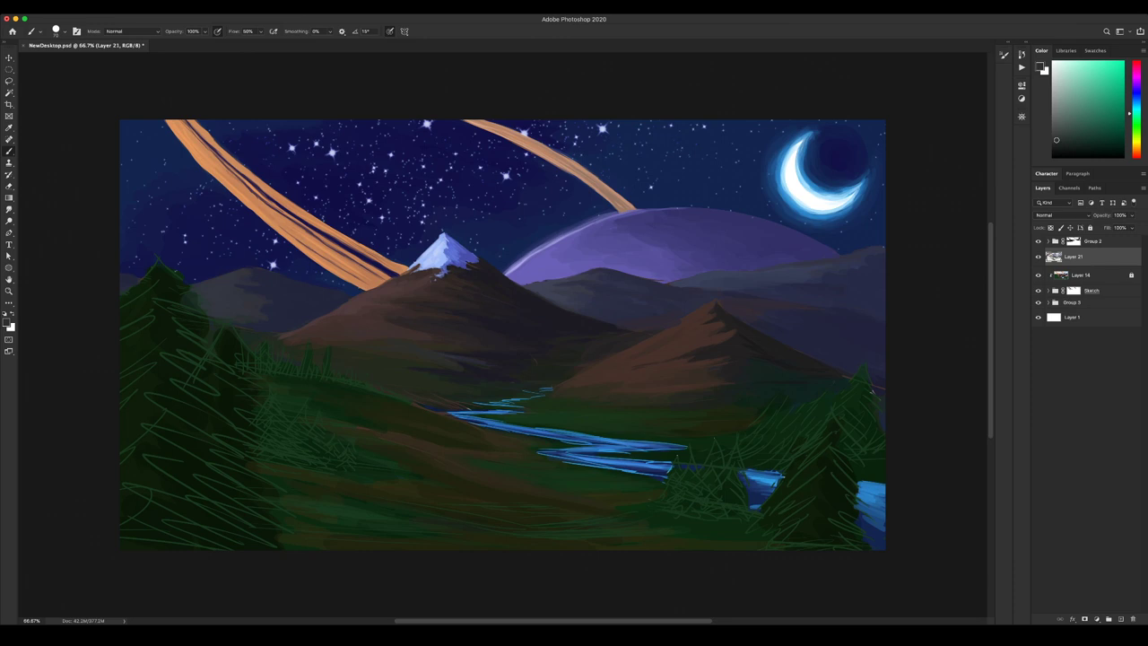
pyautogui.press('[')
pyautogui.press('[')
pyautogui.press('[')
pyautogui.press('[')
pyautogui.press('[')
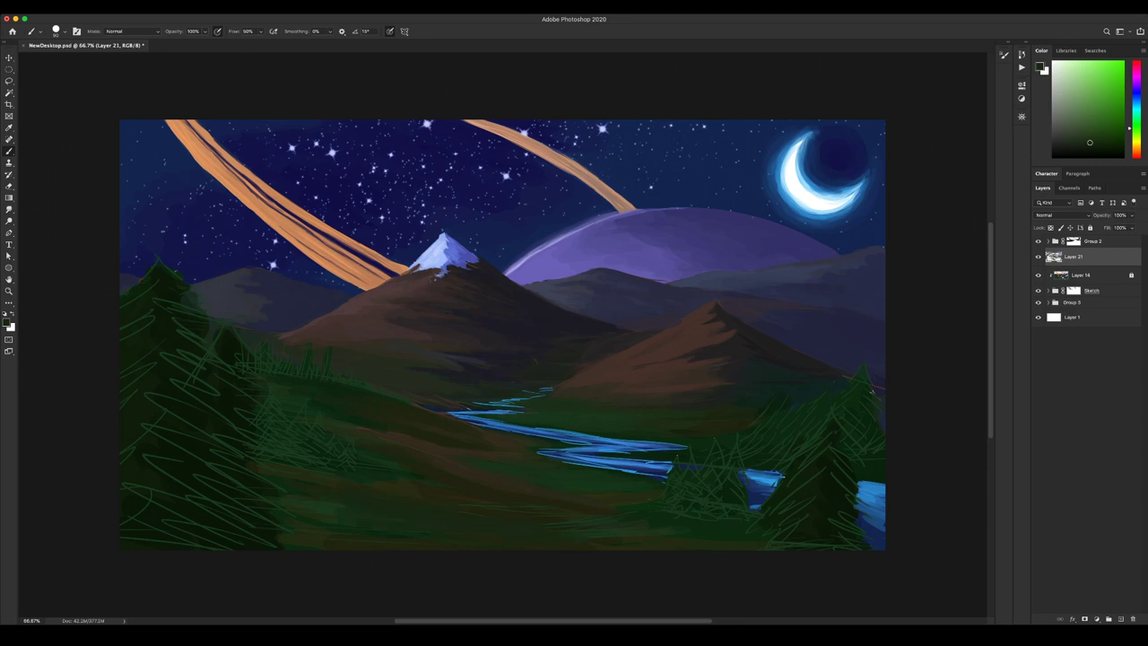
# Cover the remaining sketch lines on the foreground grass and smooth the slope above it with sampled olive, green and brown.
pyautogui.keyDown('alt'); pyautogui.click(337, 545); pyautogui.keyUp('alt')
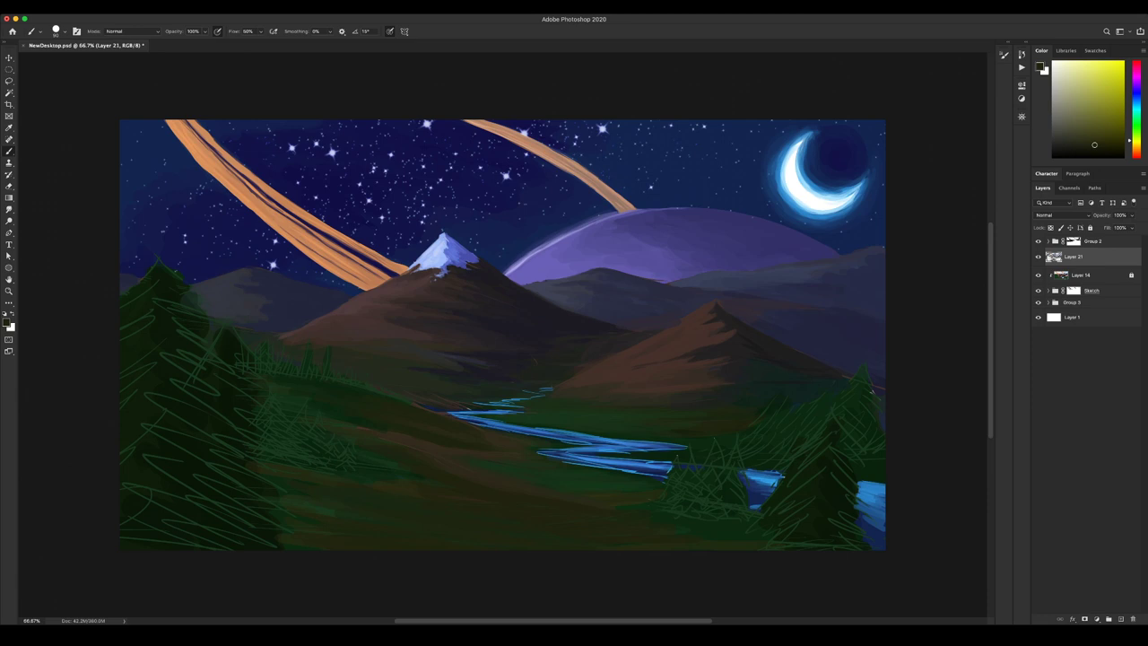
pyautogui.keyDown('alt'); pyautogui.click(395, 461); pyautogui.keyUp('alt')
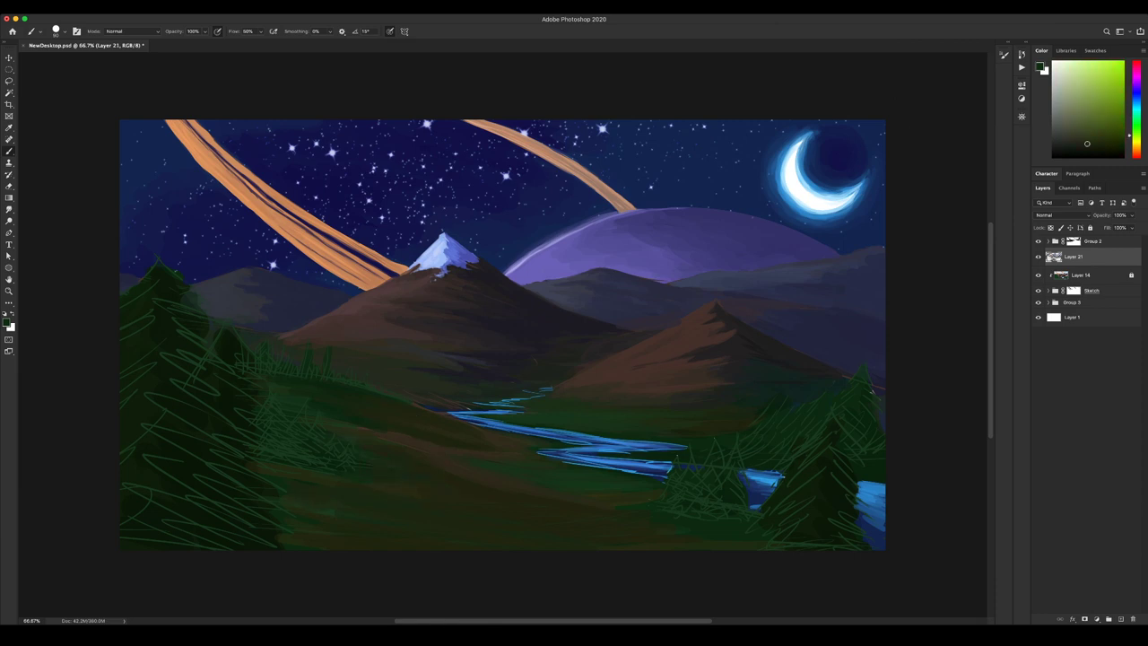
pyautogui.keyDown('alt'); pyautogui.click(524, 366); pyautogui.keyUp('alt')
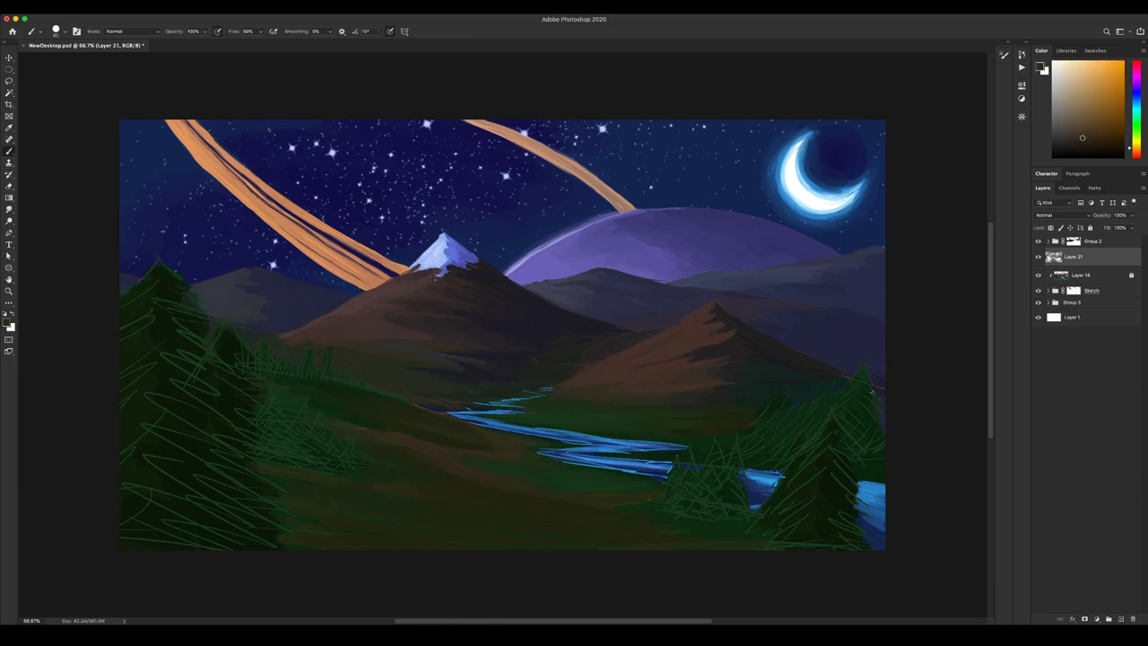
pyautogui.moveTo(357, 423); pyautogui.dragTo(389, 430)
pyautogui.keyDown('alt'); pyautogui.click(424, 394); pyautogui.keyUp('alt')
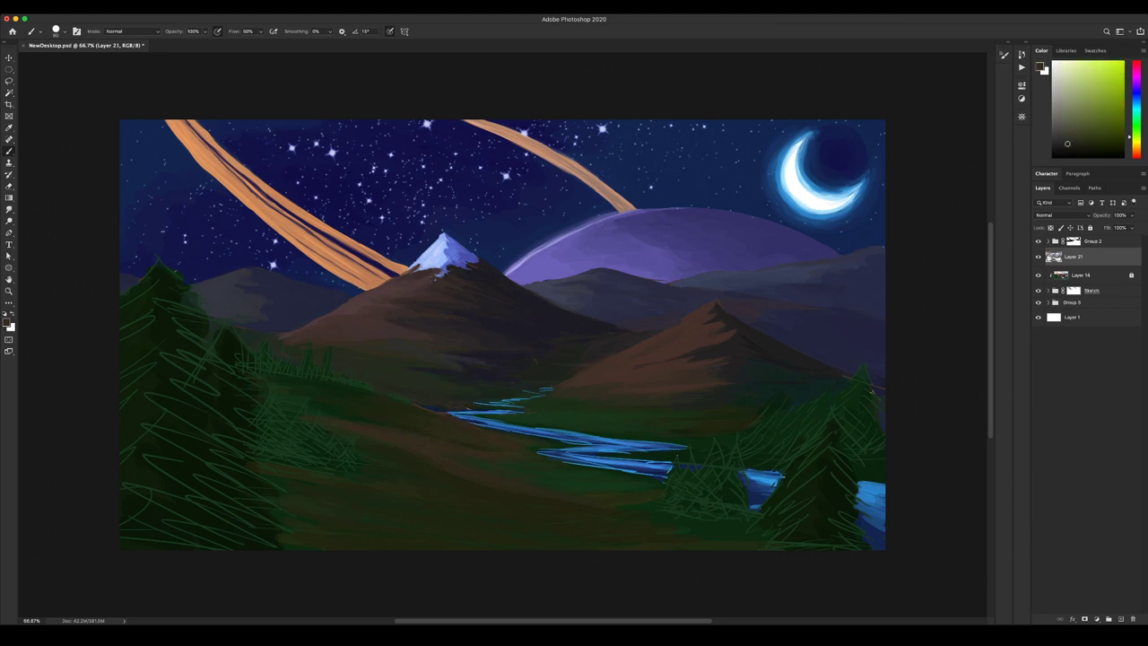
pyautogui.click(1094, 144)
# Paint a sampled dark blue along the river's bends to deepen its edges and shadows.
pyautogui.keyDown('alt'); pyautogui.click(759, 495); pyautogui.keyUp('alt')
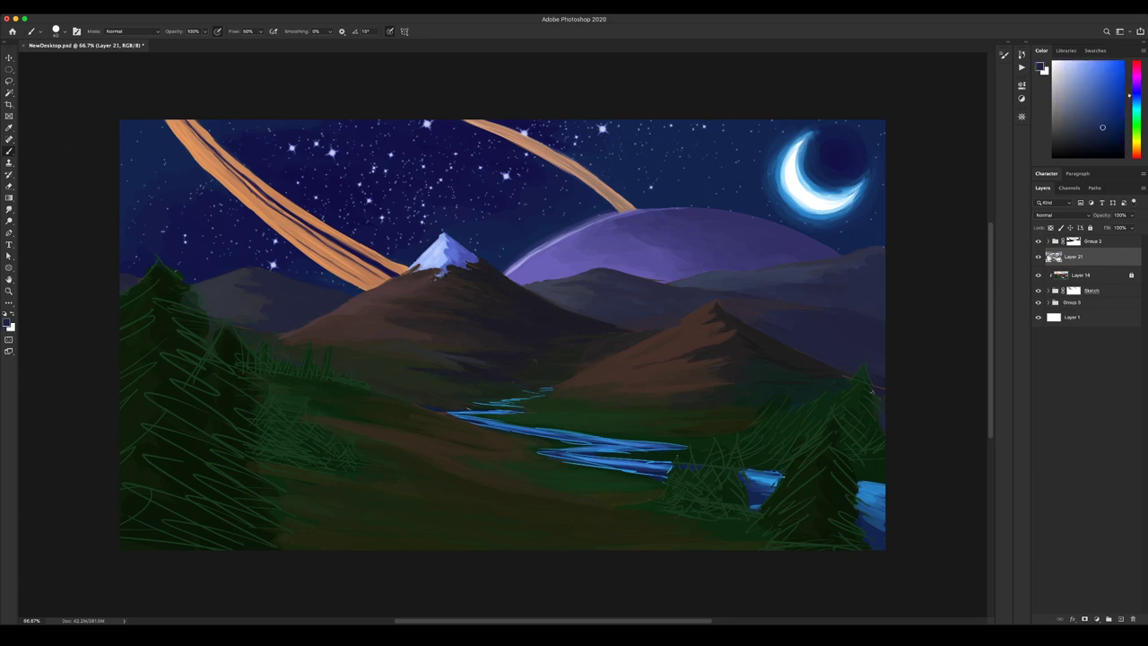
pyautogui.moveTo(540, 452)
pyautogui.mouseDown()
pyautogui.moveTo(652, 474)
pyautogui.moveTo(590, 452)
pyautogui.moveTo(673, 449)
pyautogui.moveTo(596, 448)
pyautogui.mouseUp()
pyautogui.press('[')
pyautogui.press(']')
pyautogui.moveTo(504, 427)
pyautogui.mouseDown()
pyautogui.moveTo(593, 444)
pyautogui.moveTo(461, 411)
pyautogui.moveTo(504, 411)
pyautogui.mouseUp()
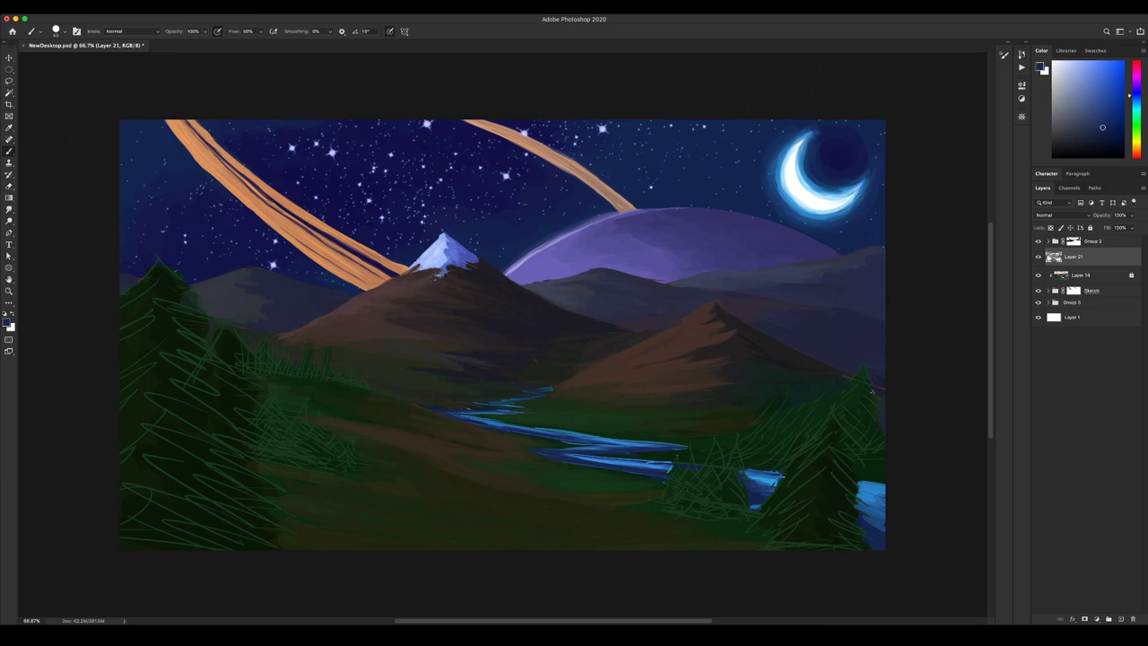
pyautogui.moveTo(491, 405); pyautogui.dragTo(516, 401)
# Fill the river's narrow far bend with a sampled mid blue using a smaller brush.
pyautogui.press('[')
pyautogui.press('[')
pyautogui.keyDown('alt'); pyautogui.click(503, 403); pyautogui.keyUp('alt')
pyautogui.press('[')
pyautogui.press('[')
pyautogui.press('[')
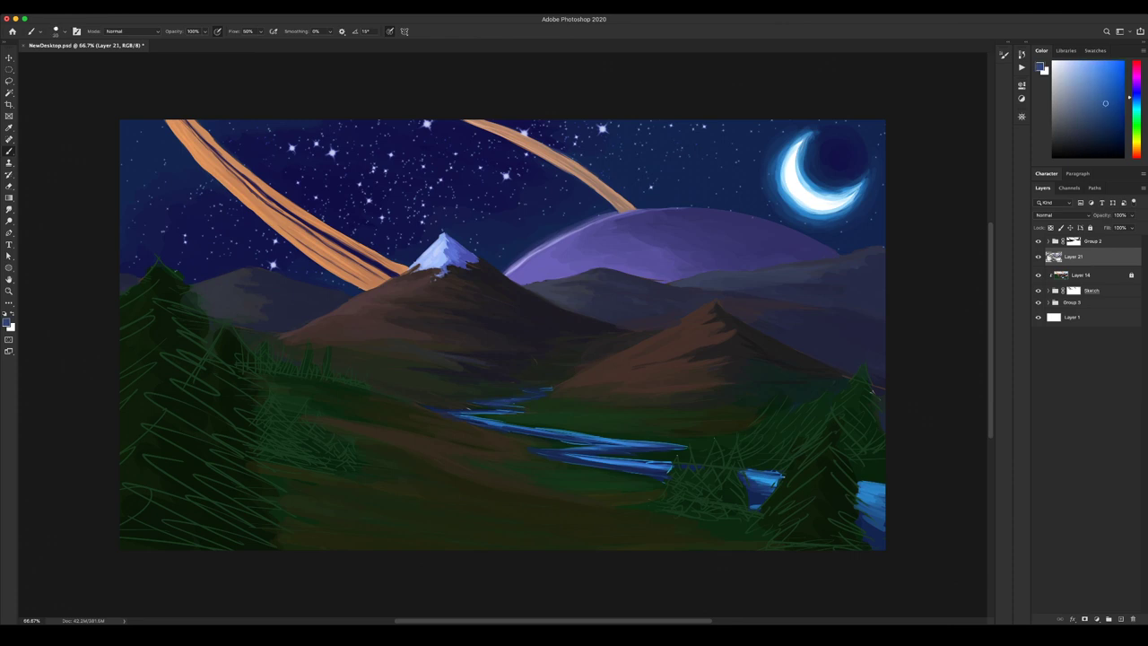
pyautogui.press(']')
# Tidy the grassy banks around the river's far bend with a sampled dark green and a dark mountain tone.
pyautogui.keyDown('alt'); pyautogui.click(540, 407); pyautogui.keyUp('alt')
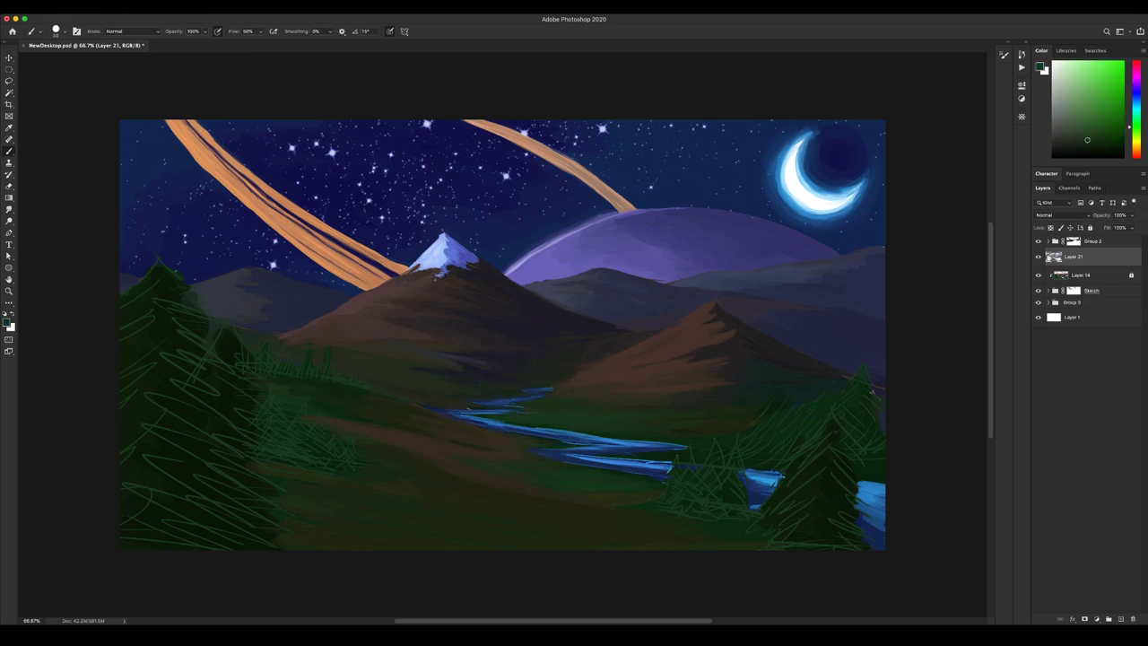
pyautogui.moveTo(488, 410); pyautogui.dragTo(500, 413)
pyautogui.keyDown('alt'); pyautogui.click(502, 369); pyautogui.keyUp('alt')
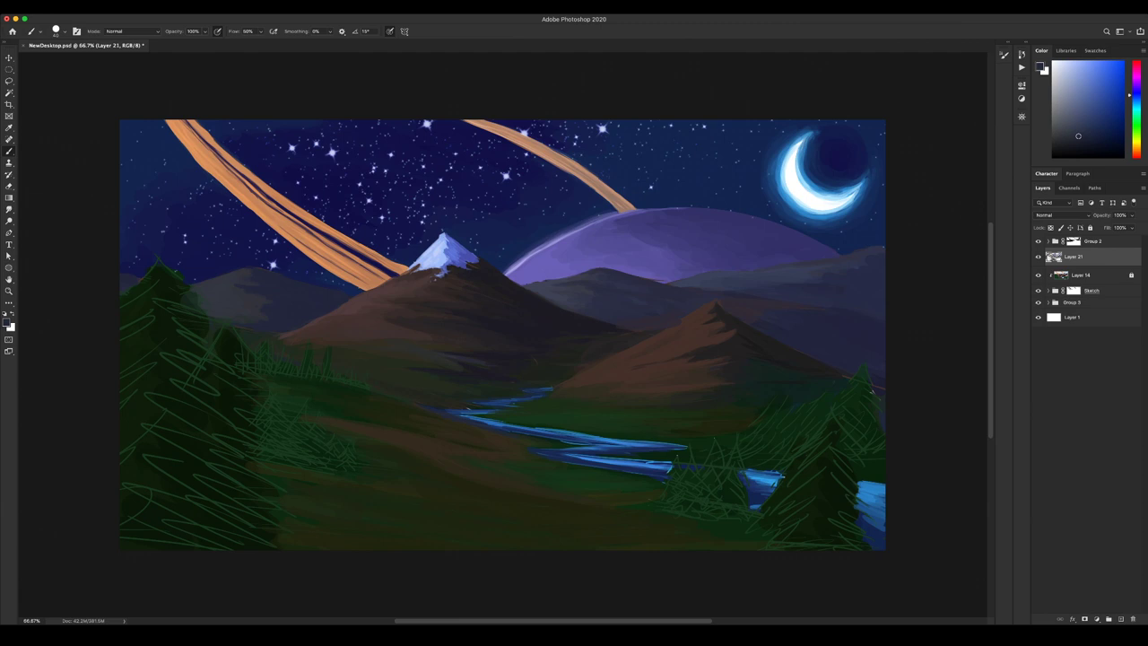
# Smooth the river's middle bend with a sampled mid blue and a larger brush, and trim its tip with a sampled olive.
pyautogui.keyDown('alt'); pyautogui.click(588, 449); pyautogui.keyUp('alt')
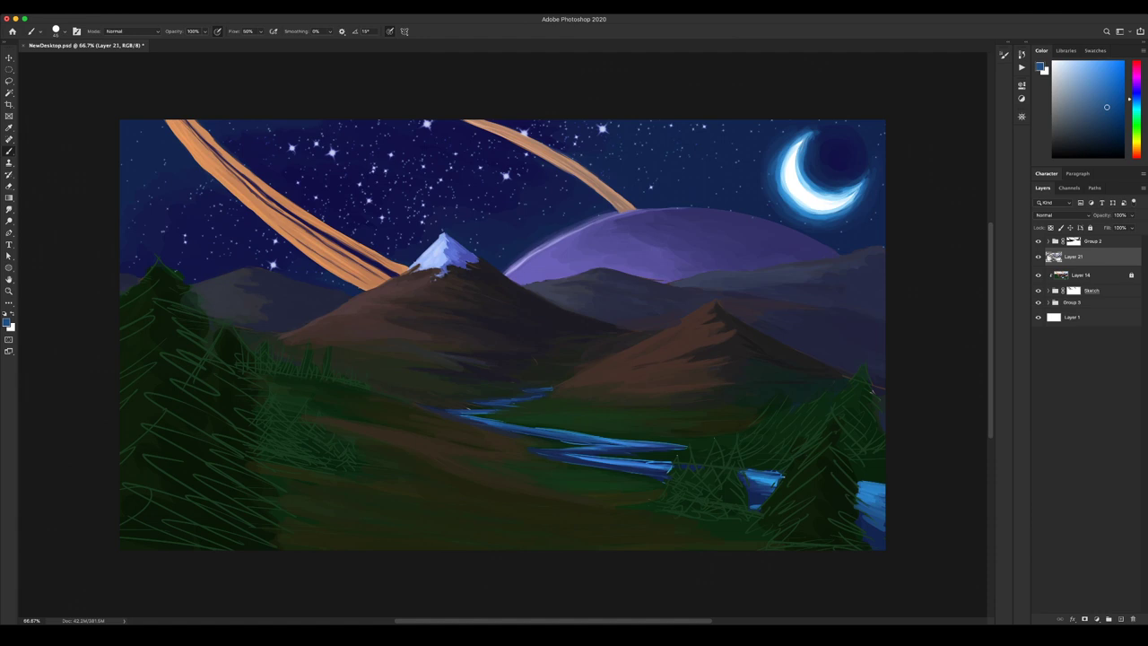
pyautogui.press(']')
pyautogui.press(']')
pyautogui.moveTo(575, 458); pyautogui.dragTo(651, 464)
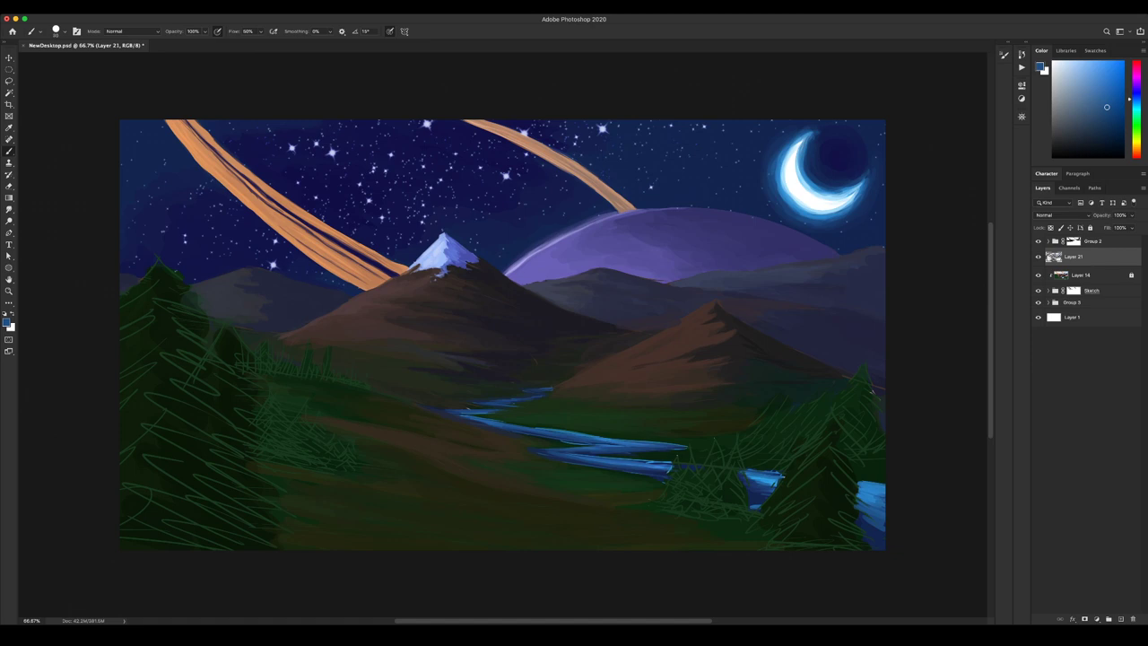
pyautogui.keyDown('alt'); pyautogui.click(518, 445); pyautogui.keyUp('alt')
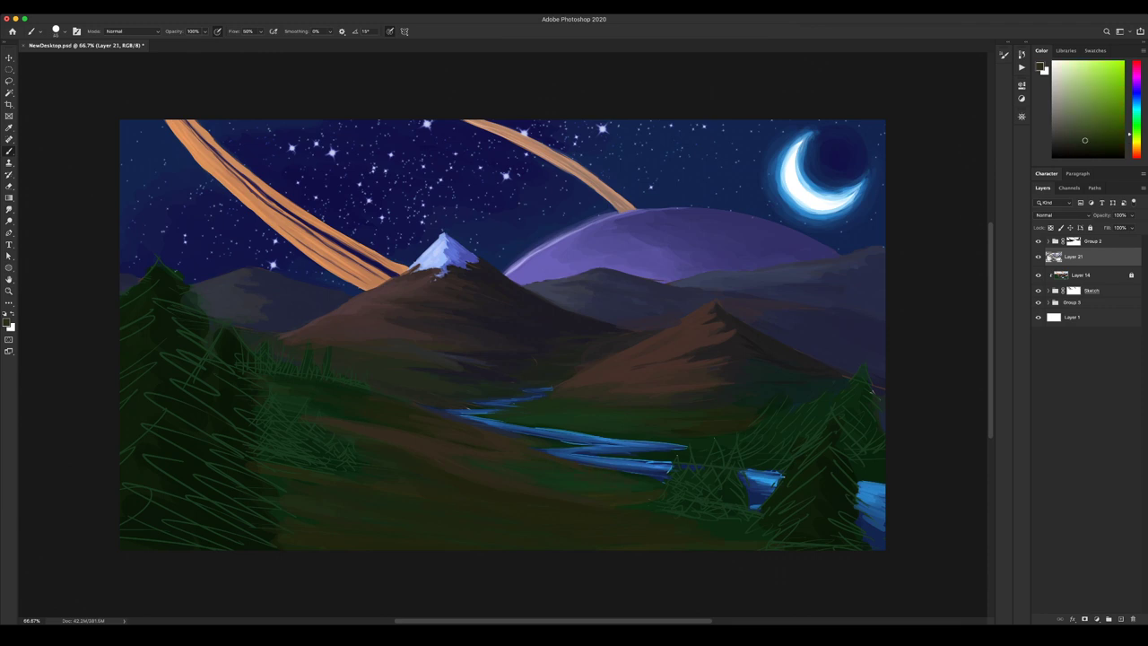
# Layer sampled light, mid and dark blue strokes over the stretch of river at the canvas's right edge.
pyautogui.keyDown('alt'); pyautogui.click(867, 520); pyautogui.keyUp('alt')
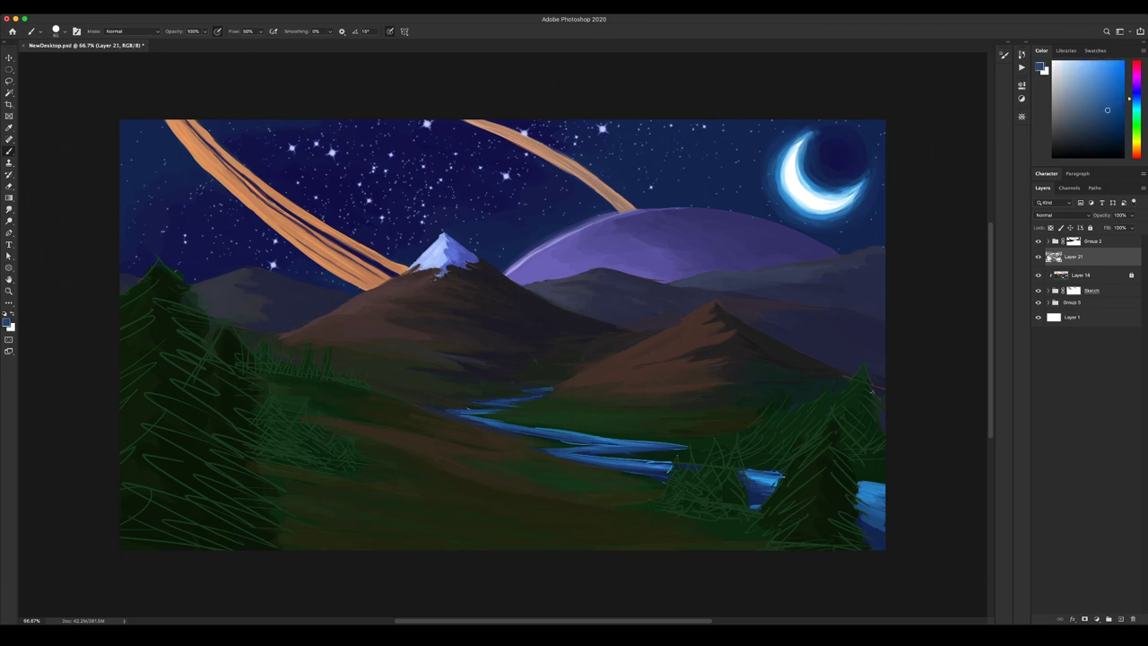
pyautogui.keyDown('alt'); pyautogui.click(874, 511); pyautogui.keyUp('alt')
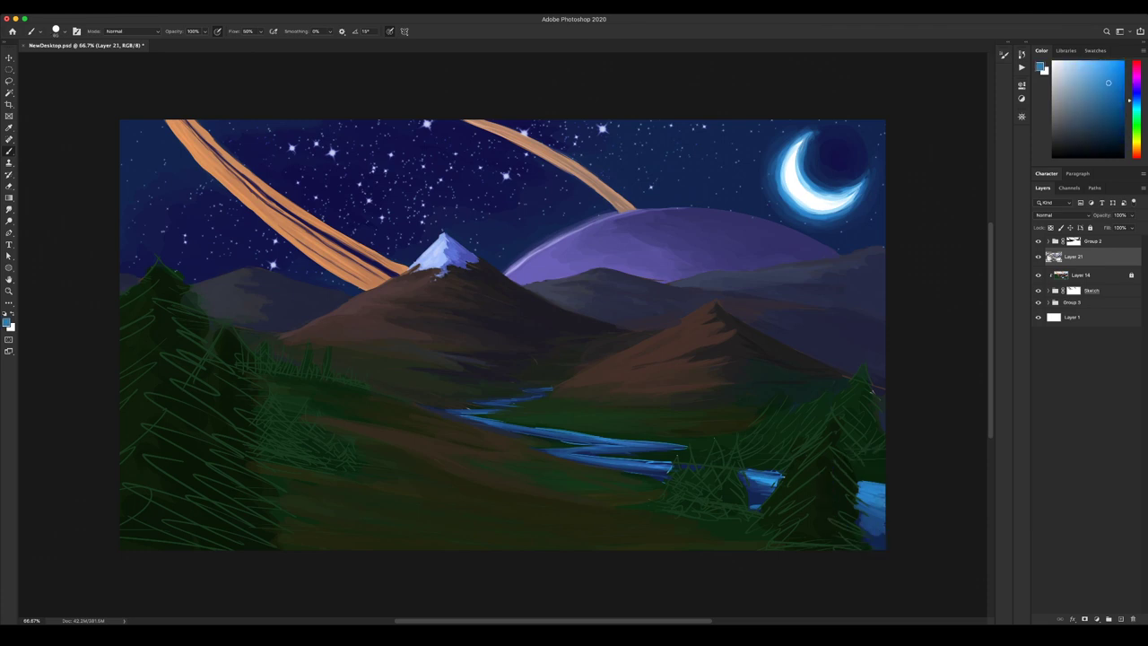
pyautogui.keyDown('alt'); pyautogui.click(869, 518); pyautogui.keyUp('alt')
pyautogui.moveTo(862, 495); pyautogui.dragTo(884, 503)
pyautogui.press('[')
pyautogui.press('[')
pyautogui.keyDown('alt'); pyautogui.click(880, 542); pyautogui.keyUp('alt')
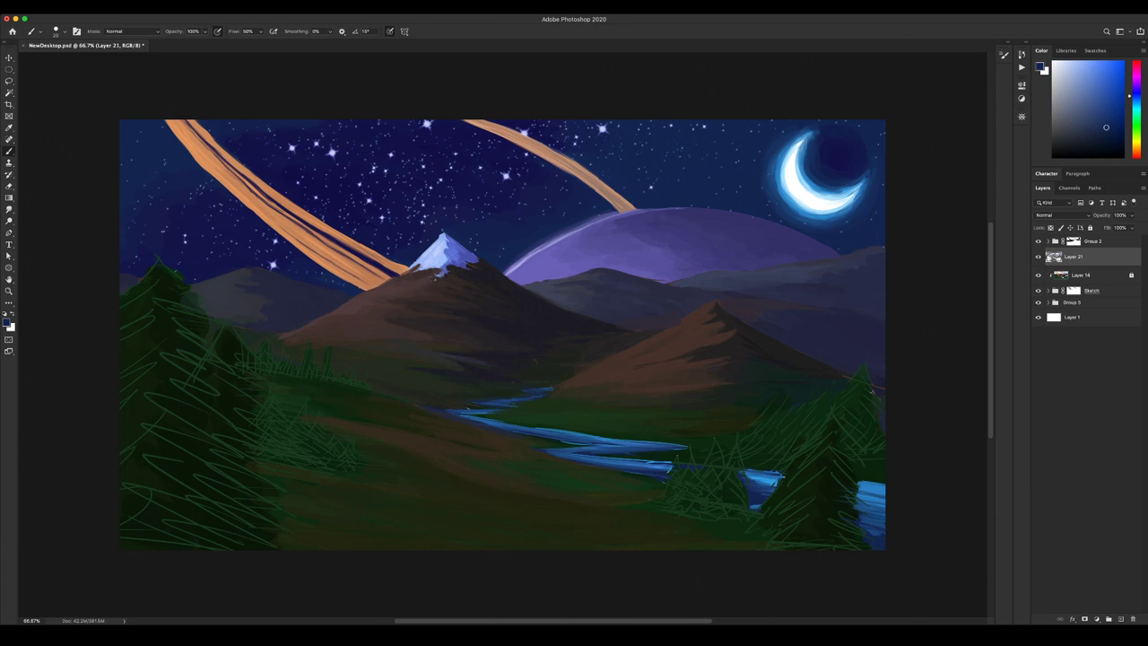
pyautogui.moveTo(861, 490); pyautogui.dragTo(885, 487)
# Paint sampled dark blue shading into the river beside the large foreground pine, undoing the first stroke.
pyautogui.moveTo(748, 477); pyautogui.dragTo(777, 479)
pyautogui.press('super+z')
pyautogui.moveTo(757, 479)
pyautogui.mouseDown()
pyautogui.moveTo(777, 479)
pyautogui.moveTo(763, 504)
pyautogui.moveTo(773, 484)
pyautogui.moveTo(762, 478)
pyautogui.mouseUp()
pyautogui.keyDown('alt'); pyautogui.click(760, 481); pyautogui.keyUp('alt')
pyautogui.press(']')
pyautogui.press(']')
pyautogui.press(']')
pyautogui.keyDown('alt'); pyautogui.click(762, 485); pyautogui.keyUp('alt')
pyautogui.press(']')
pyautogui.press(']')
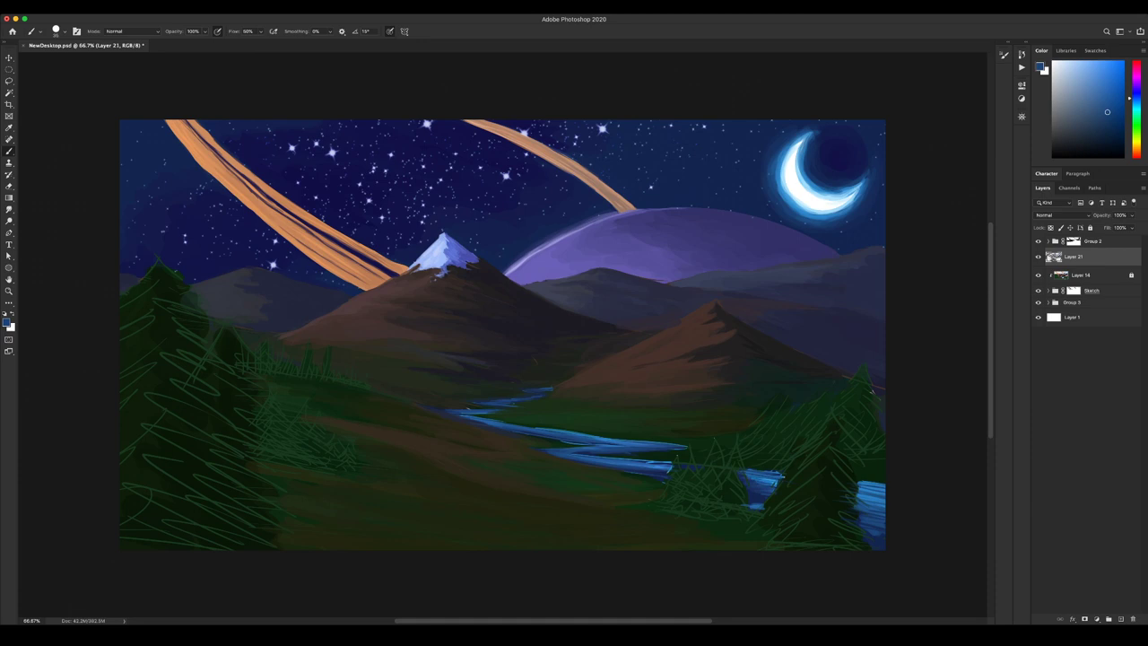
# Brighten the river beside the foreground pine with sampled teal and light blue strokes.
pyautogui.keyDown('alt'); pyautogui.click(768, 479); pyautogui.keyUp('alt')
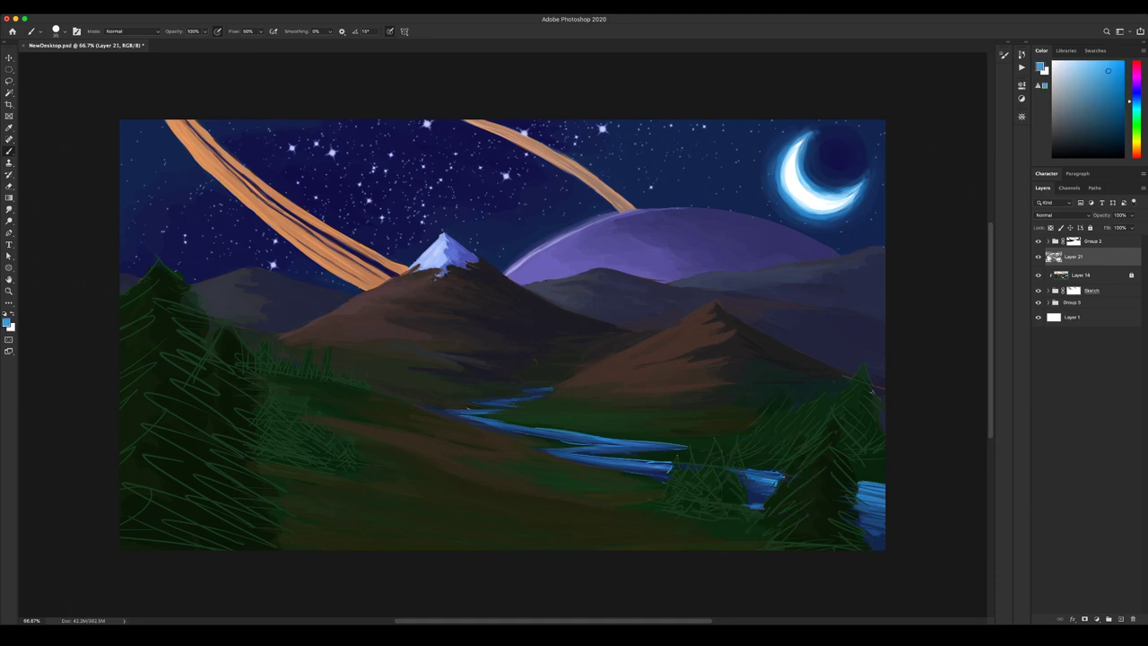
pyautogui.keyDown('alt'); pyautogui.click(576, 434); pyautogui.keyUp('alt')
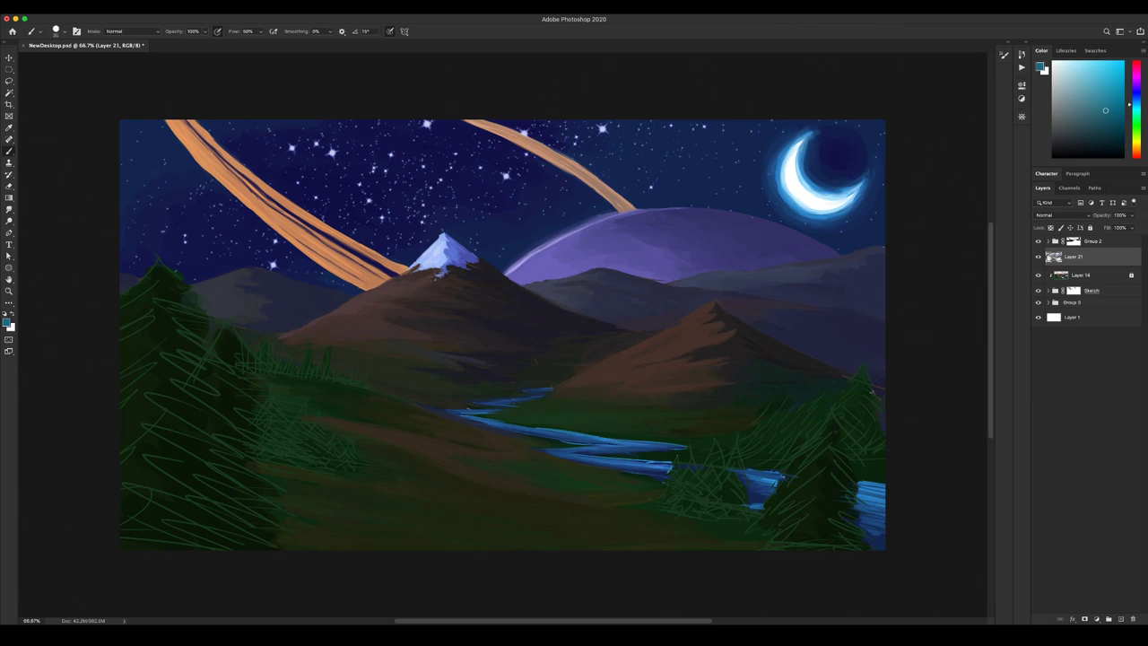
pyautogui.moveTo(760, 474); pyautogui.dragTo(796, 479)
pyautogui.keyDown('alt'); pyautogui.click(763, 476); pyautogui.keyUp('alt')
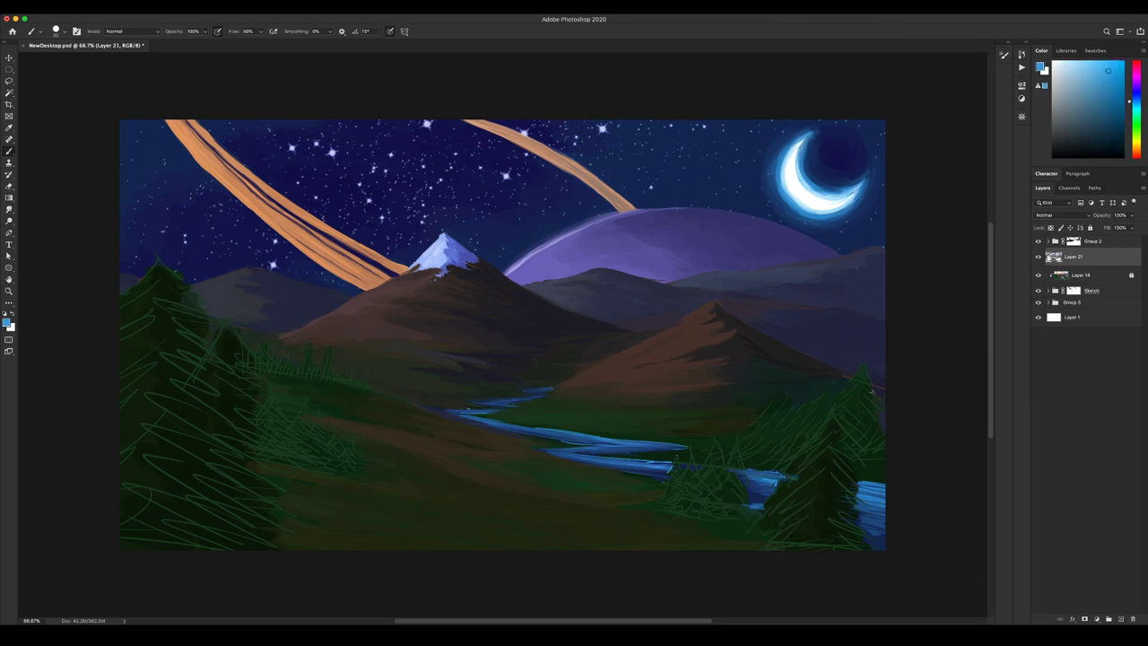
pyautogui.moveTo(739, 473); pyautogui.dragTo(793, 478)
# Clean up the grassy banks along the river's near and middle bends with sampled dark greens.
pyautogui.keyDown('alt'); pyautogui.click(785, 486); pyautogui.keyUp('alt')
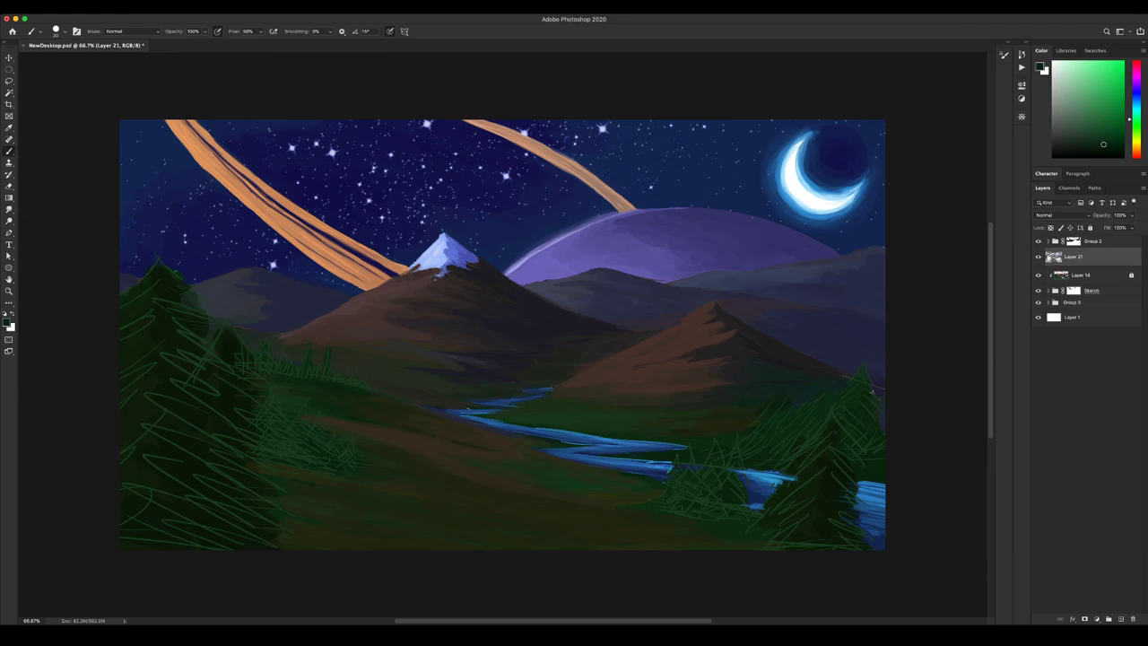
pyautogui.moveTo(638, 460); pyautogui.dragTo(660, 462)
pyautogui.press(']')
pyautogui.keyDown('alt'); pyautogui.click(536, 422); pyautogui.keyUp('alt')
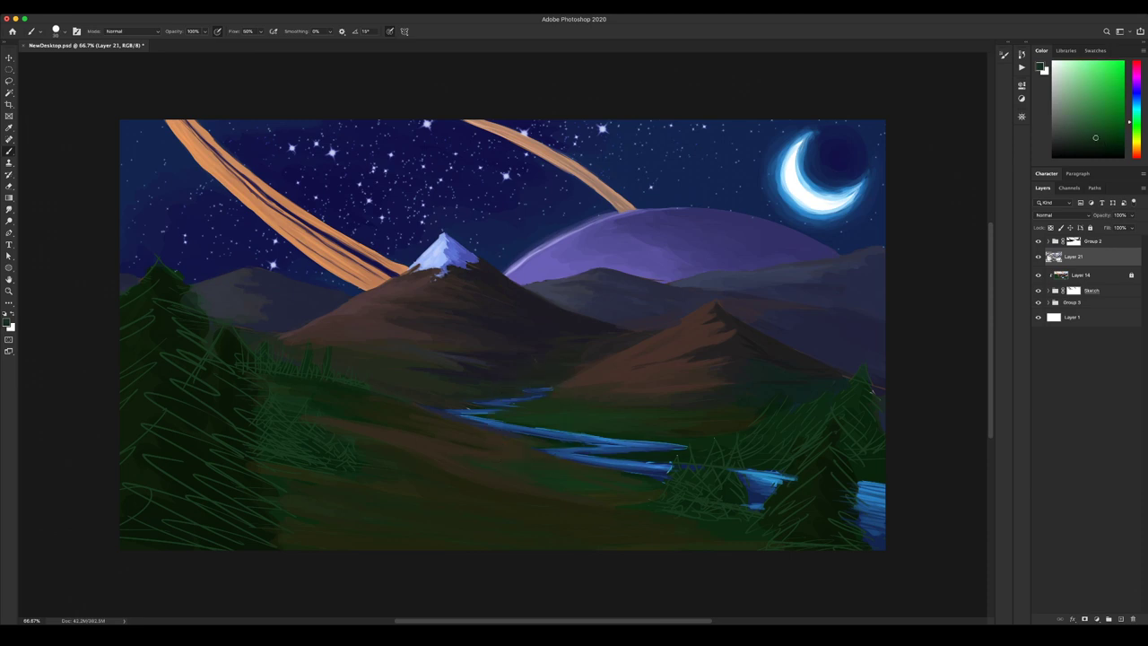
pyautogui.moveTo(560, 432); pyautogui.dragTo(585, 435)
pyautogui.moveTo(472, 417); pyautogui.dragTo(495, 421)
pyautogui.keyDown('alt'); pyautogui.click(629, 476); pyautogui.keyUp('alt')
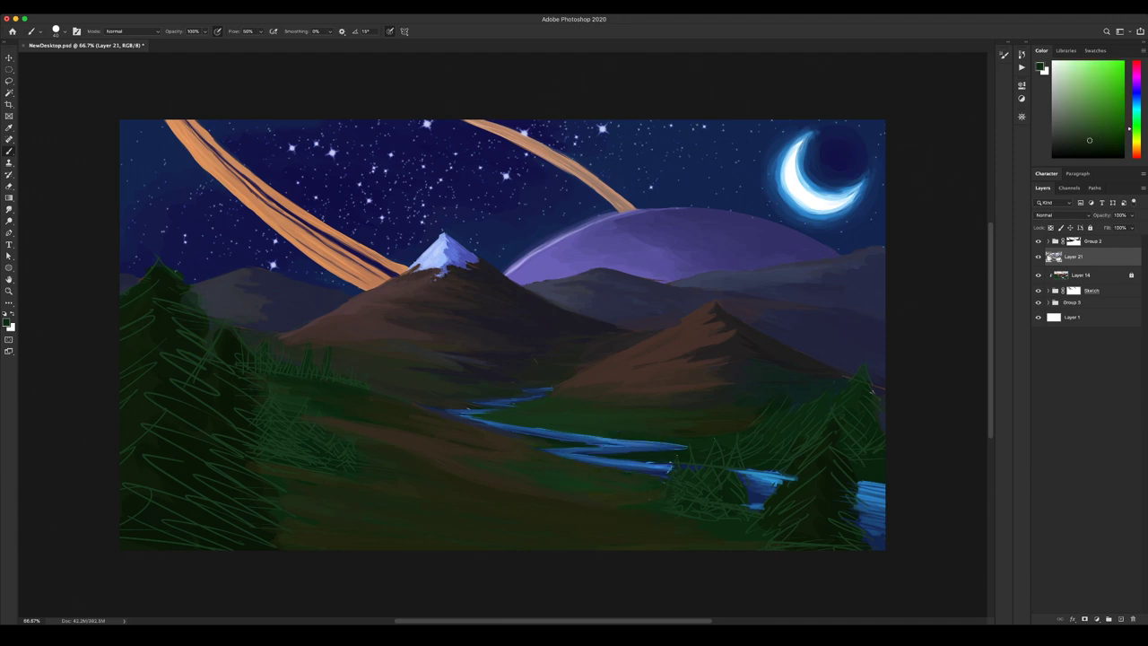
pyautogui.moveTo(602, 458); pyautogui.dragTo(627, 461)
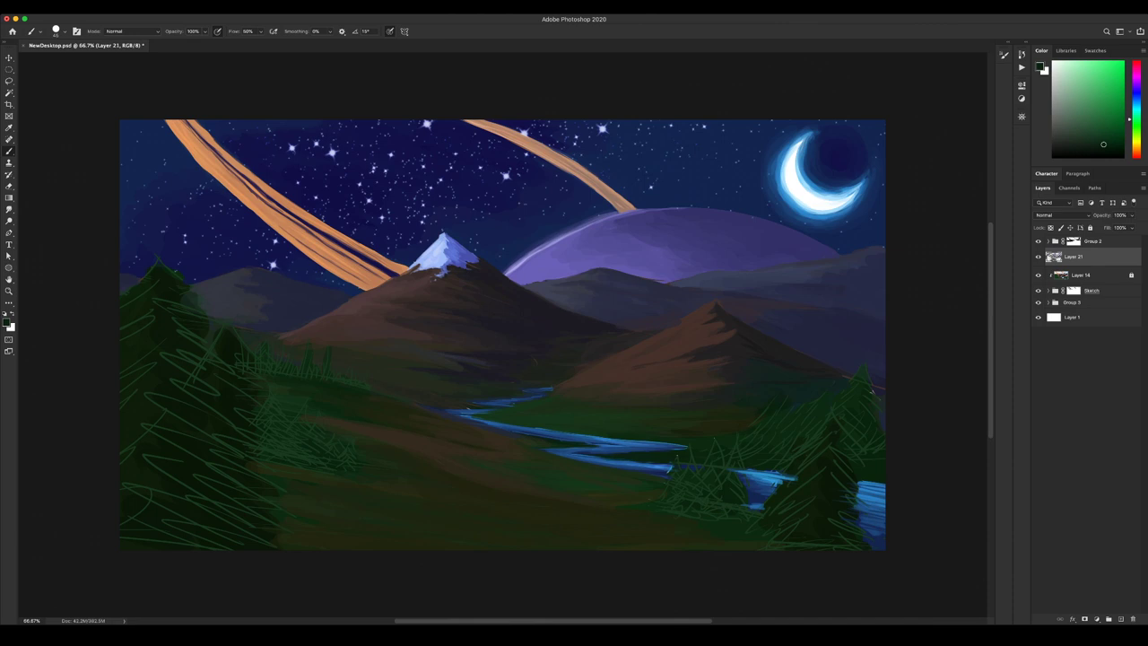
# Fill and shape the rear pine at the canvas's right edge with a dark green.
pyautogui.keyDown('alt'); pyautogui.click(632, 475); pyautogui.keyUp('alt')
pyautogui.moveTo(865, 374); pyautogui.dragTo(865, 384)
pyautogui.moveTo(875, 402); pyautogui.dragTo(850, 456)
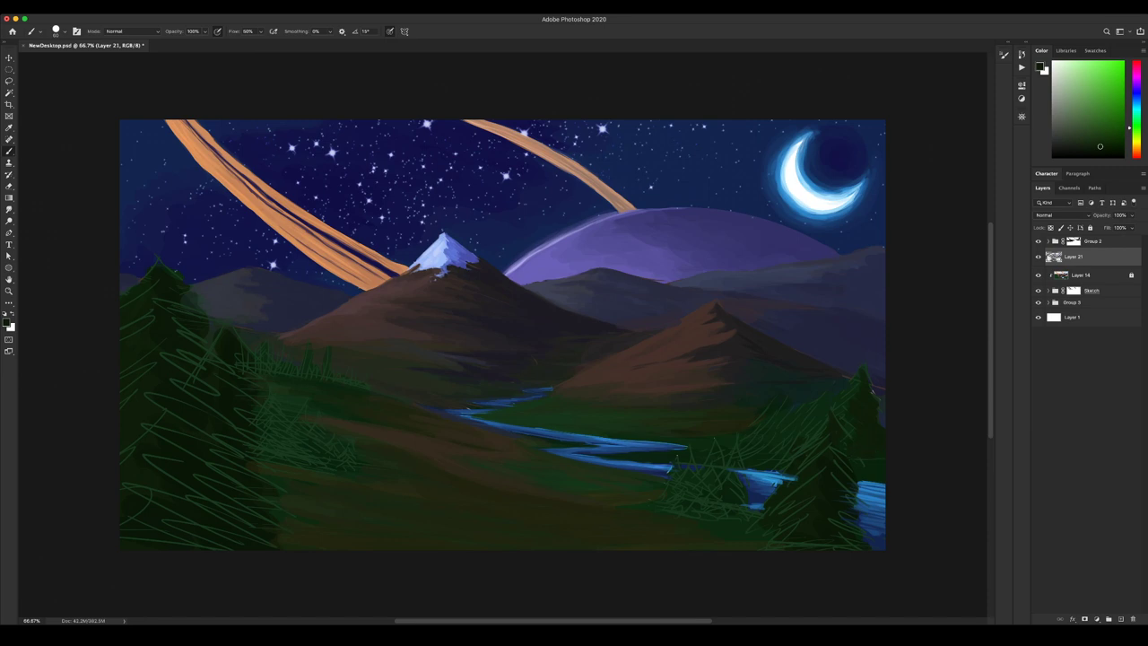
# Paint a row of dark green pines over the upper sketched trees on the left hillside.
pyautogui.keyDown('alt'); pyautogui.click(315, 382); pyautogui.keyUp('alt')
pyautogui.moveTo(330, 360); pyautogui.dragTo(306, 413)
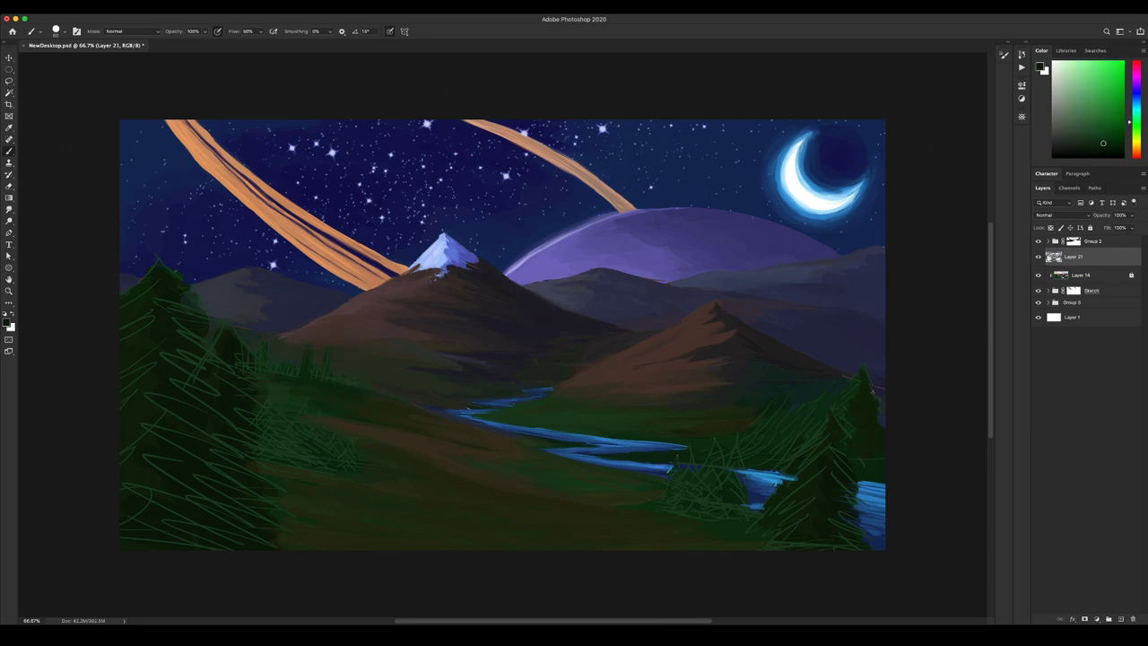
pyautogui.moveTo(330, 348)
pyautogui.mouseDown()
pyautogui.moveTo(327, 379)
pyautogui.moveTo(376, 392)
pyautogui.mouseUp()
pyautogui.moveTo(280, 357); pyautogui.dragTo(281, 375)
pyautogui.moveTo(273, 335); pyautogui.dragTo(264, 370)
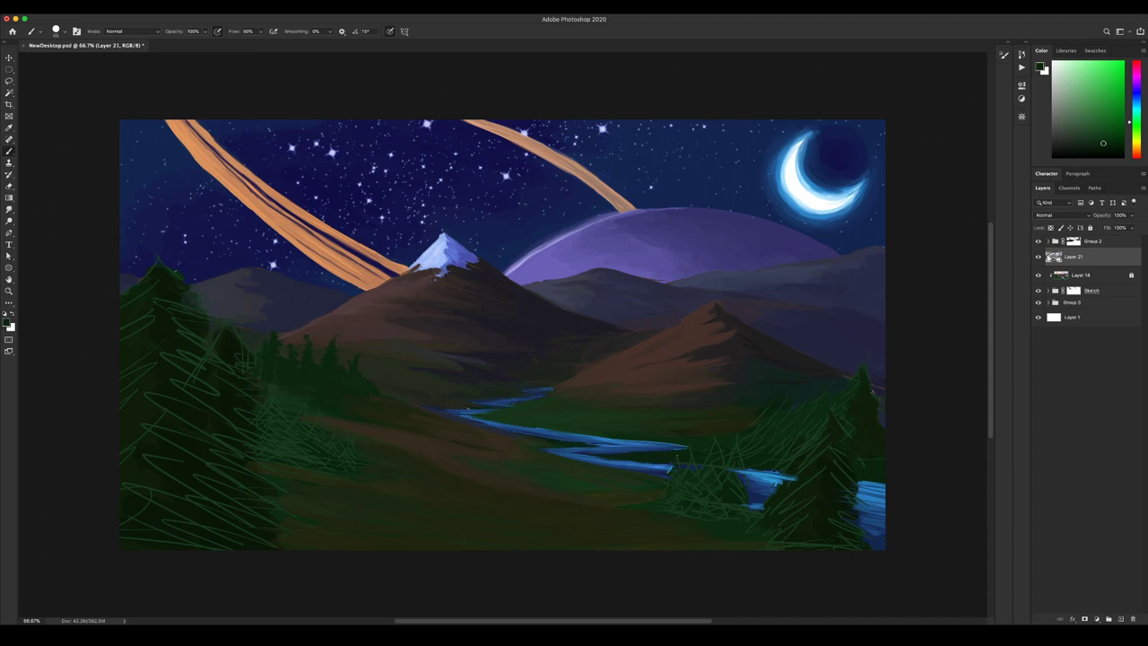
# Shade the row of hillside pines with darker green tones.
pyautogui.click(1118, 154)
pyautogui.moveTo(295, 370); pyautogui.dragTo(303, 368)
pyautogui.click(1123, 145)
pyautogui.click(1100, 148)
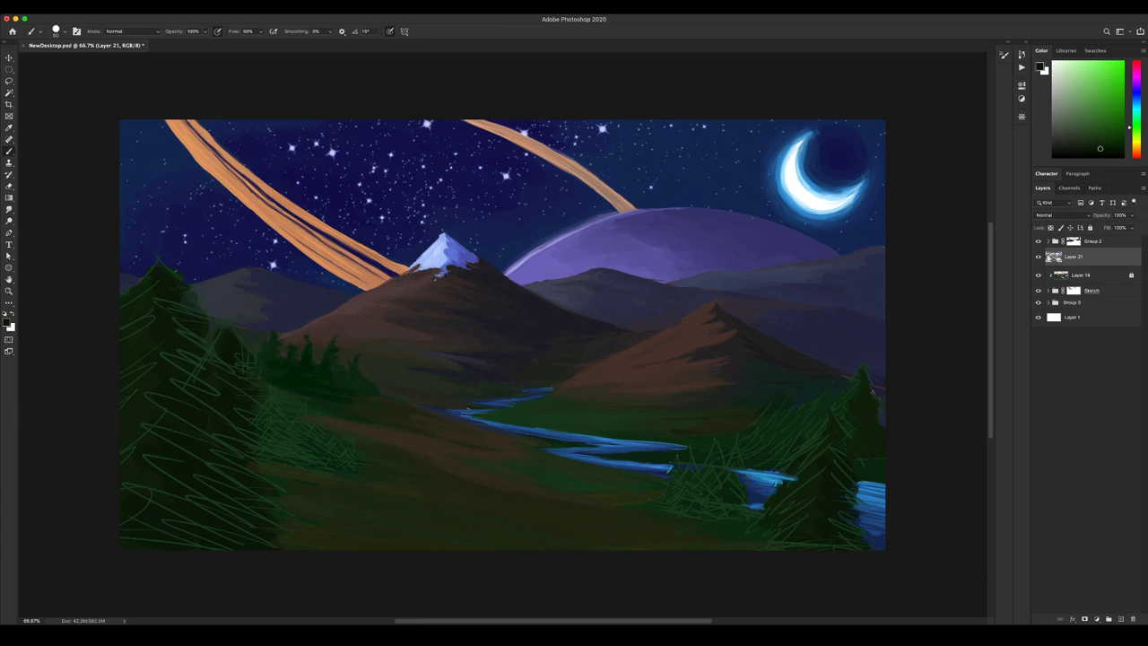
pyautogui.keyDown('alt'); pyautogui.click(293, 371); pyautogui.keyUp('alt')
# Unlock Layer 14 and cover the lower bush's sketch lines on the left slope with dark green using a larger brush.
pyautogui.click(1081, 275)
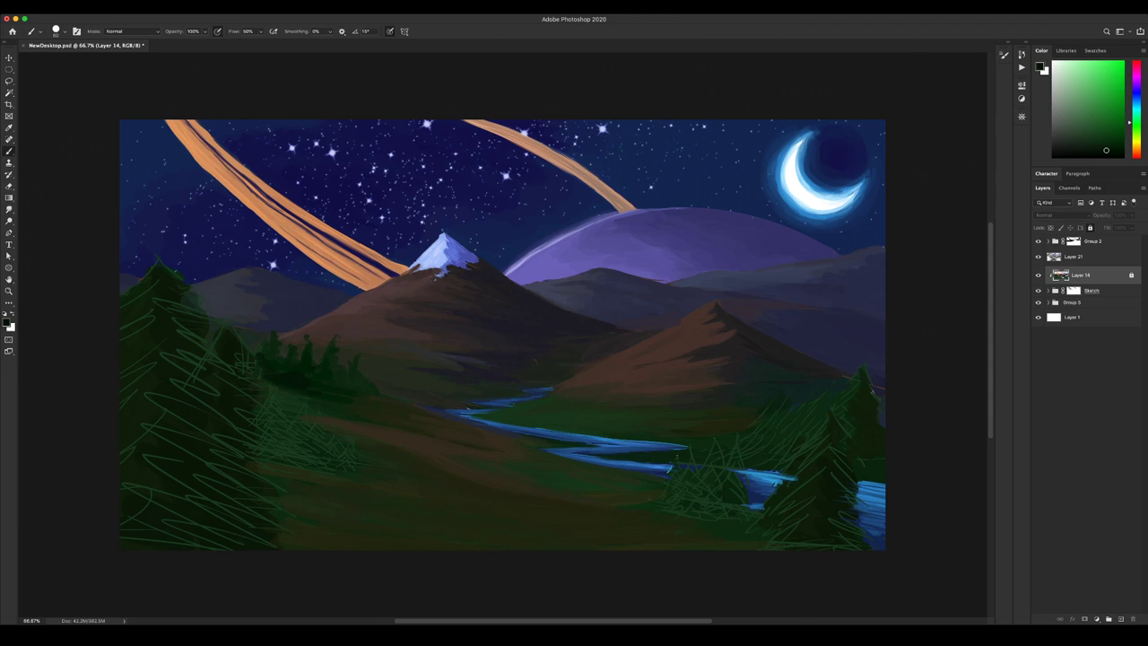
pyautogui.click(1103, 144)
pyautogui.press('/')
pyautogui.press(']')
pyautogui.press(']')
pyautogui.press(']')
pyautogui.moveTo(348, 458)
pyautogui.mouseDown()
pyautogui.moveTo(314, 456)
pyautogui.moveTo(307, 433)
pyautogui.mouseUp()
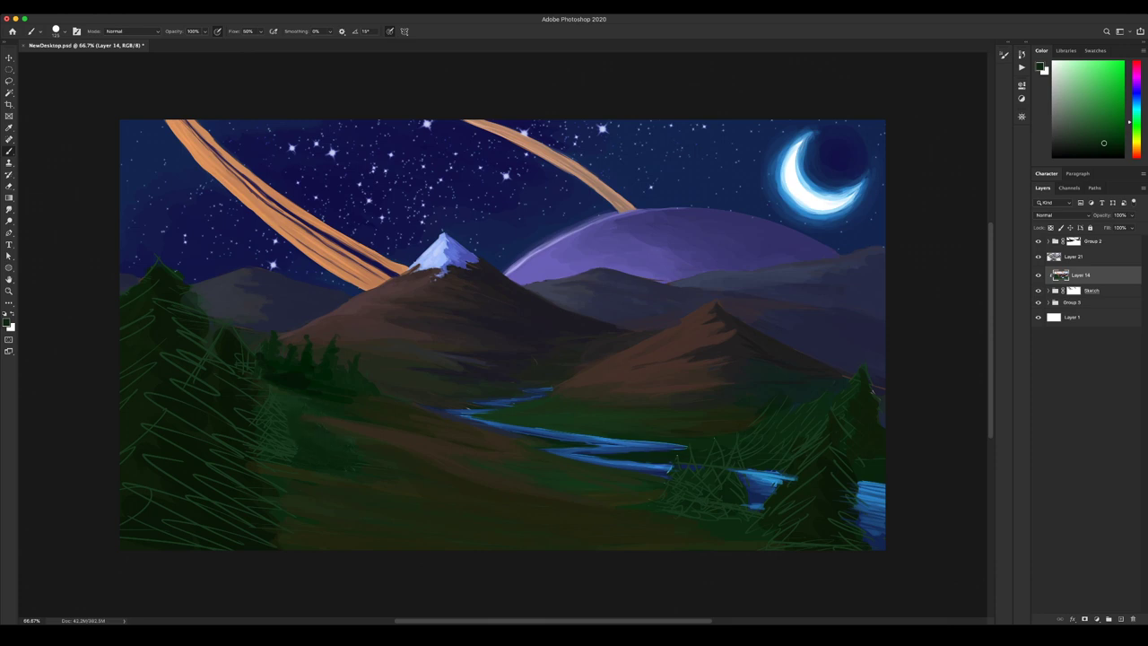
pyautogui.moveTo(269, 404); pyautogui.dragTo(287, 453)
# On Layer 21, paint small pines over the lower bush on the left slope with sampled dark greens.
pyautogui.click(1074, 257)
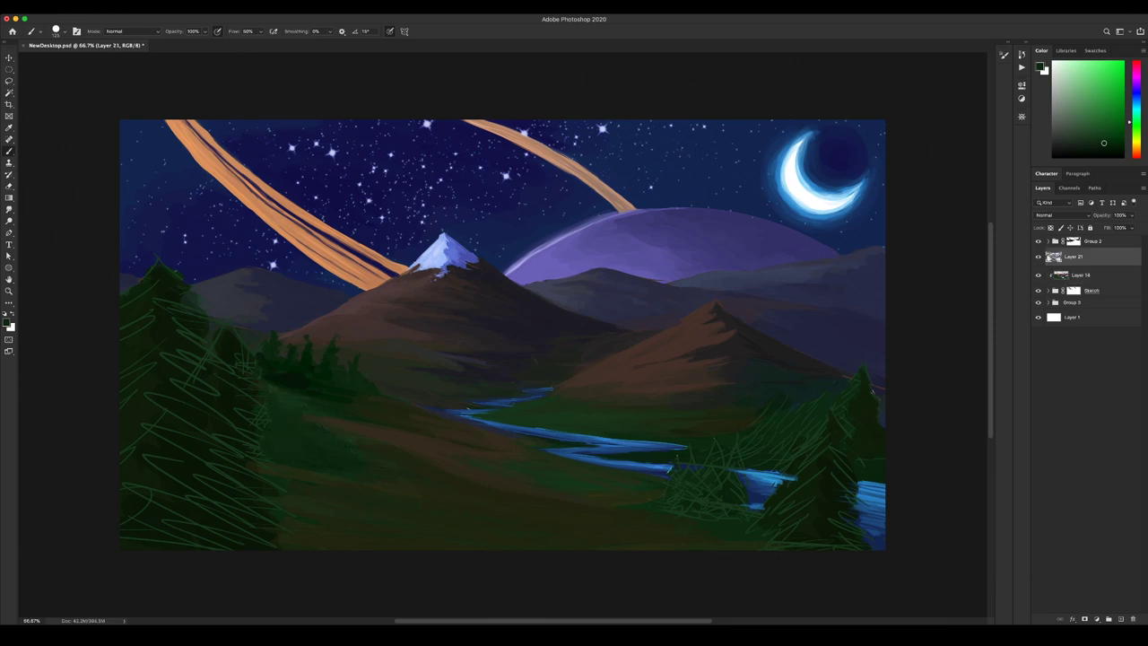
pyautogui.keyDown('alt'); pyautogui.click(299, 448); pyautogui.keyUp('alt')
pyautogui.keyDown('alt'); pyautogui.click(294, 371); pyautogui.keyUp('alt')
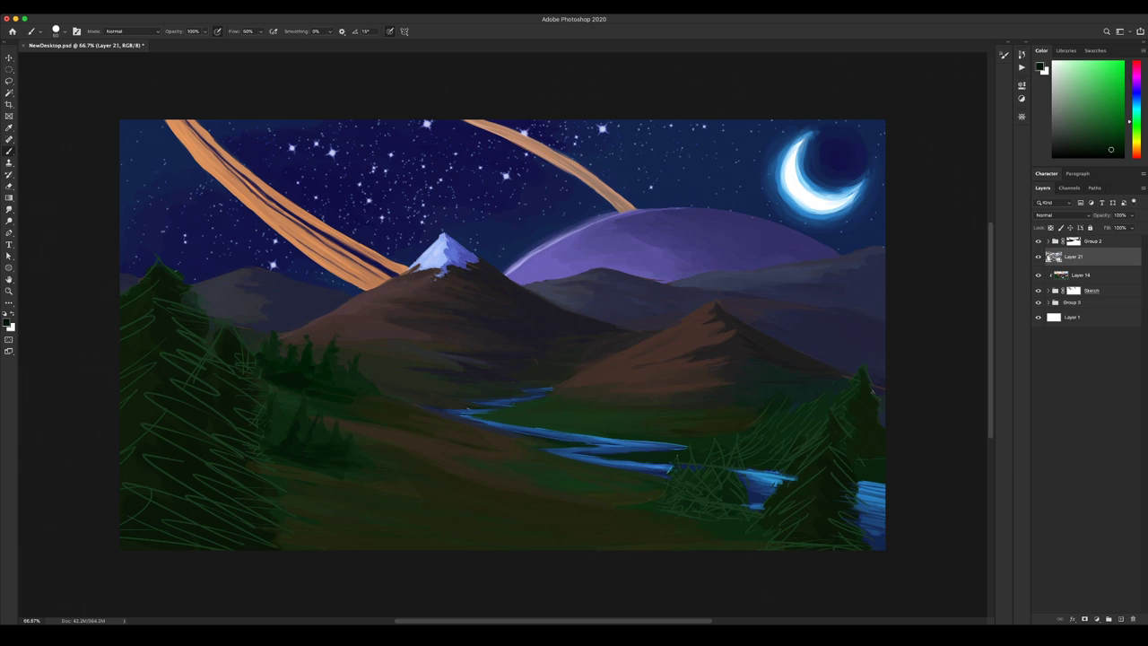
pyautogui.keyDown('alt'); pyautogui.click(269, 429); pyautogui.keyUp('alt')
pyautogui.keyDown('alt'); pyautogui.click(292, 466); pyautogui.keyUp('alt')
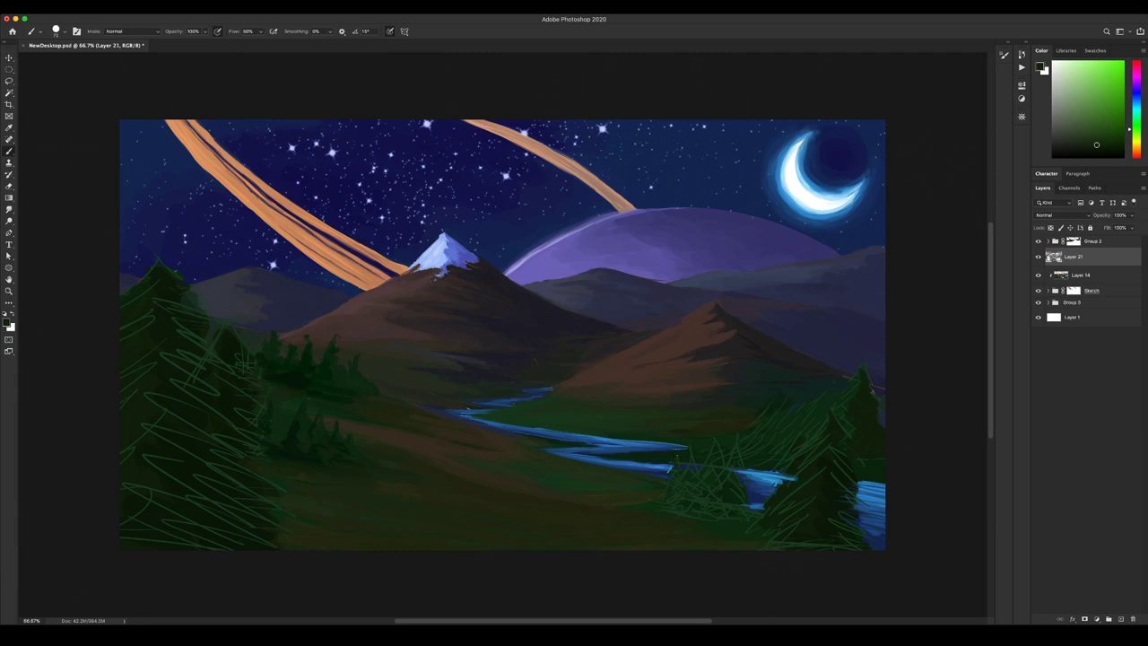
pyautogui.keyDown('alt'); pyautogui.click(292, 421); pyautogui.keyUp('alt')
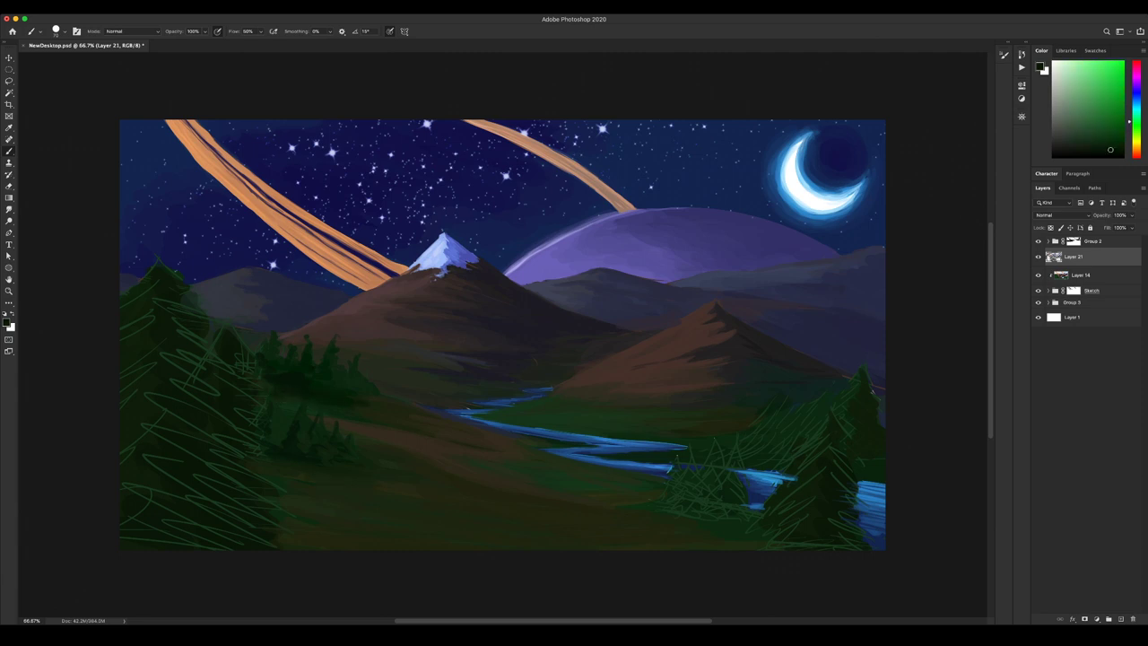
# Deepen the upper row of hillside pines and refine their treetops with sampled hill tones using a smaller brush.
pyautogui.press('[')
pyautogui.press('[')
pyautogui.keyDown('alt'); pyautogui.click(246, 365); pyautogui.keyUp('alt')
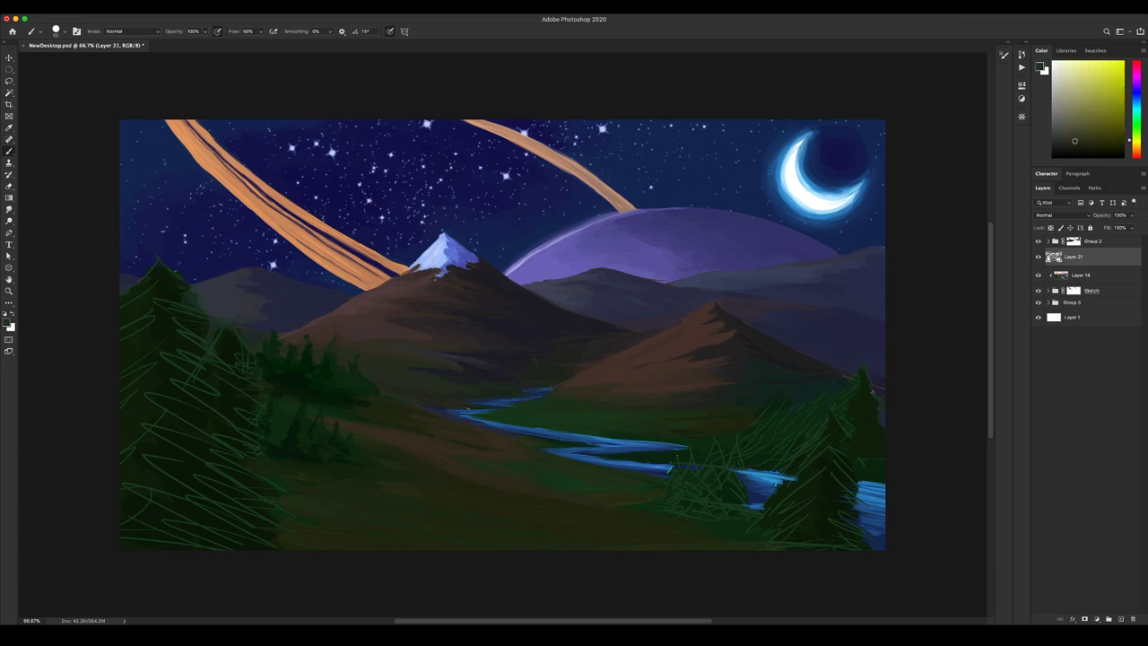
pyautogui.keyDown('alt'); pyautogui.click(307, 344); pyautogui.keyUp('alt')
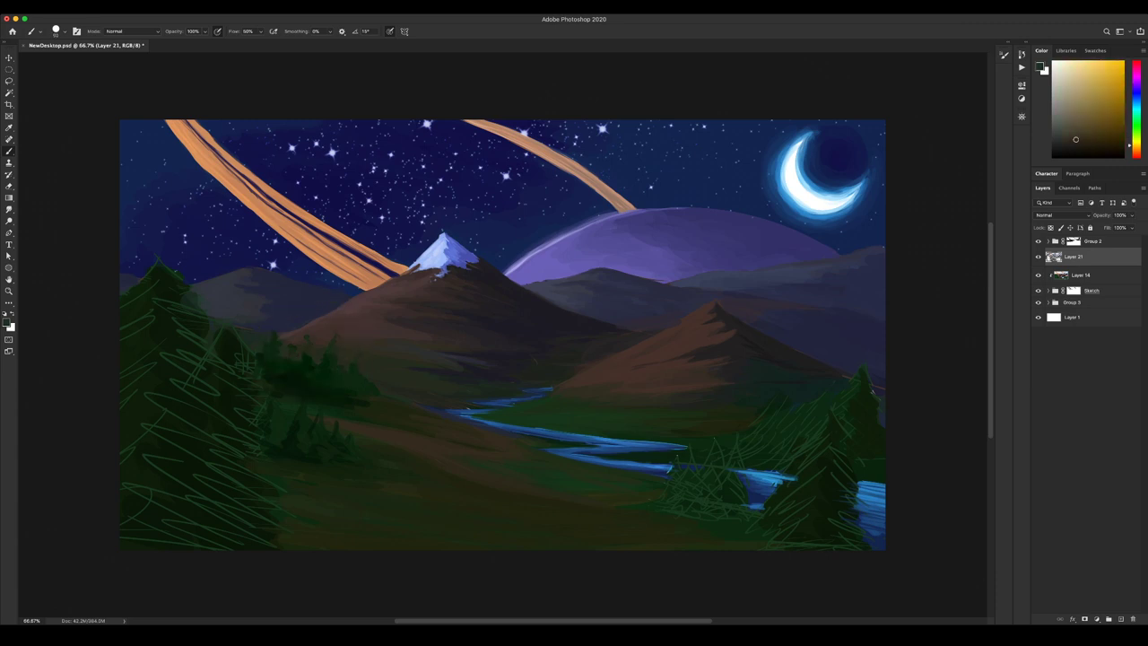
# Extend the lower branches of the right foreground pine with a sampled dark green.
pyautogui.keyDown('alt'); pyautogui.click(820, 510); pyautogui.keyUp('alt')
pyautogui.moveTo(843, 495)
pyautogui.mouseDown()
pyautogui.moveTo(865, 507)
pyautogui.moveTo(864, 538)
pyautogui.mouseUp()
pyautogui.moveTo(839, 533)
pyautogui.mouseDown()
pyautogui.moveTo(855, 542)
pyautogui.moveTo(845, 547)
pyautogui.mouseUp()
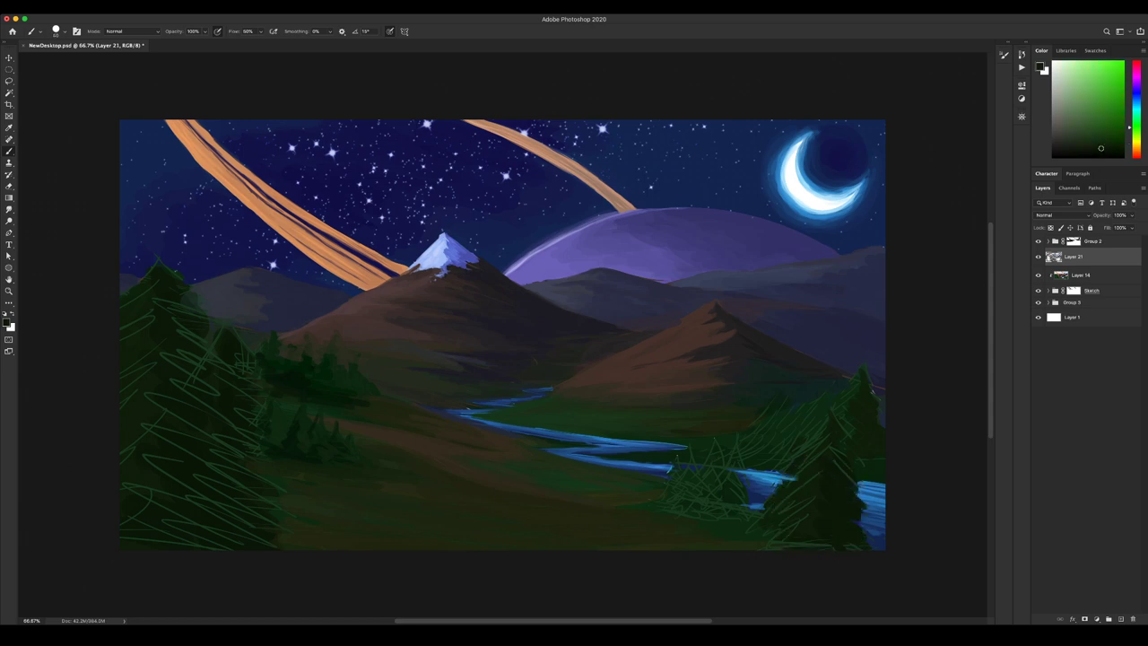
# On Layer 14, cover the sketch lines of the bushes behind the right foreground pine with a sampled dark green.
pyautogui.click(1076, 275)
pyautogui.keyDown('alt'); pyautogui.click(780, 435); pyautogui.keyUp('alt')
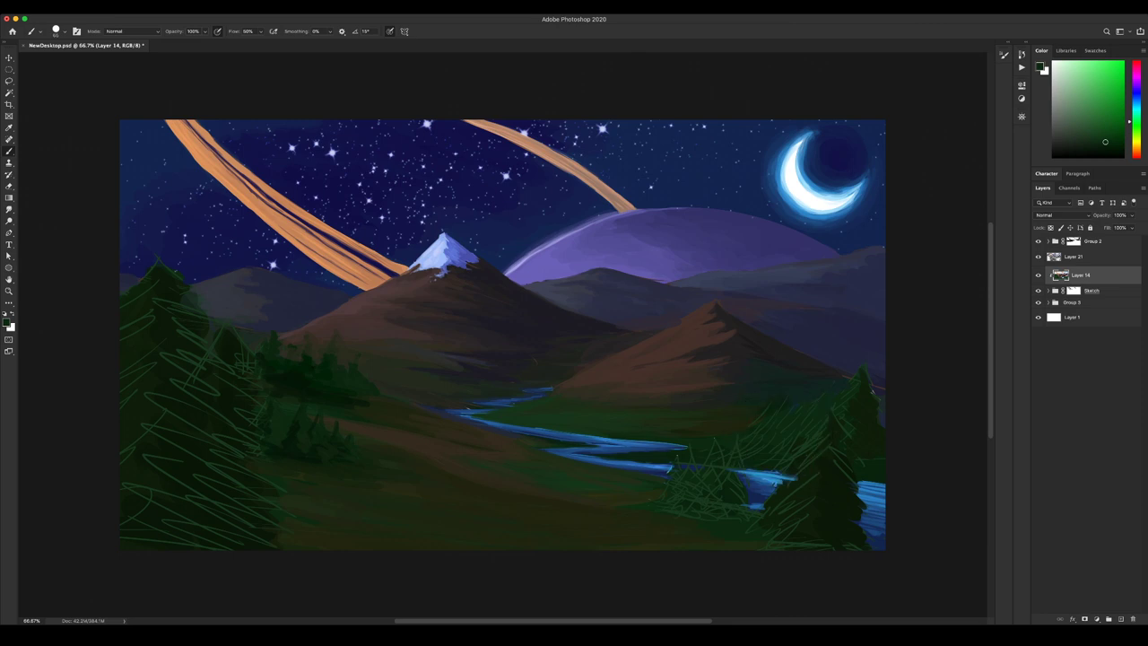
pyautogui.moveTo(818, 411)
pyautogui.mouseDown()
pyautogui.moveTo(795, 454)
pyautogui.moveTo(734, 453)
pyautogui.mouseUp()
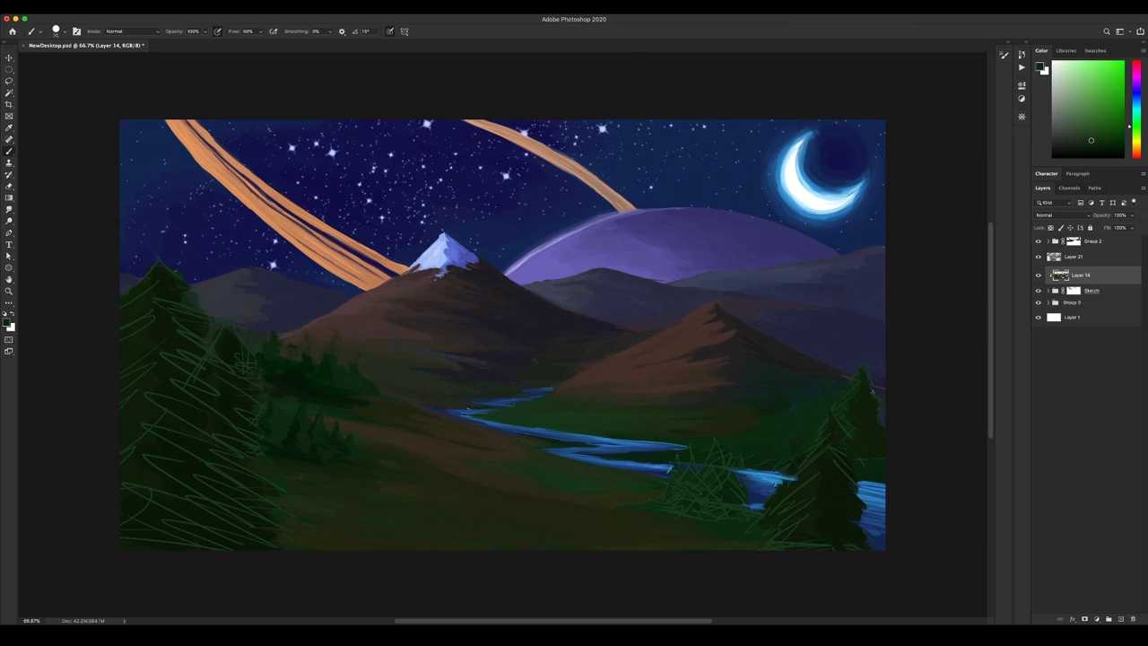
# On Layer 21, paint pine shapes into the bushes behind the right foreground pine and refine the rear pine with sampled greens.
pyautogui.click(1074, 257)
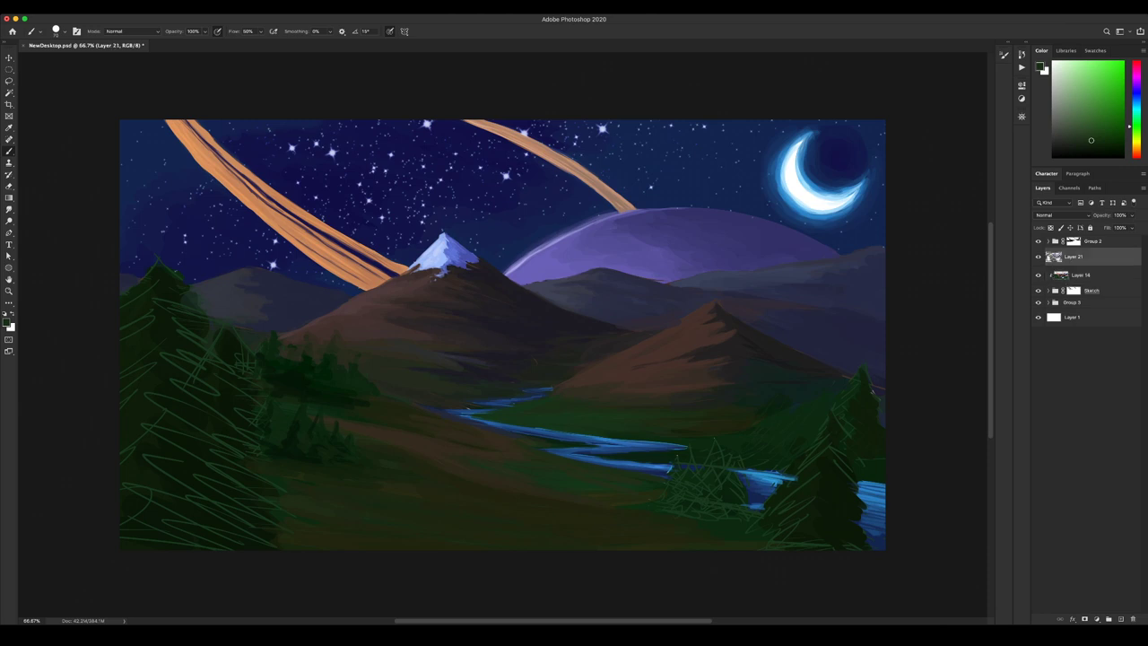
pyautogui.keyDown('alt'); pyautogui.click(871, 434); pyautogui.keyUp('alt')
pyautogui.press('[')
pyautogui.press('[')
pyautogui.moveTo(774, 467); pyautogui.dragTo(787, 470)
pyautogui.moveTo(872, 391); pyautogui.dragTo(879, 401)
pyautogui.keyDown('alt'); pyautogui.click(831, 400); pyautogui.keyUp('alt')
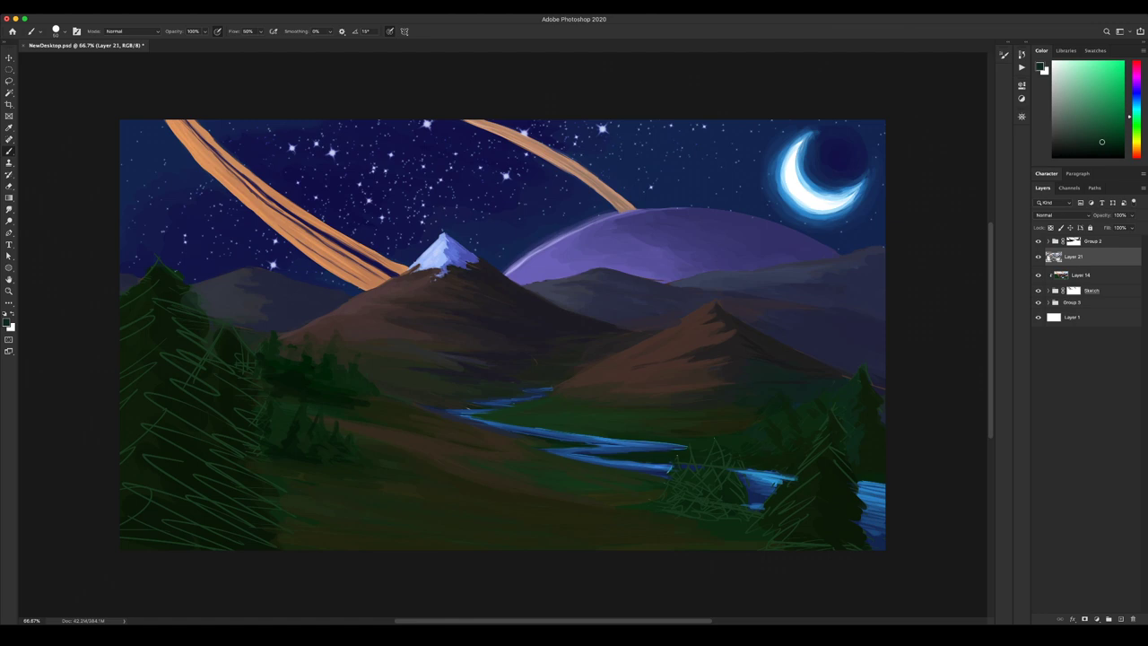
pyautogui.keyDown('alt'); pyautogui.click(805, 426); pyautogui.keyUp('alt')
# On Layer 14, cover the riverside bush's sketch lines with a sampled dark green and a larger brush.
pyautogui.click(1082, 276)
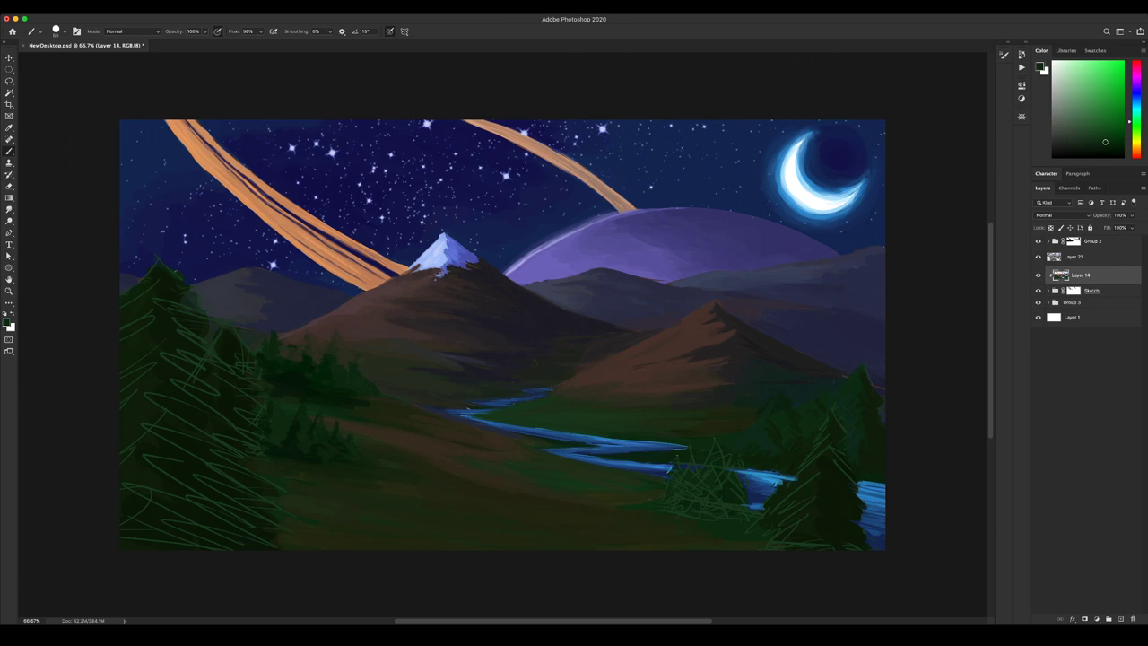
pyautogui.keyDown('alt'); pyautogui.click(672, 496); pyautogui.keyUp('alt')
pyautogui.press(']')
pyautogui.press(']')
pyautogui.moveTo(667, 508); pyautogui.dragTo(683, 482)
pyautogui.press(']')
pyautogui.moveTo(701, 466); pyautogui.dragTo(728, 507)
pyautogui.keyDown('alt'); pyautogui.click(724, 494); pyautogui.keyUp('alt')
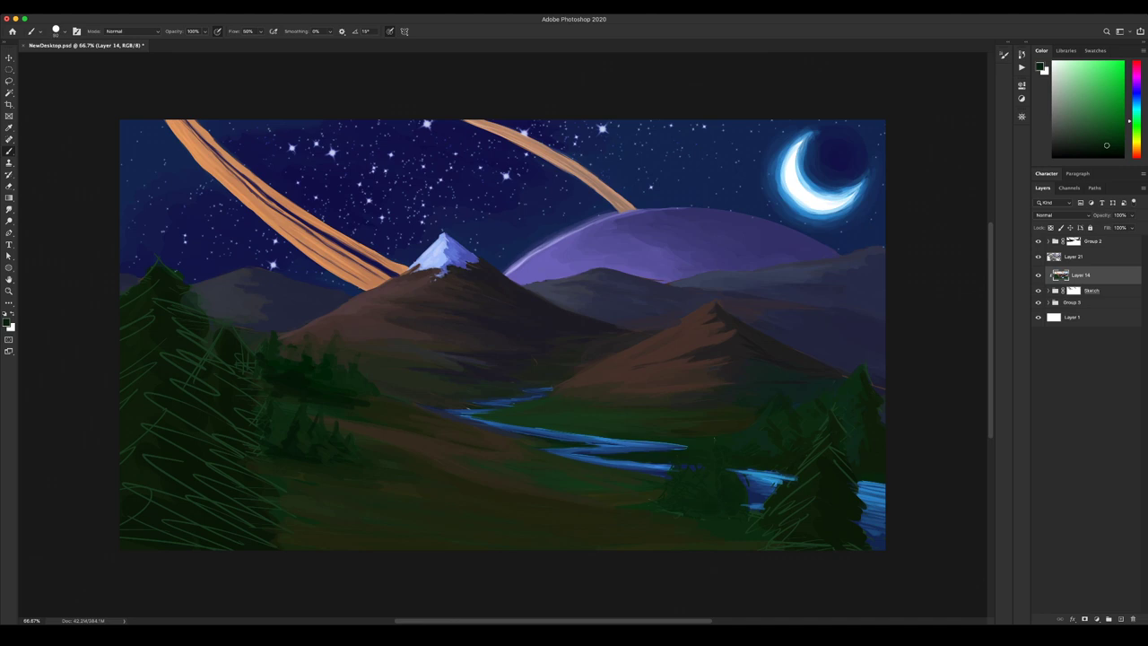
# On Layer 21, paint dark pine silhouettes over the riverside bush with a sampled dark green.
pyautogui.keyDown('alt'); pyautogui.click(714, 491); pyautogui.keyUp('alt')
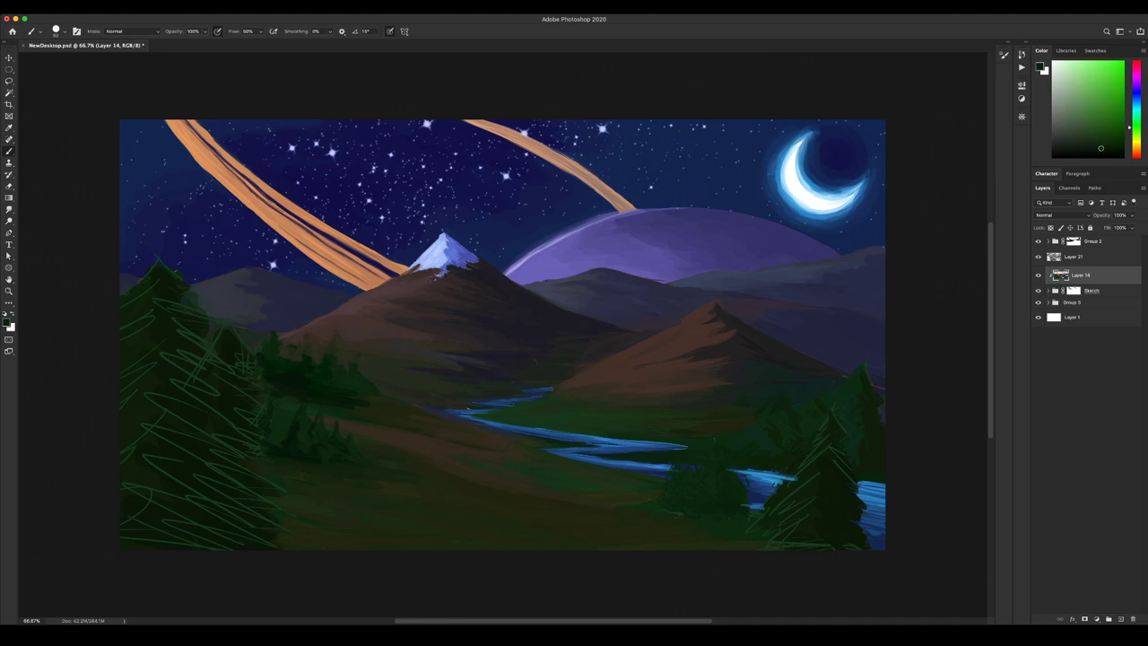
pyautogui.click(1075, 256)
pyautogui.moveTo(733, 474); pyautogui.dragTo(747, 503)
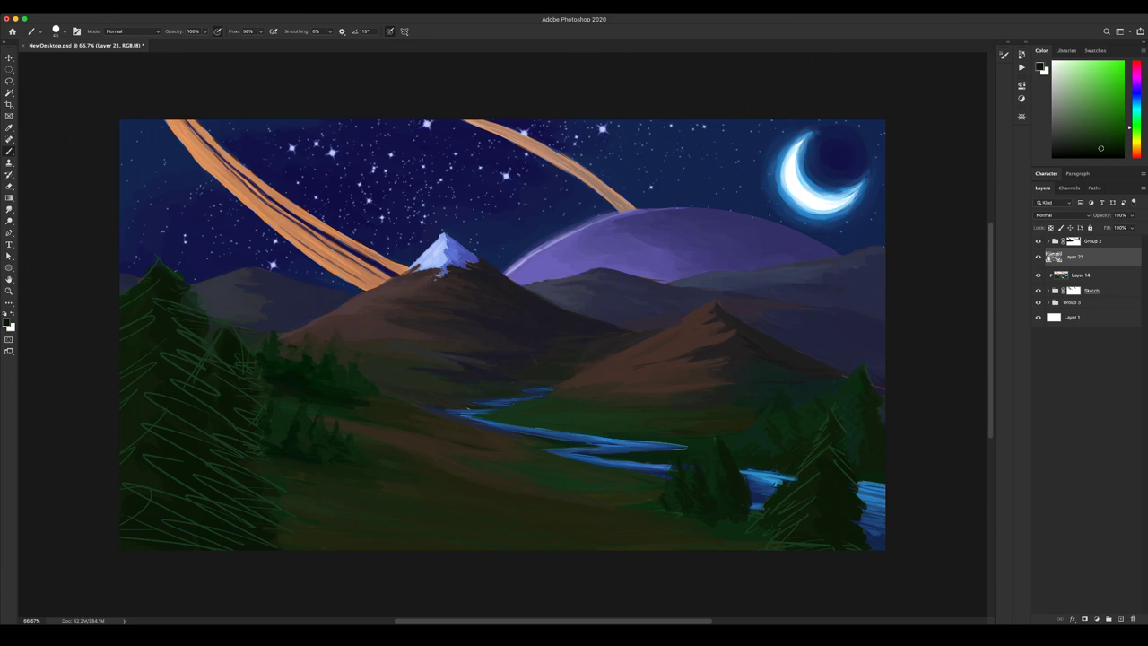
# On Layer 21, blend the base and ground of the riverside bush using sampled dark greens.
pyautogui.moveTo(677, 520); pyautogui.dragTo(696, 522)
pyautogui.keyDown('alt'); pyautogui.click(692, 515); pyautogui.keyUp('alt')
pyautogui.keyDown('alt'); pyautogui.click(710, 466); pyautogui.keyUp('alt')
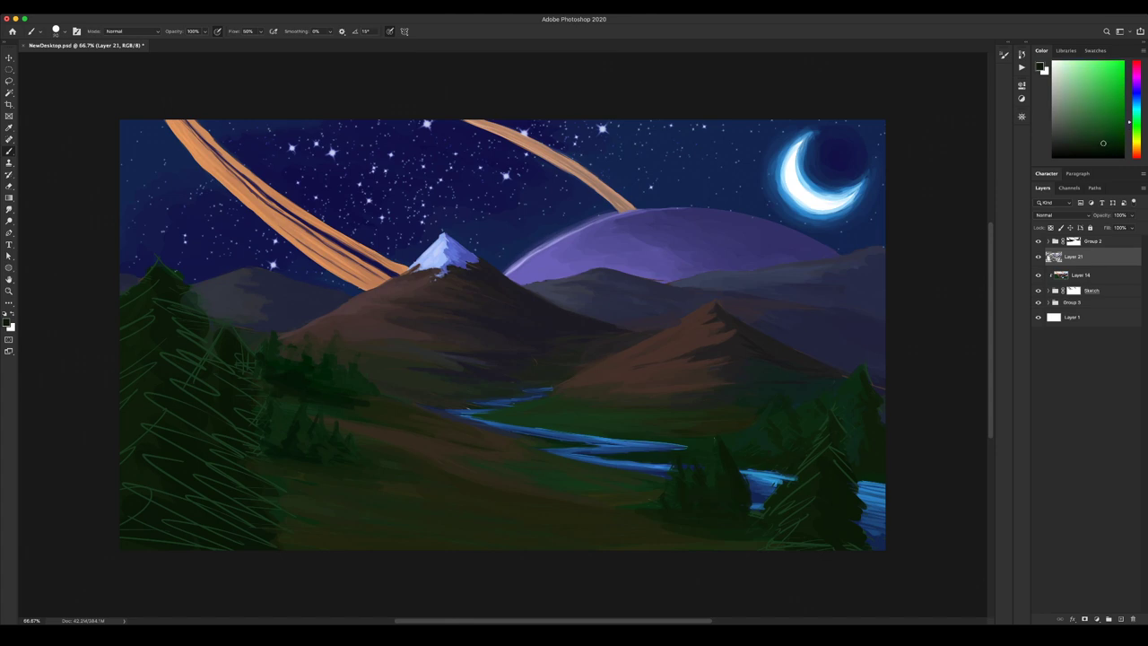
# On Layer 21, cover the right foreground pine's sketch lines with sampled dark greens.
pyautogui.press('[')
pyautogui.press('[')
pyautogui.press('[')
pyautogui.press('[')
pyautogui.keyDown('alt'); pyautogui.click(801, 492); pyautogui.keyUp('alt')
pyautogui.keyDown('alt'); pyautogui.click(805, 491); pyautogui.keyUp('alt')
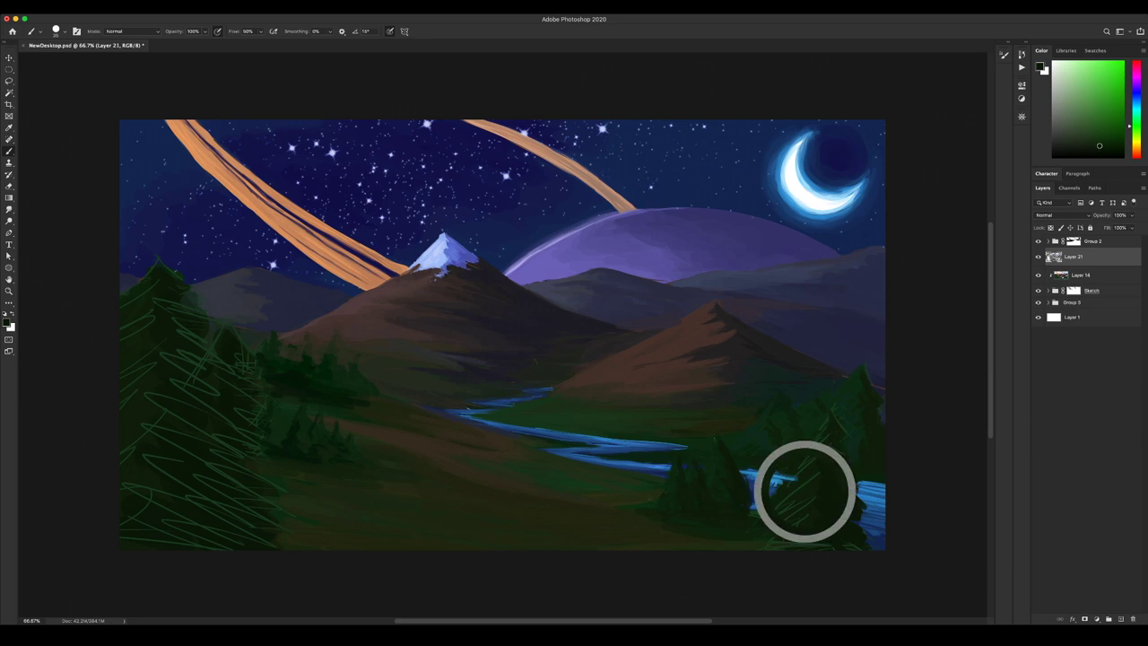
pyautogui.keyDown('alt'); pyautogui.click(796, 489); pyautogui.keyUp('alt')
pyautogui.moveTo(824, 424); pyautogui.dragTo(796, 540)
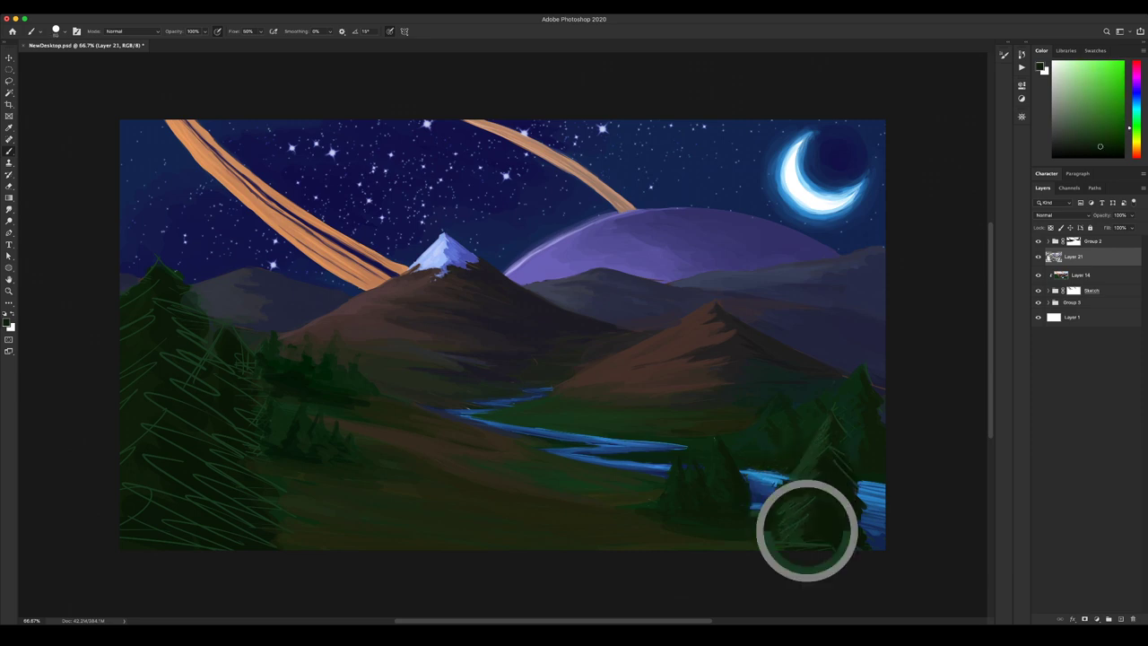
pyautogui.hotkey('alt', ']')
pyautogui.press('x')
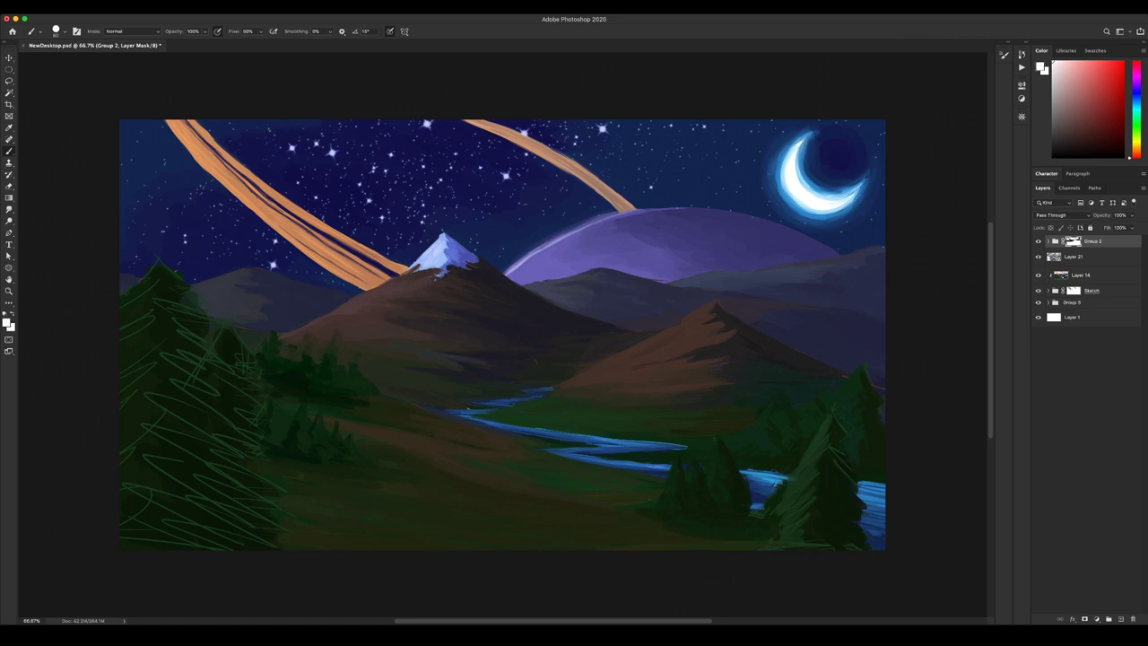
pyautogui.hotkey('alt', '[')
pyautogui.moveTo(800, 540); pyautogui.dragTo(799, 520)
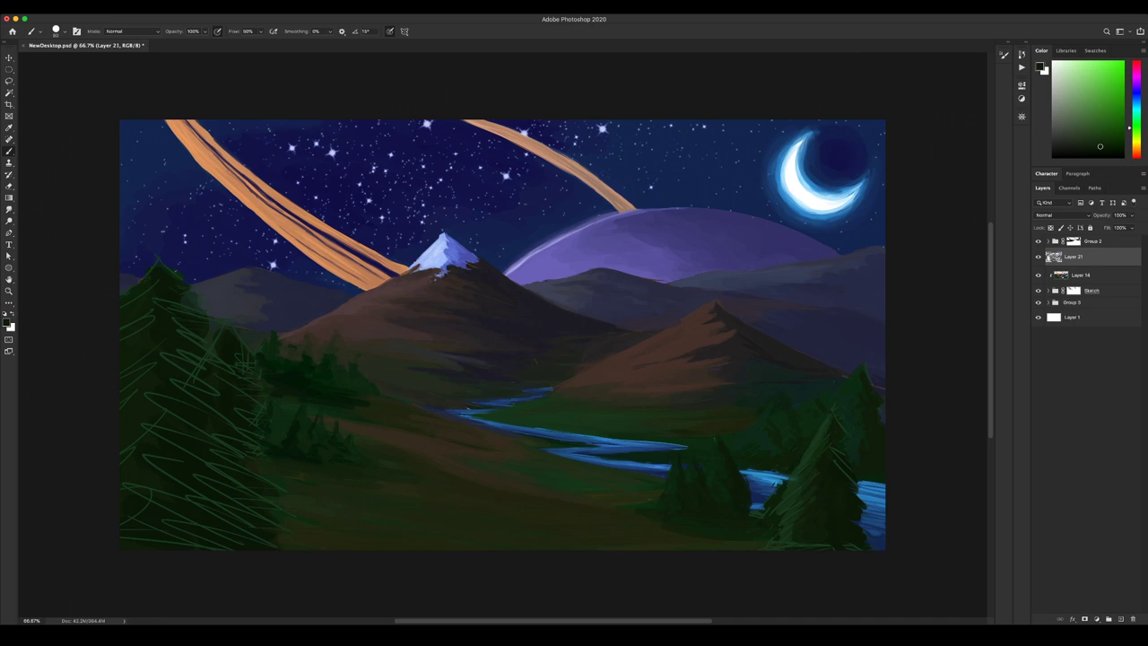
# Paint lighter green branch strokes down the moonless side of the right foreground pine with sampled greens, varying the brush size.
pyautogui.keyDown('alt'); pyautogui.click(792, 494); pyautogui.keyUp('alt')
pyautogui.press('[')
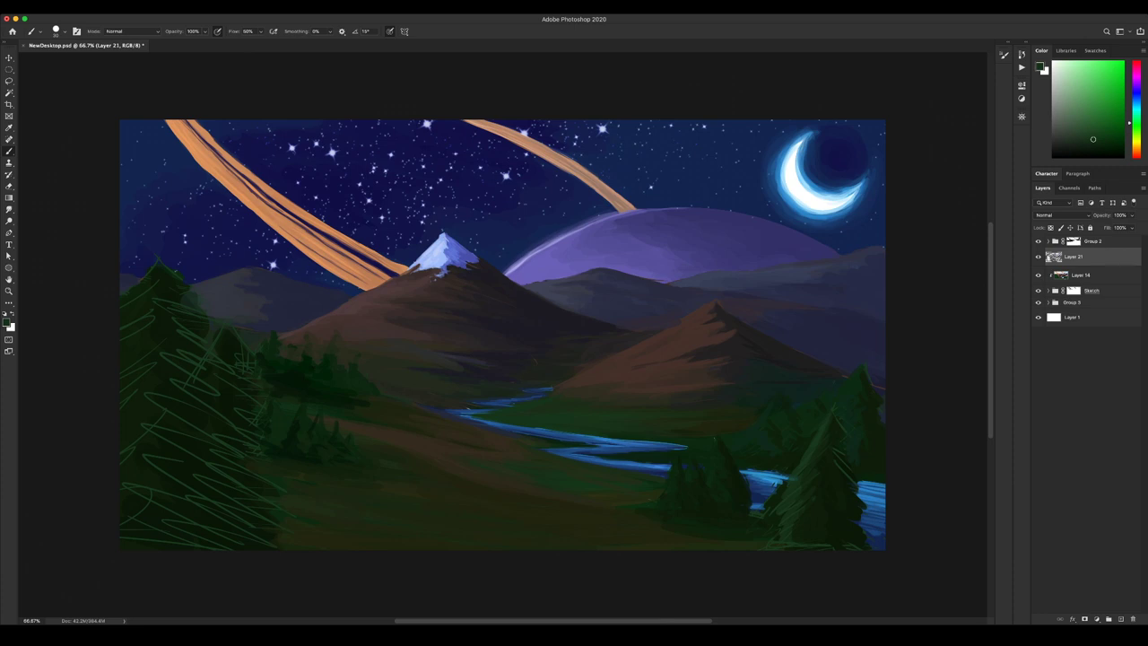
pyautogui.keyDown('alt'); pyautogui.click(820, 455); pyautogui.keyUp('alt')
pyautogui.keyDown('alt'); pyautogui.click(798, 511); pyautogui.keyUp('alt')
pyautogui.press('[')
pyautogui.keyDown('alt'); pyautogui.click(801, 460); pyautogui.keyUp('alt')
pyautogui.moveTo(771, 519)
pyautogui.mouseDown()
pyautogui.moveTo(763, 530)
pyautogui.moveTo(772, 501)
pyautogui.mouseUp()
pyautogui.press(']')
pyautogui.press(']')
pyautogui.press(']')
pyautogui.press(']')
pyautogui.press(']')
pyautogui.press(']')
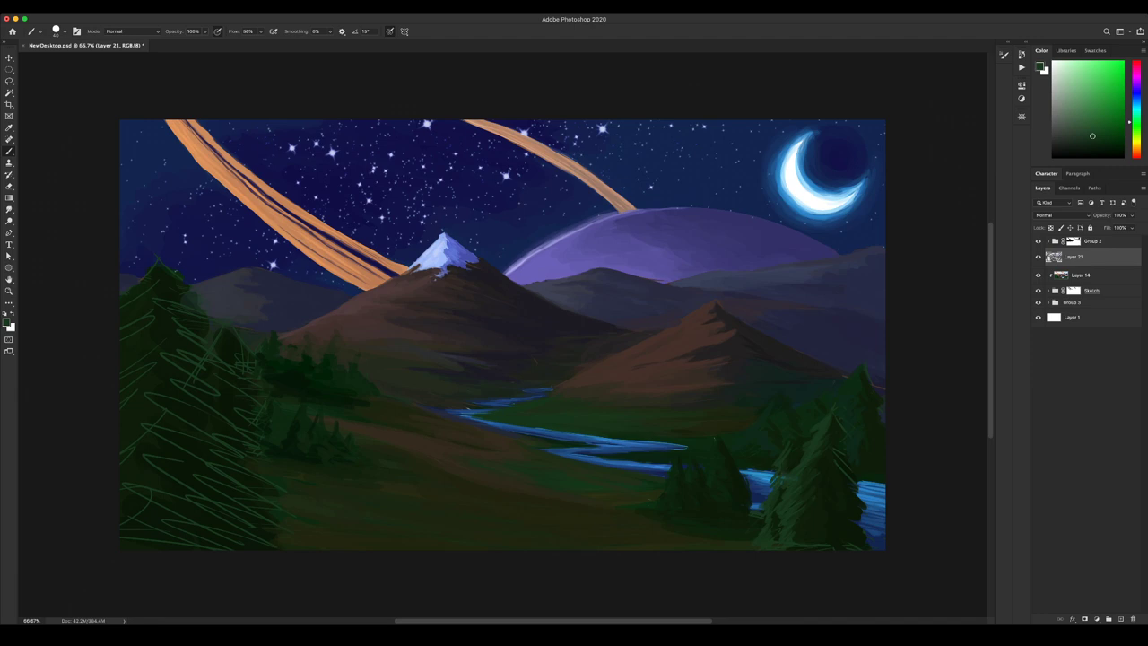
pyautogui.keyDown('alt'); pyautogui.click(789, 485); pyautogui.keyUp('alt')
pyautogui.press('[')
pyautogui.press('[')
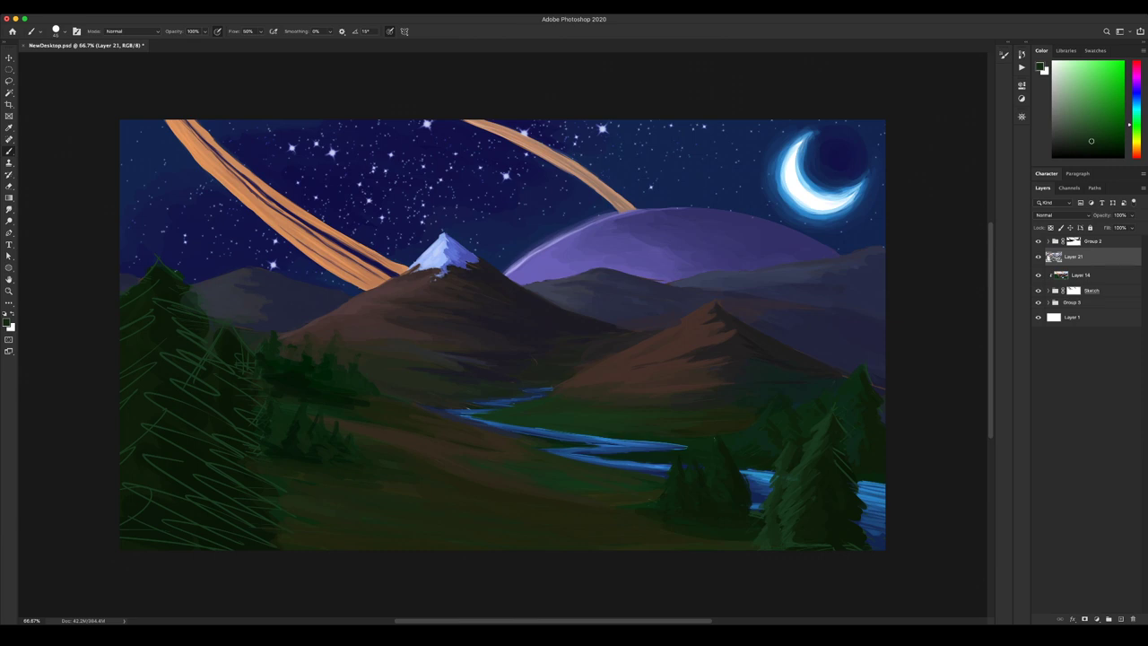
# Shade the right foreground pine's tip, river-side branches and base with sampled and slightly darker greens.
pyautogui.keyDown('alt'); pyautogui.click(827, 509); pyautogui.keyUp('alt')
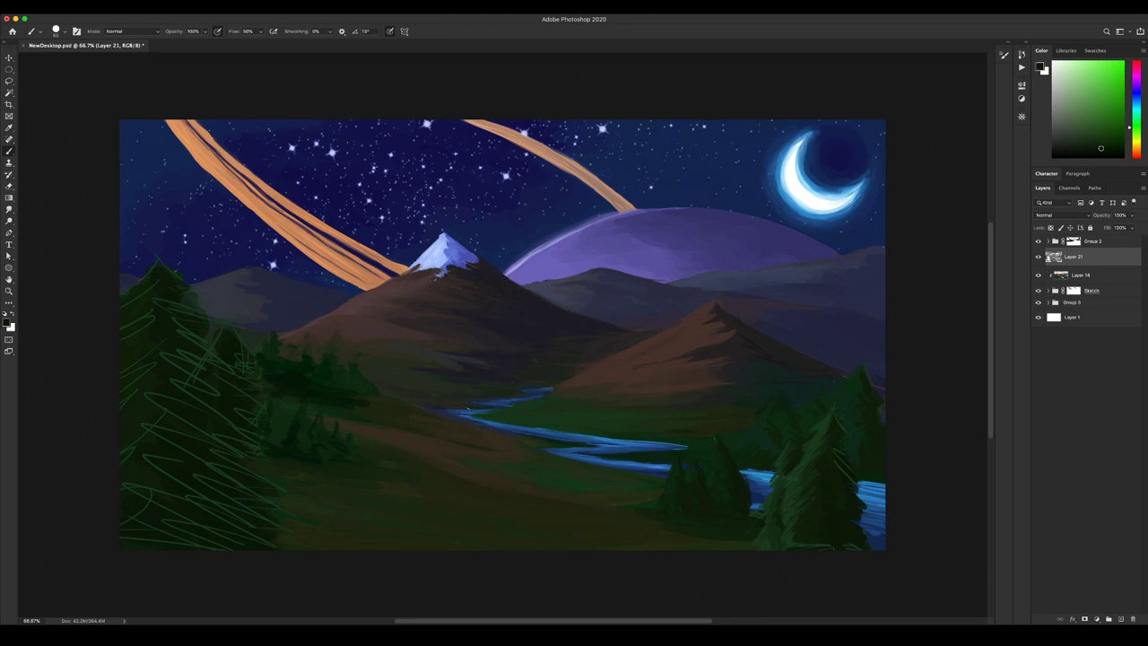
pyautogui.moveTo(805, 545); pyautogui.dragTo(857, 545)
pyautogui.moveTo(837, 462)
pyautogui.mouseDown()
pyautogui.moveTo(854, 483)
pyautogui.moveTo(845, 465)
pyautogui.mouseUp()
pyautogui.moveTo(834, 410); pyautogui.dragTo(845, 431)
pyautogui.keyDown('alt'); pyautogui.click(805, 479); pyautogui.keyUp('alt')
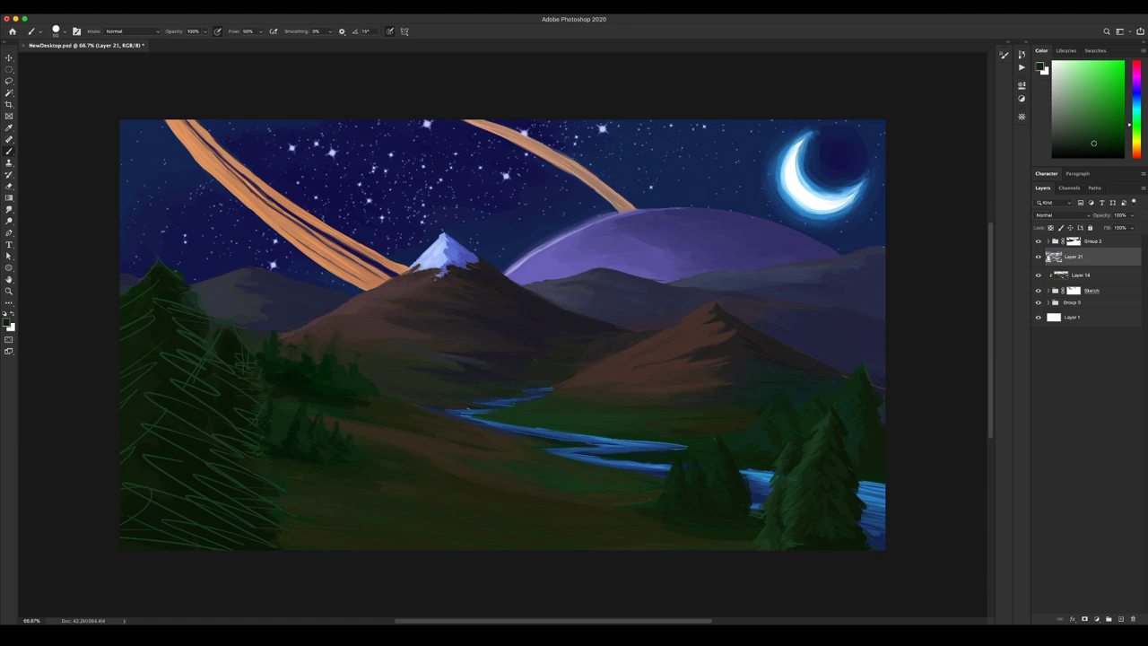
pyautogui.moveTo(1092, 142); pyautogui.dragTo(1100, 147)
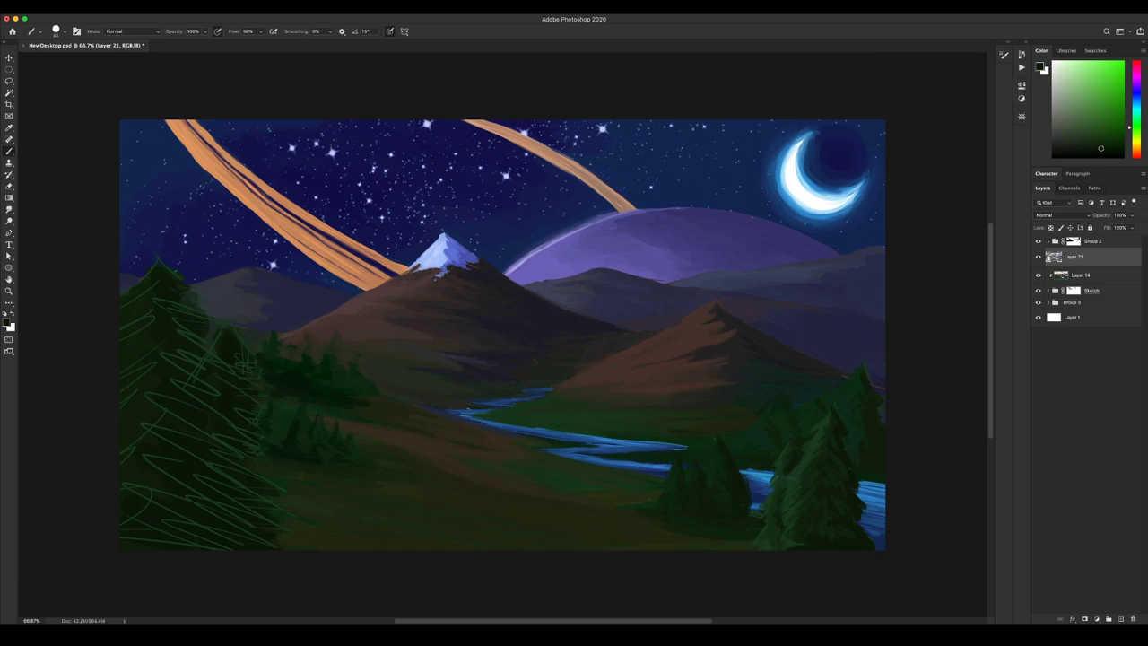
# Refine the rear pine behind the right foreground pine and the riverside bush's base with sampled dark greens.
pyautogui.keyDown('alt'); pyautogui.click(878, 536); pyautogui.keyUp('alt')
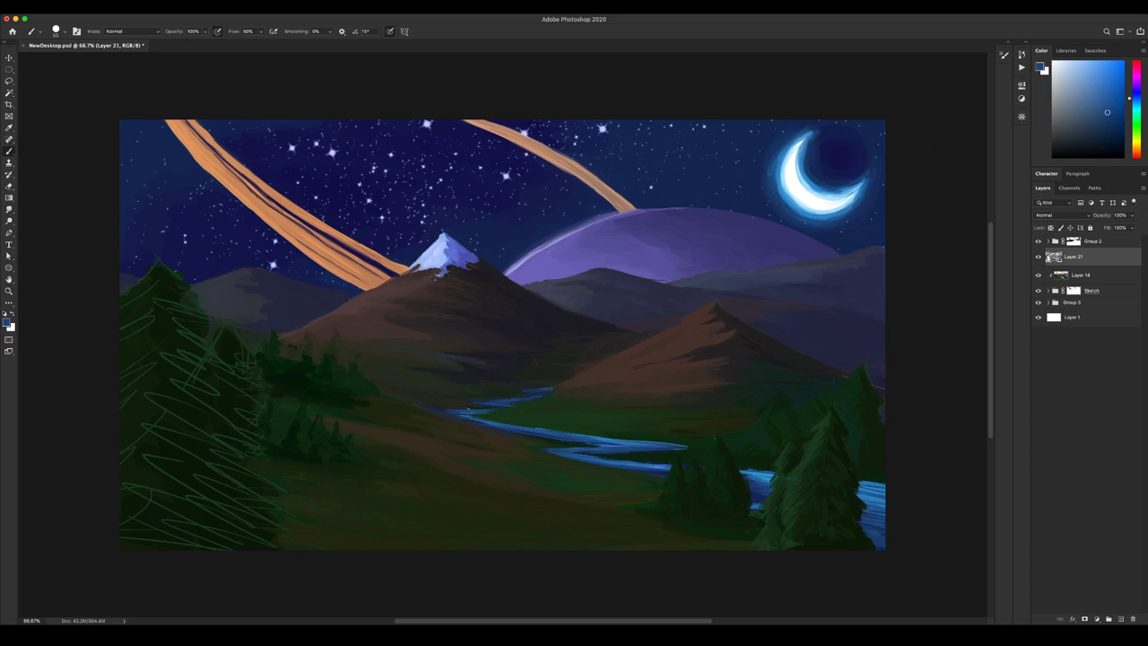
pyautogui.keyDown('alt'); pyautogui.click(779, 427); pyautogui.keyUp('alt')
pyautogui.keyDown('alt'); pyautogui.click(778, 428); pyautogui.keyUp('alt')
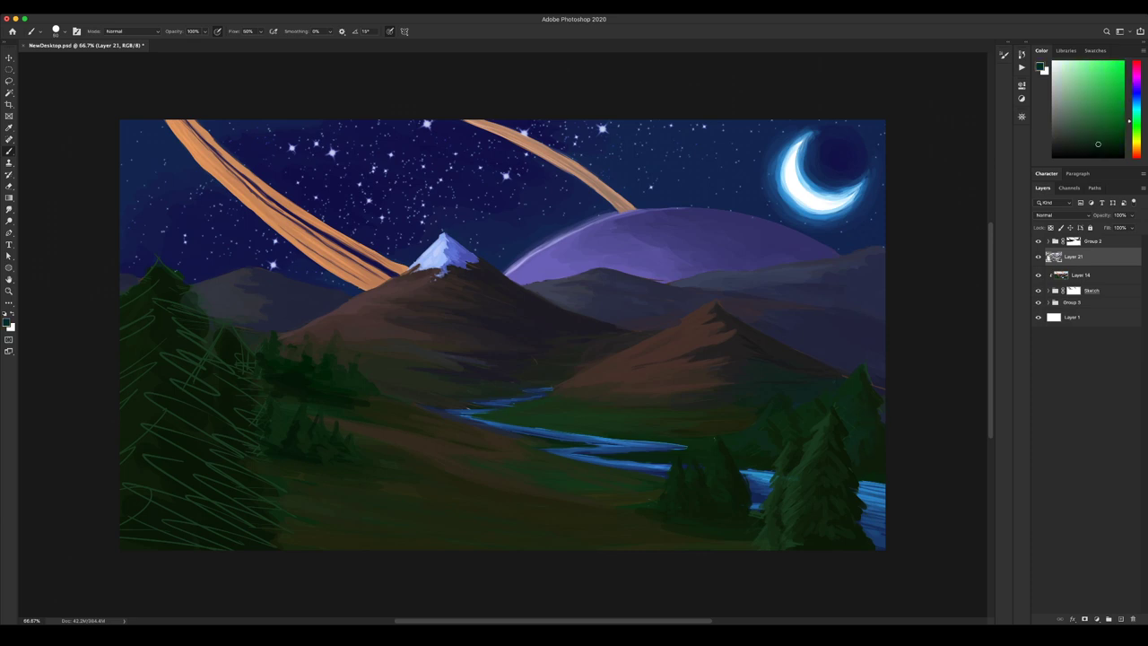
pyautogui.keyDown('alt'); pyautogui.click(840, 395); pyautogui.keyUp('alt')
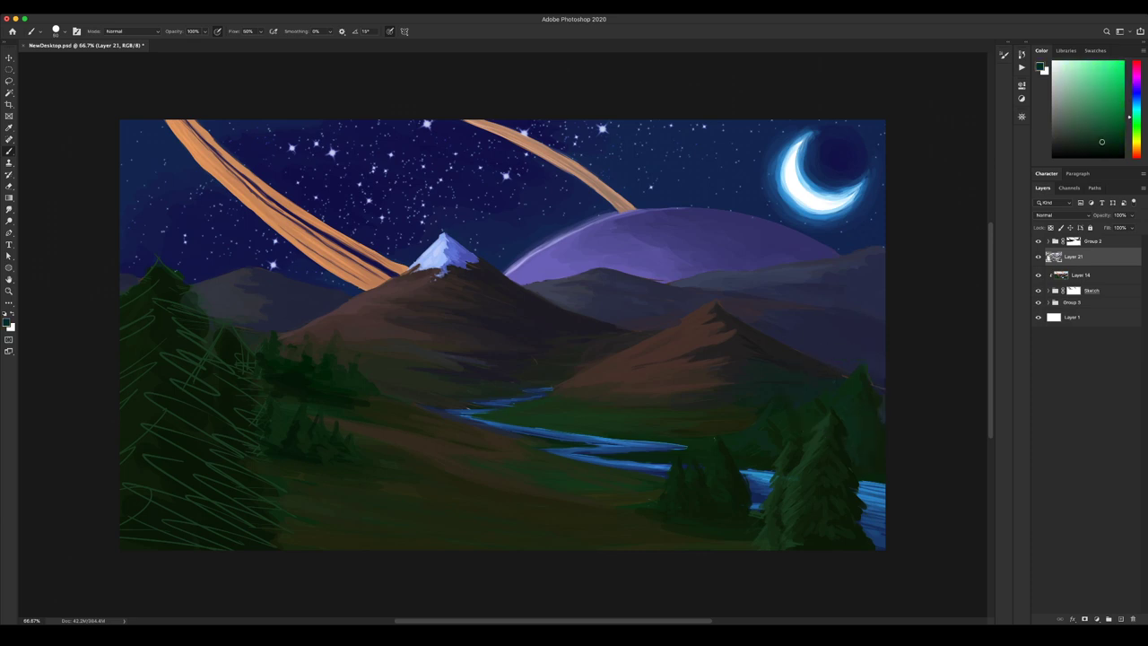
pyautogui.keyDown('alt'); pyautogui.click(875, 397); pyautogui.keyUp('alt')
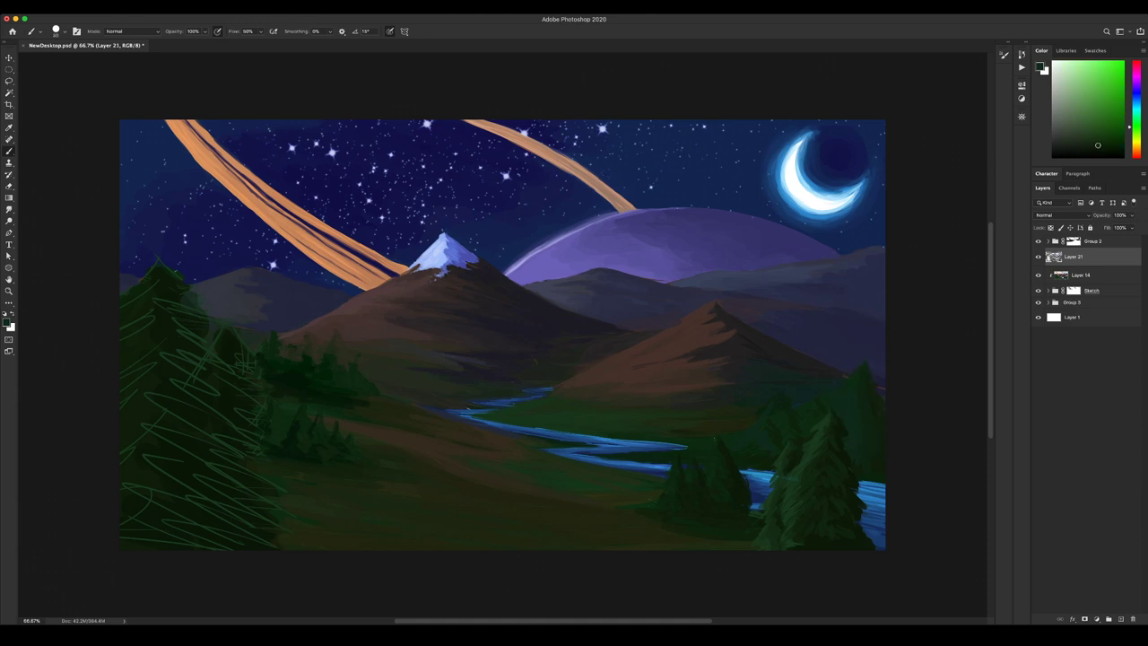
pyautogui.keyDown('alt'); pyautogui.click(871, 405); pyautogui.keyUp('alt')
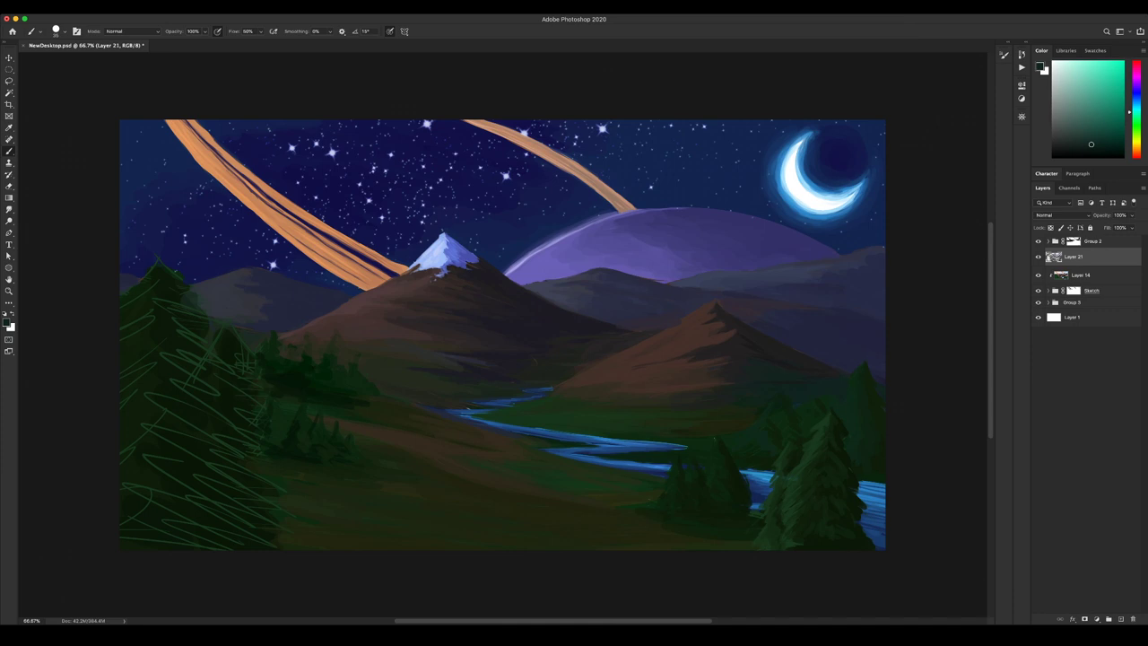
pyautogui.keyDown('alt'); pyautogui.click(652, 516); pyautogui.keyUp('alt')
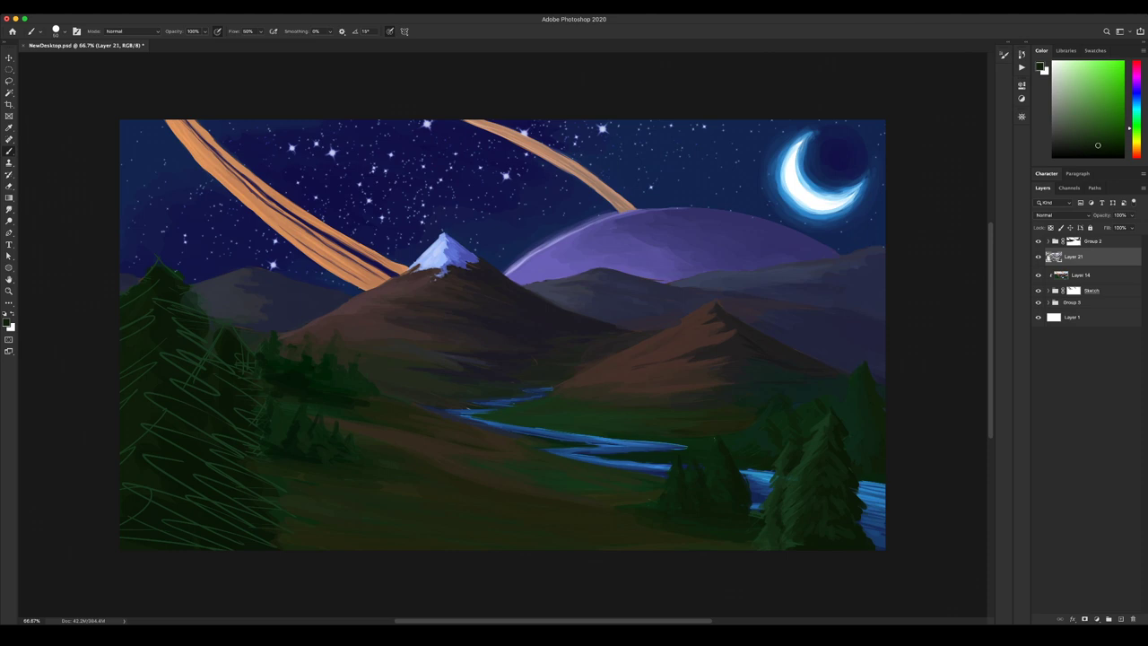
# Block in the smaller left foreground pine over its sketch lines with a sampled dark green.
pyautogui.keyDown('alt'); pyautogui.click(229, 345); pyautogui.keyUp('alt')
pyautogui.moveTo(225, 317)
pyautogui.mouseDown()
pyautogui.moveTo(247, 346)
pyautogui.moveTo(240, 381)
pyautogui.moveTo(257, 407)
pyautogui.moveTo(231, 440)
pyautogui.moveTo(269, 471)
pyautogui.moveTo(224, 507)
pyautogui.moveTo(287, 536)
pyautogui.moveTo(215, 529)
pyautogui.moveTo(235, 541)
pyautogui.moveTo(190, 545)
pyautogui.mouseUp()
pyautogui.press('[')
pyautogui.press('[')
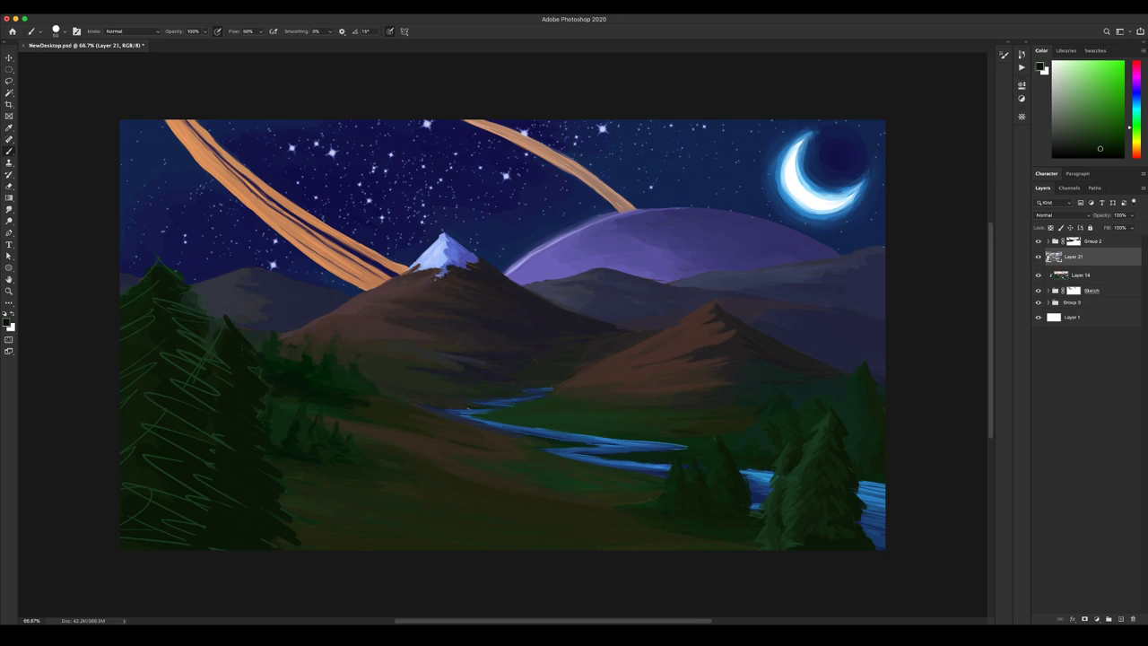
pyautogui.moveTo(215, 493)
pyautogui.mouseDown()
pyautogui.moveTo(220, 363)
pyautogui.moveTo(262, 351)
pyautogui.mouseUp()
# Shape the smaller left pine's pointed tip and jagged outer branches with a smaller brush.
pyautogui.press('[')
pyautogui.press('[')
pyautogui.press('[')
pyautogui.moveTo(228, 315); pyautogui.dragTo(243, 329)
pyautogui.press(']')
pyautogui.moveTo(263, 454); pyautogui.dragTo(271, 463)
pyautogui.moveTo(276, 500); pyautogui.dragTo(288, 512)
pyautogui.keyDown('alt'); pyautogui.click(132, 409); pyautogui.keyUp('alt')
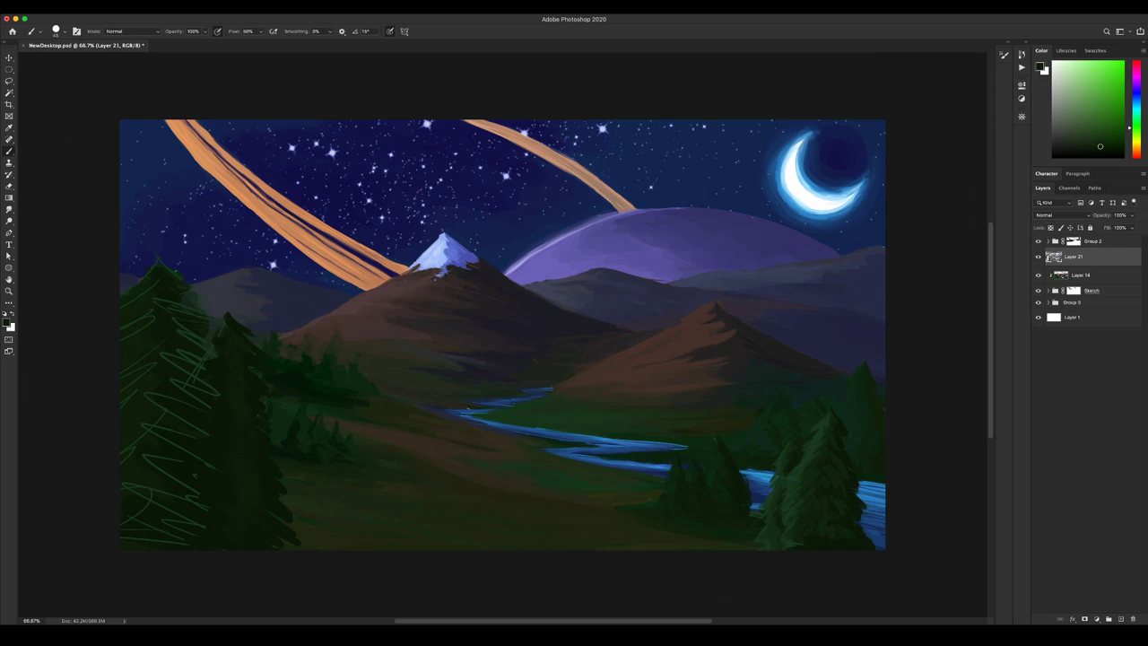
# Cover the sketch lines on the upper part of the large left pine with a dark green.
pyautogui.keyDown('alt'); pyautogui.click(267, 482); pyautogui.keyUp('alt')
pyautogui.moveTo(1101, 149); pyautogui.dragTo(1100, 146)
pyautogui.moveTo(177, 321); pyautogui.dragTo(205, 350)
pyautogui.moveTo(200, 351); pyautogui.dragTo(165, 379)
pyautogui.click(1100, 146)
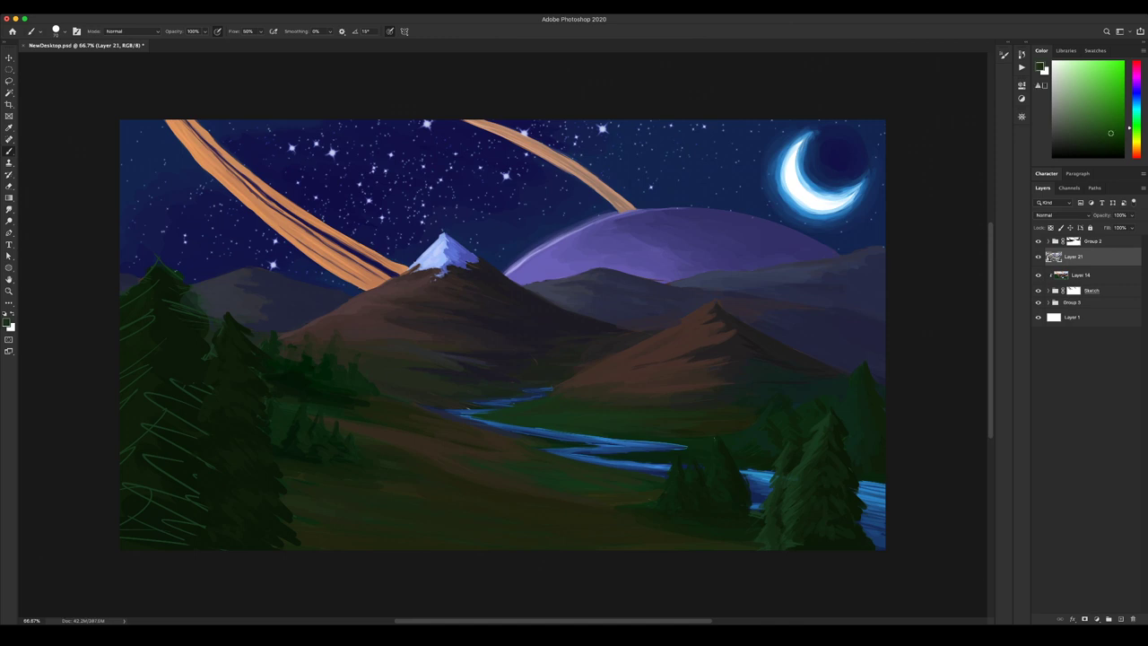
# Paint lighter green branches along the smaller left pine, picking progressively darker greens toward its base.
pyautogui.moveTo(222, 340); pyautogui.dragTo(208, 386)
pyautogui.click(1106, 140)
pyautogui.press(']')
pyautogui.moveTo(220, 337); pyautogui.dragTo(210, 364)
pyautogui.click(1106, 142)
pyautogui.press('[')
pyautogui.moveTo(215, 464); pyautogui.dragTo(194, 498)
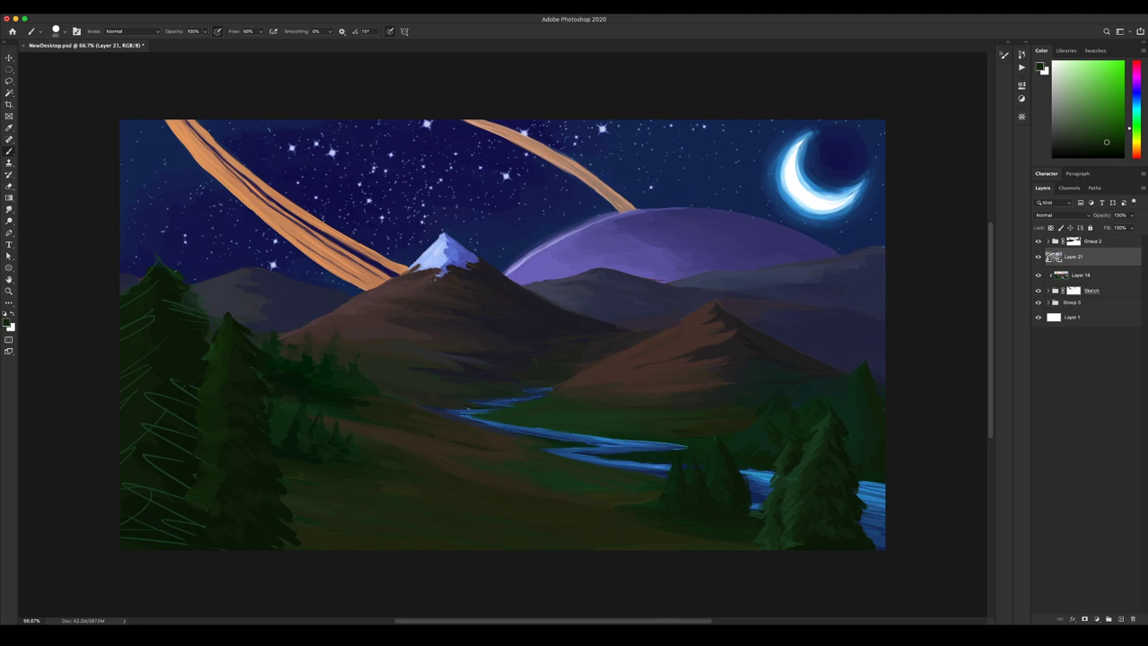
# On Layer 21, paint the large left pine's silhouette over its sketch lines with a sampled dark green.
pyautogui.keyDown('alt'); pyautogui.click(199, 532); pyautogui.keyUp('alt')
pyautogui.keyDown('alt'); pyautogui.click(189, 341); pyautogui.keyUp('alt')
pyautogui.hotkey('alt', '[')
pyautogui.press('[')
pyautogui.press('[')
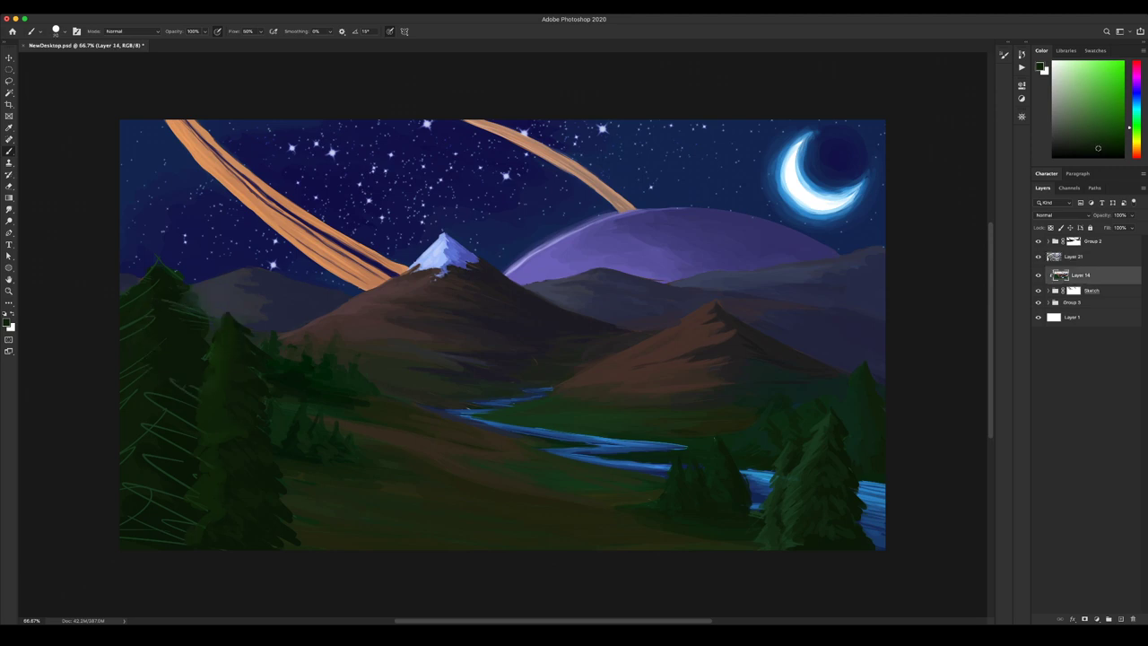
pyautogui.hotkey('alt', ']')
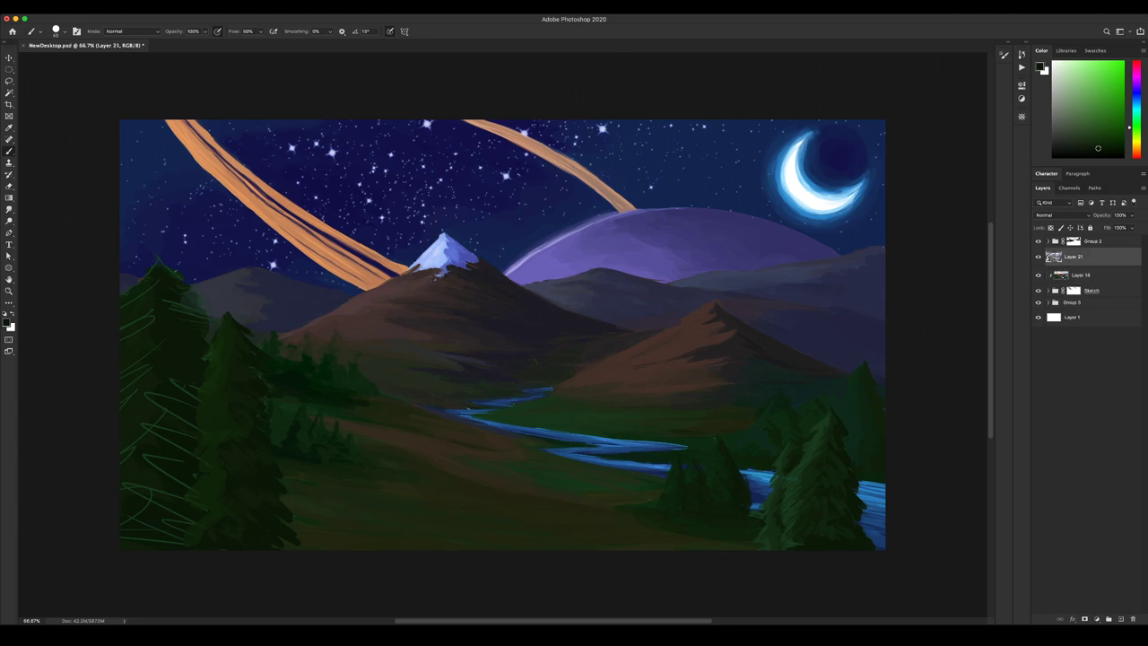
pyautogui.press('[')
pyautogui.press('[')
pyautogui.press('[')
pyautogui.press('[')
pyautogui.moveTo(161, 261)
pyautogui.mouseDown()
pyautogui.moveTo(181, 278)
pyautogui.moveTo(213, 355)
pyautogui.moveTo(208, 388)
pyautogui.moveTo(161, 420)
pyautogui.mouseUp()
pyautogui.moveTo(196, 433); pyautogui.dragTo(156, 429)
pyautogui.moveTo(192, 428)
pyautogui.mouseDown()
pyautogui.moveTo(151, 454)
pyautogui.moveTo(156, 523)
pyautogui.moveTo(131, 540)
pyautogui.mouseUp()
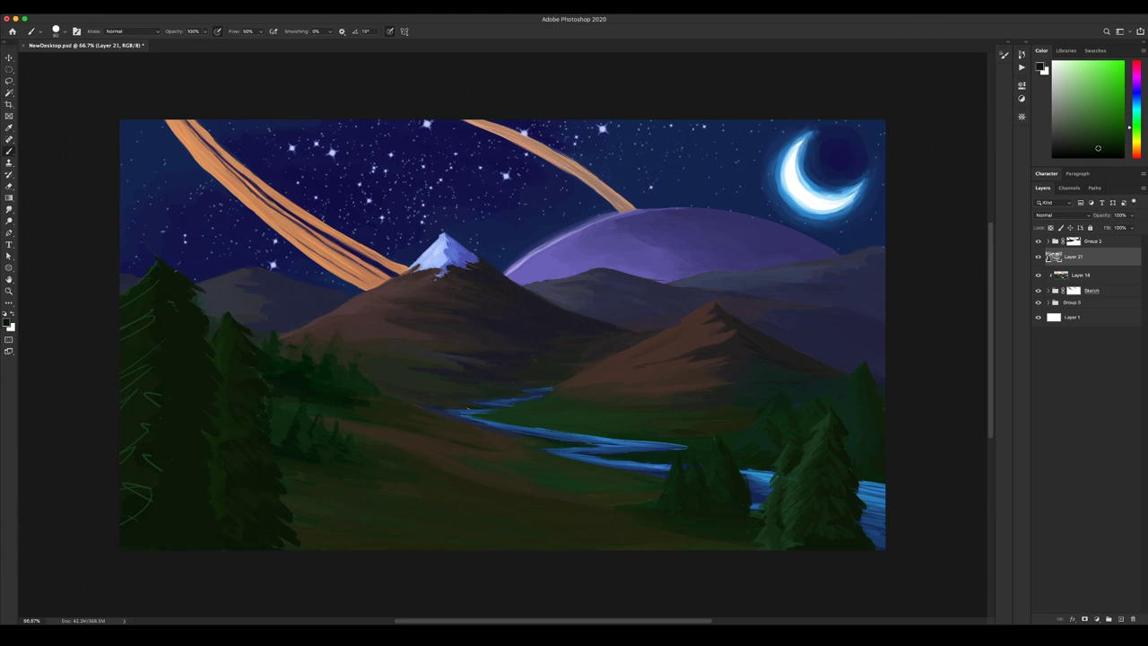
# Paint over the remaining sketch lines at the canvas-edge side of the large left pine with picked and sampled greens.
pyautogui.press(']')
pyautogui.press(']')
pyautogui.click(1100, 146)
pyautogui.moveTo(154, 311); pyautogui.dragTo(122, 329)
pyautogui.keyDown('alt'); pyautogui.click(148, 377); pyautogui.keyUp('alt')
pyautogui.keyDown('alt'); pyautogui.click(184, 455); pyautogui.keyUp('alt')
pyautogui.moveTo(135, 444); pyautogui.dragTo(121, 453)
pyautogui.keyDown('alt'); pyautogui.click(158, 504); pyautogui.keyUp('alt')
pyautogui.moveTo(151, 495); pyautogui.dragTo(133, 518)
pyautogui.keyDown('alt'); pyautogui.click(154, 419); pyautogui.keyUp('alt')
pyautogui.keyDown('alt'); pyautogui.click(158, 427); pyautogui.keyUp('alt')
# Fully lock Layer 14 and make Layer 21 the active layer.
pyautogui.click(1081, 275)
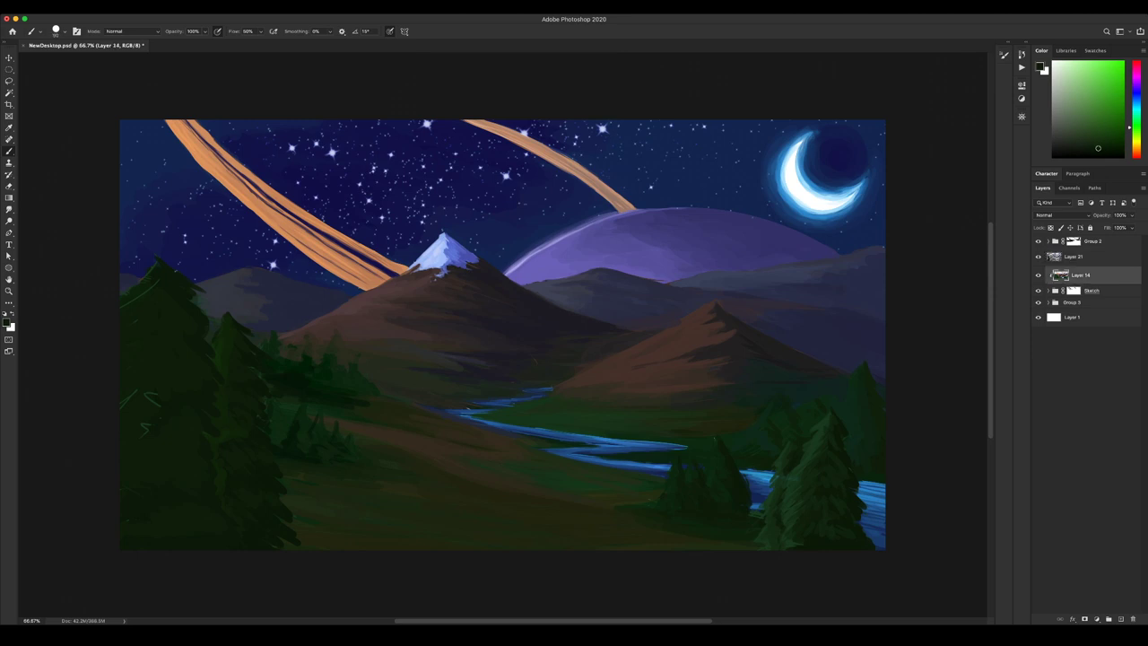
pyautogui.click(1074, 257)
pyautogui.click(1081, 276)
pyautogui.click(1089, 228)
pyautogui.click(1073, 258)
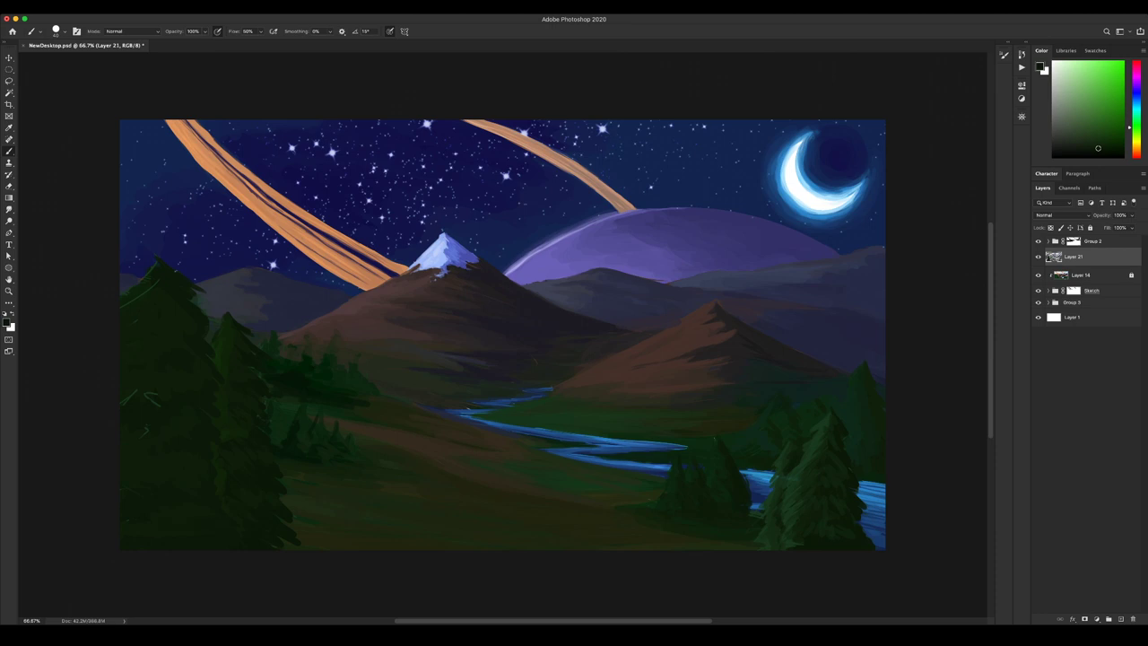
# Refine the large left pine's tip and upper branches with sampled greens and a smaller brush.
pyautogui.keyDown('alt'); pyautogui.click(220, 402); pyautogui.keyUp('alt')
pyautogui.keyDown('alt'); pyautogui.click(210, 326); pyautogui.keyUp('alt')
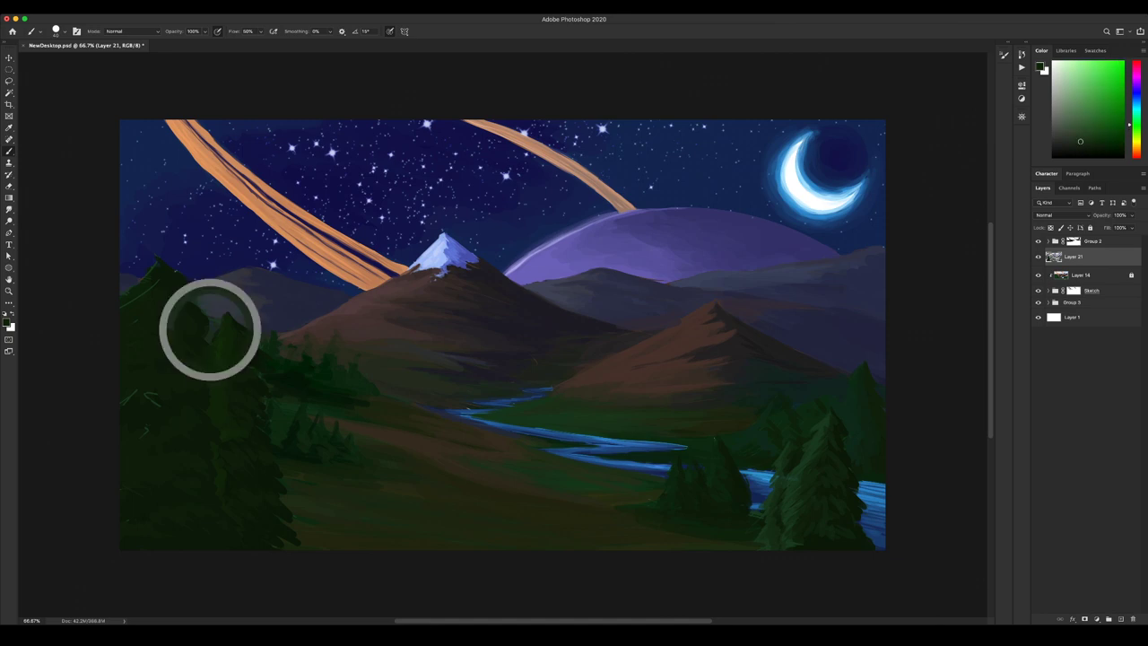
pyautogui.moveTo(189, 290); pyautogui.dragTo(195, 300)
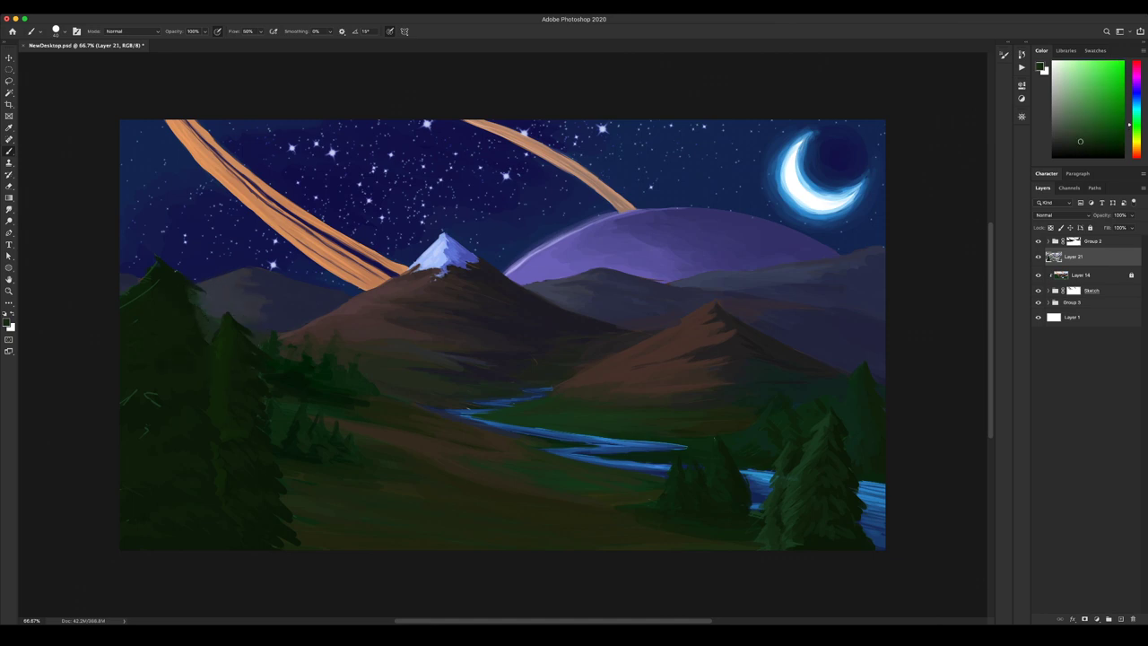
pyautogui.keyDown('alt'); pyautogui.click(197, 310); pyautogui.keyUp('alt')
pyautogui.press('[')
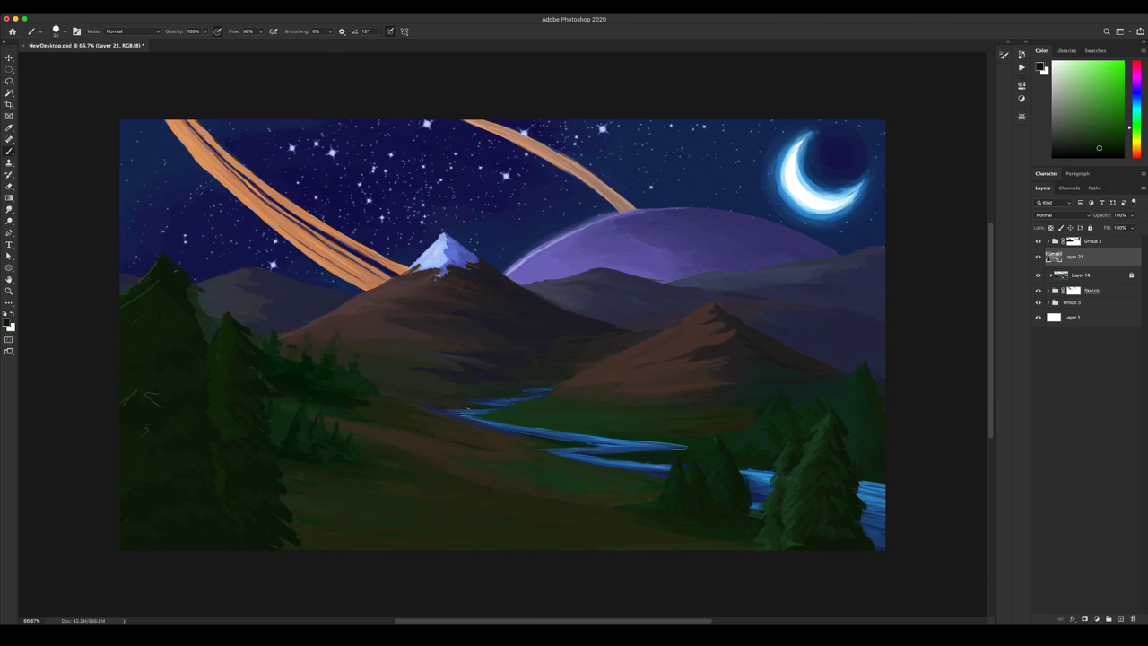
pyautogui.keyDown('alt'); pyautogui.click(148, 303); pyautogui.keyUp('alt')
pyautogui.moveTo(144, 293)
pyautogui.mouseDown()
pyautogui.moveTo(122, 322)
pyautogui.moveTo(157, 318)
pyautogui.mouseUp()
# Paint lighter green branch highlights over the large left pine with a sampled green and a larger brush.
pyautogui.keyDown('alt'); pyautogui.click(129, 398); pyautogui.keyUp('alt')
pyautogui.press(']')
pyautogui.press(']')
pyautogui.press(']')
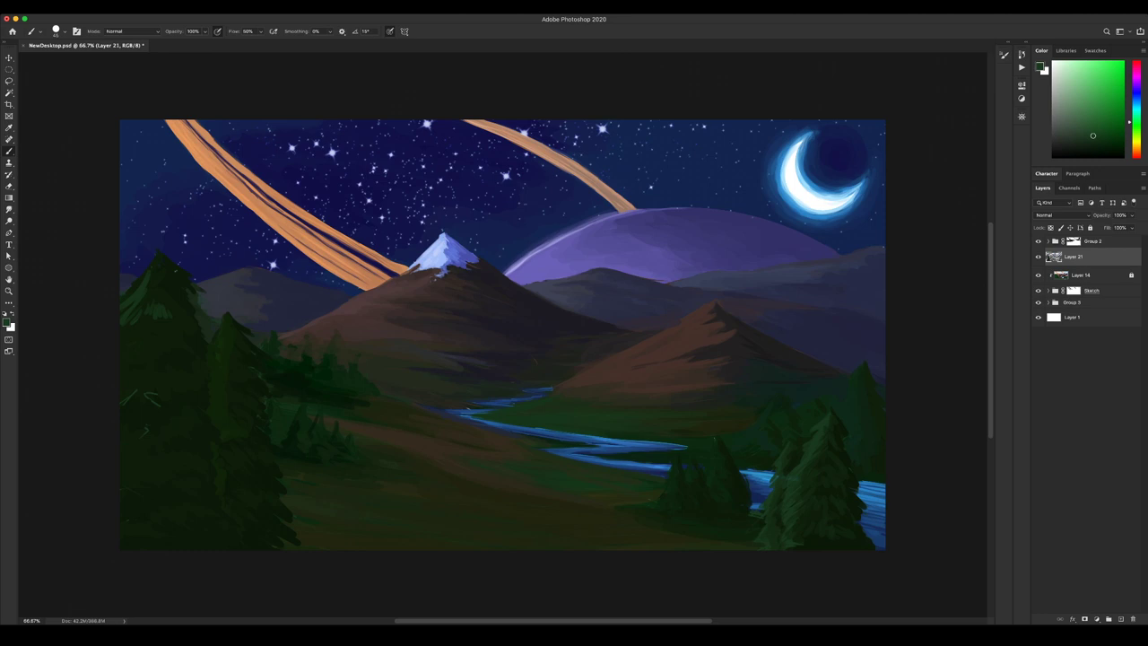
pyautogui.moveTo(142, 279); pyautogui.dragTo(131, 291)
pyautogui.moveTo(127, 339); pyautogui.dragTo(121, 362)
pyautogui.moveTo(152, 462)
pyautogui.mouseDown()
pyautogui.moveTo(144, 473)
pyautogui.moveTo(173, 463)
pyautogui.mouseUp()
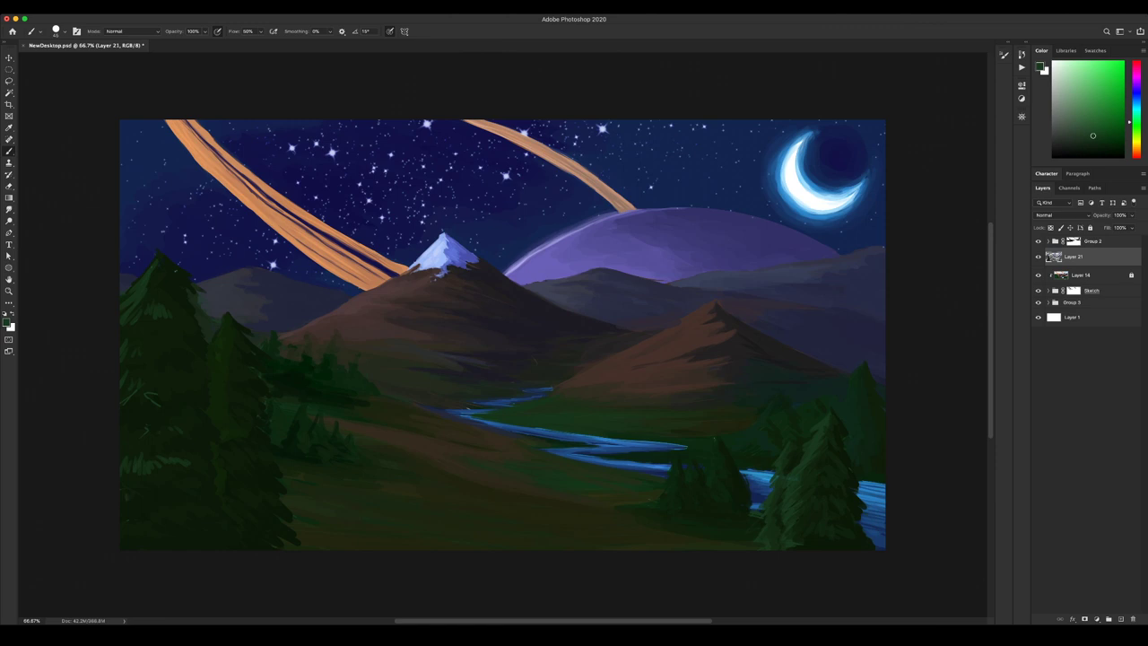
# Paint near-black green shadows where the two left pines overlap, then undo the last two strokes.
pyautogui.keyDown('alt'); pyautogui.click(209, 486); pyautogui.keyUp('alt')
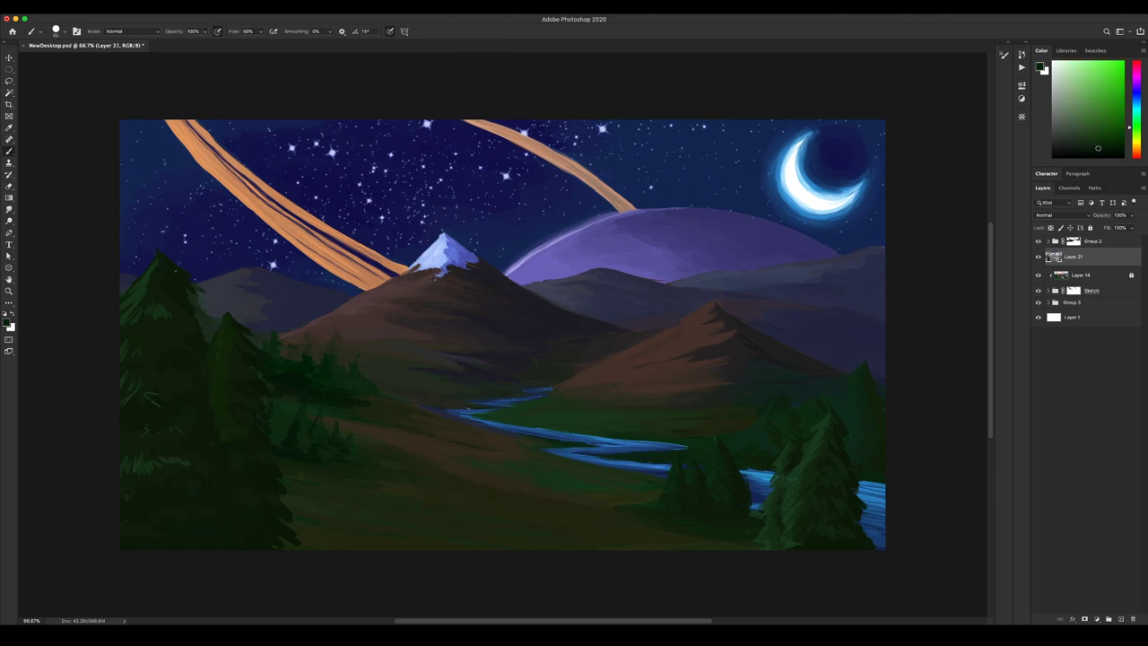
pyautogui.click(1120, 157)
pyautogui.press('[')
pyautogui.moveTo(204, 337); pyautogui.dragTo(201, 378)
pyautogui.hotkey('ctrl', 'z')
pyautogui.hotkey('ctrl', 'z')
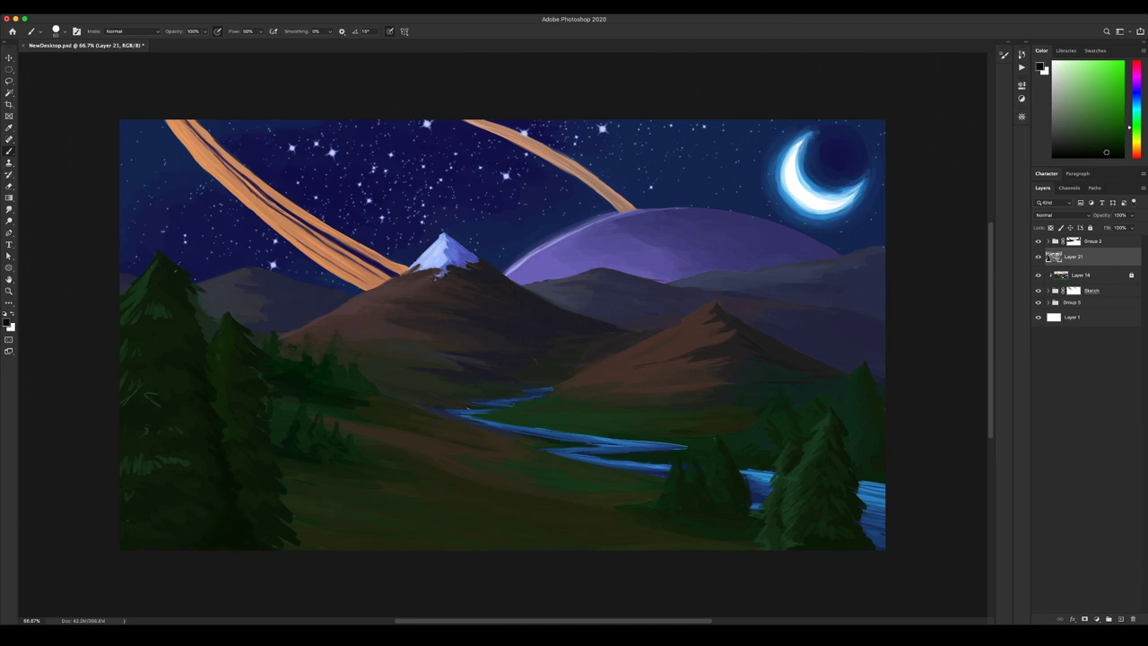
# Extend the smaller left pine's lowest branches over the ground and add sampled green strokes to the large left pine.
pyautogui.moveTo(292, 510); pyautogui.dragTo(302, 526)
pyautogui.moveTo(293, 523); pyautogui.dragTo(321, 548)
pyautogui.keyDown('alt'); pyautogui.click(133, 299); pyautogui.keyUp('alt')
pyautogui.moveTo(153, 376); pyautogui.dragTo(148, 385)
# On Layer 14, cover the stray light line on the large left pine with sampled green and retouch the small trees beside it.
pyautogui.click(1057, 274)
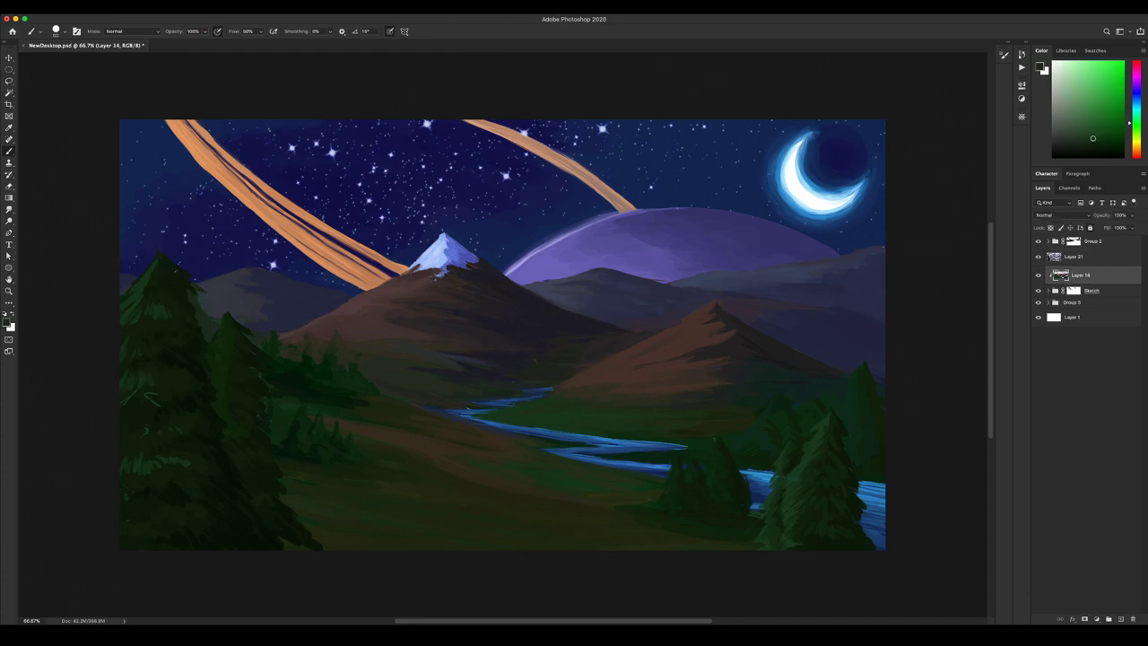
pyautogui.keyDown('alt'); pyautogui.click(134, 403); pyautogui.keyUp('alt')
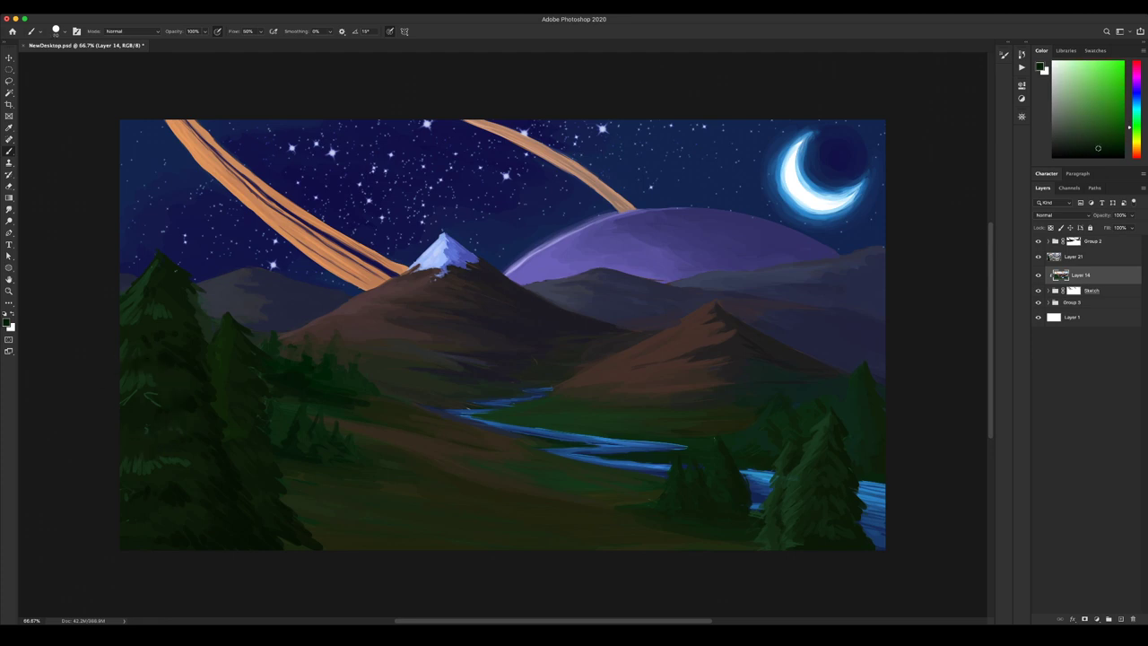
pyautogui.moveTo(145, 406); pyautogui.dragTo(158, 393)
pyautogui.keyDown('alt'); pyautogui.click(279, 428); pyautogui.keyUp('alt')
pyautogui.keyDown('alt'); pyautogui.click(289, 429); pyautogui.keyUp('alt')
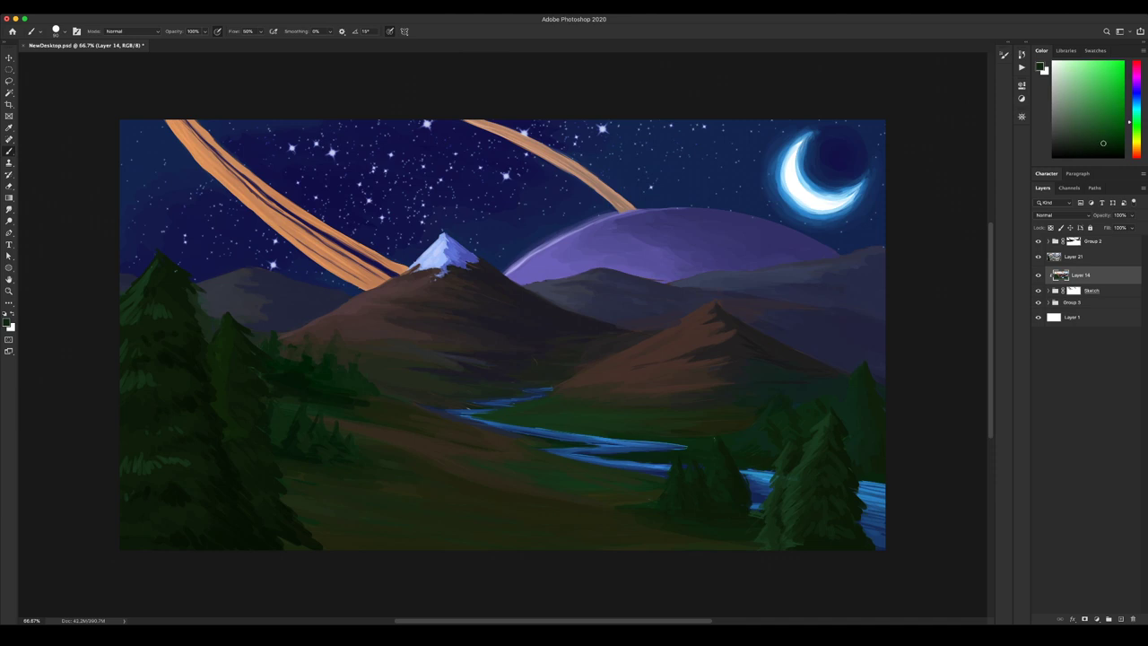
# On Layer 21, retouch the left pines with sampled dark greens and the nearby sky with sampled dark blue.
pyautogui.click(1051, 257)
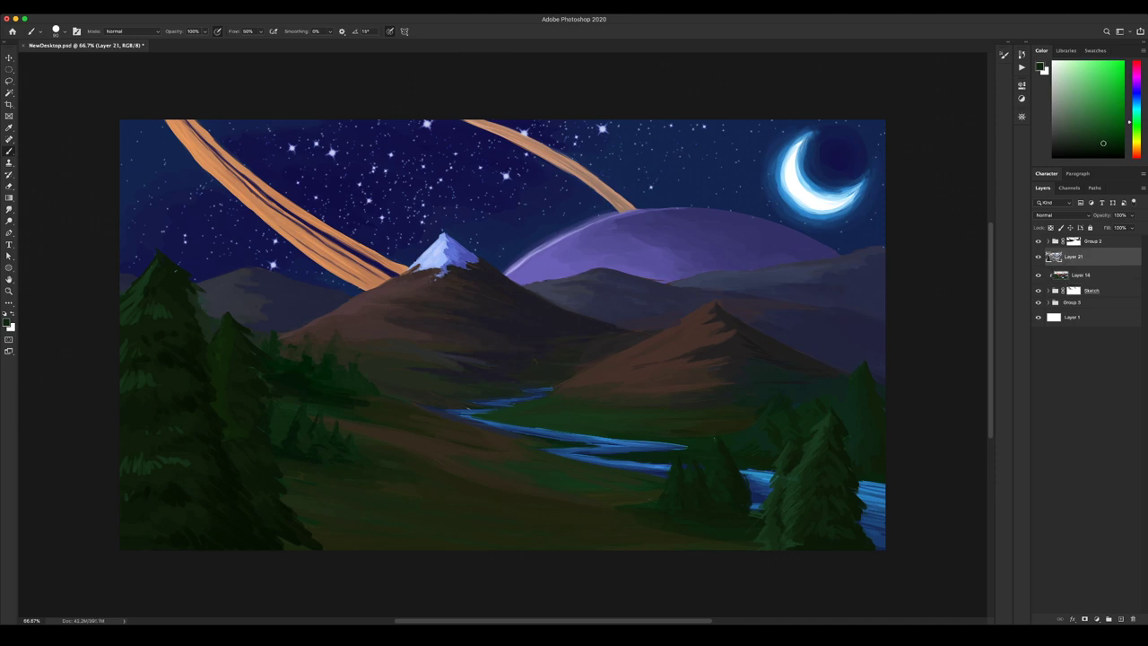
pyautogui.keyDown('alt'); pyautogui.click(195, 400); pyautogui.keyUp('alt')
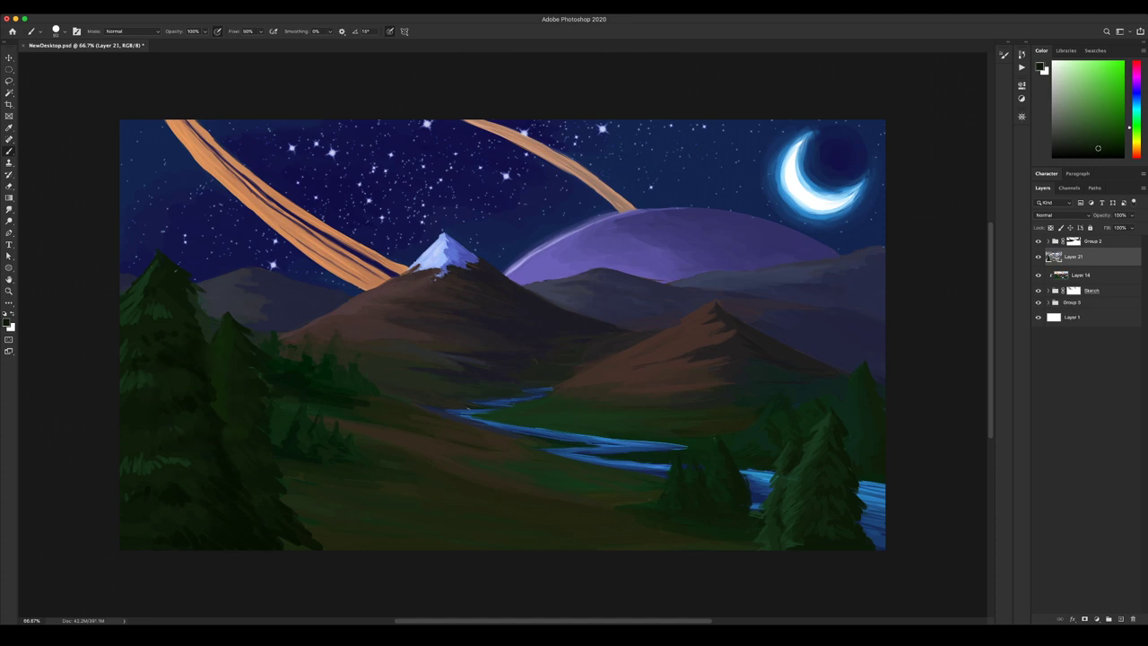
pyautogui.keyDown('alt'); pyautogui.click(272, 266); pyautogui.keyUp('alt')
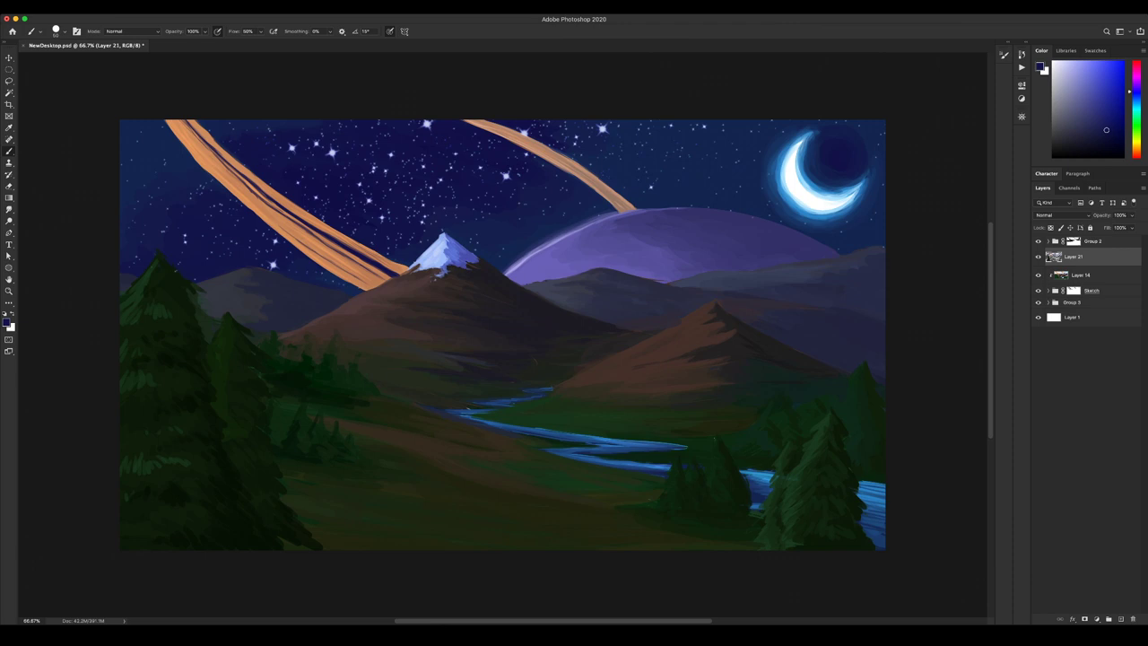
pyautogui.keyDown('alt'); pyautogui.click(199, 395); pyautogui.keyUp('alt')
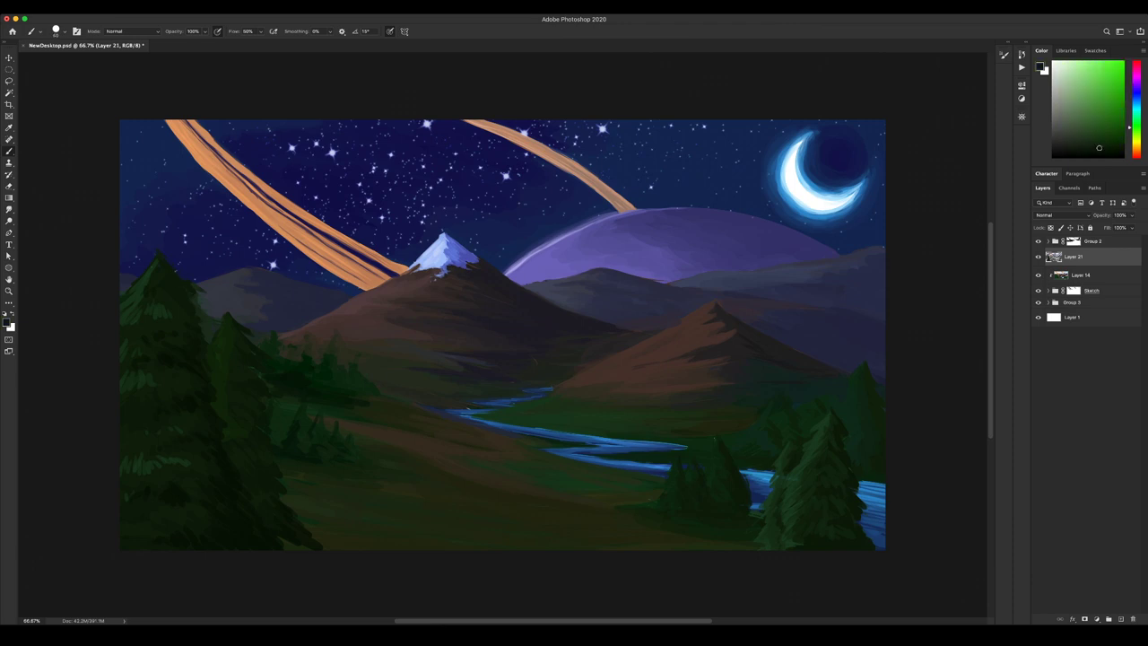
pyautogui.keyDown('alt'); pyautogui.click(166, 461); pyautogui.keyUp('alt')
pyautogui.keyDown('alt'); pyautogui.click(159, 328); pyautogui.keyUp('alt')
# Paint near-black green foliage at the base of the smaller left pine, extending along the canvas's lower edge.
pyautogui.keyDown('alt'); pyautogui.click(288, 532); pyautogui.keyUp('alt')
pyautogui.moveTo(281, 494); pyautogui.dragTo(298, 511)
pyautogui.keyDown('alt'); pyautogui.click(283, 536); pyautogui.keyUp('alt')
pyautogui.moveTo(282, 539)
pyautogui.mouseDown()
pyautogui.moveTo(310, 548)
pyautogui.moveTo(307, 528)
pyautogui.moveTo(329, 541)
pyautogui.mouseUp()
pyautogui.moveTo(351, 549); pyautogui.dragTo(367, 543)
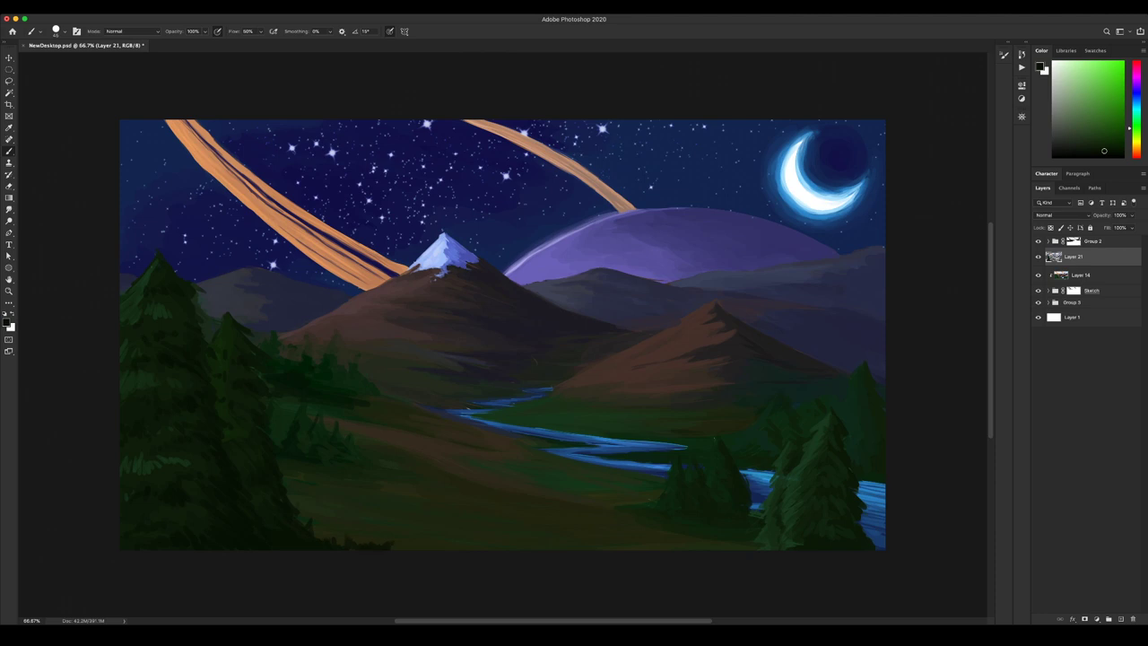
# Add fine branch strokes to the left pines with a smaller brush and a lighter green sampled from the large pine.
pyautogui.press('[')
pyautogui.press('[')
pyautogui.press('[')
pyautogui.press('[')
pyautogui.keyDown('alt'); pyautogui.click(152, 463); pyautogui.keyUp('alt')
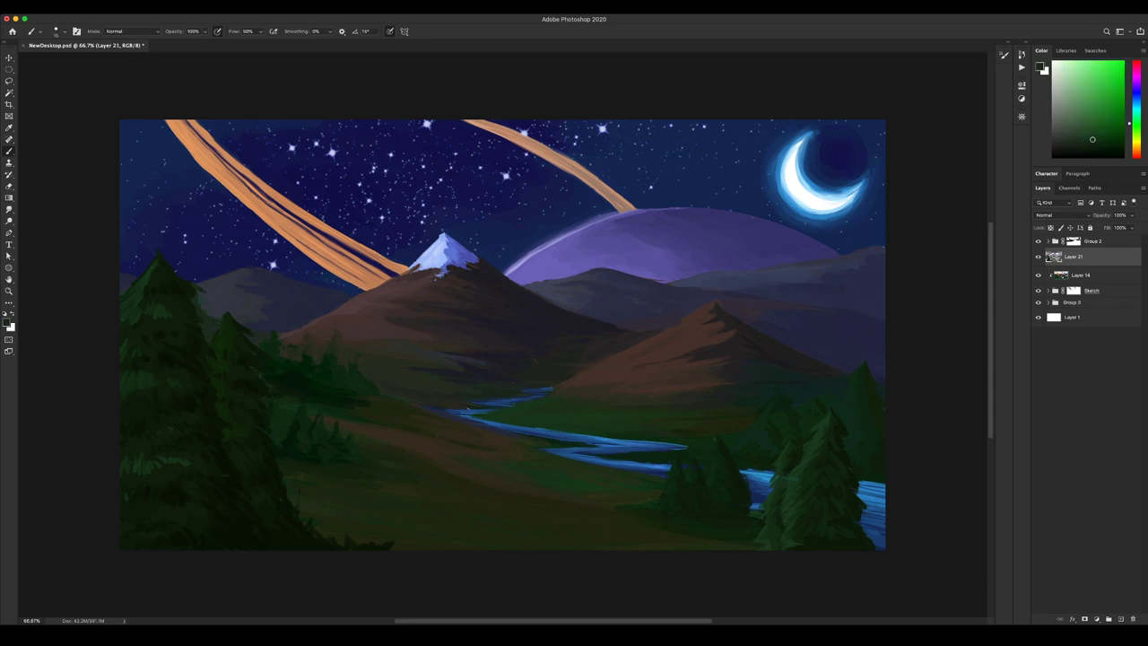
pyautogui.press(']')
pyautogui.press(']')
# On Layer 14, blend the mountain slopes and the river's far end with colors sampled from the surrounding paint.
pyautogui.click(1052, 274)
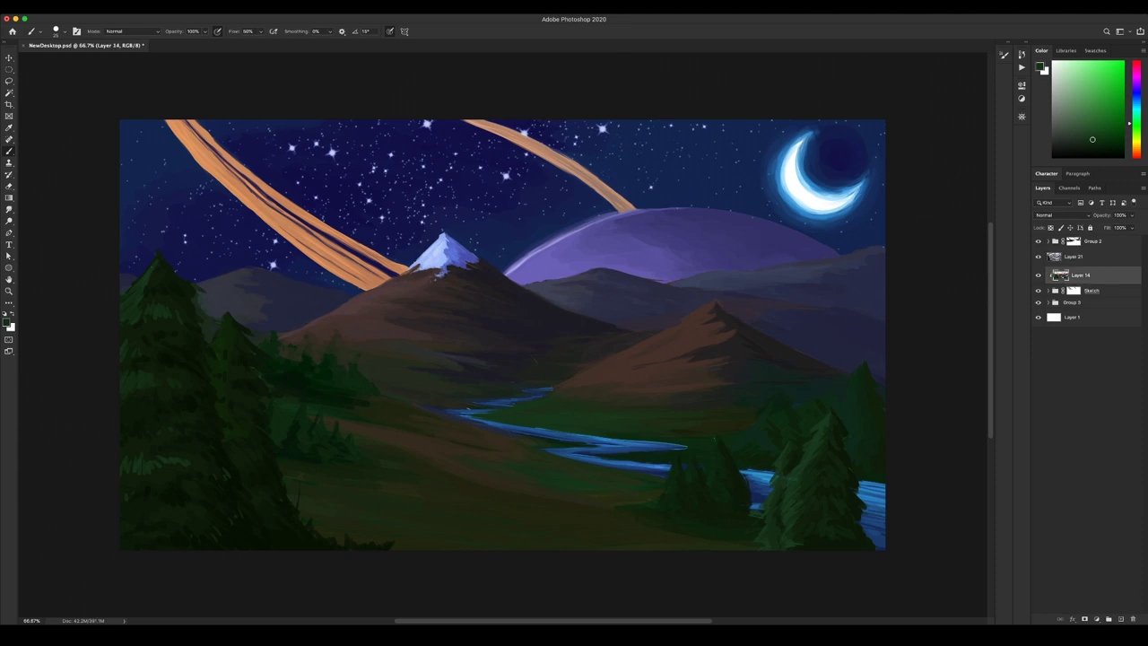
pyautogui.keyDown('alt'); pyautogui.click(533, 325); pyautogui.keyUp('alt')
pyautogui.press(']')
pyautogui.press(']')
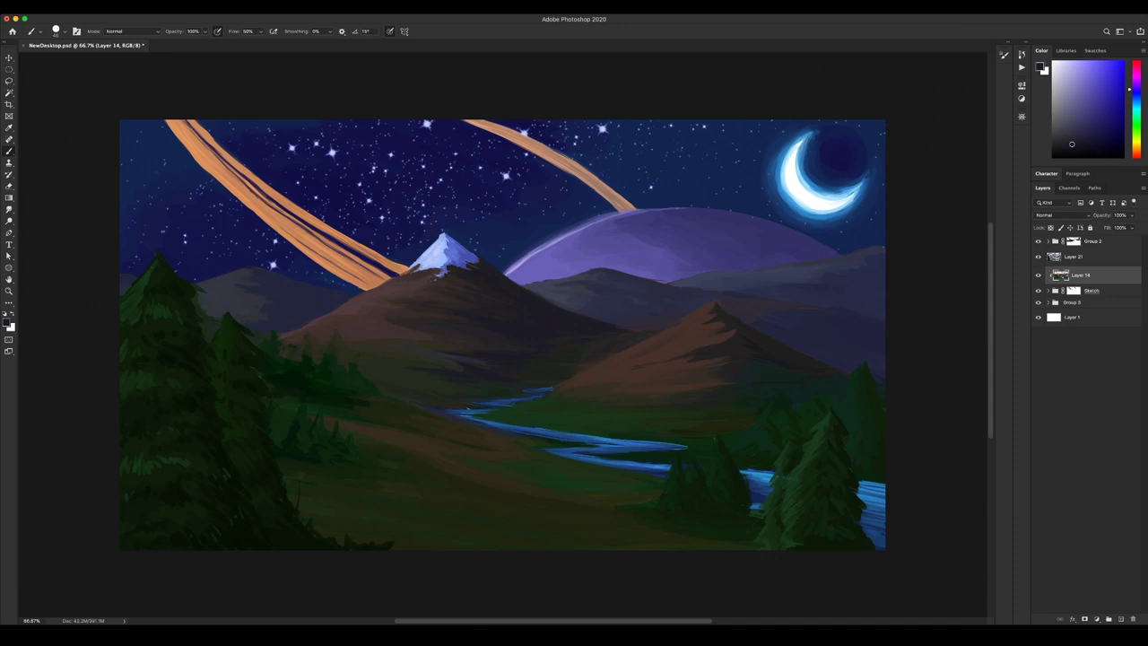
pyautogui.keyDown('alt'); pyautogui.click(446, 398); pyautogui.keyUp('alt')
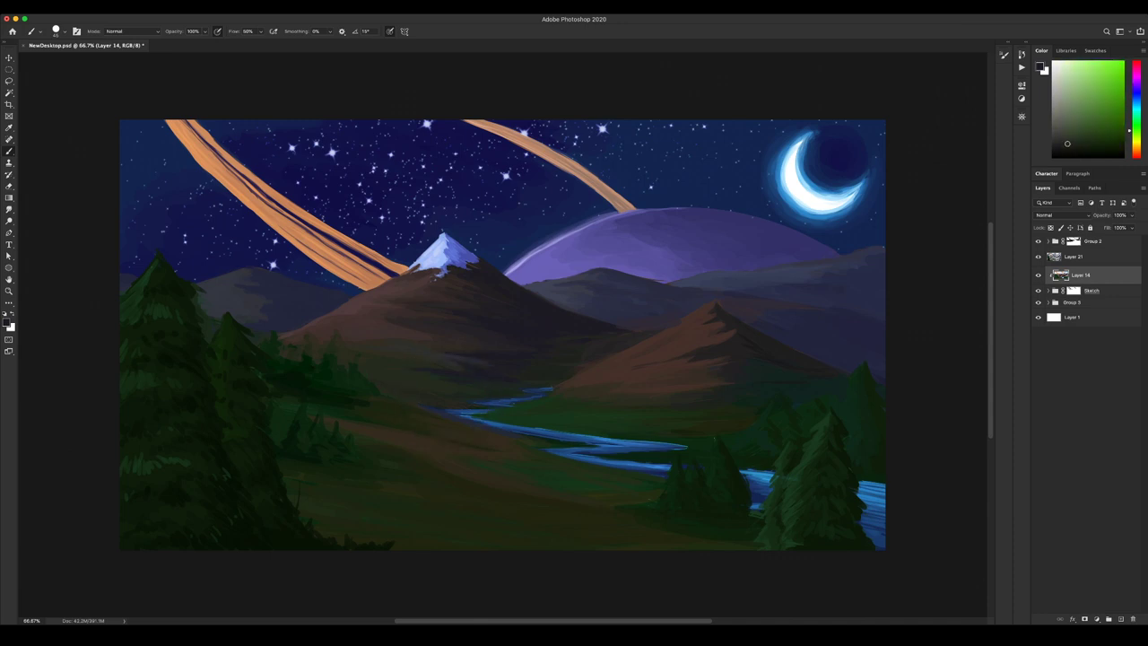
pyautogui.keyDown('alt'); pyautogui.click(477, 413); pyautogui.keyUp('alt')
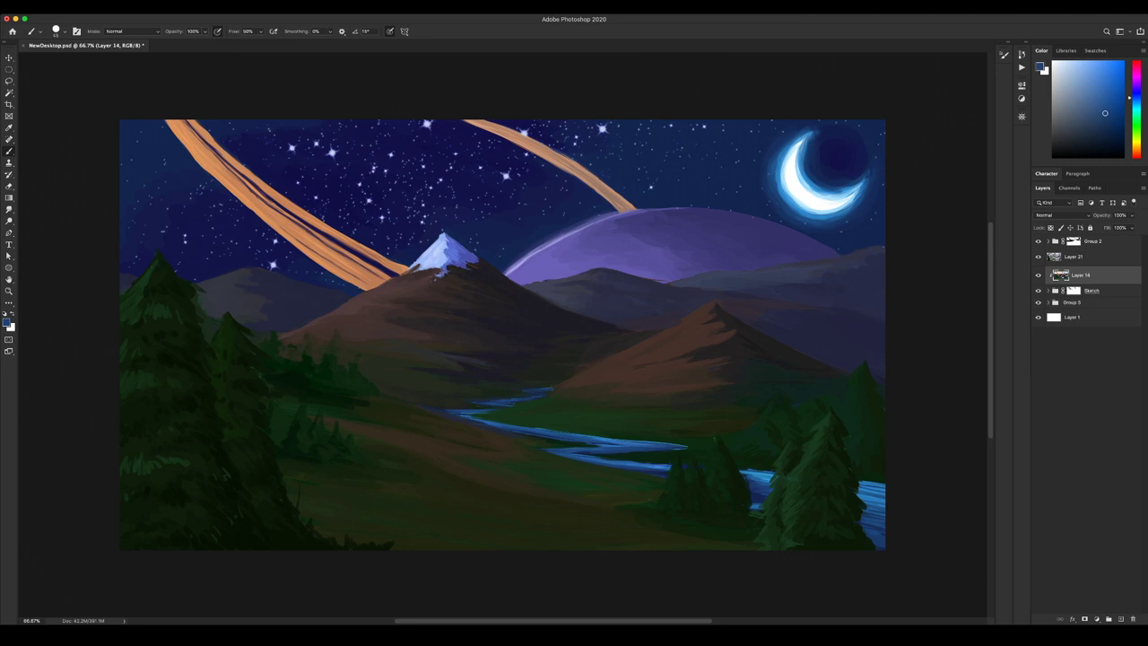
pyautogui.keyDown('alt'); pyautogui.click(584, 376); pyautogui.keyUp('alt')
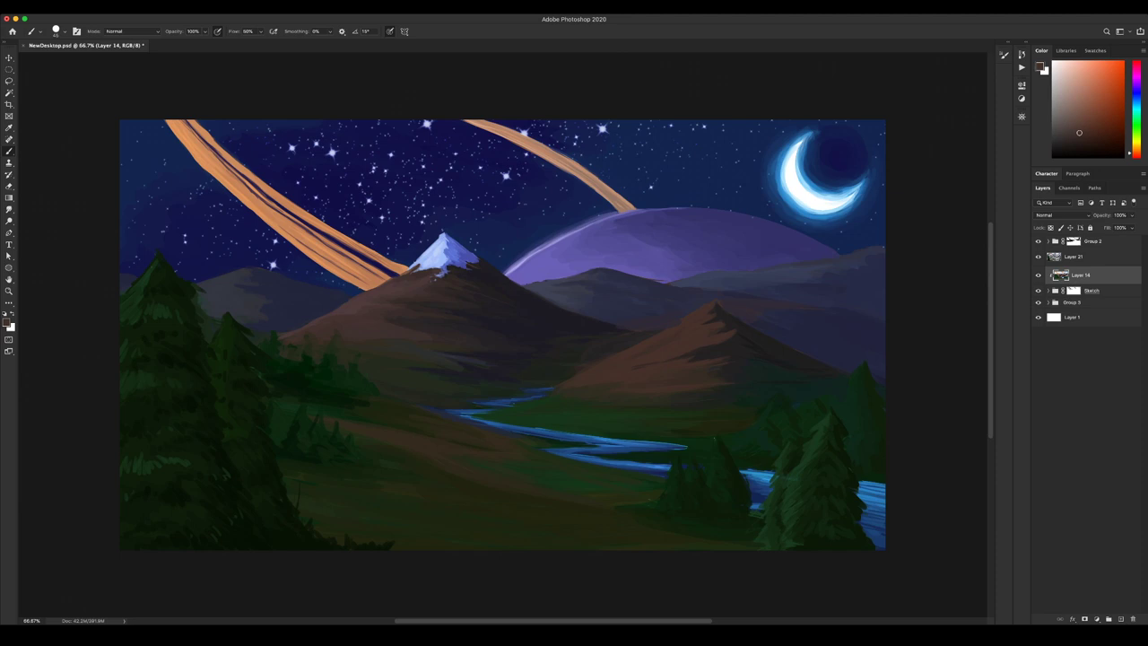
pyautogui.keyDown('alt'); pyautogui.click(554, 325); pyautogui.keyUp('alt')
pyautogui.keyDown('alt'); pyautogui.click(622, 309); pyautogui.keyUp('alt')
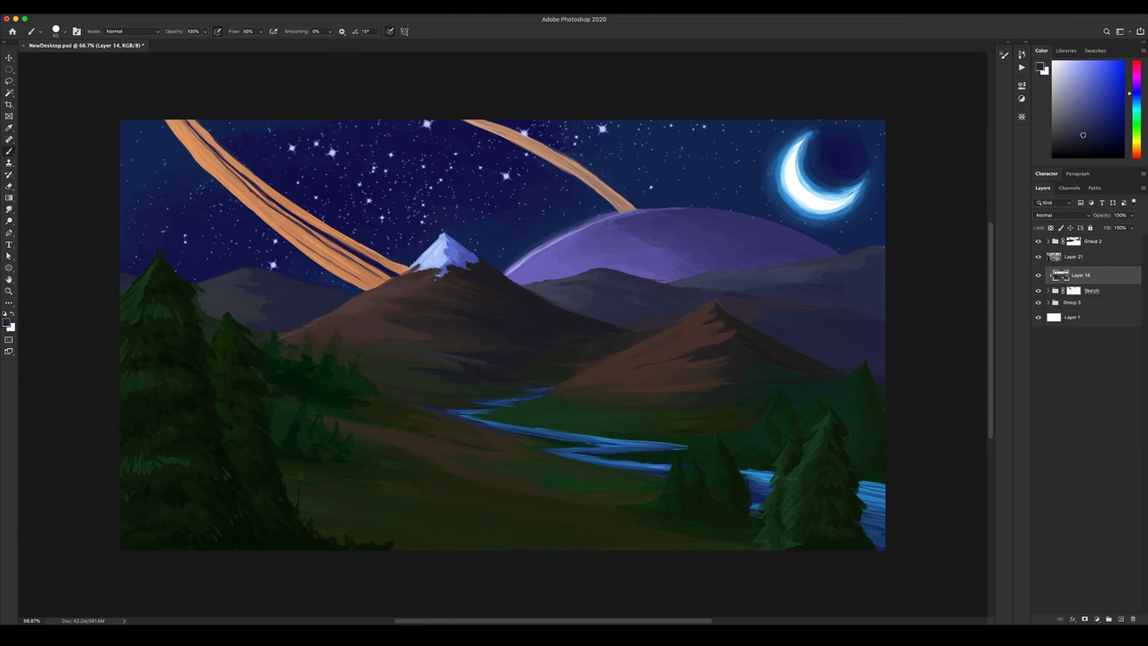
# Touch up the riverbank and water around the right pines with sampled bank color and blues.
pyautogui.keyDown('alt'); pyautogui.click(746, 507); pyautogui.keyUp('alt')
pyautogui.moveTo(751, 511); pyautogui.dragTo(762, 516)
pyautogui.keyDown('alt'); pyautogui.click(869, 484); pyautogui.keyUp('alt')
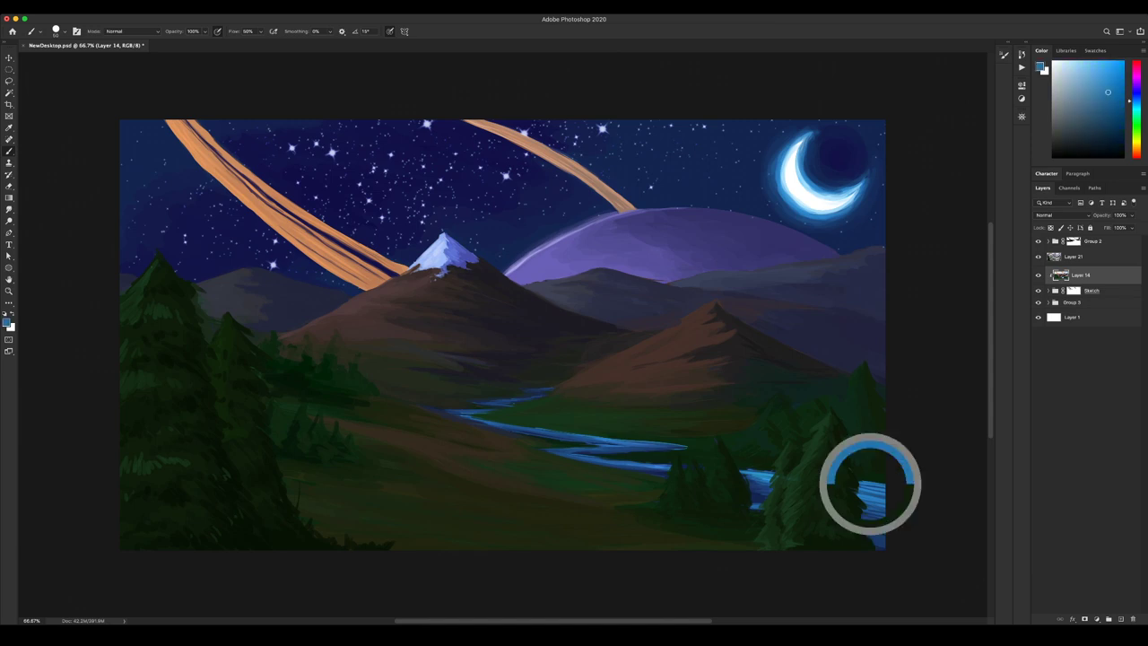
pyautogui.keyDown('alt'); pyautogui.click(871, 503); pyautogui.keyUp('alt')
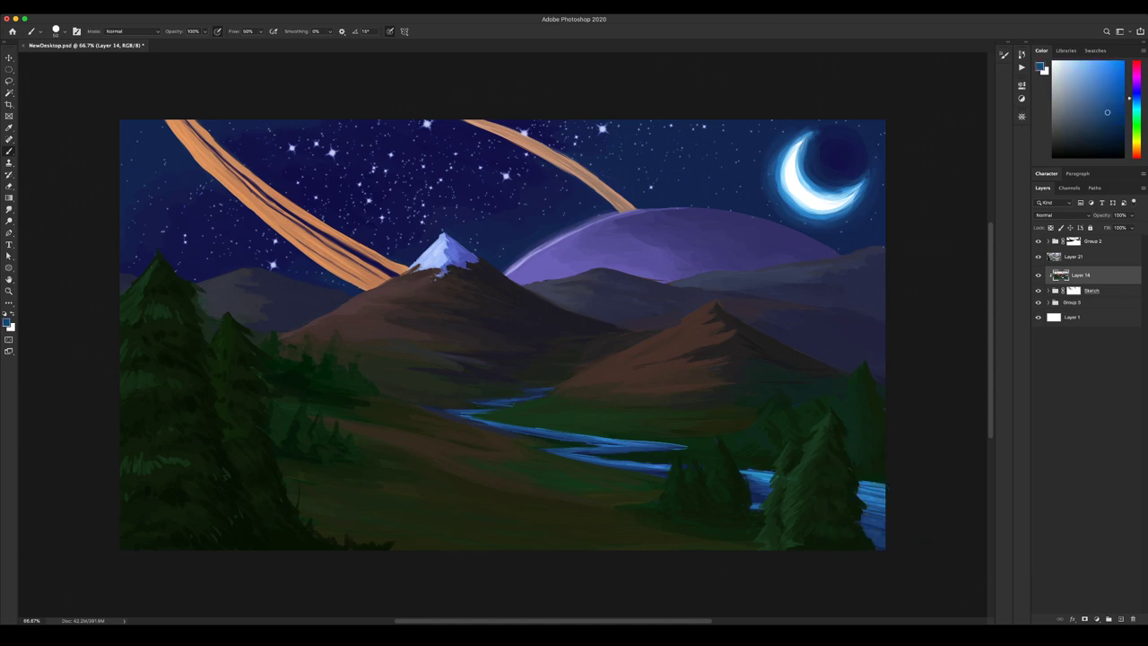
# On Layer 21, paint pale and brighter blue strokes along the crescent moon's glow.
pyautogui.click(1051, 255)
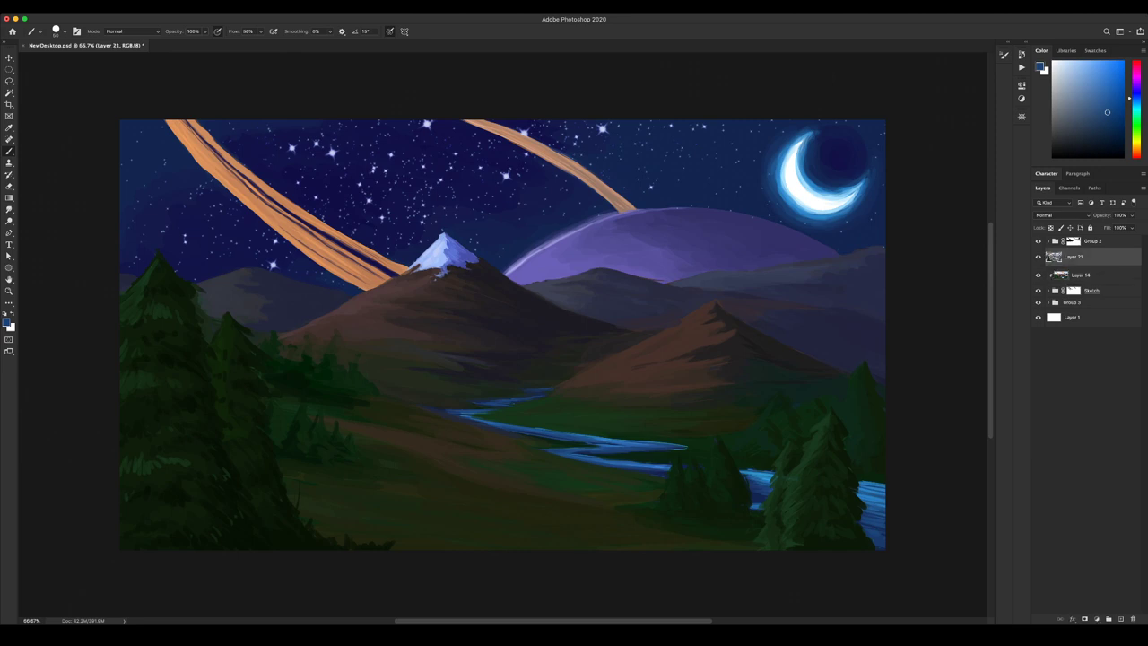
pyautogui.click(1075, 61)
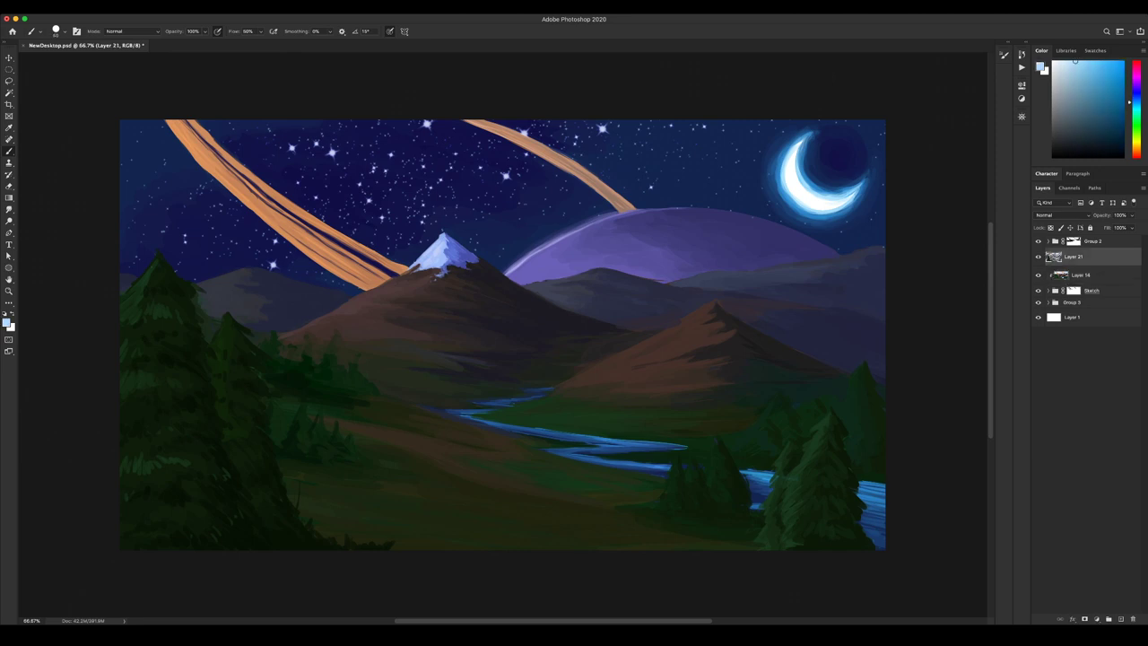
pyautogui.moveTo(858, 188)
pyautogui.mouseDown()
pyautogui.moveTo(824, 213)
pyautogui.moveTo(782, 187)
pyautogui.moveTo(778, 167)
pyautogui.mouseUp()
pyautogui.click(1099, 73)
pyautogui.moveTo(802, 142); pyautogui.dragTo(799, 170)
# Refine the crescent moon's edges and lower tip with blues and pale tones sampled from its glow.
pyautogui.keyDown('alt'); pyautogui.click(852, 185); pyautogui.keyUp('alt')
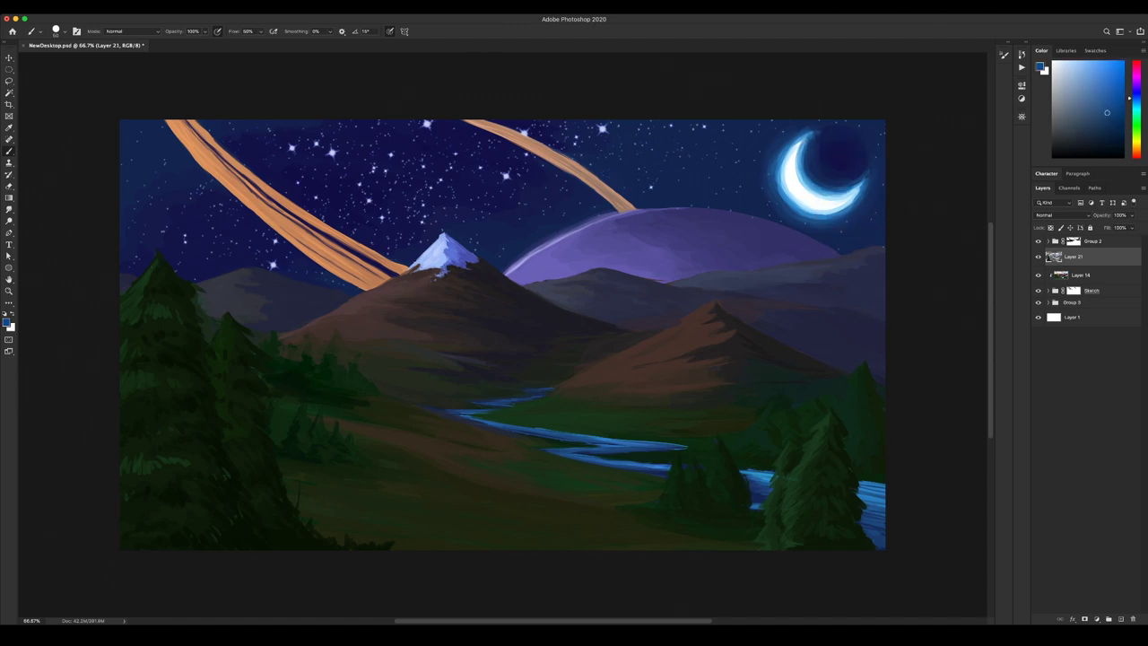
pyautogui.keyDown('alt'); pyautogui.click(798, 144); pyautogui.keyUp('alt')
pyautogui.keyDown('alt'); pyautogui.click(818, 218); pyautogui.keyUp('alt')
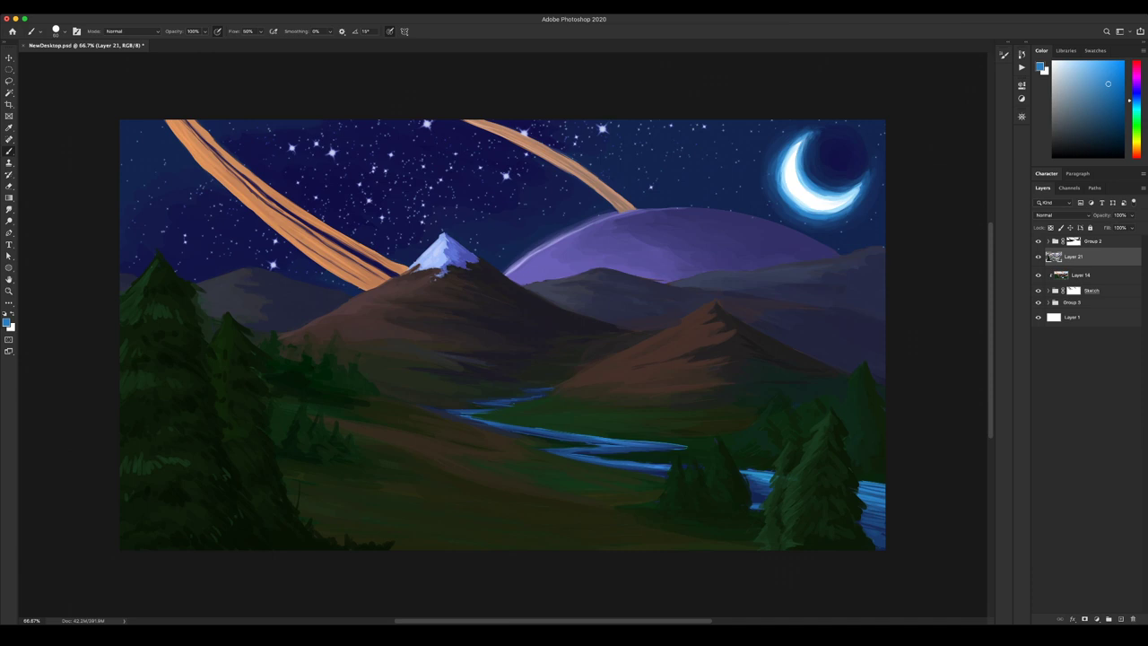
pyautogui.keyDown('alt'); pyautogui.click(843, 198); pyautogui.keyUp('alt')
pyautogui.moveTo(862, 183); pyautogui.dragTo(845, 207)
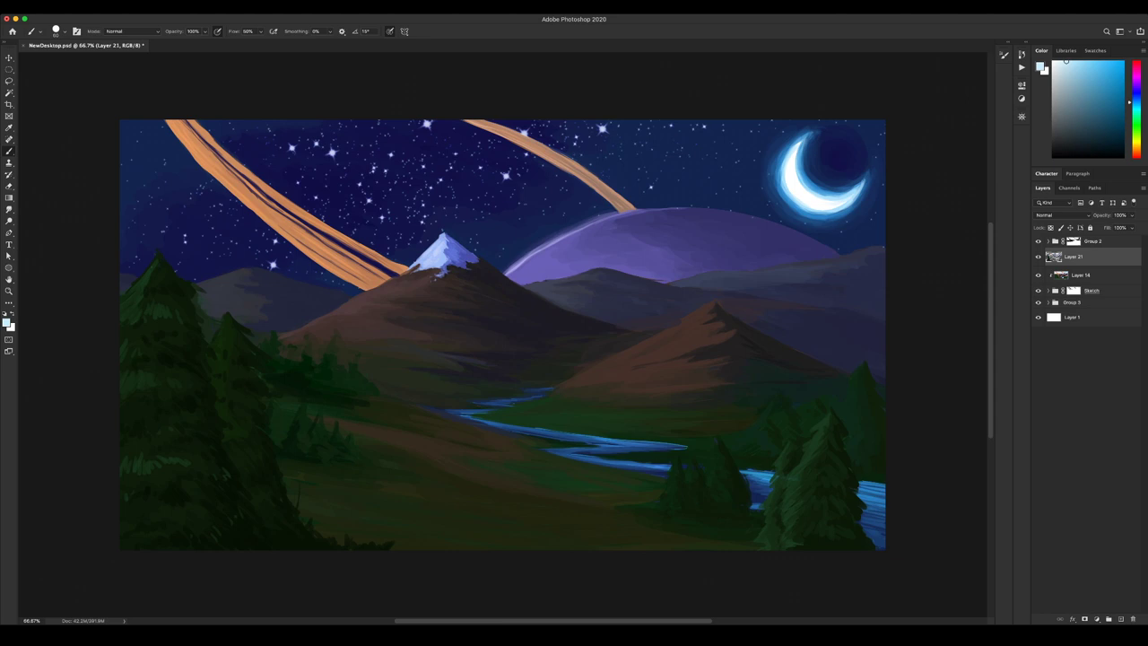
# Add a new layer above Layer 21, set its blending to Soft Light, and ready the Gradient tool.
pyautogui.click(1120, 618)
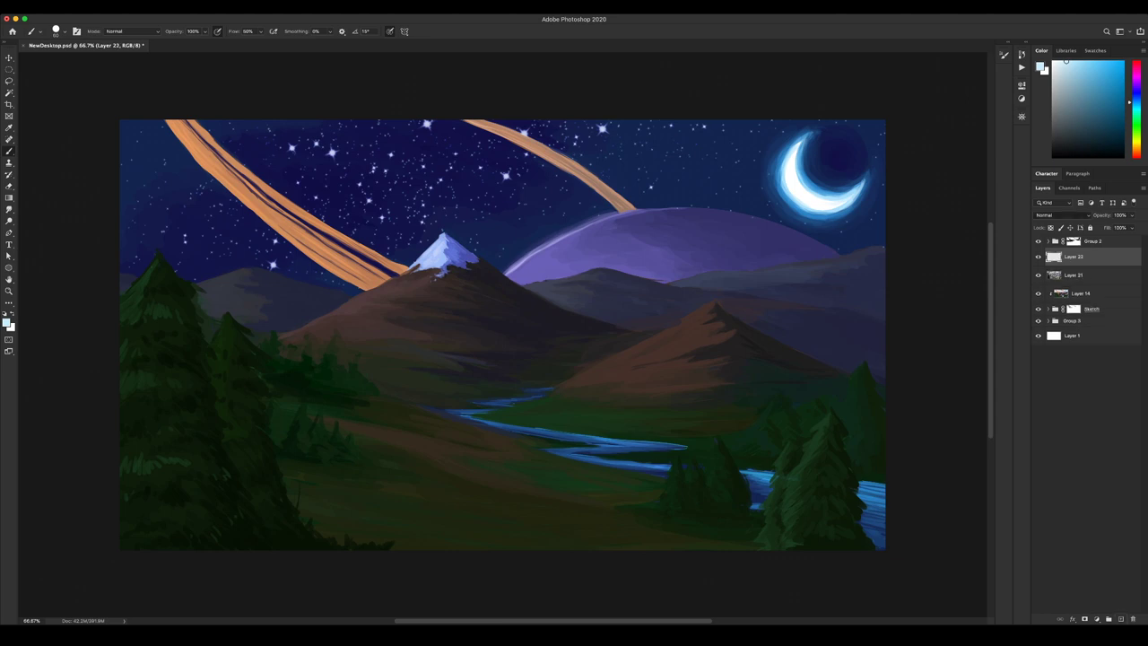
pyautogui.click(1059, 339)
pyautogui.press('g')
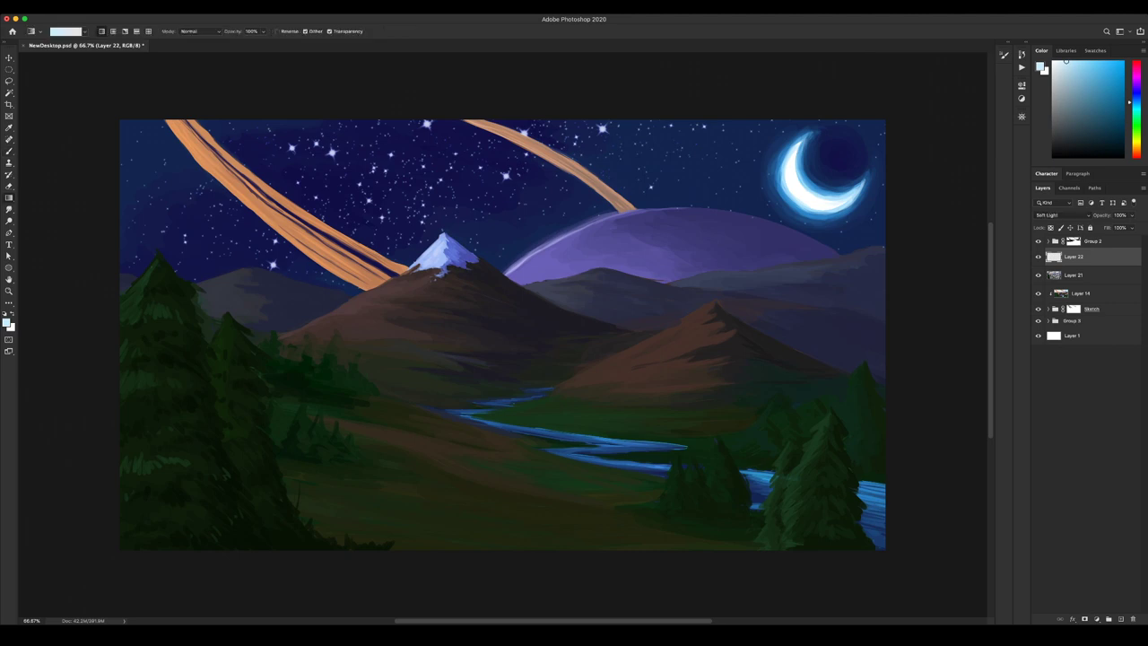
pyautogui.press('b')
pyautogui.press('g')
# Using default black and white, test gradients on the Soft Light layer, keep one darkening the lower right, and lower the layer's opacity.
pyautogui.moveTo(274, 556)
pyautogui.mouseDown()
pyautogui.moveTo(458, 332)
pyautogui.moveTo(587, 268)
pyautogui.mouseUp()
pyautogui.press('d')
pyautogui.moveTo(259, 570)
pyautogui.mouseDown()
pyautogui.moveTo(695, 224)
pyautogui.moveTo(639, 215)
pyautogui.moveTo(389, 467)
pyautogui.moveTo(248, 561)
pyautogui.moveTo(254, 581)
pyautogui.mouseUp()
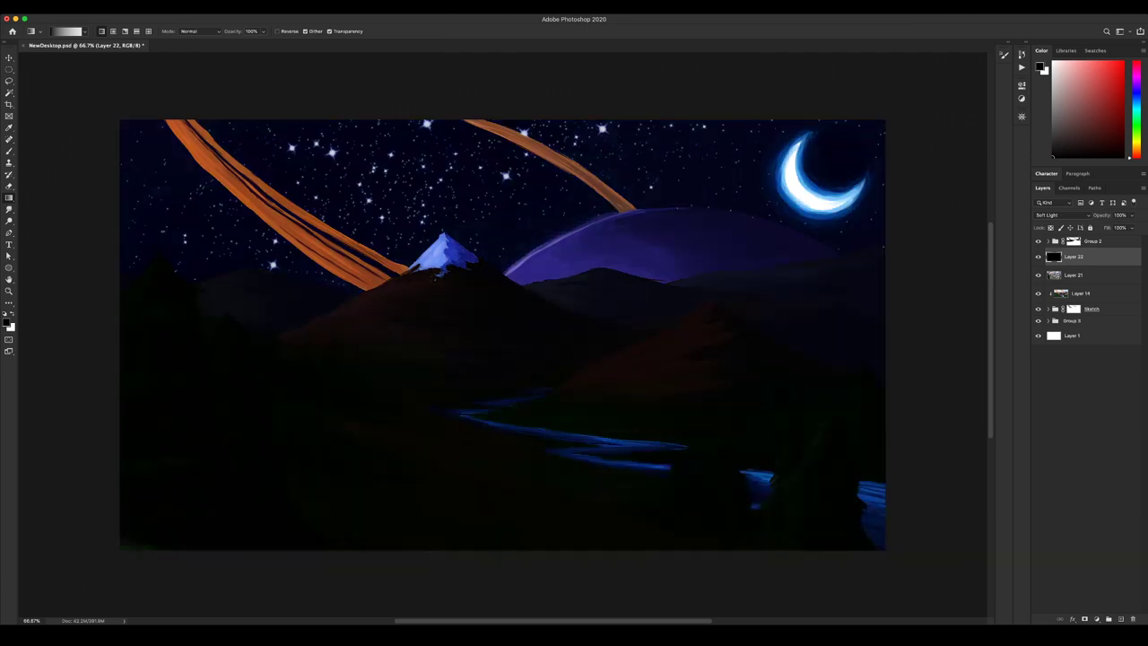
pyautogui.press('super+z')
pyautogui.moveTo(449, 562); pyautogui.dragTo(522, 474)
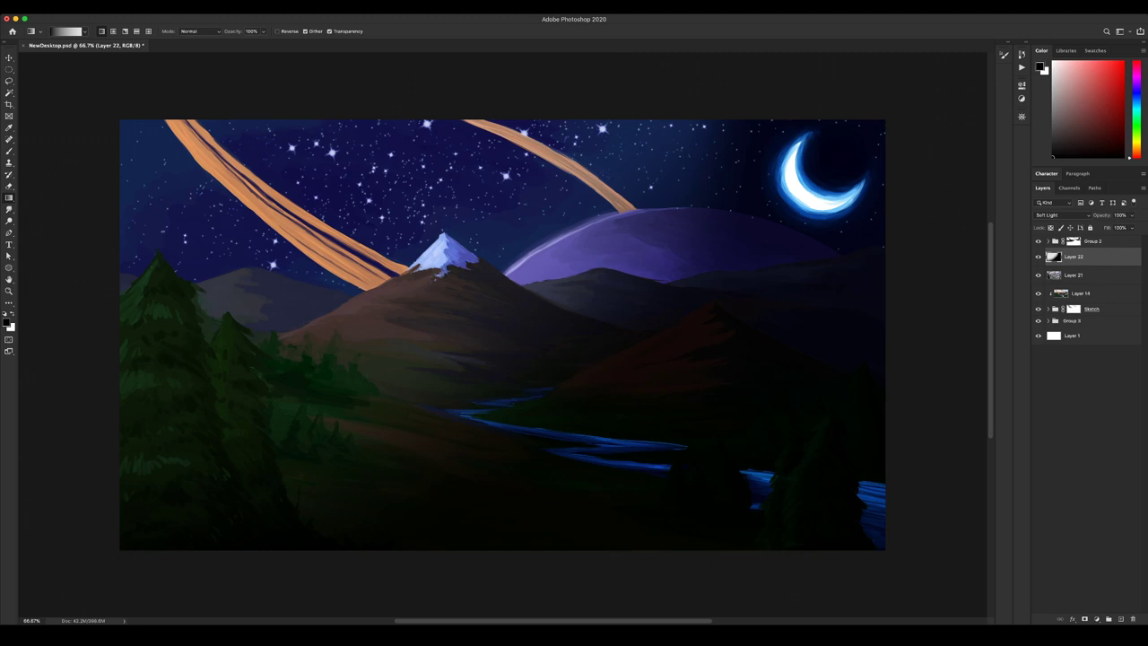
pyautogui.press('super+z')
pyautogui.moveTo(962, 338); pyautogui.dragTo(418, 338)
pyautogui.press('v')
pyautogui.press('1')
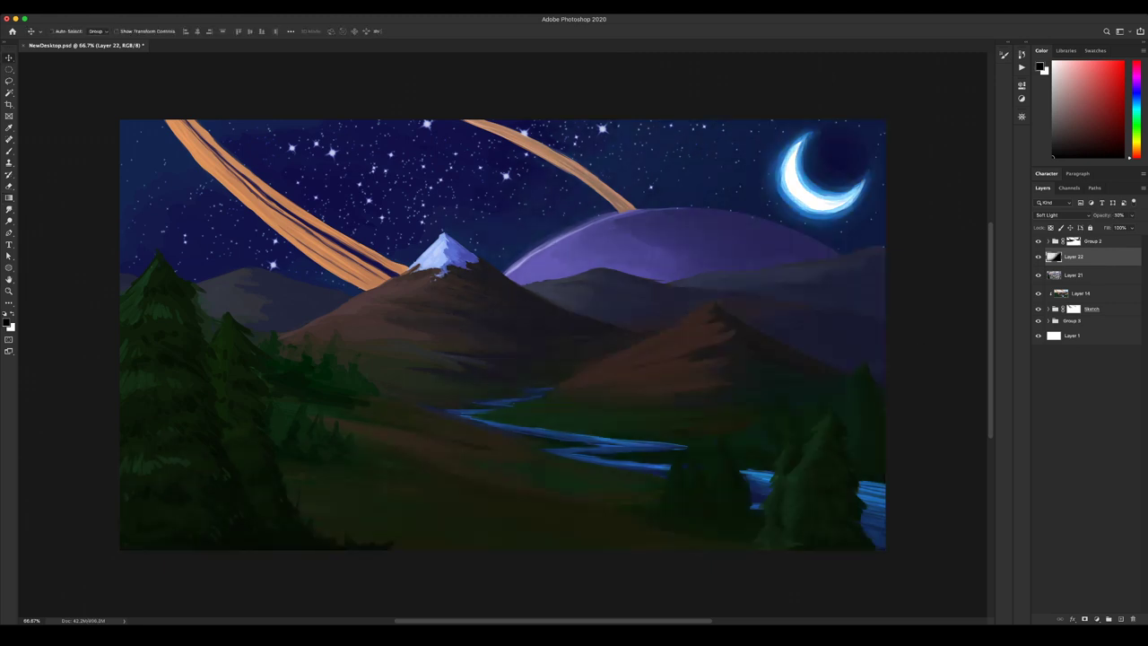
# Add another Soft Light layer above Layer 22, brush black shading over the landscape, and lower the layer's opacity.
pyautogui.press('super+alt+shift+n')
pyautogui.press('b')
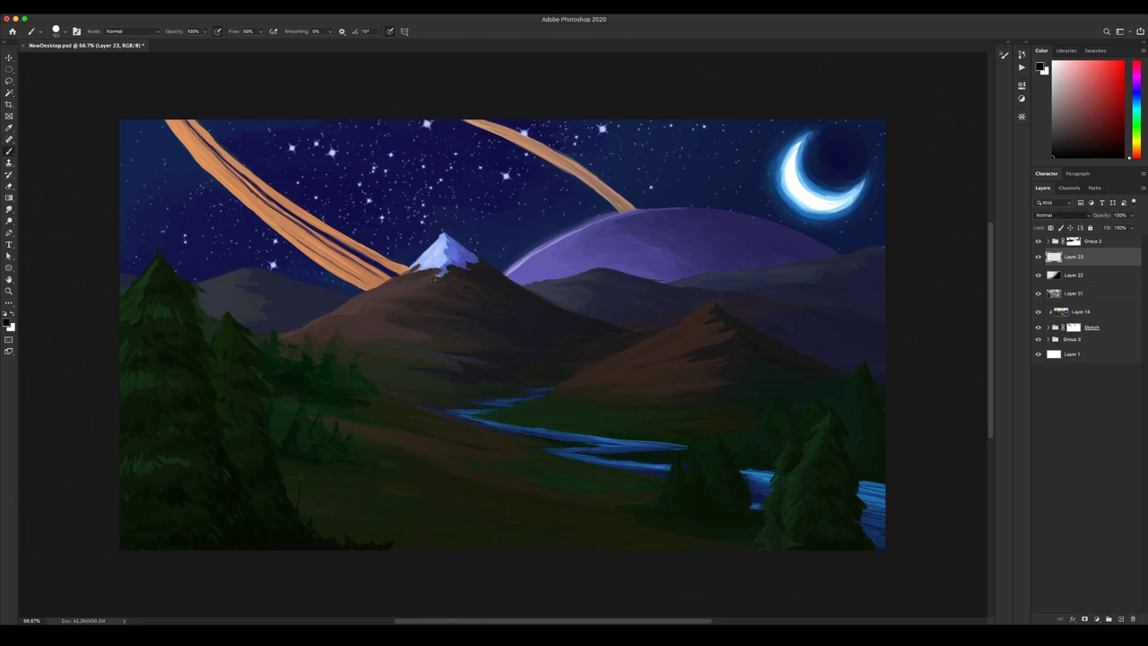
pyautogui.hotkey('shift', 'alt', 'f')
pyautogui.press('v')
pyautogui.press('b')
pyautogui.press('v')
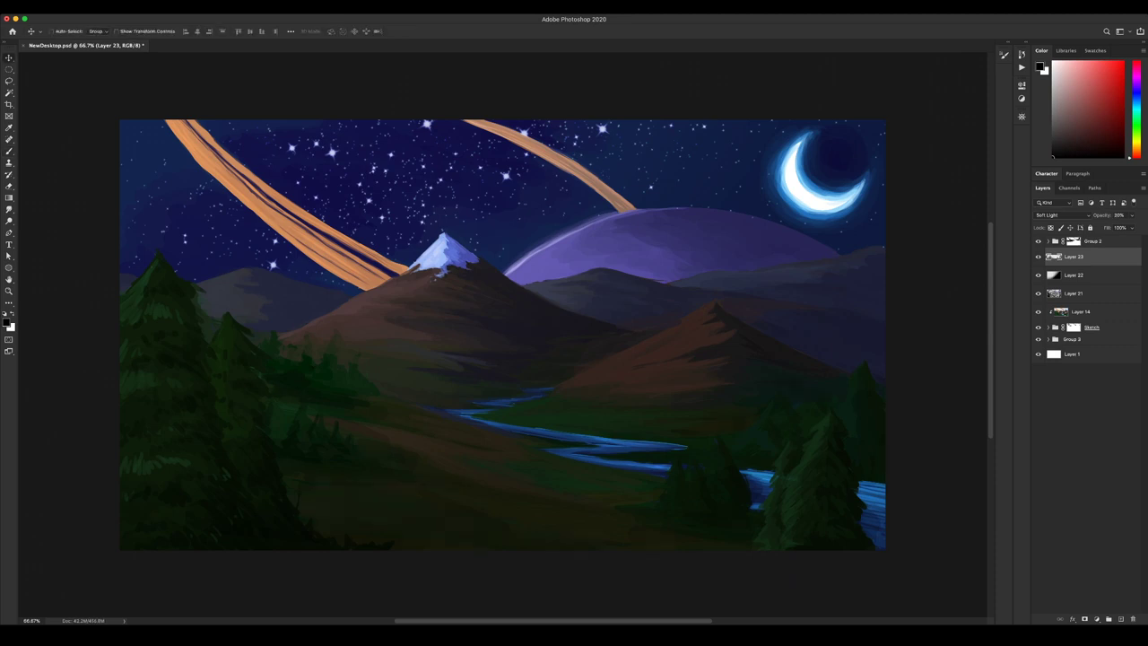
# Add a new layer directly above Layer 22 with Overlay blending and make white the foreground color.
pyautogui.click(1076, 275)
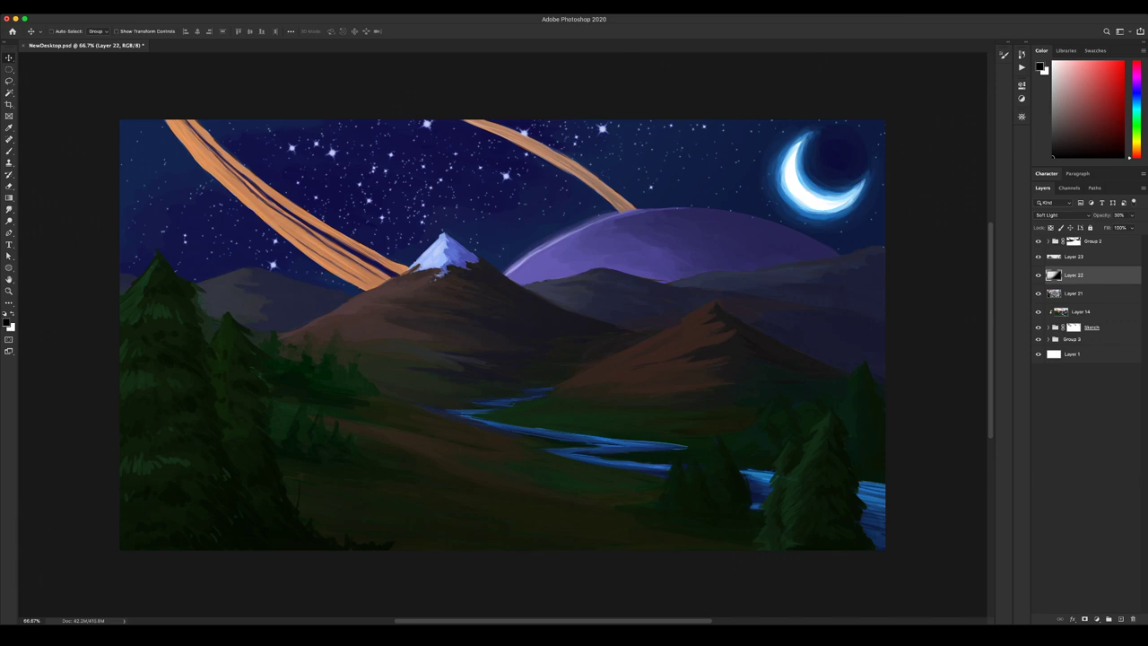
pyautogui.click(1120, 618)
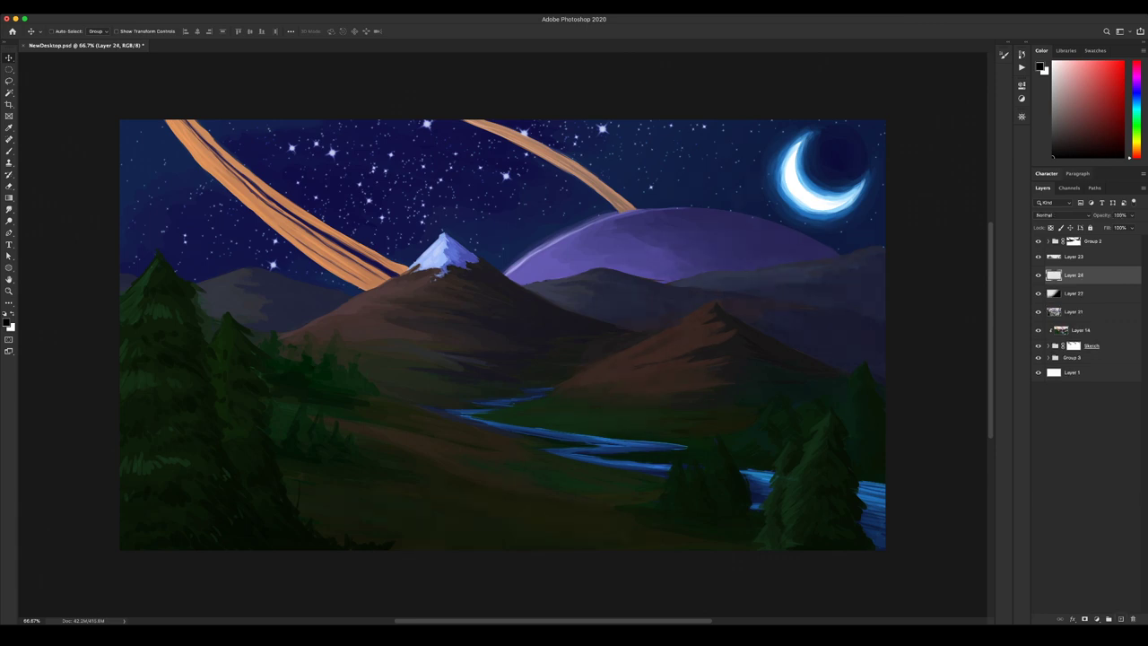
pyautogui.hotkey('shift', 'alt', 'o')
pyautogui.press('x')
# Draw white gradients from the scene's upper left toward its center on the Overlay layer and set its opacity to 50%.
pyautogui.press('g')
pyautogui.moveTo(104, 244); pyautogui.dragTo(560, 371)
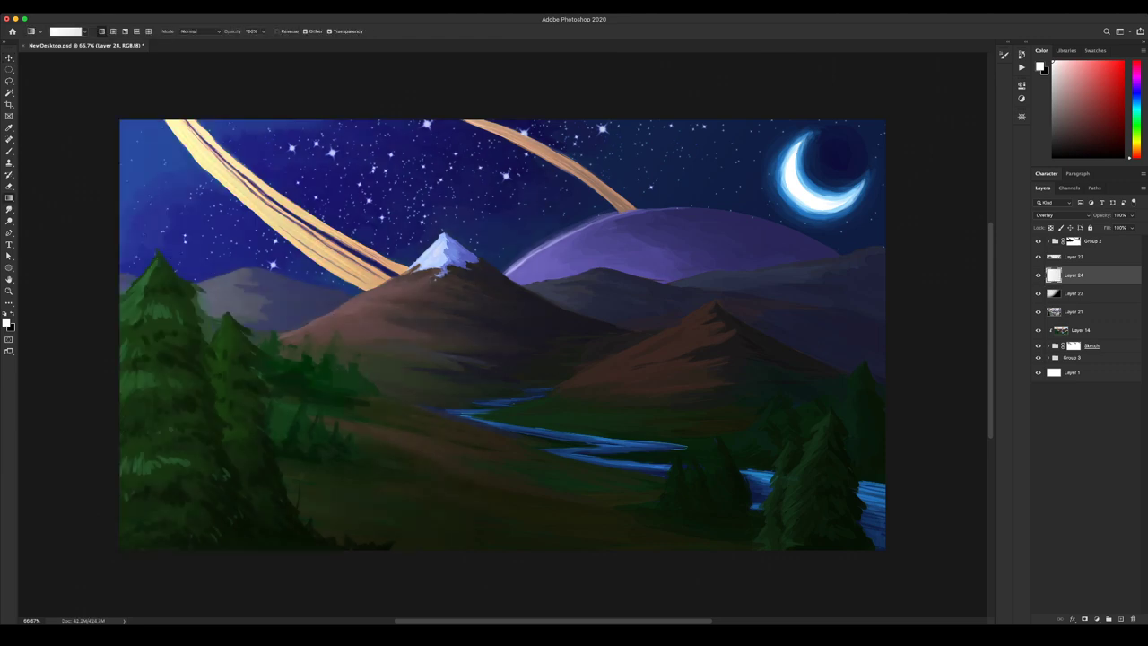
pyautogui.moveTo(159, 106); pyautogui.dragTo(578, 391)
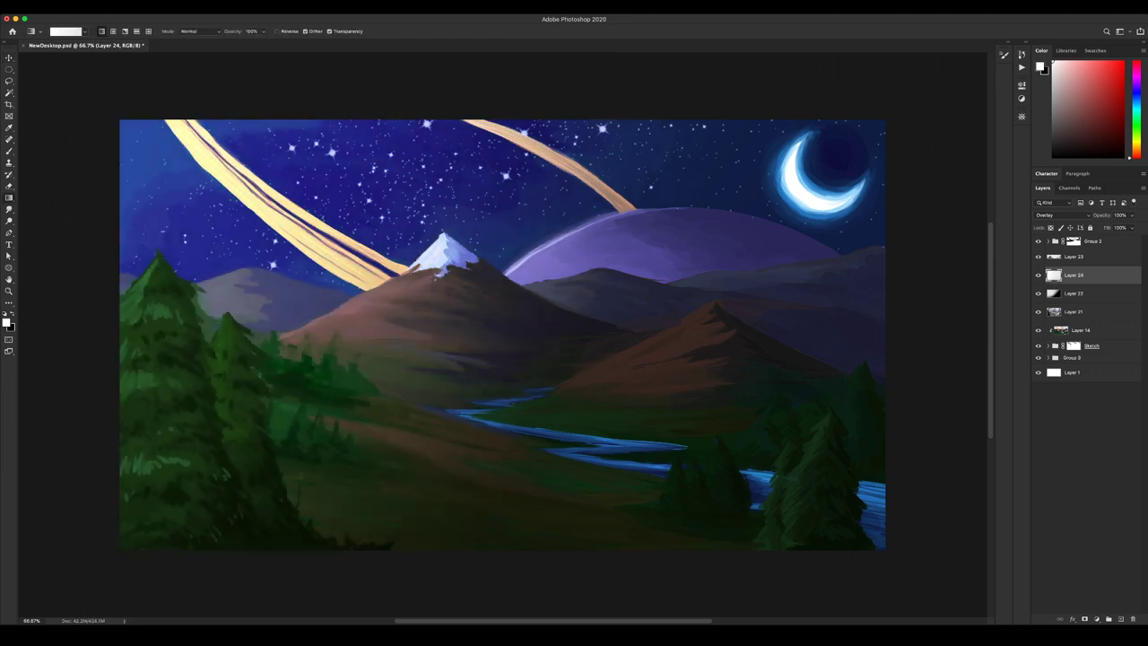
pyautogui.press('v')
pyautogui.press('5')
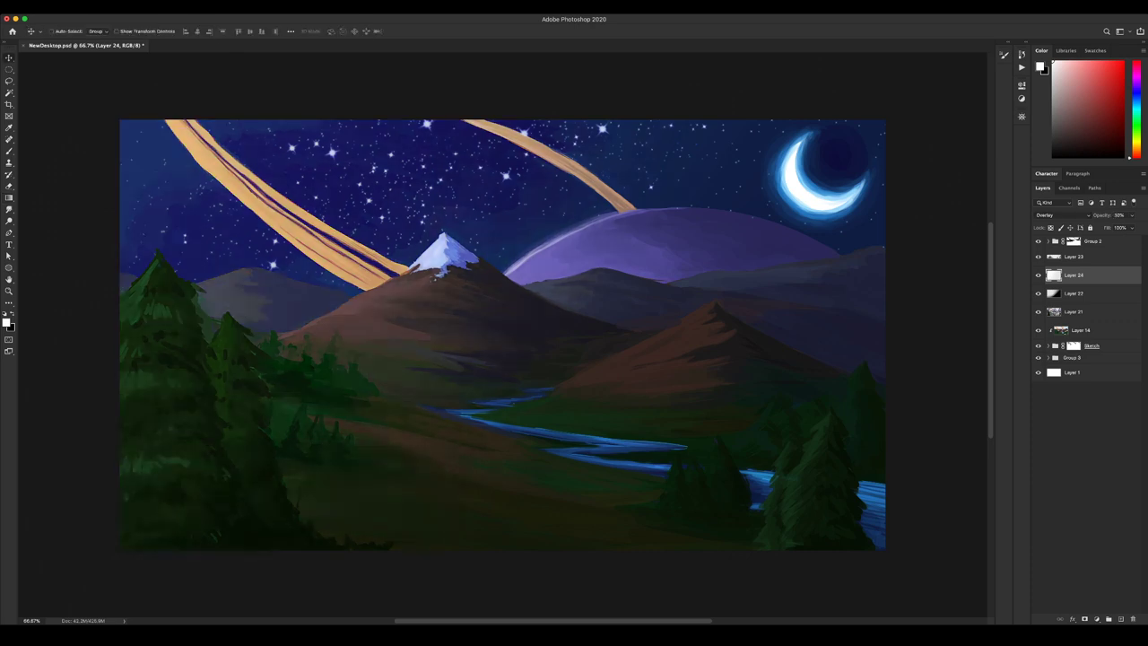
# Add an Overlay layer above Layer 24 and brush white highlights onto the lit slope of the brown mountain at right.
pyautogui.click(1120, 619)
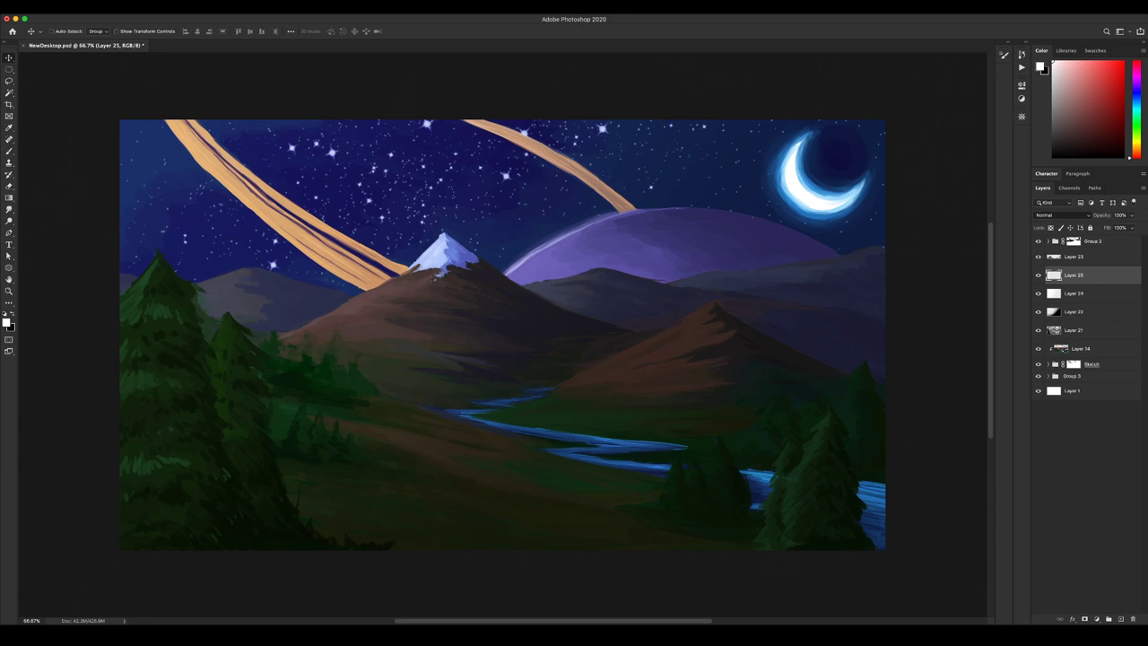
pyautogui.hotkey('shift', 'alt', 'o')
pyautogui.press('b')
pyautogui.press('x')
pyautogui.press('x')
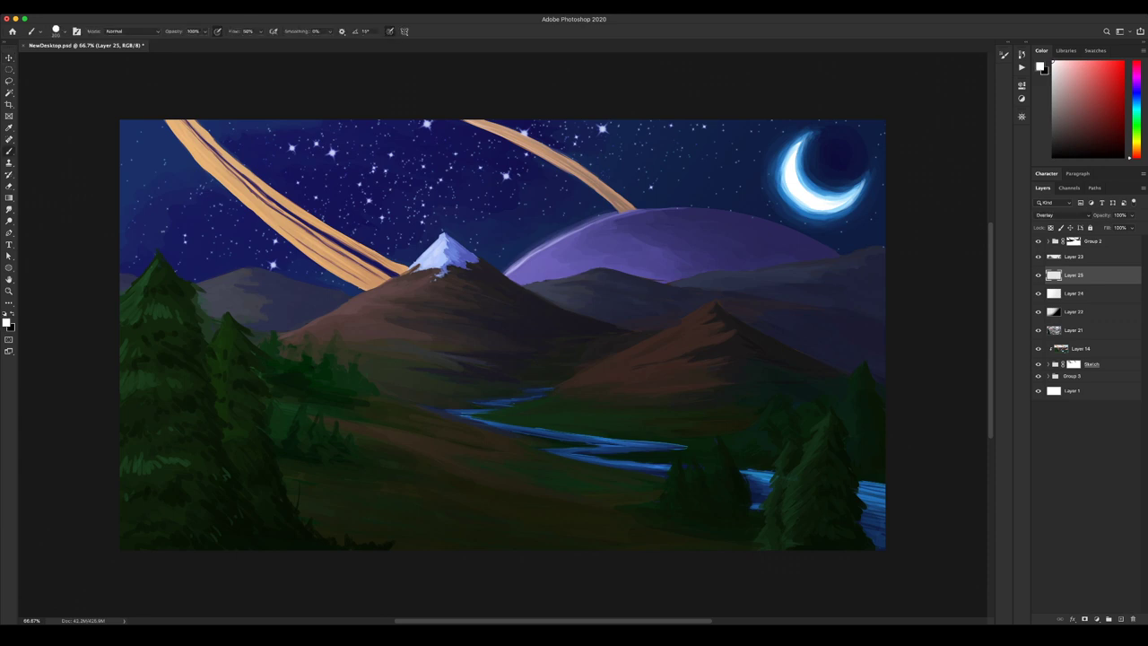
pyautogui.moveTo(694, 317); pyautogui.dragTo(633, 350)
pyautogui.moveTo(566, 387)
pyautogui.mouseDown()
pyautogui.moveTo(629, 361)
pyautogui.moveTo(662, 379)
pyautogui.mouseUp()
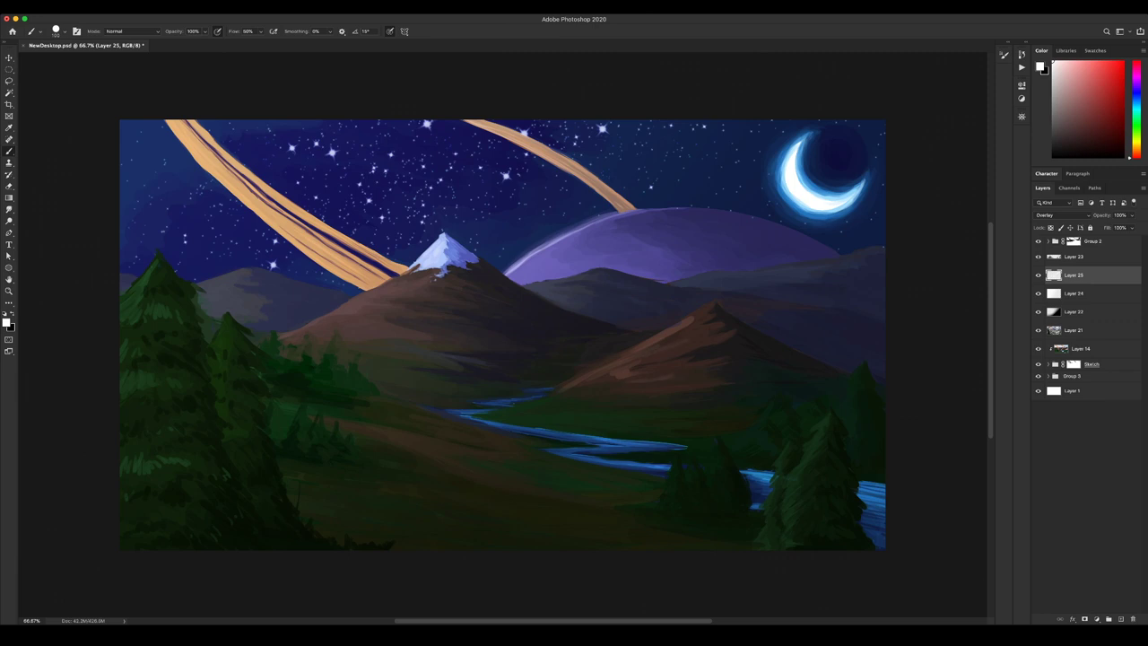
# Brush white highlights on the snow-capped mountain, the distant hill at left and the planet's lower left edge.
pyautogui.moveTo(409, 277)
pyautogui.mouseDown()
pyautogui.moveTo(309, 331)
pyautogui.moveTo(371, 317)
pyautogui.mouseUp()
pyautogui.moveTo(201, 280)
pyautogui.mouseDown()
pyautogui.moveTo(238, 283)
pyautogui.moveTo(208, 292)
pyautogui.mouseUp()
pyautogui.moveTo(437, 249); pyautogui.dragTo(417, 263)
pyautogui.moveTo(439, 255); pyautogui.dragTo(421, 267)
pyautogui.moveTo(533, 286)
pyautogui.mouseDown()
pyautogui.moveTo(563, 286)
pyautogui.moveTo(524, 276)
pyautogui.mouseUp()
# Brush white highlights along the left planetary ring and lower the new Overlay layer's opacity to 30%.
pyautogui.moveTo(257, 207); pyautogui.dragTo(366, 273)
pyautogui.press(']')
pyautogui.moveTo(217, 169); pyautogui.dragTo(363, 271)
pyautogui.moveTo(252, 173); pyautogui.dragTo(340, 239)
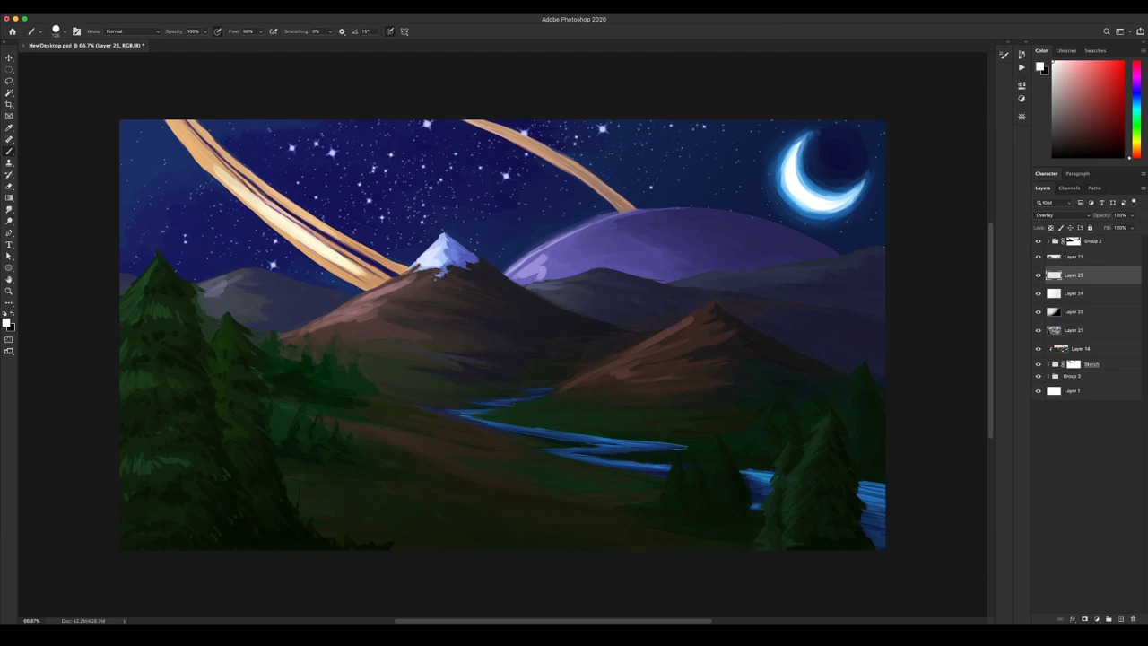
pyautogui.moveTo(262, 194); pyautogui.dragTo(337, 241)
pyautogui.moveTo(225, 163); pyautogui.dragTo(335, 248)
pyautogui.moveTo(276, 207); pyautogui.dragTo(378, 279)
pyautogui.moveTo(186, 132); pyautogui.dragTo(271, 203)
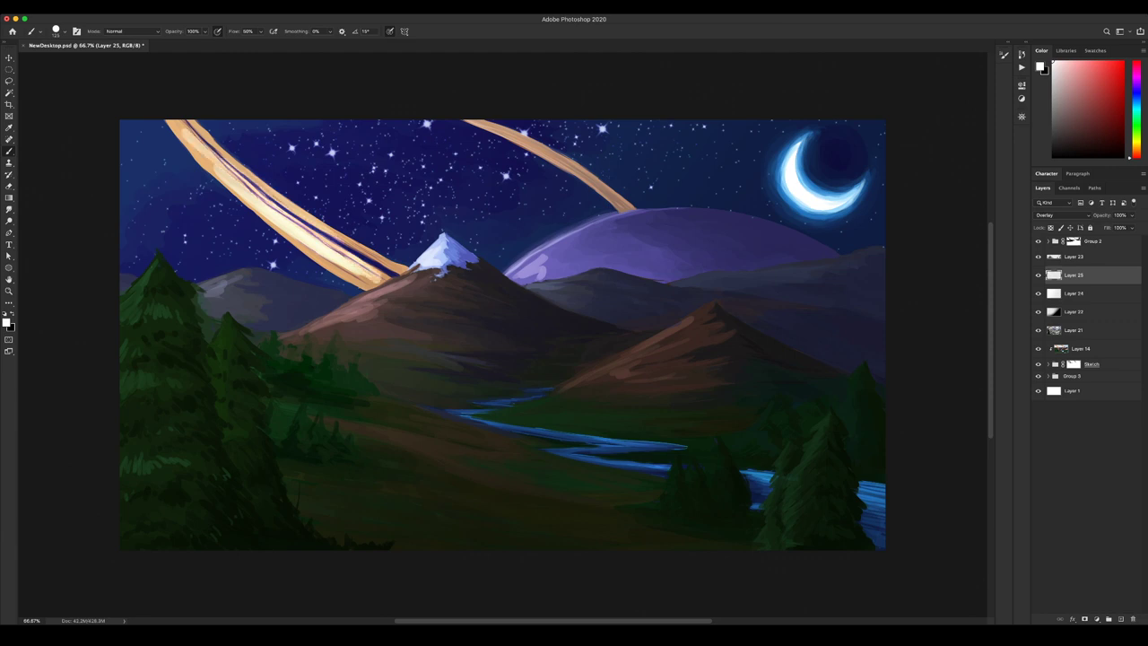
pyautogui.press('v')
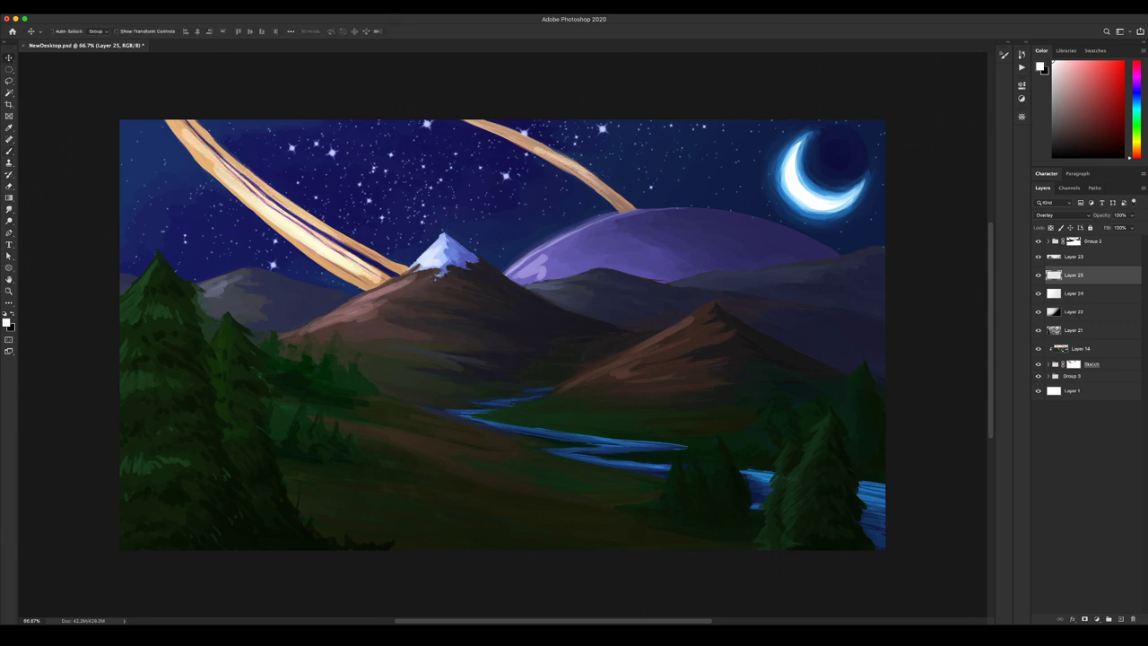
pyautogui.press('3')
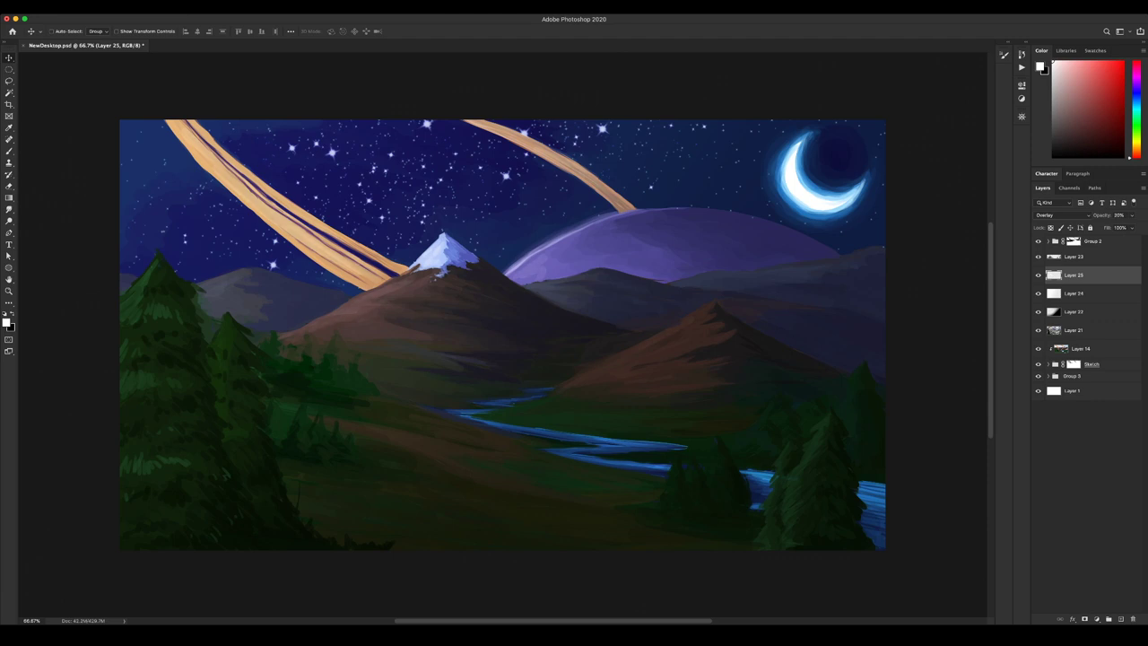
# Brush additional black shading over the landscape on the Soft Light layer, Layer 23.
pyautogui.press('b')
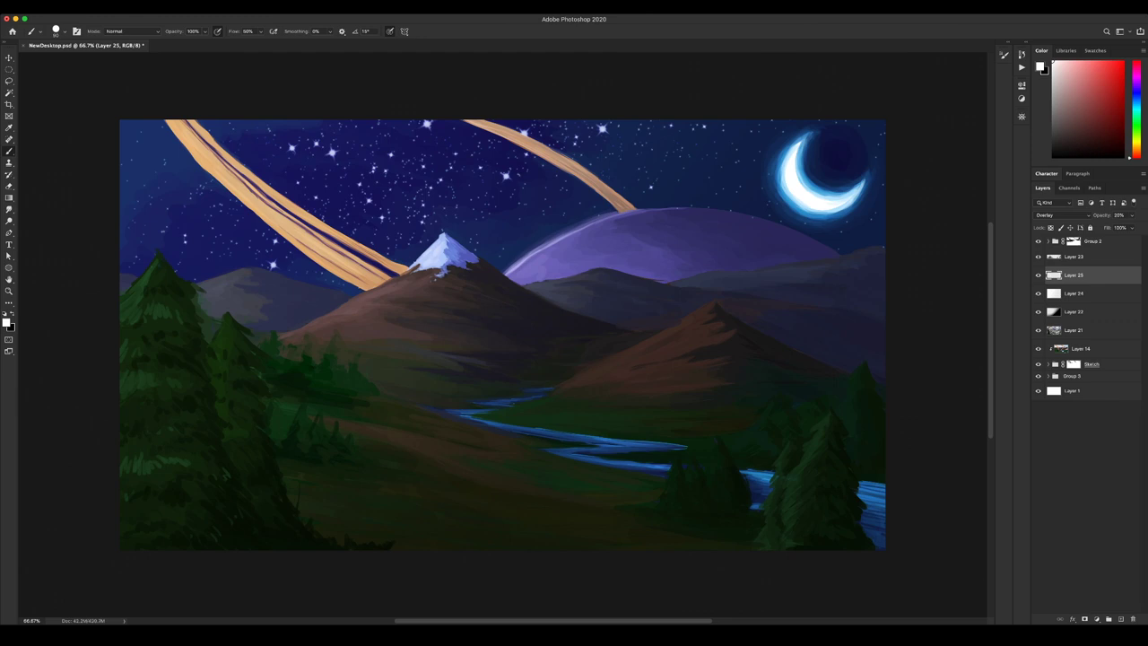
pyautogui.click(1074, 329)
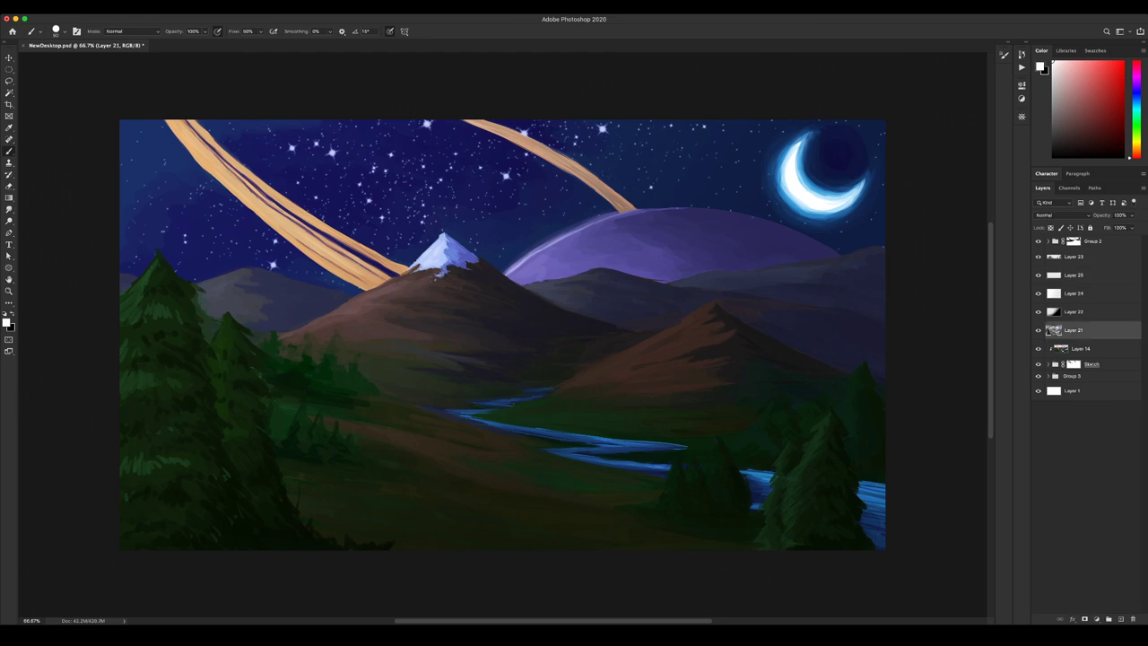
pyautogui.click(1074, 293)
pyautogui.click(1074, 256)
pyautogui.press('x')
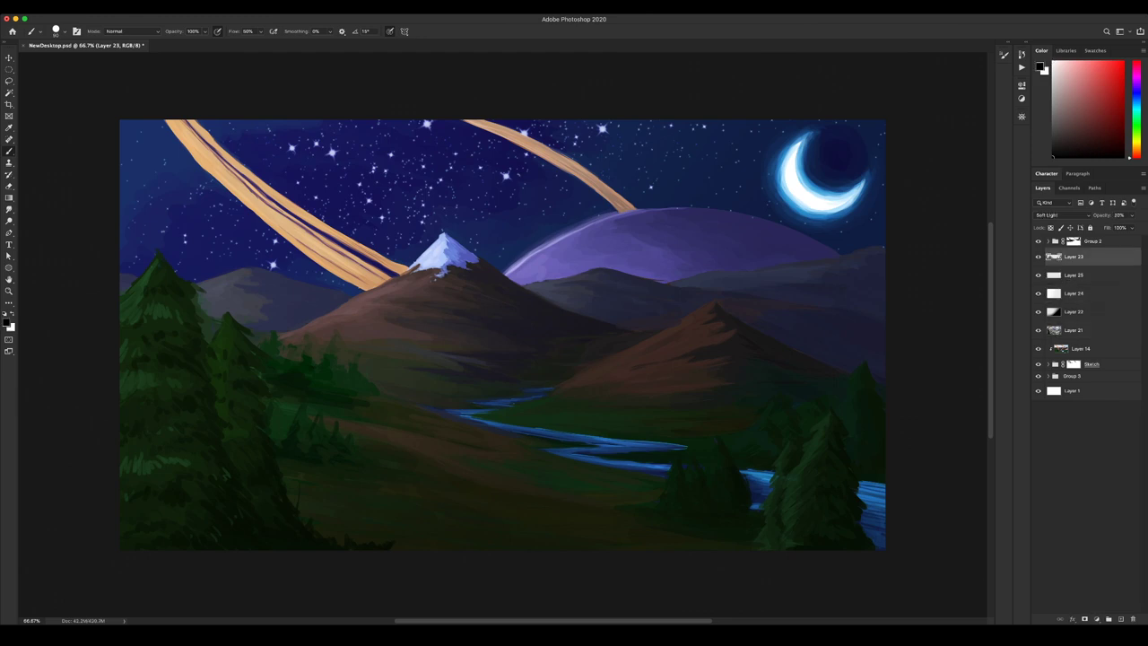
pyautogui.press('x')
pyautogui.press('x')
# Brush white highlights onto the river at the lower right on the upper Overlay layer, Layer 25, and save the document.
pyautogui.click(1074, 275)
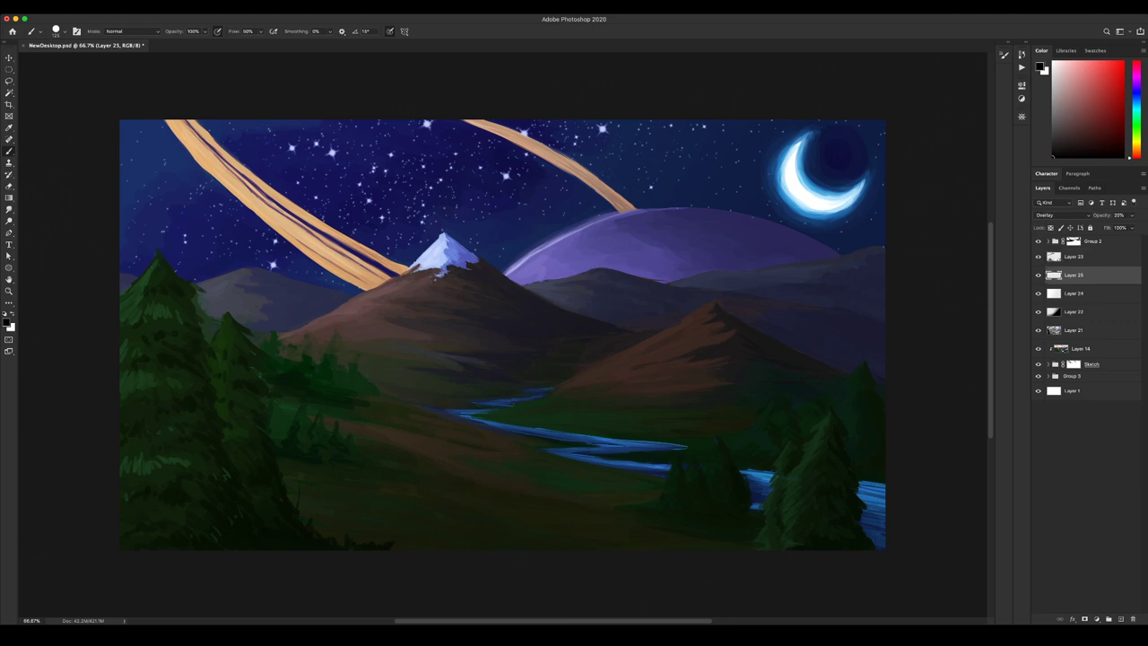
pyautogui.press('x')
pyautogui.moveTo(865, 487); pyautogui.dragTo(878, 515)
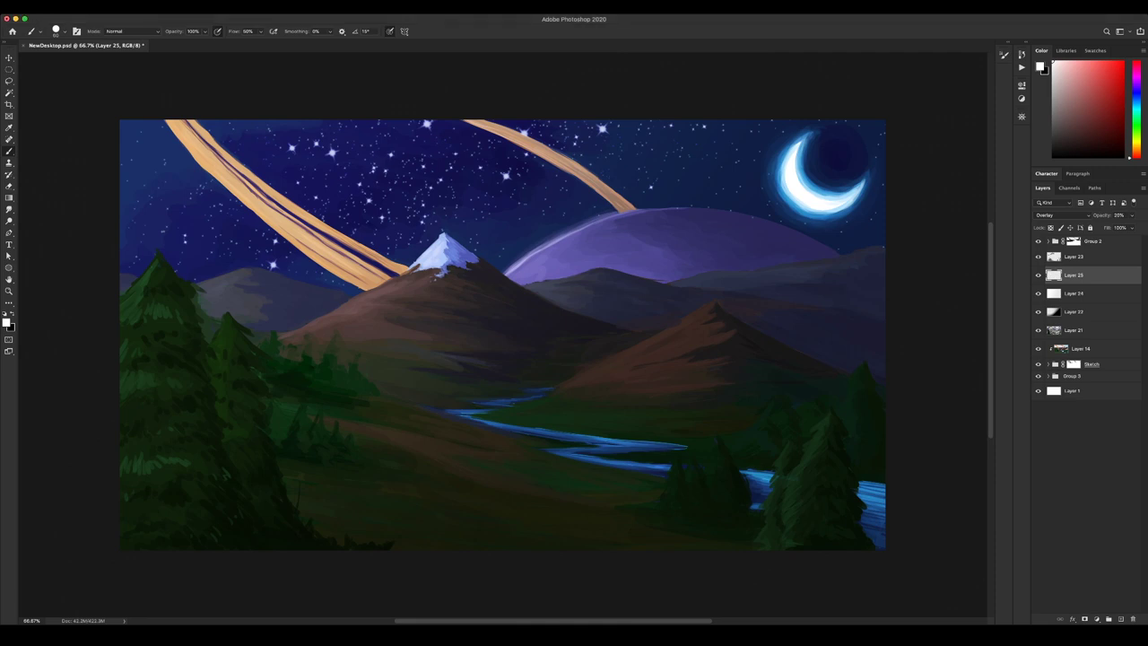
pyautogui.press('super+s')
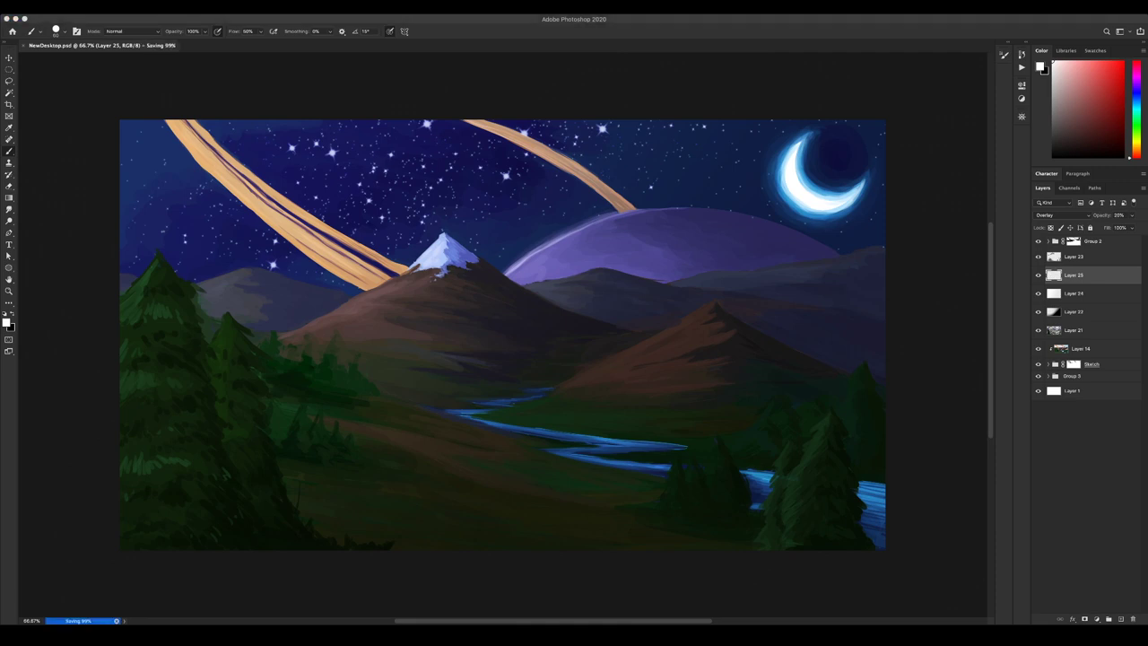